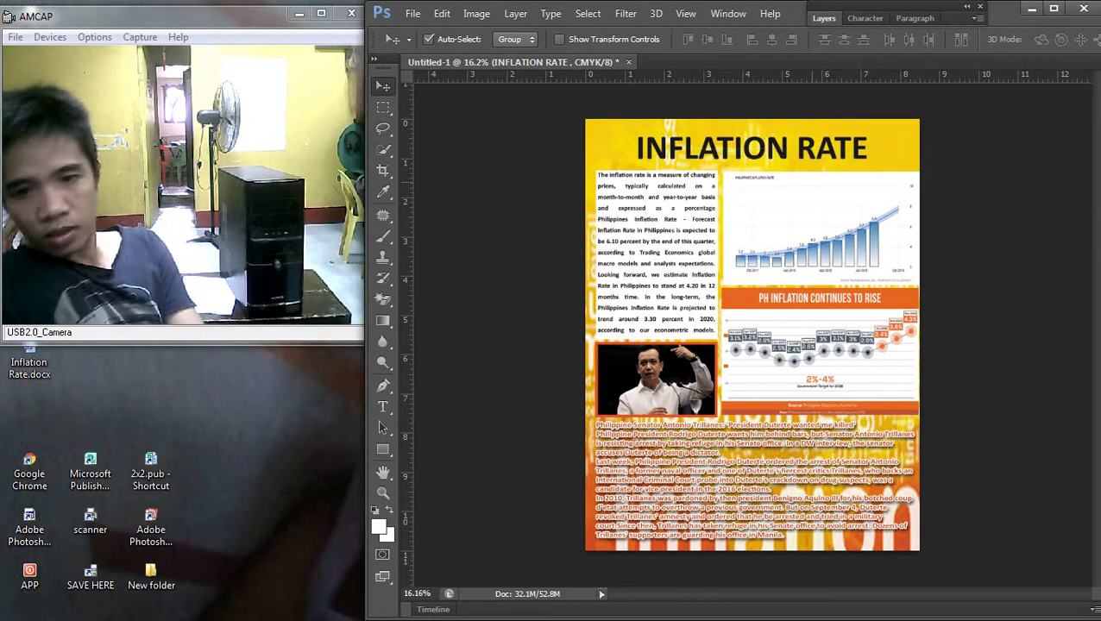
# - Add a 9 px white Stroke layer style to the INFLATION RATE title layer
pyautogui.scroll(1, 786, 261)
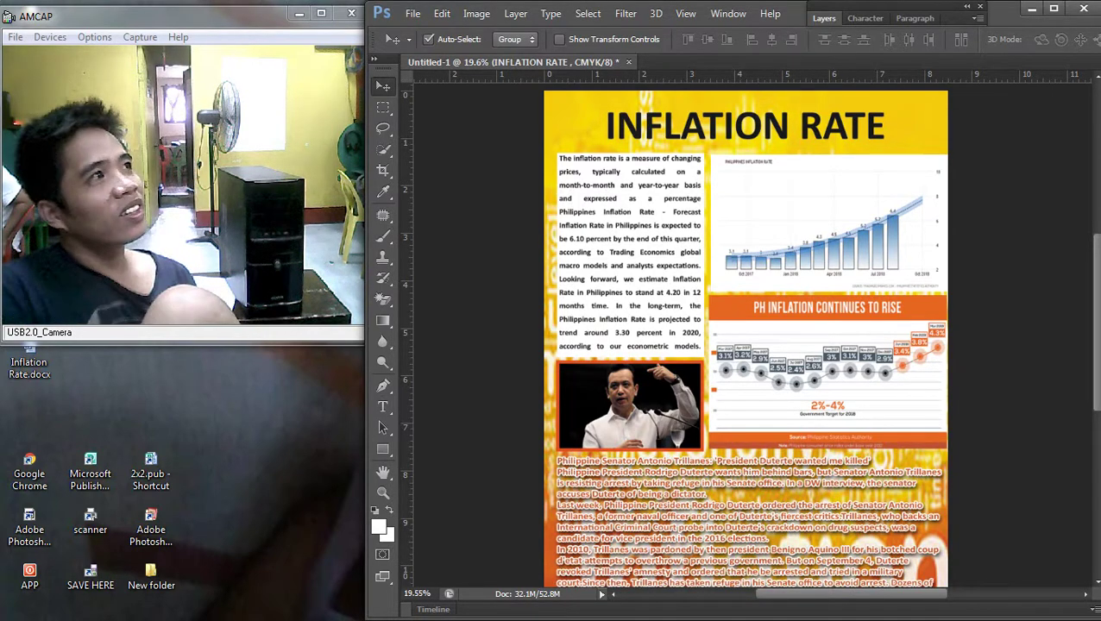
pyautogui.press('F7')
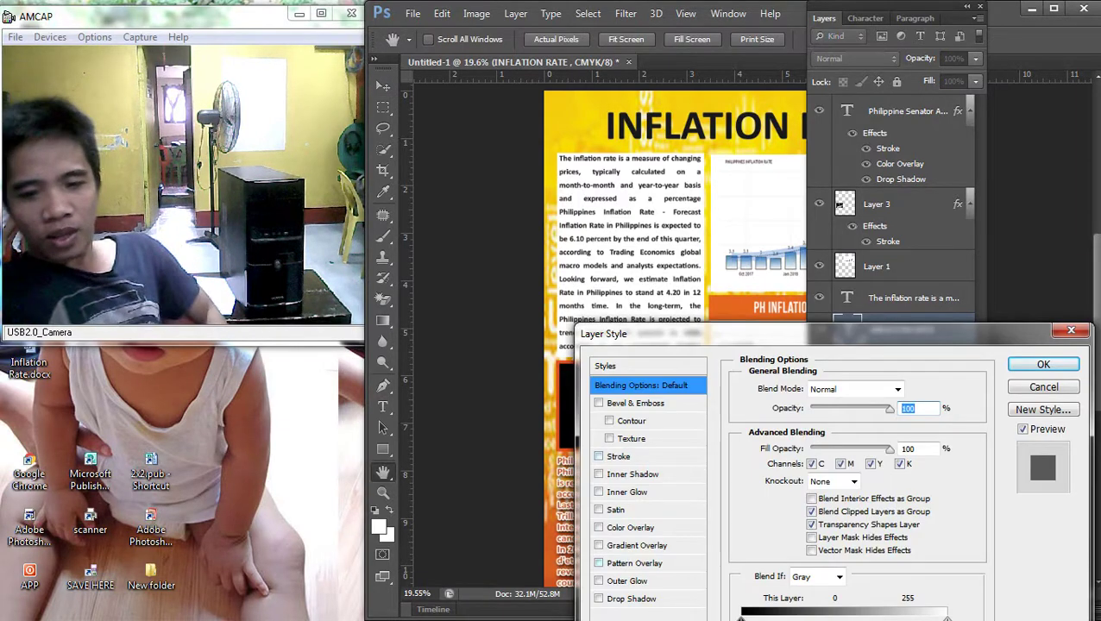
pyautogui.click(617, 457)
pyautogui.click(780, 498)
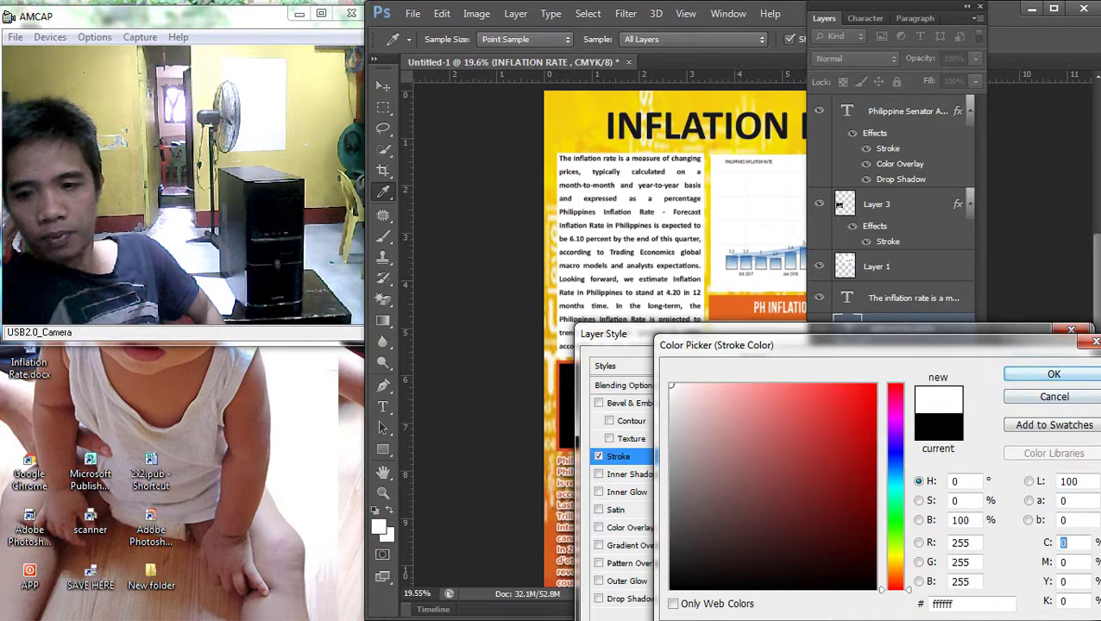
pyautogui.press('Return')
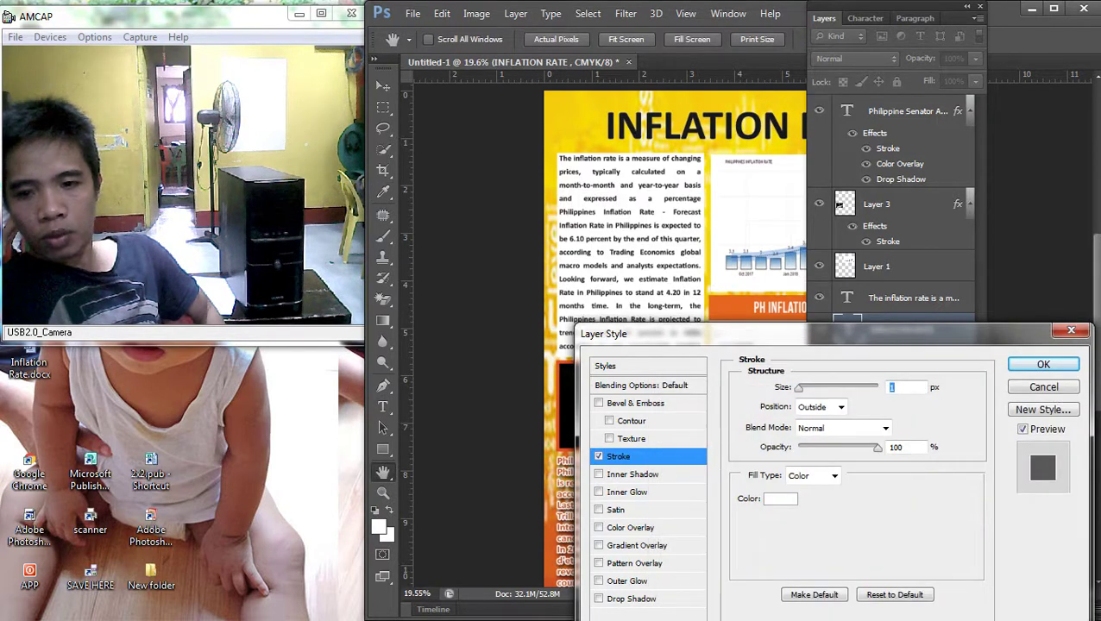
pyautogui.press('Return')
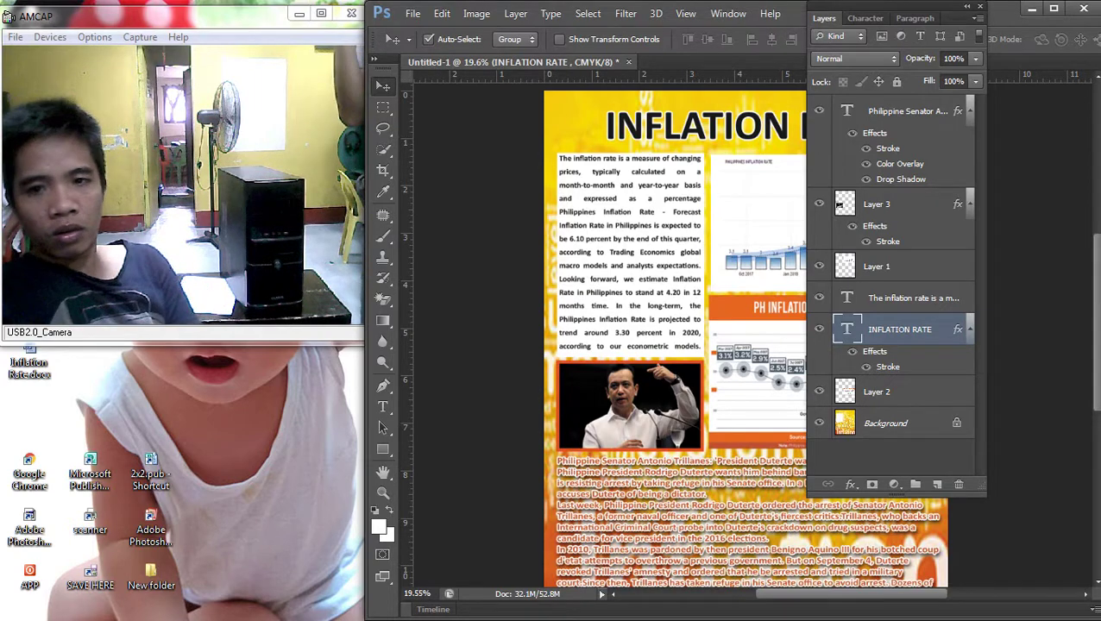
pyautogui.press('F7')
# - Resize the poster to 8.27 inches wide in Image Size
pyautogui.hotkey('ctrl', '0')
pyautogui.hotkey('alt', 'i')
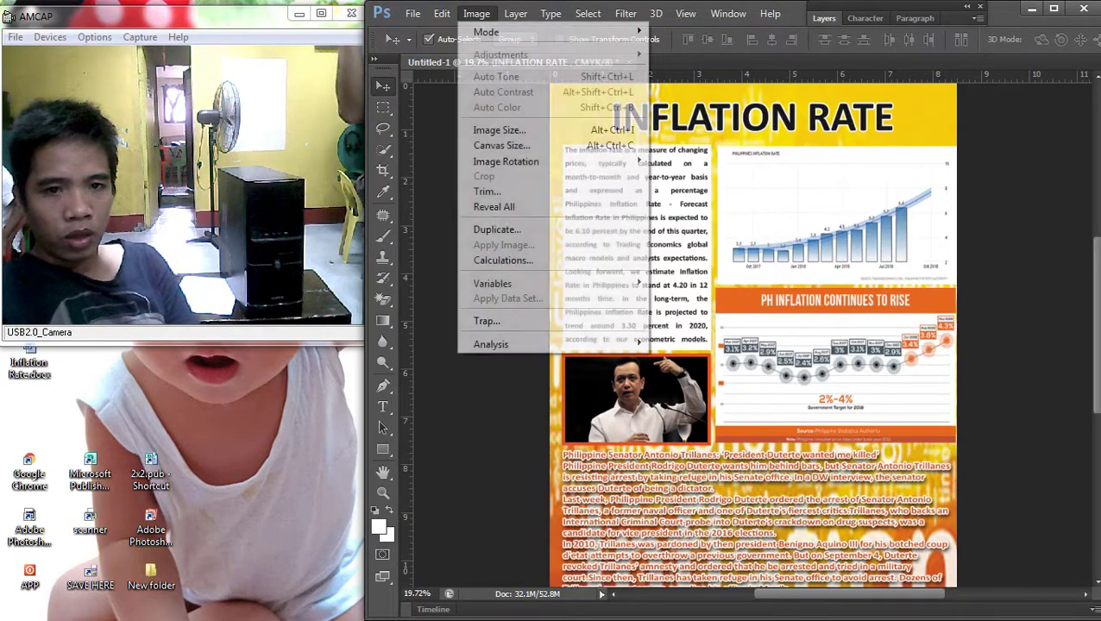
pyautogui.press('Down')
pyautogui.press('Down')
pyautogui.press('Down')
pyautogui.press('Down')
pyautogui.press('Down')
pyautogui.press('Down')
pyautogui.press('Return')
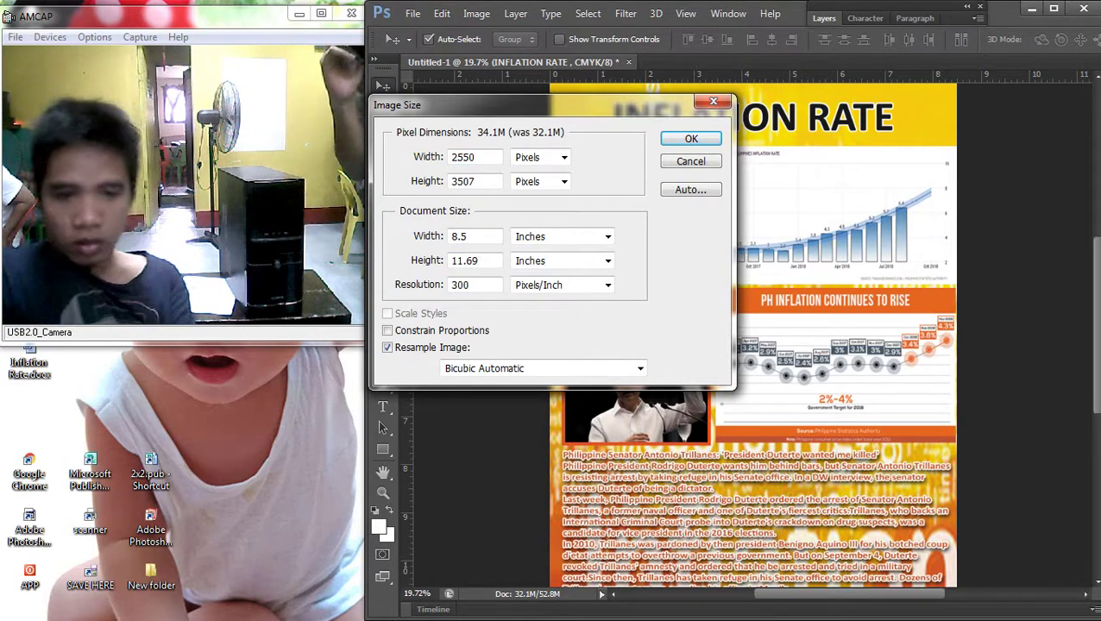
pyautogui.write('8.27')
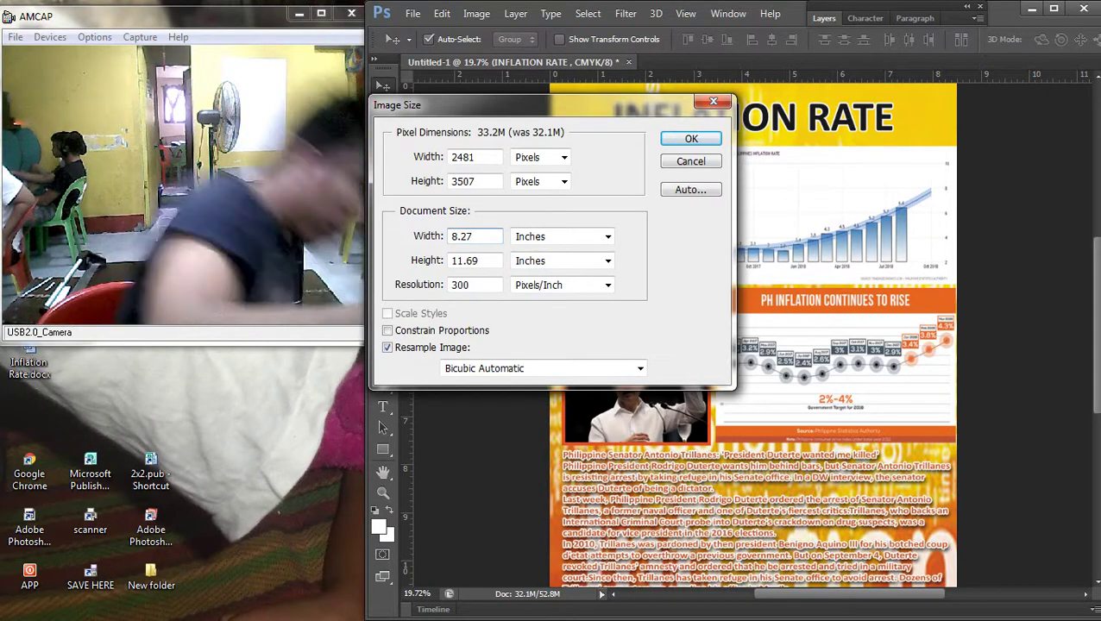
pyautogui.press('Return')
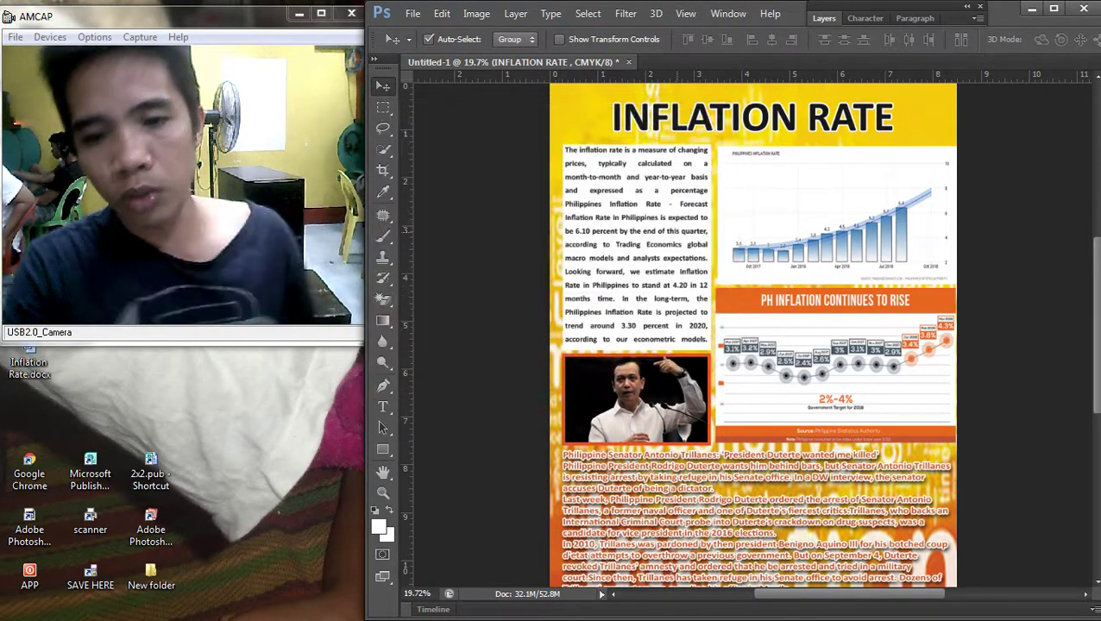
pyautogui.hotkey('ctrl', '0')
pyautogui.hotkey('ctrl', '+')
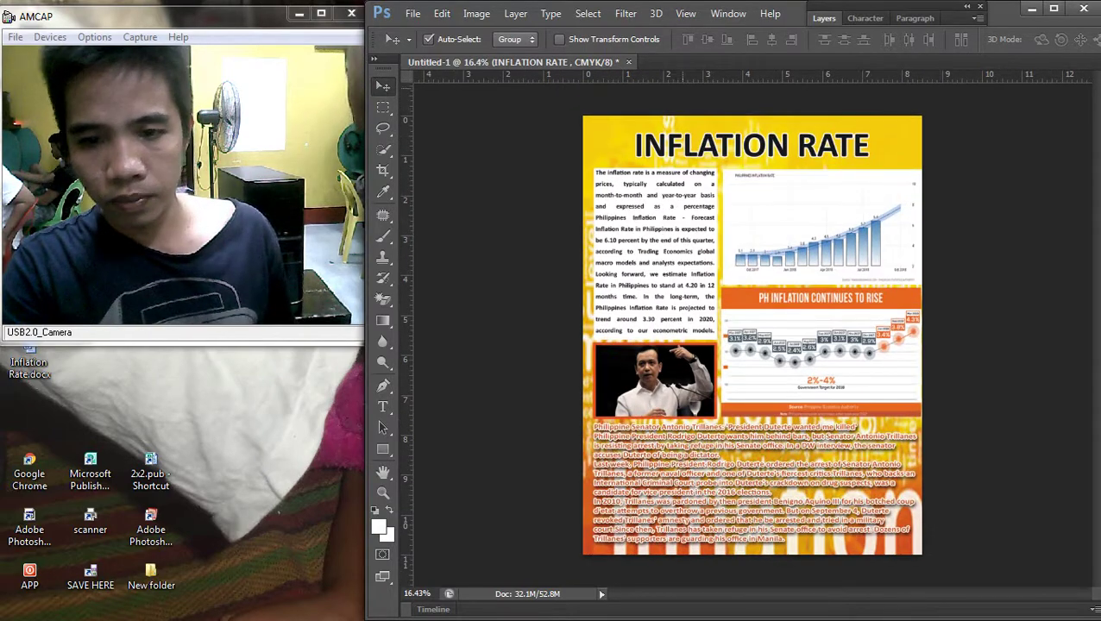
# - Save the poster as a JPEG named ok at maximum quality 12
pyautogui.click(412, 14)
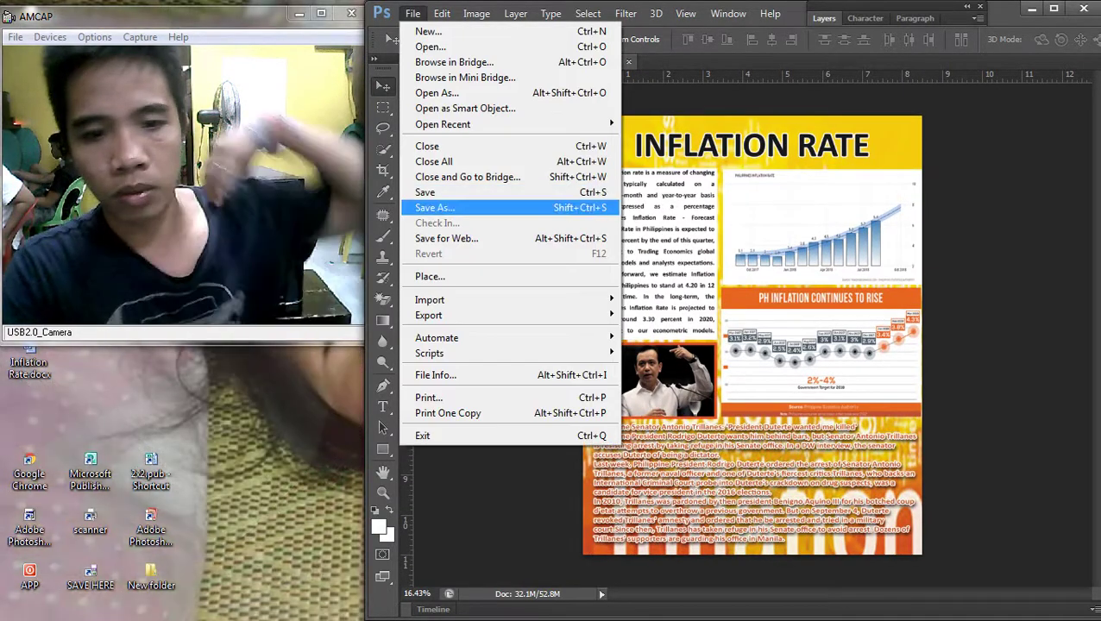
pyautogui.click(441, 207)
pyautogui.click(796, 353)
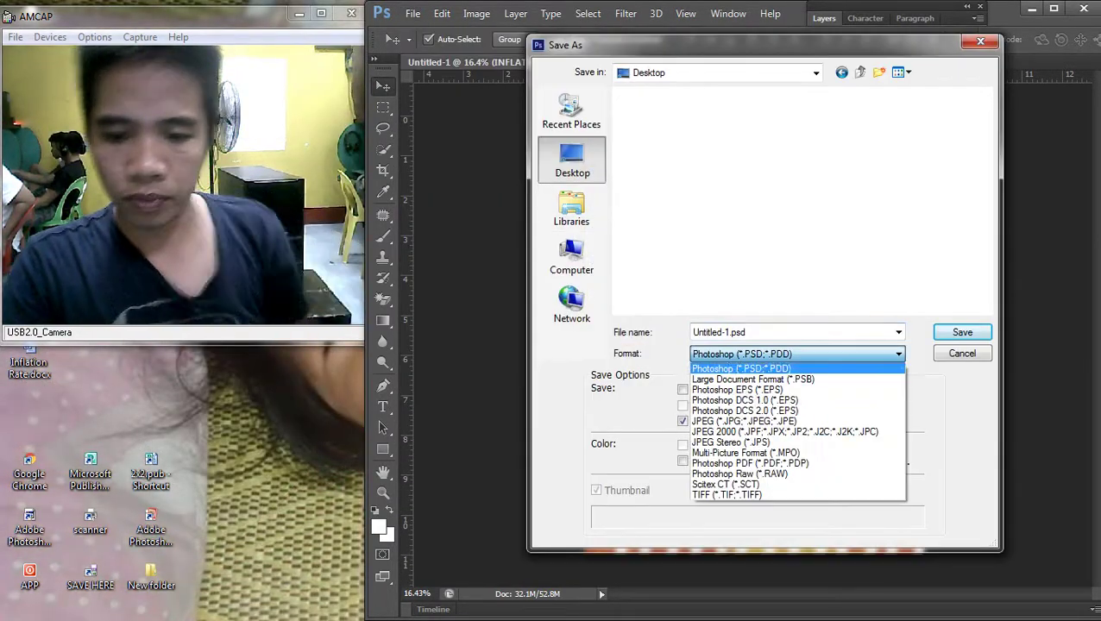
pyautogui.click(785, 432)
pyautogui.click(796, 353)
pyautogui.click(742, 421)
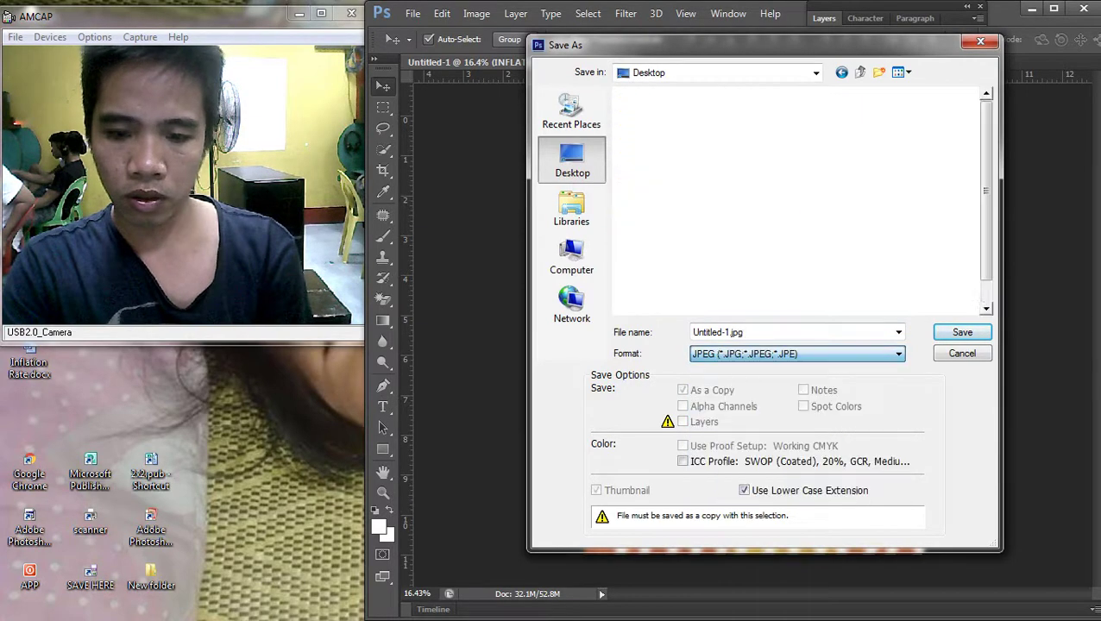
pyautogui.press('Return')
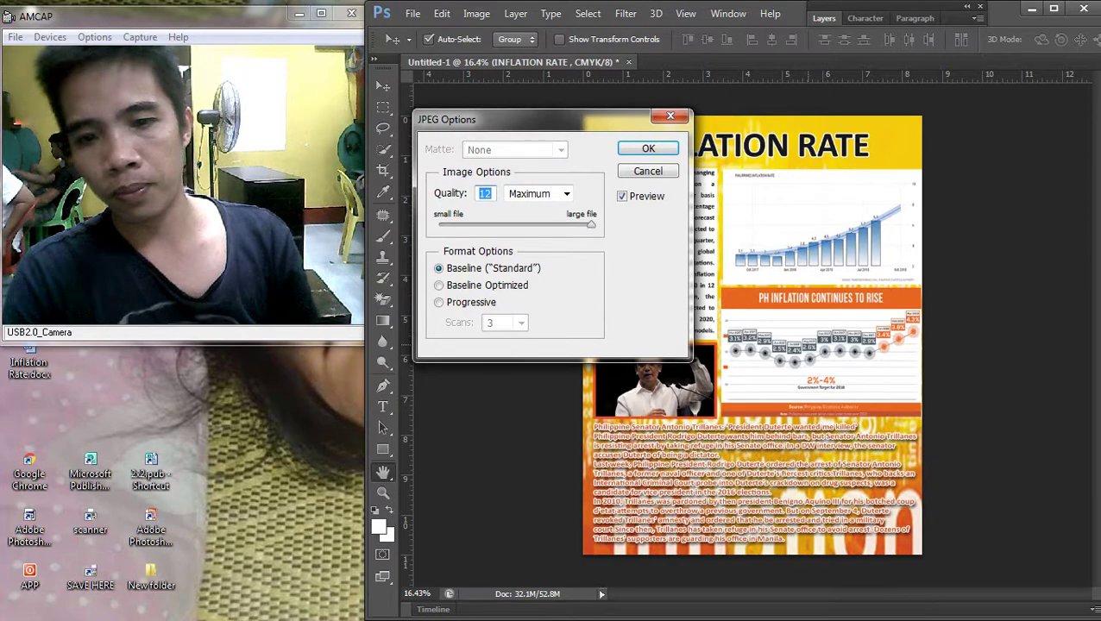
pyautogui.press('Return')
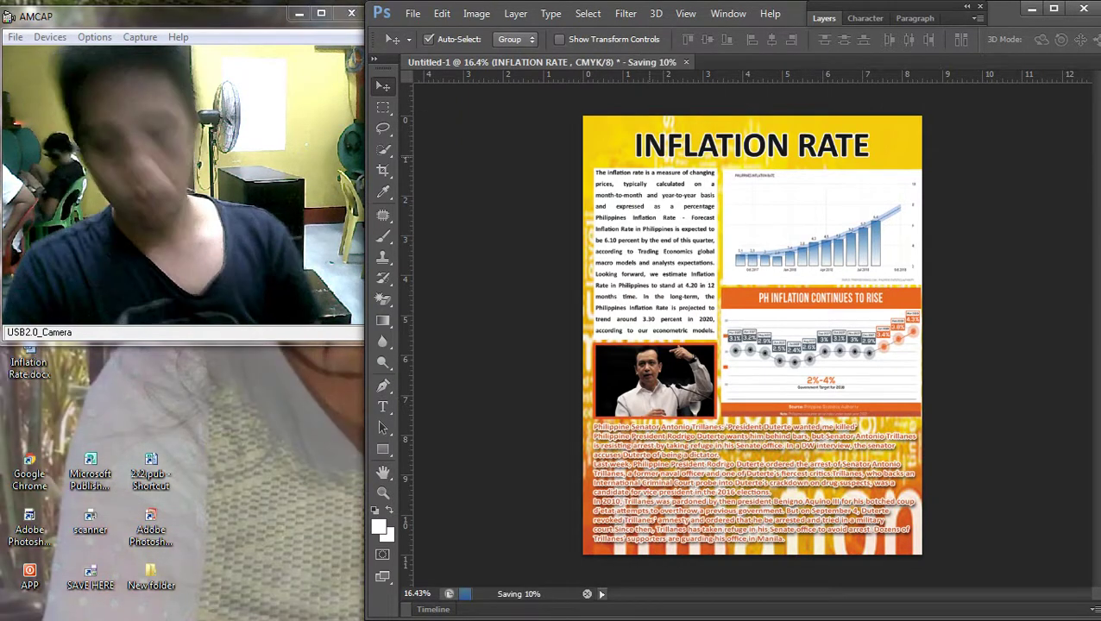
pyautogui.press('super+e')
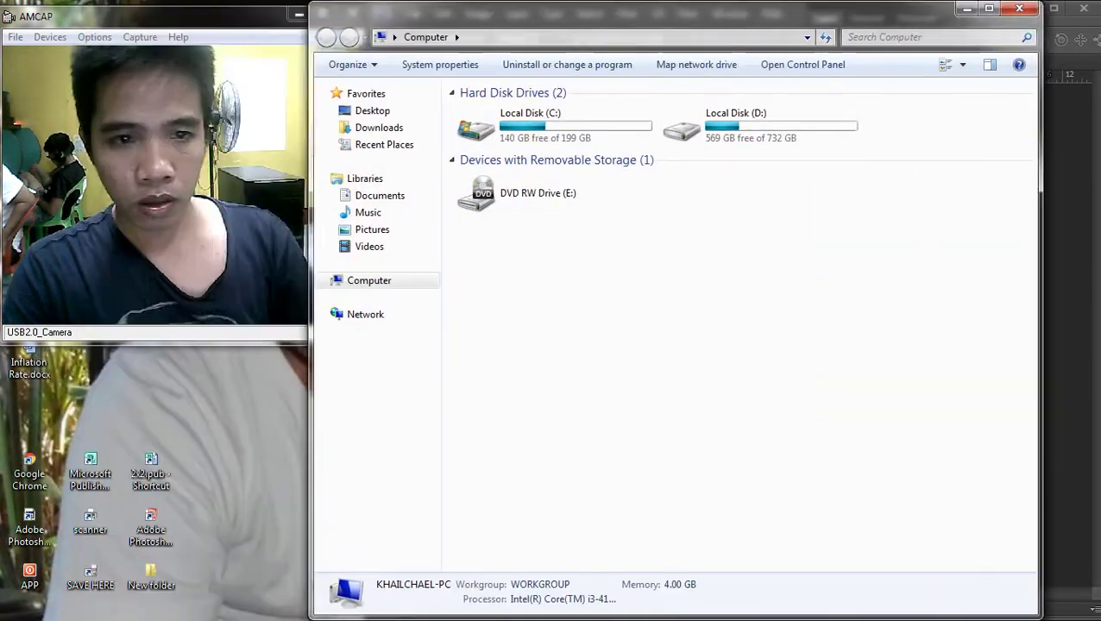
# - Find ok.jpg on the Desktop and start printing it
pyautogui.click(427, 94)
pyautogui.click(433, 111)
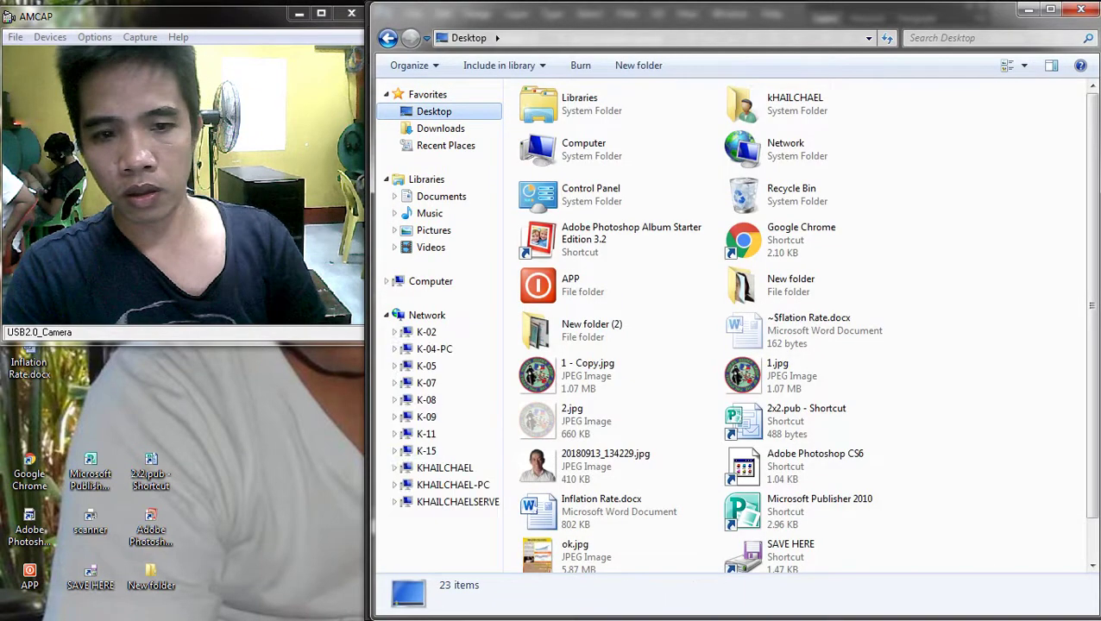
pyautogui.click(819, 375)
pyautogui.scroll(-1, 819, 376)
pyautogui.rightClick(590, 502)
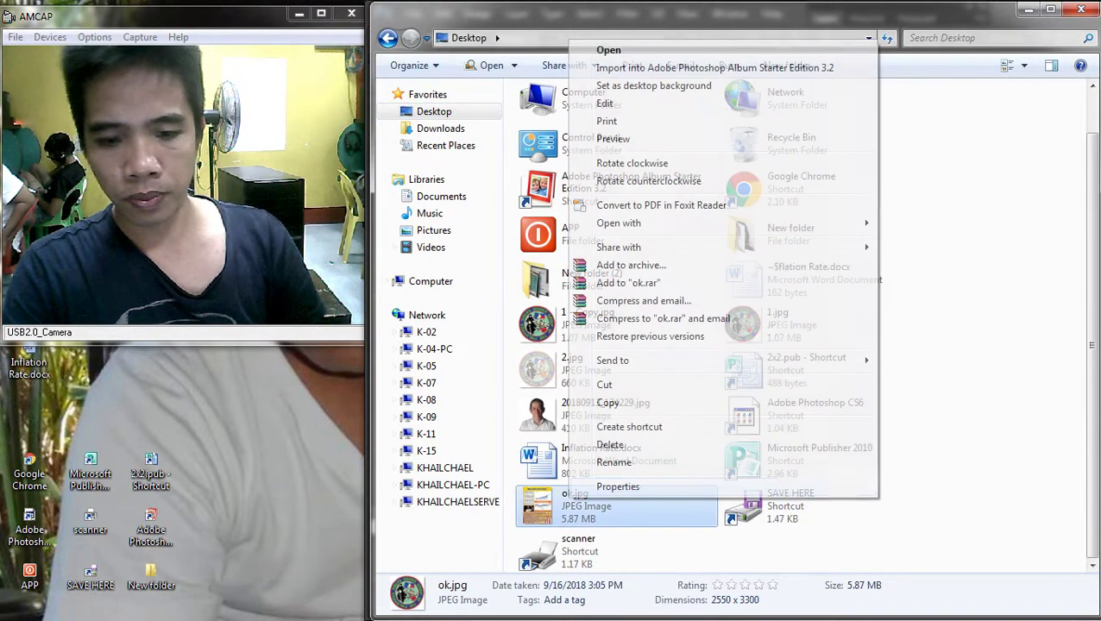
pyautogui.click(606, 121)
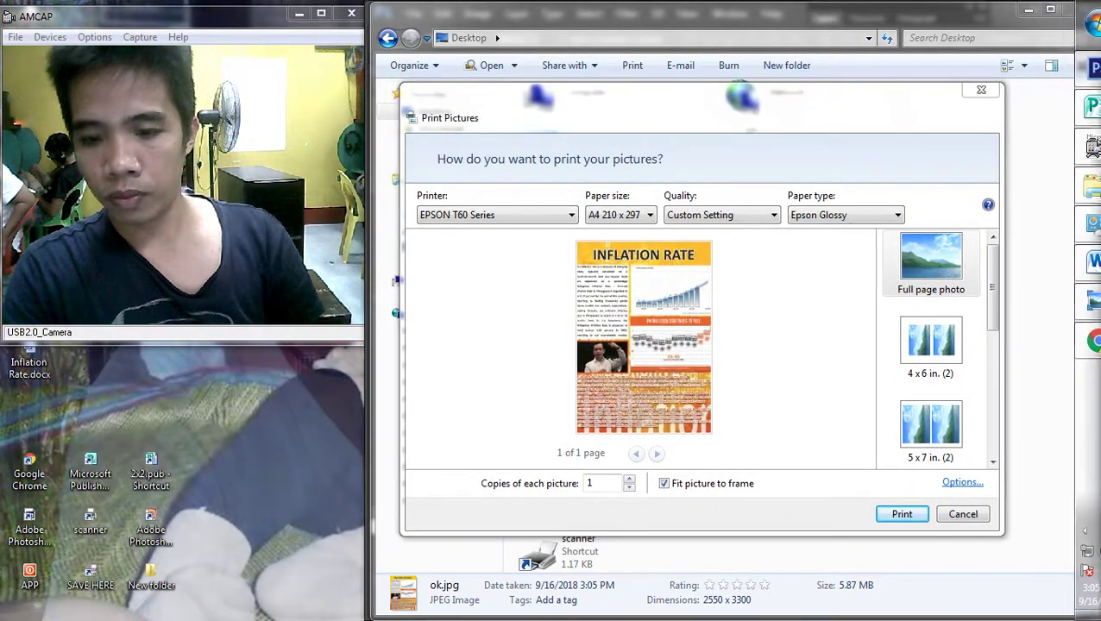
# - Print ok.jpg on the EPSON L120 Series printer with custom quality settings
pyautogui.click(962, 481)
pyautogui.press('Escape')
pyautogui.press('Return')
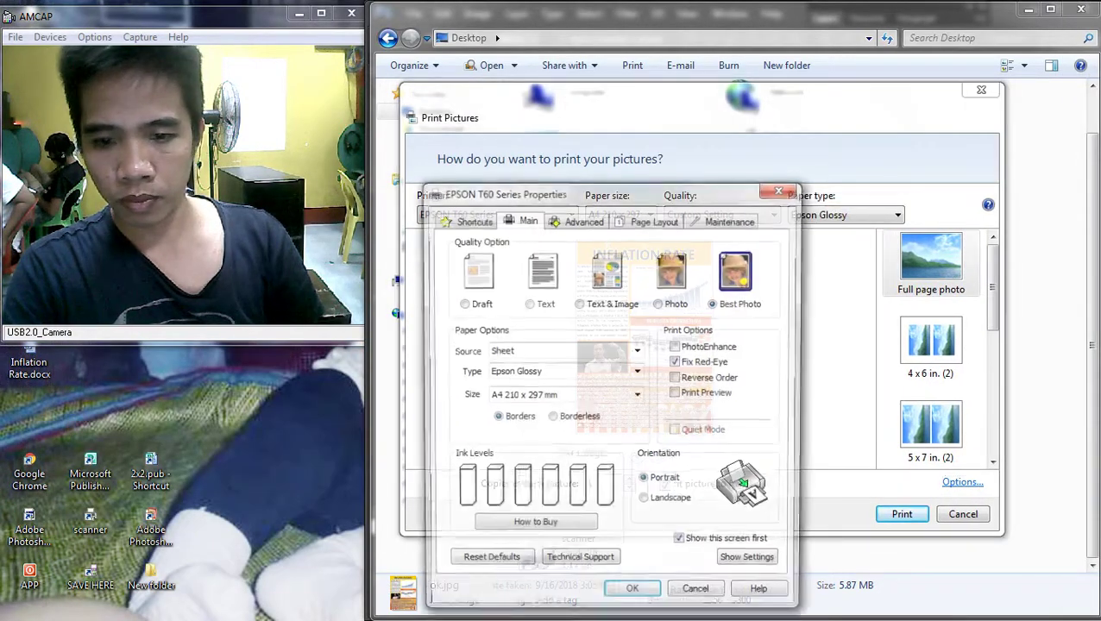
pyautogui.press('Escape')
pyautogui.click(497, 215)
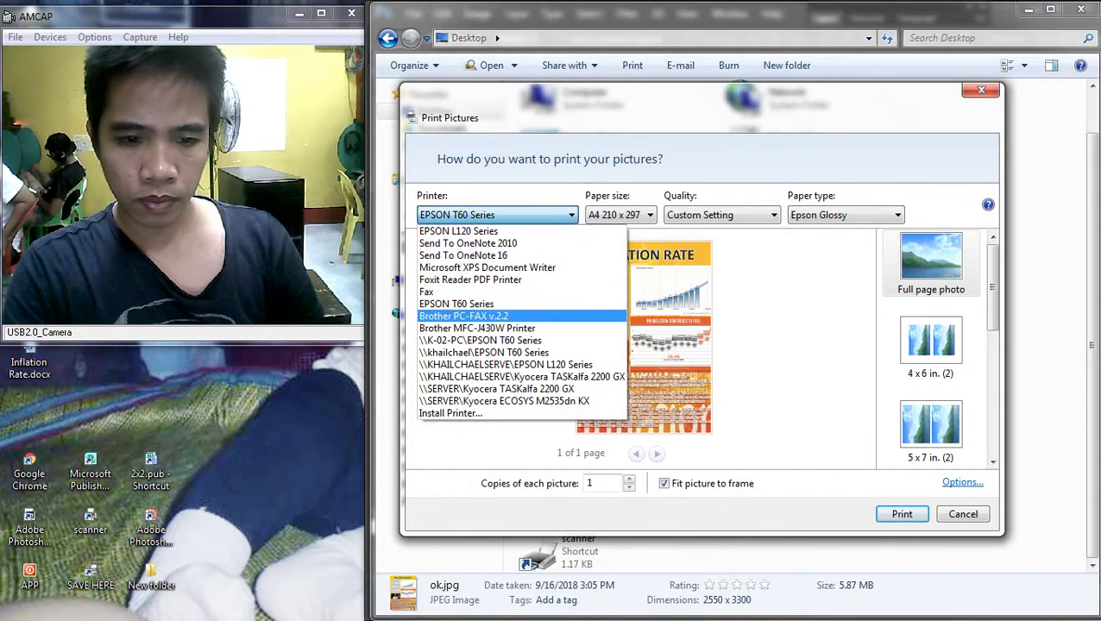
pyautogui.click(458, 231)
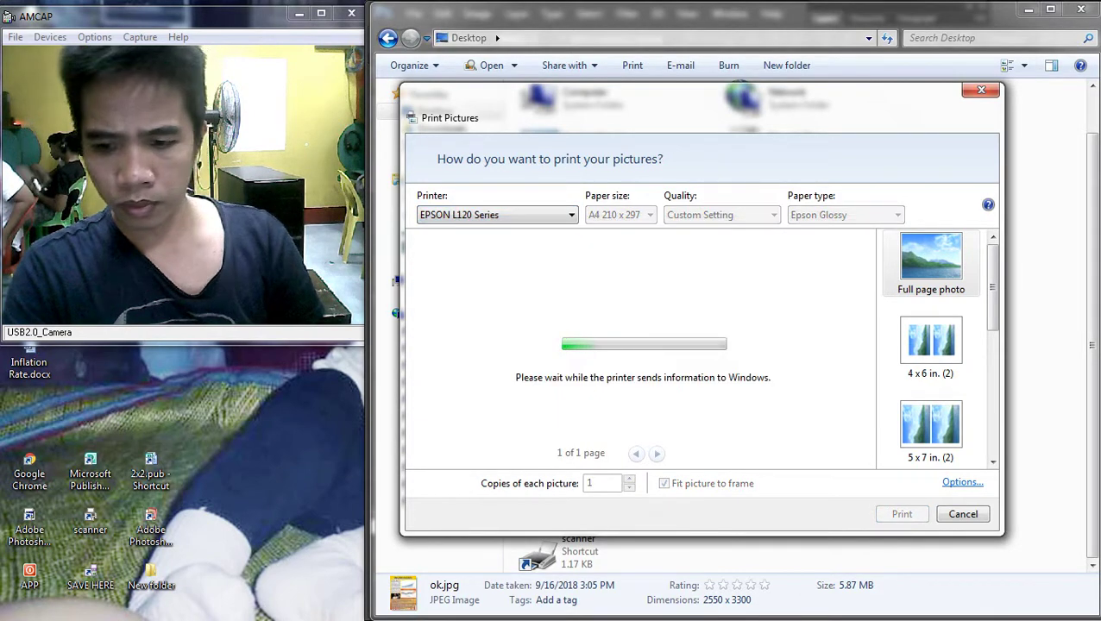
pyautogui.click(961, 482)
pyautogui.press('Escape')
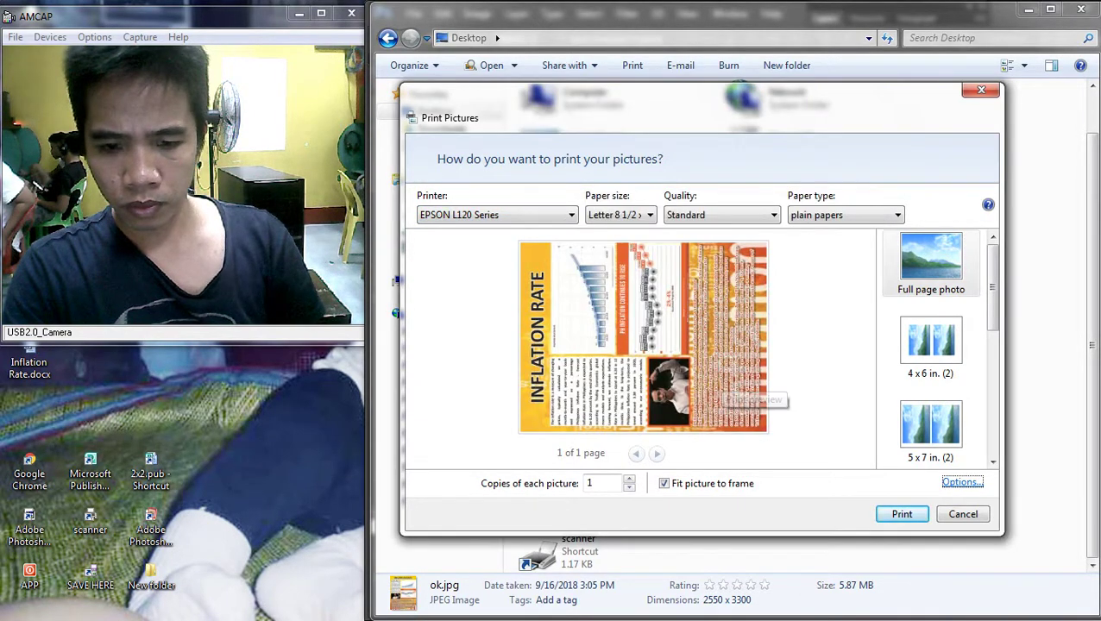
pyautogui.hotkey('alt', 'Down')
pyautogui.press('Down')
pyautogui.press('Down')
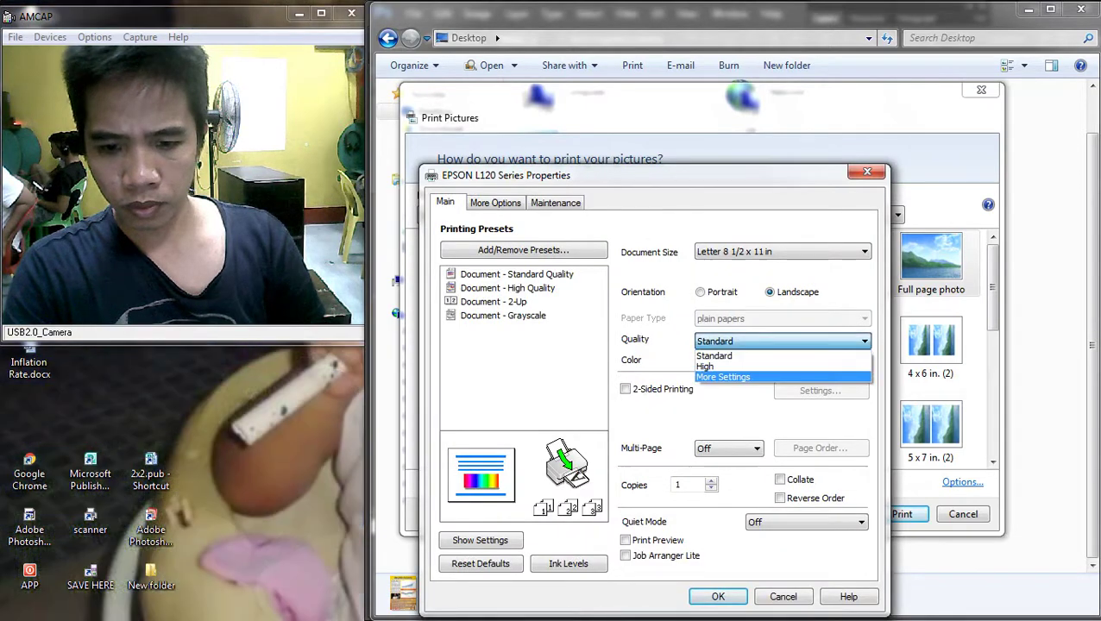
pyautogui.press('Return')
pyautogui.press('Return')
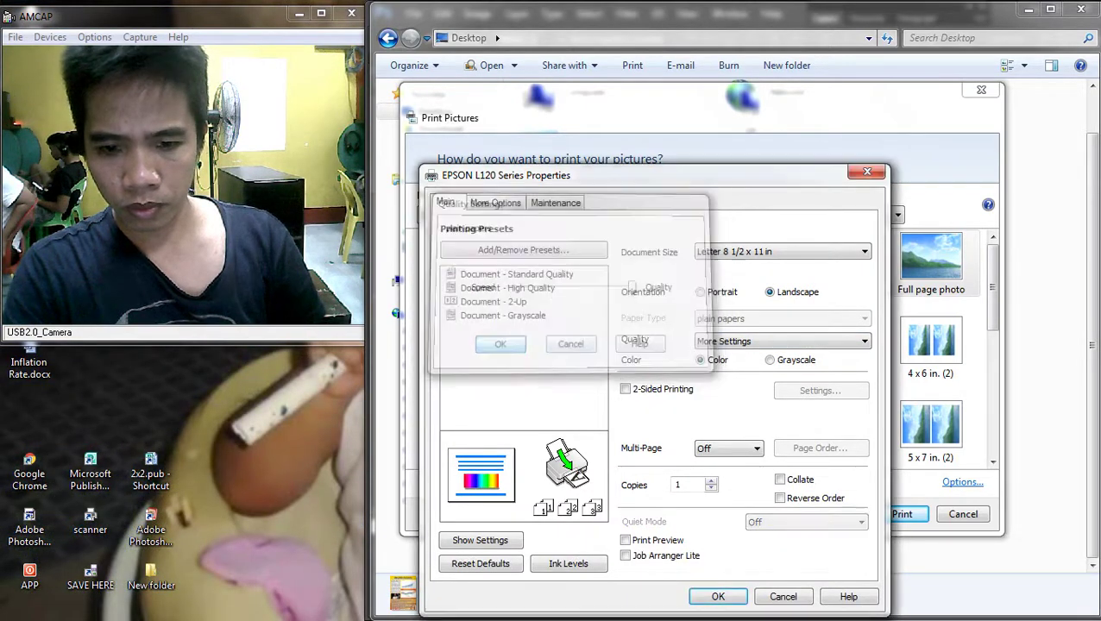
pyautogui.press('Return')
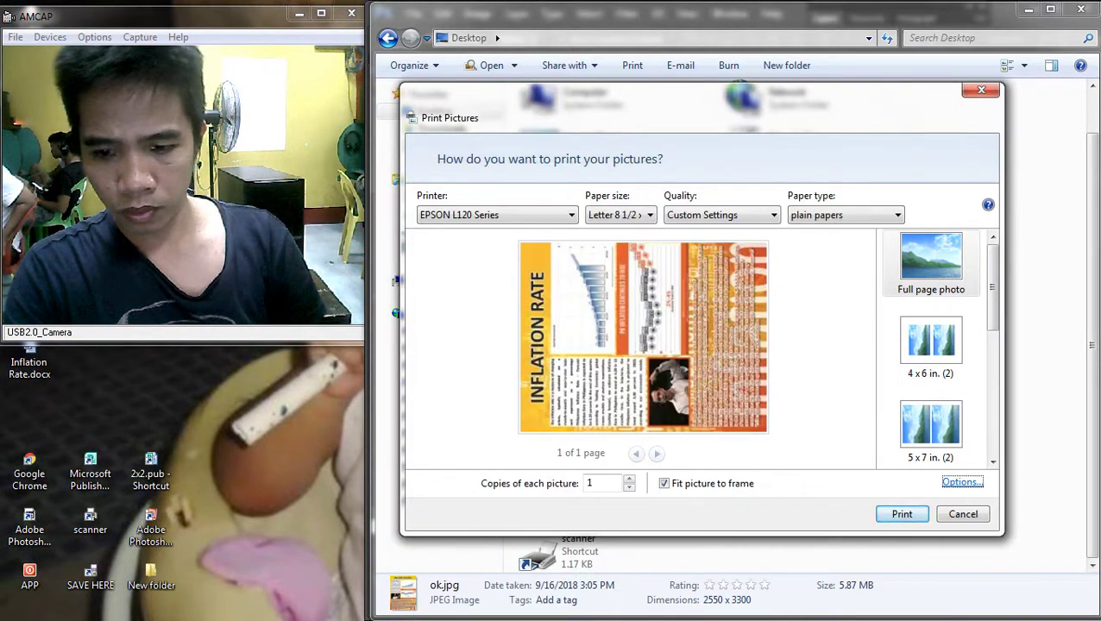
pyautogui.press('Return')
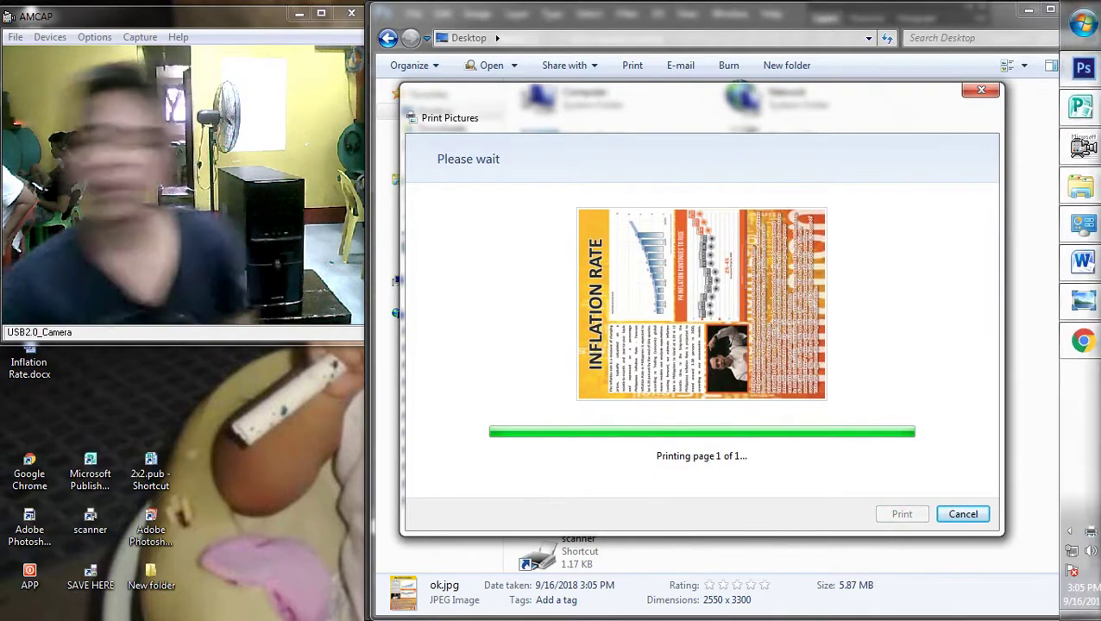
# - Check the EDSA picture in the Word document, then return to the Inflation Rate poster
pyautogui.click(1079, 261)
pyautogui.scroll(-8, 776, 345)
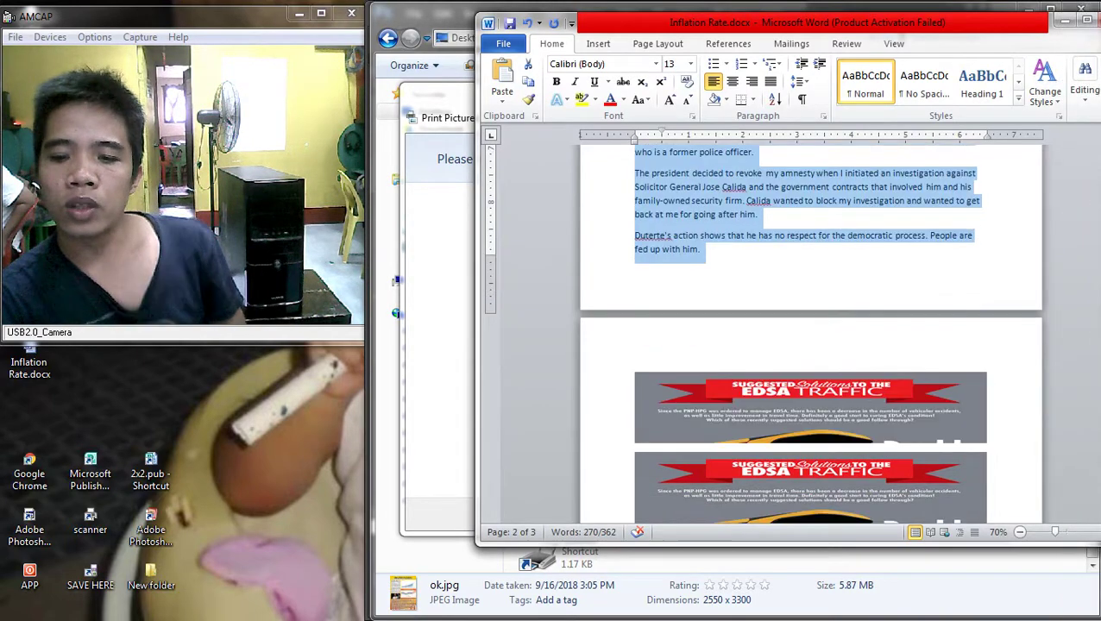
pyautogui.rightClick(811, 260)
pyautogui.press('Escape')
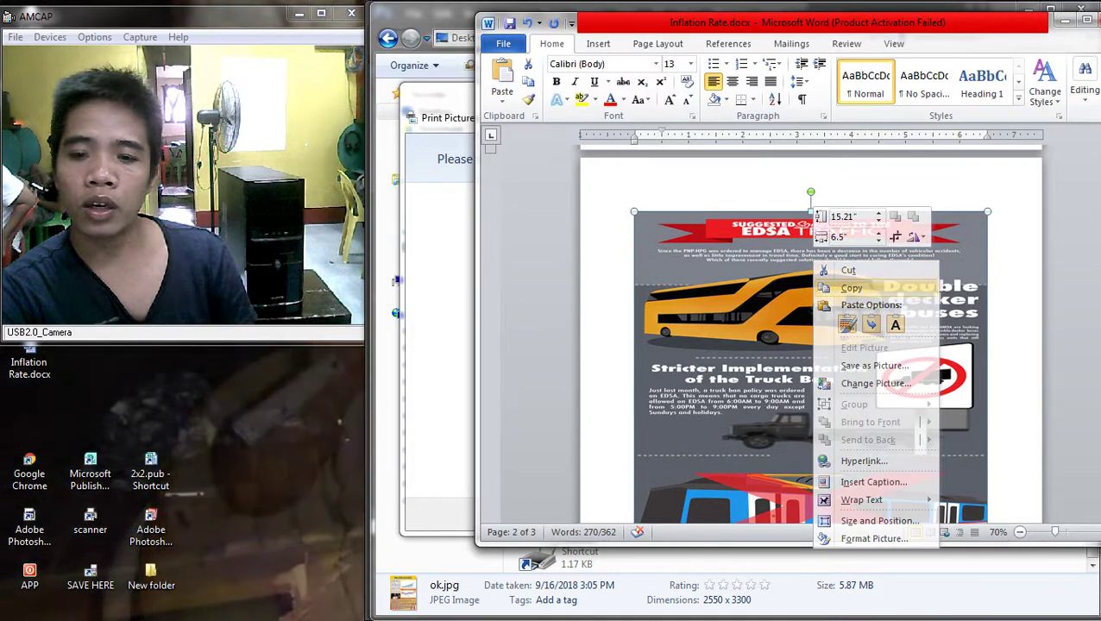
pyautogui.scroll(-5, 811, 345)
pyautogui.scroll(-1, 811, 345)
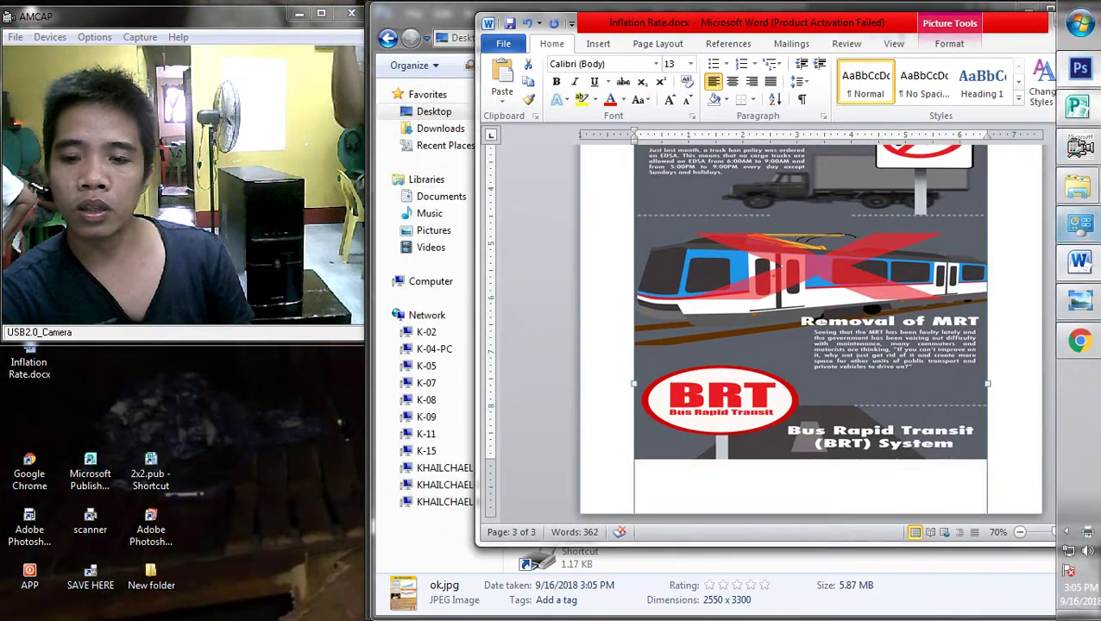
pyautogui.click(1079, 68)
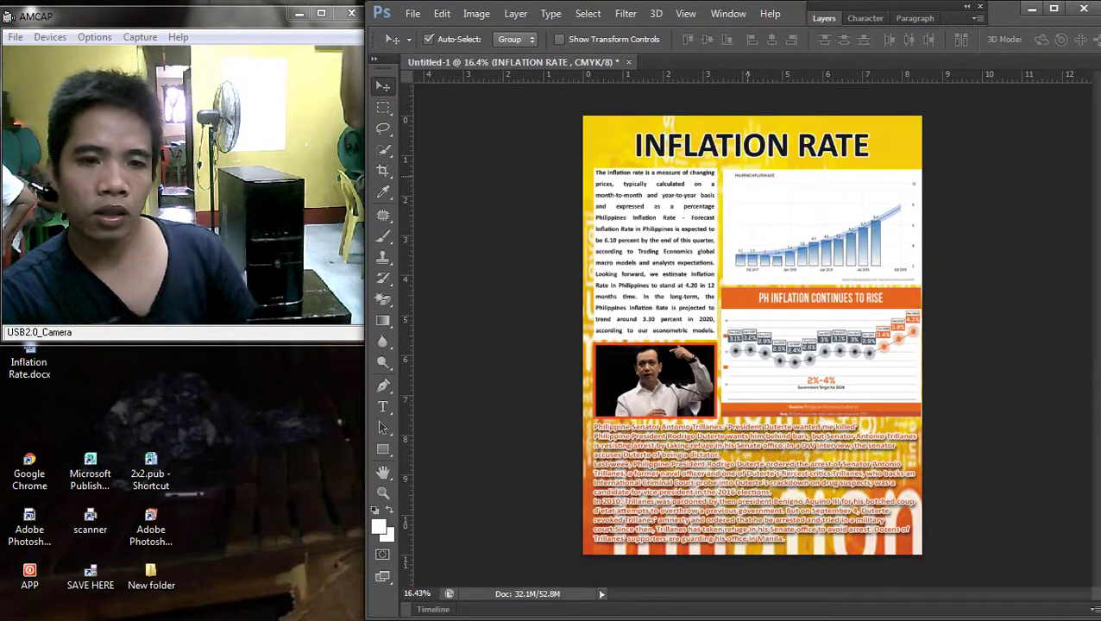
# - Create a new document measuring 8.5 × 11 inches
pyautogui.hotkey('alt', 'f')
pyautogui.hotkey('ctrl', 'n')
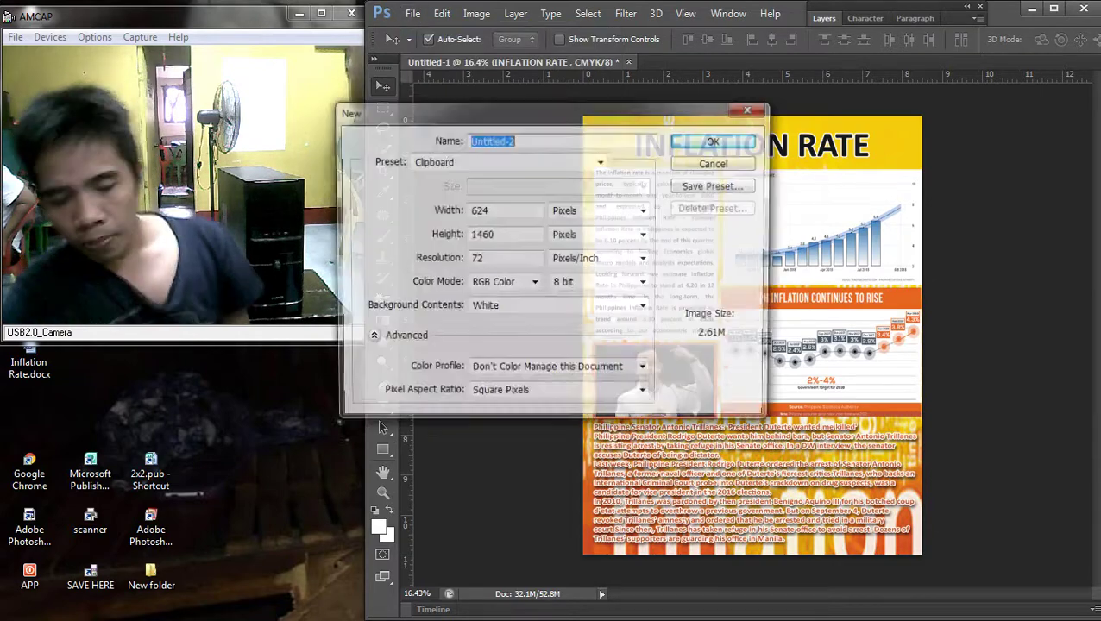
pyautogui.click(645, 211)
pyautogui.click(577, 253)
pyautogui.click(645, 210)
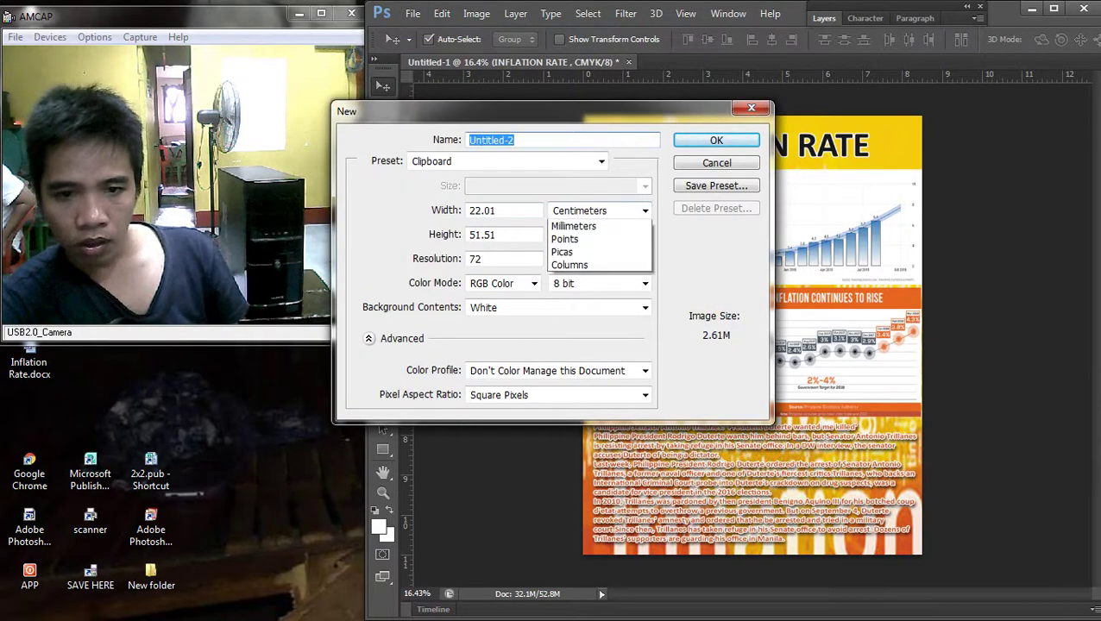
pyautogui.click(566, 240)
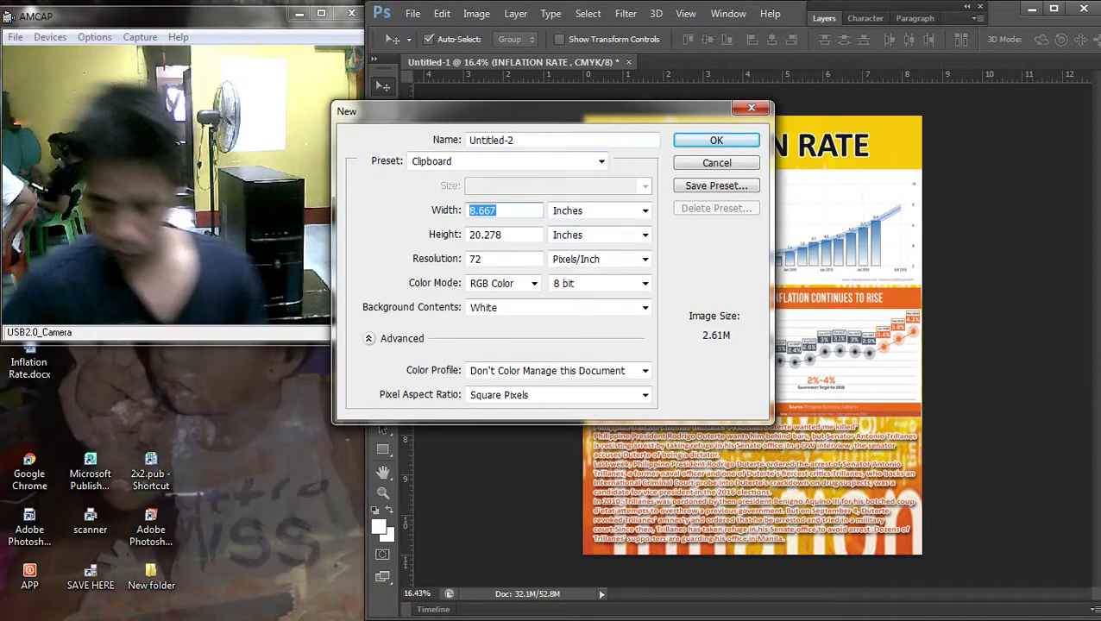
pyautogui.write('8.5')
pyautogui.press('Tab')
pyautogui.write('11')
pyautogui.press('Return')
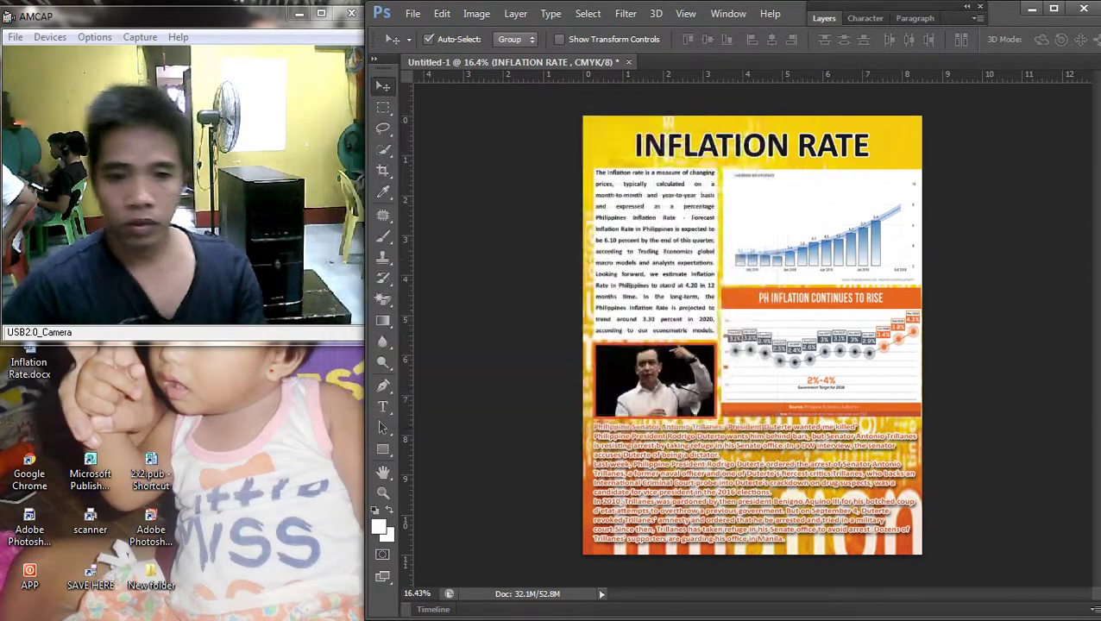
# - Set the new page's resolution to 300 ppi
pyautogui.hotkey('ctrl', 'v')
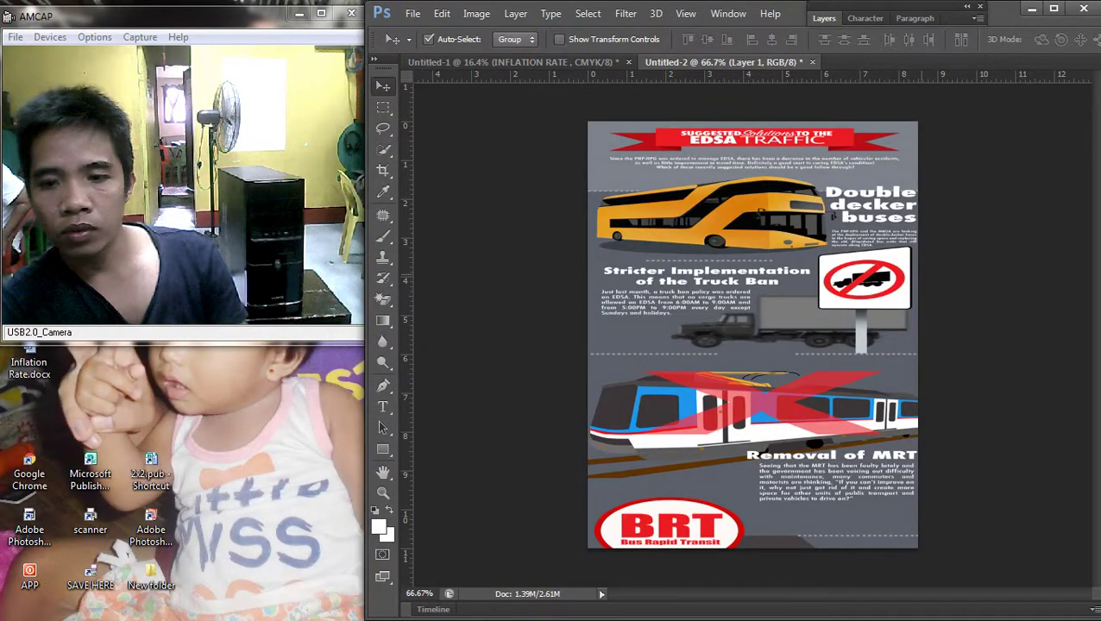
pyautogui.hotkey('ctrl', 't')
pyautogui.hotkey('ctrl', '0')
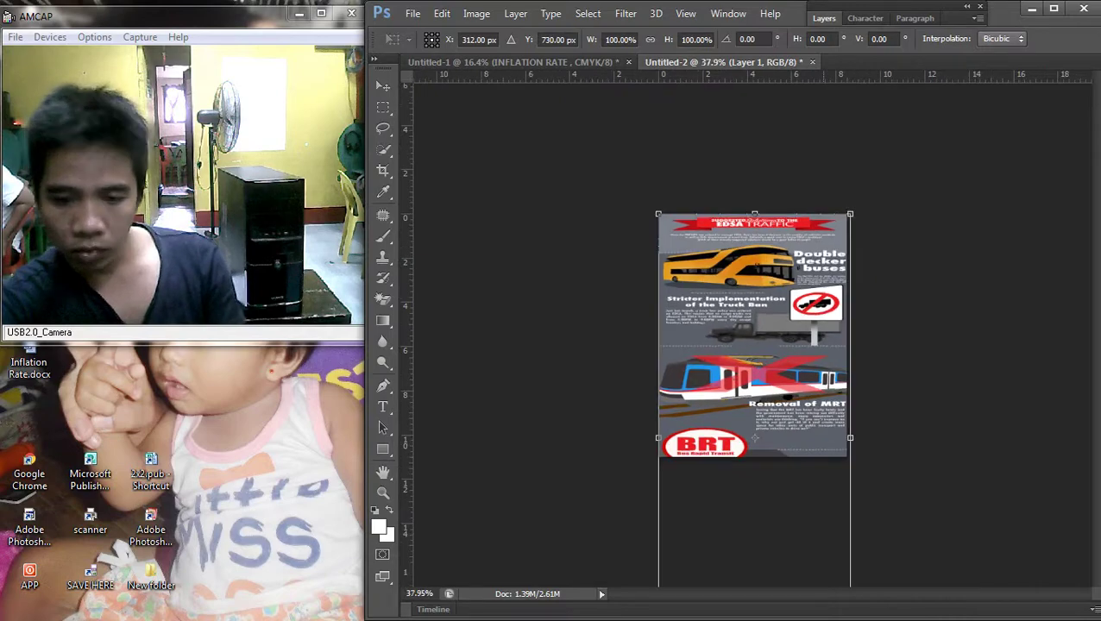
pyautogui.press('Escape')
pyautogui.hotkey('ctrl', 'z')
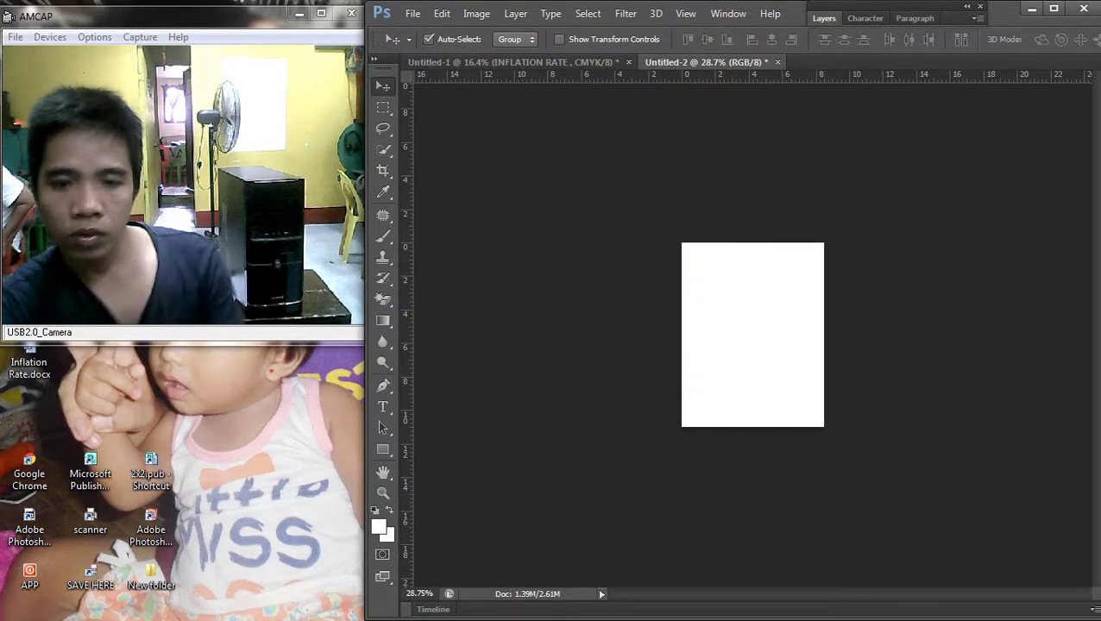
pyautogui.click(476, 13)
pyautogui.press('Return')
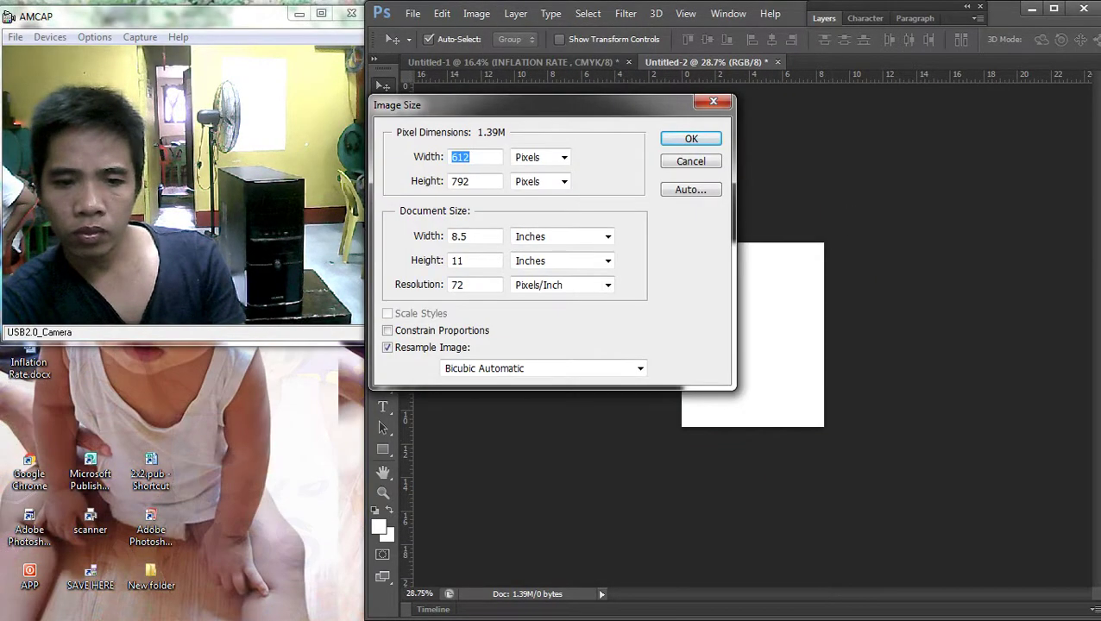
pyautogui.click(474, 284)
pyautogui.write('300')
pyautogui.press('Return')
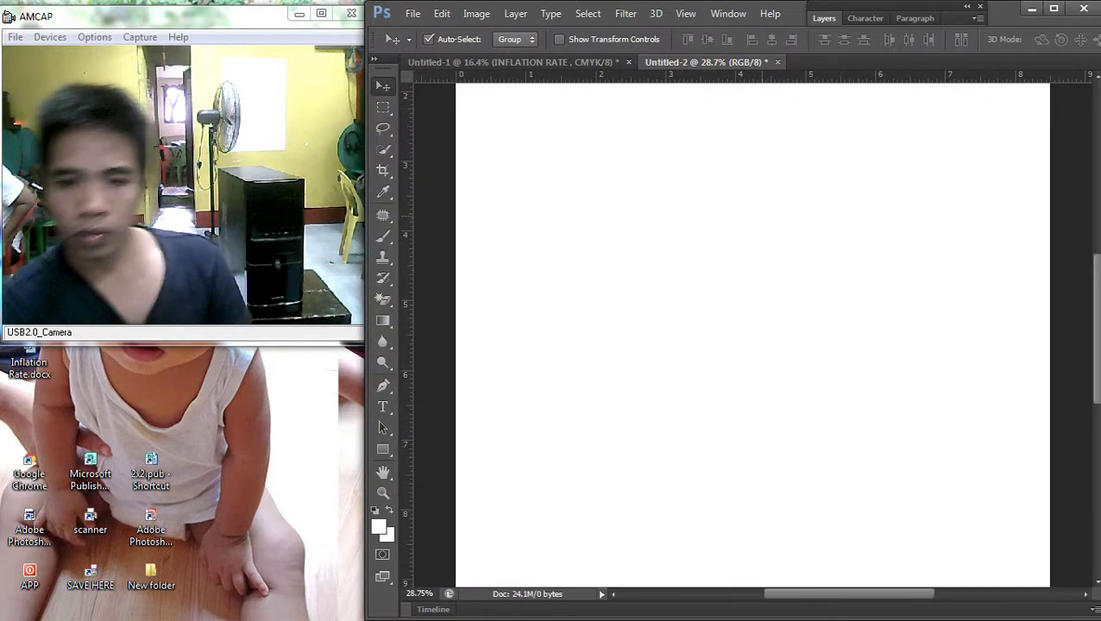
# - Paste the EDSA traffic infographic at the page's top-left corner and enlarge it
pyautogui.hotkey('ctrl', 'v')
pyautogui.hotkey('ctrl', '0')
pyautogui.moveTo(753, 256); pyautogui.dragTo(623, 131)
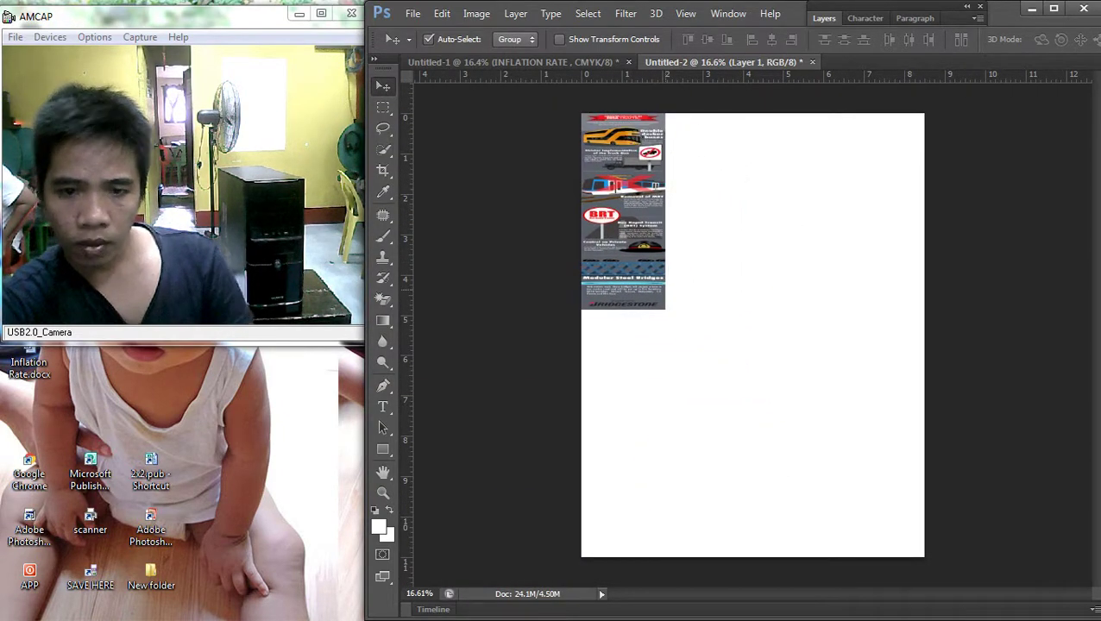
pyautogui.hotkey('ctrl', 't')
pyautogui.moveTo(665, 309); pyautogui.dragTo(828, 520)
# - Cut the infographic's lower part and place it on the right side of the page
pyautogui.press('Return')
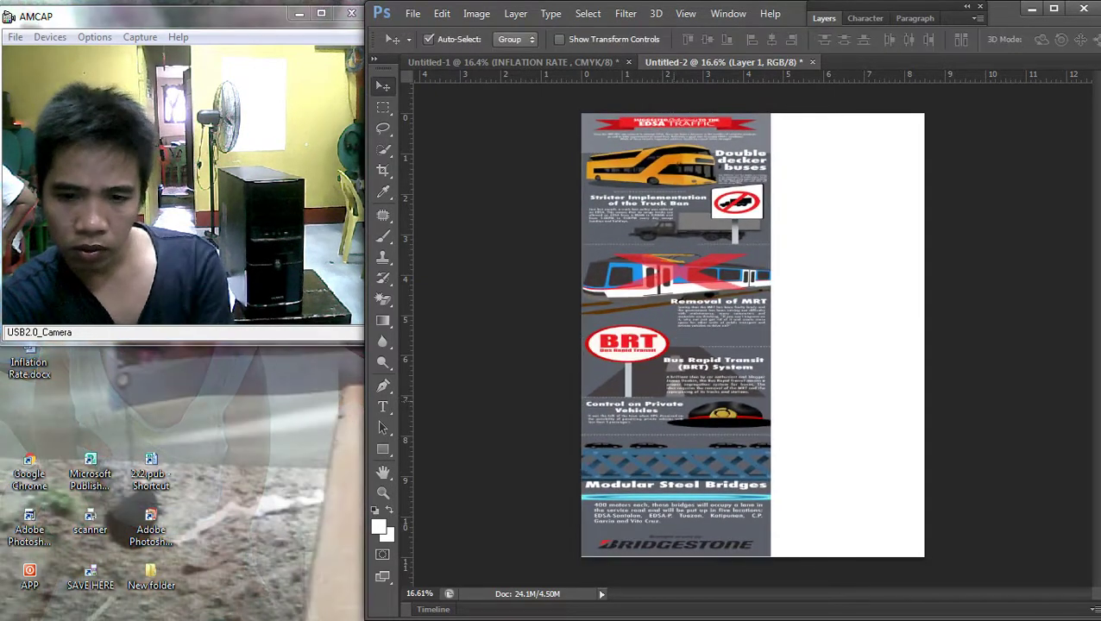
pyautogui.click(383, 107)
pyautogui.scroll(2, 688, 376)
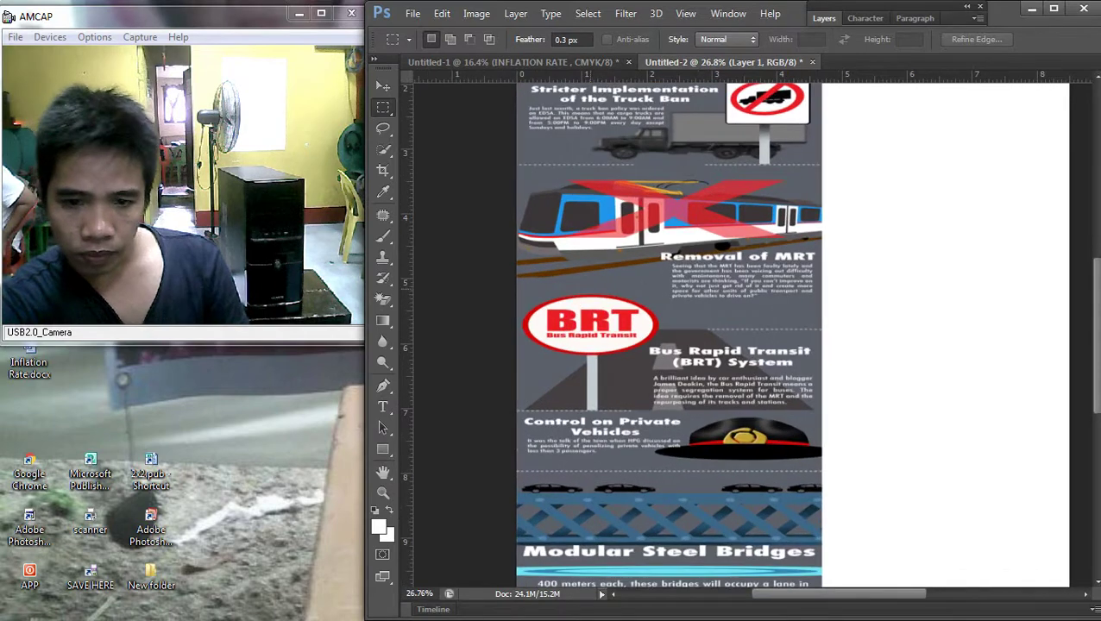
pyautogui.moveTo(516, 246); pyautogui.dragTo(823, 552)
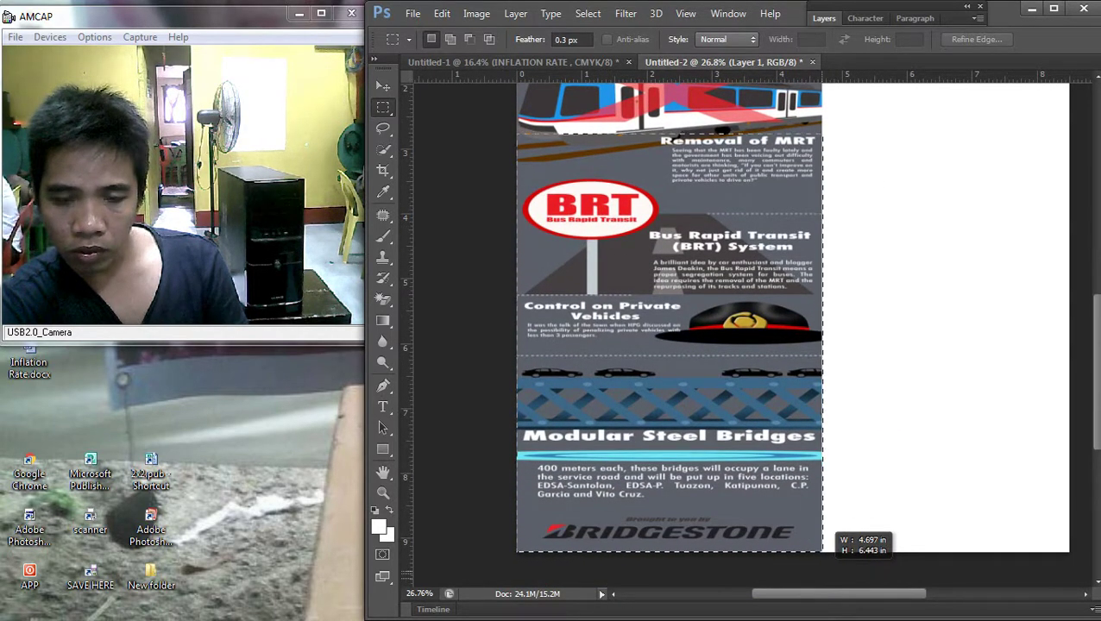
pyautogui.hotkey('ctrl', 'x')
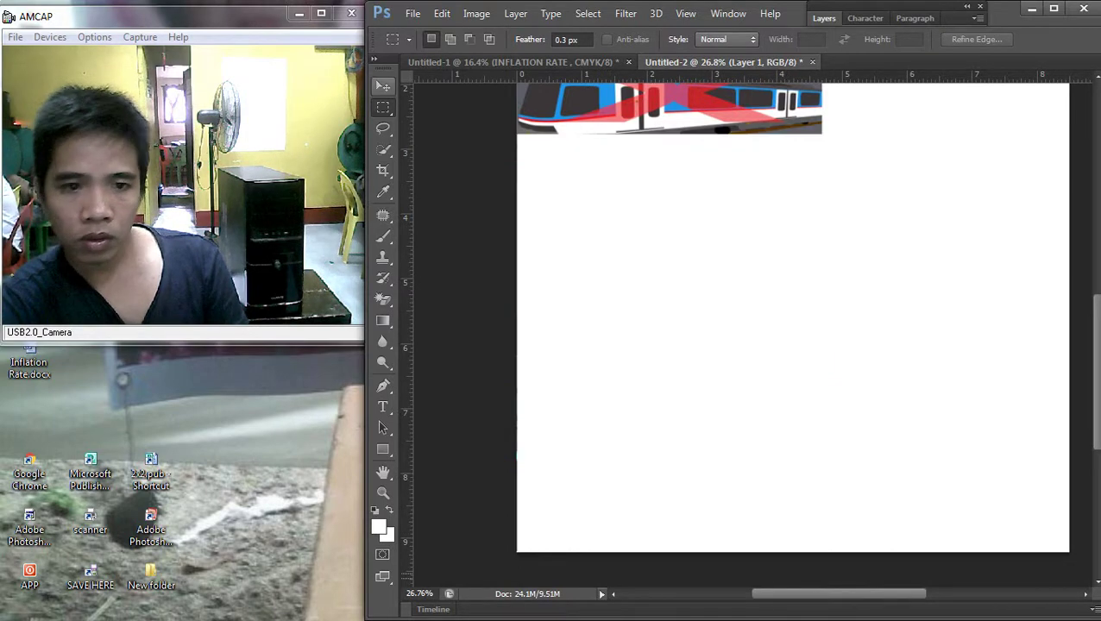
pyautogui.press('v')
pyautogui.scroll(-2, 717, 178)
pyautogui.hotkey('ctrl', 't')
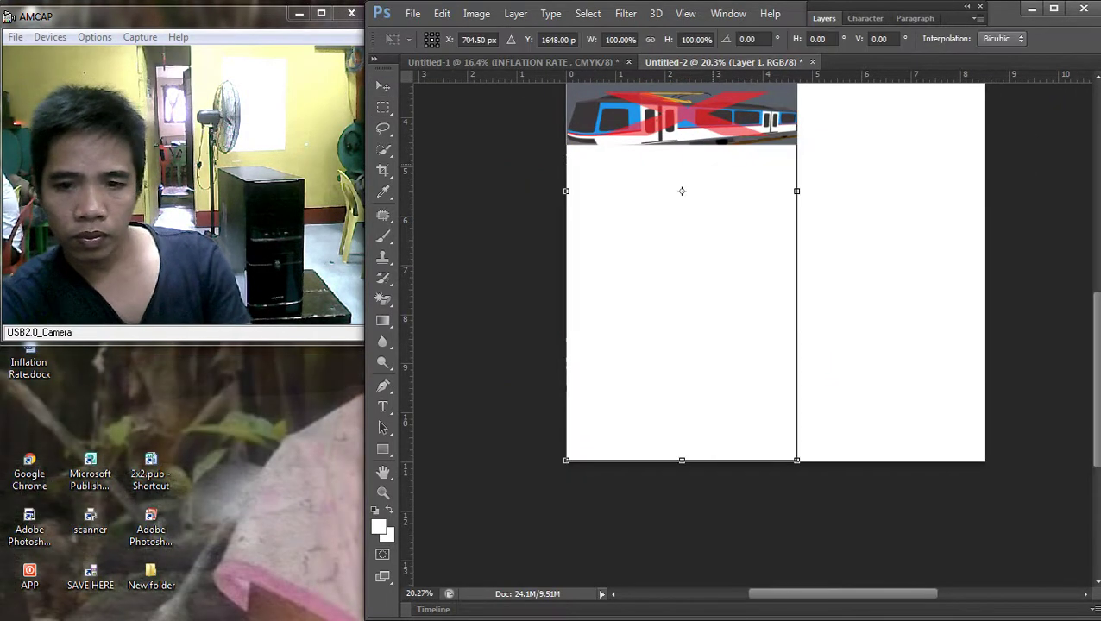
pyautogui.press('Return')
pyautogui.scroll(-2, 682, 191)
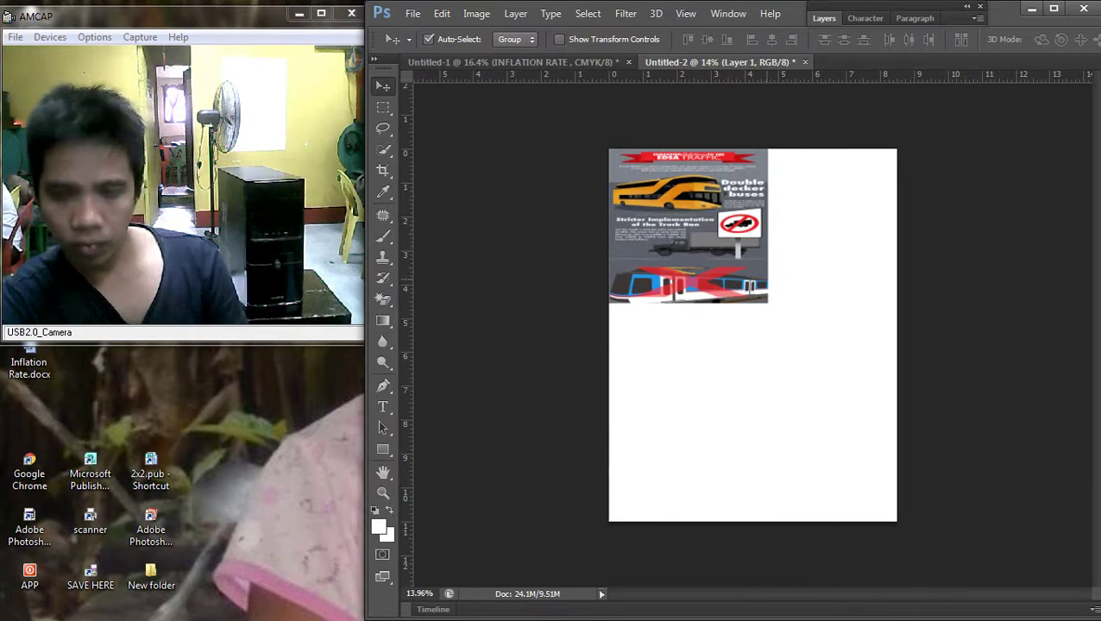
pyautogui.hotkey('ctrl', 'v')
pyautogui.moveTo(757, 288); pyautogui.dragTo(863, 250)
# - Cut the top part into its own layer at top-left and stretch it to the page bottom
pyautogui.rightClick(680, 269)
pyautogui.click(723, 278)
pyautogui.hotkey('ctrl', 't')
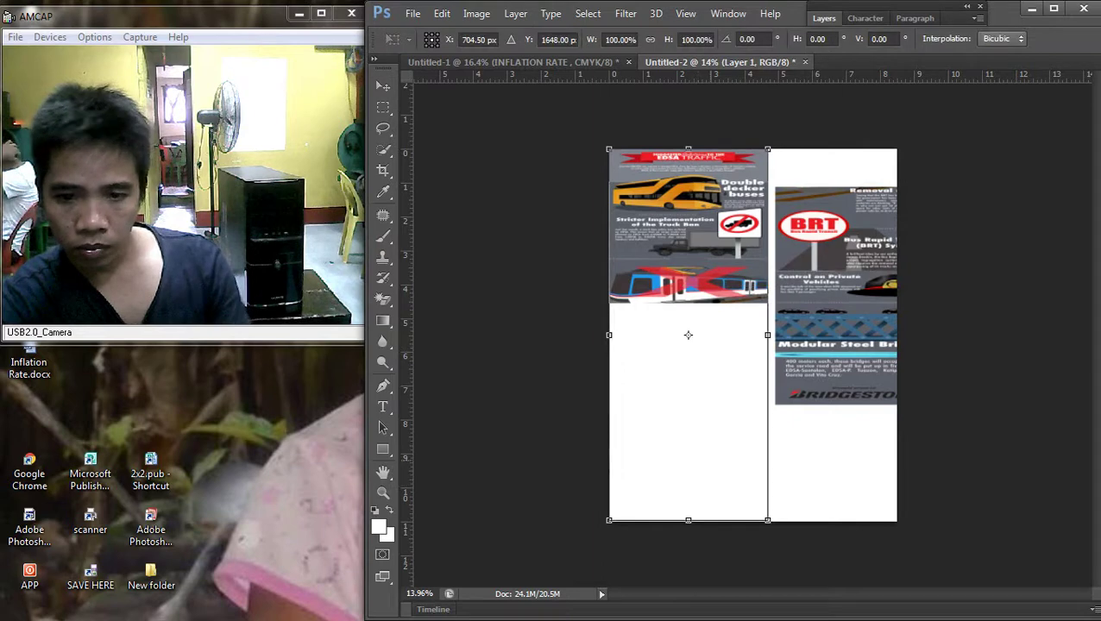
pyautogui.press('Return')
pyautogui.press('m')
pyautogui.moveTo(609, 148); pyautogui.dragTo(774, 310)
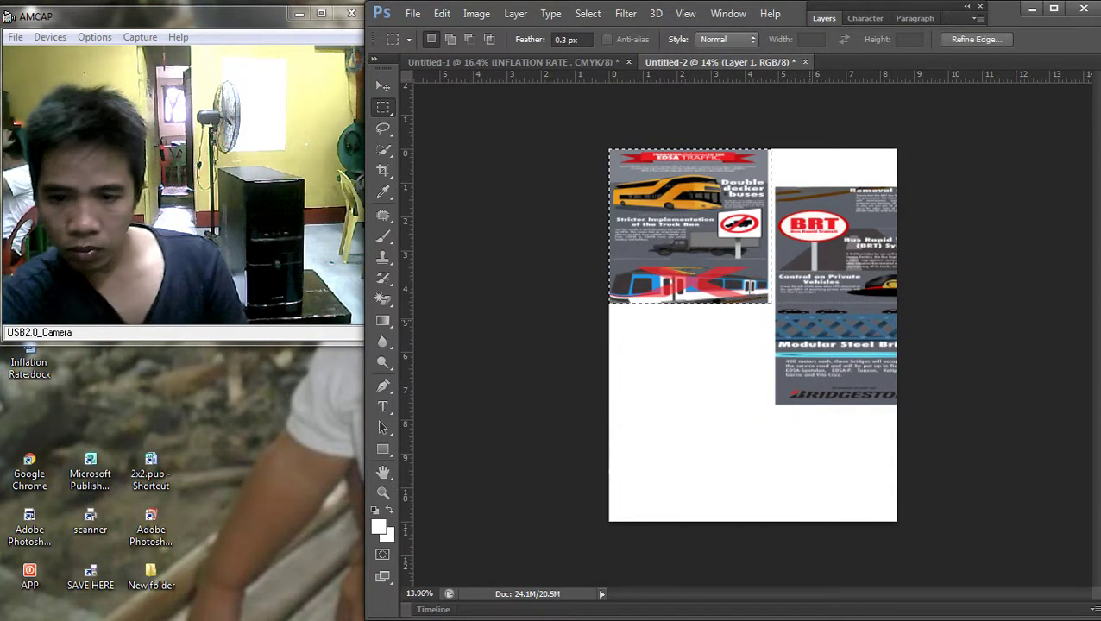
pyautogui.hotkey('ctrl', 'x')
pyautogui.press('v')
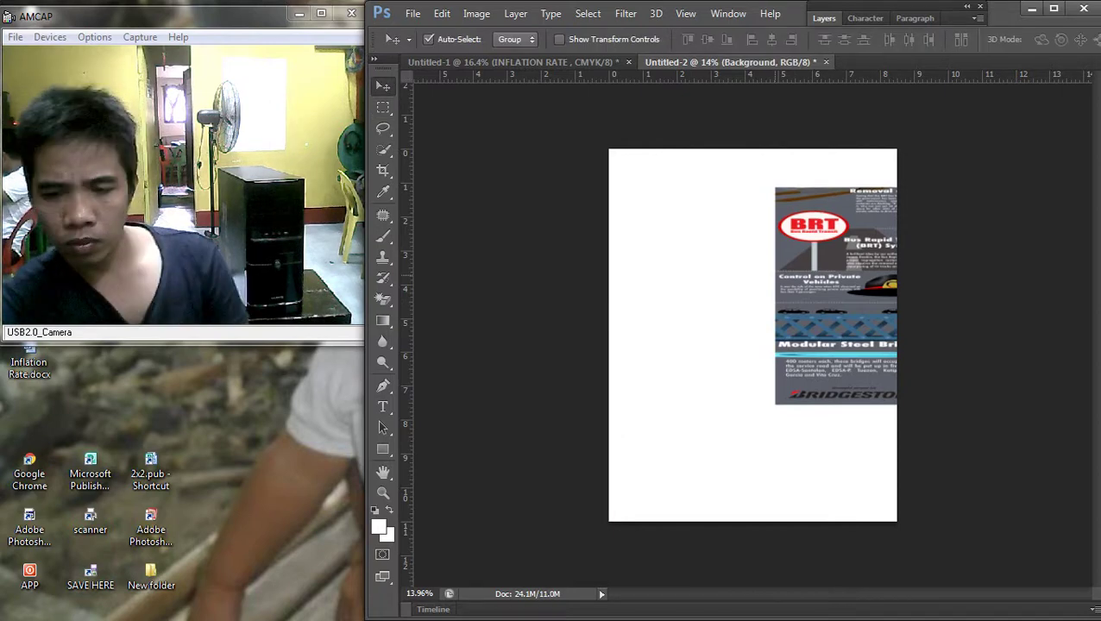
pyautogui.hotkey('ctrl', 'v')
pyautogui.moveTo(751, 278); pyautogui.dragTo(690, 168)
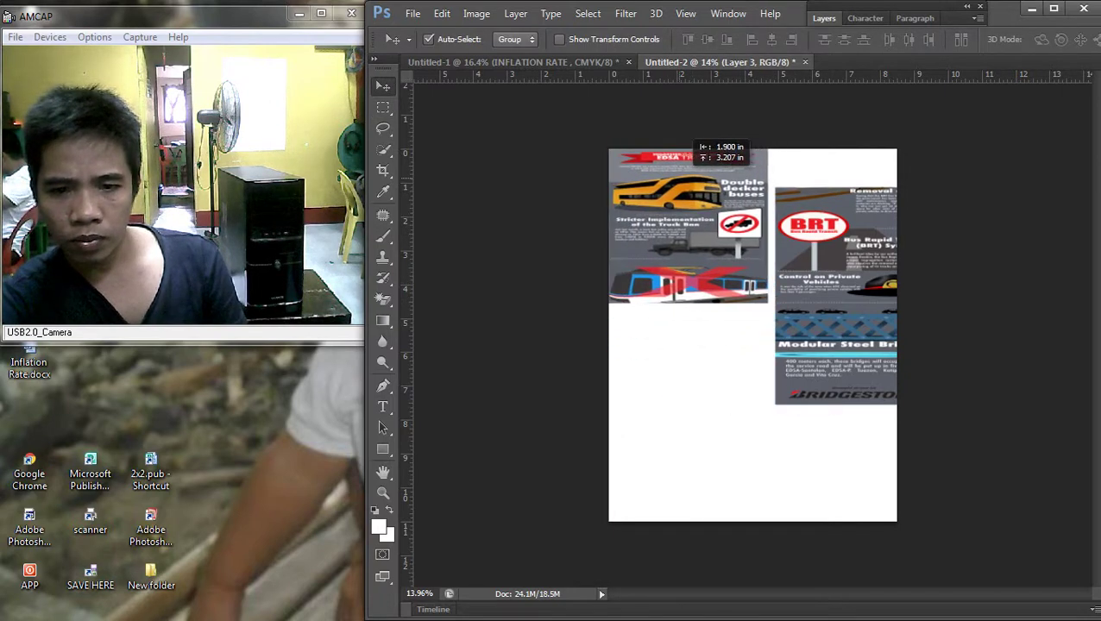
pyautogui.hotkey('ctrl', 't')
pyautogui.moveTo(687, 304); pyautogui.dragTo(687, 521)
# - Fit Layer 2, the lower part, into the right column down to the page bottom
pyautogui.press('Return')
pyautogui.rightClick(770, 262)
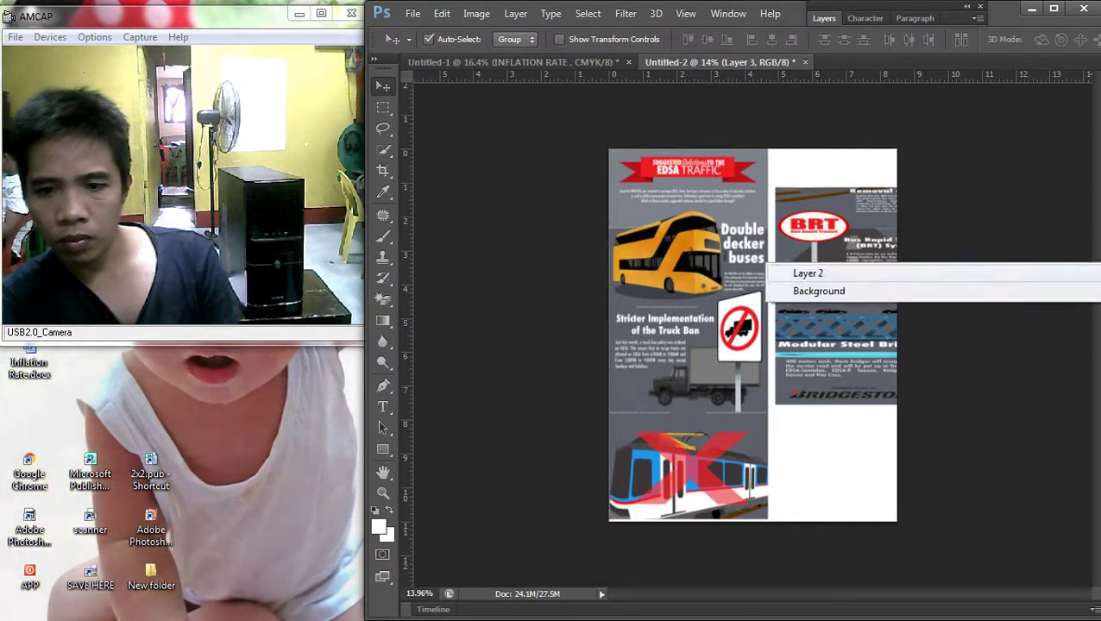
pyautogui.click(806, 274)
pyautogui.moveTo(854, 236); pyautogui.dragTo(847, 200)
pyautogui.hotkey('ctrl', 't')
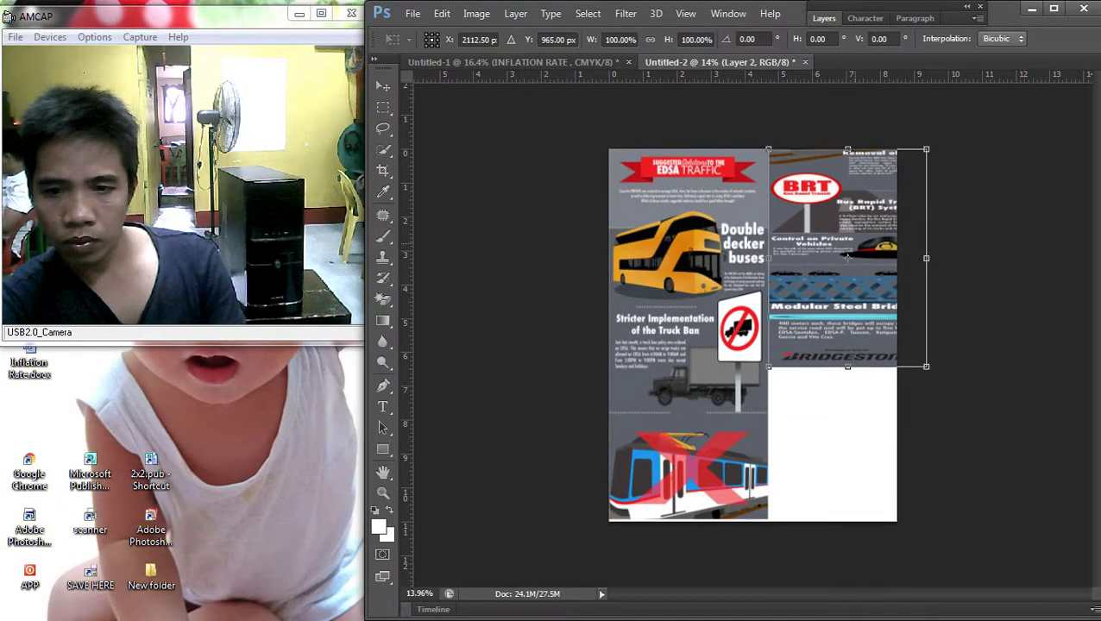
pyautogui.moveTo(925, 257); pyautogui.dragTo(896, 257)
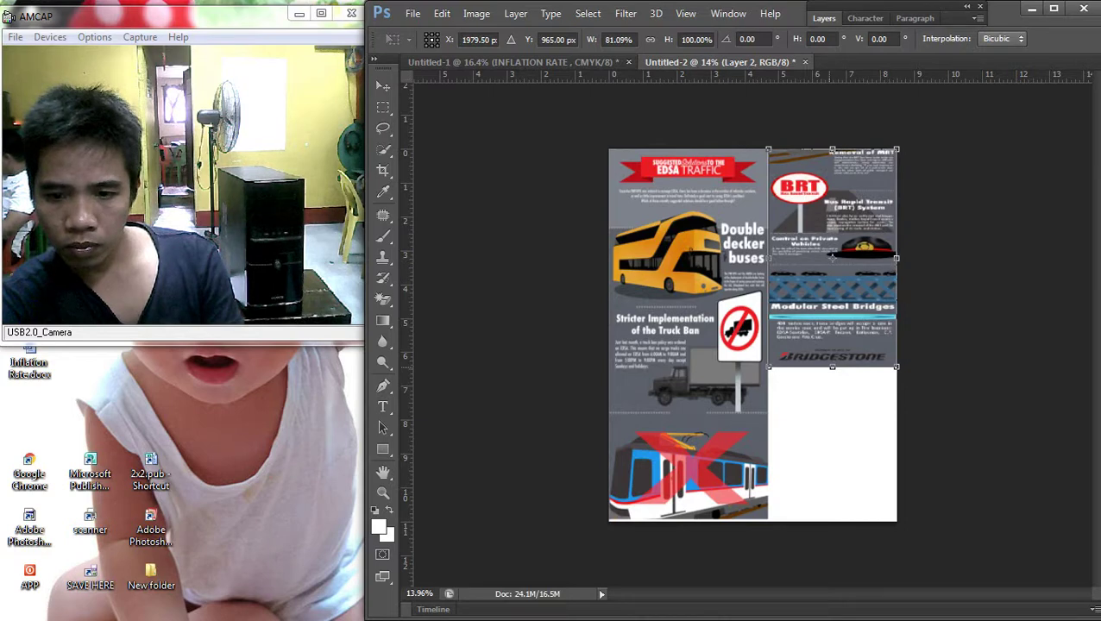
pyautogui.moveTo(831, 367); pyautogui.dragTo(831, 521)
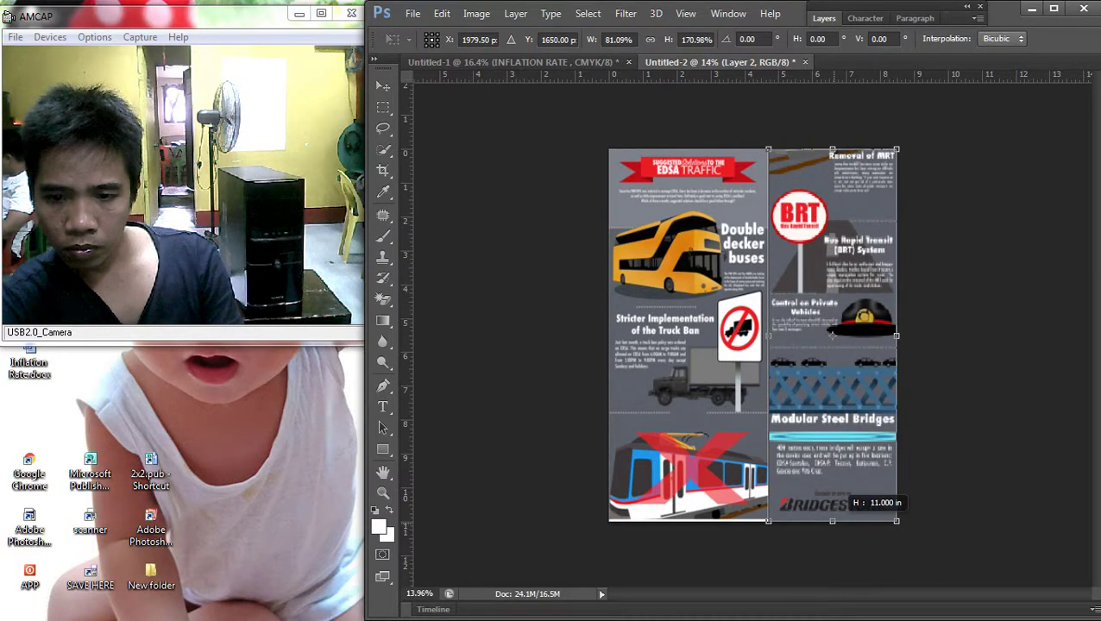
pyautogui.press('Return')
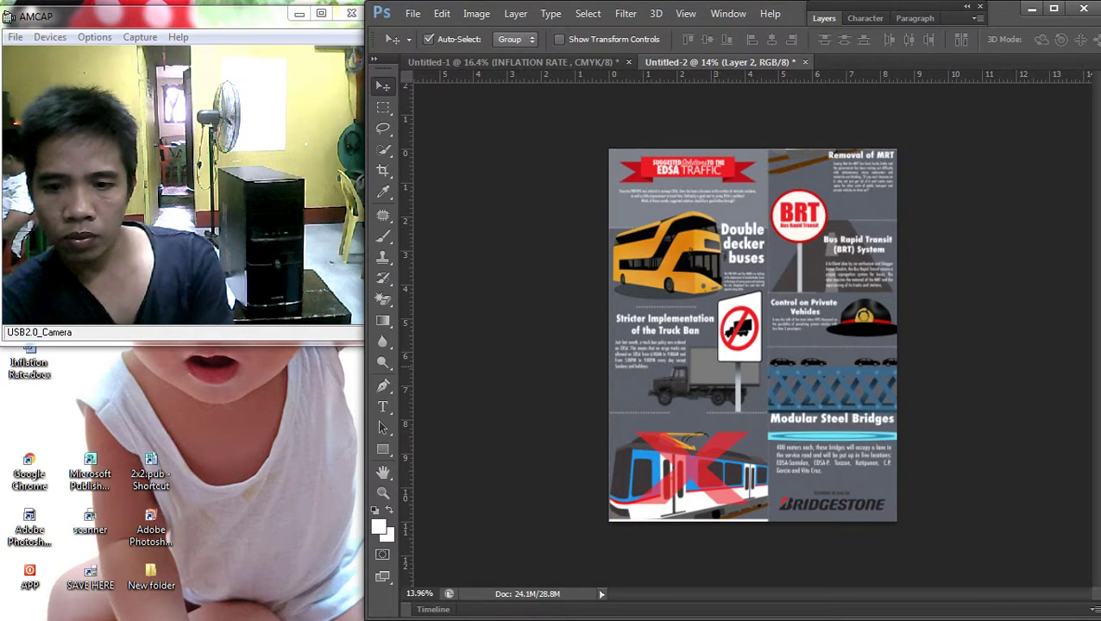
# - Extend the left column, Layer 3, slightly lower on the page
pyautogui.hotkey('ctrl', 'v')
pyautogui.hotkey('ctrl', 't')
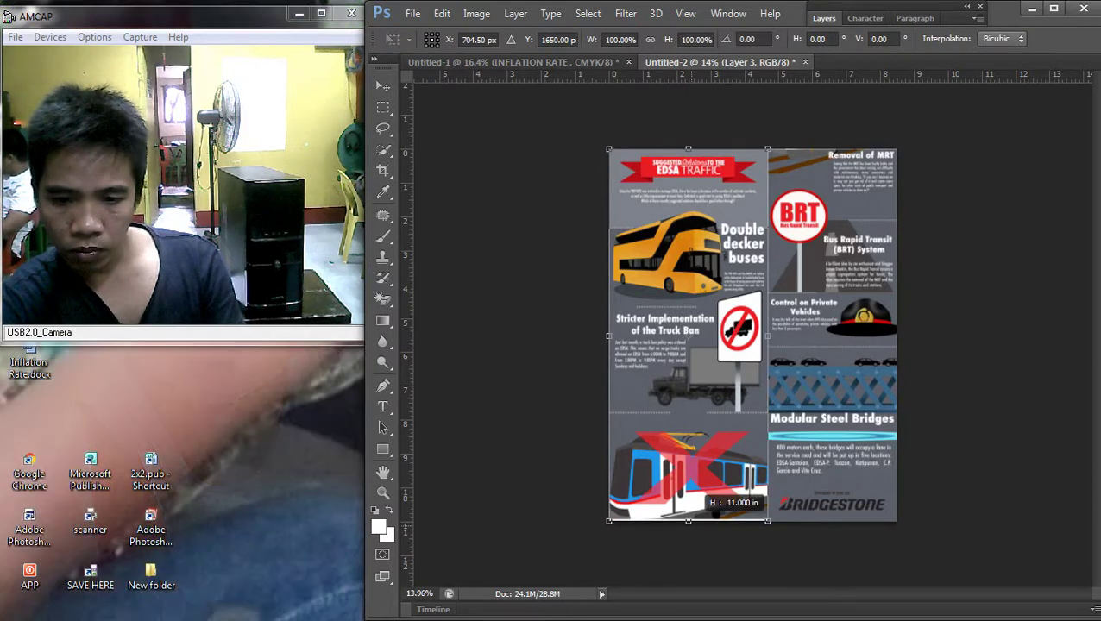
pyautogui.moveTo(688, 521); pyautogui.dragTo(688, 528)
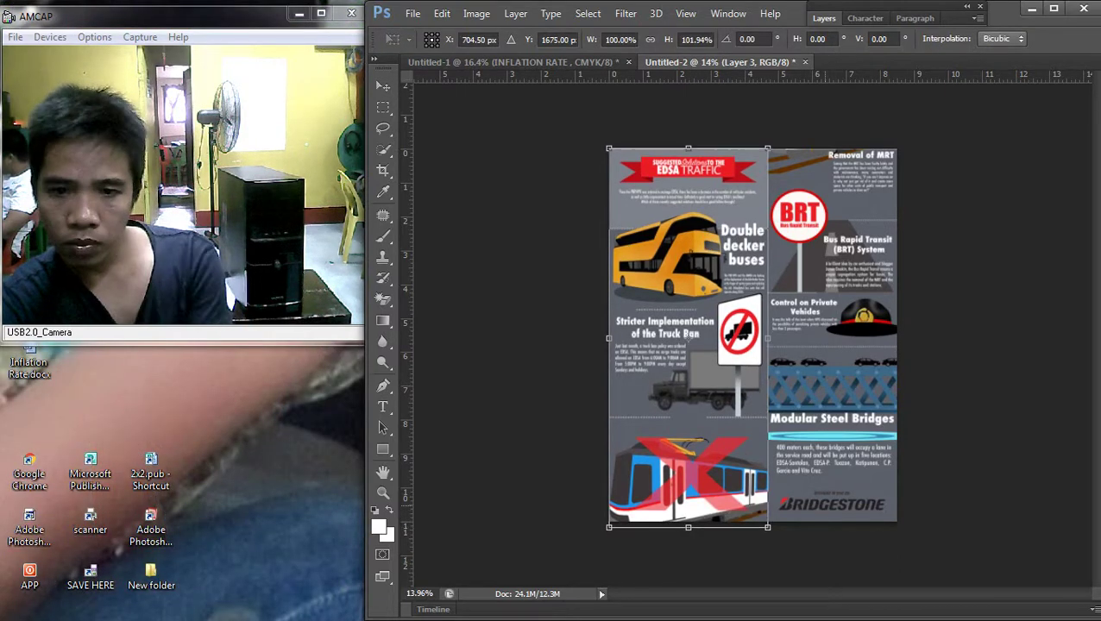
pyautogui.press('Return')
pyautogui.hotkey('ctrl', 't')
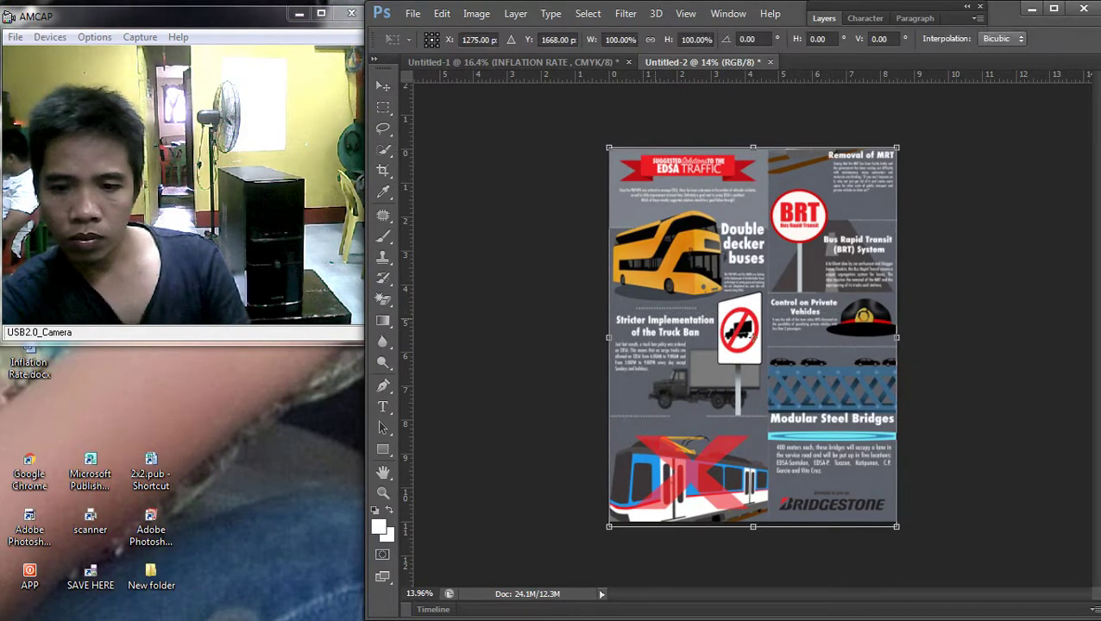
pyautogui.press('Escape')
pyautogui.rightClick(703, 306)
pyautogui.click(729, 317)
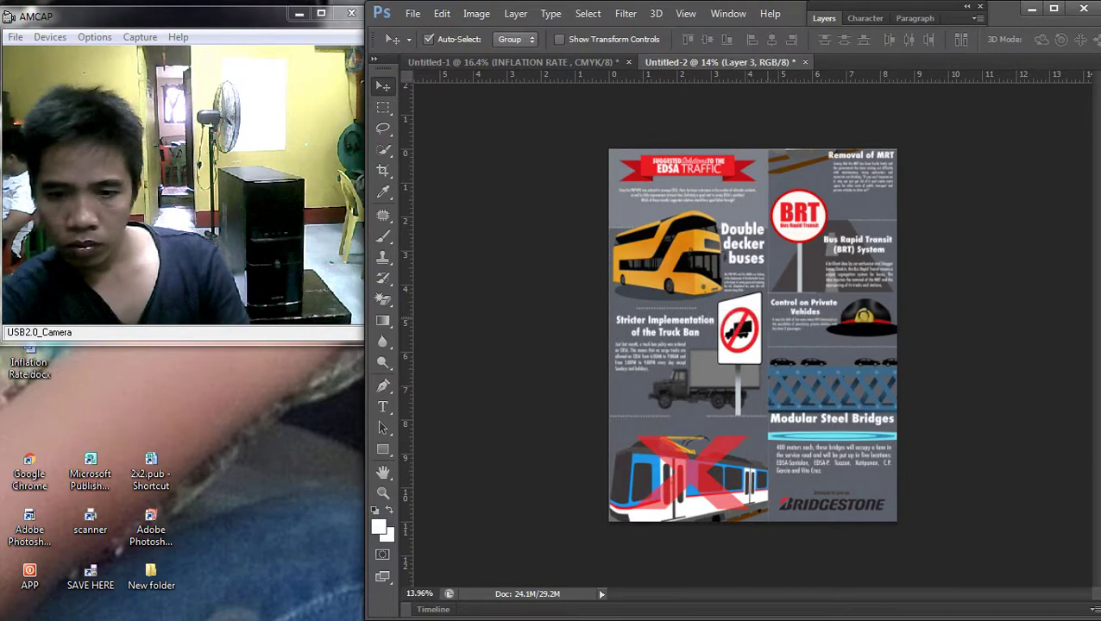
pyautogui.hotkey('ctrl', 't')
pyautogui.moveTo(769, 337); pyautogui.dragTo(756, 337)
pyautogui.press('Escape')
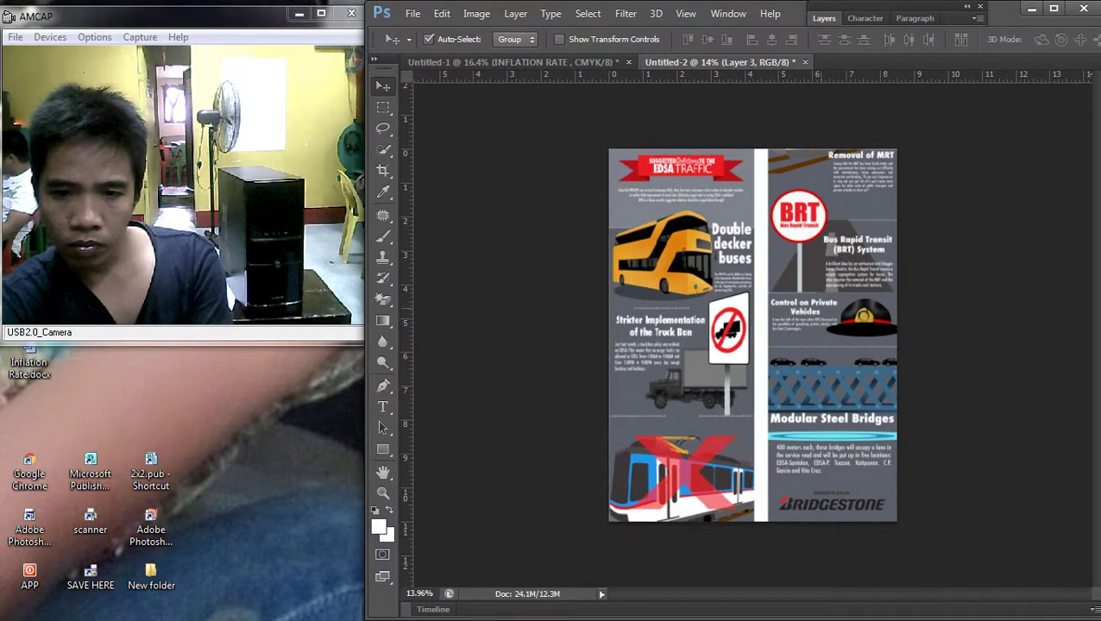
# - Widen Layer 2 leftward to close the white gap and lengthen it slightly at the bottom
pyautogui.rightClick(768, 314)
pyautogui.click(793, 326)
pyautogui.hotkey('ctrl', 't')
pyautogui.moveTo(768, 336); pyautogui.dragTo(755, 335)
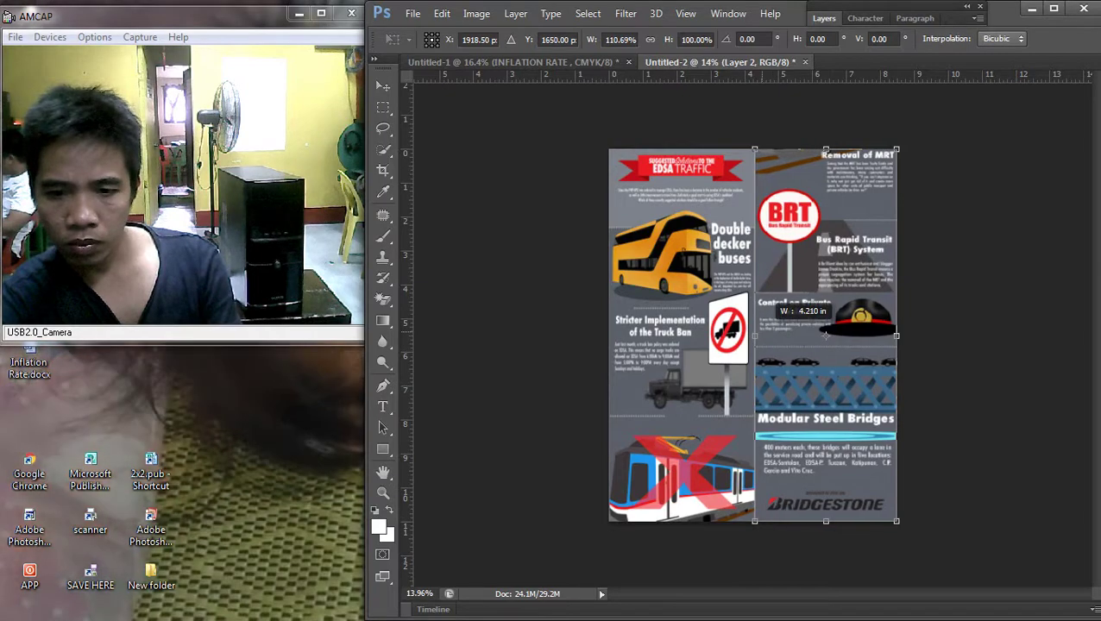
pyautogui.press('Return')
pyautogui.scroll(-1, 752, 336)
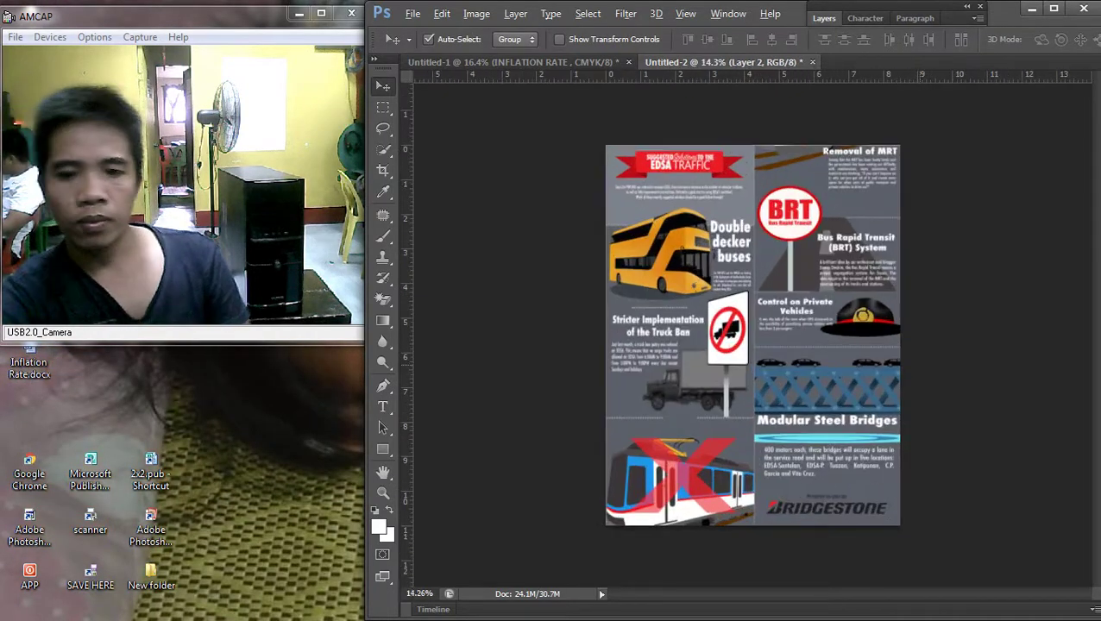
pyautogui.scroll(3, 752, 337)
pyautogui.press('Up')
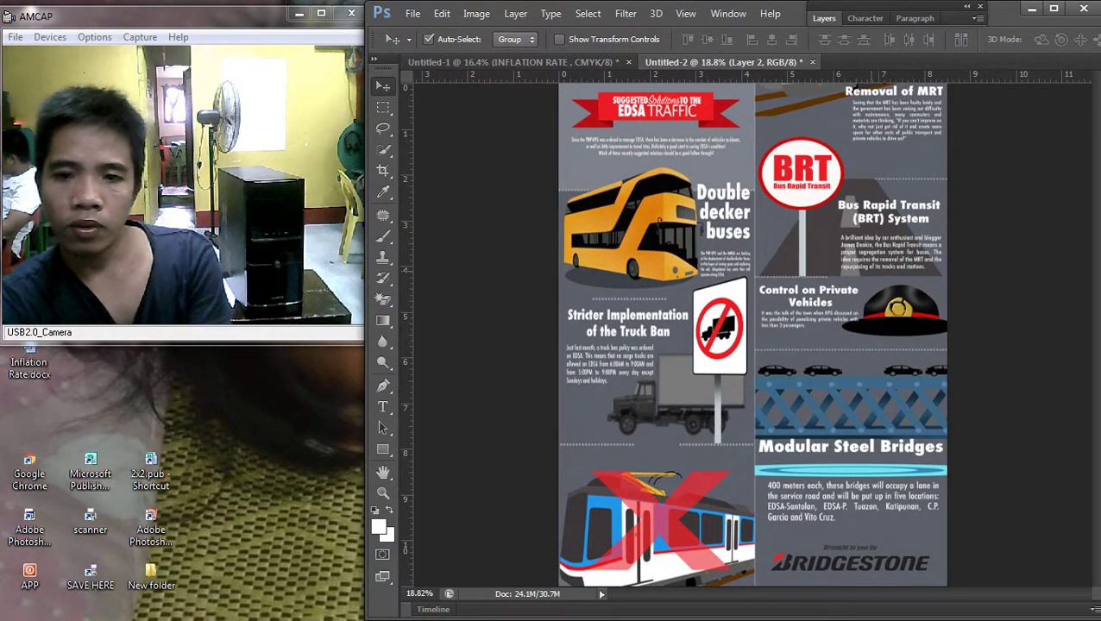
pyautogui.scroll(-2, 752, 336)
pyautogui.scroll(1, 752, 336)
pyautogui.hotkey('ctrl', 't')
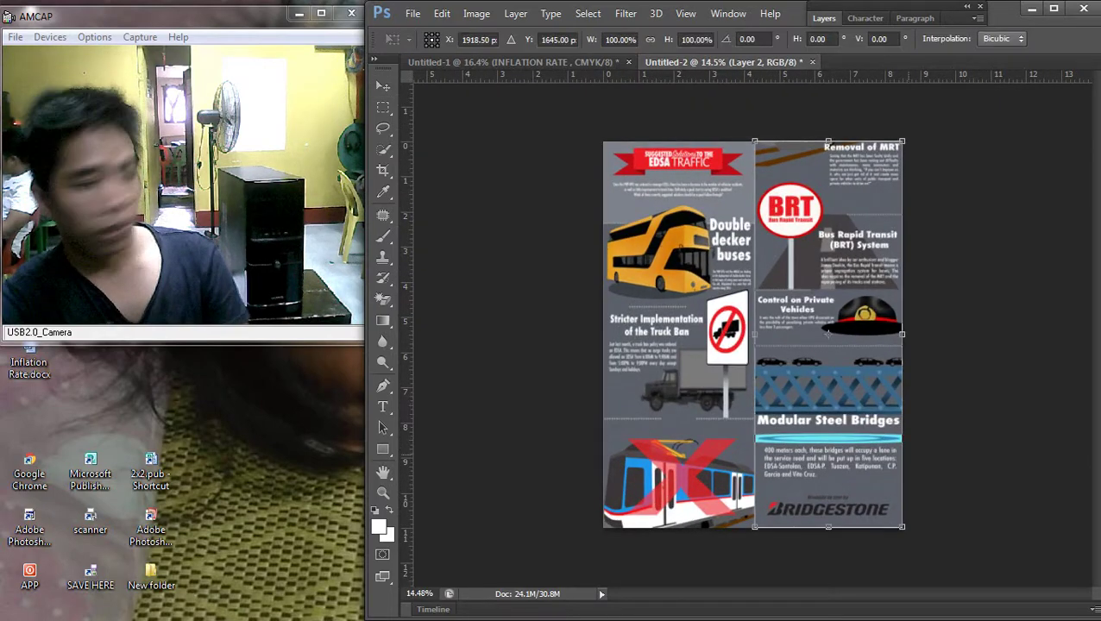
pyautogui.moveTo(828, 527); pyautogui.dragTo(828, 528)
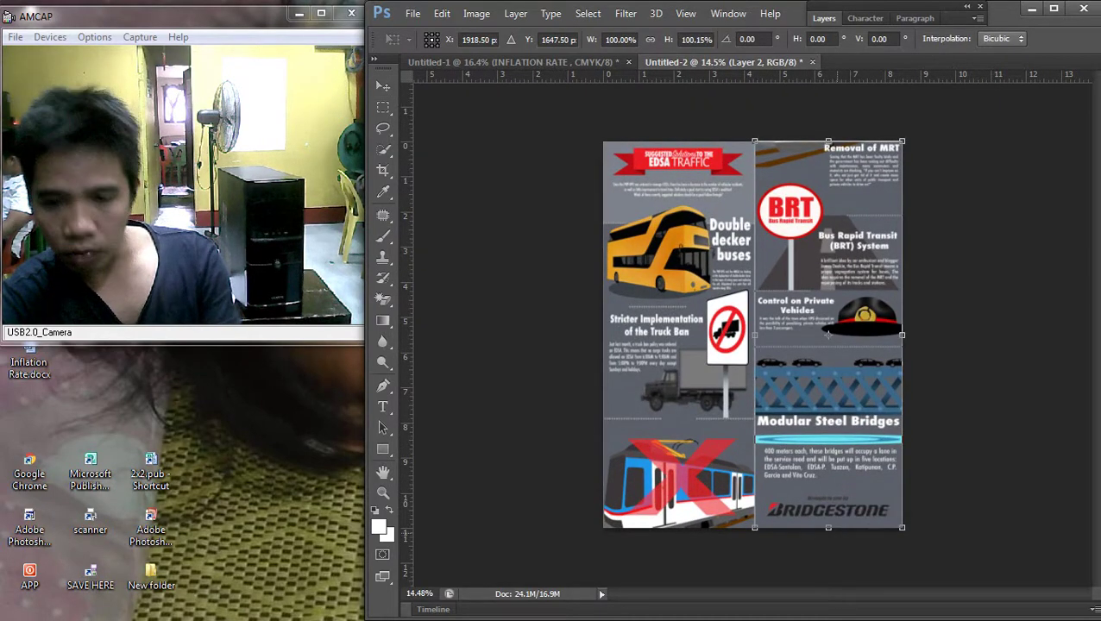
pyautogui.press('Return')
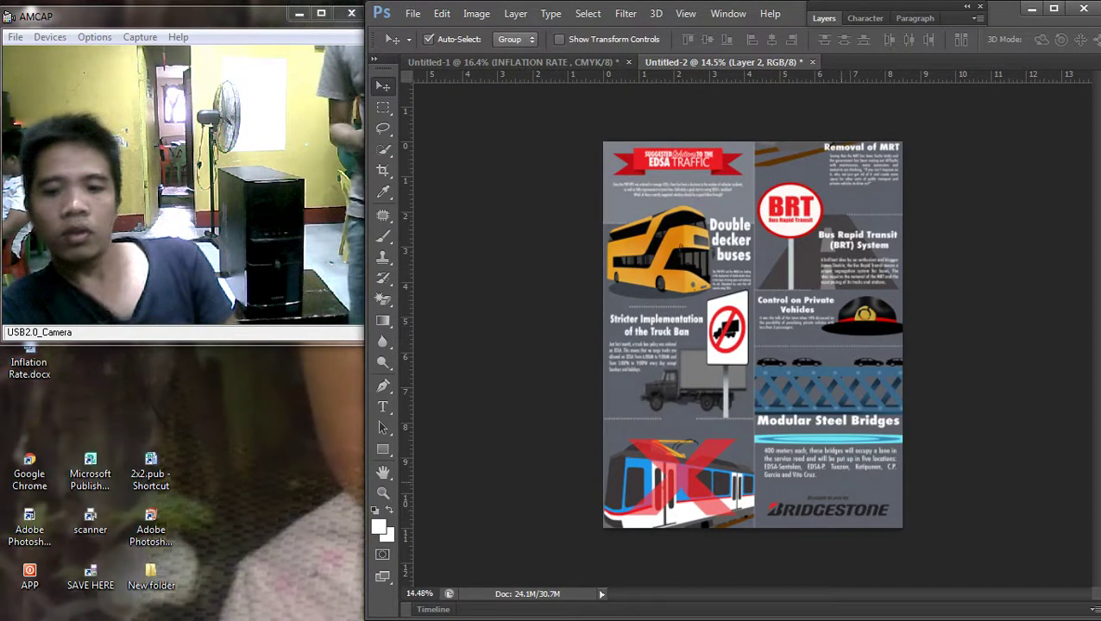
# - Save the two-column EDSA infographic to the Desktop in JPEG format
pyautogui.click(412, 14)
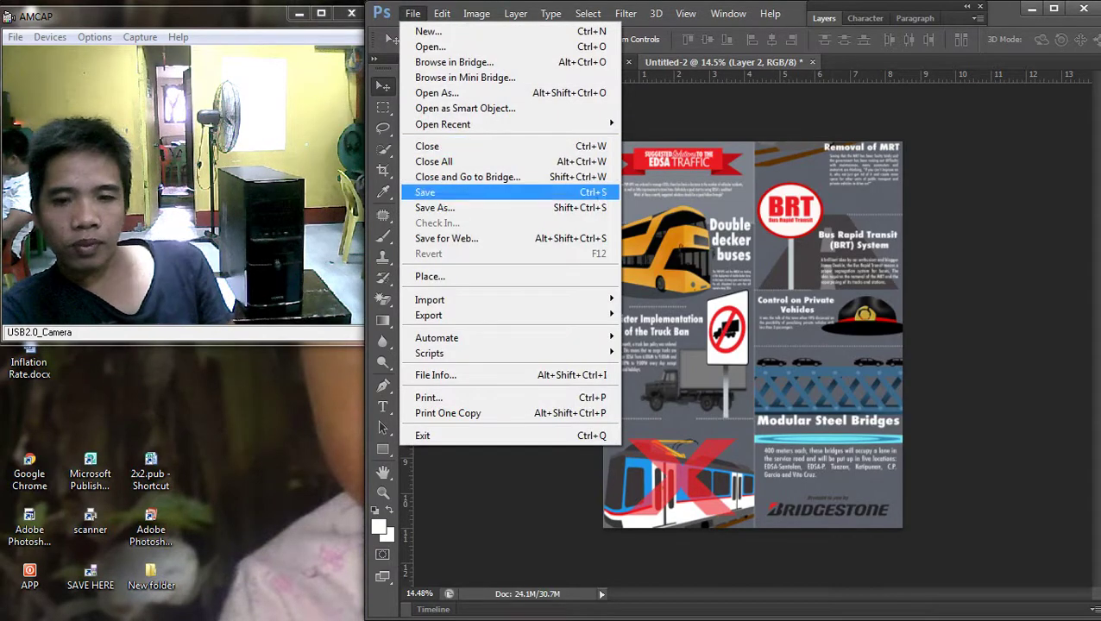
pyautogui.click(435, 207)
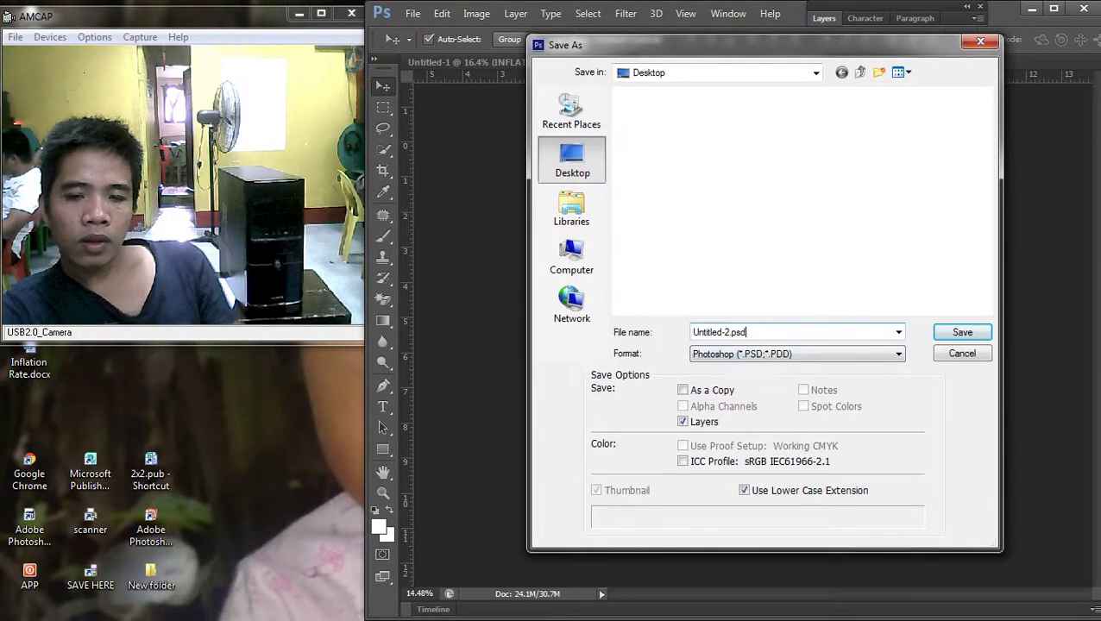
pyautogui.click(898, 353)
pyautogui.click(741, 459)
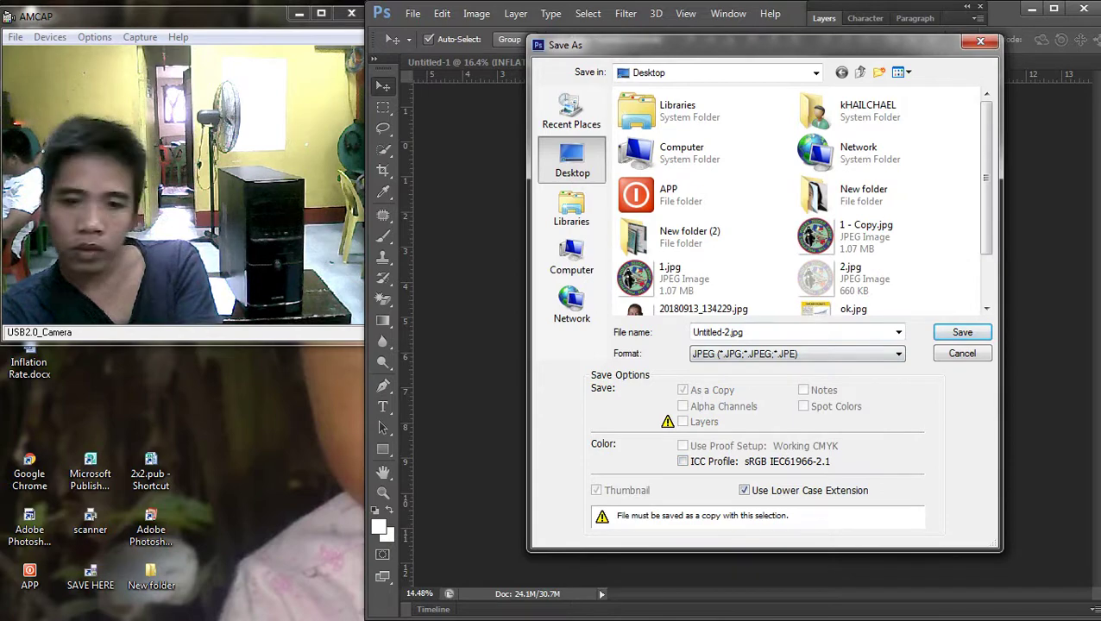
pyautogui.press('Return')
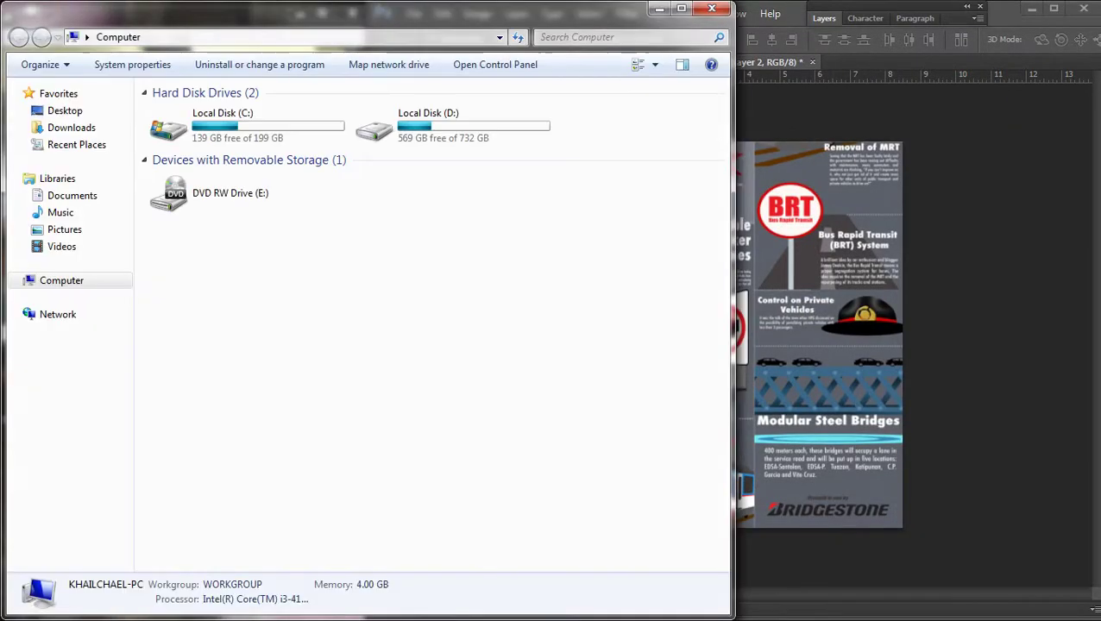
# - Print kk.jpg from the Desktop on the EPSON L120 Series with Fit picture to frame turned off
pyautogui.press('super+Right')
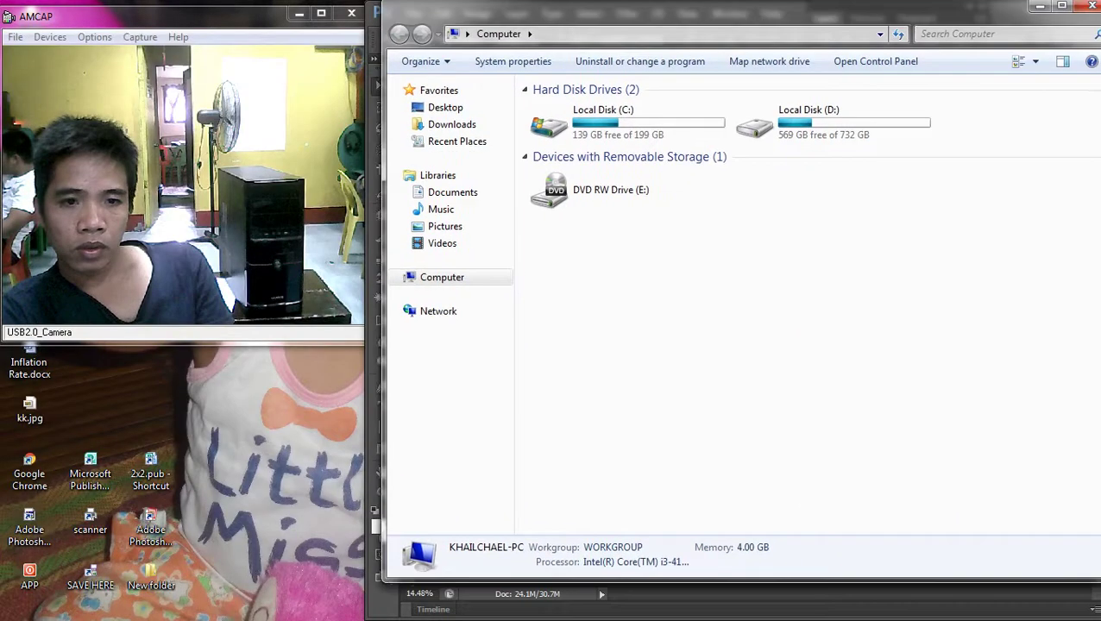
pyautogui.hotkey('alt', 'Up')
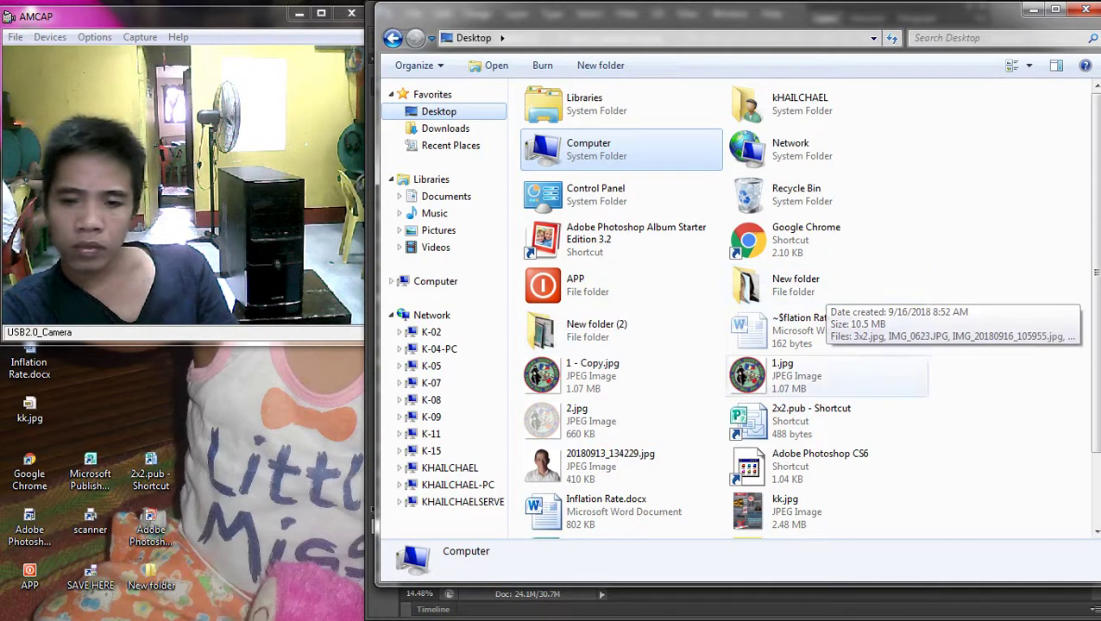
pyautogui.rightClick(764, 509)
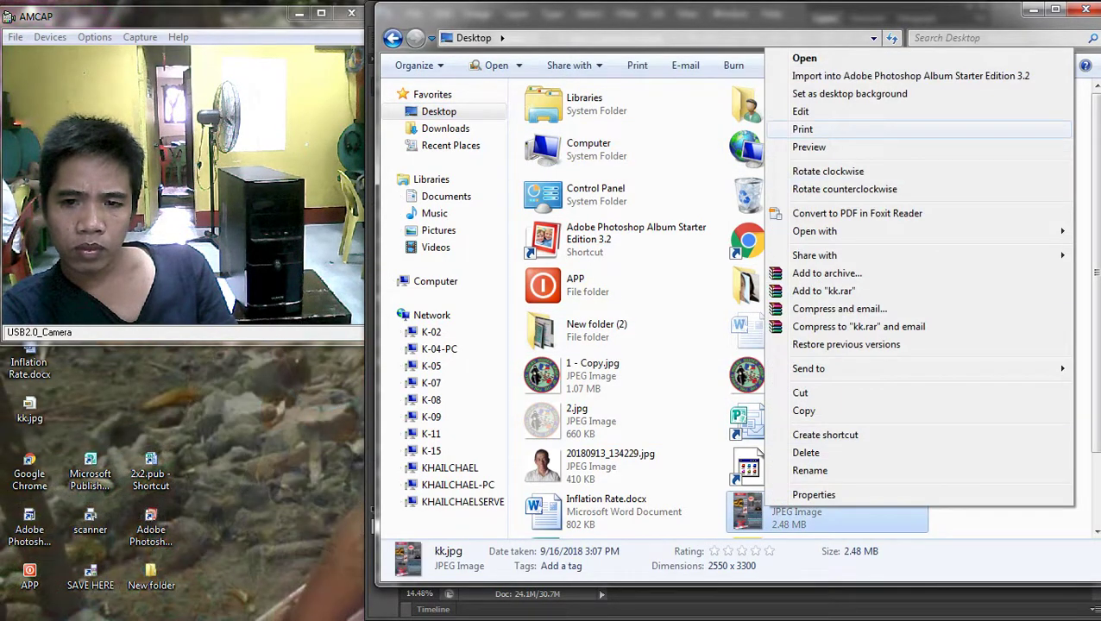
pyautogui.click(802, 128)
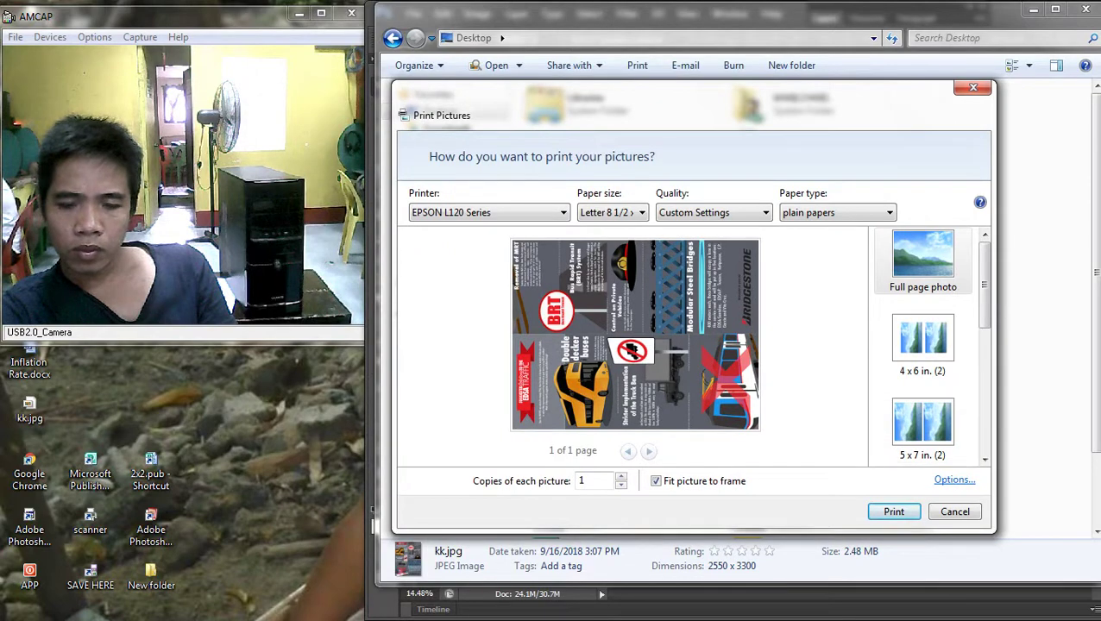
pyautogui.click(576, 347)
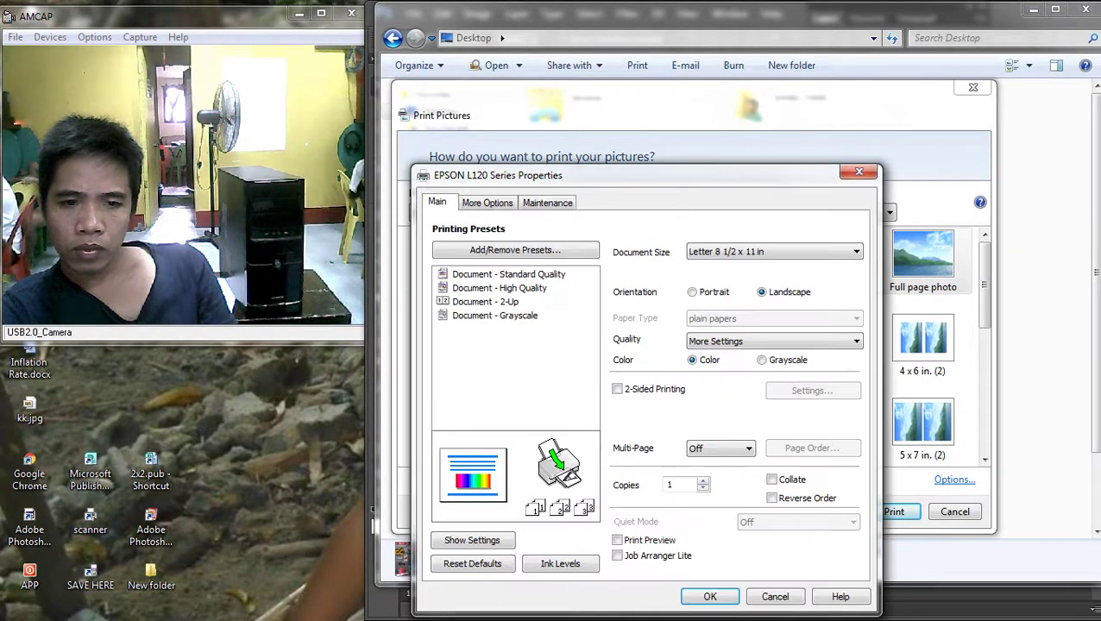
pyautogui.press('Return')
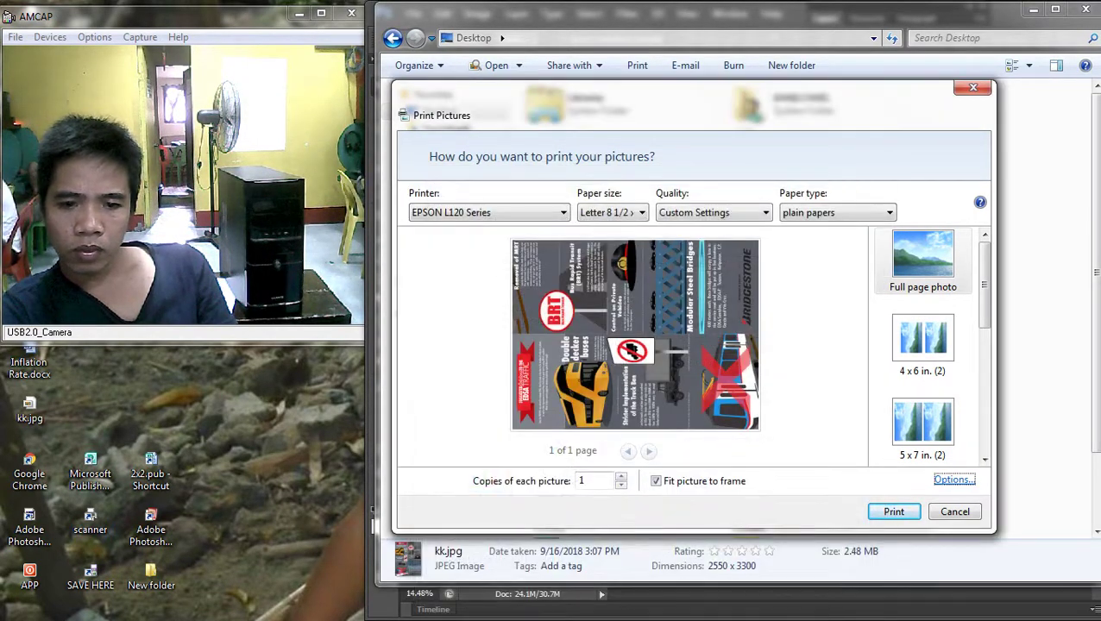
pyautogui.click(655, 480)
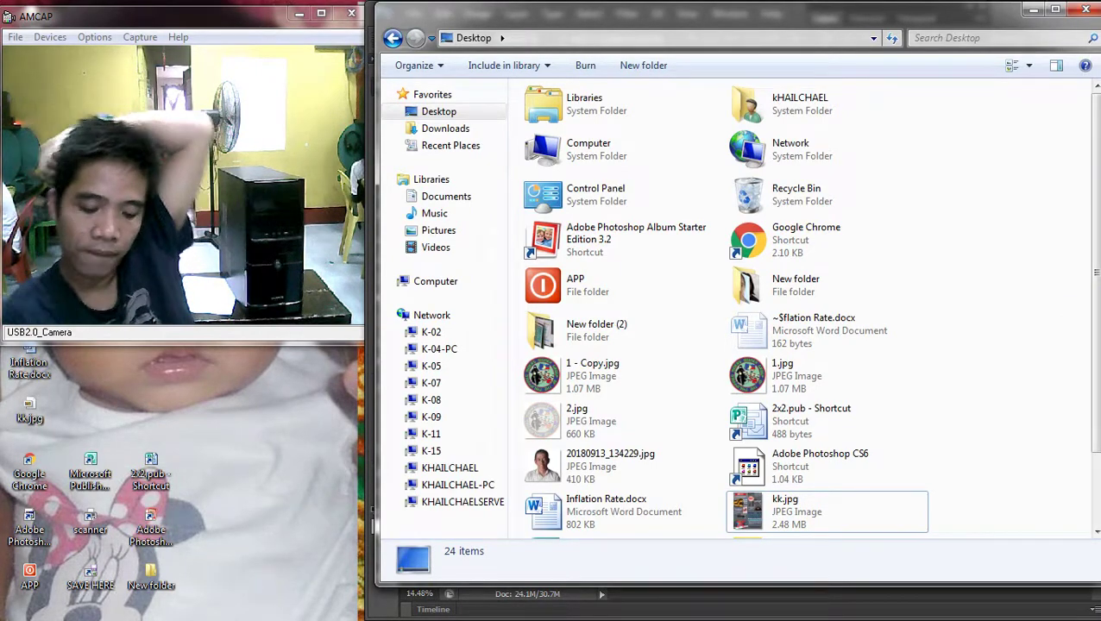
pyautogui.hotkey('alt', 'Tab')
# - Replace the applicant's name in the résumé title with the new applicant's full name
pyautogui.click(1073, 530)
pyautogui.click(1073, 530)
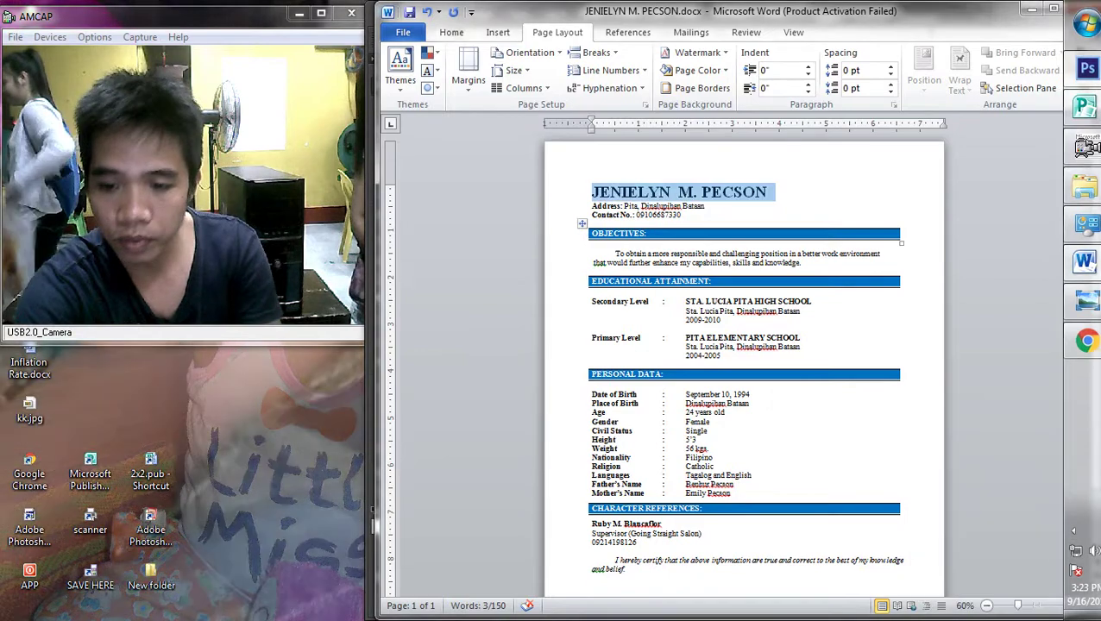
pyautogui.press('Down')
pyautogui.hotkey('shift', 'Down')
pyautogui.hotkey('shift', 'Down')
pyautogui.hotkey('shift', 'Down')
pyautogui.hotkey('shift', 'Down')
pyautogui.hotkey('shift', 'Down')
pyautogui.hotkey('shift', 'Down')
pyautogui.hotkey('shift', 'Down')
pyautogui.hotkey('shift', 'Down')
pyautogui.hotkey('shift', 'Down')
pyautogui.hotkey('shift', 'Down')
pyautogui.hotkey('shift', 'Down')
pyautogui.hotkey('shift', 'Down')
pyautogui.hotkey('shift', 'Down')
pyautogui.hotkey('shift', 'Down')
pyautogui.hotkey('shift', 'Down')
pyautogui.hotkey('shift', 'Down')
pyautogui.hotkey('shift', 'Down')
pyautogui.hotkey('shift', 'Down')
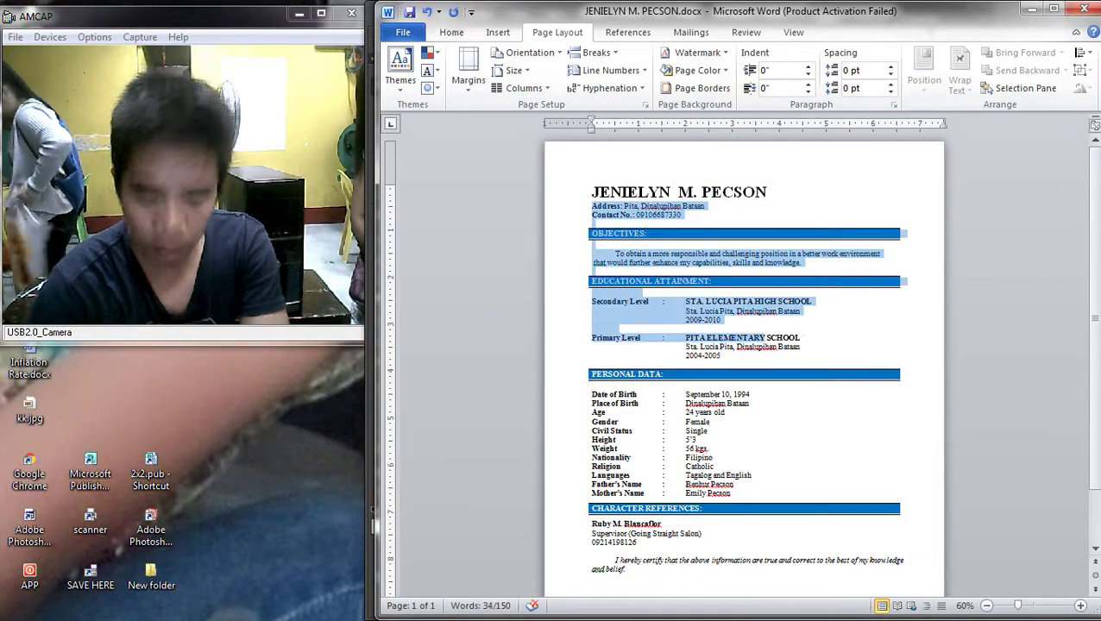
pyautogui.hotkey('shift', 'Up')
pyautogui.hotkey('shift', 'Up')
pyautogui.hotkey('shift', 'Up')
pyautogui.hotkey('shift', 'Up')
pyautogui.hotkey('shift', 'Up')
pyautogui.hotkey('shift', 'Up')
pyautogui.hotkey('shift', 'Up')
pyautogui.hotkey('shift', 'Up')
pyautogui.hotkey('shift', 'Up')
pyautogui.hotkey('shift', 'Up')
pyautogui.hotkey('shift', 'Up')
pyautogui.hotkey('shift', 'Up')
pyautogui.hotkey('shift', 'Up')
pyautogui.hotkey('shift', 'Up')
pyautogui.hotkey('shift', 'Up')
pyautogui.hotkey('shift', 'Up')
pyautogui.hotkey('shift', 'Up')
pyautogui.hotkey('shift', 'Up')
pyautogui.hotkey('shift', 'Up')
pyautogui.hotkey('shift', 'Up')
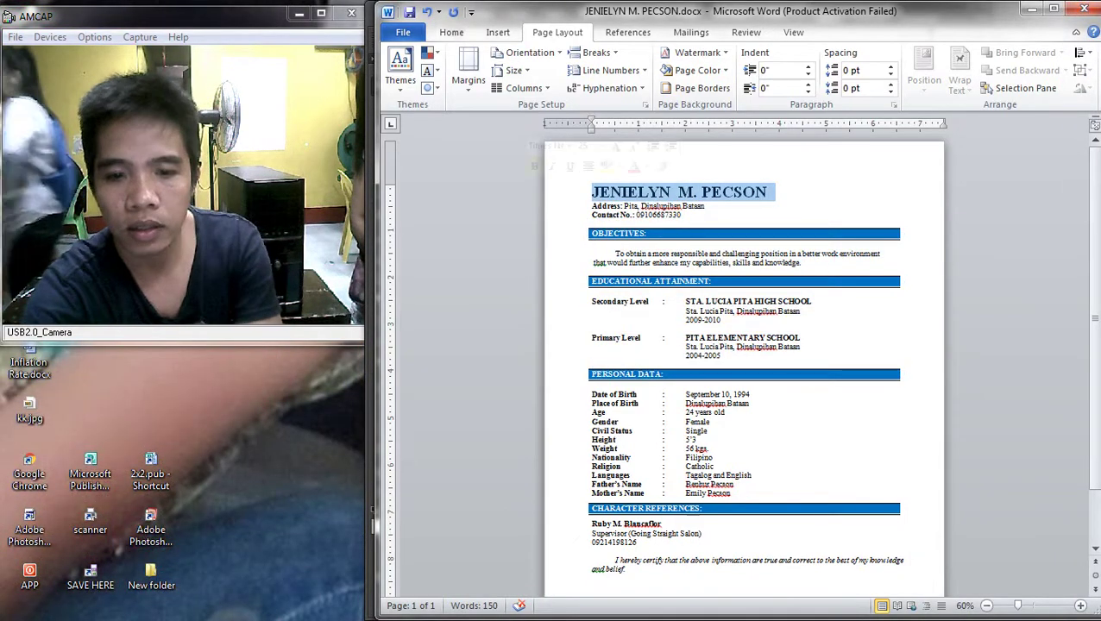
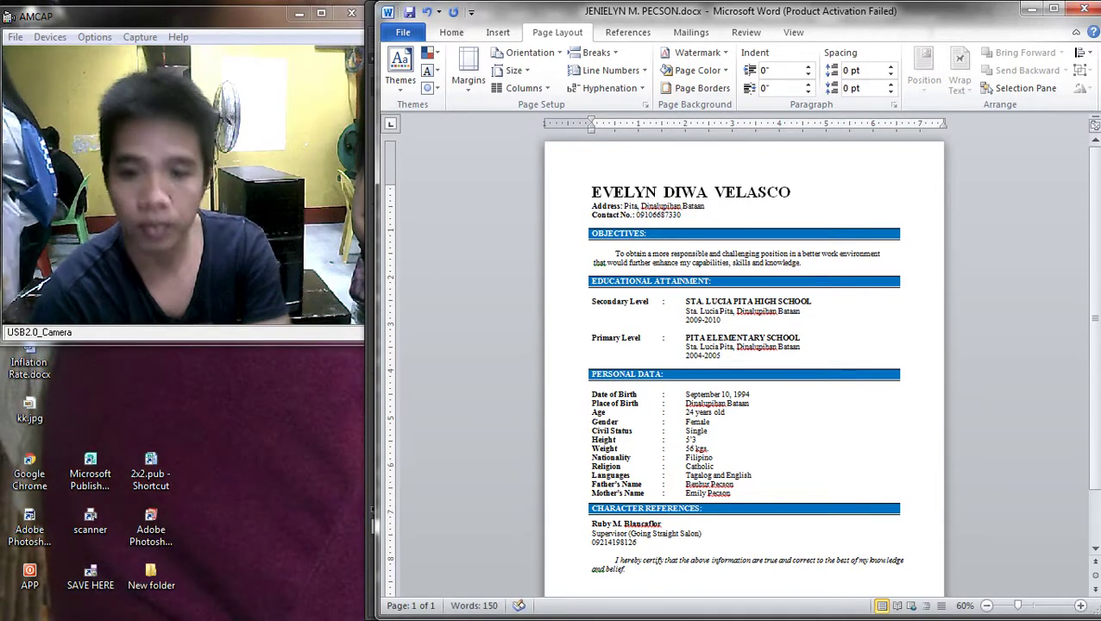
# - Replace the old address in the header with the new applicant's address
pyautogui.scroll(3, 744, 362)
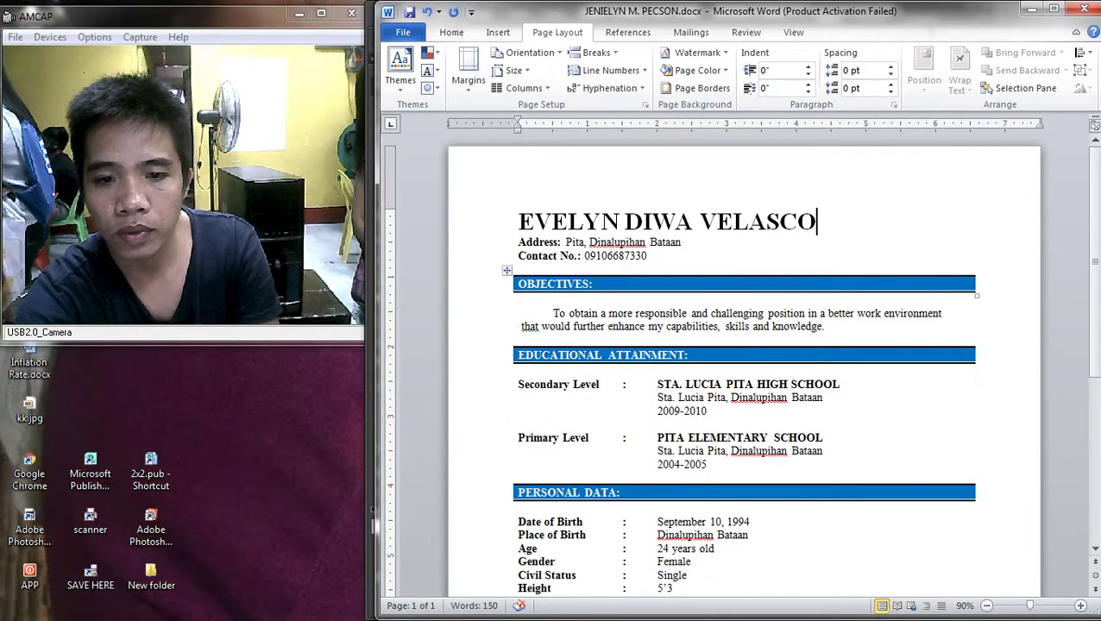
pyautogui.moveTo(564, 242); pyautogui.dragTo(681, 242)
pyautogui.press('BackSpace')
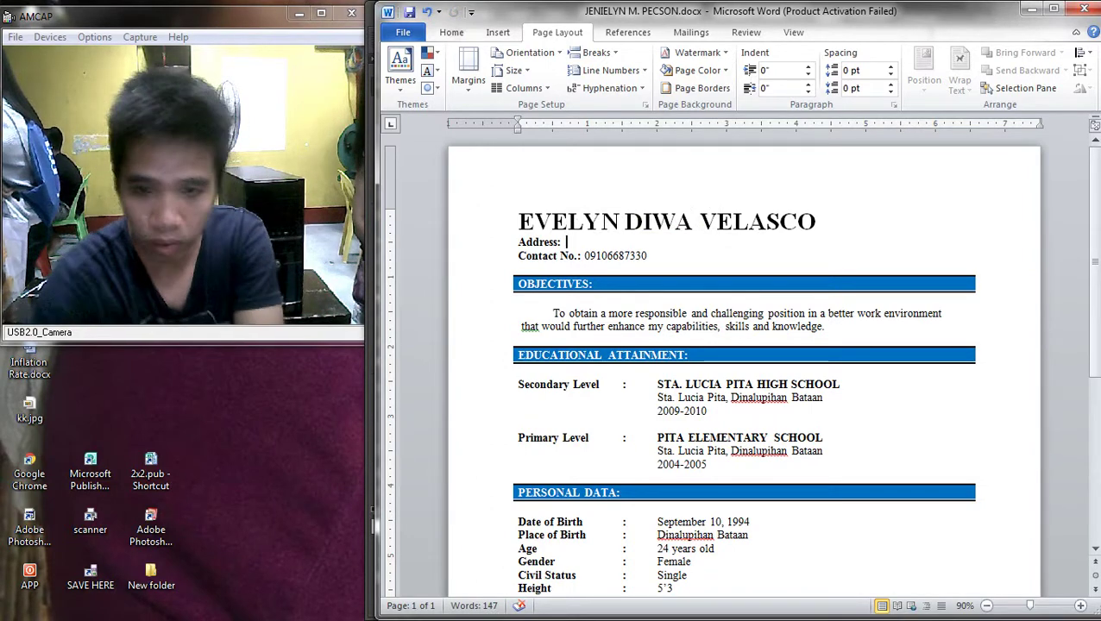
pyautogui.write('Layac, Di')
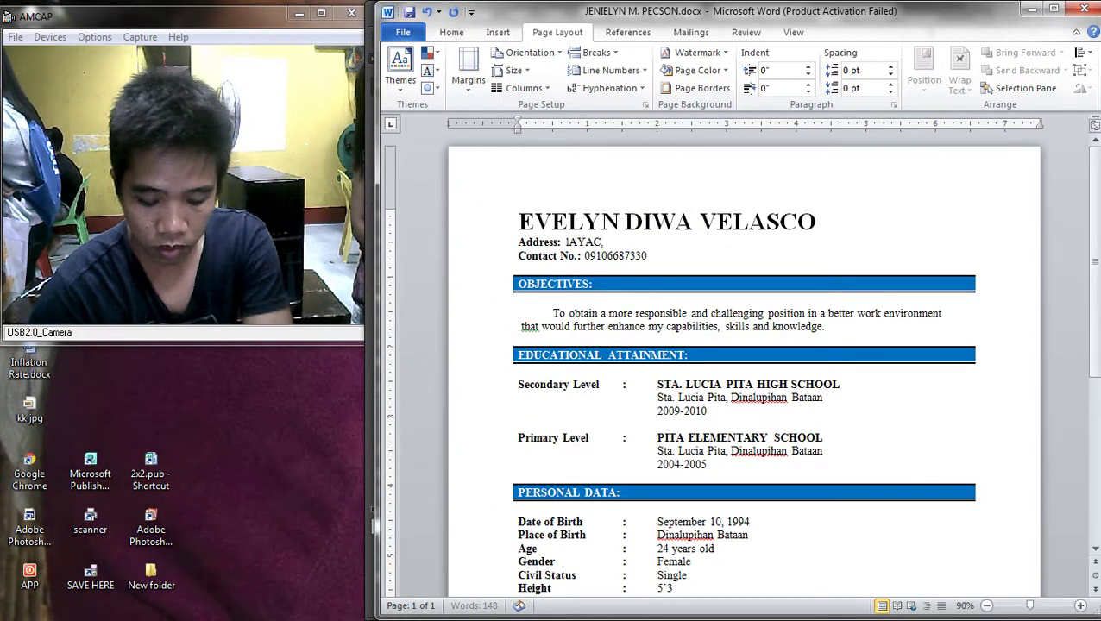
pyautogui.write('nalupihan')
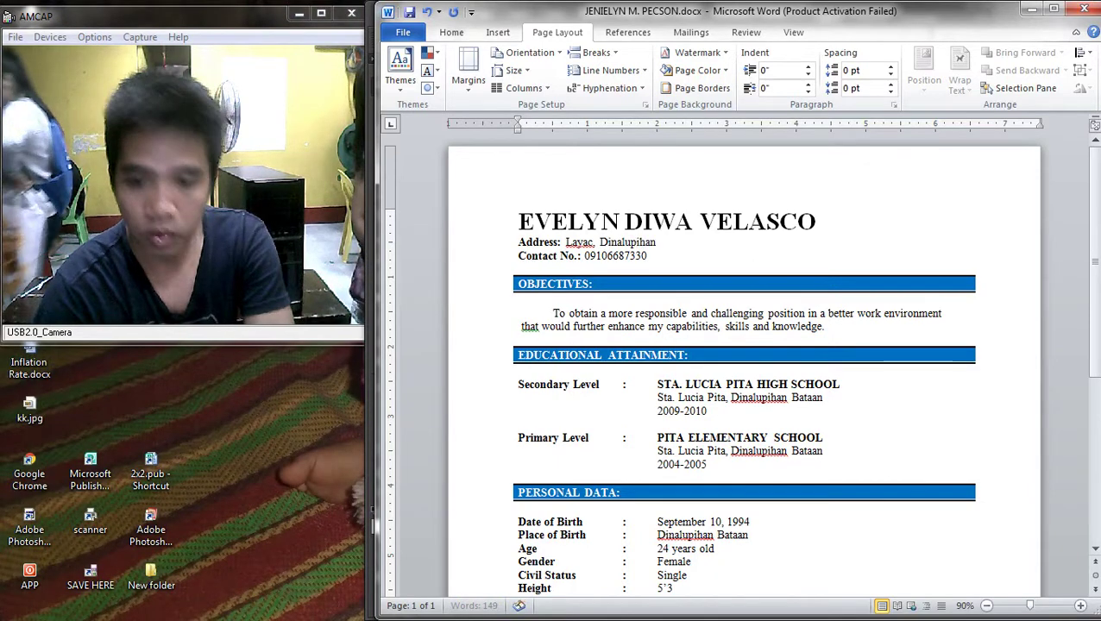
pyautogui.write(' B')
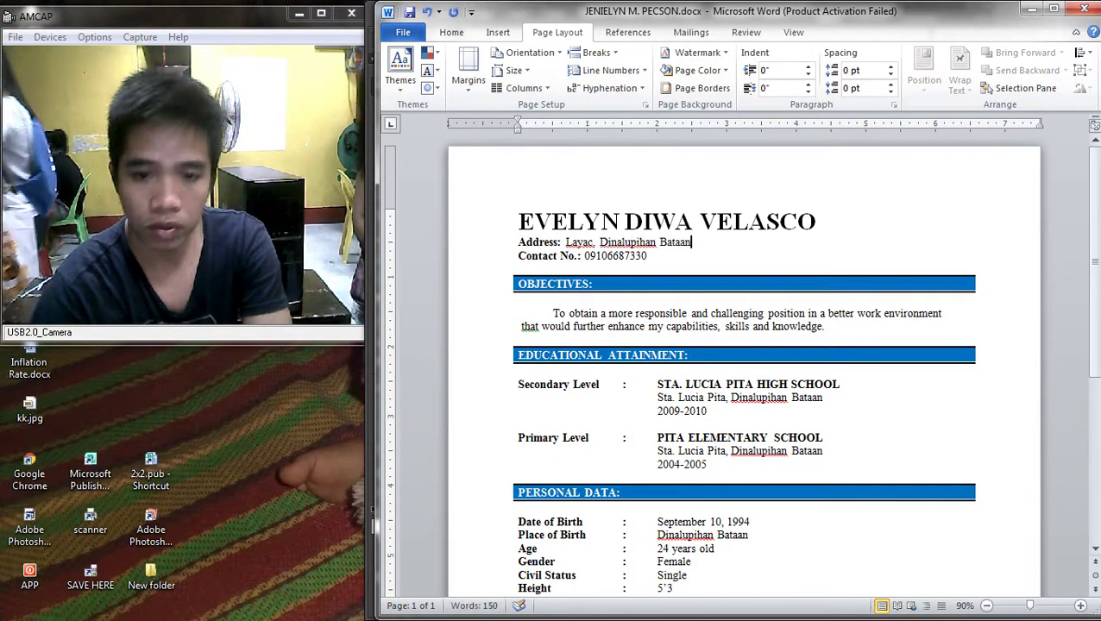
pyautogui.write('ataan')
# - Retype the trailing digits of the header's contact number with the corrected digits
pyautogui.press('Down')
pyautogui.press('BackSpace')
pyautogui.press('BackSpace')
pyautogui.press('BackSpace')
pyautogui.press('BackSpace')
pyautogui.press('BackSpace')
pyautogui.press('BackSpace')
pyautogui.press('BackSpace')
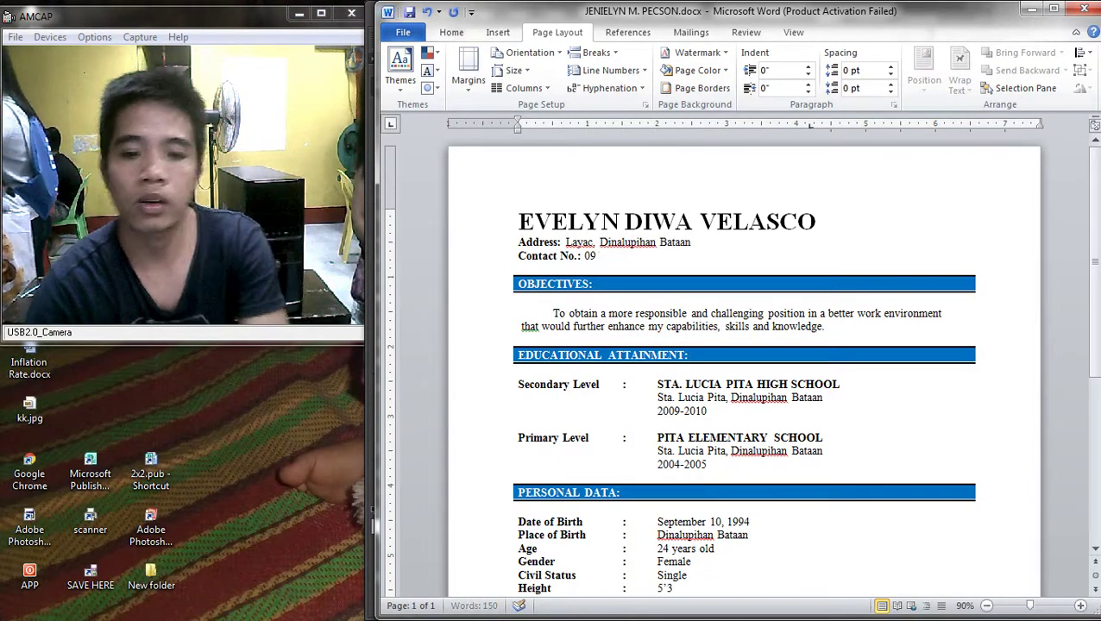
pyautogui.write('48')
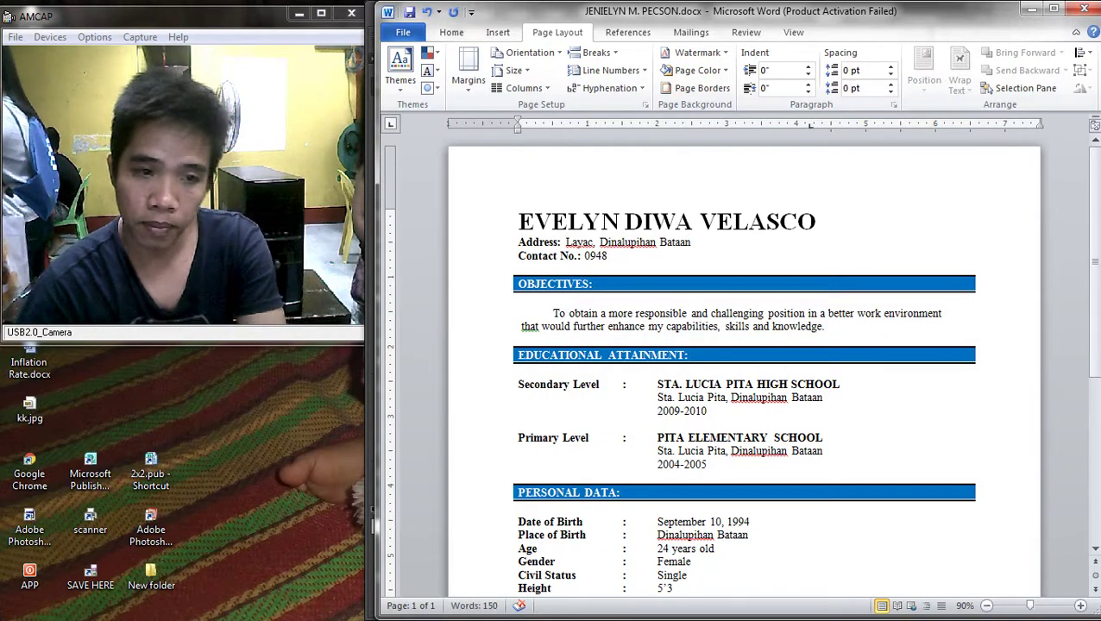
pyautogui.write('55')
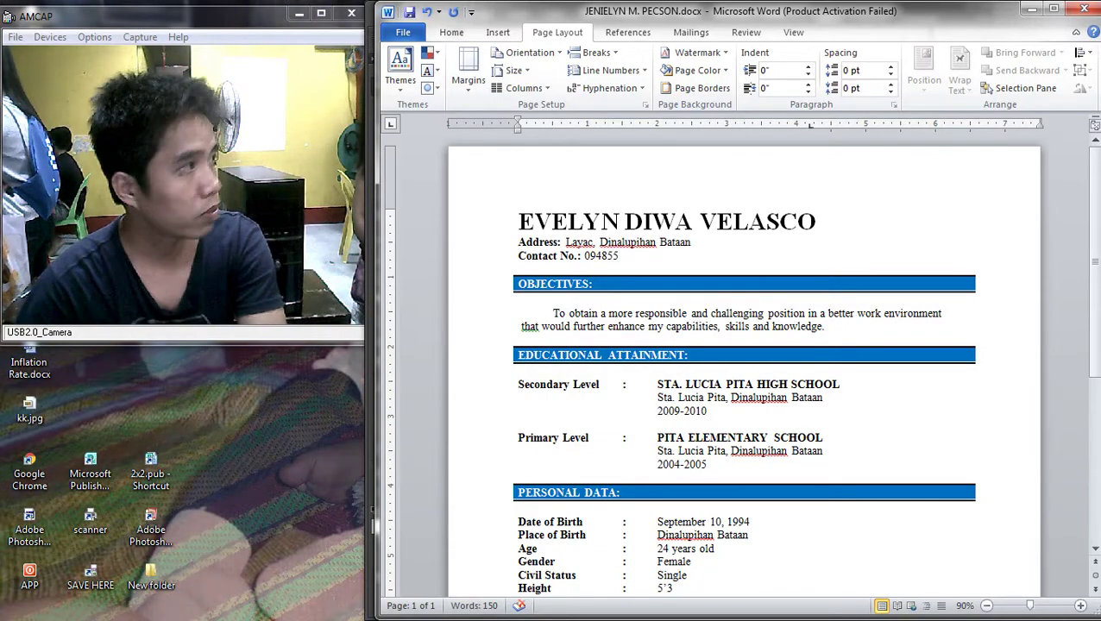
pyautogui.write('5')
pyautogui.press('BackSpace')
pyautogui.press('BackSpace')
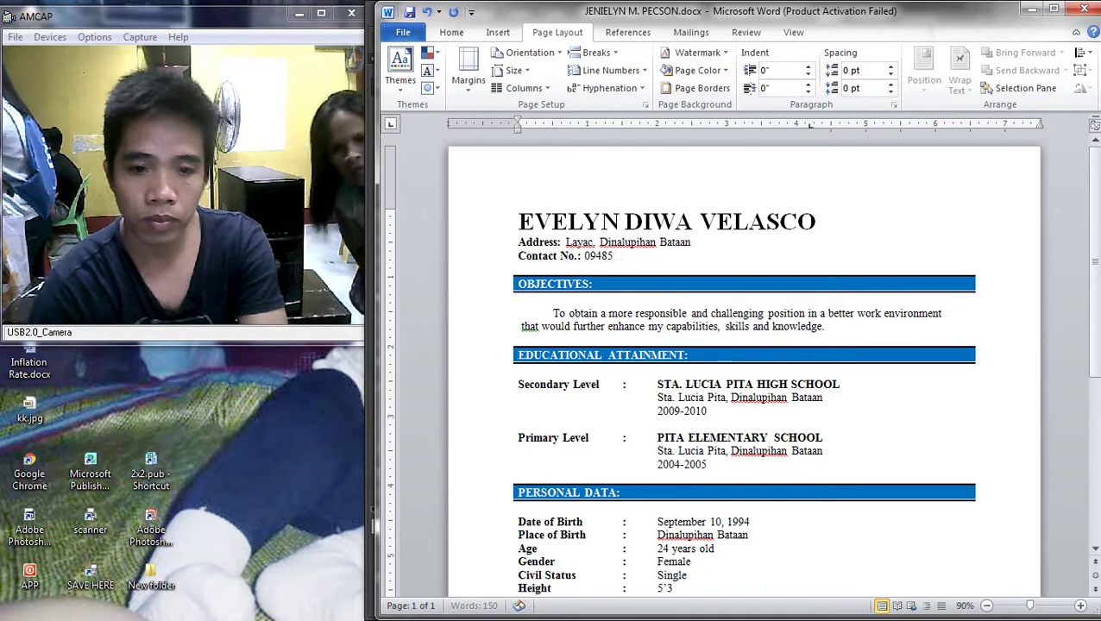
pyautogui.write('45')
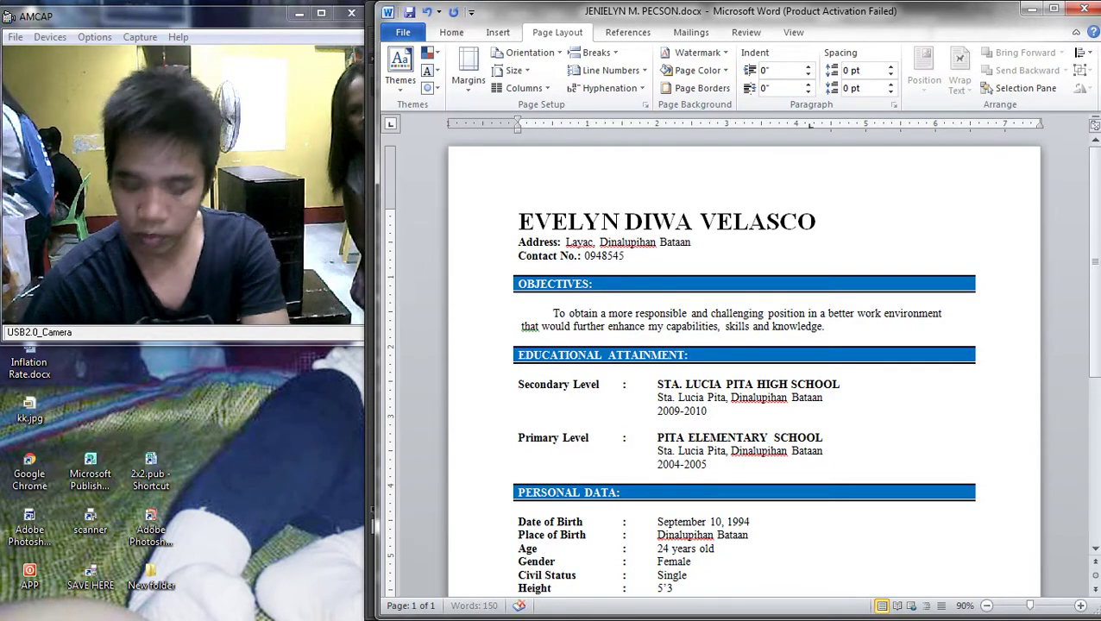
pyautogui.write('6692')
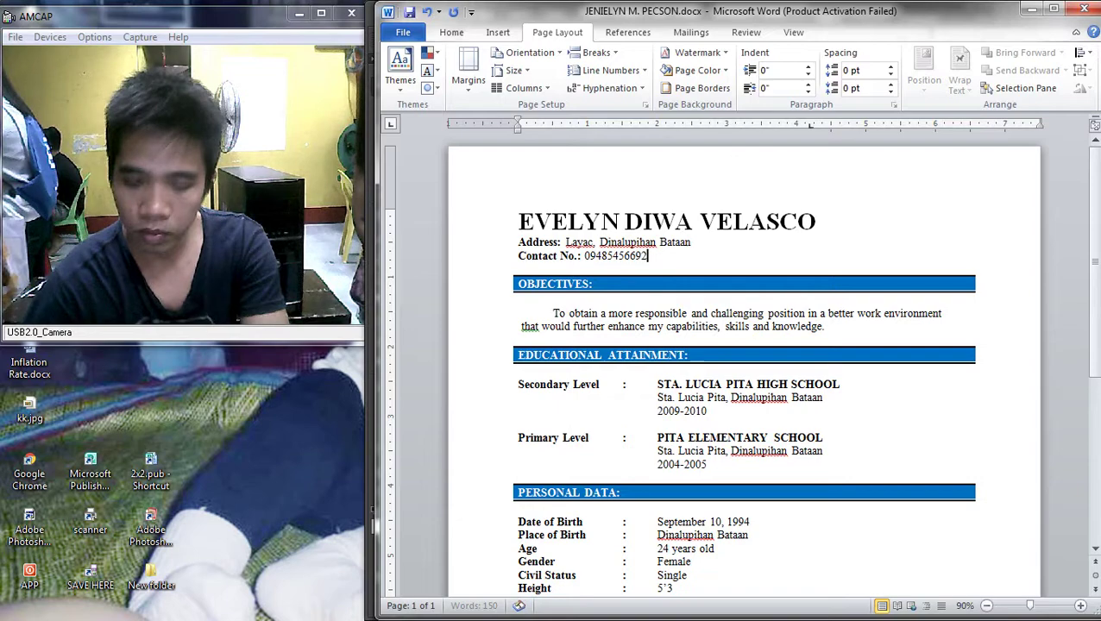
# - Remove the 2009-2010 line and rename the high school to BALSIK NATIONAL HIGH SCHOOL
pyautogui.scroll(-3, 742, 362)
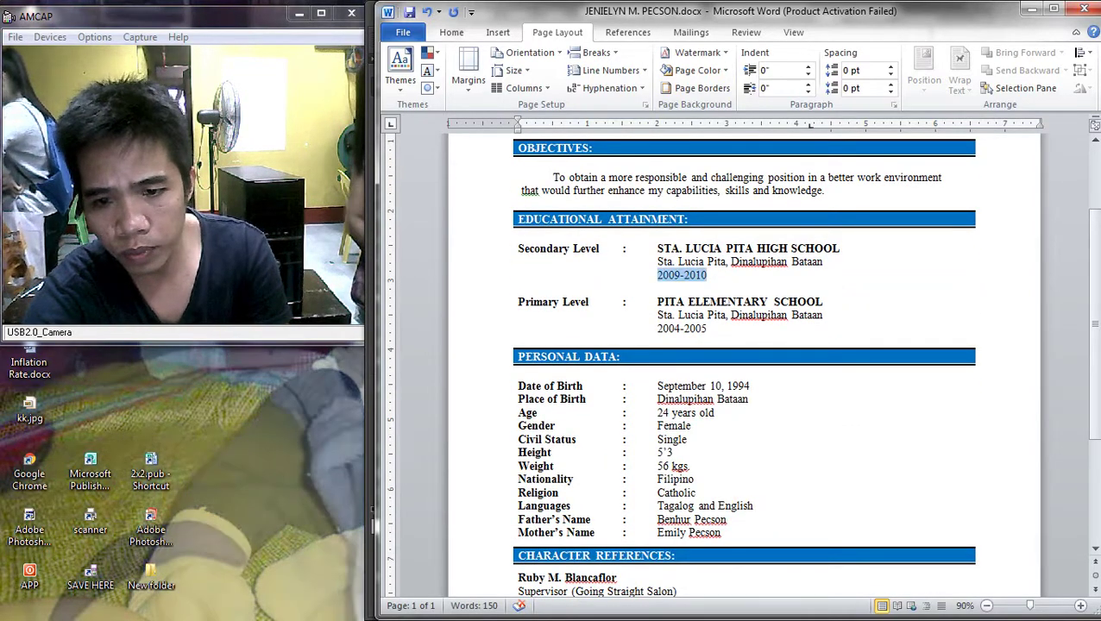
pyautogui.moveTo(707, 274); pyautogui.dragTo(518, 274)
pyautogui.press('Delete')
pyautogui.press('Delete')
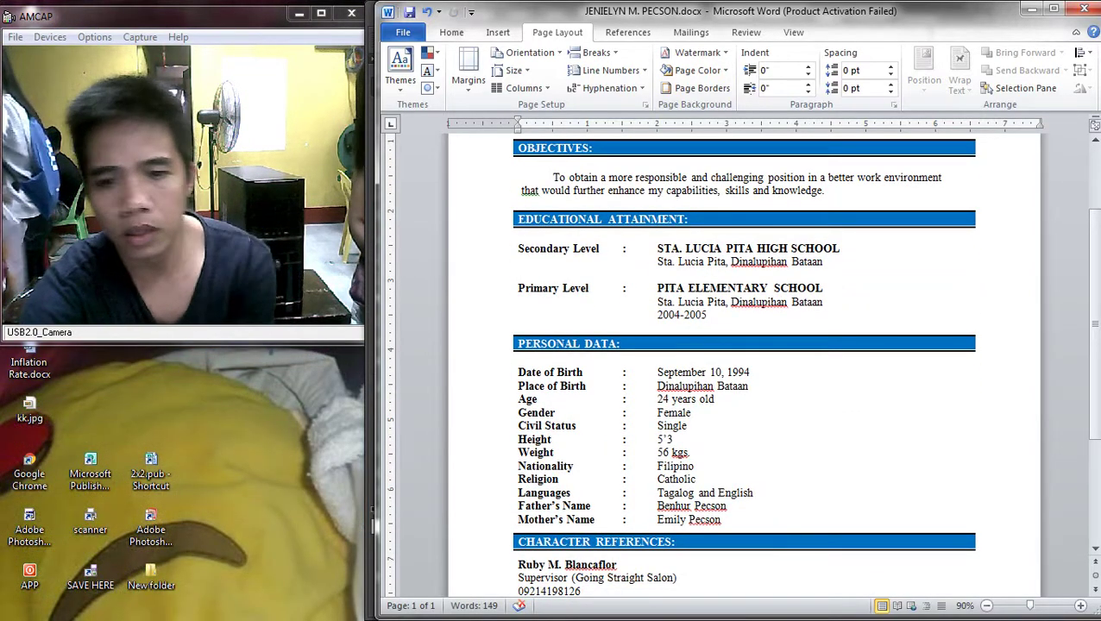
pyautogui.moveTo(657, 249); pyautogui.dragTo(753, 248)
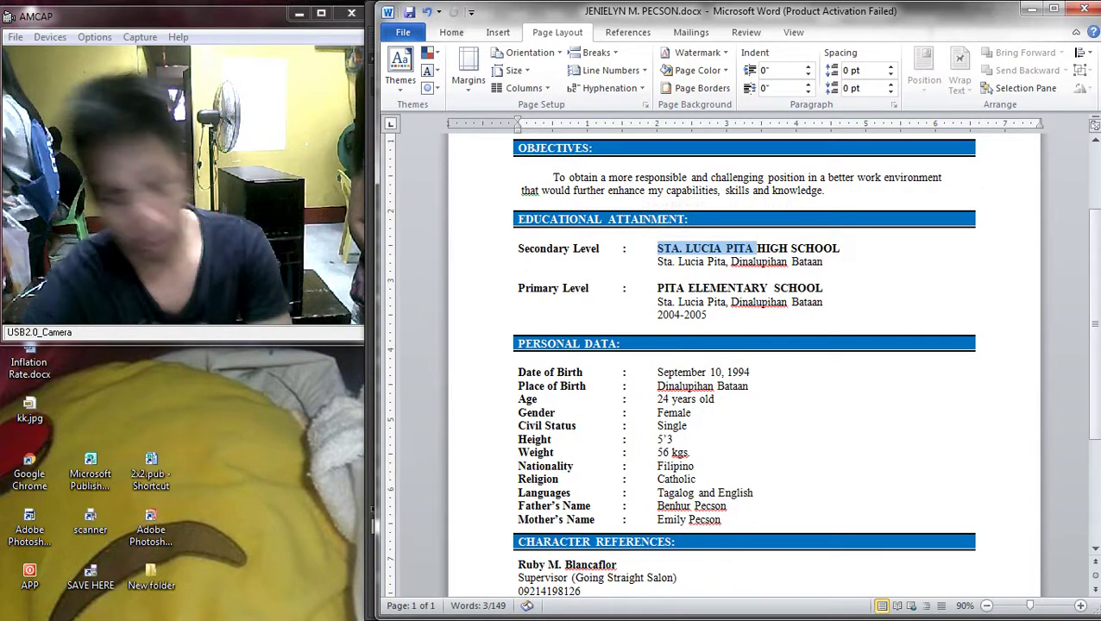
pyautogui.write('BALSIK')
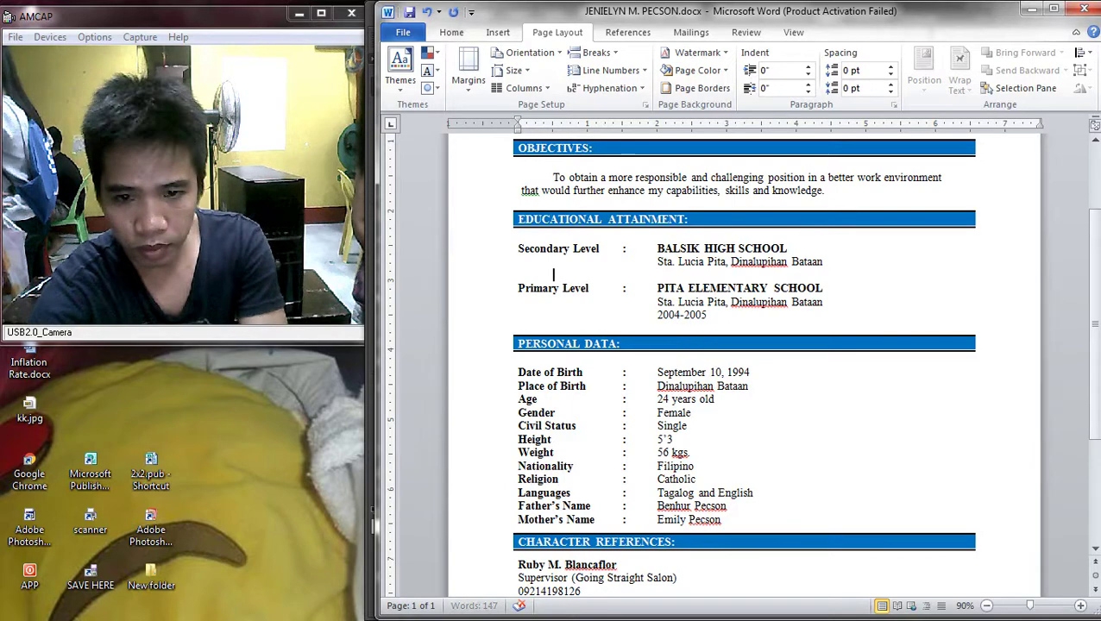
pyautogui.click(706, 248)
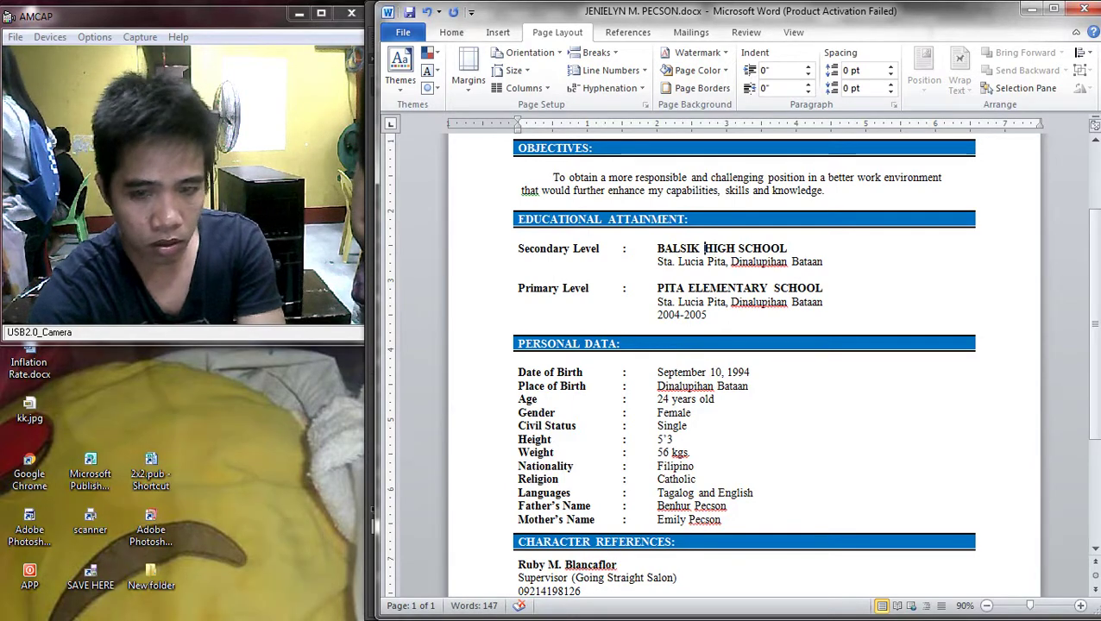
pyautogui.write('NATIONA')
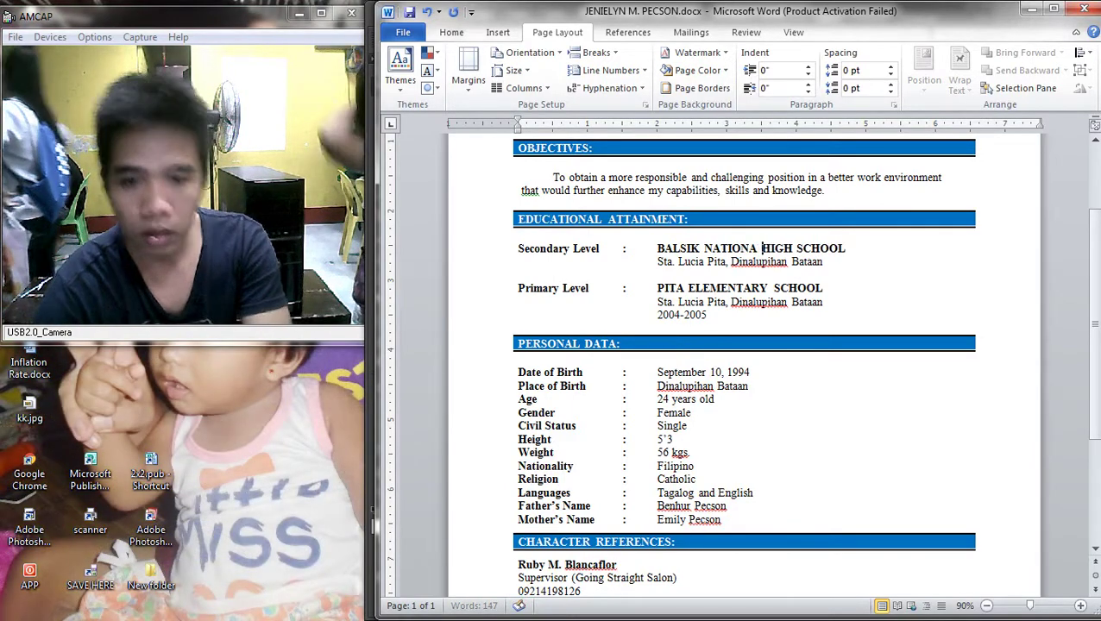
pyautogui.press('BackSpace')
pyautogui.write('L')
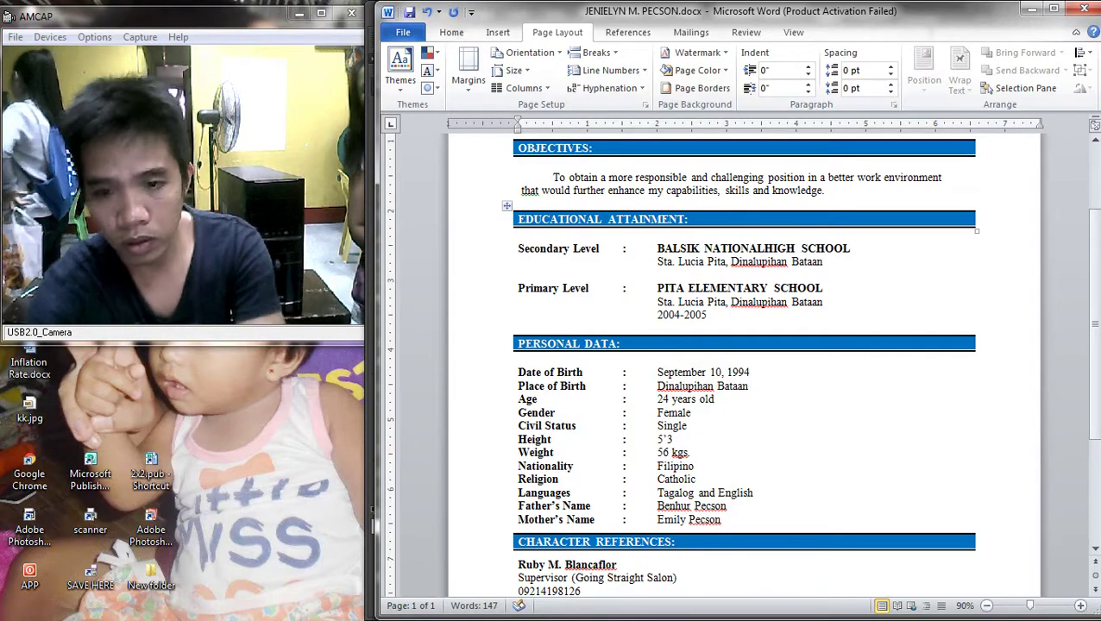
# - Change the high school address to Balsik Hermosa and add a 1999 year line
pyautogui.moveTo(783, 261); pyautogui.dragTo(621, 261)
pyautogui.press('BackSpace')
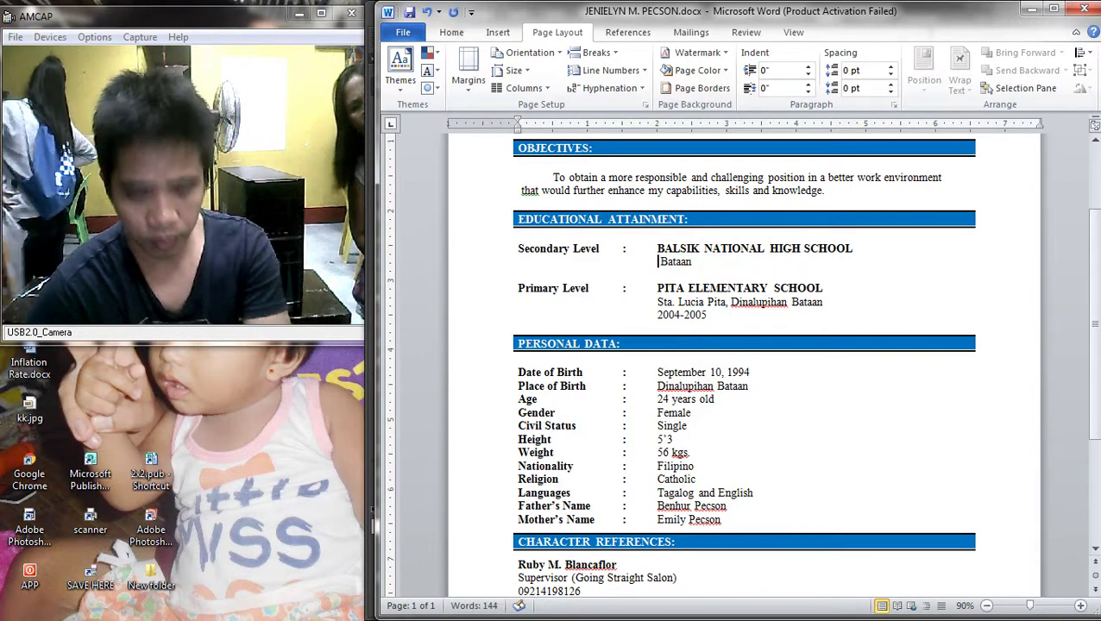
pyautogui.write('Balsik ')
pyautogui.write('Hermosa')
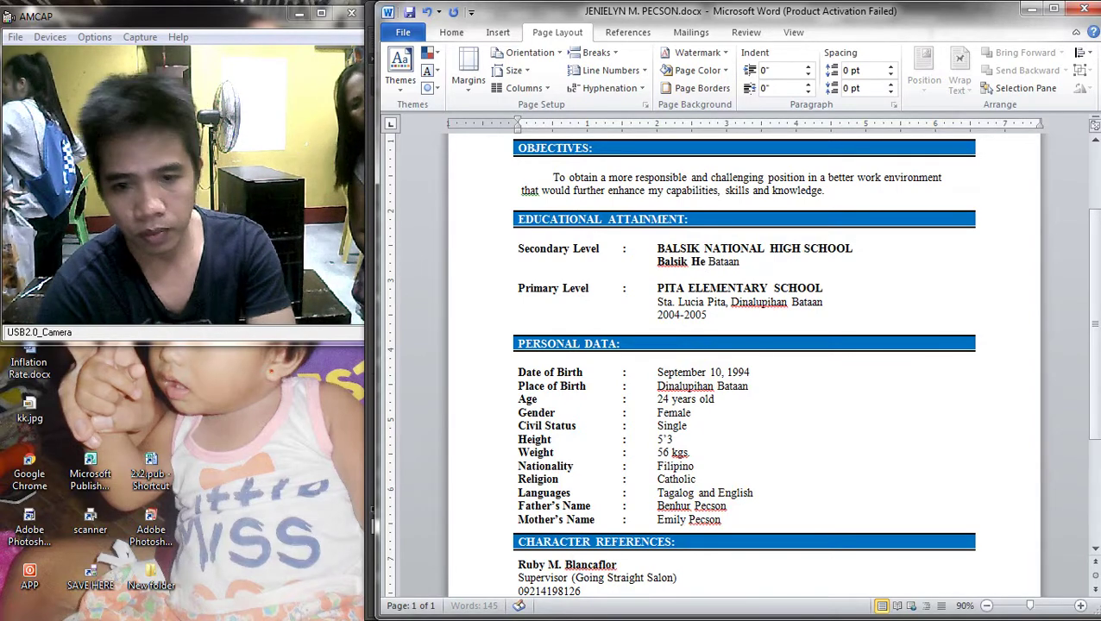
pyautogui.press('BackSpace')
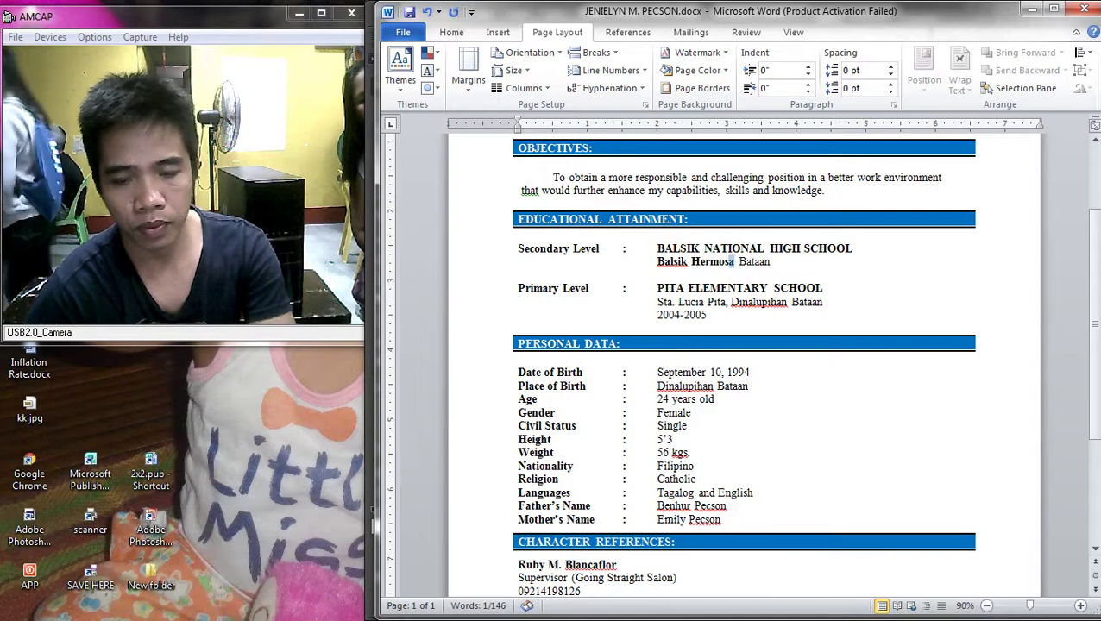
pyautogui.hotkey('shift', 'Left')
pyautogui.hotkey('shift', 'Left')
pyautogui.hotkey('shift', 'Left')
pyautogui.hotkey('shift', 'Left')
pyautogui.hotkey('shift', 'Left')
pyautogui.hotkey('shift', 'Left')
pyautogui.hotkey('shift', 'Left')
pyautogui.hotkey('shift', 'Left')
pyautogui.hotkey('shift', 'Left')
pyautogui.hotkey('shift', 'Left')
pyautogui.hotkey('shift', 'Left')
pyautogui.hotkey('shift', 'Left')
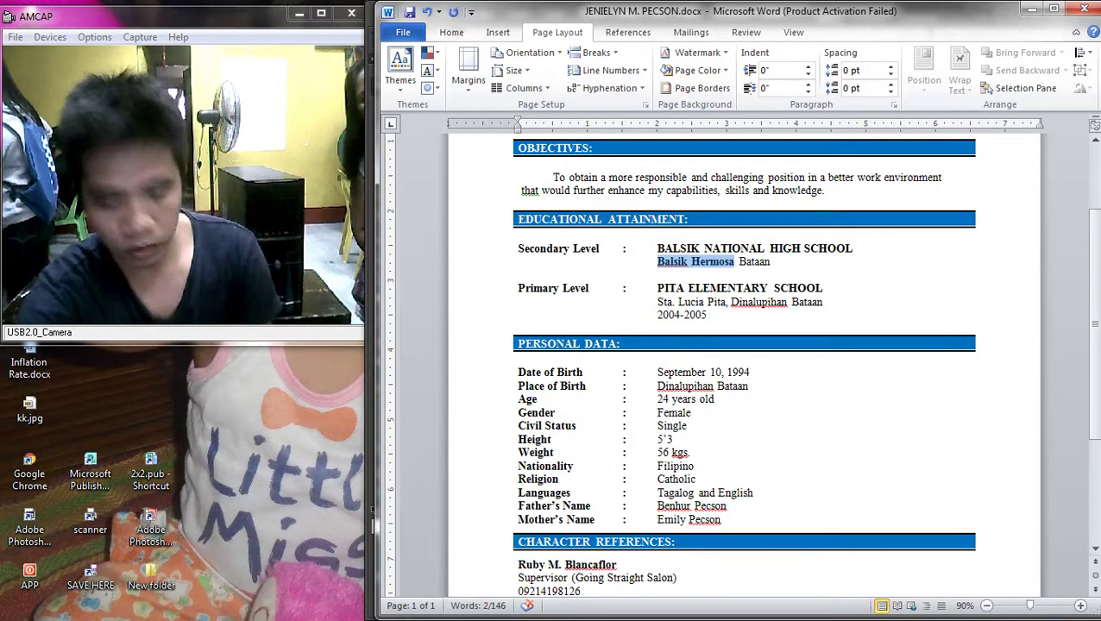
pyautogui.click(552, 274)
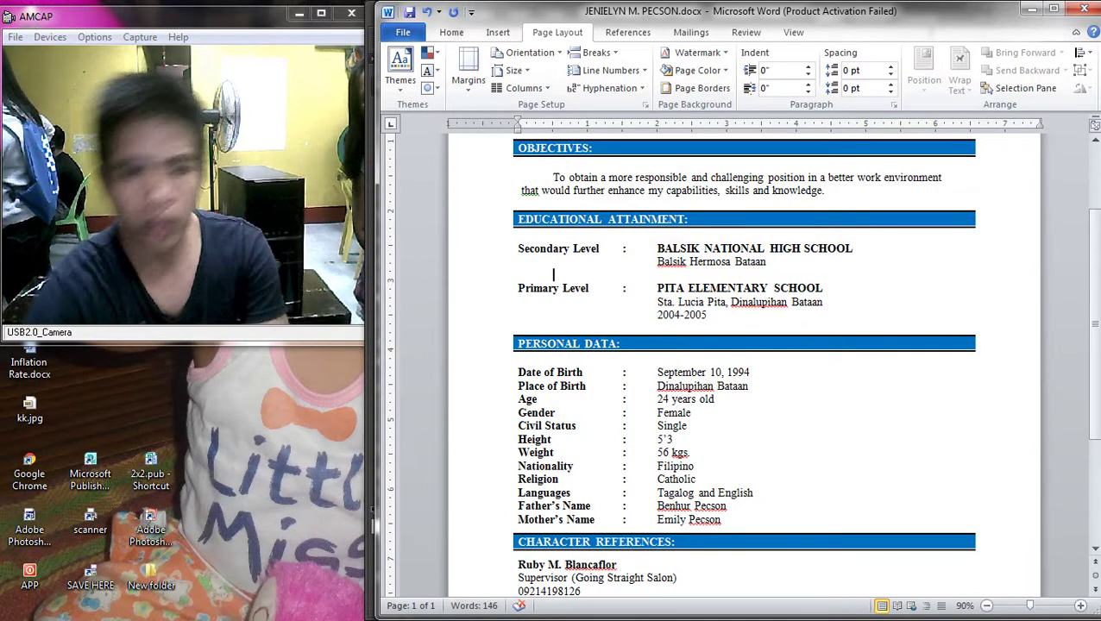
pyautogui.press('Return')
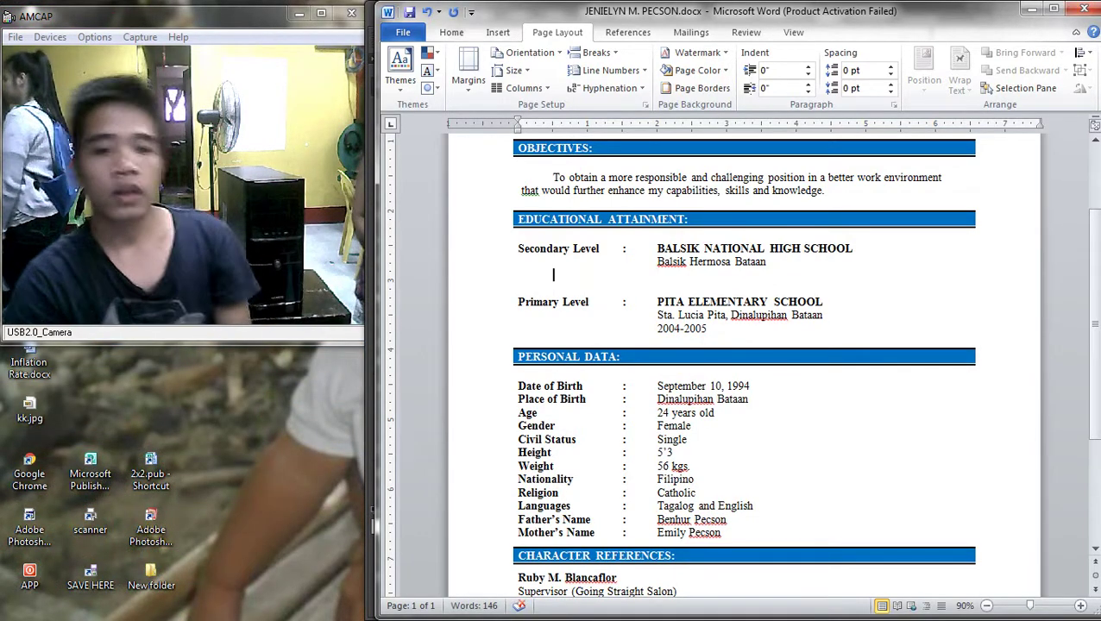
pyautogui.press('Tab')
pyautogui.press('Tab')
pyautogui.press('Tab')
pyautogui.write('1')
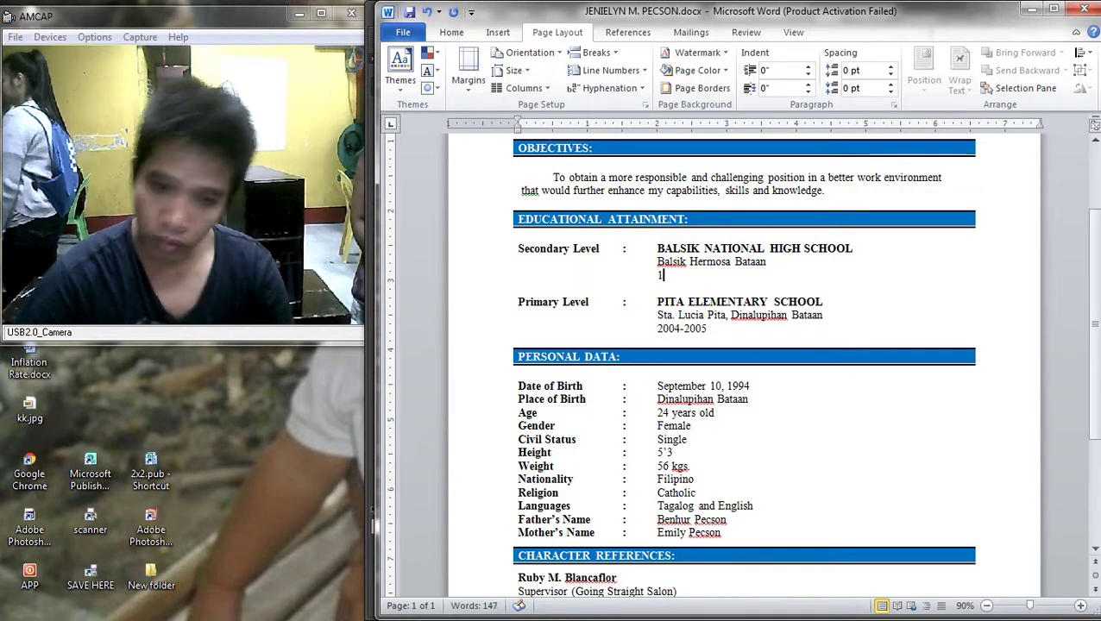
pyautogui.write('999')
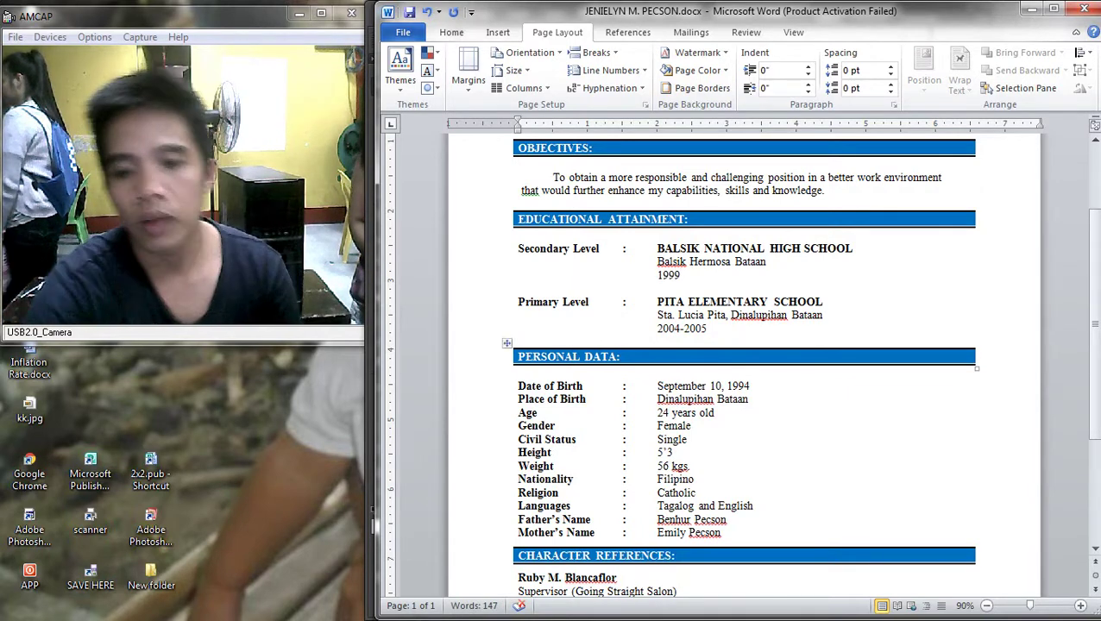
# - Rename the primary school to LAYAC ELEMENTARY SCHOOL, set its town to Layac, and delete 2004-2005
pyautogui.doubleClick(670, 302)
pyautogui.press('BackSpace')
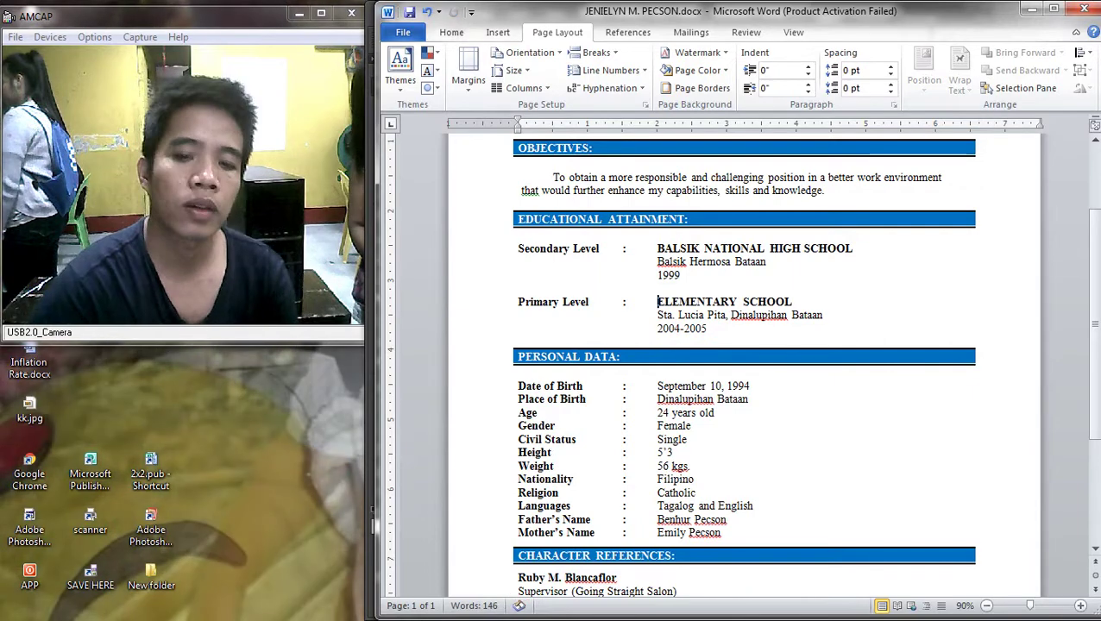
pyautogui.write('LAYAC')
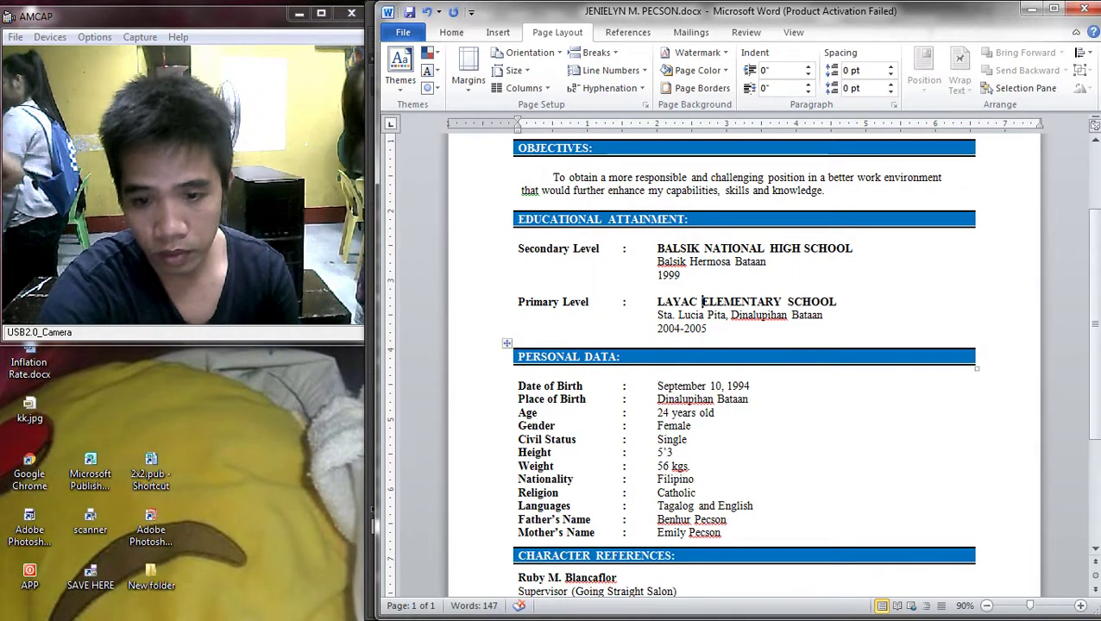
pyautogui.moveTo(657, 315); pyautogui.dragTo(730, 315)
pyautogui.press('BackSpace')
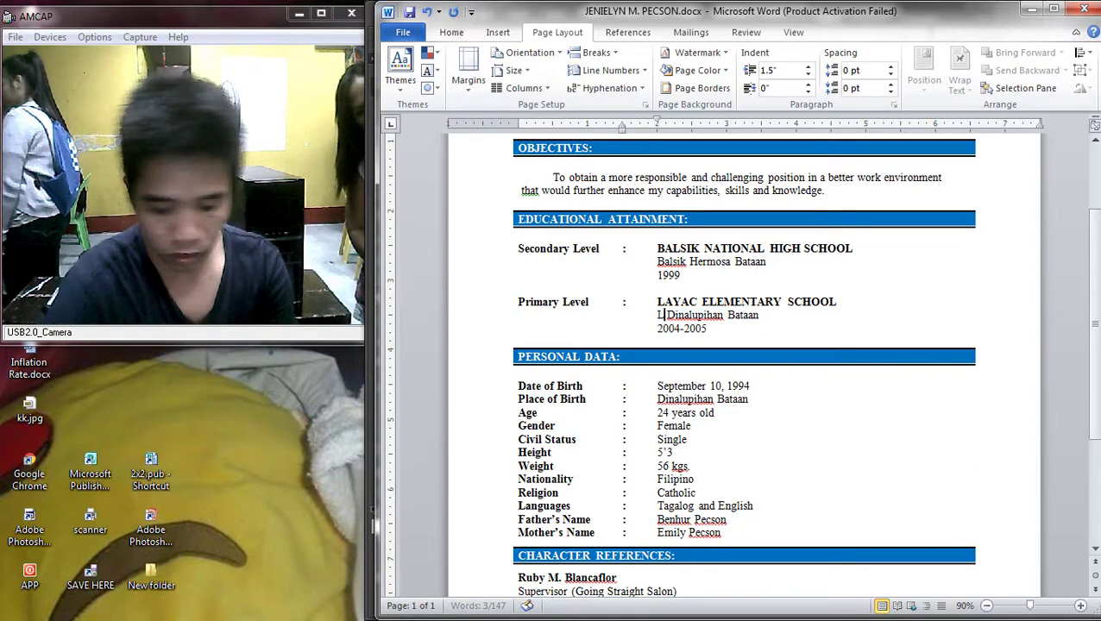
pyautogui.write('Layac')
pyautogui.tripleClick(681, 328)
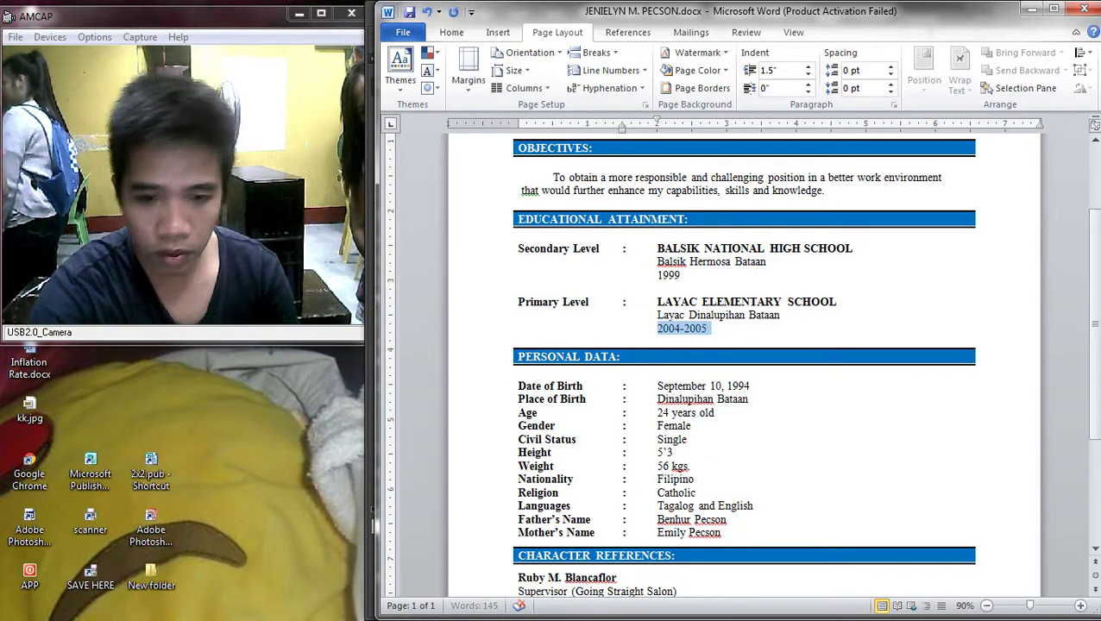
pyautogui.press('BackSpace')
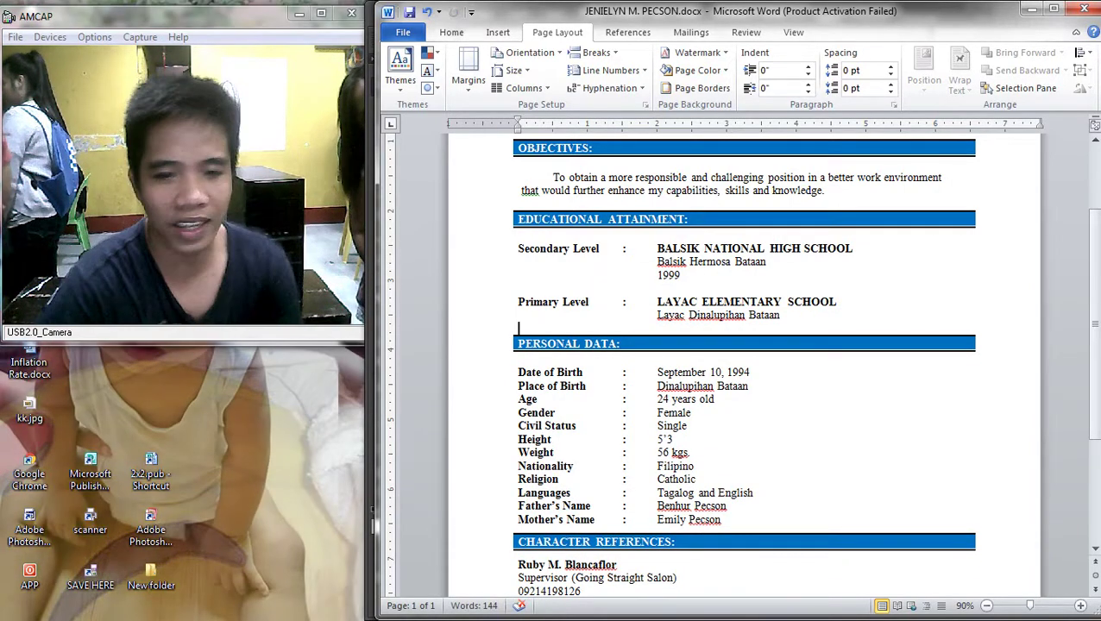
pyautogui.hotkey('ctrl', 'z')
pyautogui.press('BackSpace')
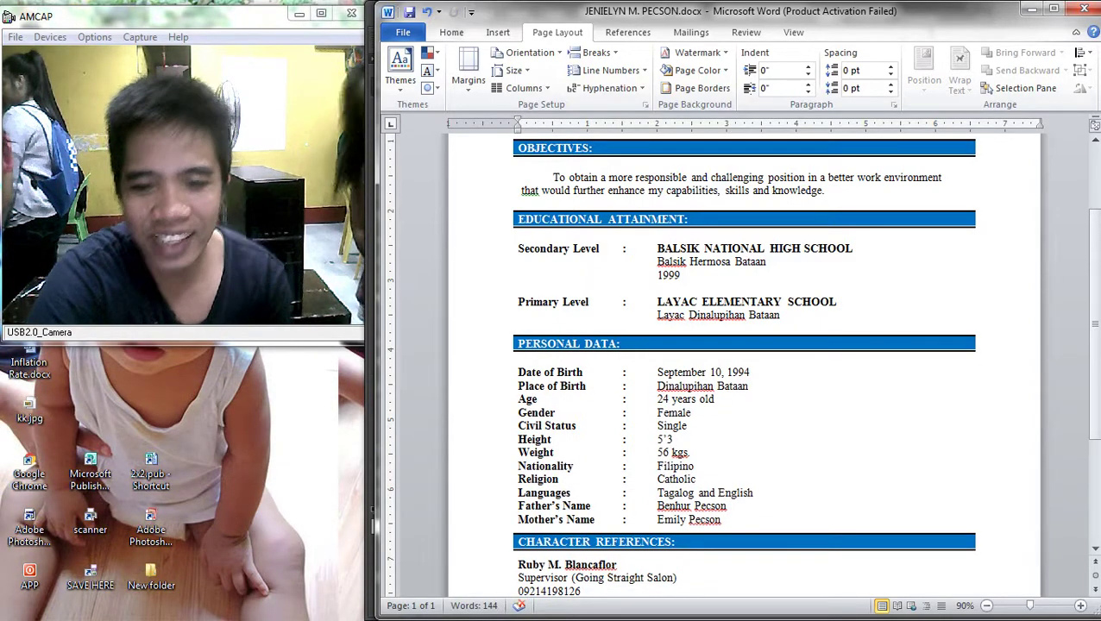
# - Add 1994 as the year line under the primary school address
pyautogui.scroll(-5, 744, 363)
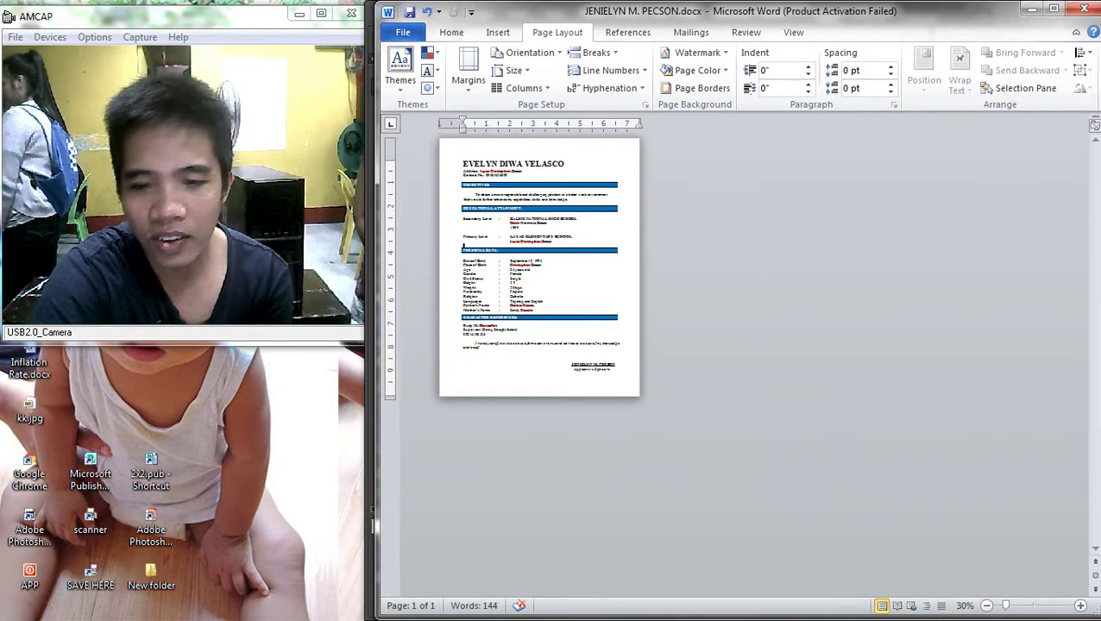
pyautogui.scroll(5, 744, 362)
pyautogui.scroll(-8, 744, 362)
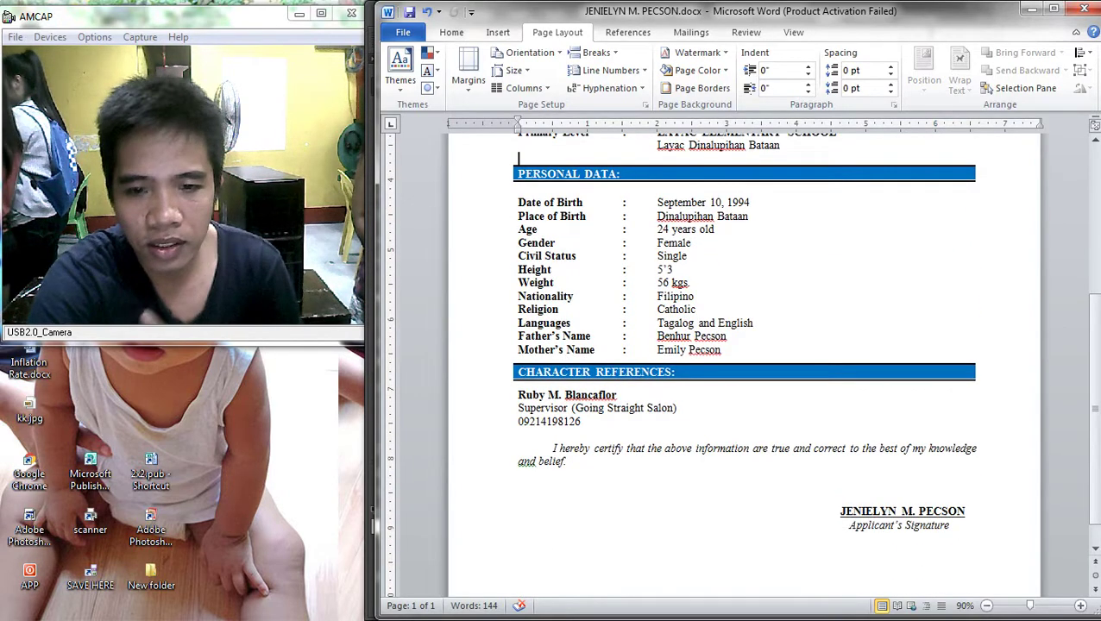
pyautogui.scroll(2, 744, 362)
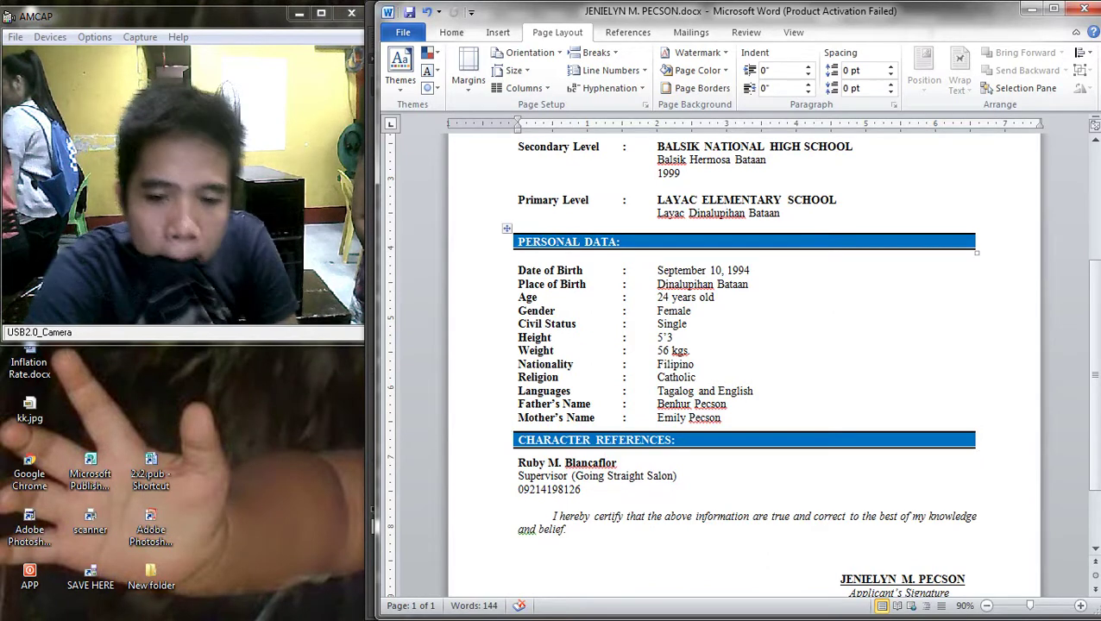
pyautogui.press('Down')
pyautogui.press('Return')
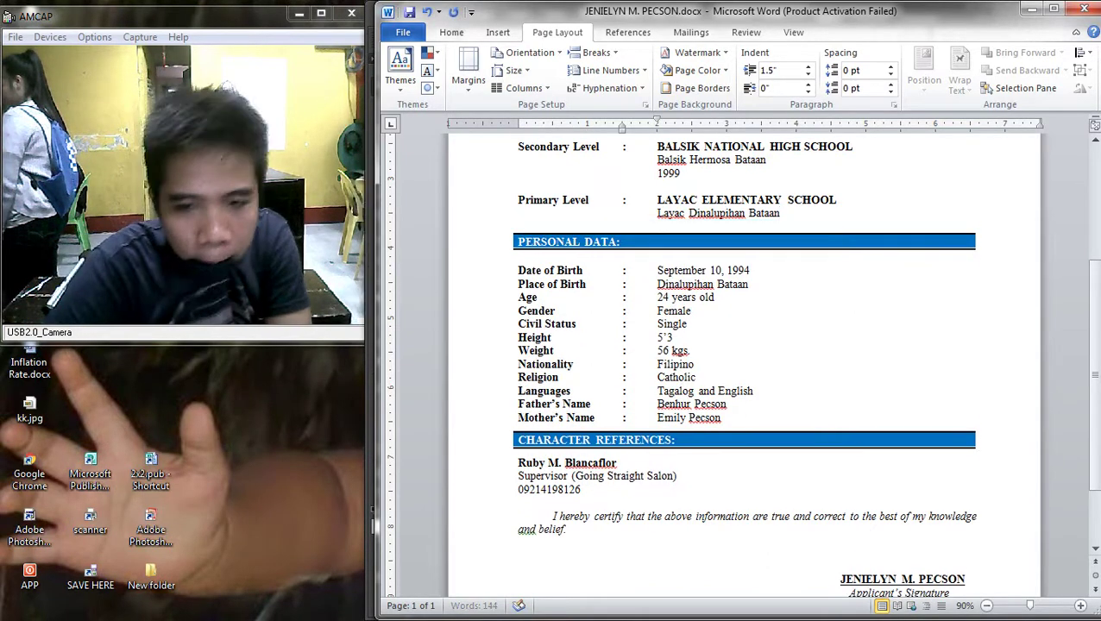
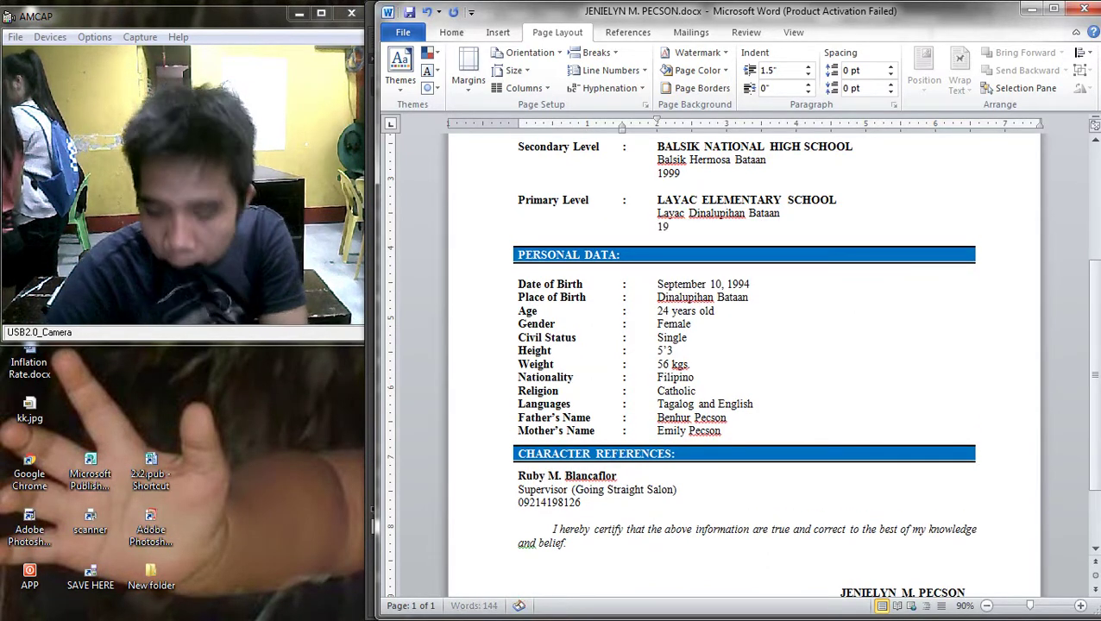
pyautogui.press('Down')
pyautogui.press('Down')
pyautogui.press('Tab')
pyautogui.press('Tab')
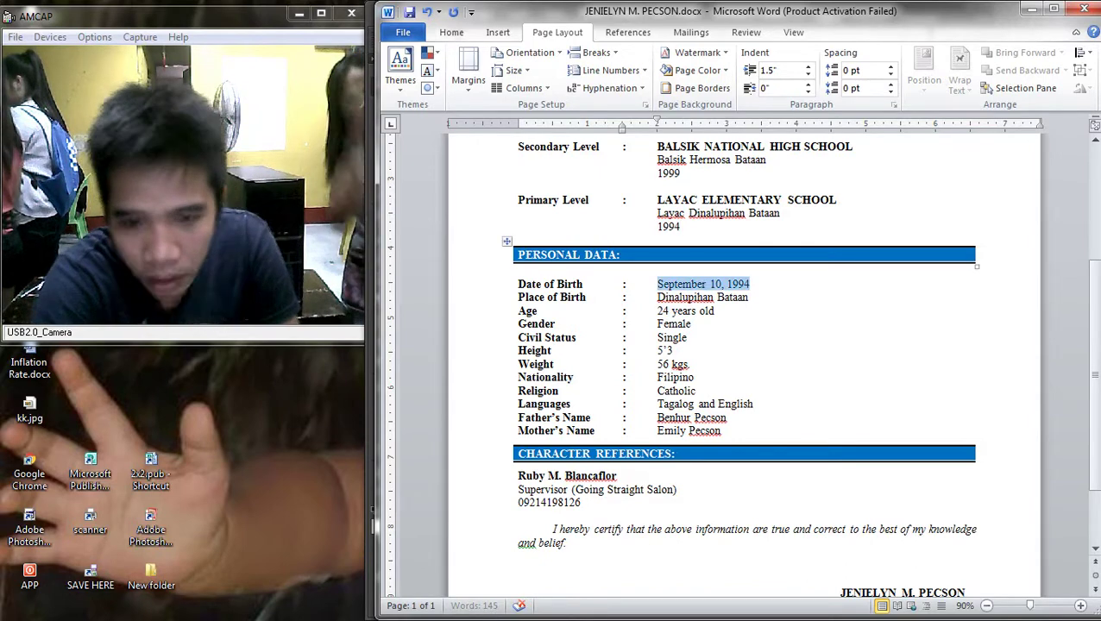
pyautogui.press('Delete')
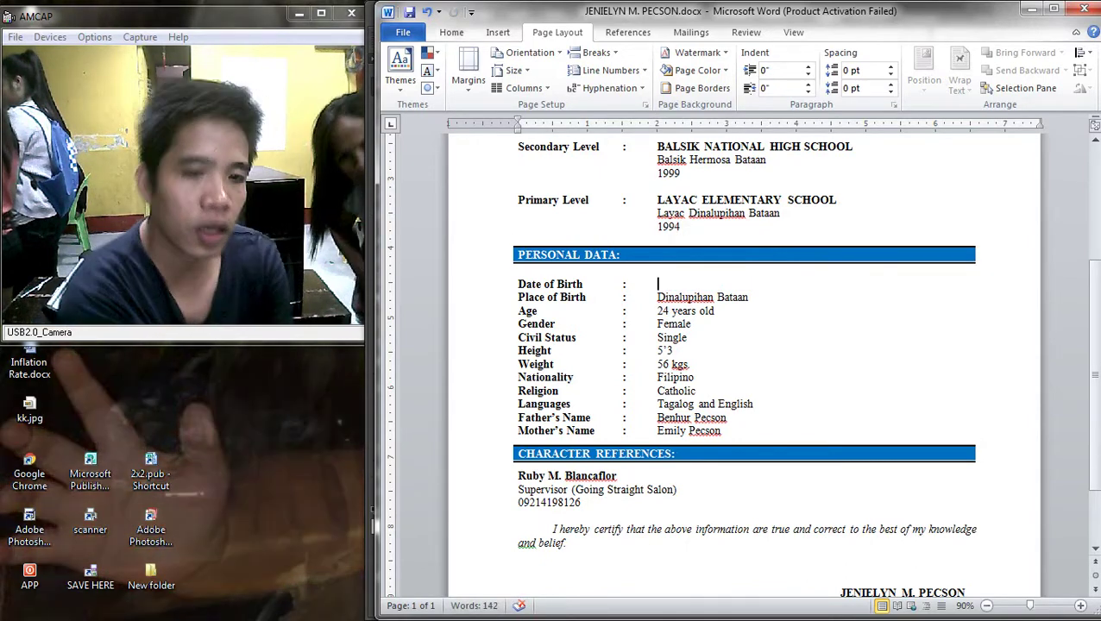
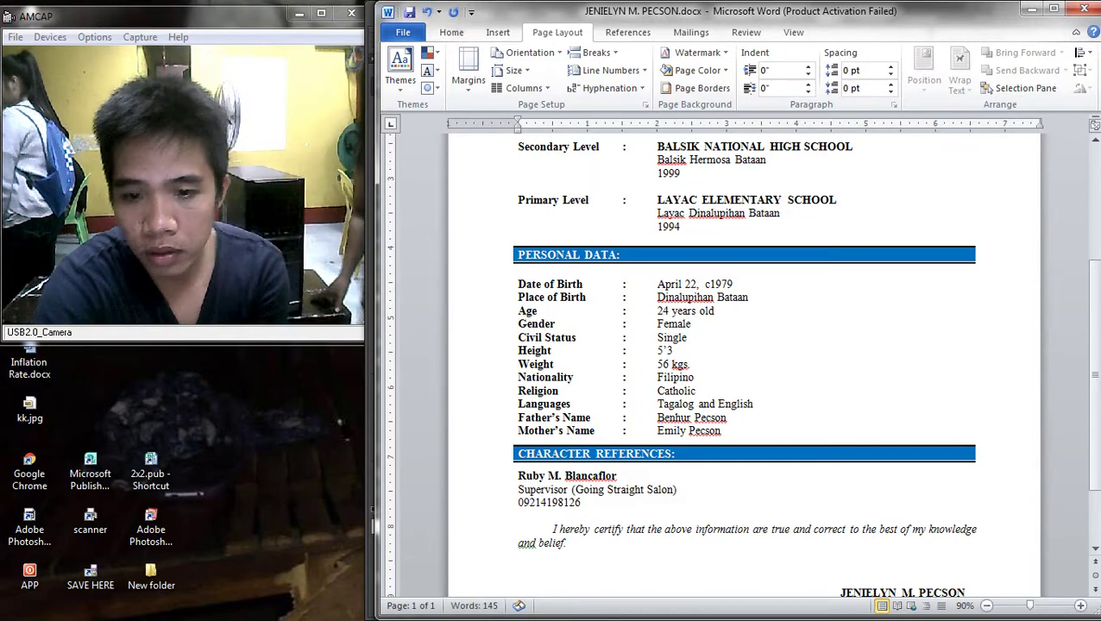
pyautogui.click(708, 284)
pyautogui.press('BackSpace')
# - Add Layac to the Place of Birth and change the age to 39
pyautogui.moveTo(748, 297); pyautogui.dragTo(629, 297)
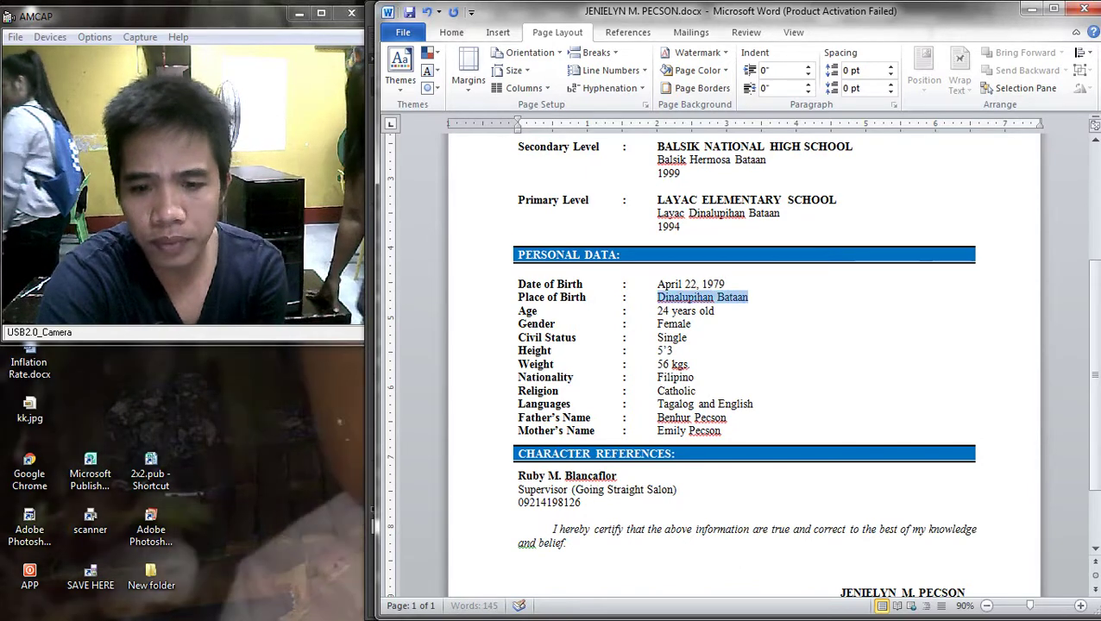
pyautogui.moveTo(714, 297); pyautogui.dragTo(657, 297)
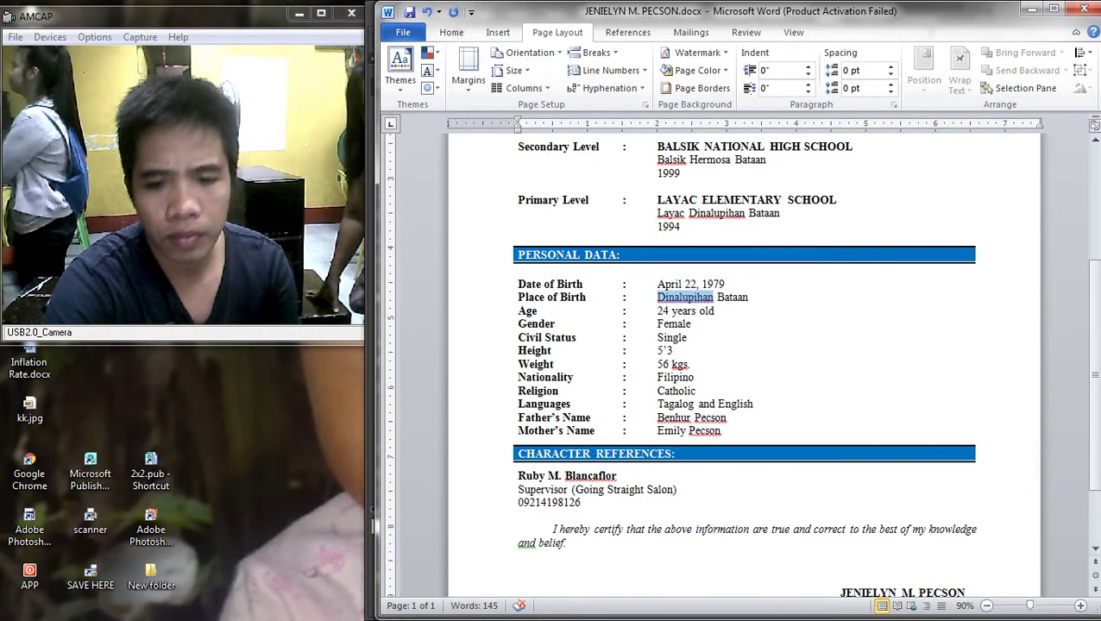
pyautogui.click(668, 311)
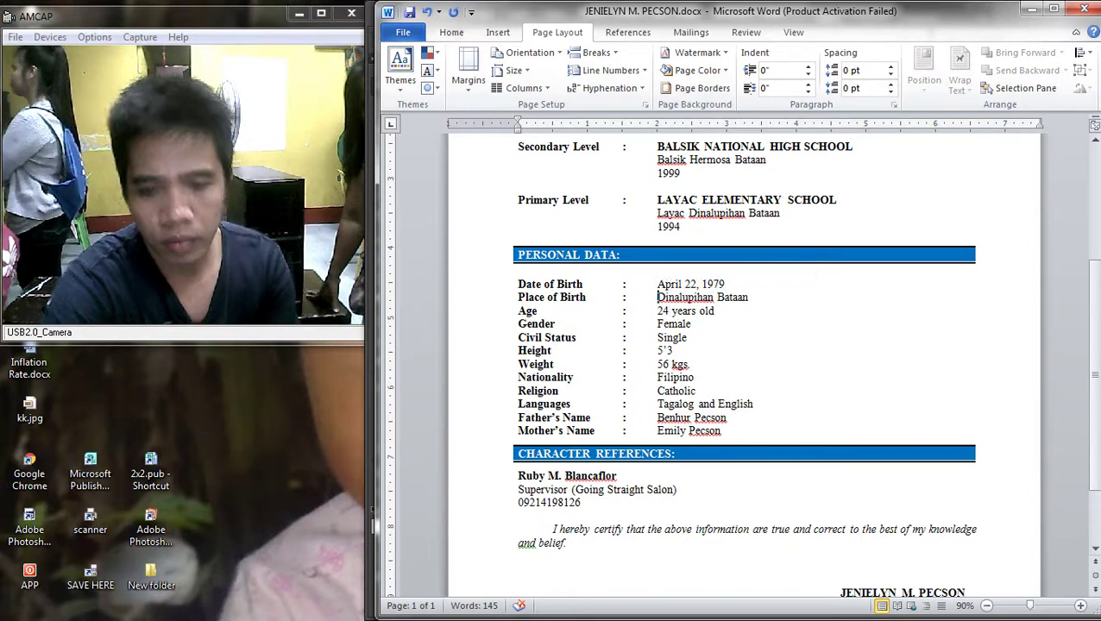
pyautogui.write('Layac')
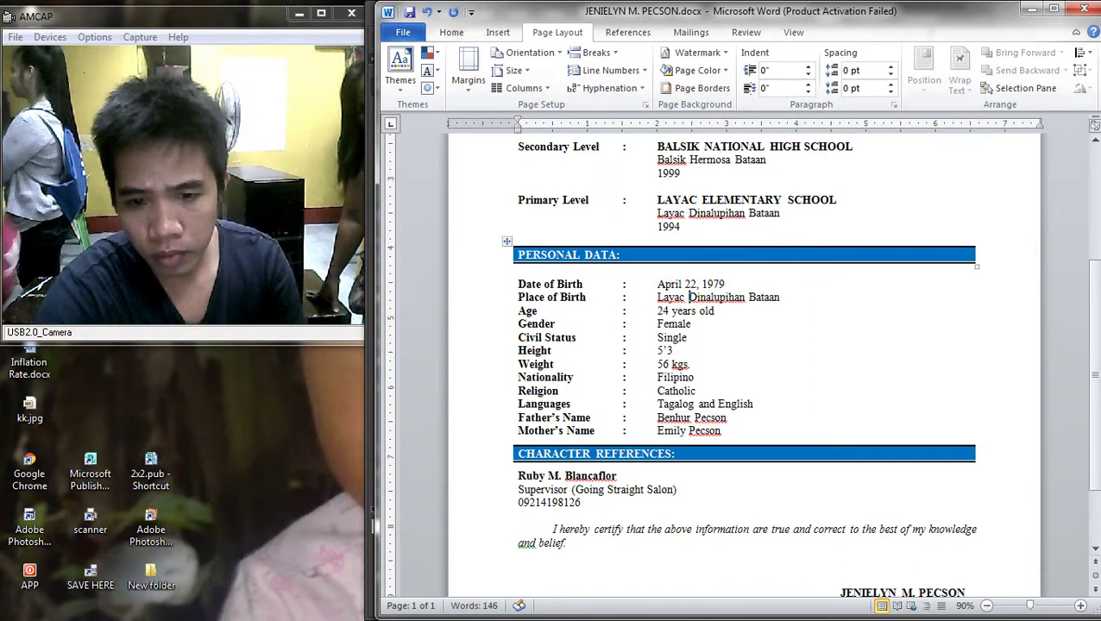
pyautogui.press('BackSpace')
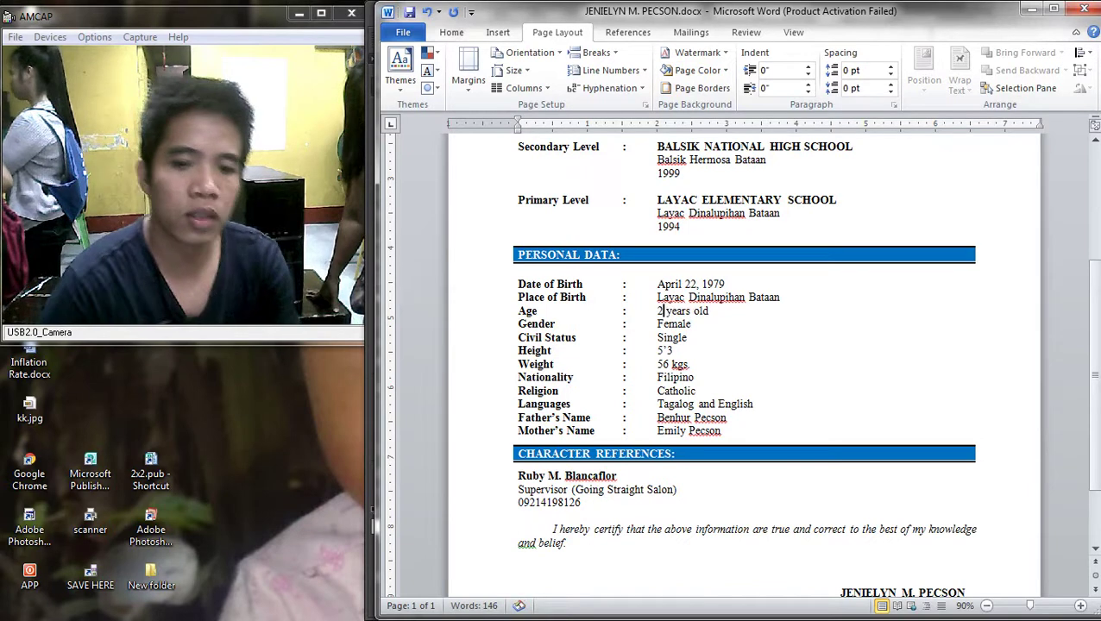
pyautogui.press('BackSpace')
pyautogui.write('39')
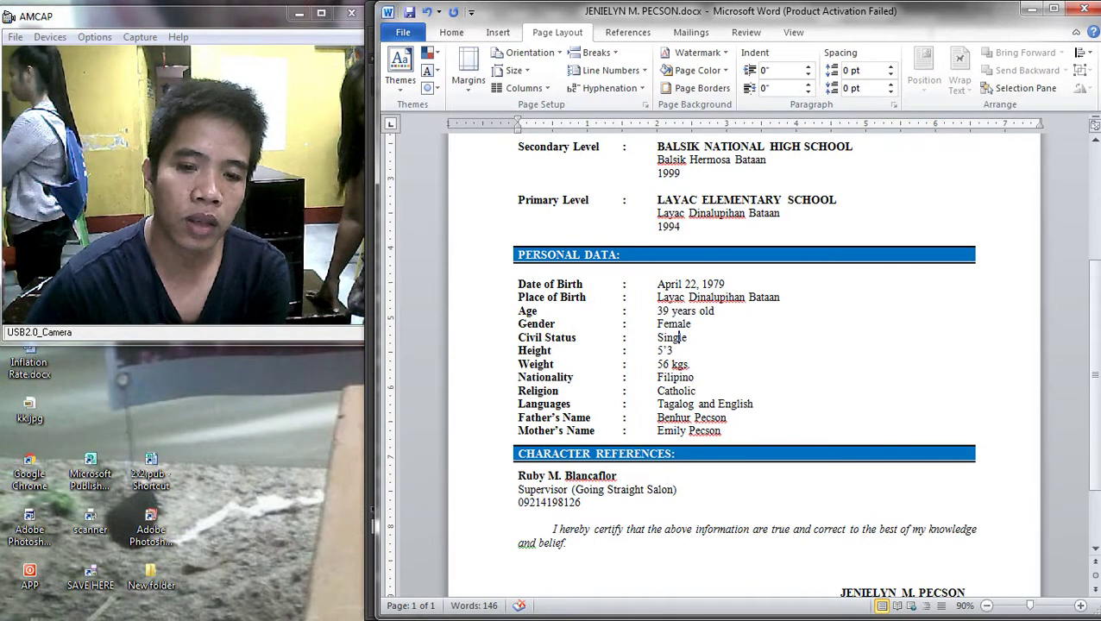
# - Change Civil Status from Single to Married, using the spelling suggestion
pyautogui.press('BackSpace')
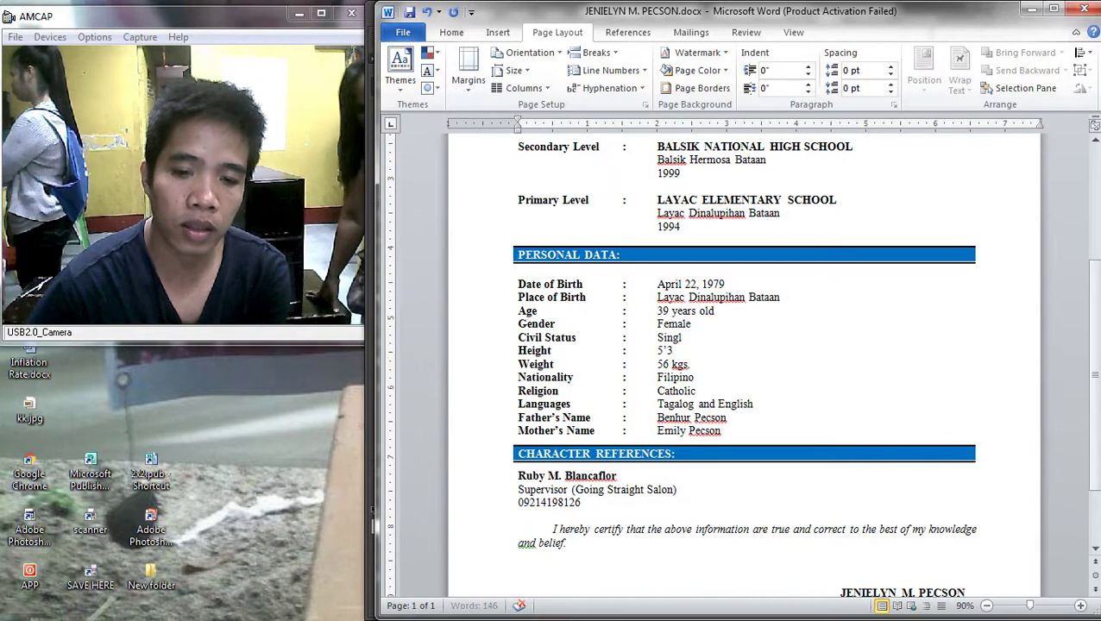
pyautogui.press('BackSpace')
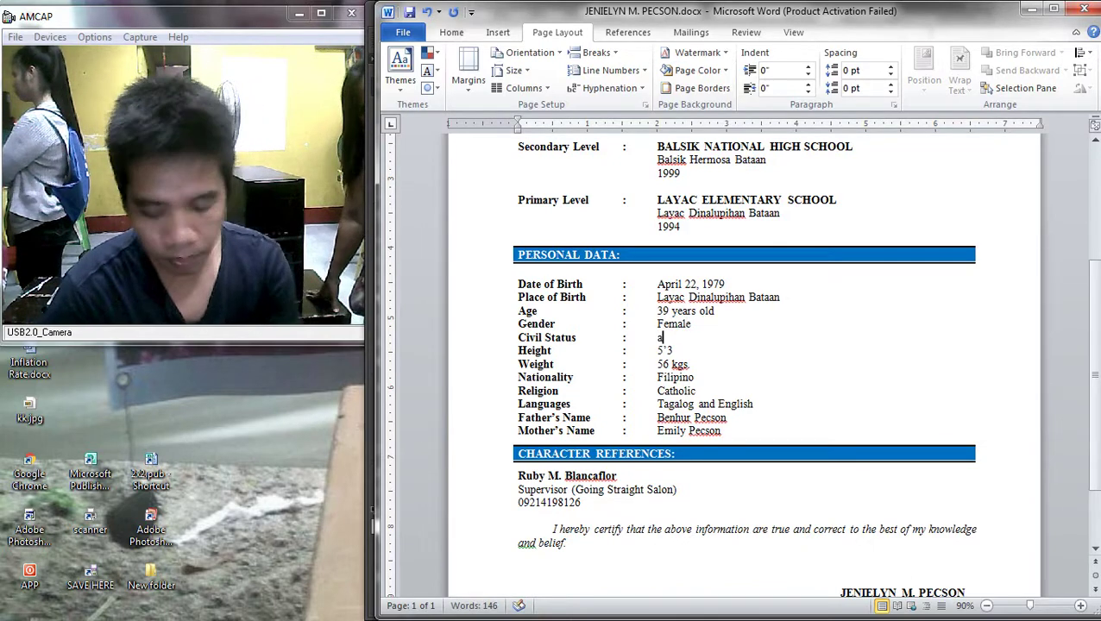
pyautogui.write('mariied')
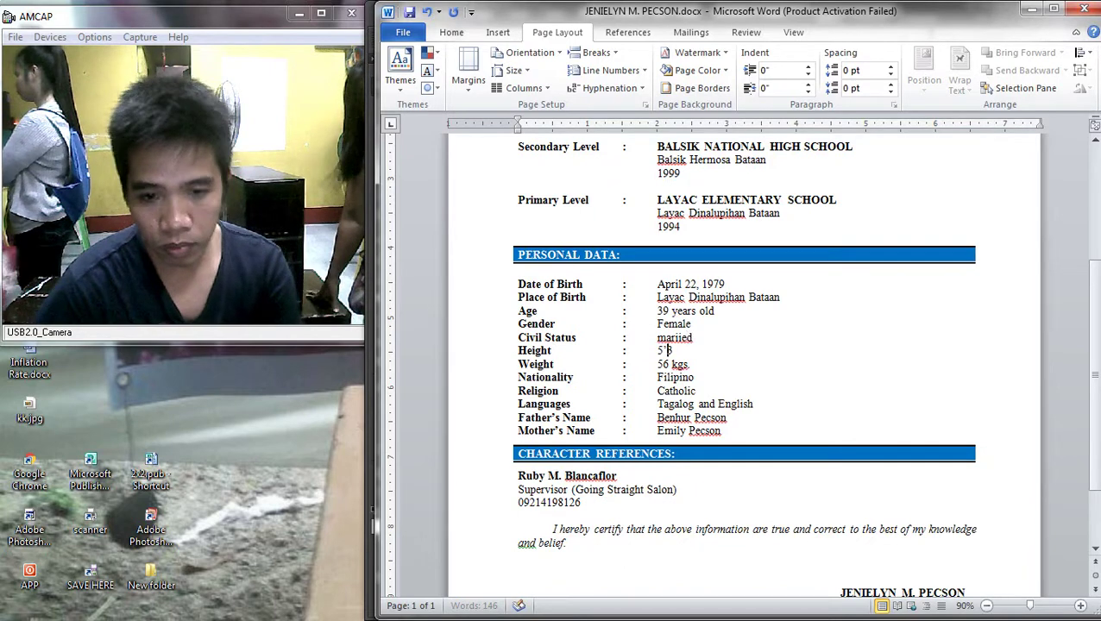
pyautogui.click(666, 337)
pyautogui.press('BackSpace')
pyautogui.write('M')
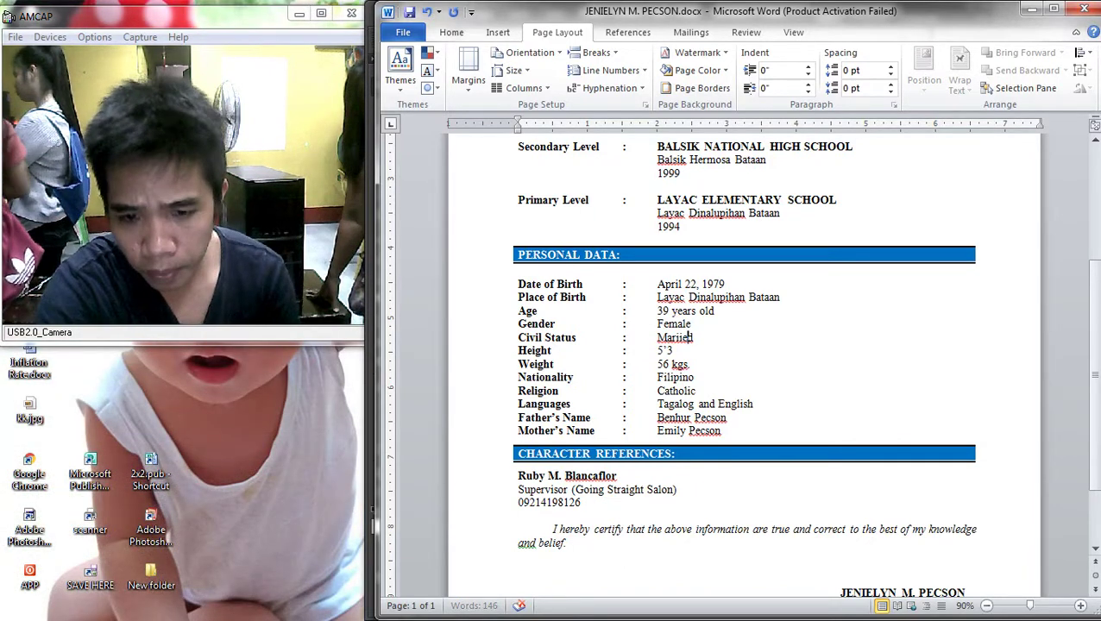
pyautogui.rightClick(666, 337)
pyautogui.click(733, 354)
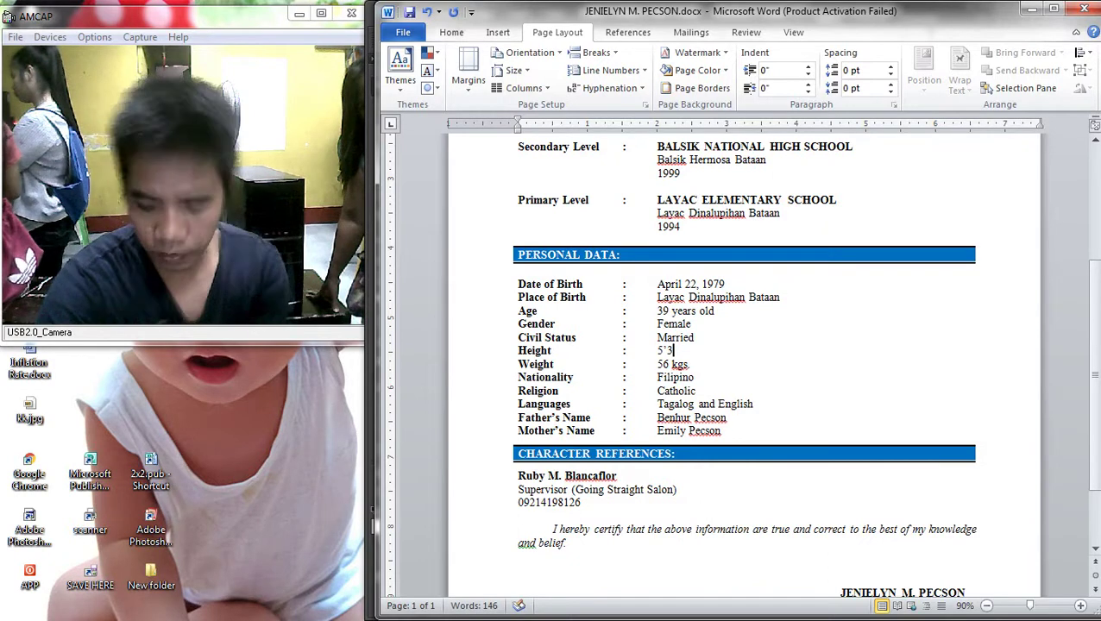
# - Set Height to 5'4 and Weight to 45 kgs
pyautogui.press('BackSpace')
pyautogui.write('4')
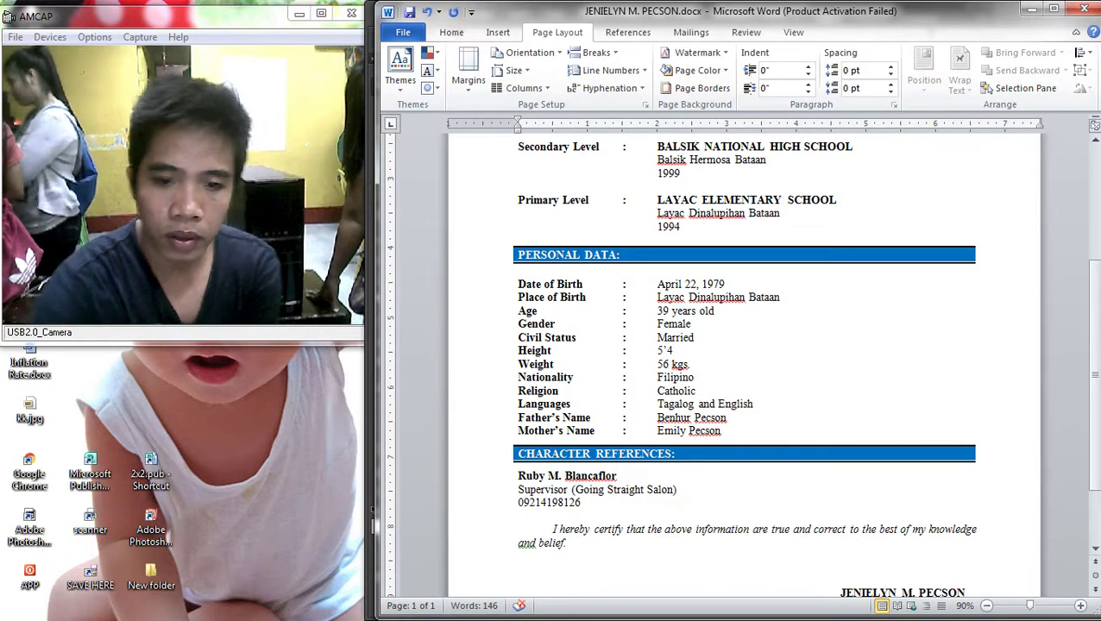
pyautogui.press('BackSpace')
pyautogui.press('BackSpace')
pyautogui.press('BackSpace')
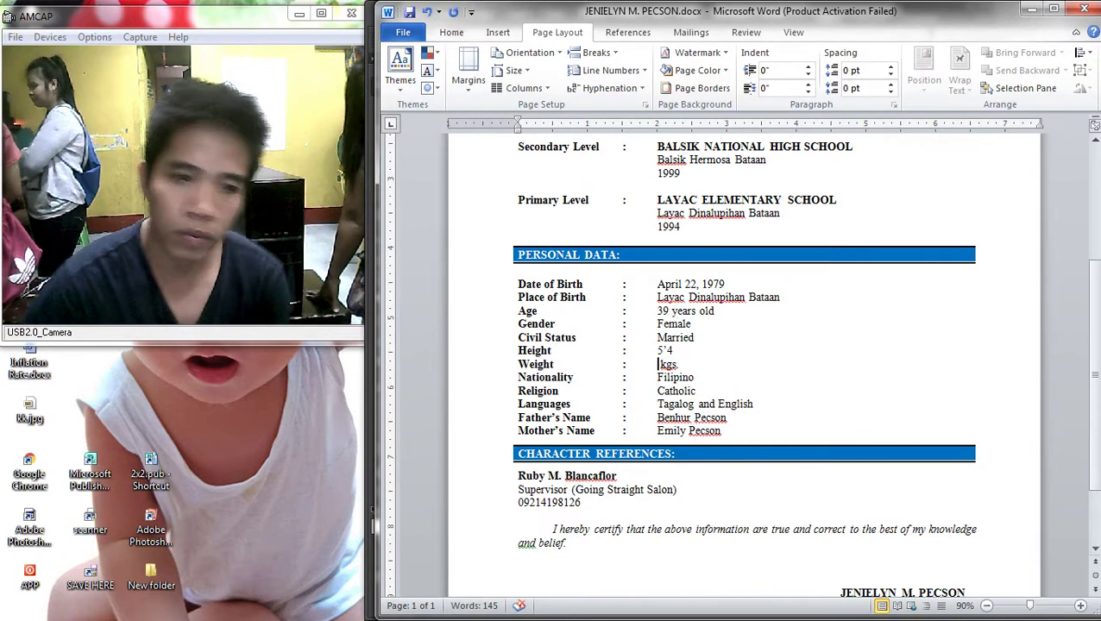
pyautogui.write('45')
pyautogui.scroll(-2, 744, 362)
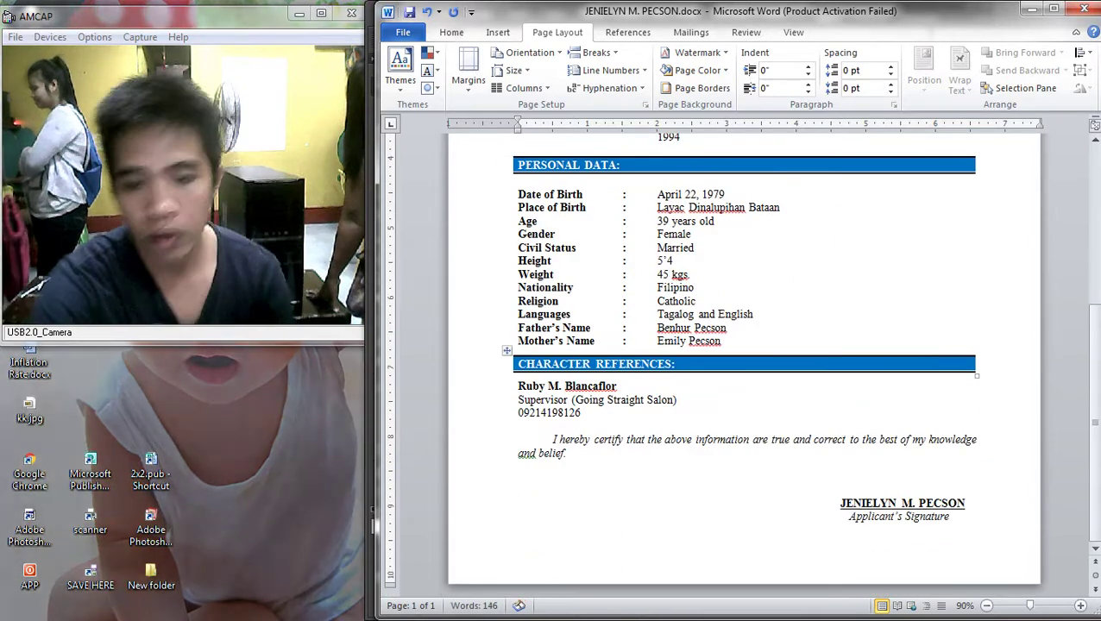
# - Replace the Father's and Mother's Name rows with an emergency contact person line
pyautogui.press('Down')
pyautogui.press('Down')
pyautogui.press('Down')
pyautogui.press('Down')
pyautogui.press('Home')
pyautogui.hotkey('shift', 'Down')
pyautogui.hotkey('shift', 'Down')
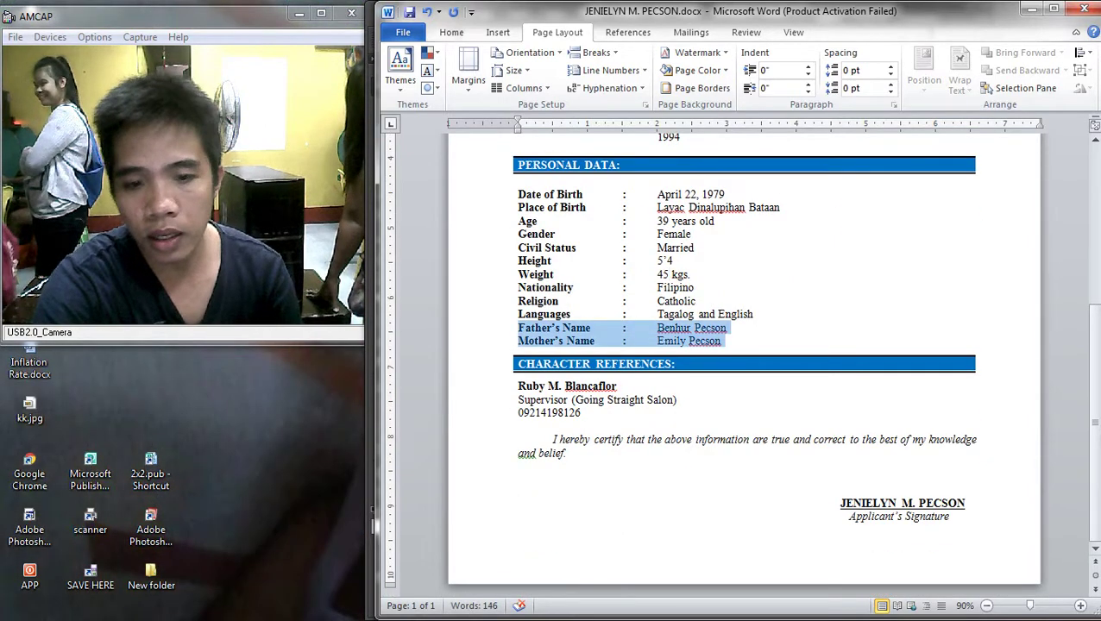
pyautogui.press('Delete')
pyautogui.press('Return')
pyautogui.press('Return')
pyautogui.hotkey('shift', 'Up')
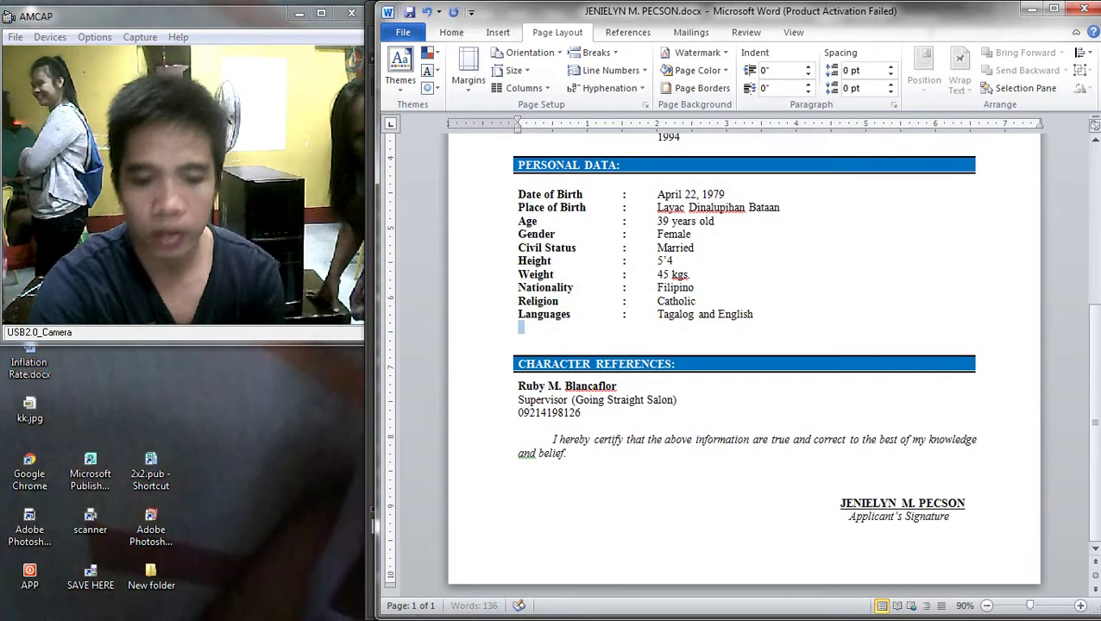
pyautogui.write('Contact')
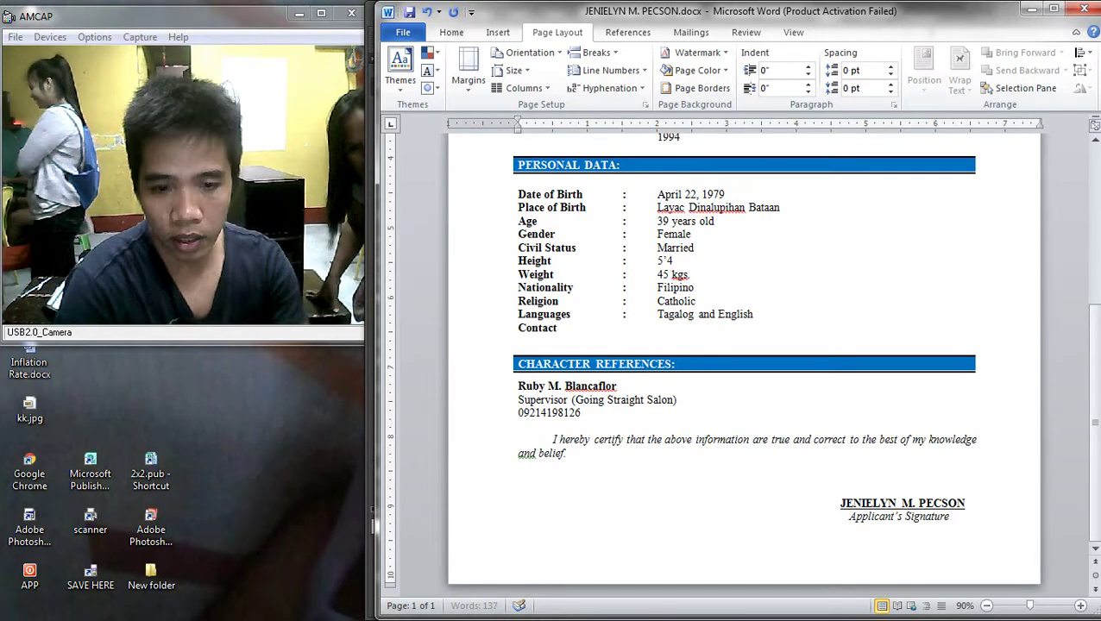
pyautogui.write(' Person')
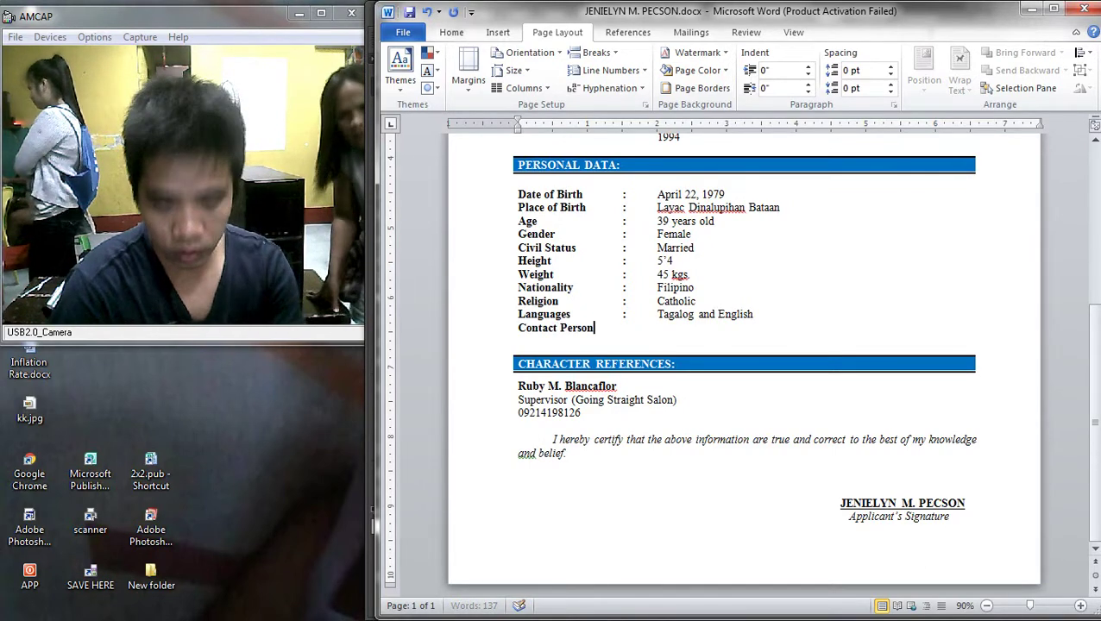
pyautogui.write(' in case')
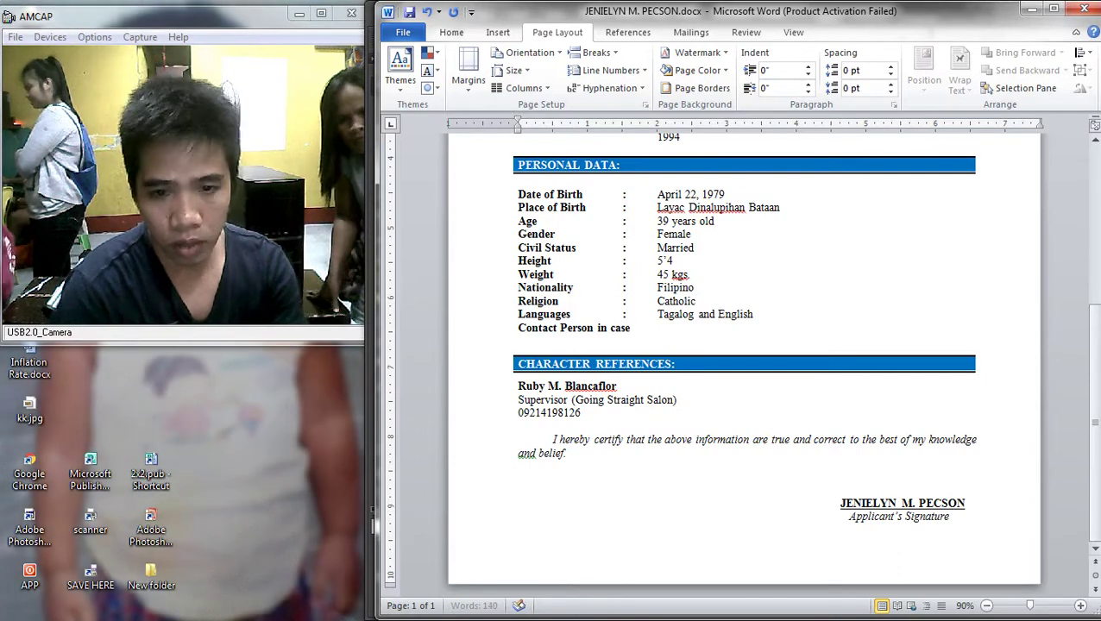
pyautogui.write(' of em')
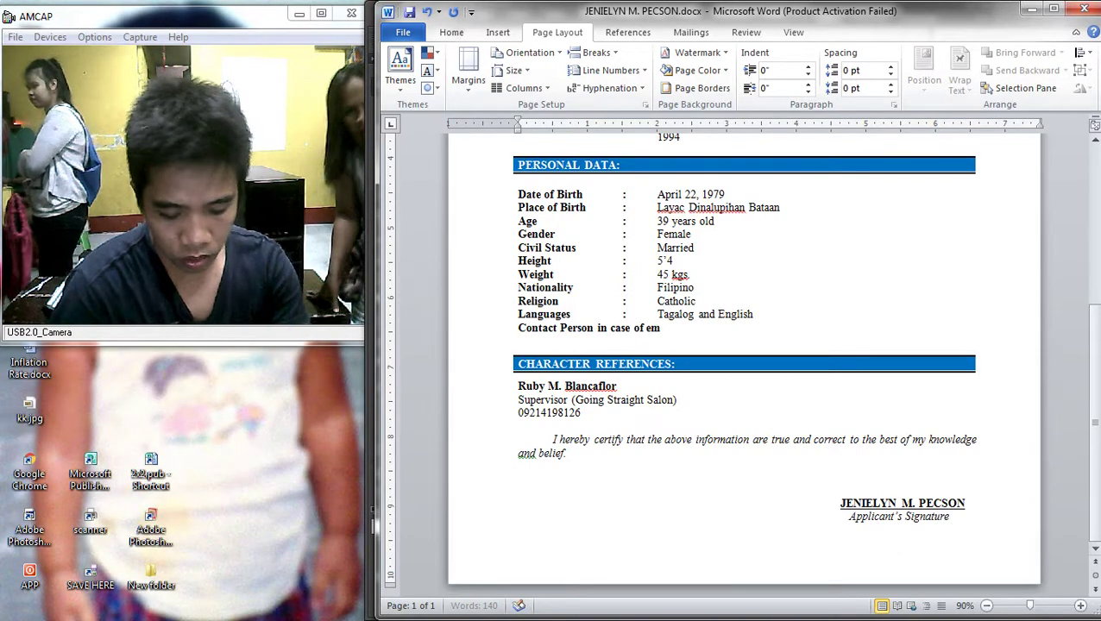
pyautogui.write('ergency')
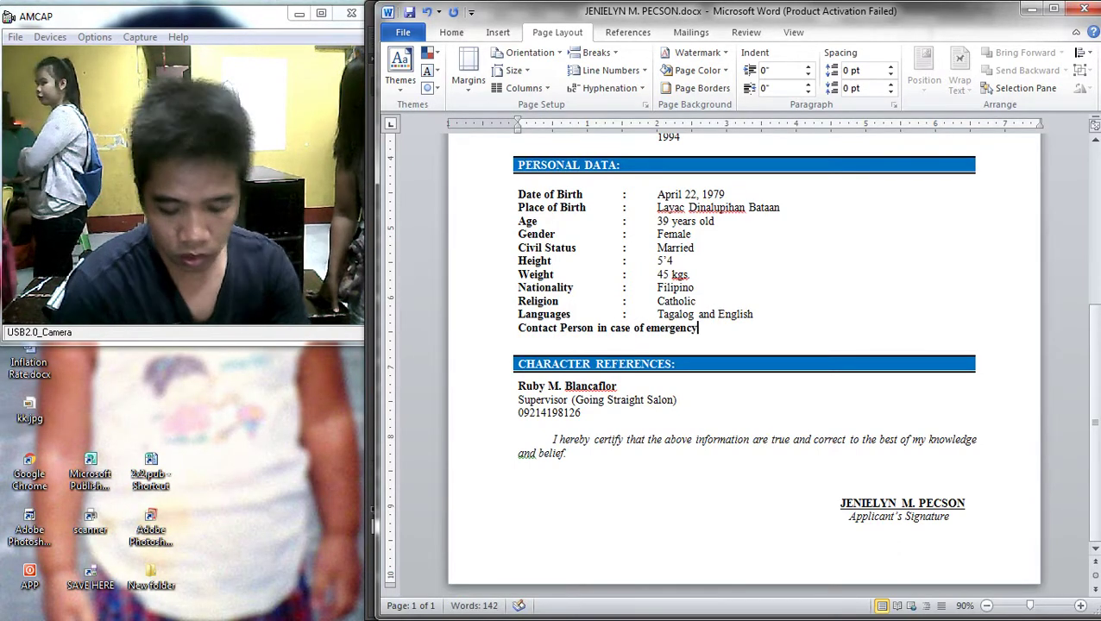
pyautogui.write(':')
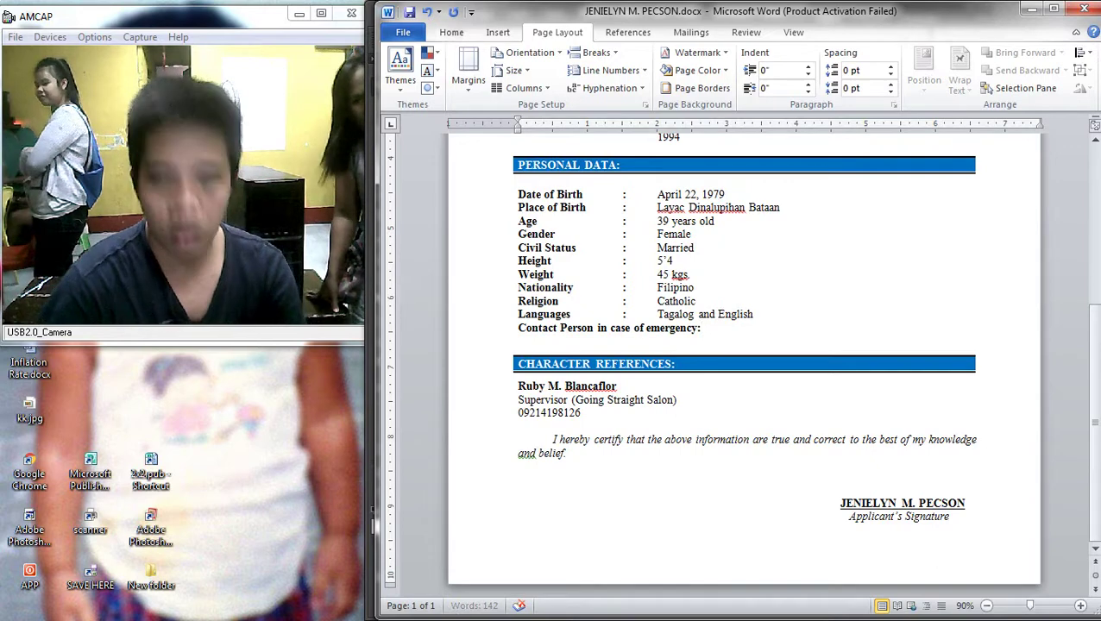
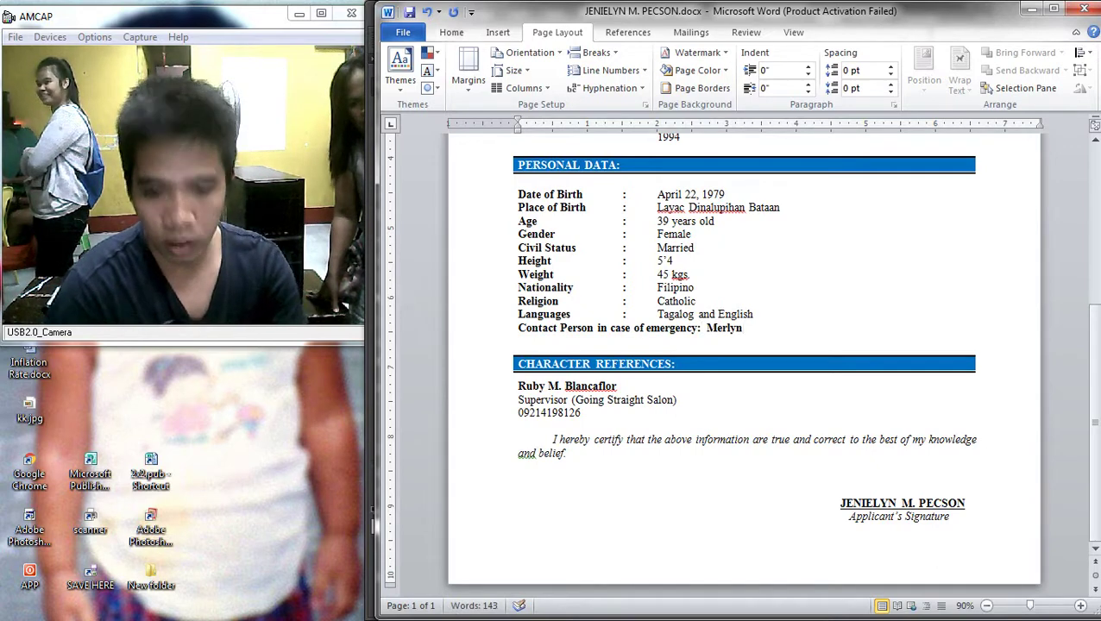
# - Tab the emergency contact's name into the value column and add a line below
pyautogui.press('Return')
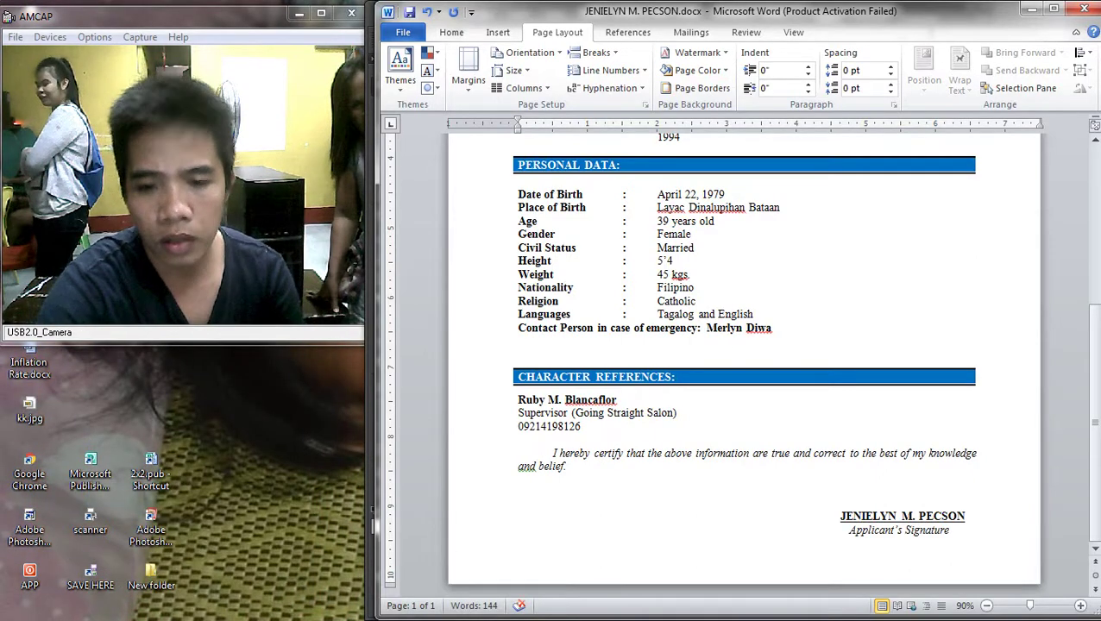
pyautogui.click(706, 329)
pyautogui.press('Tab')
pyautogui.press('Down')
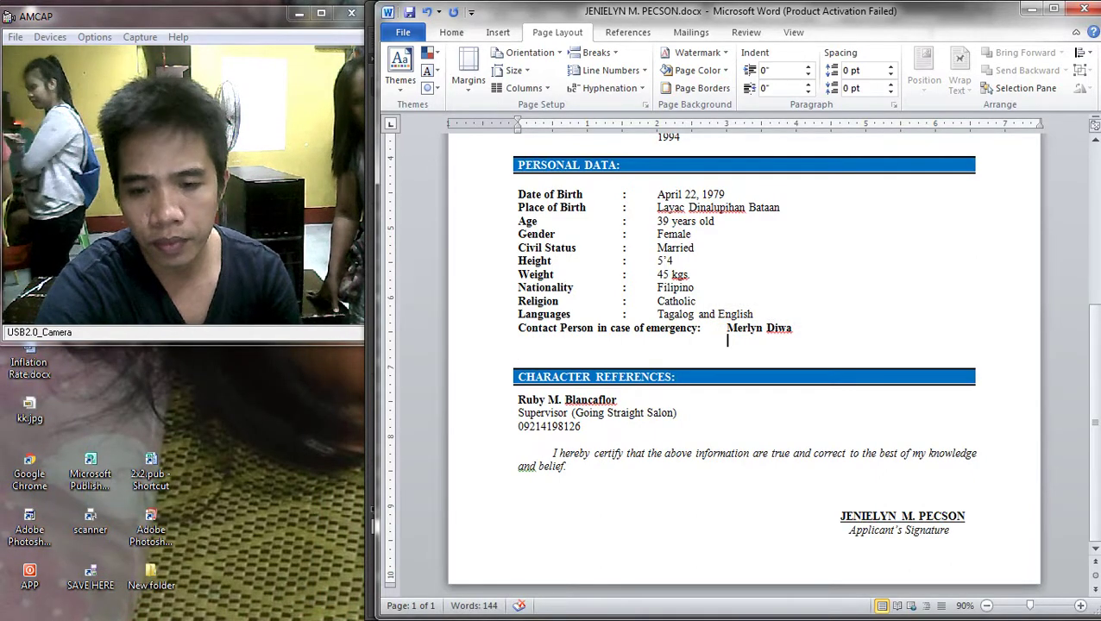
# - Copy the header's contact number and paste it under the emergency contact
pyautogui.scroll(6, 741, 345)
pyautogui.moveTo(647, 166)
pyautogui.mouseDown()
pyautogui.moveTo(572, 165)
pyautogui.moveTo(647, 165)
pyautogui.mouseUp()
pyautogui.click(670, 165)
pyautogui.click(682, 147)
pyautogui.doubleClick(615, 166)
pyautogui.hotkey('ctrl', 'c')
pyautogui.scroll(-3, 742, 345)
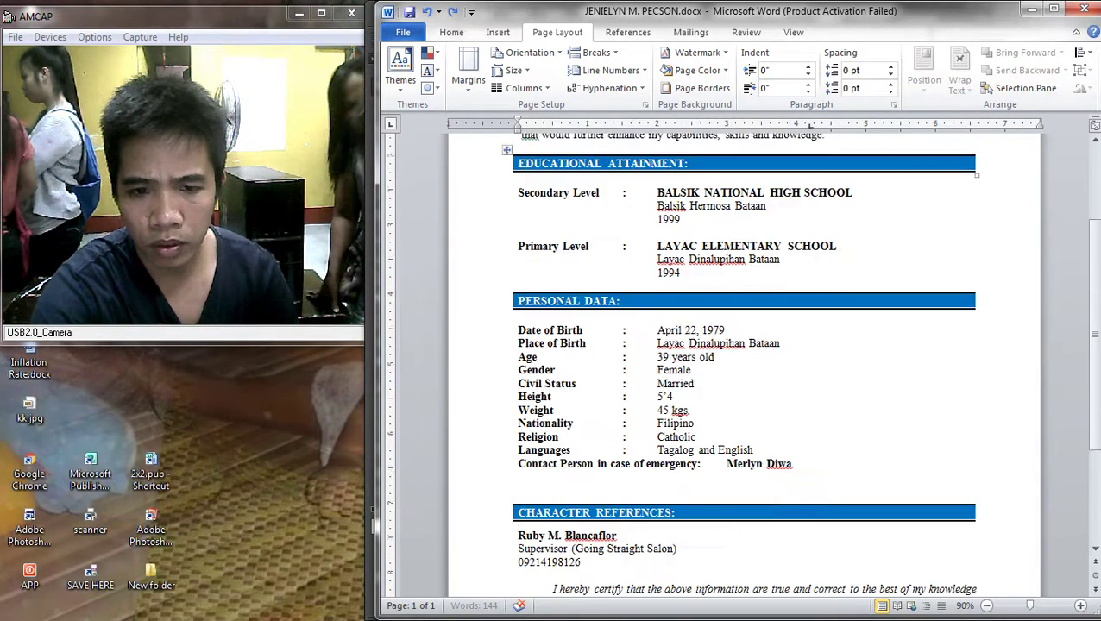
pyautogui.scroll(-3, 742, 345)
pyautogui.hotkey('ctrl', 'v')
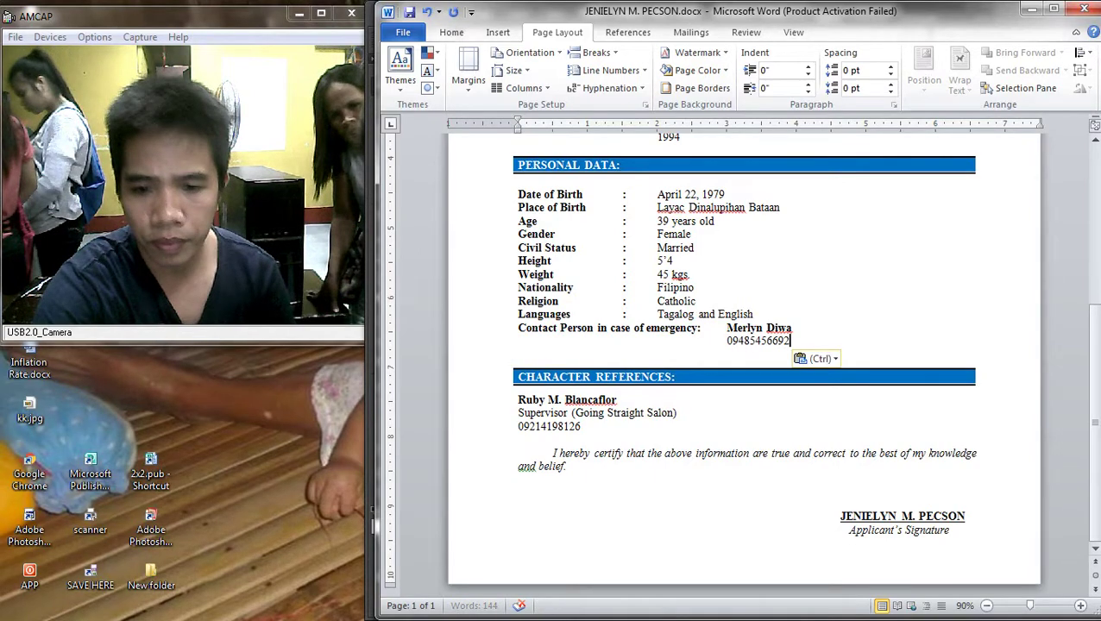
pyautogui.scroll(-3, 741, 354)
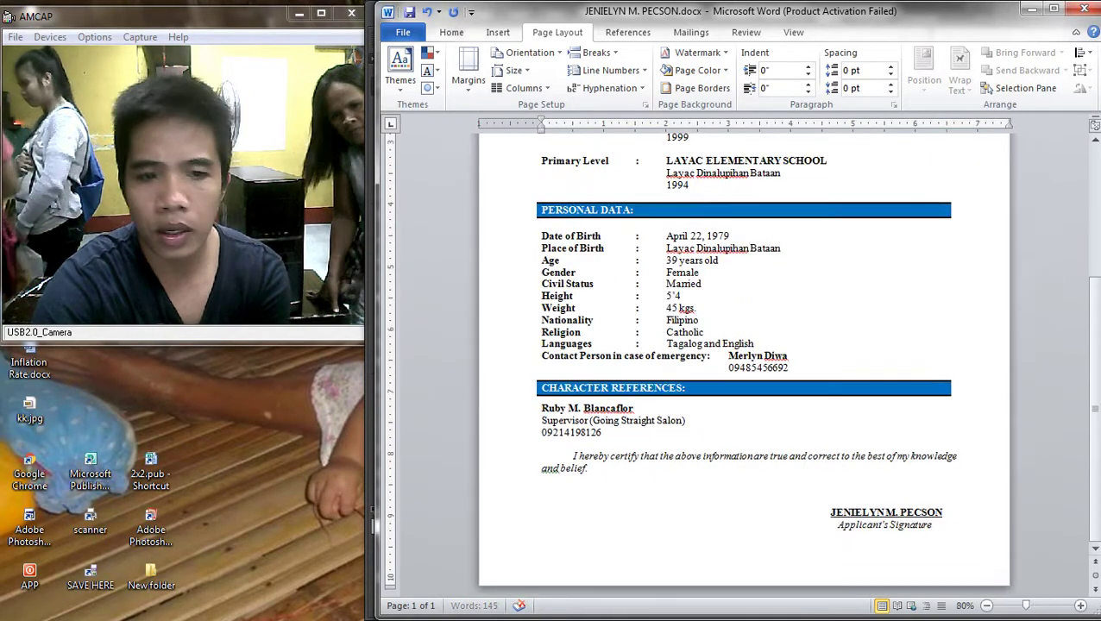
pyautogui.scroll(4, 742, 353)
# - Replace the first character reference's name with the new reference's full name
pyautogui.moveTo(605, 363); pyautogui.dragTo(494, 362)
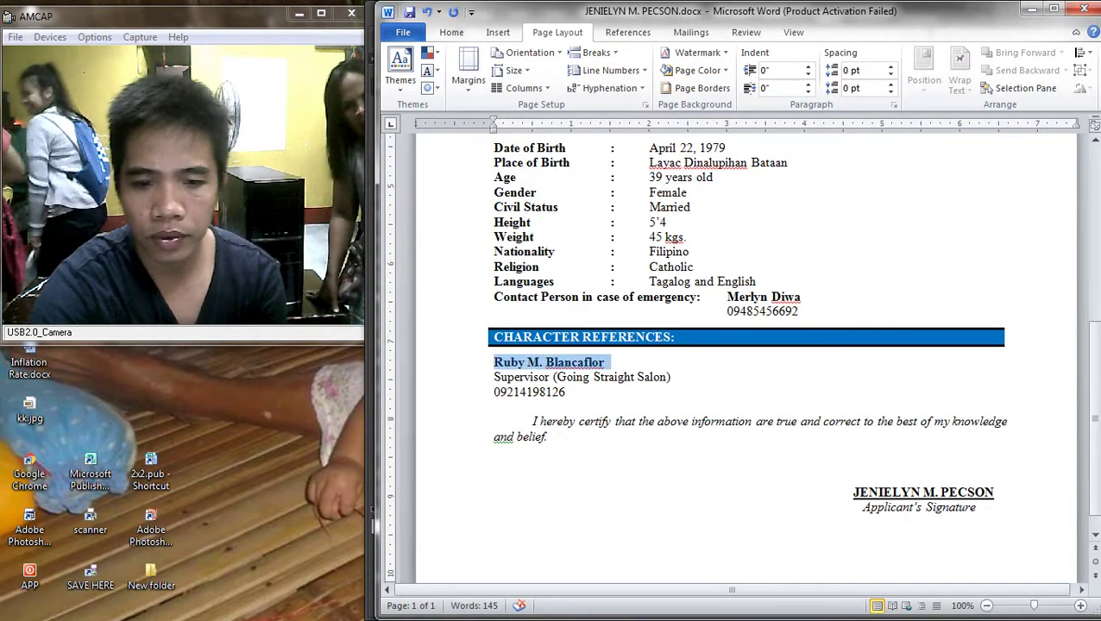
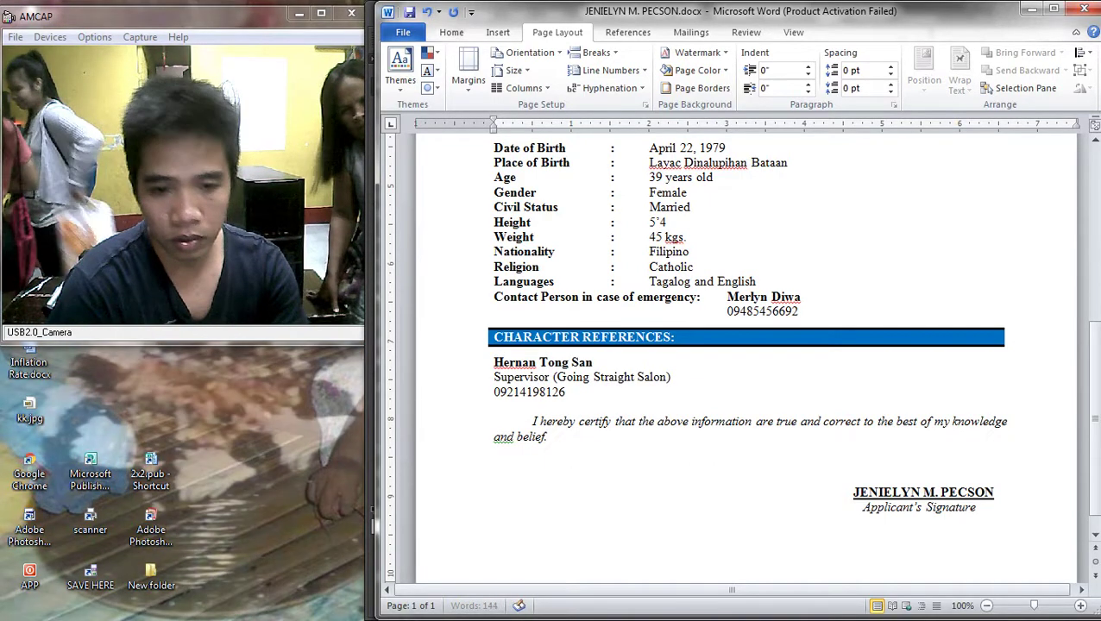
pyautogui.scroll(3, 746, 345)
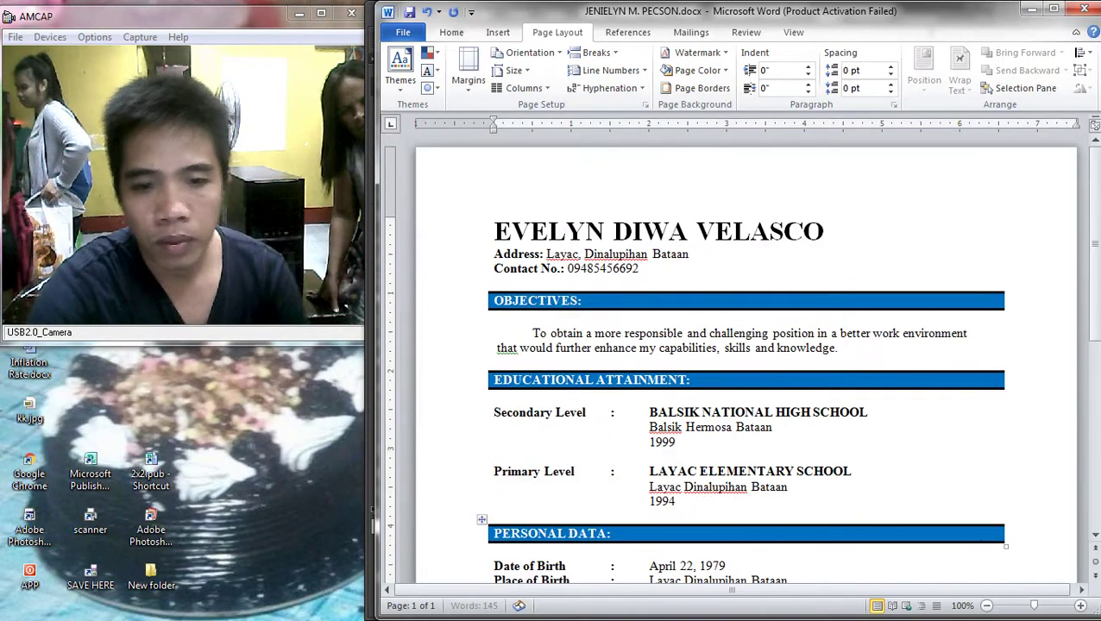
pyautogui.scroll(-8, 746, 345)
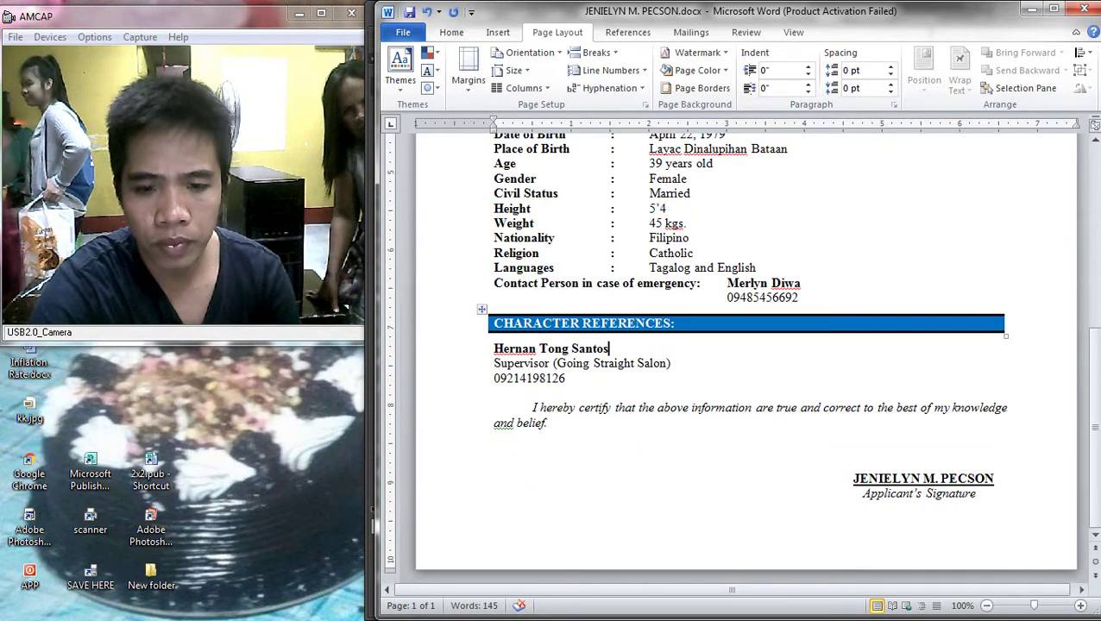
pyautogui.moveTo(493, 363); pyautogui.dragTo(670, 363)
pyautogui.scroll(10, 746, 345)
pyautogui.moveTo(584, 254); pyautogui.dragTo(546, 254)
pyautogui.hotkey('ctrl', 'c')
pyautogui.scroll(-8, 746, 345)
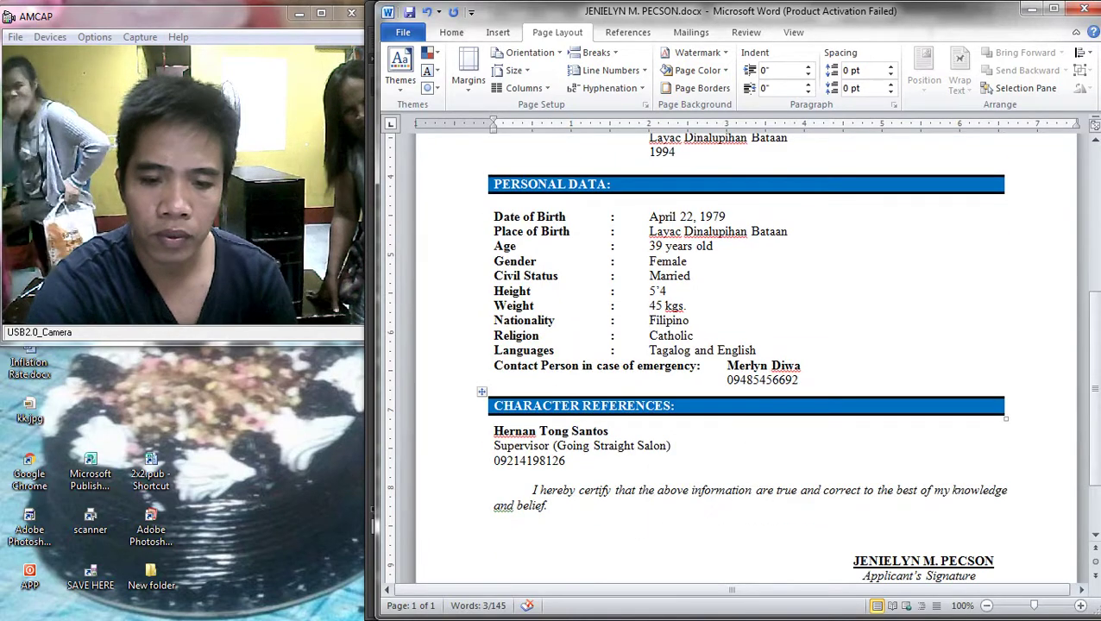
# - Replace the reference's phone and job title lines with the two-line address, fixing capitalisation and commas
pyautogui.moveTo(566, 461); pyautogui.dragTo(493, 461)
pyautogui.hotkey('ctrl', 'v')
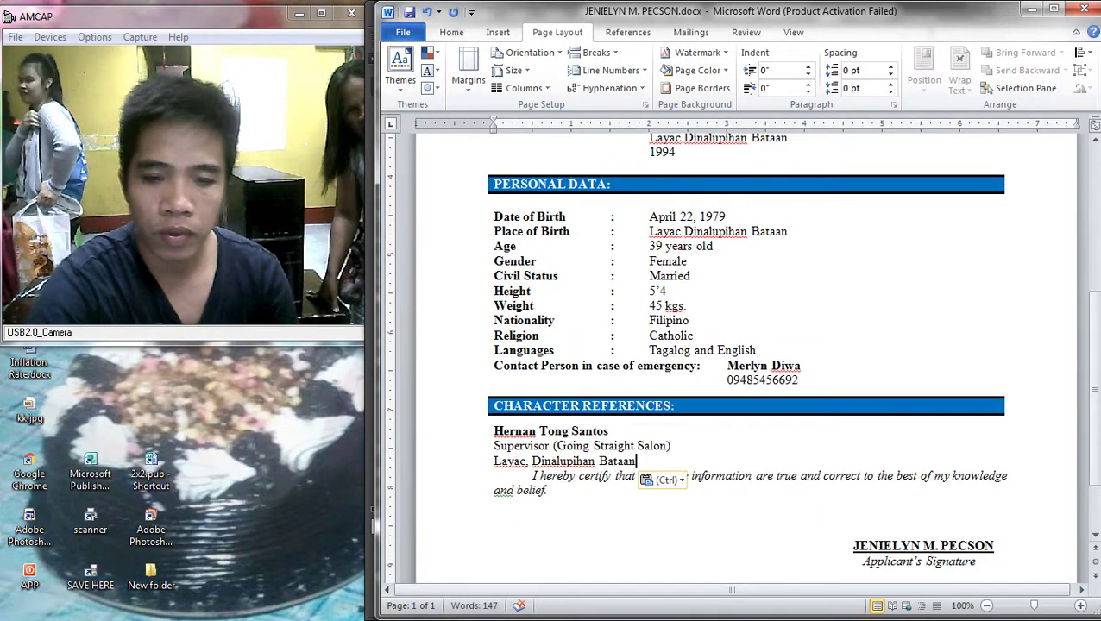
pyautogui.press('Return')
pyautogui.moveTo(671, 445); pyautogui.dragTo(494, 445)
pyautogui.write('Layac DInalupihan Bataan')
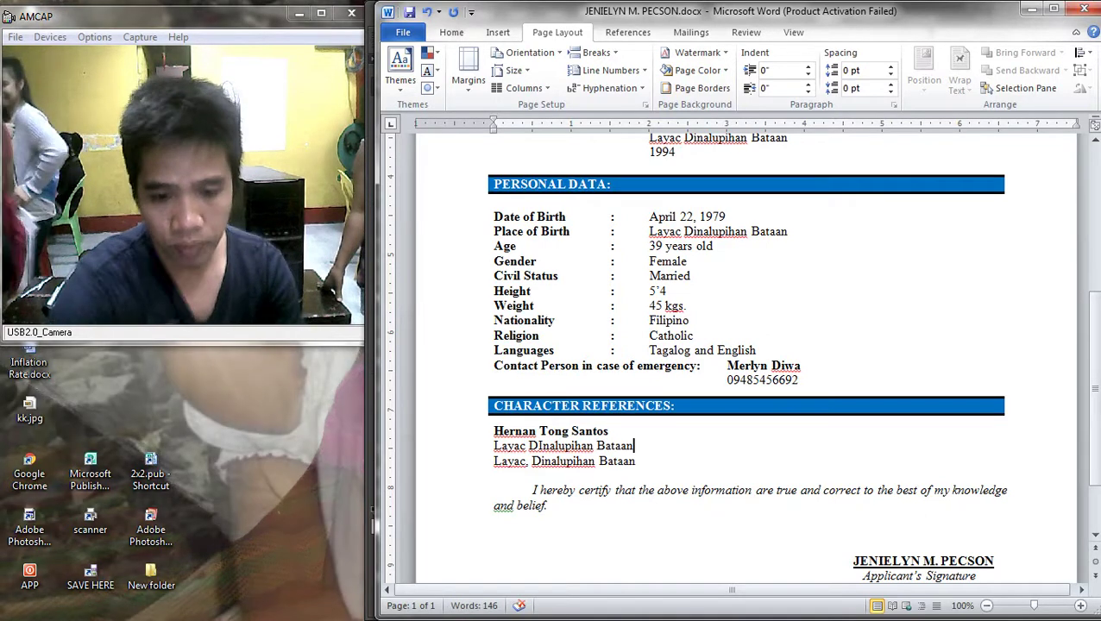
pyautogui.press('BackSpace')
pyautogui.write('i')
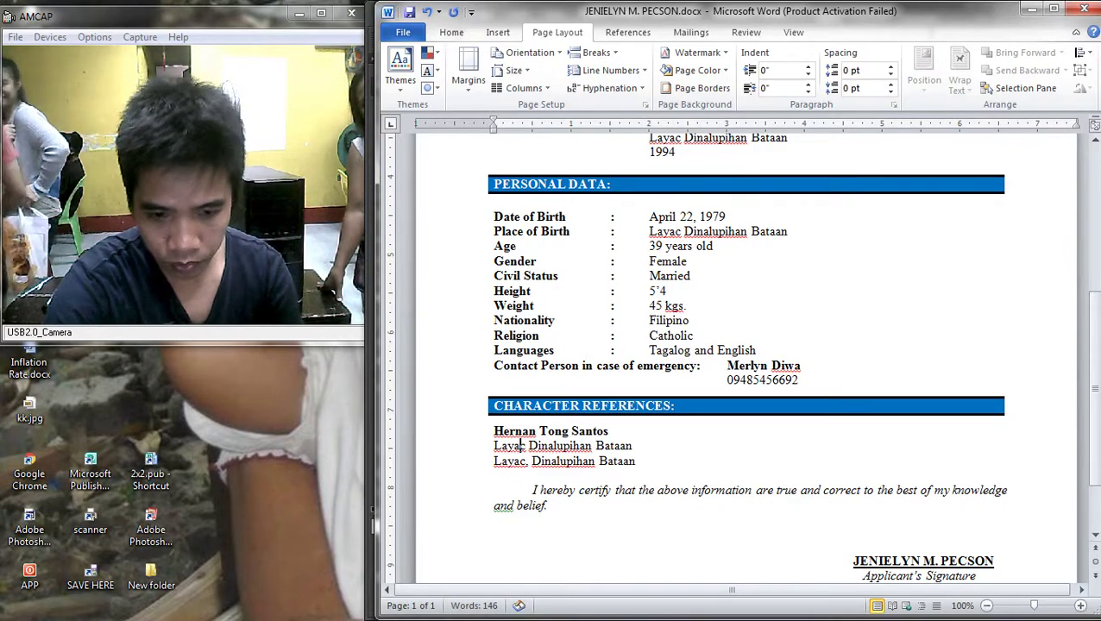
pyautogui.write(',')
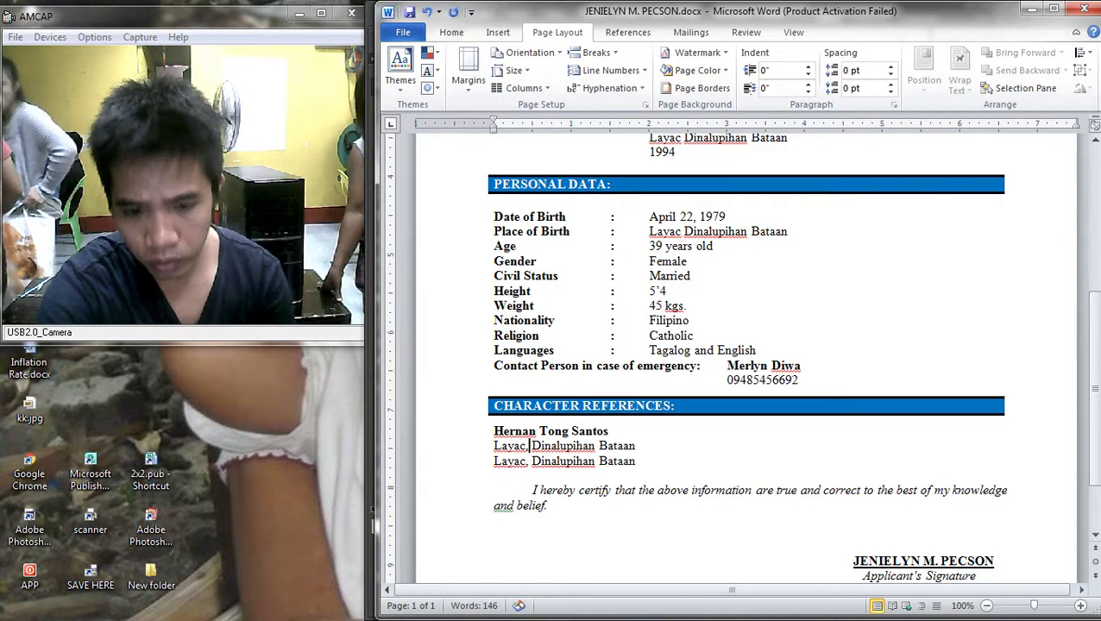
pyautogui.scroll(-2, 745, 345)
# - Paste the title's applicant name over the signature-line name as plain text (Keep Text Only)
pyautogui.scroll(-5, 496, 452)
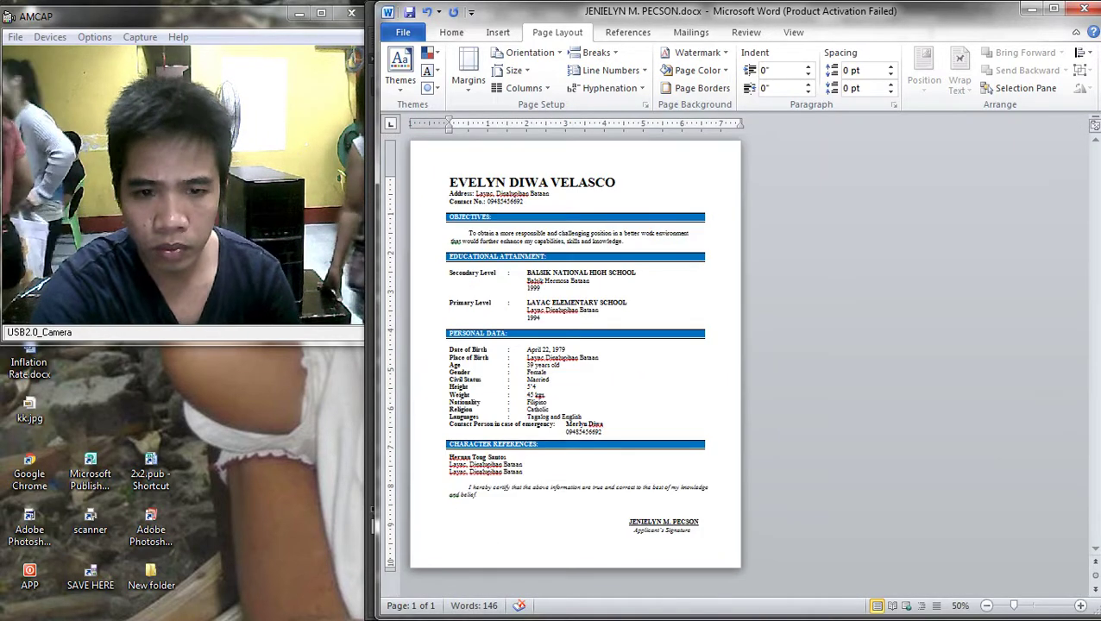
pyautogui.tripleClick(532, 182)
pyautogui.hotkey('ctrl', 'c')
pyautogui.scroll(4, 665, 483)
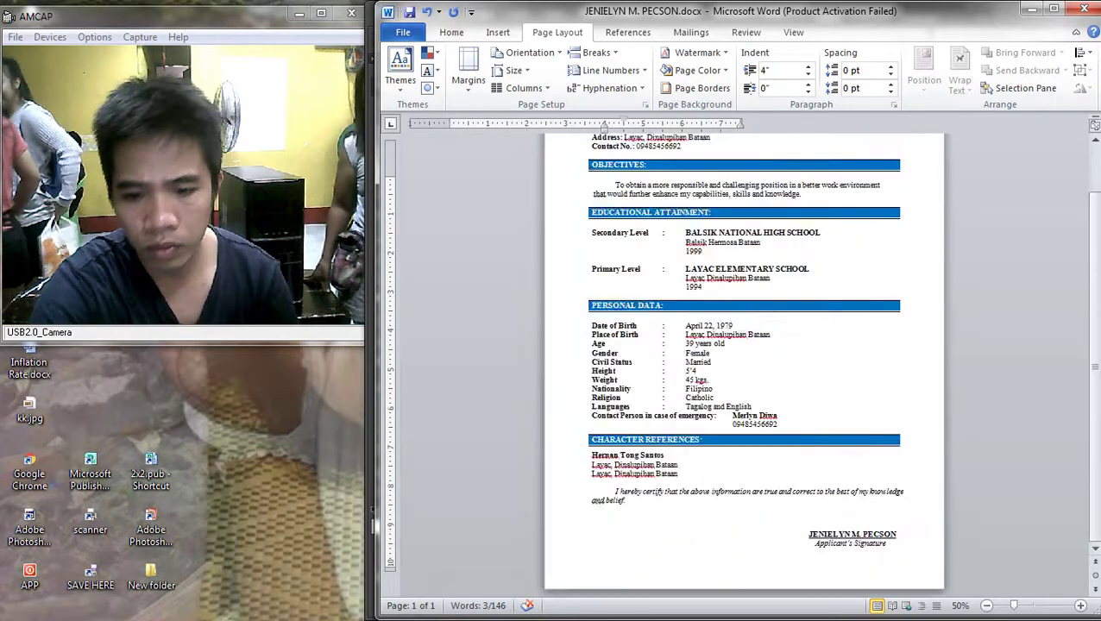
pyautogui.moveTo(965, 502); pyautogui.dragTo(840, 503)
pyautogui.hotkey('ctrl', 'v')
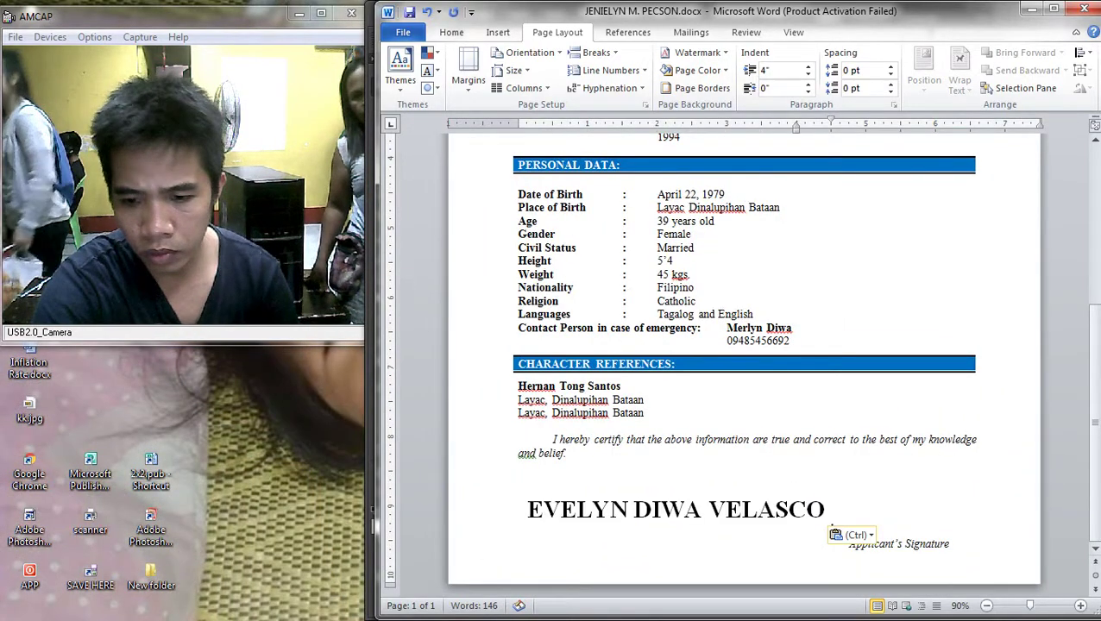
pyautogui.hotkey('ctrl', 'z')
pyautogui.rightClick(902, 503)
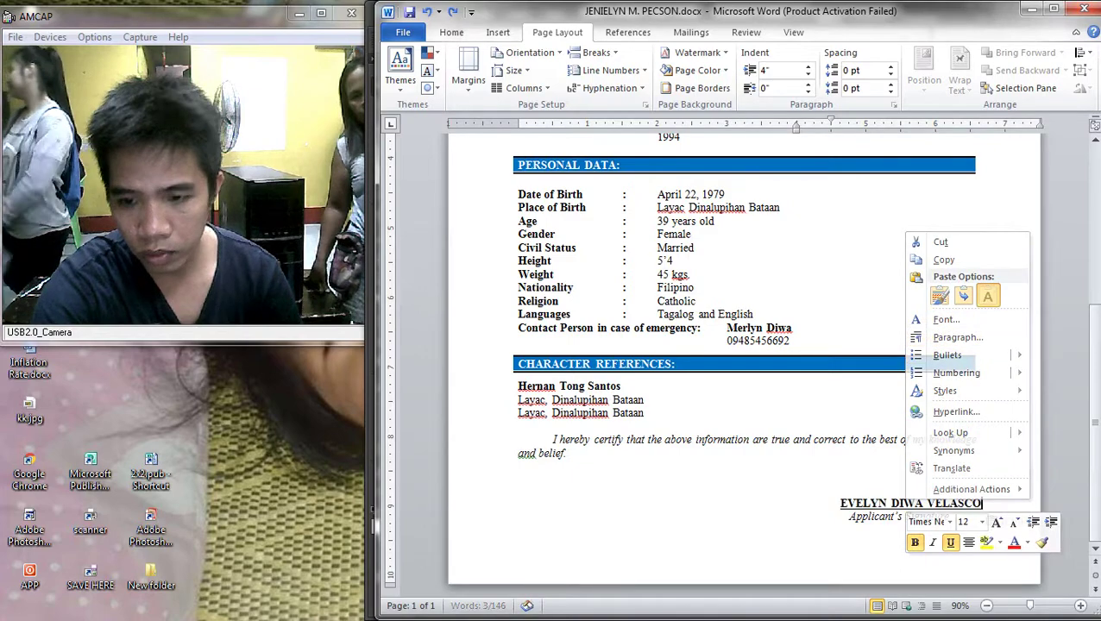
pyautogui.click(963, 295)
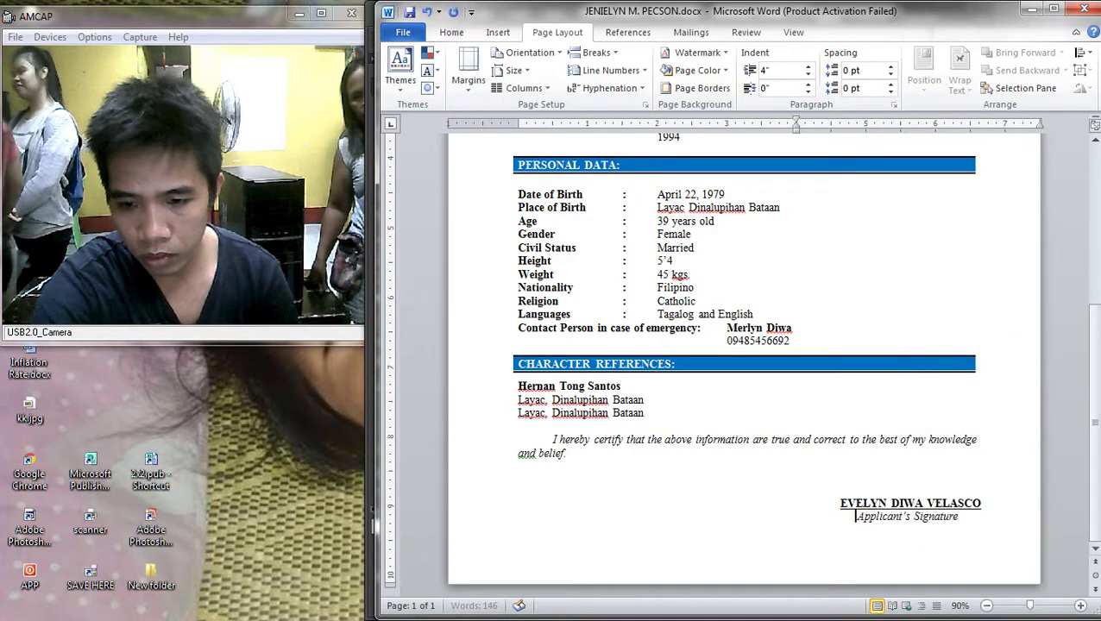
# - Shorten the middle name in the title to an initial and check the print preview
pyautogui.scroll(7, 743, 362)
pyautogui.moveTo(697, 222); pyautogui.dragTo(642, 222)
pyautogui.press('BackSpace')
pyautogui.write('. VELASCO')
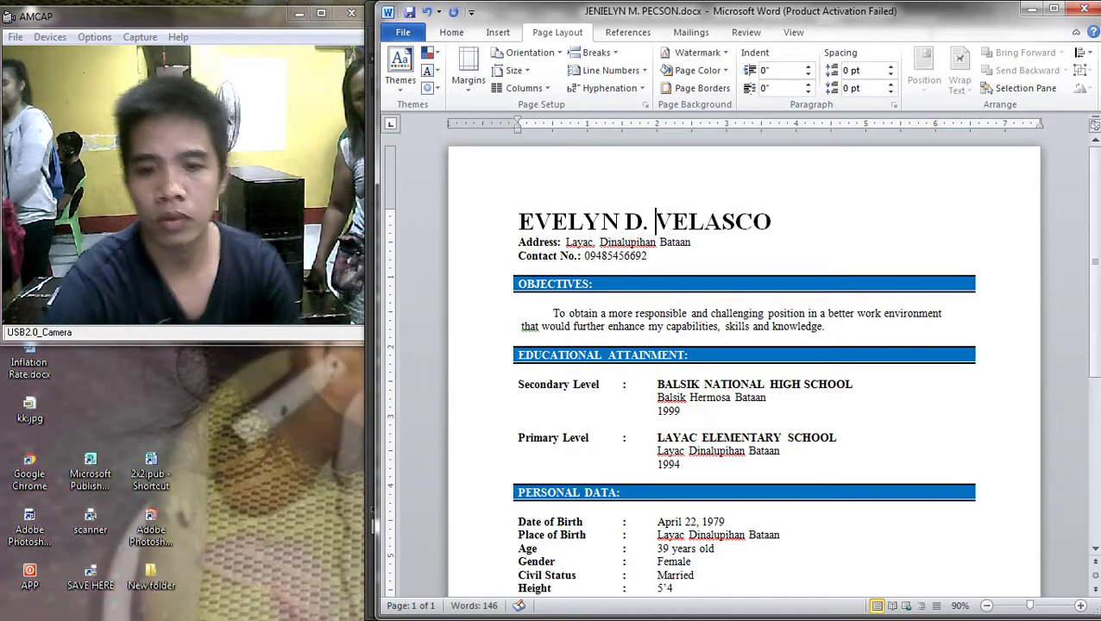
pyautogui.scroll(-5, 570, 172)
pyautogui.hotkey('ctrl', 'p')
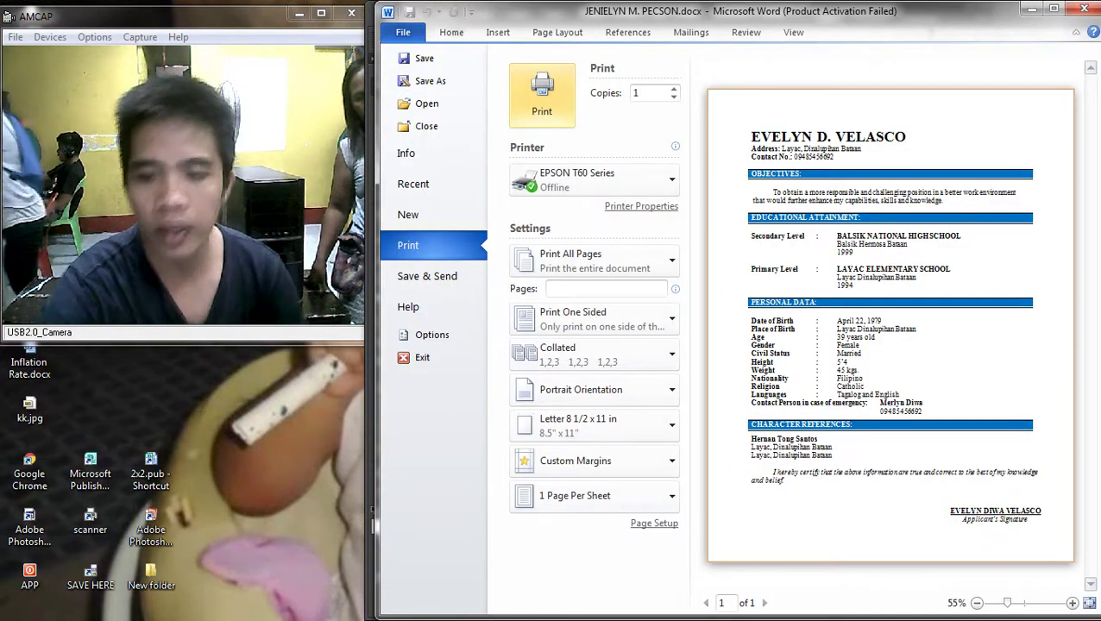
pyautogui.moveTo(1097, 311)
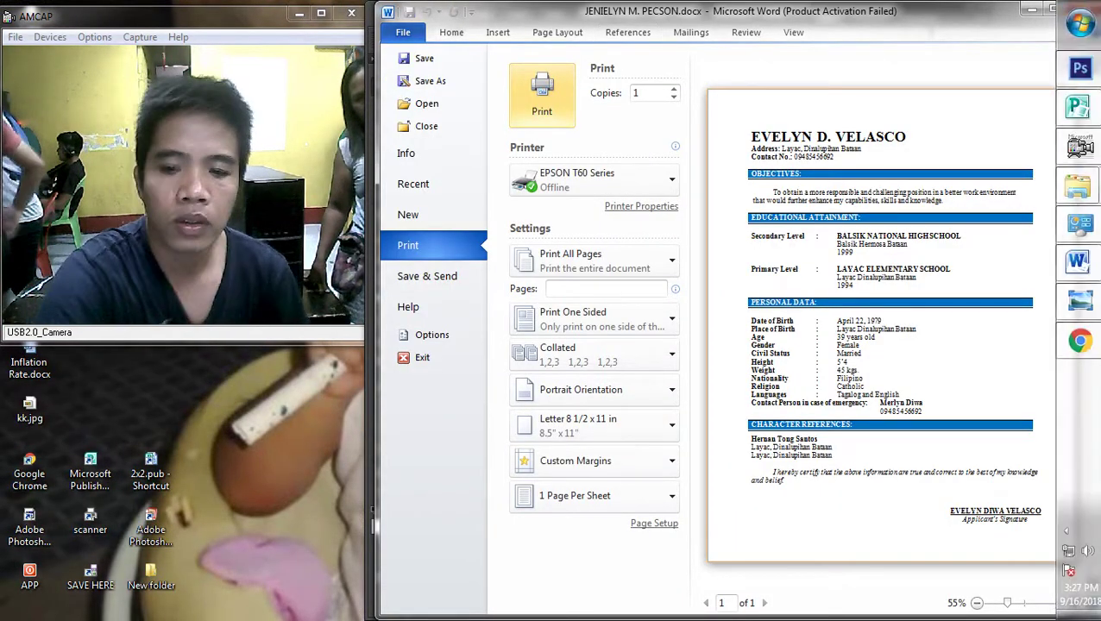
# - Change the signature's middle name to 'D.', remove its underlining, and reopen print preview
pyautogui.press('Escape')
pyautogui.scroll(-10, 743, 345)
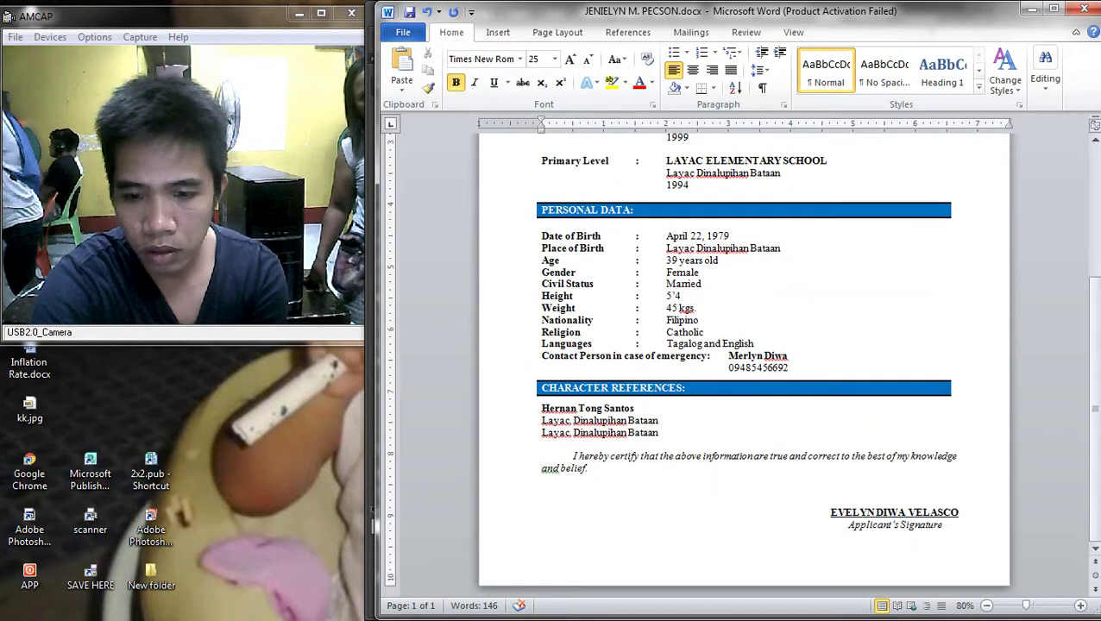
pyautogui.press('Delete')
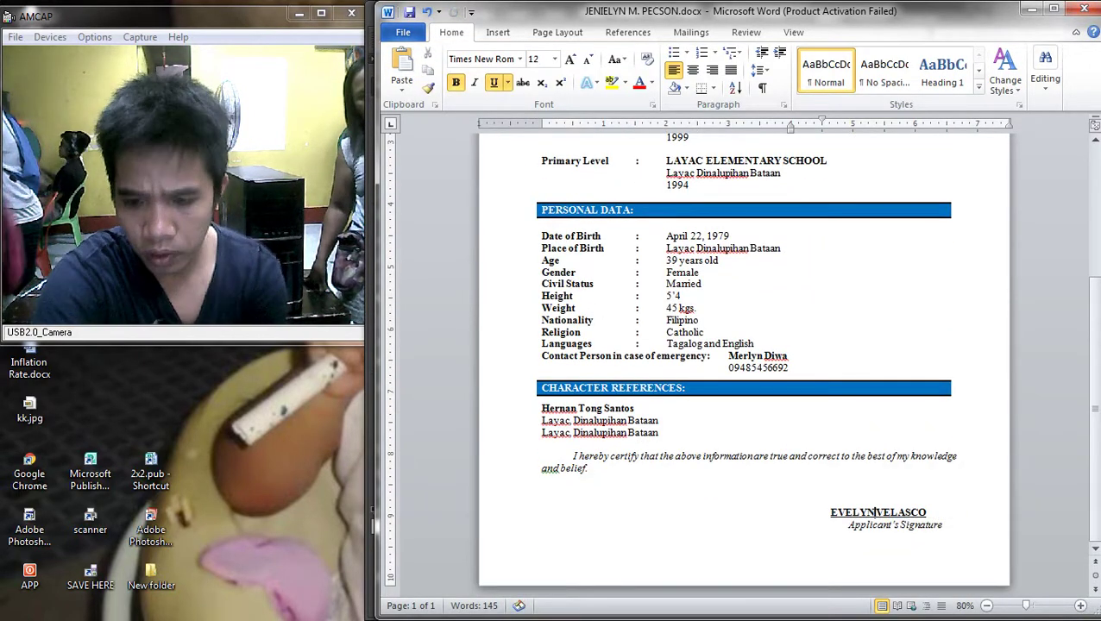
pyautogui.write('d ')
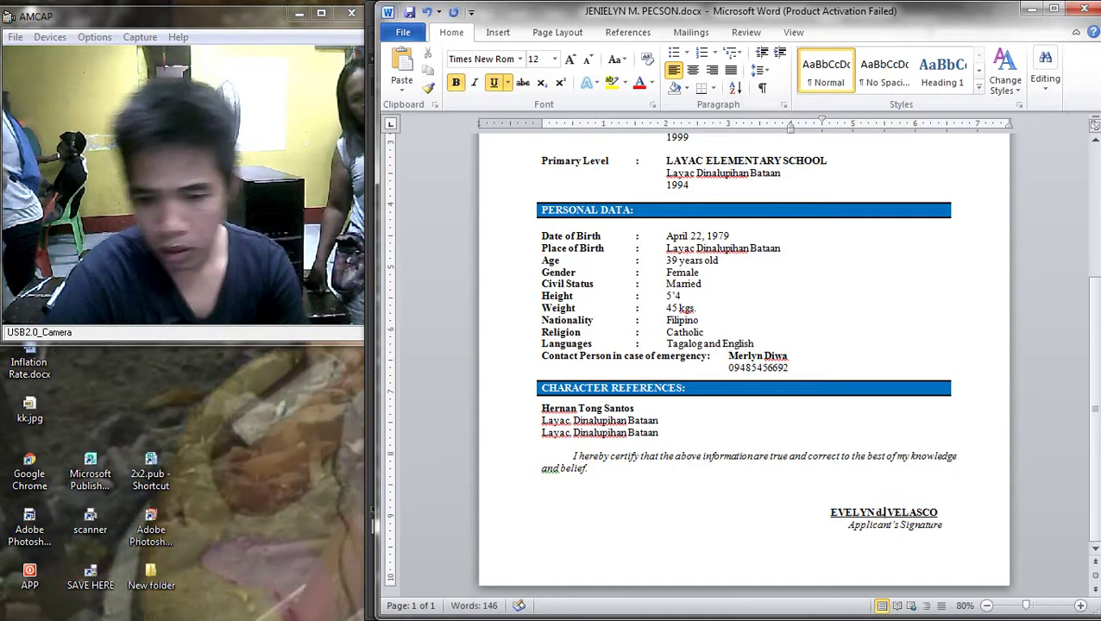
pyautogui.write('D.')
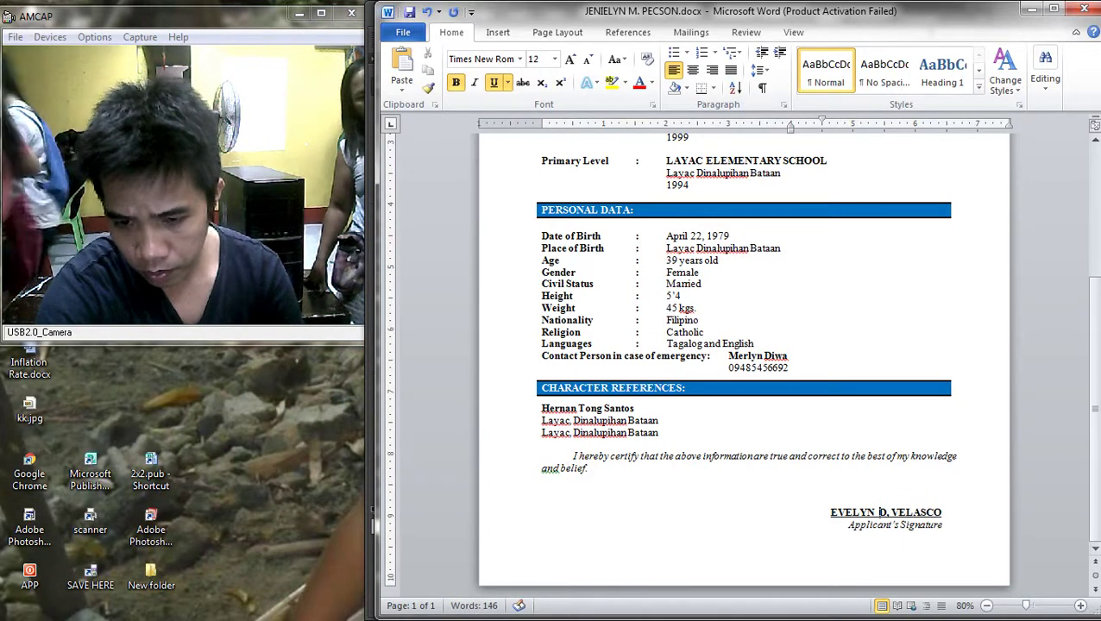
pyautogui.hotkey('ctrl', 'u')
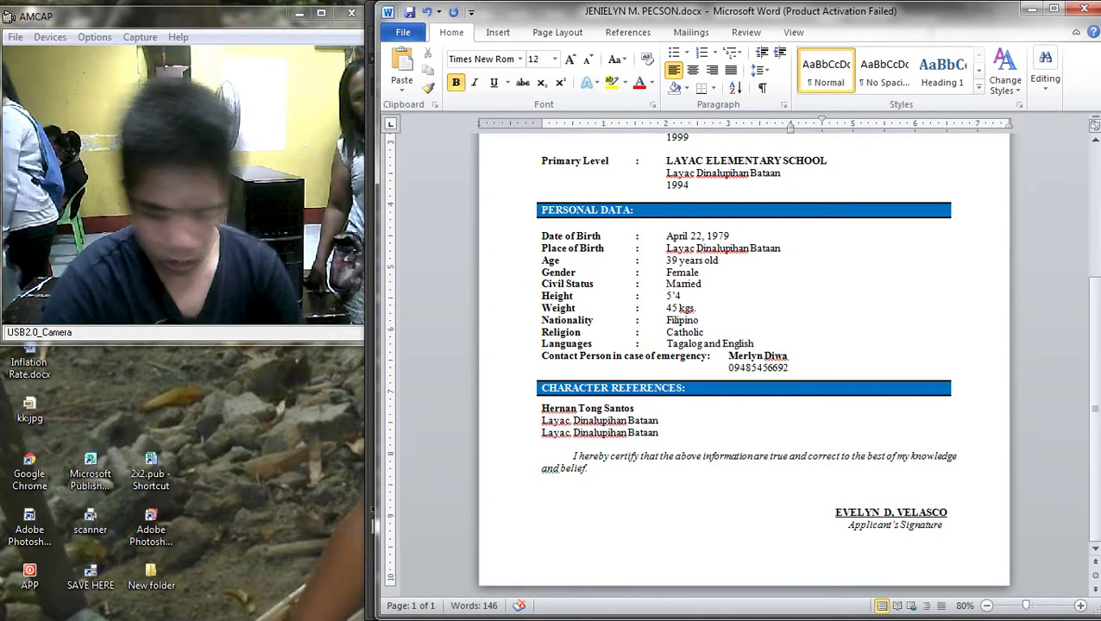
pyautogui.hotkey('ctrl', 'p')
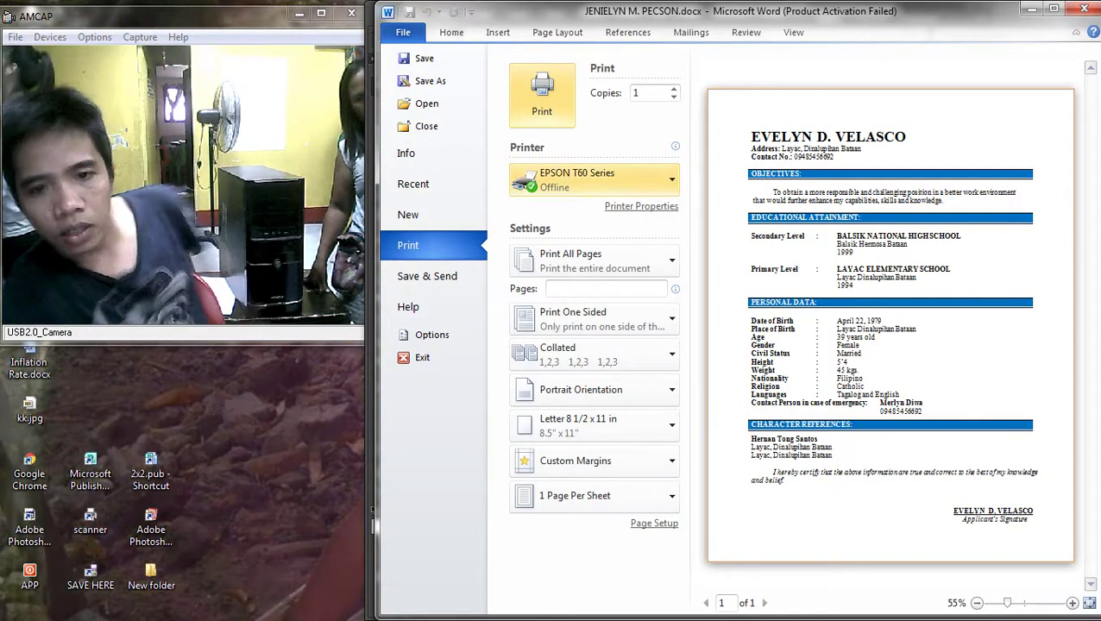
# - Print 5 copies of the résumé on the EPSON L120 Series printer after checking its properties
pyautogui.click(595, 179)
pyautogui.click(595, 496)
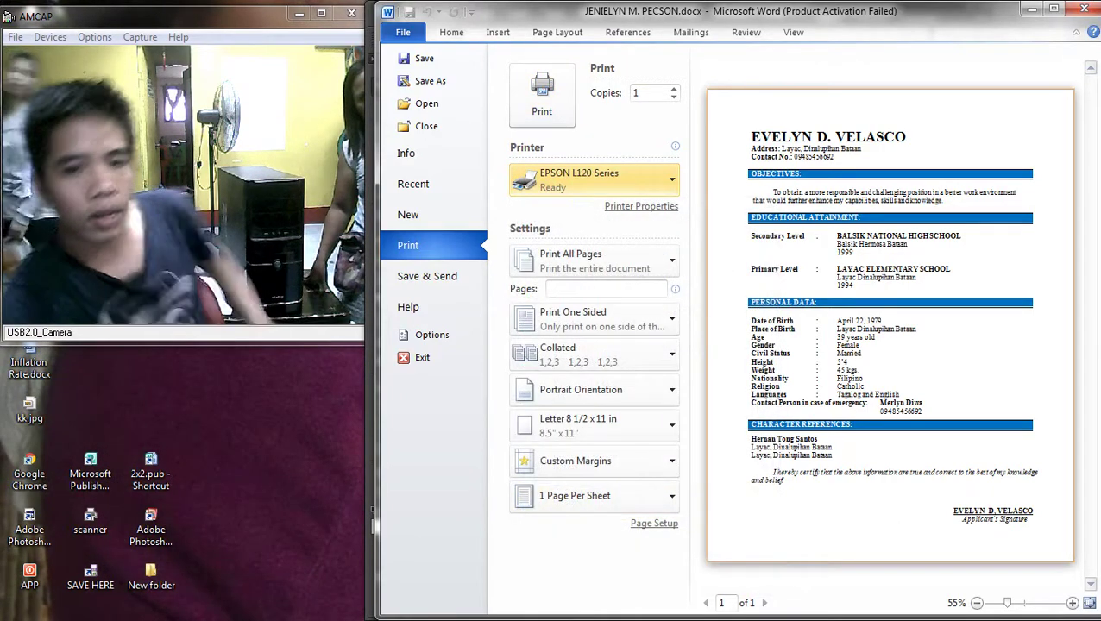
pyautogui.click(674, 89)
pyautogui.click(674, 90)
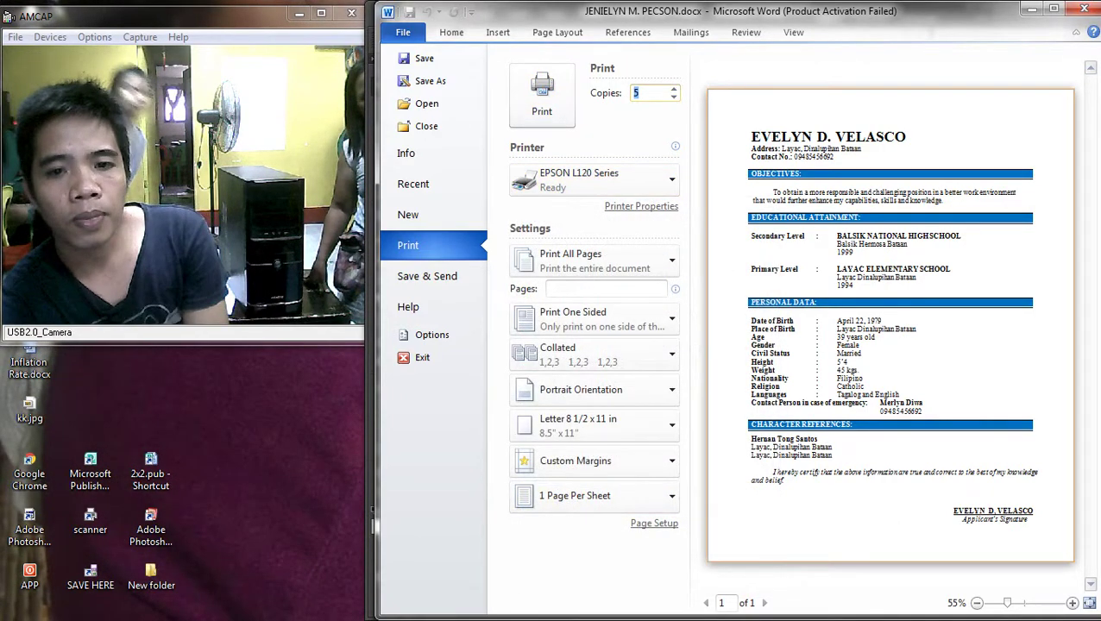
pyautogui.click(641, 207)
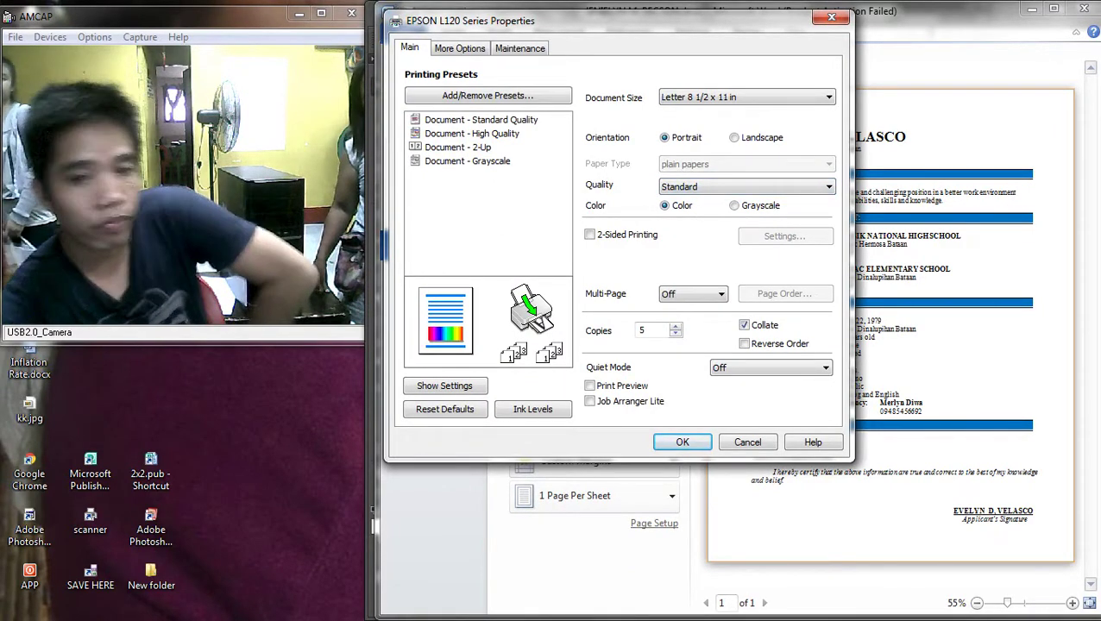
pyautogui.click(682, 442)
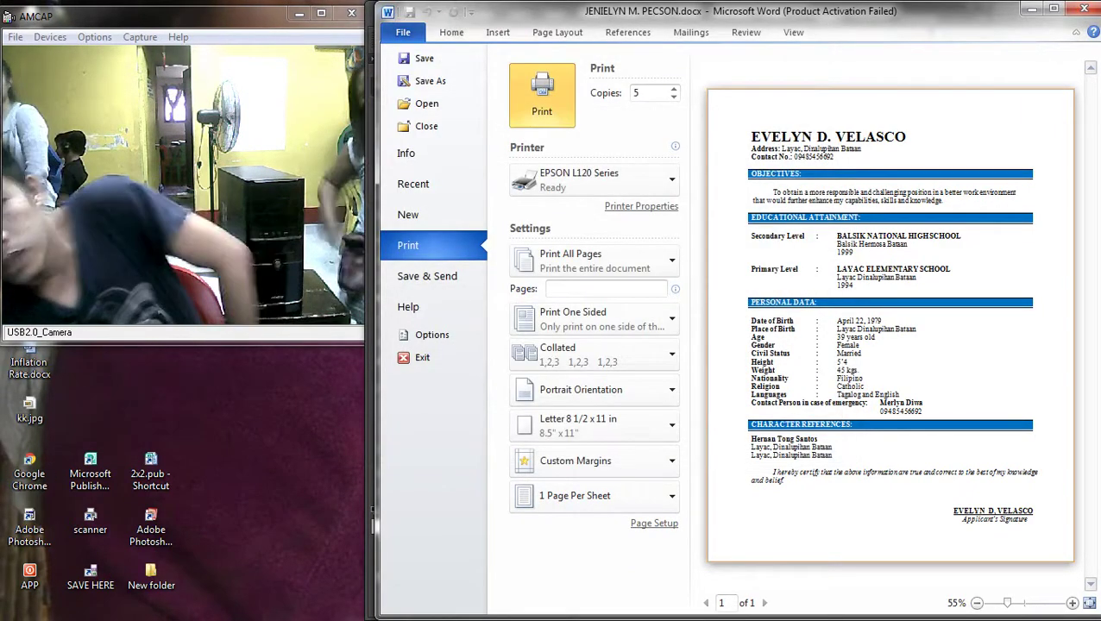
pyautogui.click(541, 86)
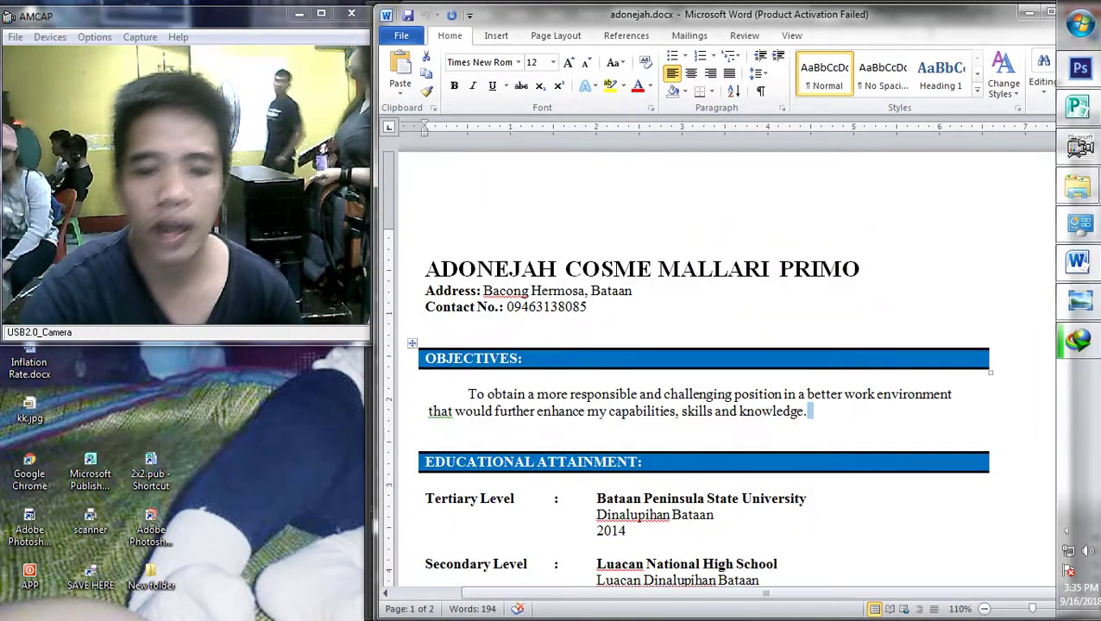
# - Replace the name in the résumé title with the new applicant's name
pyautogui.moveTo(809, 411); pyautogui.dragTo(425, 263)
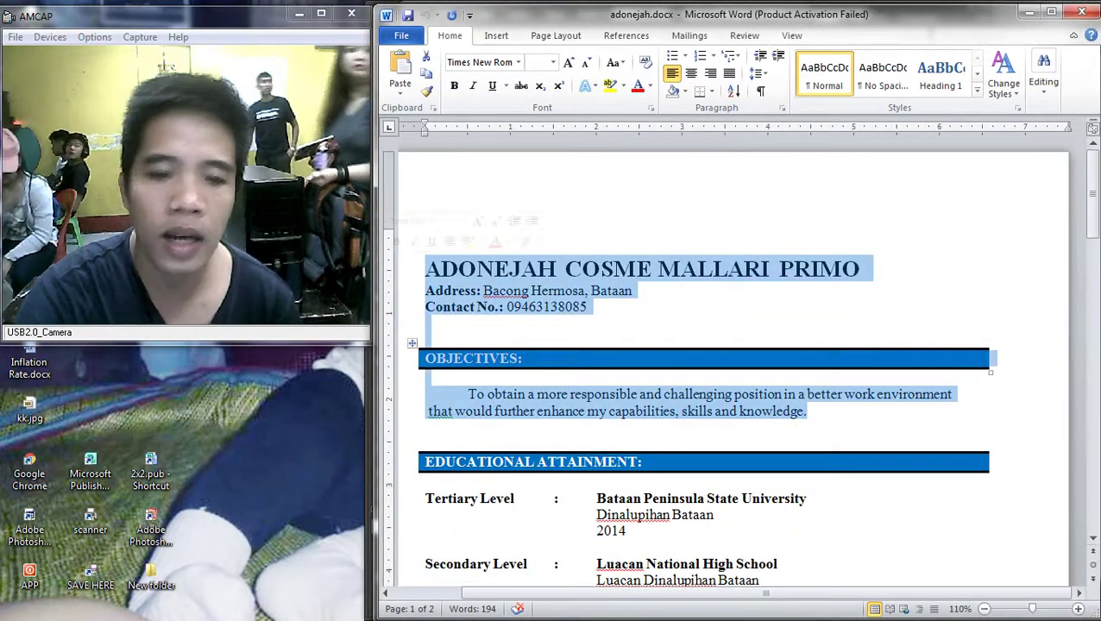
pyautogui.click(812, 268)
pyautogui.tripleClick(812, 269)
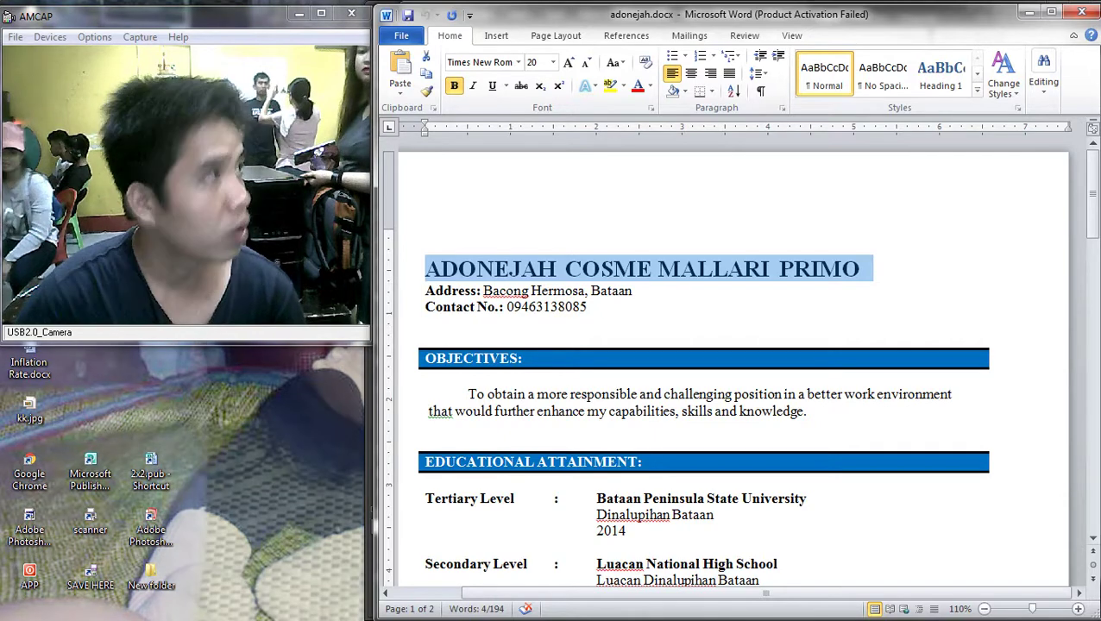
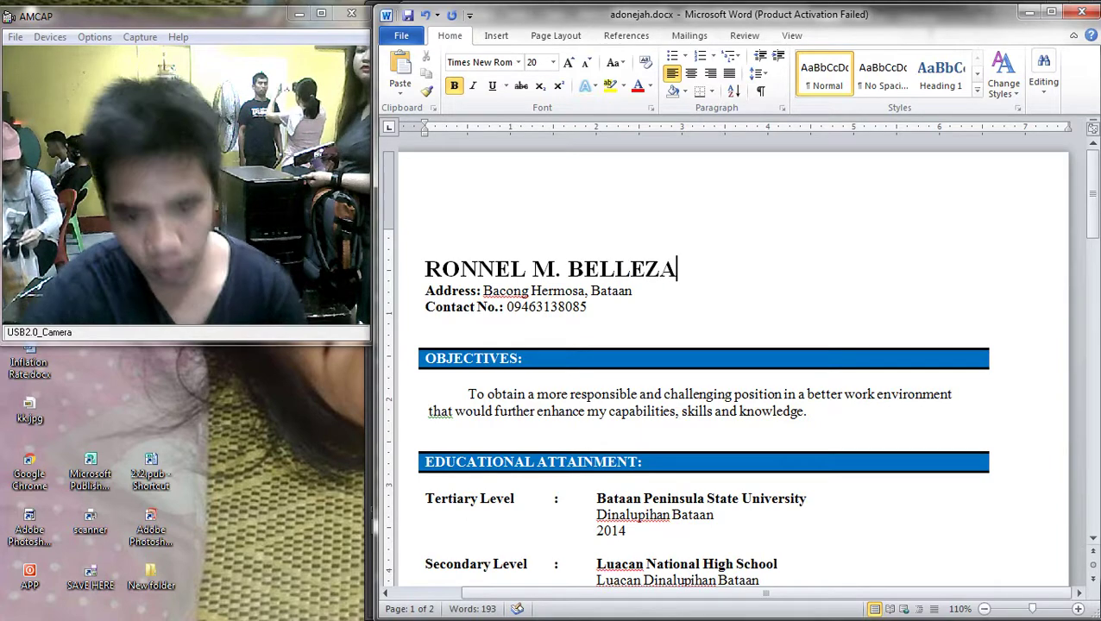
# - Delete the old address line and begin typing the new house number
pyautogui.scroll(4, 733, 371)
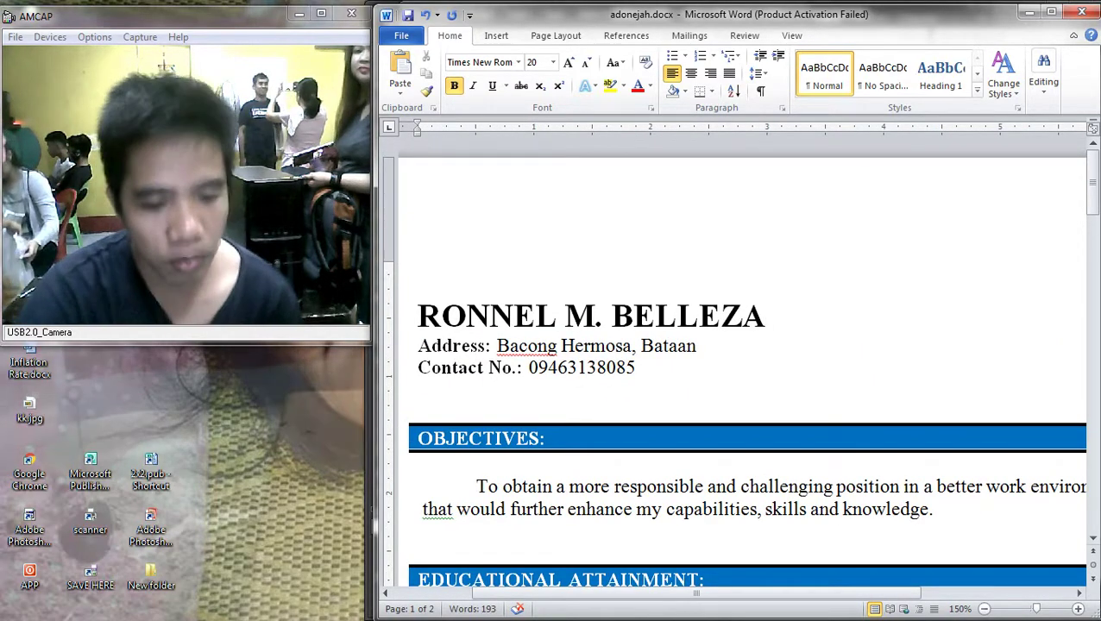
pyautogui.moveTo(696, 345); pyautogui.dragTo(509, 345)
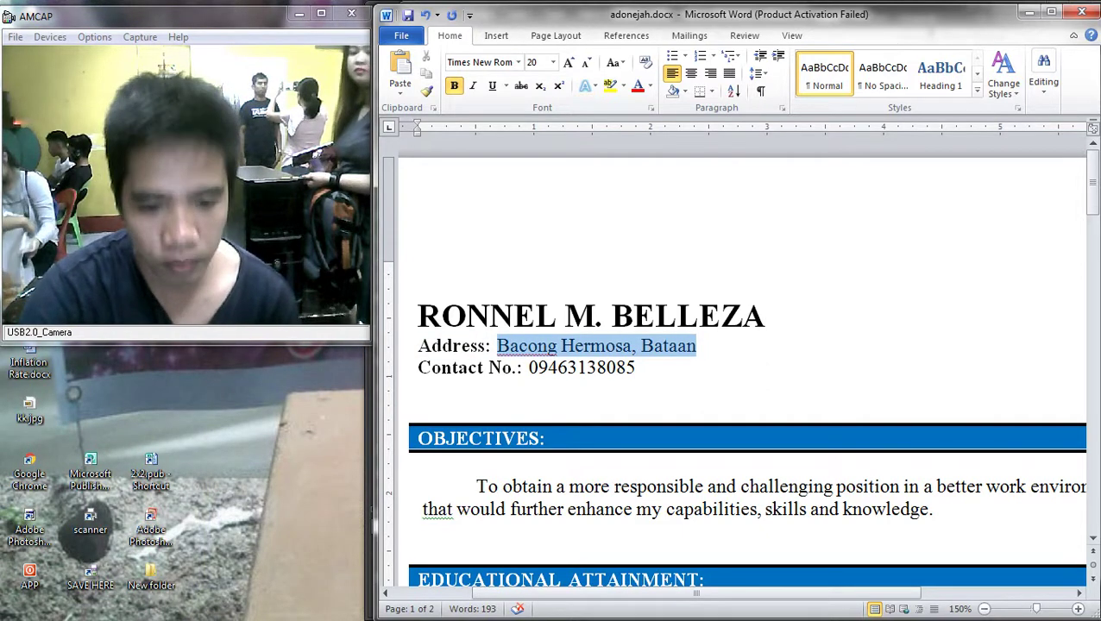
pyautogui.press('BackSpace')
pyautogui.write('#')
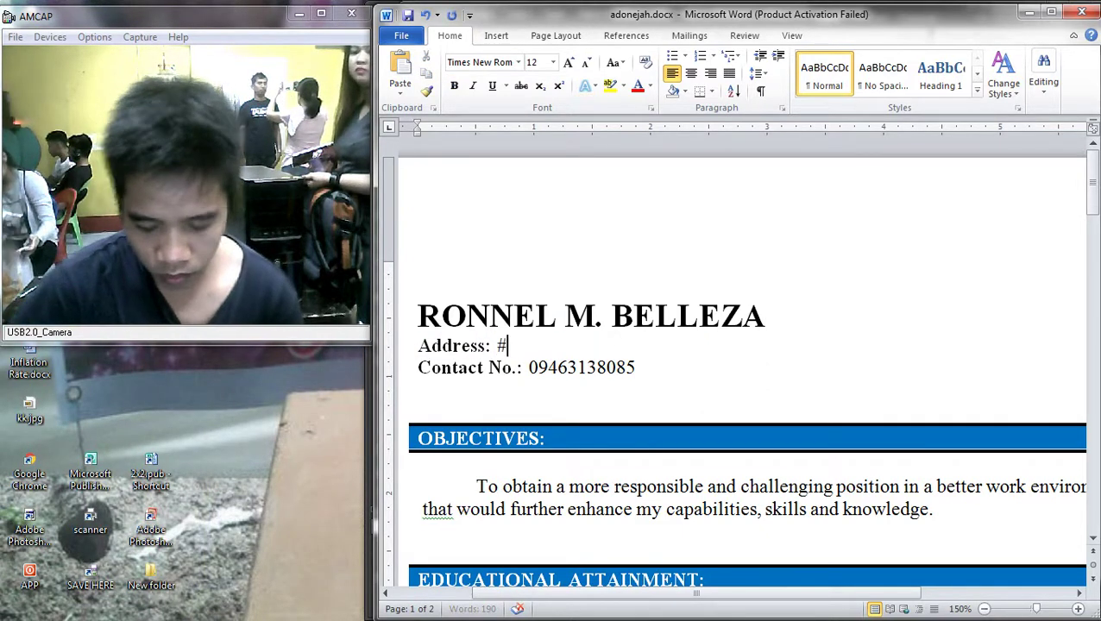
pyautogui.write('194')
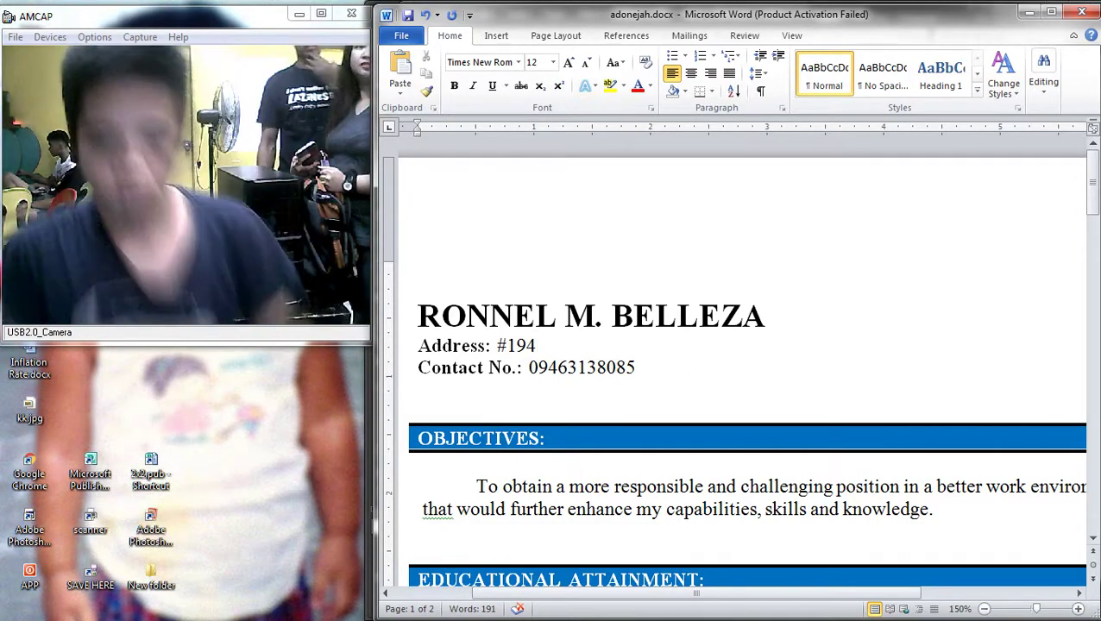
# - Close the résumé document and the file browser window
pyautogui.hotkey('alt', 'F4')
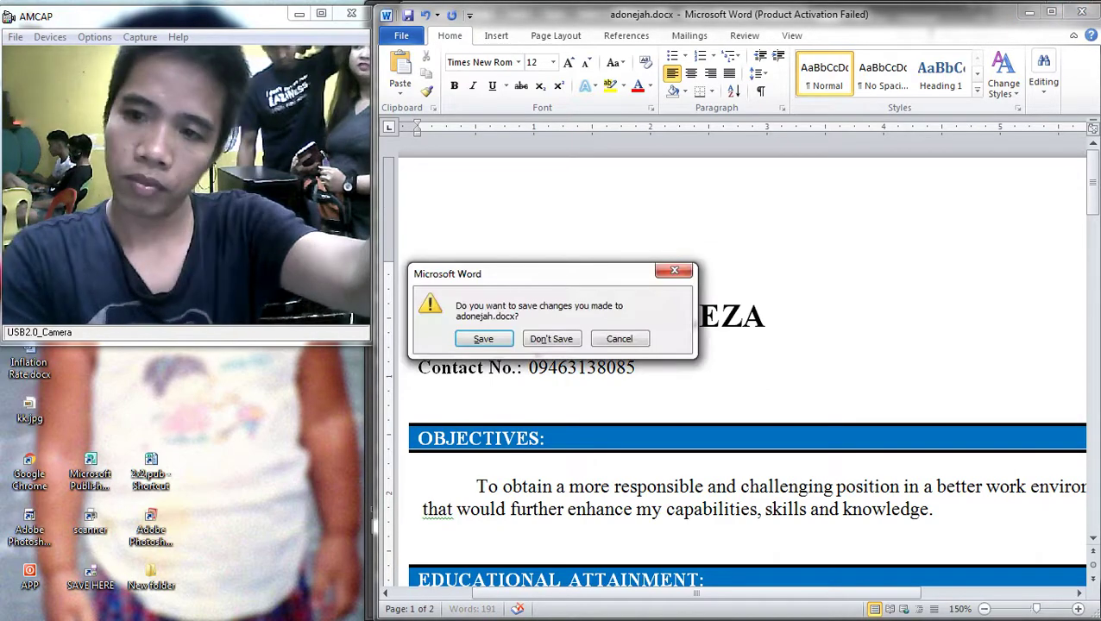
pyautogui.press('Return')
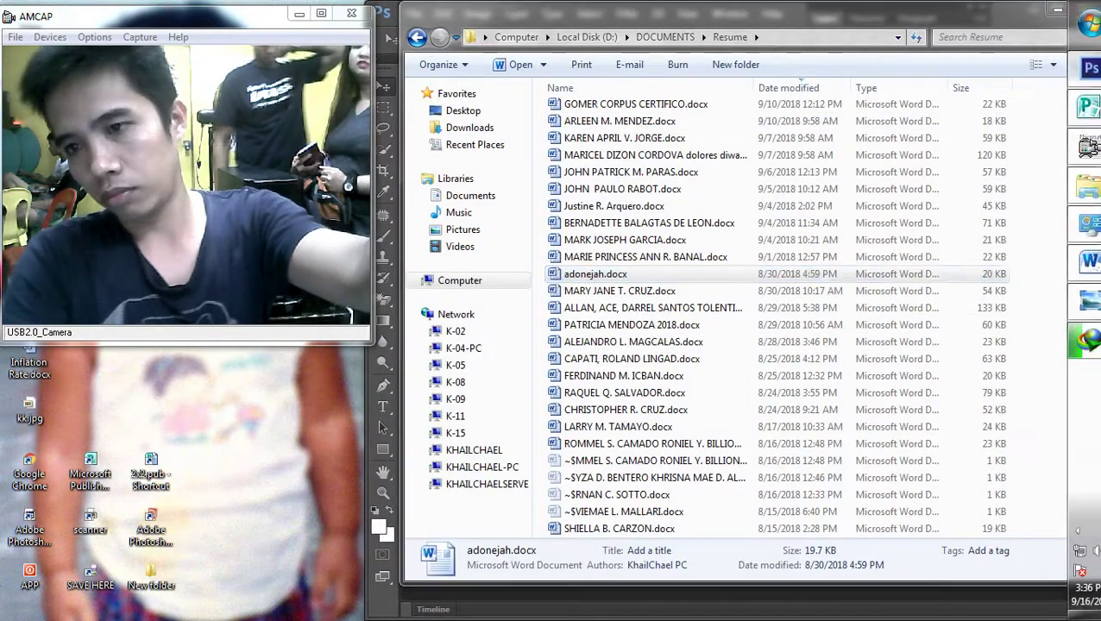
pyautogui.press('super+Left')
pyautogui.click(776, 100)
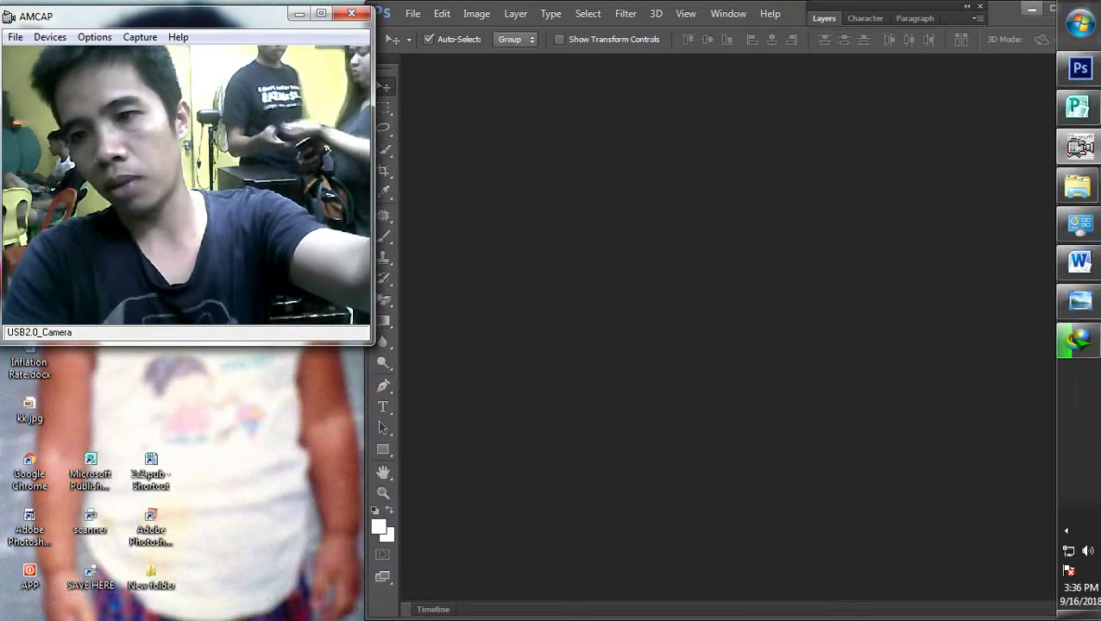
# - Close Inflation Rate.docx without saving, then close the remaining file window
pyautogui.click(1076, 258)
pyautogui.click(1070, 21)
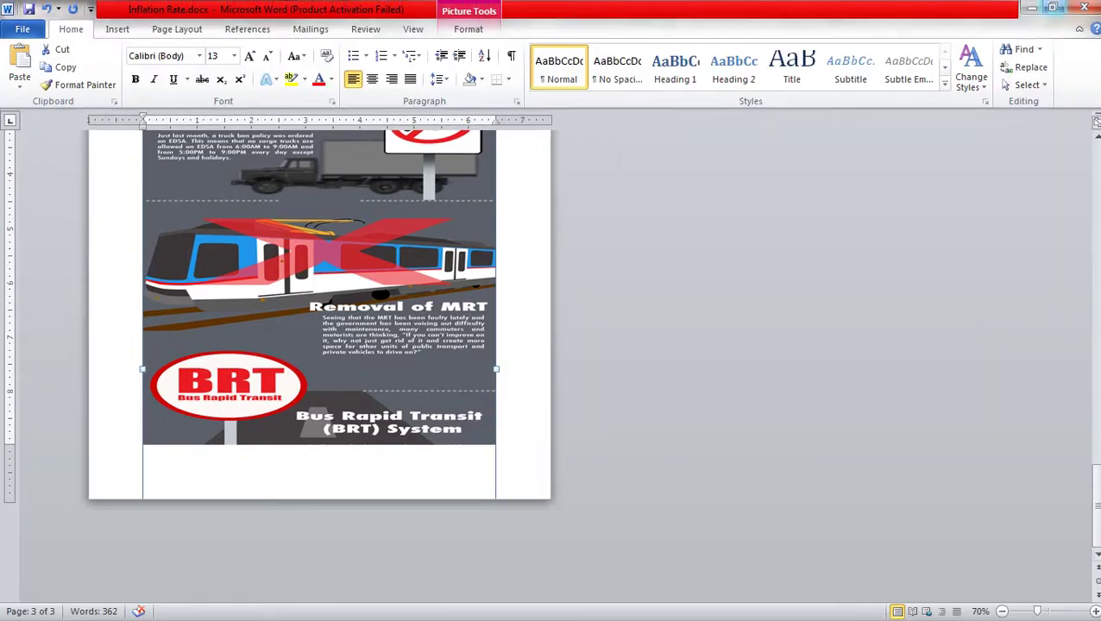
pyautogui.click(1084, 7)
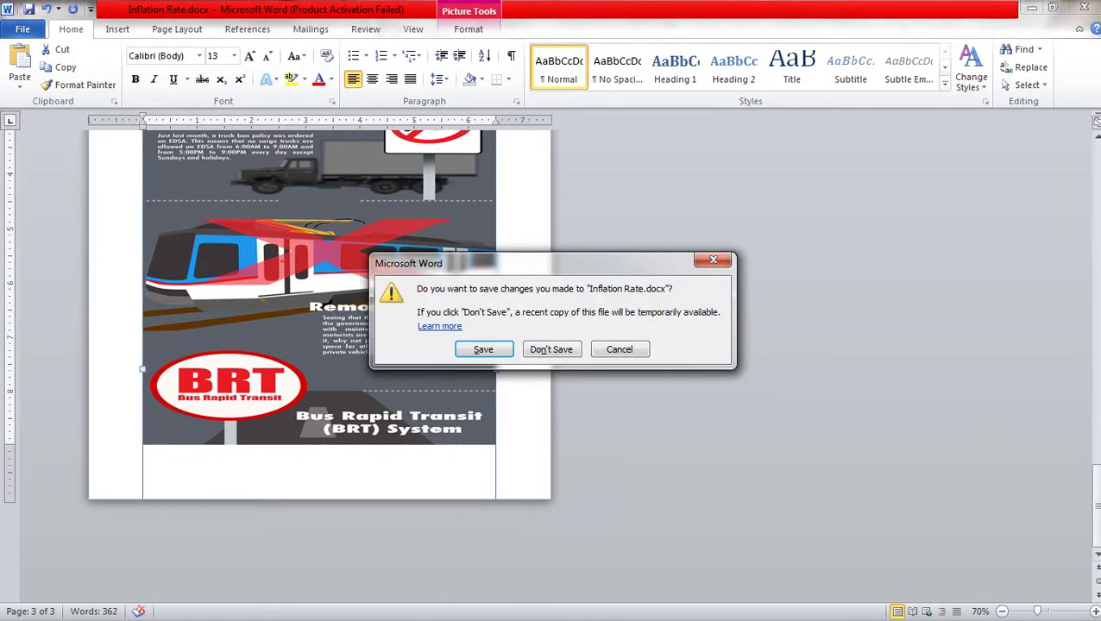
pyautogui.click(551, 346)
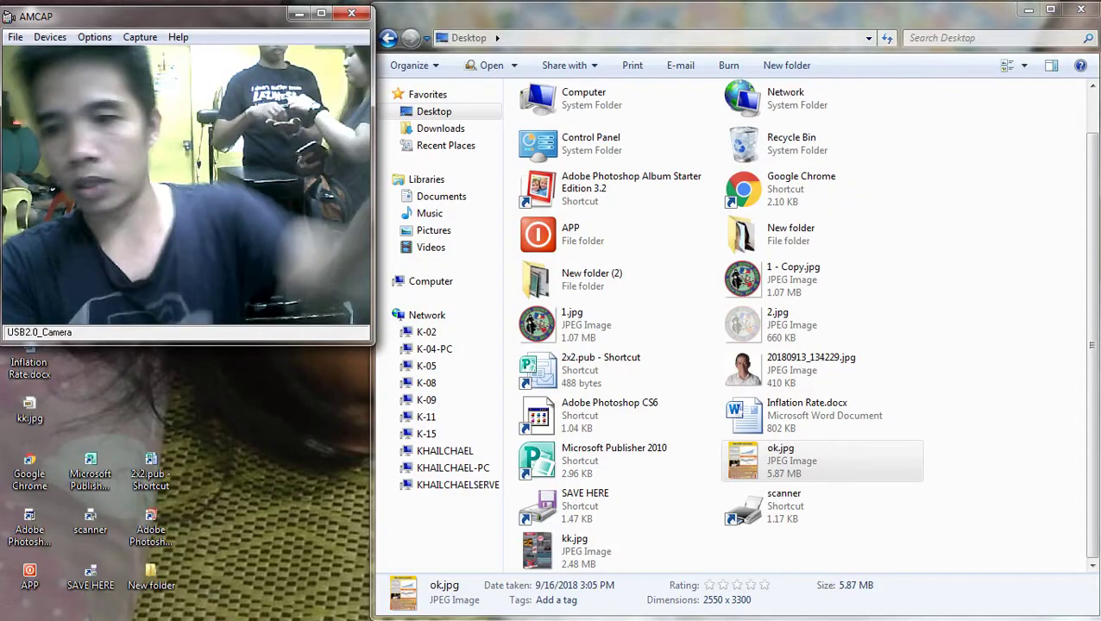
pyautogui.hotkey('alt', 'F4')
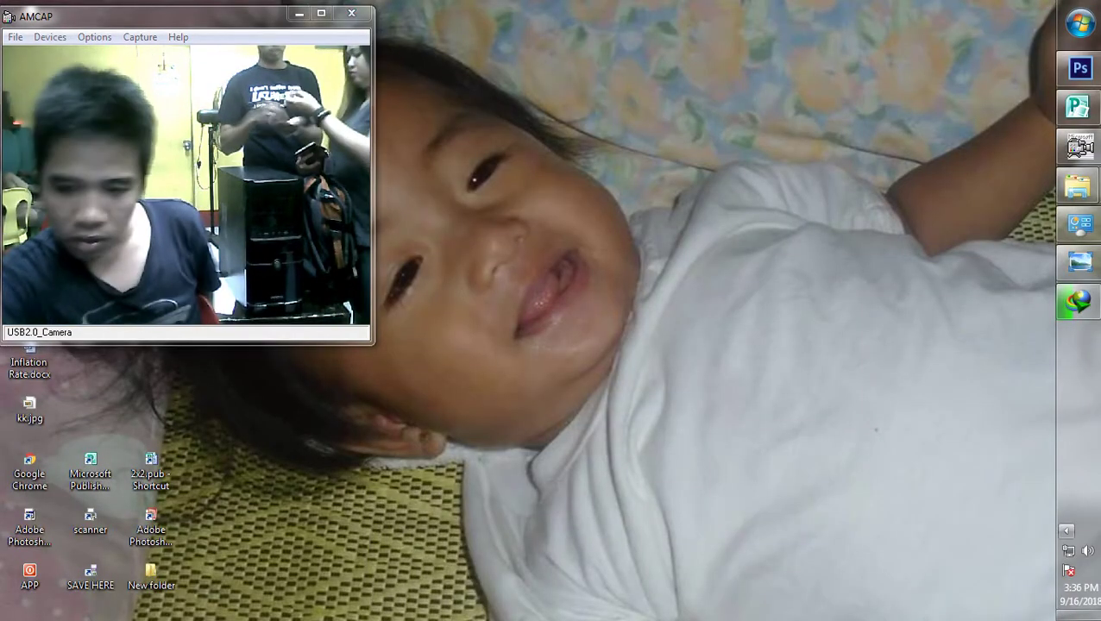
# - Set Bluetooth to wait for an incoming file from the phone
pyautogui.click(1066, 531)
pyautogui.rightClick(994, 540)
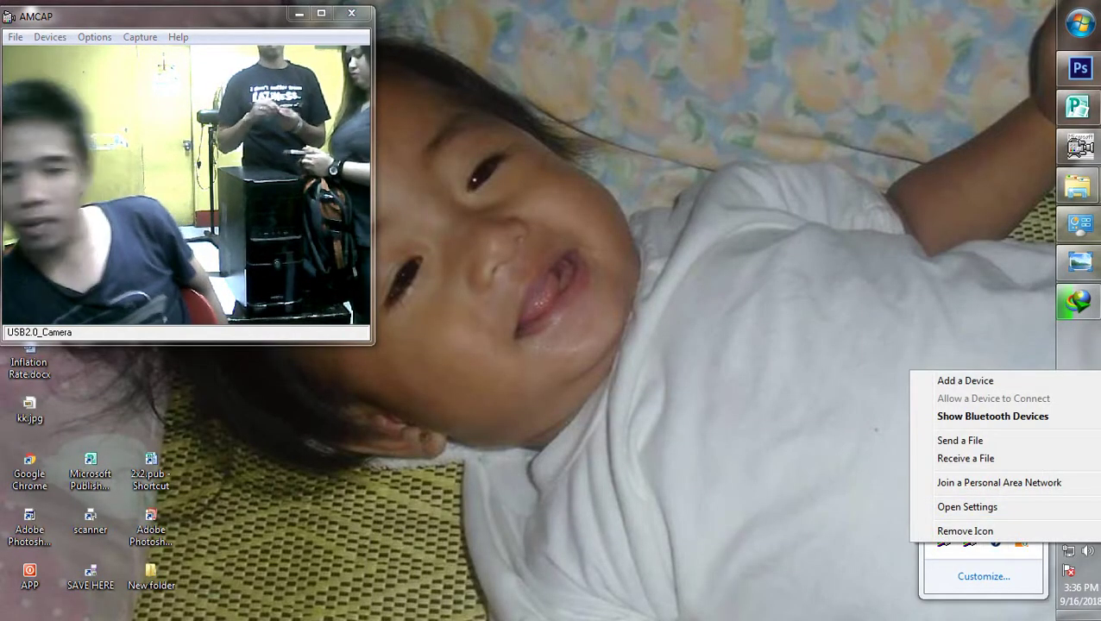
pyautogui.click(965, 457)
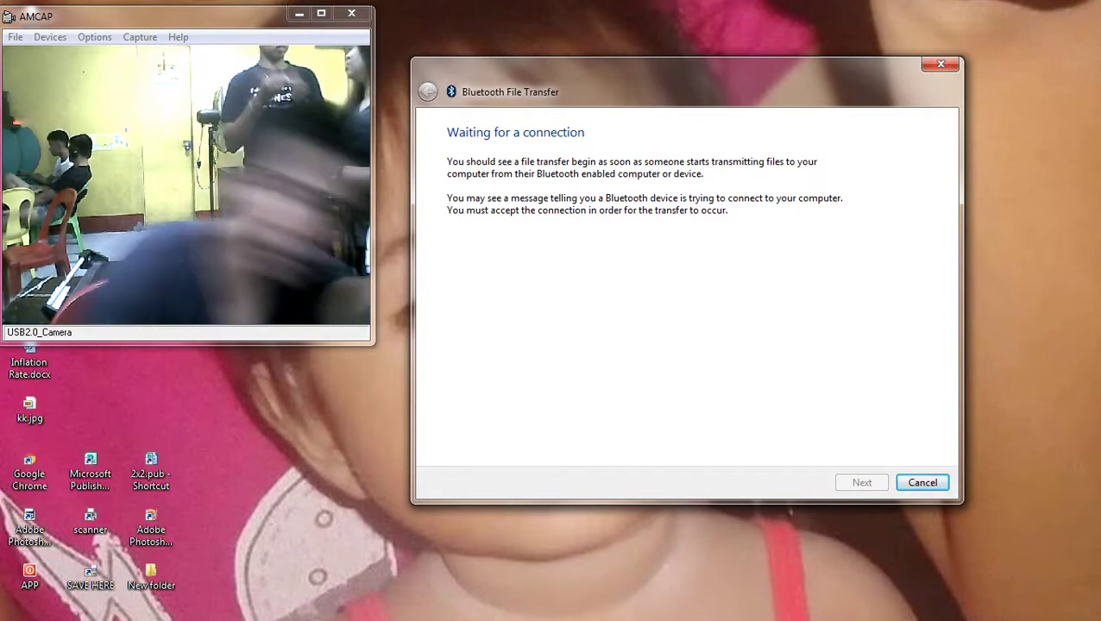
pyautogui.click(1079, 23)
pyautogui.press('Escape')
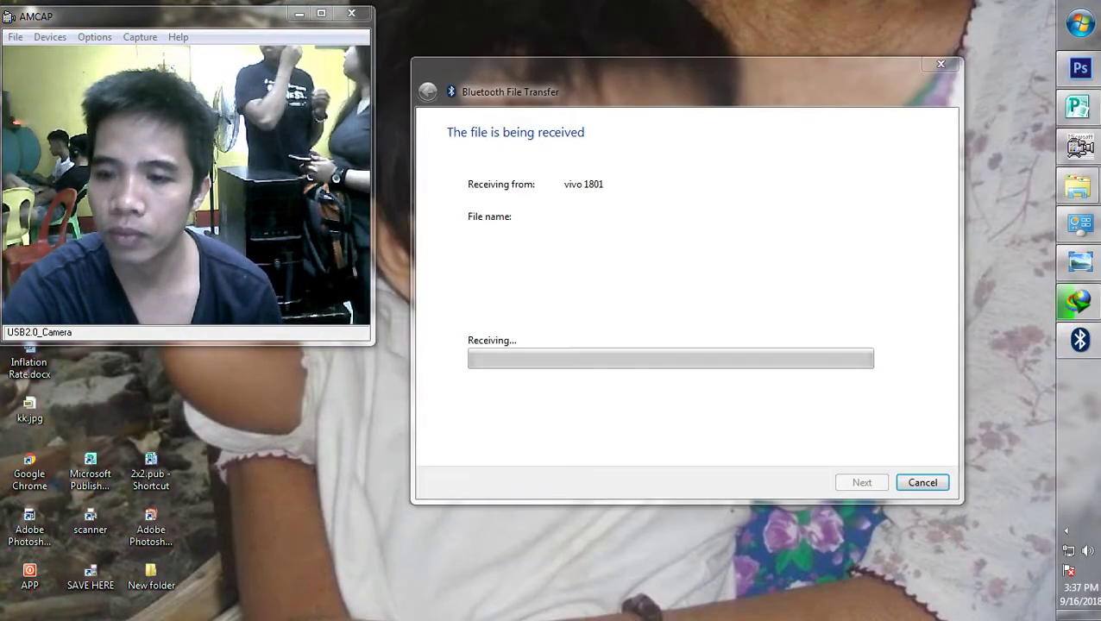
# - Dismiss the failed transfer and set Bluetooth to receive the file again
pyautogui.click(1066, 529)
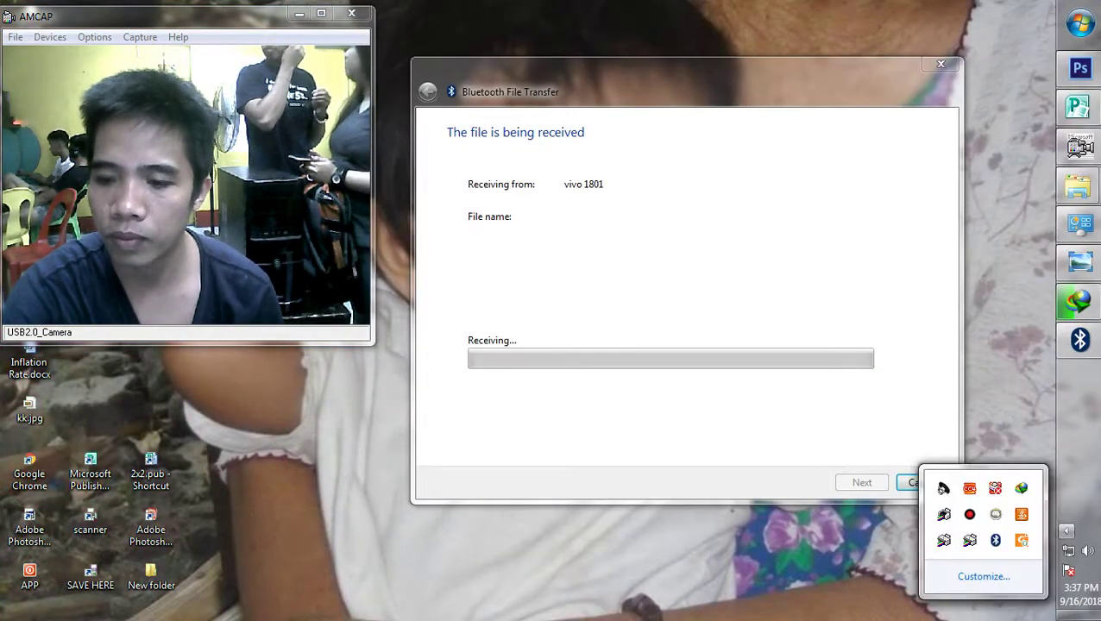
pyautogui.click(604, 184)
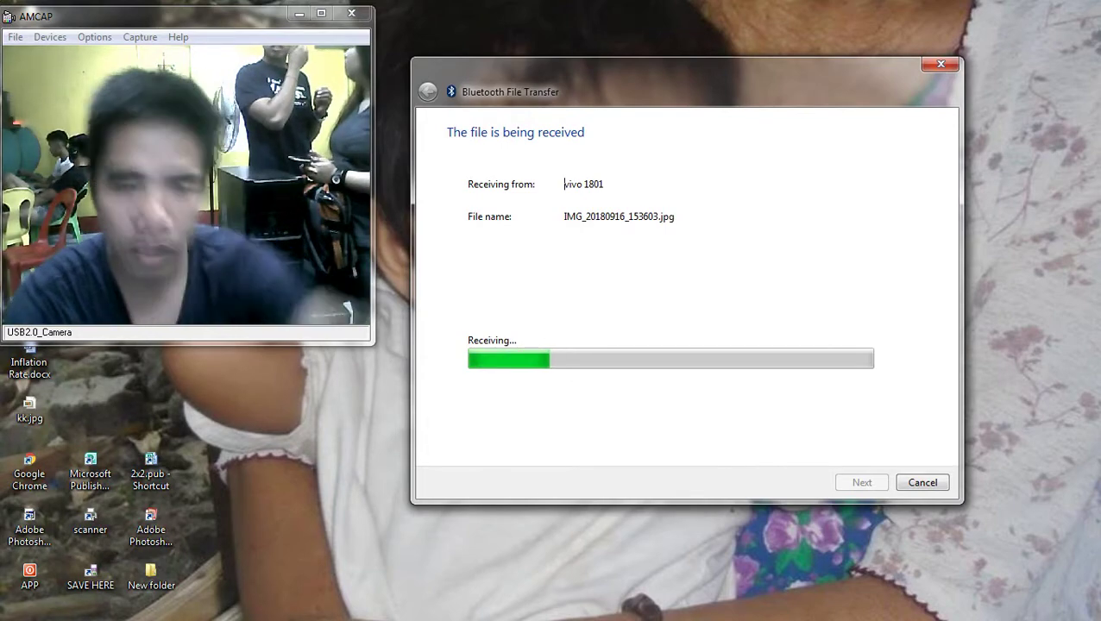
pyautogui.rightClick(873, 171)
pyautogui.click(919, 219)
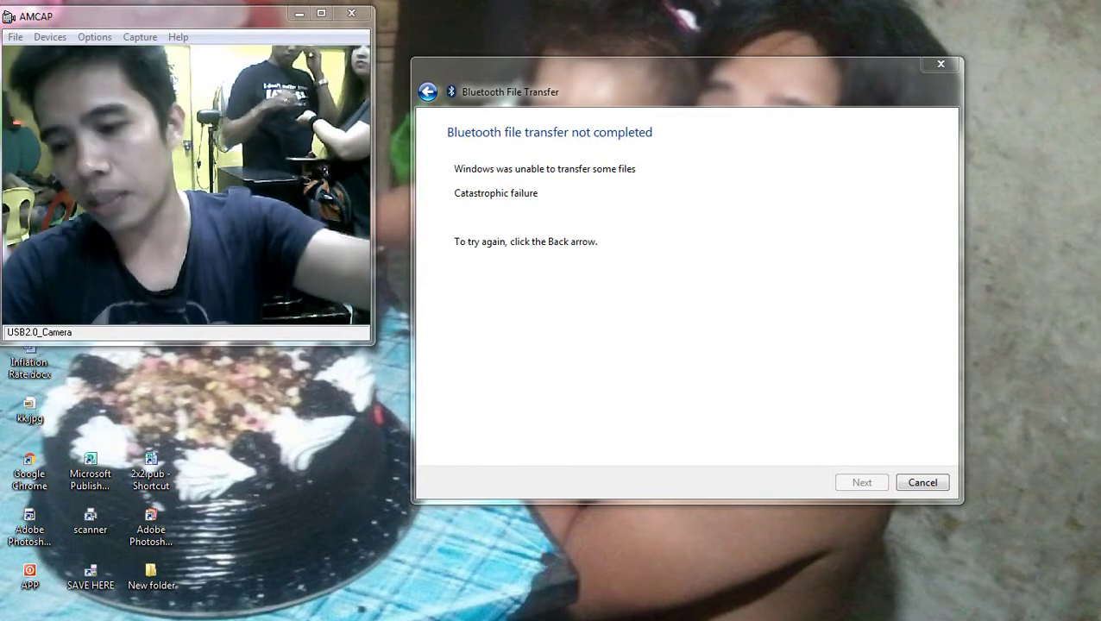
pyautogui.click(922, 482)
pyautogui.click(1066, 531)
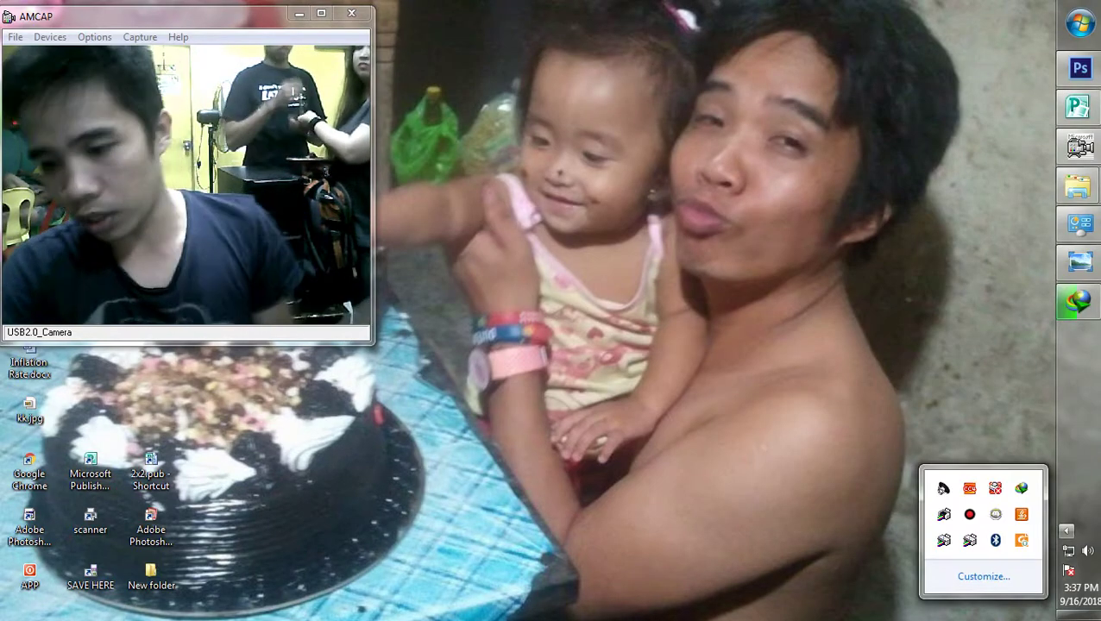
pyautogui.rightClick(995, 540)
pyautogui.click(994, 540)
pyautogui.rightClick(994, 540)
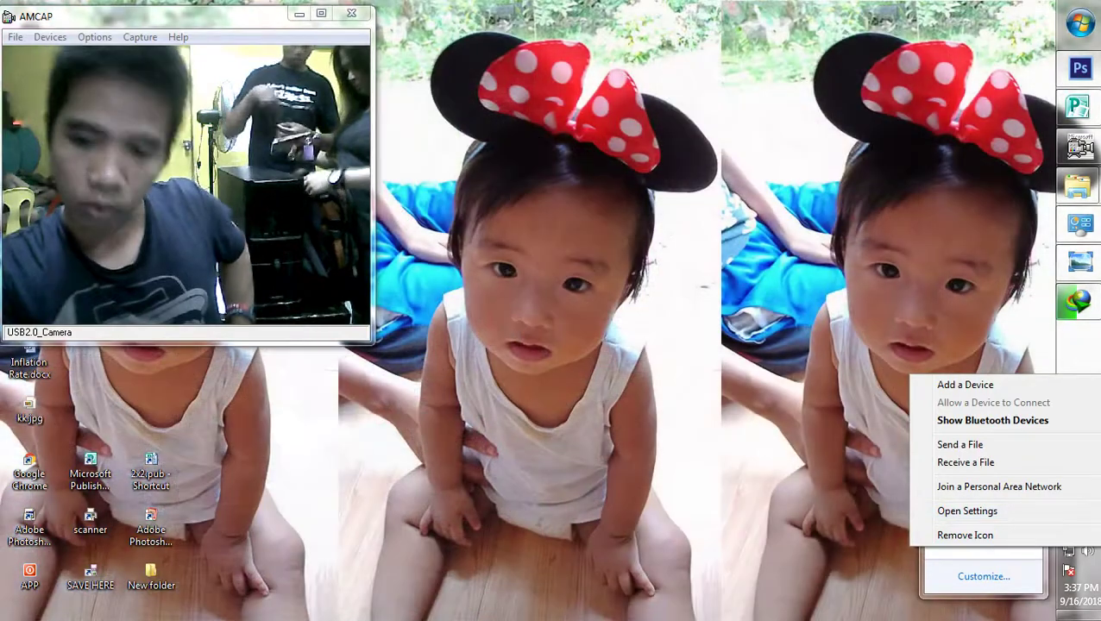
pyautogui.click(965, 462)
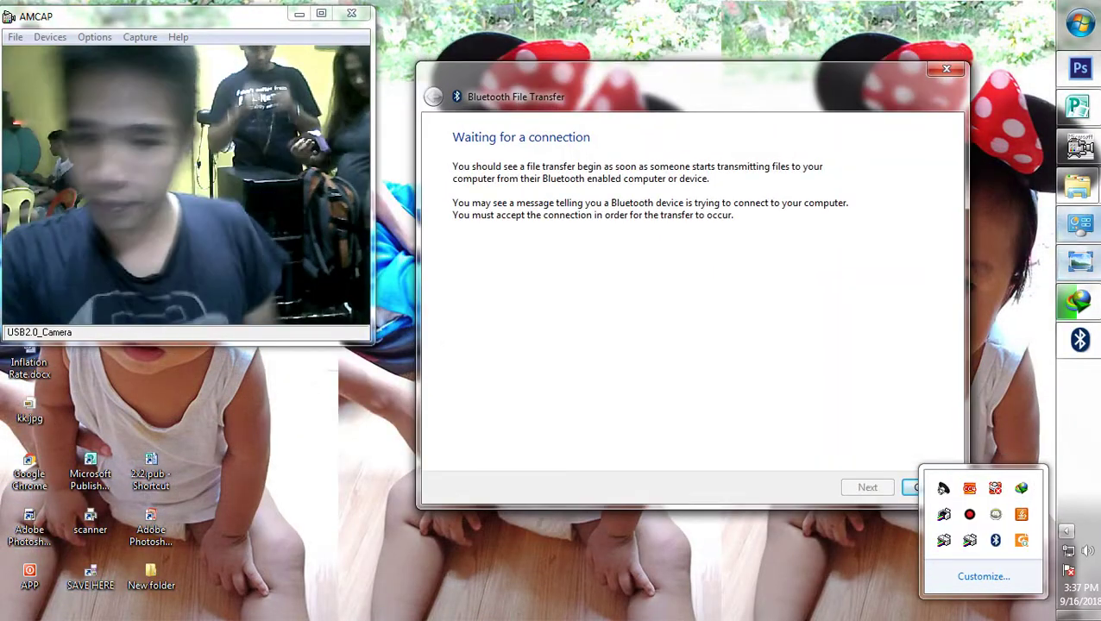
# - Close the open program window and all open folder windows from the taskbar
pyautogui.moveTo(1078, 186)
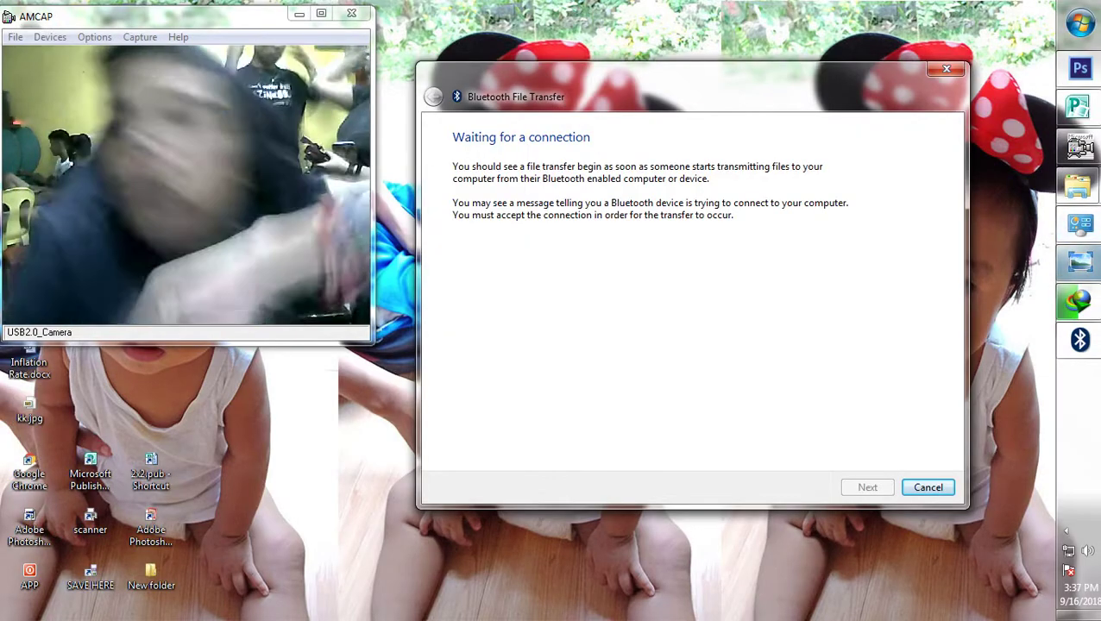
pyautogui.rightClick(1079, 261)
pyautogui.click(931, 260)
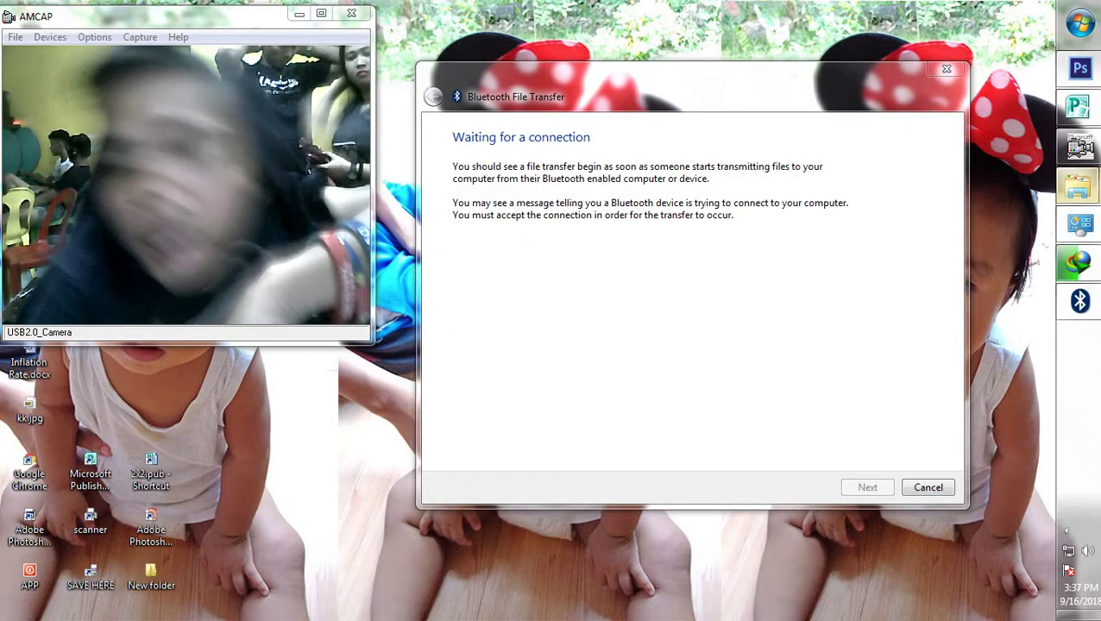
pyautogui.rightClick(1078, 185)
pyautogui.click(931, 337)
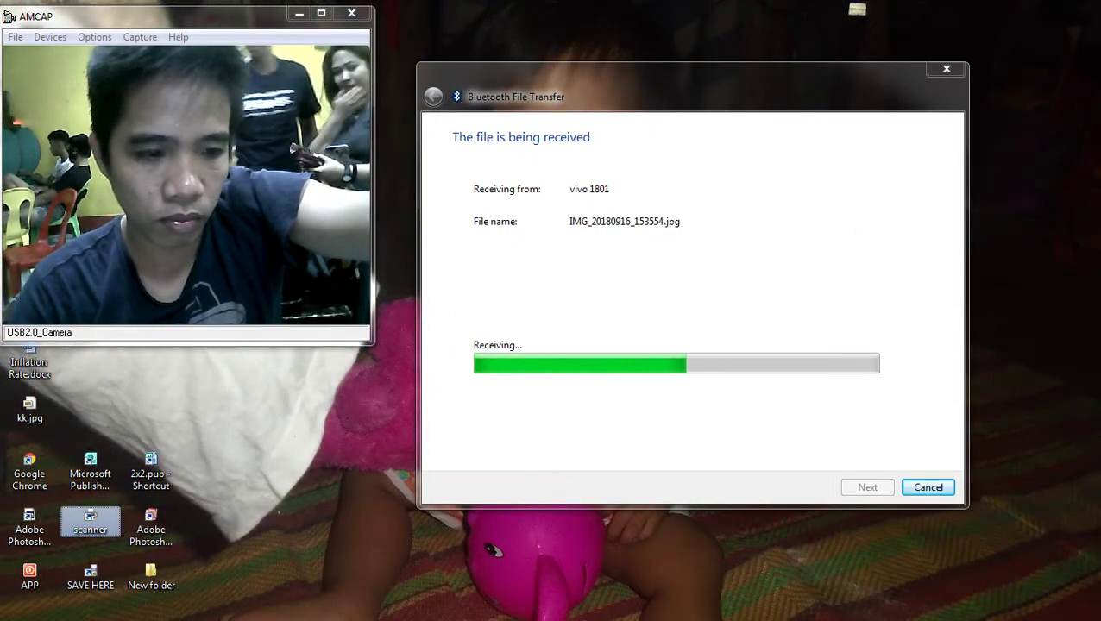
# - Start a new 400 DPI colour scan from the scanner's options
pyautogui.rightClick(90, 524)
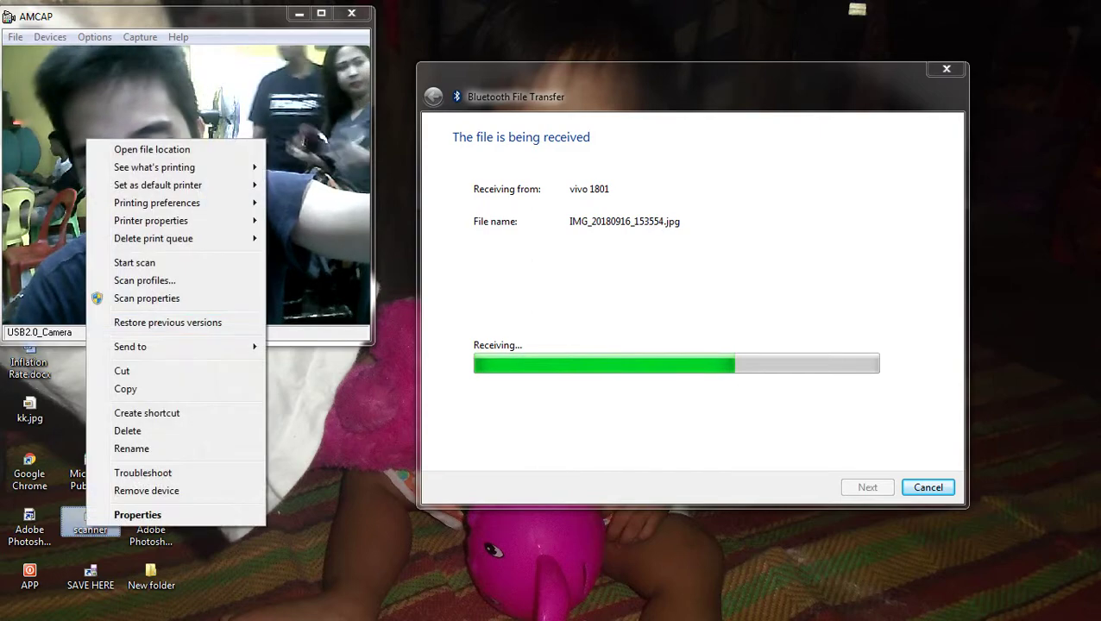
pyautogui.click(134, 262)
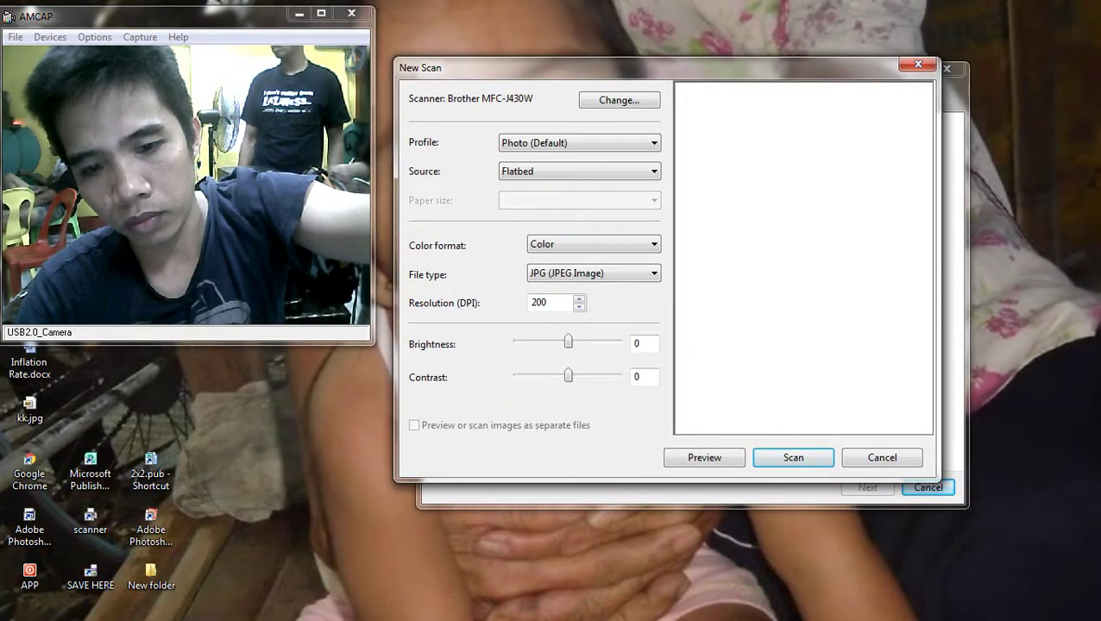
pyautogui.doubleClick(539, 302)
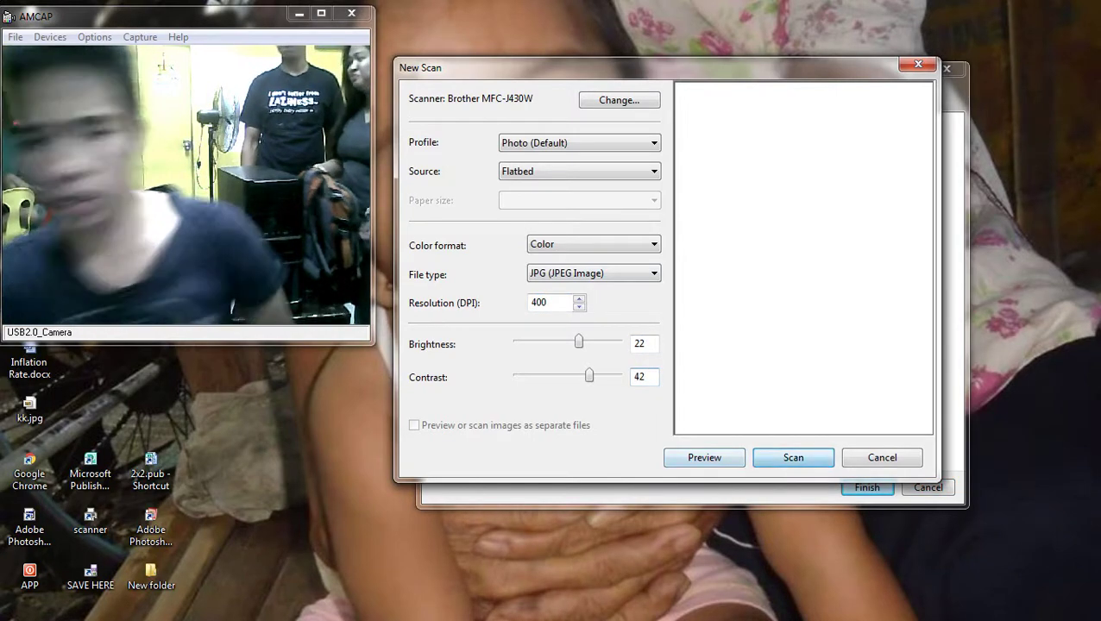
# - Save the received IMG_20180916_153554.jpg into the Desktop's New folder
pyautogui.click(844, 336)
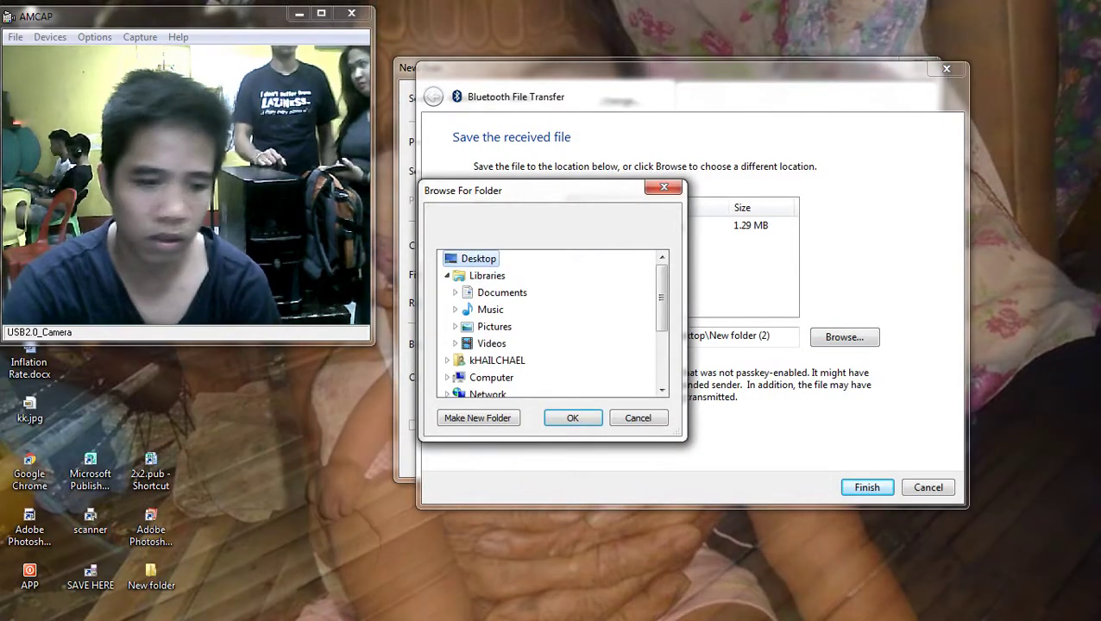
pyautogui.scroll(-2, 518, 345)
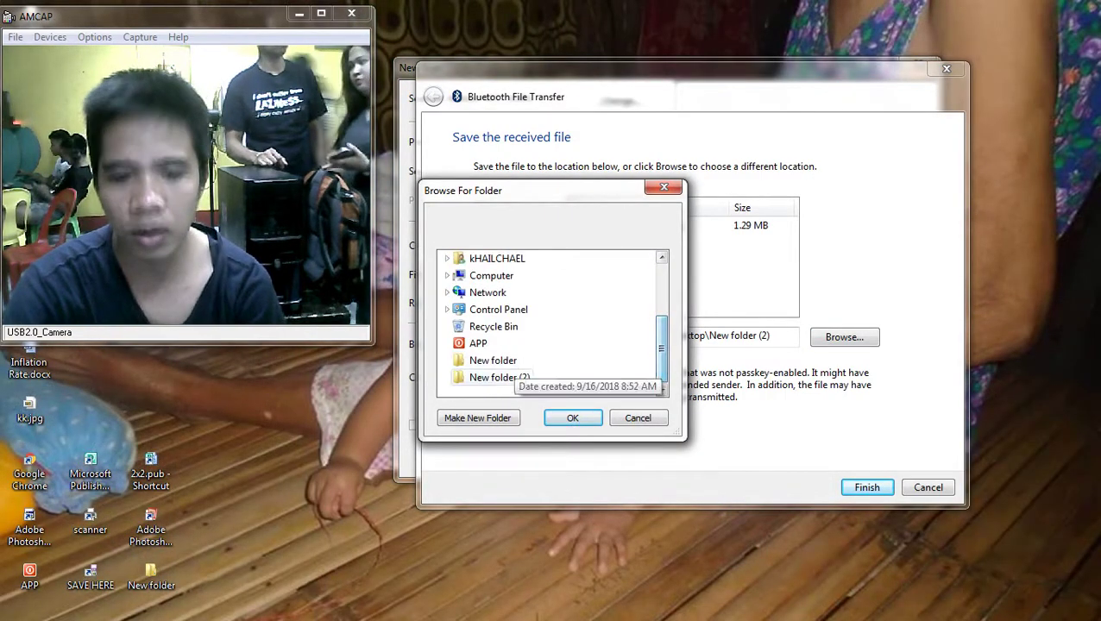
pyautogui.click(492, 360)
pyautogui.click(572, 417)
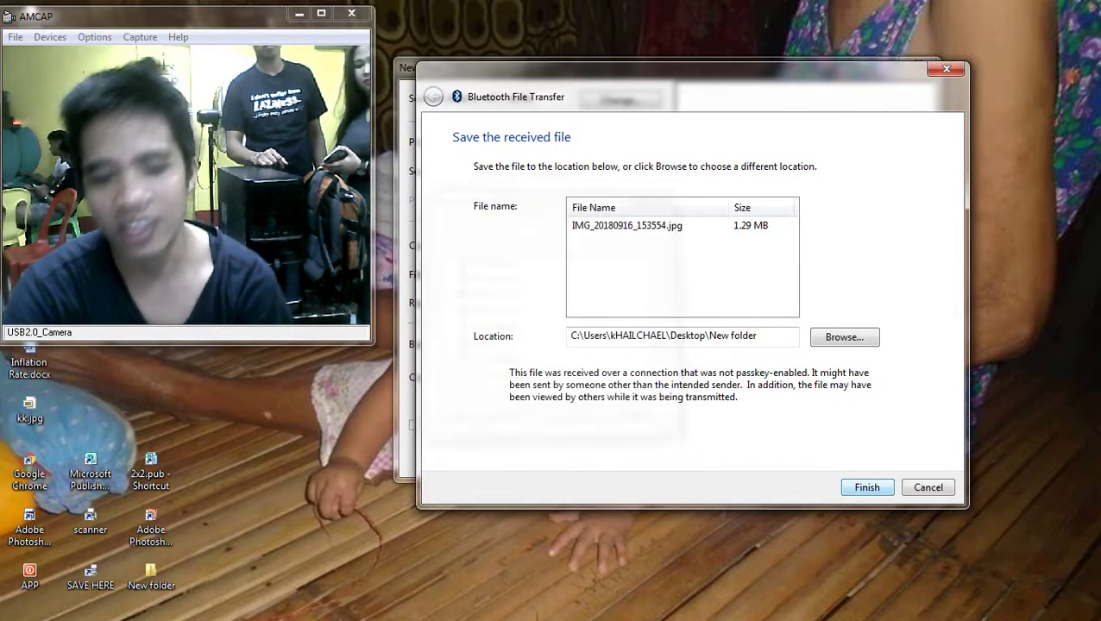
pyautogui.press('Return')
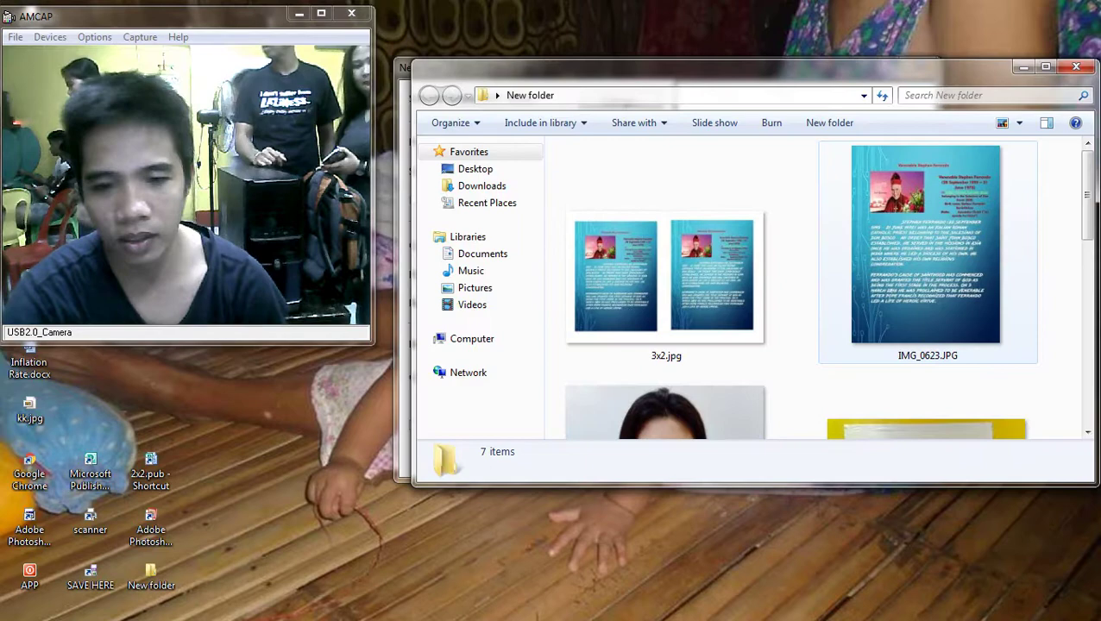
# - Bring the newest applicant photo into Photoshop and fit it on screen
pyautogui.scroll(-3, 751, 285)
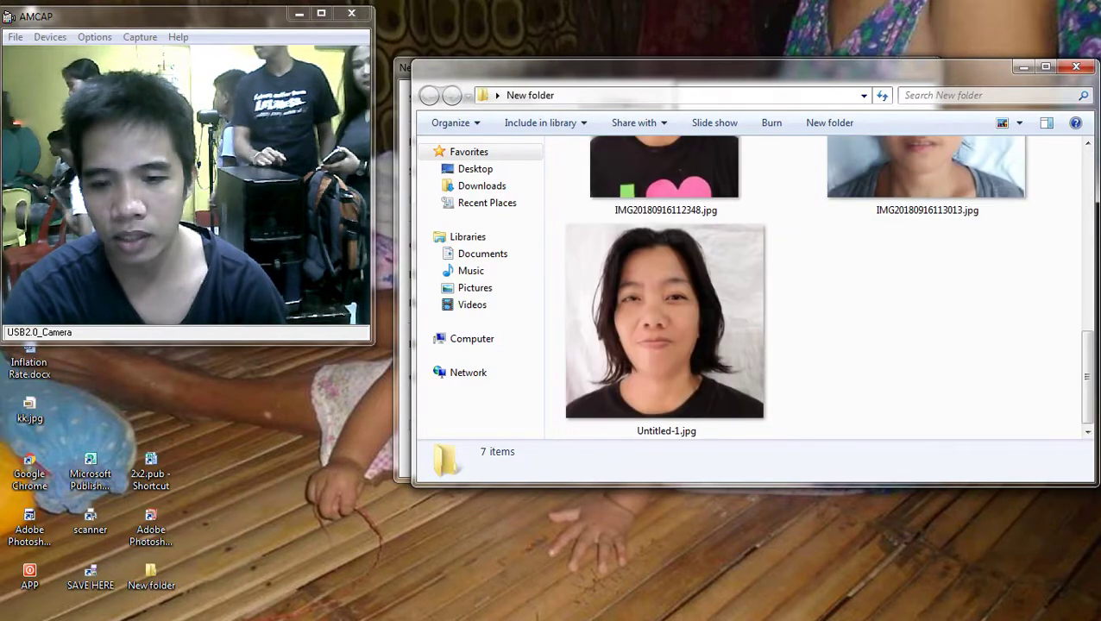
pyautogui.press('Down')
pyautogui.press('Down')
pyautogui.press('Down')
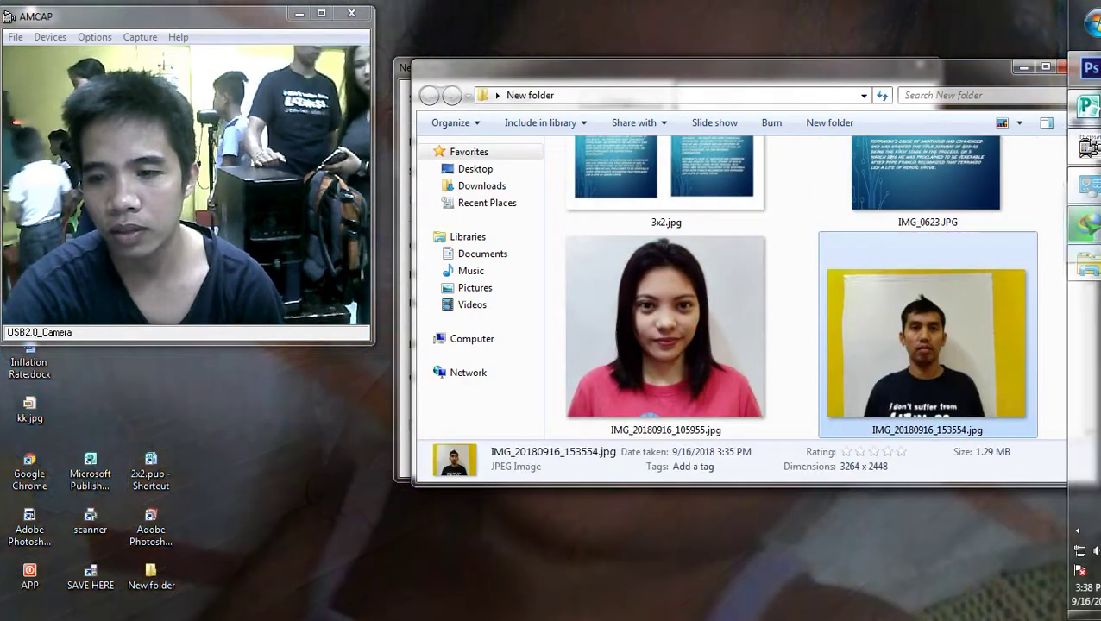
pyautogui.click(1080, 68)
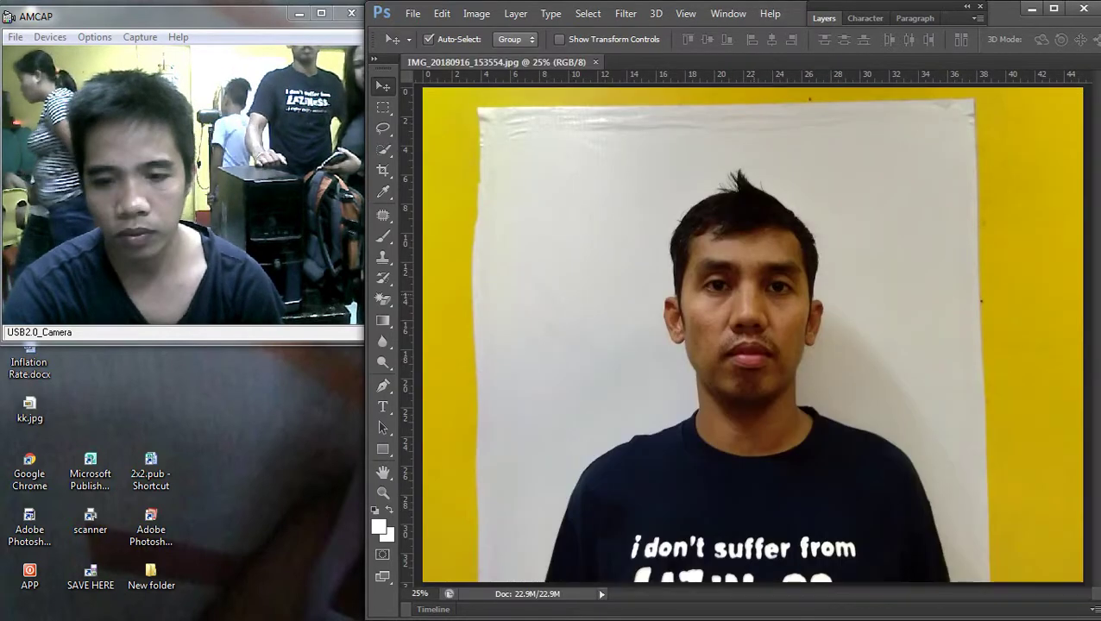
pyautogui.press('Return')
pyautogui.hotkey('ctrl', '0')
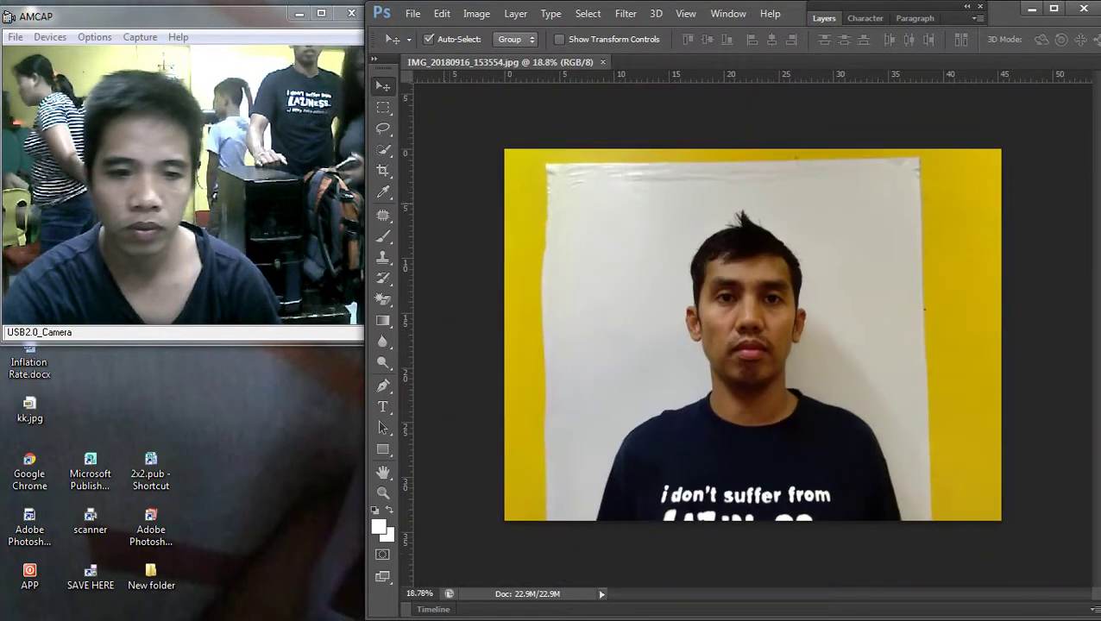
# - Crop the photo to the man's face and shoulders, then check on the scan
pyautogui.press('c')
pyautogui.moveTo(625, 208); pyautogui.dragTo(879, 461)
pyautogui.moveTo(753, 335); pyautogui.dragTo(766, 342)
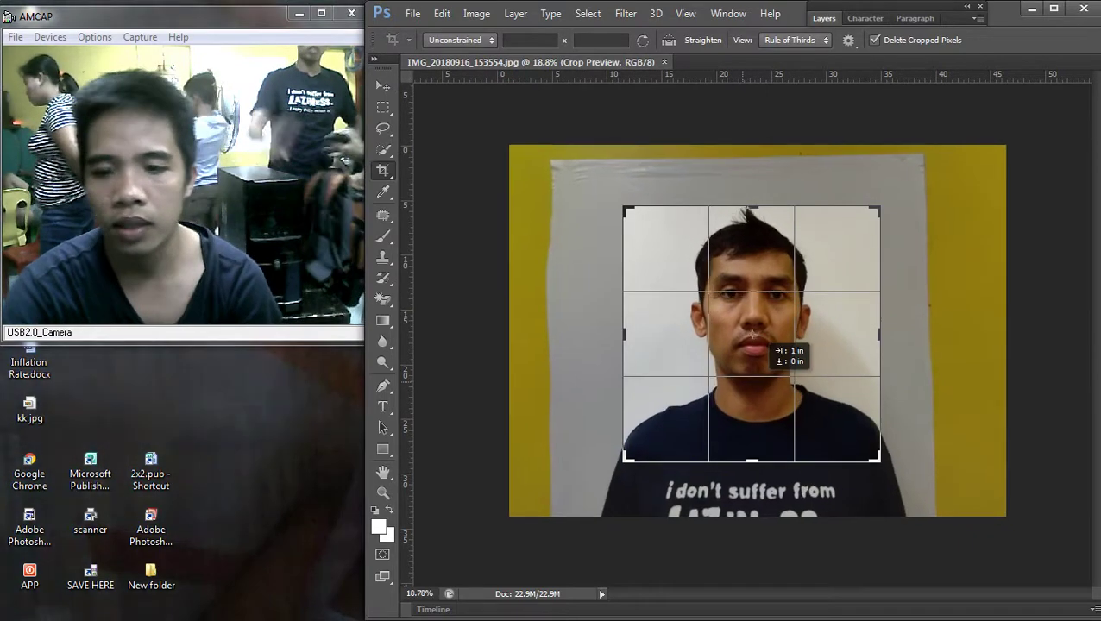
pyautogui.press('Return')
pyautogui.click(1032, 8)
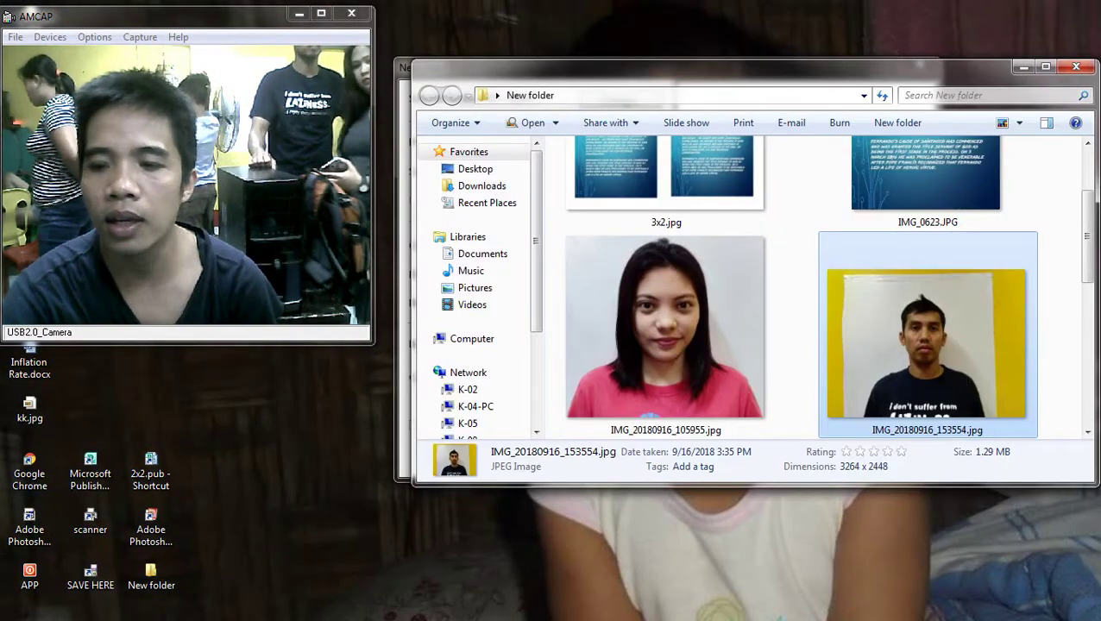
pyautogui.press('super+Down')
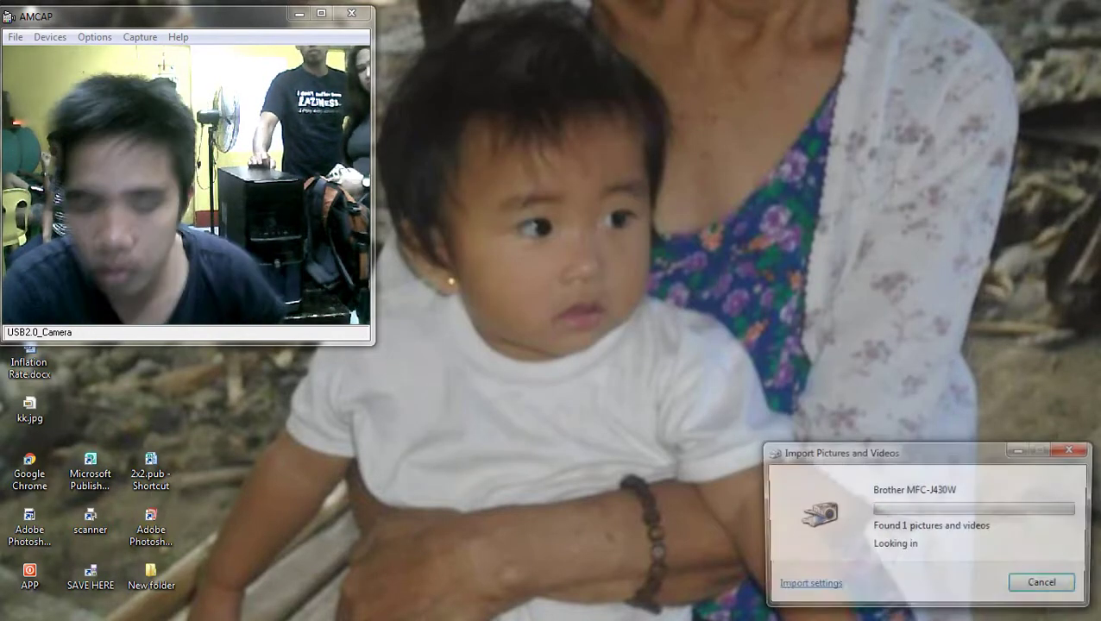
# - Import the freshly scanned page and open 003.jpg in Photoshop
pyautogui.press('Return')
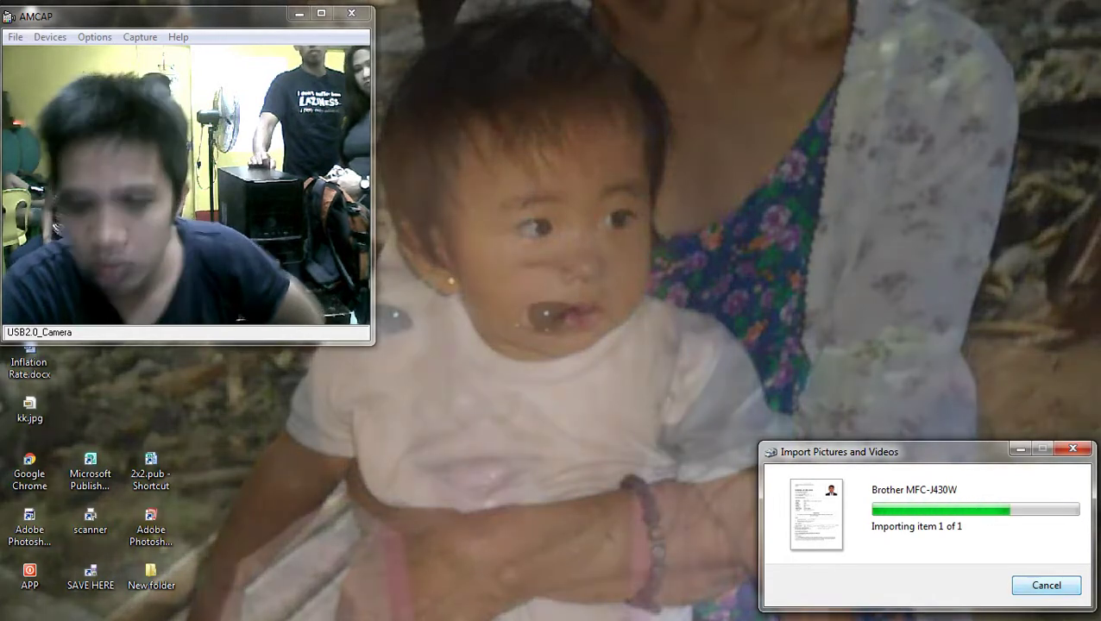
pyautogui.scroll(-2, 690, 345)
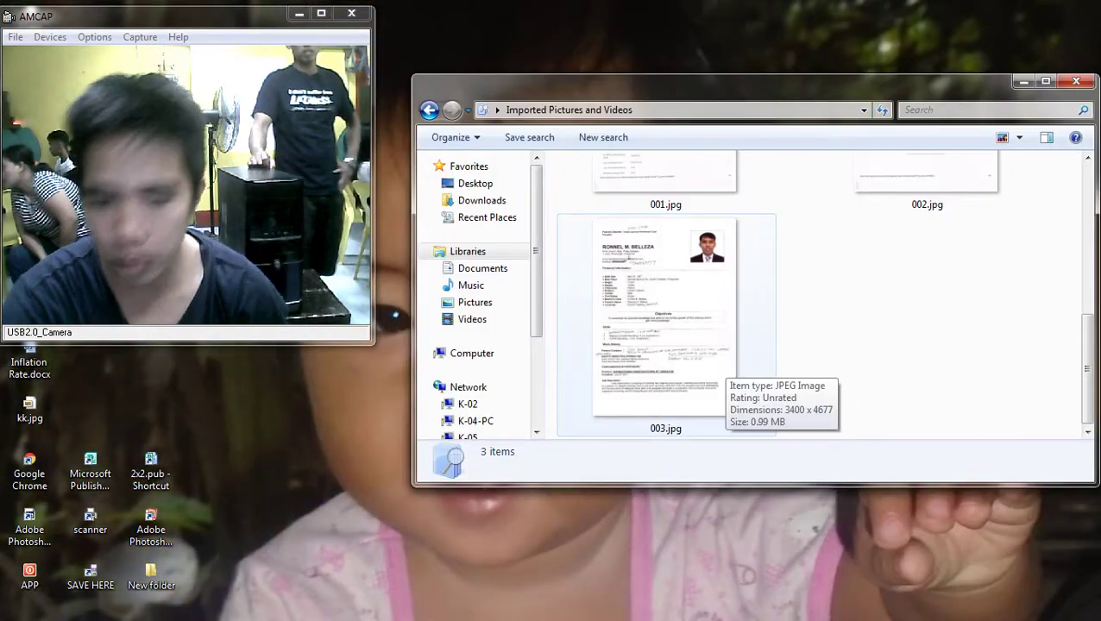
pyautogui.click(690, 345)
pyautogui.hotkey('alt', 'Tab')
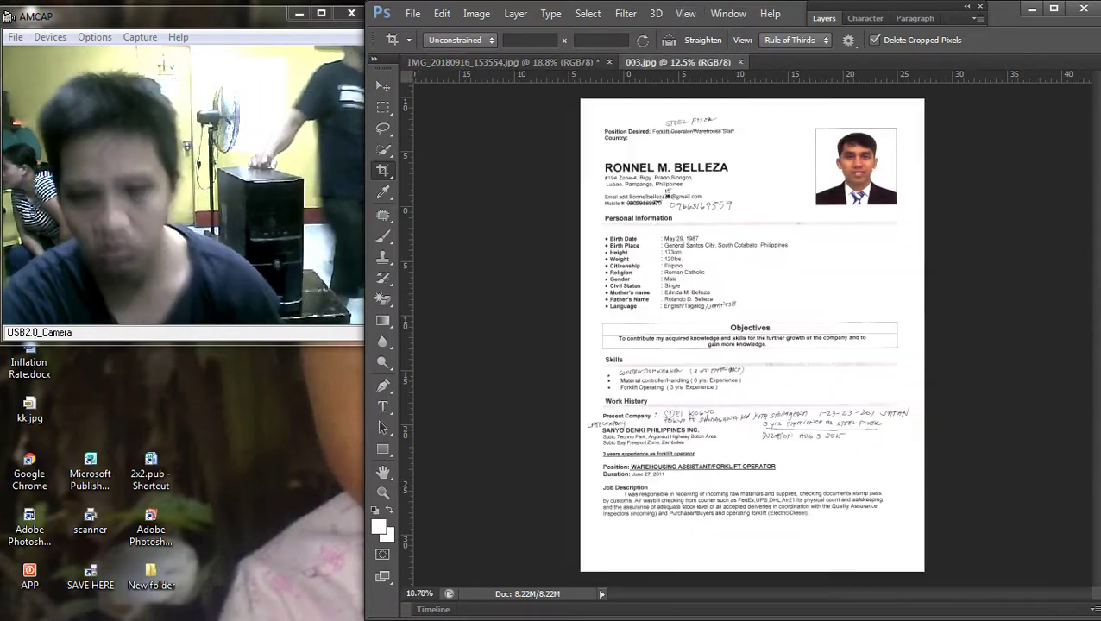
pyautogui.scroll(1, 791, 392)
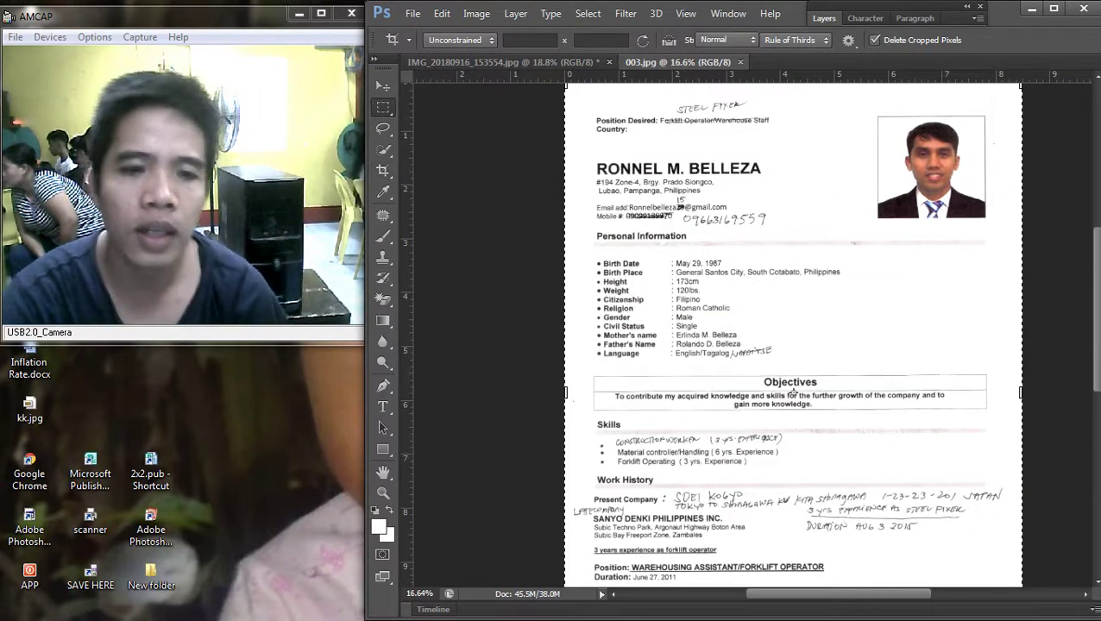
# - Fill the résumé's photo area with white and deselect it
pyautogui.press('m')
pyautogui.moveTo(1021, 244); pyautogui.dragTo(1021, 243)
pyautogui.press('Delete')
pyautogui.press('Return')
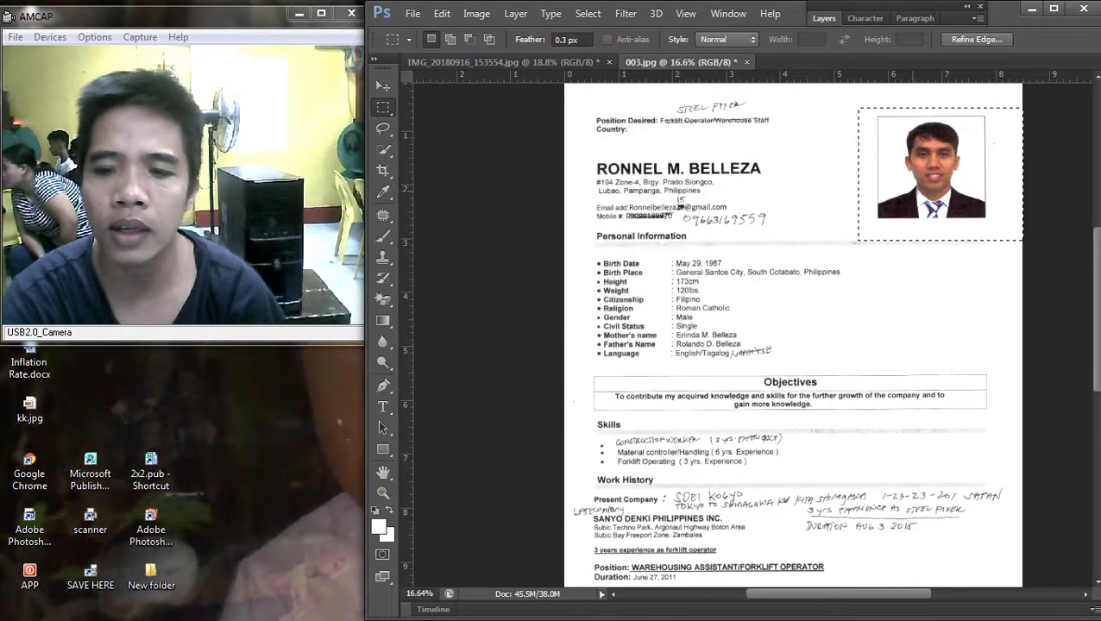
pyautogui.rightClick(859, 172)
pyautogui.click(897, 186)
# - Convert the scanned résumé to Grayscale, discarding colour information
pyautogui.scroll(1, 515, 153)
pyautogui.click(477, 14)
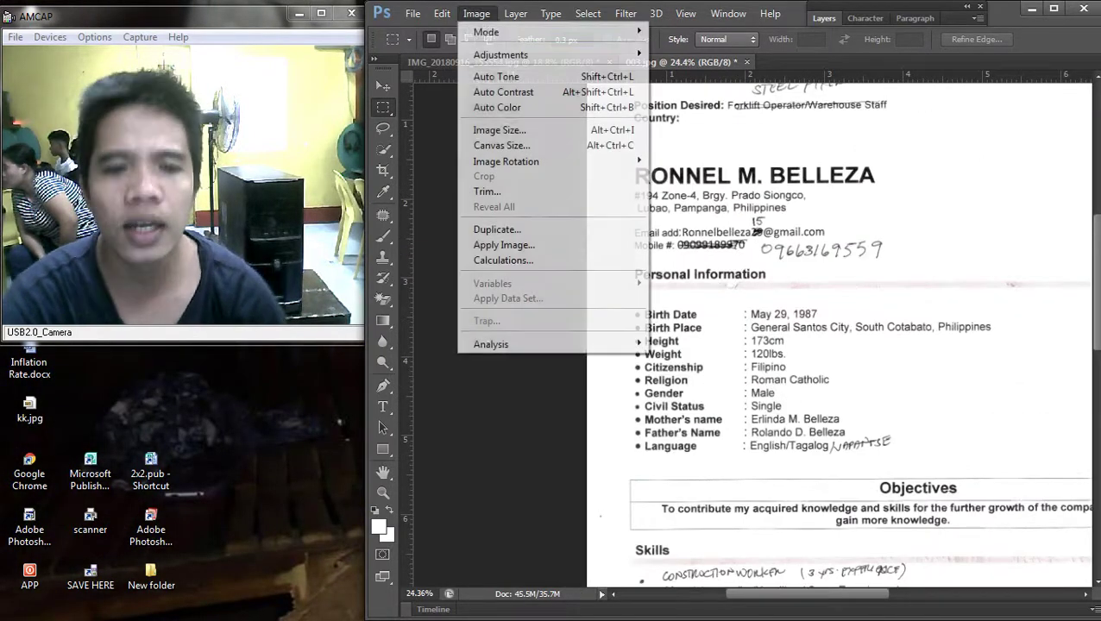
pyautogui.moveTo(488, 30)
pyautogui.click(680, 46)
pyautogui.press('Return')
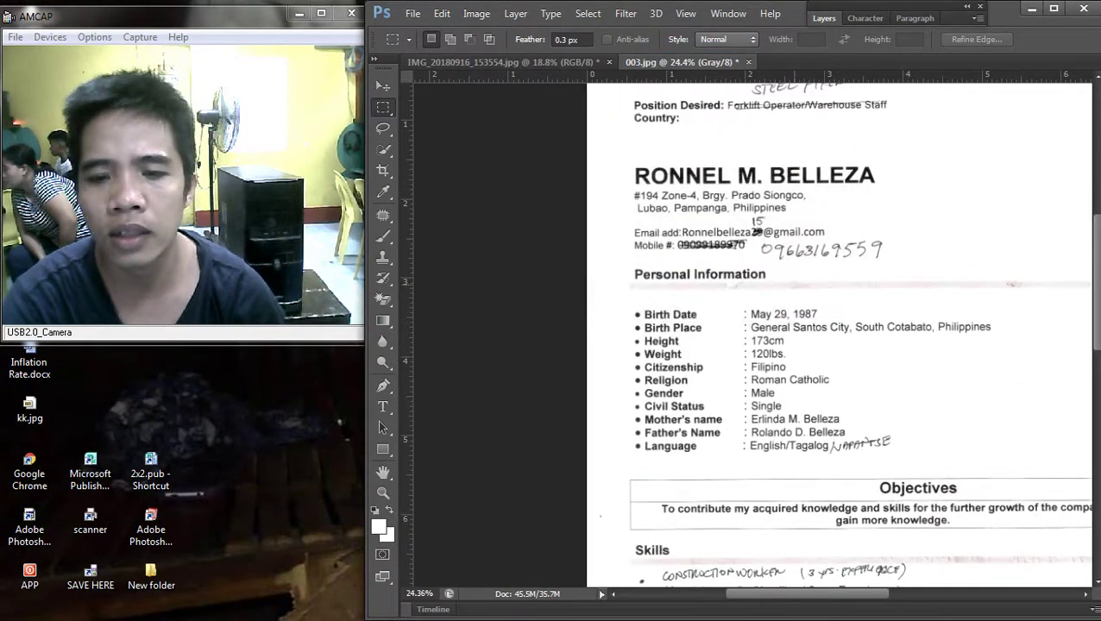
# - Resize the image to 8.5 inches wide and fit the whole page in view
pyautogui.click(476, 13)
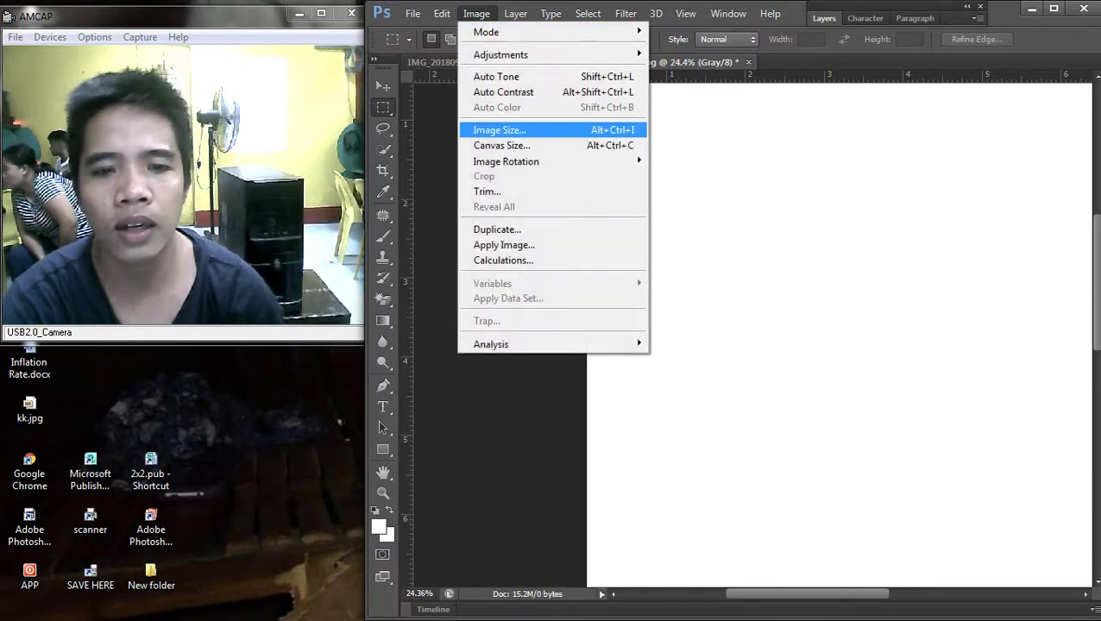
pyautogui.click(487, 129)
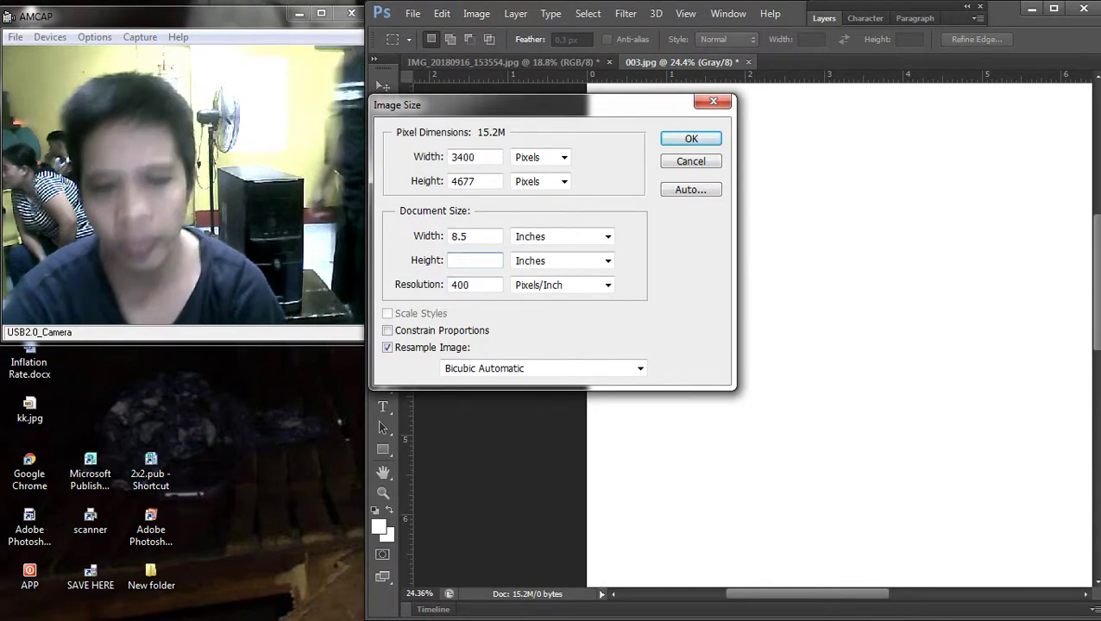
pyautogui.press('Return')
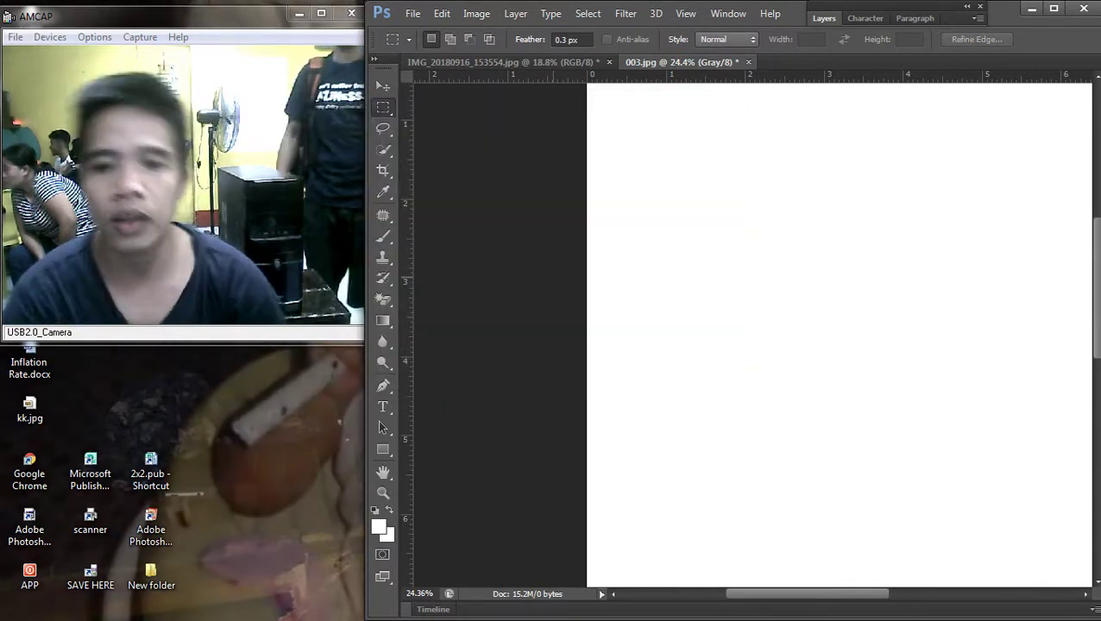
pyautogui.hotkey('ctrl', '0')
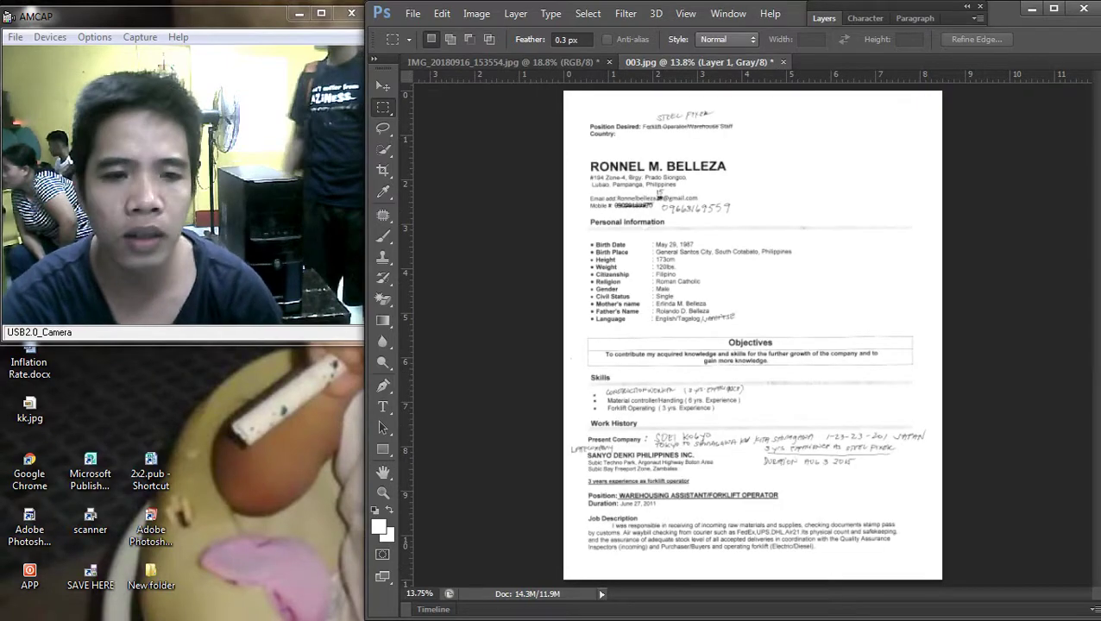
pyautogui.press('v')
pyautogui.hotkey('ctrl', '-')
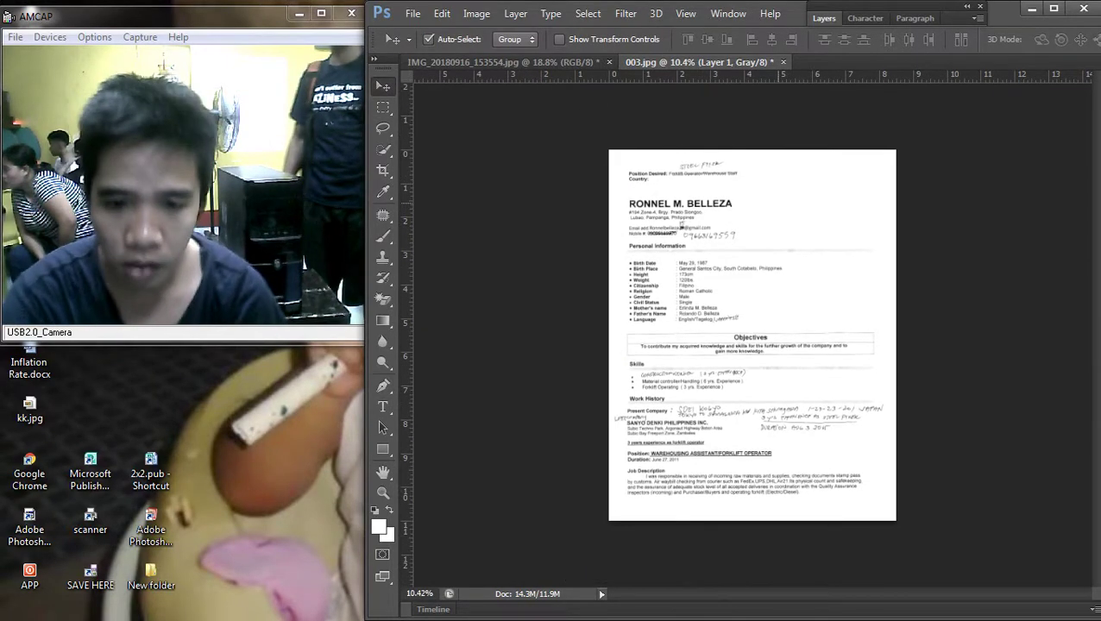
# - Darken the scan's tones with a Curves adjustment
pyautogui.scroll(3, 712, 277)
pyautogui.hotkey('ctrl', 'm')
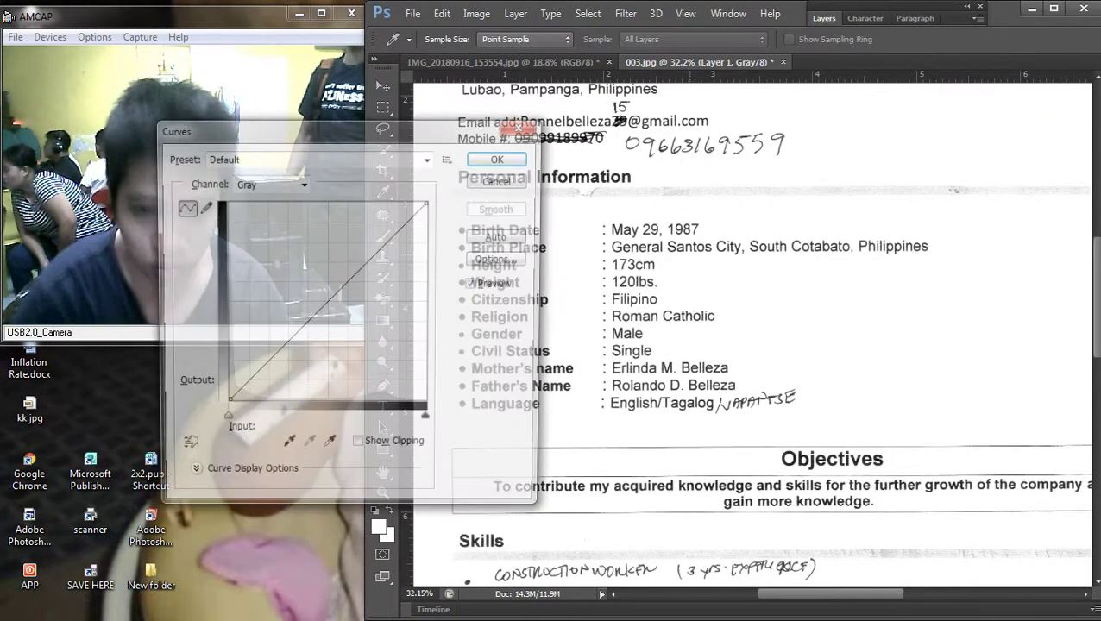
pyautogui.moveTo(336, 290); pyautogui.dragTo(352, 309)
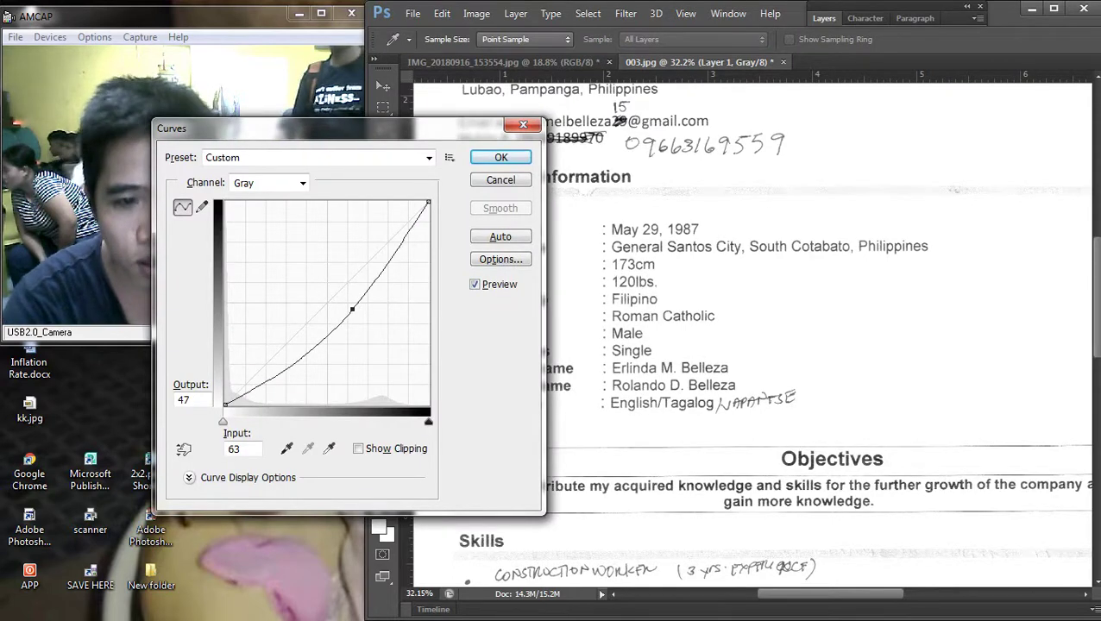
pyautogui.moveTo(330, 254); pyautogui.dragTo(337, 255)
pyautogui.press('Return')
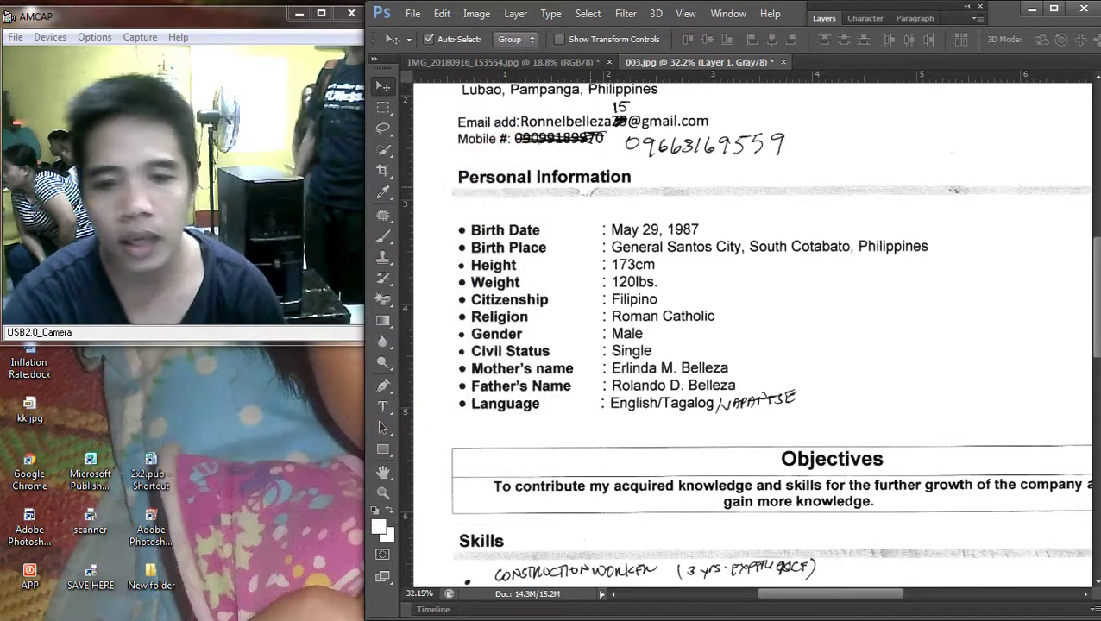
# - Flatten the résumé into a single layer
pyautogui.scroll(5, 750, 337)
pyautogui.scroll(5, 744, 246)
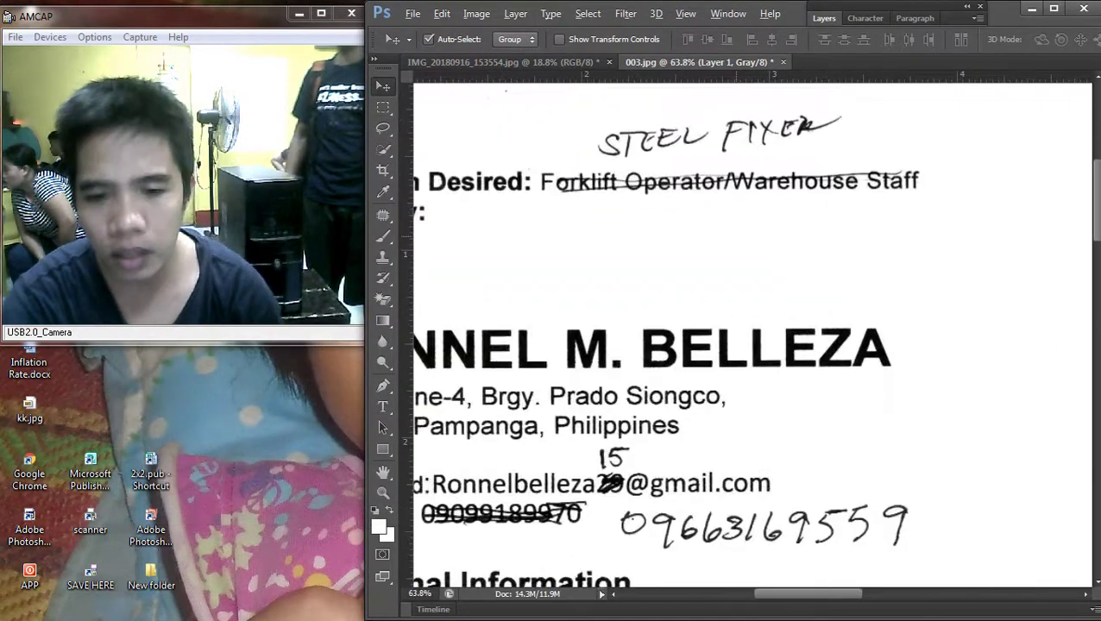
pyautogui.scroll(1, 733, 235)
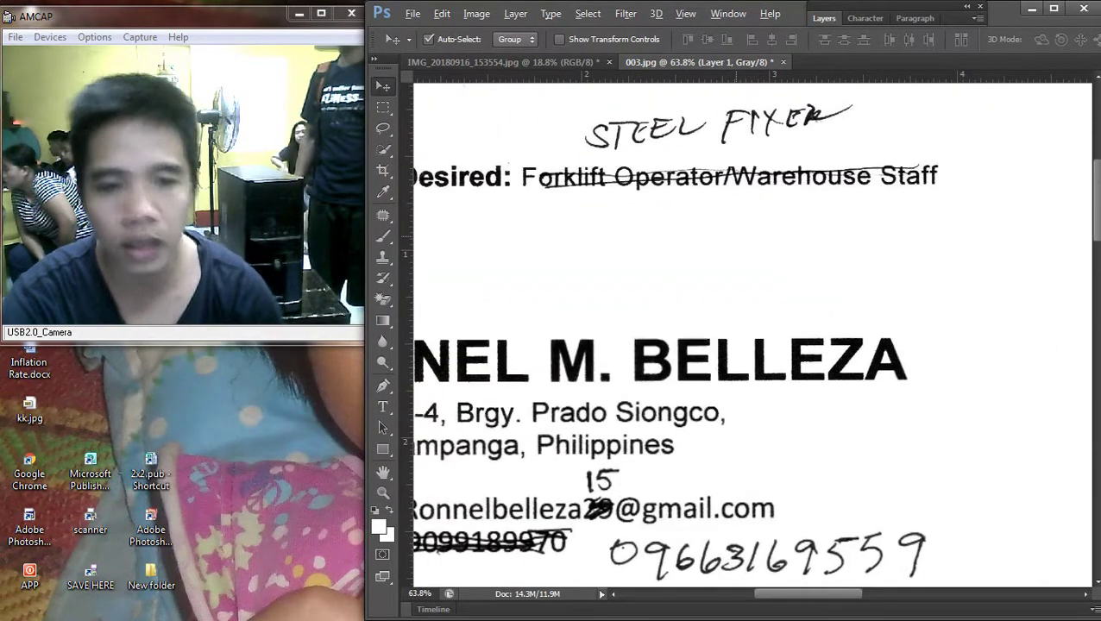
pyautogui.press('t')
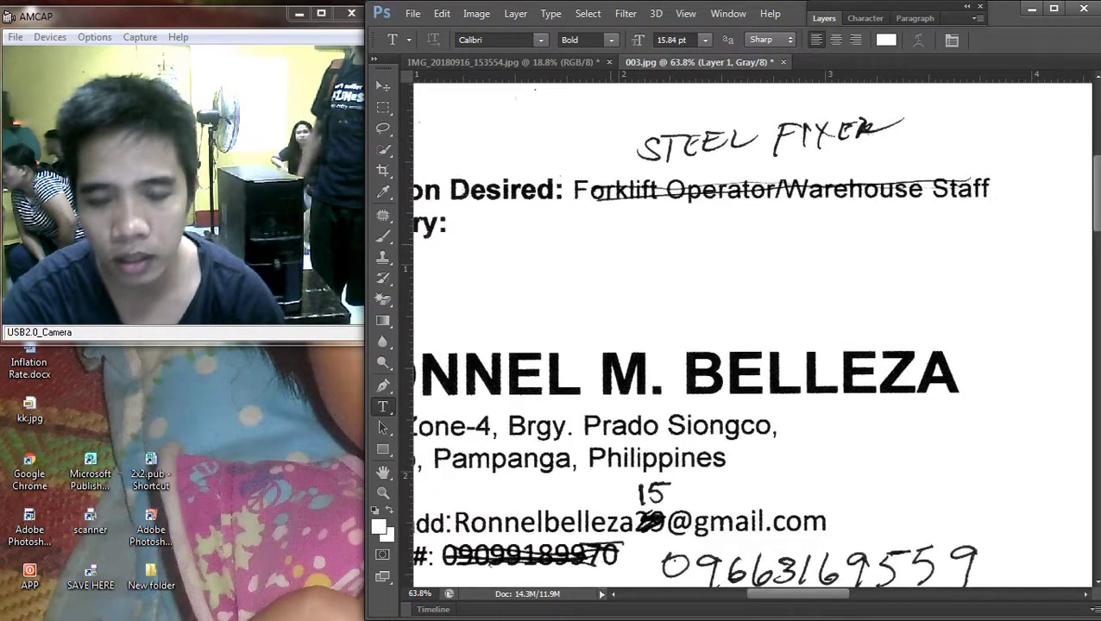
pyautogui.scroll(1, 749, 334)
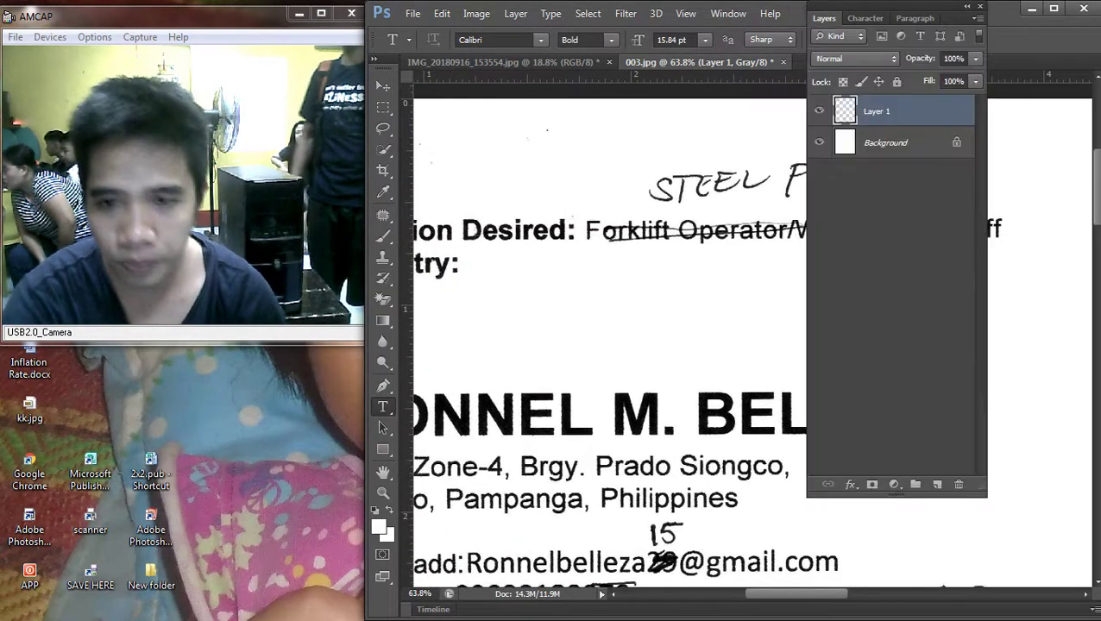
pyautogui.click(824, 17)
pyautogui.rightClick(871, 144)
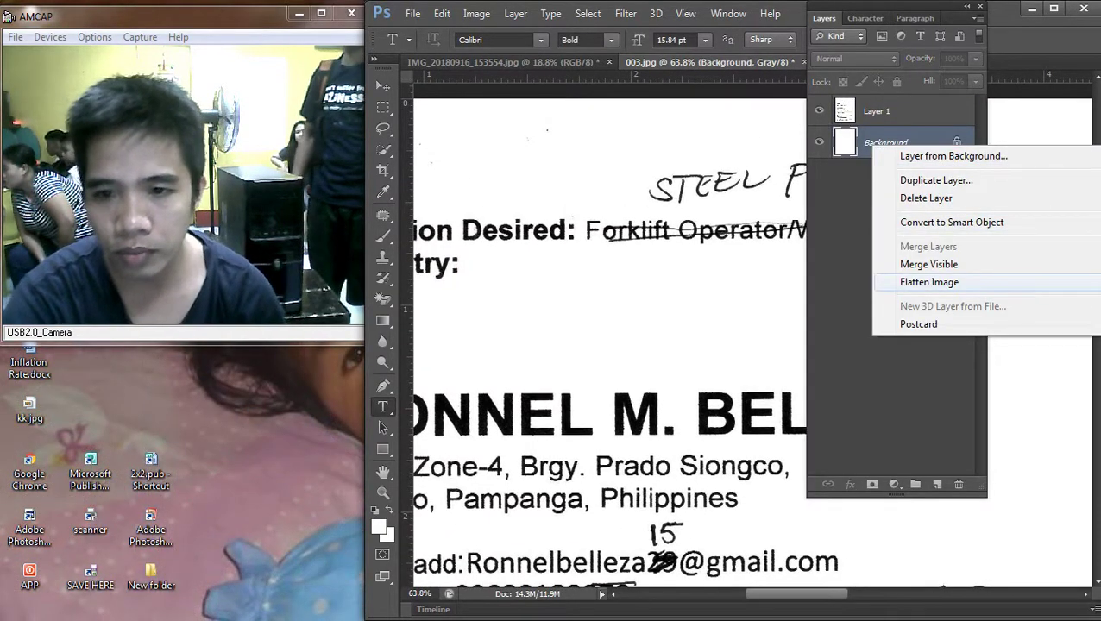
pyautogui.click(929, 282)
pyautogui.press('F7')
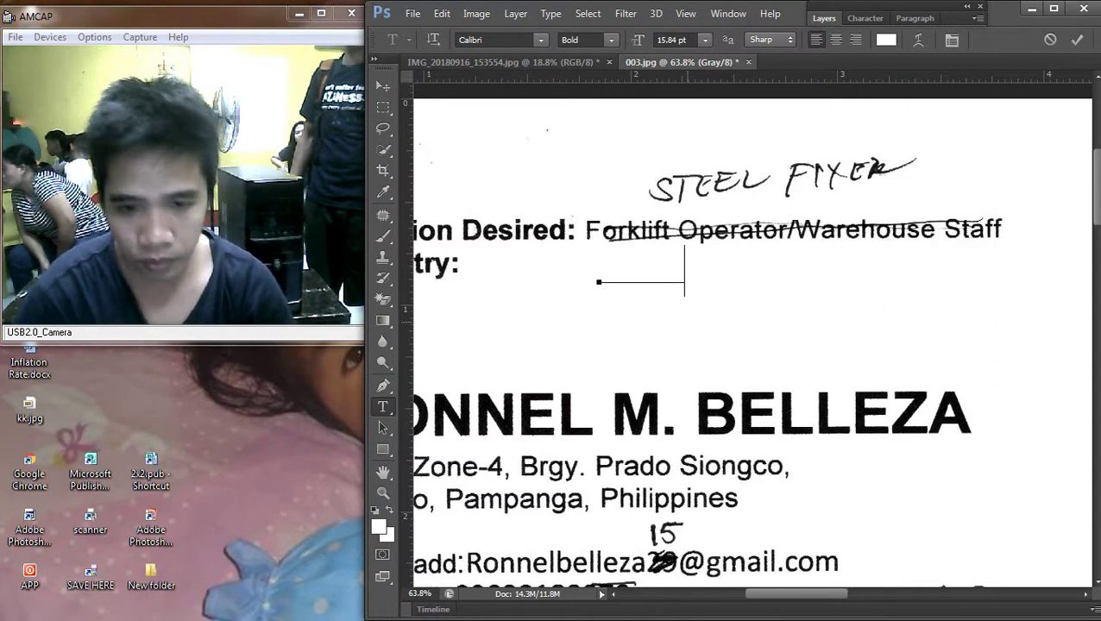
# - Set the new text box's font to Arial
pyautogui.hotkey('ctrl', 'a')
pyautogui.click(496, 40)
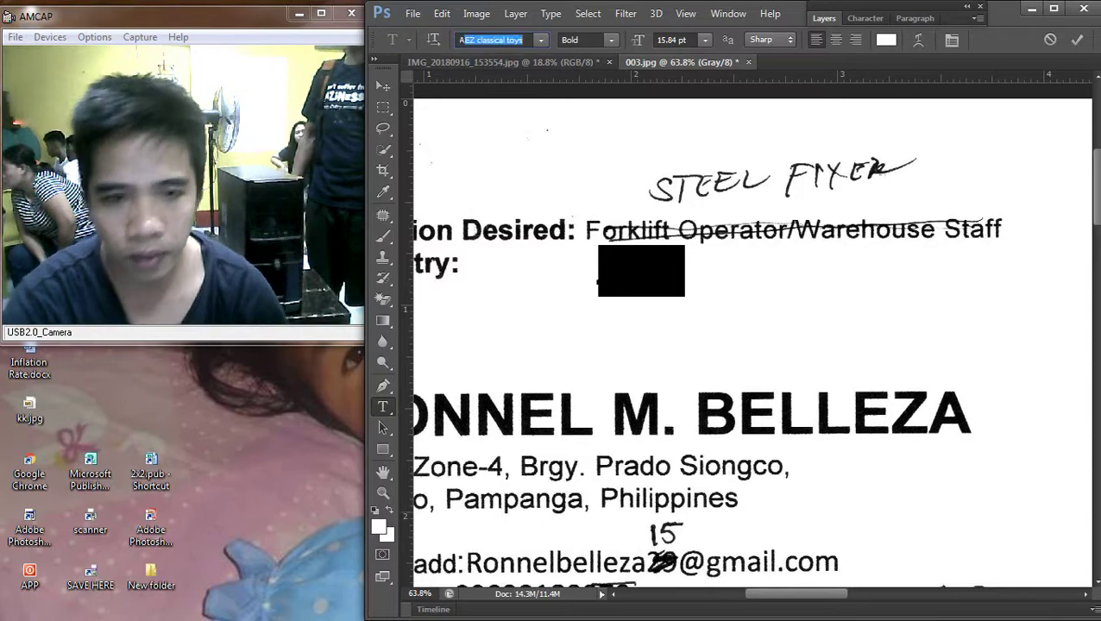
pyautogui.write('ari')
pyautogui.press('Return')
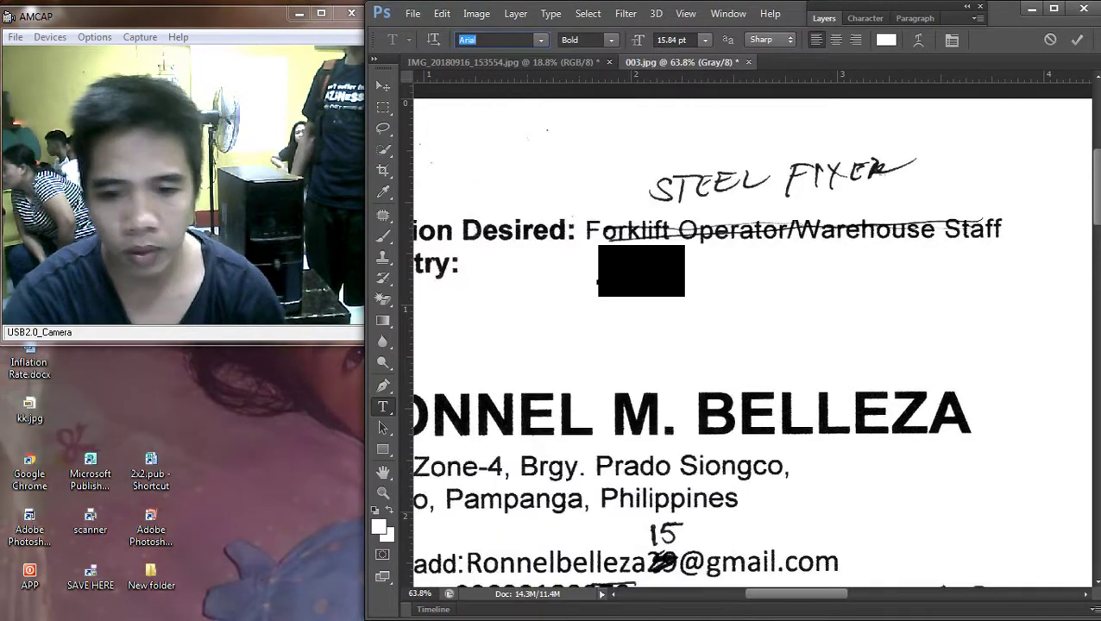
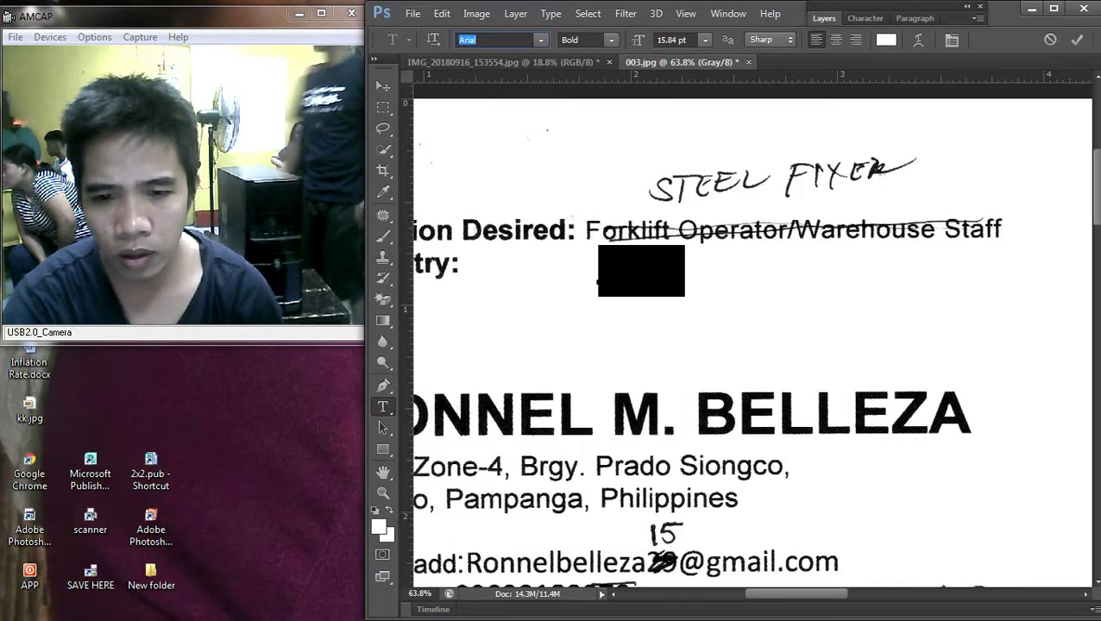
# - Keep Arial as the font and set the text colour to pure black
pyautogui.click(682, 271)
pyautogui.click(886, 39)
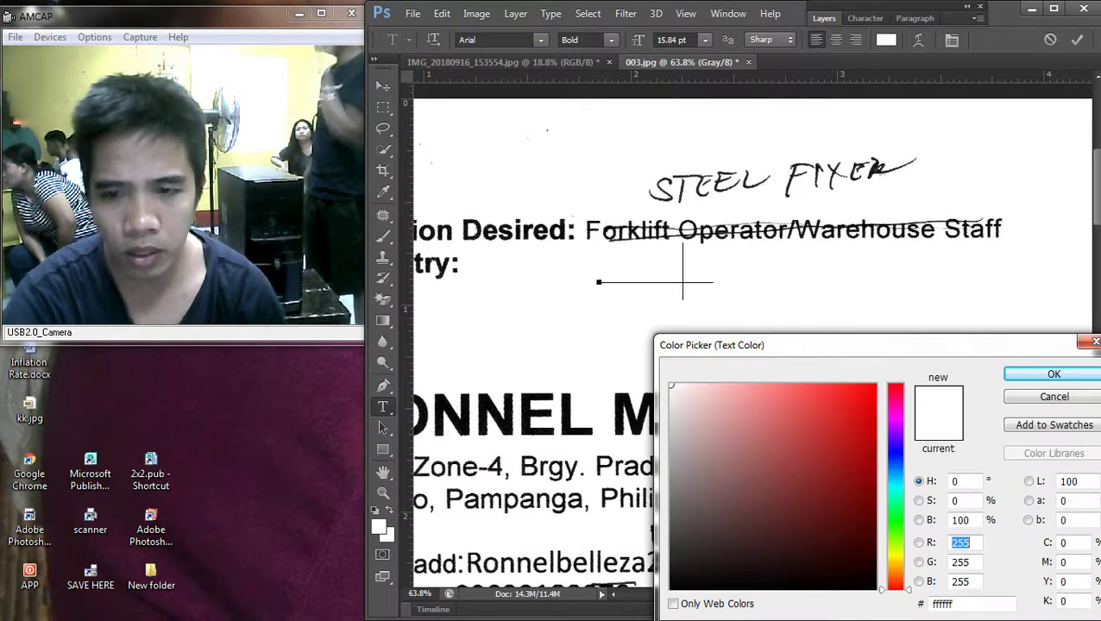
pyautogui.click(724, 535)
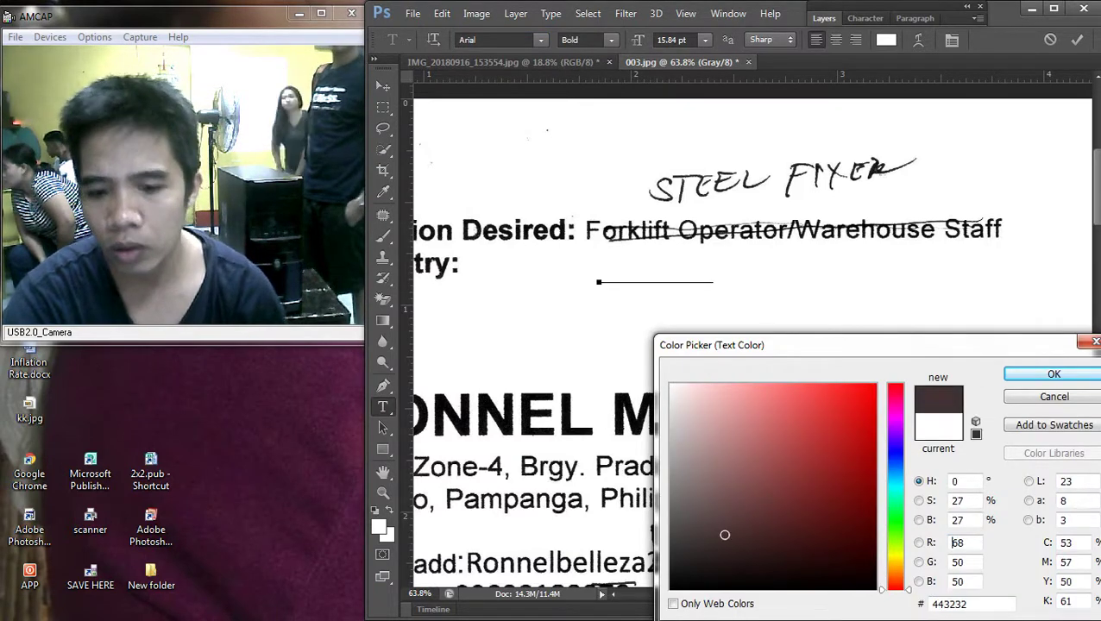
pyautogui.moveTo(724, 535); pyautogui.dragTo(670, 590)
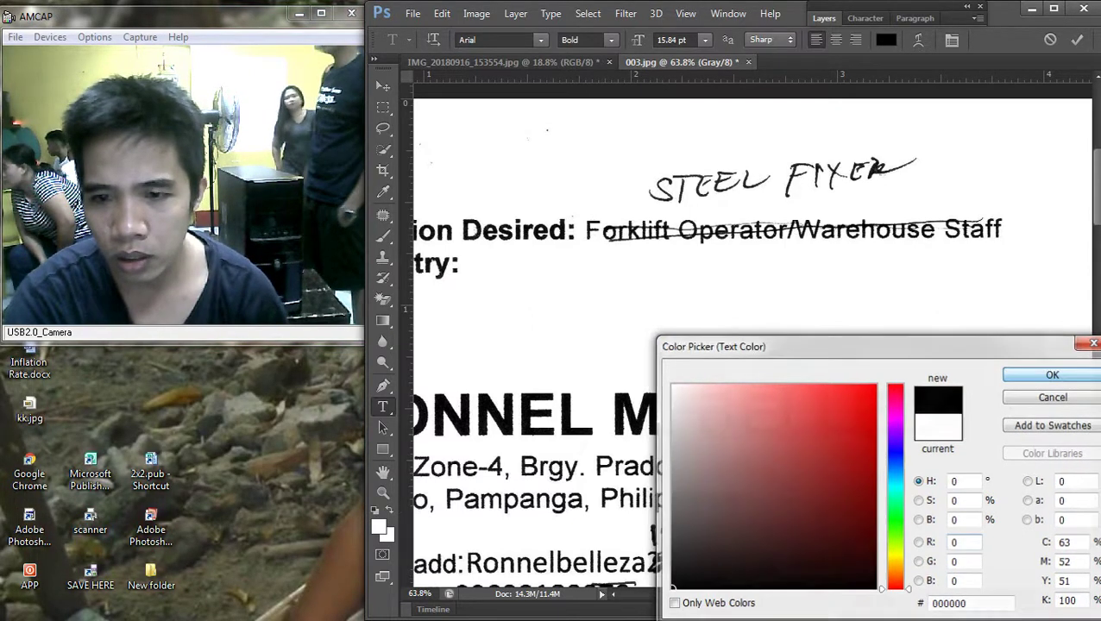
pyautogui.press('Return')
pyautogui.hotkey('ctrl', 'a')
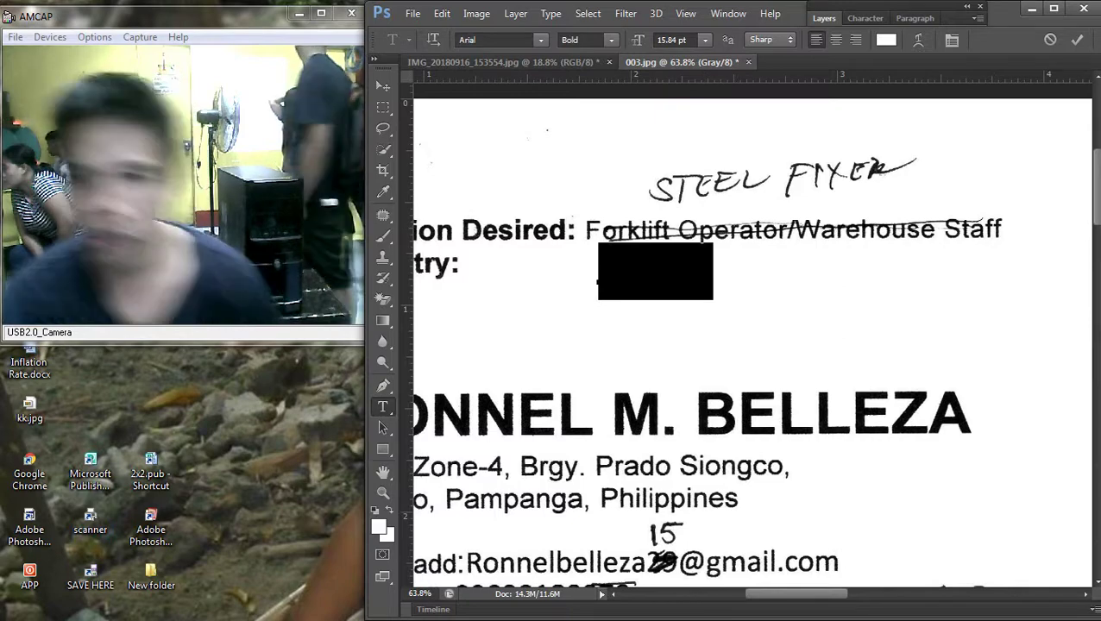
pyautogui.click(886, 40)
pyautogui.moveTo(733, 509); pyautogui.dragTo(669, 590)
pyautogui.press('Return')
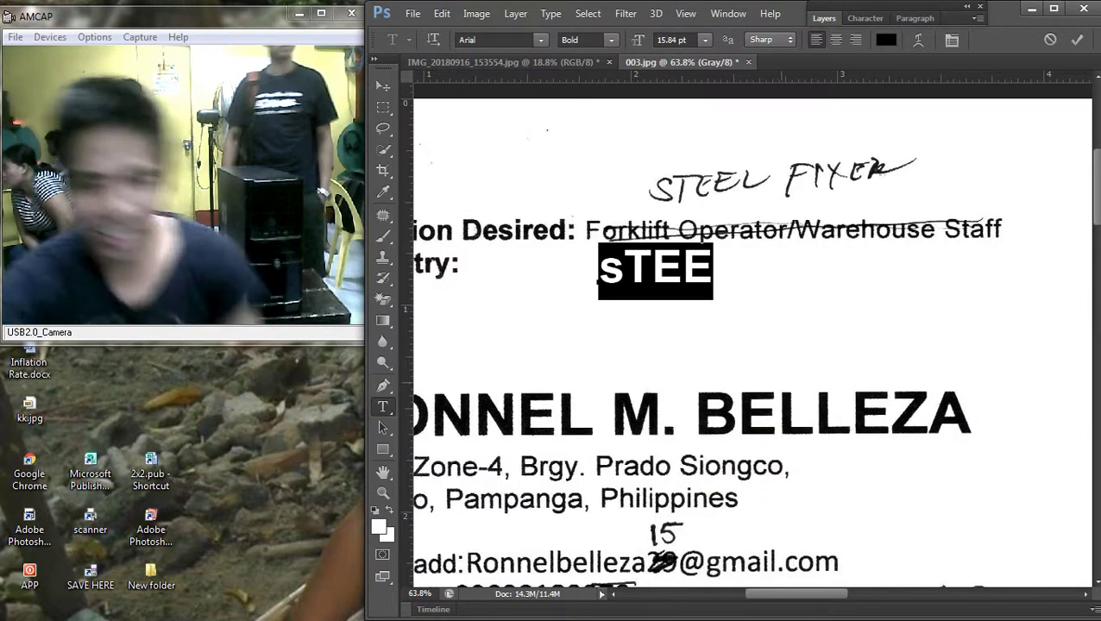
# - Type 'Steel Fixer', make it Regular at 22 pt, and commit it
pyautogui.write('Steel Fixer')
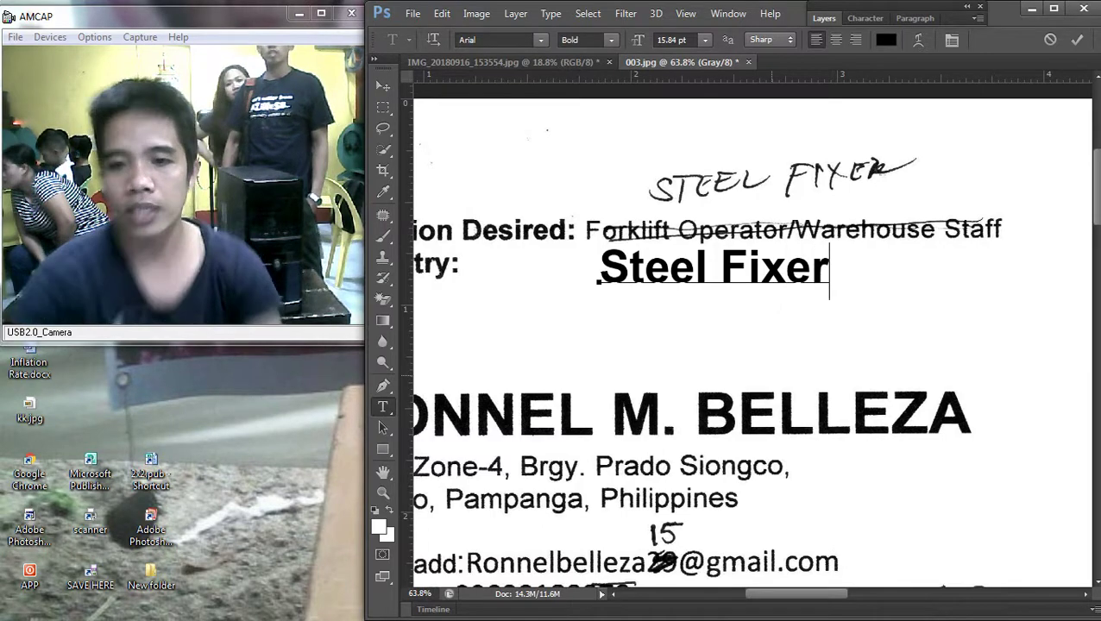
pyautogui.hotkey('ctrl', 'a')
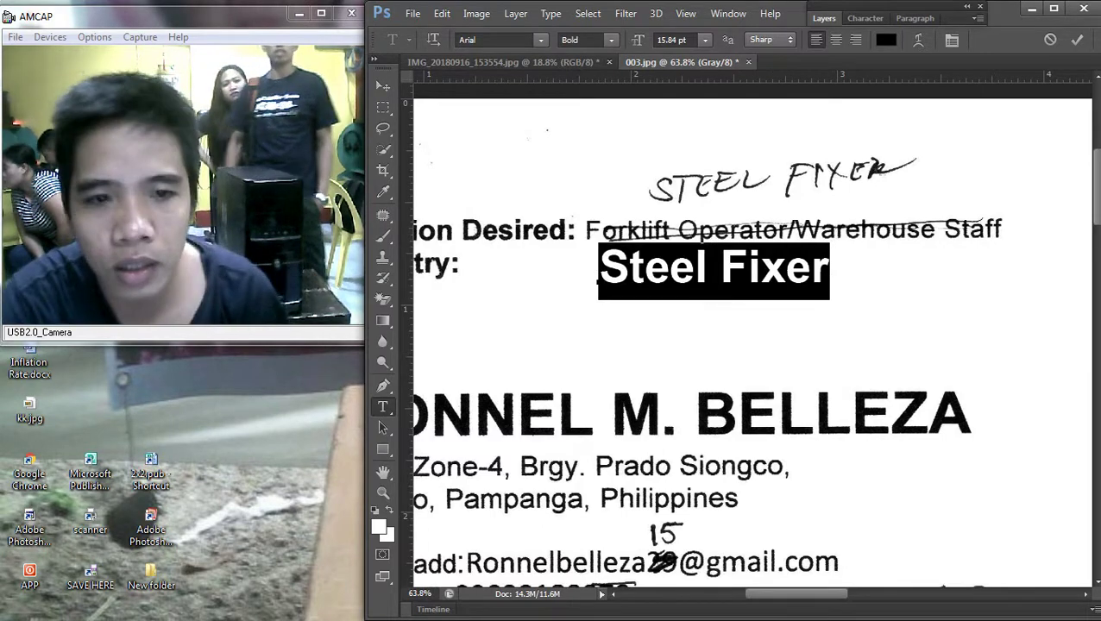
pyautogui.click(611, 40)
pyautogui.click(582, 105)
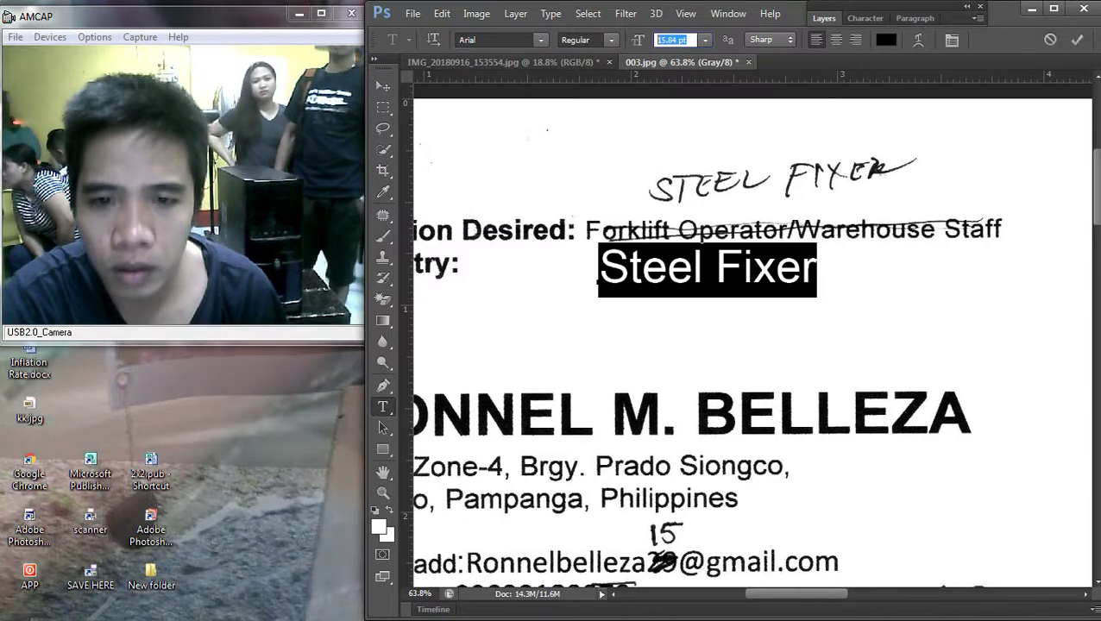
pyautogui.click(675, 40)
pyautogui.write('2')
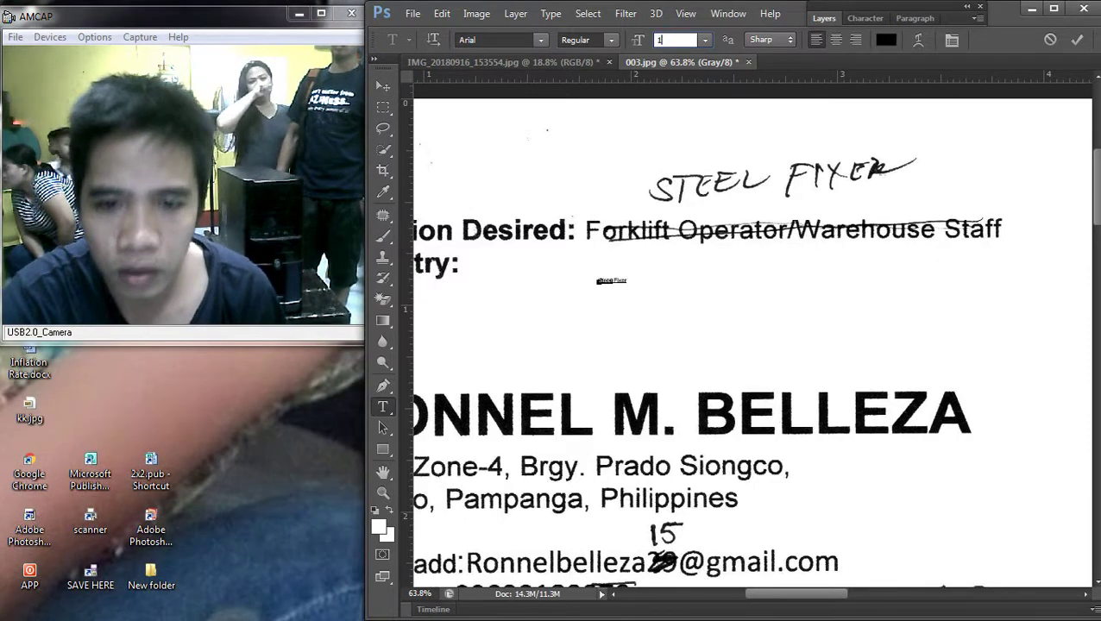
pyautogui.write('2')
pyautogui.click(383, 86)
# - Move Steel Fixer onto the Position Desired line and white out the crossed-out old position
pyautogui.scroll(2, 586, 284)
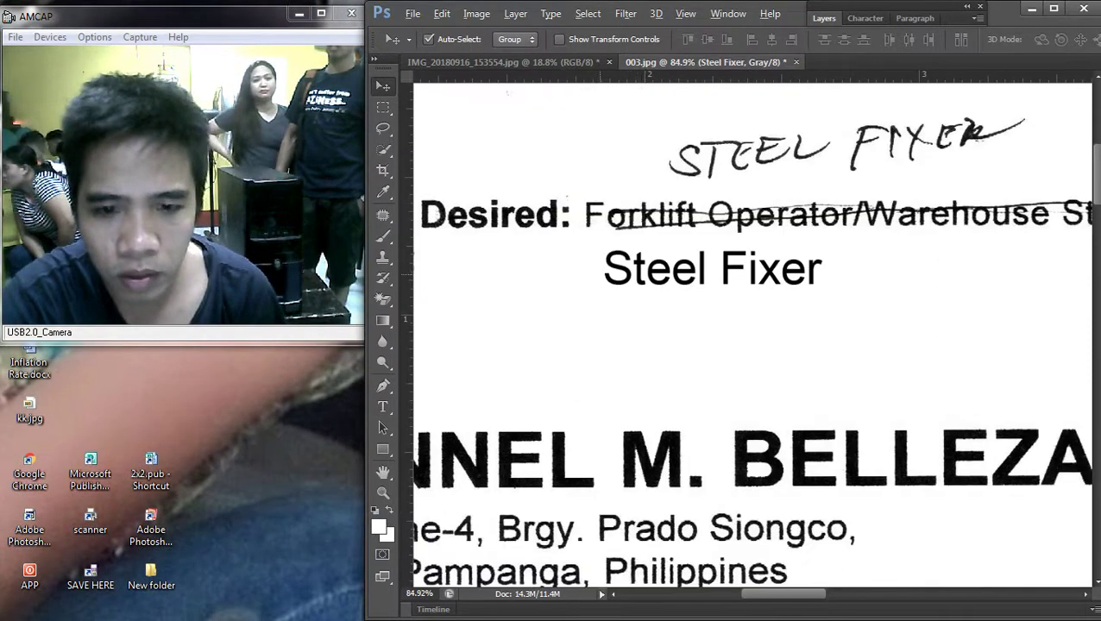
pyautogui.moveTo(670, 263); pyautogui.dragTo(645, 212)
pyautogui.click(648, 258)
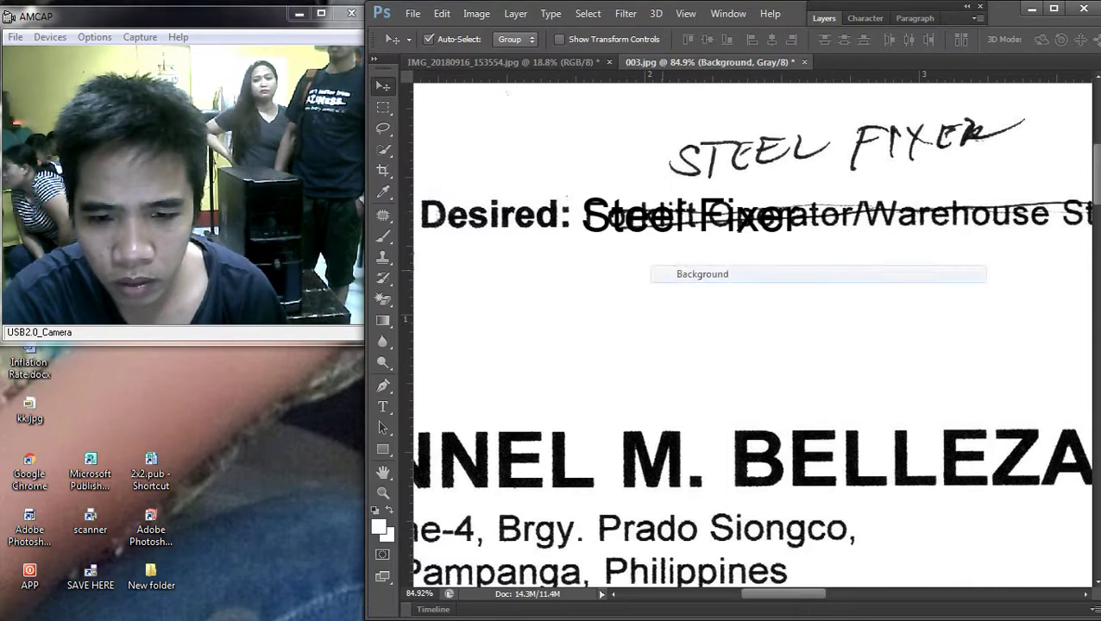
pyautogui.press('m')
pyautogui.moveTo(568, 115); pyautogui.dragTo(1085, 270)
pyautogui.press('Delete')
pyautogui.press('Return')
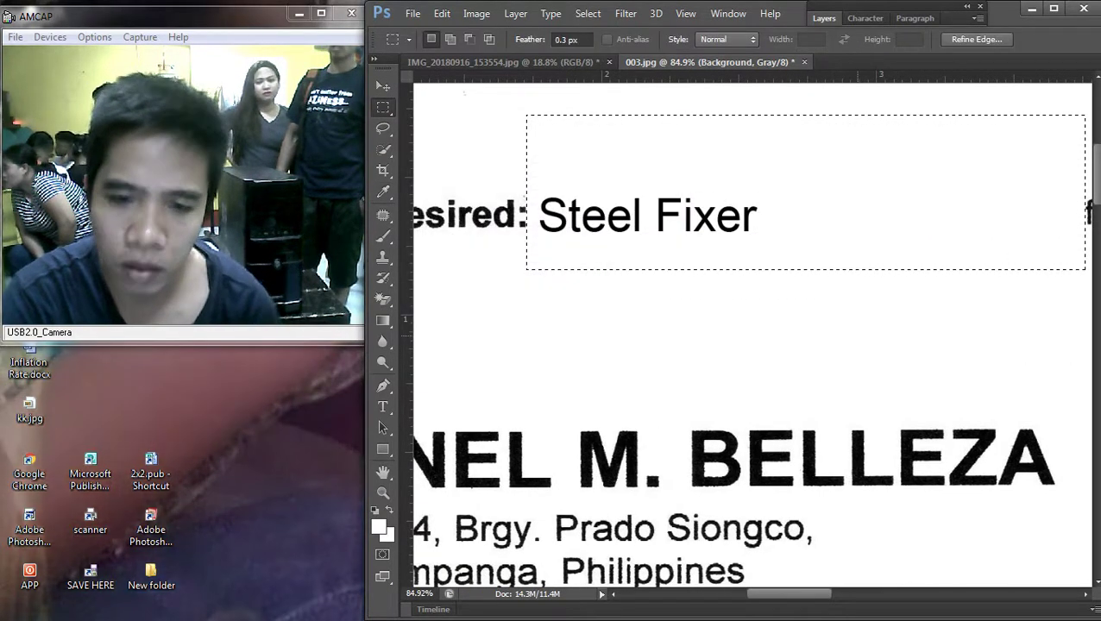
# - Fill the leftover stray 'f' with white and reselect the Steel Fixer layer
pyautogui.scroll(-3, 777, 287)
pyautogui.rightClick(848, 253)
pyautogui.moveTo(884, 188); pyautogui.dragTo(966, 296)
pyautogui.press('Delete')
pyautogui.press('Return')
pyautogui.scroll(2, 750, 345)
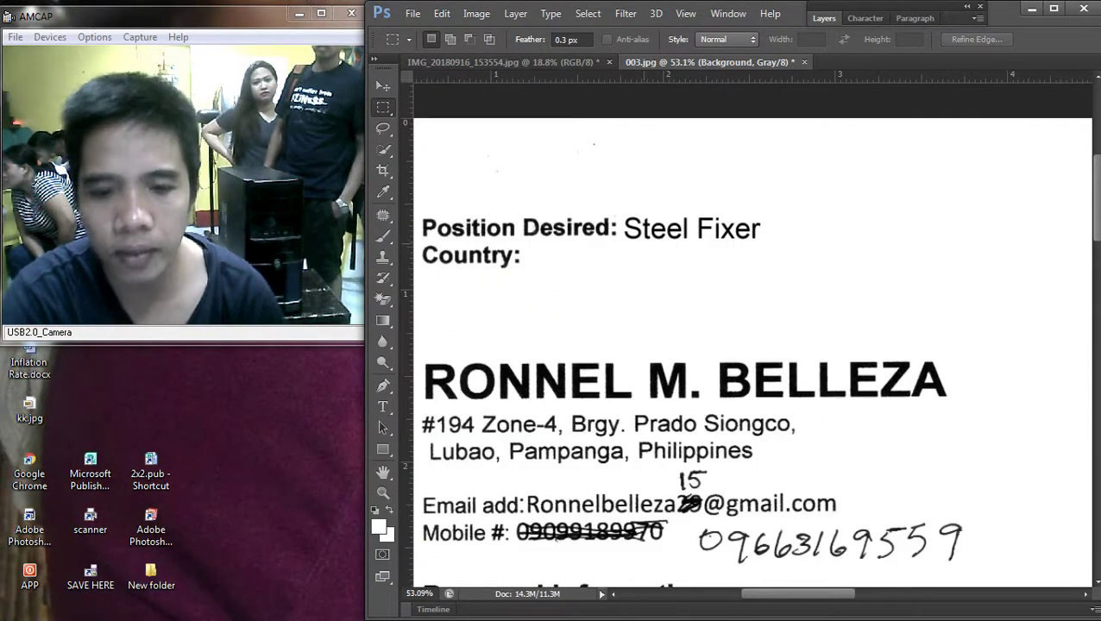
pyautogui.press('v')
pyautogui.rightClick(647, 227)
pyautogui.click(681, 236)
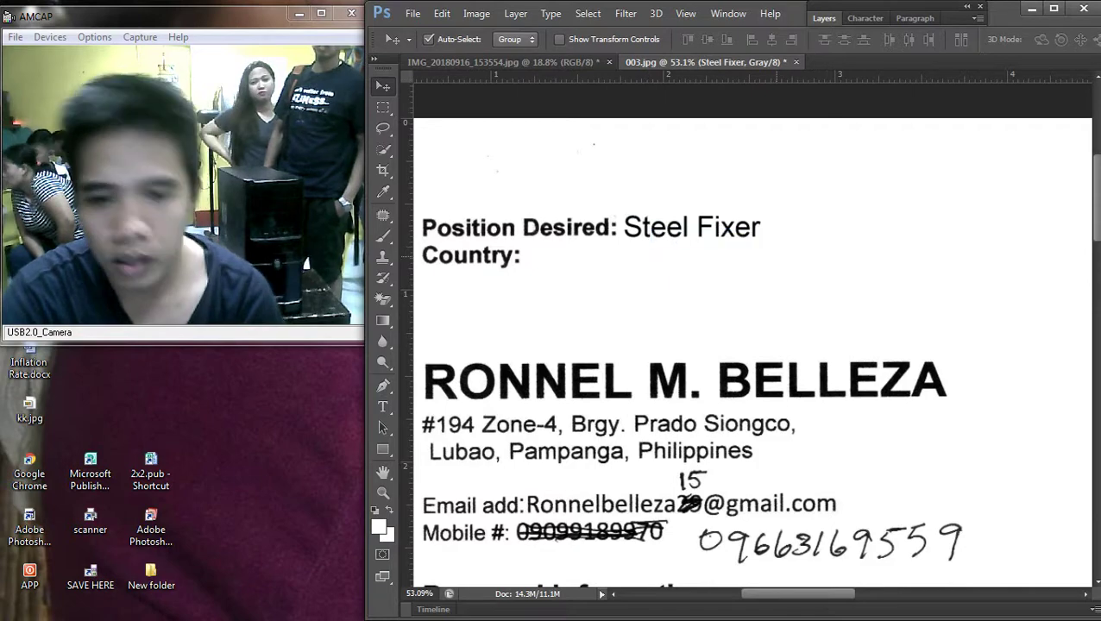
pyautogui.scroll(-4, 750, 345)
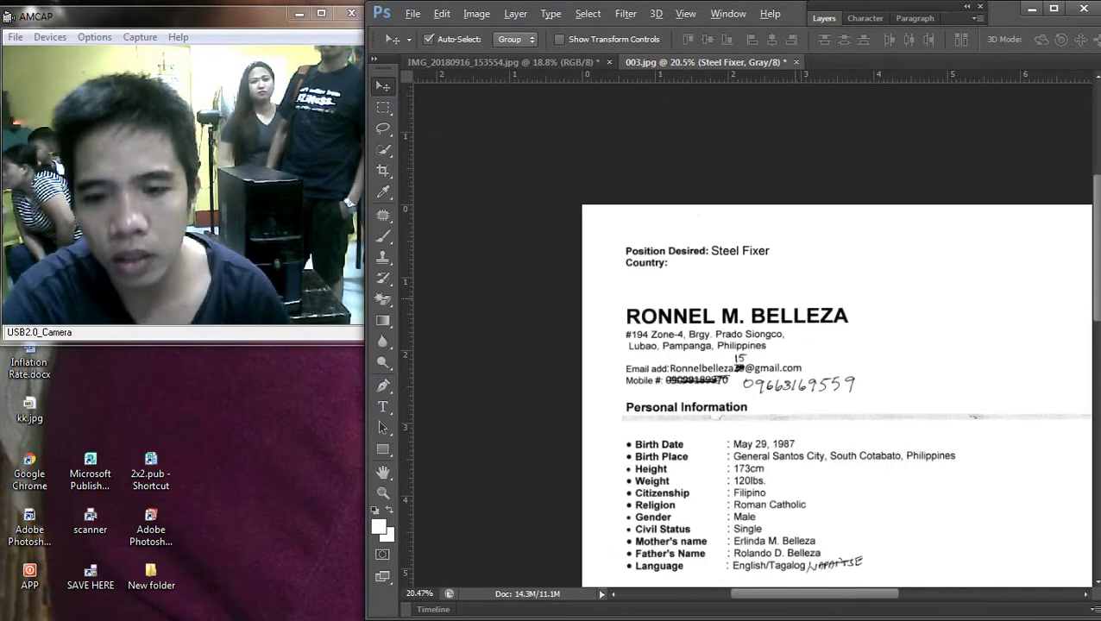
# - Duplicate the Steel Fixer text layer and place the copy below Personal Information
pyautogui.scroll(-3, 750, 345)
pyautogui.scroll(1, 750, 345)
pyautogui.scroll(5, 750, 345)
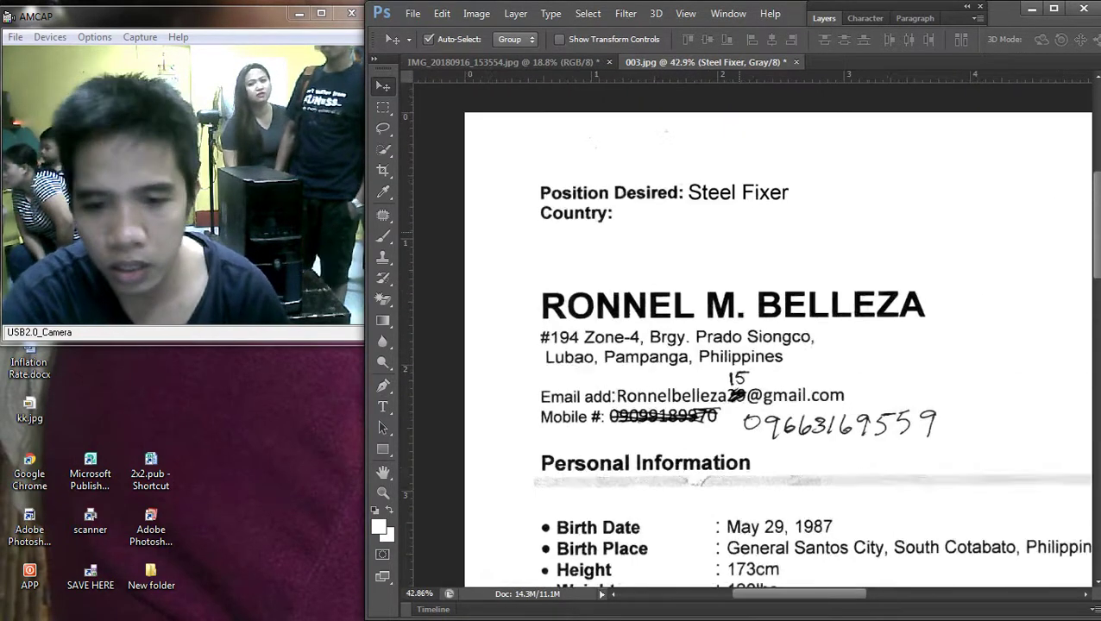
pyautogui.rightClick(705, 176)
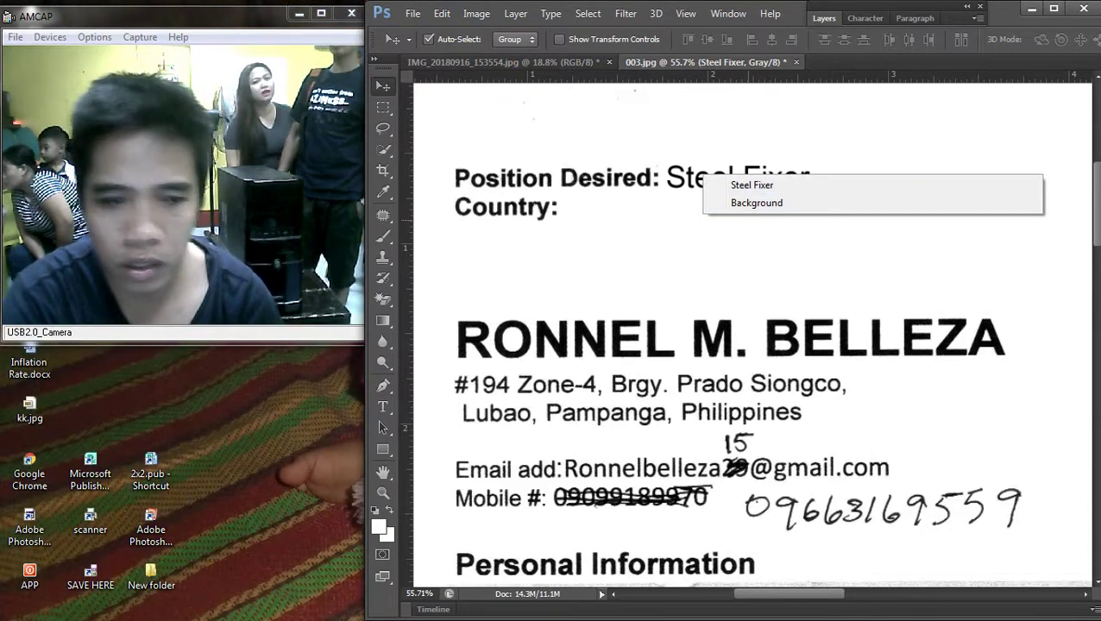
pyautogui.click(729, 181)
pyautogui.scroll(-2, 729, 182)
pyautogui.scroll(2, 729, 181)
pyautogui.moveTo(675, 169); pyautogui.dragTo(694, 456)
pyautogui.scroll(4, 694, 455)
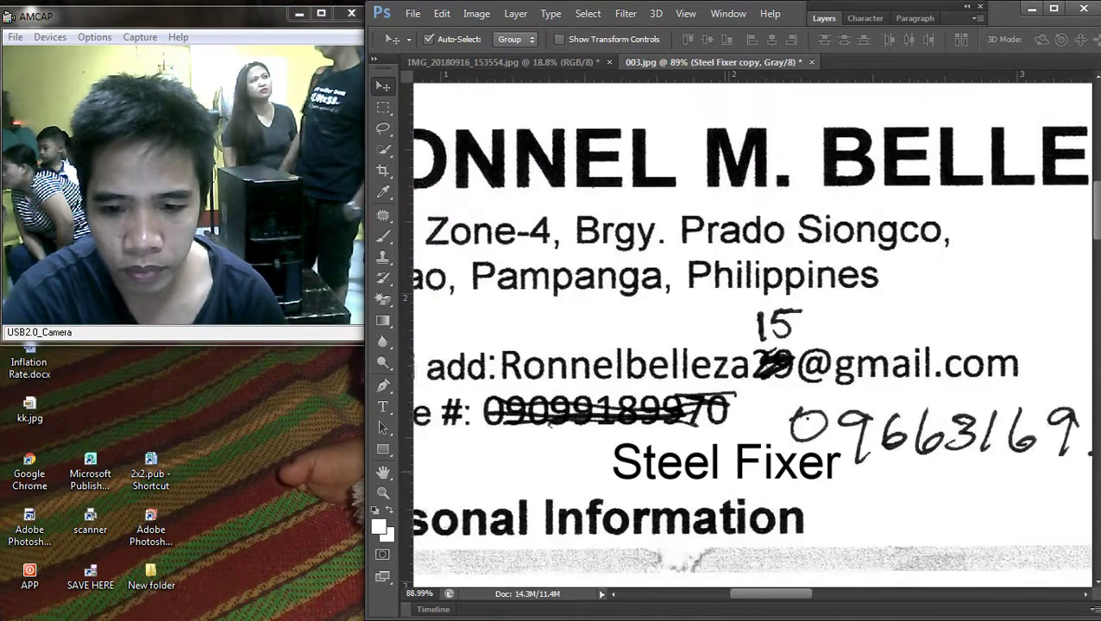
pyautogui.moveTo(619, 352); pyautogui.dragTo(741, 301)
pyautogui.scroll(-4, 763, 388)
pyautogui.scroll(2, 742, 302)
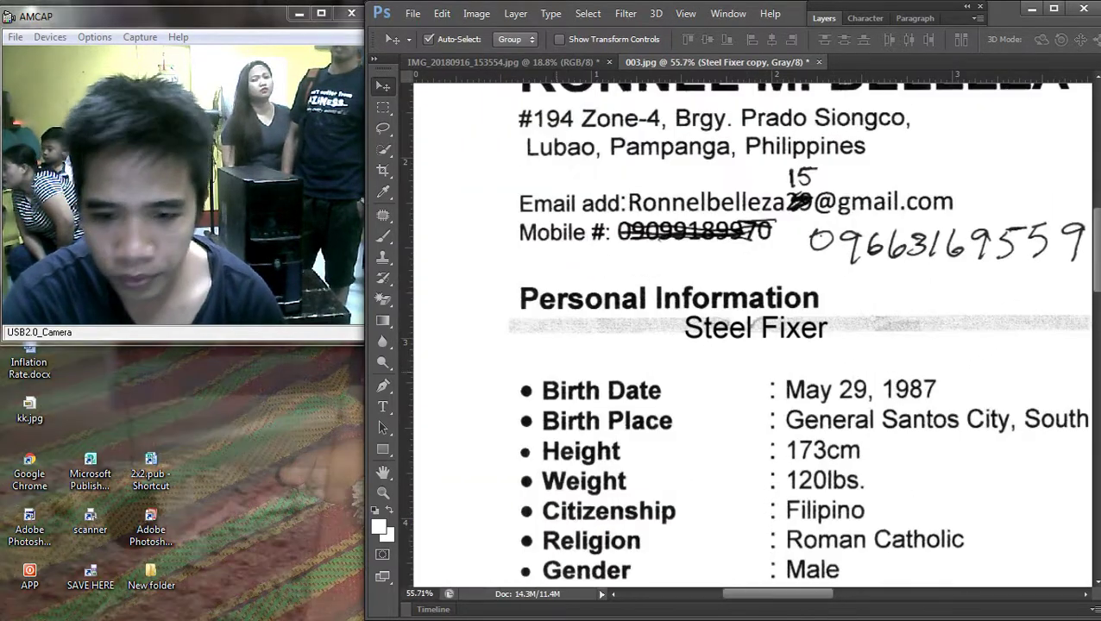
# - Replace the copied text with the new mobile number and commit it
pyautogui.press('t')
pyautogui.click(695, 328)
pyautogui.moveTo(684, 328); pyautogui.dragTo(828, 328)
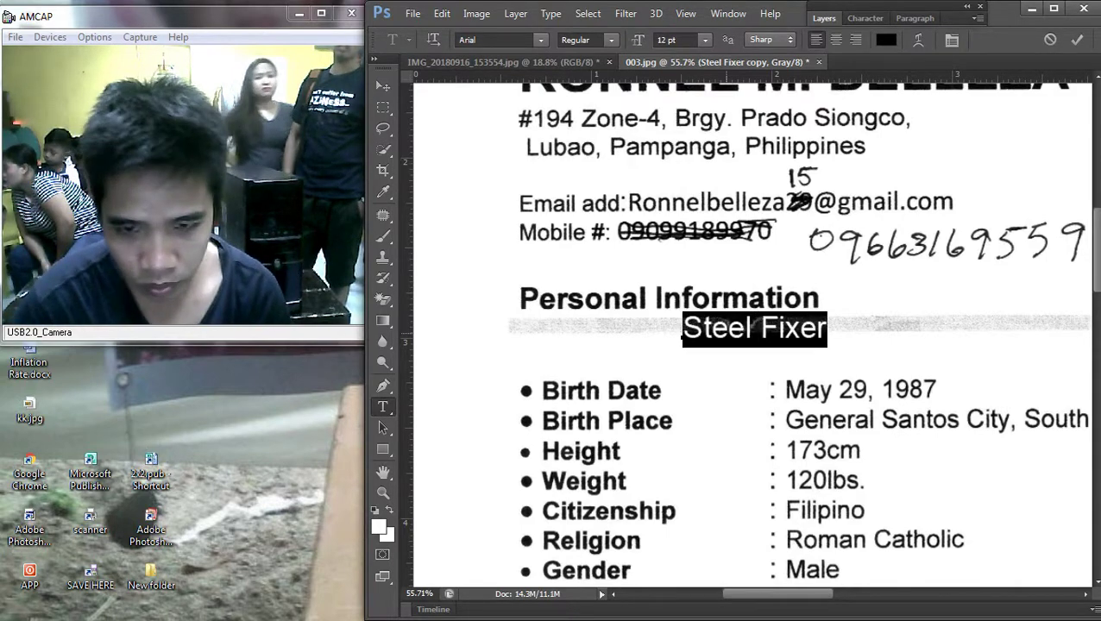
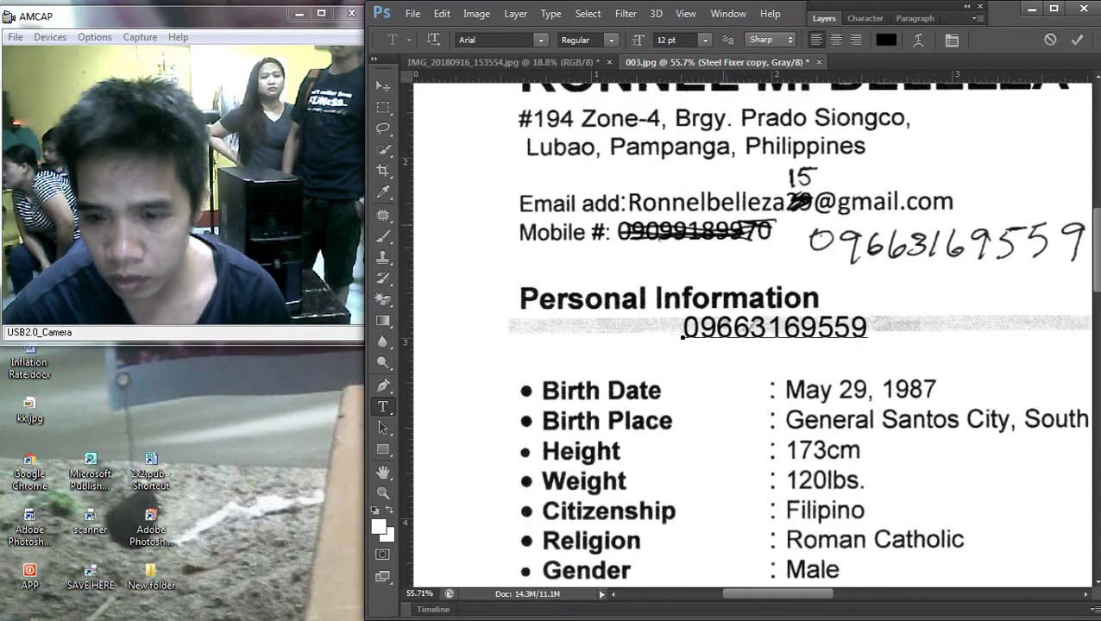
pyautogui.scroll(-2, 751, 194)
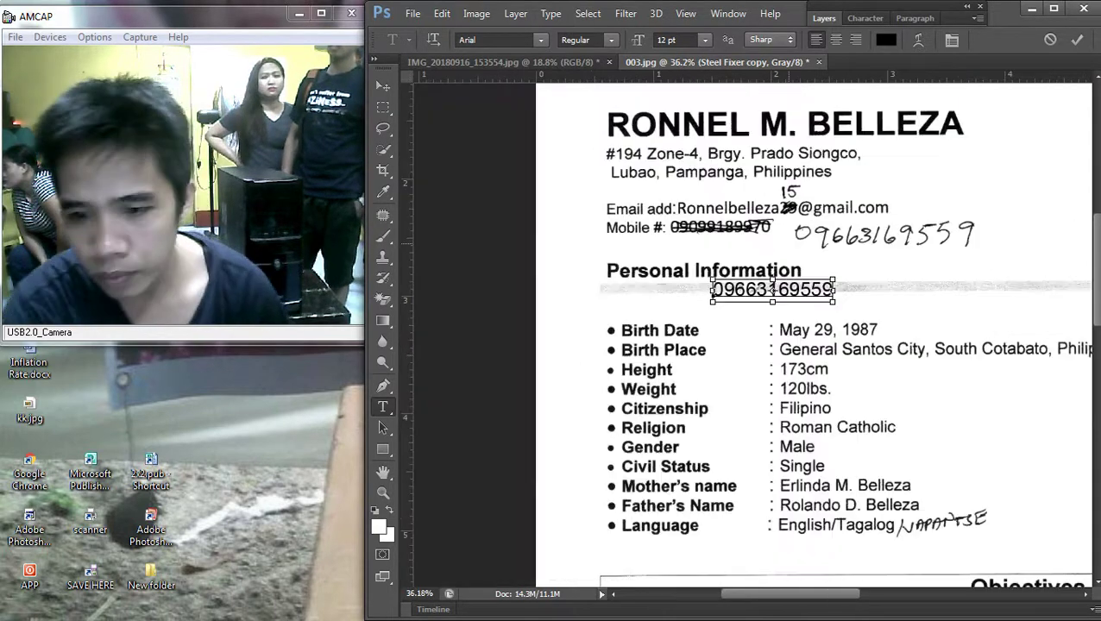
pyautogui.hotkey('ctrl', 'Return')
# - Position the typed mobile number over the crossed-out number on the Mobile # line
pyautogui.press('v')
pyautogui.scroll(2, 695, 261)
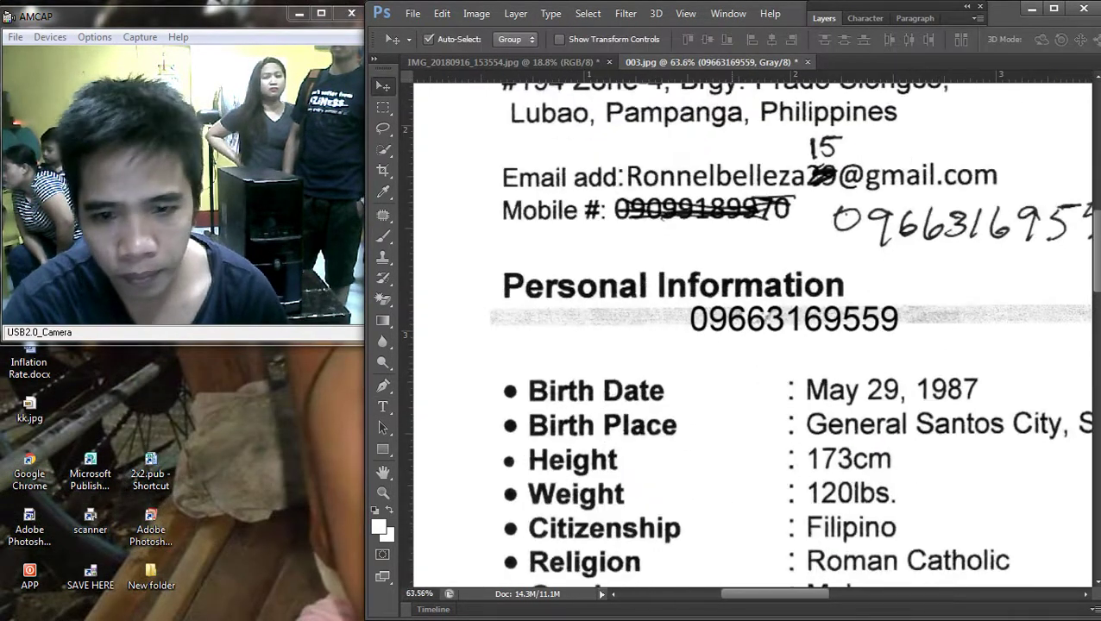
pyautogui.moveTo(751, 286); pyautogui.dragTo(657, 208)
pyautogui.press('t')
pyautogui.doubleClick(726, 242)
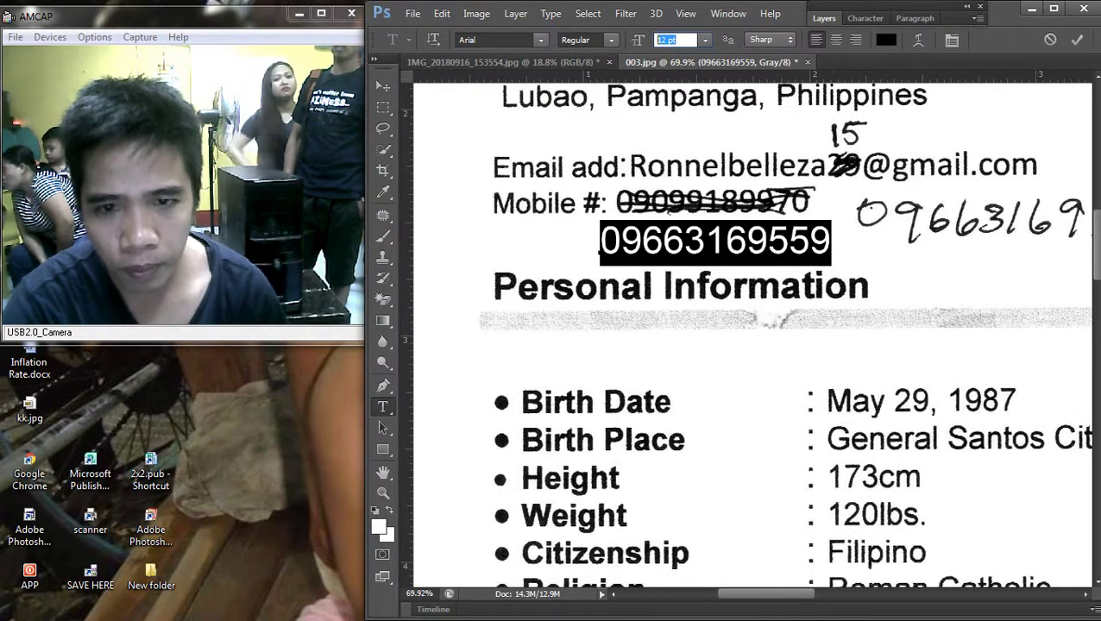
pyautogui.click(382, 86)
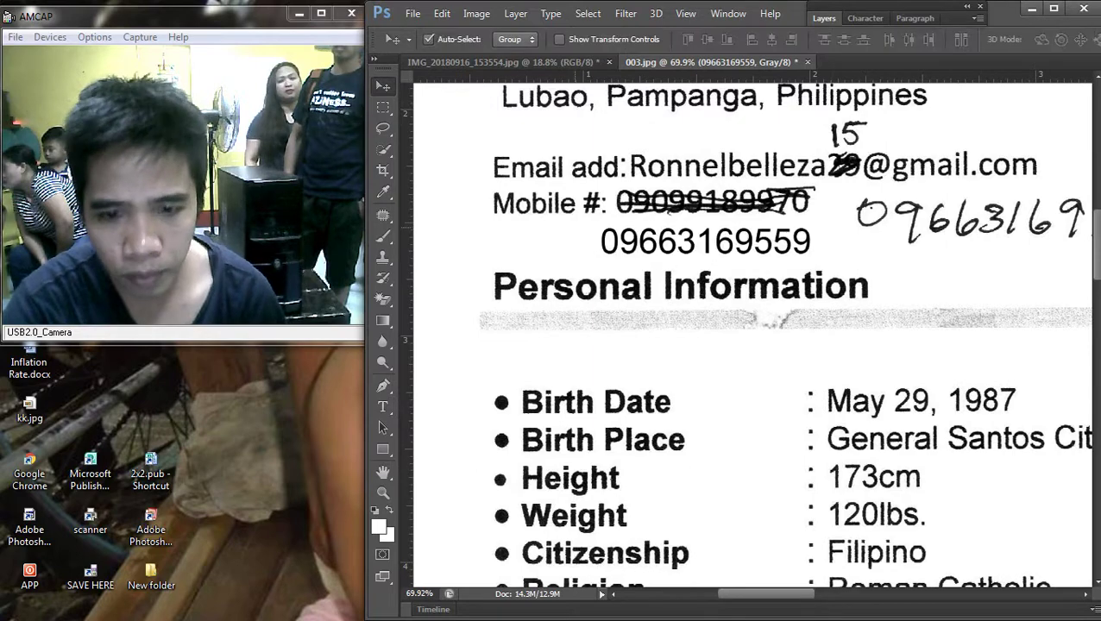
pyautogui.scroll(2, 629, 256)
pyautogui.moveTo(630, 256); pyautogui.dragTo(649, 207)
# - On the Background layer, white out the old digits and the handwritten mobile number
pyautogui.rightClick(670, 238)
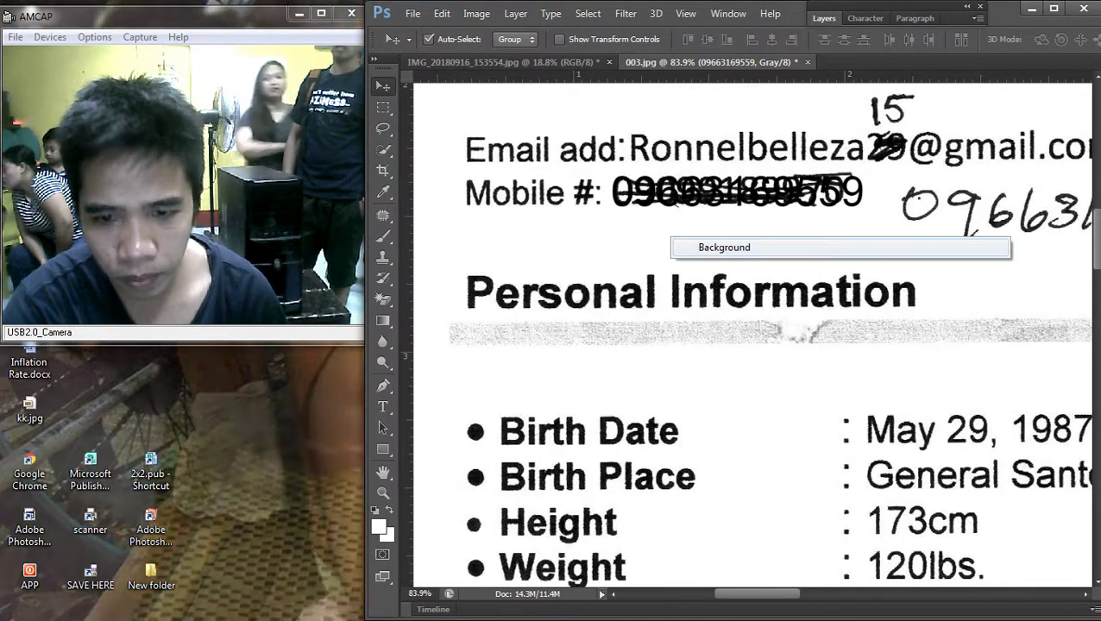
pyautogui.click(724, 247)
pyautogui.click(383, 107)
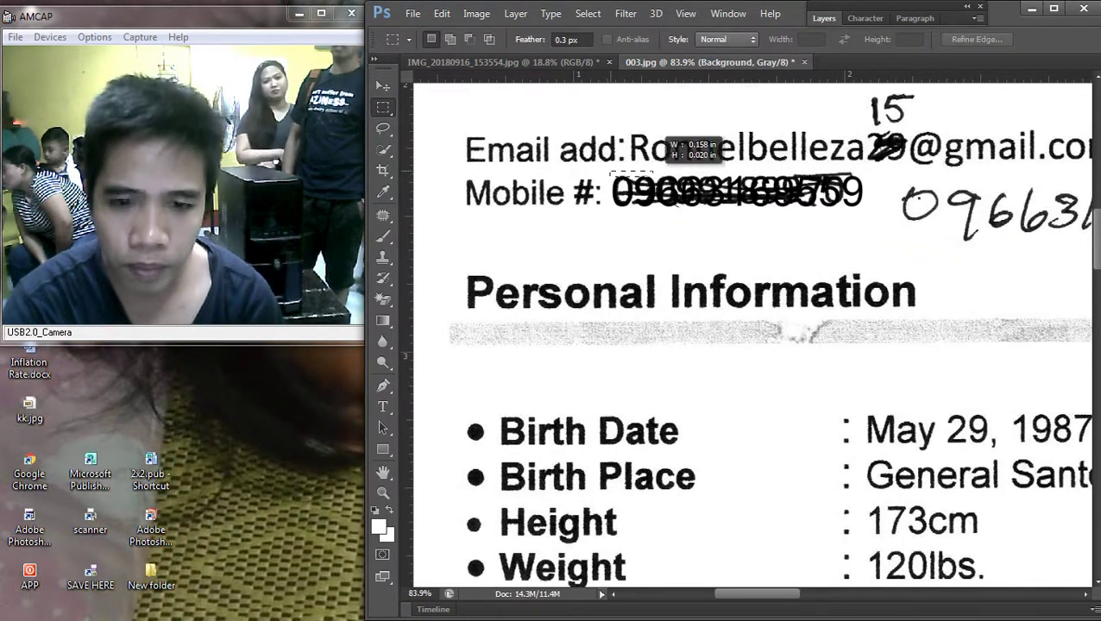
pyautogui.moveTo(682, 170); pyautogui.dragTo(874, 213)
pyautogui.hotkey('shift', 'F5')
pyautogui.hotkey('ctrl', 'd')
pyautogui.hscroll(3, 751, 336)
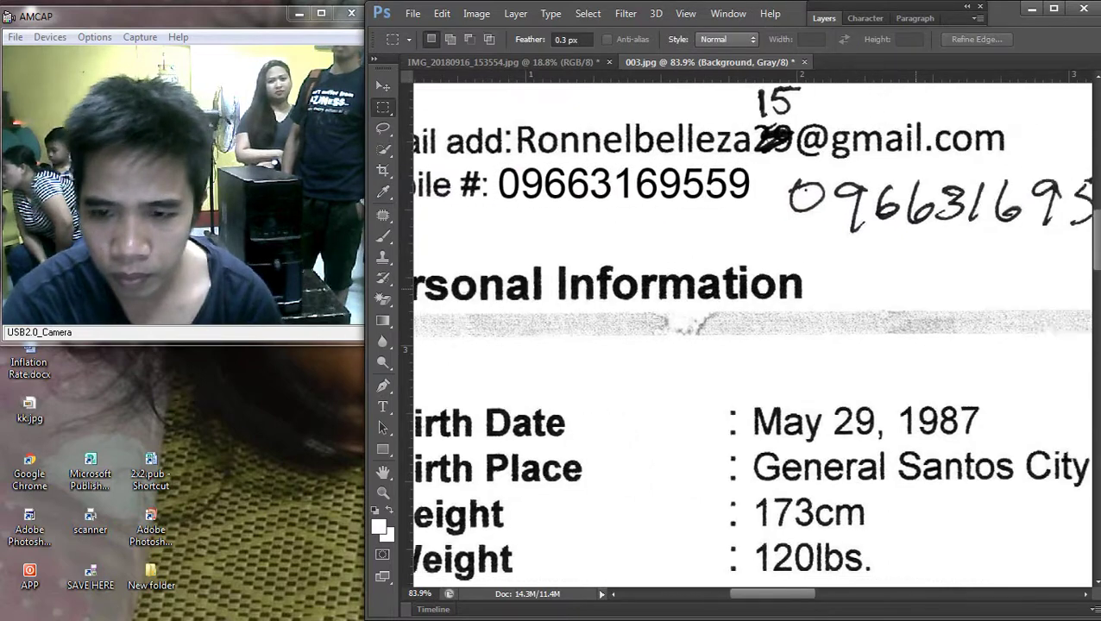
pyautogui.moveTo(608, 167); pyautogui.dragTo(1035, 231)
pyautogui.hscroll(1, 1035, 231)
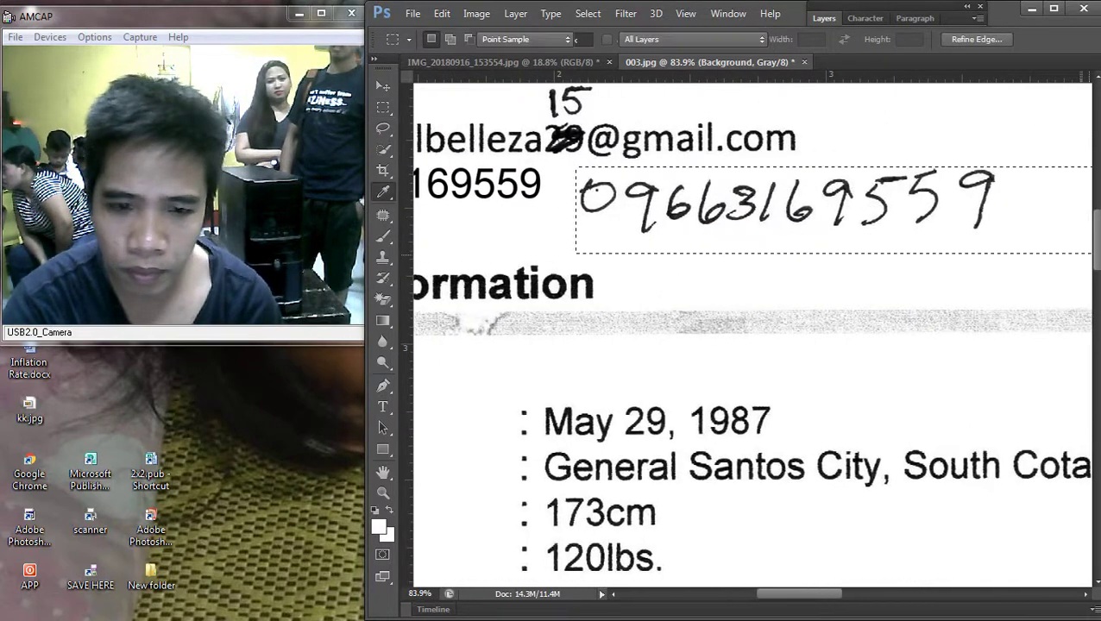
pyautogui.press('BackSpace')
pyautogui.hotkey('ctrl', 'd')
# - White out the handwritten 29/15, a leftover mark, and the stray dash by the email
pyautogui.scroll(5, 750, 336)
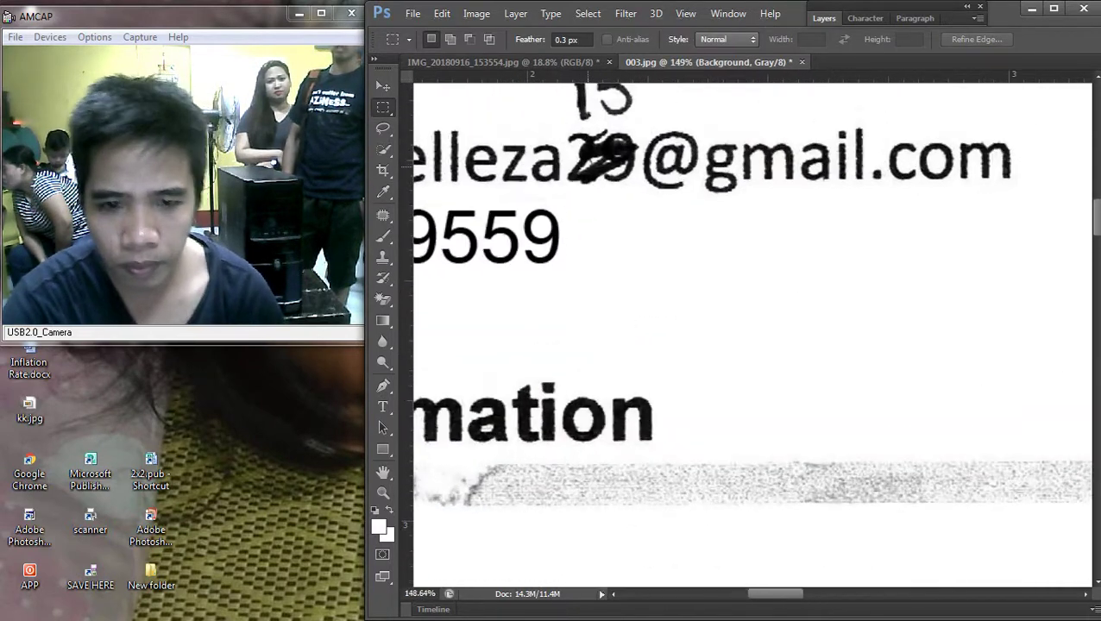
pyautogui.moveTo(616, 176); pyautogui.dragTo(687, 303)
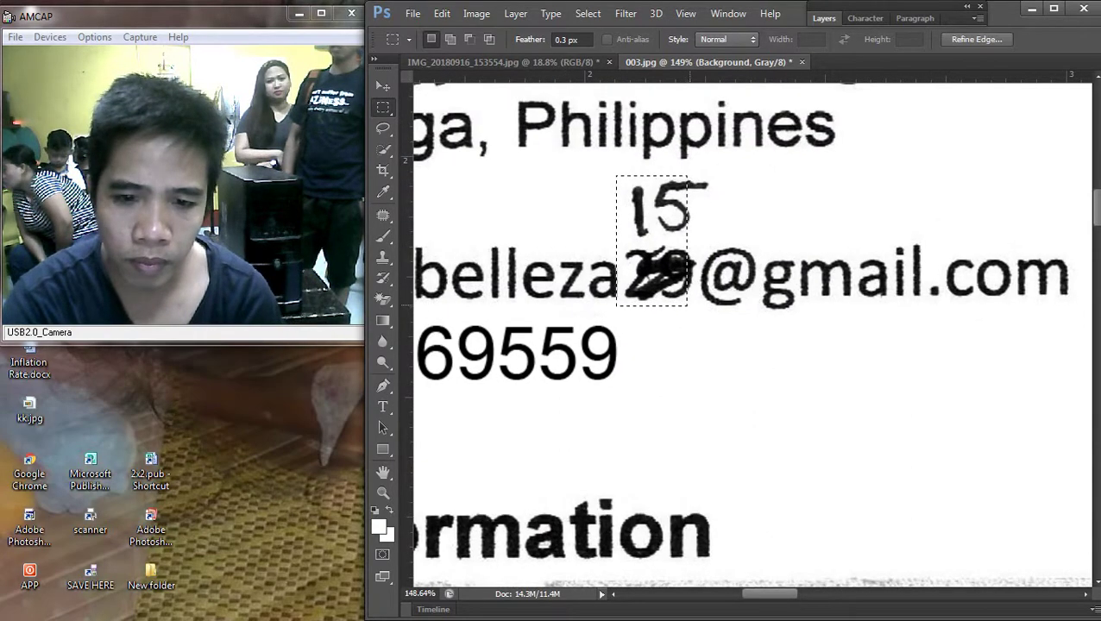
pyautogui.hotkey('shift', 'BackSpace')
pyautogui.press('Return')
pyautogui.press('m')
pyautogui.moveTo(659, 177); pyautogui.dragTo(697, 293)
pyautogui.hotkey('shift', 'BackSpace')
pyautogui.press('Return')
pyautogui.moveTo(676, 174); pyautogui.dragTo(740, 198)
pyautogui.hotkey('shift', 'BackSpace')
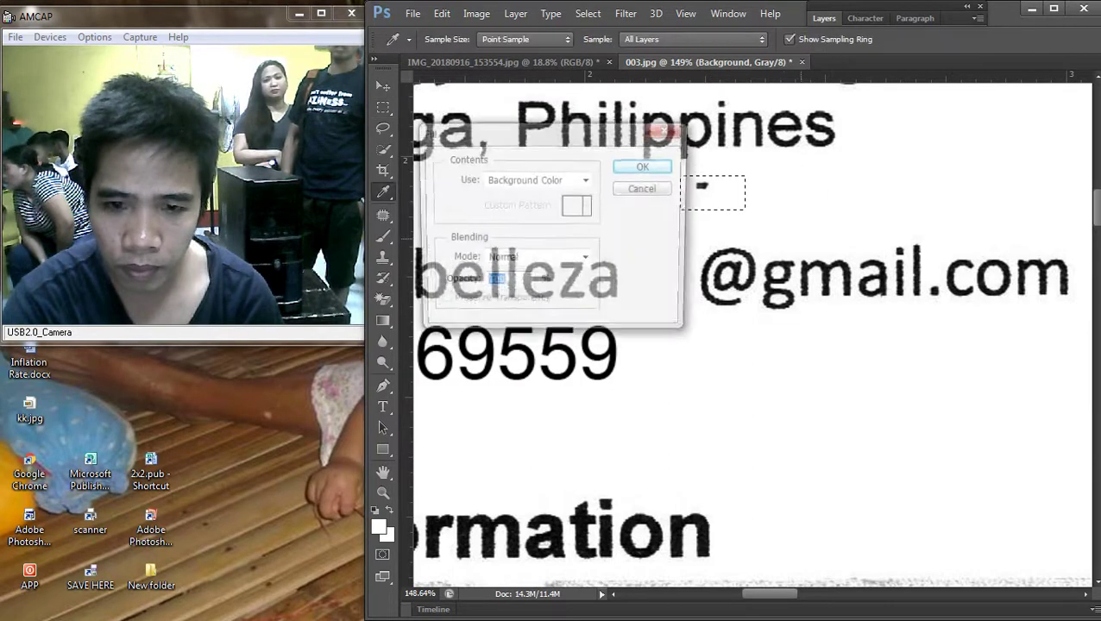
pyautogui.press('Return')
pyautogui.hotkey('ctrl', 'd')
pyautogui.scroll(-3, 504, 207)
pyautogui.press('v')
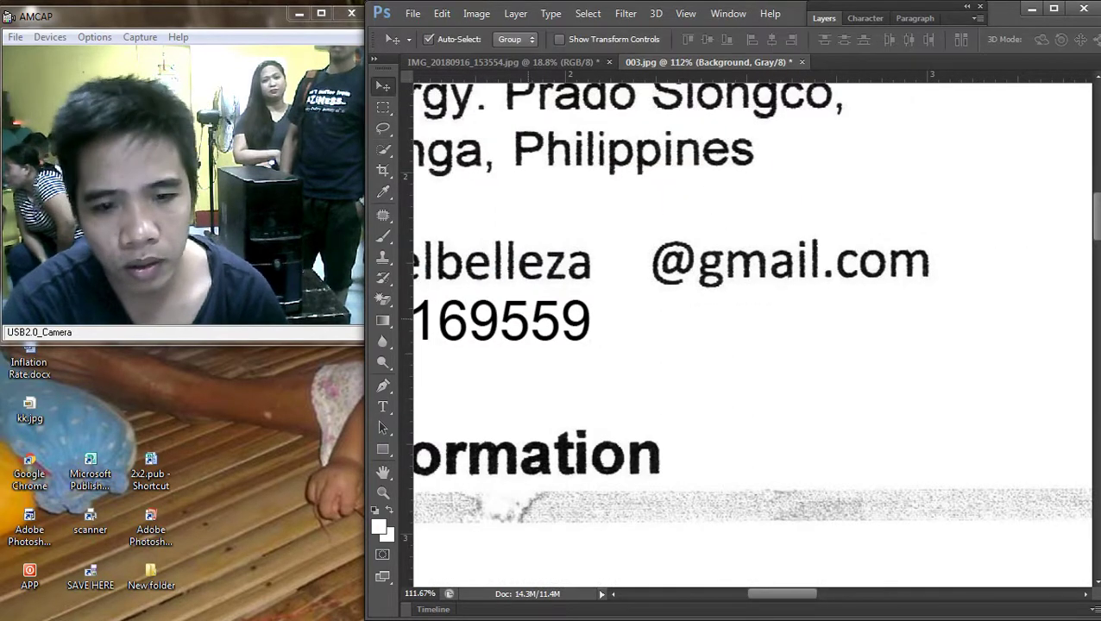
pyautogui.moveTo(699, 341); pyautogui.dragTo(756, 363)
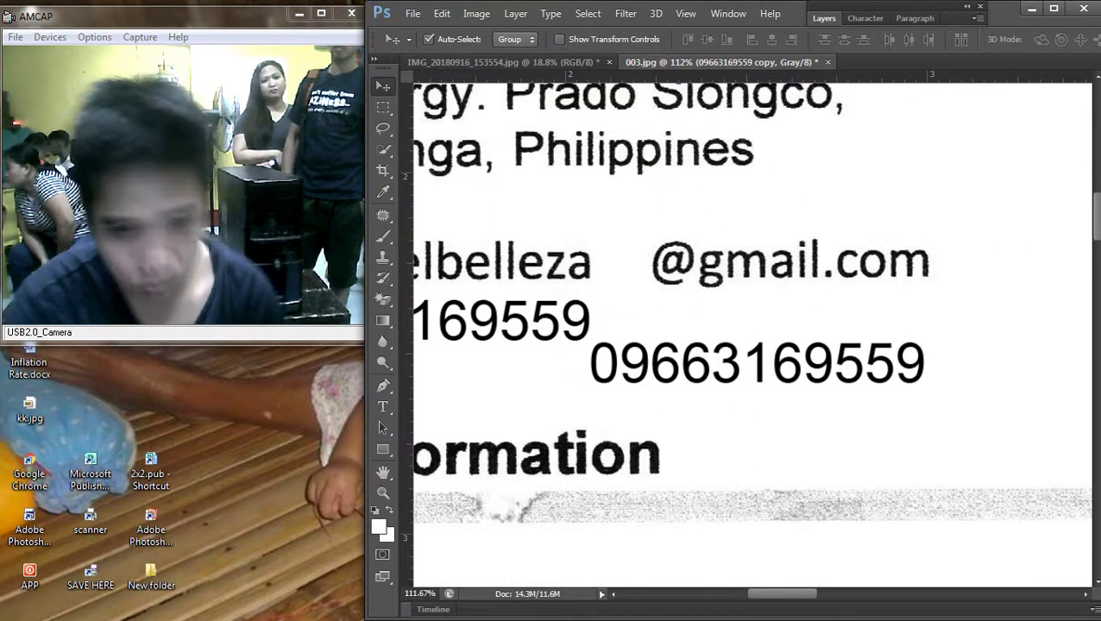
pyautogui.click(383, 406)
pyautogui.doubleClick(643, 362)
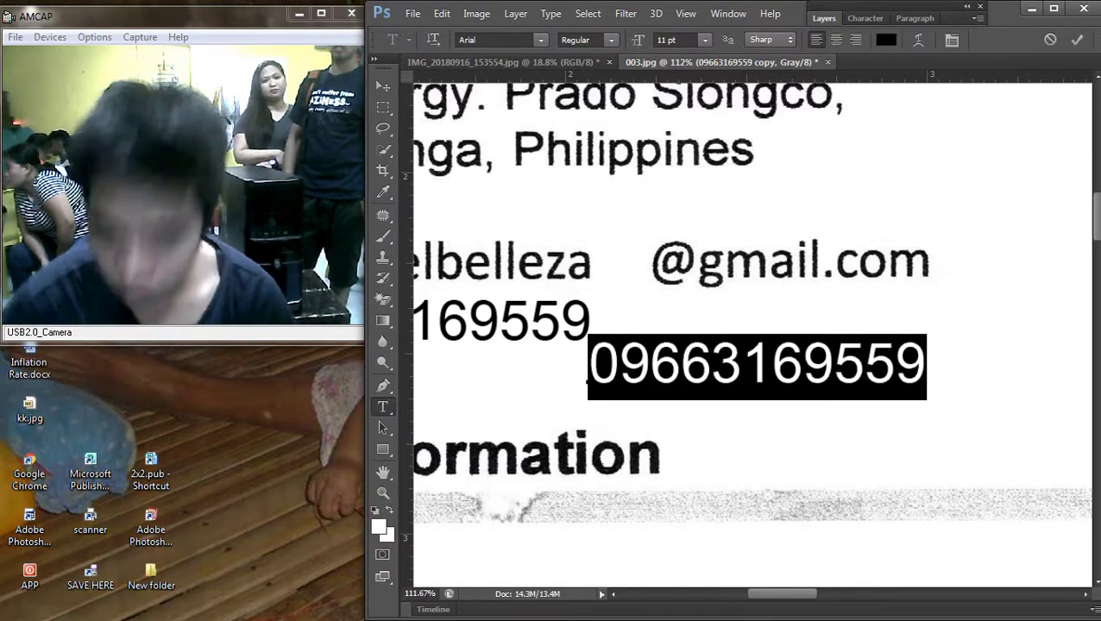
pyautogui.write('15')
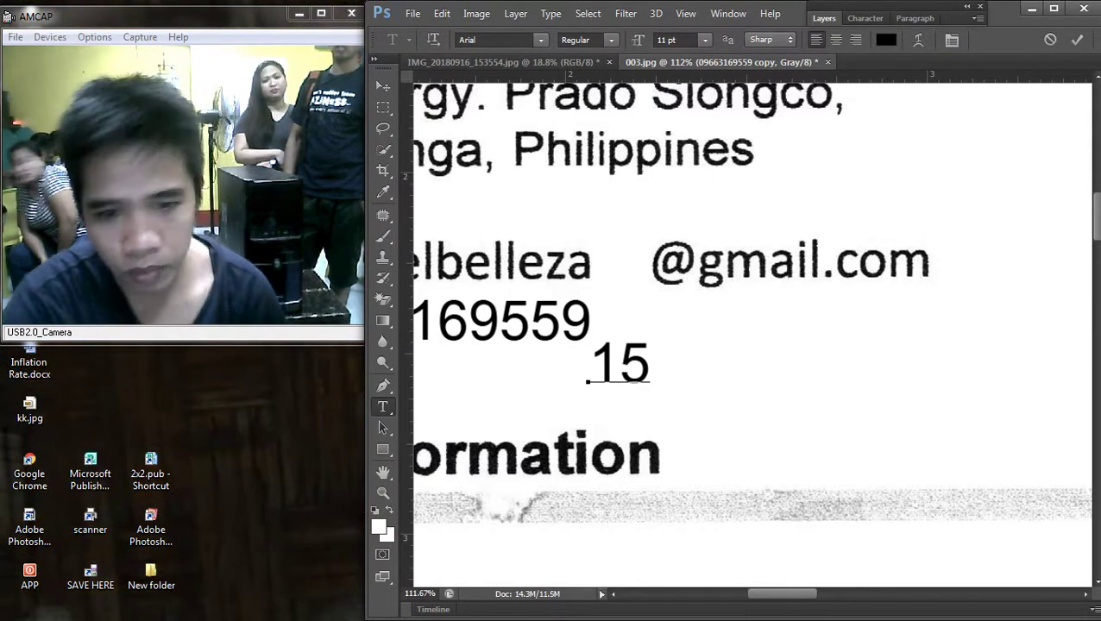
pyautogui.hotkey('ctrl', 'Return')
pyautogui.press('v')
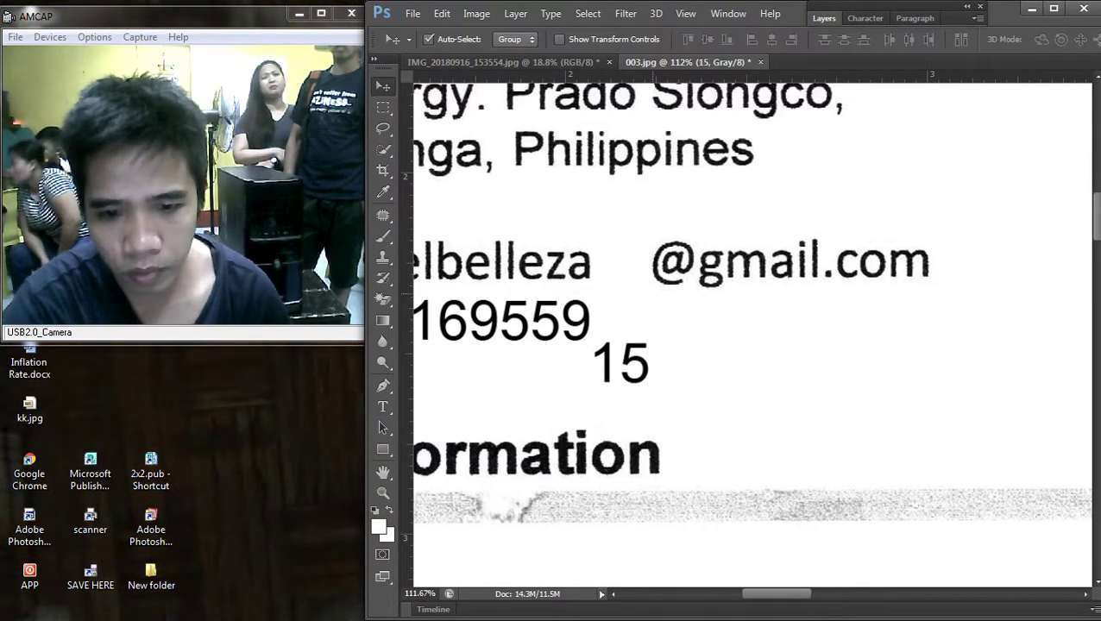
pyautogui.hscroll(-2, 666, 361)
pyautogui.moveTo(686, 362); pyautogui.dragTo(690, 261)
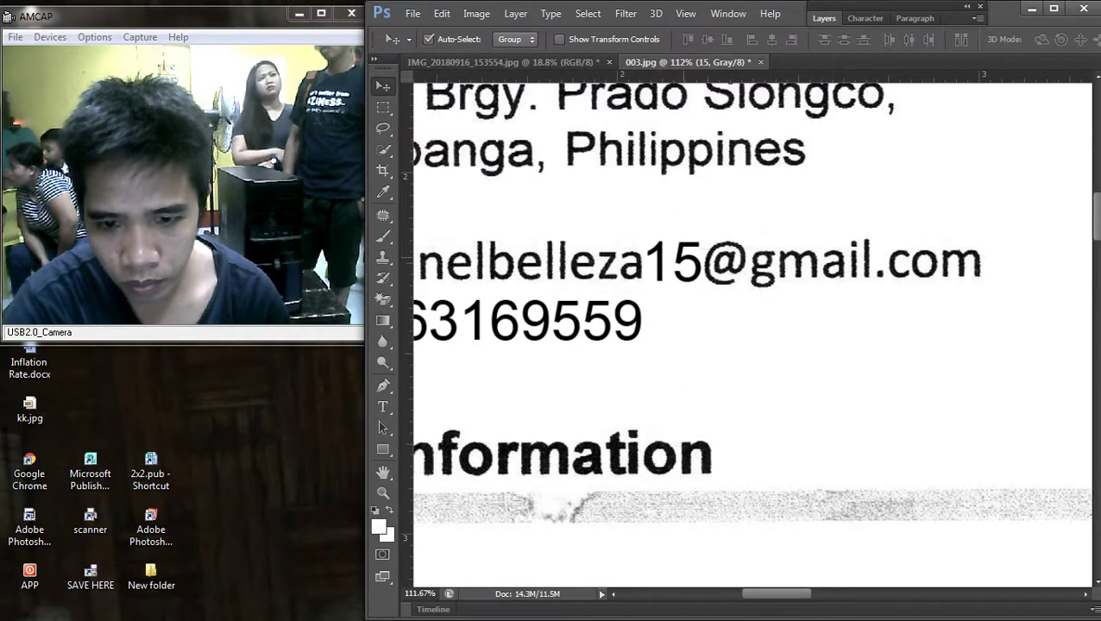
# - Marquee-select the grey streak under the Personal Information heading
pyautogui.scroll(-5, 699, 95)
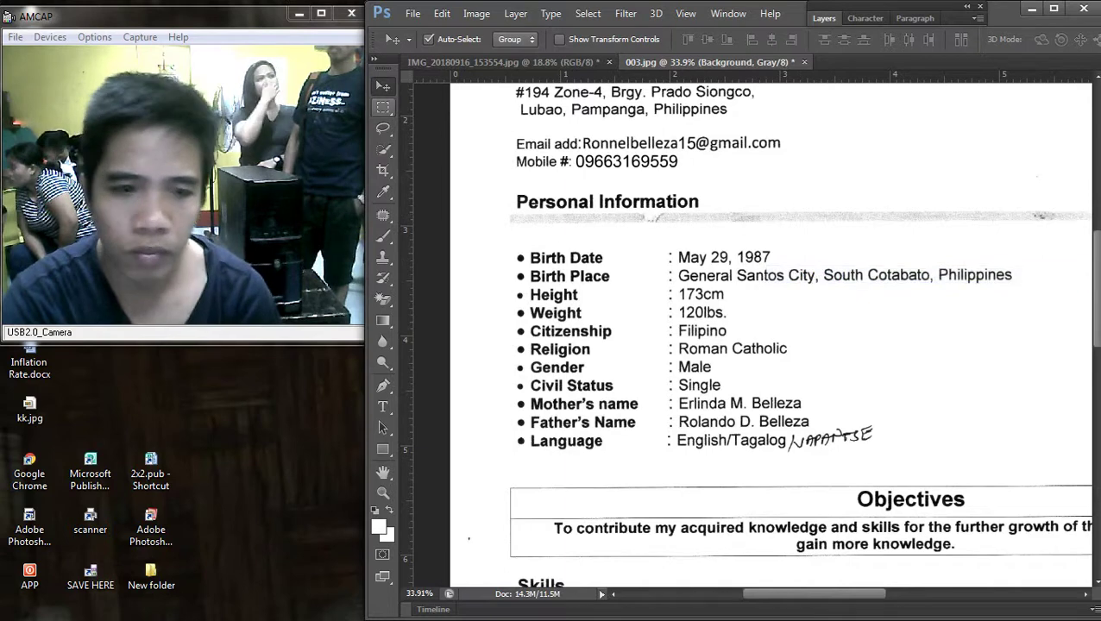
pyautogui.click(383, 107)
pyautogui.moveTo(435, 205); pyautogui.dragTo(1062, 245)
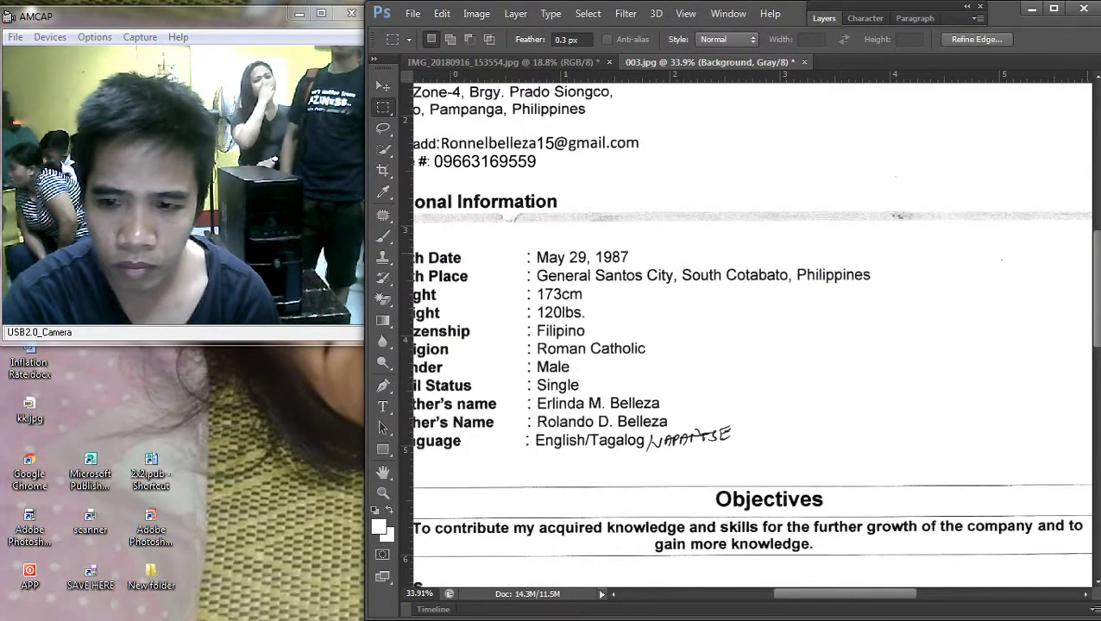
pyautogui.scroll(-1, 748, 337)
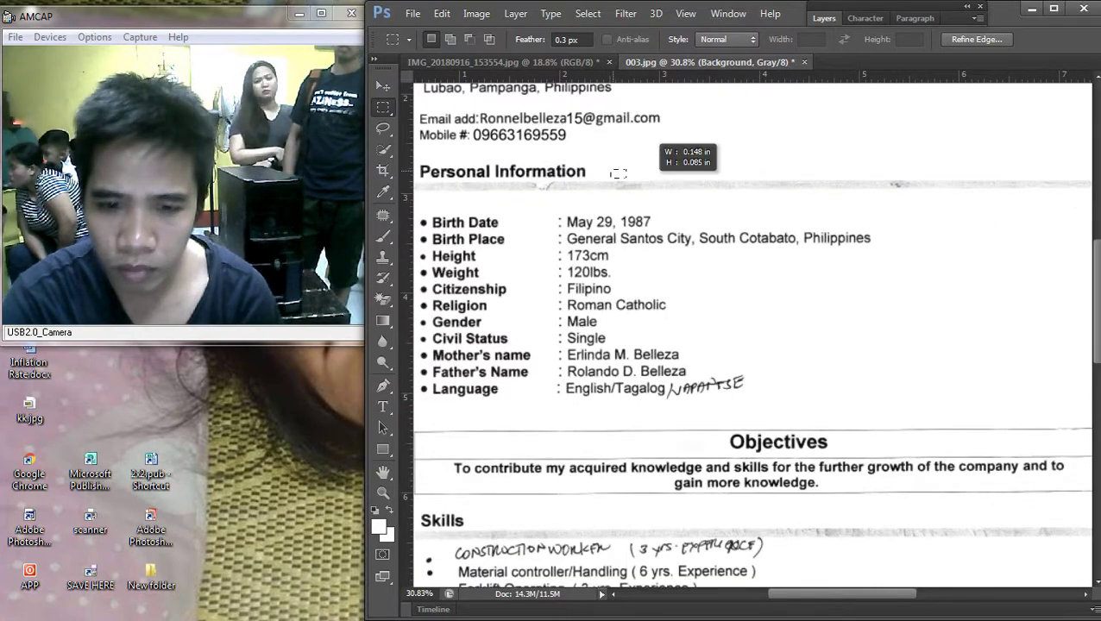
pyautogui.moveTo(617, 173); pyautogui.dragTo(1092, 198)
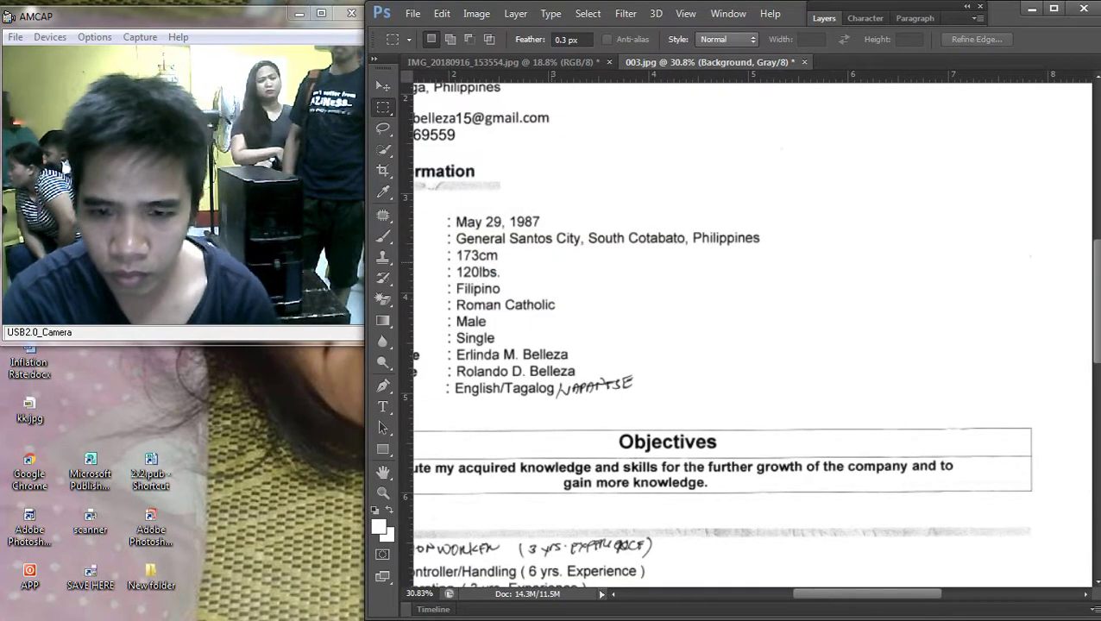
pyautogui.scroll(1, 749, 336)
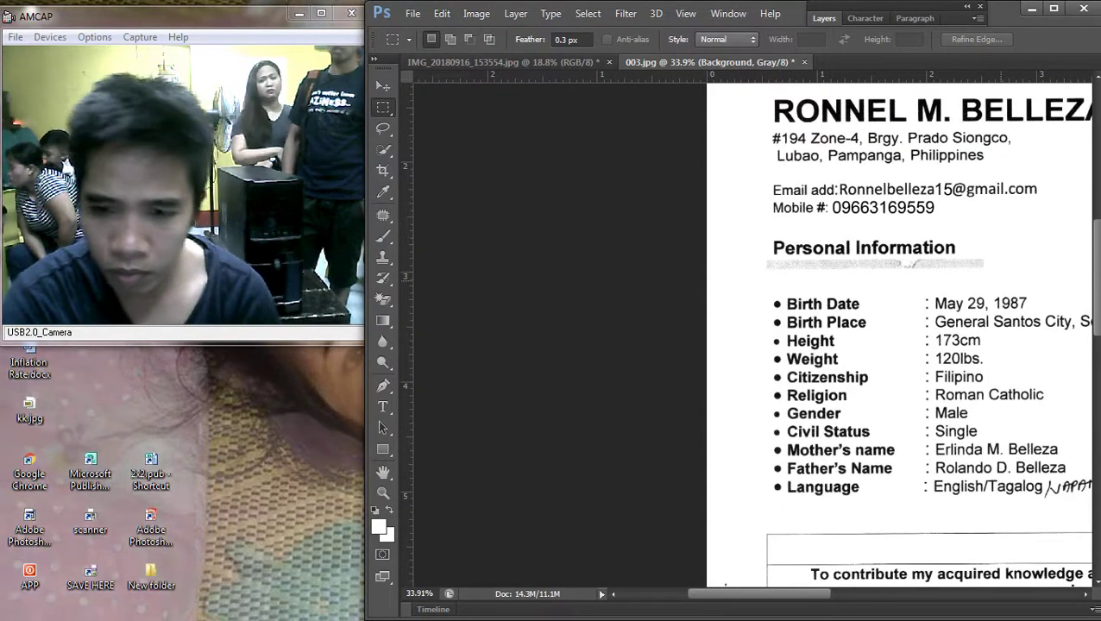
pyautogui.moveTo(1028, 258); pyautogui.dragTo(668, 285)
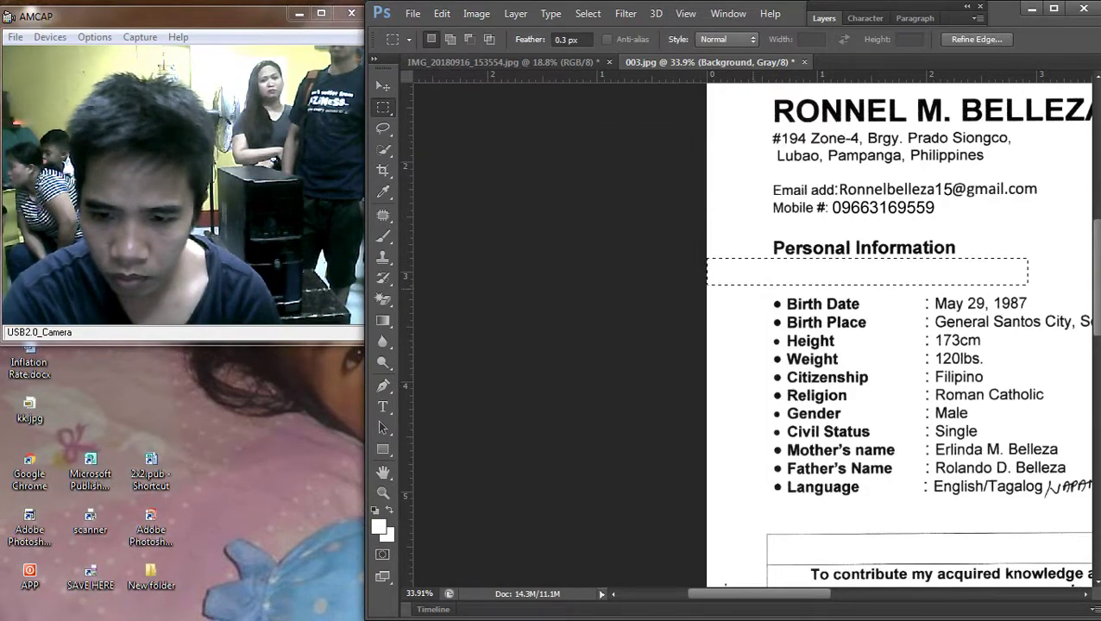
pyautogui.scroll(-2, 748, 337)
pyautogui.scroll(1, 748, 337)
pyautogui.scroll(-2, 749, 337)
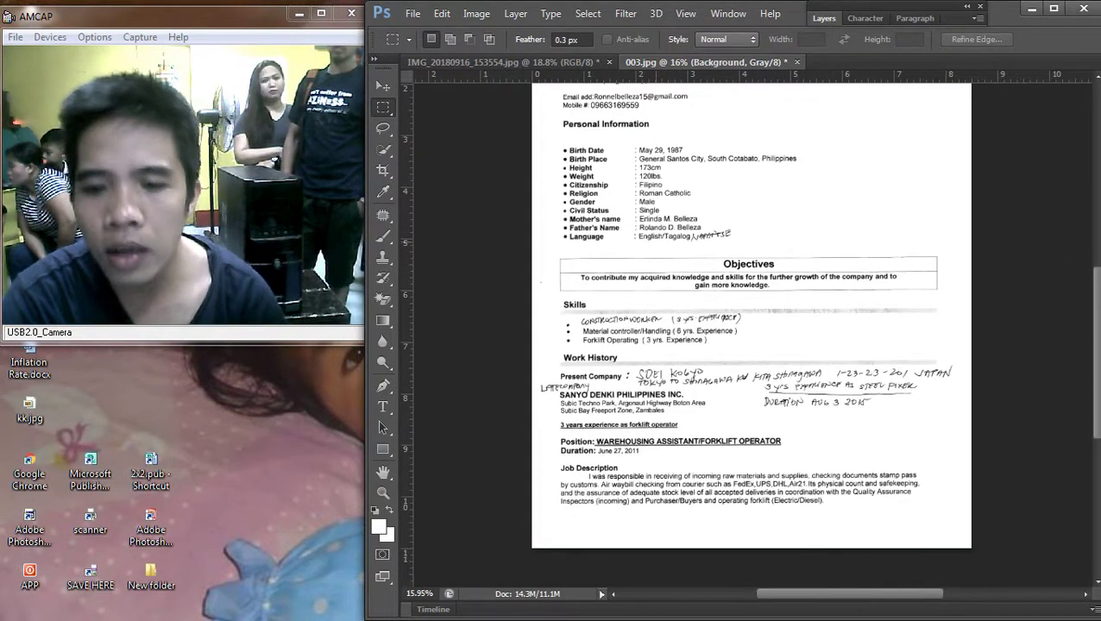
pyautogui.scroll(1, 749, 336)
pyautogui.scroll(1, 749, 336)
# - Move a copy of the number text layer below the English/Tagalog line
pyautogui.press('v')
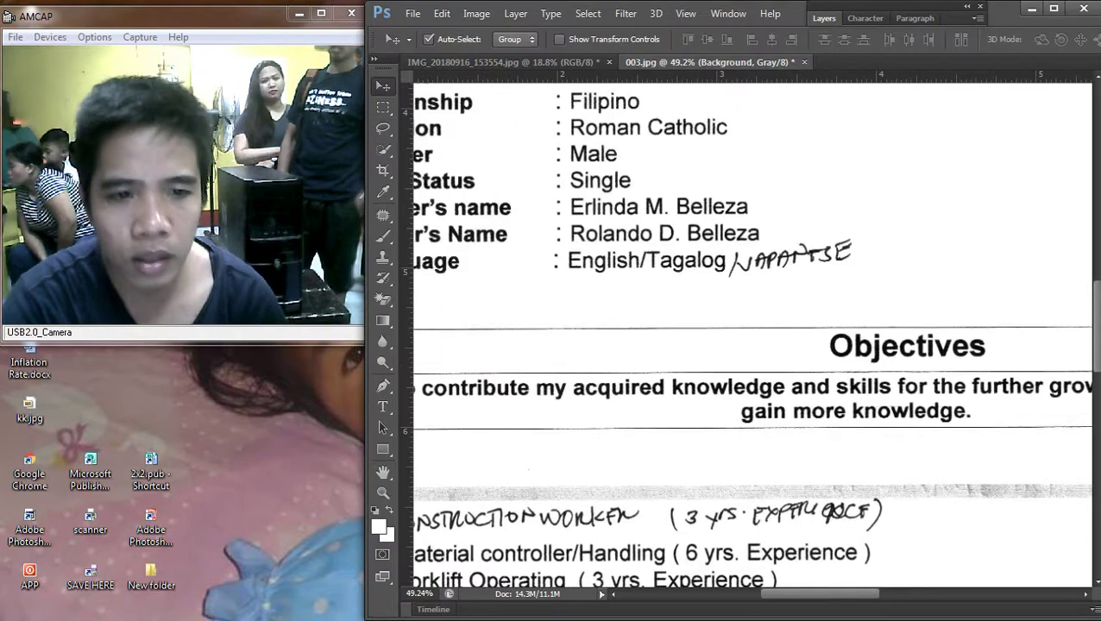
pyautogui.scroll(-1, 749, 336)
pyautogui.scroll(1, 748, 337)
pyautogui.moveTo(749, 336); pyautogui.dragTo(795, 494)
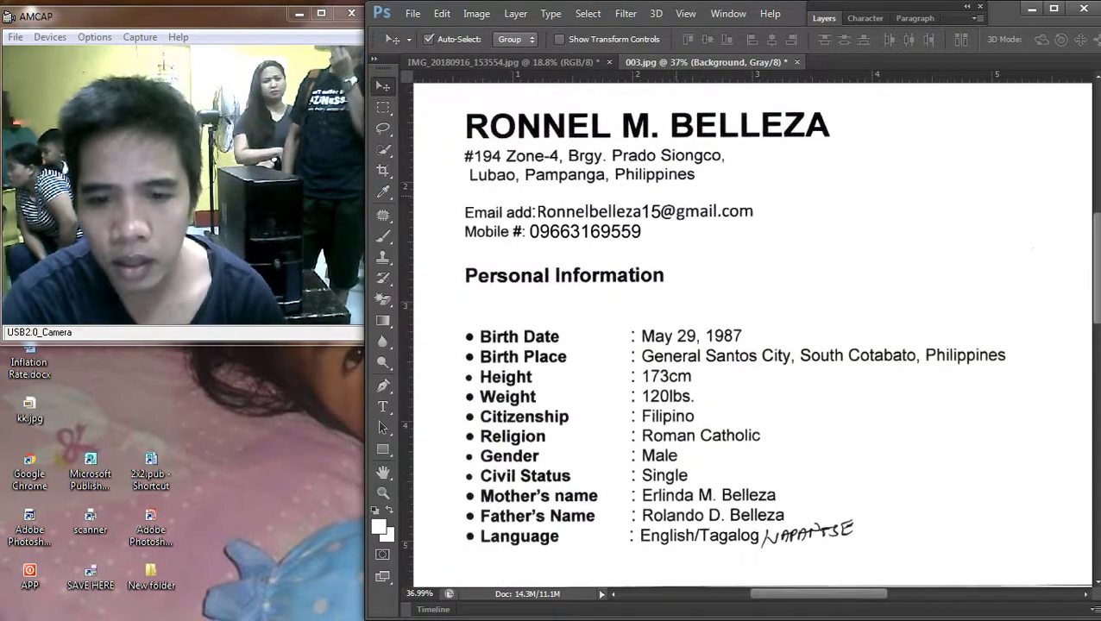
pyautogui.moveTo(586, 231); pyautogui.dragTo(769, 458)
pyautogui.scroll(1, 749, 345)
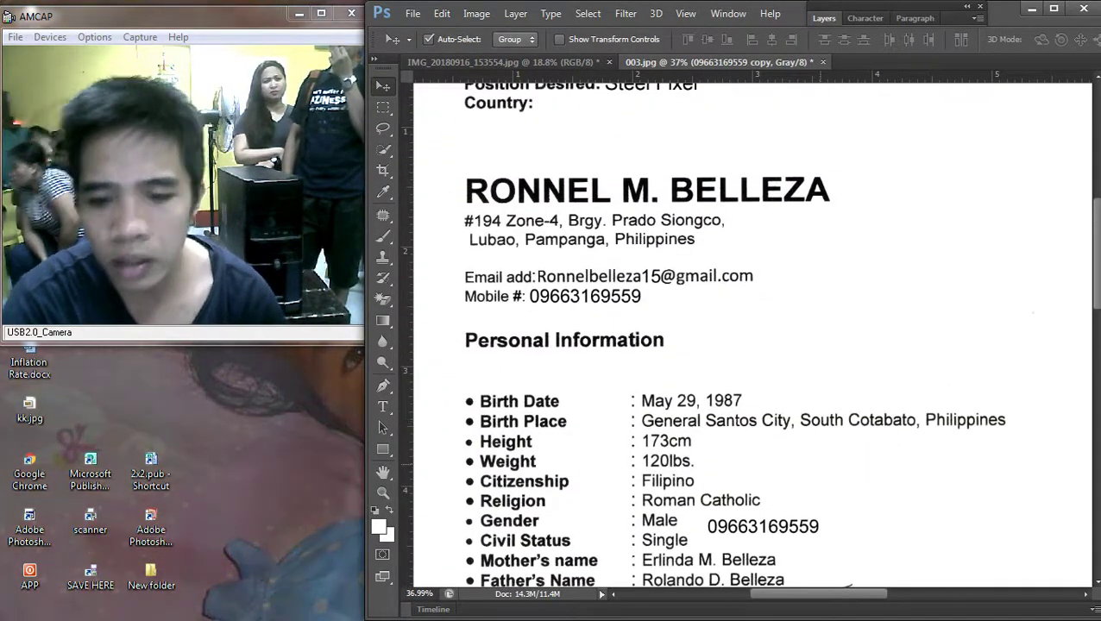
pyautogui.scroll(1, 749, 345)
pyautogui.scroll(-3, 748, 345)
pyautogui.moveTo(647, 142); pyautogui.dragTo(640, 346)
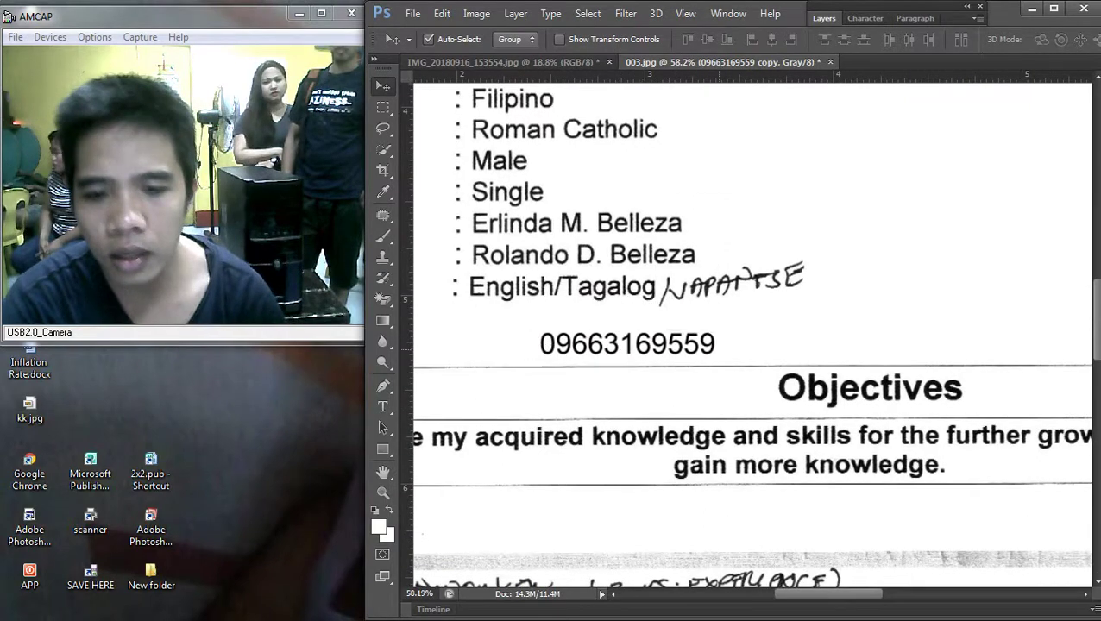
pyautogui.scroll(2, 640, 347)
pyautogui.scroll(1, 581, 455)
# - Retype the copied text as '/Japanese' and commit it
pyautogui.press('t')
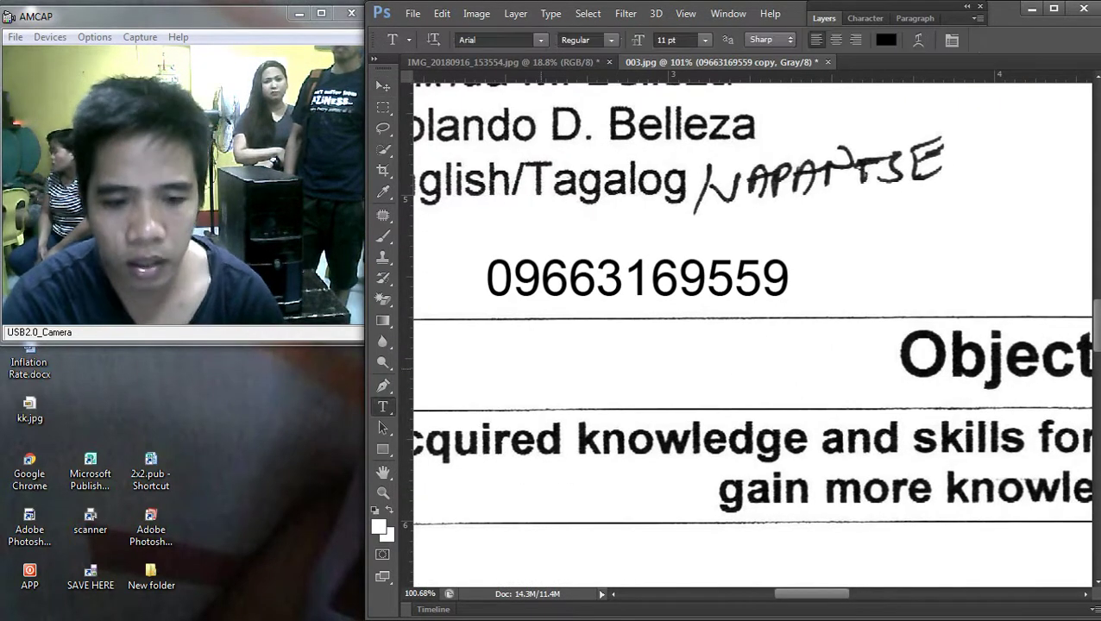
pyautogui.scroll(1, 726, 293)
pyautogui.doubleClick(647, 272)
pyautogui.press('BackSpace')
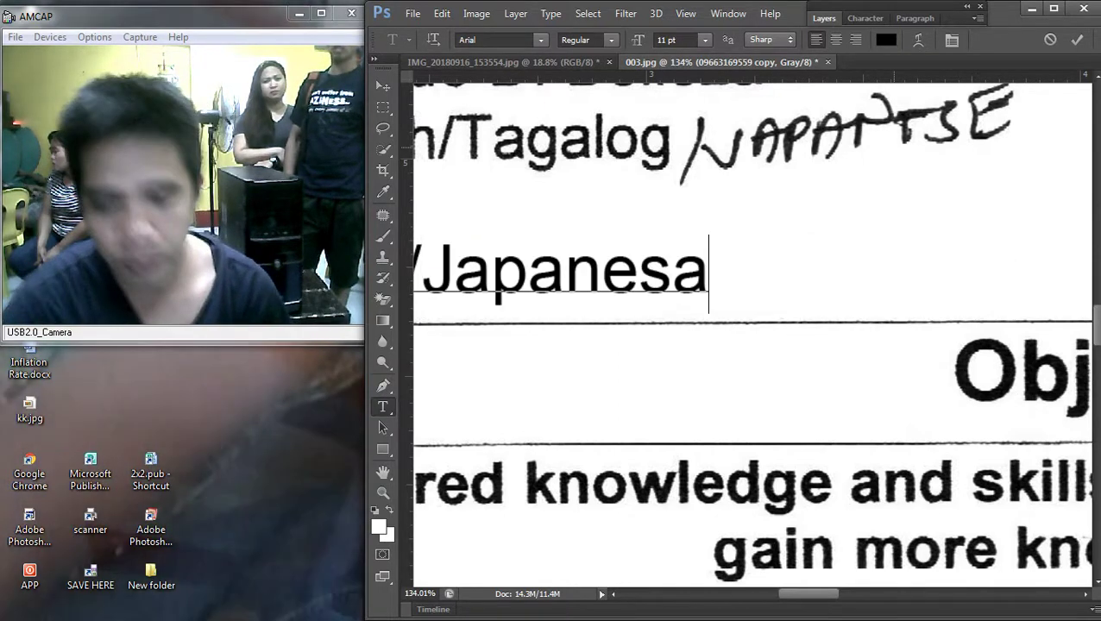
pyautogui.press('BackSpace')
pyautogui.write('e')
pyautogui.click(383, 86)
# - Move /Japanese beside Tagalog and white out the handwriting next to it on Background
pyautogui.scroll(-3, 552, 216)
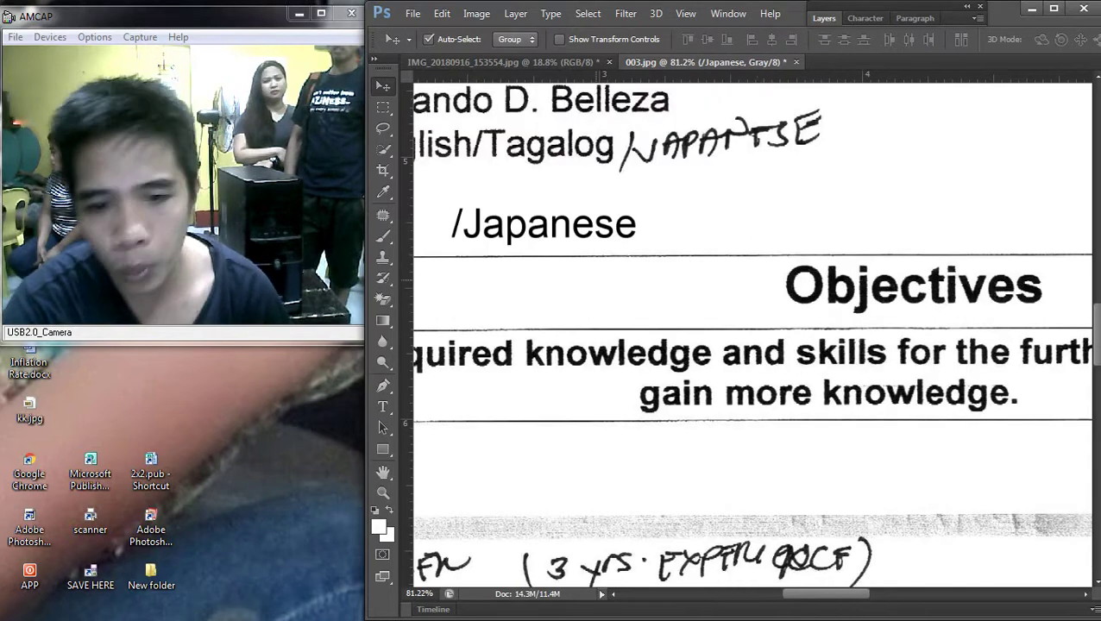
pyautogui.moveTo(582, 207); pyautogui.dragTo(718, 115)
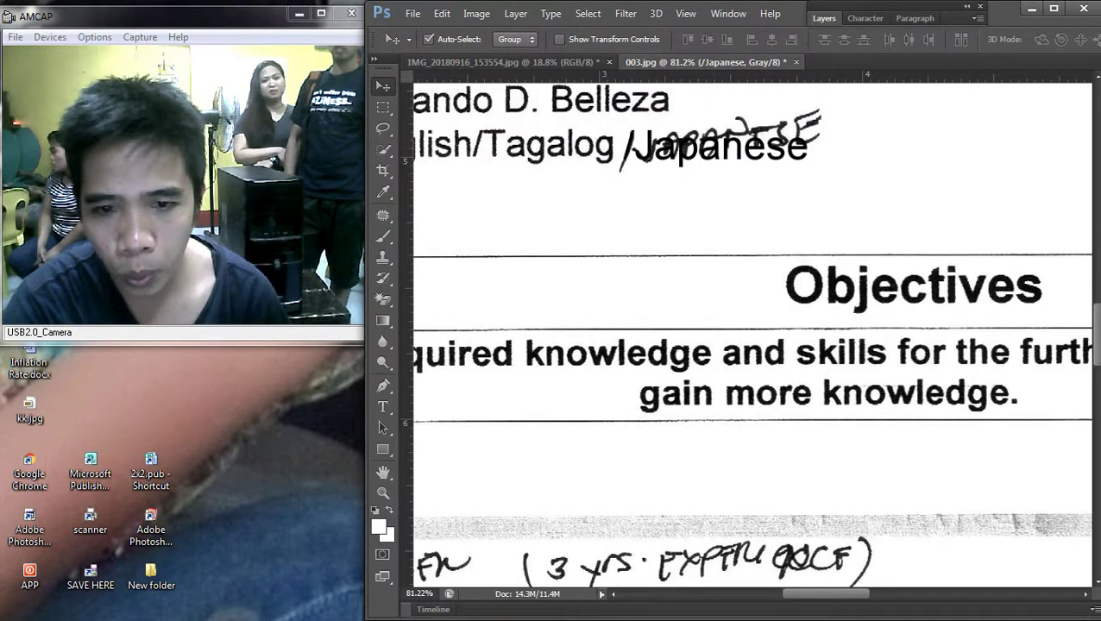
pyautogui.click(759, 190)
pyautogui.press('m')
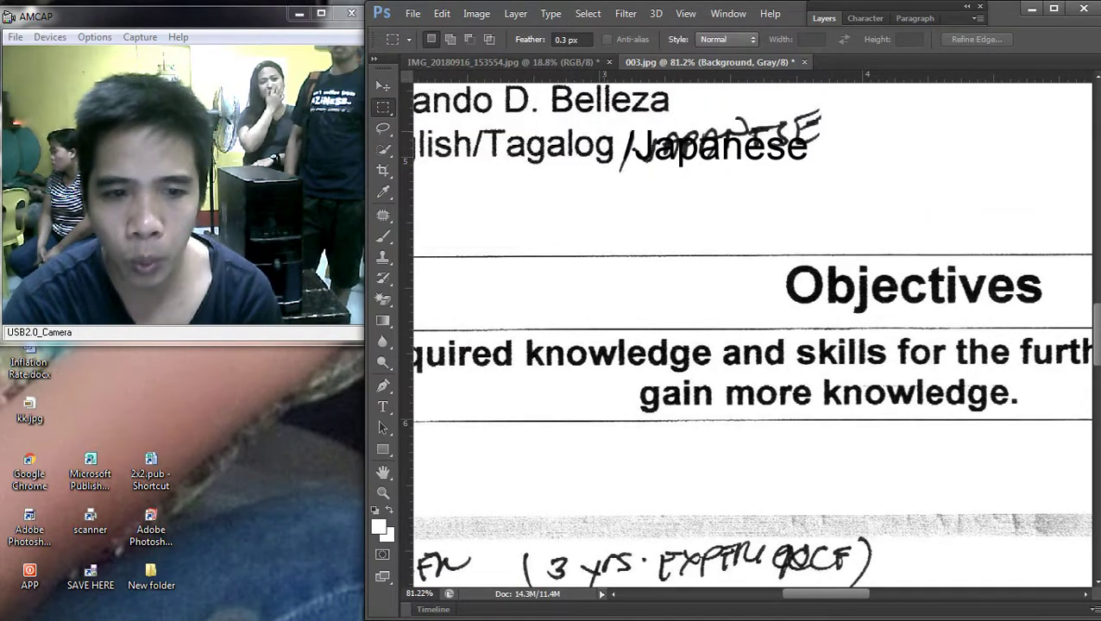
pyautogui.moveTo(617, 122); pyautogui.dragTo(866, 182)
pyautogui.hotkey('shift', 'BackSpace')
pyautogui.press('Return')
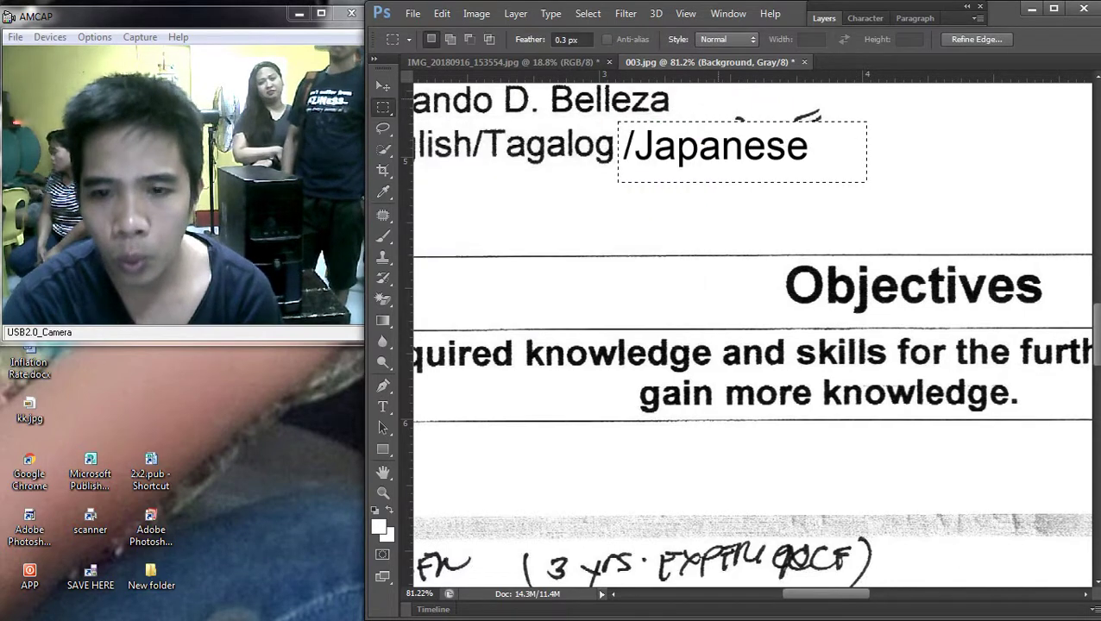
# - Fill the leftover handwriting above Japanese with white
pyautogui.moveTo(715, 109); pyautogui.dragTo(905, 146)
pyautogui.hotkey('shift', 'BackSpace')
pyautogui.press('Escape')
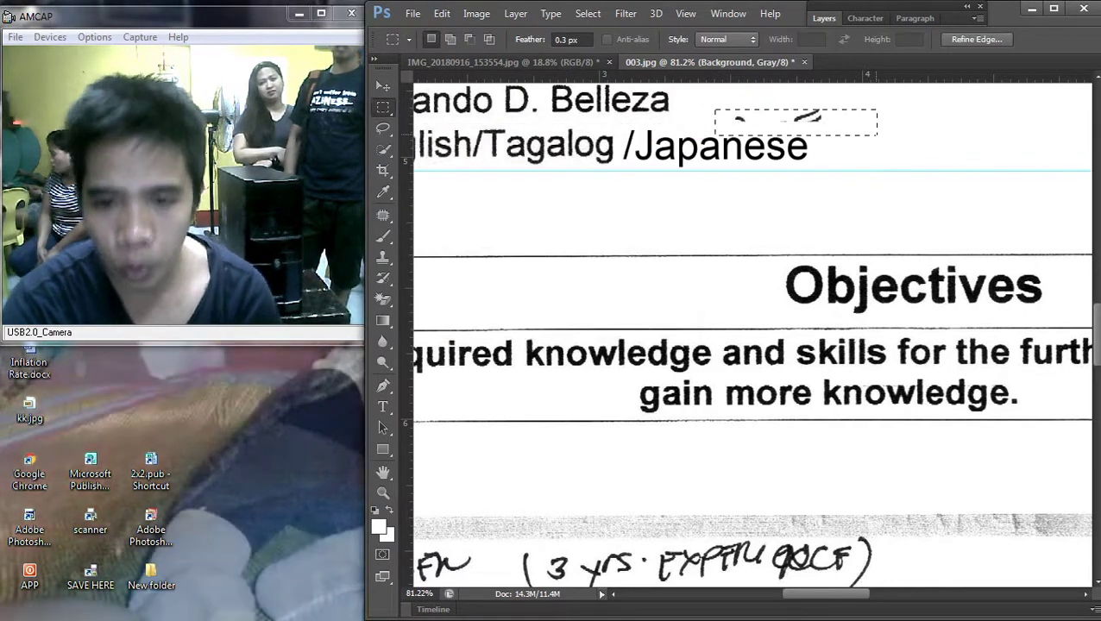
pyautogui.hotkey('shift', 'BackSpace')
pyautogui.press('Return')
pyautogui.scroll(-4, 751, 337)
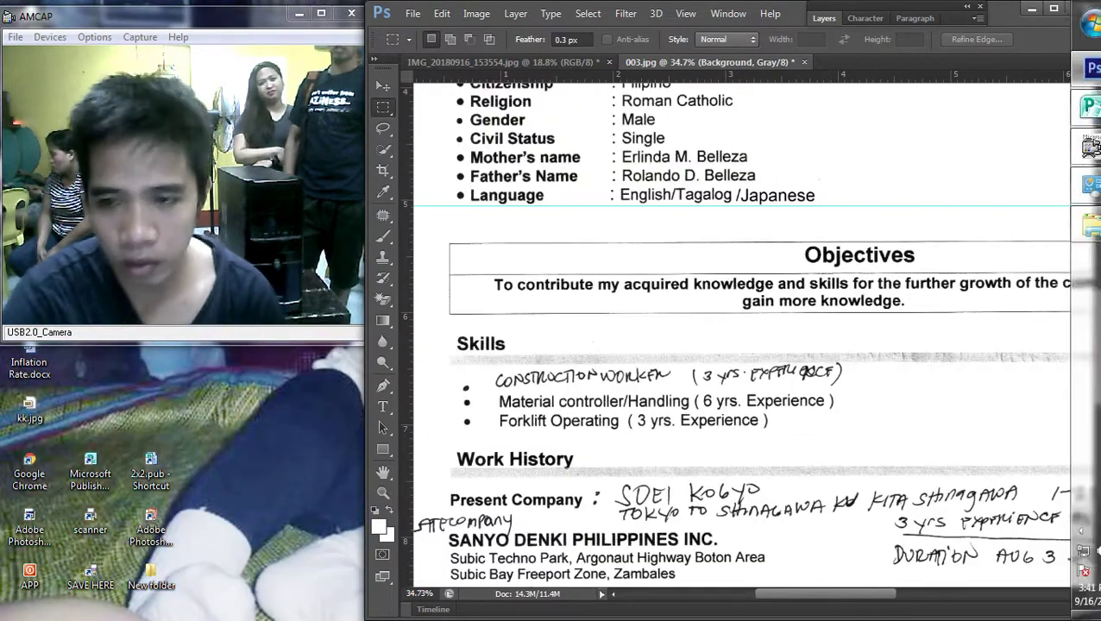
pyautogui.press('super')
# - Refresh the Network view, then open jen kulit.docx from the Users share on K-08 in Word
pyautogui.click(1016, 262)
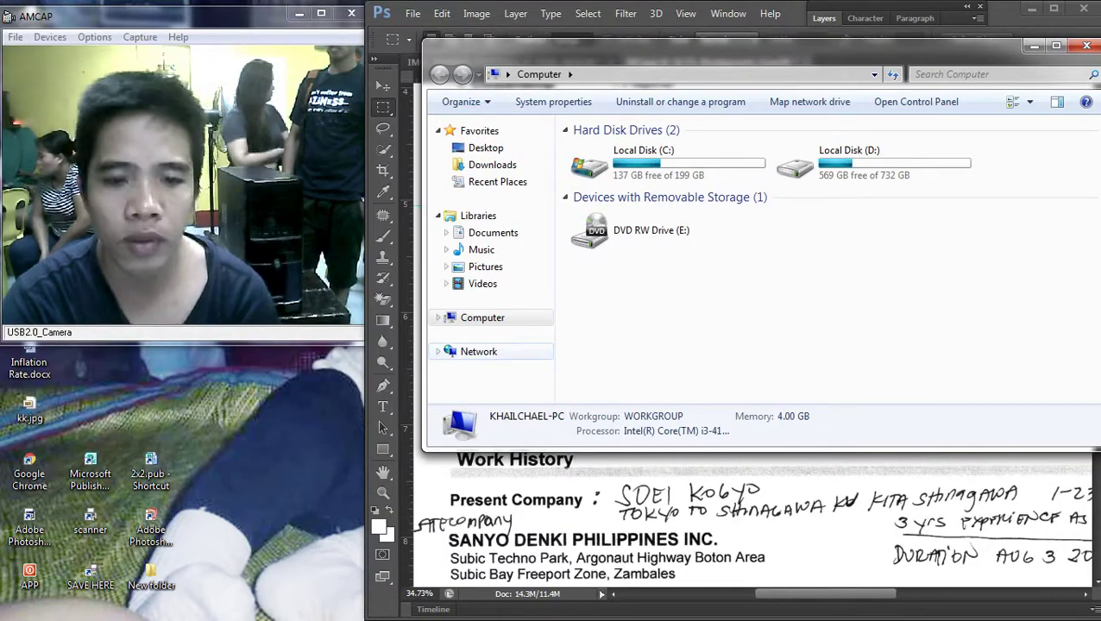
pyautogui.click(479, 351)
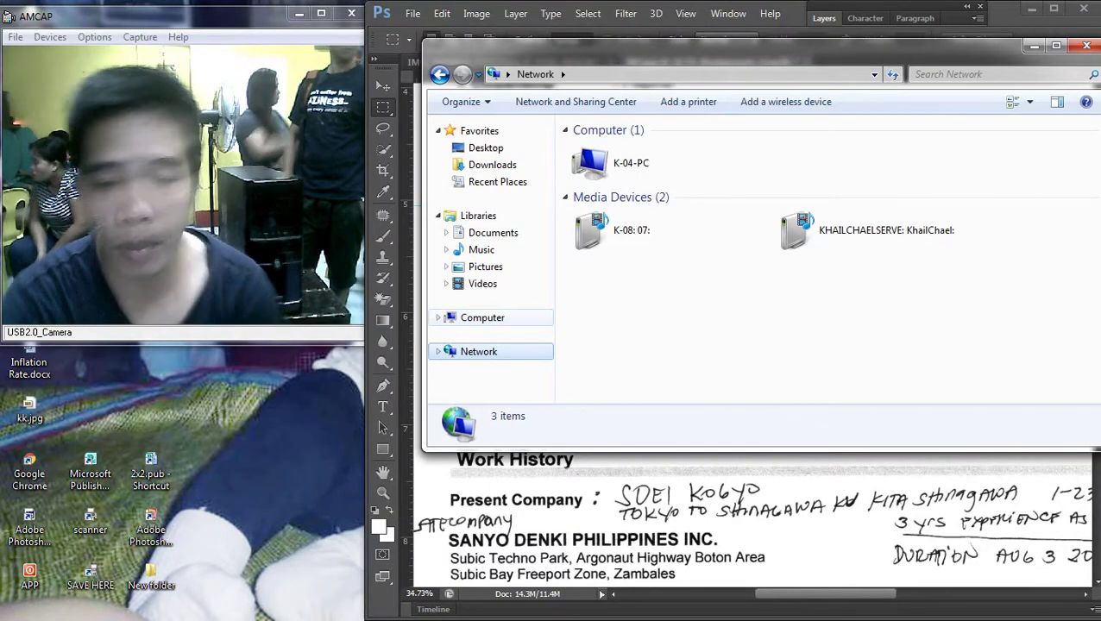
pyautogui.rightClick(812, 304)
pyautogui.click(854, 365)
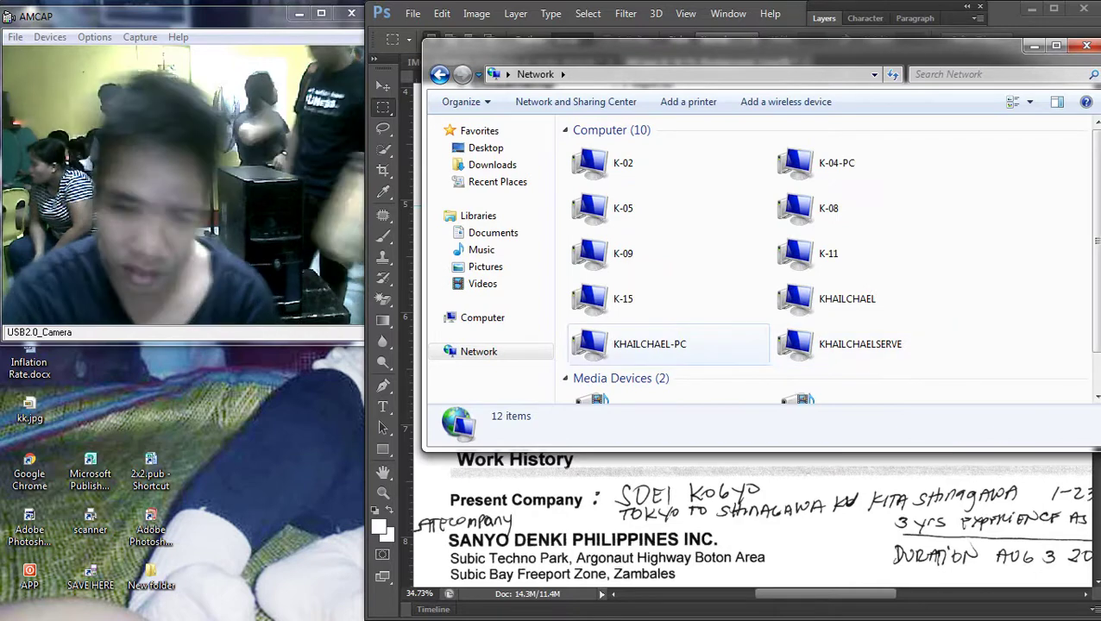
pyautogui.doubleClick(828, 208)
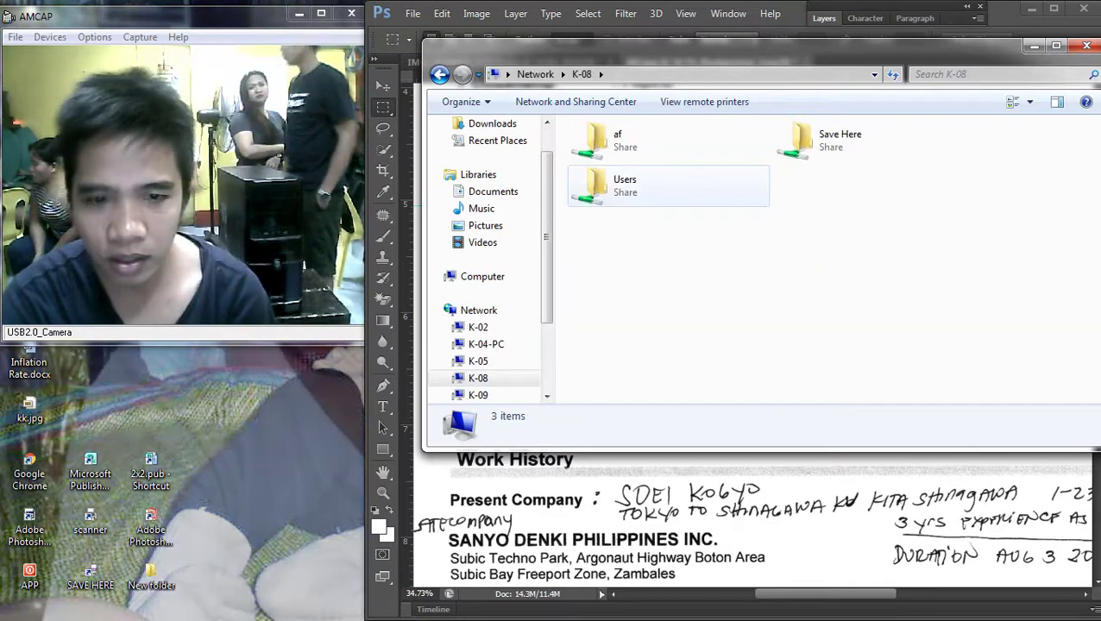
pyautogui.doubleClick(626, 184)
pyautogui.doubleClick(615, 268)
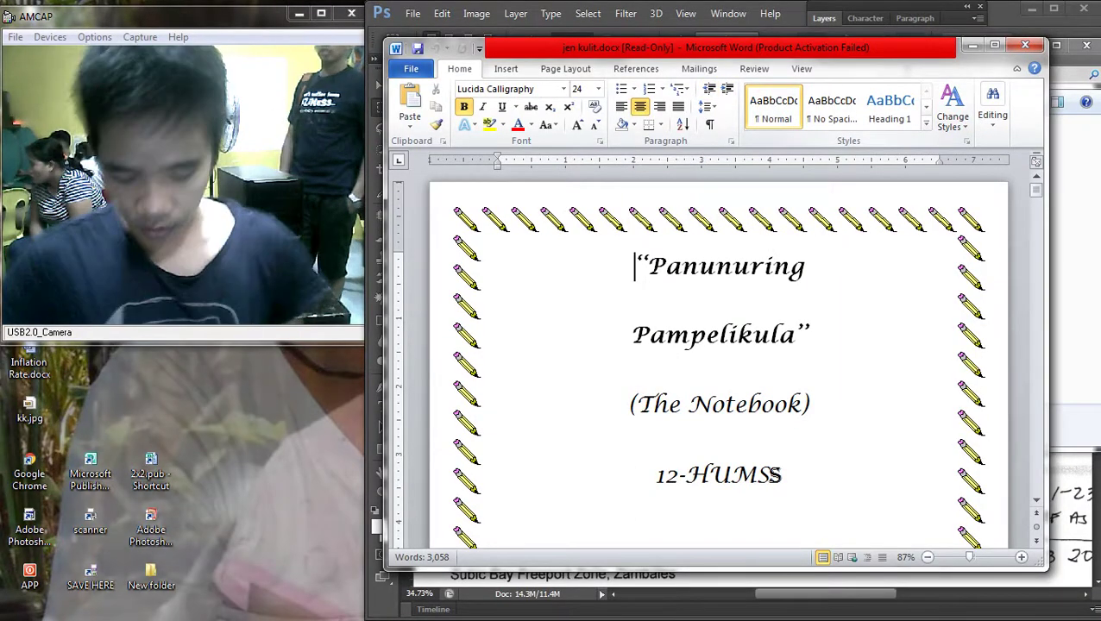
# - Look through Word's print settings, briefly picking the EPSON T60 printer and viewing paper sizes unchanged
pyautogui.hotkey('ctrl', 'p')
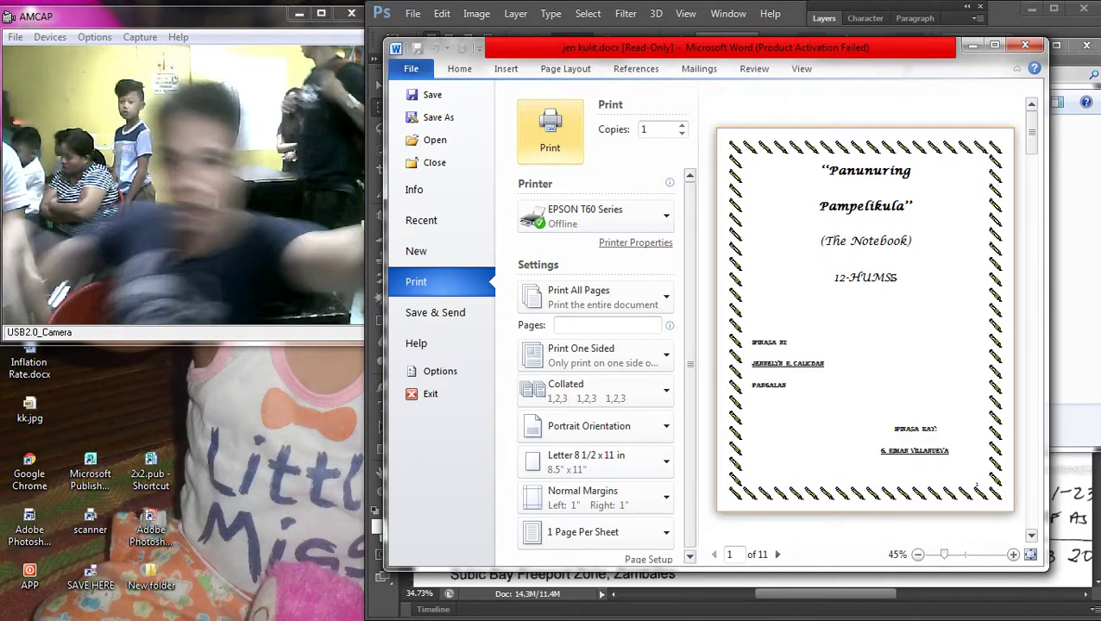
pyautogui.click(595, 215)
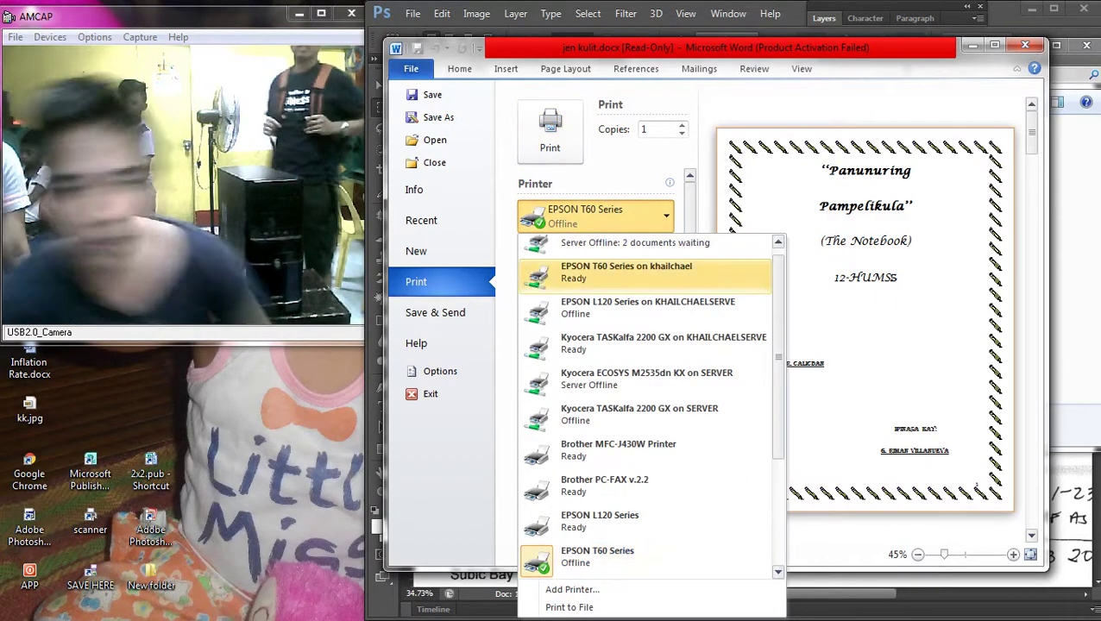
pyautogui.click(604, 255)
pyautogui.press('Escape')
pyautogui.scroll(-8, 781, 475)
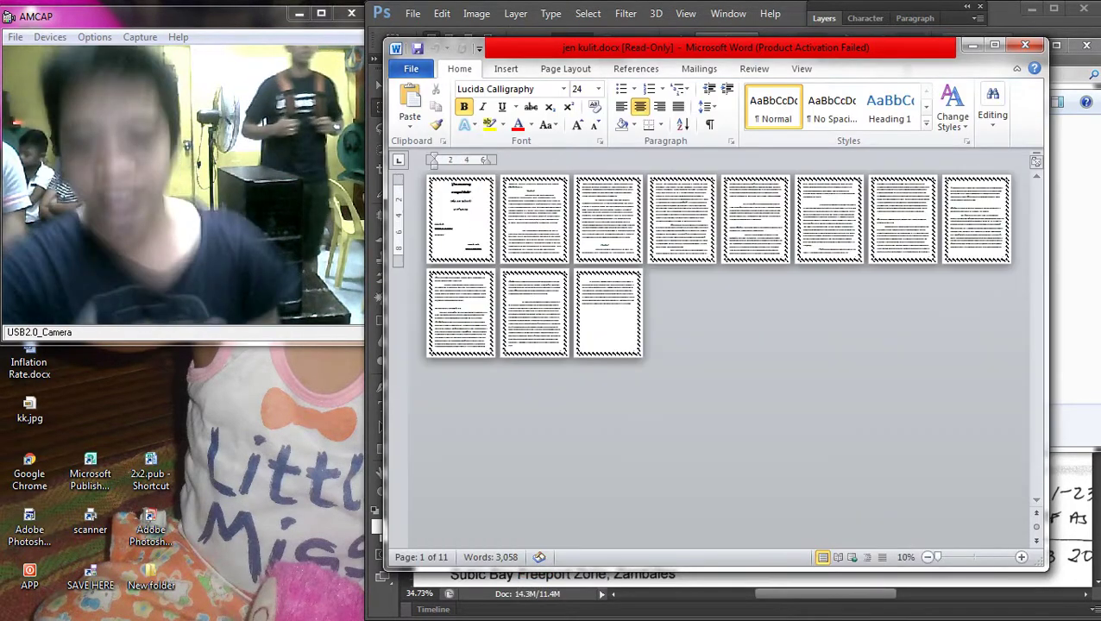
pyautogui.scroll(2, 780, 476)
pyautogui.hotkey('ctrl', 'p')
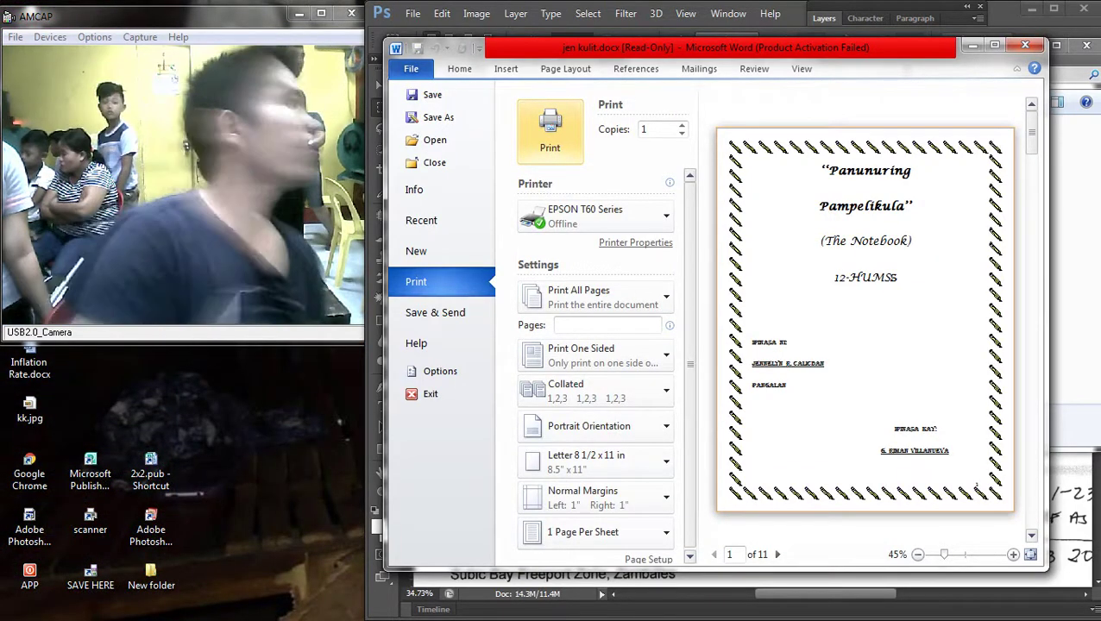
pyautogui.press('Escape')
pyautogui.click(522, 106)
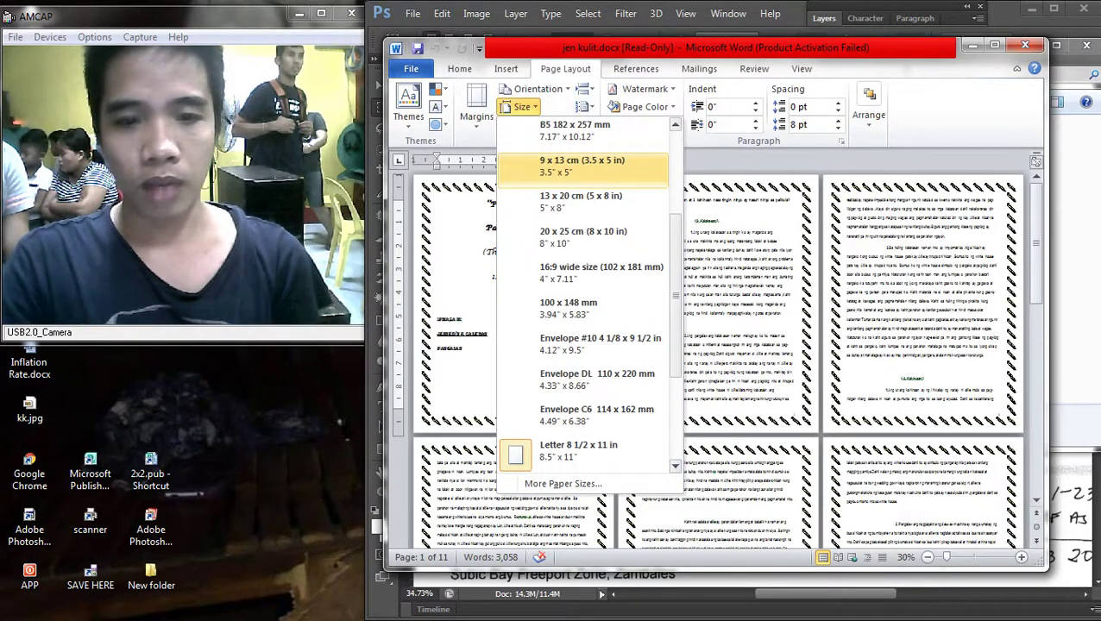
pyautogui.scroll(-2, 587, 276)
pyautogui.click(578, 273)
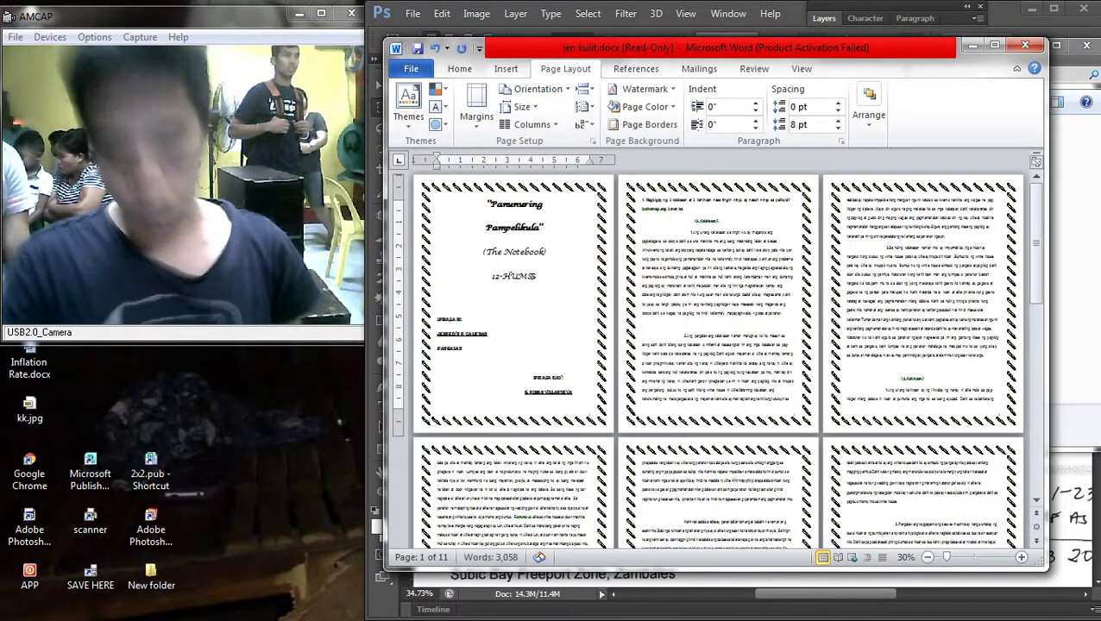
# - Print the document on the EPSON L120 Series printer after checking its printer properties
pyautogui.hotkey('ctrl', 'p')
pyautogui.click(595, 216)
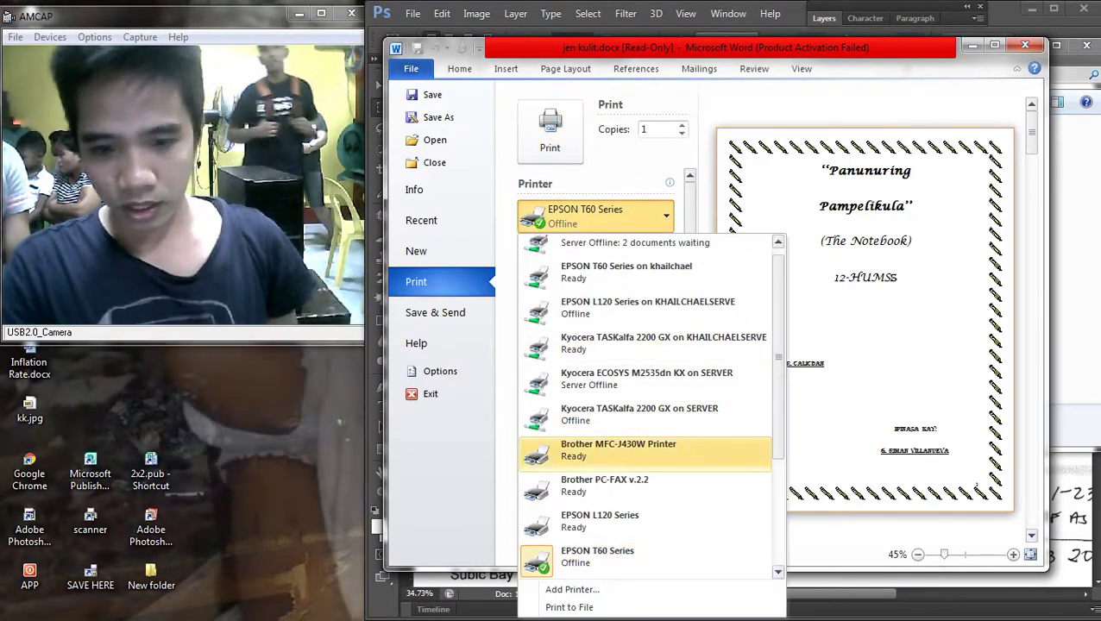
pyautogui.click(600, 521)
pyautogui.click(634, 243)
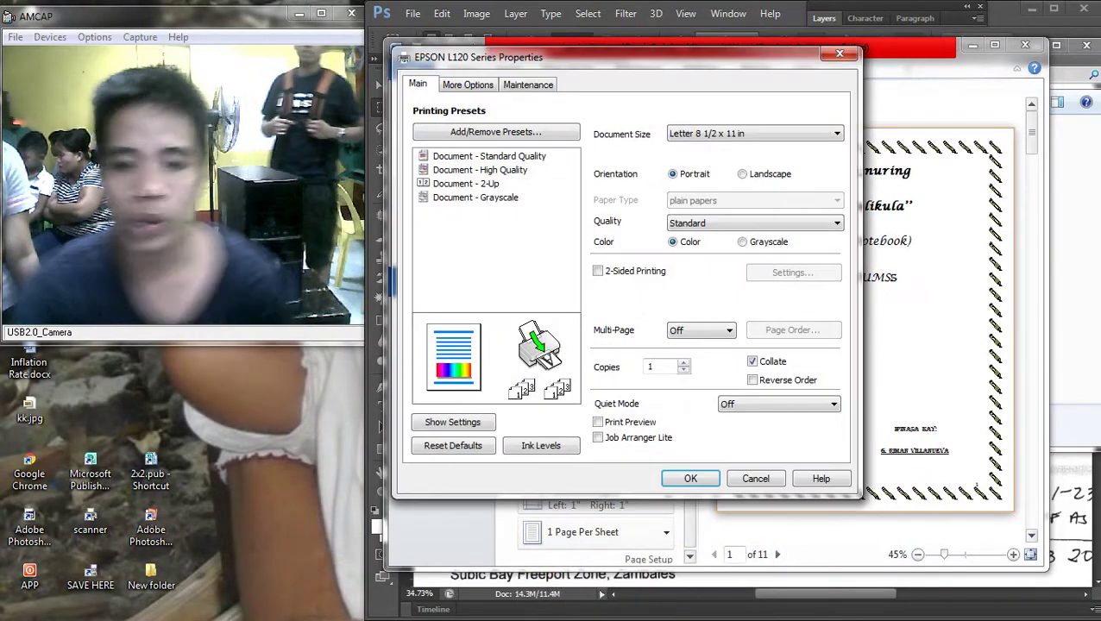
pyautogui.press('Escape')
pyautogui.press('Escape')
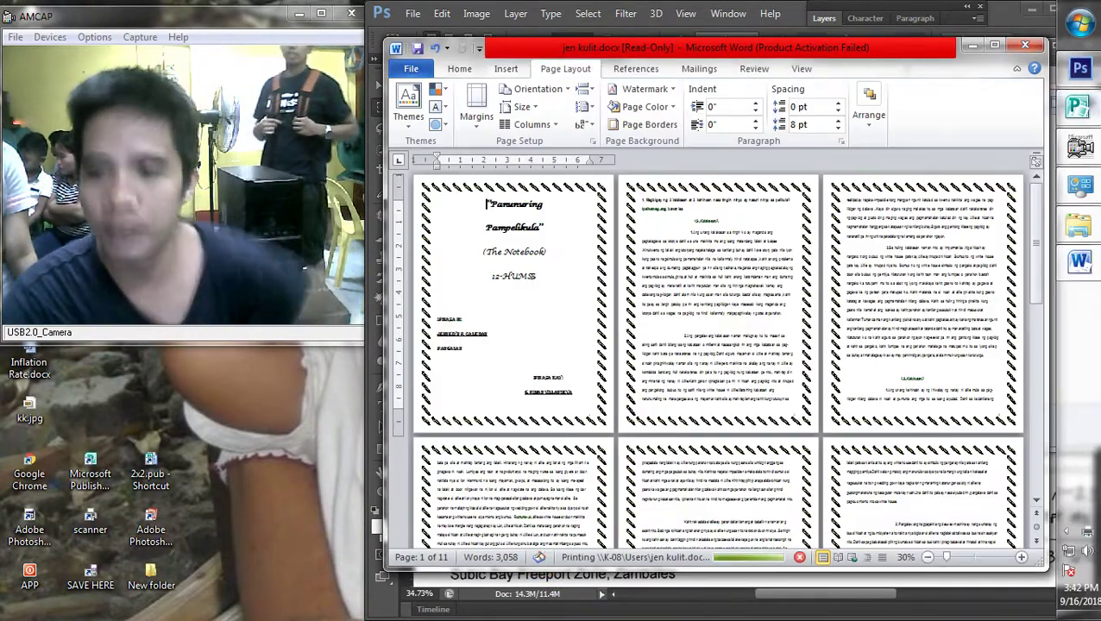
# - Return to the 003.jpg resume in Photoshop and select the Move tool
pyautogui.hotkey('alt', 'Tab')
pyautogui.scroll(-1, 750, 336)
pyautogui.scroll(2, 750, 337)
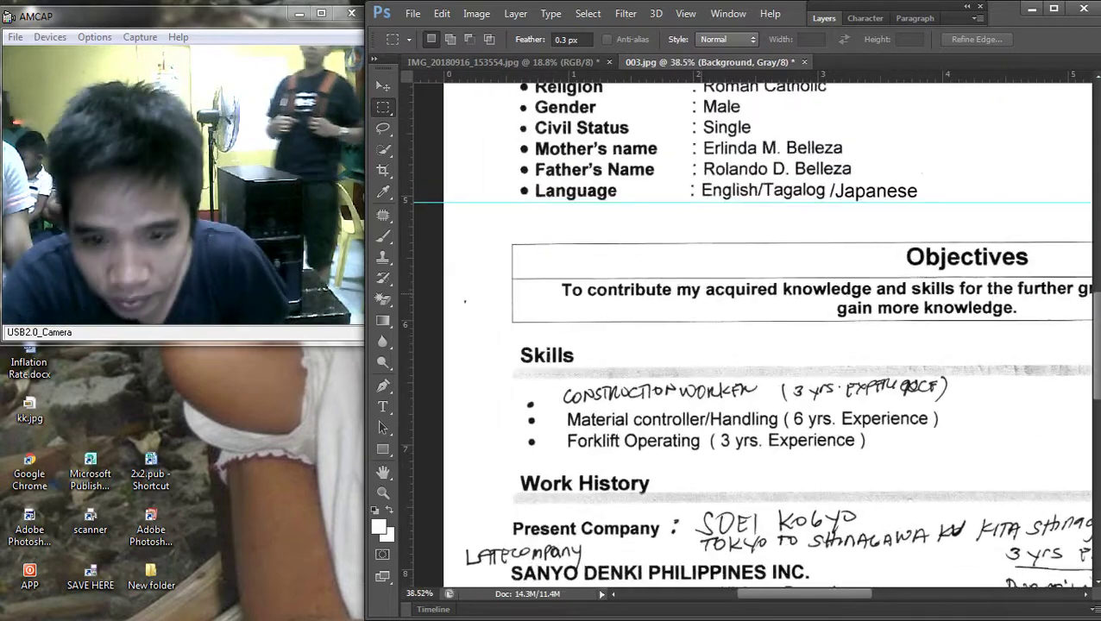
pyautogui.press('v')
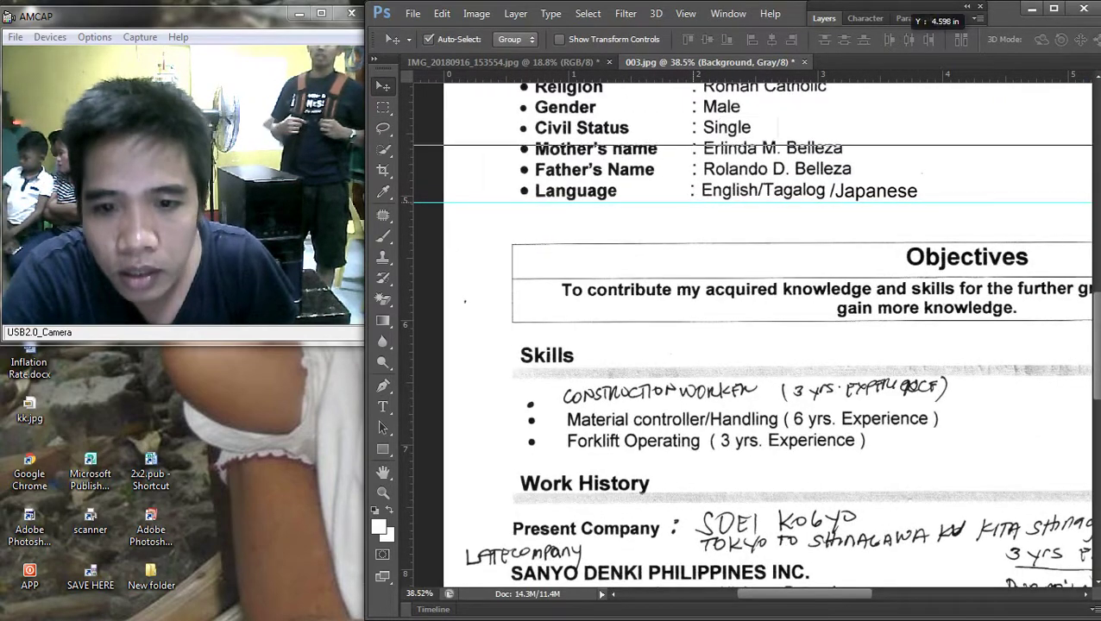
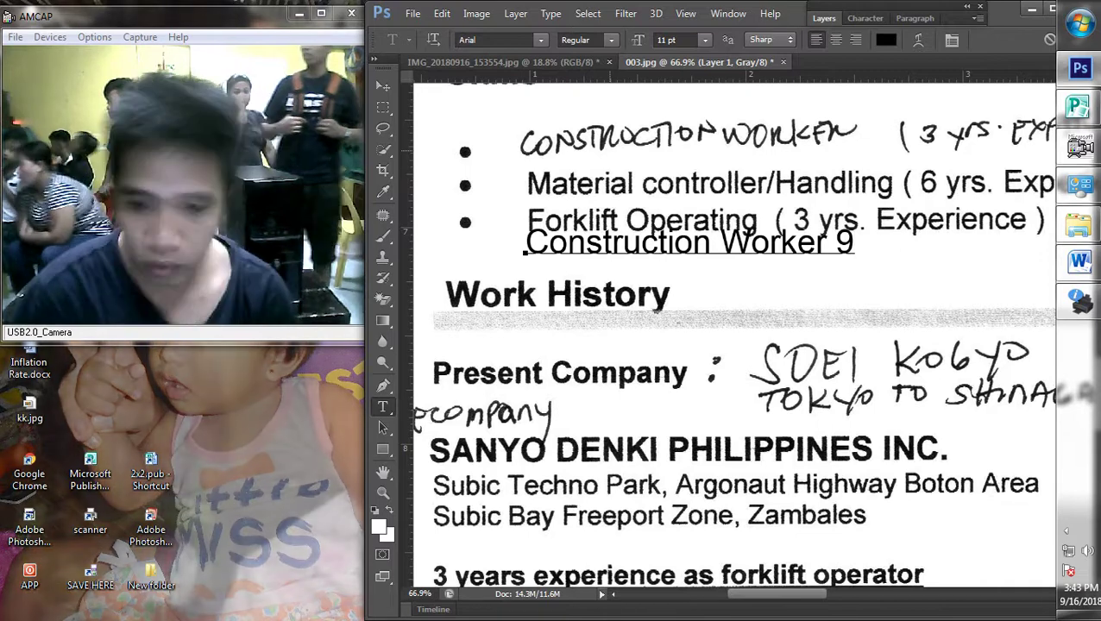
# - Delete the stray 9 and type 'nces)' to complete 'Construction Worker (3 yrs. Experiences)'
pyautogui.hotkey('ctrl', '-')
pyautogui.press('BackSpace')
pyautogui.press('BackSpace')
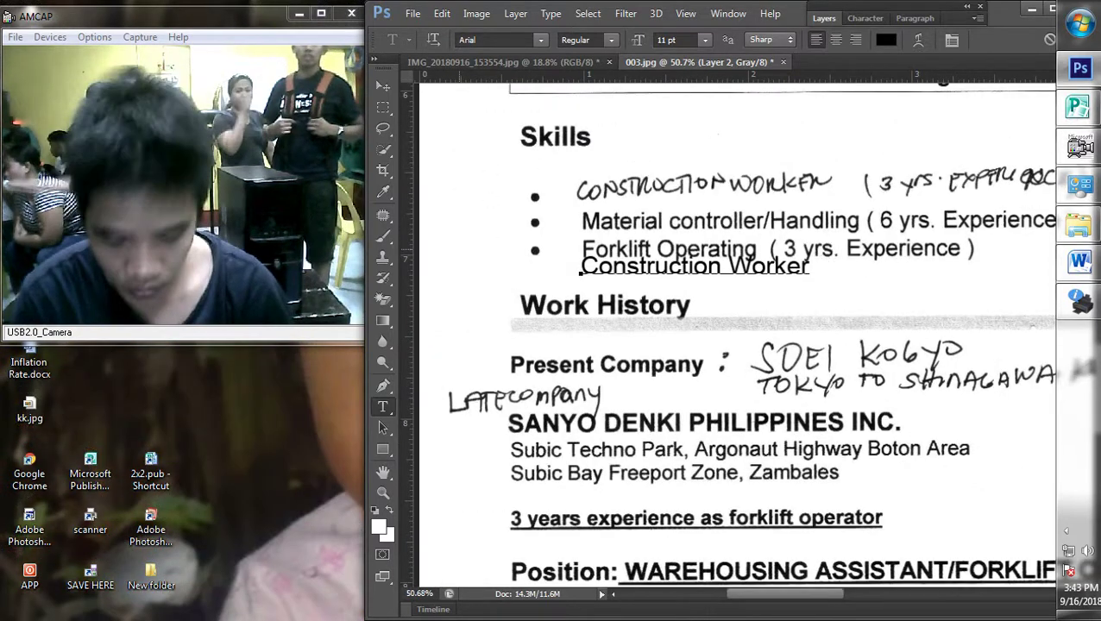
pyautogui.hotkey('ctrl', '-')
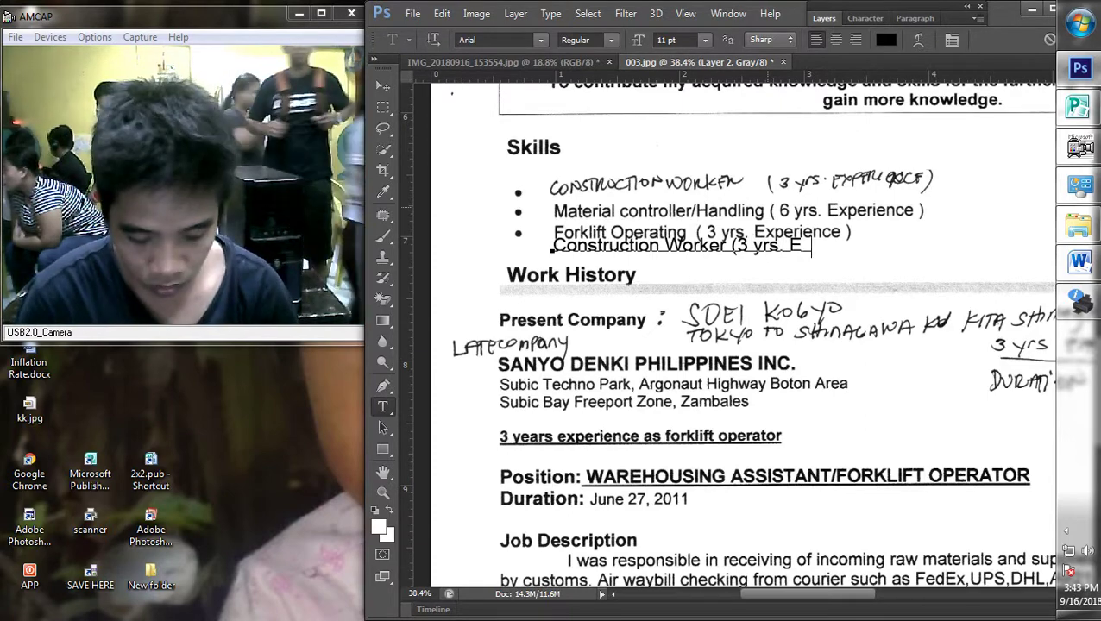
pyautogui.write('nces)')
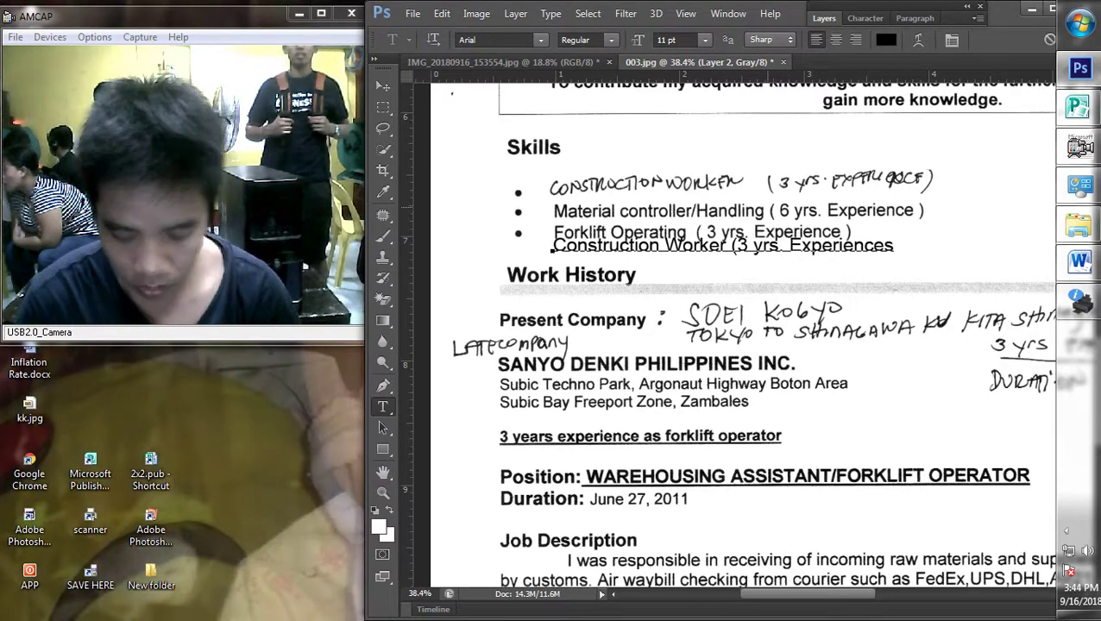
pyautogui.click(382, 86)
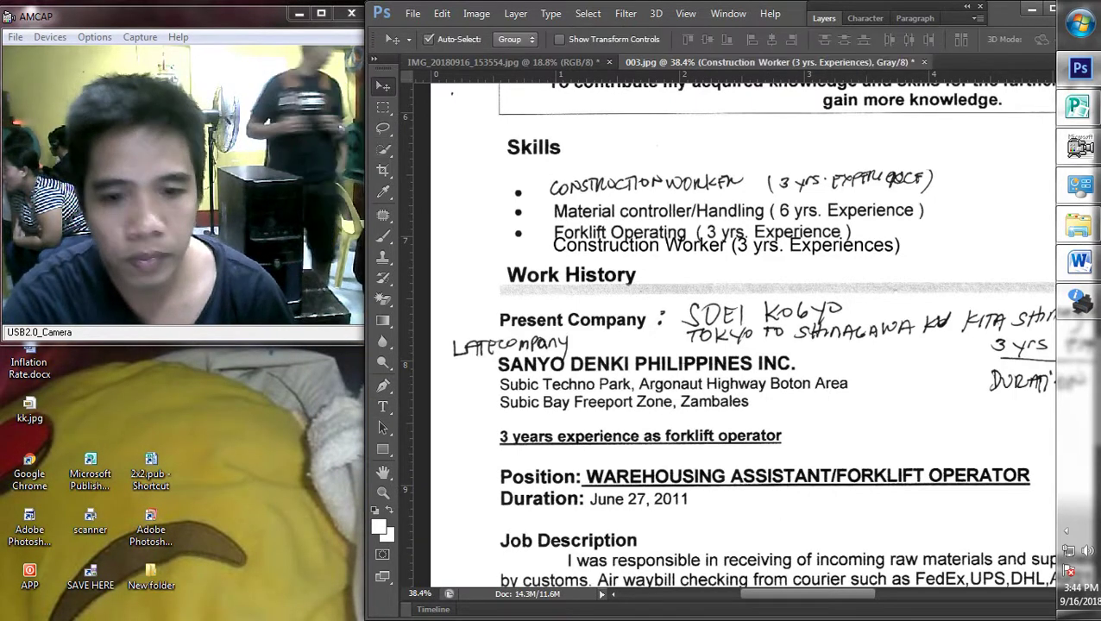
# - Drag the typed skill line onto the handwritten first Skills bullet
pyautogui.hotkey('ctrl', '+')
pyautogui.moveTo(571, 223); pyautogui.dragTo(564, 129)
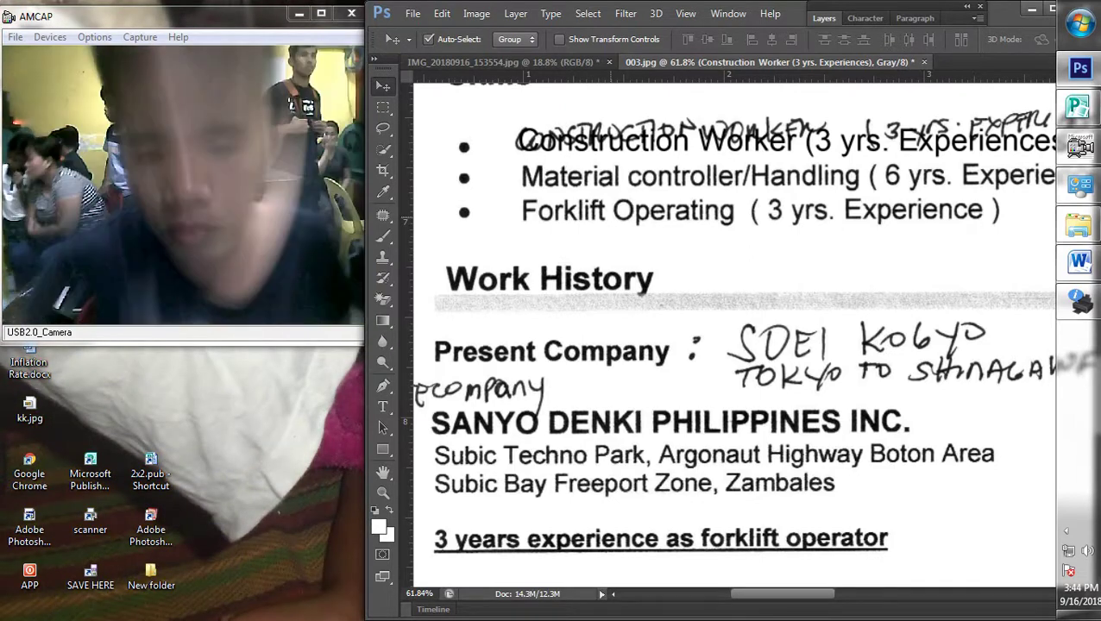
pyautogui.scroll(-3, 766, 244)
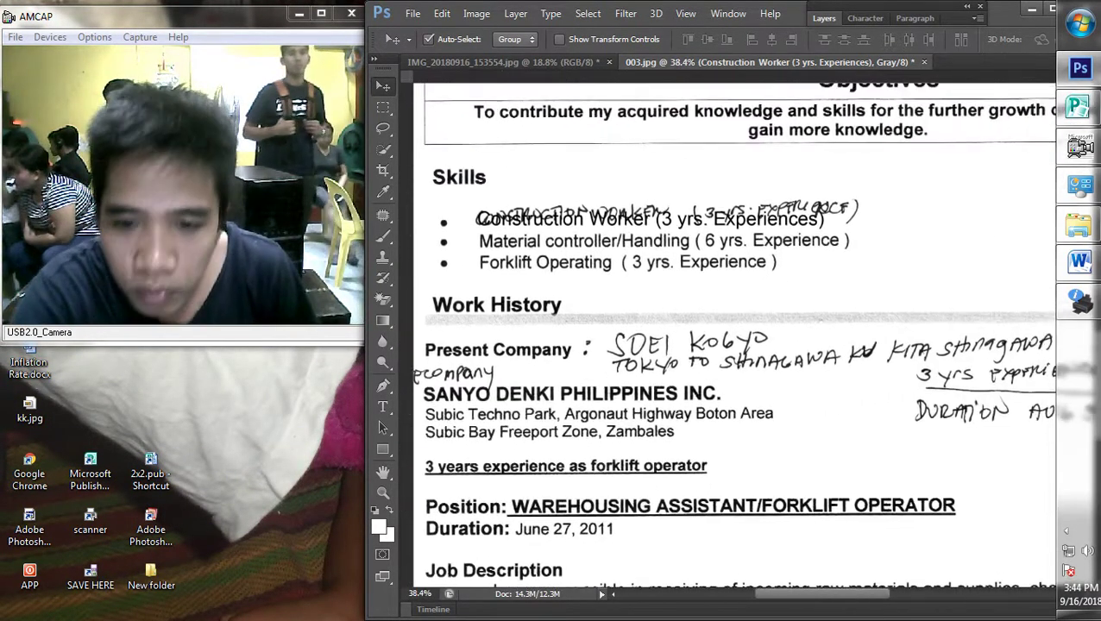
# - On the Background layer, fill the handwritten construction worker note with white
pyautogui.rightClick(767, 244)
pyautogui.click(818, 249)
pyautogui.press('m')
pyautogui.moveTo(446, 204); pyautogui.dragTo(871, 236)
pyautogui.press('i')
pyautogui.press('BackSpace')
pyautogui.press('m')
pyautogui.hotkey('ctrl', 'd')
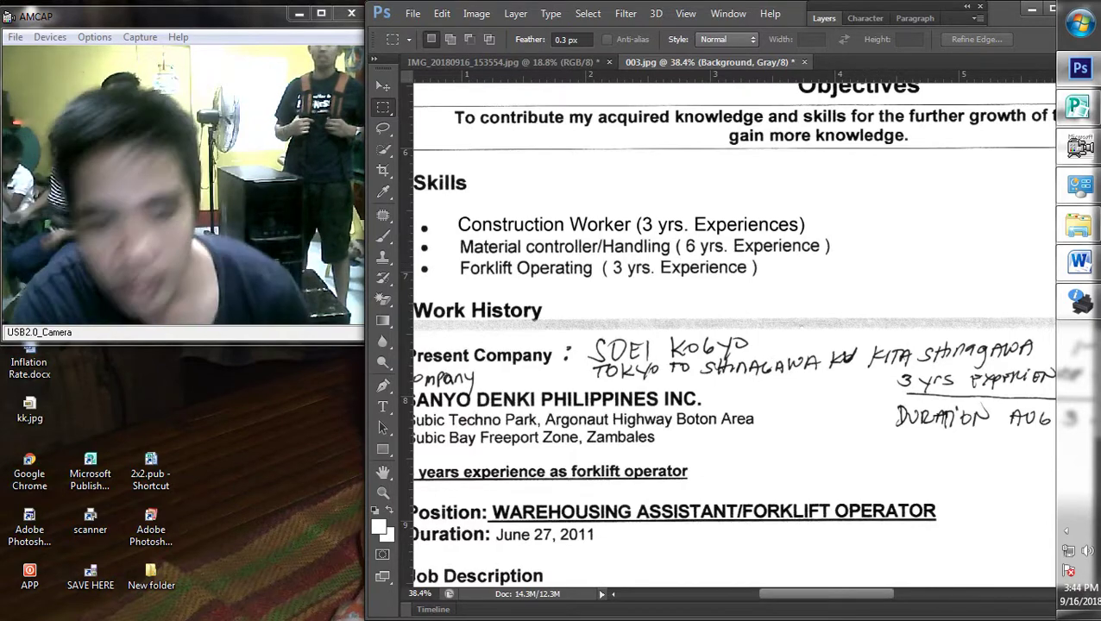
pyautogui.press('v')
pyautogui.scroll(-3, 733, 328)
pyautogui.scroll(2, 733, 328)
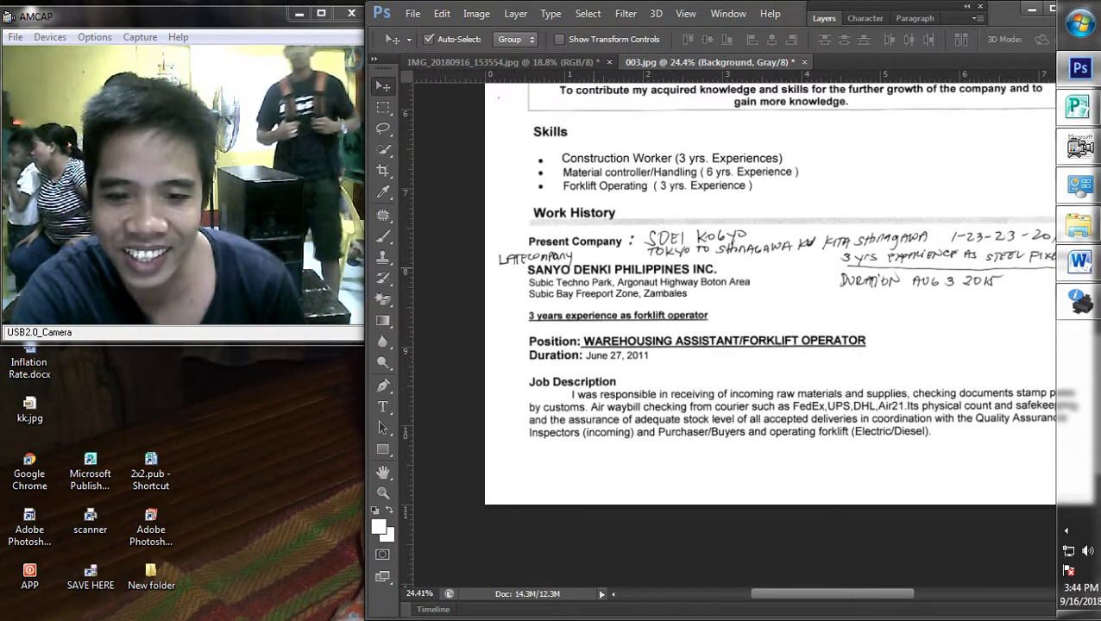
pyautogui.scroll(1, 635, 204)
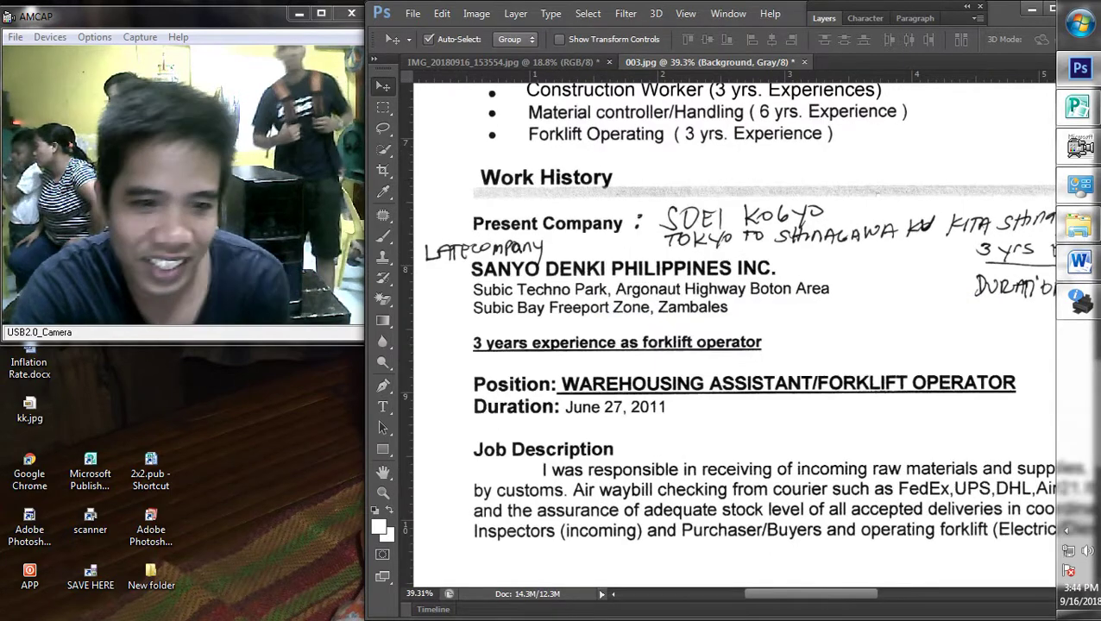
# - White out the grey scan streak under the Work History heading
pyautogui.press('m')
pyautogui.moveTo(470, 187); pyautogui.dragTo(677, 201)
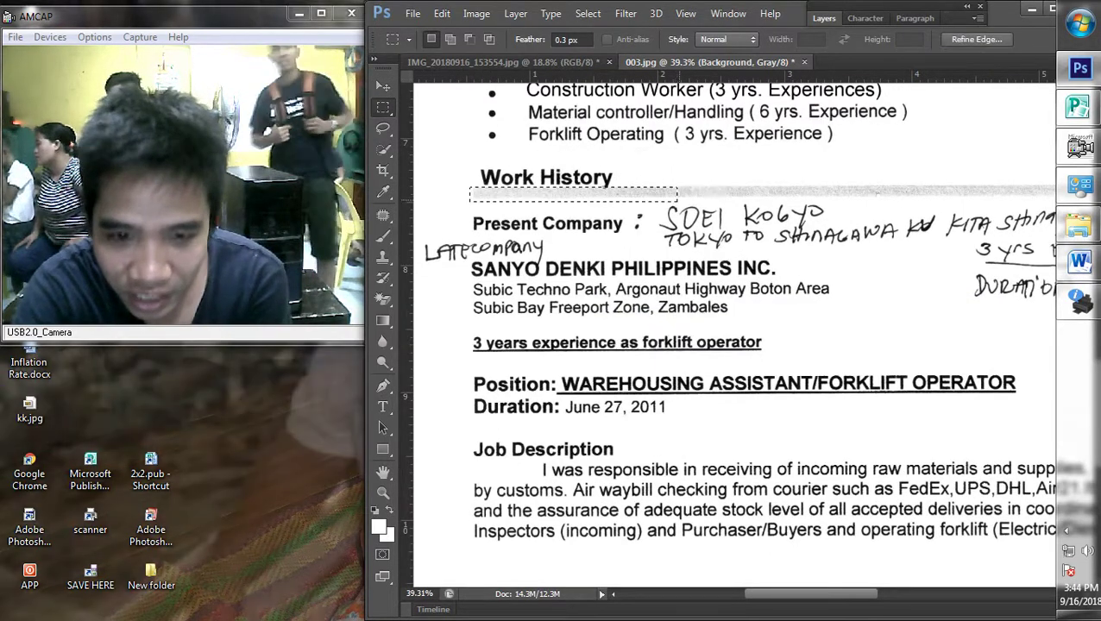
pyautogui.press('Delete')
pyautogui.press('Return')
pyautogui.hotkey('ctrl', 'd')
pyautogui.scroll(2, 594, 201)
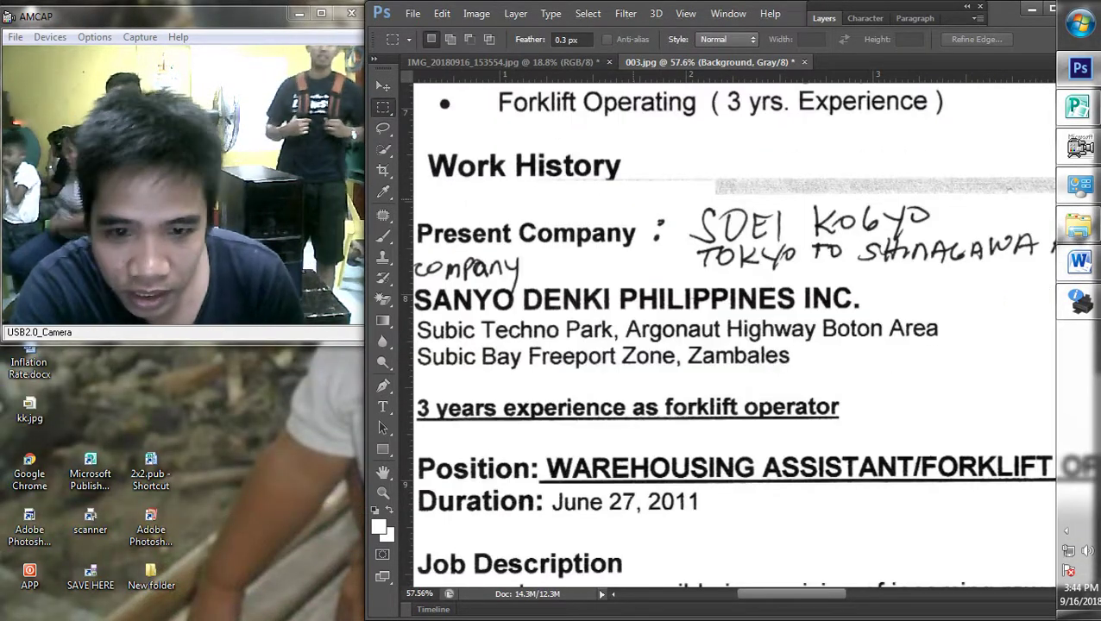
pyautogui.moveTo(416, 181); pyautogui.dragTo(715, 201)
pyautogui.press('Delete')
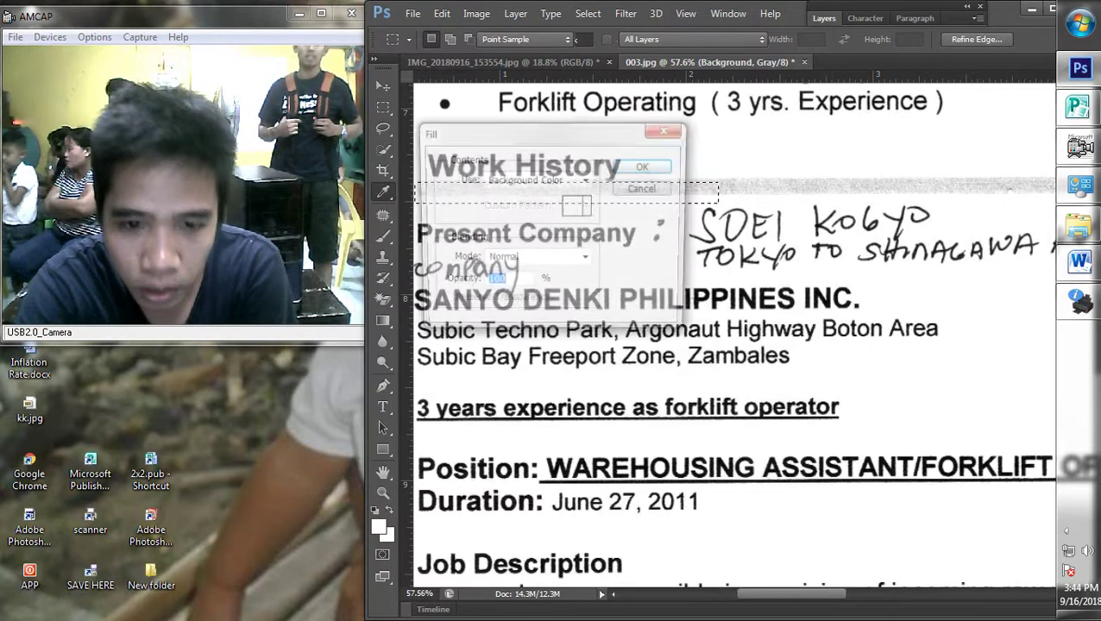
pyautogui.press('Return')
pyautogui.hotkey('ctrl', 'd')
# - Fill the remaining streak and the grey strip further right with white
pyautogui.scroll(1, 784, 247)
pyautogui.scroll(5, 784, 247)
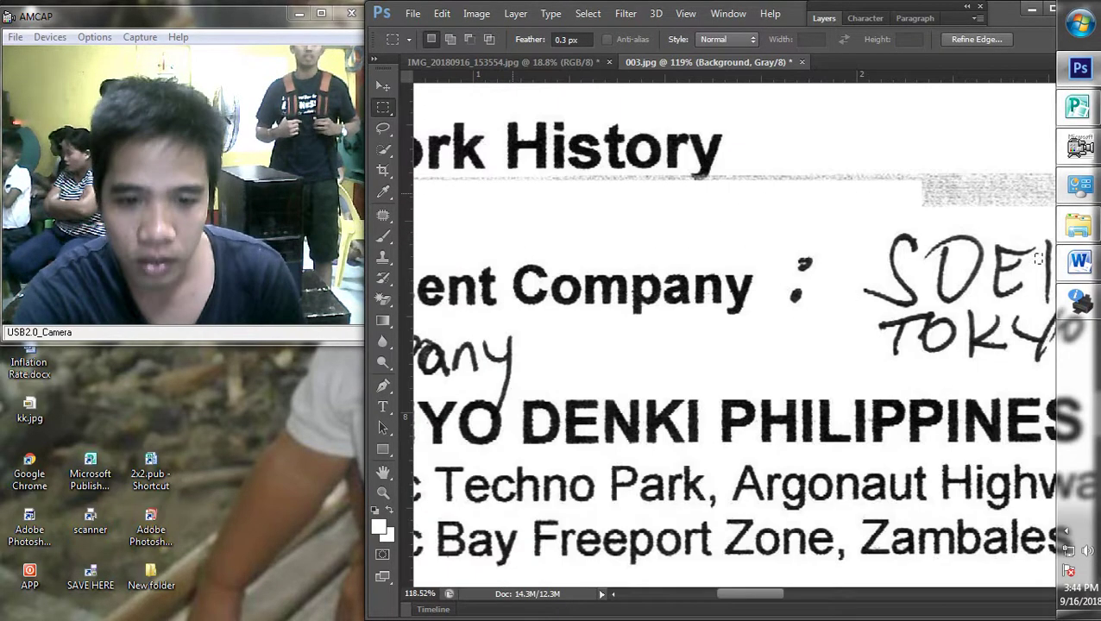
pyautogui.moveTo(519, 183); pyautogui.dragTo(908, 200)
pyautogui.press('Delete')
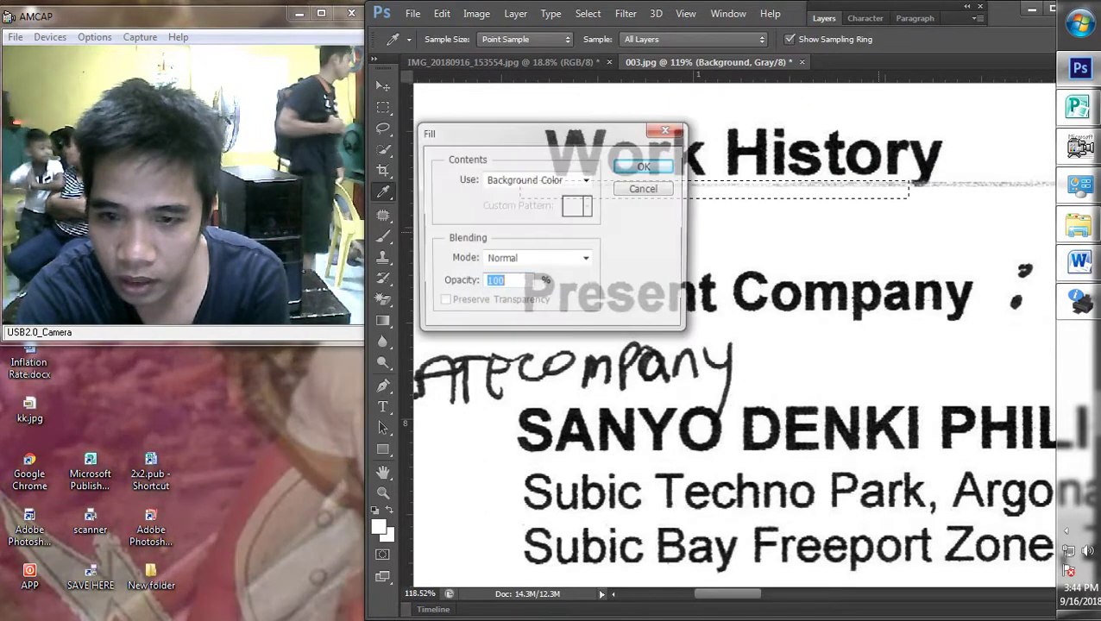
pyautogui.press('Return')
pyautogui.hotkey('ctrl', 'd')
pyautogui.hscroll(5, 784, 247)
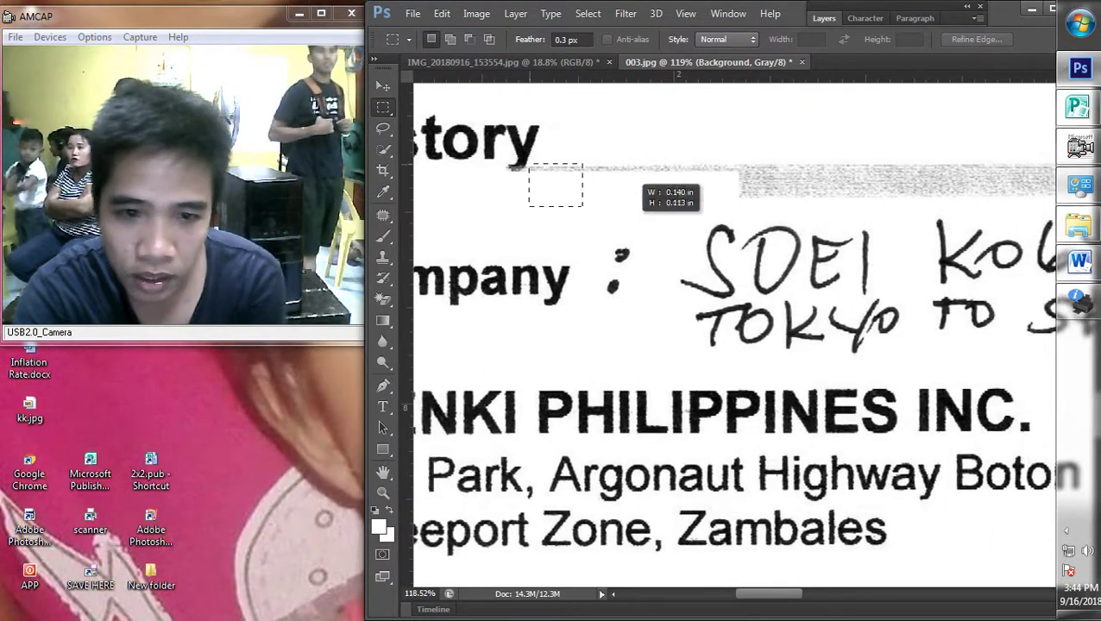
pyautogui.moveTo(582, 206); pyautogui.dragTo(646, 225)
pyautogui.scroll(-4, 733, 336)
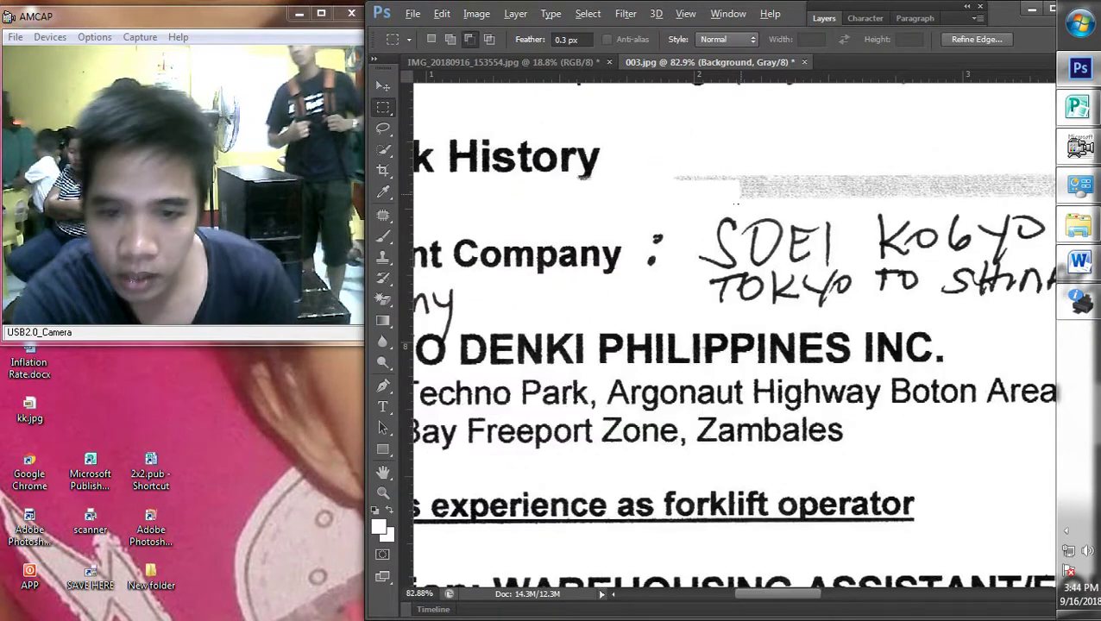
pyautogui.moveTo(457, 156); pyautogui.dragTo(999, 201)
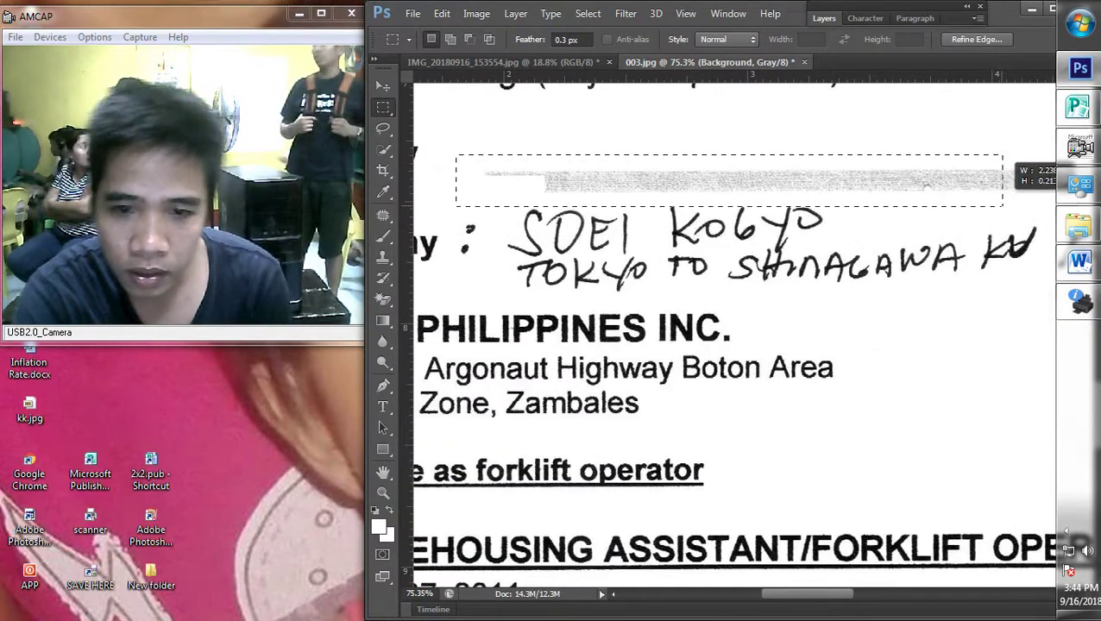
pyautogui.press('Delete')
pyautogui.press('Return')
# - White out the far right end of the grey strip
pyautogui.scroll(-4, 733, 336)
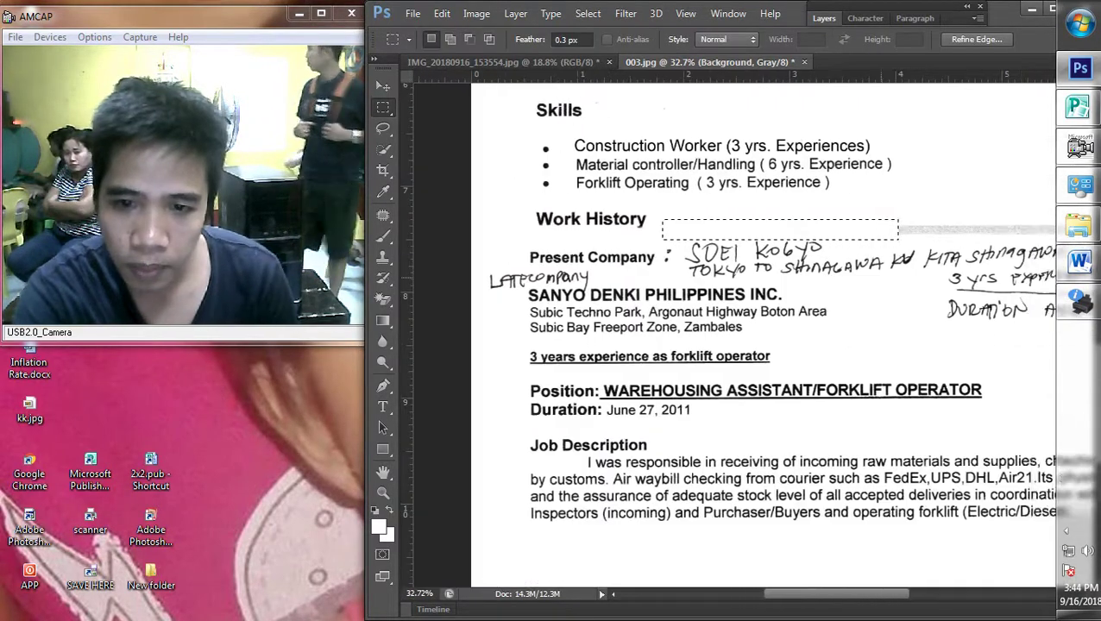
pyautogui.moveTo(1059, 256); pyautogui.dragTo(1052, 256)
pyautogui.press('Delete')
pyautogui.press('Return')
pyautogui.hotkey('ctrl', 'd')
pyautogui.scroll(-2, 733, 336)
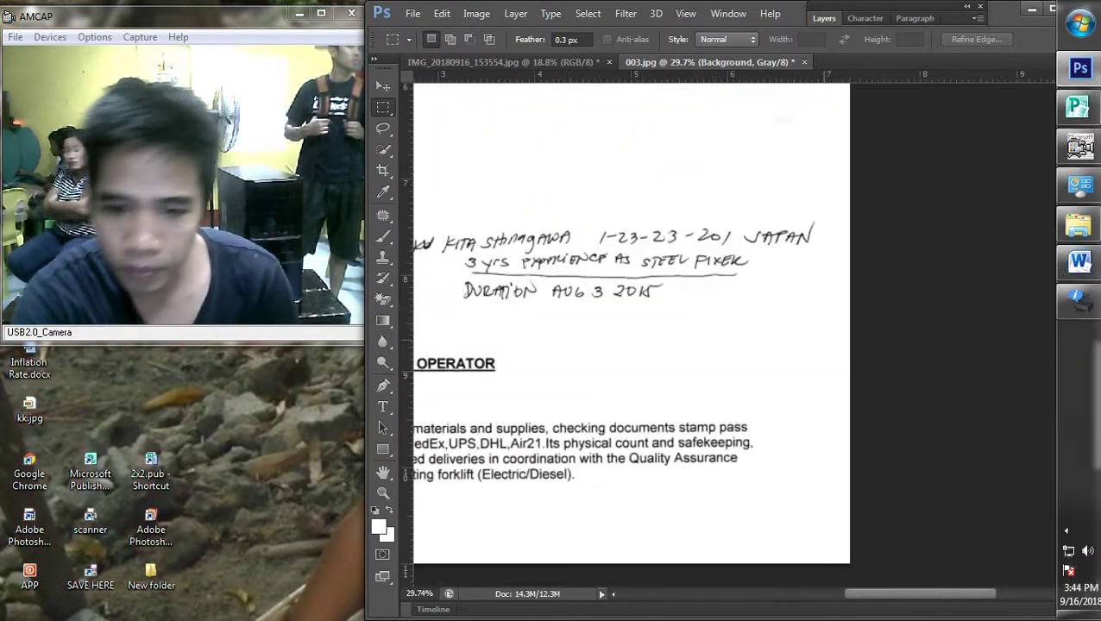
# - Erase the handwritten LATEcompany note with a white fill
pyautogui.press('h')
pyautogui.moveTo(734, 336); pyautogui.dragTo(665, 442)
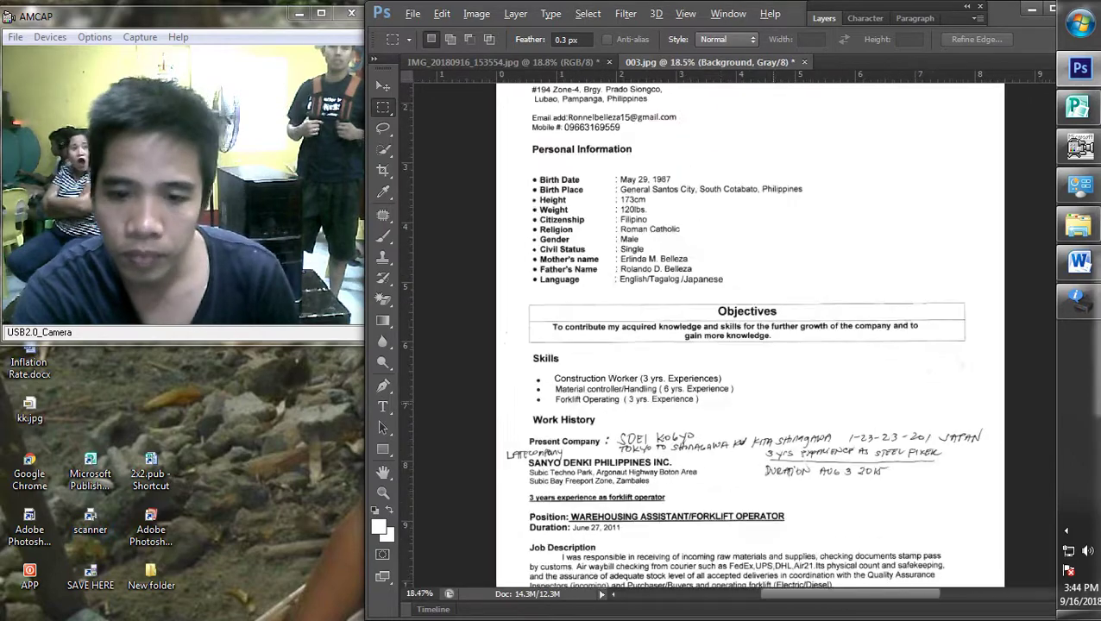
pyautogui.scroll(4, 529, 311)
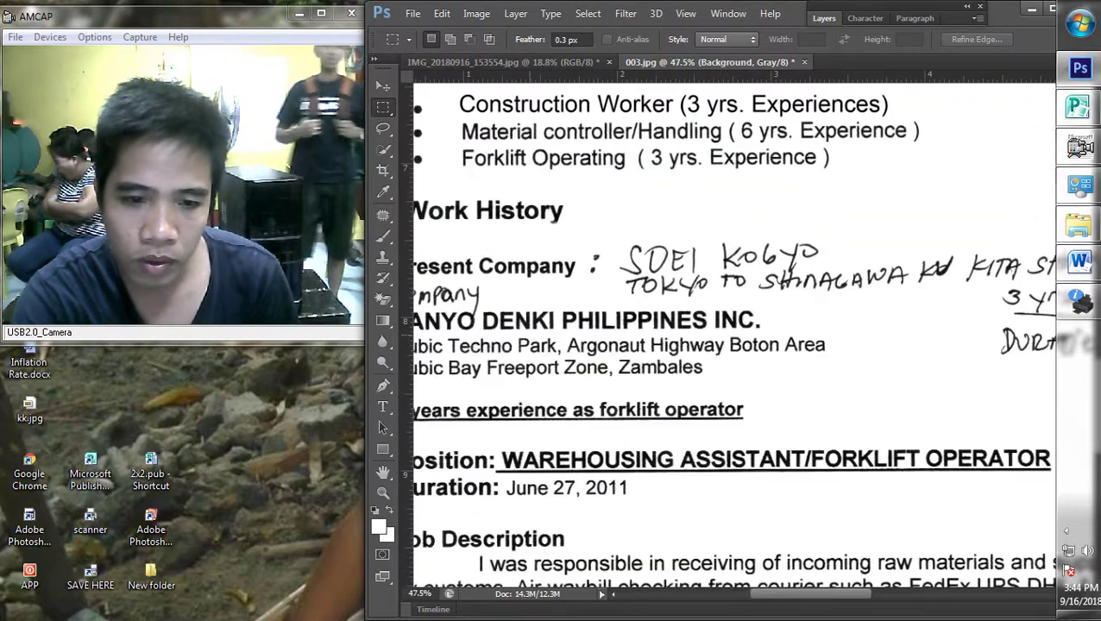
pyautogui.scroll(-1, 529, 310)
pyautogui.scroll(1, 529, 310)
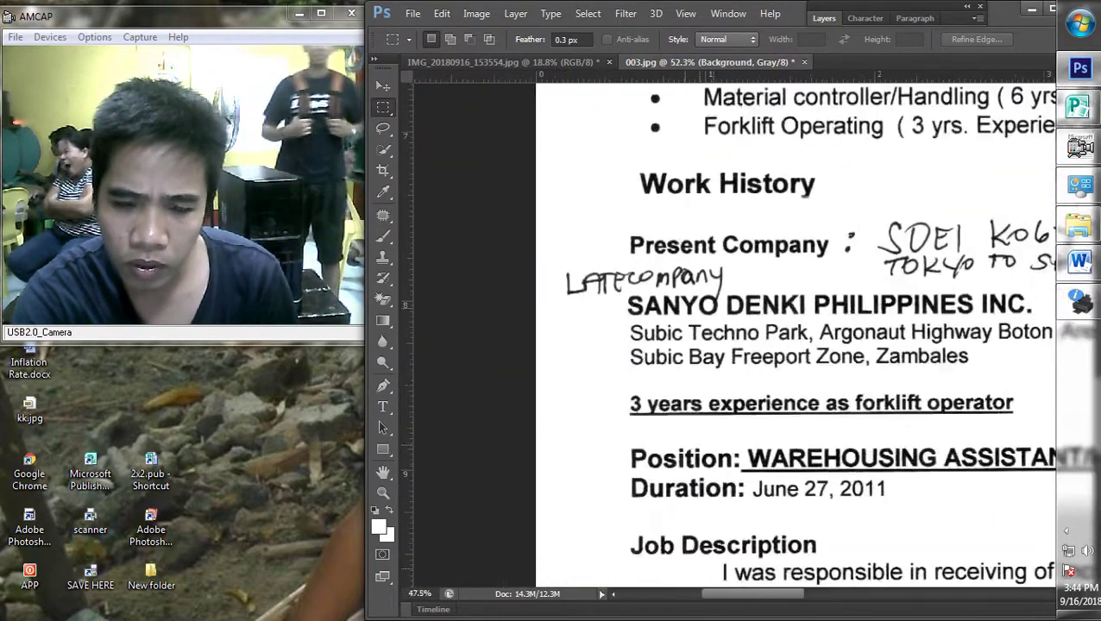
pyautogui.scroll(-1, 528, 310)
pyautogui.scroll(2, 529, 310)
pyautogui.moveTo(548, 257); pyautogui.dragTo(737, 295)
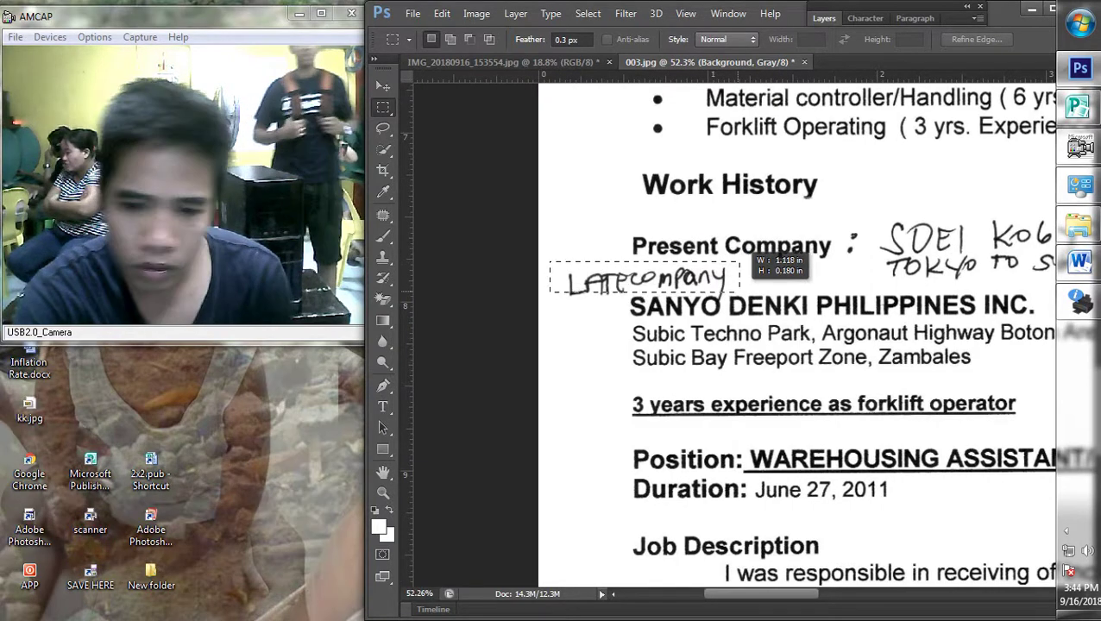
pyautogui.press('Delete')
pyautogui.press('Return')
pyautogui.hotkey('ctrl', 'd')
# - White out a leftover mark near SANYO DENKI and deselect
pyautogui.scroll(2, 718, 294)
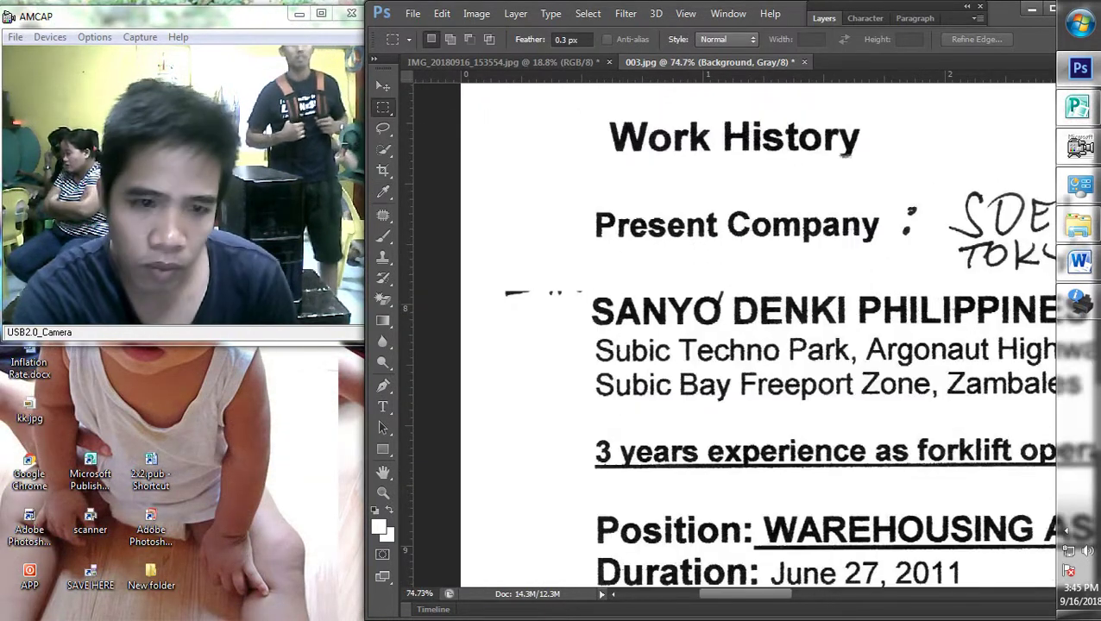
pyautogui.scroll(2, 492, 273)
pyautogui.moveTo(465, 267); pyautogui.dragTo(651, 322)
pyautogui.hotkey('shift', 'BackSpace')
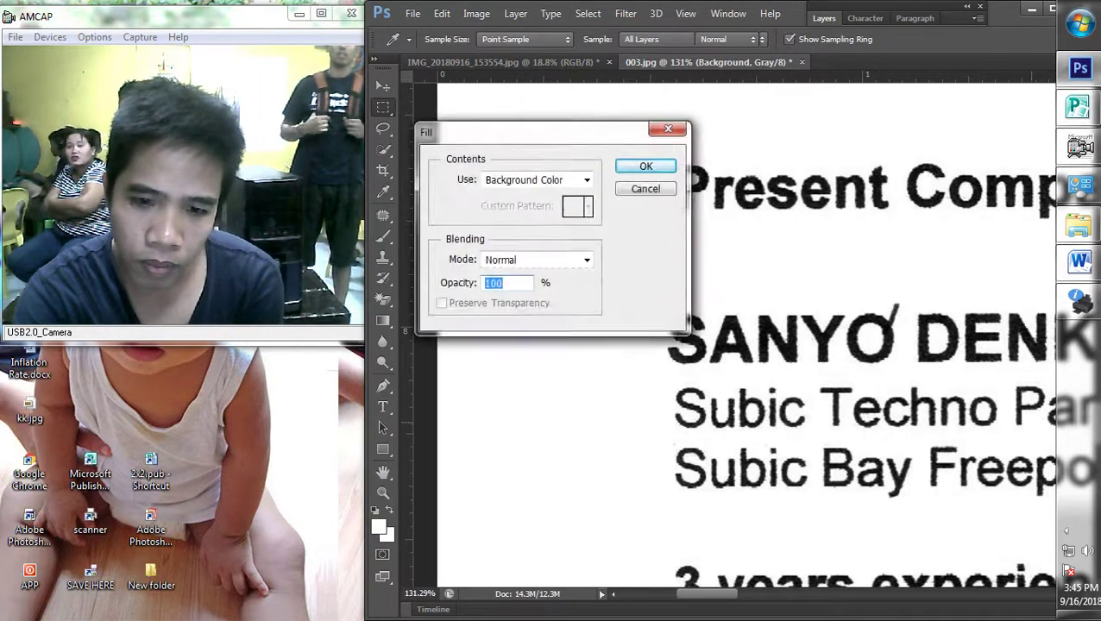
pyautogui.press('Return')
pyautogui.click(1066, 531)
pyautogui.click(619, 223)
pyautogui.click(618, 222)
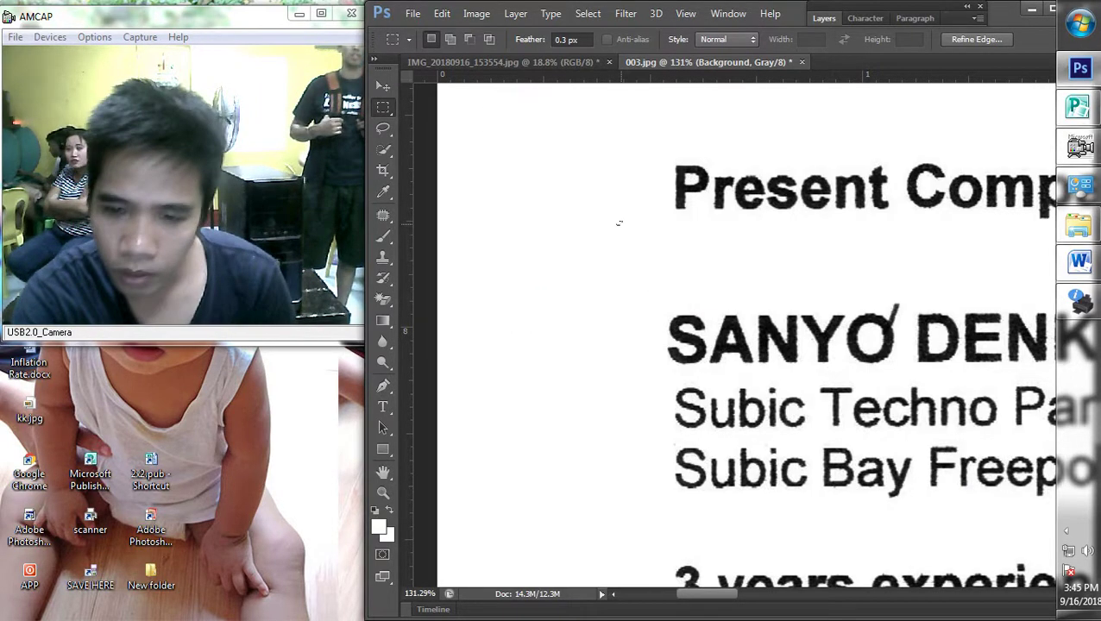
# - Remove the stray accent mark over SANYO using an elliptical selection filled white
pyautogui.hotkey('shift', 'm')
pyautogui.scroll(5, 920, 337)
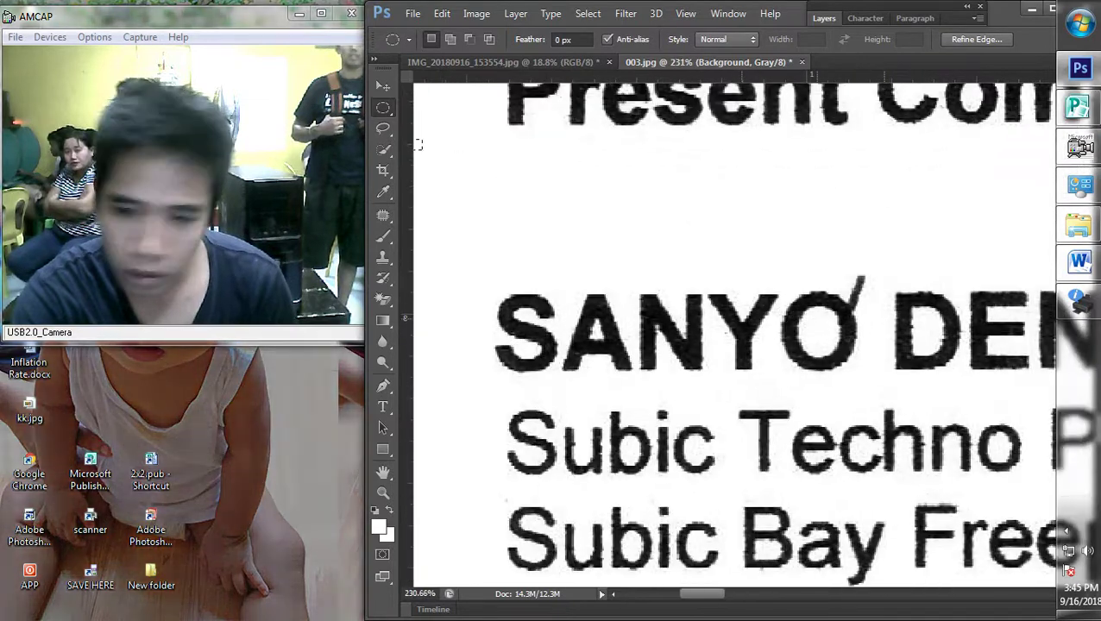
pyautogui.moveTo(824, 215); pyautogui.dragTo(884, 325)
pyautogui.hotkey('shift', 'BackSpace')
pyautogui.press('Return')
pyautogui.hotkey('ctrl', 'd')
pyautogui.scroll(-10, 862, 336)
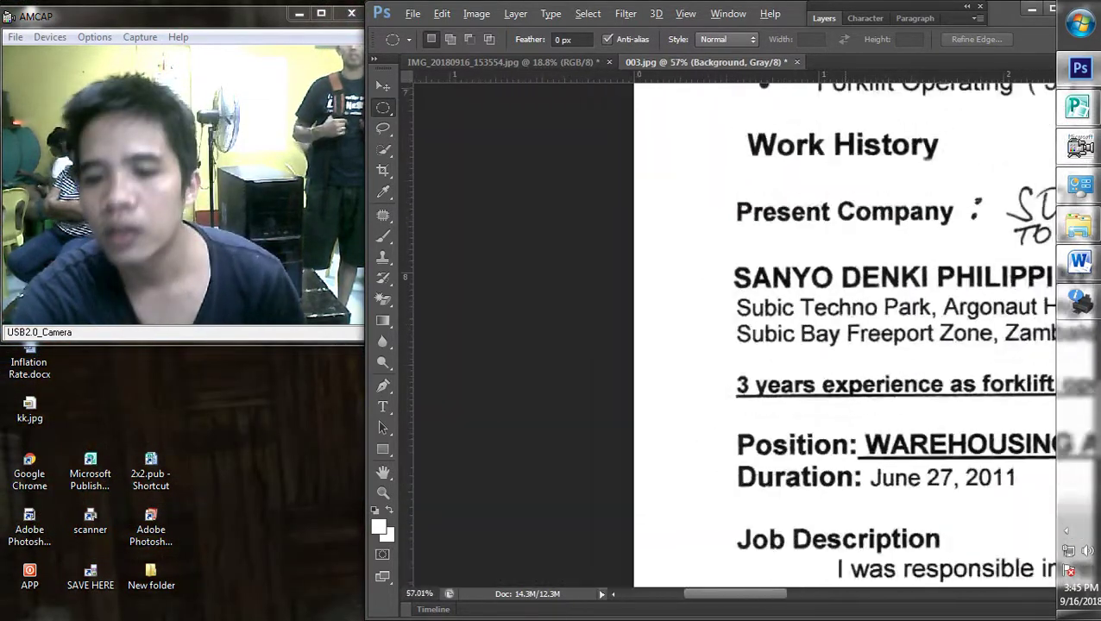
pyautogui.scroll(-2, 863, 336)
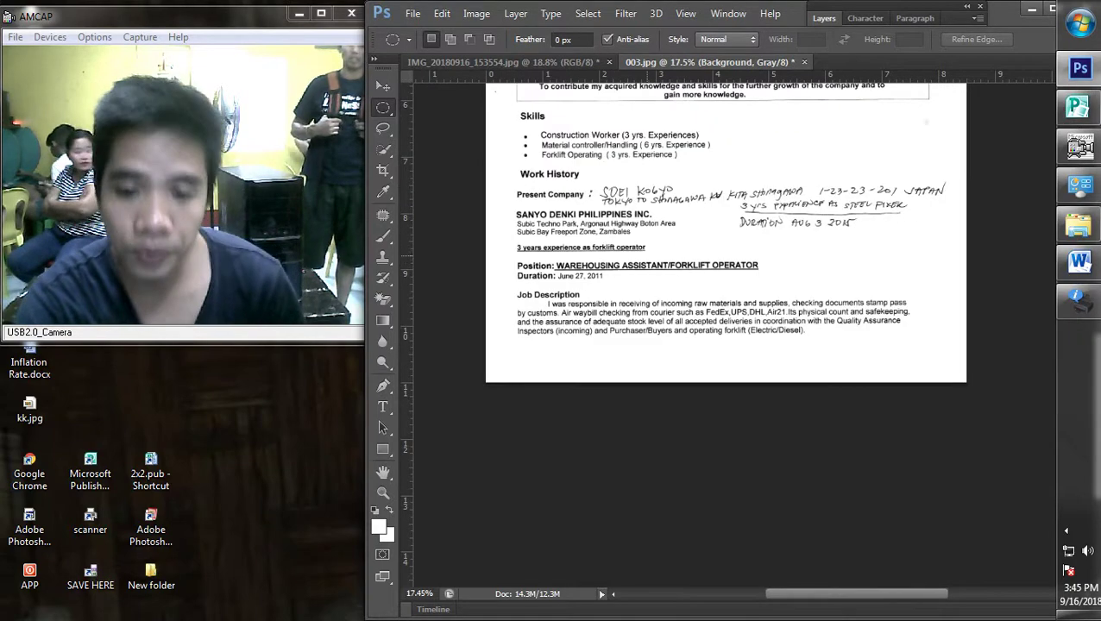
# - Trace a freeform path around the handwritten notes and make it a selection with 0 feather
pyautogui.scroll(2, 709, 195)
pyautogui.click(383, 385)
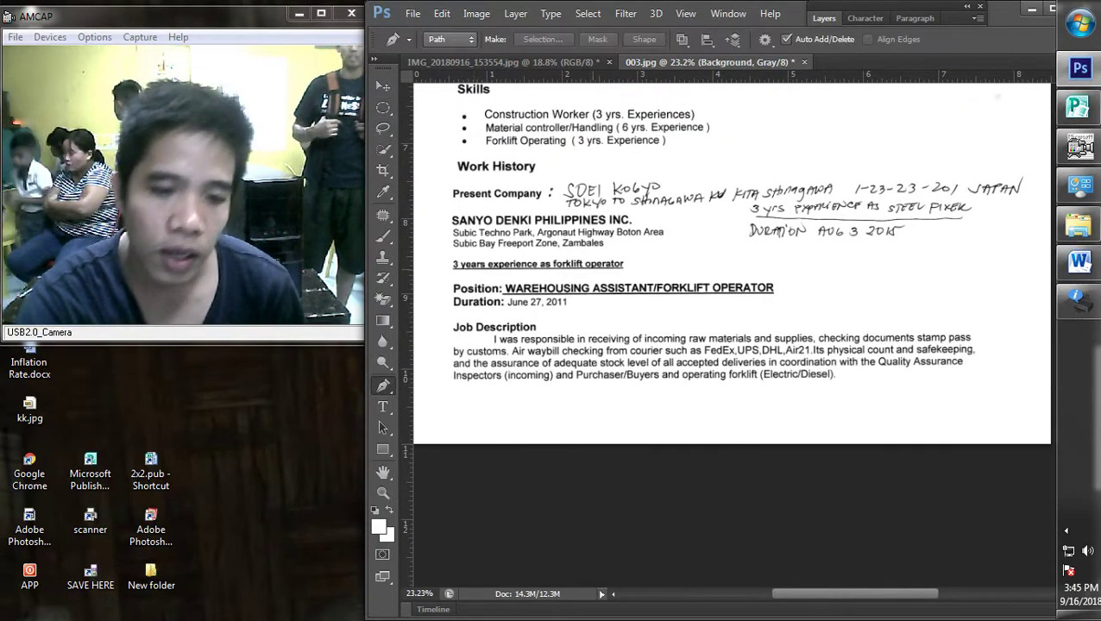
pyautogui.scroll(2, 576, 246)
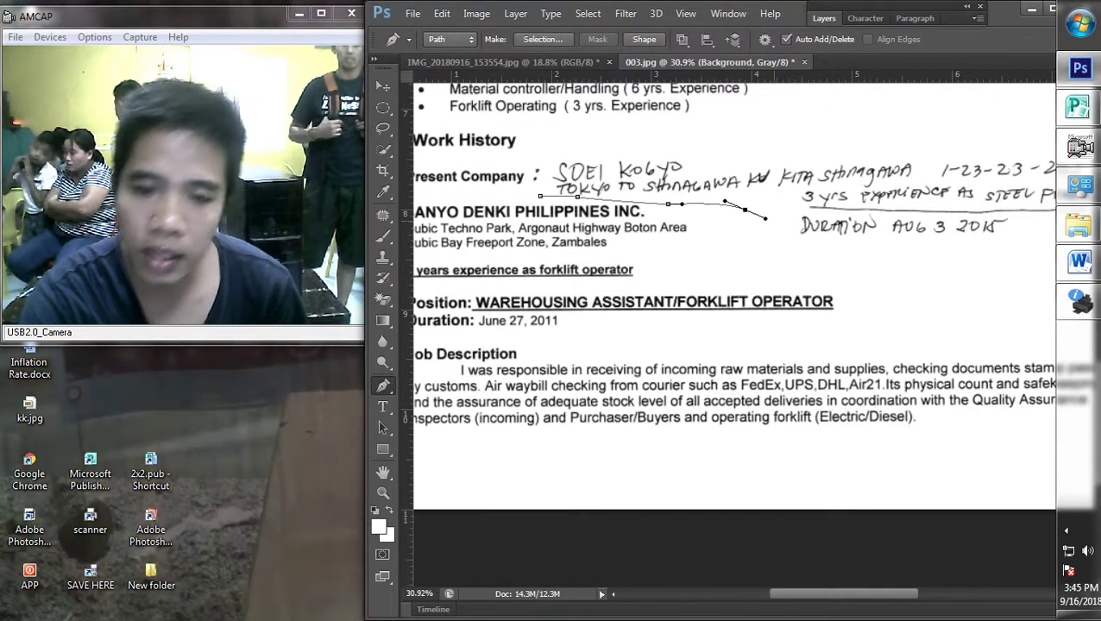
pyautogui.moveTo(795, 234); pyautogui.dragTo(500, 291)
pyautogui.moveTo(756, 291); pyautogui.dragTo(783, 280)
pyautogui.click(684, 153)
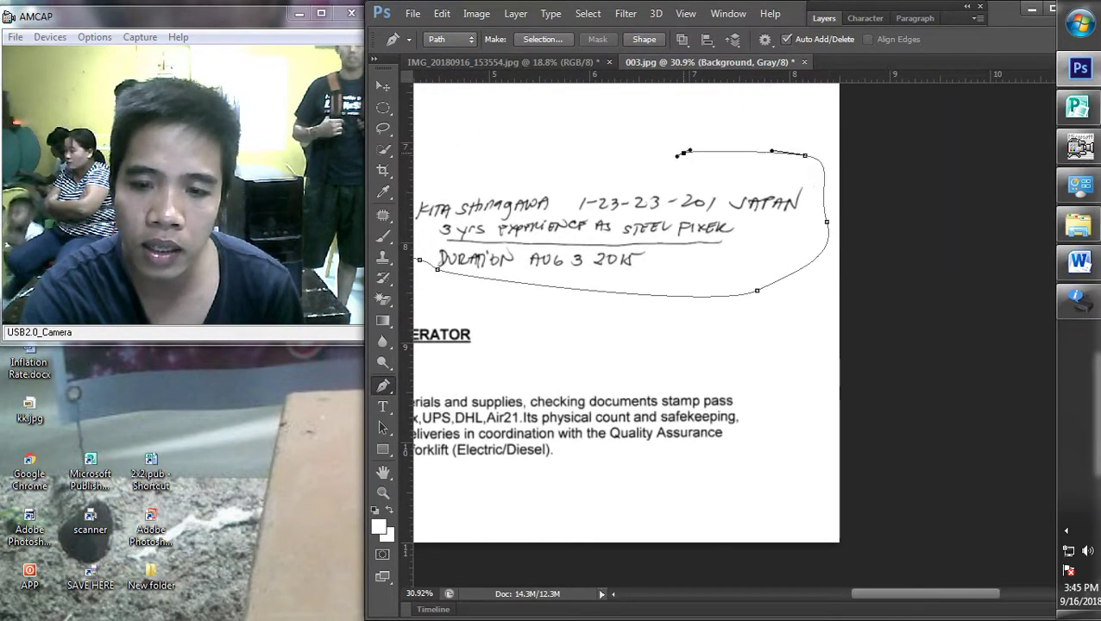
pyautogui.moveTo(684, 153); pyautogui.dragTo(1009, 187)
pyautogui.moveTo(782, 207); pyautogui.dragTo(521, 207)
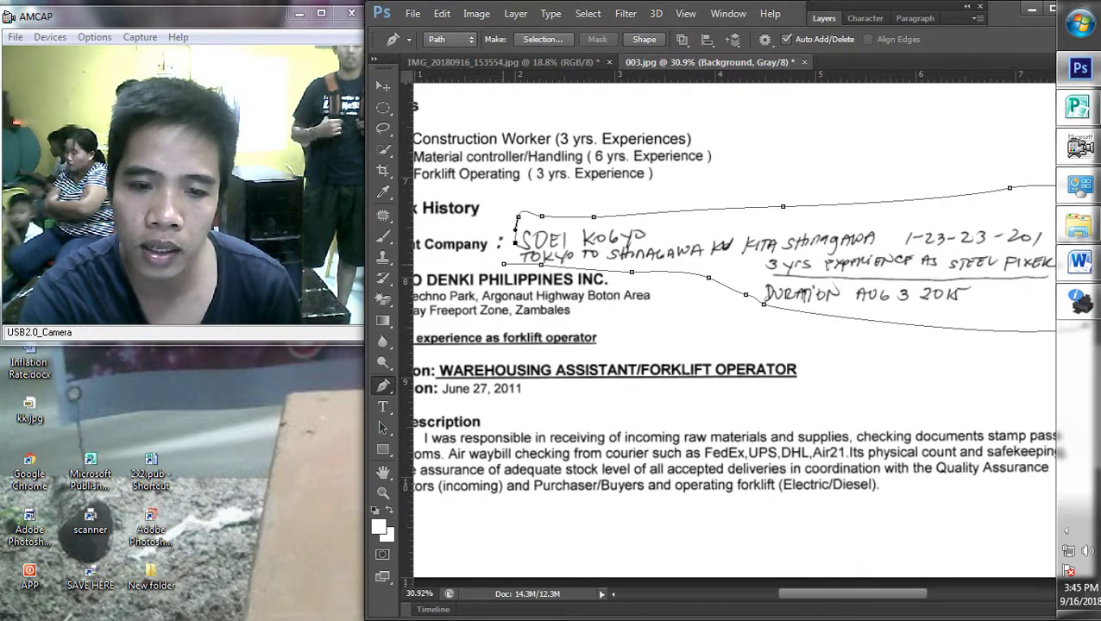
pyautogui.rightClick(561, 242)
pyautogui.click(604, 322)
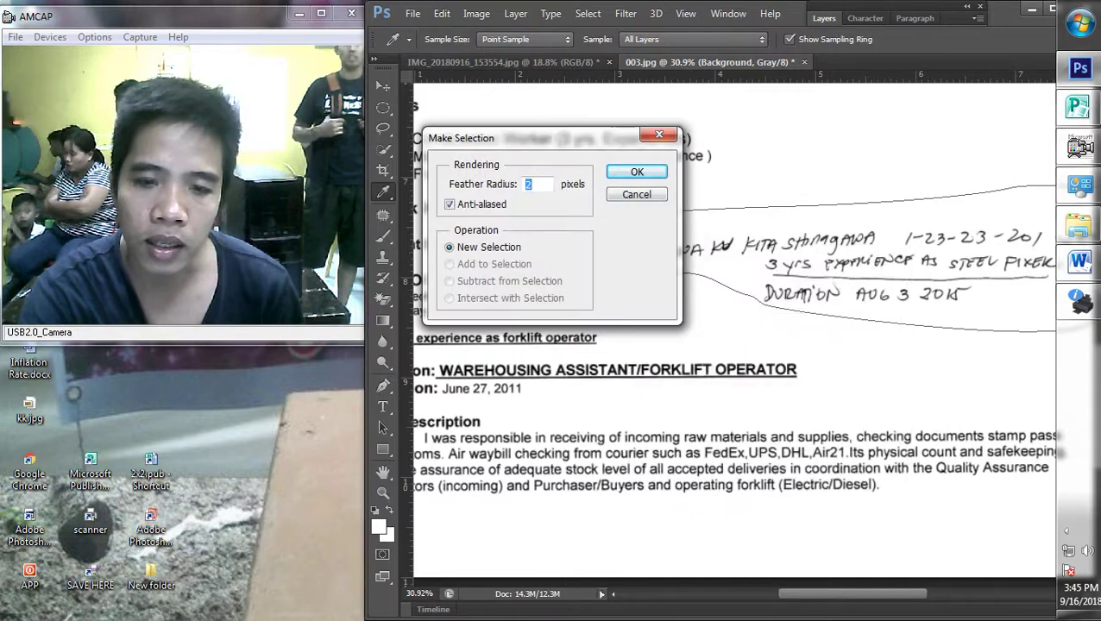
pyautogui.write('0')
pyautogui.press('Return')
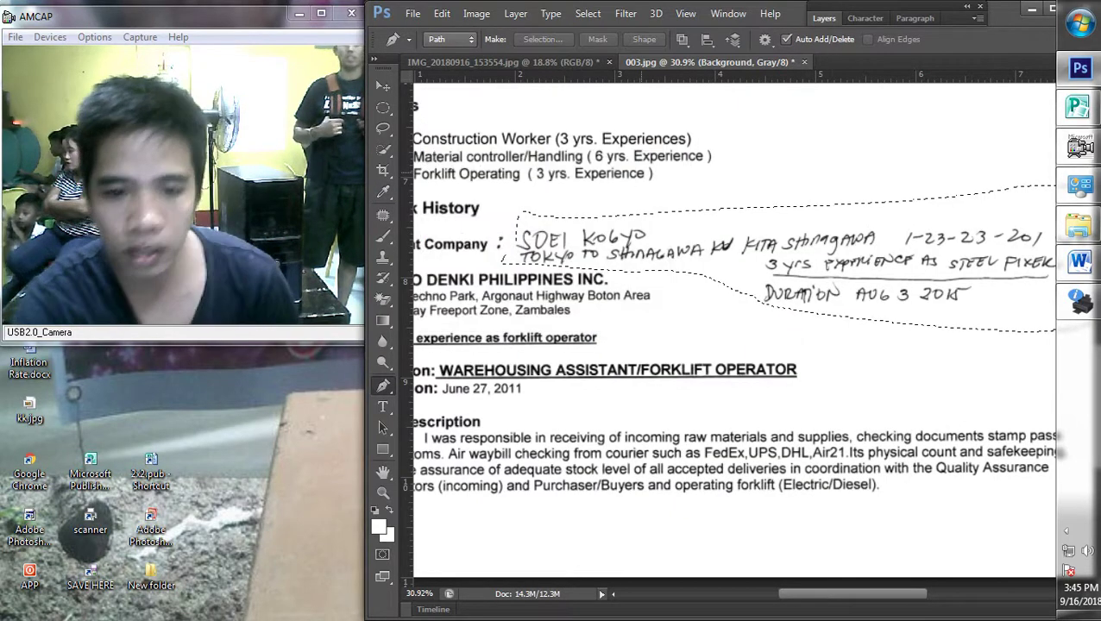
# - Cut the handwriting, paste it onto a new layer, and move it down over Skills
pyautogui.press('Delete')
pyautogui.scroll(-5, 746, 538)
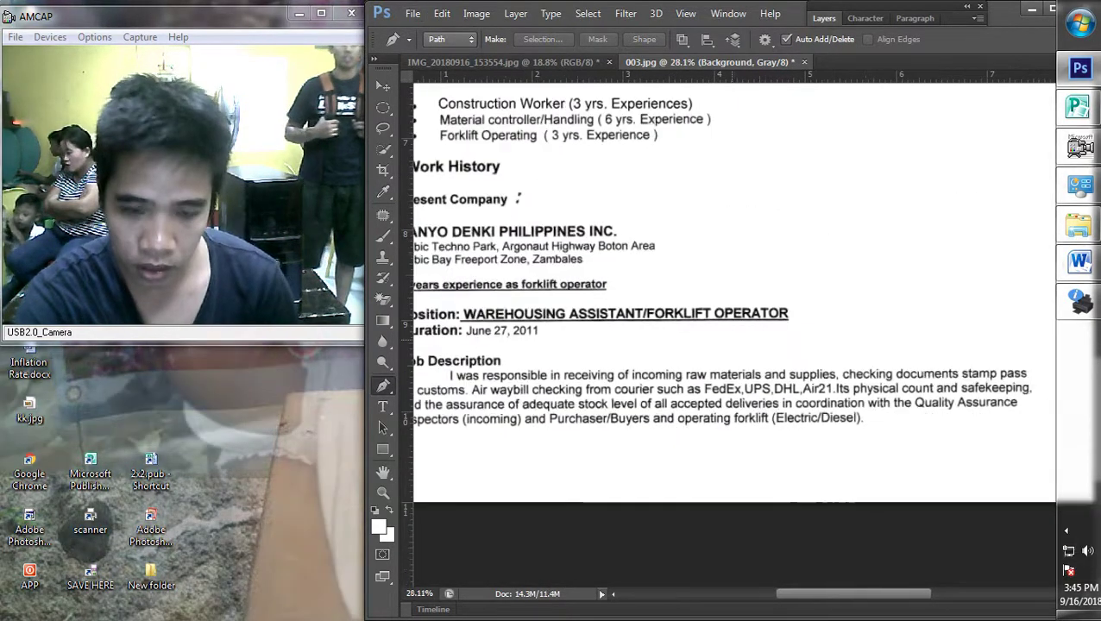
pyautogui.hotkey('ctrl', 'v')
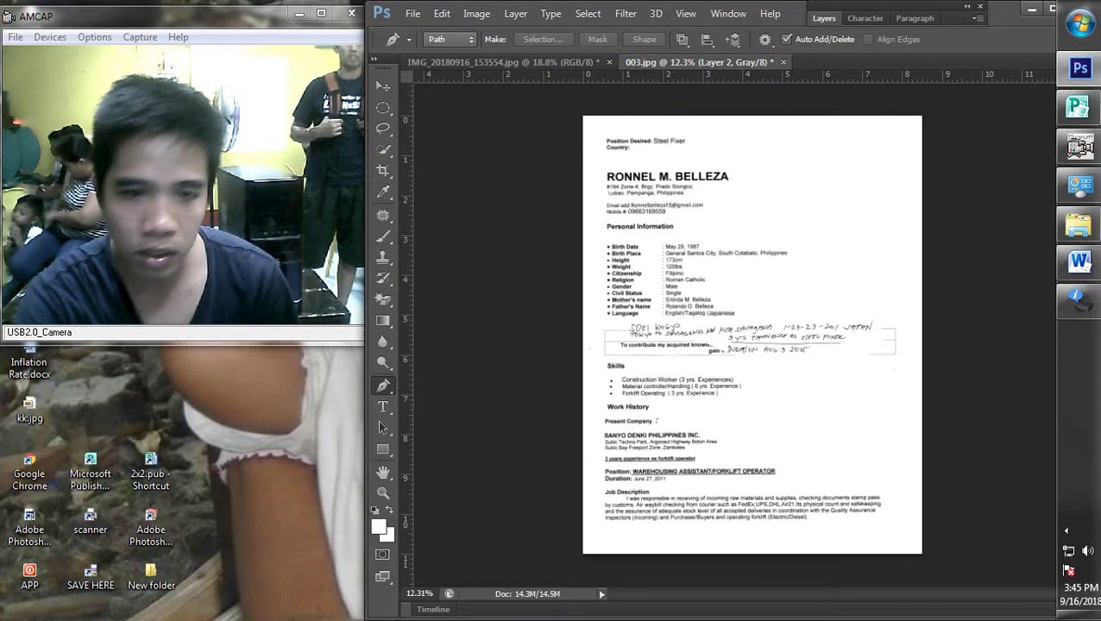
pyautogui.press('v')
pyautogui.scroll(1, 746, 345)
pyautogui.scroll(-3, 746, 345)
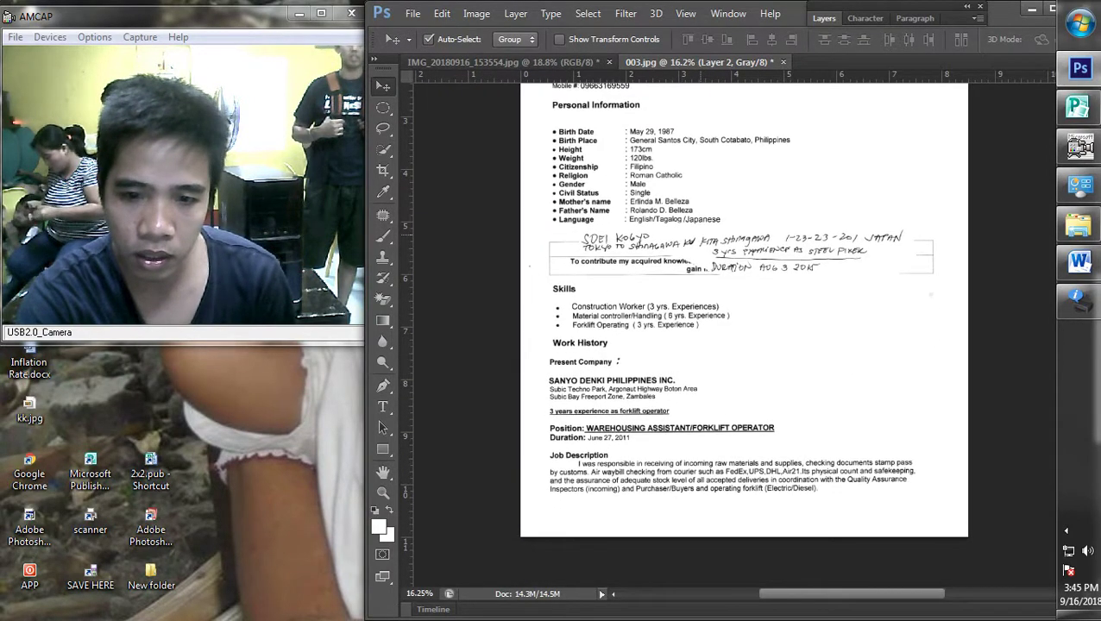
pyautogui.rightClick(695, 244)
pyautogui.click(713, 252)
pyautogui.moveTo(716, 244); pyautogui.dragTo(733, 280)
pyautogui.scroll(3, 662, 449)
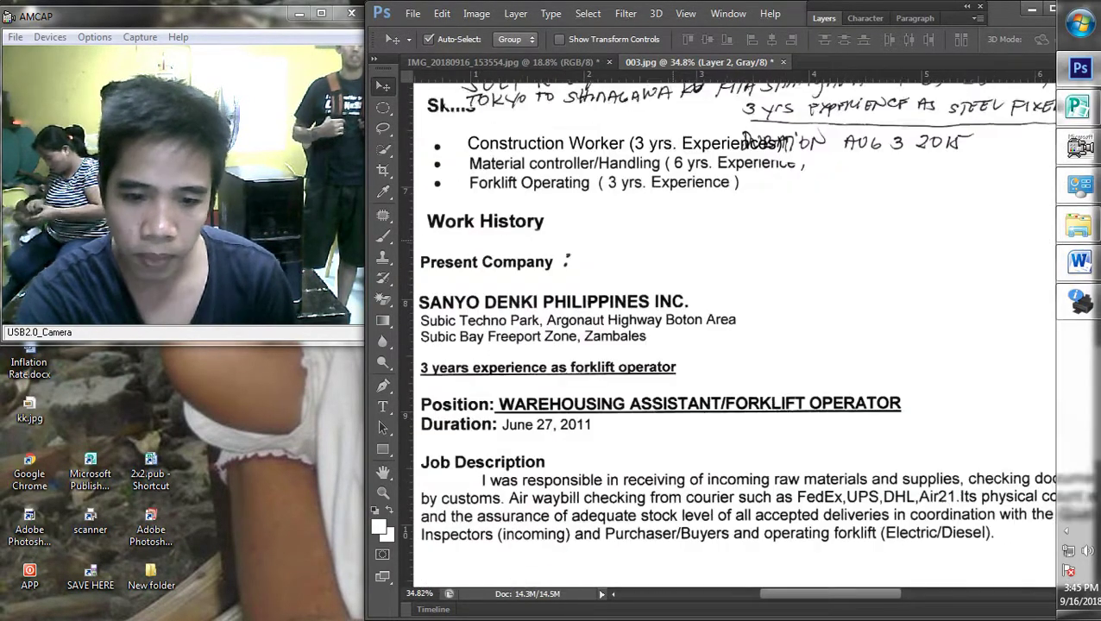
pyautogui.scroll(-3, 733, 336)
pyautogui.scroll(-1, 734, 336)
# - Marquee-select the block from Sanyo Denki down to the page bottom
pyautogui.press('m')
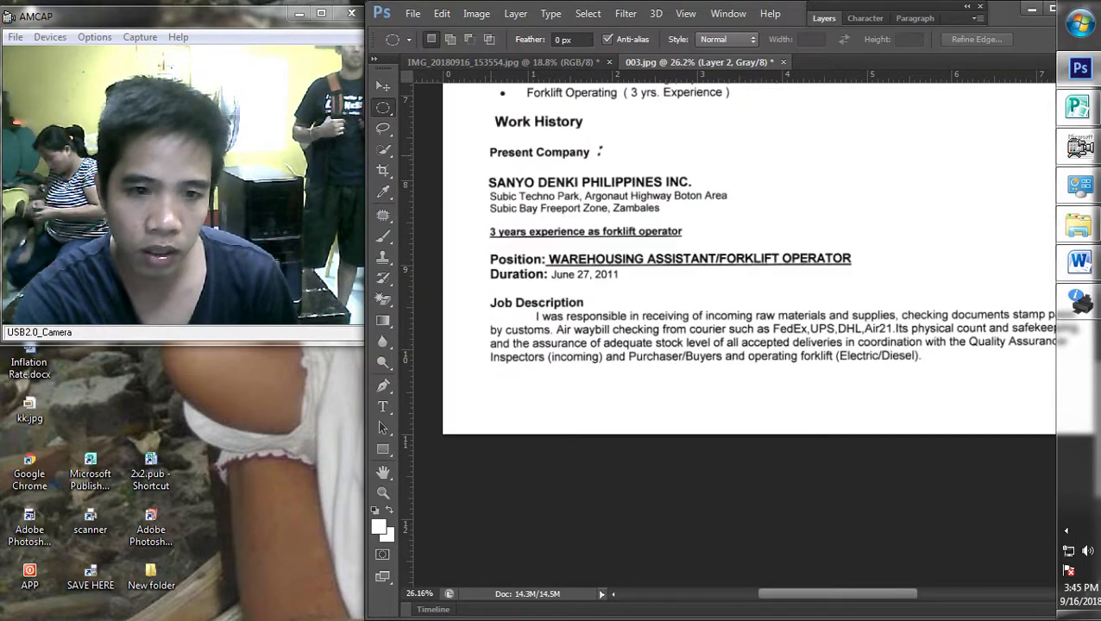
pyautogui.scroll(-1, 494, 160)
pyautogui.rightClick(383, 107)
pyautogui.click(449, 106)
pyautogui.moveTo(474, 167); pyautogui.dragTo(1005, 373)
# - Nudge the selected Sanyo Denki block down on the Background layer
pyautogui.press('v')
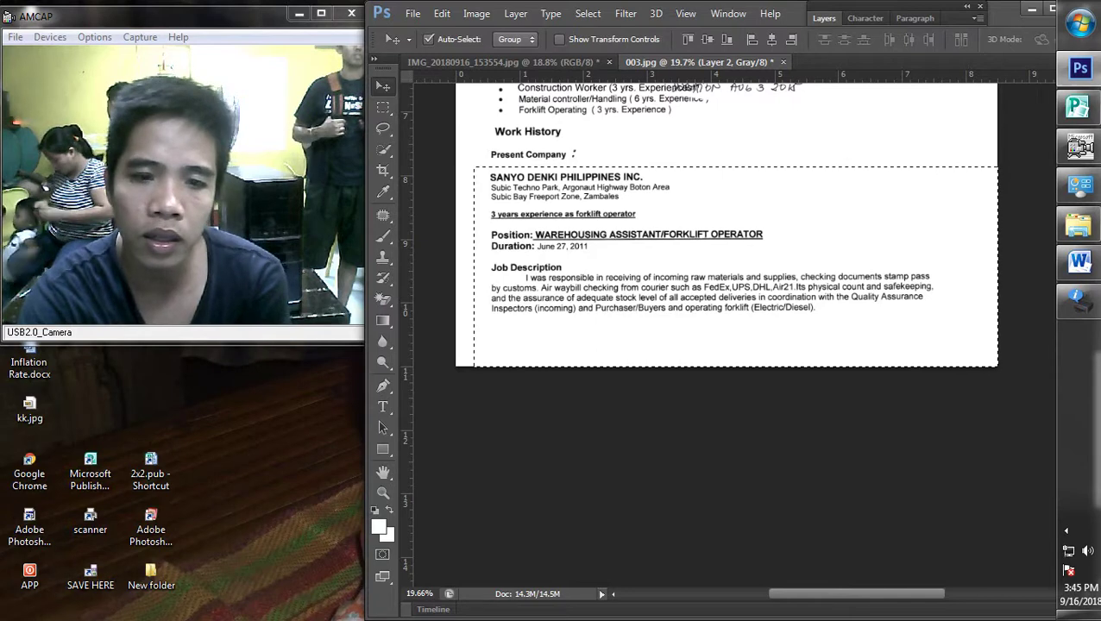
pyautogui.press('Right')
pyautogui.press('Return')
pyautogui.press('Right')
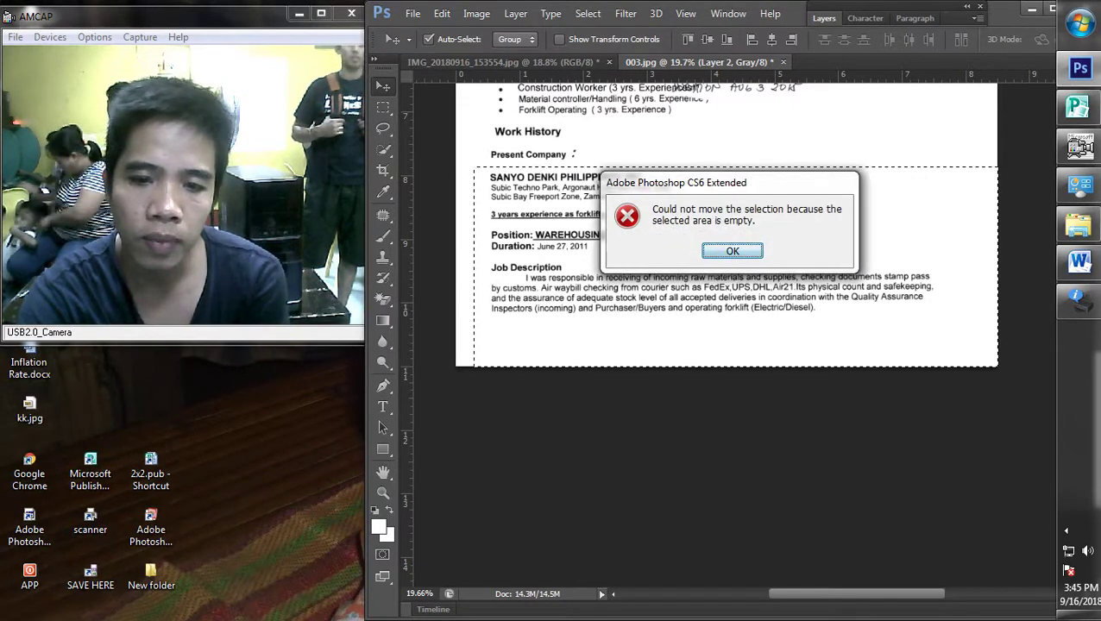
pyautogui.press('Return')
pyautogui.press('Right')
pyautogui.press('Return')
pyautogui.rightClick(628, 129)
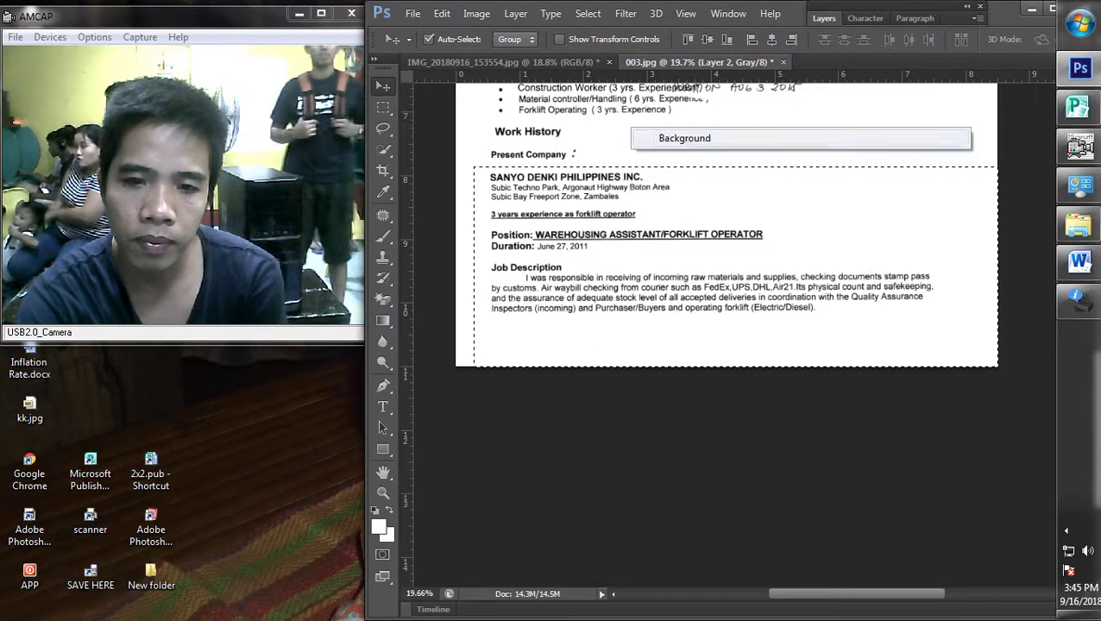
pyautogui.click(690, 141)
pyautogui.hotkey('shift', 'Down')
pyautogui.hotkey('shift', 'Down')
pyautogui.hotkey('shift', 'Down')
pyautogui.hotkey('shift', 'Down')
pyautogui.hotkey('shift', 'Down')
pyautogui.hotkey('shift', 'Down')
pyautogui.hotkey('shift', 'Down')
pyautogui.hotkey('shift', 'Down')
pyautogui.hotkey('shift', 'Down')
pyautogui.hotkey('shift', 'Down')
pyautogui.hotkey('shift', 'Down')
pyautogui.hotkey('shift', 'Down')
pyautogui.hotkey('shift', 'Down')
pyautogui.hotkey('shift', 'Down')
pyautogui.hotkey('shift', 'Down')
pyautogui.hotkey('shift', 'Down')
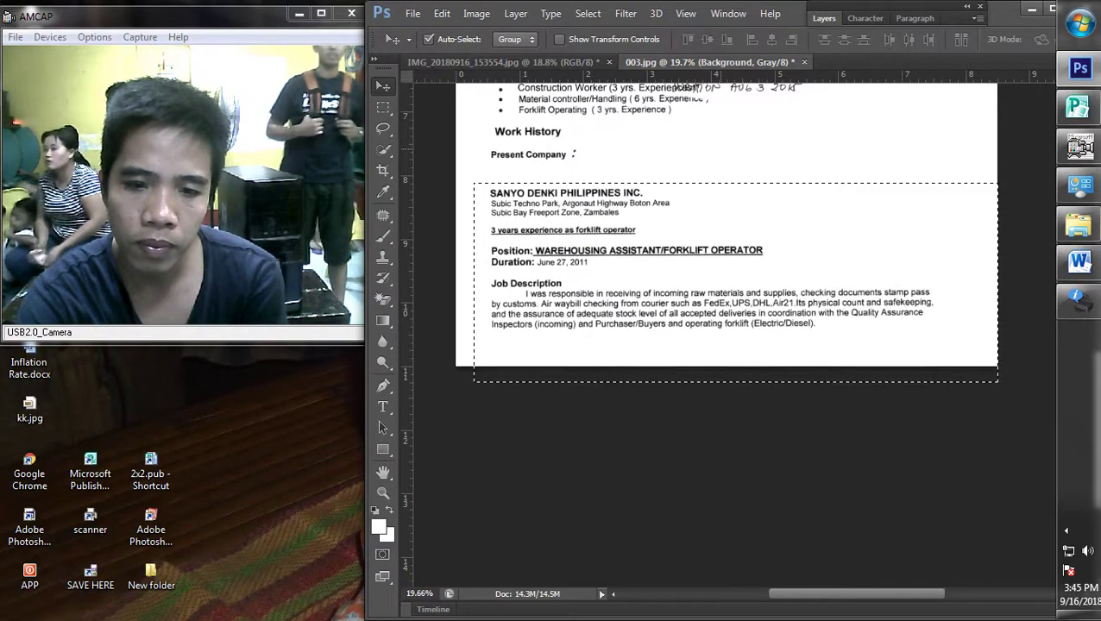
pyautogui.hotkey('shift', 'Down')
pyautogui.hotkey('shift', 'Down')
pyautogui.hotkey('shift', 'Down')
pyautogui.hotkey('shift', 'Down')
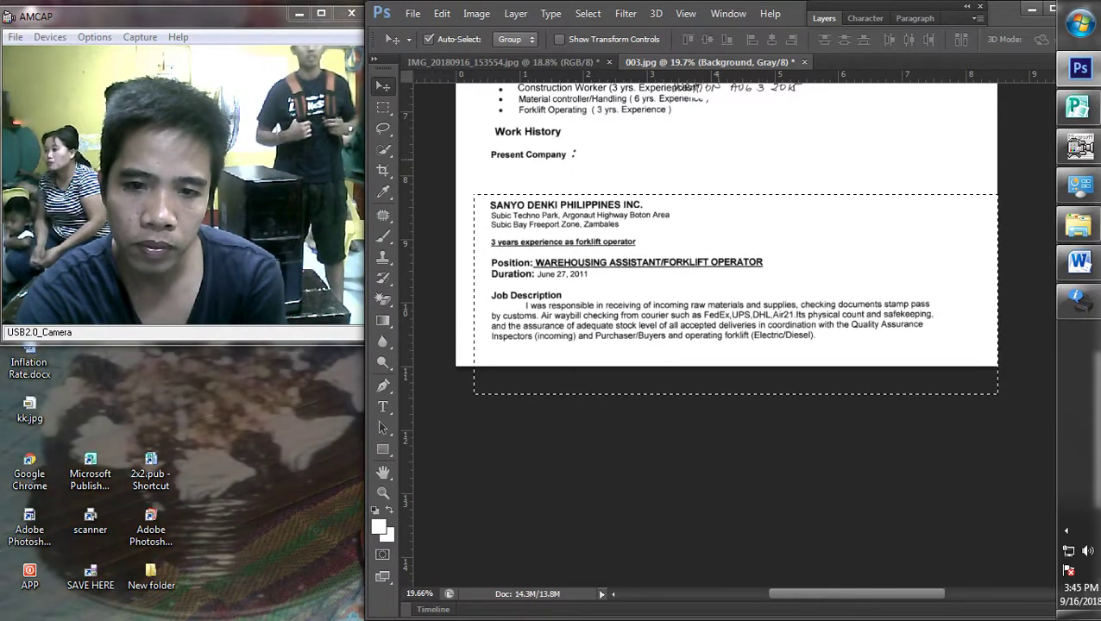
# - Deselect, then move the handwriting layer to just above Work History
pyautogui.scroll(3, 724, 336)
pyautogui.scroll(2, 724, 336)
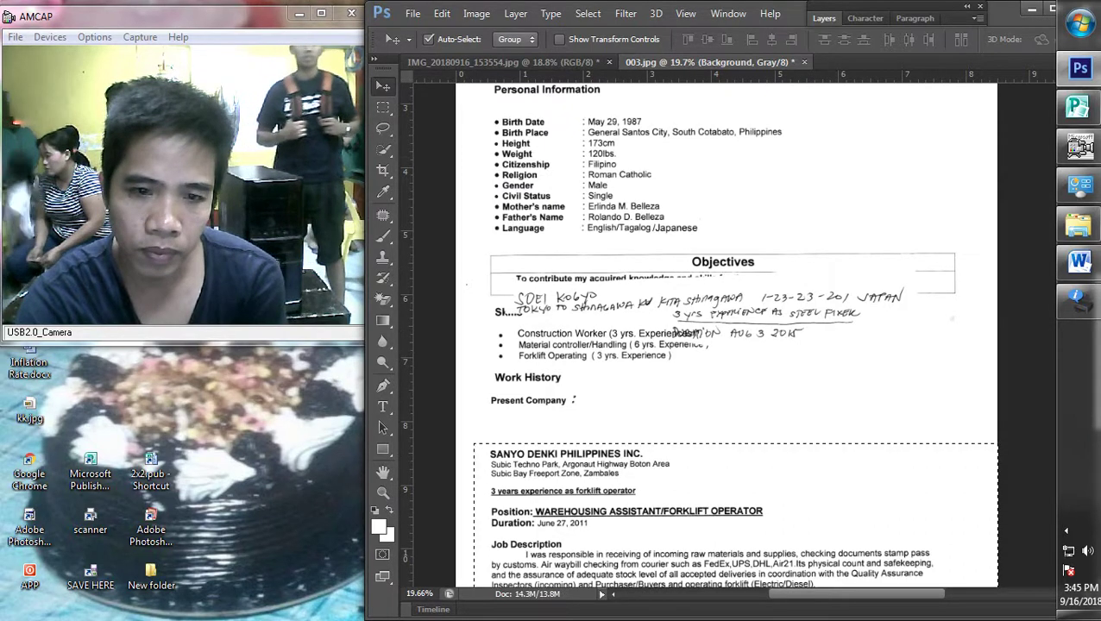
pyautogui.press('m')
pyautogui.rightClick(643, 212)
pyautogui.click(682, 221)
pyautogui.press('v')
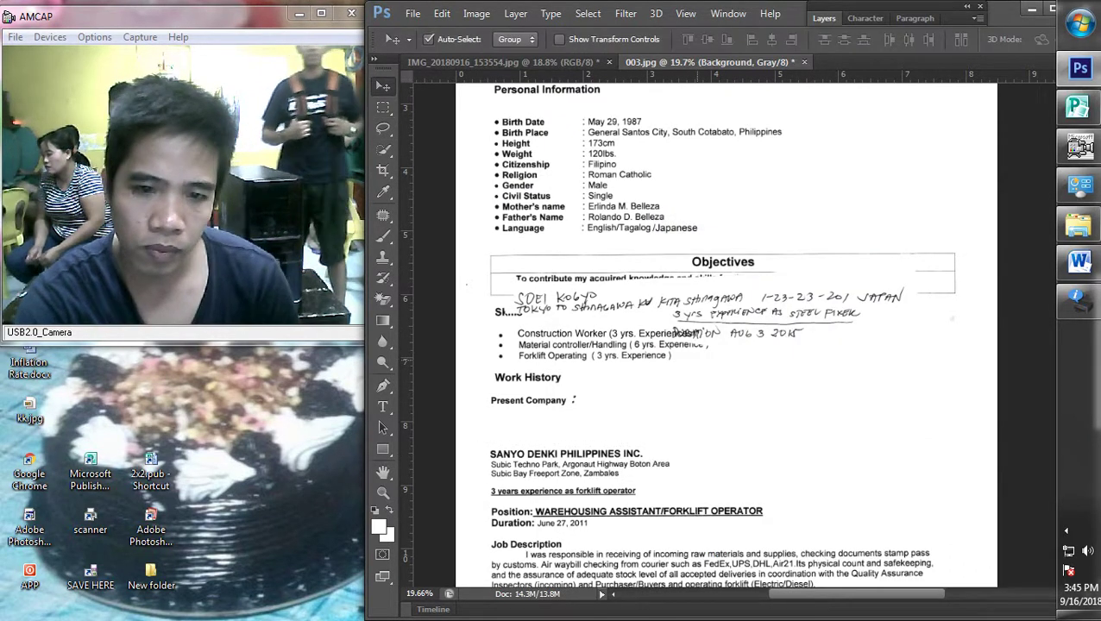
pyautogui.rightClick(726, 307)
pyautogui.click(759, 319)
pyautogui.moveTo(749, 261); pyautogui.dragTo(731, 319)
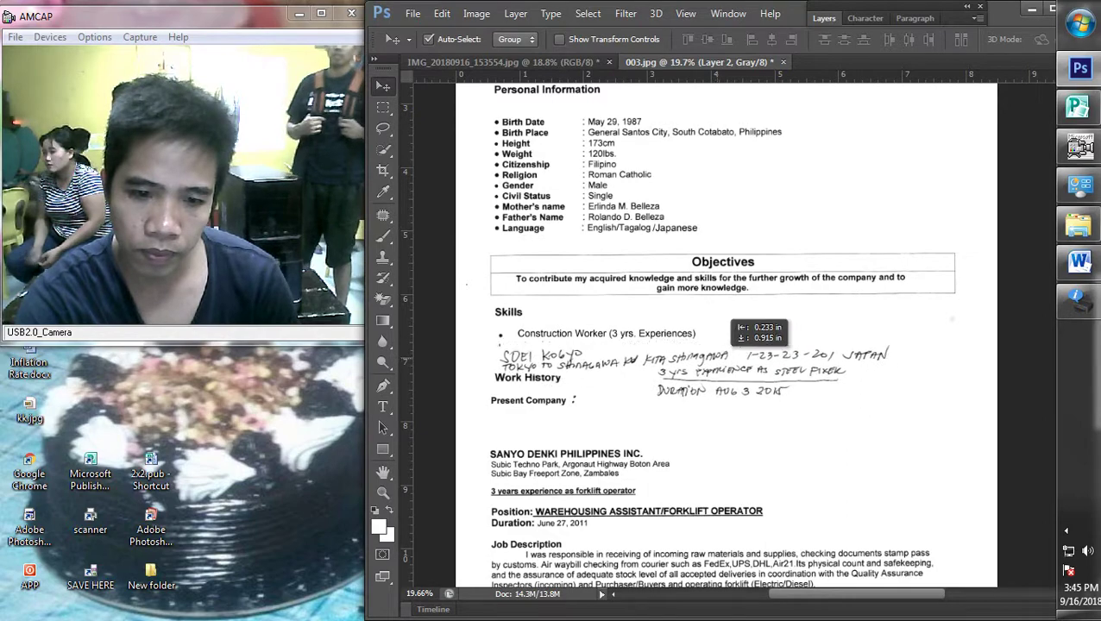
pyautogui.scroll(3, 732, 318)
pyautogui.scroll(2, 647, 273)
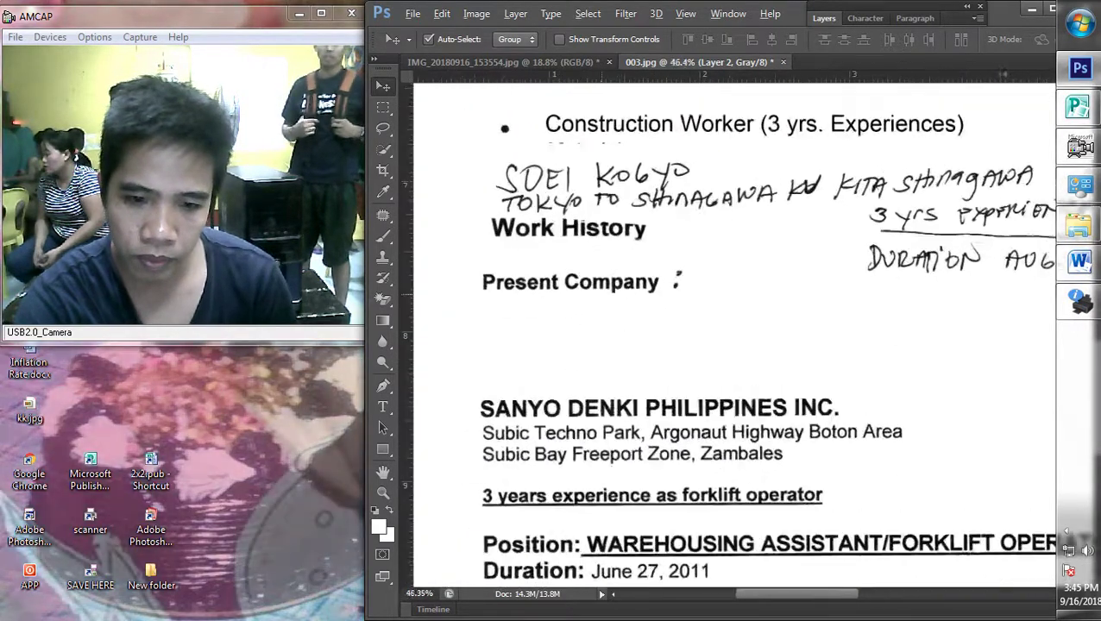
# - Correct the company name to SOEI KOGYO and make it bold
pyautogui.press('t')
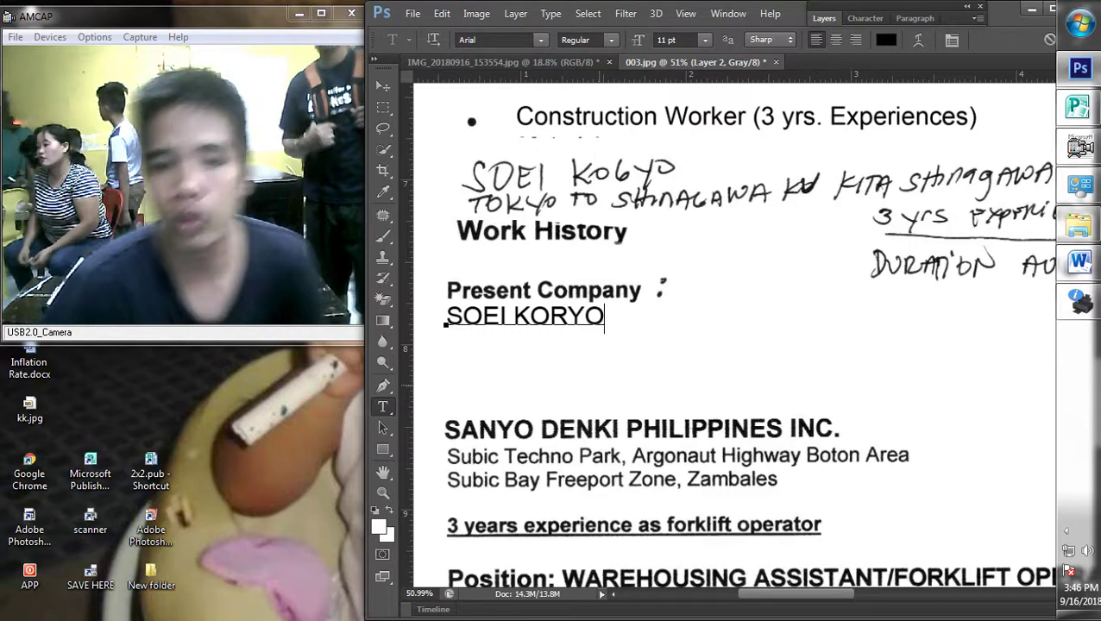
pyautogui.press('BackSpace')
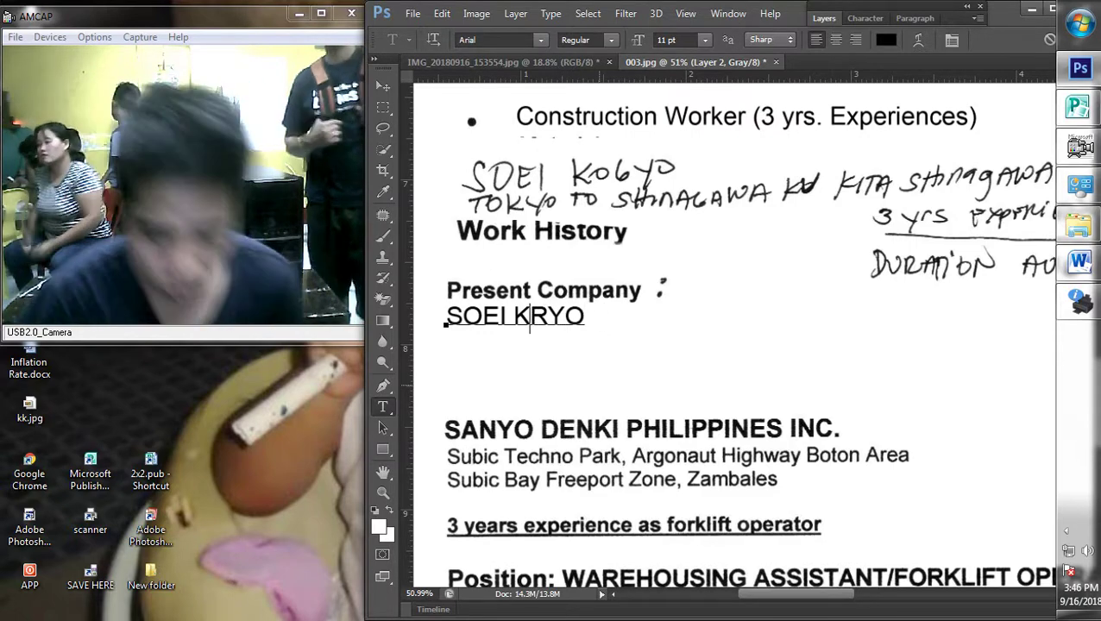
pyautogui.press('BackSpace')
pyautogui.write('OG')
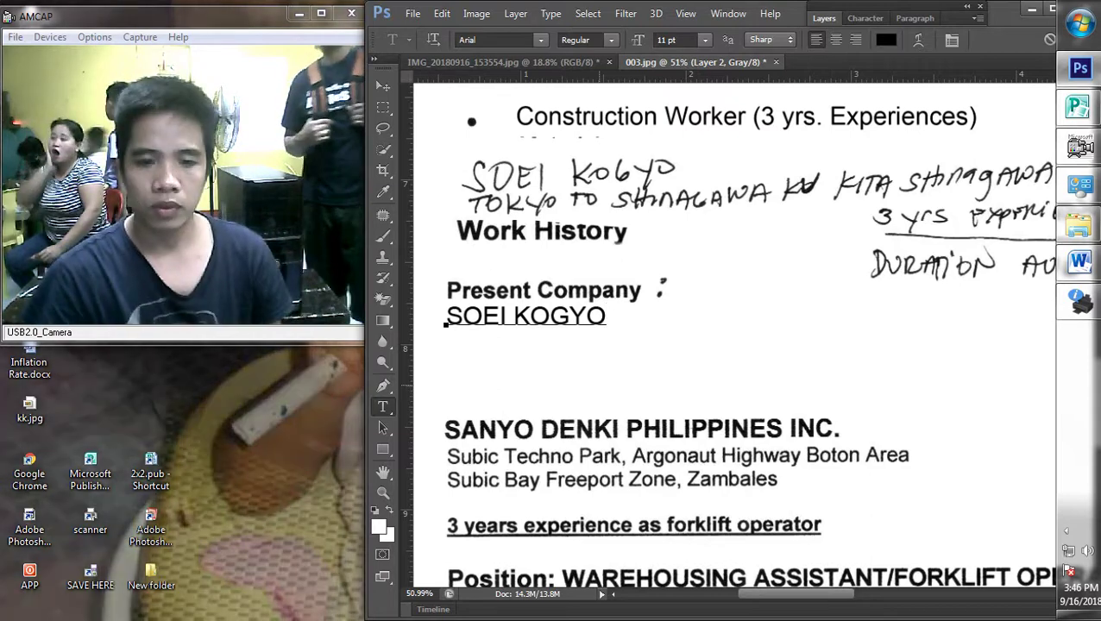
pyautogui.hotkey('ctrl', 'a')
pyautogui.click(610, 39)
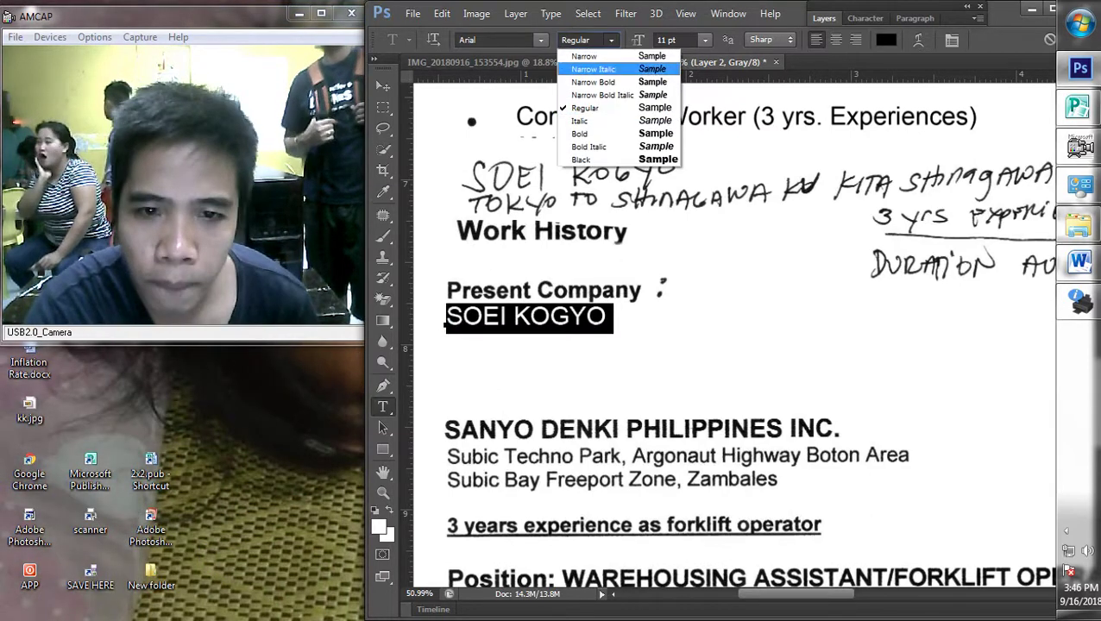
pyautogui.click(604, 131)
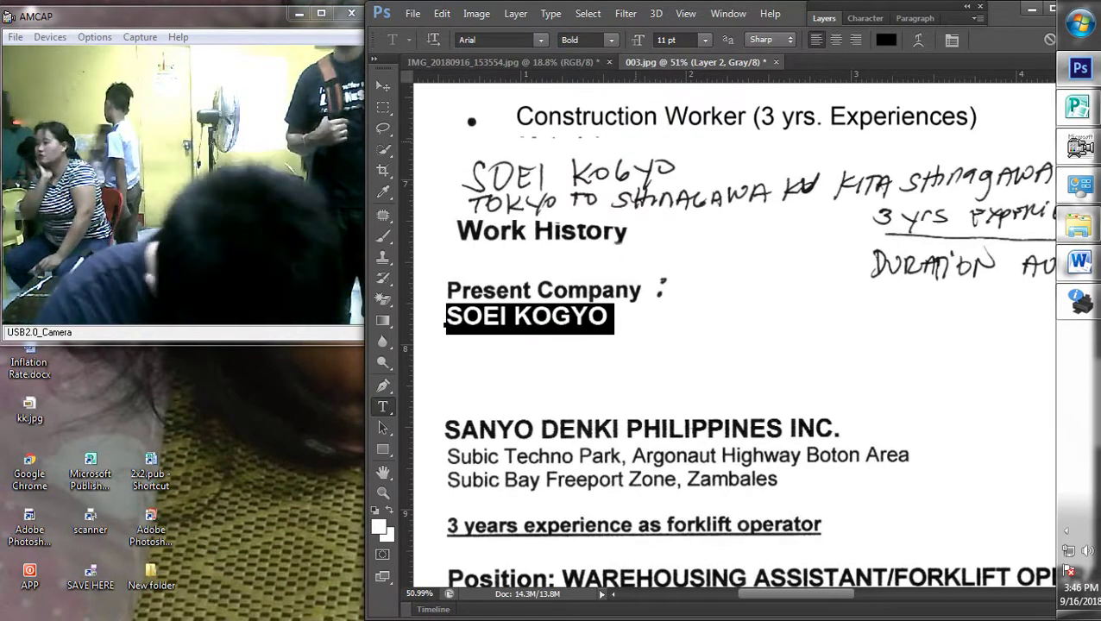
pyautogui.click(607, 316)
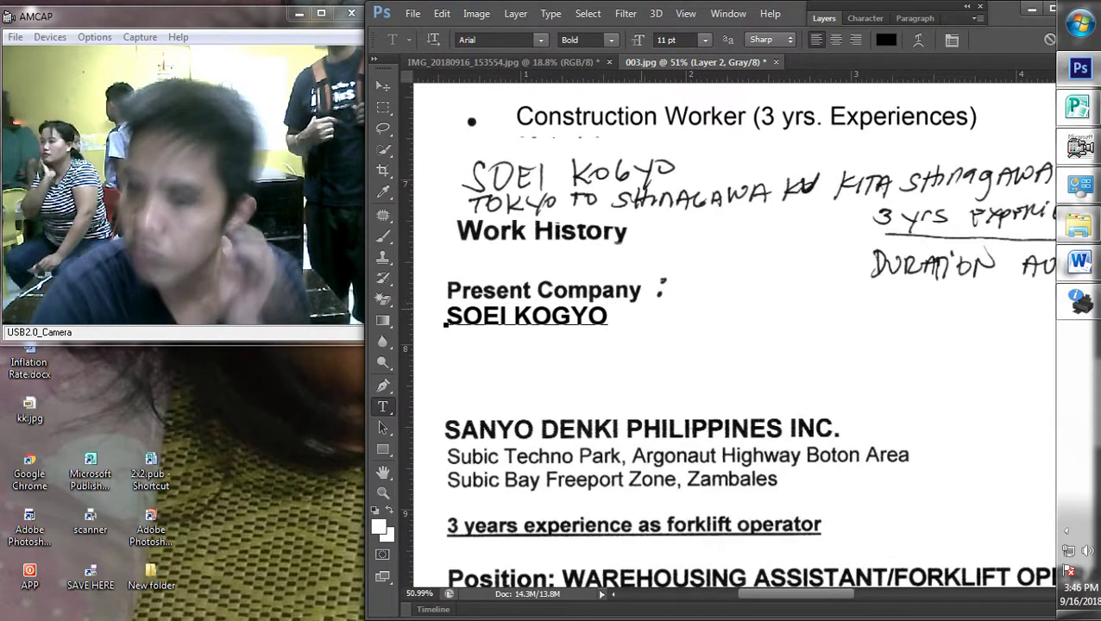
# - Start a regular-weight line under SOEI KOGYO reading Tokyo to Shinagawa Ku Kita Shinagawa
pyautogui.press('Return')
pyautogui.write('To')
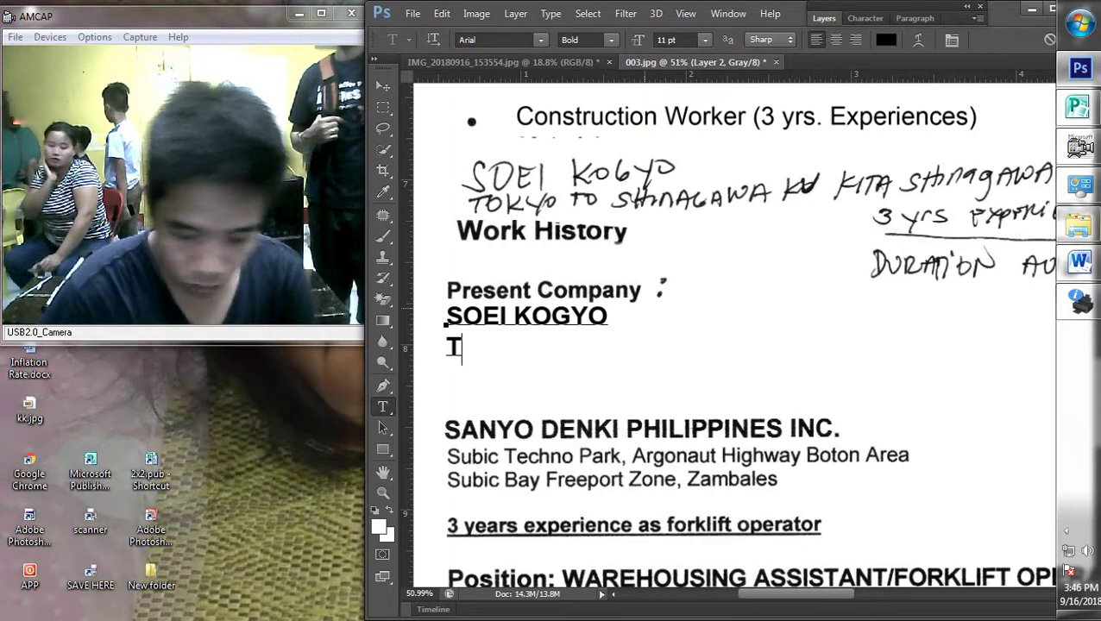
pyautogui.press('BackSpace')
pyautogui.press('BackSpace')
pyautogui.scroll(1, 733, 345)
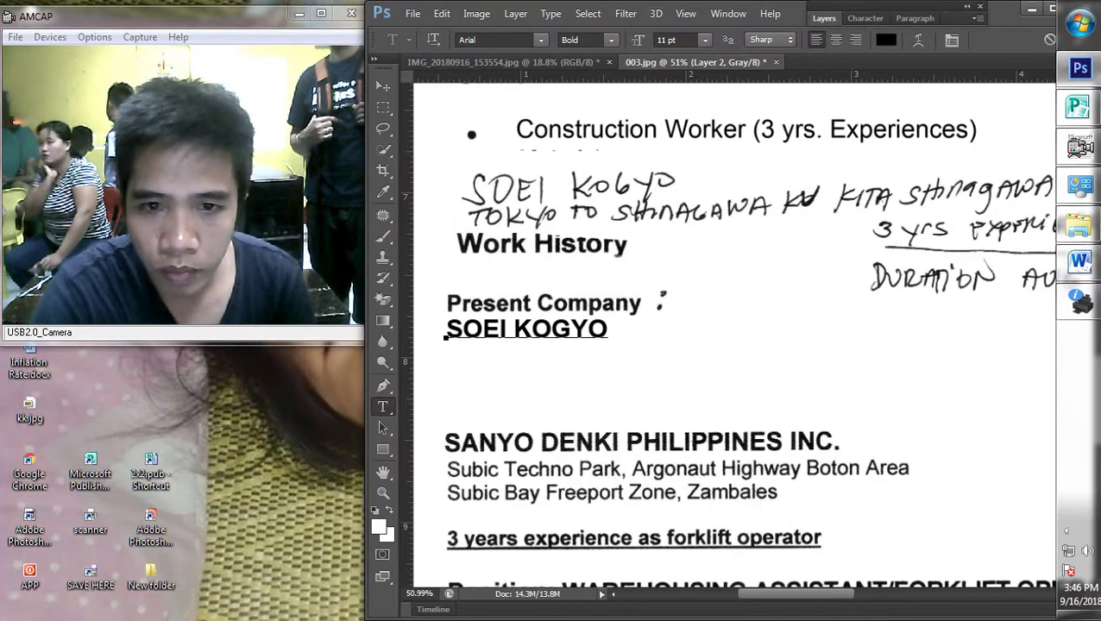
pyautogui.click(586, 39)
pyautogui.click(574, 108)
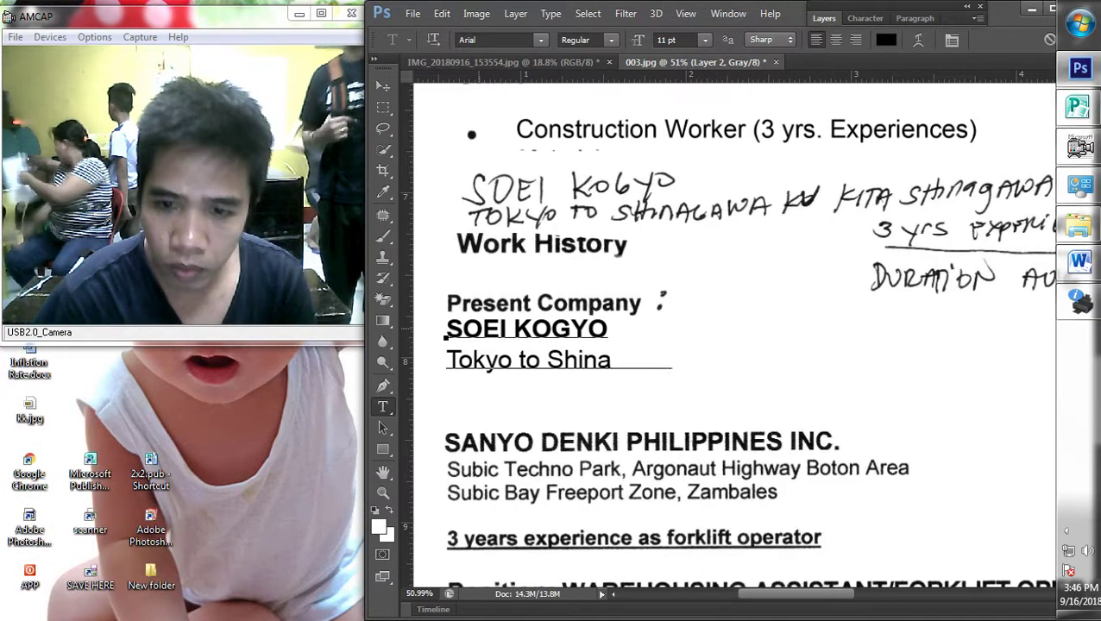
pyautogui.write('gawa Ku kita')
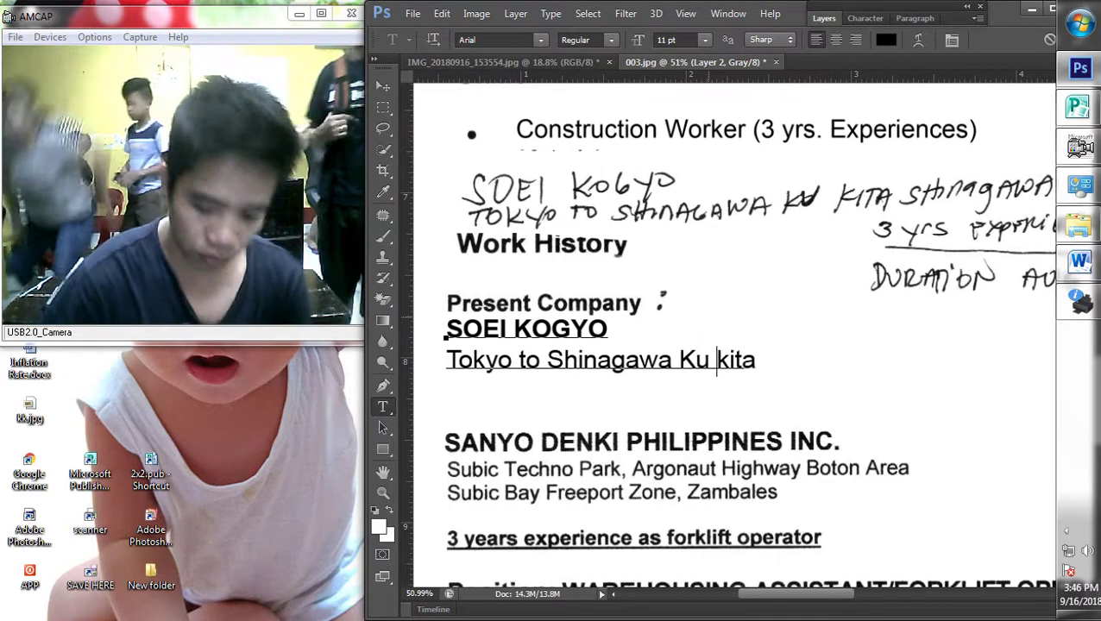
pyautogui.press('Delete')
pyautogui.write('K')
pyautogui.press('End')
pyautogui.scroll(-2, 587, 375)
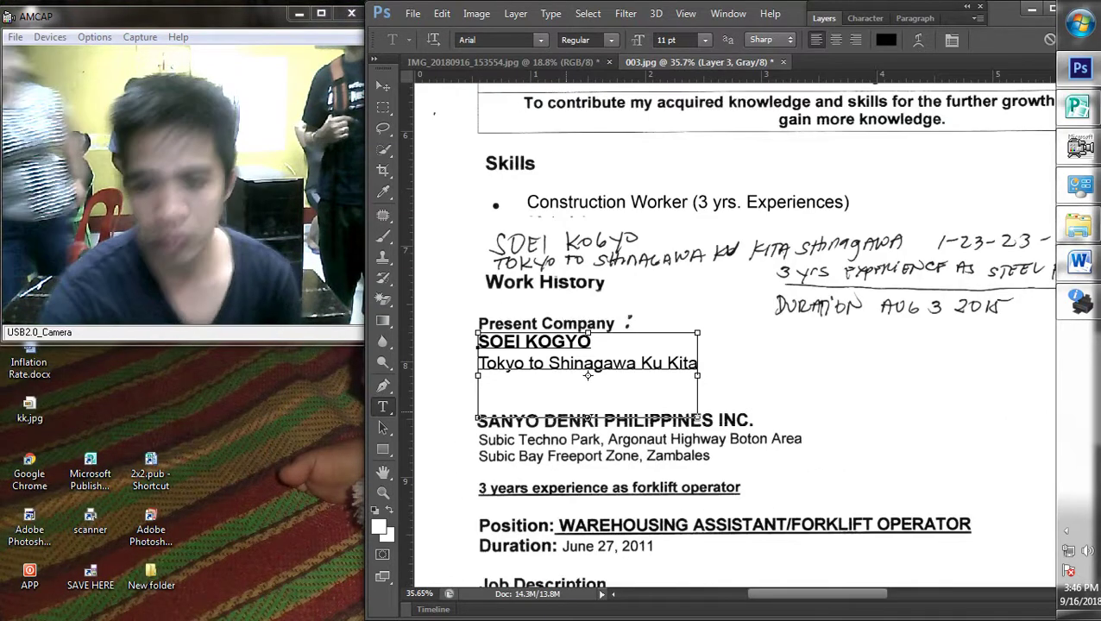
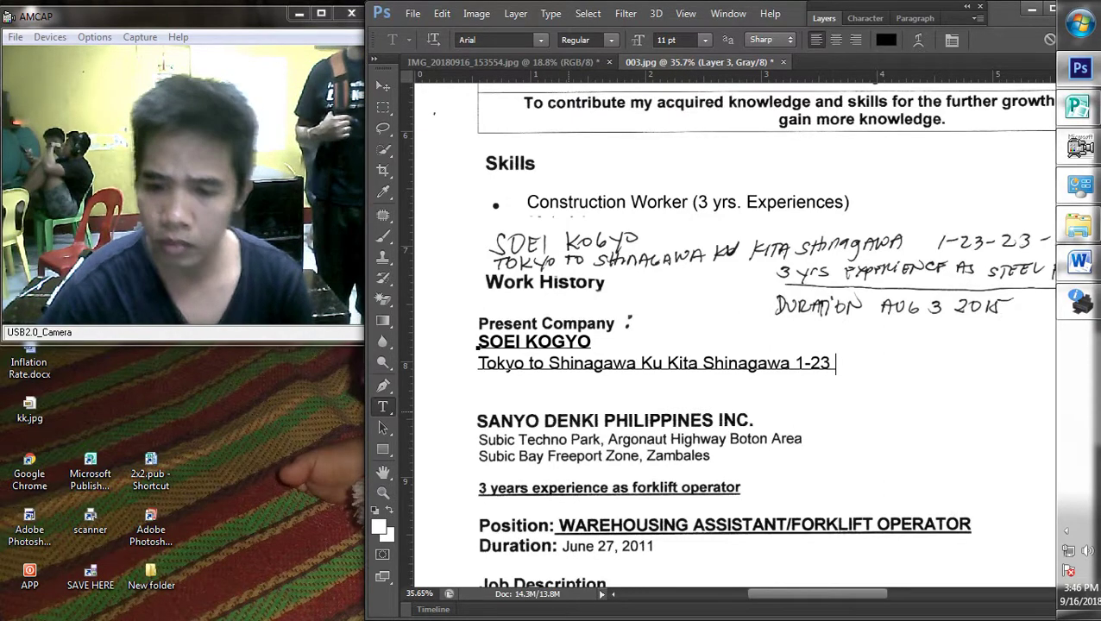
pyautogui.scroll(-1, 466, 69)
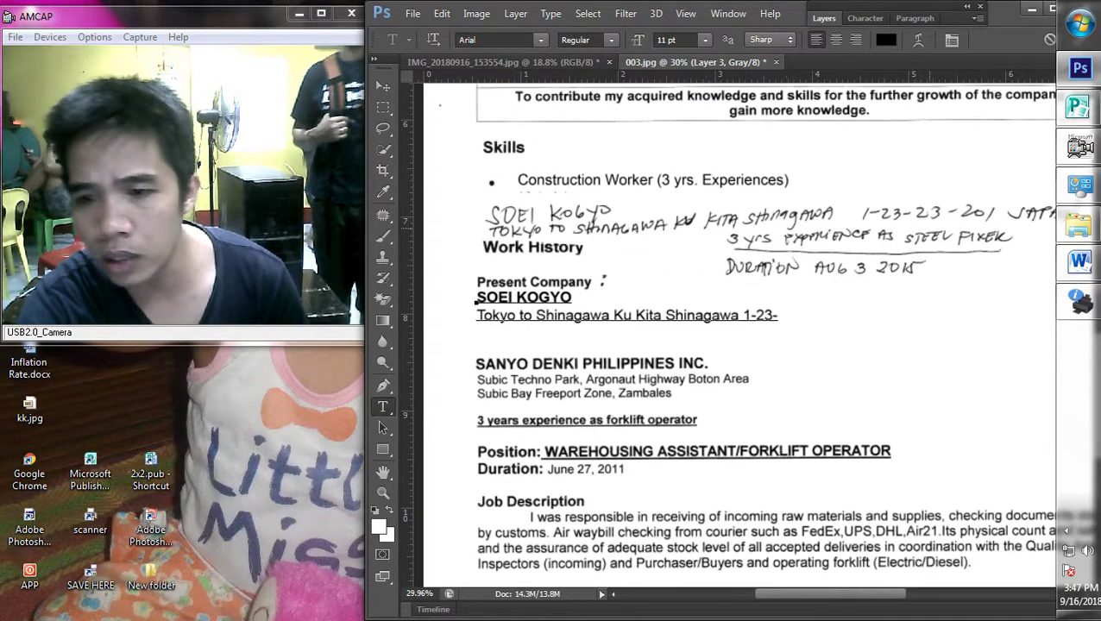
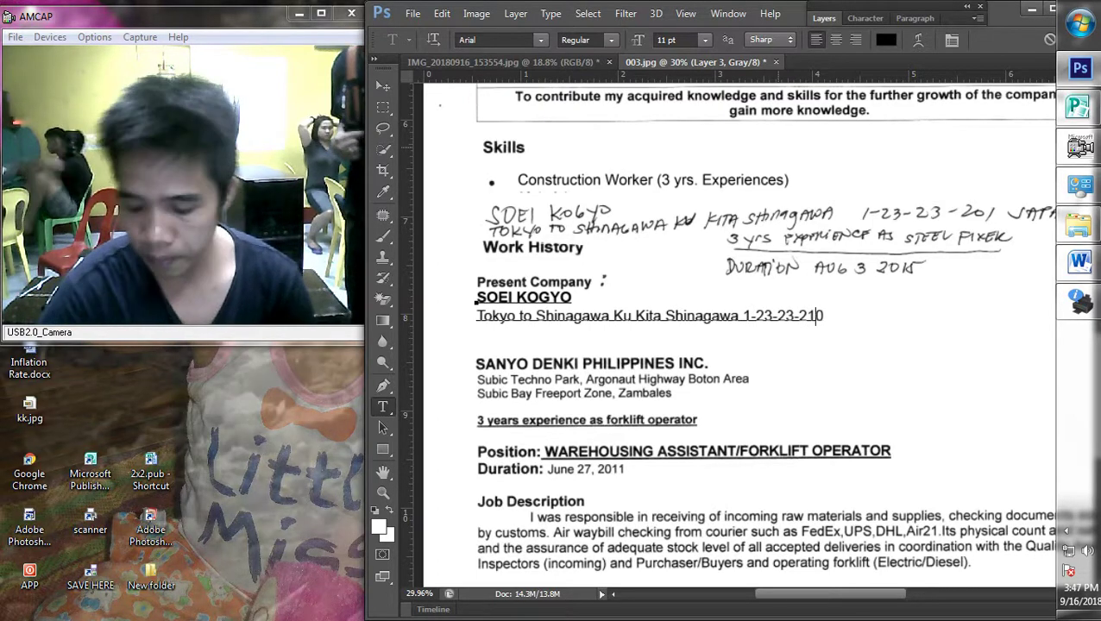
pyautogui.rightClick(649, 324)
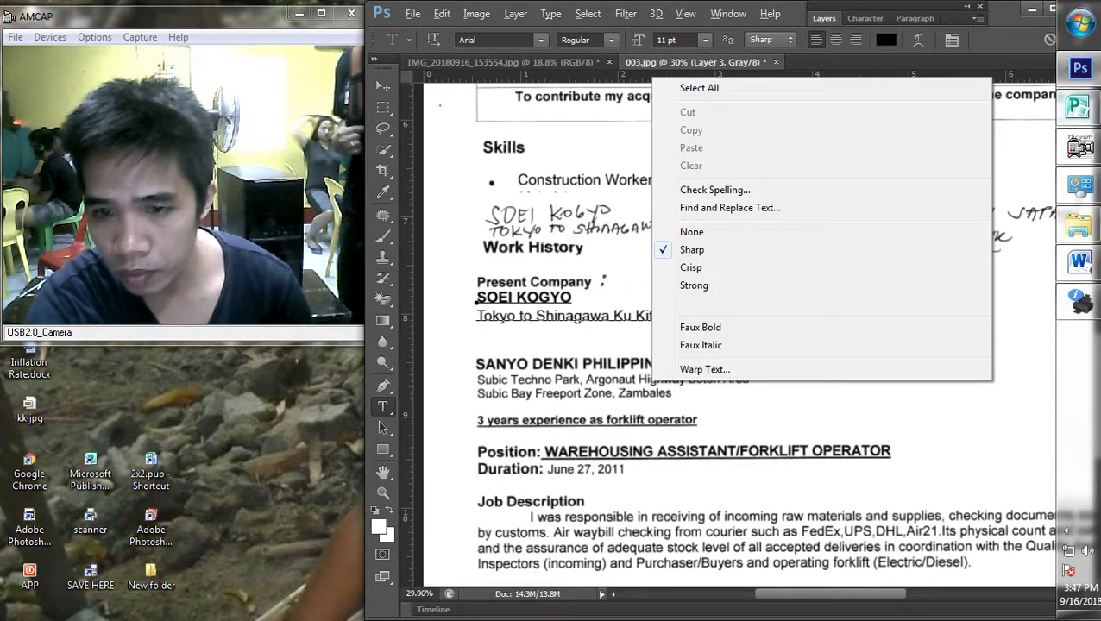
pyautogui.scroll(-4, 798, 354)
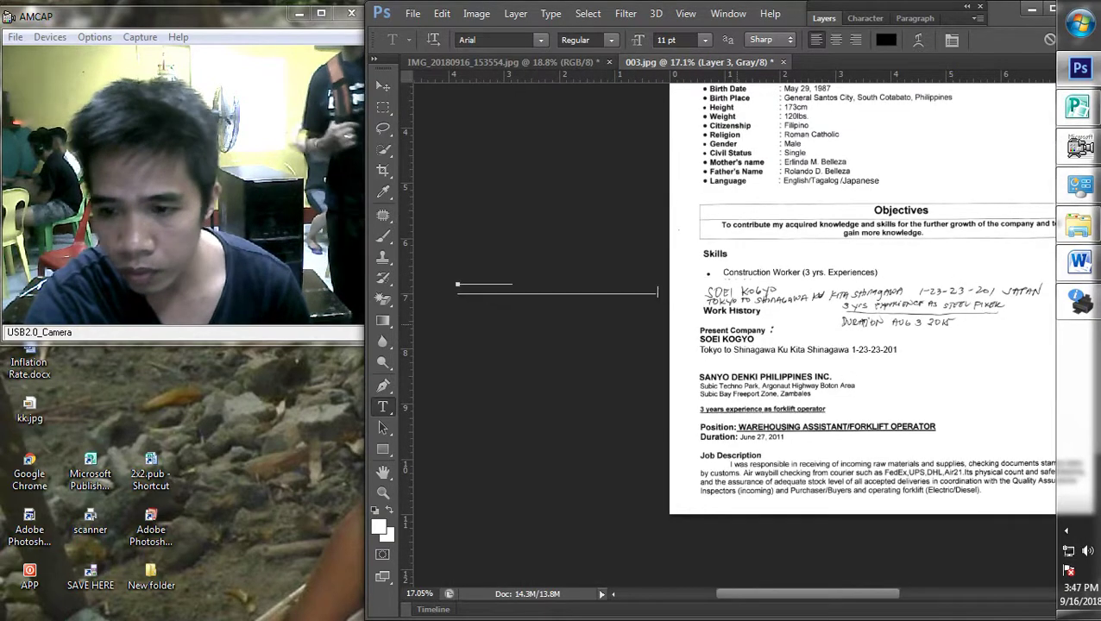
# - Restore the deleted address, then type Japan and the line '3 yrs. Esperiences as Steel Fixer'
pyautogui.press('BackSpace')
pyautogui.hotkey('ctrl', 'z')
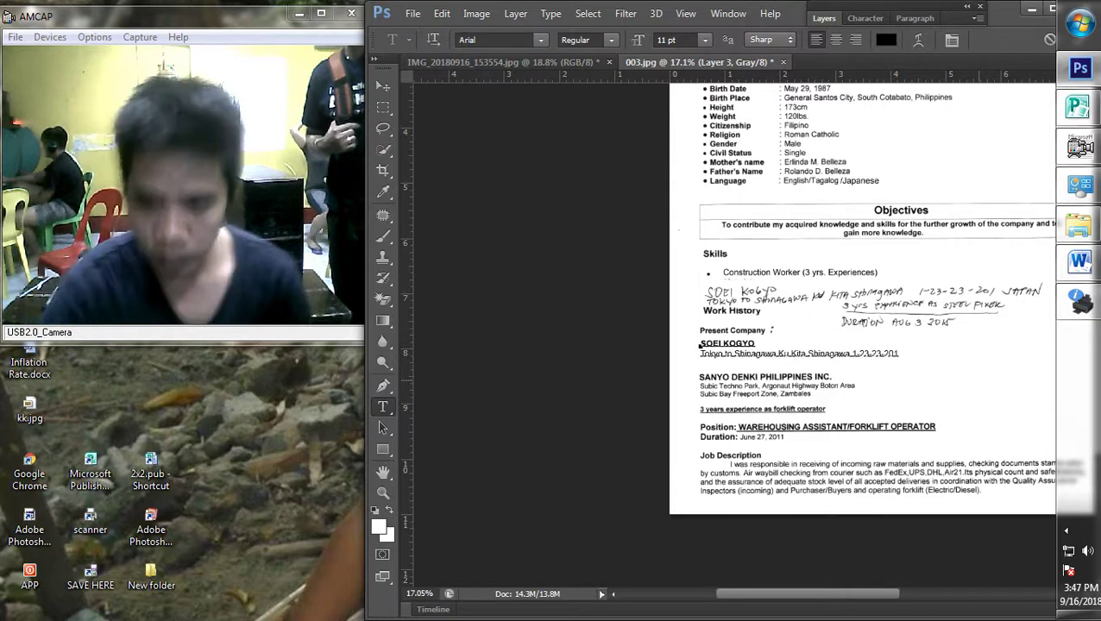
pyautogui.write('Ka')
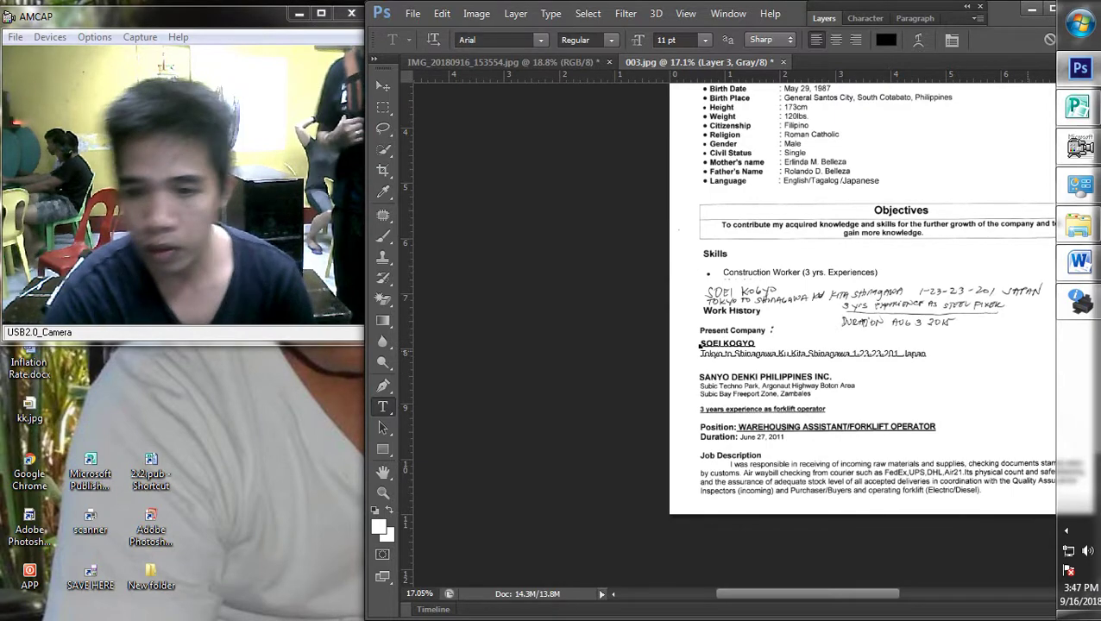
pyautogui.scroll(3, 985, 409)
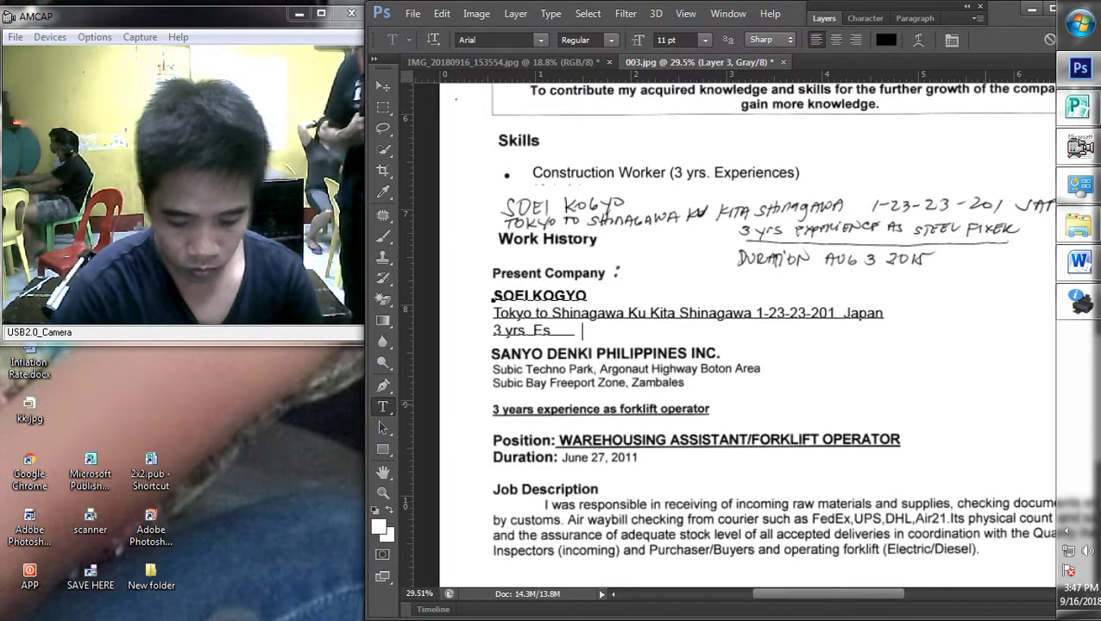
pyautogui.write('periences')
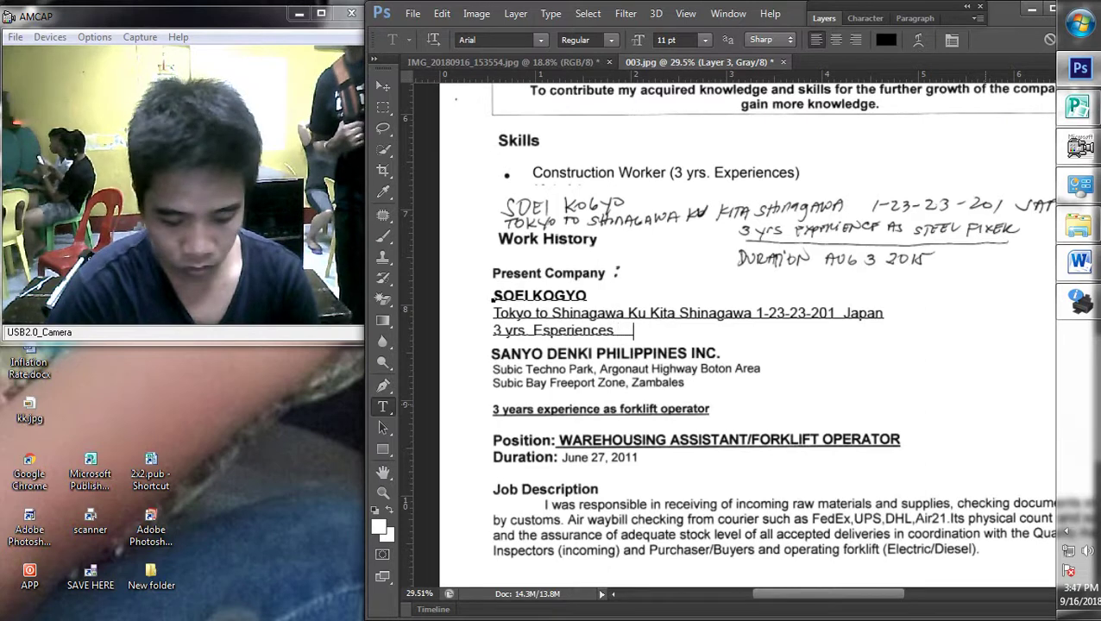
pyautogui.write(' as Steel ')
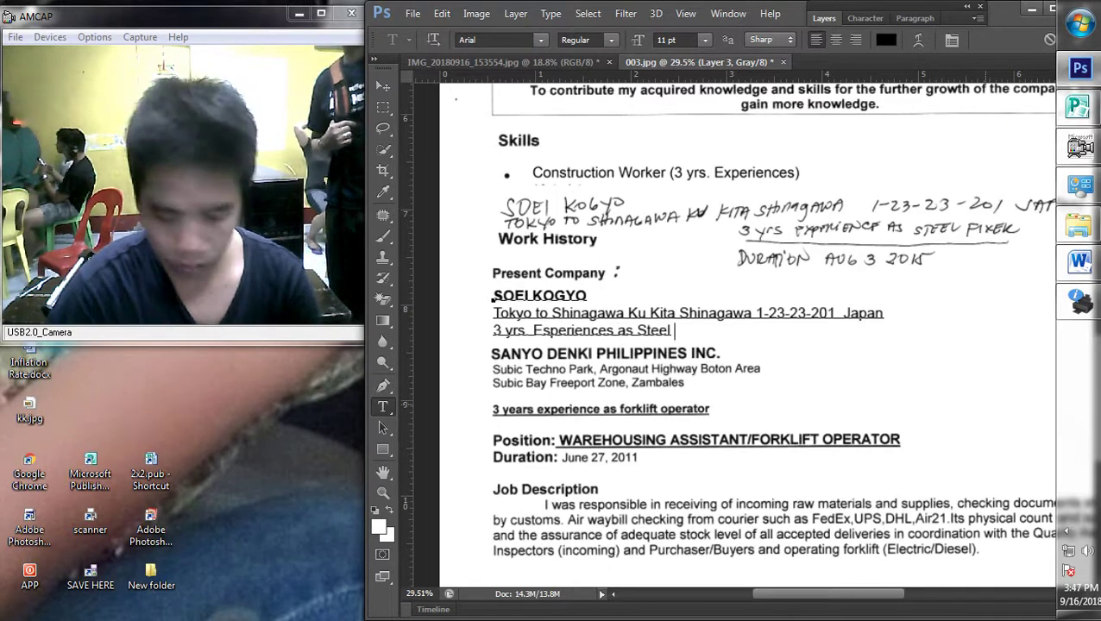
pyautogui.write('Fixer')
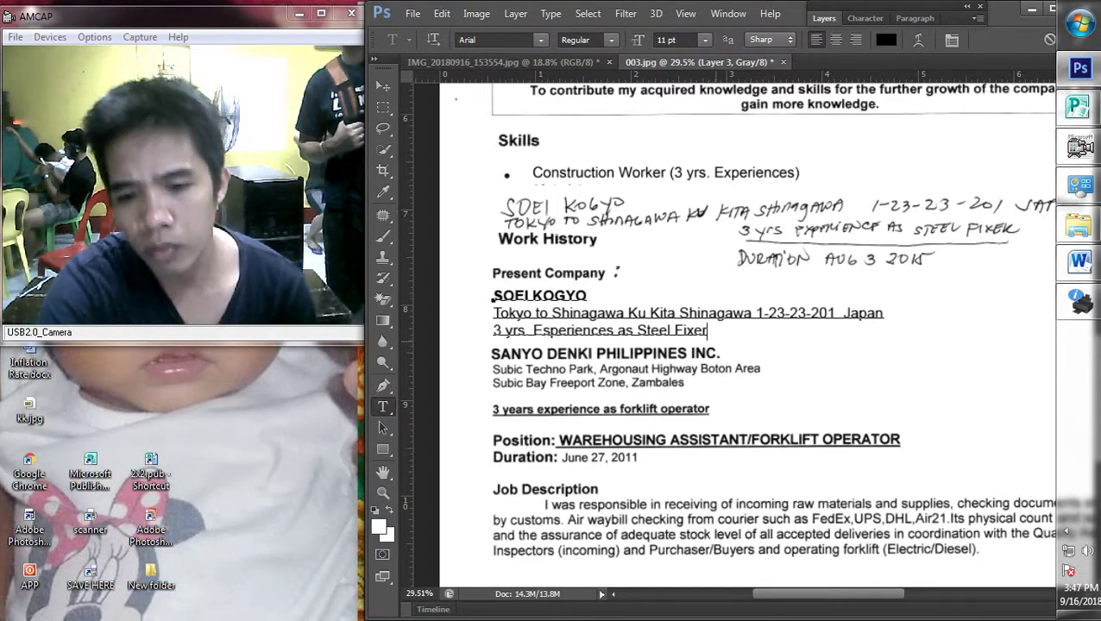
# - Make the '3 yrs. Esperiences as Steel Fixer' line bold and underlined, then commit the text
pyautogui.moveTo(707, 331); pyautogui.dragTo(492, 330)
pyautogui.click(587, 40)
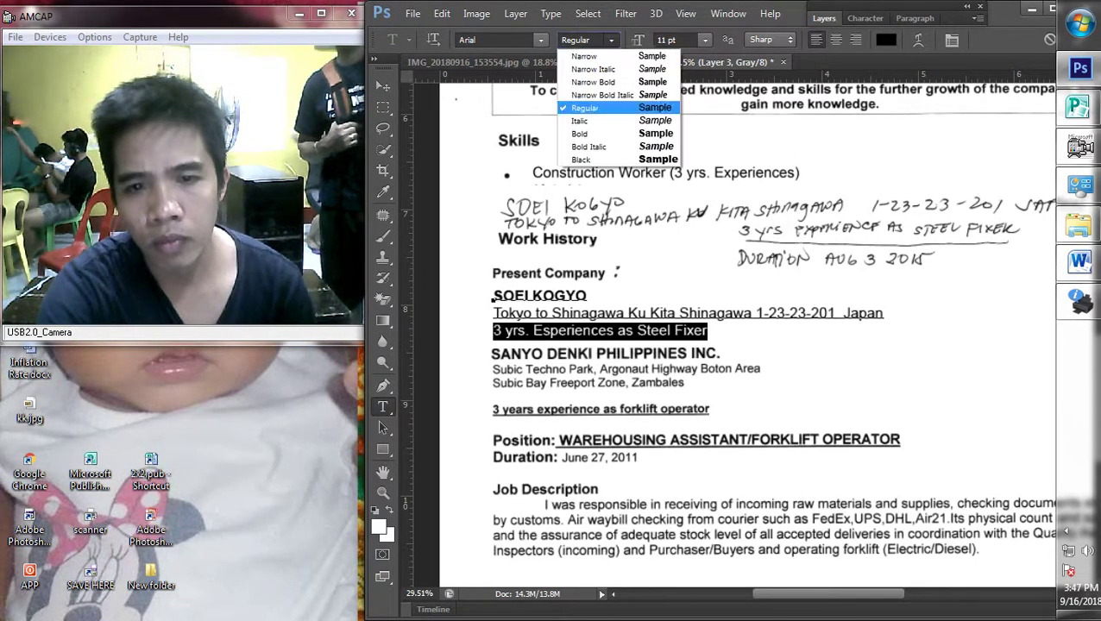
pyautogui.click(578, 134)
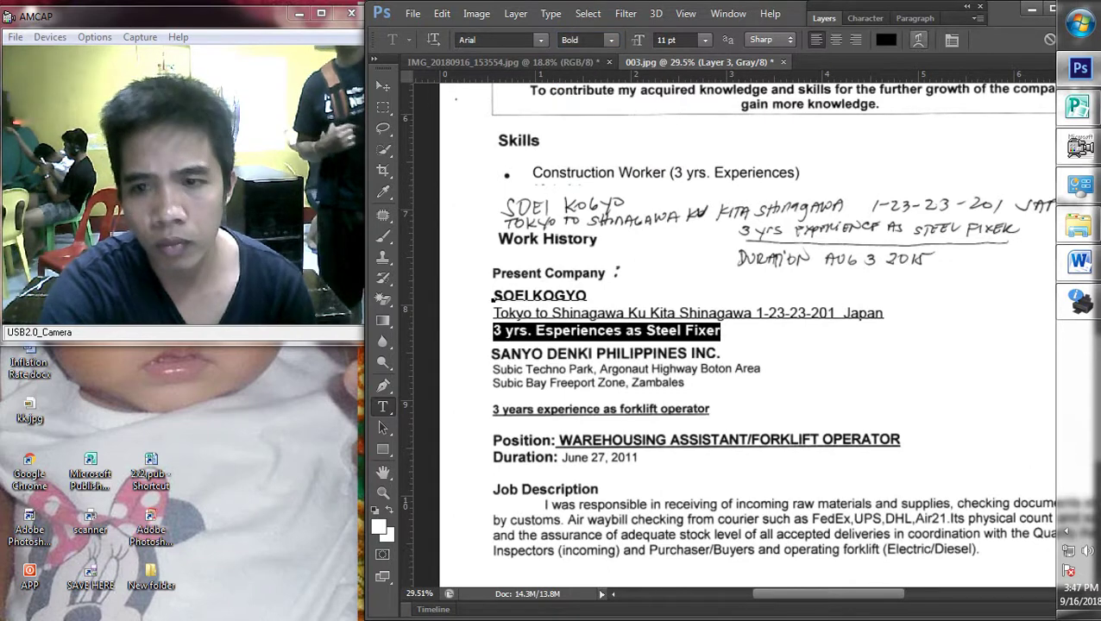
pyautogui.click(952, 40)
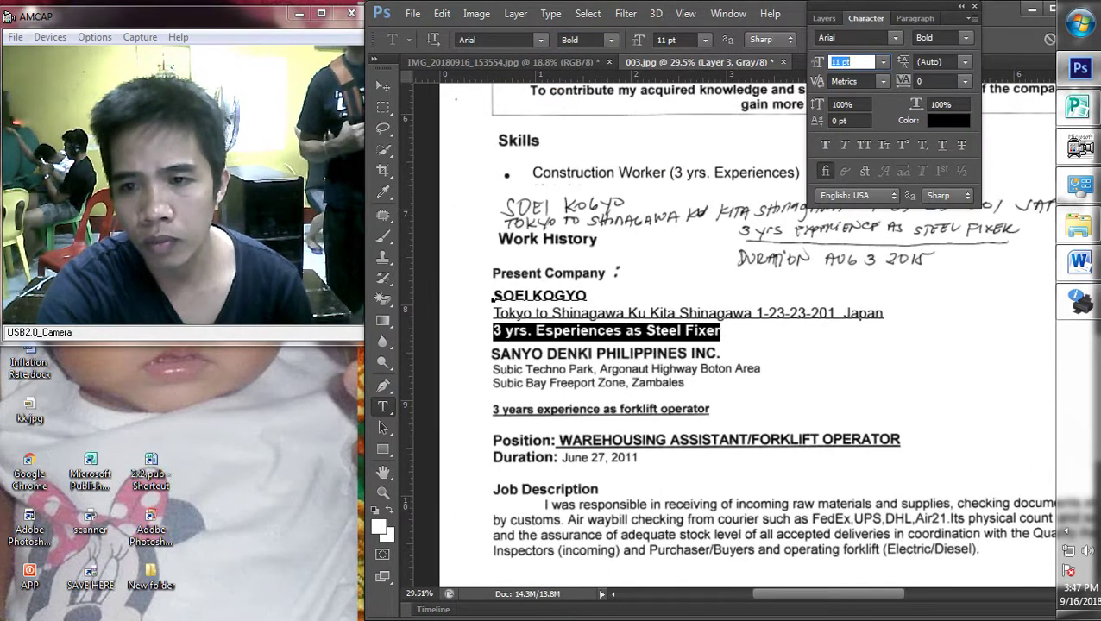
pyautogui.click(942, 145)
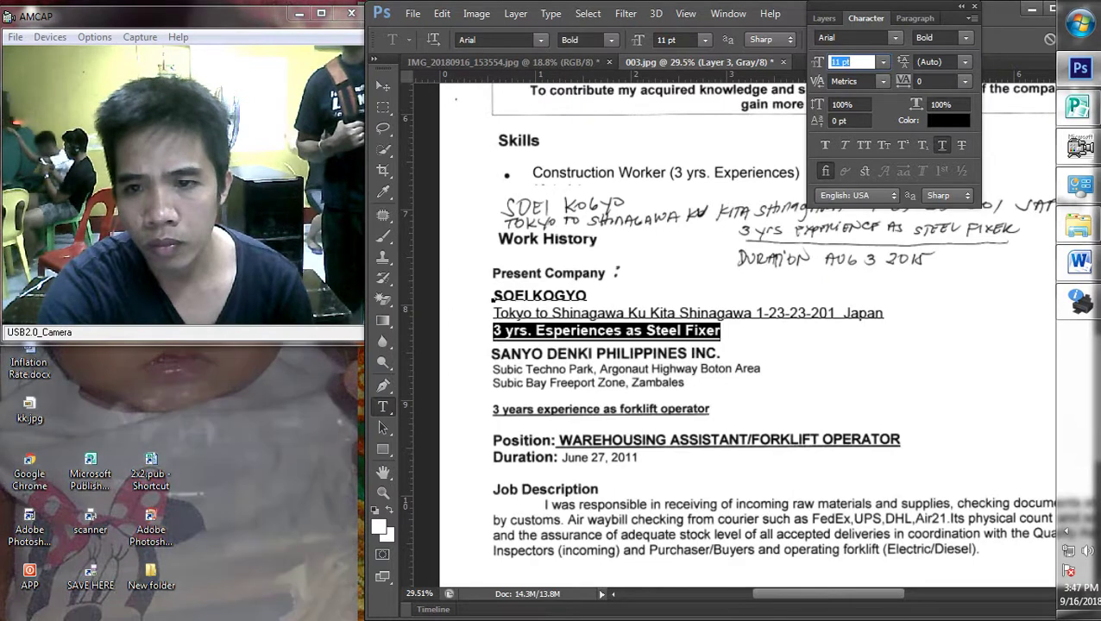
pyautogui.hotkey('ctrl', 'Return')
# - Select the SANYO DENKI job block and nudge it downward
pyautogui.press('v')
pyautogui.scroll(-3, 705, 273)
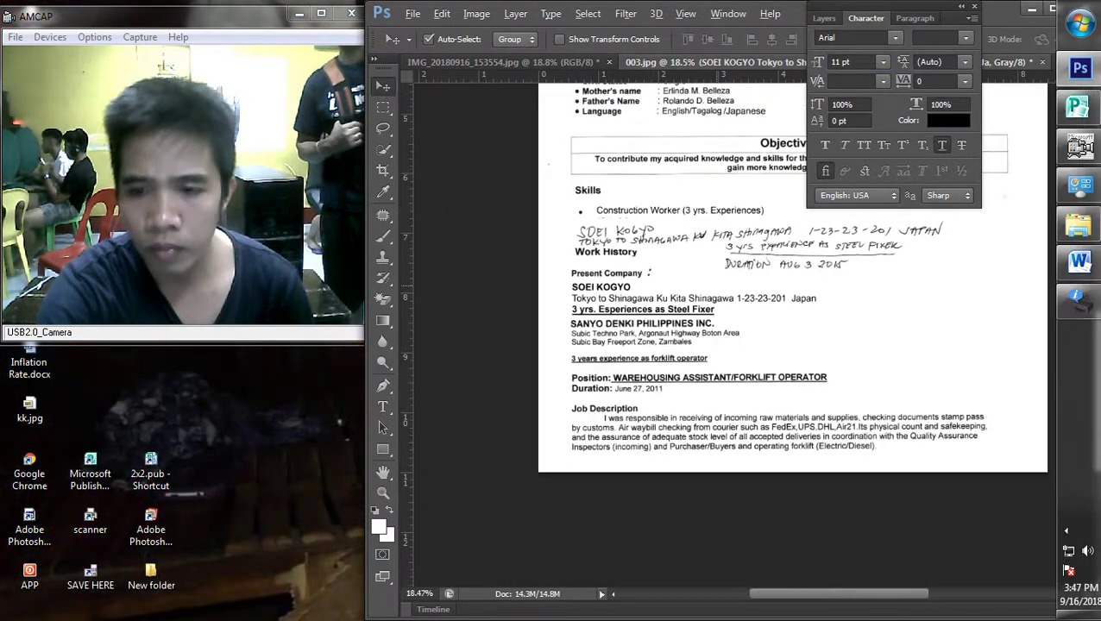
pyautogui.scroll(3, 705, 273)
pyautogui.scroll(-1, 704, 273)
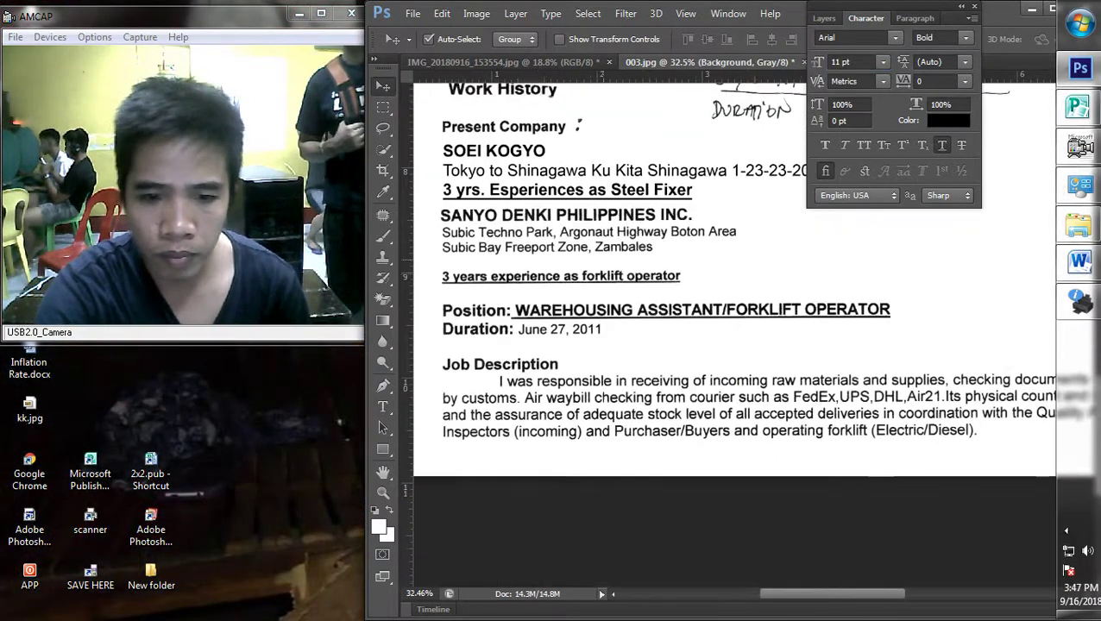
pyautogui.scroll(1, 548, 257)
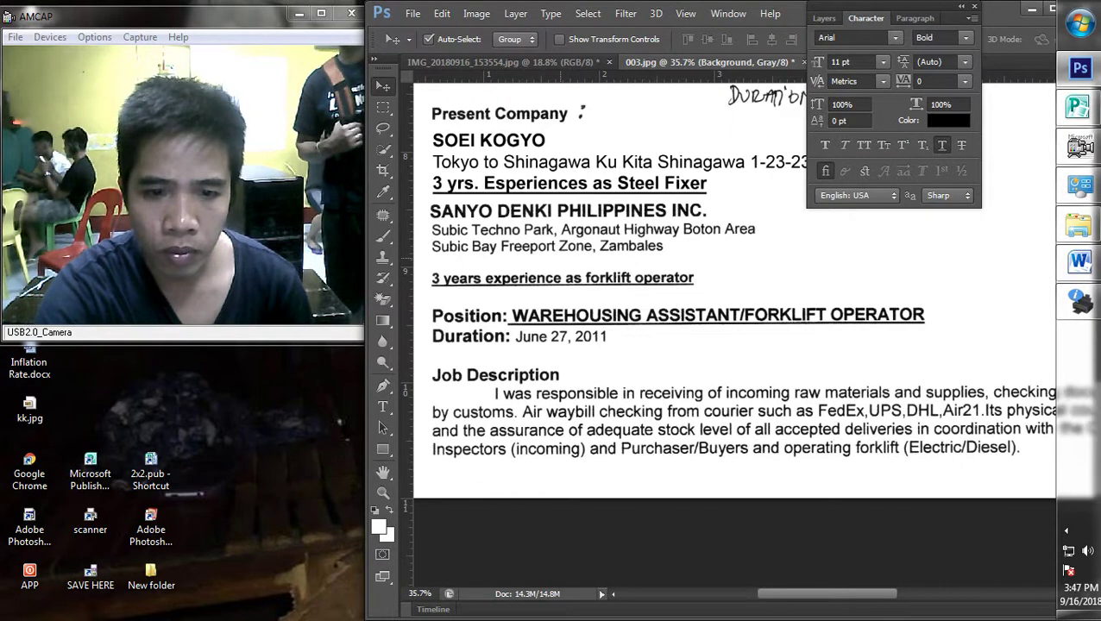
pyautogui.press('m')
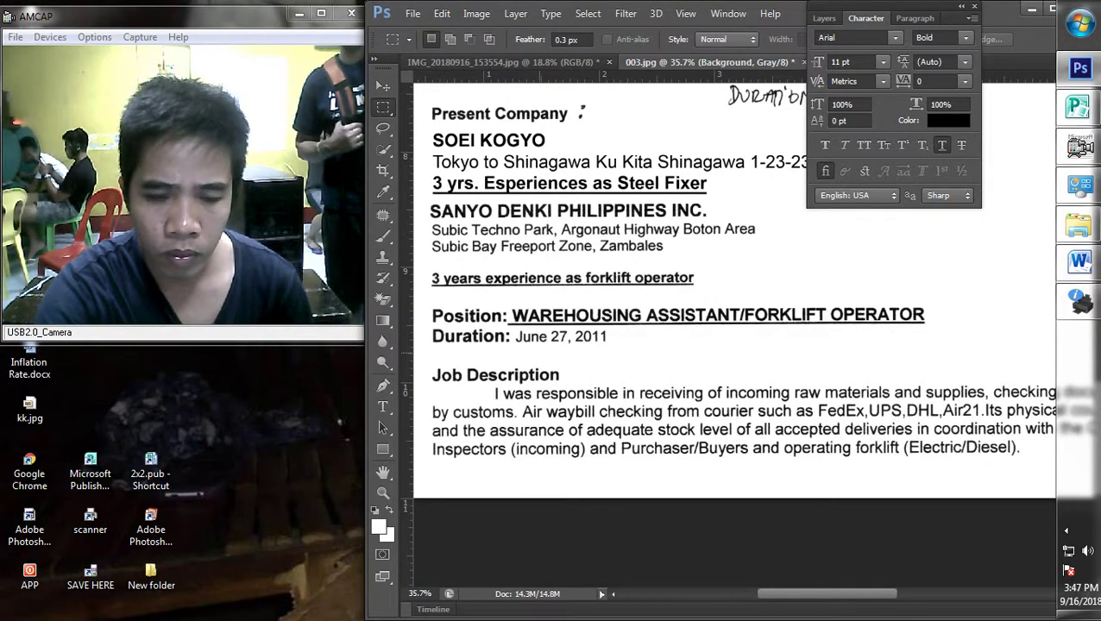
pyautogui.scroll(1, 543, 345)
pyautogui.scroll(-2, 544, 345)
pyautogui.scroll(-1, 544, 345)
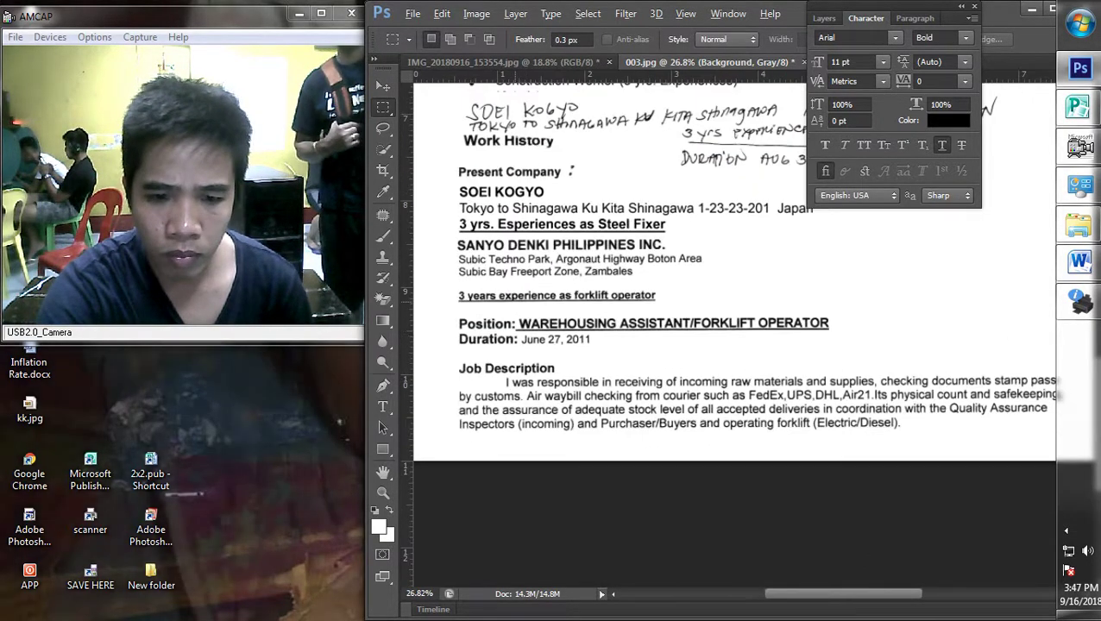
pyautogui.scroll(-1, 768, 388)
pyautogui.moveTo(502, 322); pyautogui.dragTo(1035, 458)
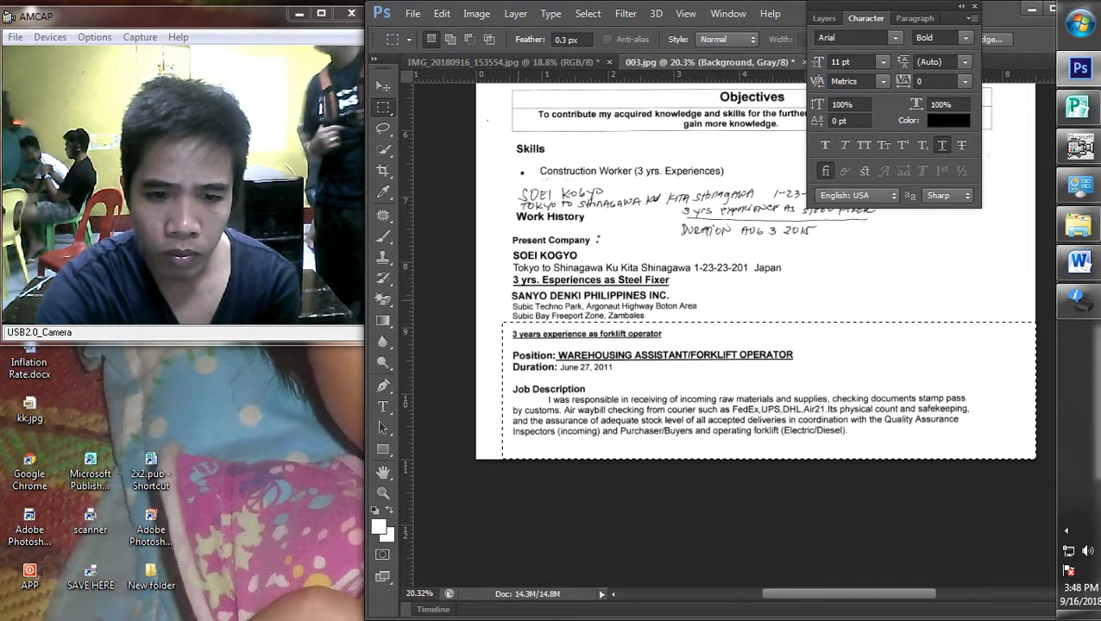
pyautogui.moveTo(492, 287); pyautogui.dragTo(1048, 470)
pyautogui.press('v')
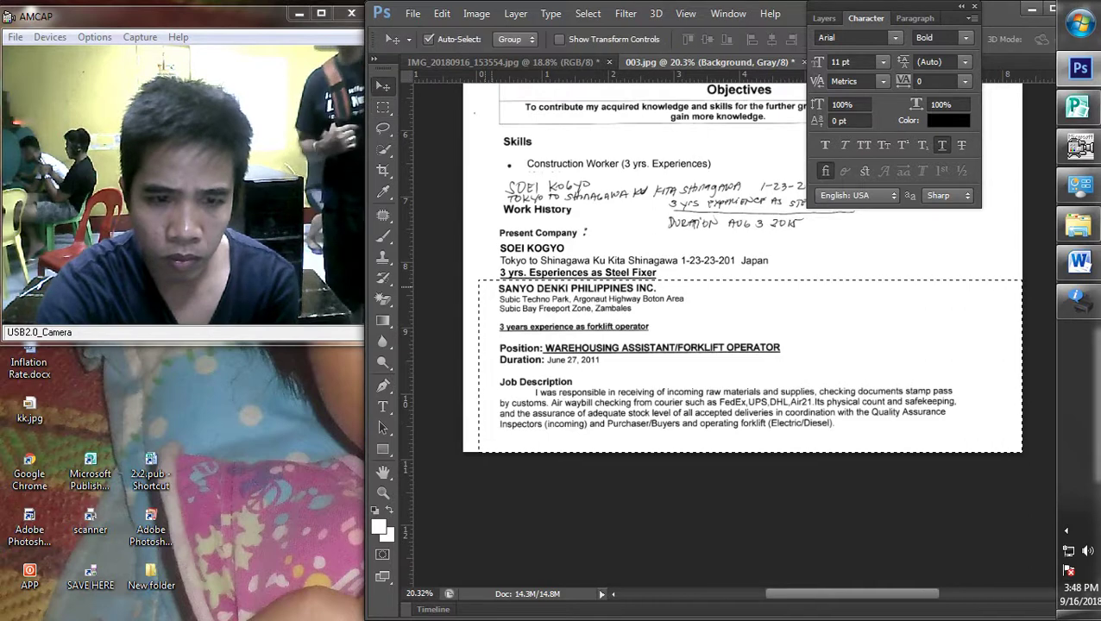
pyautogui.hotkey('shift', 'Down')
pyautogui.hotkey('shift', 'Down')
pyautogui.hotkey('shift', 'Down')
pyautogui.hotkey('shift', 'Down')
pyautogui.hotkey('shift', 'Down')
pyautogui.hotkey('shift', 'Down')
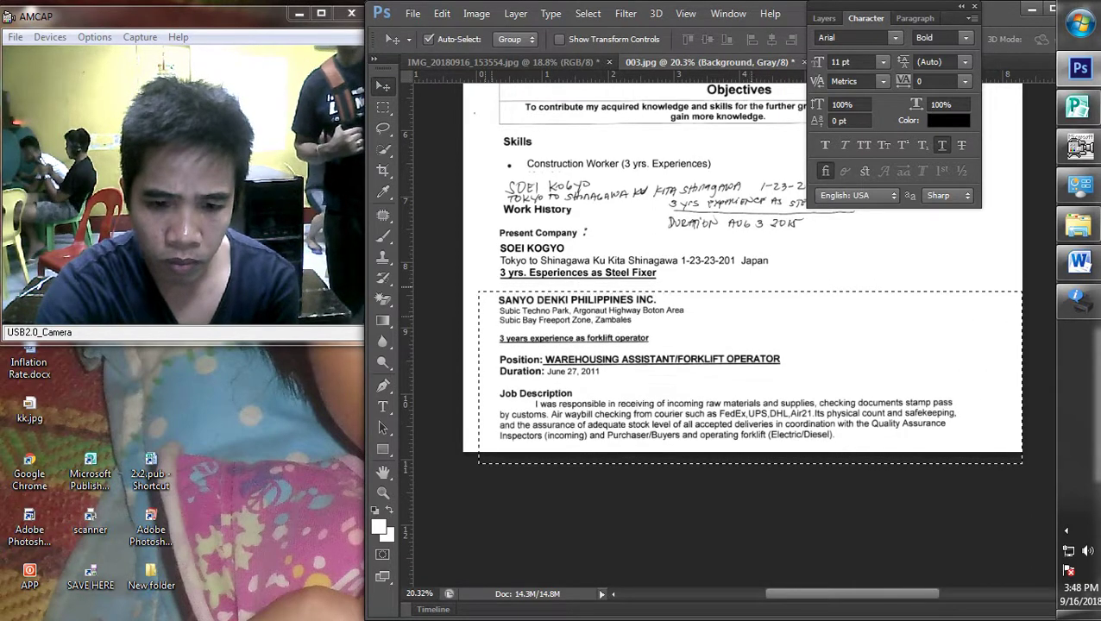
pyautogui.hotkey('shift', 'Down')
pyautogui.hotkey('shift', 'Down')
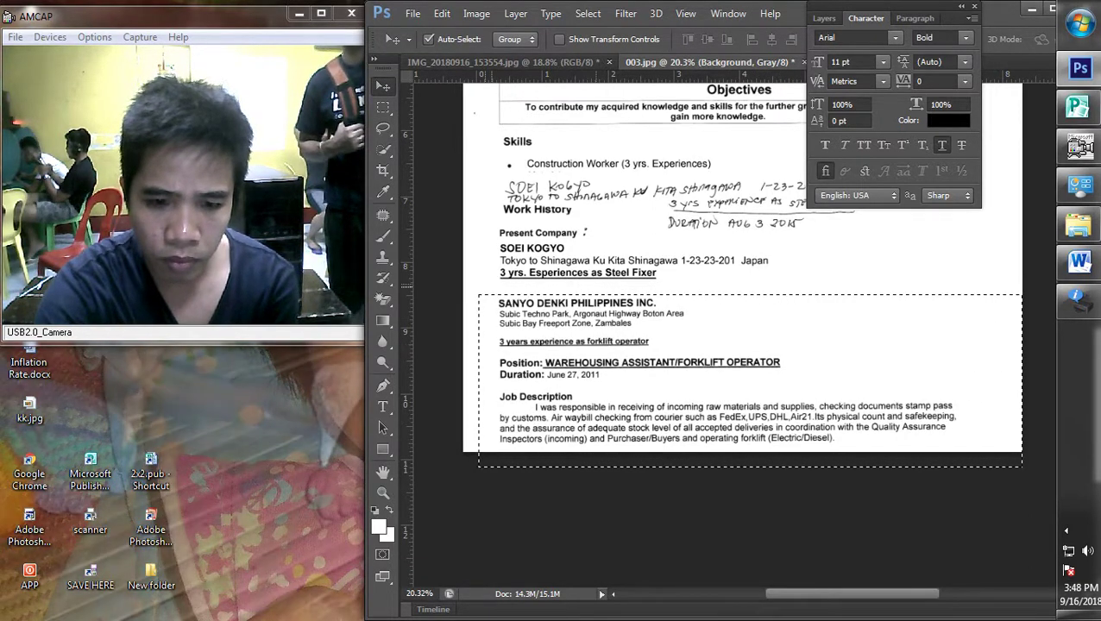
# - Select the handwritten 'DURATION AUG 3 2015' note and move it beside the Steel Fixer line
pyautogui.press('m')
pyautogui.rightClick(642, 266)
pyautogui.click(695, 278)
pyautogui.scroll(-2, 692, 313)
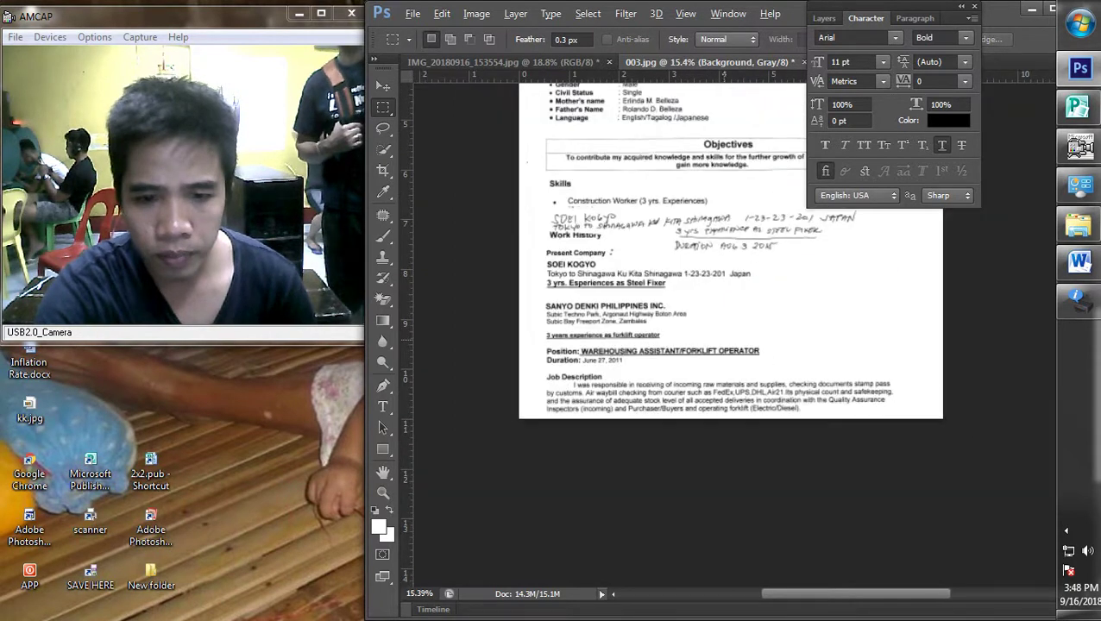
pyautogui.scroll(-1, 742, 199)
pyautogui.scroll(4, 742, 199)
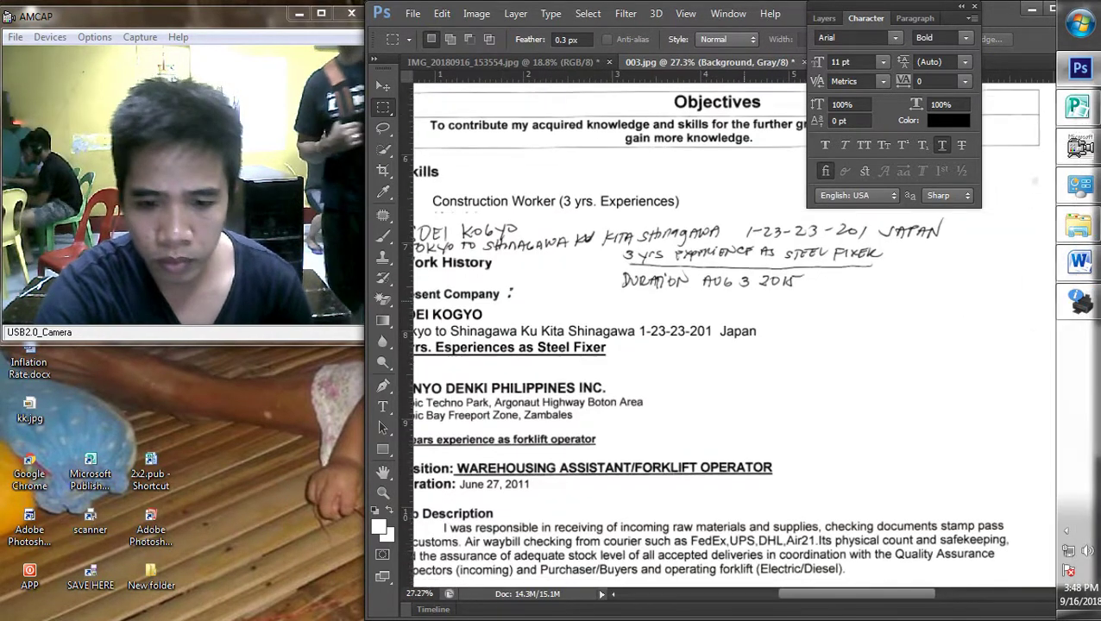
pyautogui.moveTo(618, 269)
pyautogui.mouseDown()
pyautogui.moveTo(860, 302)
pyautogui.moveTo(752, 300)
pyautogui.moveTo(630, 275)
pyautogui.mouseUp()
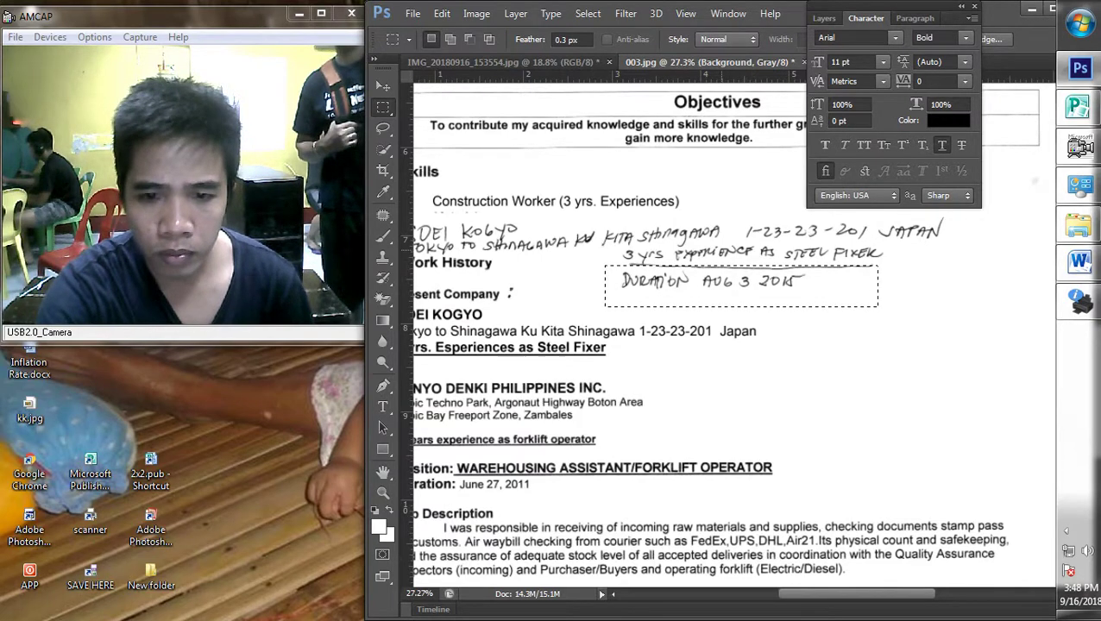
pyautogui.moveTo(608, 268); pyautogui.dragTo(959, 327)
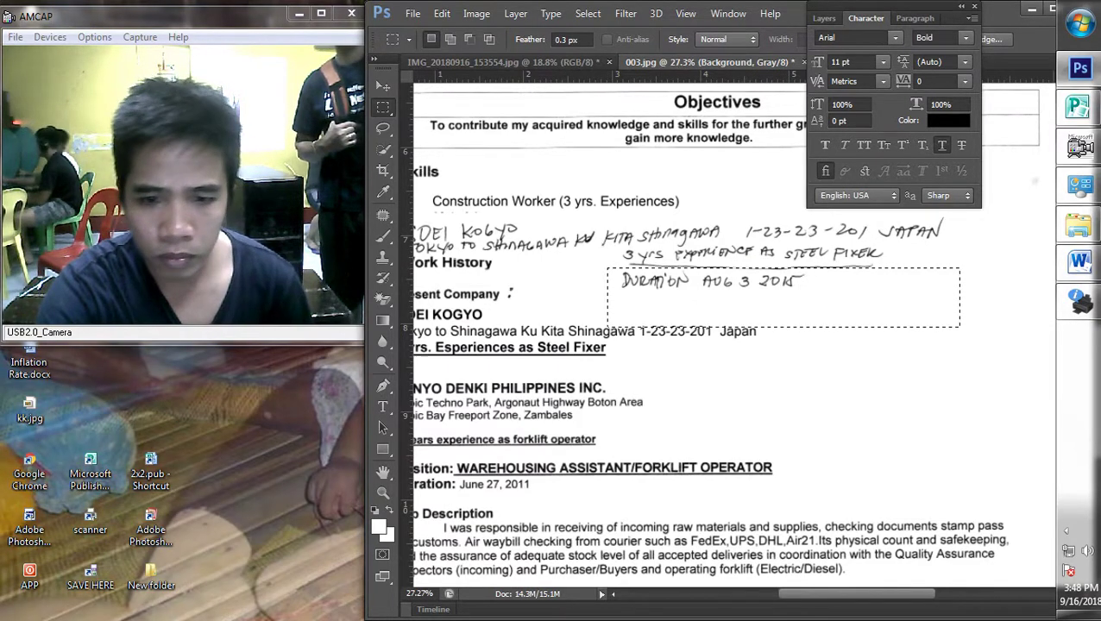
pyautogui.press('v')
pyautogui.moveTo(618, 288); pyautogui.dragTo(696, 245)
pyautogui.scroll(-3, 737, 291)
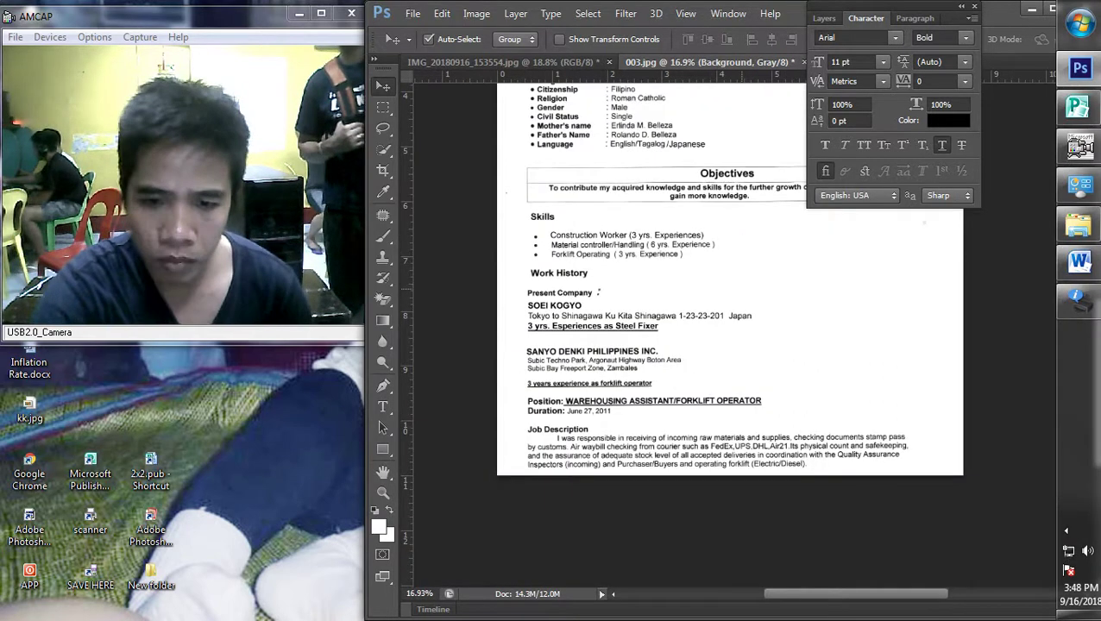
# - Reposition the handwriting layer so the duration note sits beside Work History
pyautogui.moveTo(741, 293); pyautogui.dragTo(811, 216)
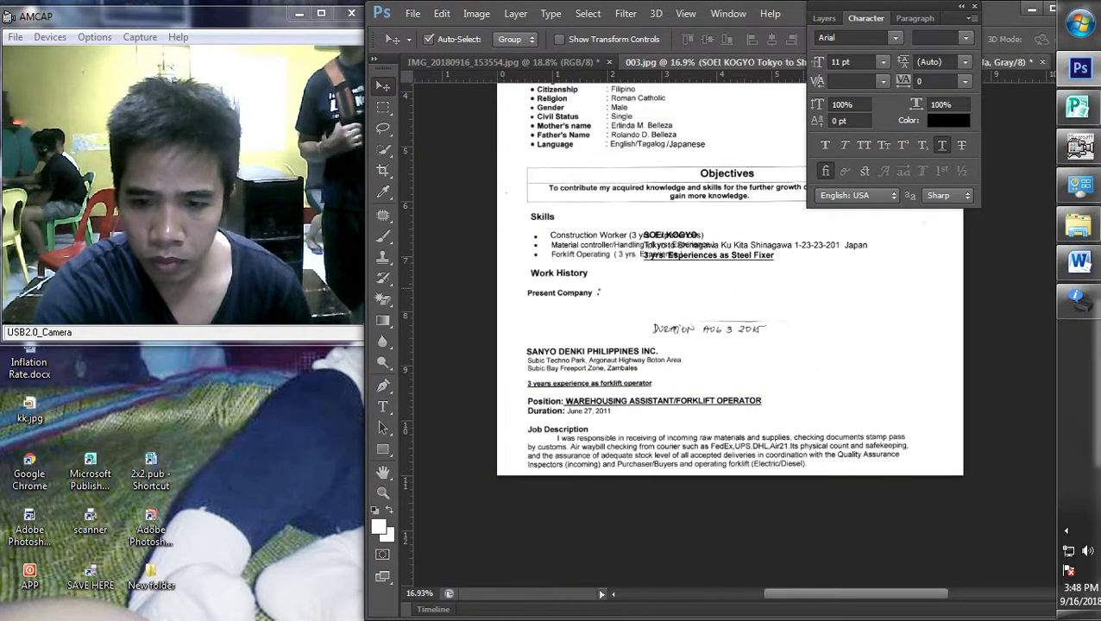
pyautogui.hotkey('ctrl', 'z')
pyautogui.rightClick(731, 333)
pyautogui.click(759, 341)
pyautogui.rightClick(731, 333)
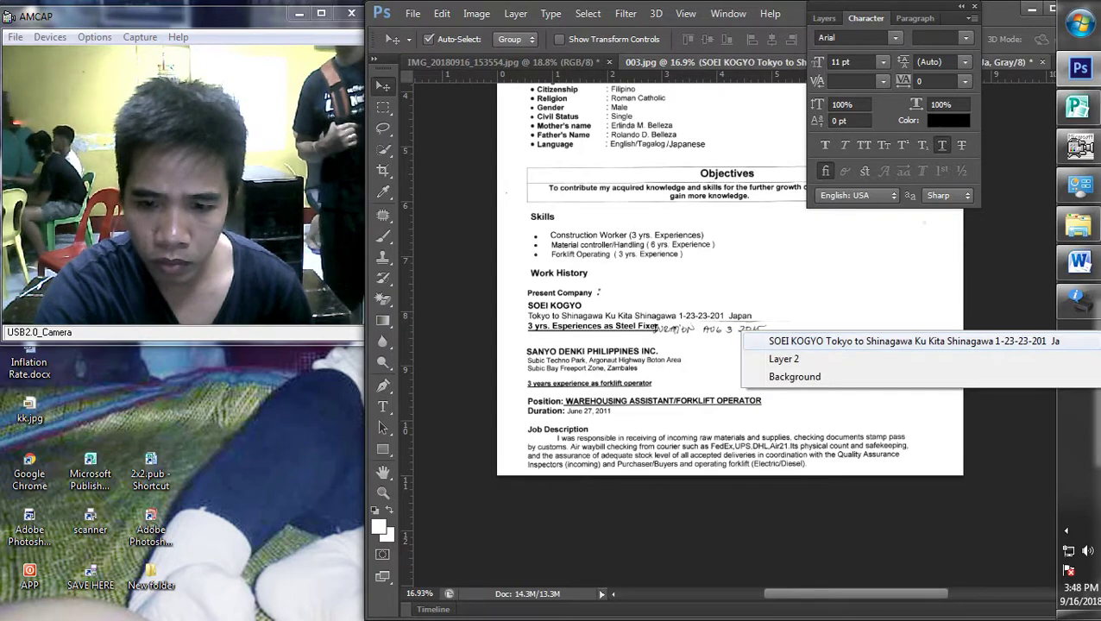
pyautogui.click(767, 359)
pyautogui.moveTo(759, 340); pyautogui.dragTo(974, 345)
pyautogui.hotkey('ctrl', 'z')
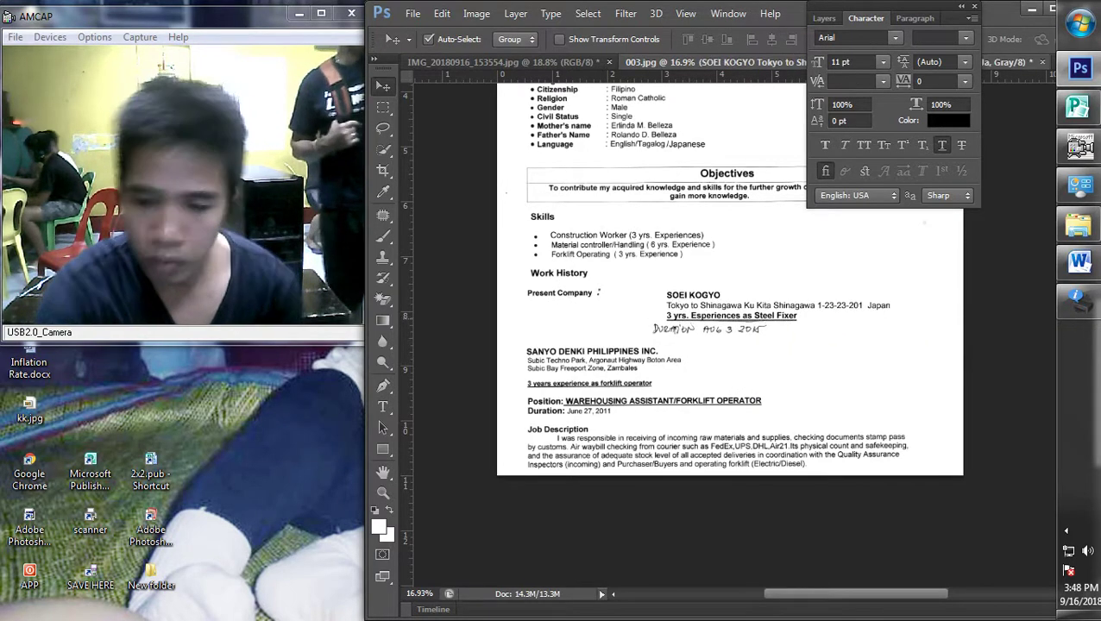
pyautogui.scroll(4, 764, 342)
pyautogui.rightClick(725, 301)
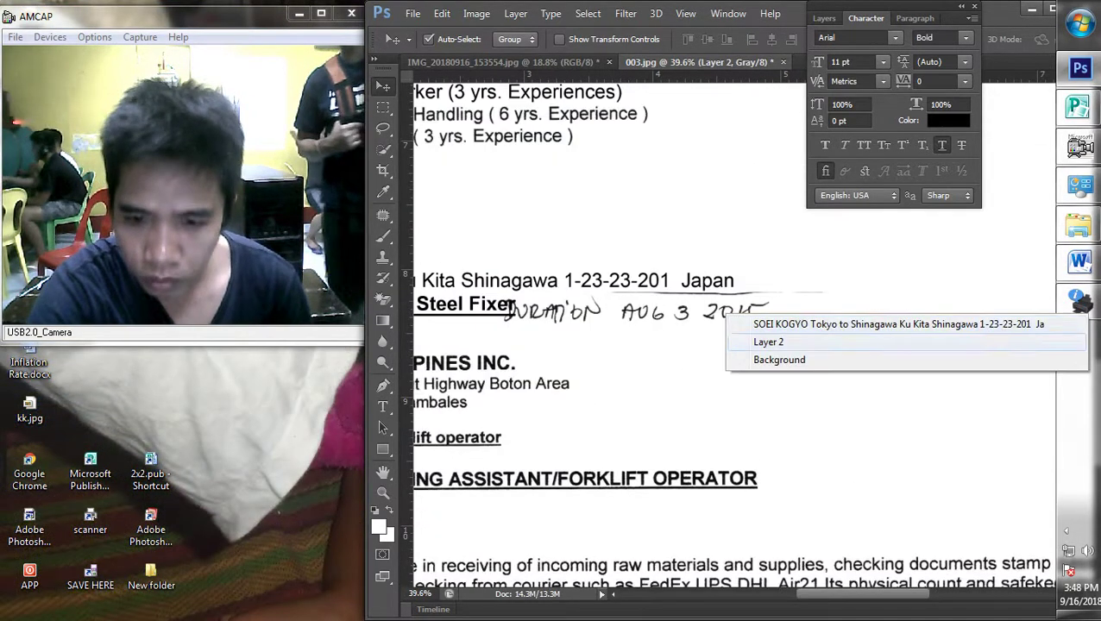
pyautogui.click(768, 337)
pyautogui.moveTo(764, 307); pyautogui.dragTo(1001, 302)
pyautogui.scroll(-3, 1000, 302)
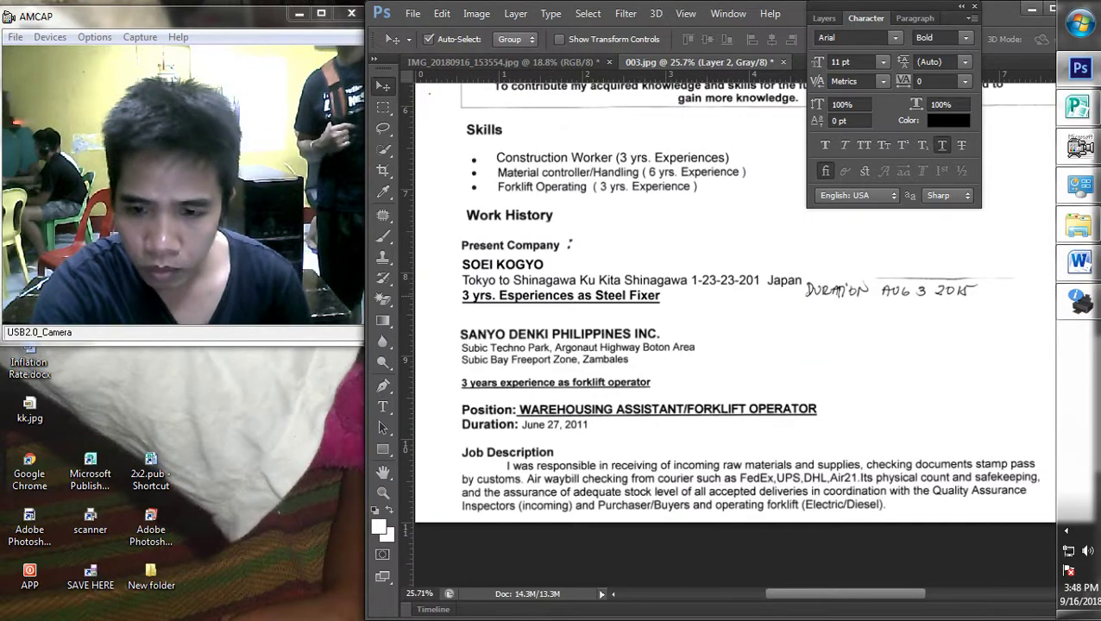
pyautogui.moveTo(932, 285); pyautogui.dragTo(837, 233)
pyautogui.scroll(-1, 837, 233)
pyautogui.scroll(5, 547, 348)
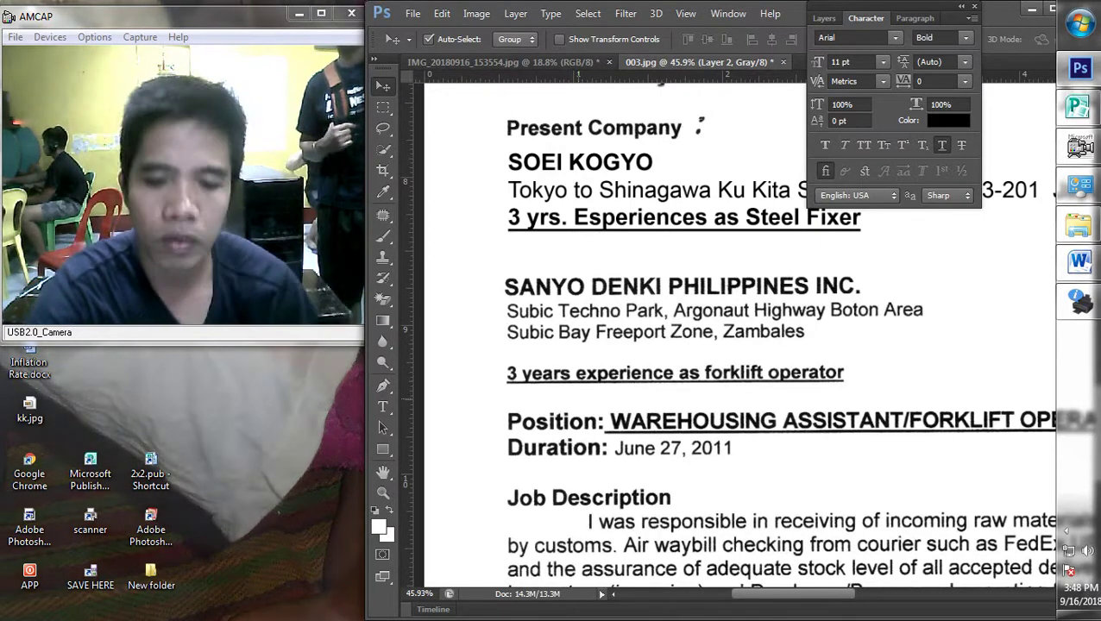
pyautogui.scroll(-1, 621, 395)
pyautogui.scroll(1, 617, 388)
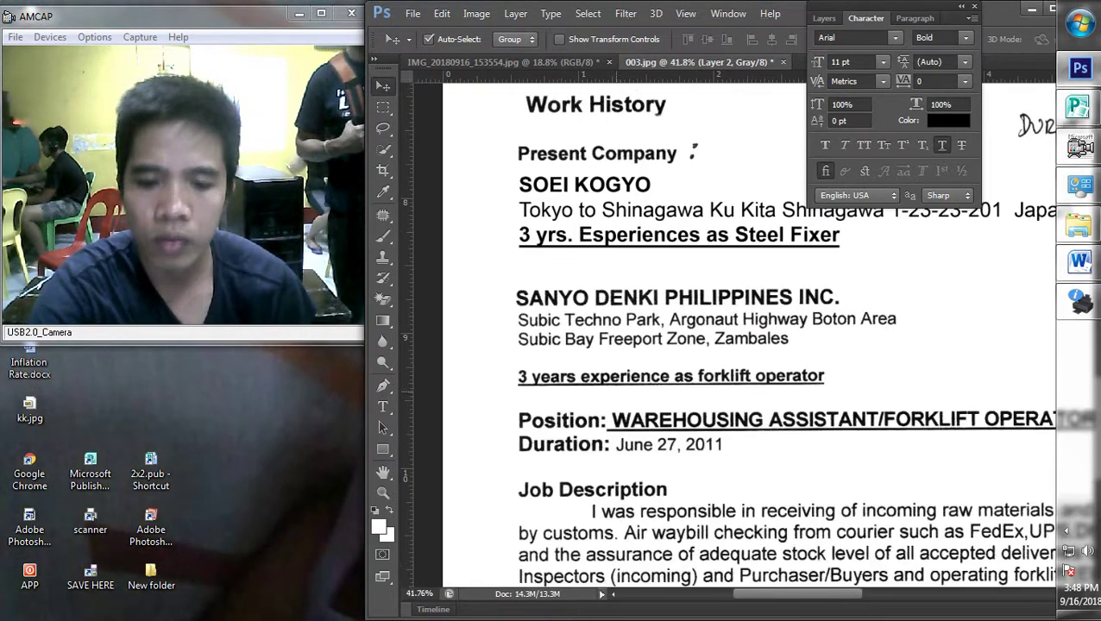
pyautogui.press('p')
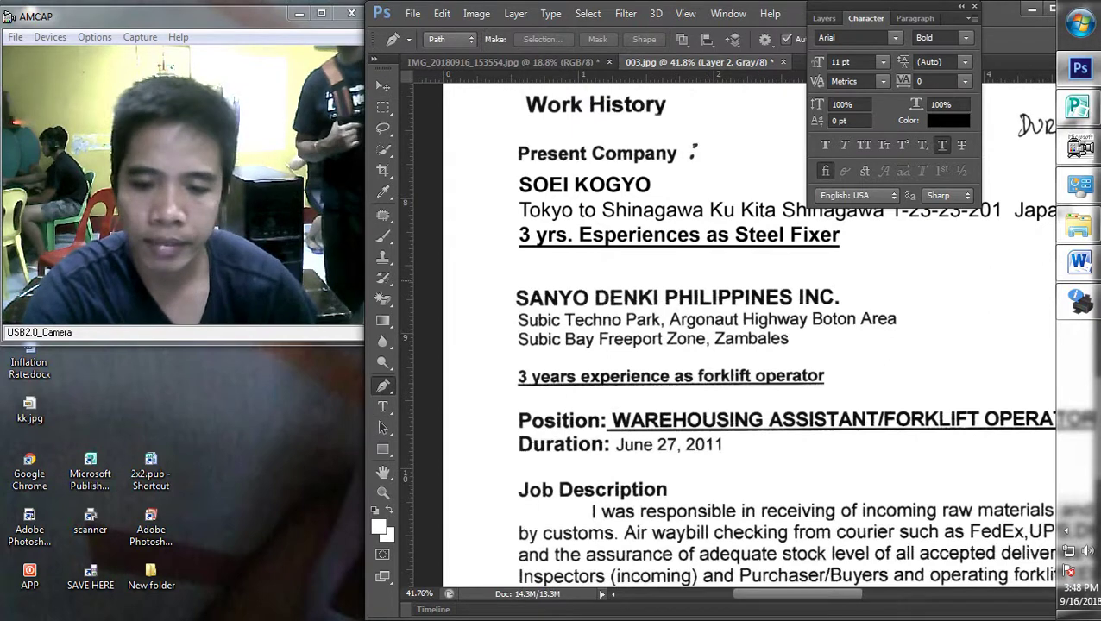
pyautogui.scroll(-3, 749, 330)
pyautogui.scroll(1, 749, 331)
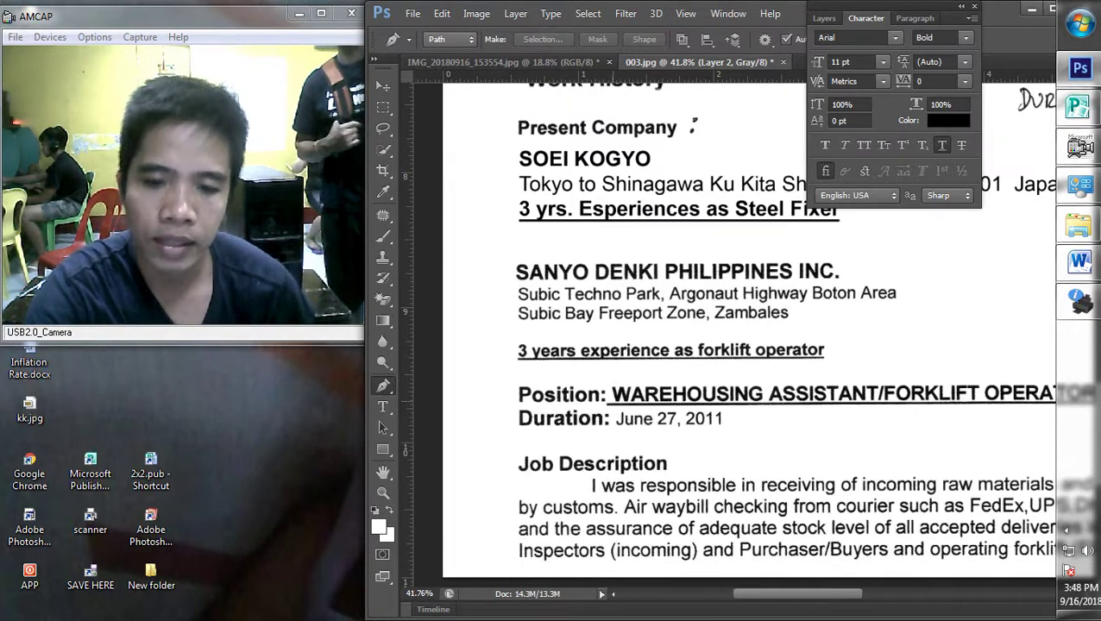
pyautogui.scroll(2, 749, 330)
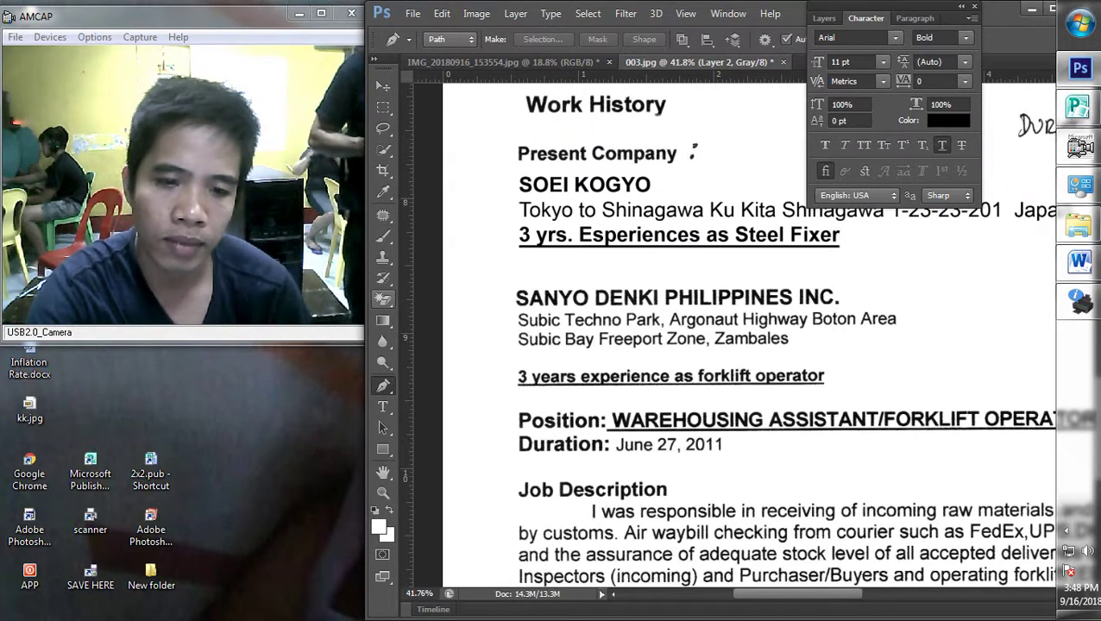
# - Set all of the SOEI KOGYO text to 10 pt
pyautogui.press('t')
pyautogui.click(586, 210)
pyautogui.hotkey('ctrl', 'a')
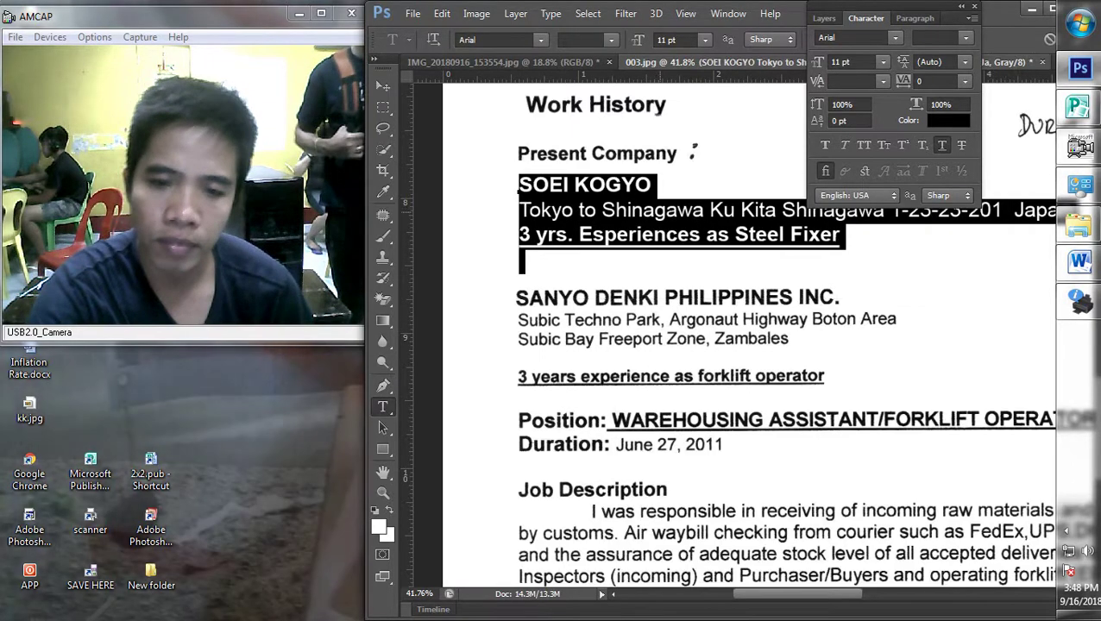
pyautogui.click(666, 39)
pyautogui.write('10')
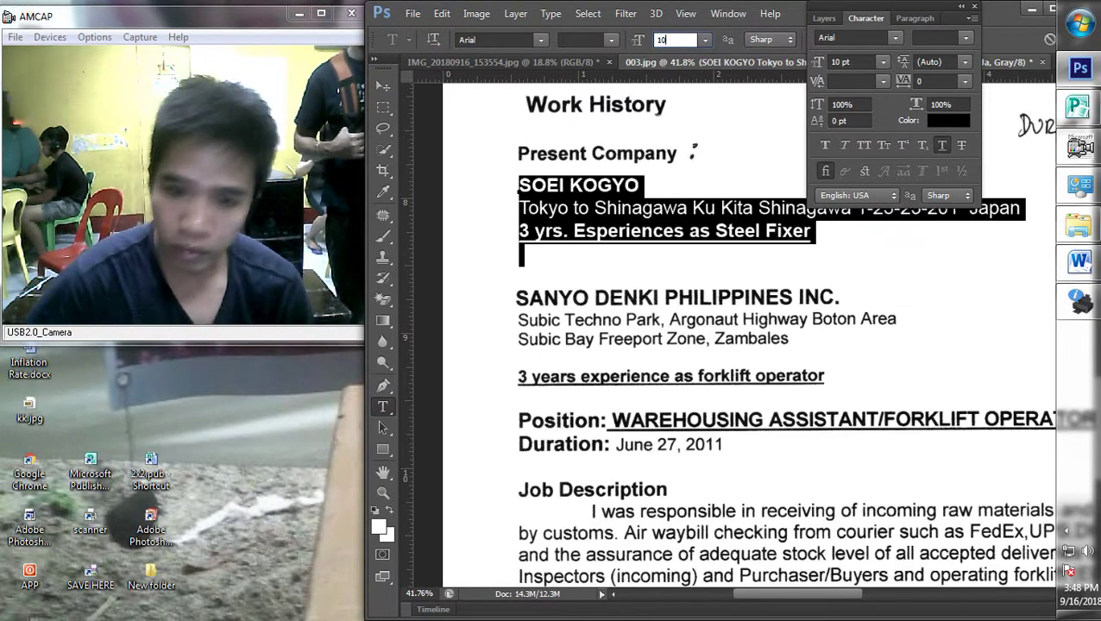
pyautogui.press('Return')
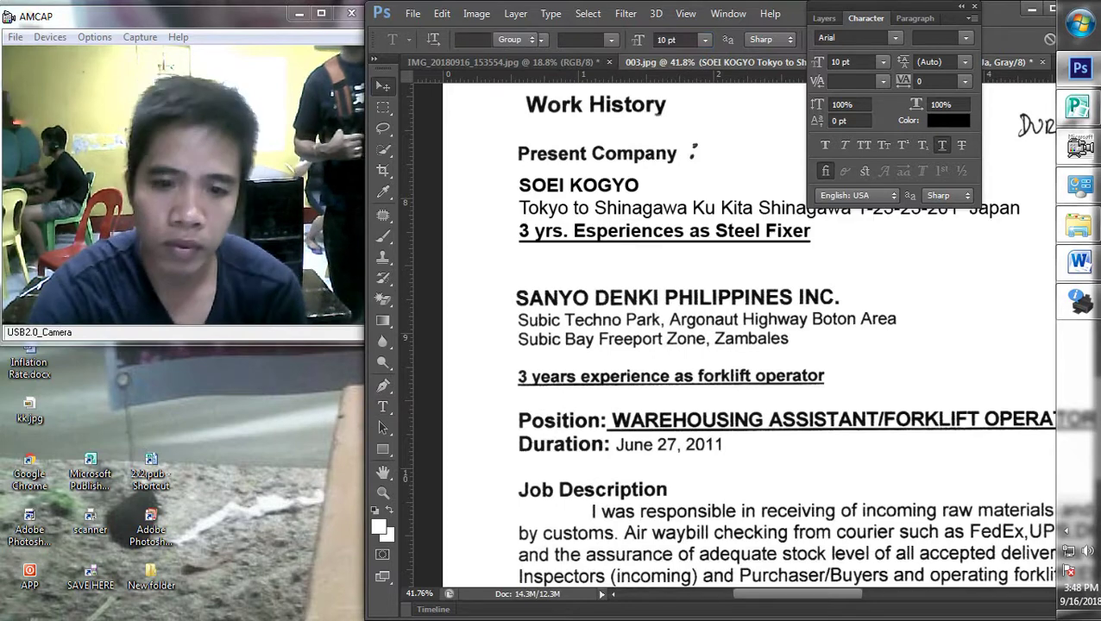
# - Marquee-select the lower résumé section from SANYO DENKI down
pyautogui.press('v')
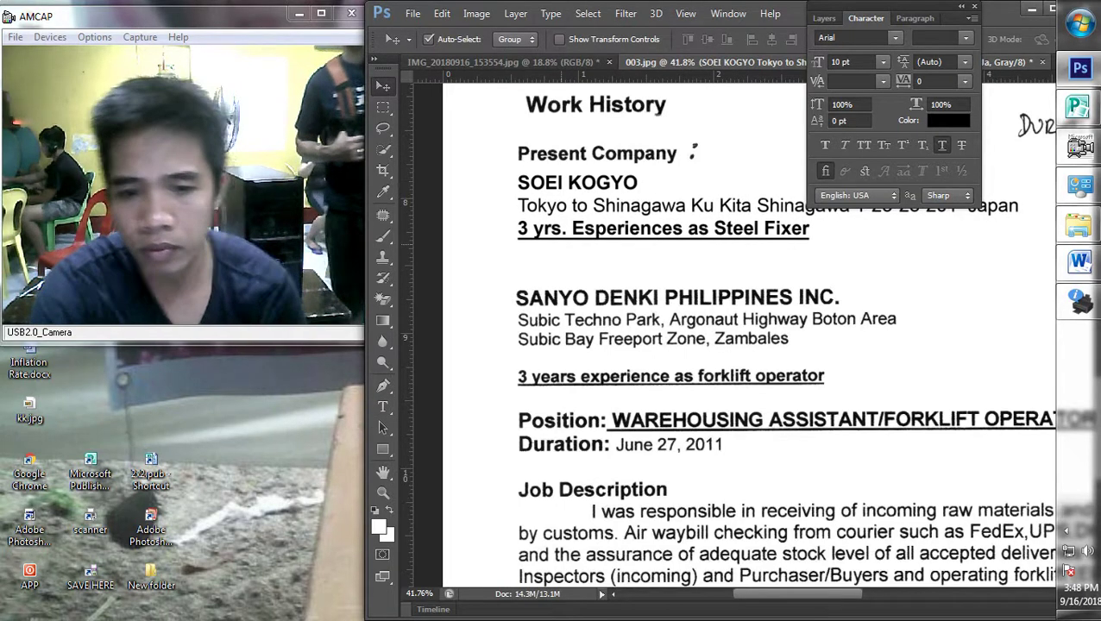
pyautogui.scroll(-1, 653, 403)
pyautogui.scroll(2, 653, 403)
pyautogui.scroll(-1, 653, 402)
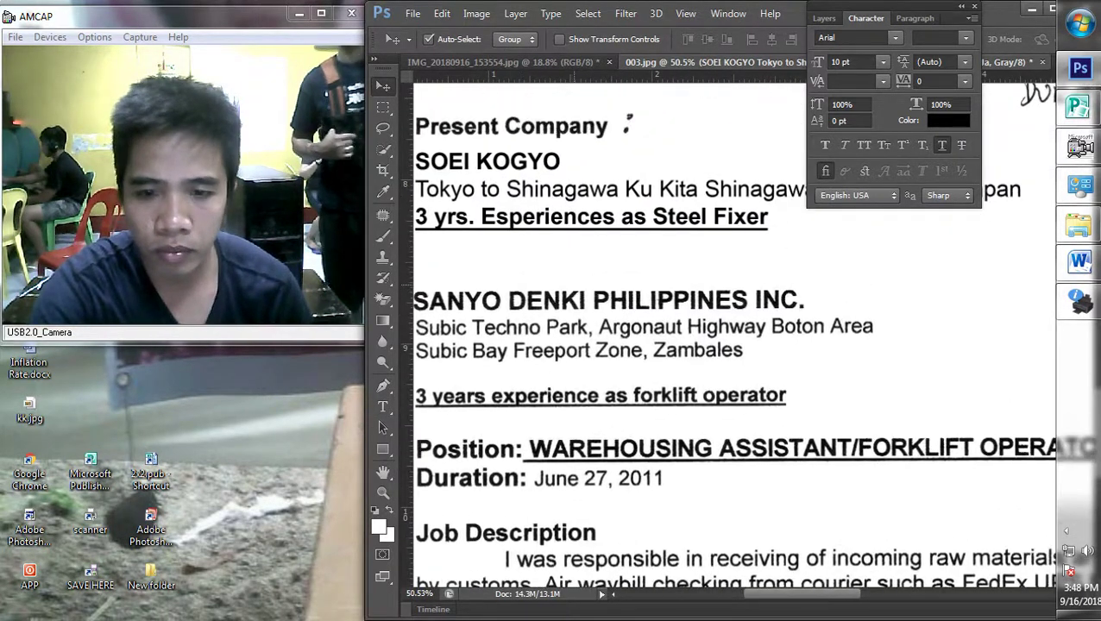
pyautogui.scroll(1, 653, 403)
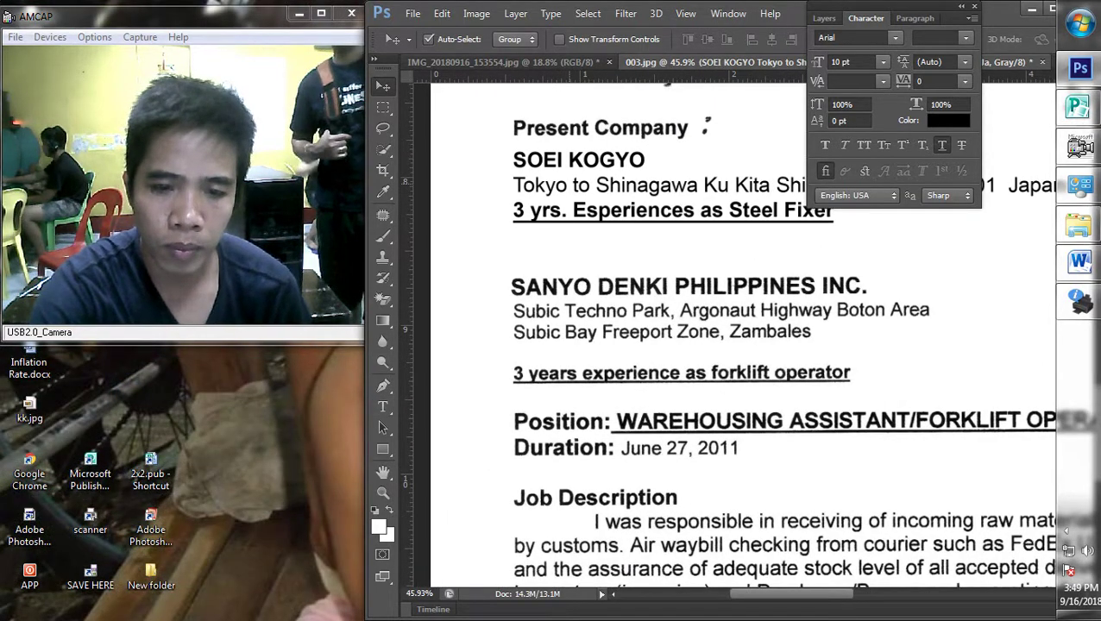
pyautogui.scroll(-6, 653, 403)
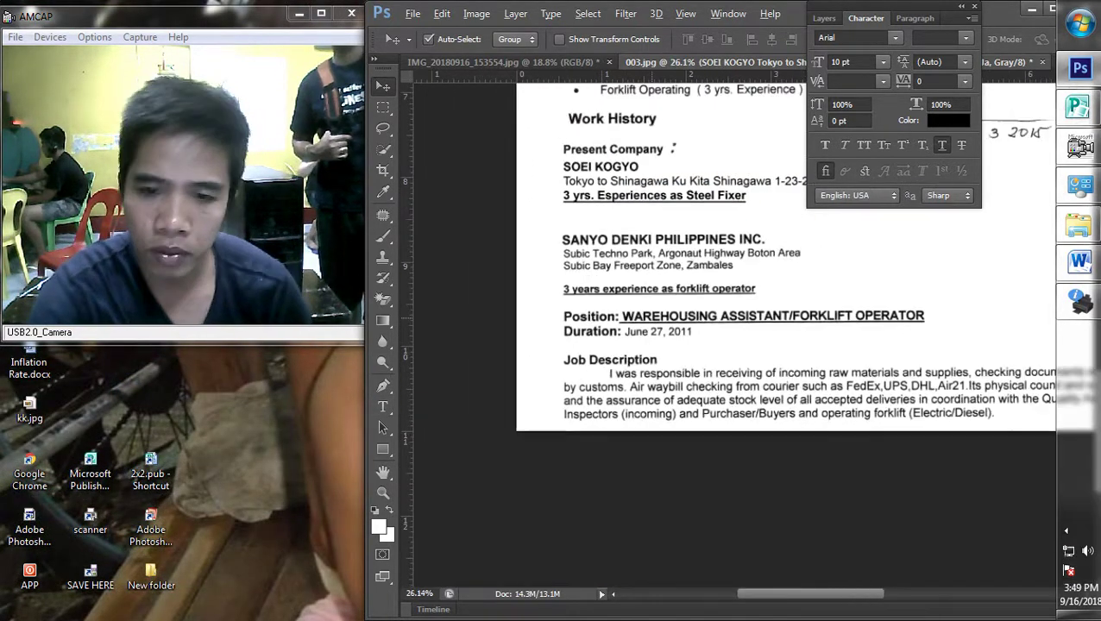
pyautogui.scroll(-2, 802, 147)
pyautogui.scroll(3, 759, 191)
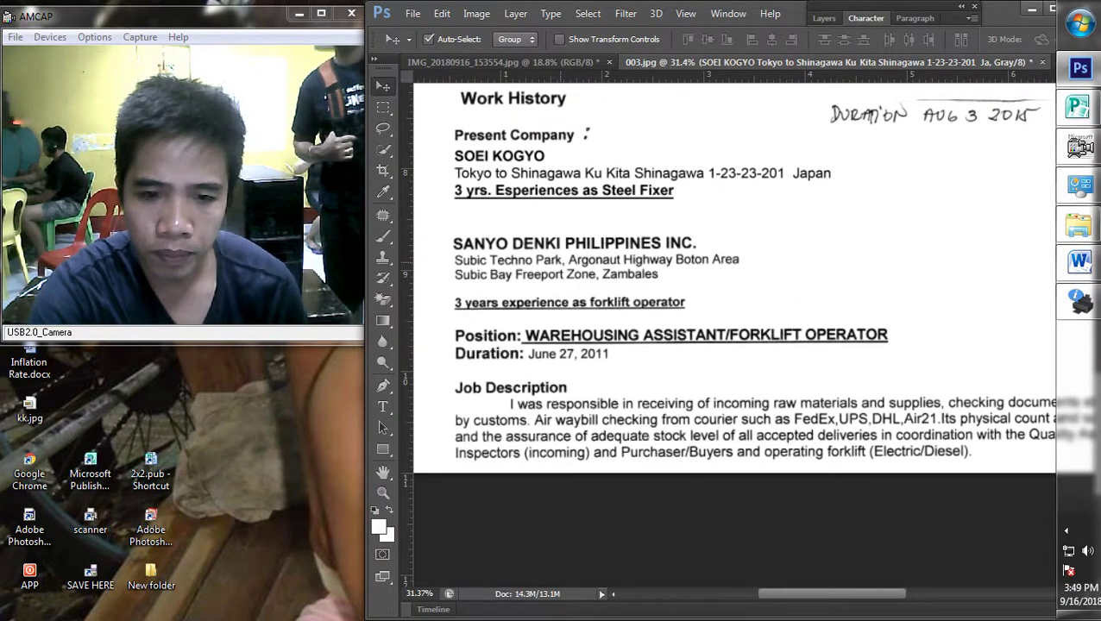
pyautogui.scroll(-2, 573, 275)
pyautogui.press('m')
pyautogui.moveTo(470, 234); pyautogui.dragTo(983, 407)
# - Cut and paste the section onto its own layer and drag it upward
pyautogui.hotkey('ctrl', 'x')
pyautogui.hotkey('ctrl', 'v')
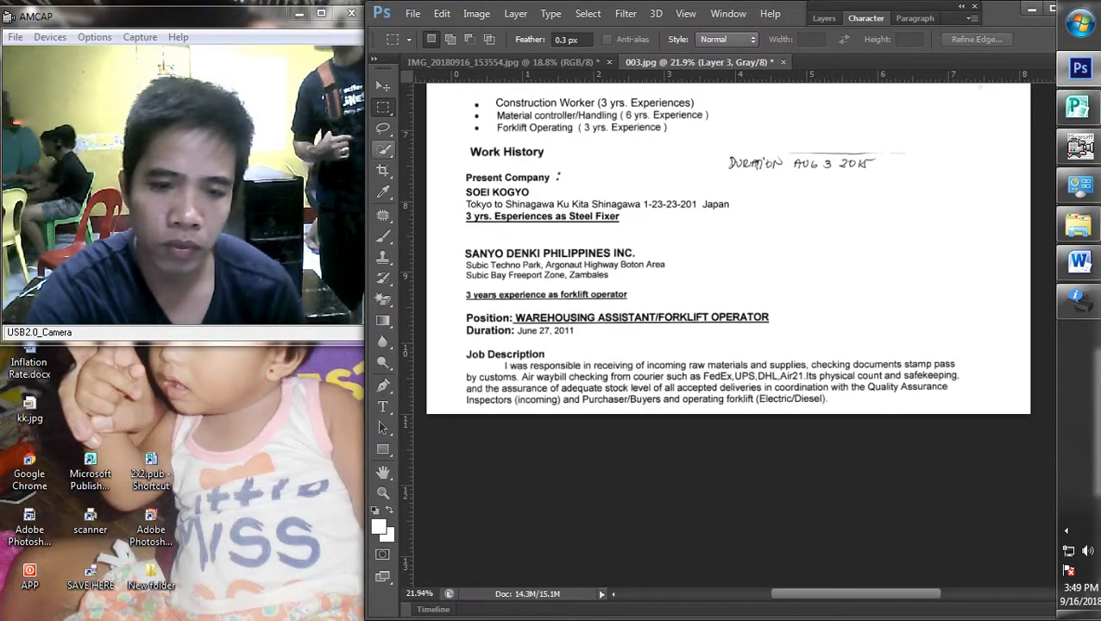
pyautogui.press('v')
pyautogui.scroll(-1, 633, 390)
pyautogui.moveTo(606, 289); pyautogui.dragTo(597, 121)
pyautogui.scroll(2, 541, 341)
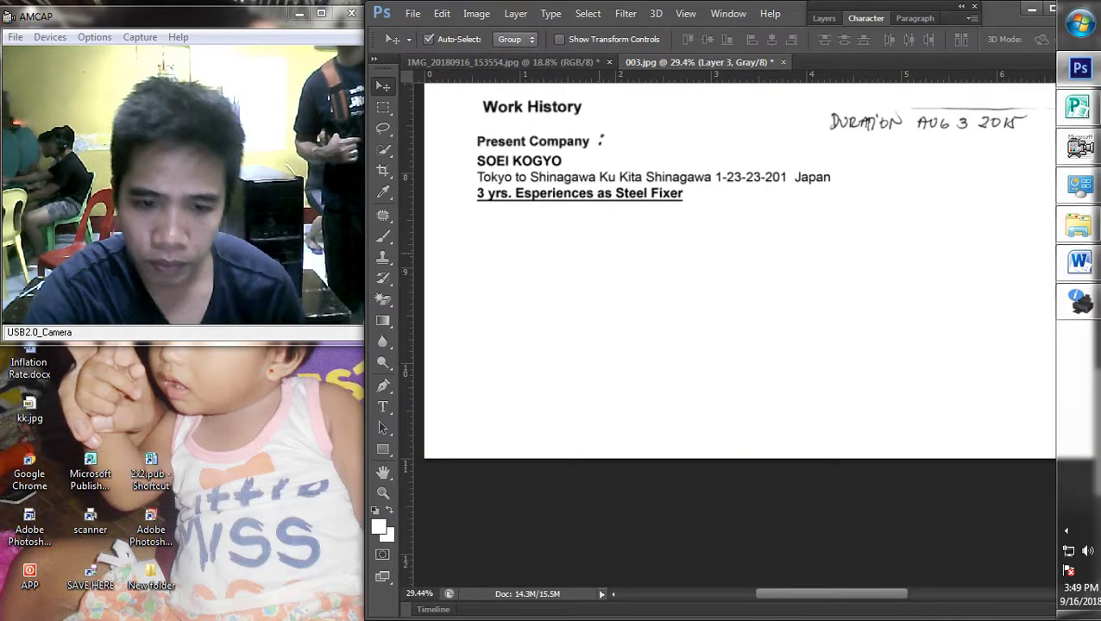
# - Add a 'Position: Steel Fixer' line below the Steel Fixer experience line
pyautogui.press('t')
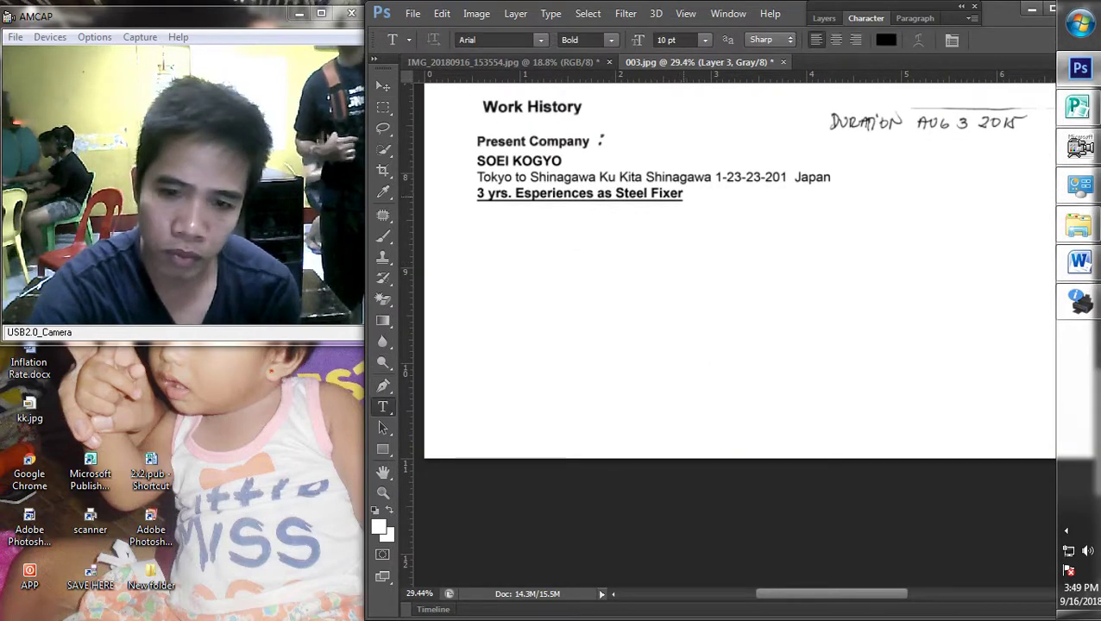
pyautogui.click(477, 161)
pyautogui.click(683, 192)
pyautogui.press('Return')
pyautogui.press('Return')
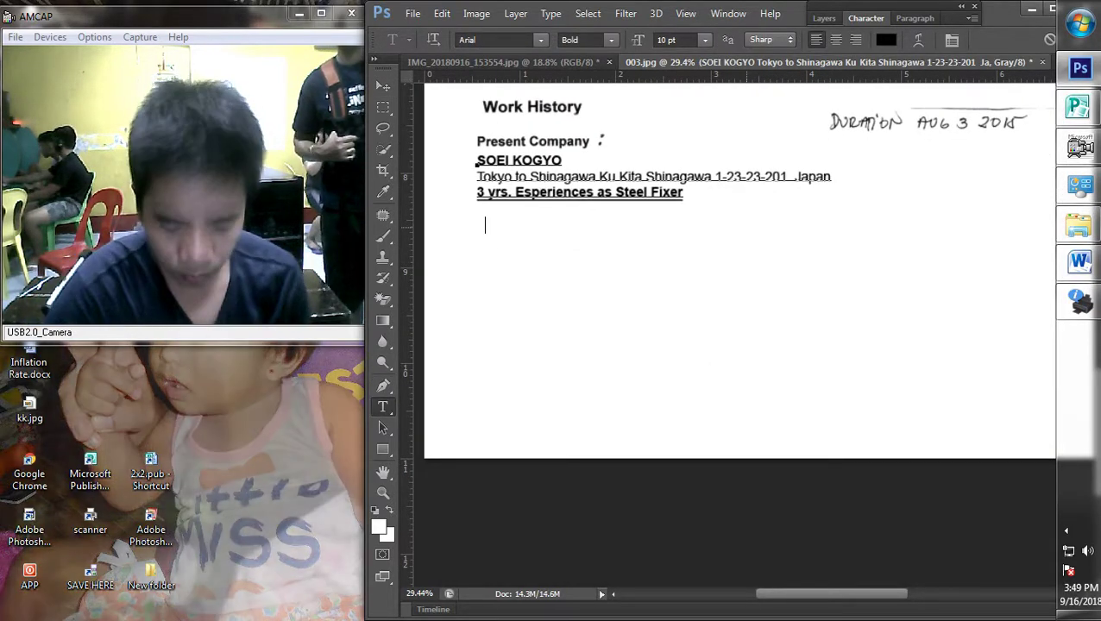
pyautogui.write('POS')
pyautogui.scroll(3, 739, 328)
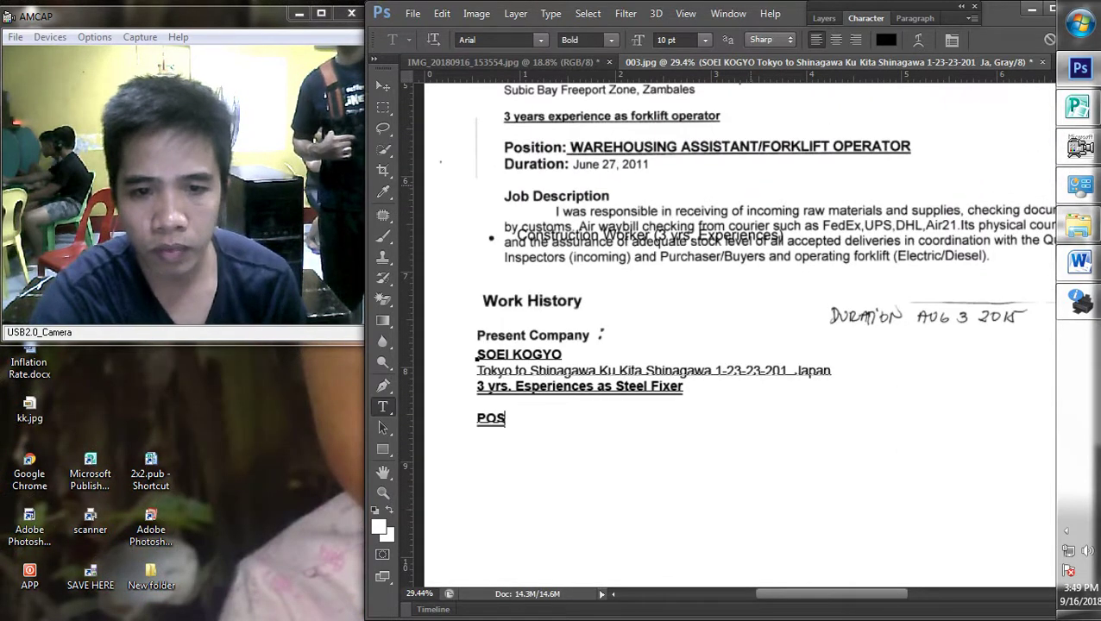
pyautogui.scroll(-3, 740, 327)
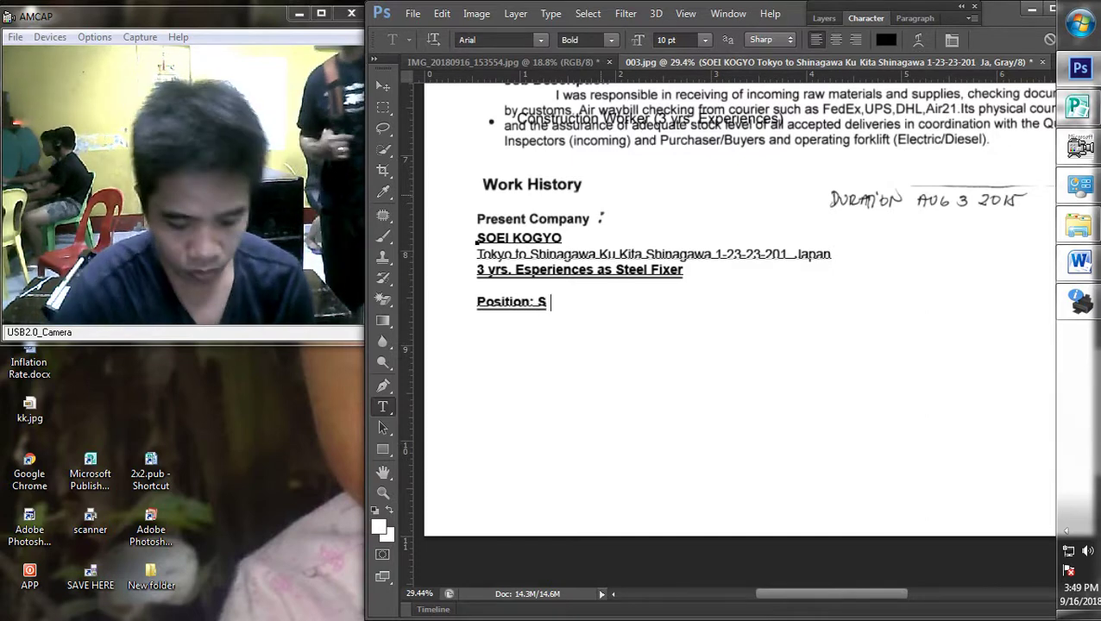
pyautogui.write('ition: Stell Fixer')
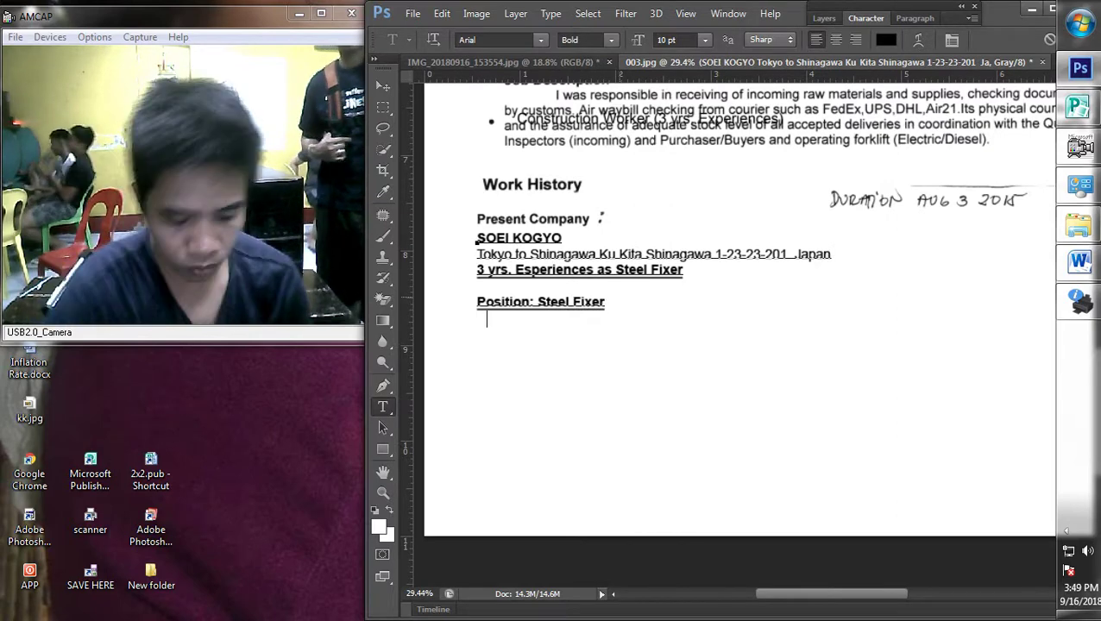
pyautogui.write('n: Auhust 03, 2015')
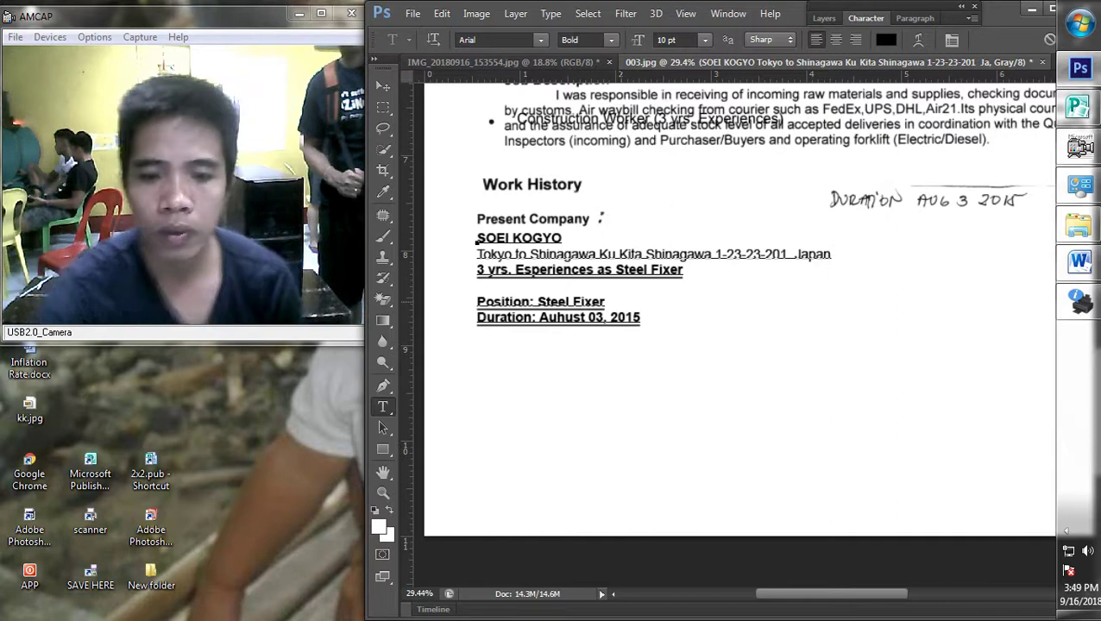
pyautogui.scroll(3, 739, 310)
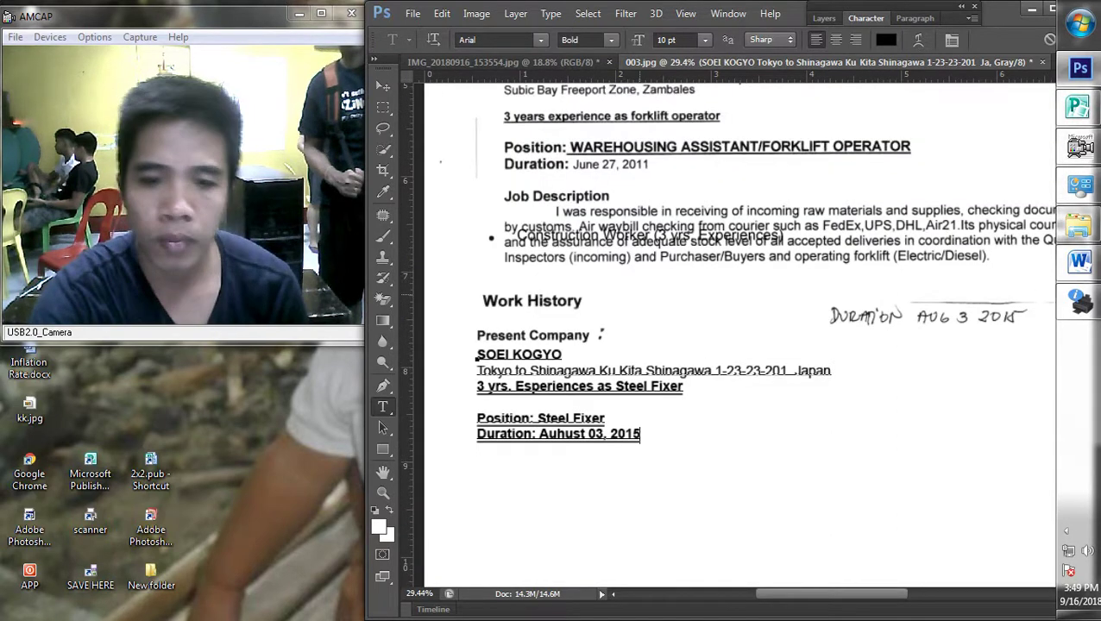
# - Set the 'August 03, 2015' duration date to regular weight and commit the text
pyautogui.moveTo(640, 434); pyautogui.dragTo(405, 419)
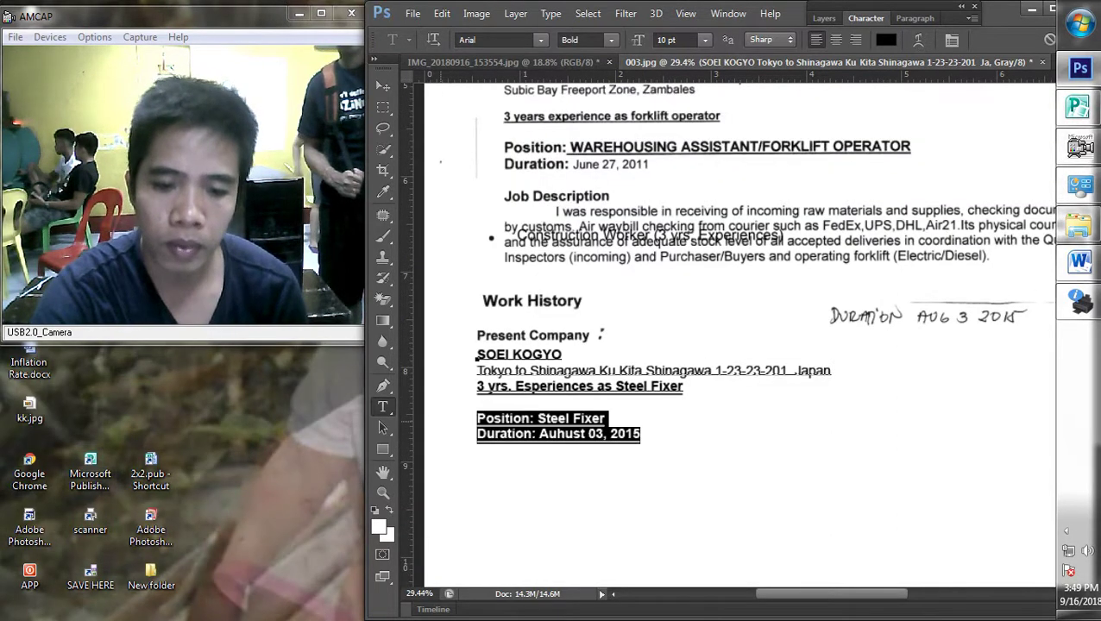
pyautogui.click(865, 18)
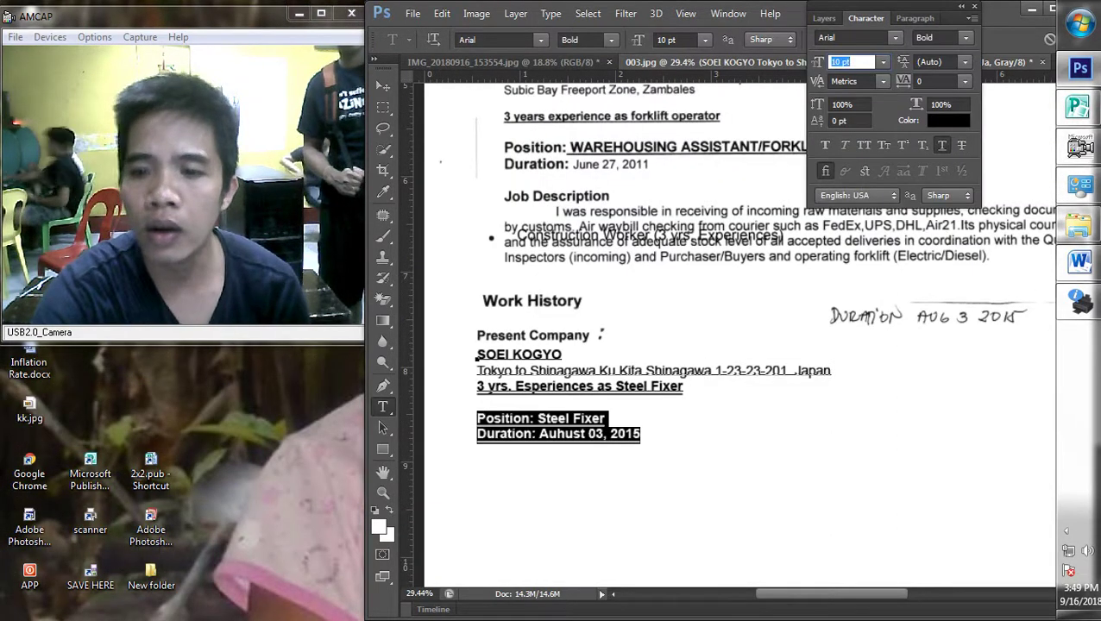
pyautogui.press('Return')
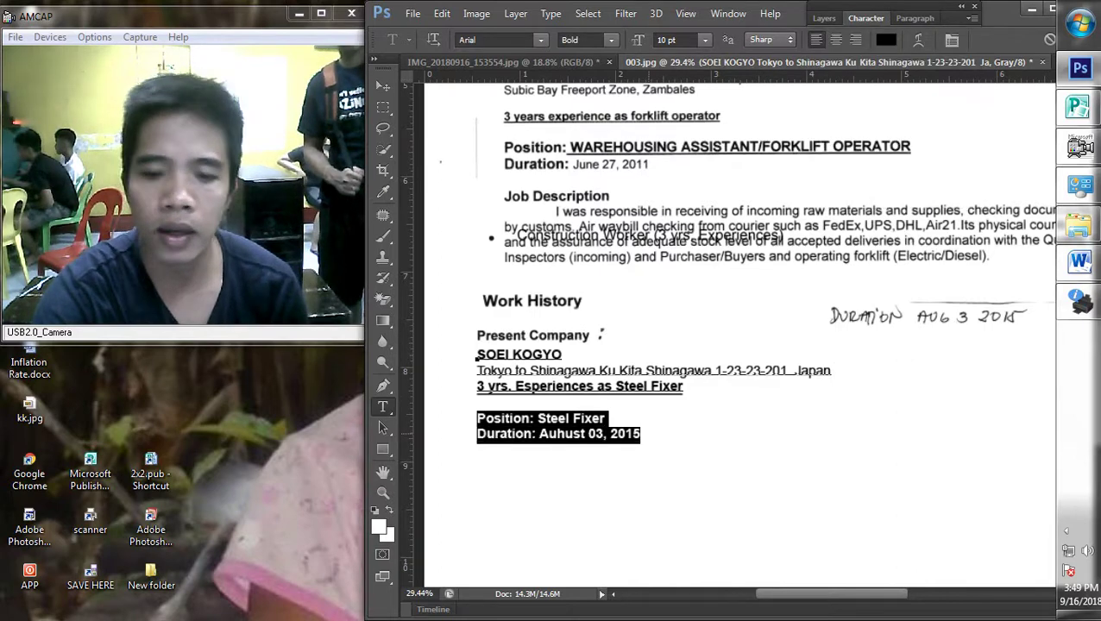
pyautogui.moveTo(640, 434); pyautogui.dragTo(406, 419)
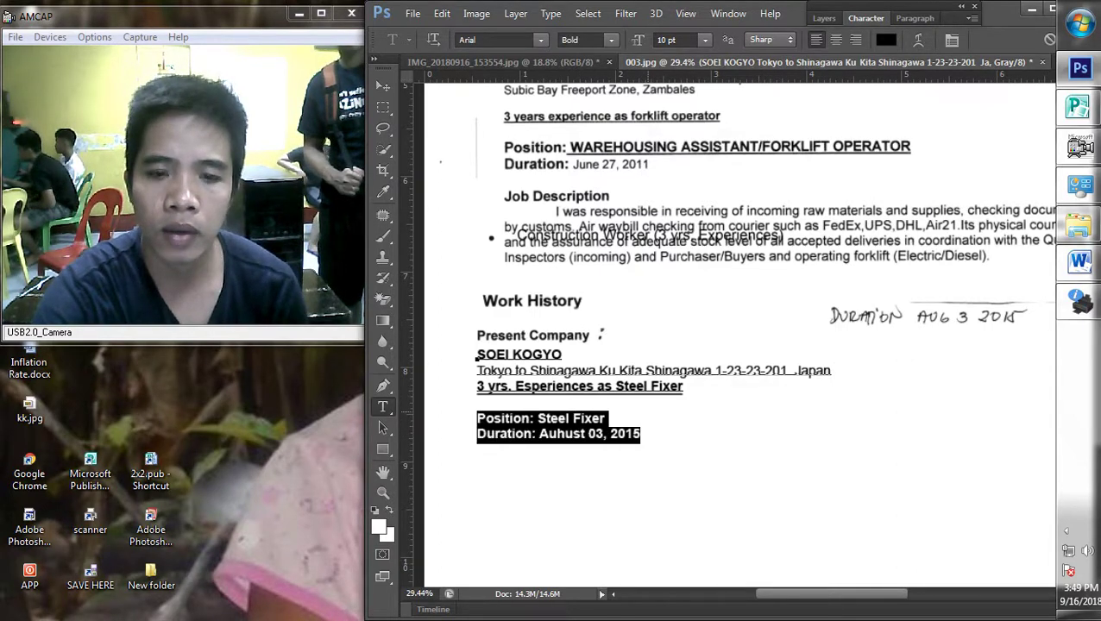
pyautogui.click(605, 417)
pyautogui.hotkey('shift', 'Left')
pyautogui.hotkey('shift', 'Left')
pyautogui.hotkey('shift', 'Left')
pyautogui.hotkey('shift', 'Left')
pyautogui.hotkey('shift', 'Left')
pyautogui.hotkey('shift', 'Left')
pyautogui.hotkey('shift', 'Left')
pyautogui.hotkey('shift', 'Left')
pyautogui.hotkey('shift', 'Left')
pyautogui.hotkey('shift', 'Left')
pyautogui.hotkey('shift', 'Left')
pyautogui.hotkey('shift', 'Left')
pyautogui.hotkey('shift', 'Left')
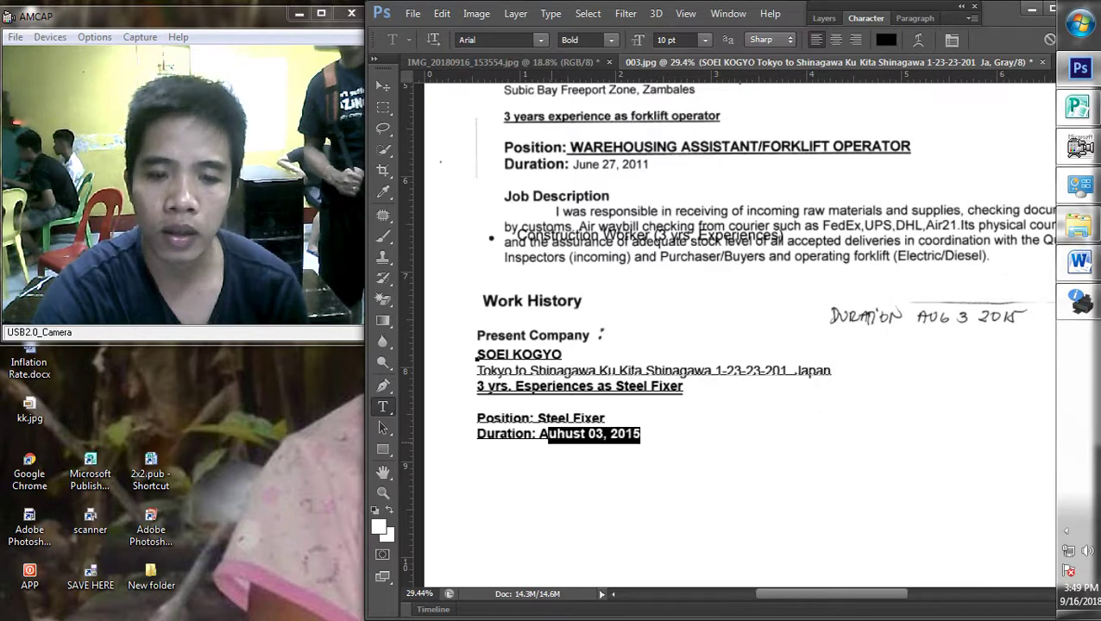
pyautogui.click(611, 40)
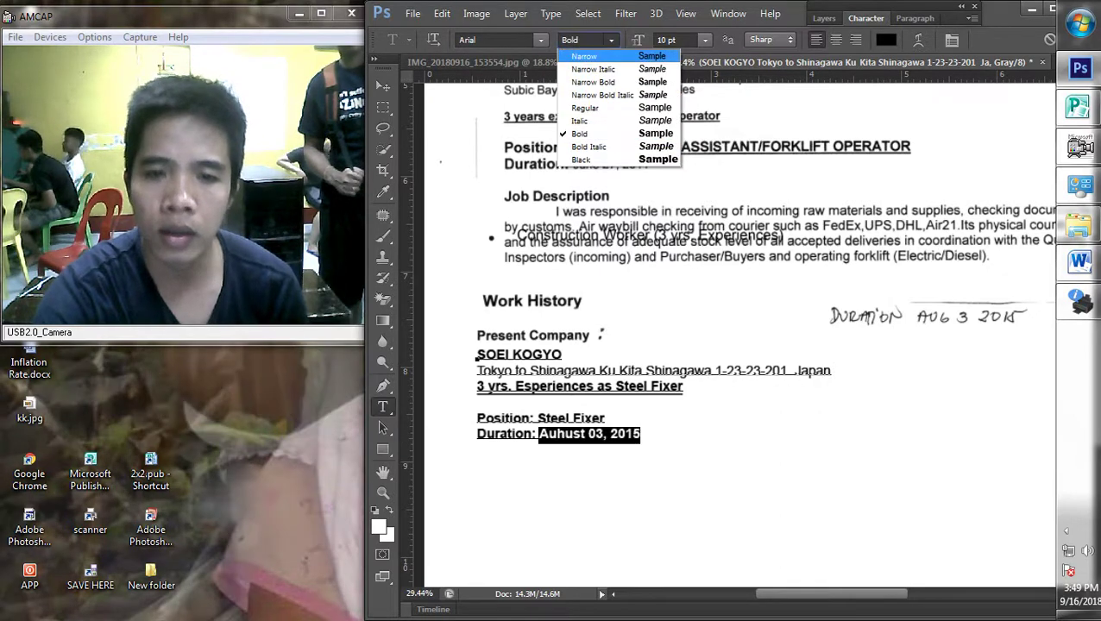
pyautogui.click(595, 108)
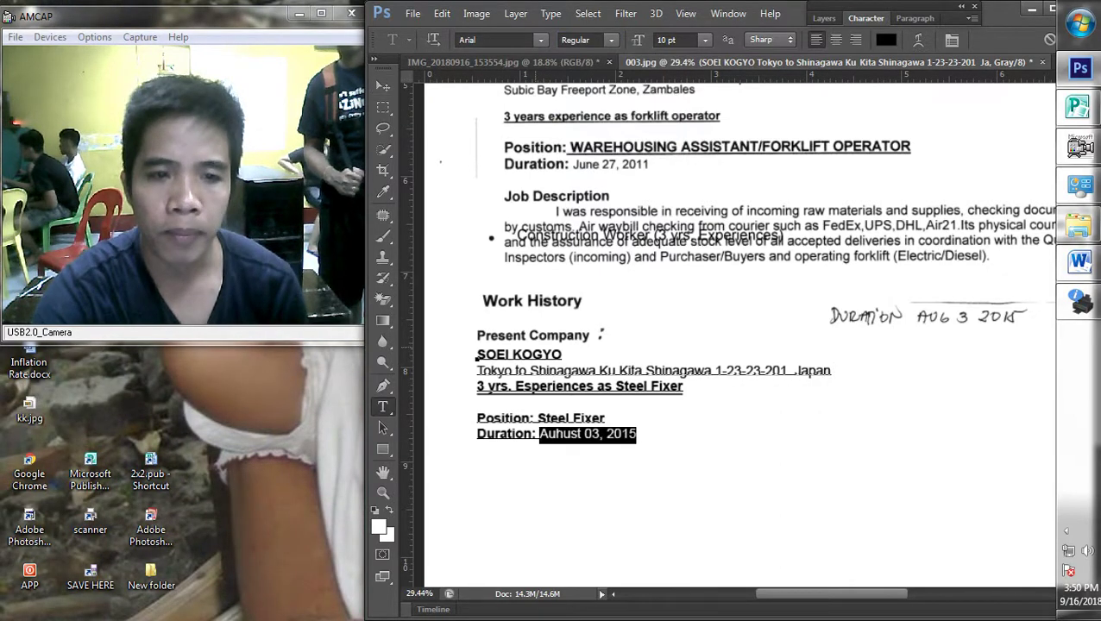
pyautogui.click(563, 434)
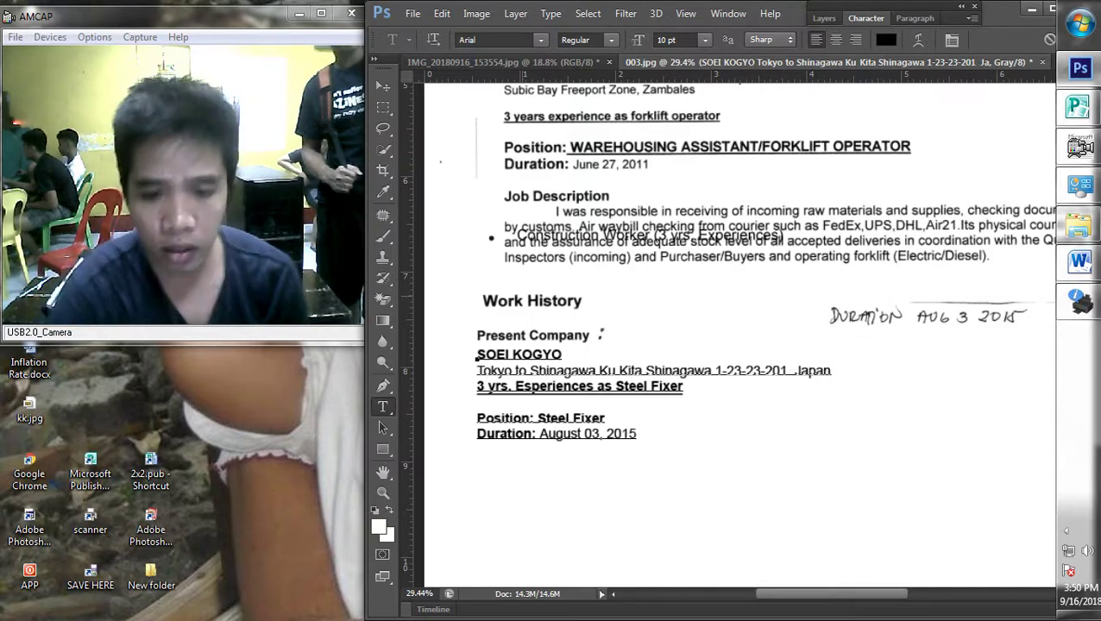
pyautogui.hotkey('ctrl', 'Return')
pyautogui.press('v')
pyautogui.hotkey('ctrl', '-')
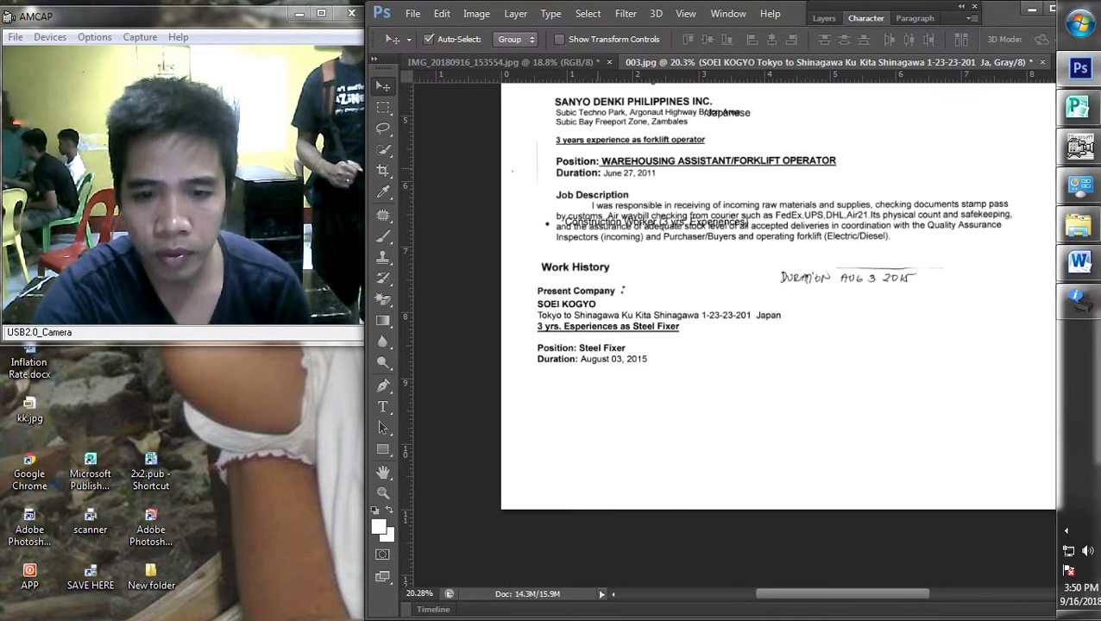
# - Nudge the work-history text and move the handwritten duration note off the page
pyautogui.scroll(-2, 776, 293)
pyautogui.scroll(3, 776, 293)
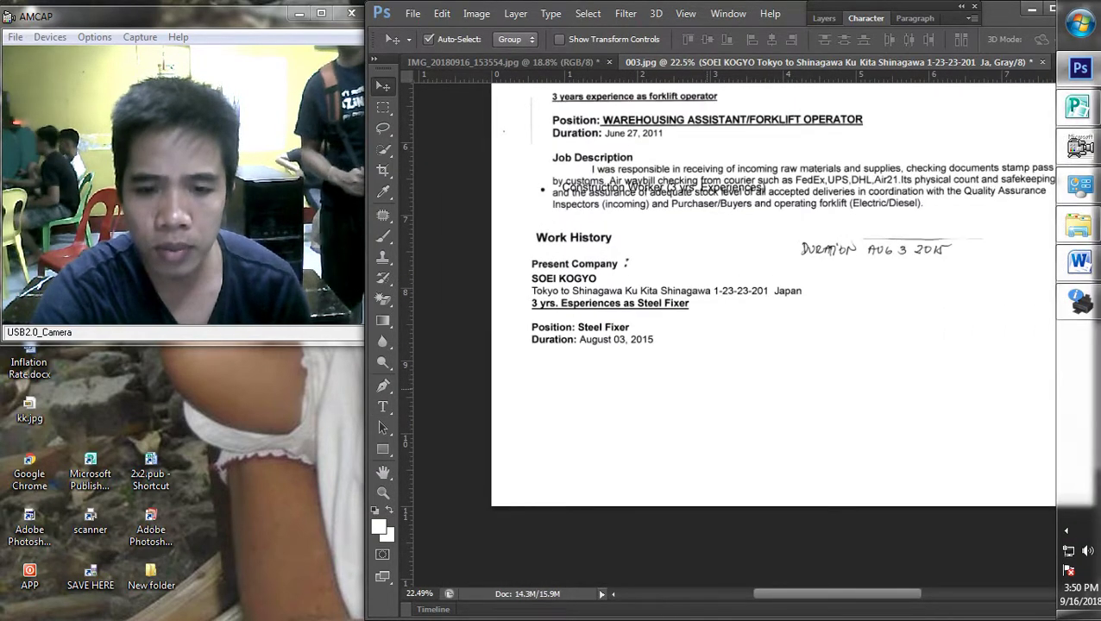
pyautogui.moveTo(574, 280); pyautogui.dragTo(574, 281)
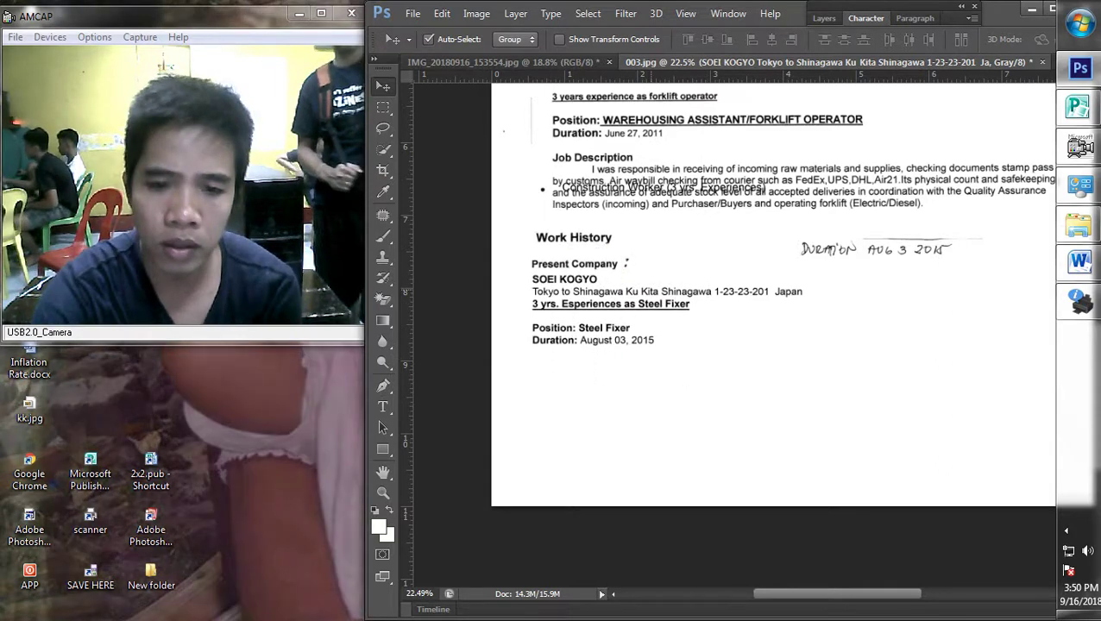
pyautogui.scroll(1, 771, 302)
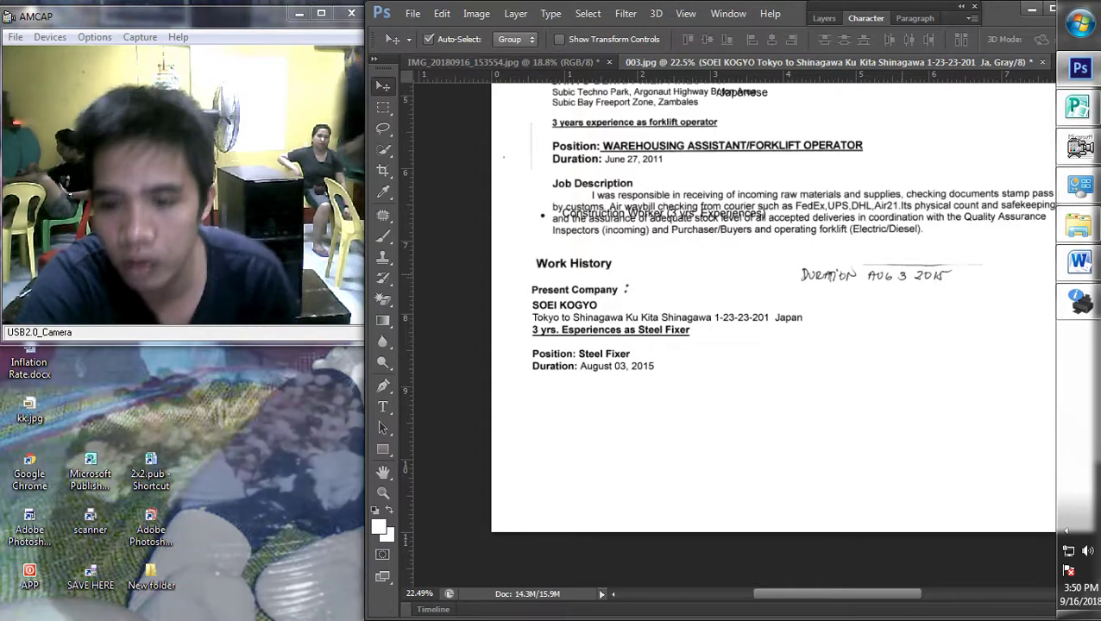
pyautogui.moveTo(875, 274); pyautogui.dragTo(1078, 288)
pyautogui.hotkey('ctrl', '0')
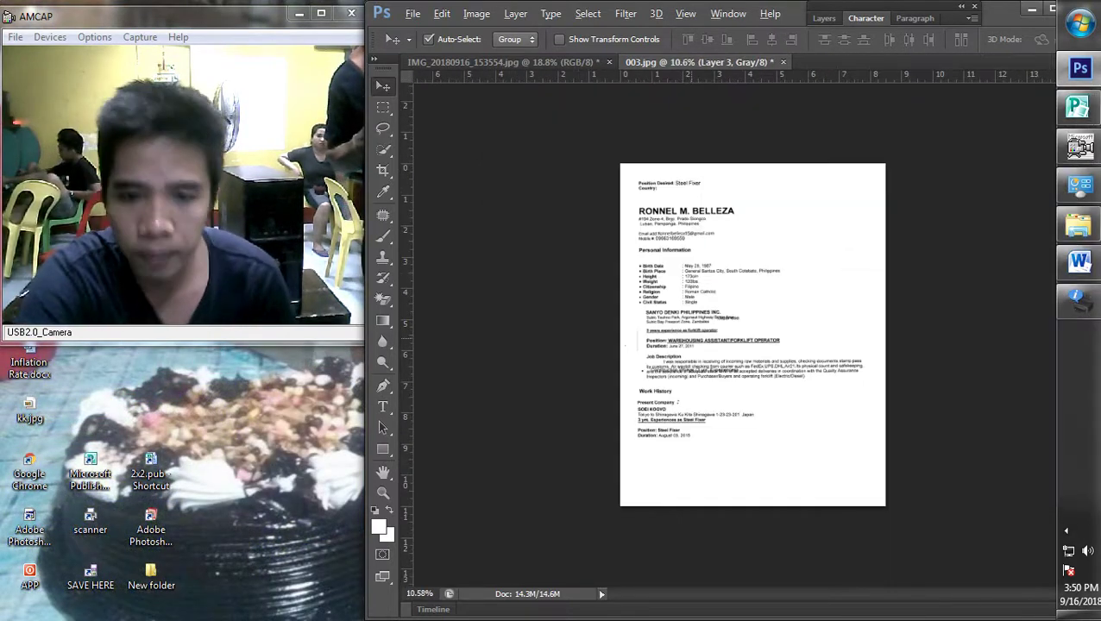
pyautogui.scroll(2, 634, 258)
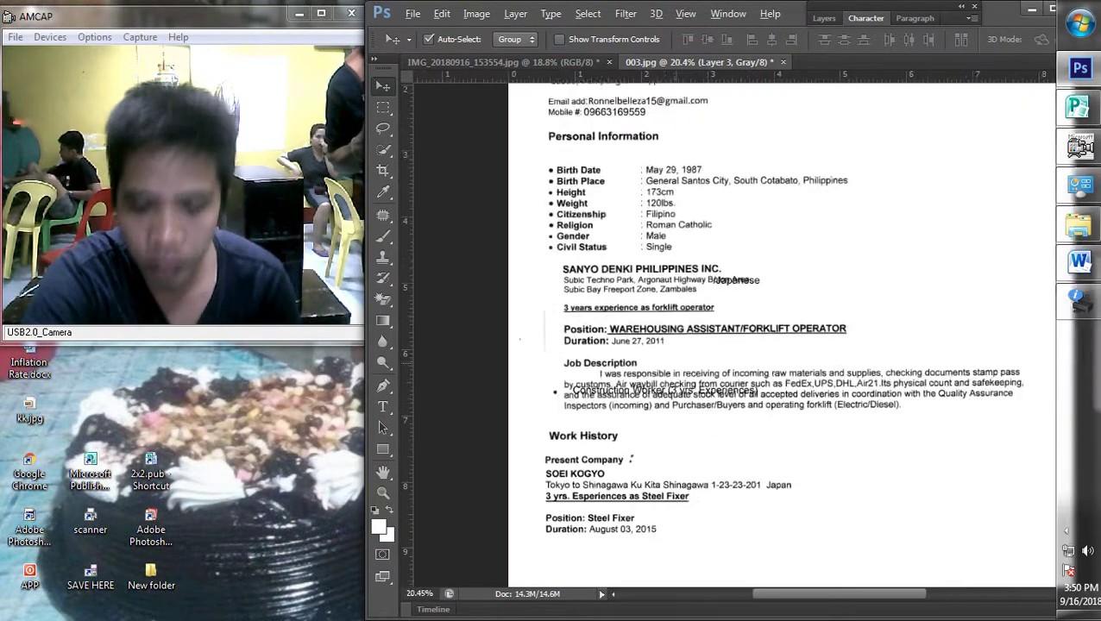
pyautogui.scroll(-1, 634, 259)
# - Select the Sanyo Denki block's layer and move it lower on the page
pyautogui.rightClick(631, 205)
pyautogui.click(657, 214)
pyautogui.moveTo(634, 236); pyautogui.dragTo(664, 483)
pyautogui.scroll(-5, 664, 483)
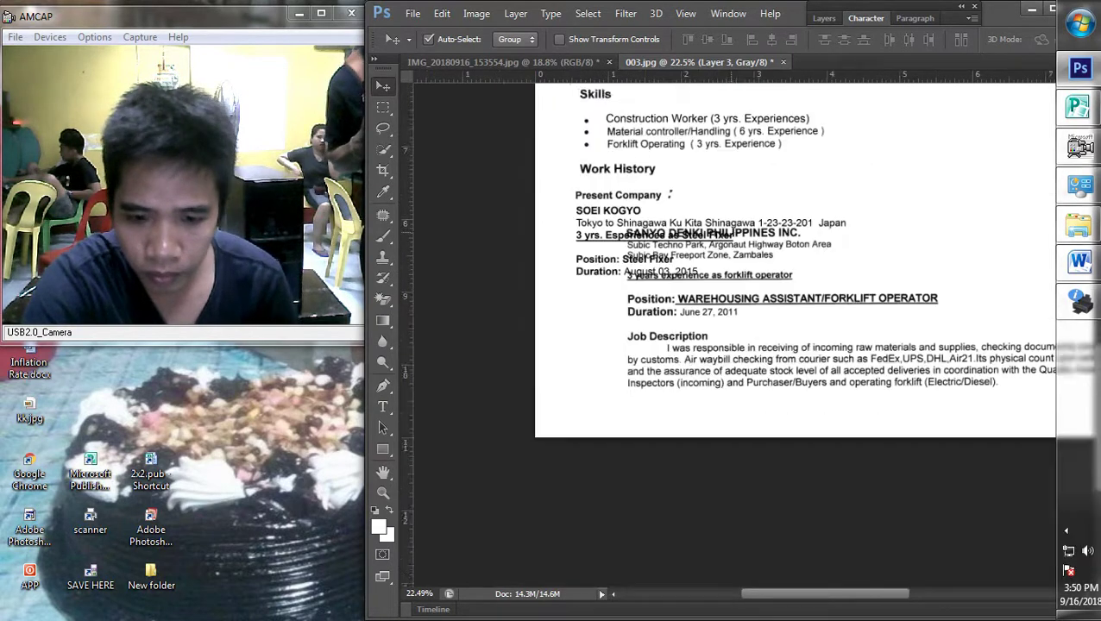
pyautogui.moveTo(727, 279); pyautogui.dragTo(676, 340)
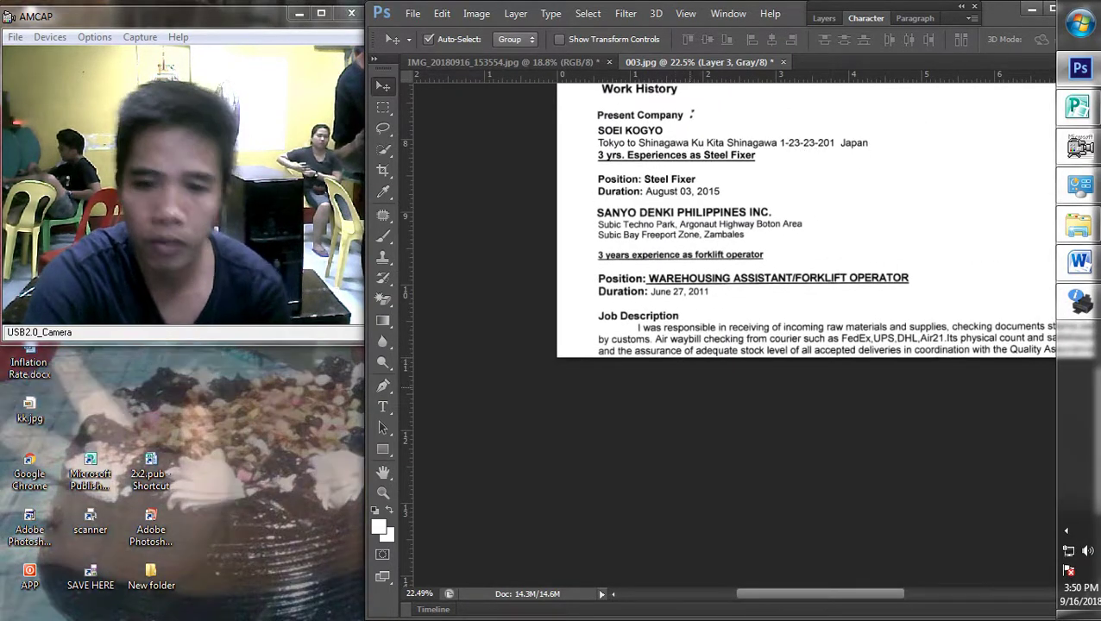
pyautogui.scroll(-2, 646, 242)
# - Try moving a rectangular selection of the page's top on the Background, then undo and deselect
pyautogui.rightClick(647, 235)
pyautogui.click(690, 244)
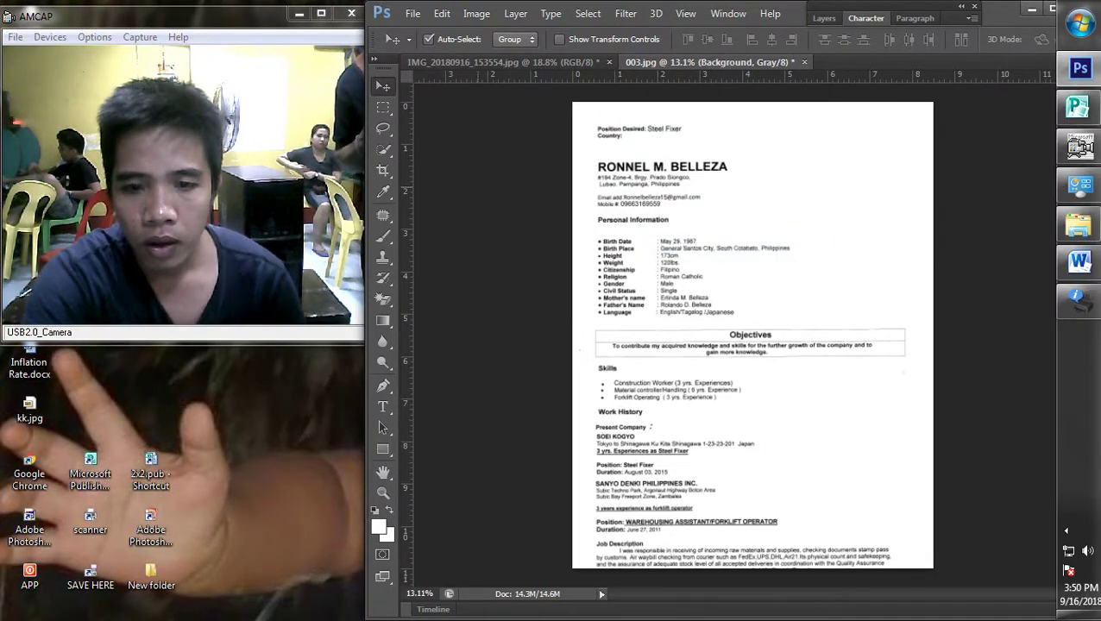
pyautogui.press('m')
pyautogui.scroll(1, 934, 114)
pyautogui.moveTo(500, 107); pyautogui.dragTo(927, 387)
pyautogui.press('v')
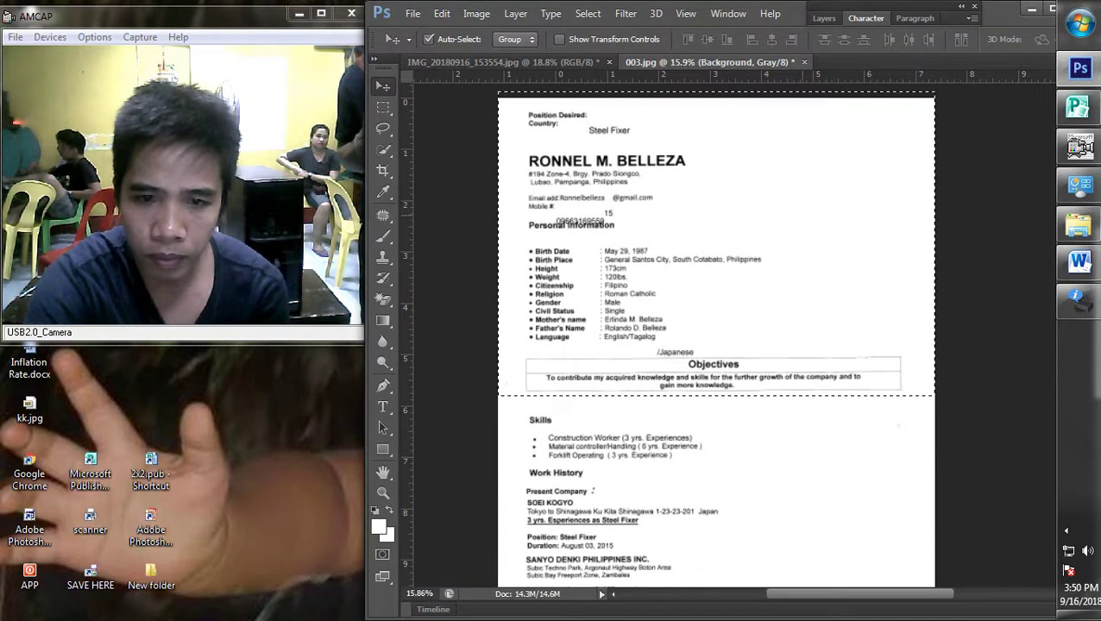
pyautogui.hotkey('ctrl', 'z')
pyautogui.press('m')
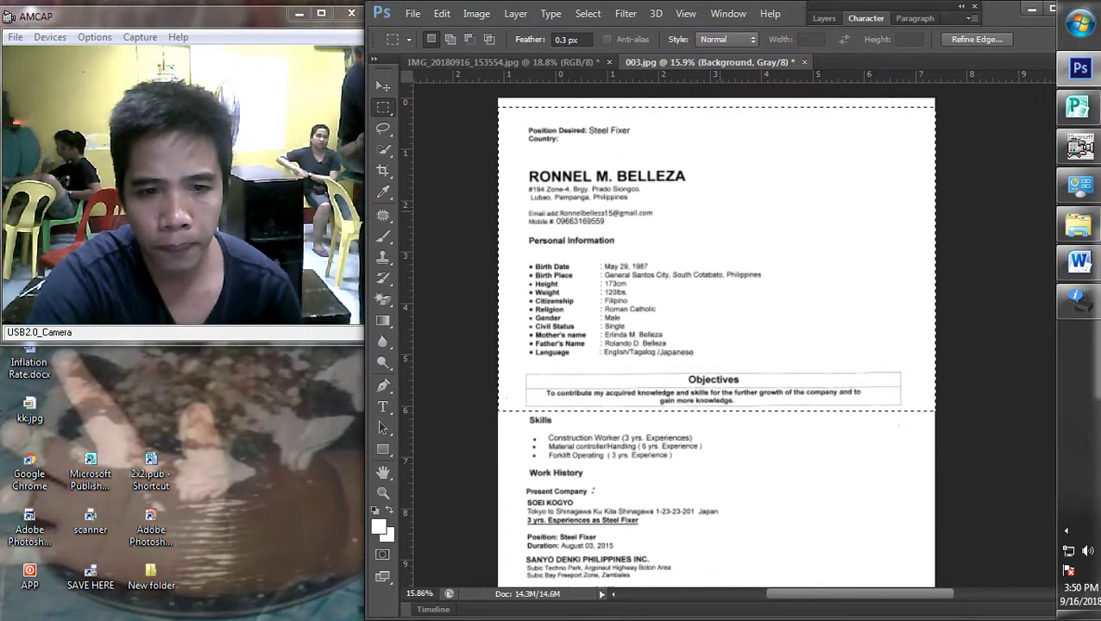
pyautogui.rightClick(717, 210)
pyautogui.click(765, 221)
pyautogui.scroll(2, 742, 328)
pyautogui.scroll(-4, 742, 328)
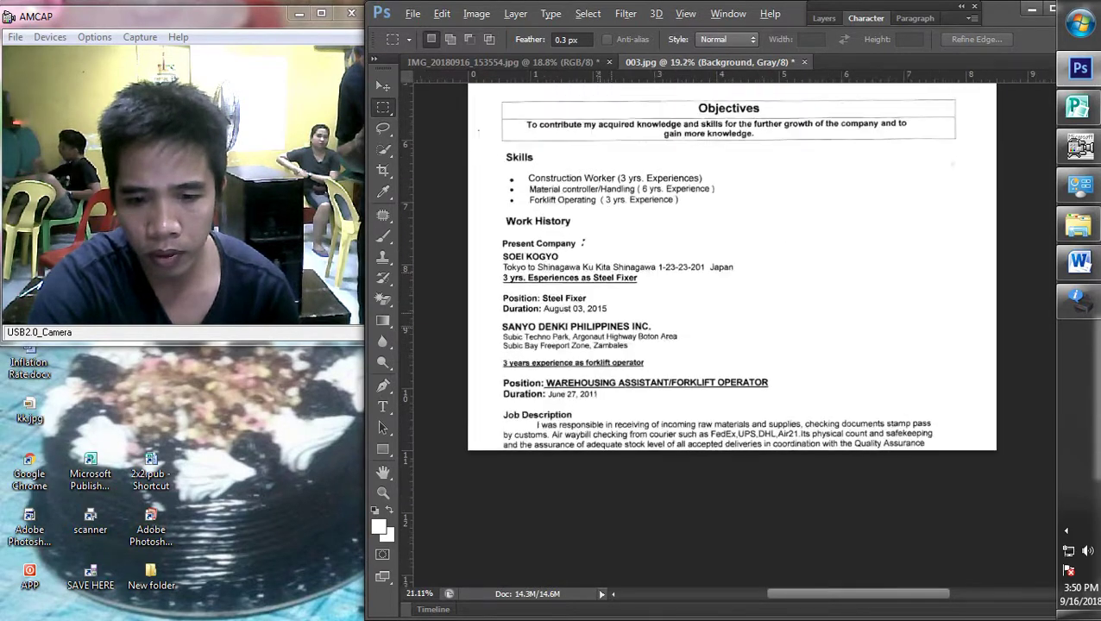
pyautogui.scroll(2, 741, 327)
# - Drag the Sanyo Denki block off the resume and paste it into a clipboard-sized new document
pyautogui.press('l')
pyautogui.press('v')
pyautogui.moveTo(639, 401); pyautogui.dragTo(509, 62)
pyautogui.click(413, 13)
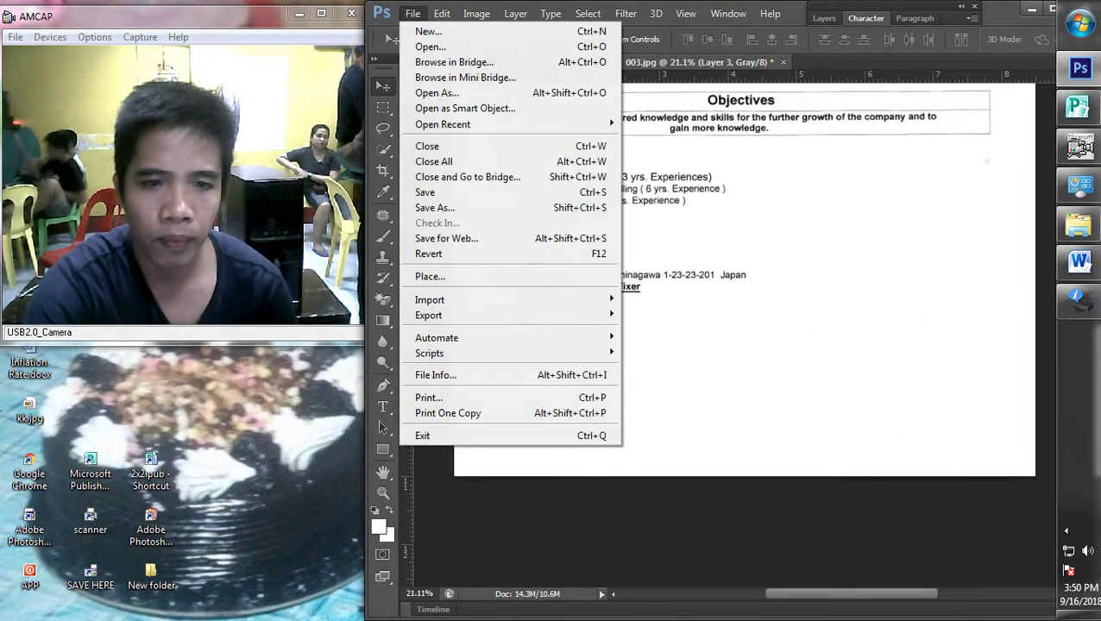
pyautogui.click(423, 30)
pyautogui.press('Return')
pyautogui.hotkey('ctrl', 'v')
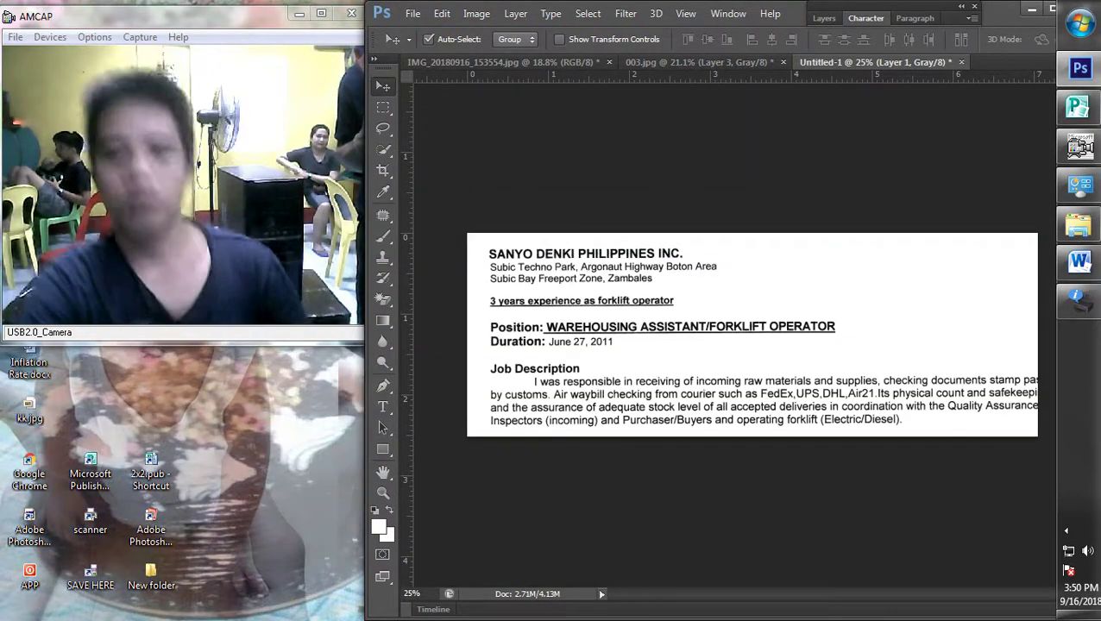
# - Compare the new Untitled-1 document with the resume, ending back on the resume
pyautogui.hotkey('ctrl', 'shift', 'Tab')
pyautogui.scroll(3, 733, 328)
pyautogui.scroll(-5, 733, 328)
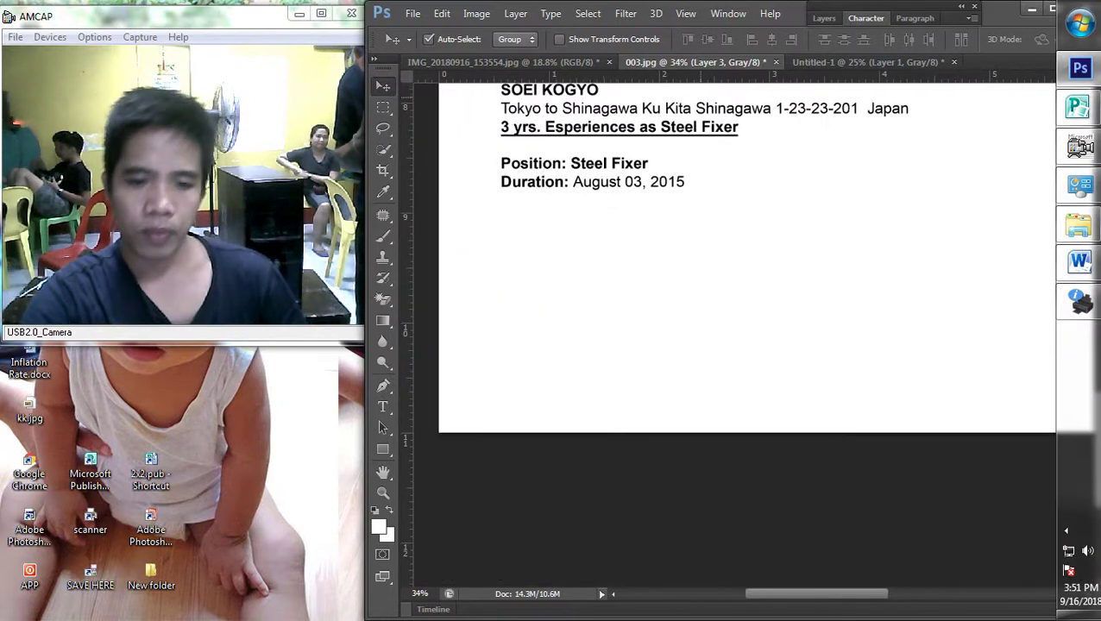
pyautogui.scroll(2, 733, 328)
pyautogui.hotkey('ctrl', 'Tab')
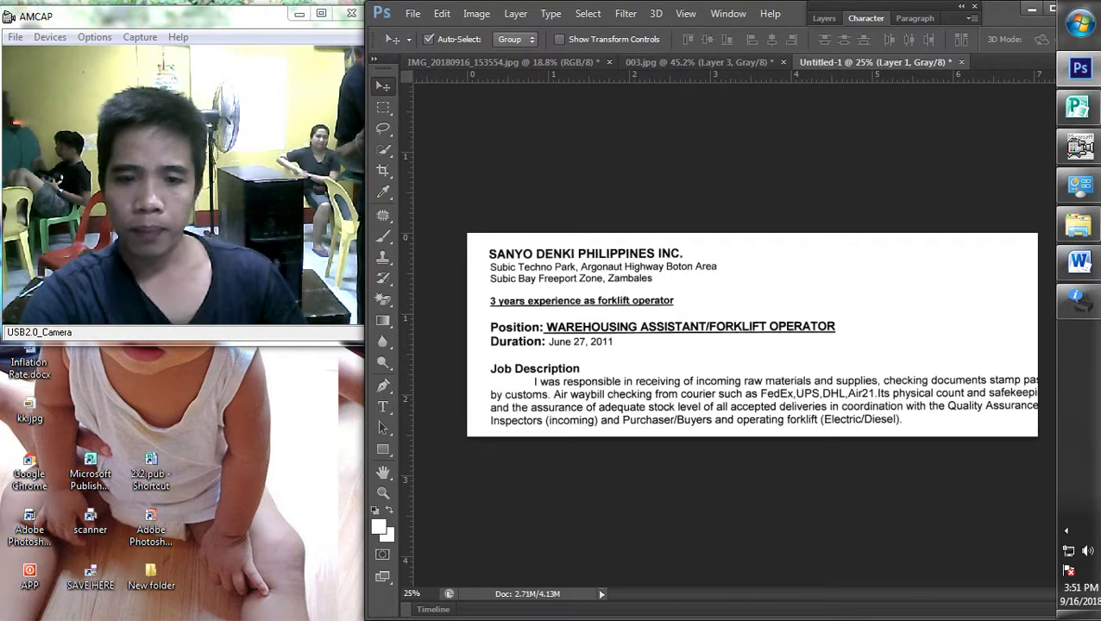
pyautogui.hotkey('ctrl', 'shift', 'Tab')
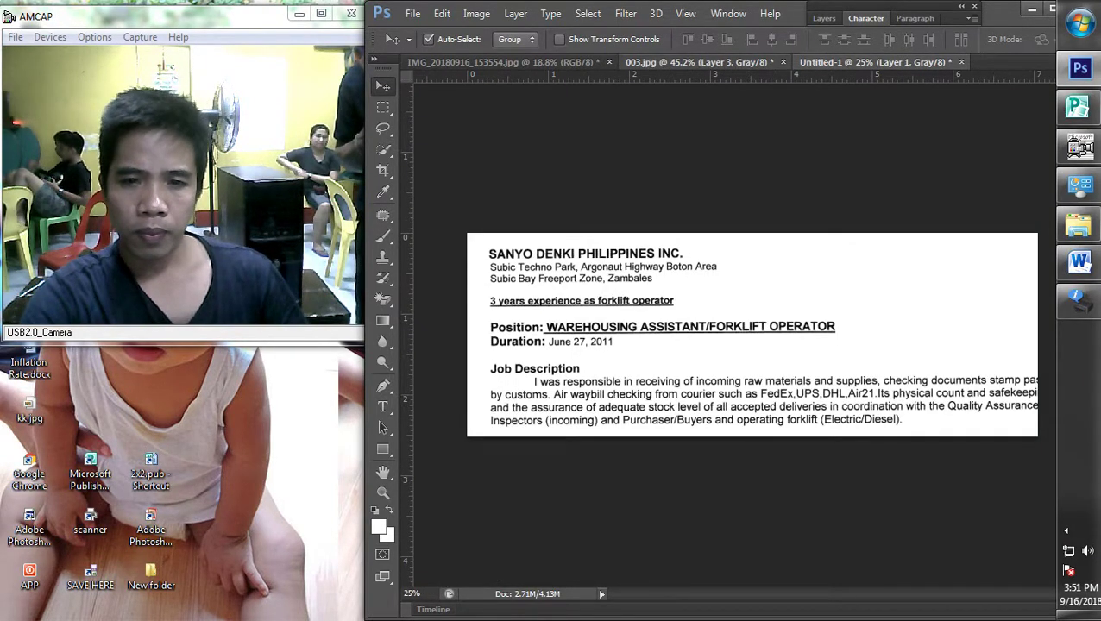
pyautogui.scroll(2, 734, 328)
pyautogui.scroll(5, 733, 328)
# - Copy the SOEI KOGYO text block below Duration and retype it as 'Job Description:'
pyautogui.rightClick(574, 164)
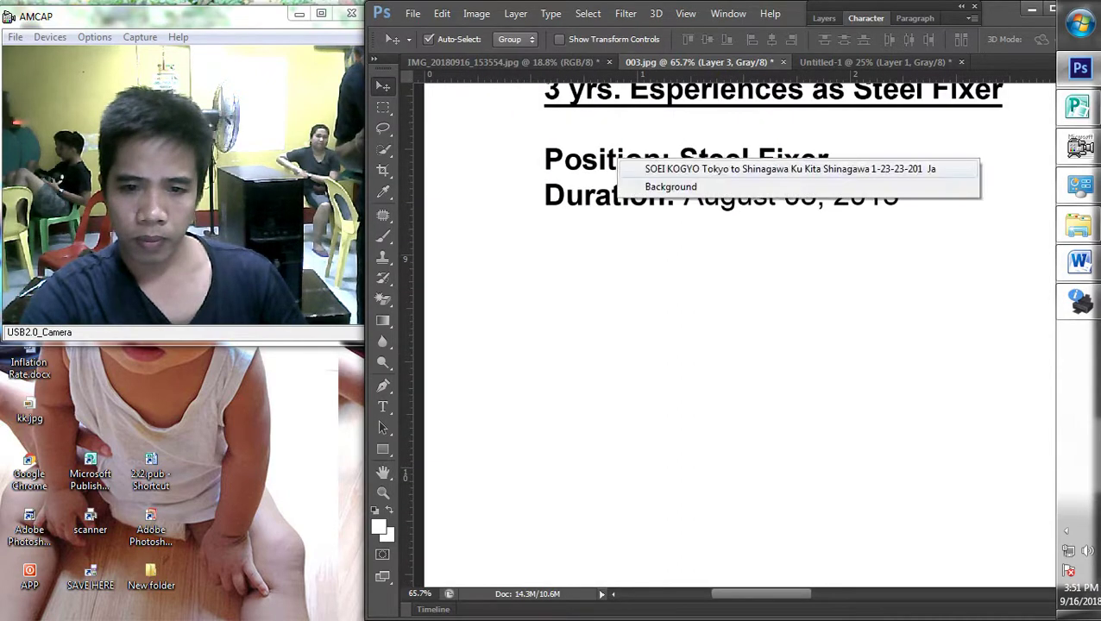
pyautogui.click(690, 172)
pyautogui.moveTo(690, 172); pyautogui.dragTo(637, 332)
pyautogui.press('t')
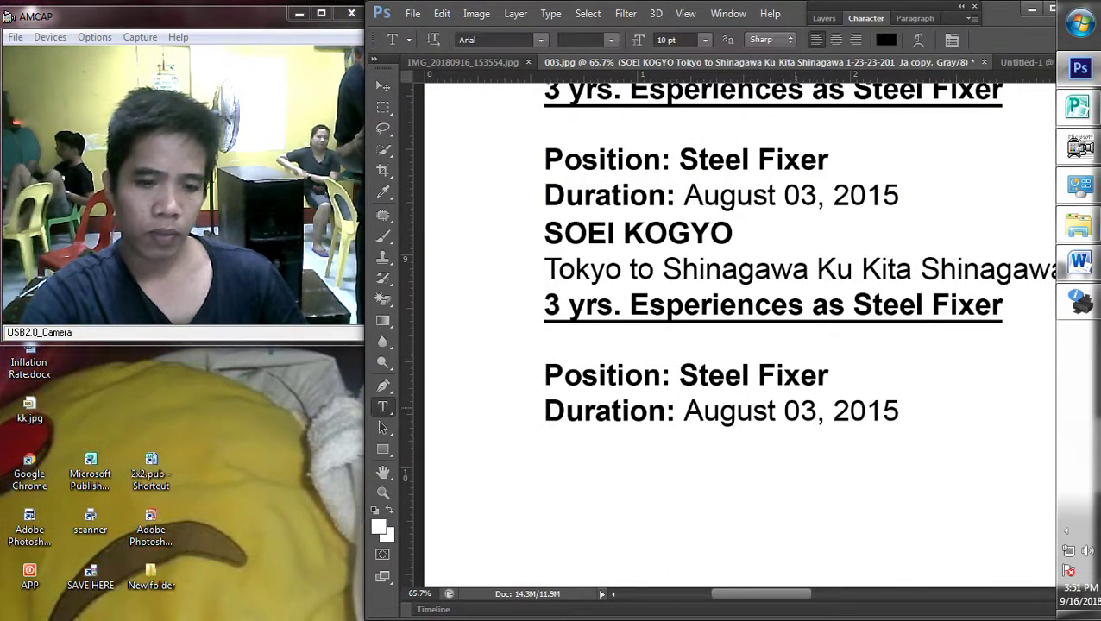
pyautogui.click(543, 242)
pyautogui.hotkey('ctrl', 'a')
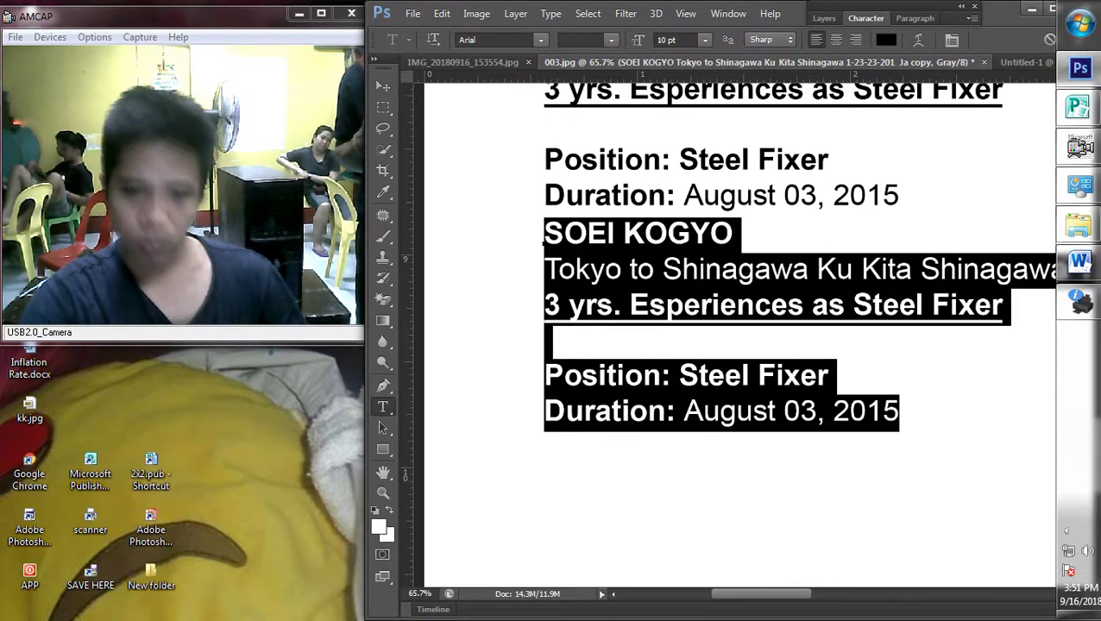
pyautogui.write('Jo')
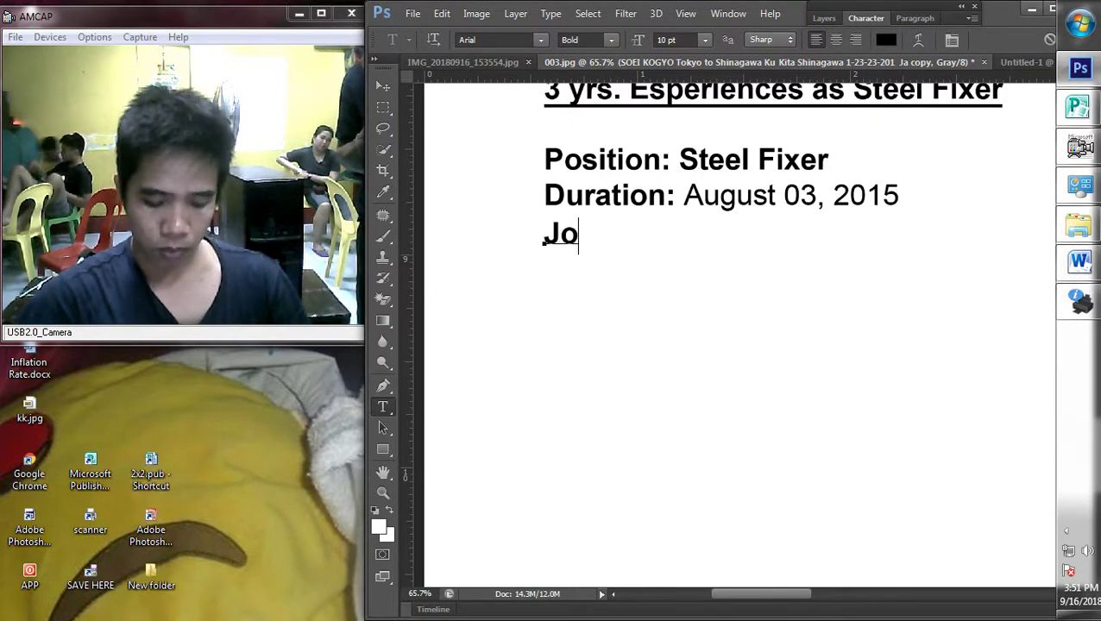
pyautogui.write('b   Descrip')
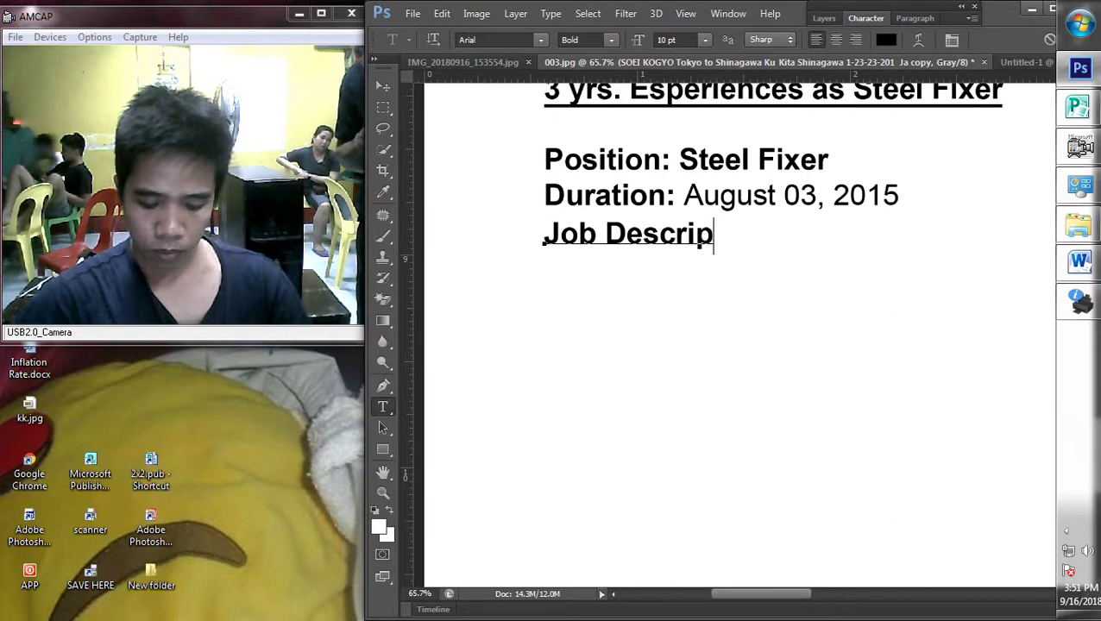
pyautogui.write('t')
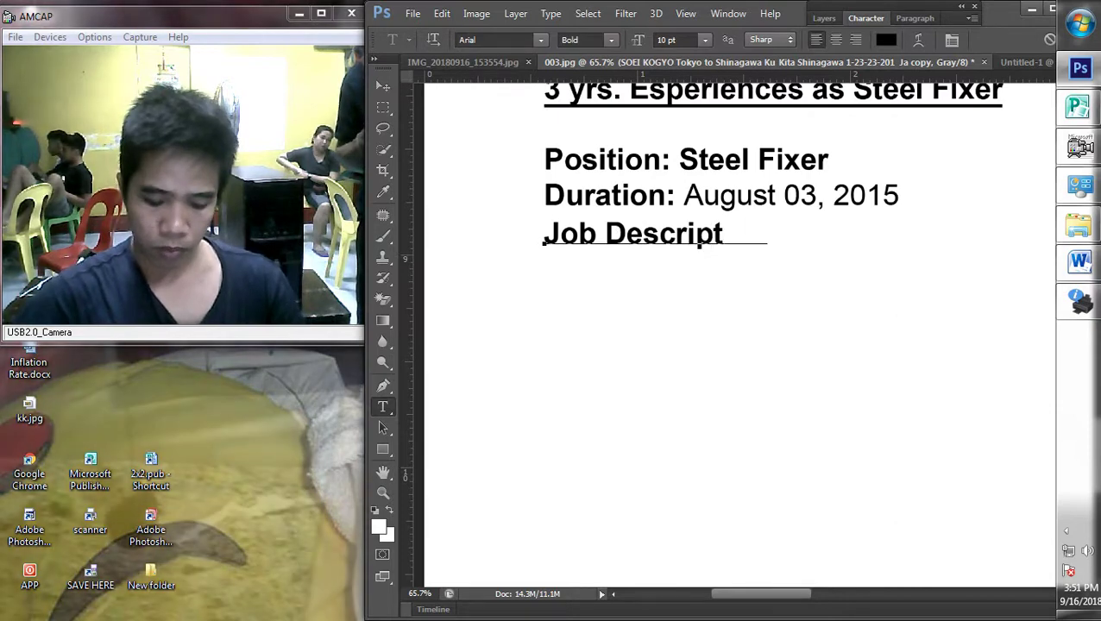
pyautogui.write('ion:\\')
pyautogui.press('Return')
pyautogui.write(']')
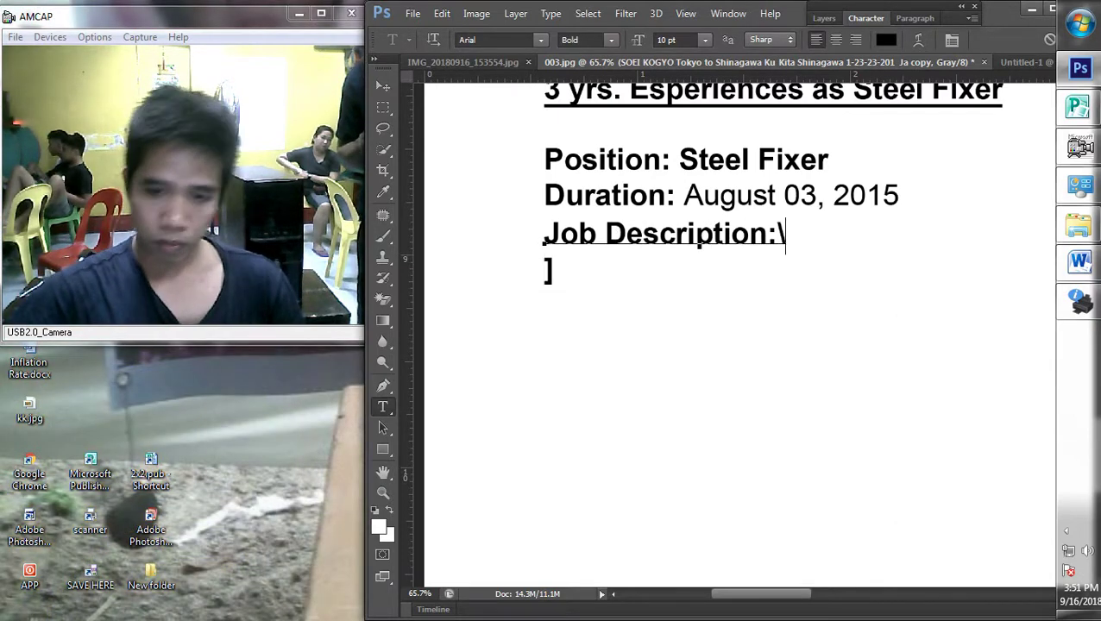
# - Check the Sanyo Denki résumé, then return to 003.jpg and select the Job Description layer
pyautogui.scroll(5, 739, 328)
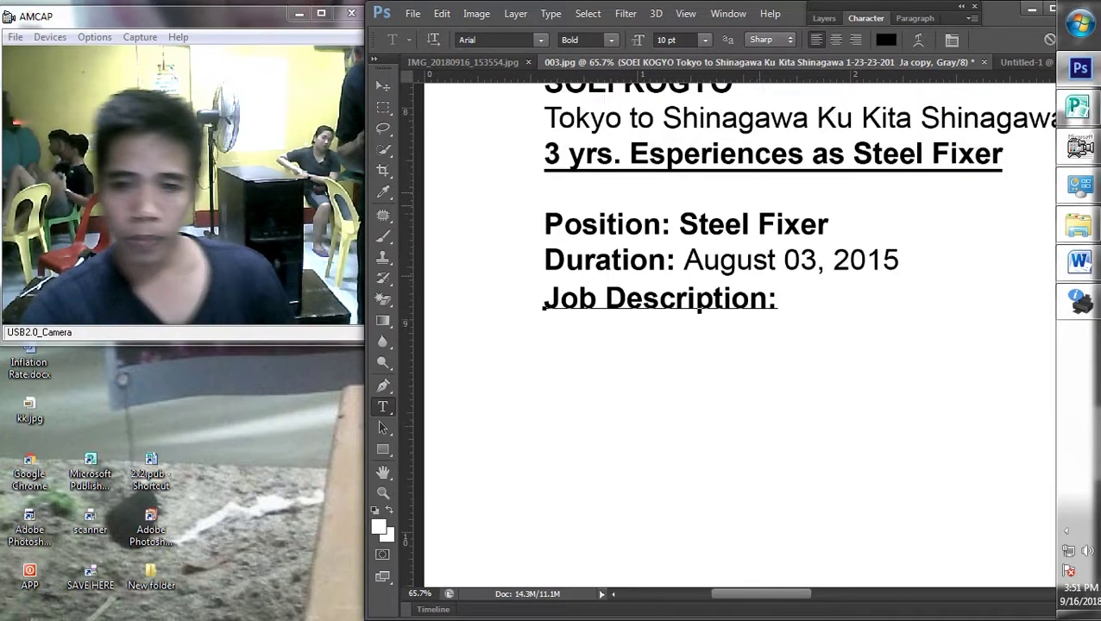
pyautogui.hotkey('ctrl', 'Tab')
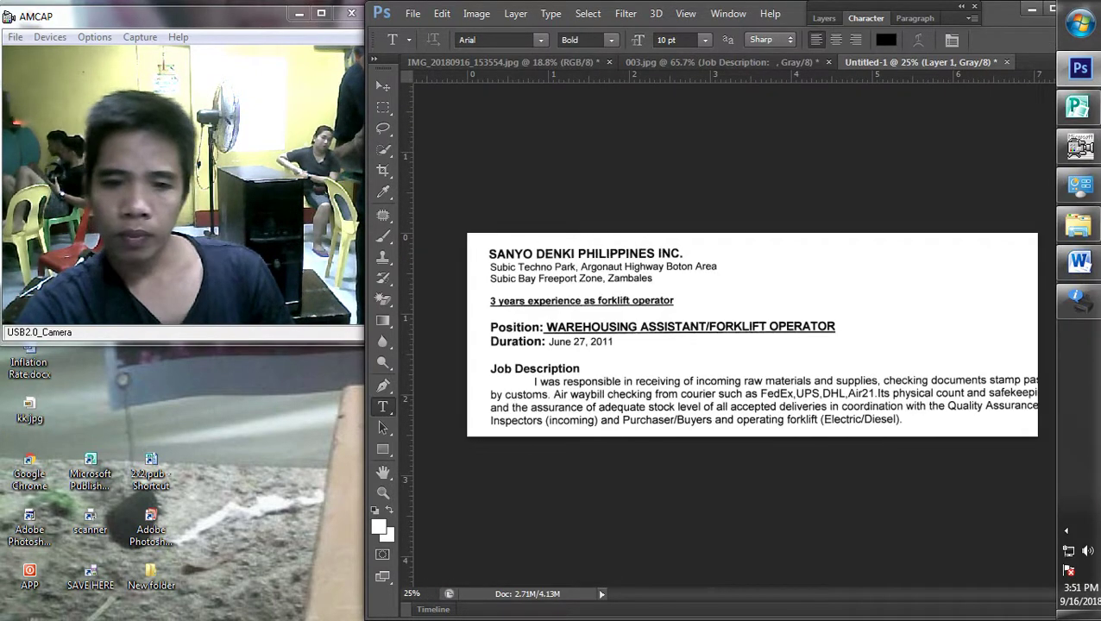
pyautogui.hotkey('ctrl', 'shift', 'Tab')
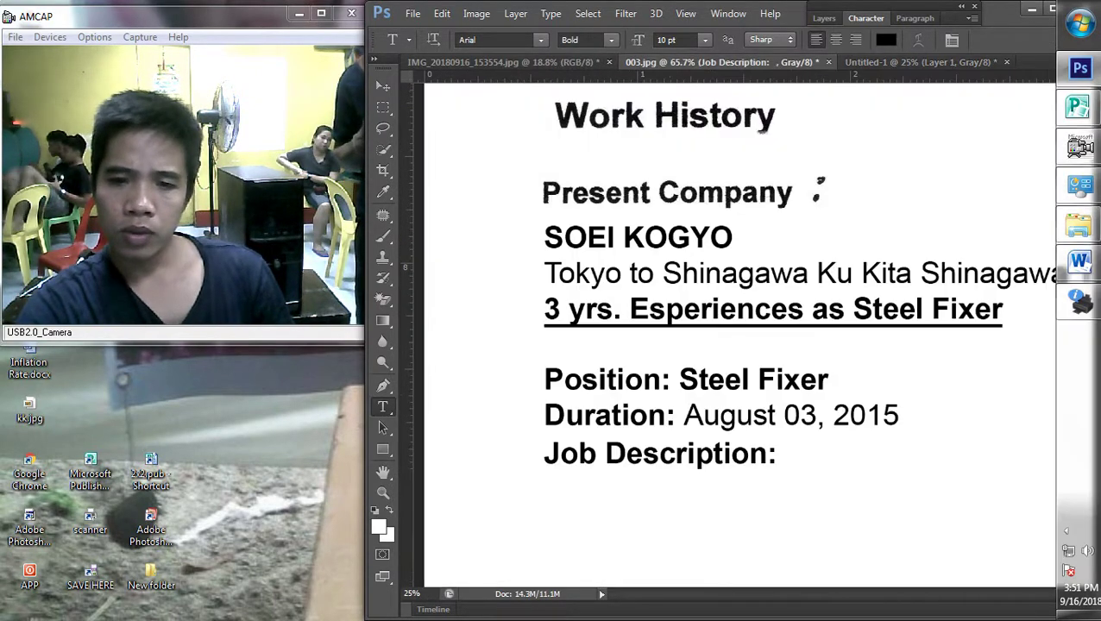
pyautogui.click(544, 237)
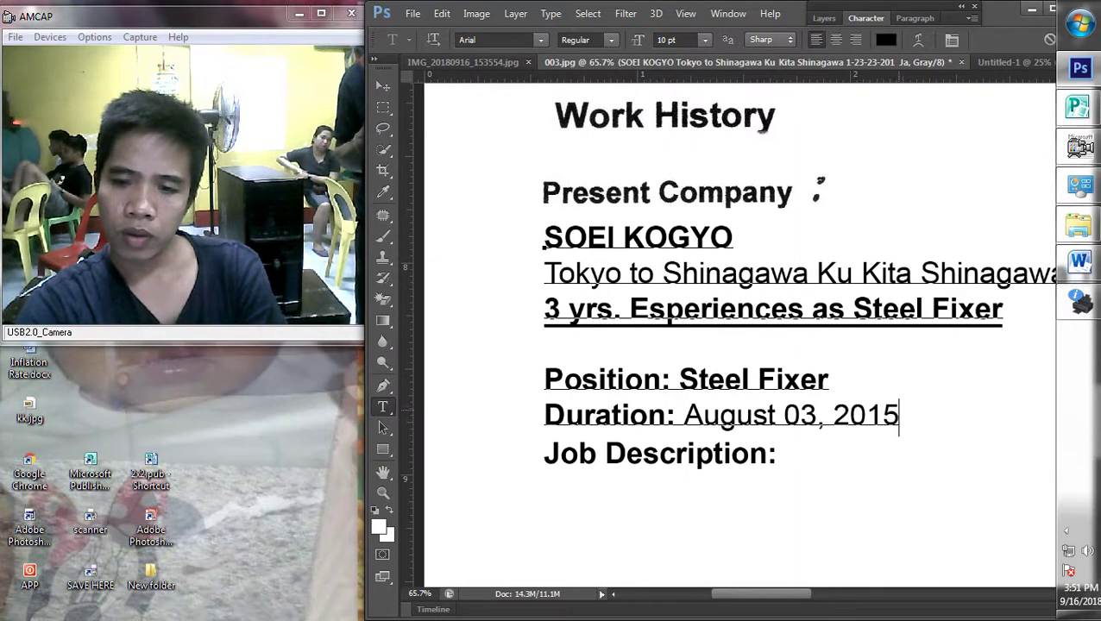
pyautogui.scroll(-1, 543, 198)
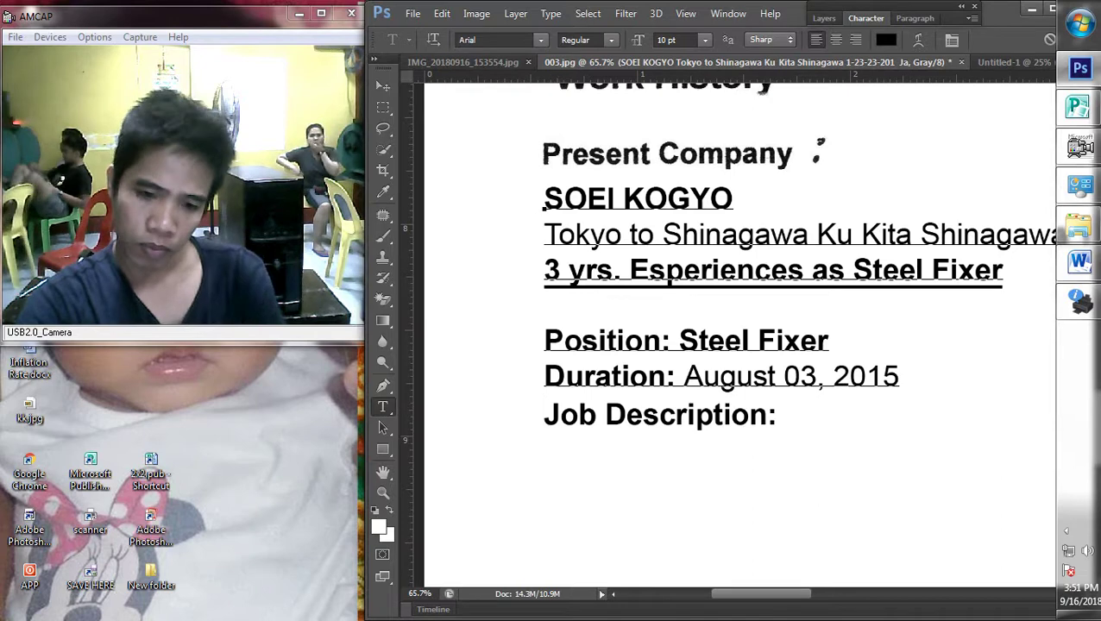
pyautogui.press('v')
pyautogui.scroll(1, 648, 393)
pyautogui.rightClick(615, 426)
# - Nudge the Job Description heading slightly down the page
pyautogui.click(655, 432)
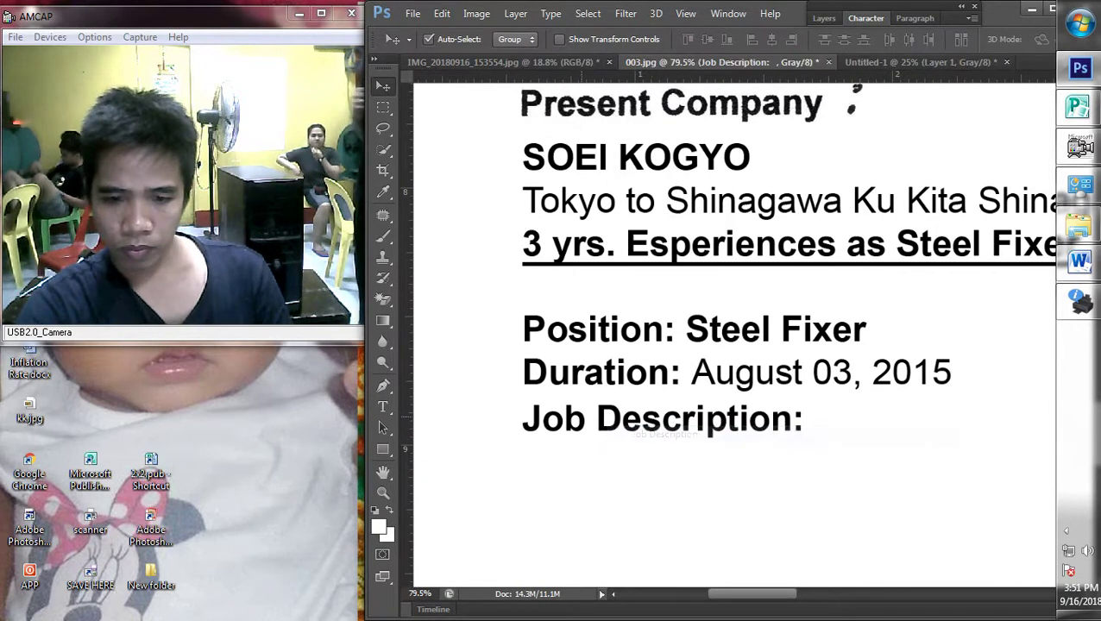
pyautogui.moveTo(655, 433); pyautogui.dragTo(648, 459)
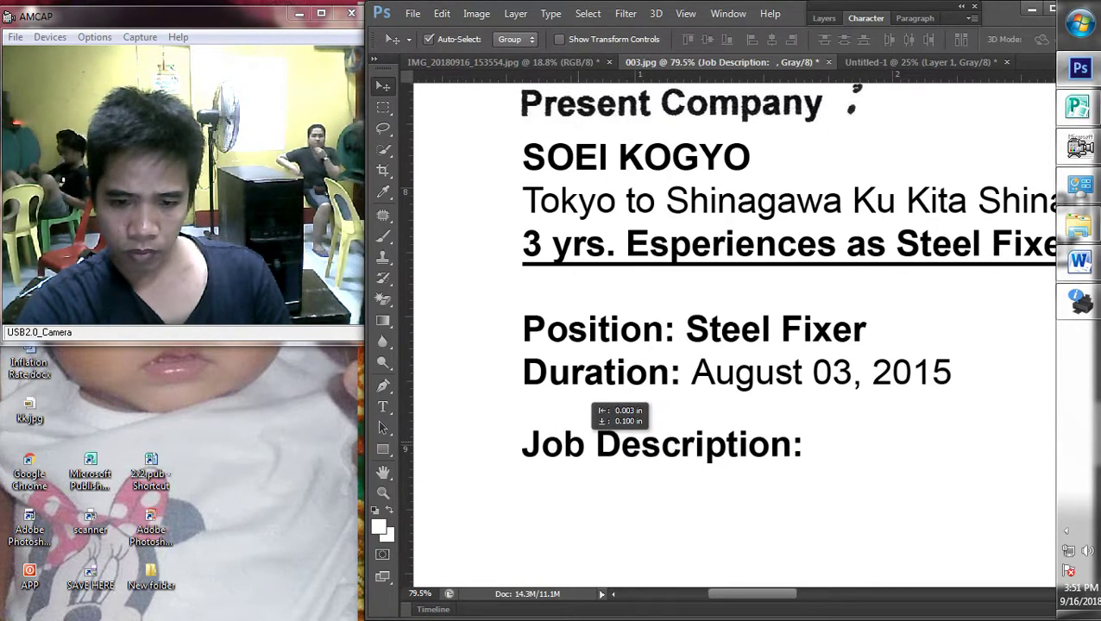
pyautogui.scroll(-1, 648, 458)
pyautogui.scroll(-3, 648, 459)
pyautogui.hscroll(1, 648, 459)
# - Start a new line under 'Job Description:' reading 'A steel fixer'
pyautogui.press('t')
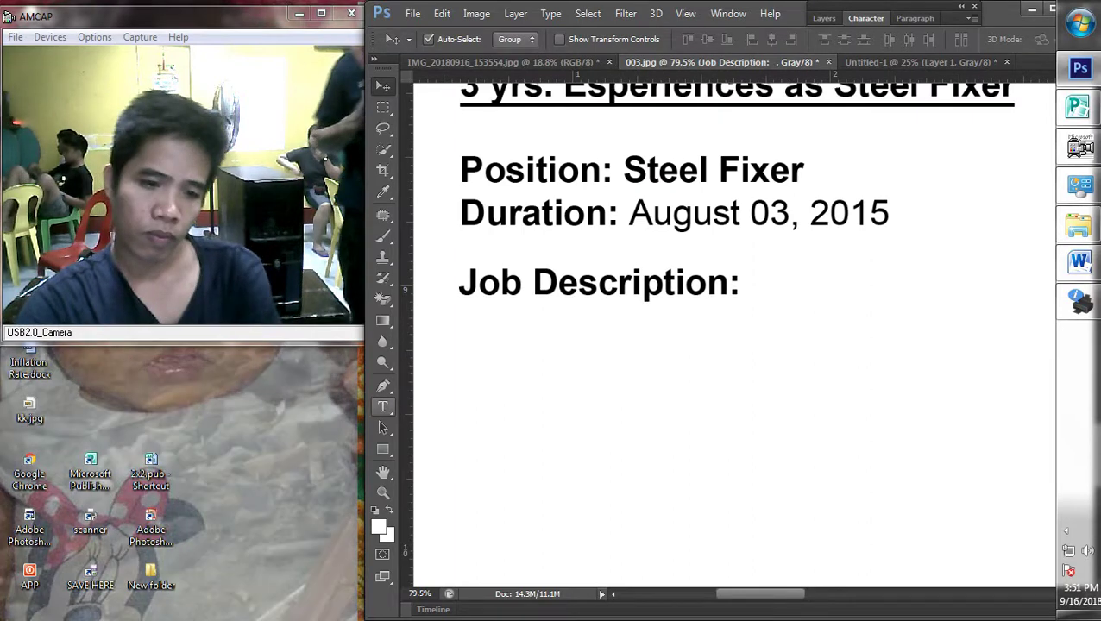
pyautogui.click(738, 285)
pyautogui.press('Return')
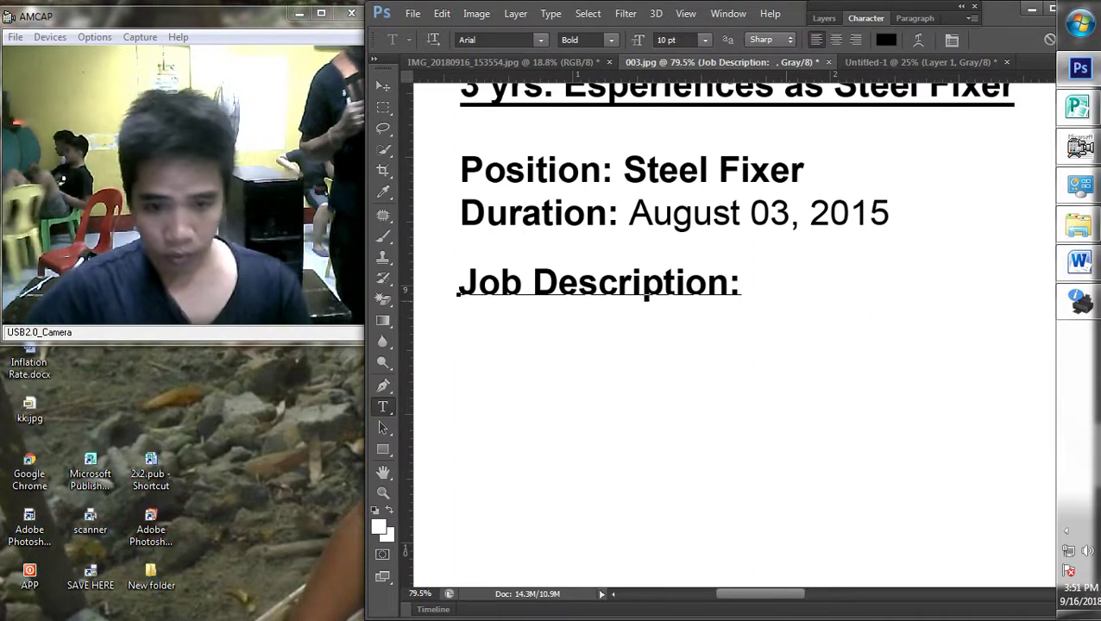
pyautogui.write('S')
pyautogui.press('BackSpace')
pyautogui.write('A')
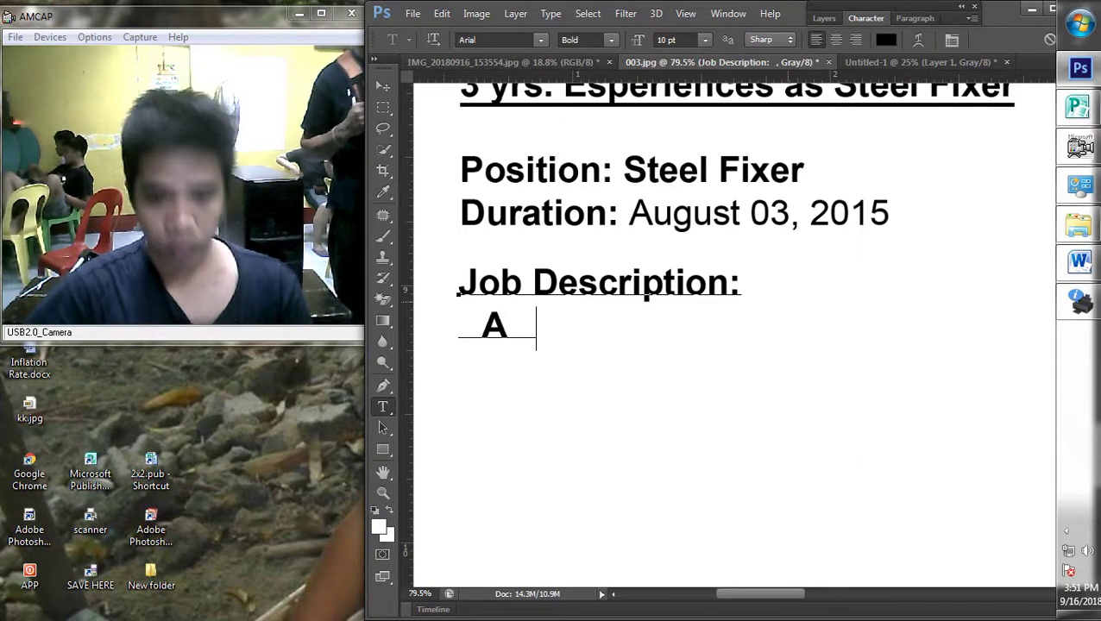
pyautogui.write(' steel')
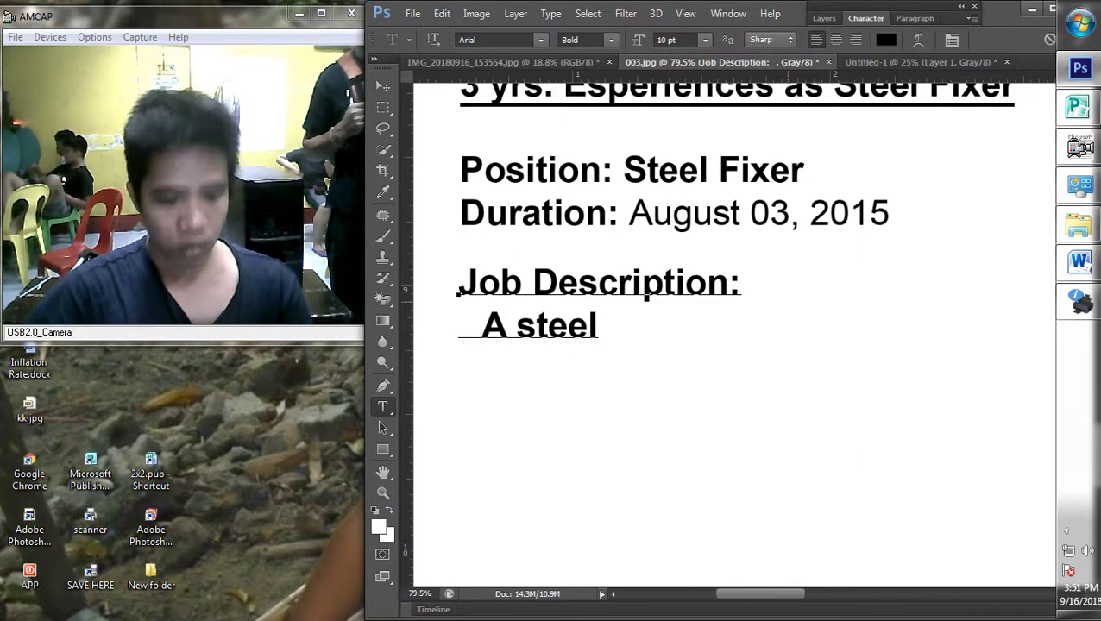
pyautogui.write(' fis')
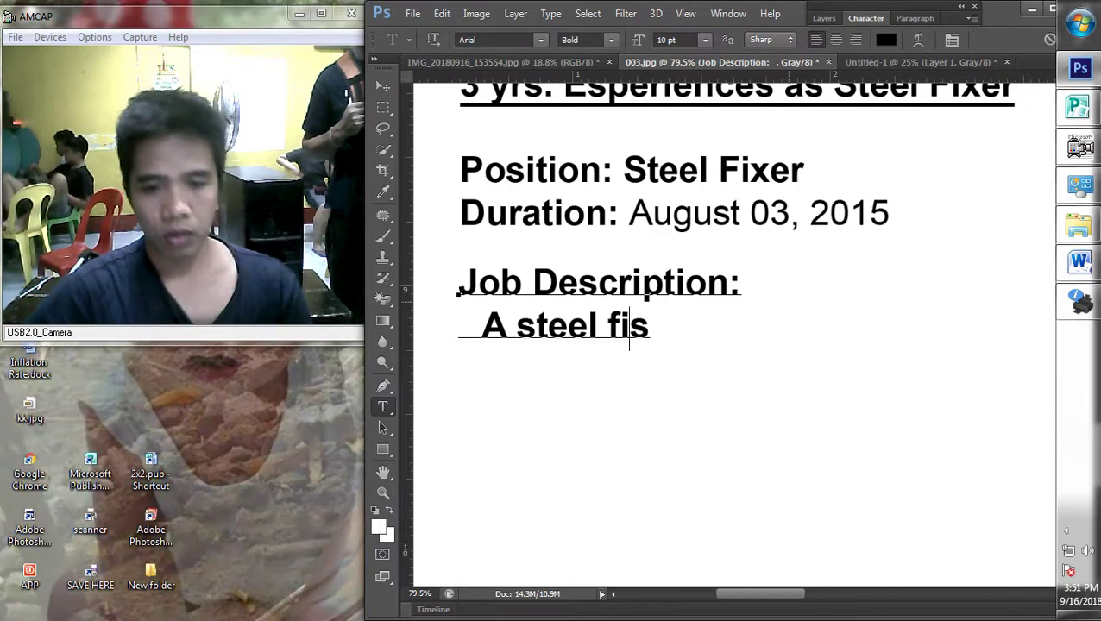
pyautogui.press('BackSpace')
pyautogui.write('xer')
pyautogui.hotkey('ctrl', 'Tab')
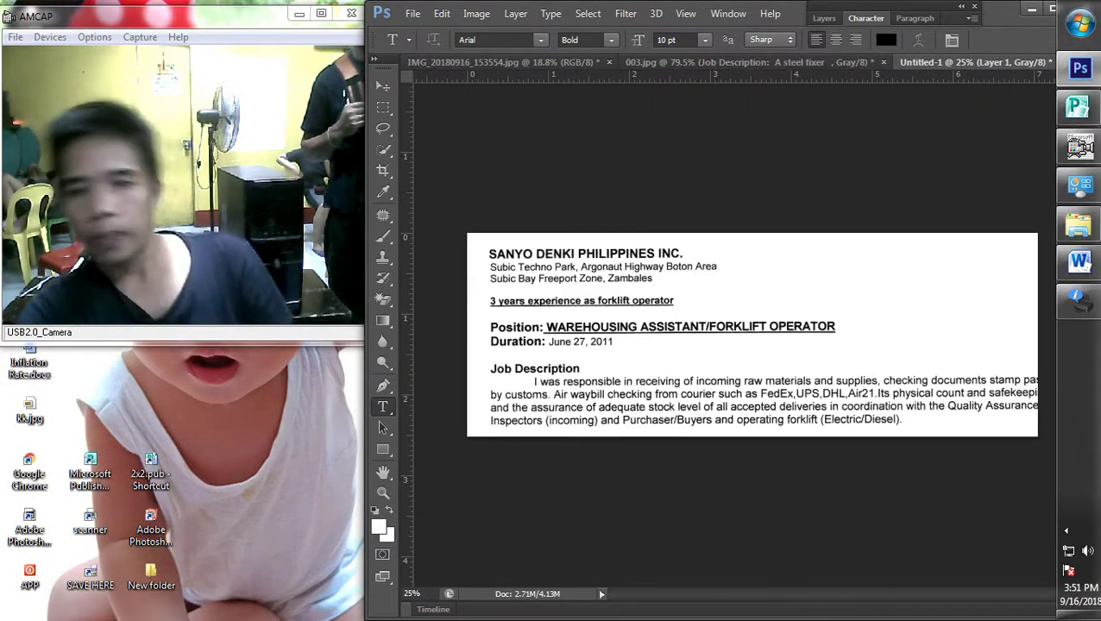
pyautogui.hotkey('ctrl', 'shift', 'Tab')
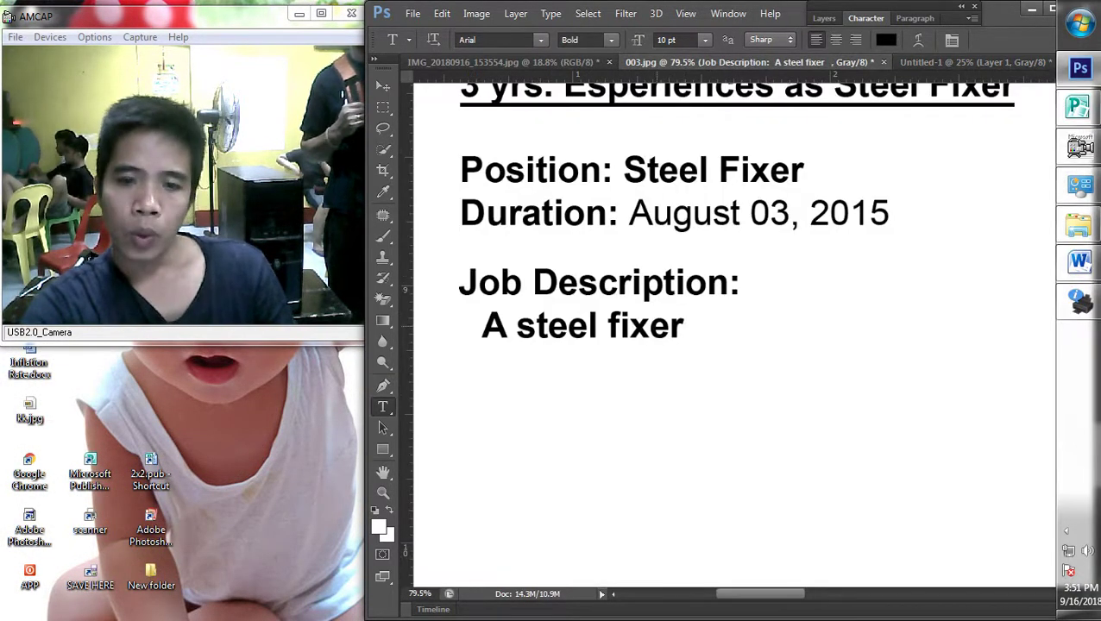
# - Change the description line's font style from Bold to Regular
pyautogui.hotkey('ctrl', 'a')
pyautogui.click(704, 40)
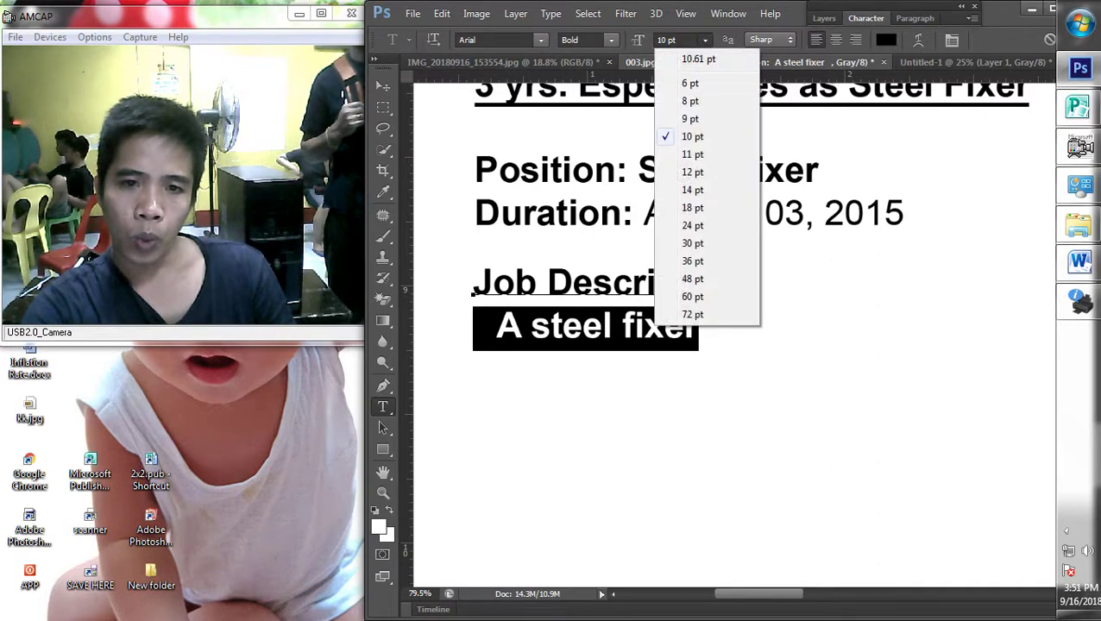
pyautogui.click(610, 39)
pyautogui.click(611, 40)
pyautogui.click(586, 108)
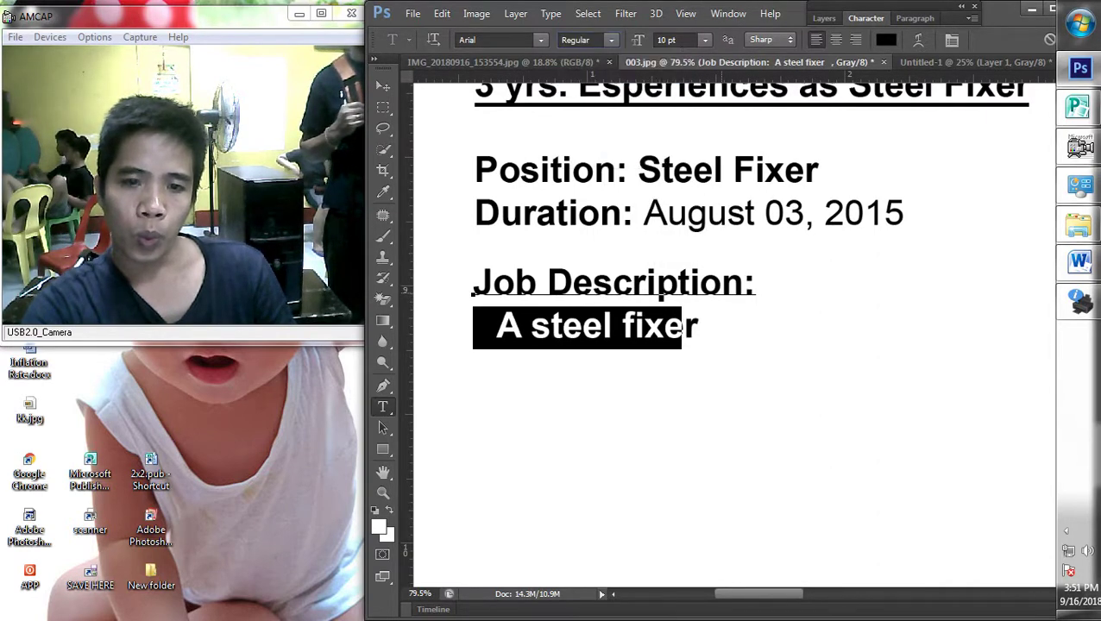
# - Continue the sentence with 'well isntall and the'
pyautogui.click(682, 326)
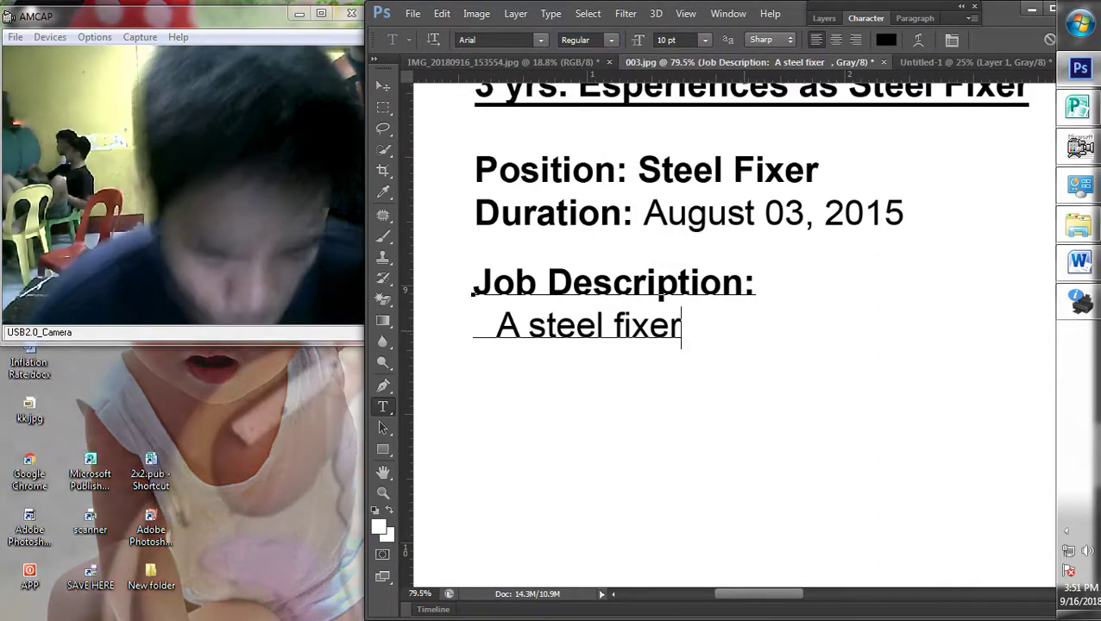
pyautogui.write('w')
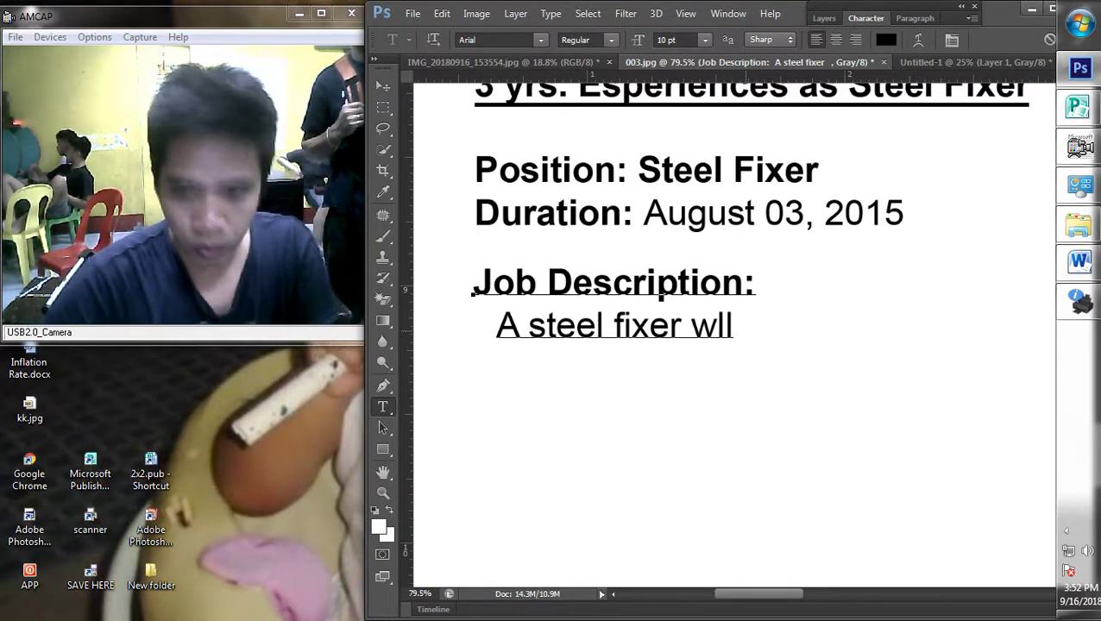
pyautogui.write('ll')
pyautogui.press('BackSpace')
pyautogui.press('BackSpace')
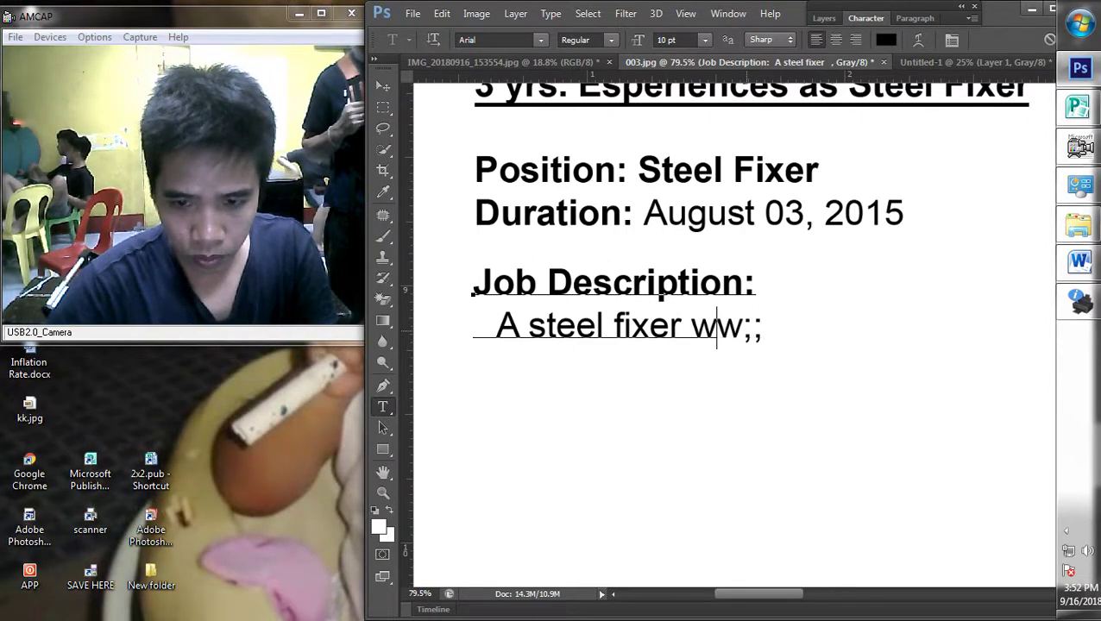
pyautogui.write('ell')
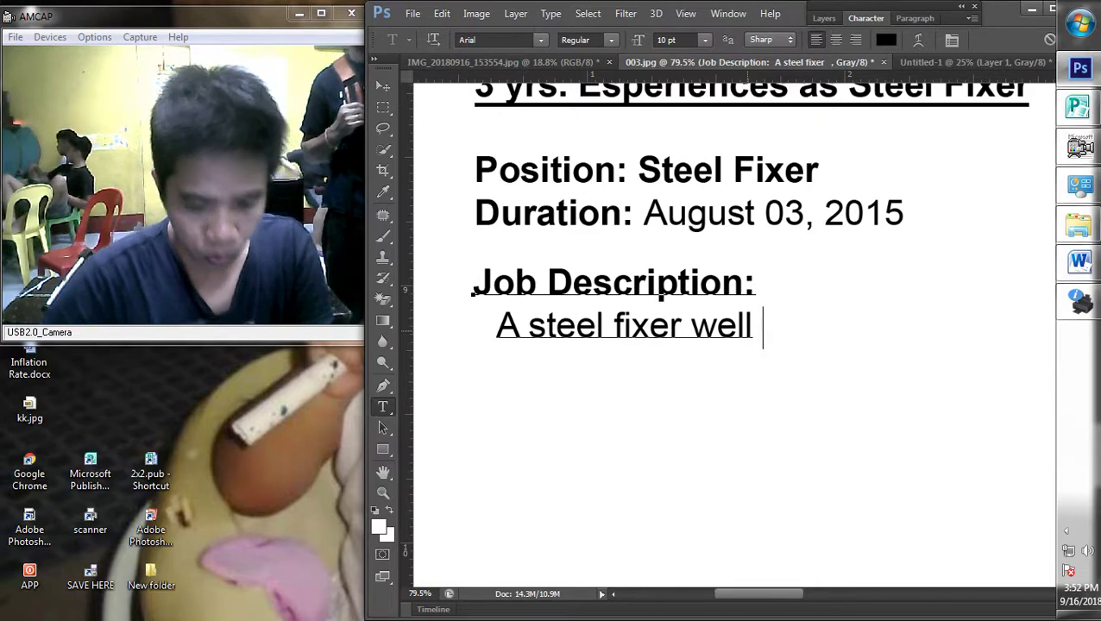
pyautogui.write(' isnta')
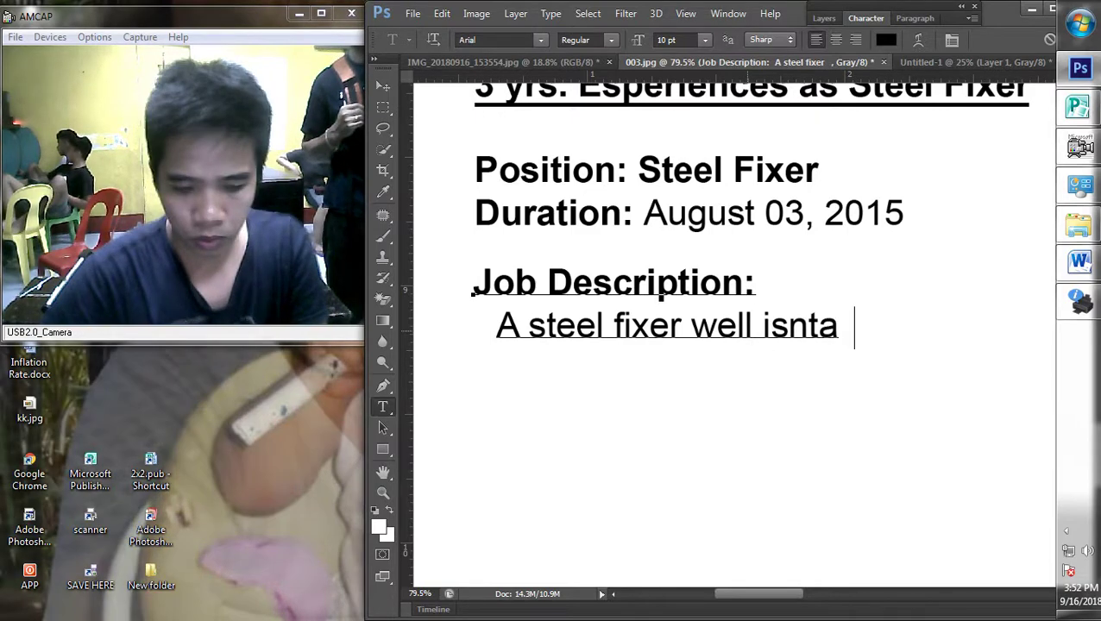
pyautogui.write('ll g')
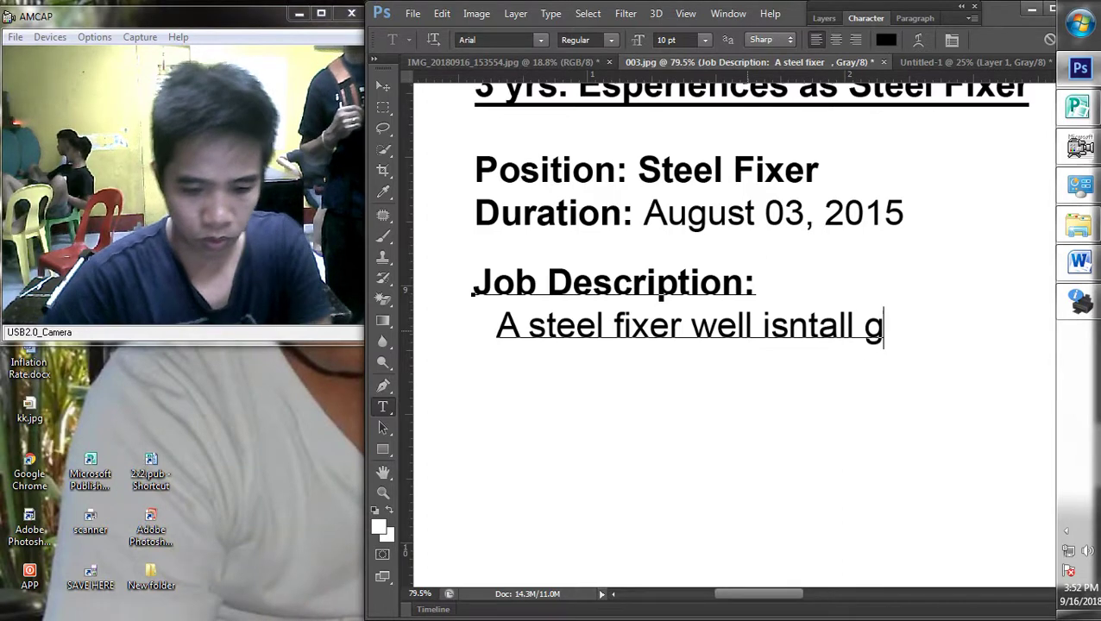
pyautogui.press('BackSpace')
pyautogui.press('BackSpace')
pyautogui.write('and')
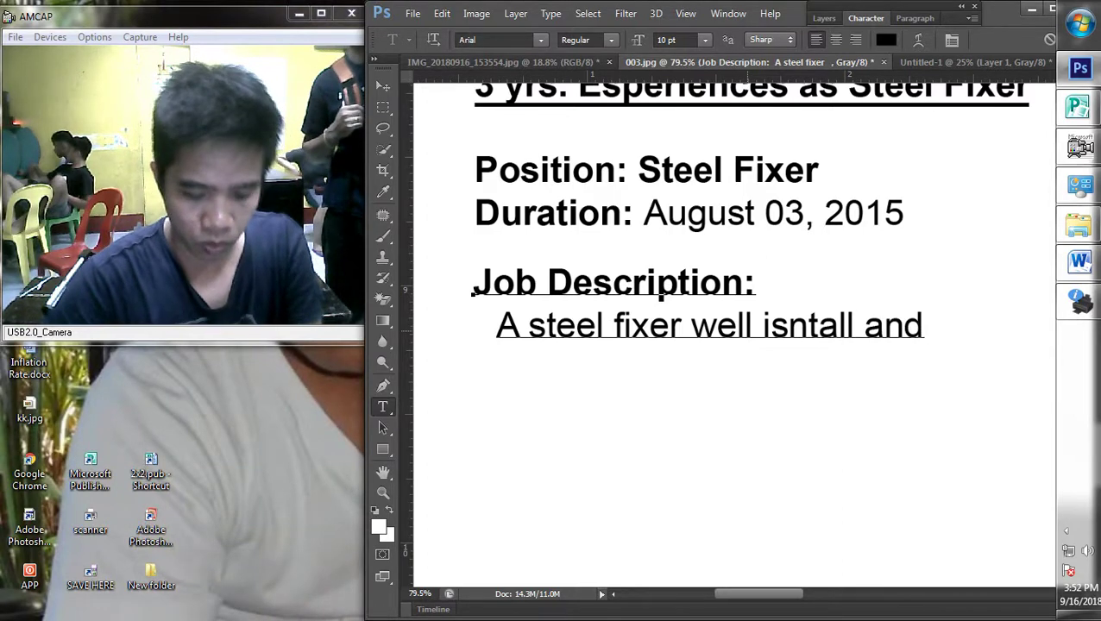
pyautogui.write(' t')
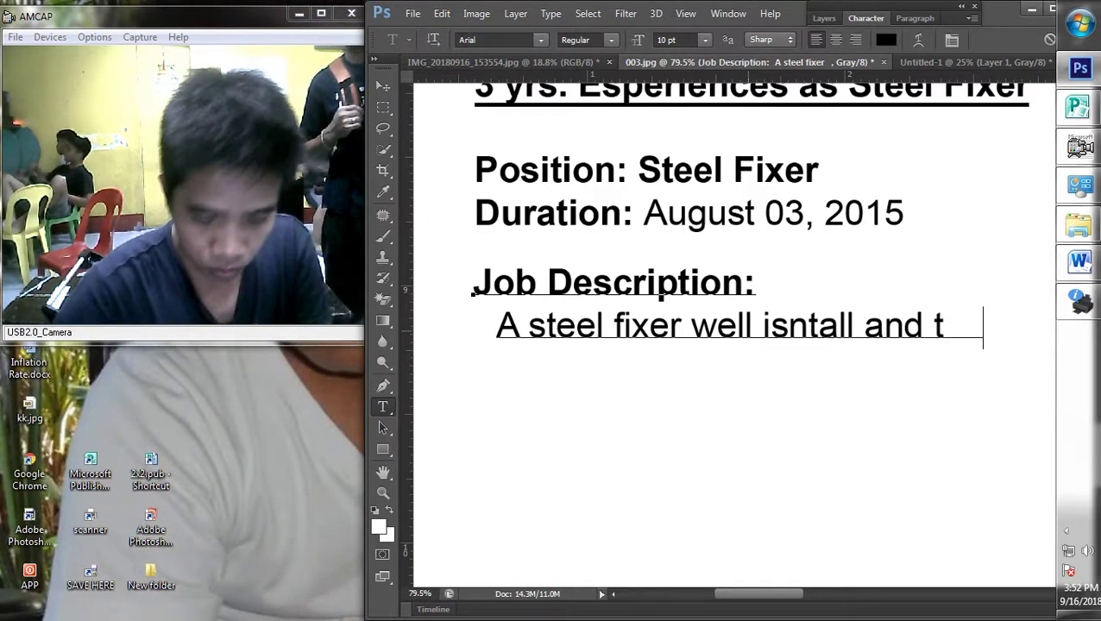
pyautogui.write('he')
pyautogui.press('BackSpace')
# - Extend the sentence with 'tie togethe' and 'ngthen', then place the cursor below it
pyautogui.press('Left')
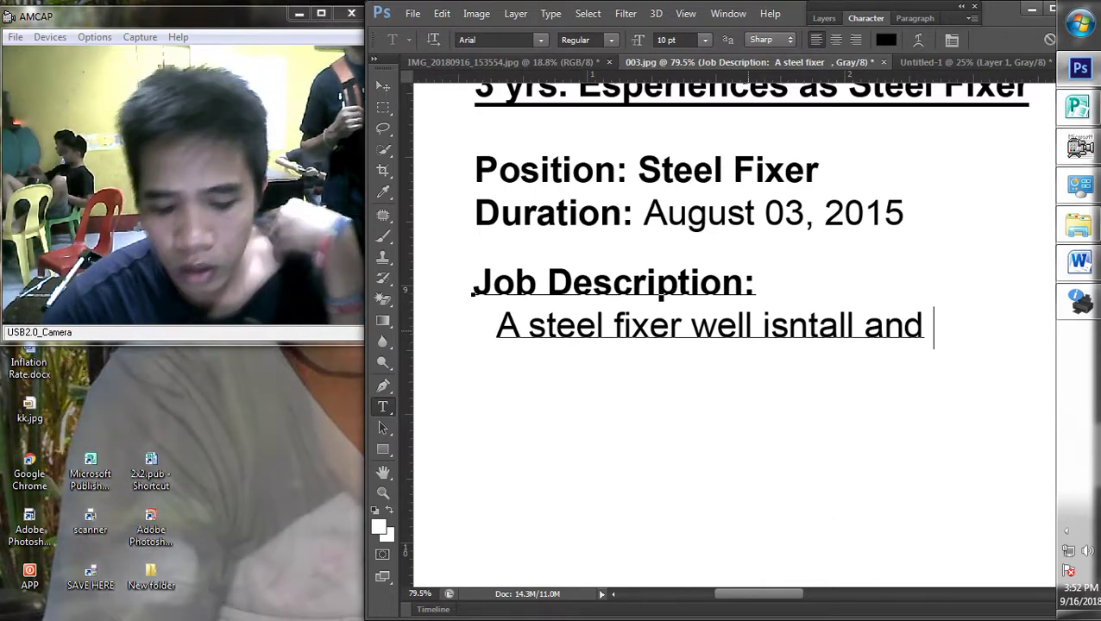
pyautogui.write('T')
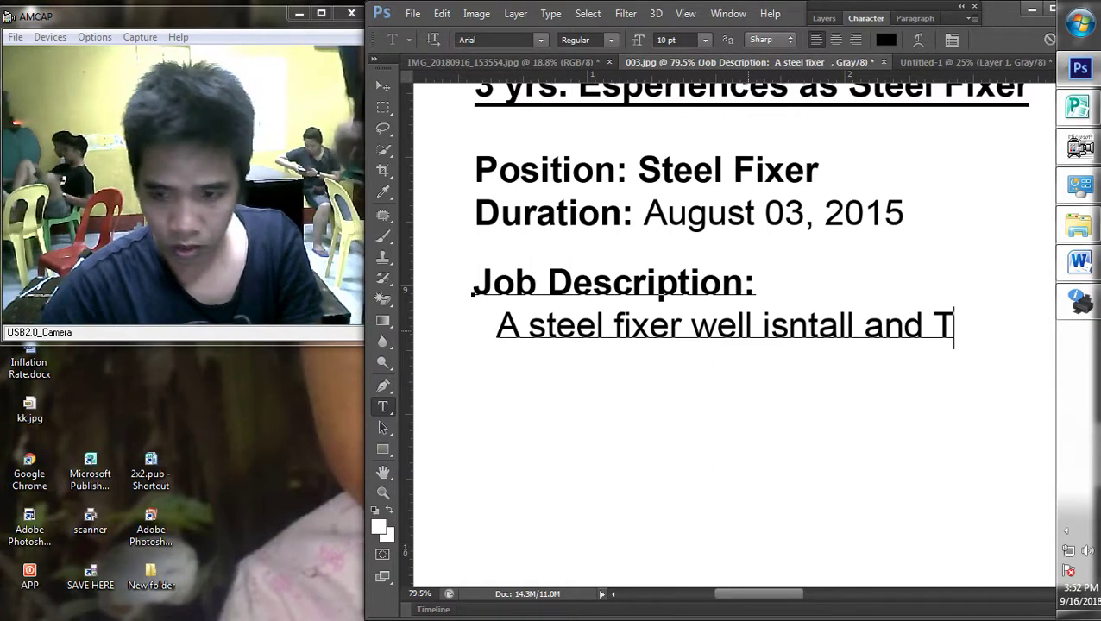
pyautogui.press('BackSpace')
pyautogui.write('tie to')
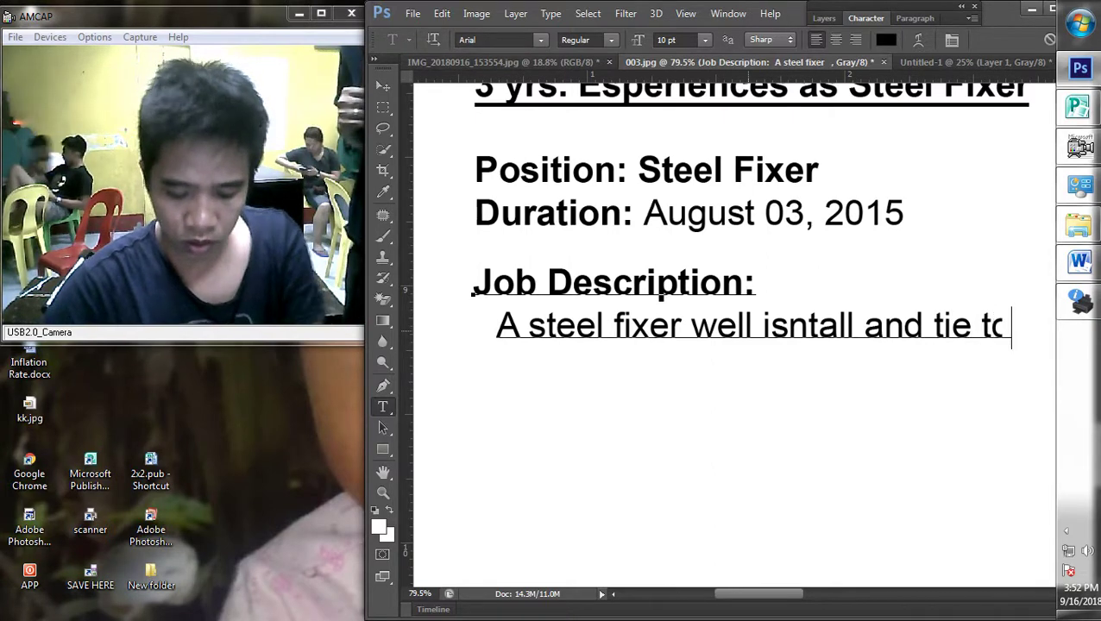
pyautogui.write('gethe')
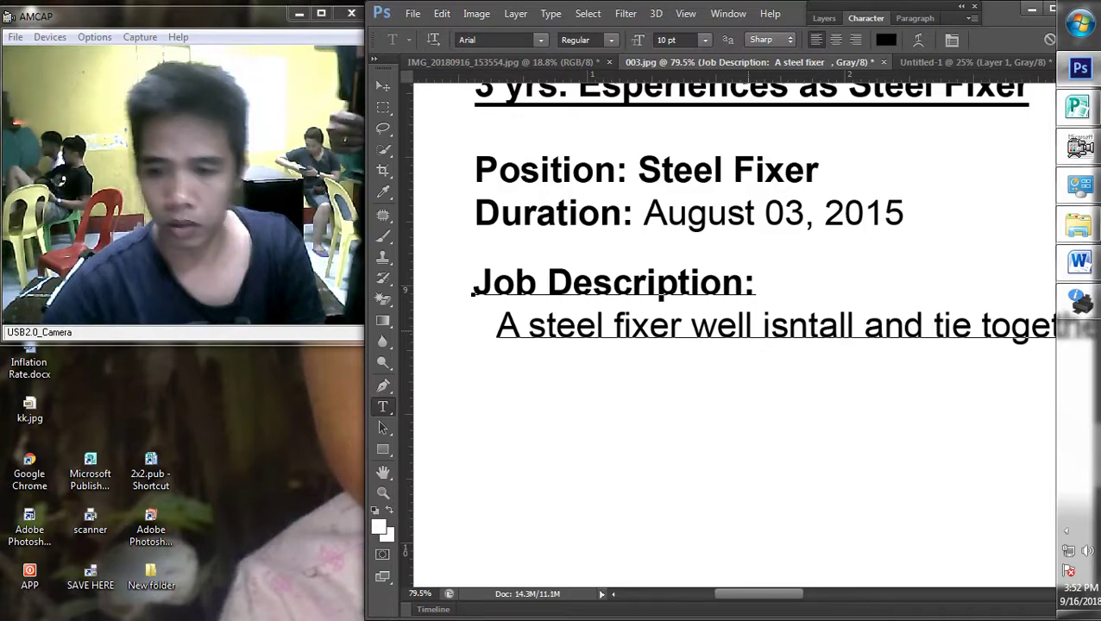
pyautogui.scroll(-5, 1016, 307)
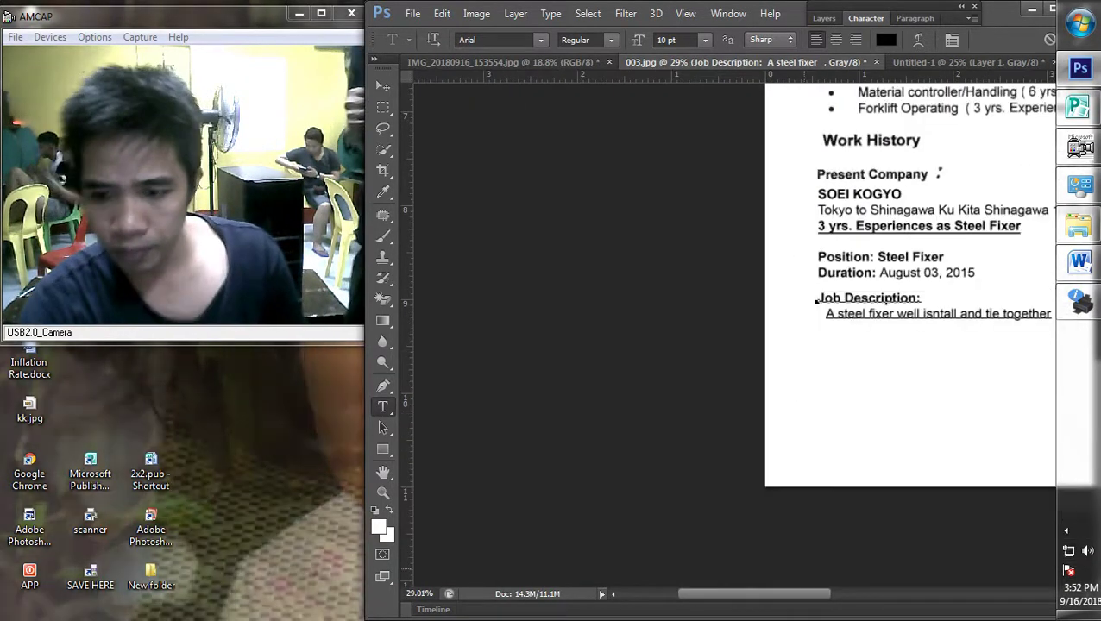
pyautogui.hscroll(3, 767, 284)
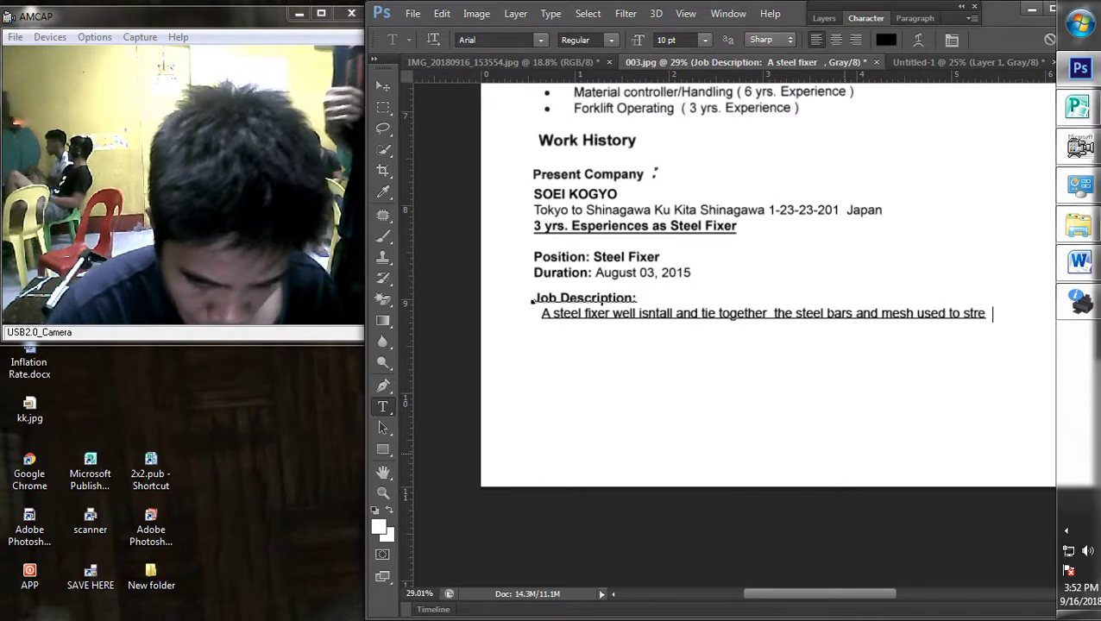
pyautogui.write('ngthen conc')
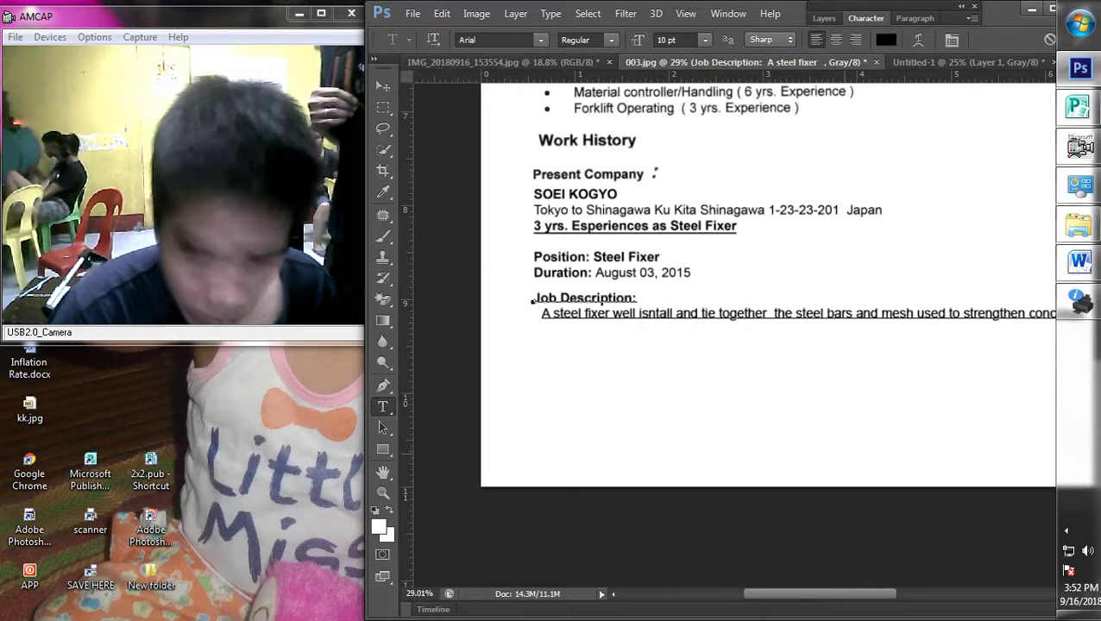
pyautogui.scroll(-1, 1047, 345)
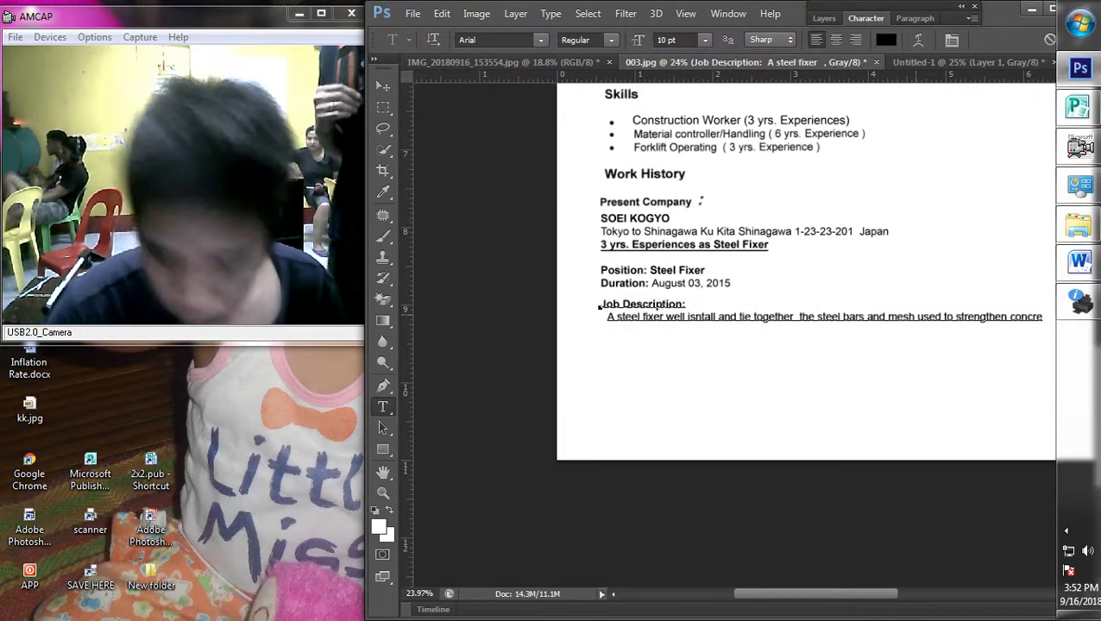
pyautogui.click(599, 331)
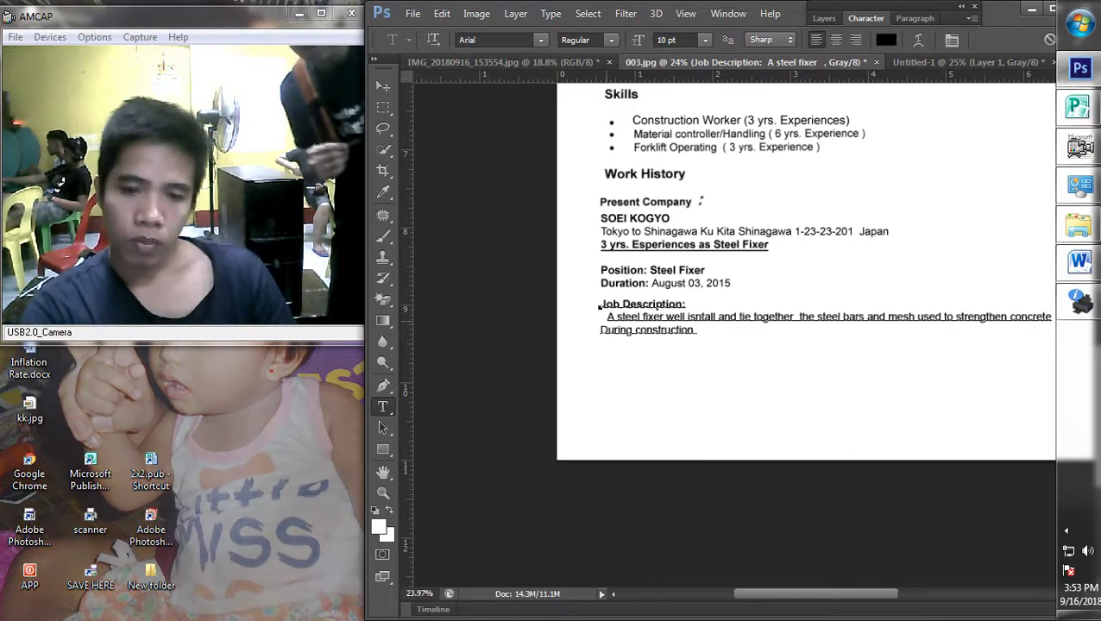
# - Hide the panels and indent the first line of the job description
pyautogui.click(607, 316)
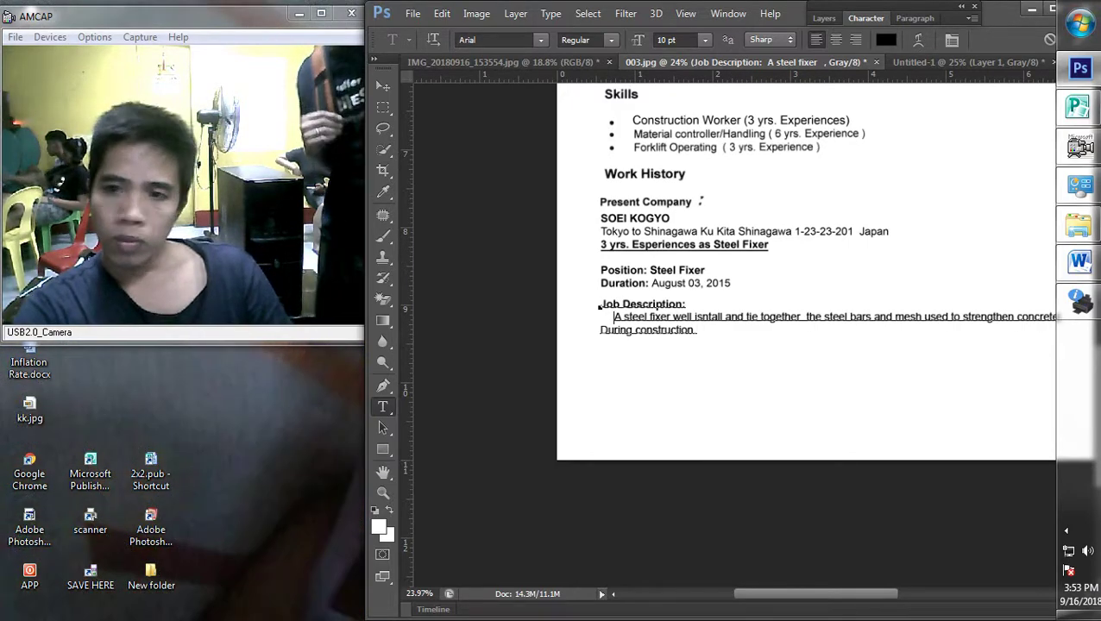
pyautogui.click(966, 62)
pyautogui.hotkey('ctrl', 'shift', 'Tab')
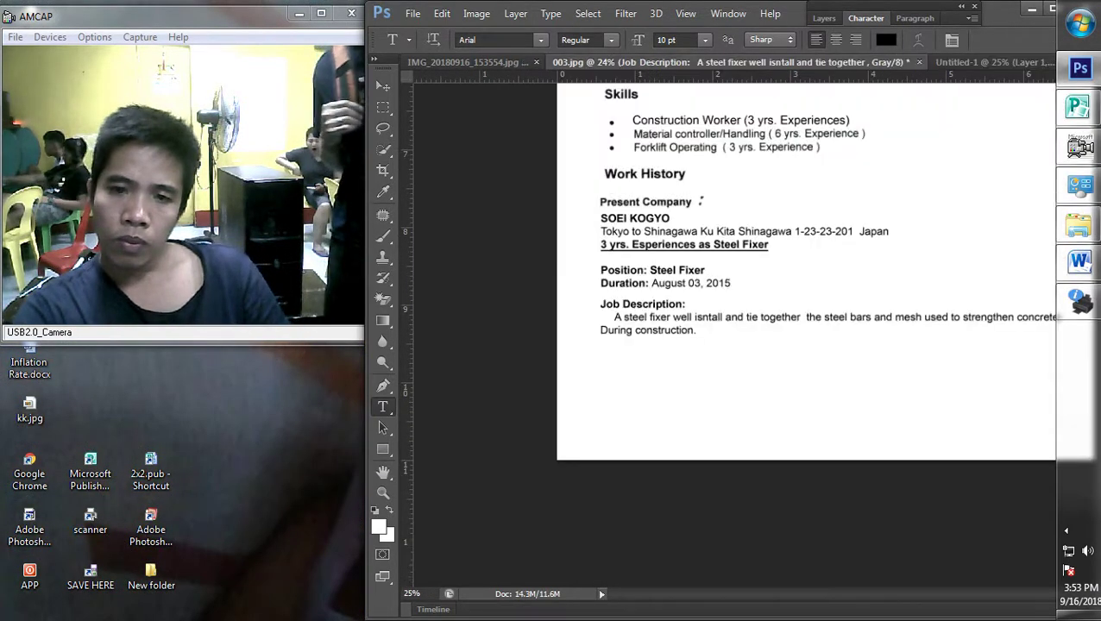
pyautogui.press('Tab')
pyautogui.click(467, 289)
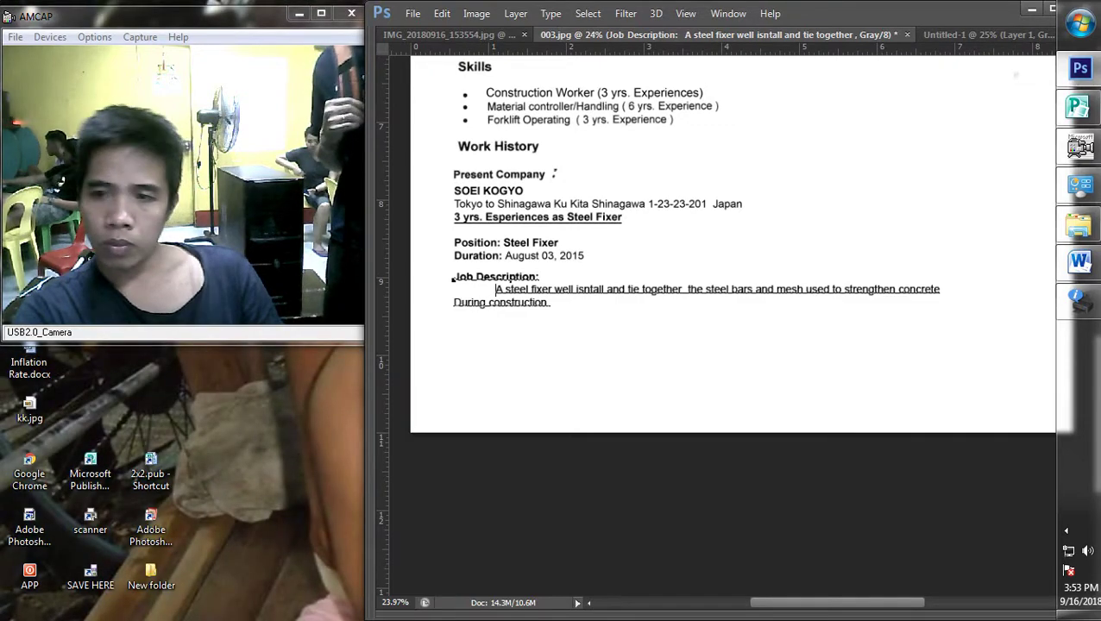
# - Reposition the window, view the IMG_20180916_153554.jpg portrait, and return to the 003.jpg resume
pyautogui.moveTo(992, 13)
pyautogui.mouseDown()
pyautogui.moveTo(1001, 302)
pyautogui.moveTo(1006, 59)
pyautogui.moveTo(996, 6)
pyautogui.mouseUp()
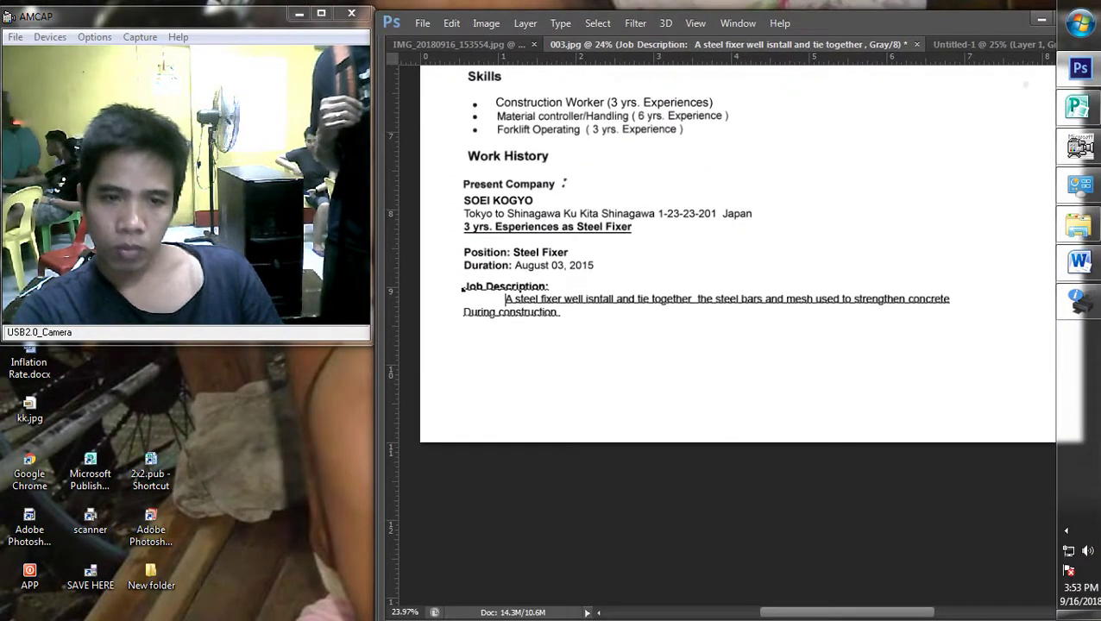
pyautogui.click(458, 44)
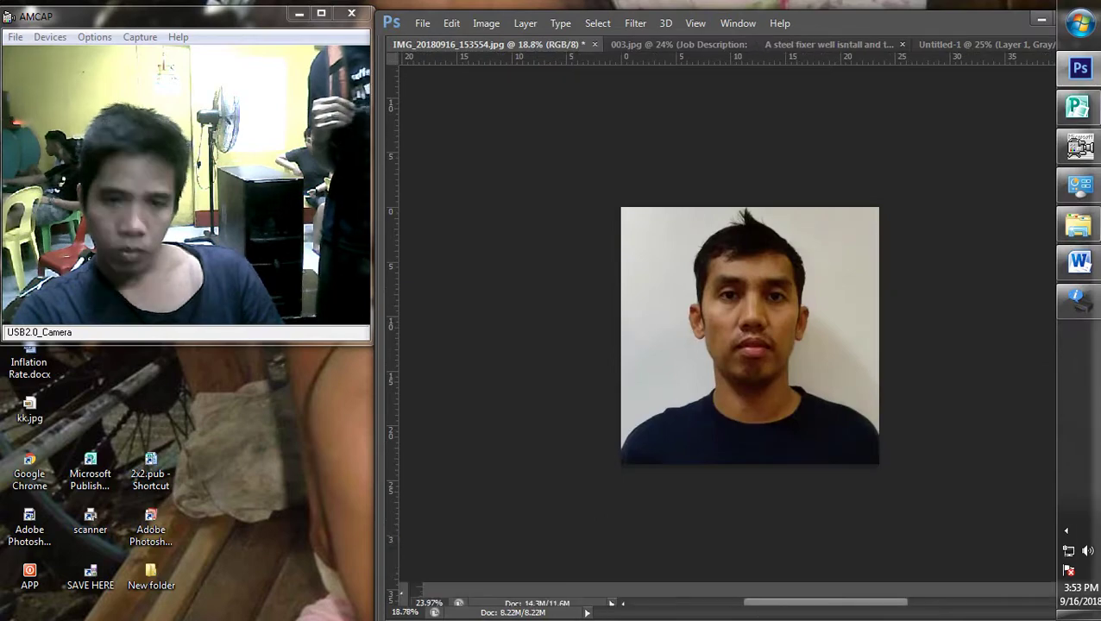
pyautogui.press('Tab')
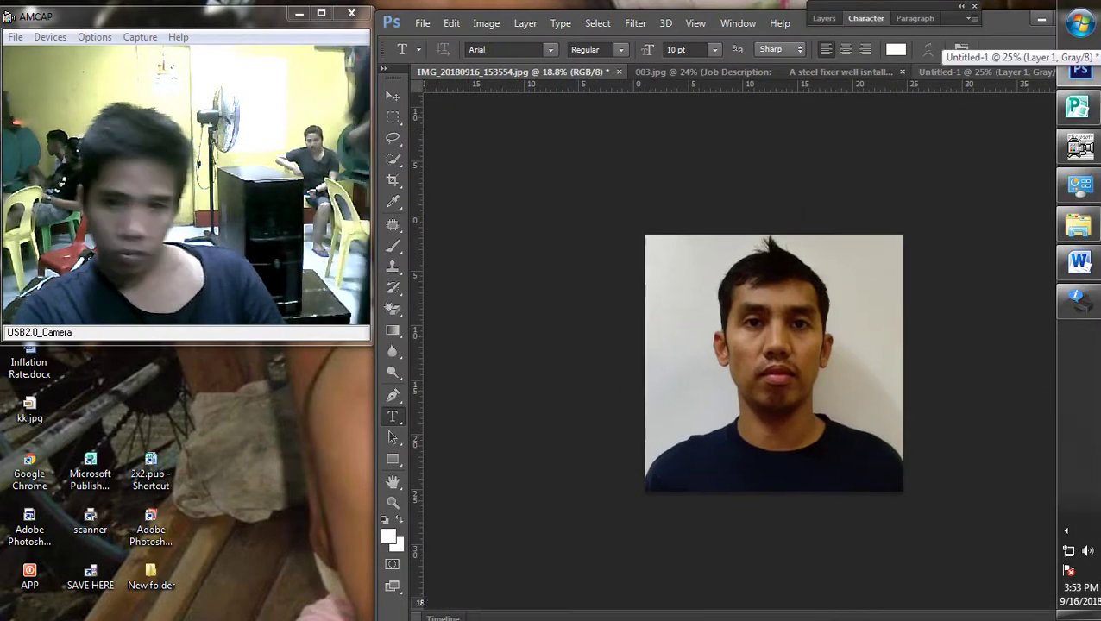
pyautogui.press('Tab')
pyautogui.press('Tab')
pyautogui.hotkey('ctrl', 'Tab')
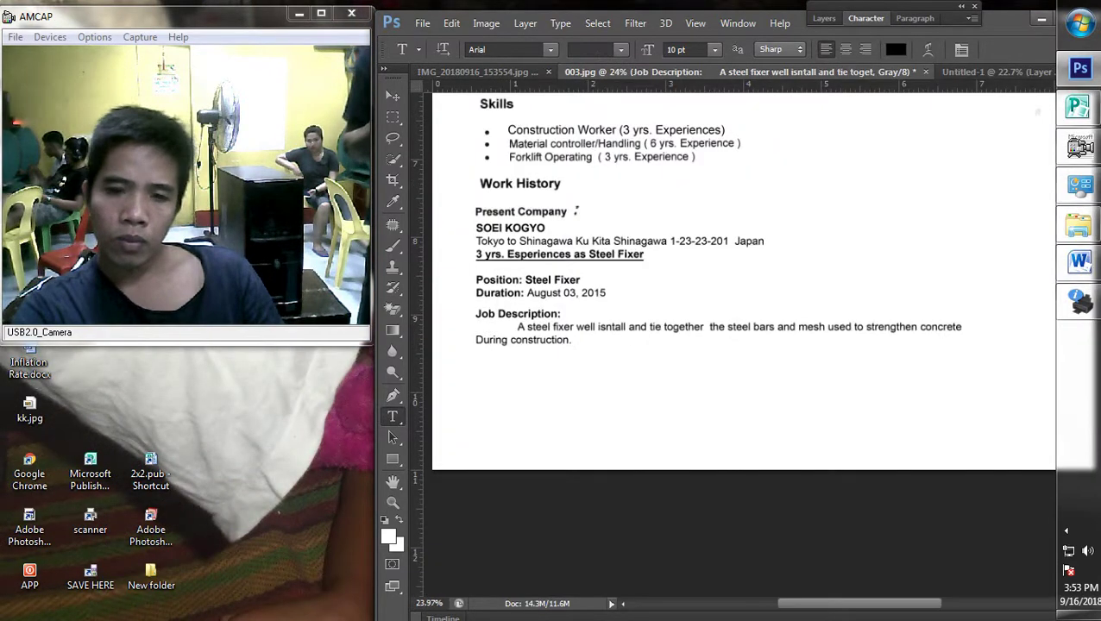
# - Drag with the Move tool and scroll to bring the job description into view
pyautogui.press('v')
pyautogui.scroll(3, 743, 259)
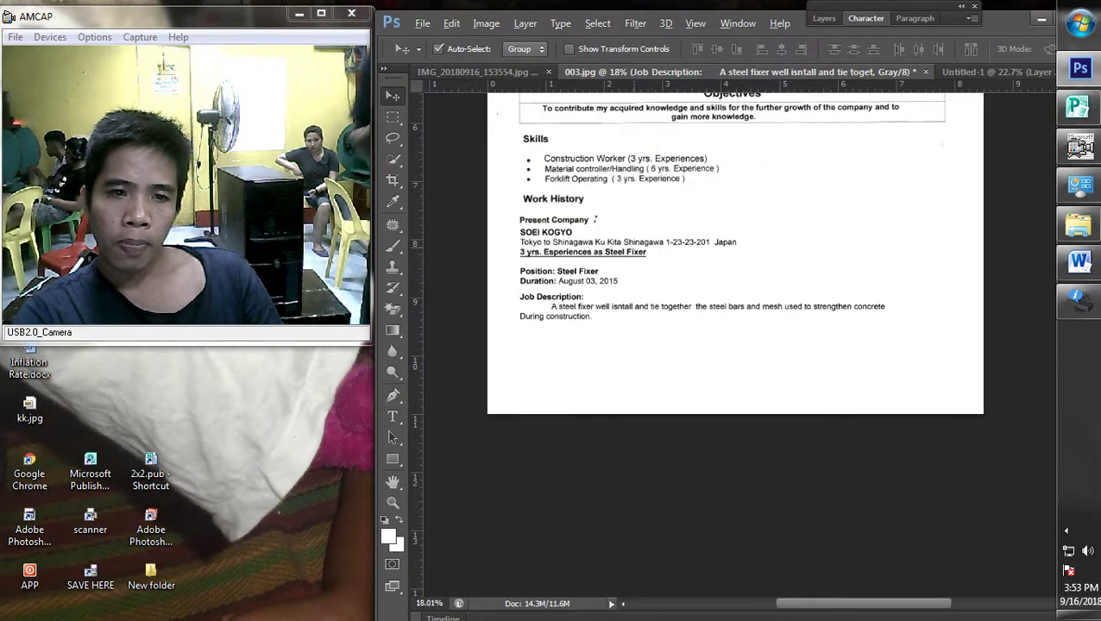
pyautogui.scroll(-3, 744, 258)
pyautogui.scroll(3, 743, 258)
pyautogui.scroll(-2, 743, 345)
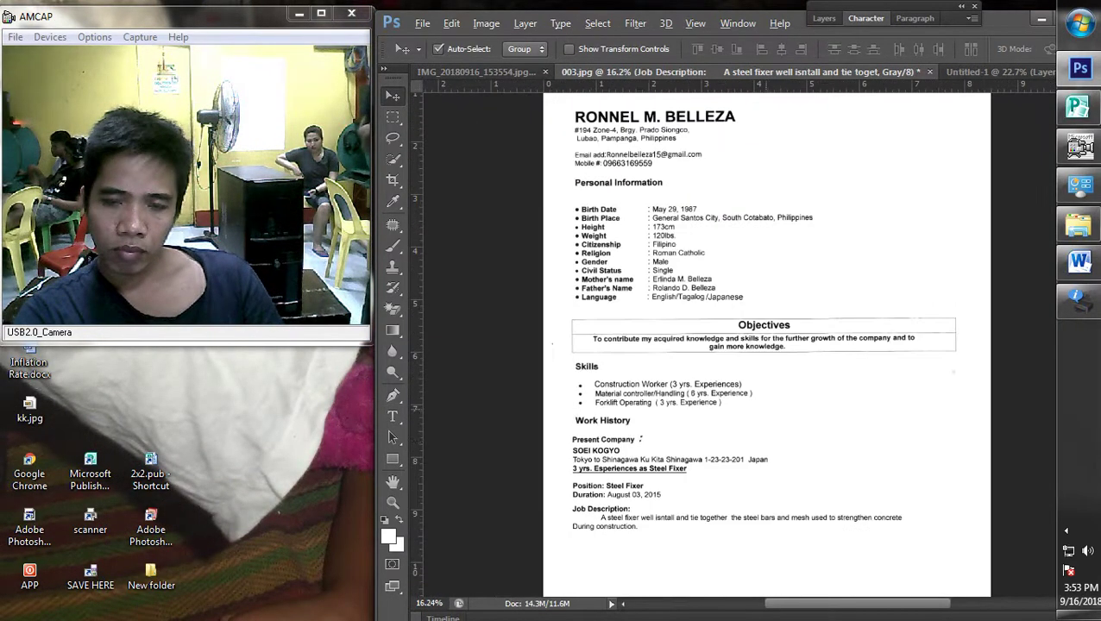
pyautogui.moveTo(751, 558); pyautogui.dragTo(627, 150)
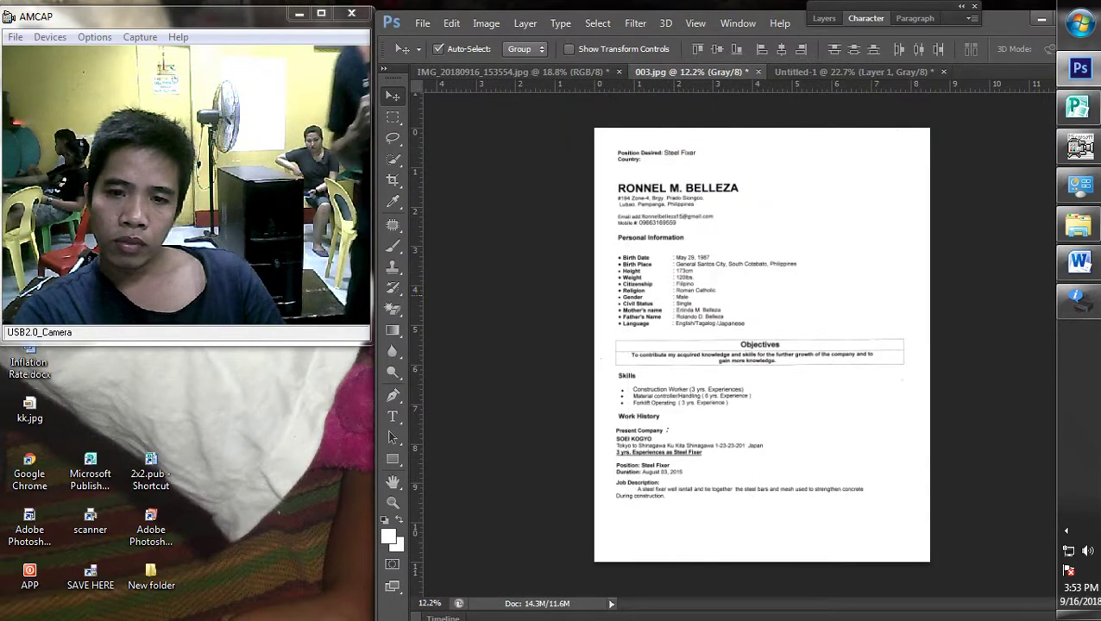
pyautogui.scroll(3, 731, 560)
pyautogui.scroll(2, 522, 390)
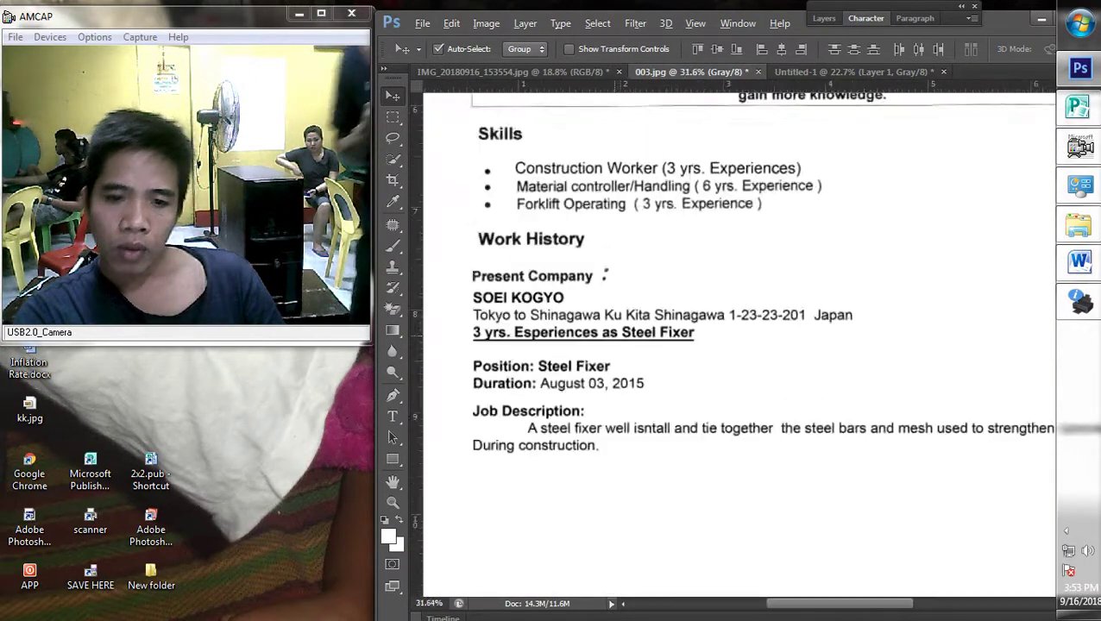
pyautogui.scroll(-2, 754, 343)
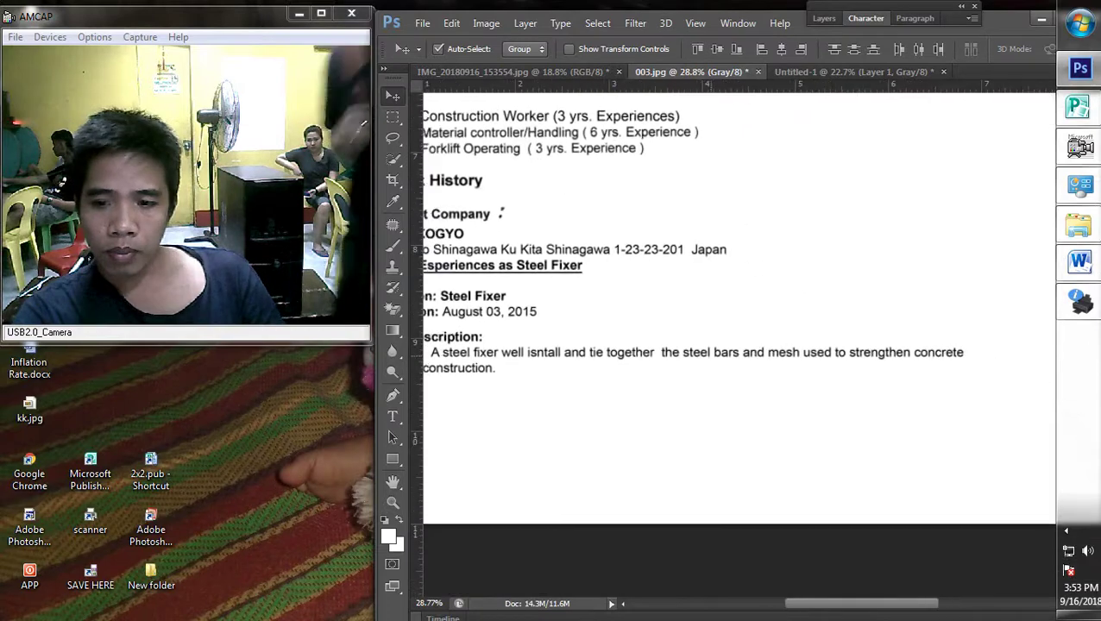
pyautogui.scroll(2, 753, 344)
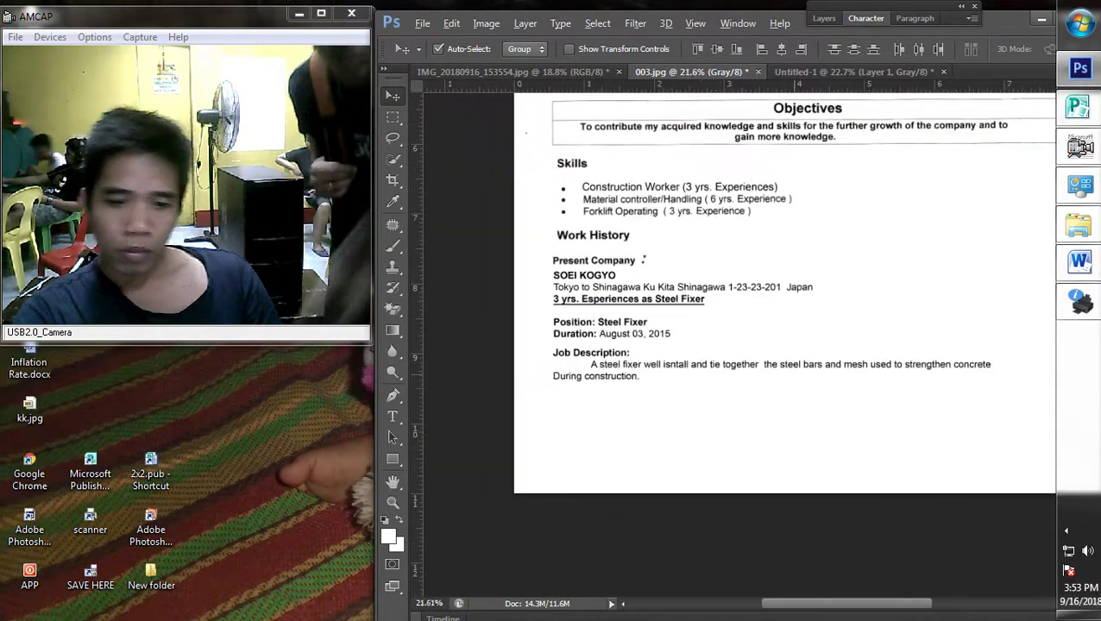
pyautogui.scroll(-2, 754, 343)
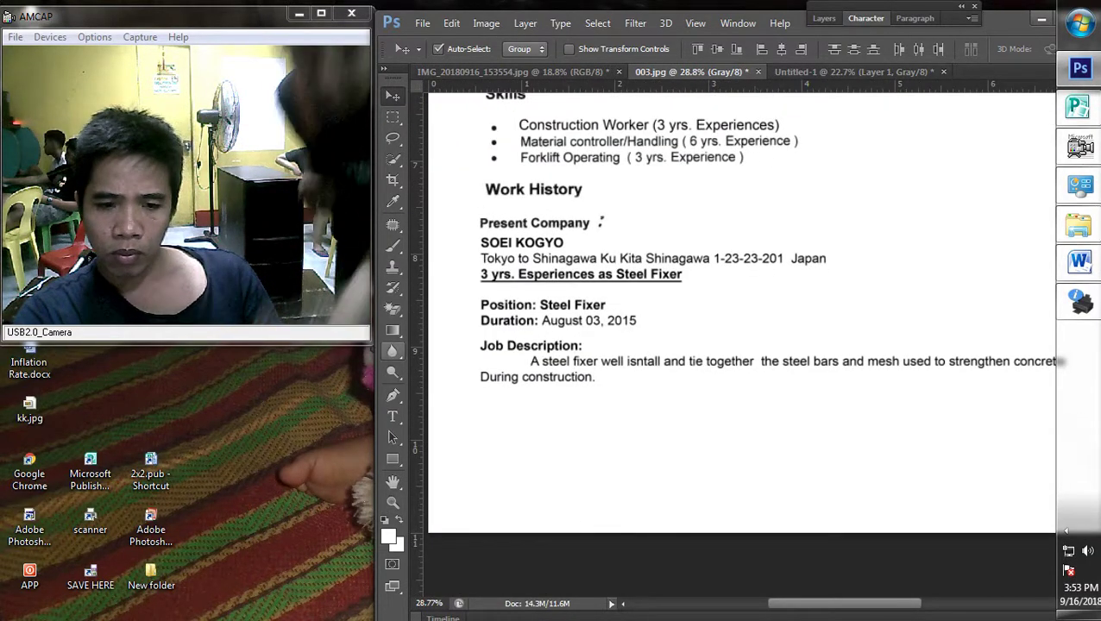
# - Change 'well' to 'will' in the description, commit the text and zoom out
pyautogui.press('t')
pyautogui.click(480, 346)
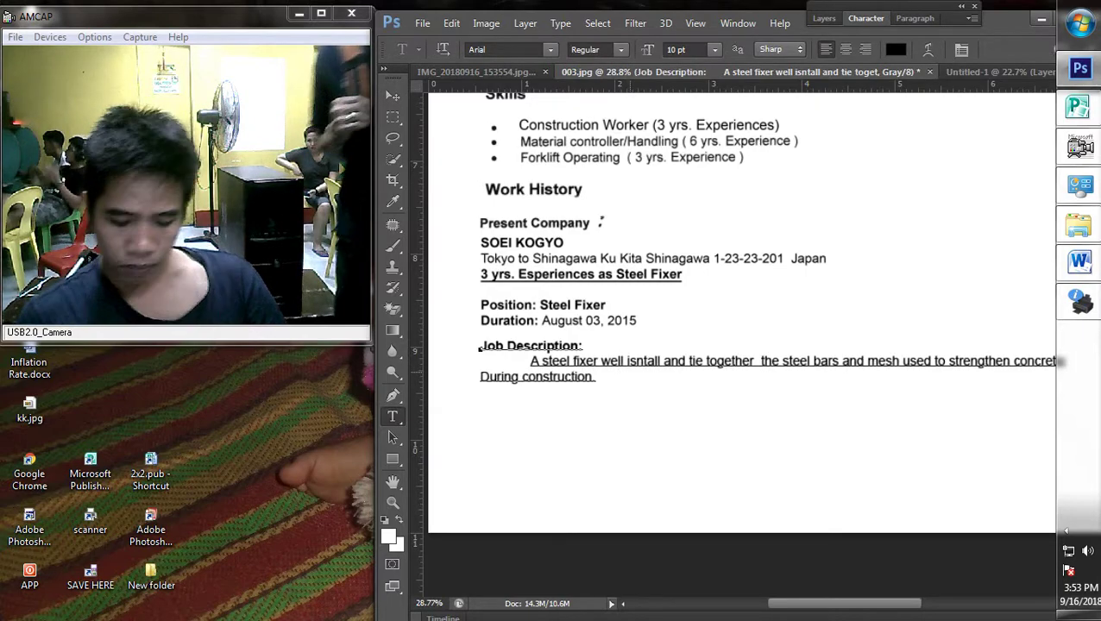
pyautogui.press('BackSpace')
pyautogui.write('i')
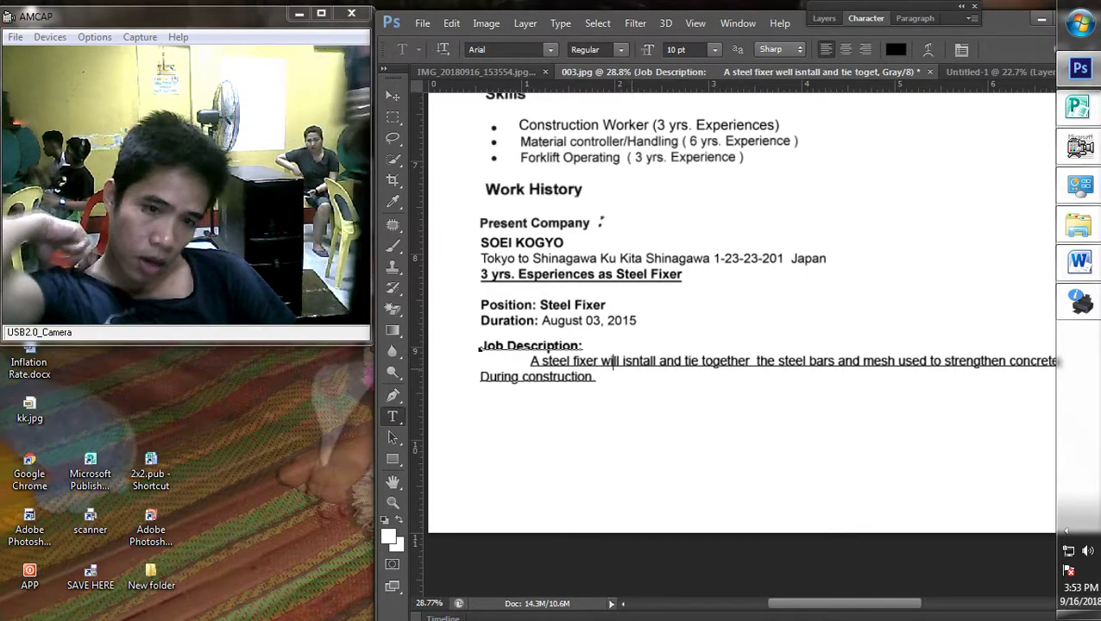
pyautogui.hotkey('ctrl', '-')
pyautogui.hotkey('ctrl', '-')
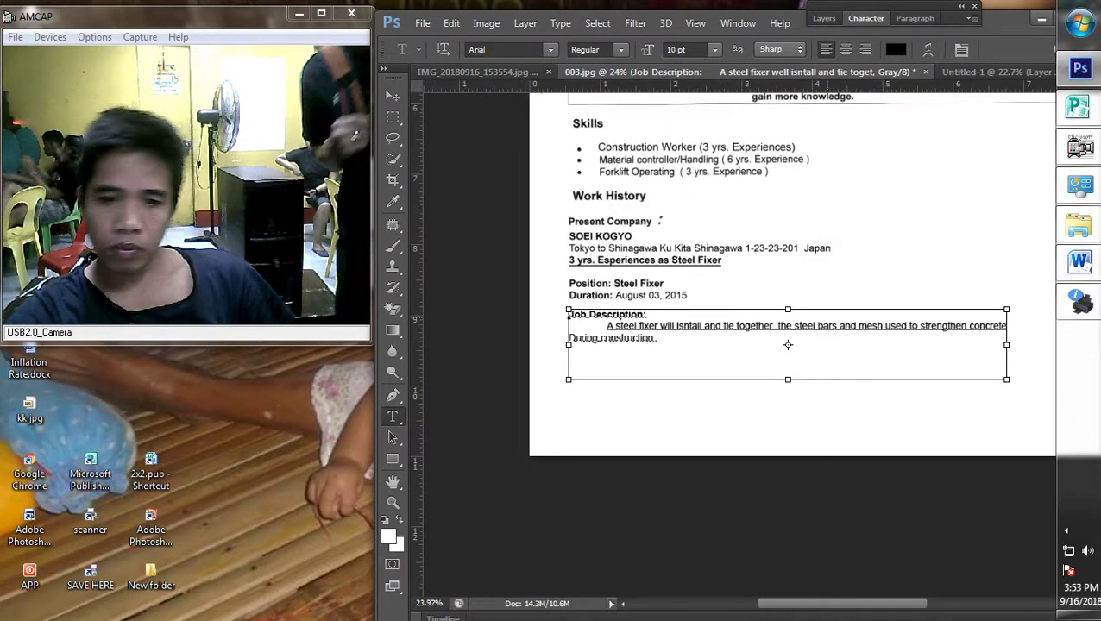
pyautogui.hotkey('ctrl', 'Return')
pyautogui.press('v')
pyautogui.hotkey('ctrl', '-')
pyautogui.scroll(2, 776, 310)
pyautogui.hscroll(3, 776, 310)
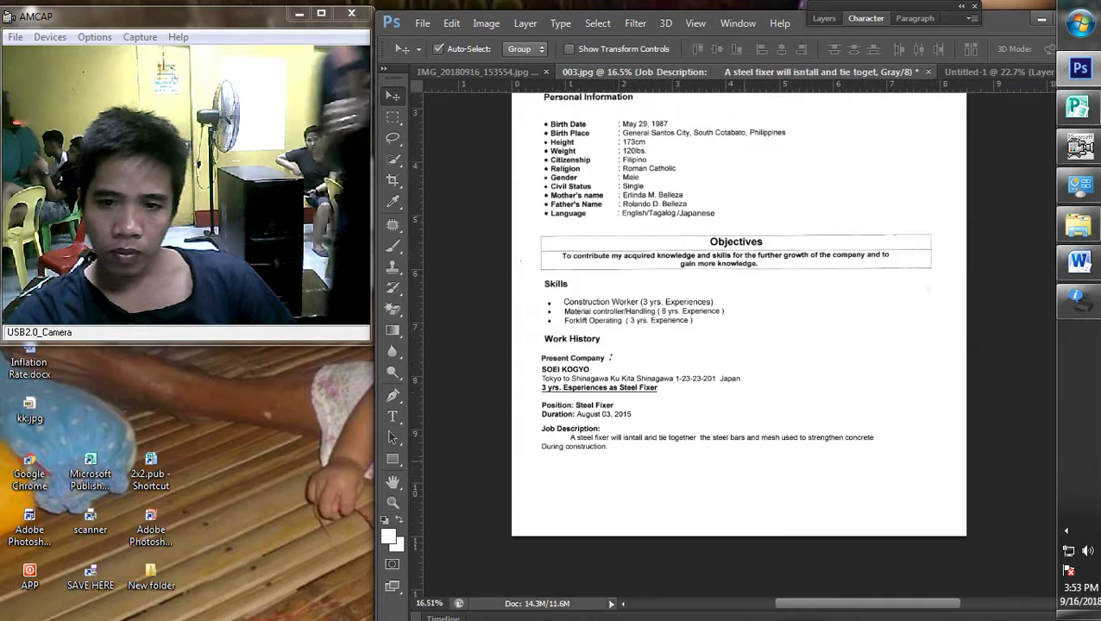
# - Save the resume as 003.psd
pyautogui.press('F7')
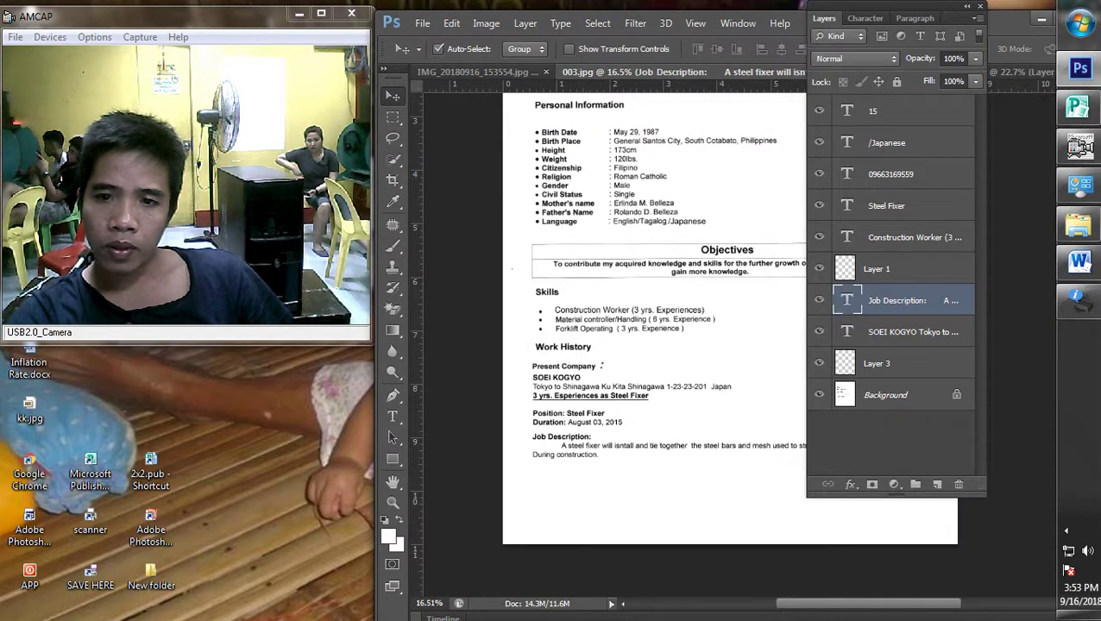
pyautogui.hotkey('alt', 'f')
pyautogui.press('a')
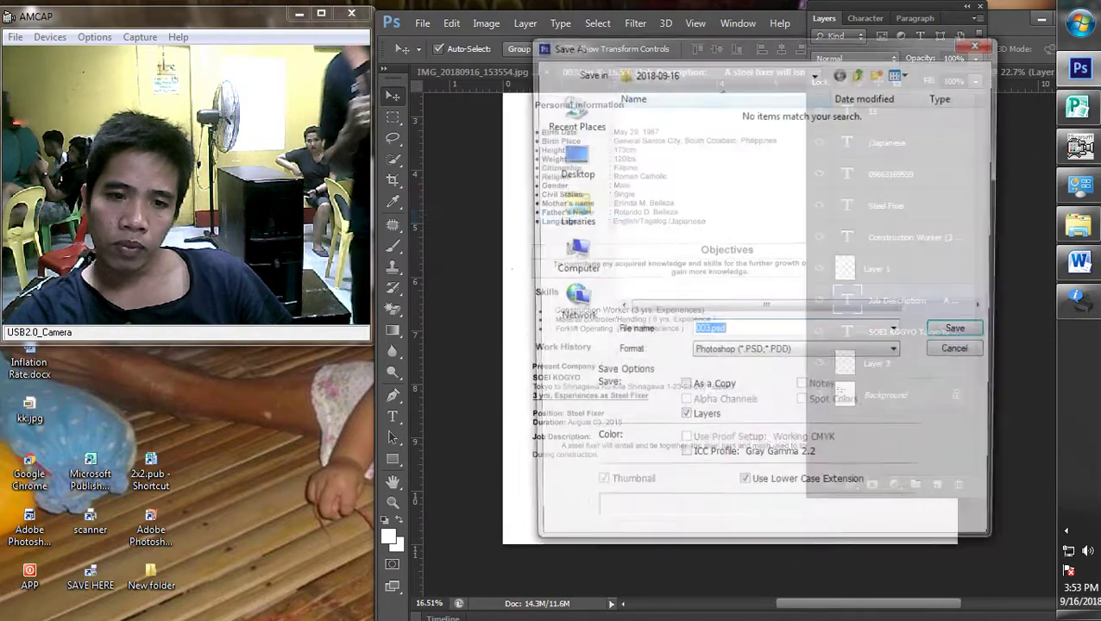
pyautogui.press('Return')
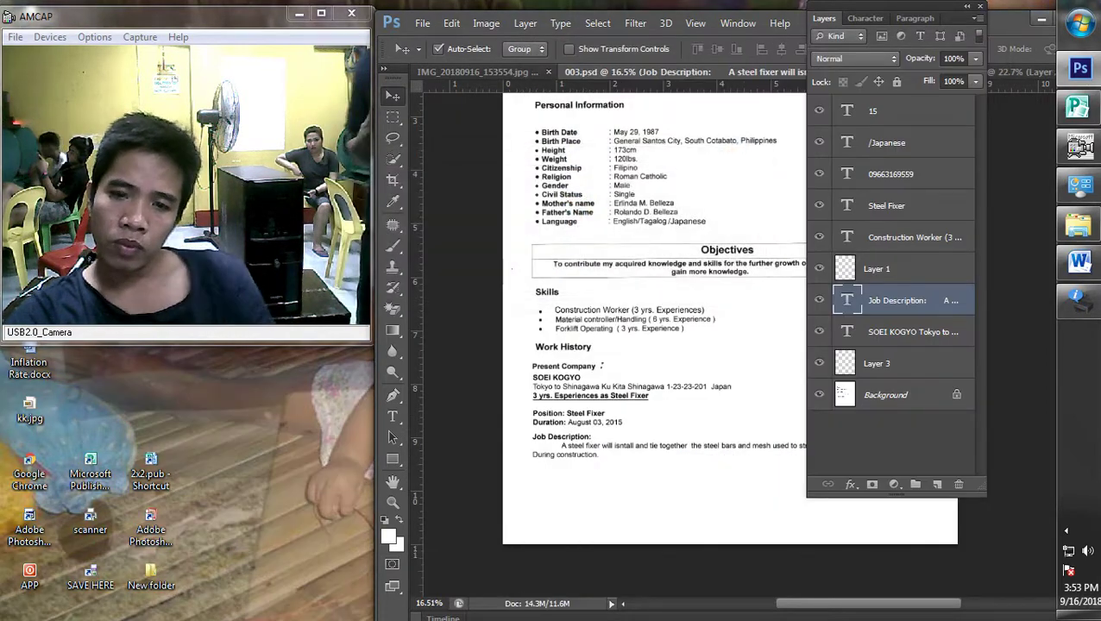
# - Flatten all layers into the Background and fit the whole page in view
pyautogui.rightClick(873, 396)
pyautogui.click(929, 538)
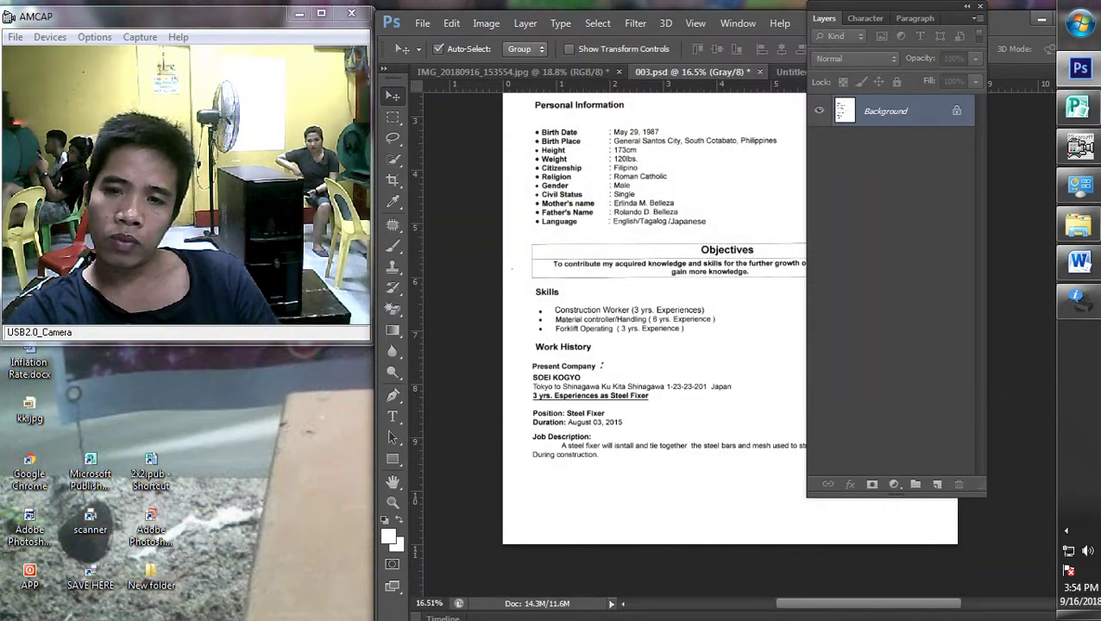
pyautogui.press('F7')
pyautogui.hotkey('ctrl', '0')
# - Marquee-select the lower resume content, nudge it up a few steps, then deselect
pyautogui.press('m')
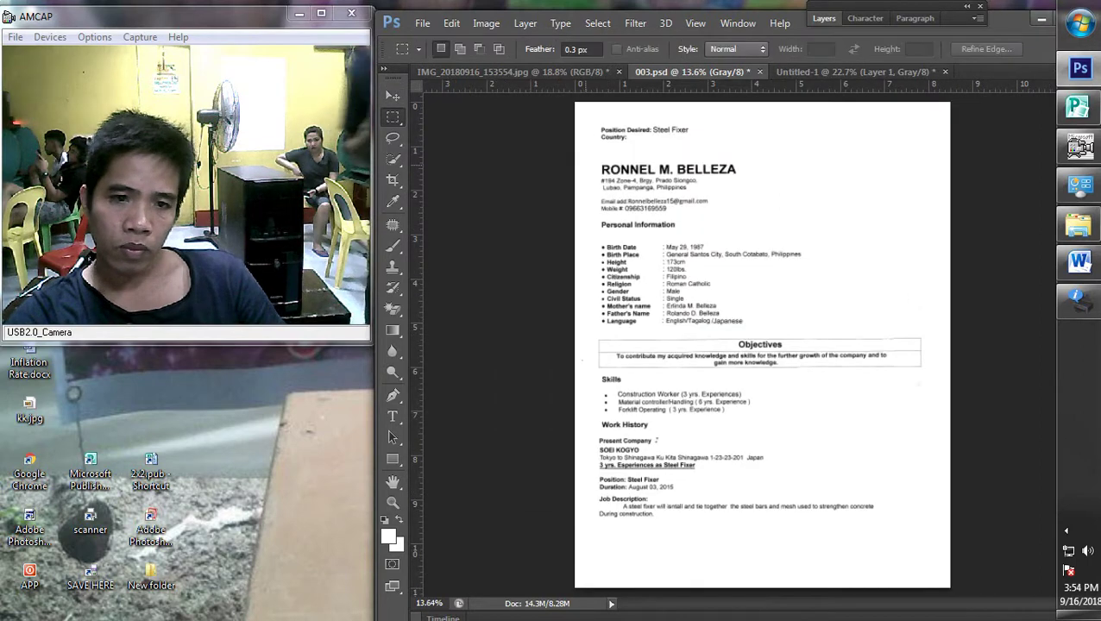
pyautogui.moveTo(949, 556); pyautogui.dragTo(950, 590)
pyautogui.press('v')
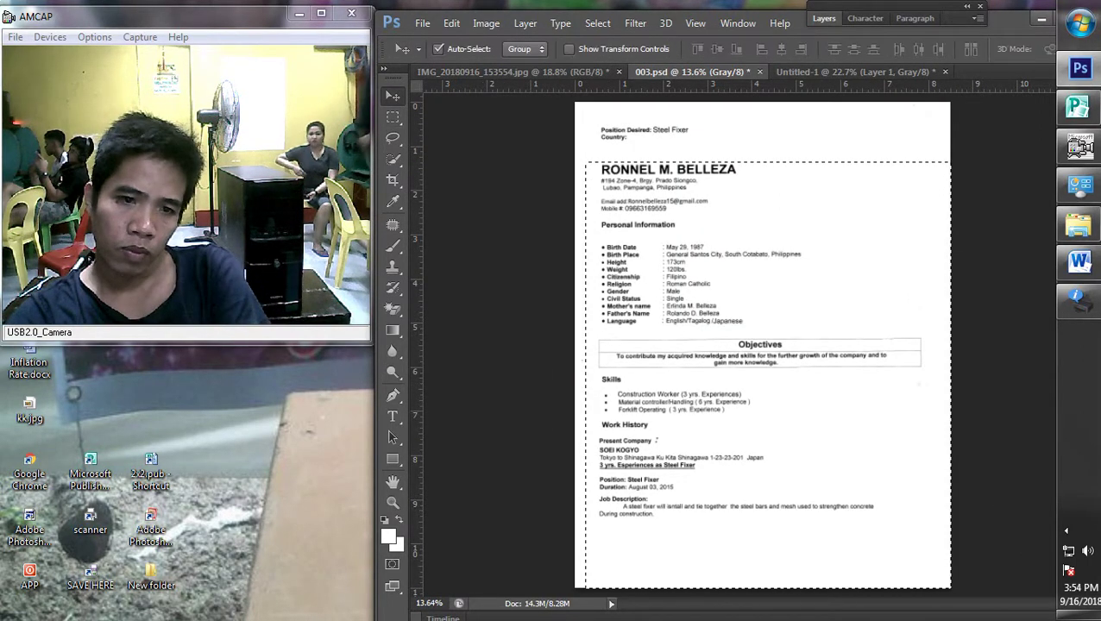
pyautogui.press('Up')
pyautogui.hotkey('shift', 'Up')
pyautogui.hotkey('shift', 'Up')
pyautogui.hotkey('shift', 'Up')
pyautogui.hotkey('shift', 'Up')
pyautogui.hotkey('shift', 'Up')
pyautogui.hotkey('shift', 'Up')
pyautogui.hotkey('shift', 'Up')
pyautogui.hotkey('shift', 'Up')
pyautogui.hotkey('shift', 'Up')
pyautogui.hotkey('shift', 'Up')
pyautogui.hotkey('shift', 'Up')
pyautogui.hotkey('shift', 'Up')
pyautogui.hotkey('shift', 'Up')
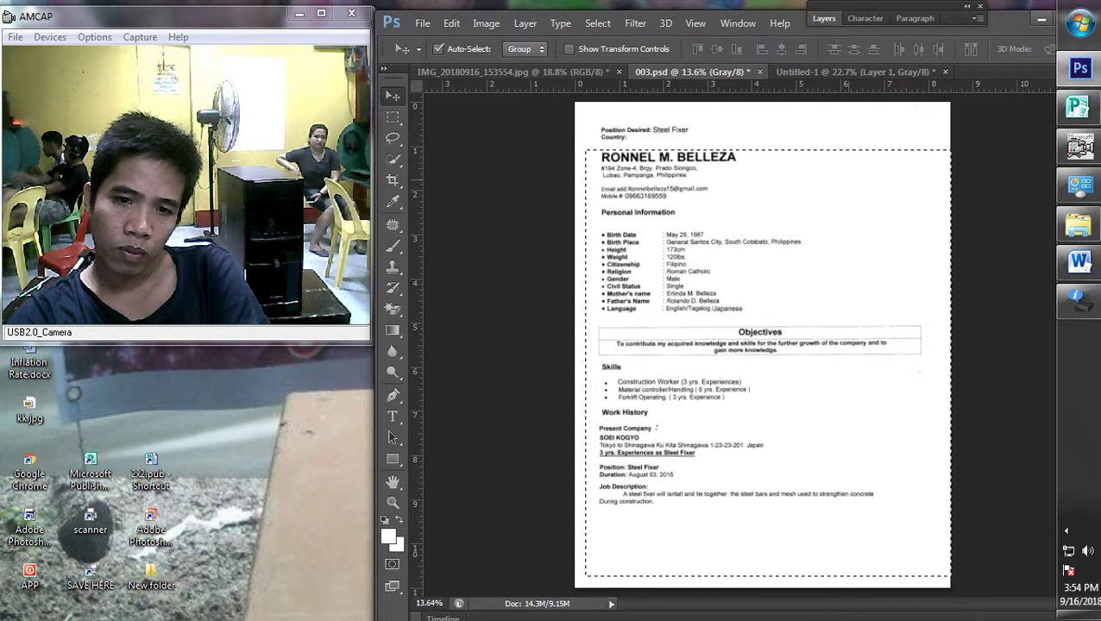
pyautogui.press('Up')
pyautogui.click(1066, 530)
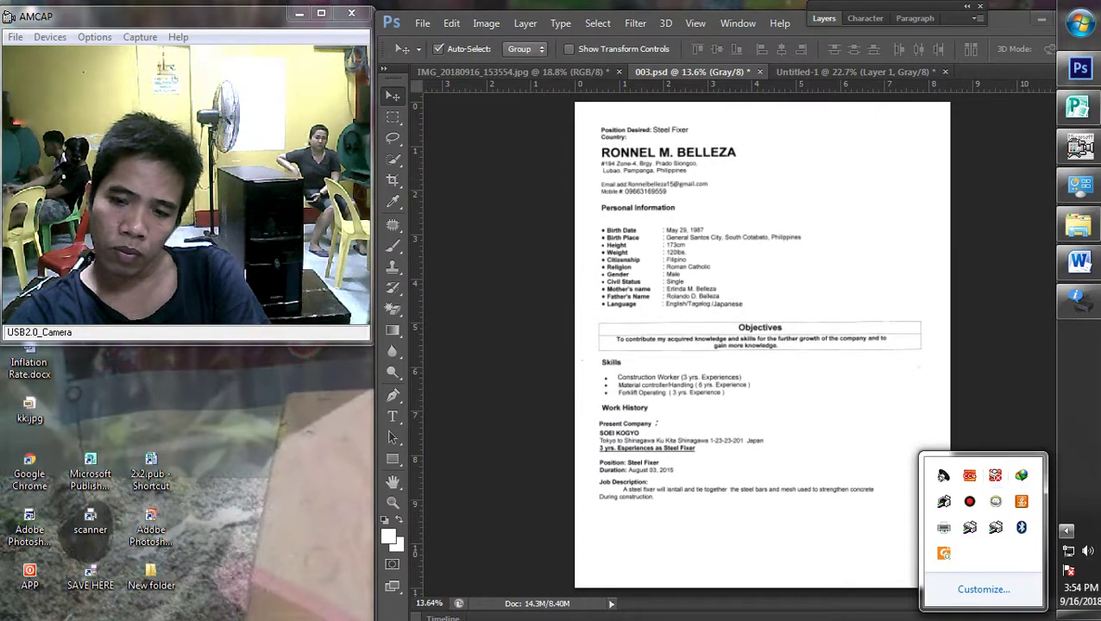
pyautogui.press('Escape')
pyautogui.hotkey('shift', 'Down')
pyautogui.hotkey('shift', 'Down')
pyautogui.hotkey('shift', 'Down')
pyautogui.hotkey('shift', 'Down')
pyautogui.hotkey('shift', 'Down')
pyautogui.hotkey('shift', 'Down')
pyautogui.hotkey('shift', 'Down')
pyautogui.hotkey('shift', 'Down')
pyautogui.hotkey('shift', 'Down')
pyautogui.hotkey('shift', 'Down')
pyautogui.hotkey('shift', 'Down')
pyautogui.hotkey('shift', 'Down')
pyautogui.hotkey('shift', 'Down')
pyautogui.hotkey('shift', 'Down')
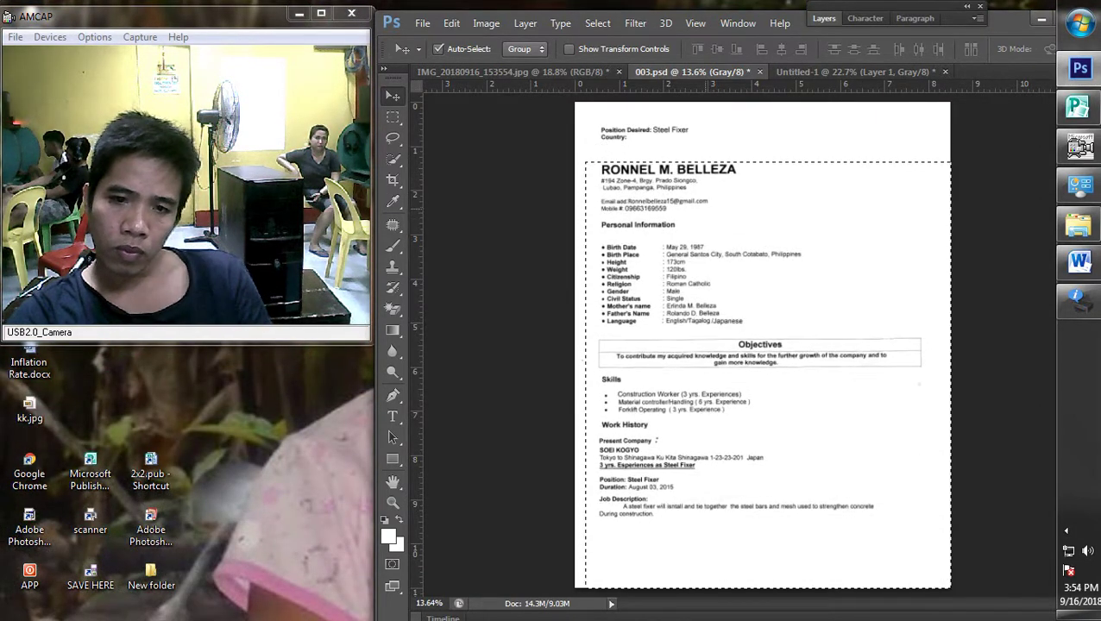
pyautogui.hotkey('shift', 'Up')
pyautogui.hotkey('shift', 'Up')
pyautogui.hotkey('shift', 'Up')
pyautogui.hotkey('shift', 'Up')
pyautogui.hotkey('shift', 'Up')
pyautogui.hotkey('shift', 'Up')
pyautogui.hotkey('shift', 'Up')
pyautogui.hotkey('shift', 'Up')
pyautogui.hotkey('shift', 'Up')
pyautogui.hotkey('shift', 'Up')
pyautogui.hotkey('shift', 'Up')
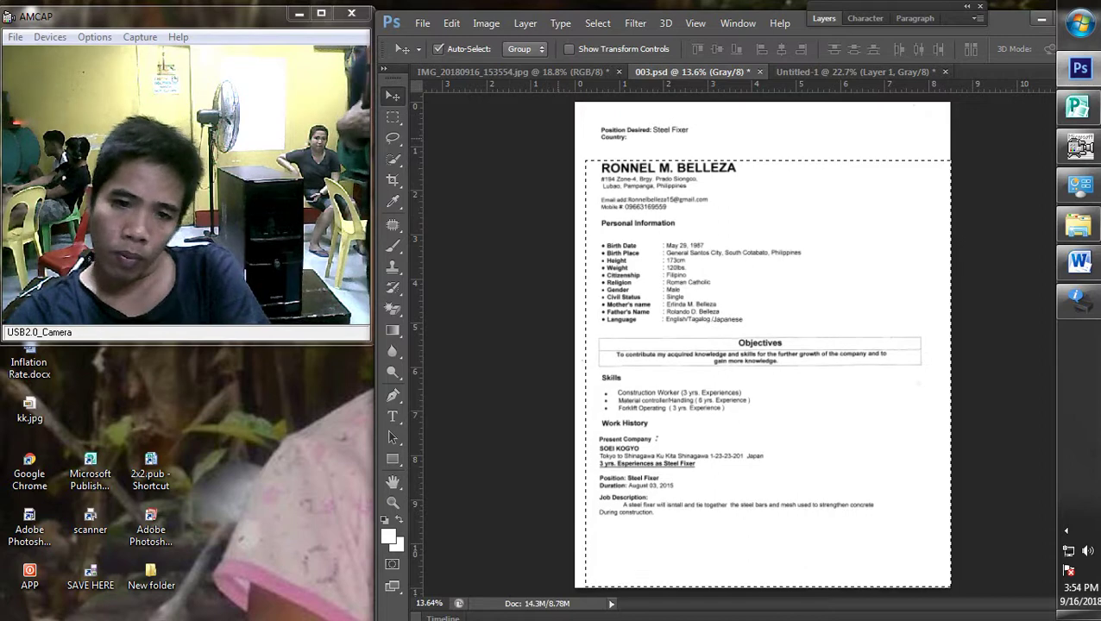
pyautogui.hotkey('shift', 'Up')
pyautogui.hotkey('shift', 'Up')
pyautogui.hotkey('shift', 'Up')
pyautogui.hotkey('shift', 'Up')
pyautogui.hotkey('shift', 'Up')
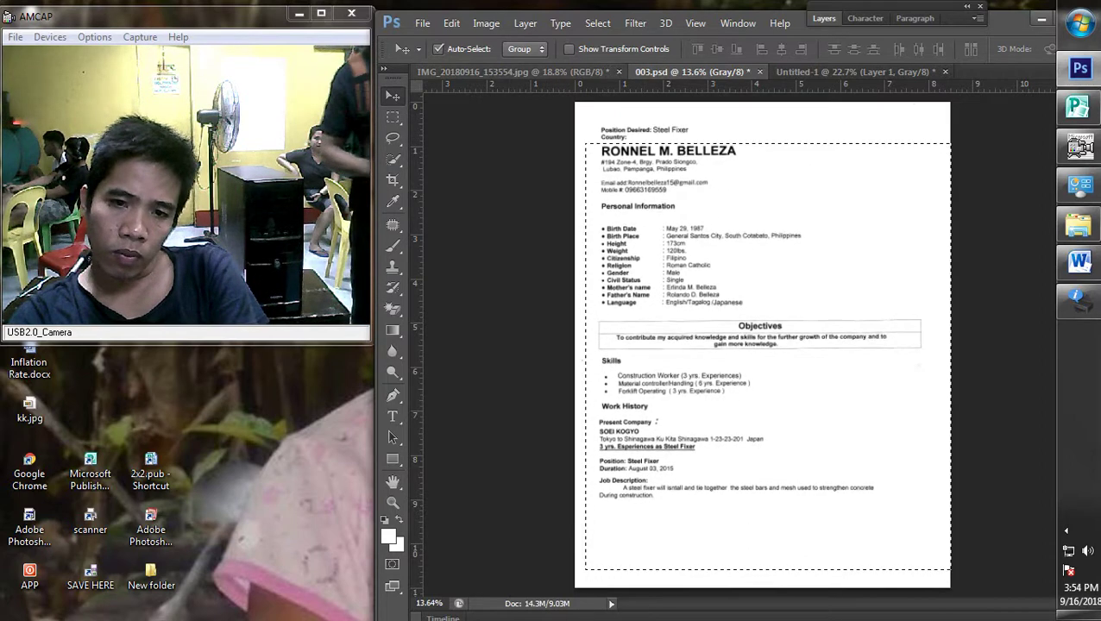
pyautogui.press('l')
pyautogui.rightClick(750, 159)
pyautogui.click(798, 173)
pyautogui.scroll(2, 798, 172)
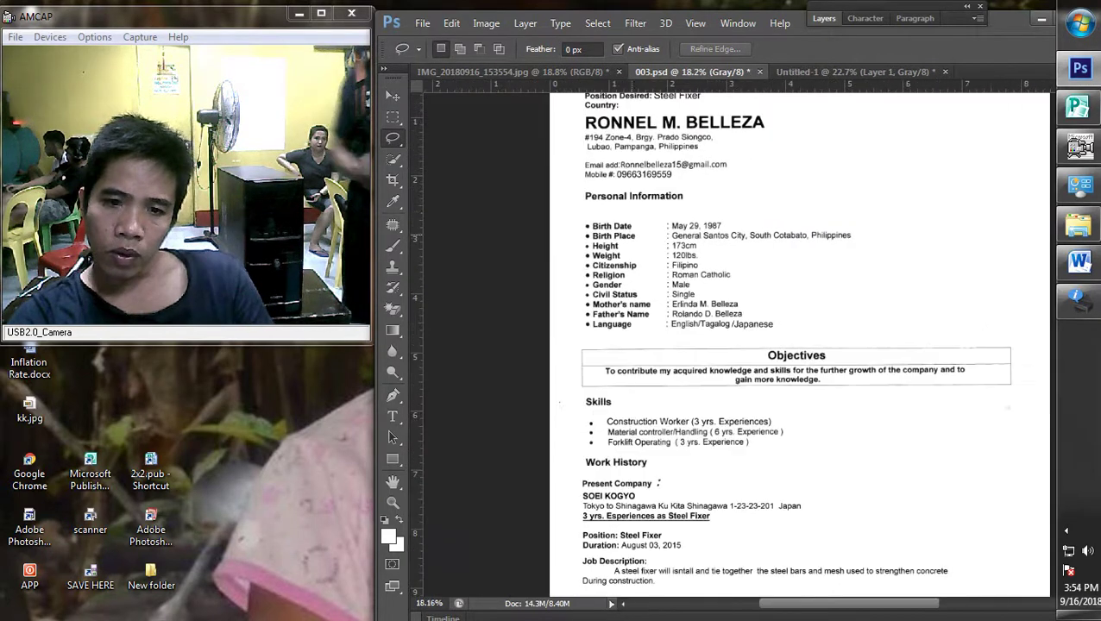
pyautogui.moveTo(690, 246); pyautogui.dragTo(692, 244)
pyautogui.rightClick(692, 242)
pyautogui.click(716, 252)
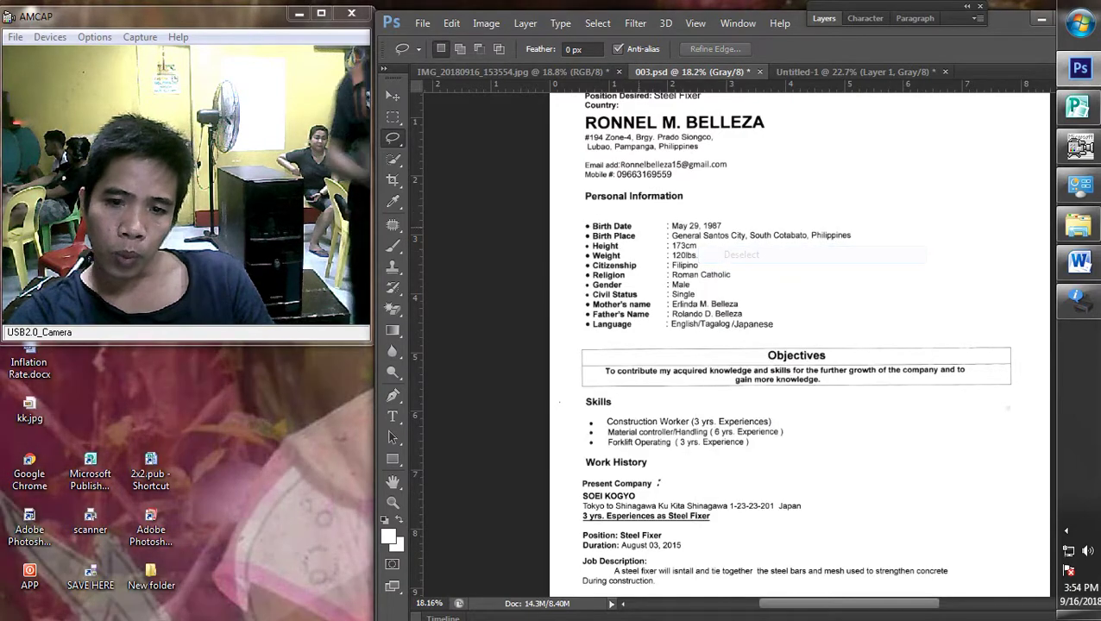
# - Move the Objectives section and everything below it upward, then deselect
pyautogui.press('m')
pyautogui.moveTo(560, 216)
pyautogui.mouseDown()
pyautogui.moveTo(1039, 603)
pyautogui.moveTo(1035, 595)
pyautogui.mouseUp()
pyautogui.press('v')
pyautogui.hotkey('shift', 'Up')
pyautogui.hotkey('shift', 'Up')
pyautogui.hotkey('shift', 'Up')
pyautogui.hotkey('shift', 'Up')
pyautogui.hotkey('shift', 'Up')
pyautogui.hotkey('shift', 'Up')
pyautogui.hotkey('shift', 'Up')
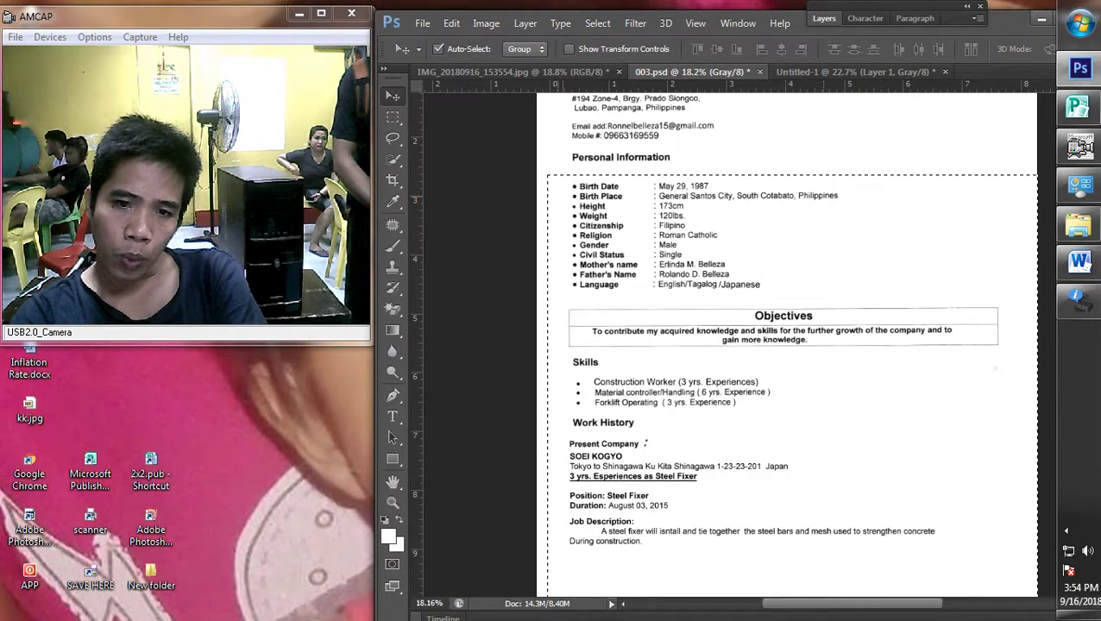
pyautogui.hotkey('shift', 'Up')
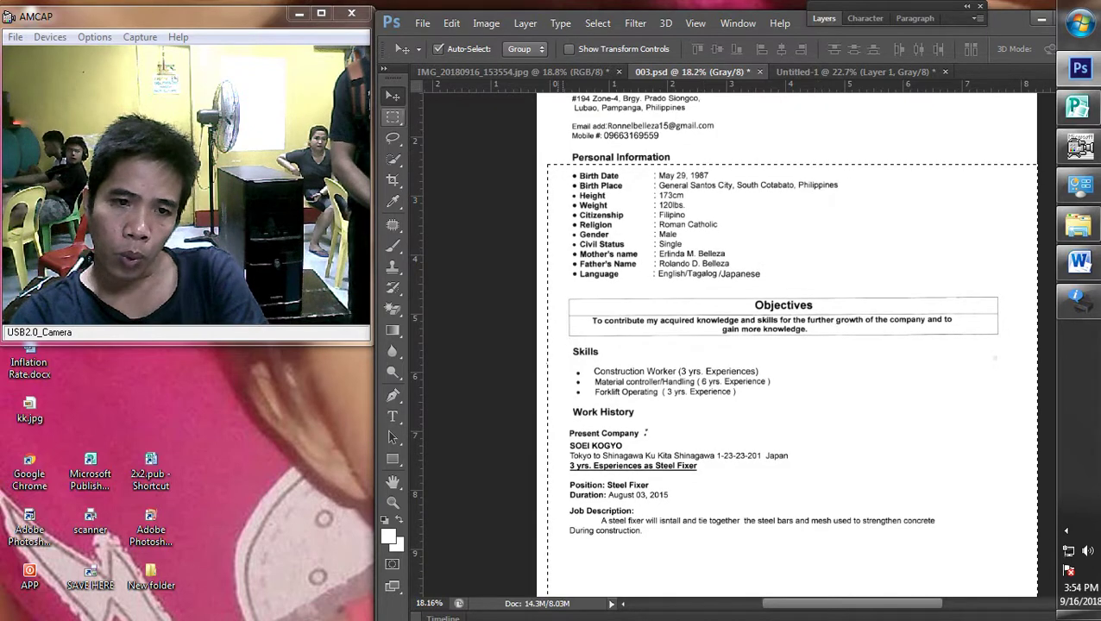
pyautogui.press('m')
pyautogui.rightClick(805, 219)
pyautogui.click(841, 228)
pyautogui.hotkey('ctrl', '0')
pyautogui.hotkey('ctrl', 'z')
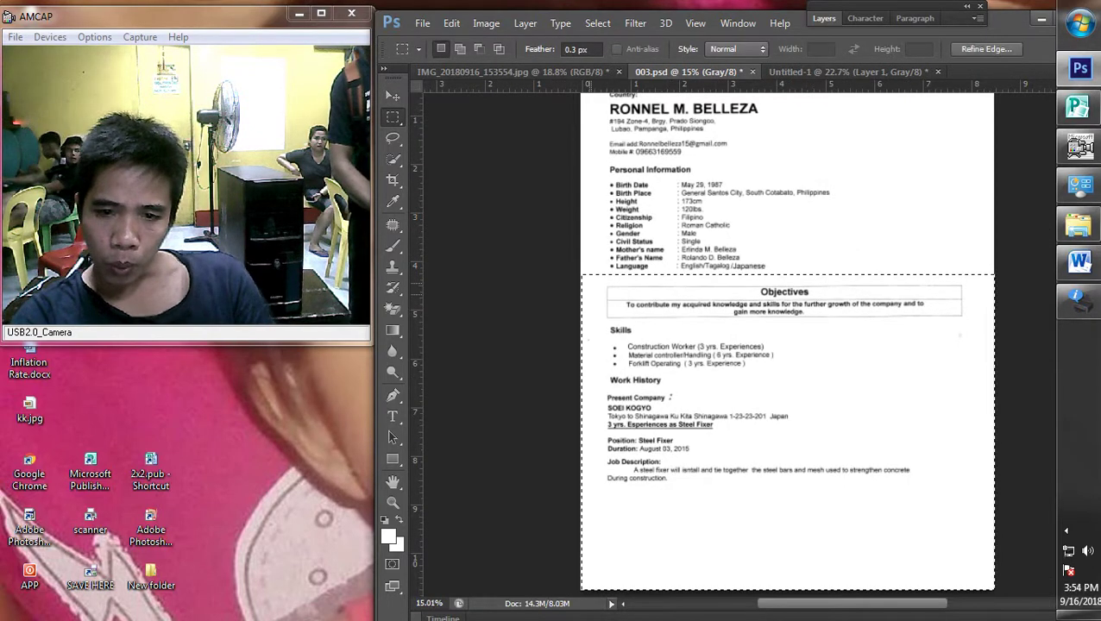
pyautogui.press('v')
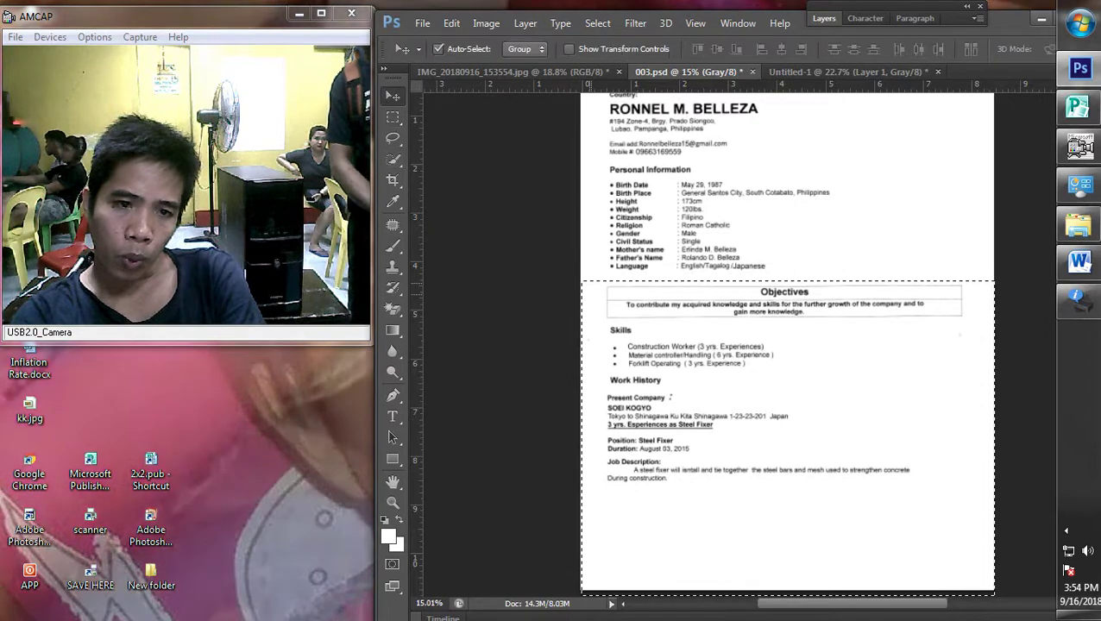
pyautogui.hotkey('shift', 'Up')
pyautogui.hotkey('shift', 'Up')
pyautogui.hotkey('shift', 'Up')
pyautogui.hotkey('shift', 'Up')
pyautogui.hotkey('shift', 'Up')
pyautogui.hotkey('shift', 'Up')
pyautogui.hotkey('shift', 'Up')
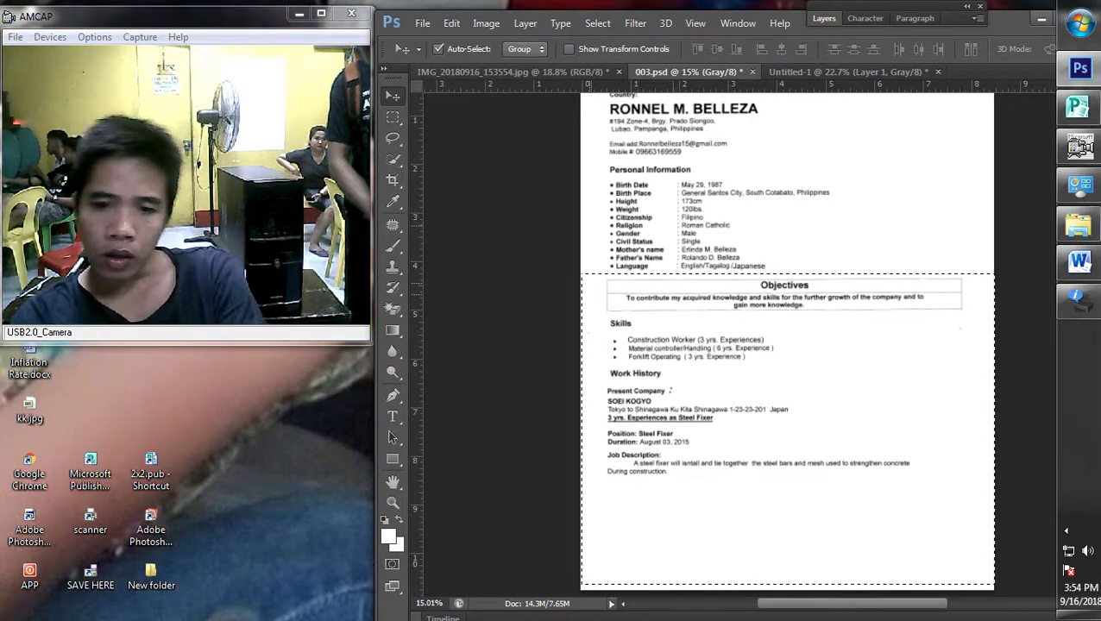
pyautogui.press('m')
pyautogui.rightClick(730, 210)
pyautogui.click(762, 223)
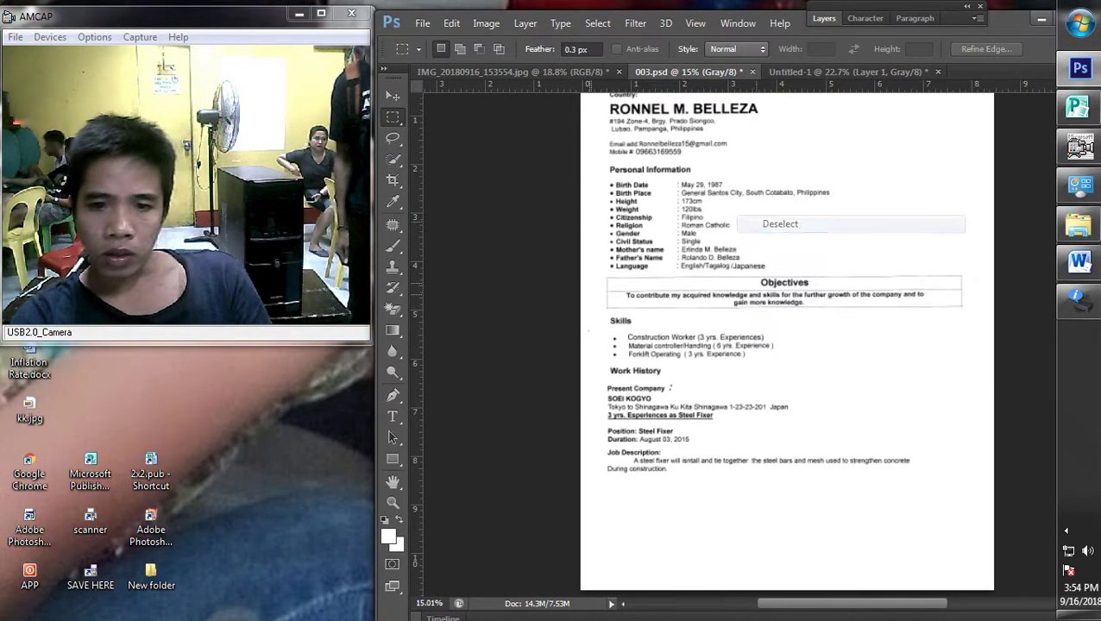
# - Select the Skills section and below and shift it upward
pyautogui.scroll(-4, 742, 337)
pyautogui.scroll(-1, 741, 336)
pyautogui.scroll(1, 669, 258)
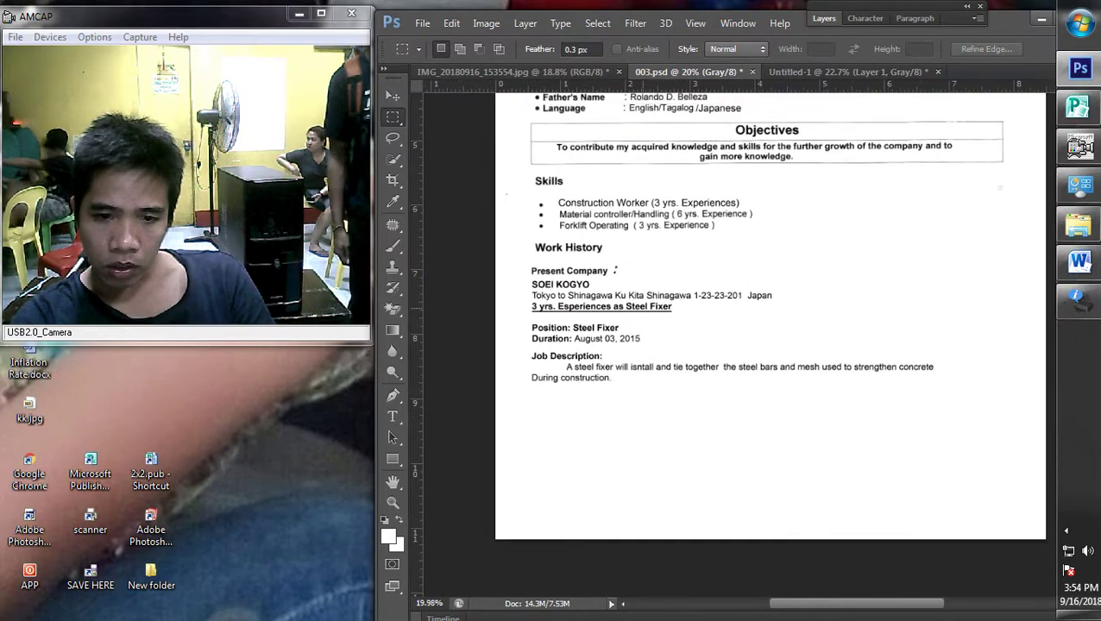
pyautogui.moveTo(499, 174); pyautogui.dragTo(1044, 544)
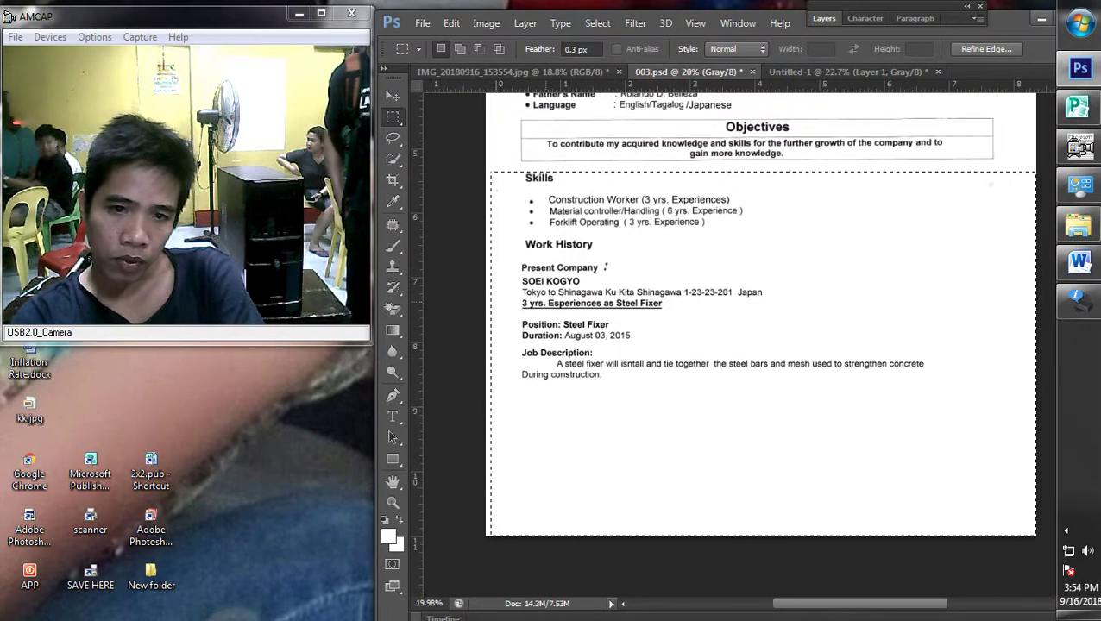
pyautogui.press('v')
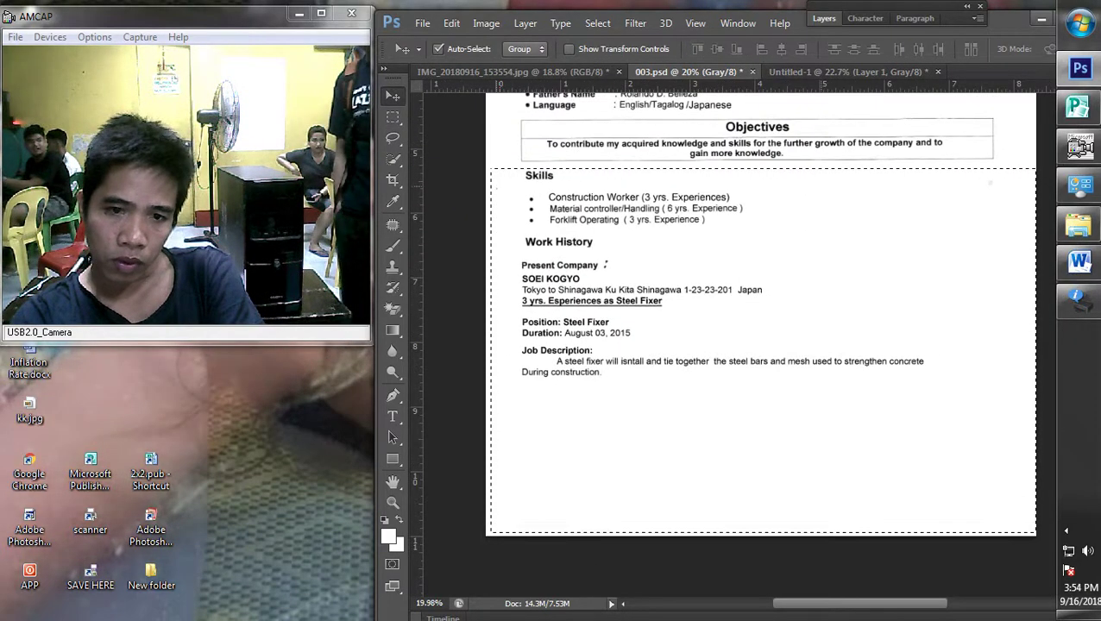
pyautogui.hotkey('shift', 'Up')
pyautogui.hotkey('shift', 'Up')
pyautogui.hotkey('shift', 'Up')
pyautogui.hotkey('shift', 'Up')
pyautogui.hotkey('shift', 'Up')
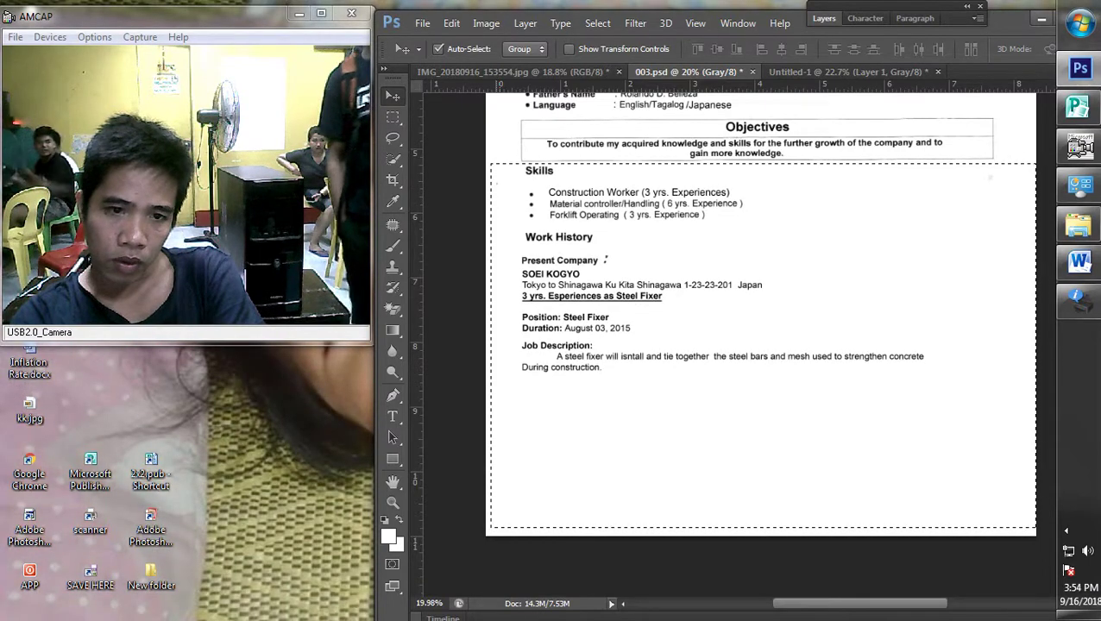
pyautogui.press('m')
pyautogui.rightClick(684, 249)
pyautogui.click(744, 260)
# - Nudge Personal Information and the sections below it upward, then deselect
pyautogui.scroll(-5, 763, 492)
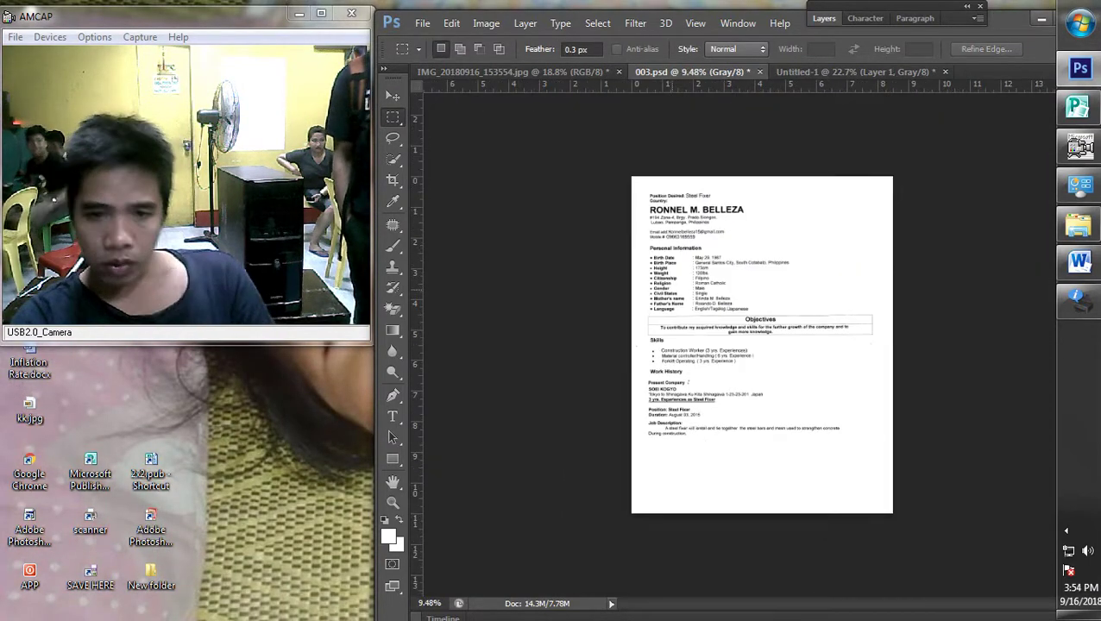
pyautogui.scroll(3, 762, 345)
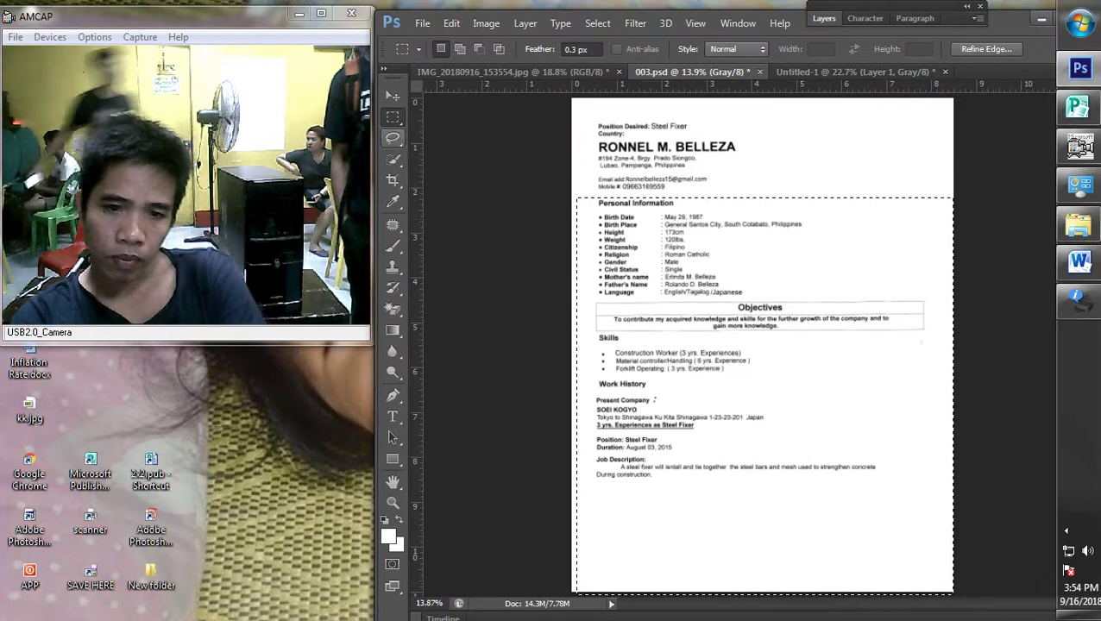
pyautogui.press('v')
pyautogui.scroll(4, 696, 144)
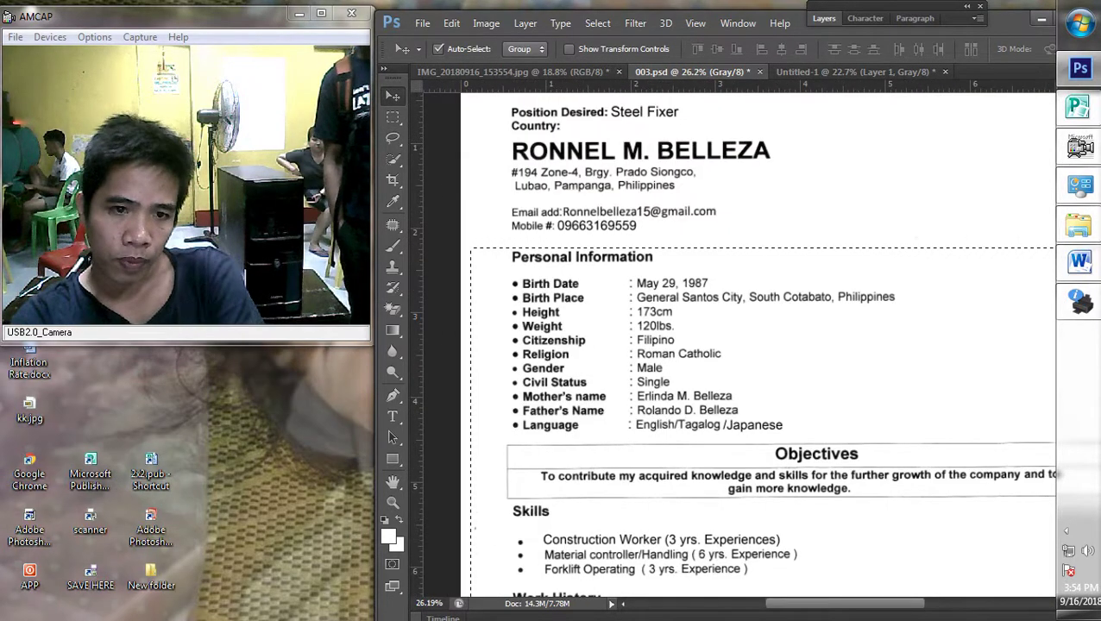
pyautogui.hotkey('shift', 'Up')
pyautogui.hotkey('shift', 'Up')
pyautogui.hotkey('shift', 'Up')
pyautogui.hotkey('shift', 'Up')
pyautogui.hotkey('shift', 'Up')
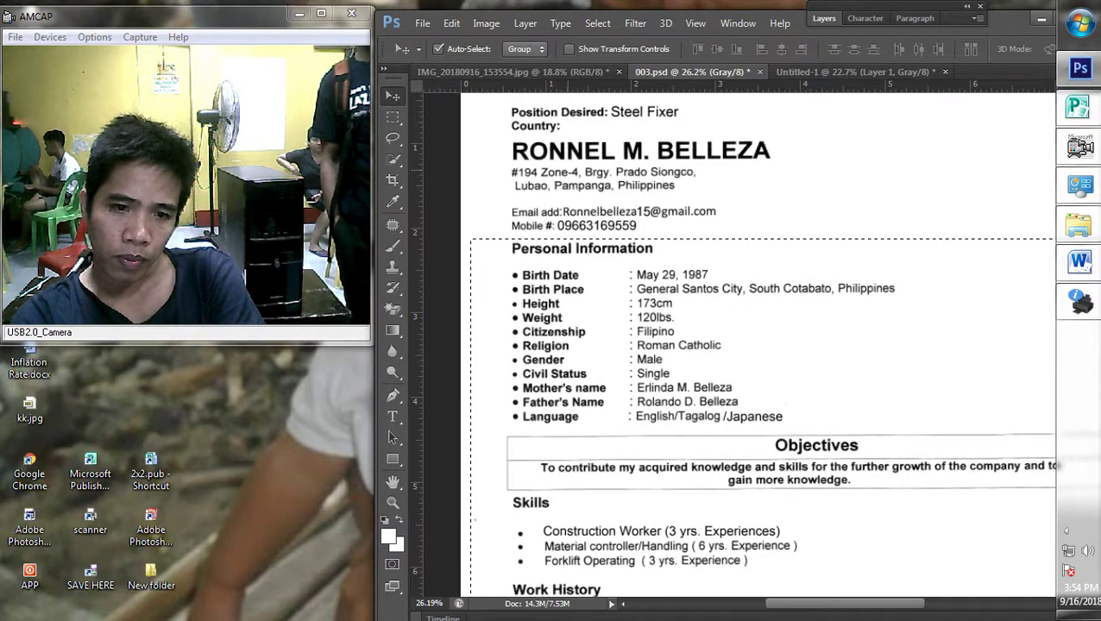
pyautogui.press('m')
pyautogui.rightClick(684, 179)
pyautogui.click(716, 189)
pyautogui.scroll(-1, 834, 200)
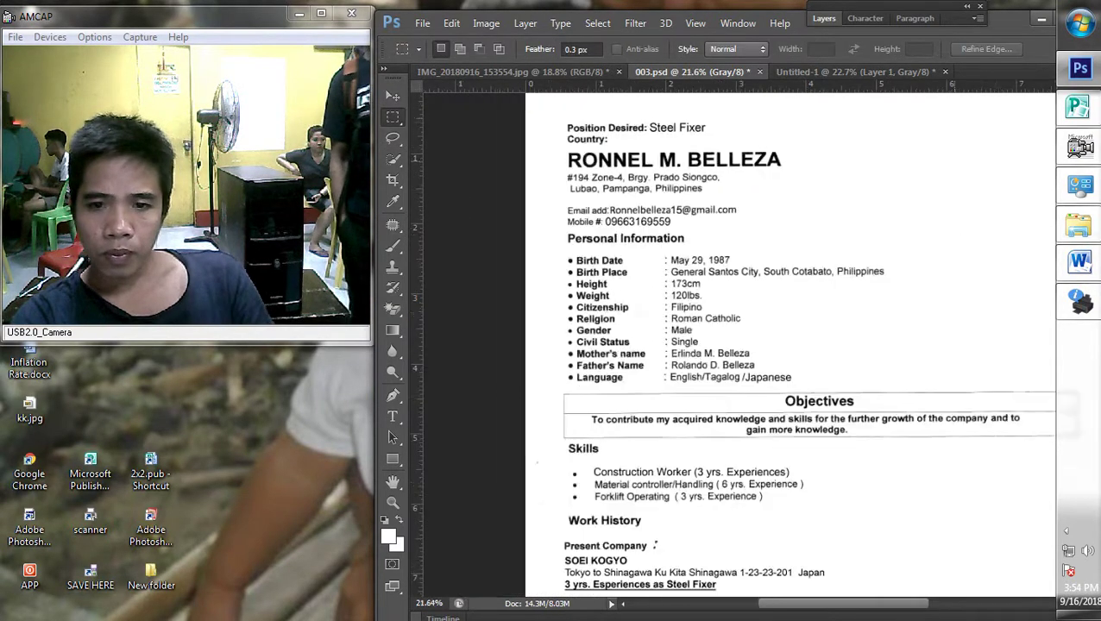
# - Take the SANYO DENKI work-history text from Untitled-1 and paste it into 003.psd
pyautogui.hotkey('ctrl', 'Tab')
pyautogui.hotkey('ctrl', 'z')
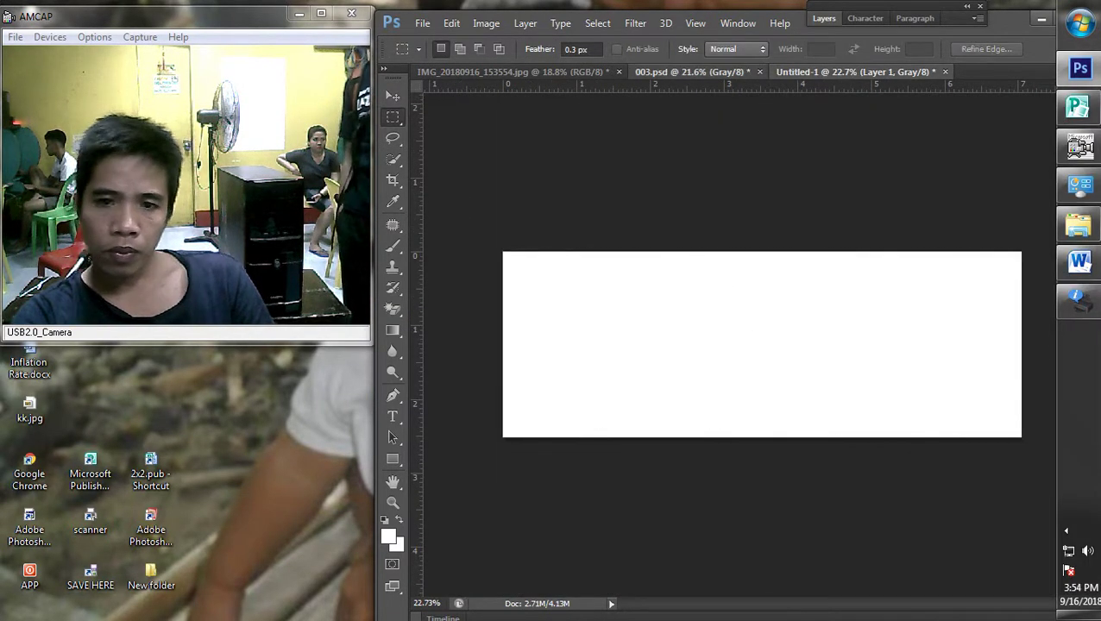
pyautogui.hotkey('ctrl', 'shift', 'Tab')
pyautogui.scroll(-2, 773, 345)
pyautogui.scroll(2, 772, 345)
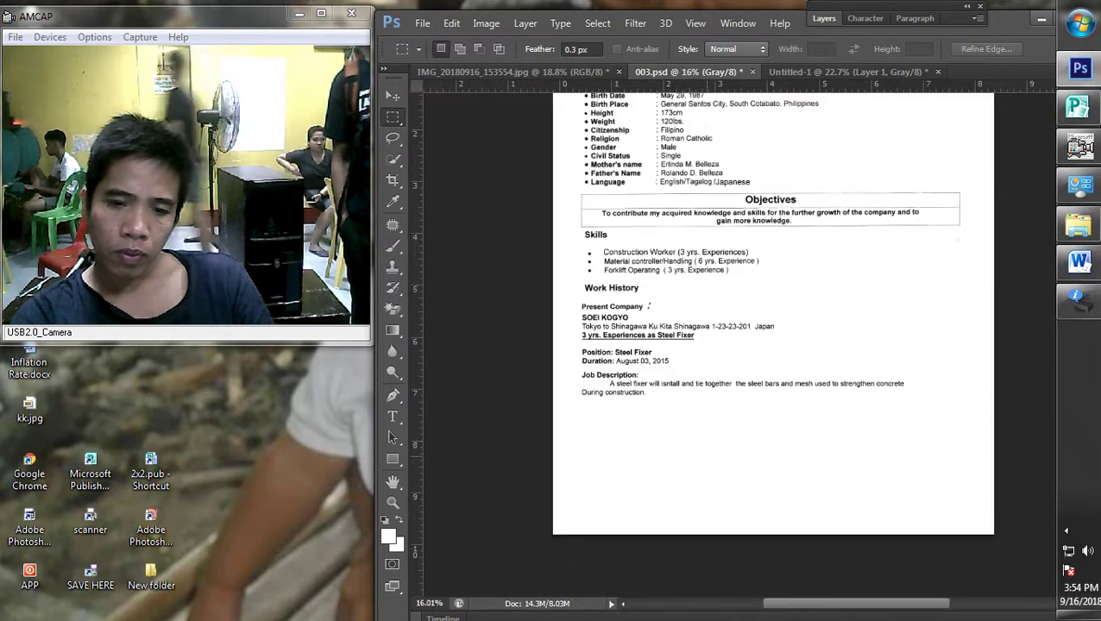
pyautogui.scroll(-3, 773, 345)
pyautogui.hotkey('ctrl', 'v')
# - Position the SANYO DENKI block directly below the steel fixer job
pyautogui.press('v')
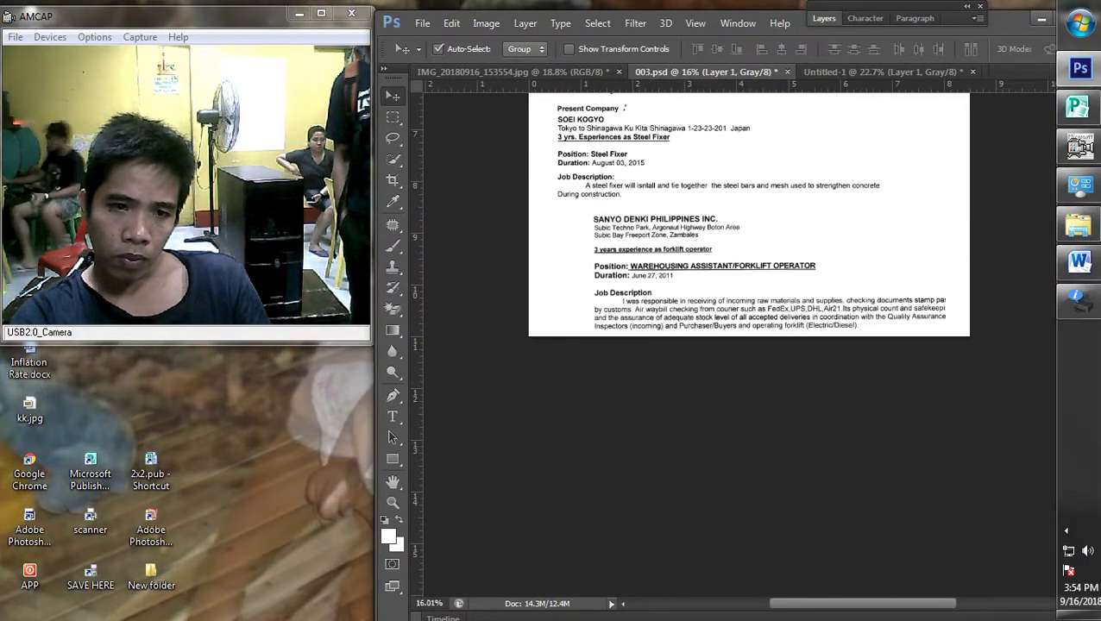
pyautogui.scroll(3, 587, 219)
pyautogui.moveTo(688, 214); pyautogui.dragTo(621, 203)
pyautogui.scroll(-2, 621, 202)
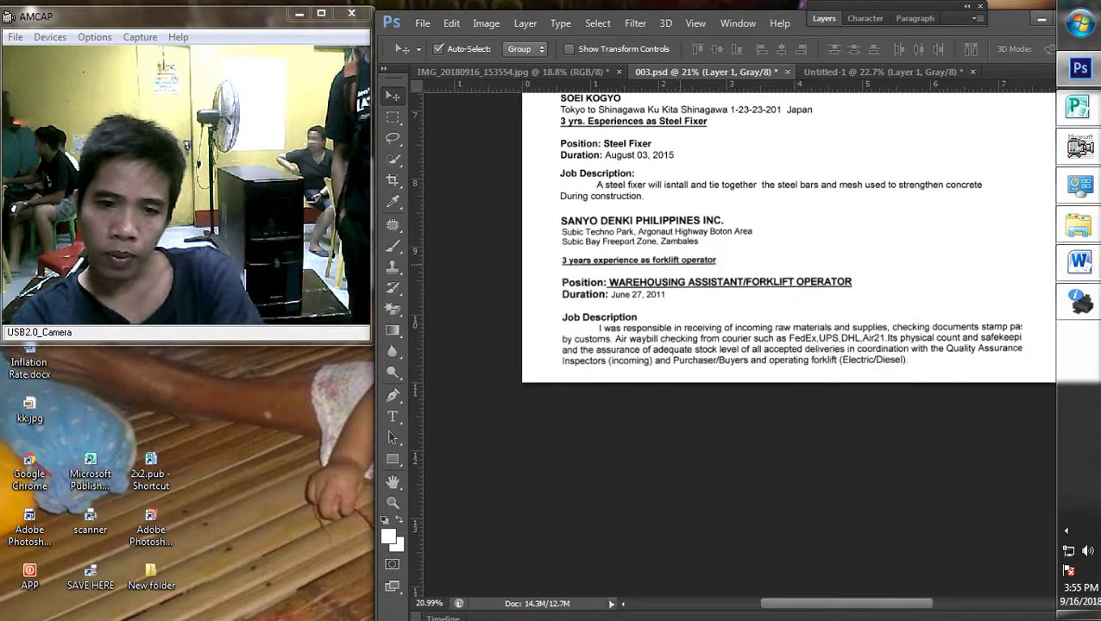
pyautogui.press('m')
pyautogui.moveTo(522, 148); pyautogui.dragTo(897, 210)
pyautogui.press('v')
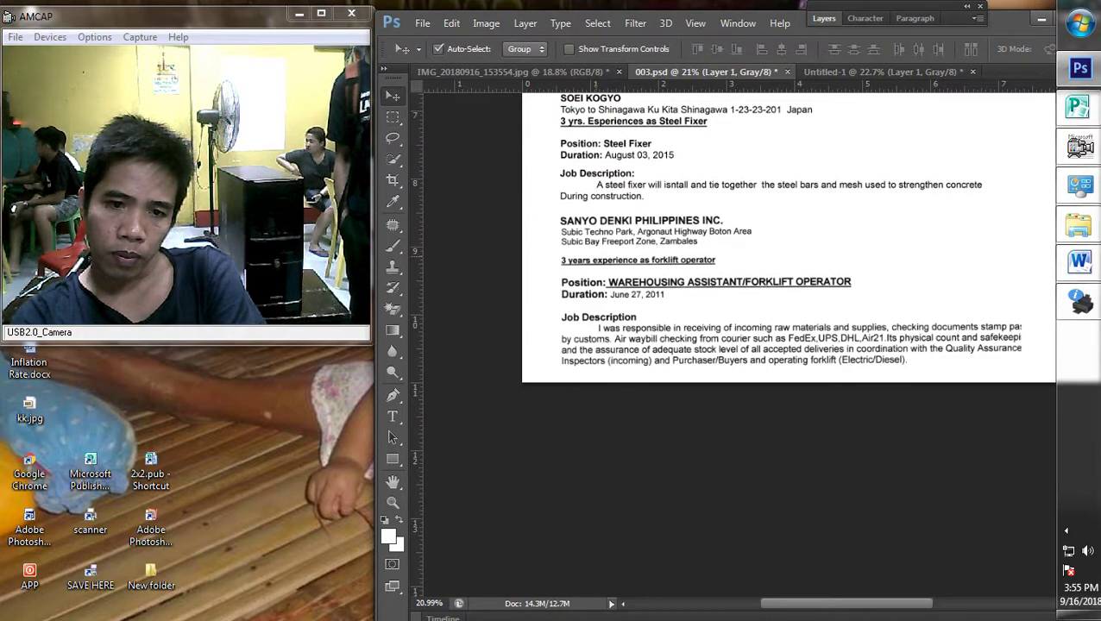
pyautogui.hotkey('shift', 'Up')
pyautogui.hotkey('shift', 'Up')
pyautogui.scroll(-3, 733, 336)
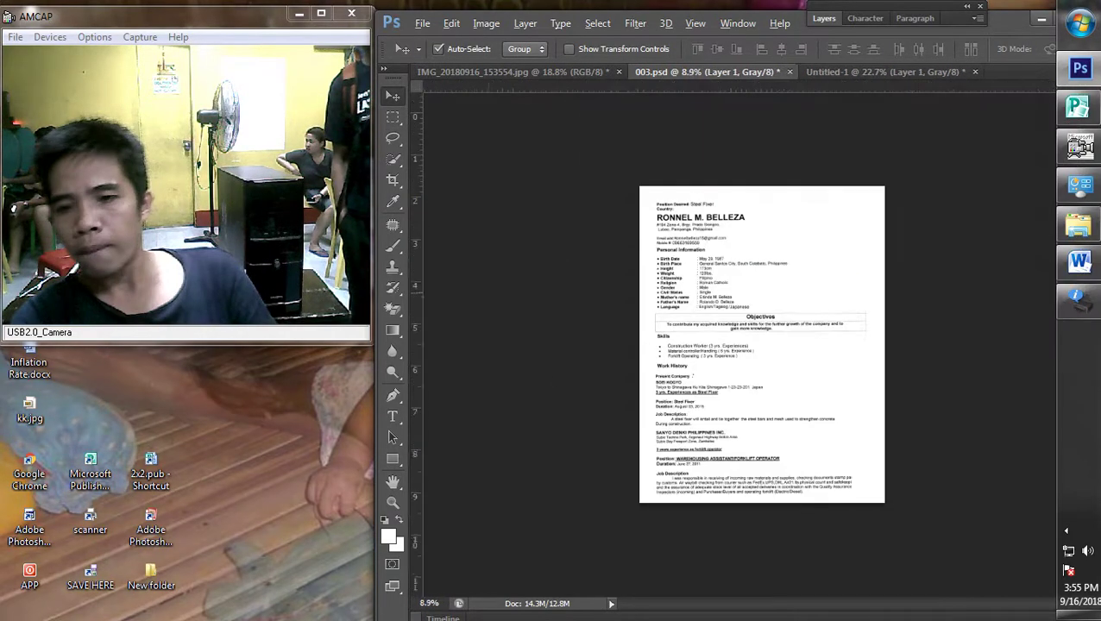
pyautogui.scroll(3, 733, 336)
pyautogui.scroll(1, 733, 337)
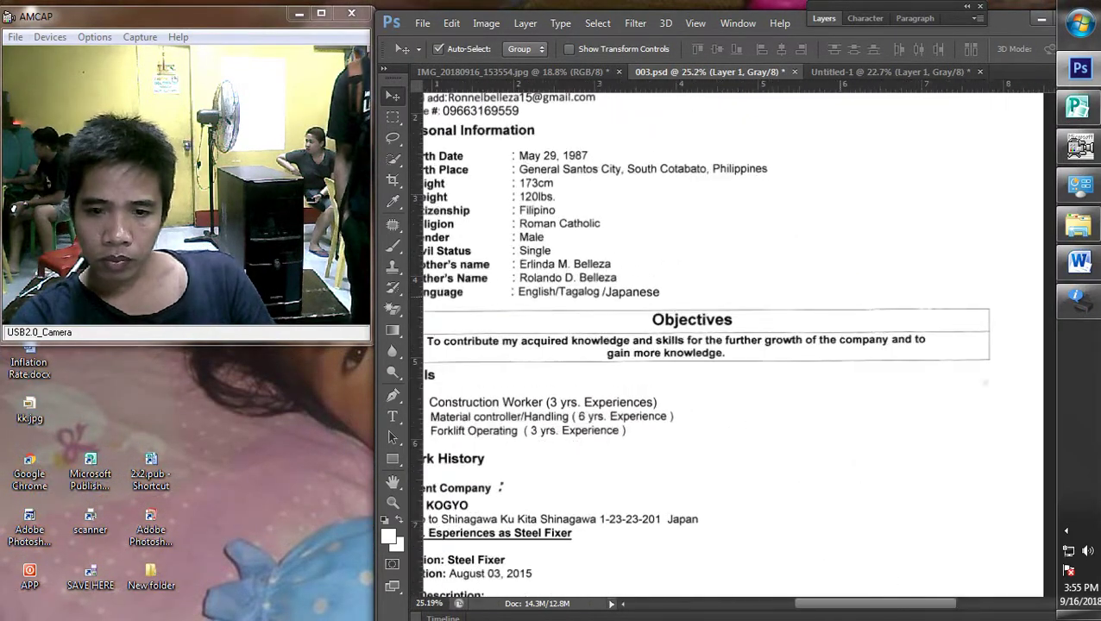
pyautogui.scroll(-4, 733, 336)
pyautogui.scroll(1, 762, 345)
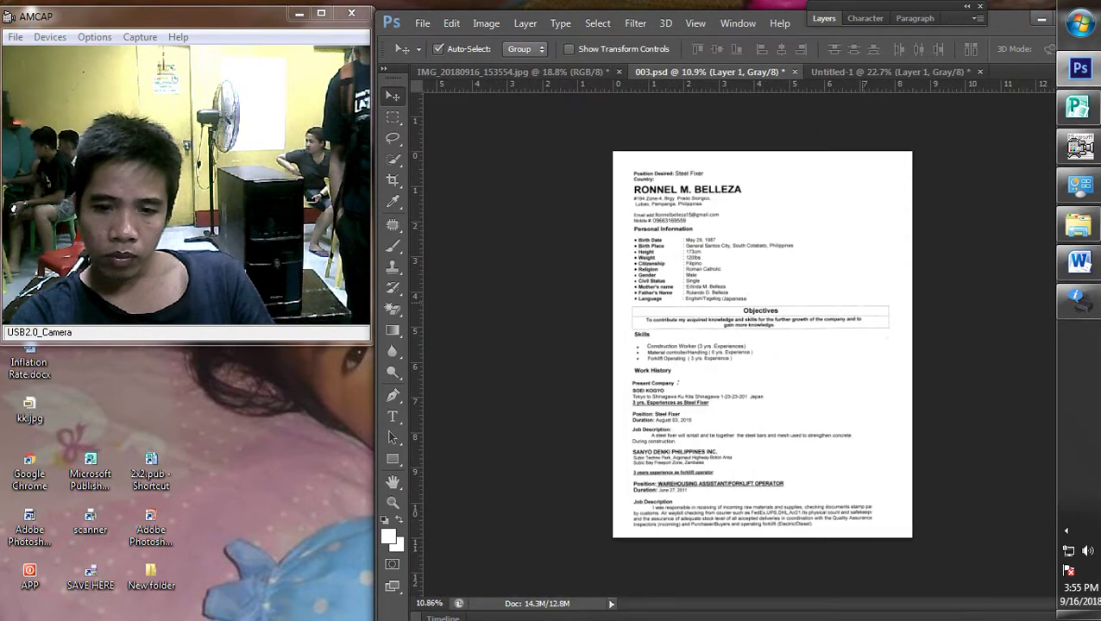
# - Flatten the resume into a single layer and clear any selection
pyautogui.click(824, 18)
pyautogui.rightClick(833, 143)
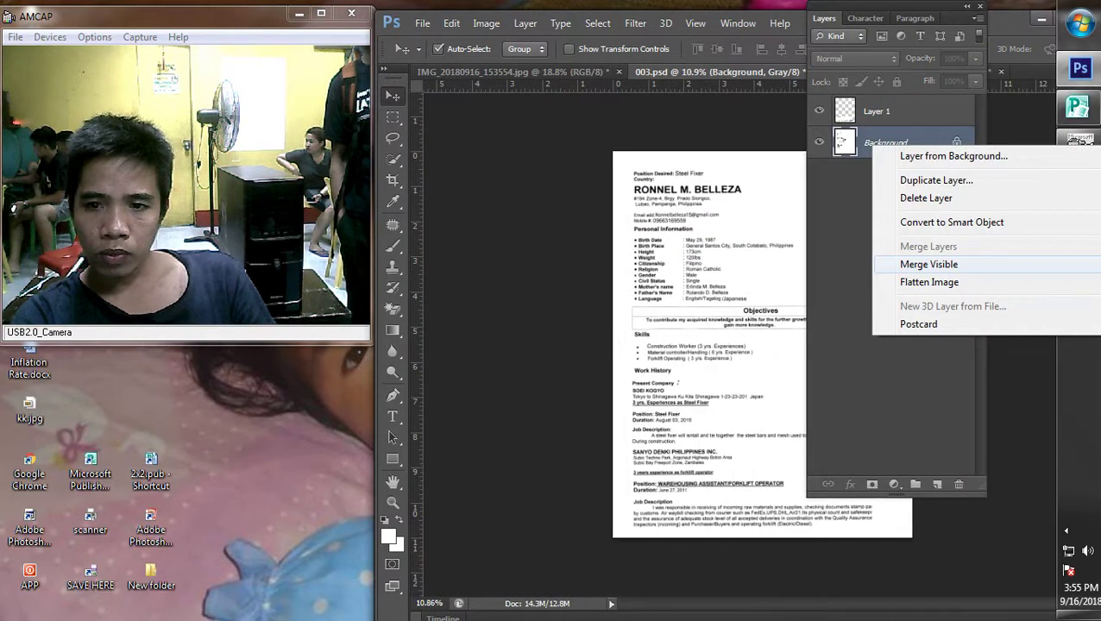
pyautogui.click(908, 282)
pyautogui.hotkey('ctrl', 'a')
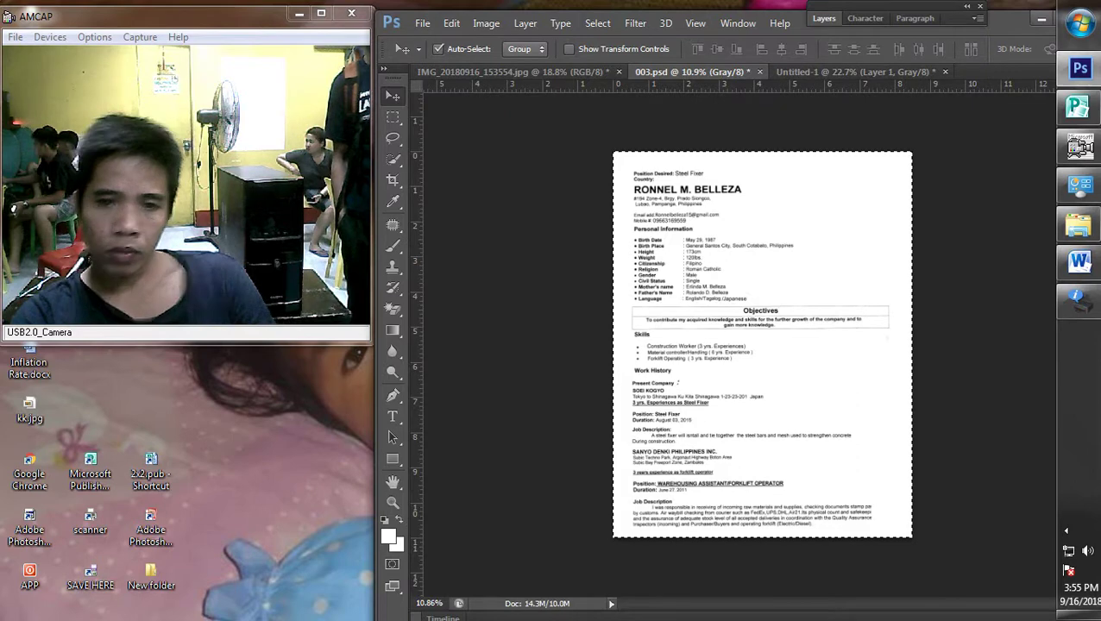
pyautogui.scroll(-1, 762, 345)
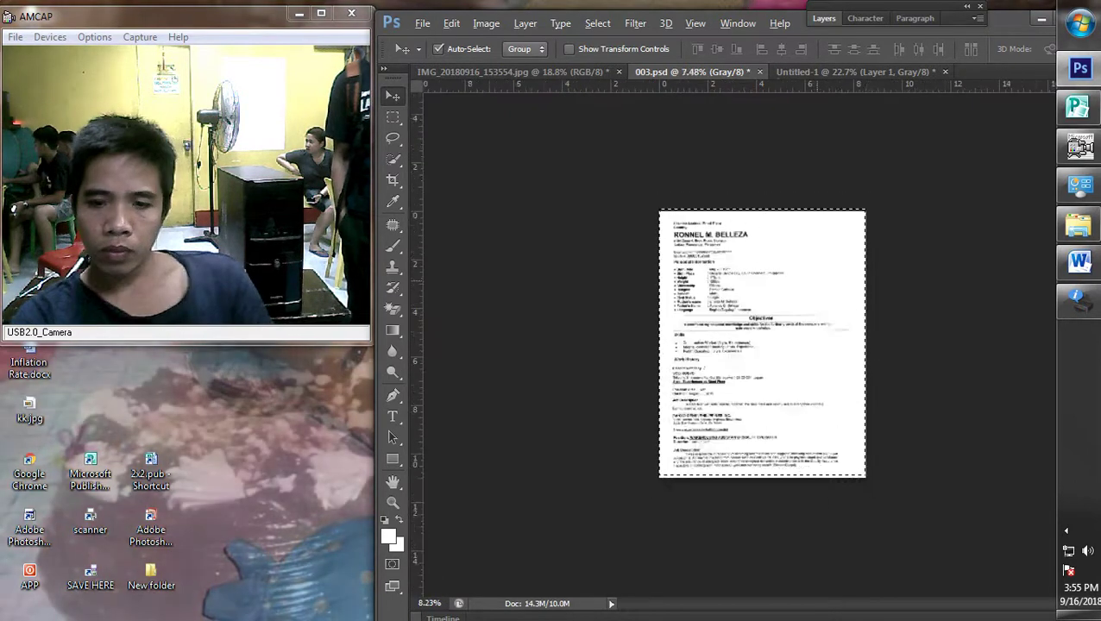
pyautogui.press('m')
pyautogui.rightClick(778, 253)
pyautogui.click(834, 263)
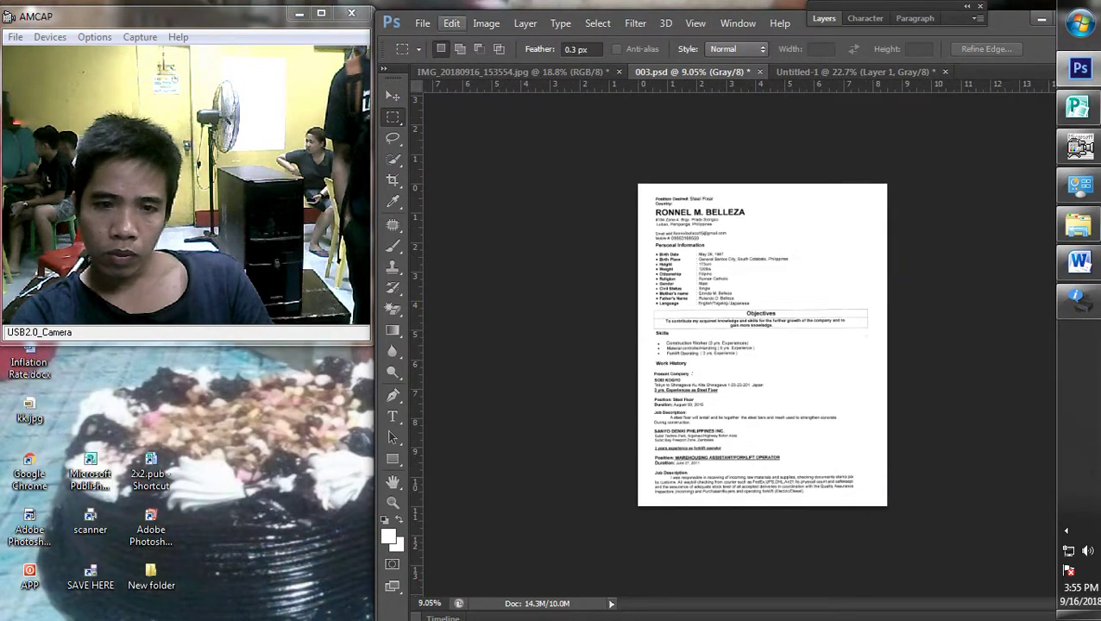
# - Save the resume as 003.psd on the Desktop, checking the SAVE HERE folder
pyautogui.click(422, 24)
pyautogui.click(448, 147)
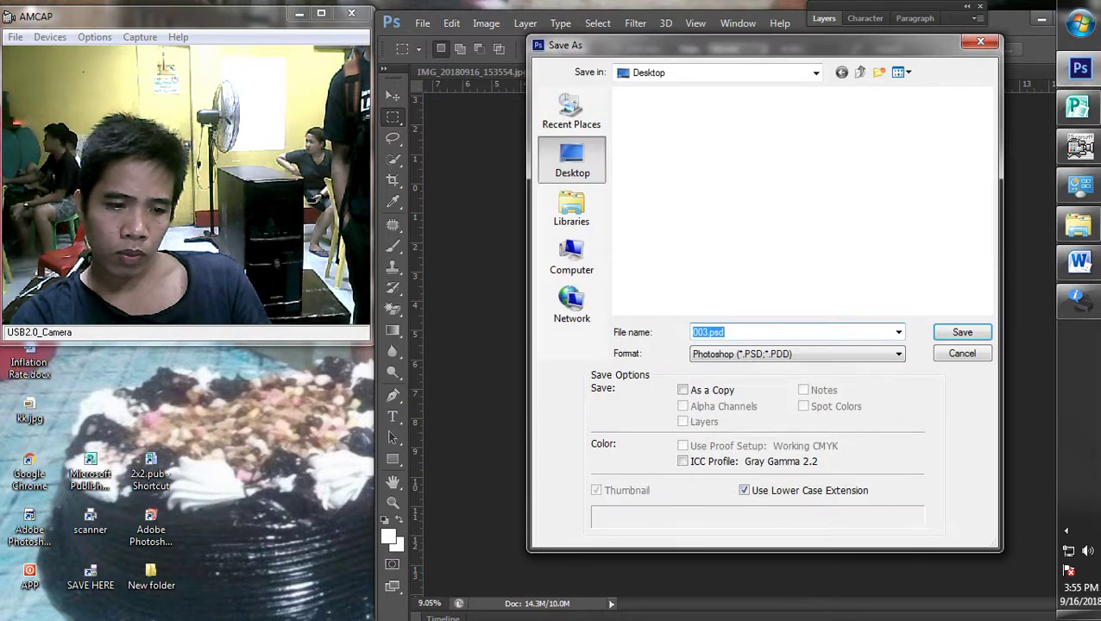
pyautogui.doubleClick(91, 573)
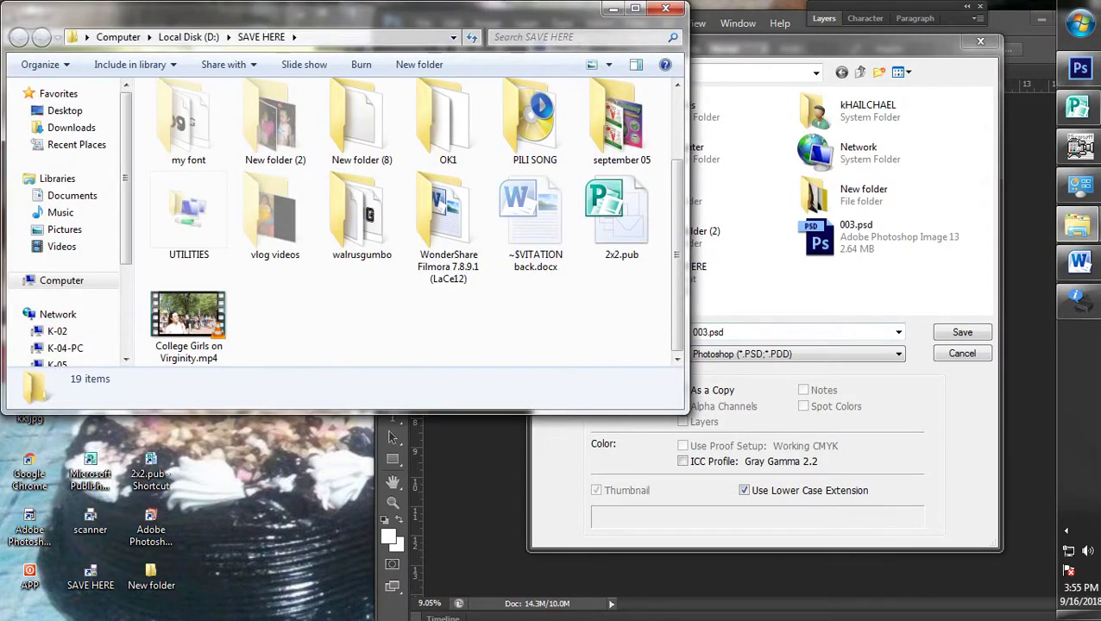
pyautogui.click(665, 7)
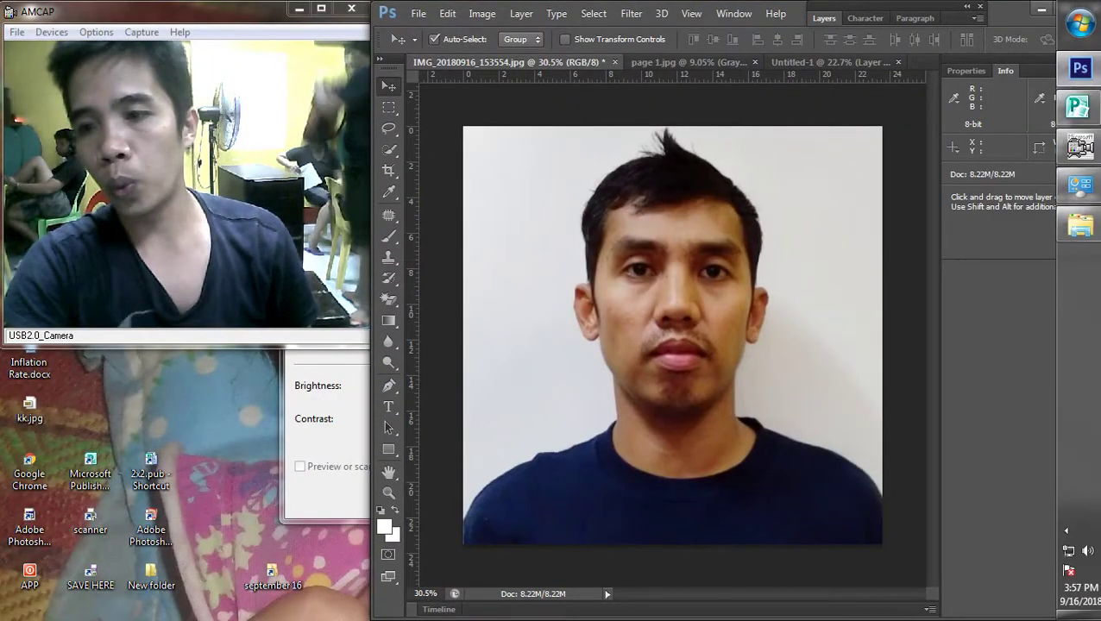
# - Close the Info colour-readout panel group
pyautogui.moveTo(1005, 69); pyautogui.dragTo(786, 145)
pyautogui.click(886, 146)
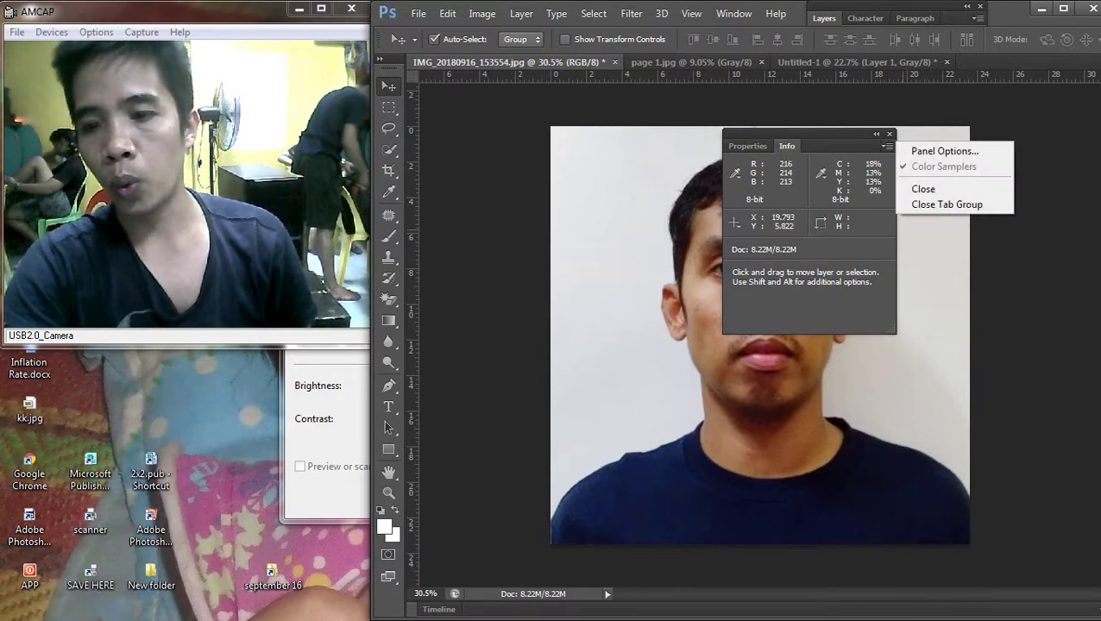
pyautogui.click(946, 205)
pyautogui.scroll(-2, 734, 335)
pyautogui.scroll(4, 733, 334)
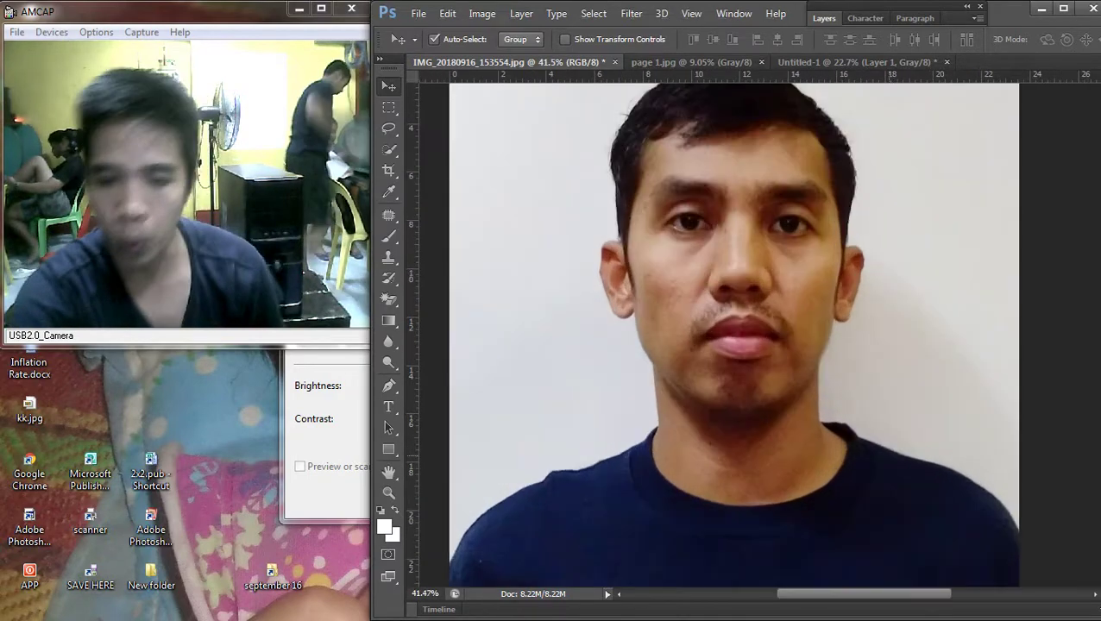
# - Apply a Color Balance of -8, 0, +7 to the photo's midtones
pyautogui.hotkey('ctrl', 'b')
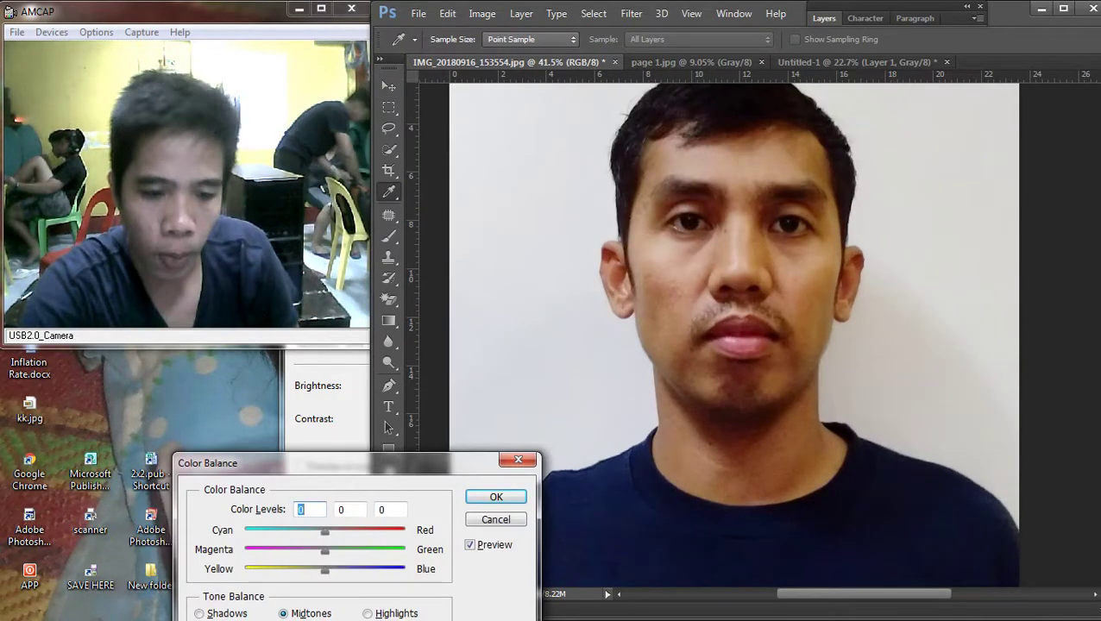
pyautogui.moveTo(325, 530); pyautogui.dragTo(318, 530)
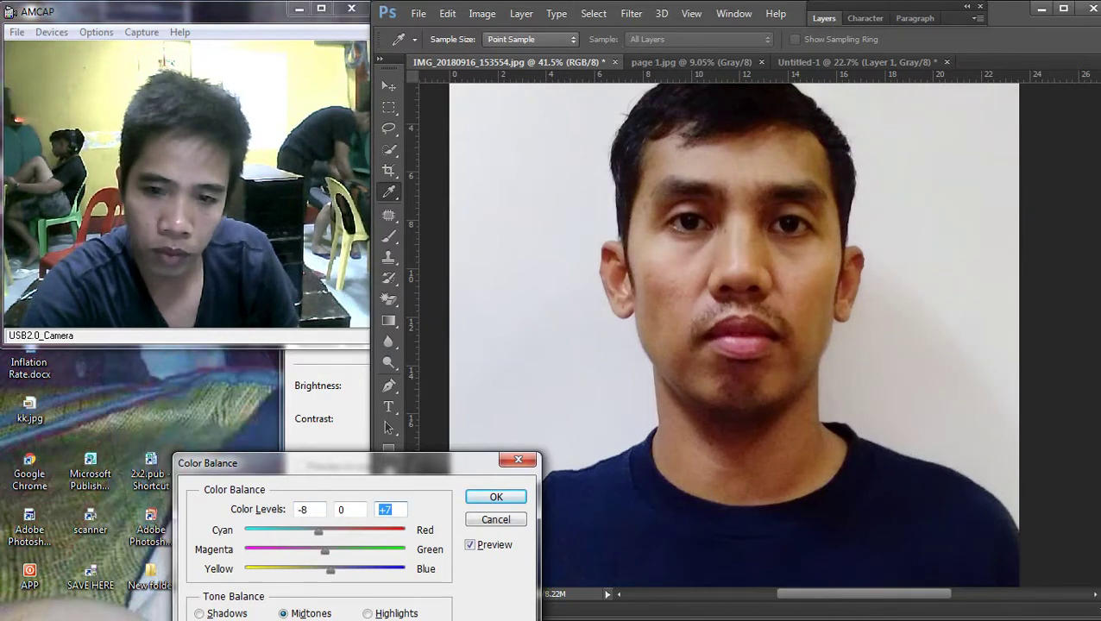
pyautogui.press('Return')
pyautogui.press('v')
pyautogui.scroll(-2, 733, 335)
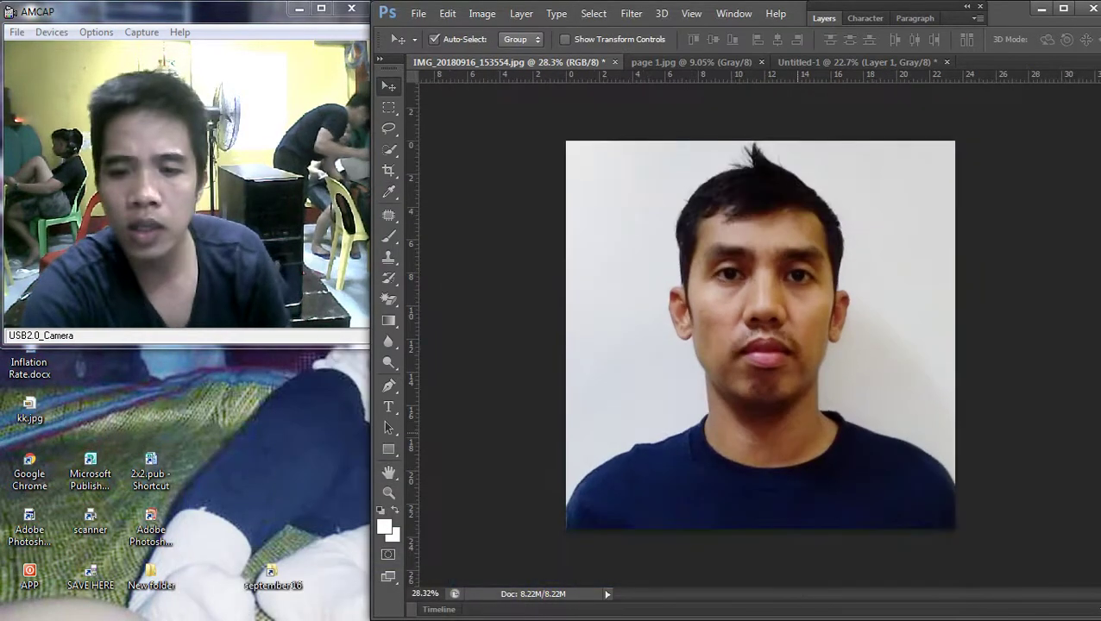
# - Lighten the photo slightly with a Curves adjustment
pyautogui.hotkey('ctrl', 'm')
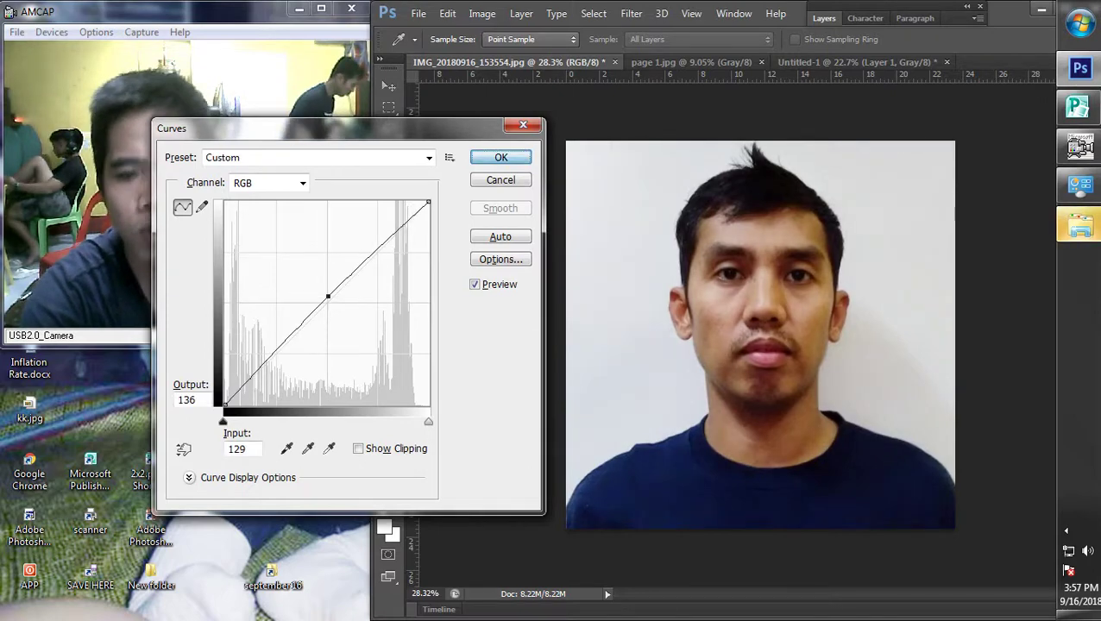
pyautogui.press('Return')
pyautogui.scroll(-2, 759, 335)
pyautogui.scroll(3, 759, 335)
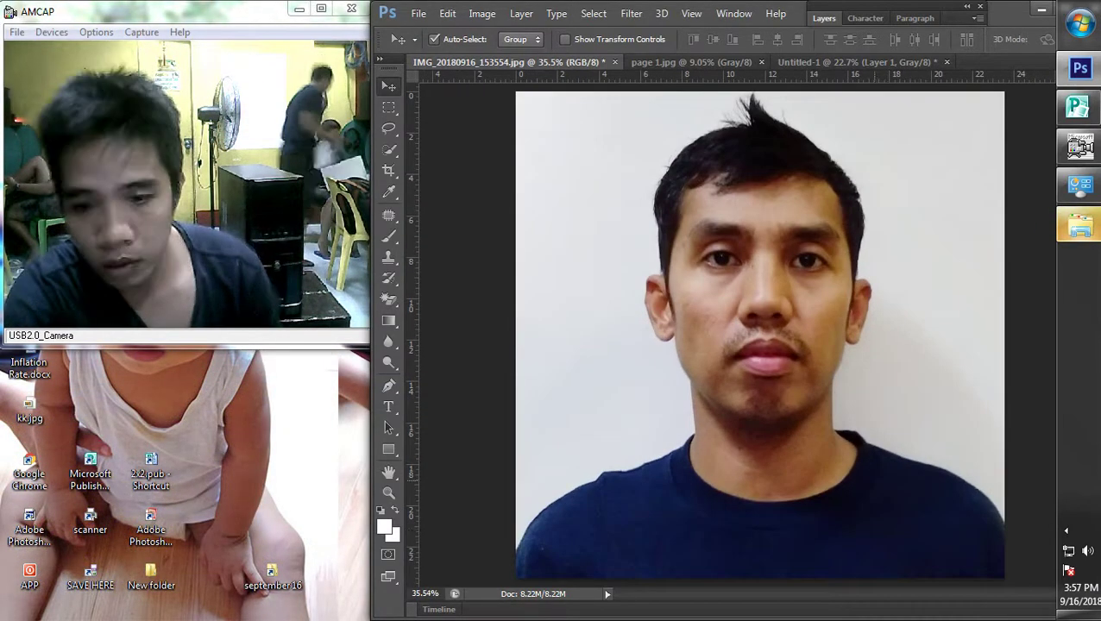
pyautogui.click(1078, 226)
# - Open 2X2 FORMAL ATTIRE WHITE WOMAN GANDA .psd from D:\2018\formal attire
pyautogui.doubleClick(681, 226)
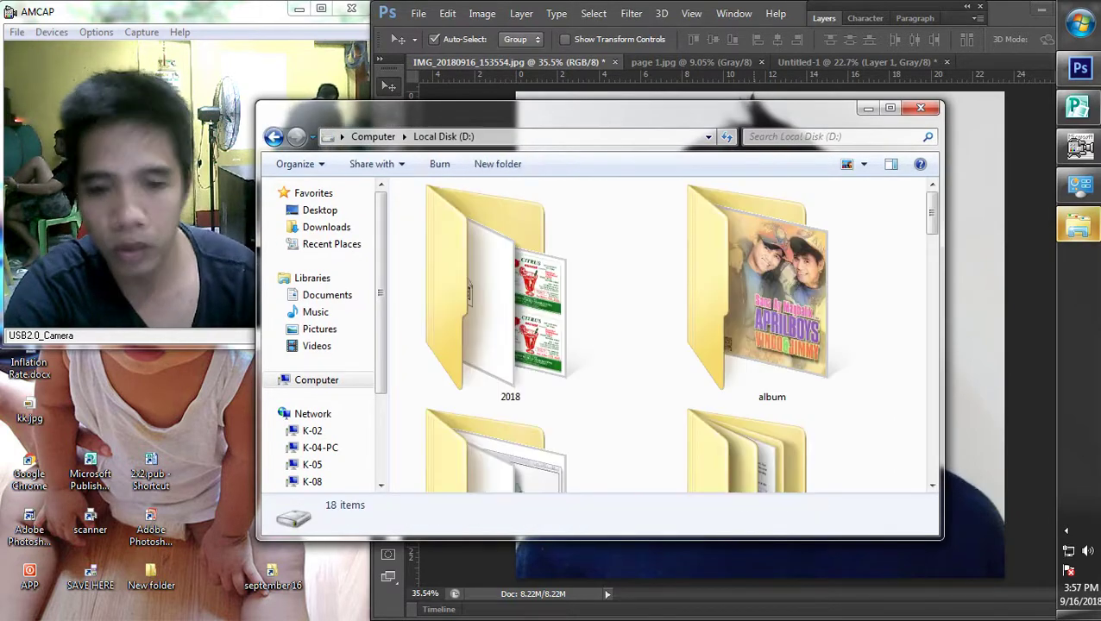
pyautogui.moveTo(604, 107); pyautogui.dragTo(744, 93)
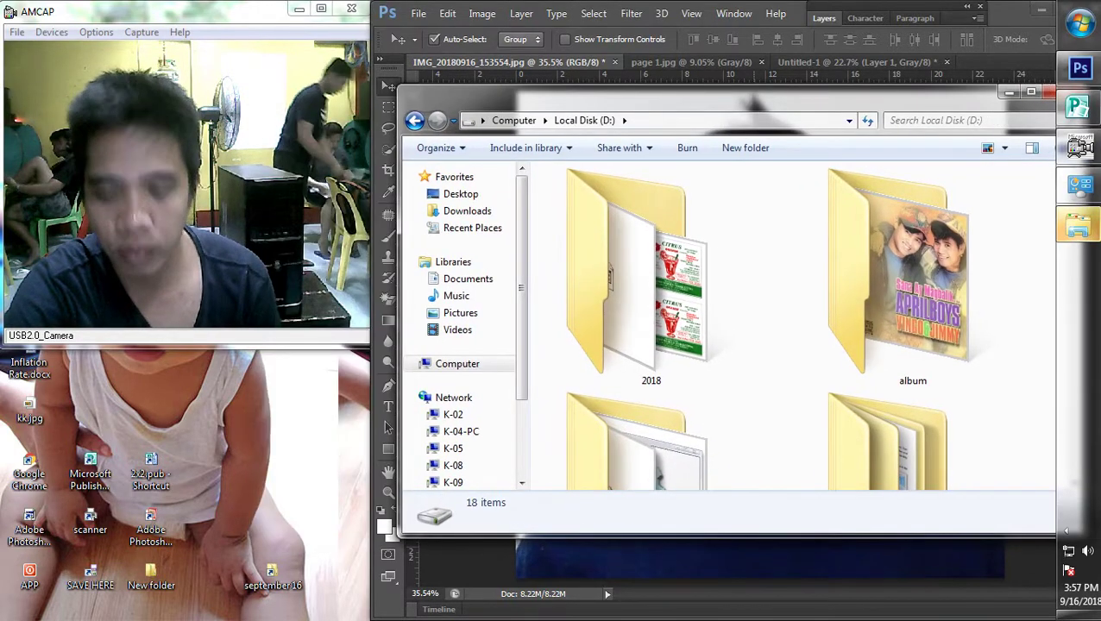
pyautogui.scroll(-3, 639, 276)
pyautogui.scroll(3, 638, 276)
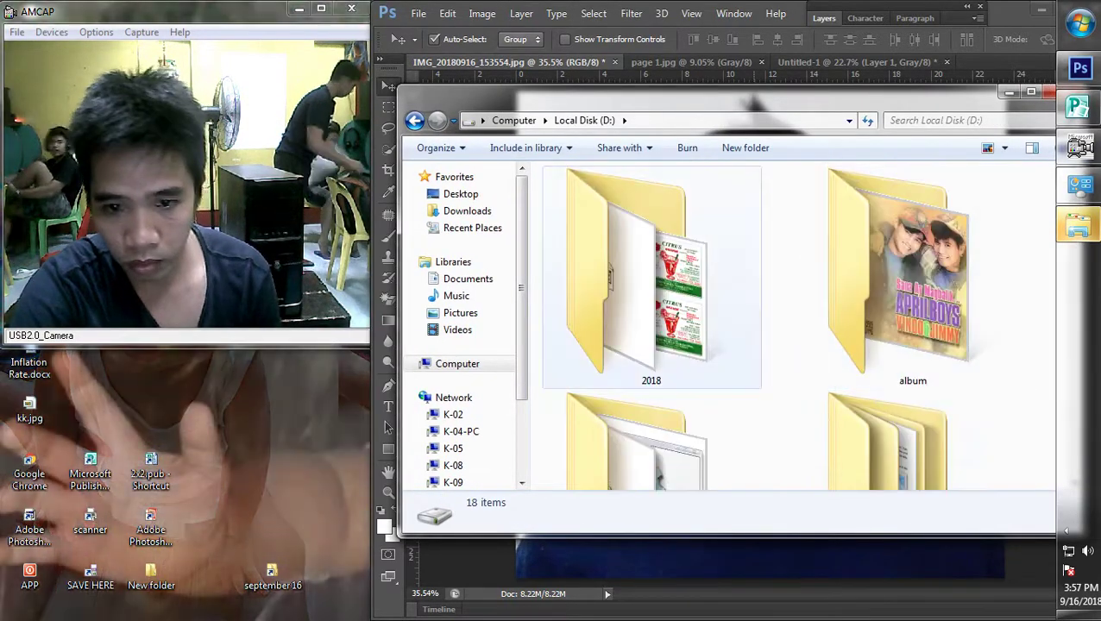
pyautogui.doubleClick(638, 276)
pyautogui.doubleClick(587, 211)
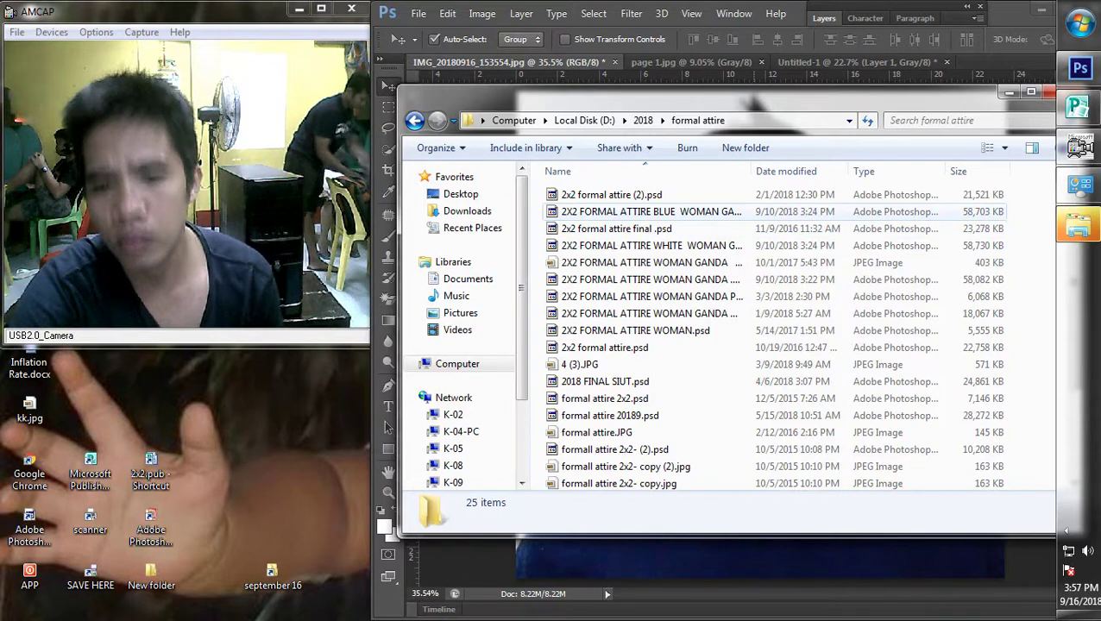
pyautogui.click(652, 245)
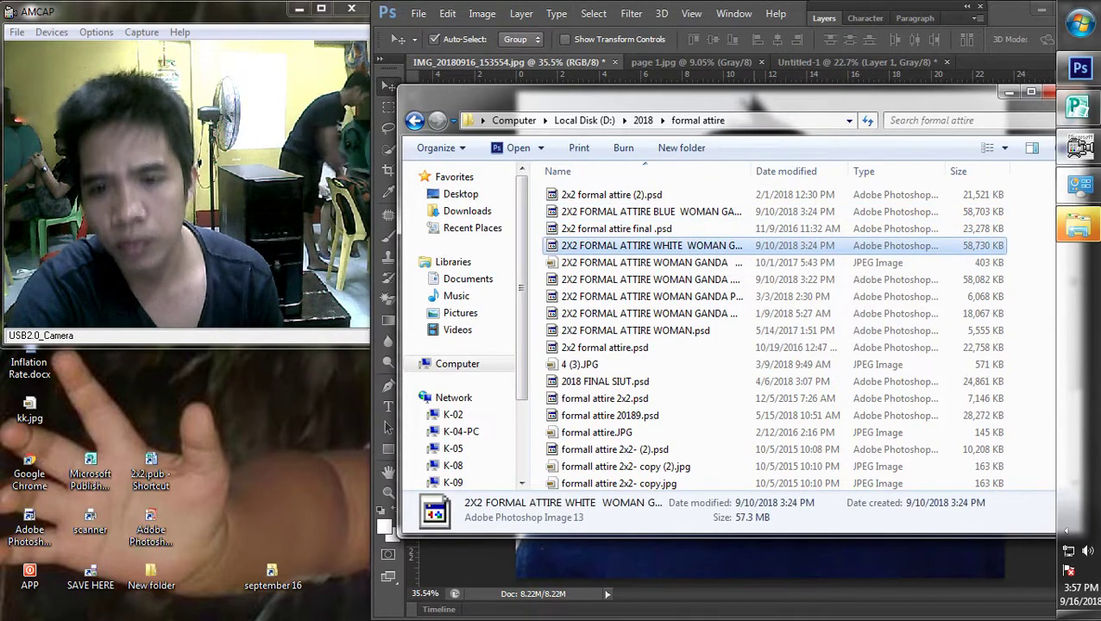
pyautogui.press('Return')
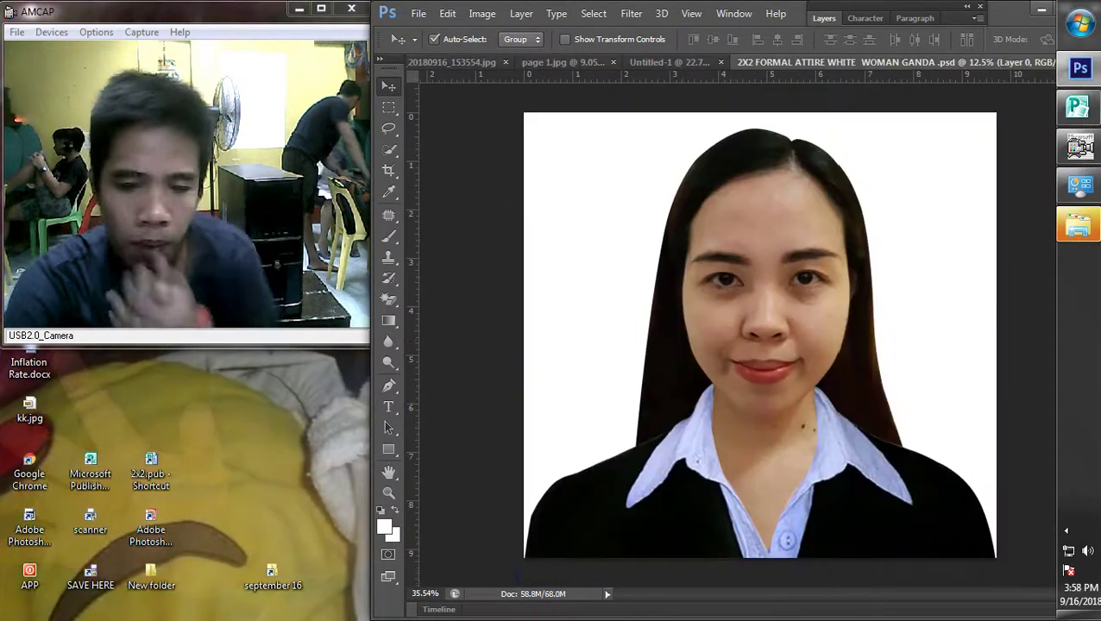
# - Delete the woman's portrait layer from the white-background attire template
pyautogui.rightClick(738, 265)
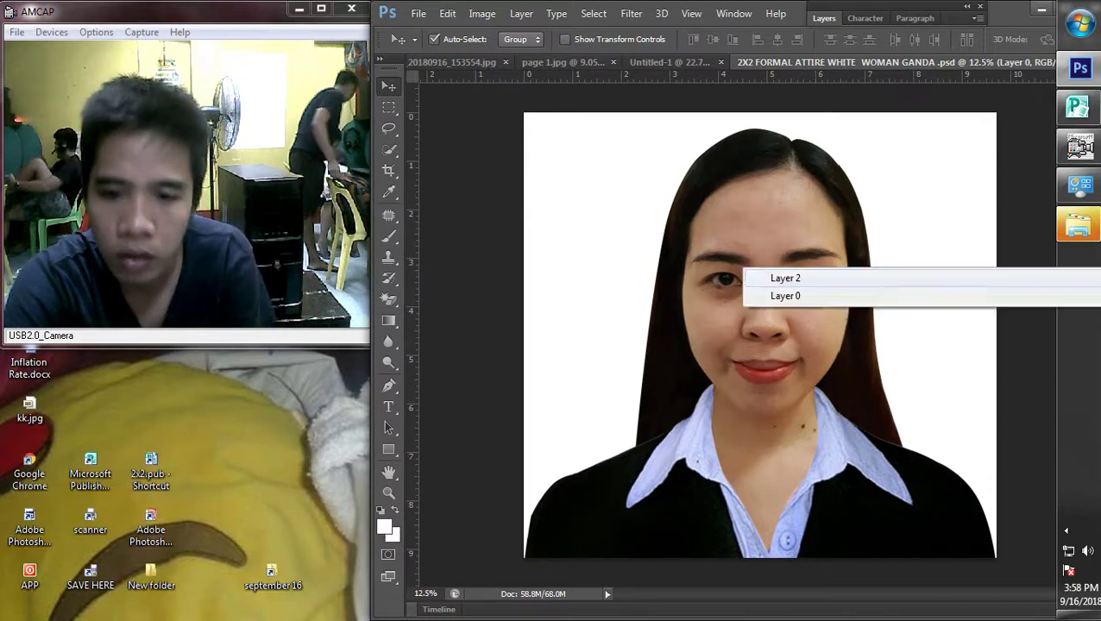
pyautogui.click(763, 276)
pyautogui.press('Delete')
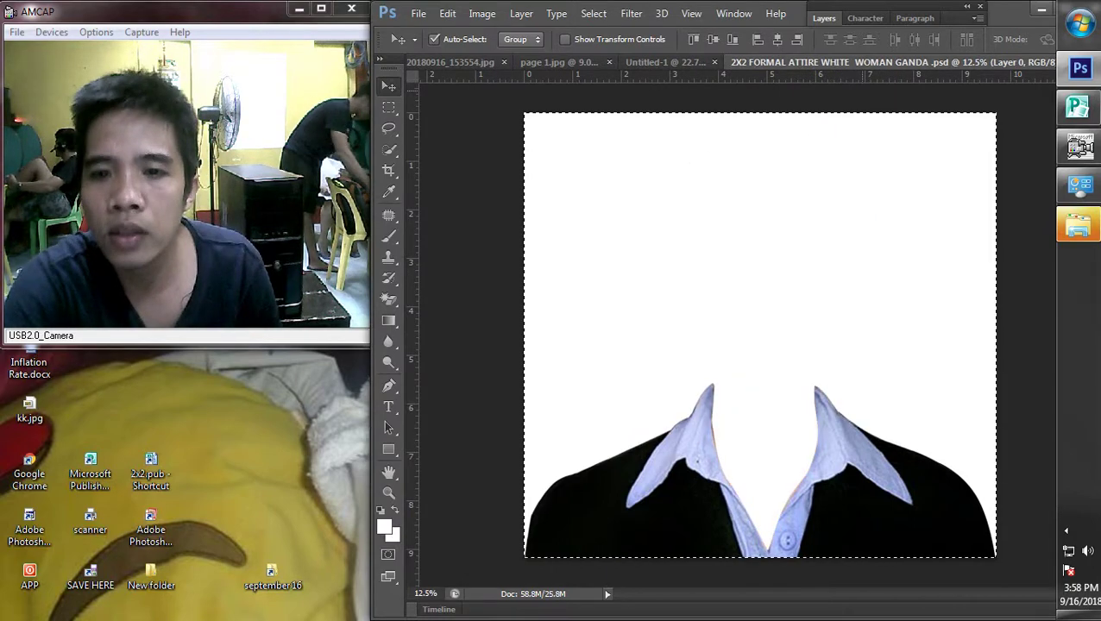
pyautogui.hotkey('ctrl', 'shift', 'Tab')
pyautogui.hotkey('ctrl', 'v')
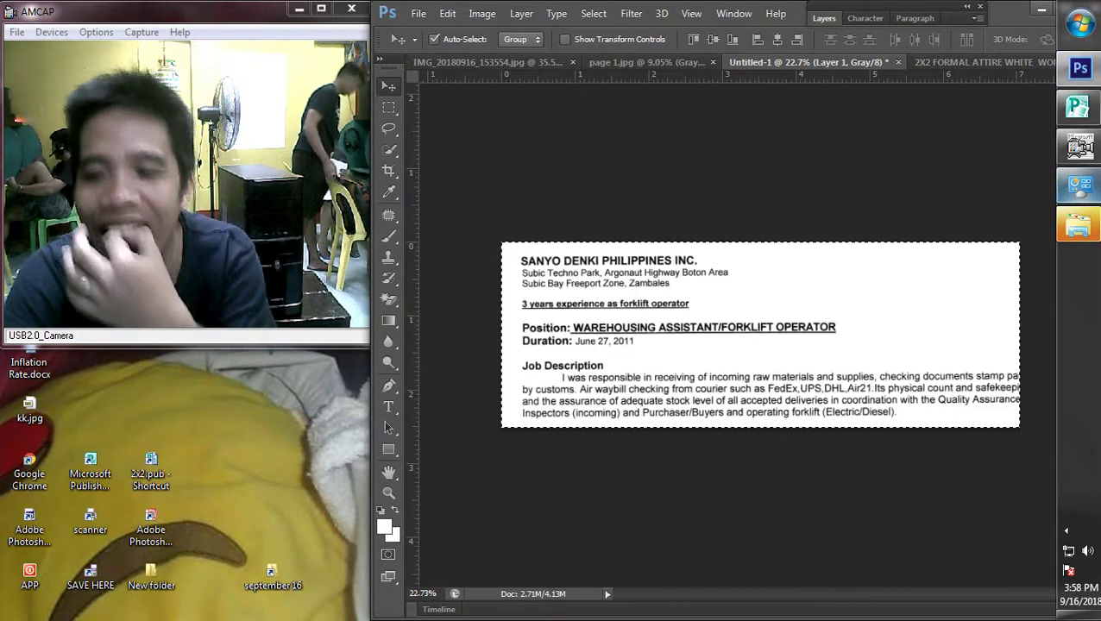
# - Open formal attire 20189.psd from Explorer and delete its sample man's portrait layer
pyautogui.moveTo(1078, 226)
pyautogui.click(948, 276)
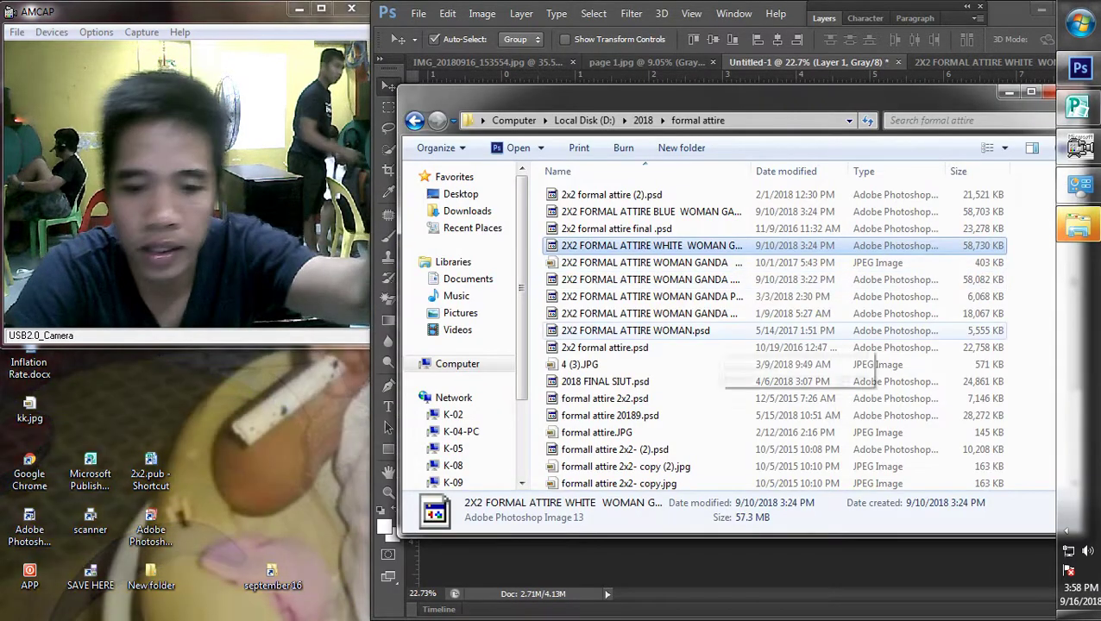
pyautogui.moveTo(610, 415); pyautogui.dragTo(1078, 69)
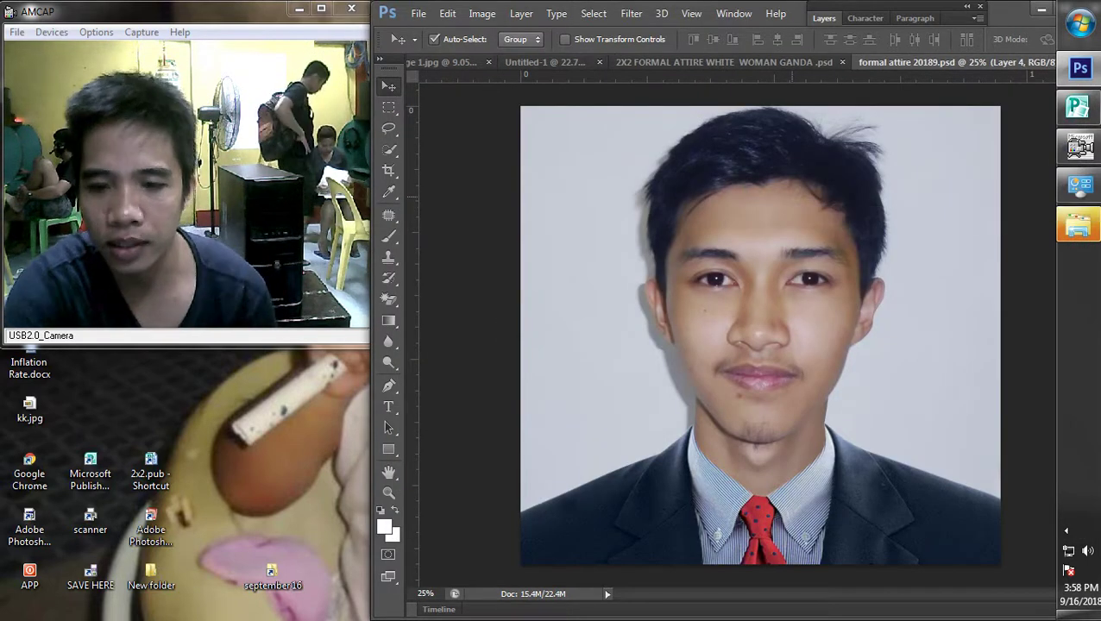
pyautogui.press('Delete')
pyautogui.hotkey('ctrl', '-')
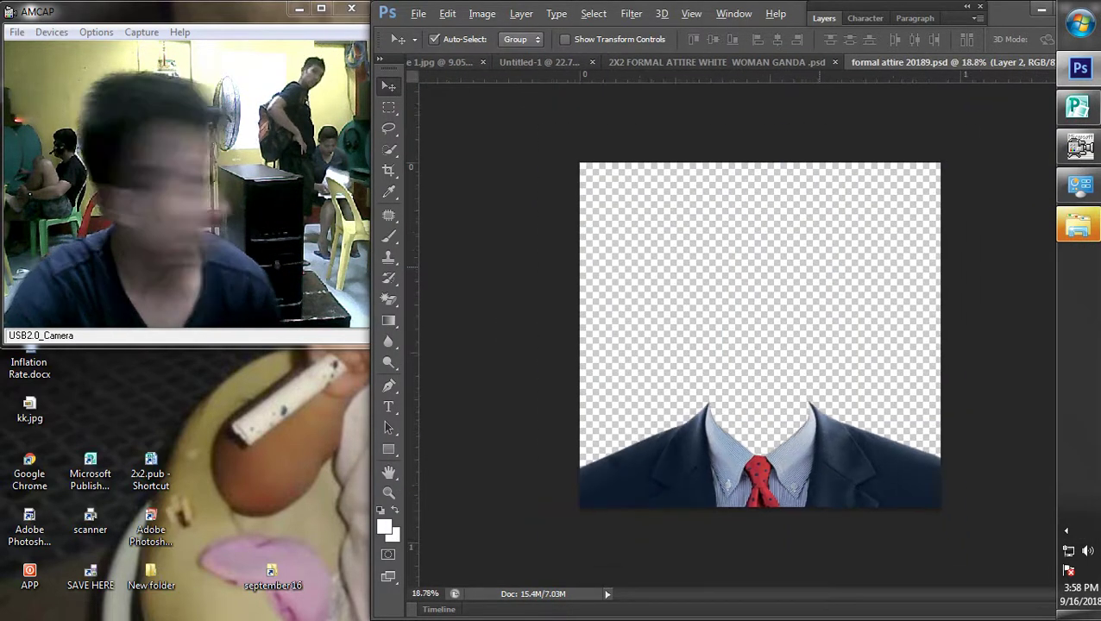
pyautogui.hotkey('ctrl', '0')
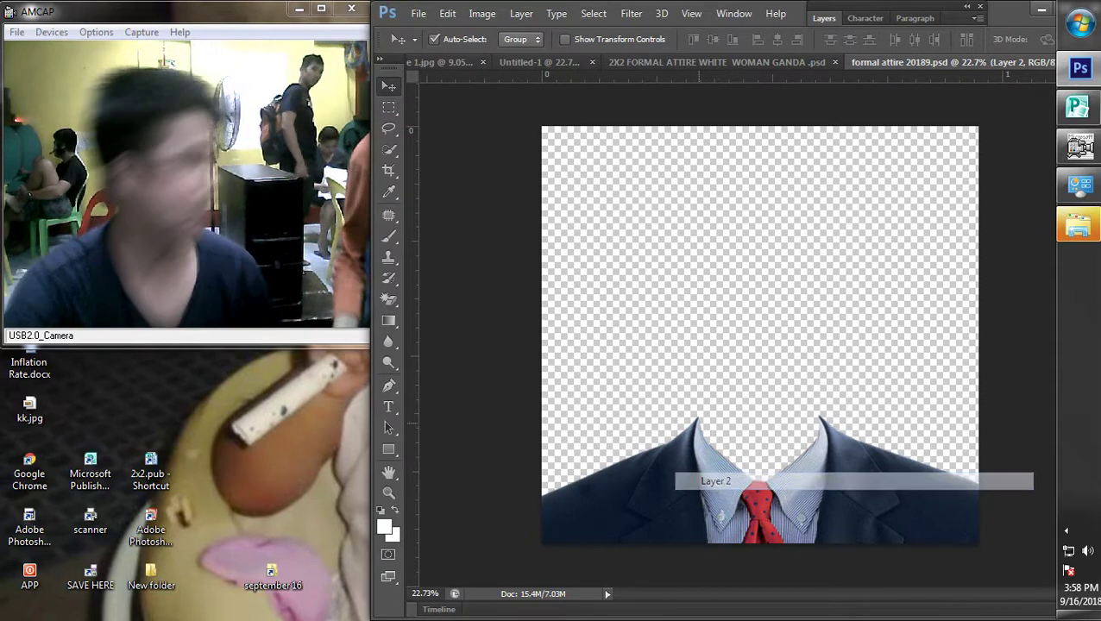
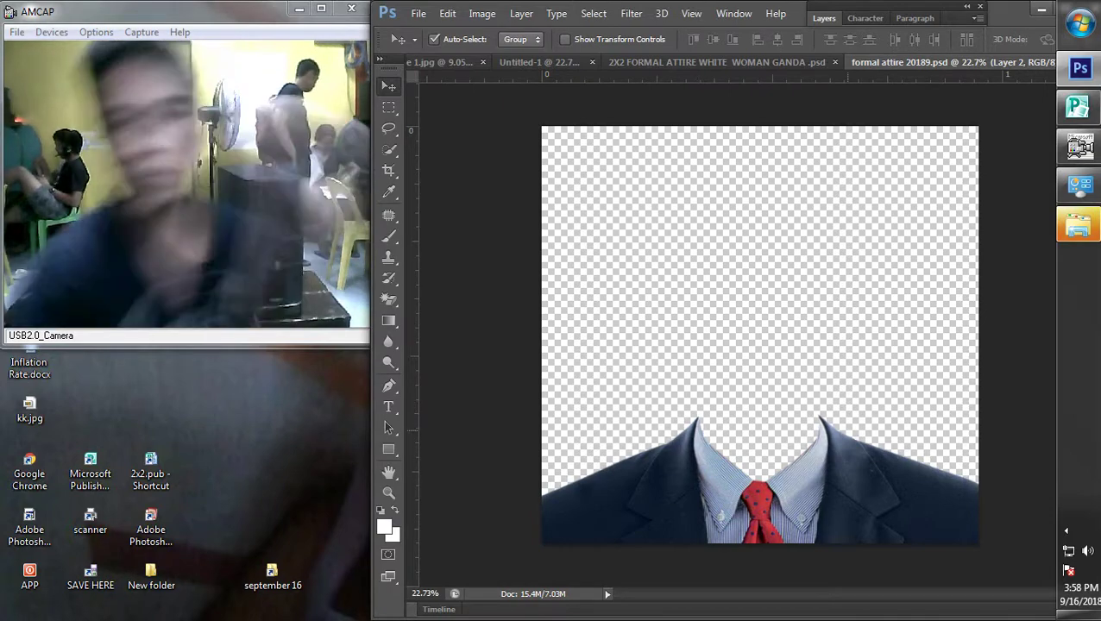
# - Close the woman's formal attire template without saving changes
pyautogui.hotkey('ctrl', 'shift', 'Tab')
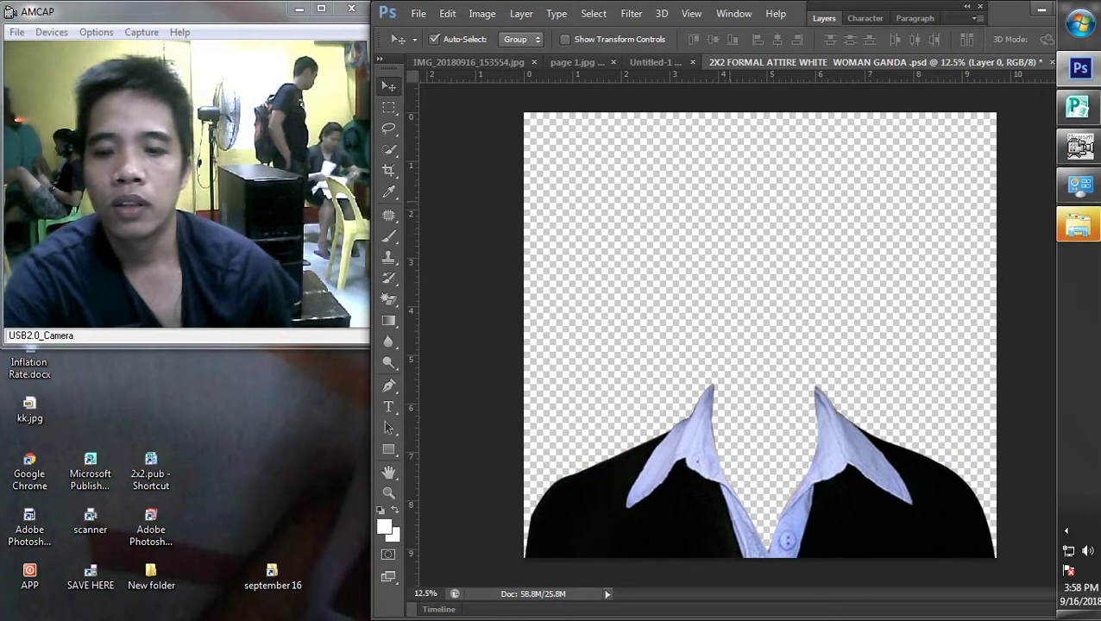
pyautogui.hotkey('ctrl', 'w')
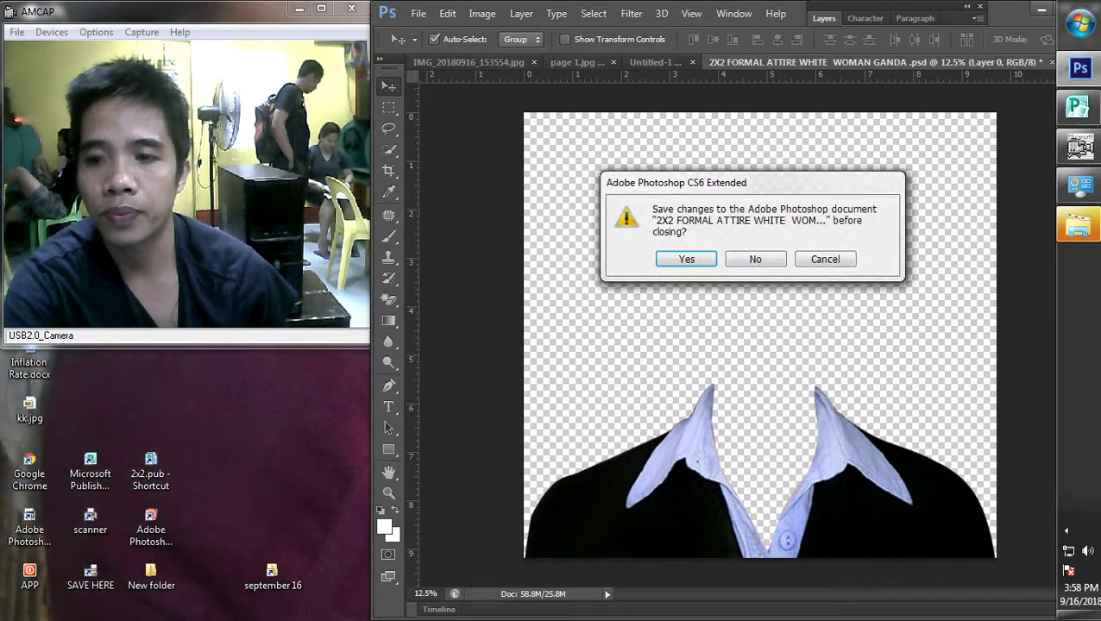
pyautogui.press('n')
# - Paste the man's portrait into formal attire 20189.psd
pyautogui.hotkey('ctrl', 'shift', 'Tab')
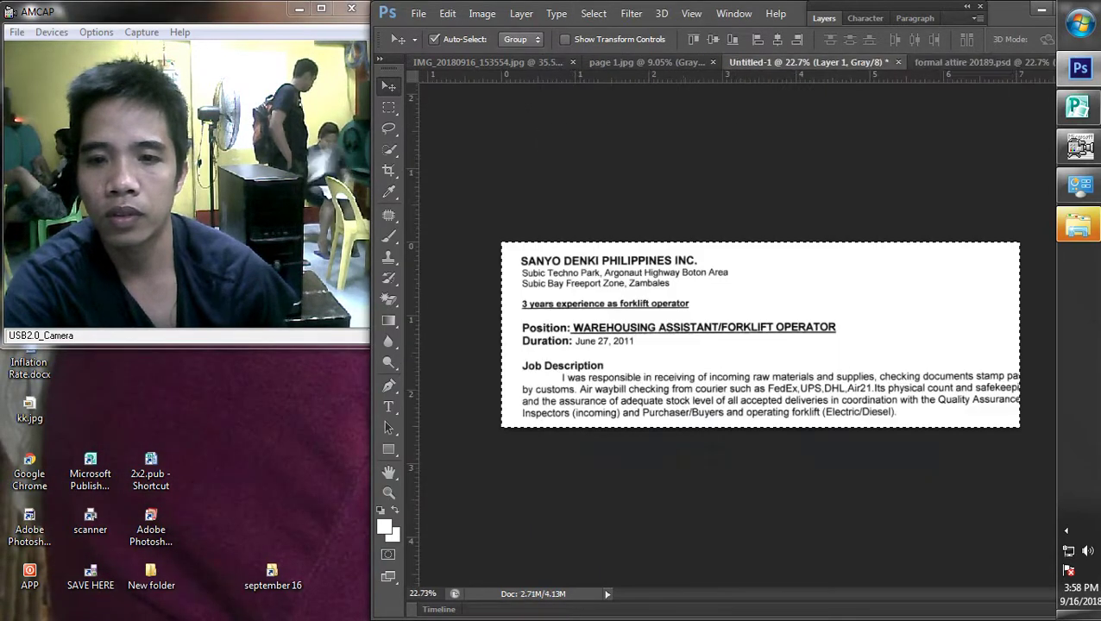
pyautogui.hotkey('ctrl', 'shift', 'Tab')
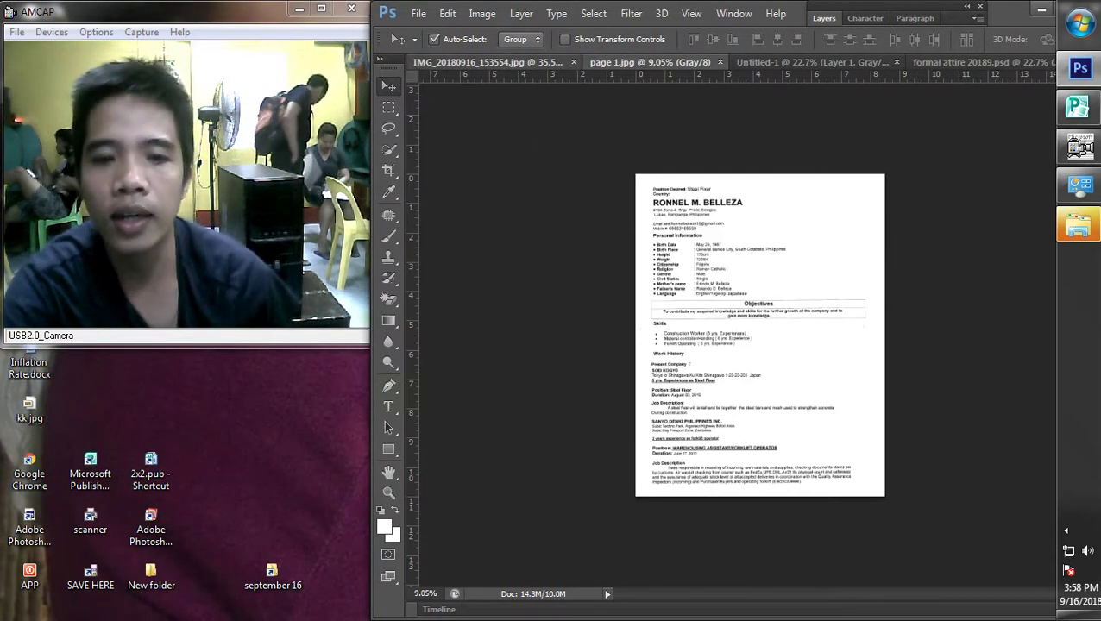
pyautogui.hotkey('ctrl', 'shift', 'Tab')
pyautogui.hotkey('ctrl', 'shift', 'Tab')
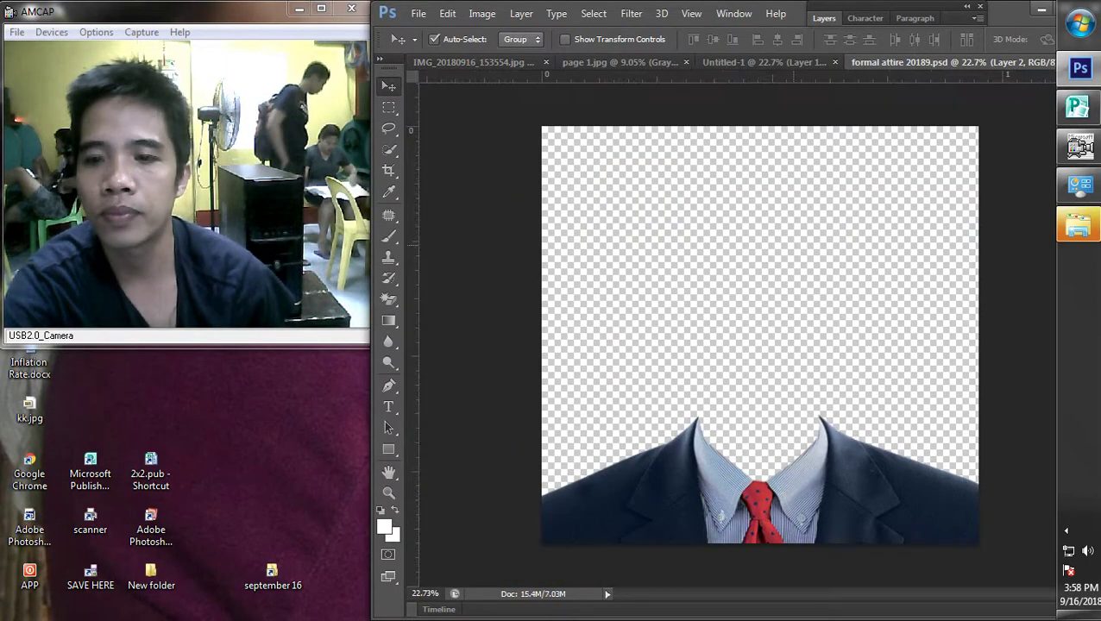
pyautogui.hotkey('ctrl', 'v')
# - Move the portrait up over the suit and bring the suit layer to the front
pyautogui.moveTo(759, 328); pyautogui.dragTo(749, 276)
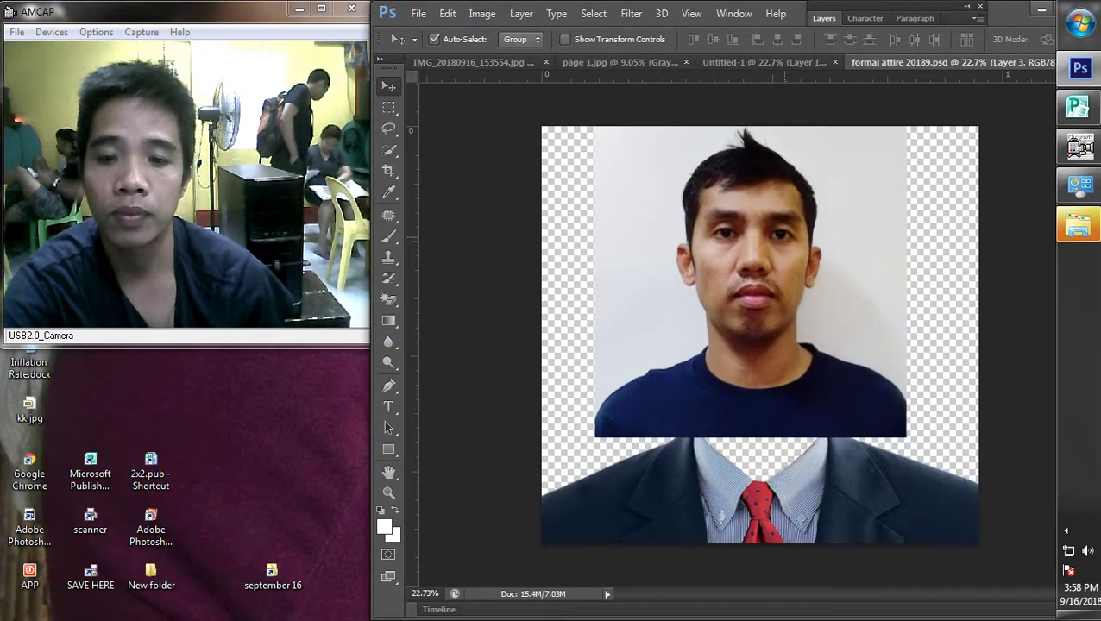
pyautogui.click(556, 13)
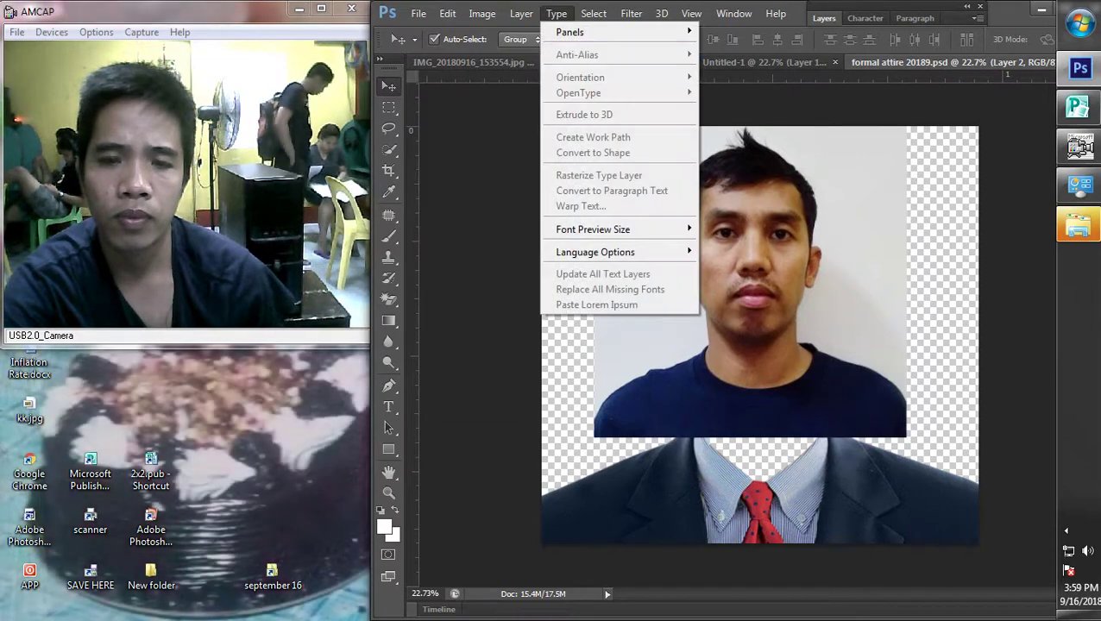
pyautogui.click(735, 442)
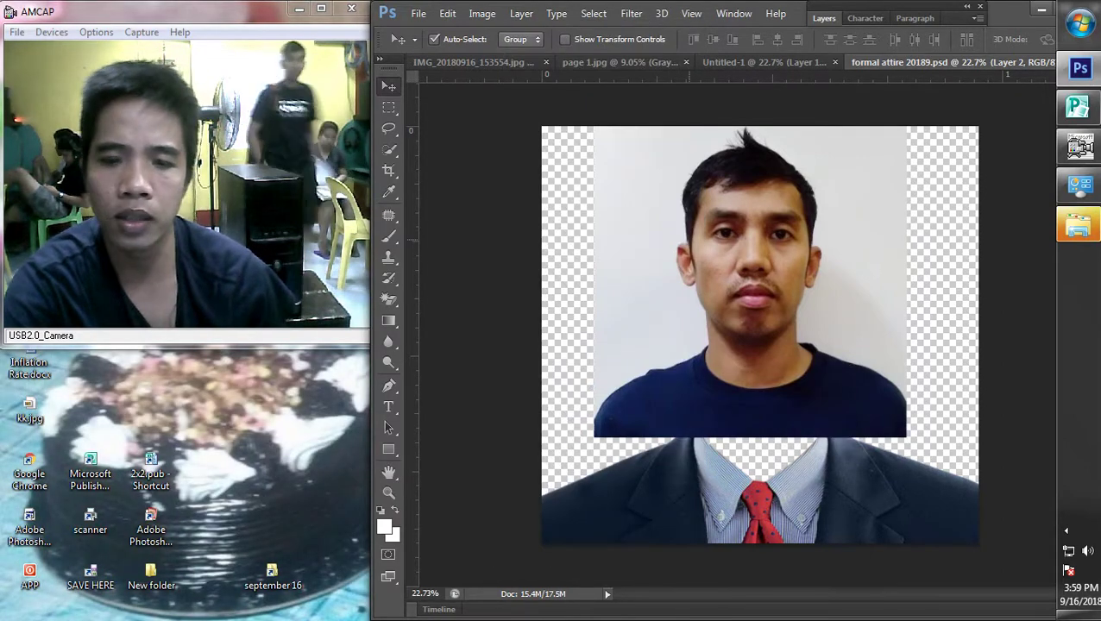
pyautogui.click(521, 13)
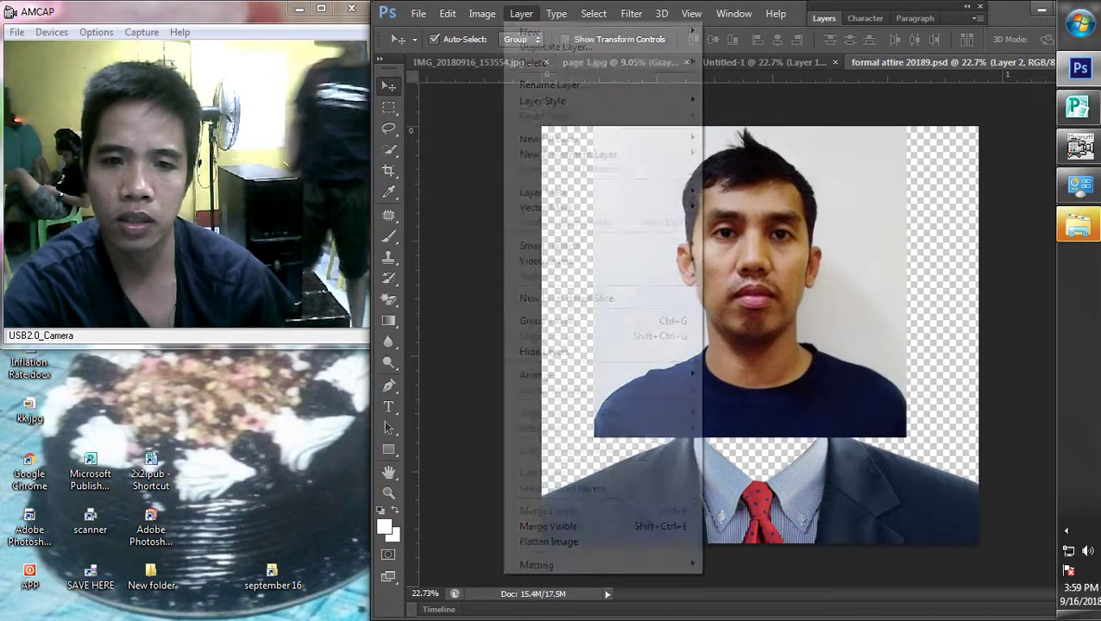
pyautogui.moveTo(544, 374)
pyautogui.click(733, 373)
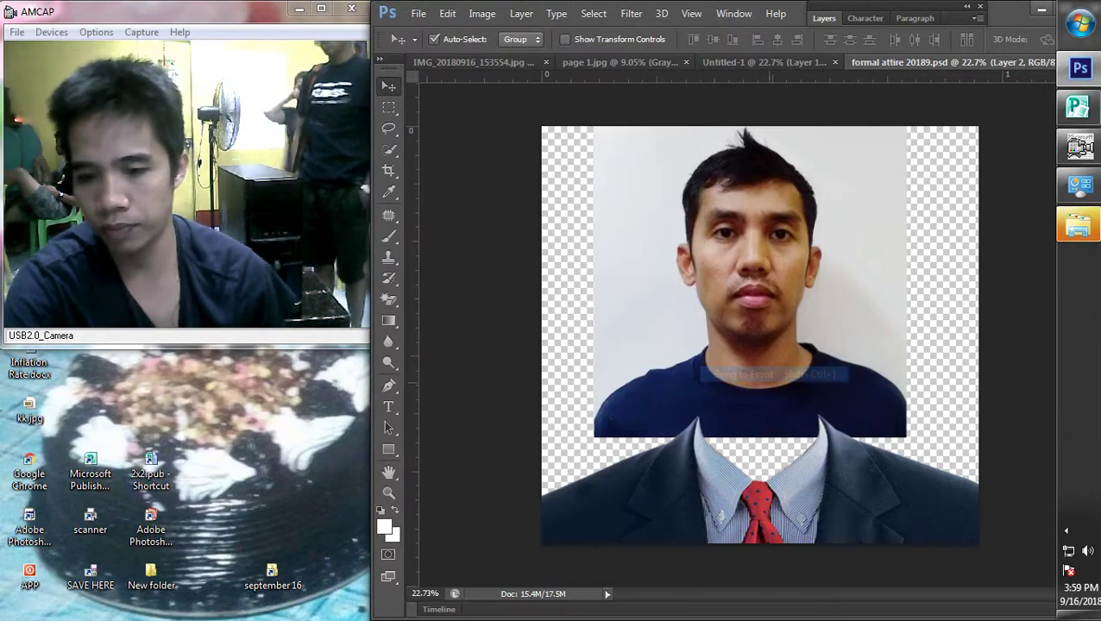
pyautogui.hotkey('ctrl', 't')
# - Scale the suit to about 77% and fit it beneath the man's chin
pyautogui.moveTo(978, 541); pyautogui.dragTo(879, 511)
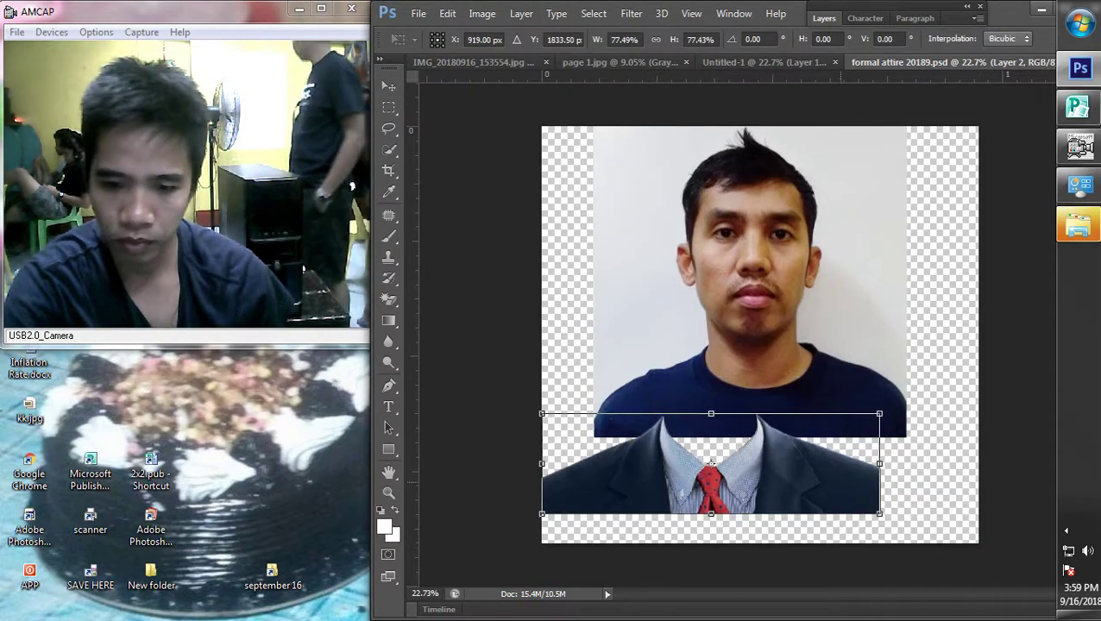
pyautogui.moveTo(821, 430); pyautogui.dragTo(863, 347)
pyautogui.scroll(5, 776, 414)
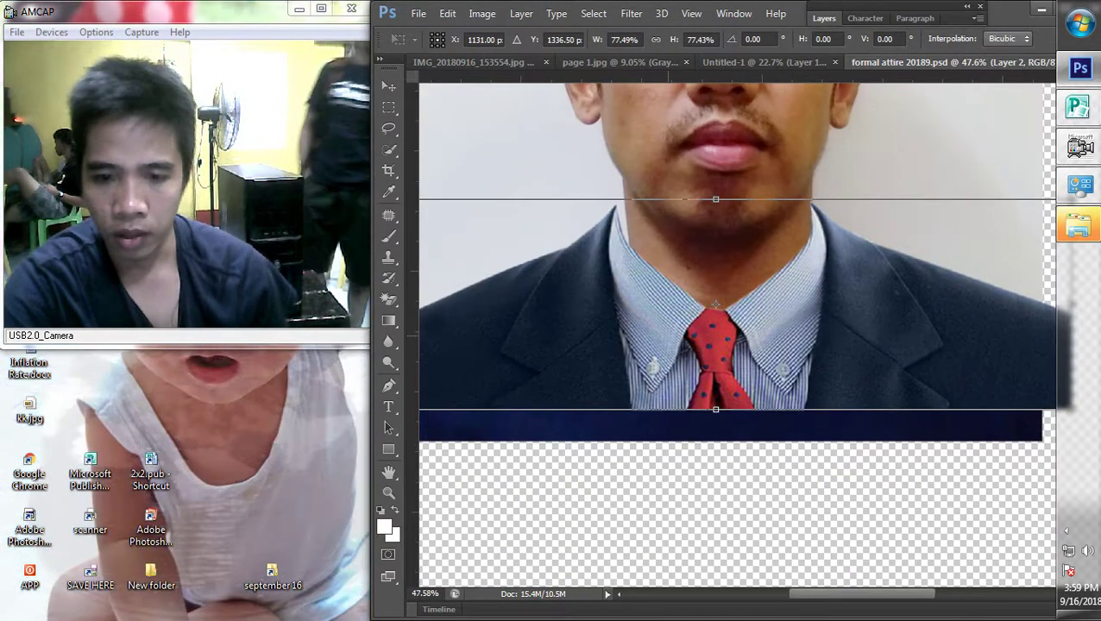
pyautogui.moveTo(724, 332); pyautogui.dragTo(723, 330)
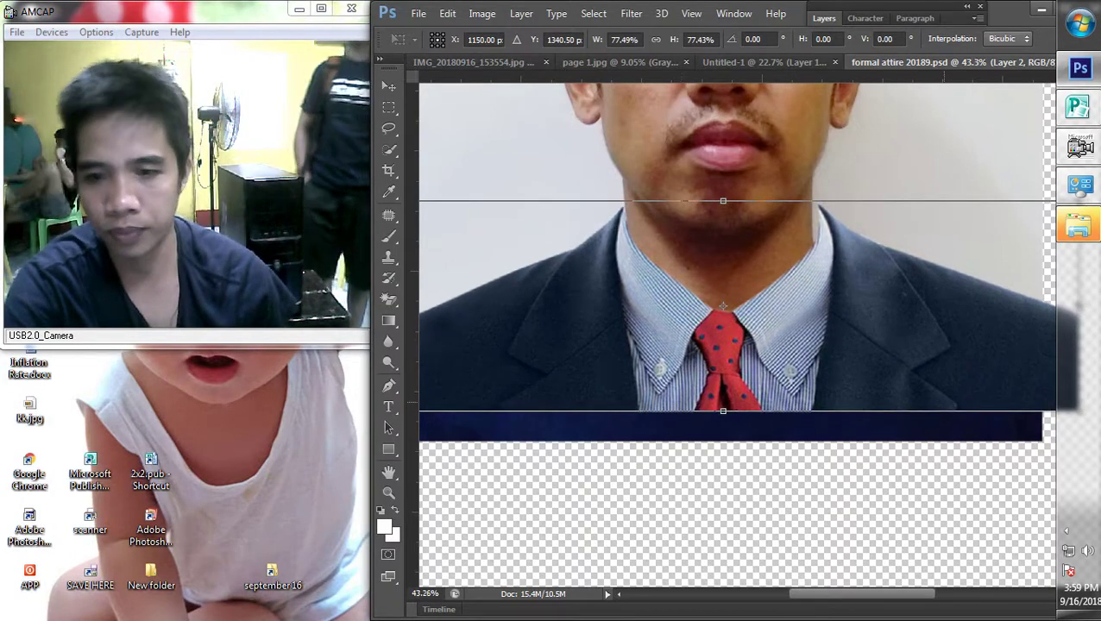
pyautogui.scroll(-2, 945, 406)
pyautogui.moveTo(1046, 409); pyautogui.dragTo(1039, 406)
pyautogui.press('Return')
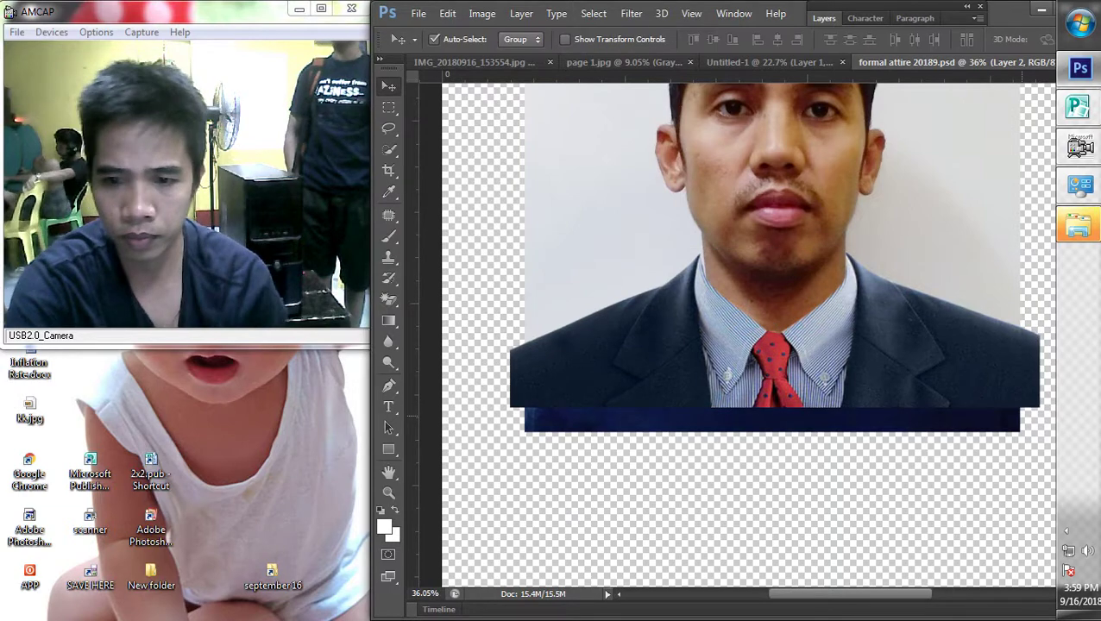
pyautogui.scroll(-1, 747, 337)
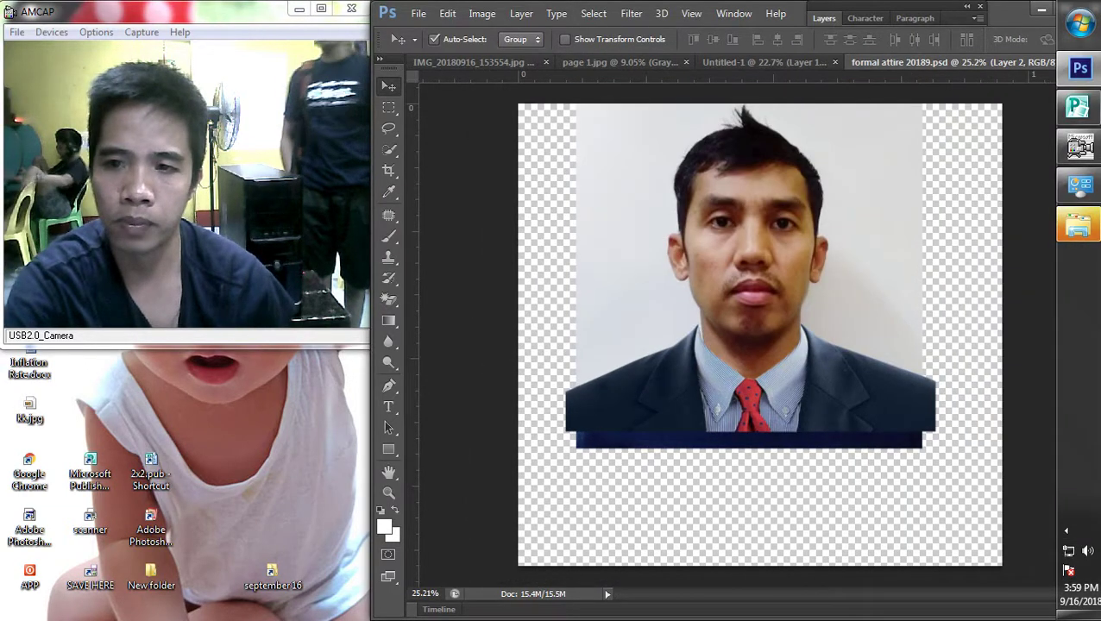
pyautogui.moveTo(371, 345); pyautogui.dragTo(344, 345)
# - Import the newly scanned page through the Import Pictures and Videos window
pyautogui.moveTo(1078, 226)
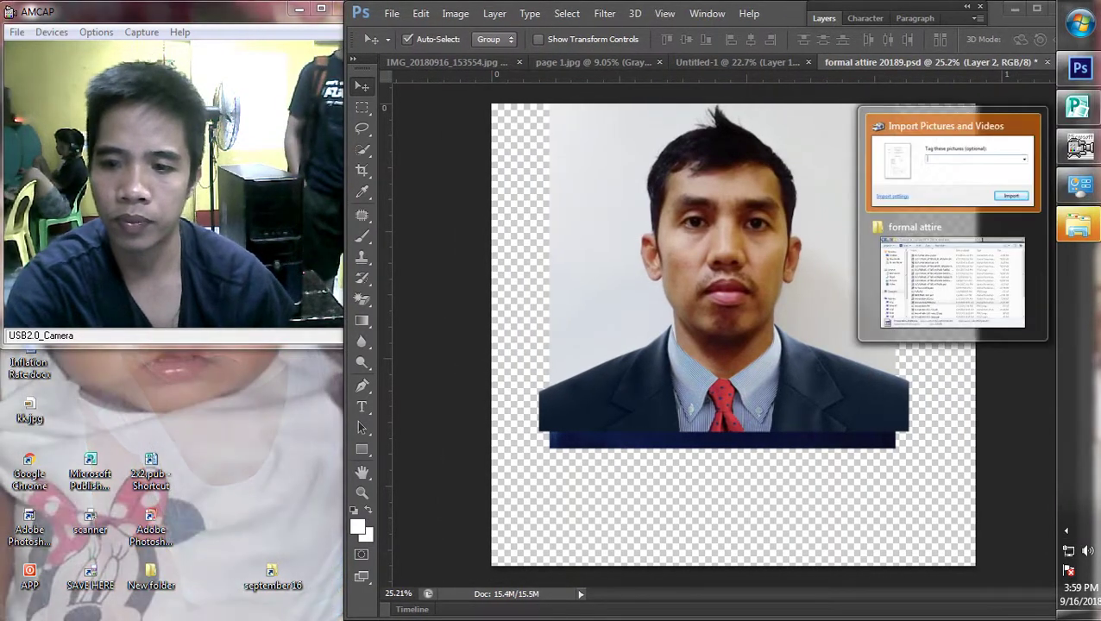
pyautogui.click(953, 164)
pyautogui.click(1044, 584)
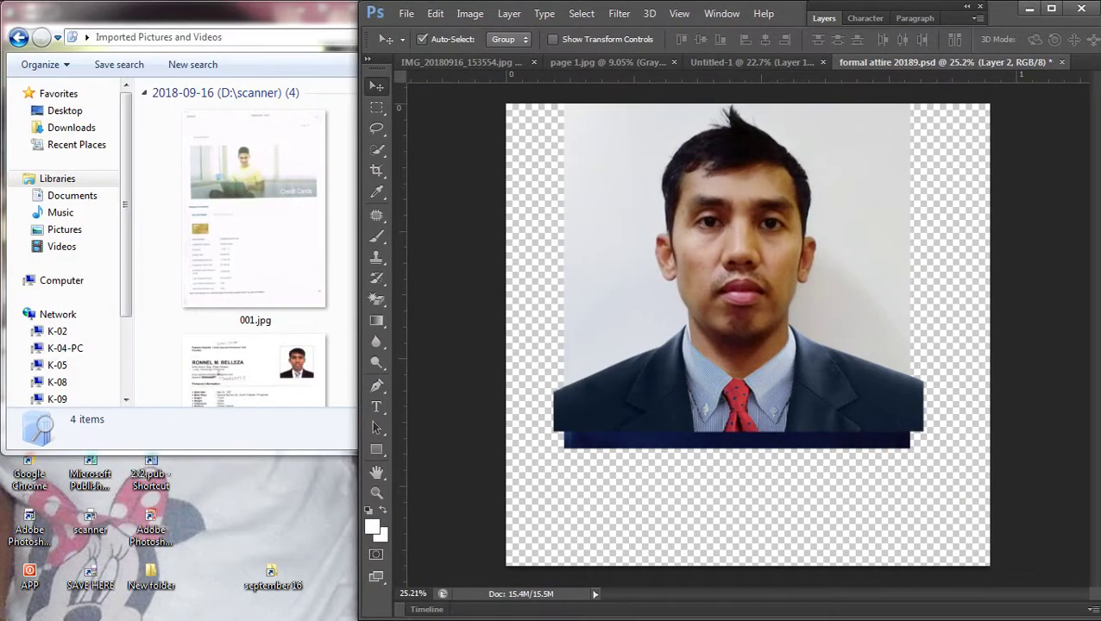
# - Open 004.jpg in Photoshop and return to the formal attire document
pyautogui.moveTo(216, 13); pyautogui.dragTo(707, 110)
pyautogui.scroll(-3, 863, 345)
pyautogui.moveTo(975, 406); pyautogui.dragTo(764, 13)
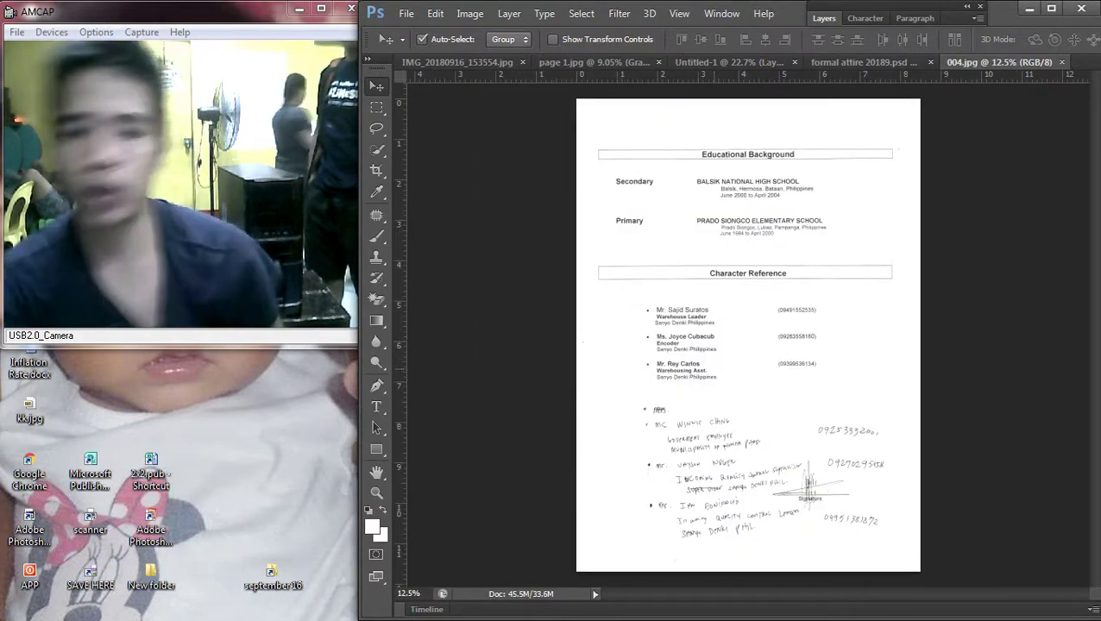
pyautogui.click(863, 62)
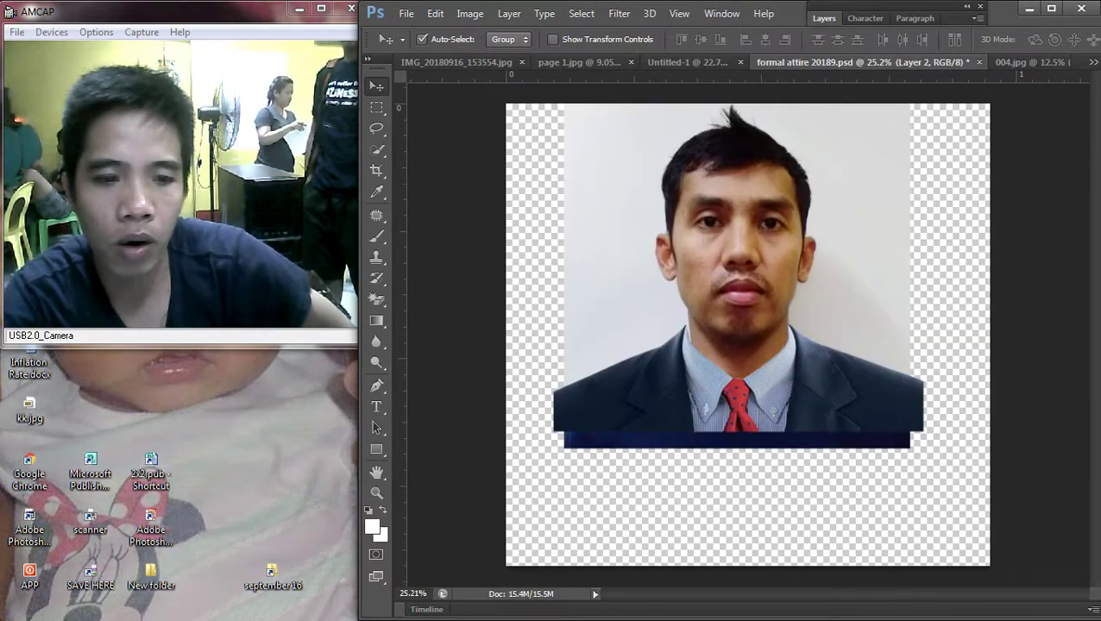
pyautogui.moveTo(359, 259); pyautogui.dragTo(326, 259)
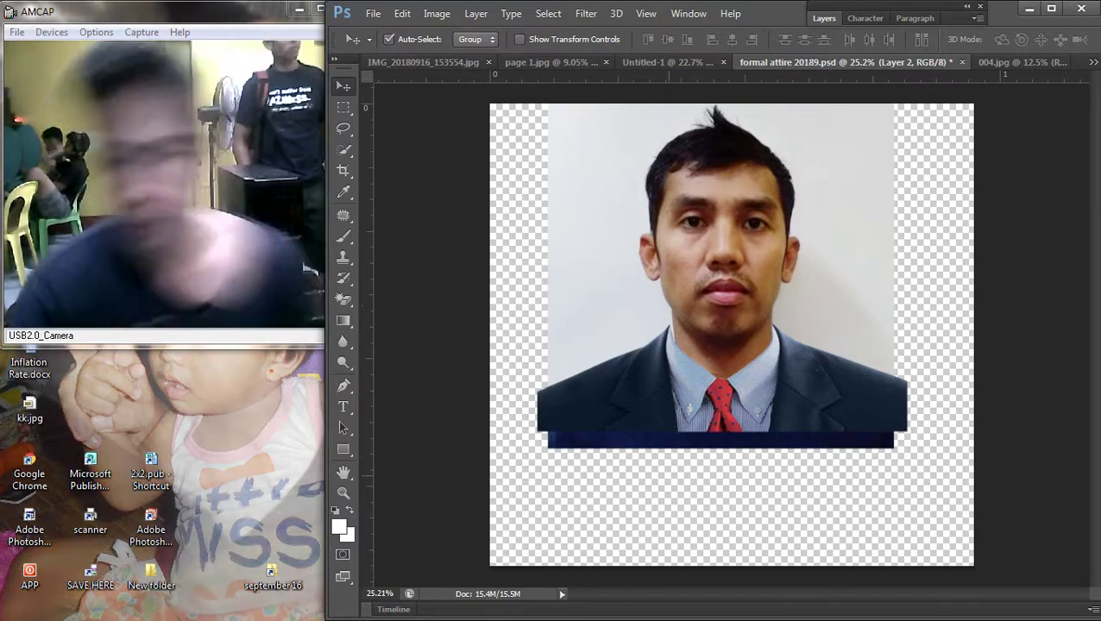
# - Warp the suit's top-left corner up and inward to blend with the neck
pyautogui.scroll(1, 731, 334)
pyautogui.hotkey('ctrl', 't')
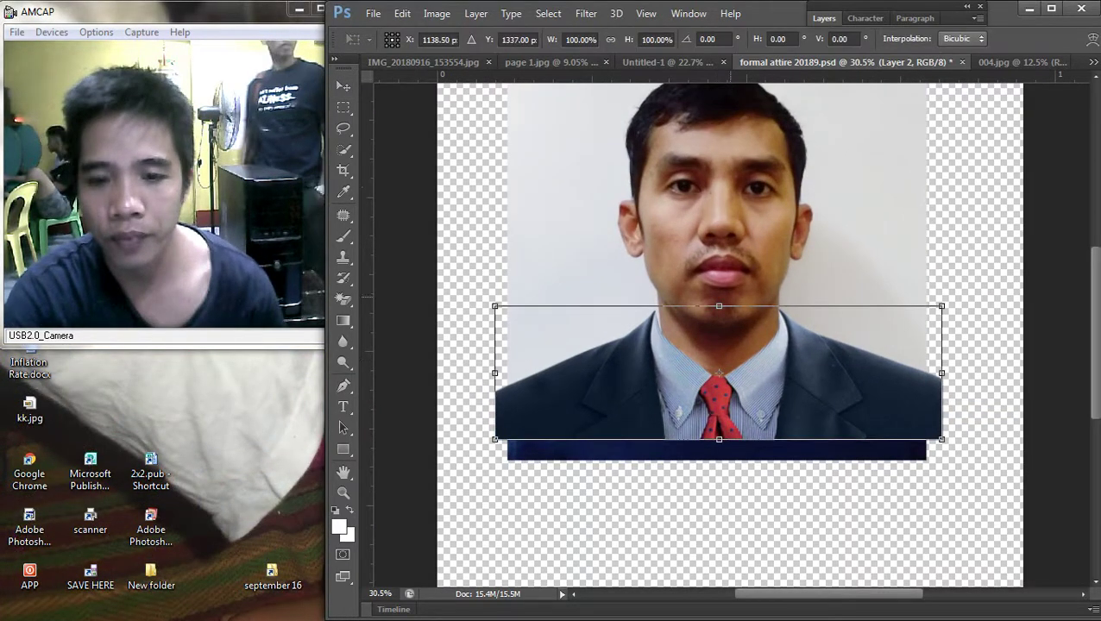
pyautogui.rightClick(610, 288)
pyautogui.click(638, 414)
pyautogui.scroll(1, 610, 288)
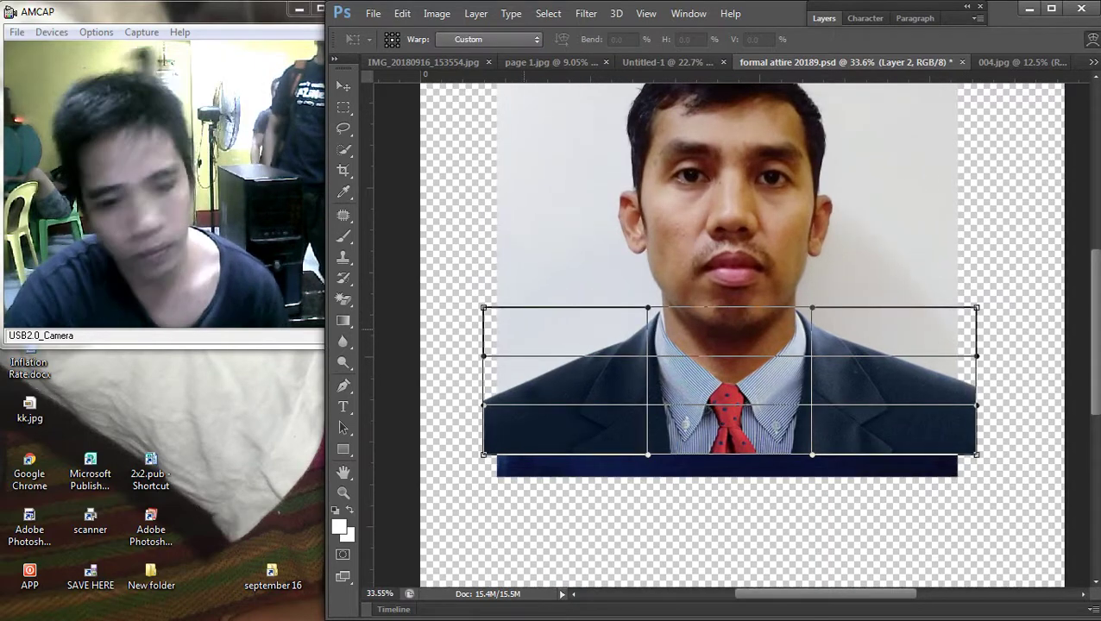
pyautogui.moveTo(483, 308); pyautogui.dragTo(496, 303)
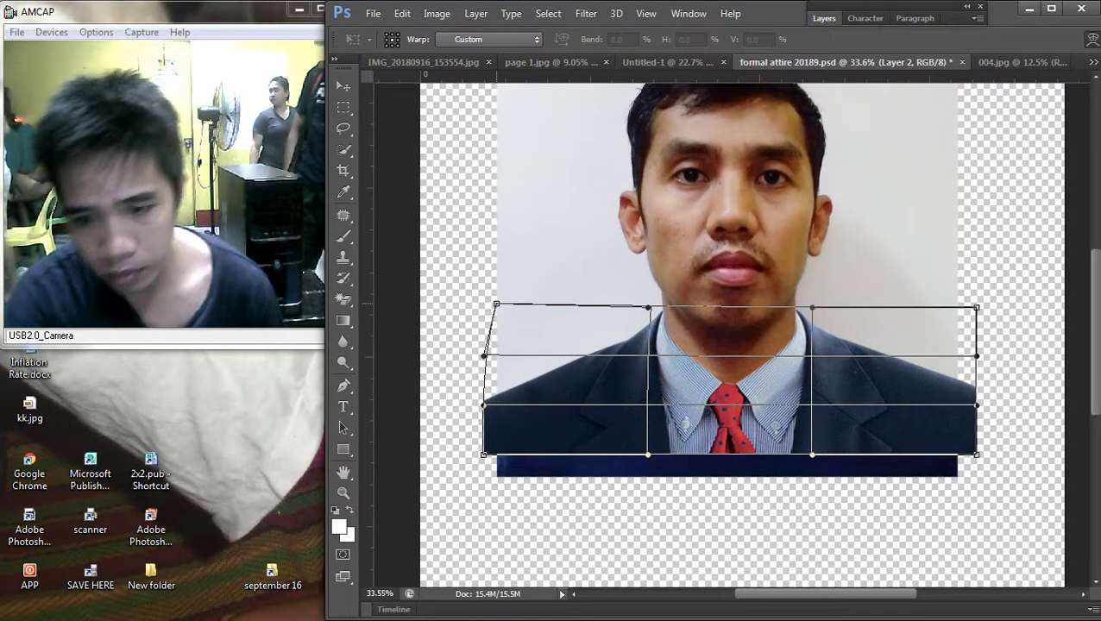
pyautogui.scroll(2, 710, 347)
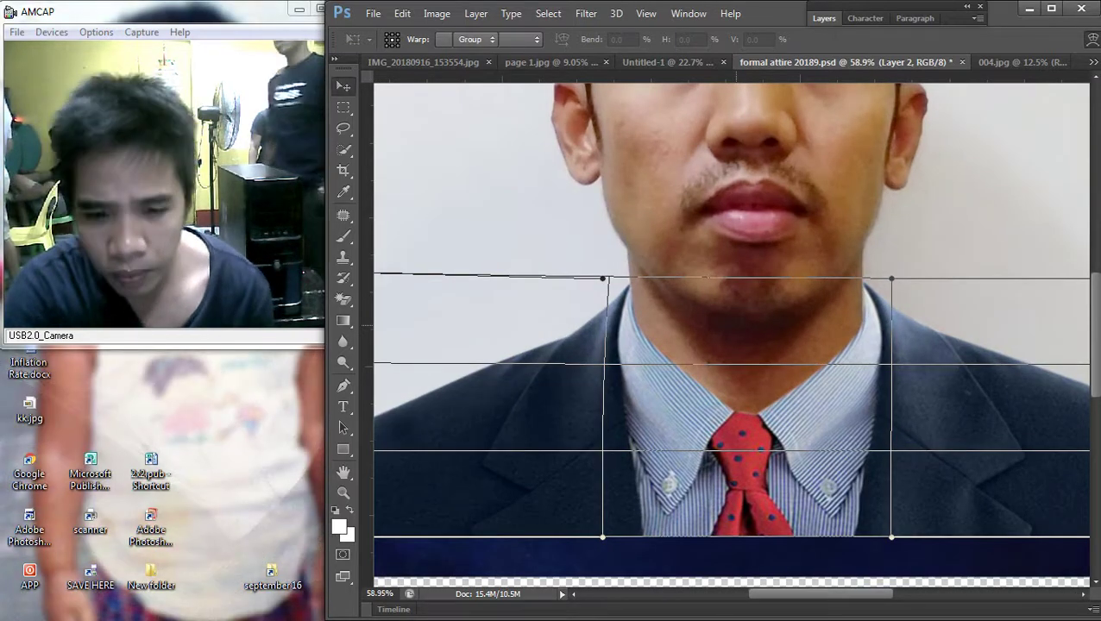
pyautogui.press('Return')
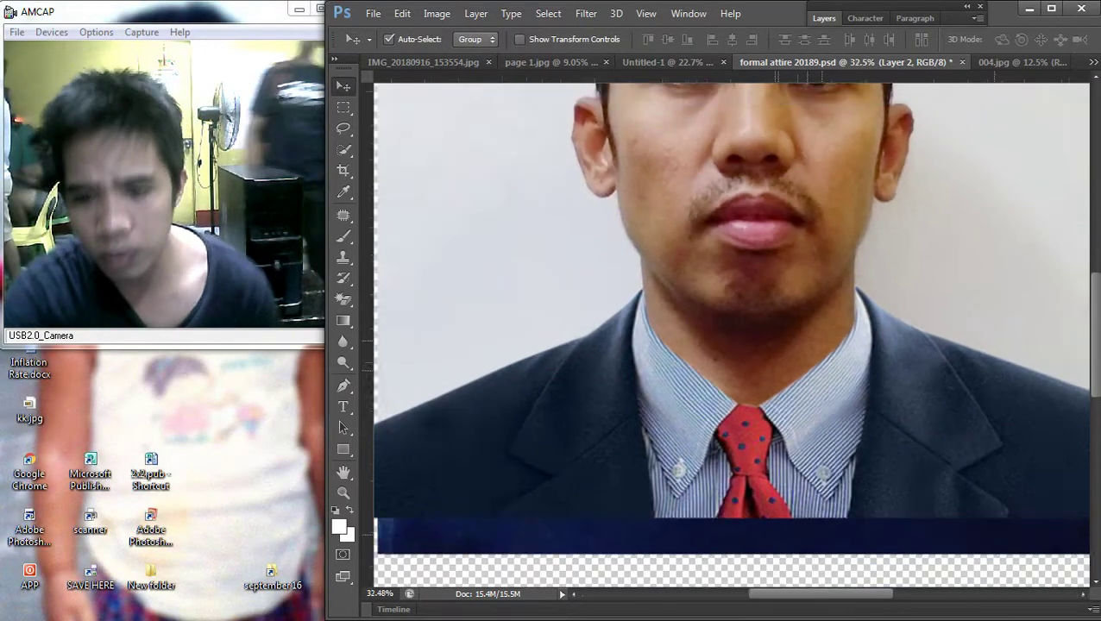
# - Fit the whole portrait in view and select the portrait photo layer
pyautogui.hotkey('ctrl', '0')
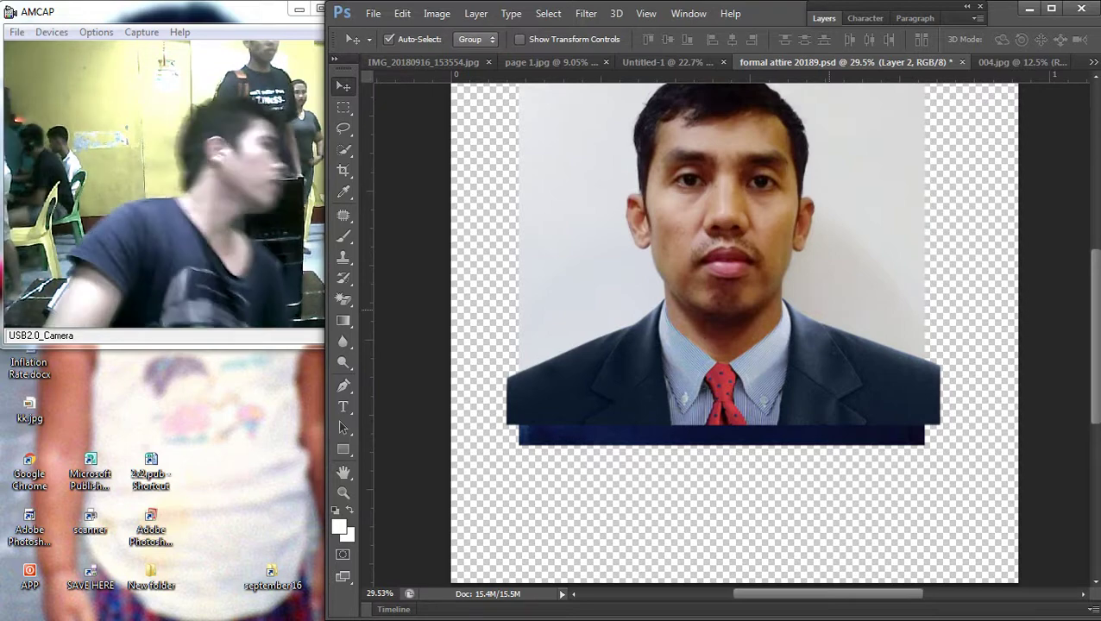
pyautogui.hotkey('ctrl', '0')
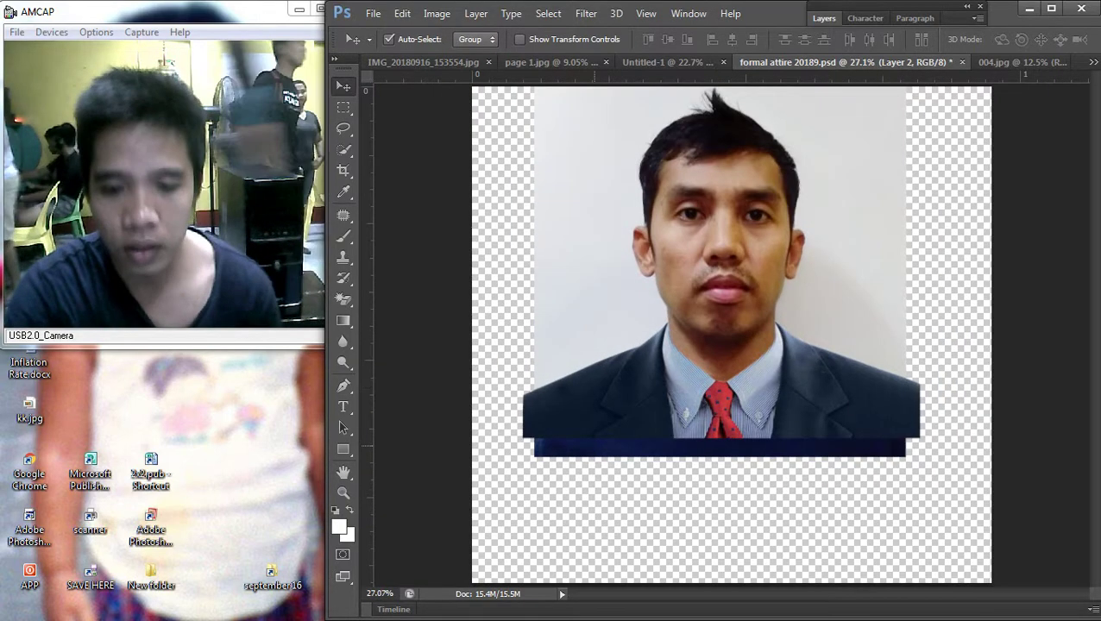
pyautogui.hotkey('ctrl', 'j')
# - Crop the canvas tightly around the suited portrait, trimming the dark strip below
pyautogui.press('c')
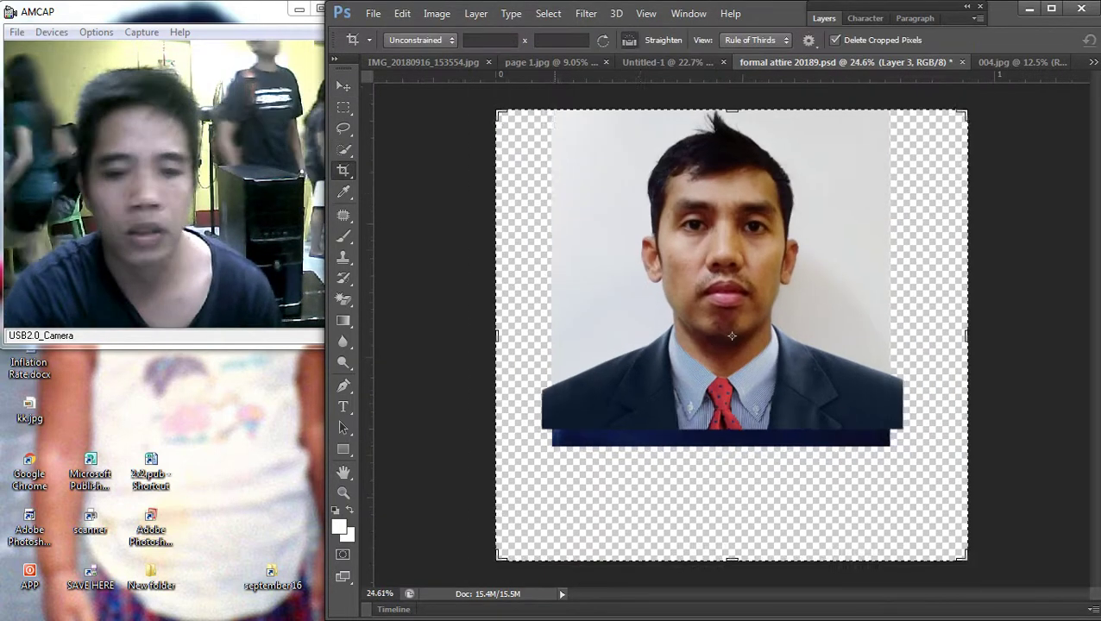
pyautogui.hotkey('ctrl', '0')
pyautogui.moveTo(580, 152); pyautogui.dragTo(874, 414)
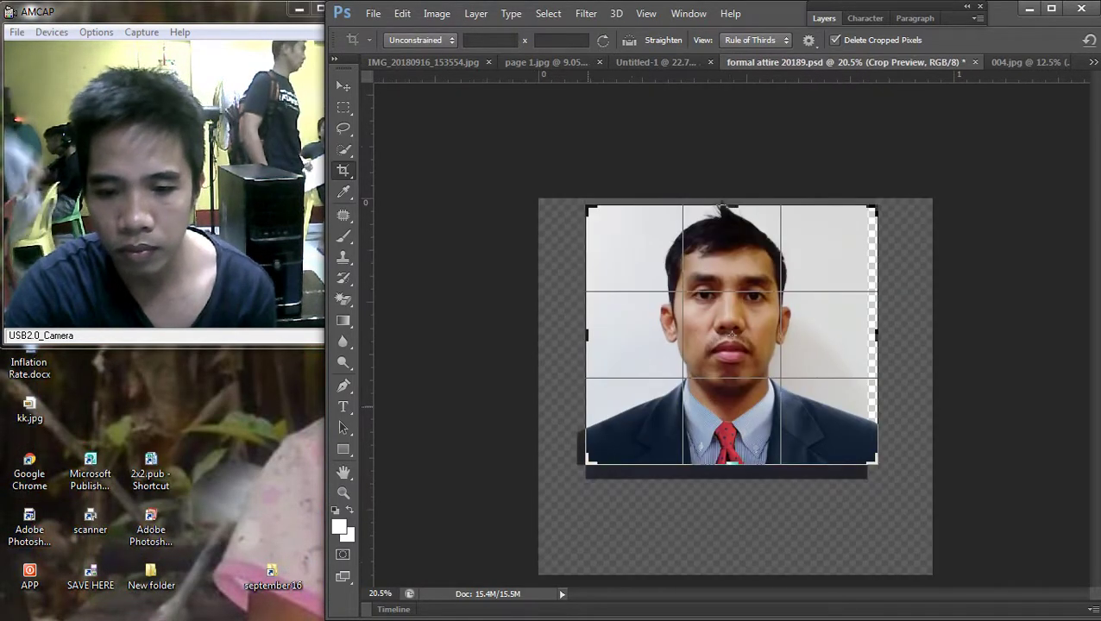
pyautogui.press('Return')
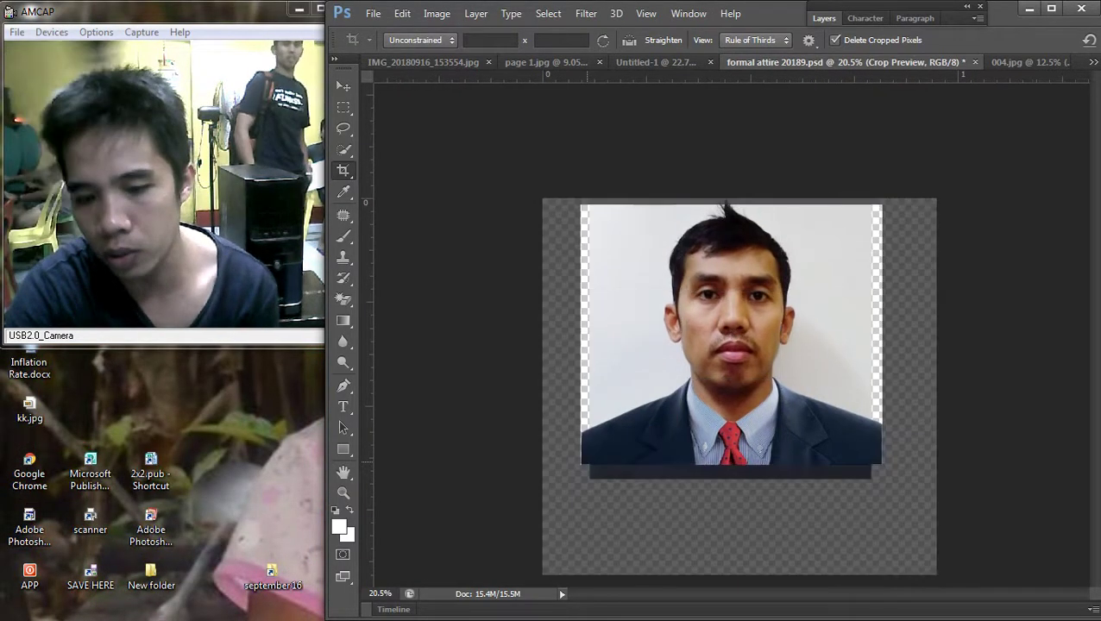
pyautogui.scroll(1, 732, 335)
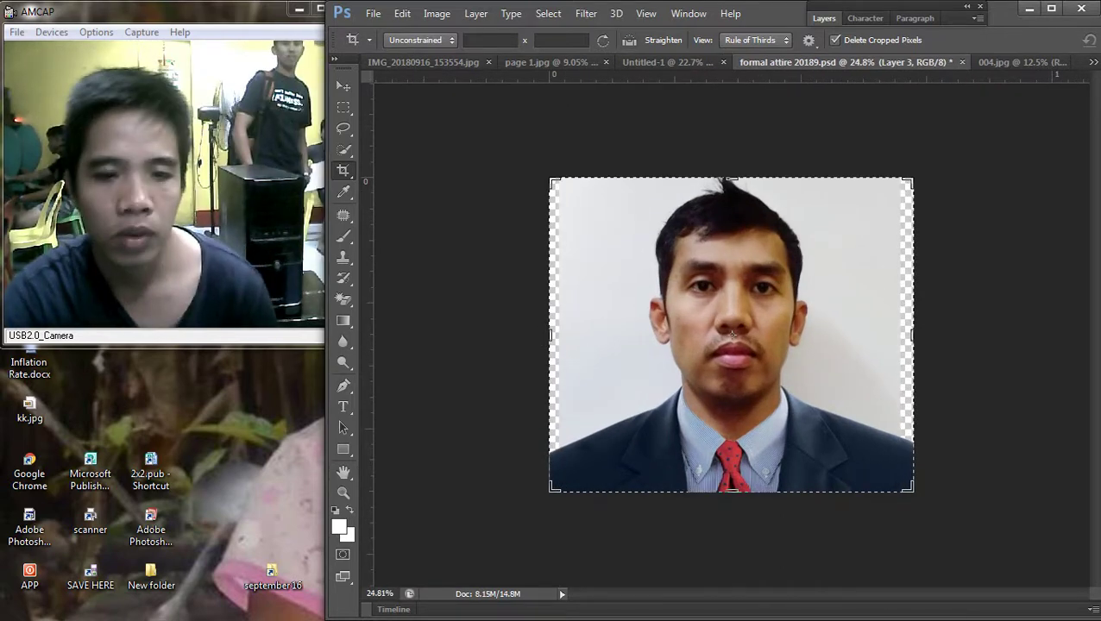
# - Warp Layer 2 so the suit's left shoulder stretches out to the canvas edge
pyautogui.press('v')
pyautogui.scroll(1, 653, 455)
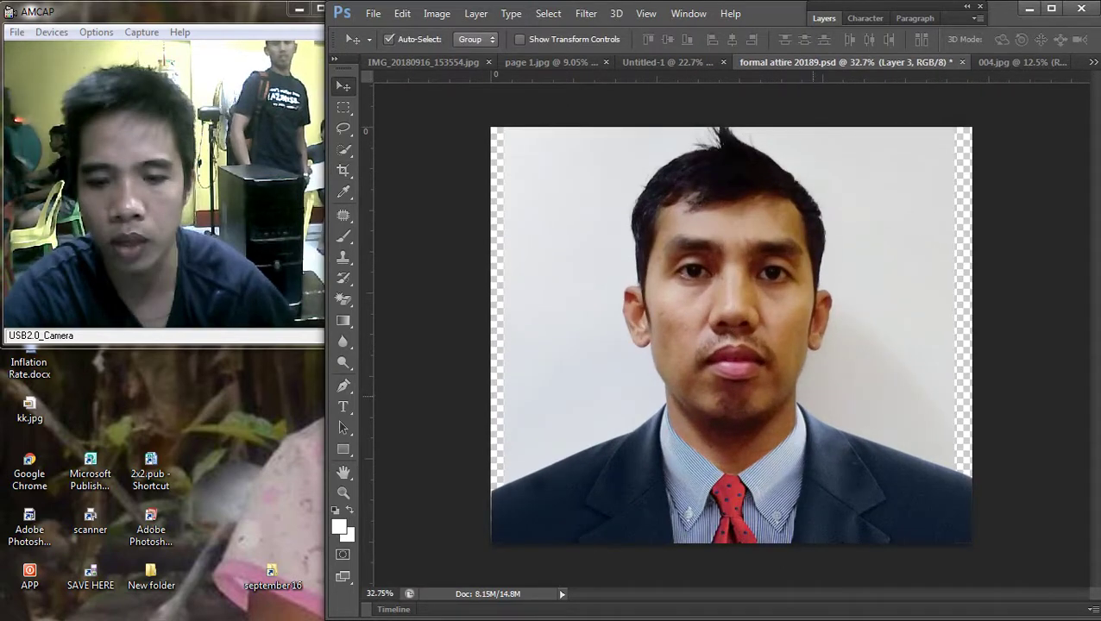
pyautogui.rightClick(654, 455)
pyautogui.click(682, 486)
pyautogui.hotkey('ctrl', 't')
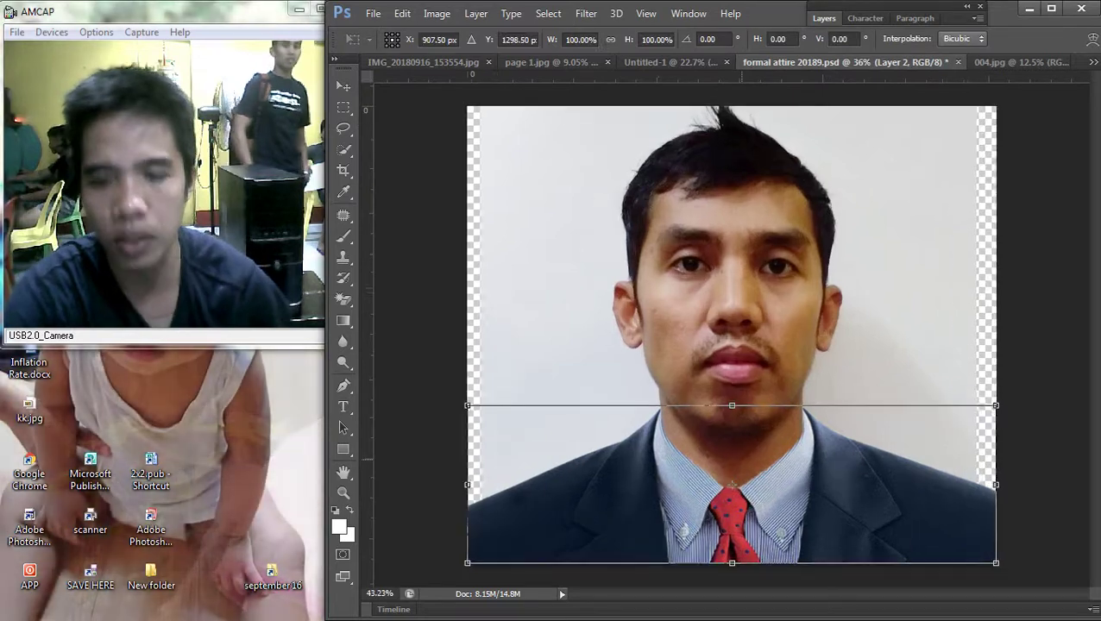
pyautogui.scroll(1, 733, 413)
pyautogui.click(1091, 39)
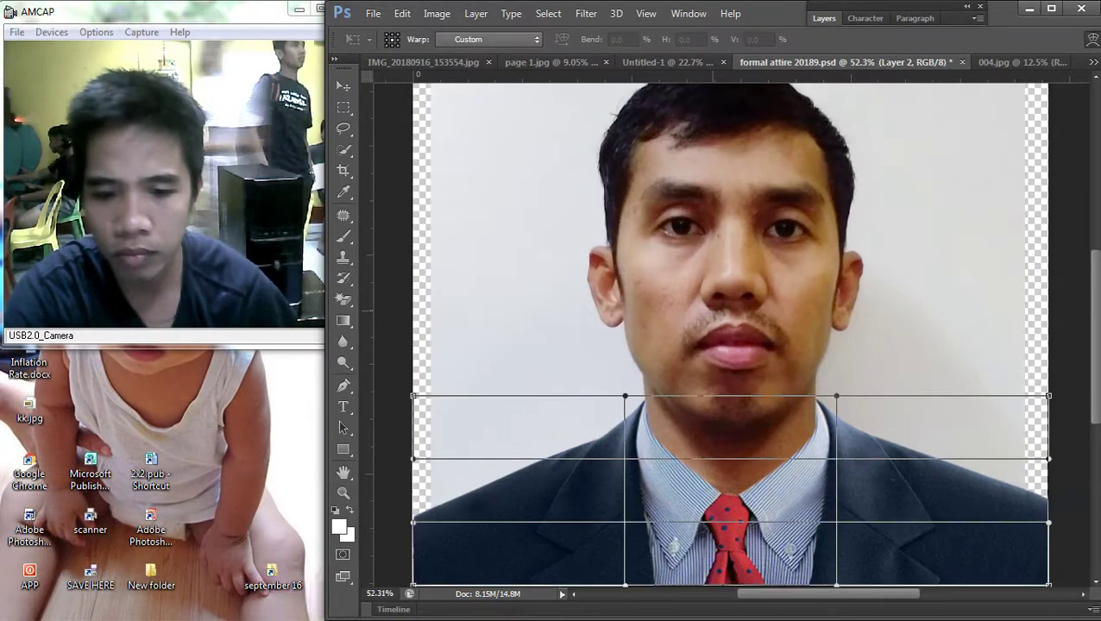
pyautogui.scroll(1, 730, 276)
pyautogui.hscroll(-5, 728, 334)
pyautogui.hscroll(-1, 802, 328)
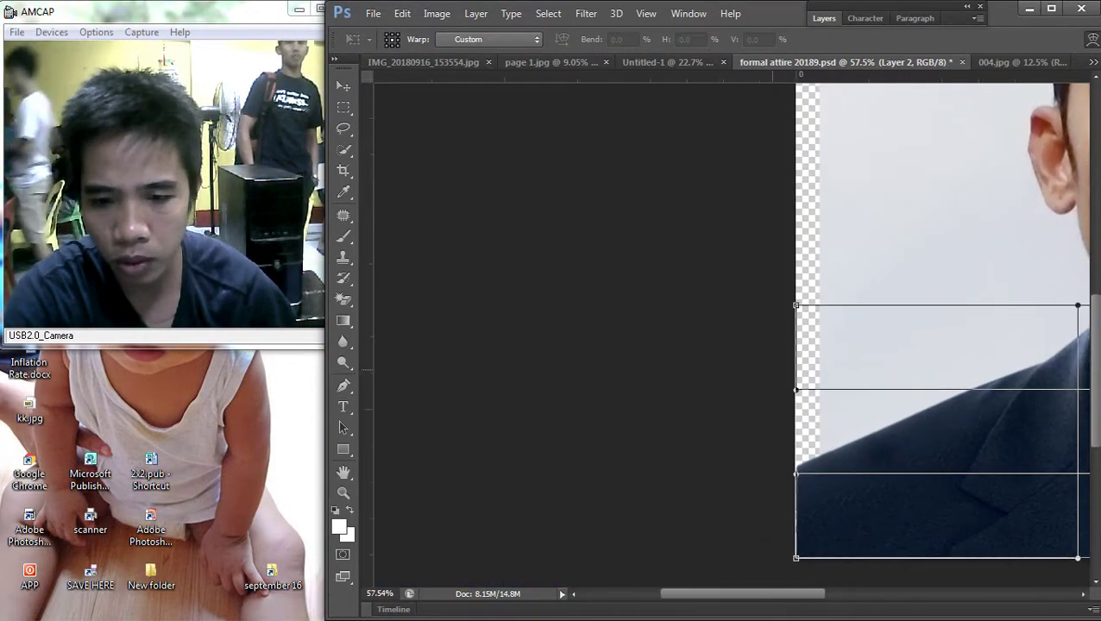
pyautogui.hscroll(5, 802, 328)
pyautogui.moveTo(509, 331)
pyautogui.mouseDown()
pyautogui.moveTo(499, 331)
pyautogui.moveTo(508, 330)
pyautogui.mouseUp()
pyautogui.press('Return')
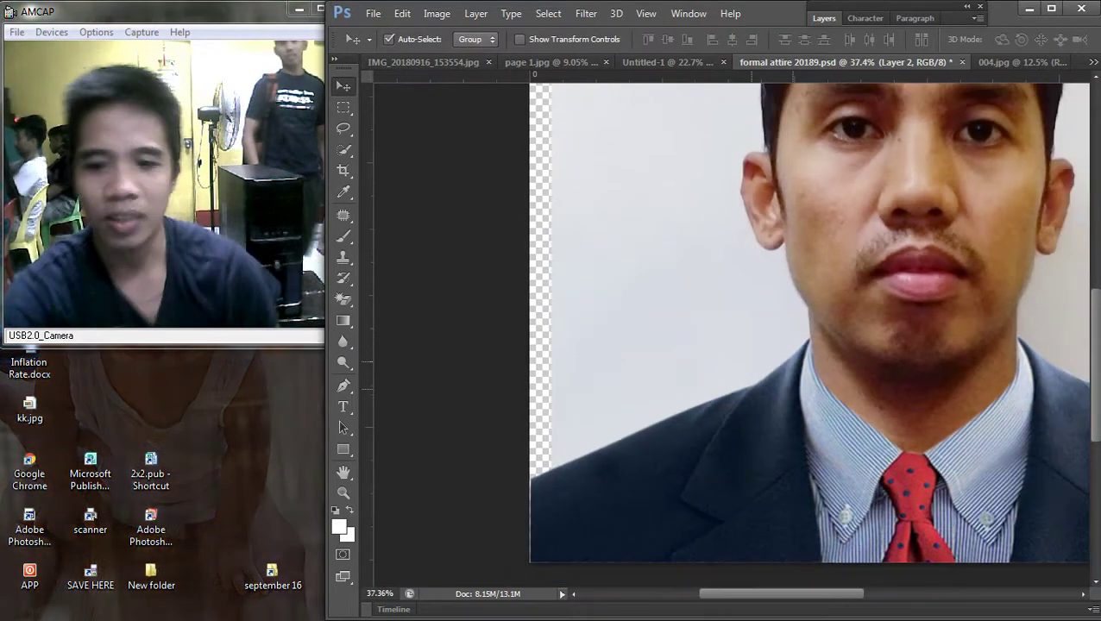
# - Refit the photo in view and make Layer 3 active again
pyautogui.hotkey('ctrl', '0')
pyautogui.hotkey('ctrl', '0')
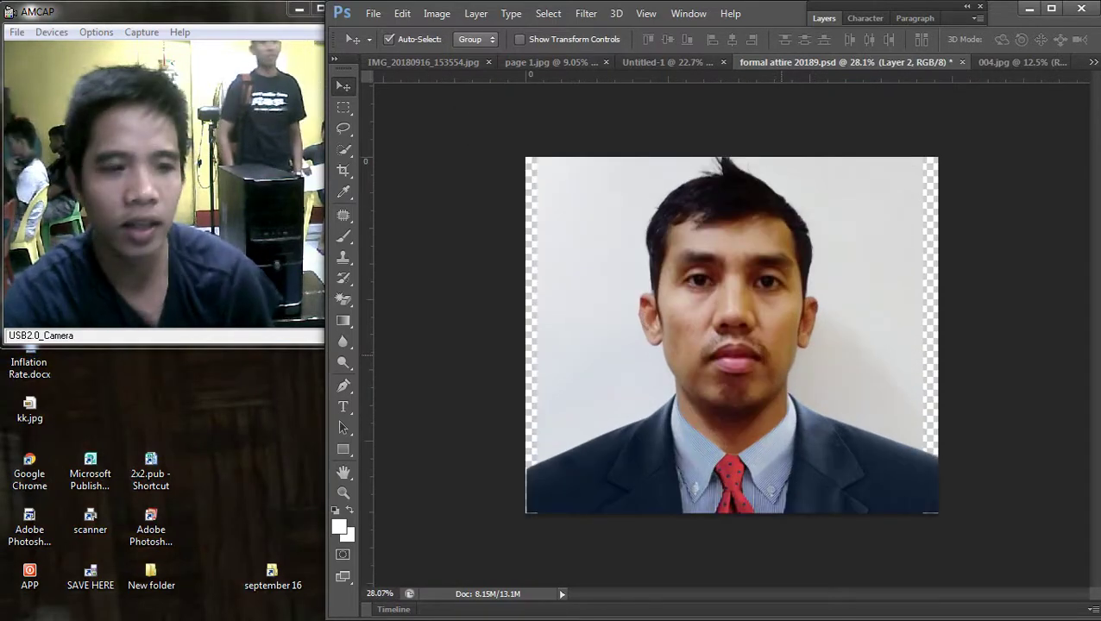
pyautogui.hotkey('ctrl', '+')
pyautogui.hotkey('ctrl', 'shift', 'alt', 'e')
pyautogui.hotkey('ctrl', '0')
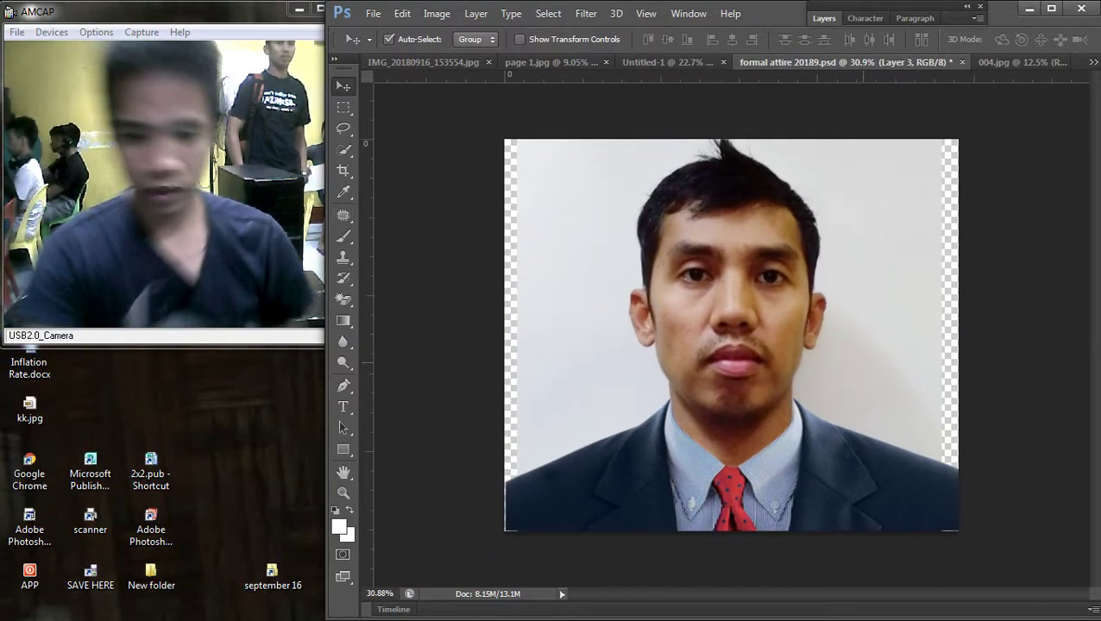
# - Brighten the portrait with a Curves midpoint nudged to 131/138
pyautogui.hotkey('ctrl', 'm')
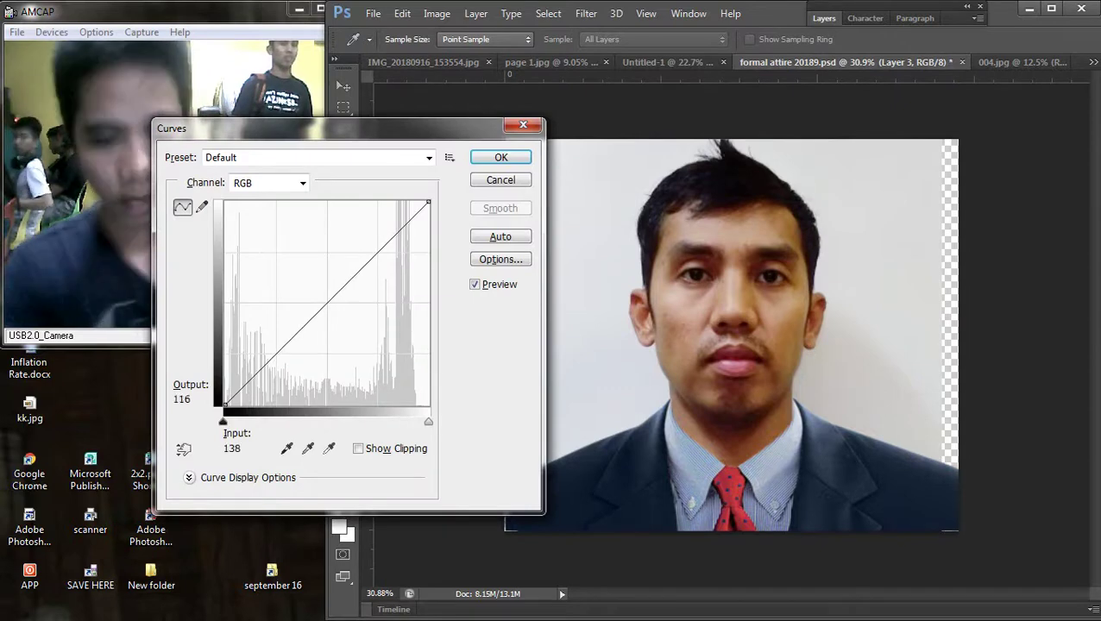
pyautogui.click(328, 297)
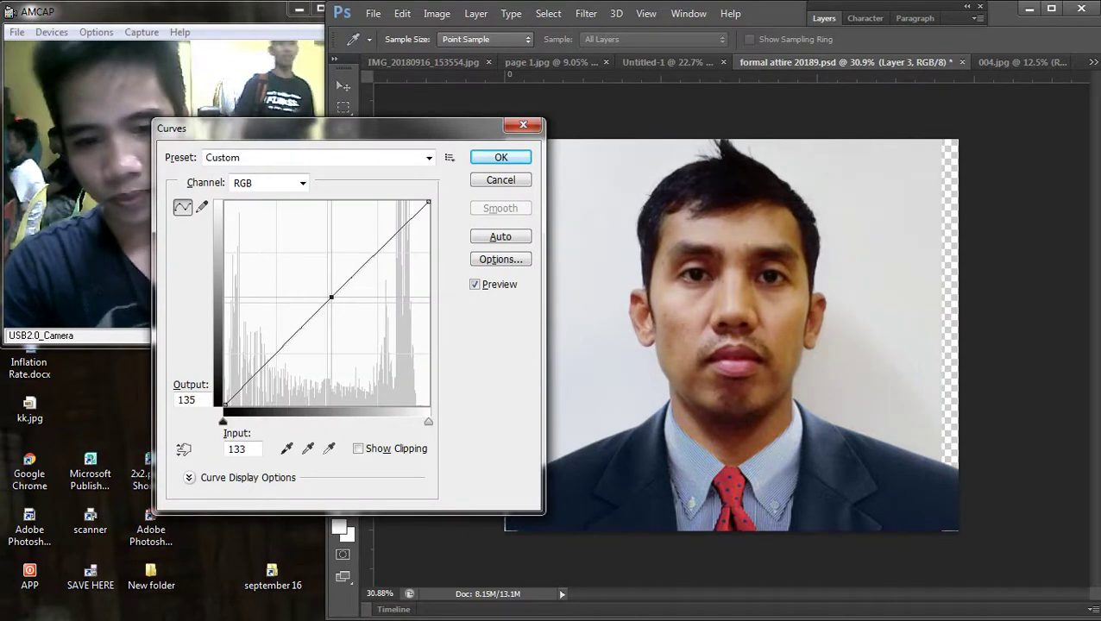
pyautogui.moveTo(328, 298); pyautogui.dragTo(328, 295)
pyautogui.press('Return')
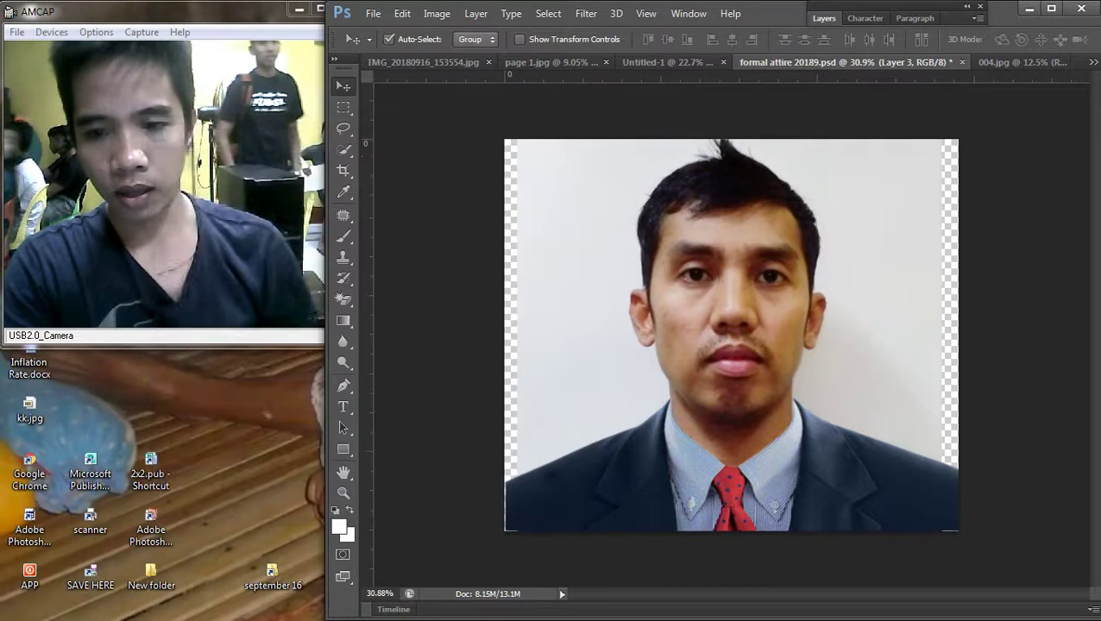
# - Apply a midtone Color Balance of -5, 0, +11 to the portrait
pyautogui.hotkey('ctrl', 'n')
pyautogui.press('Escape')
pyautogui.press('i')
pyautogui.hotkey('ctrl', 'b')
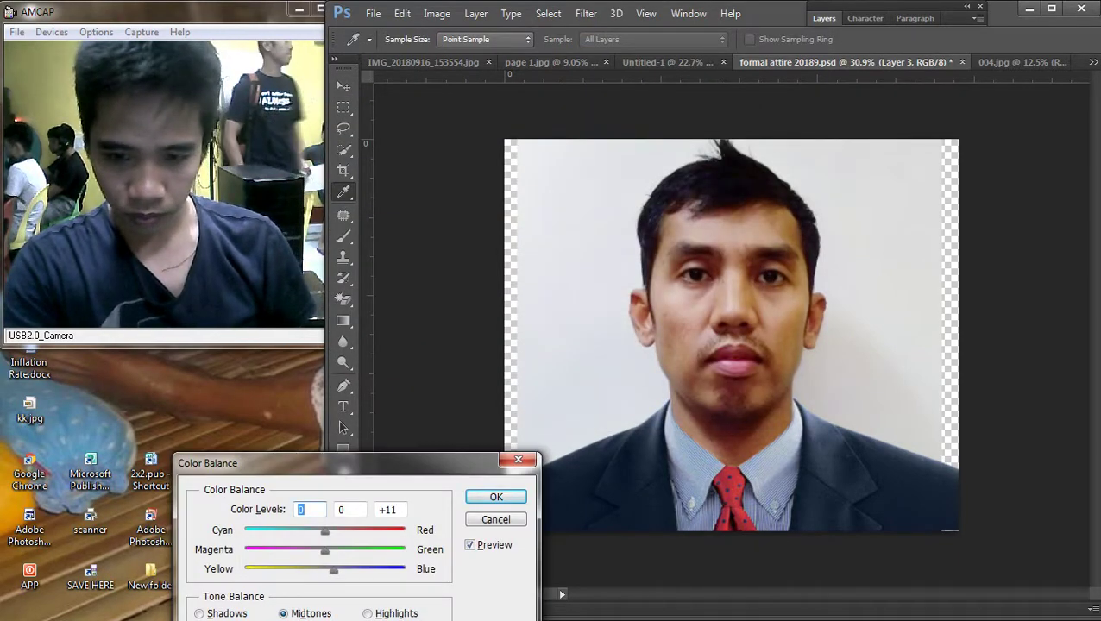
pyautogui.click(387, 510)
pyautogui.click(306, 510)
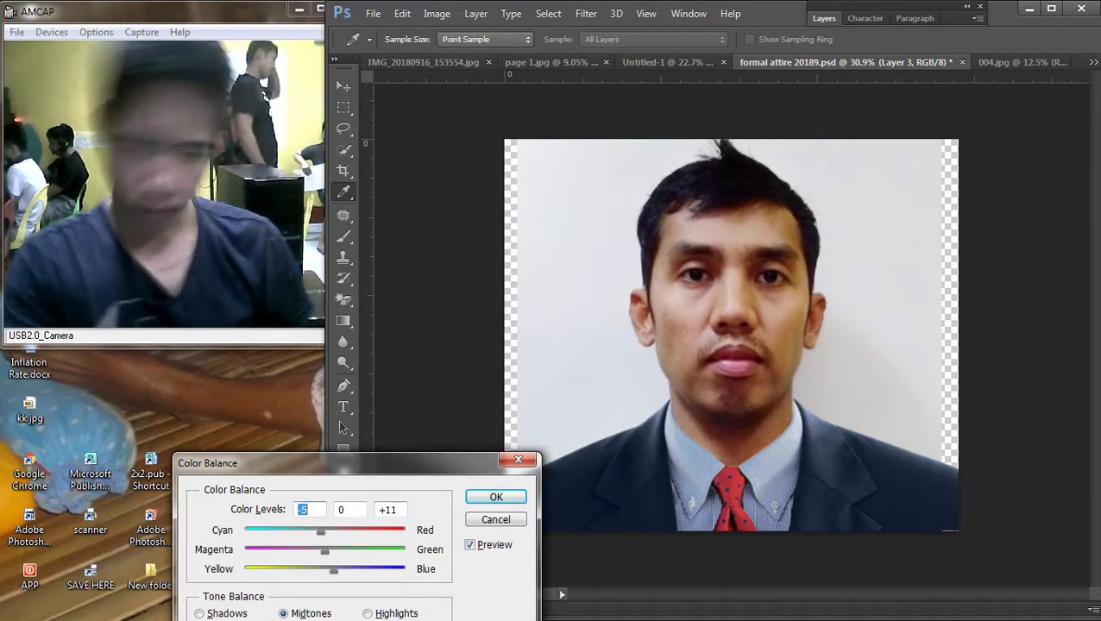
pyautogui.press('Return')
pyautogui.press('v')
pyautogui.hotkey('ctrl', '-')
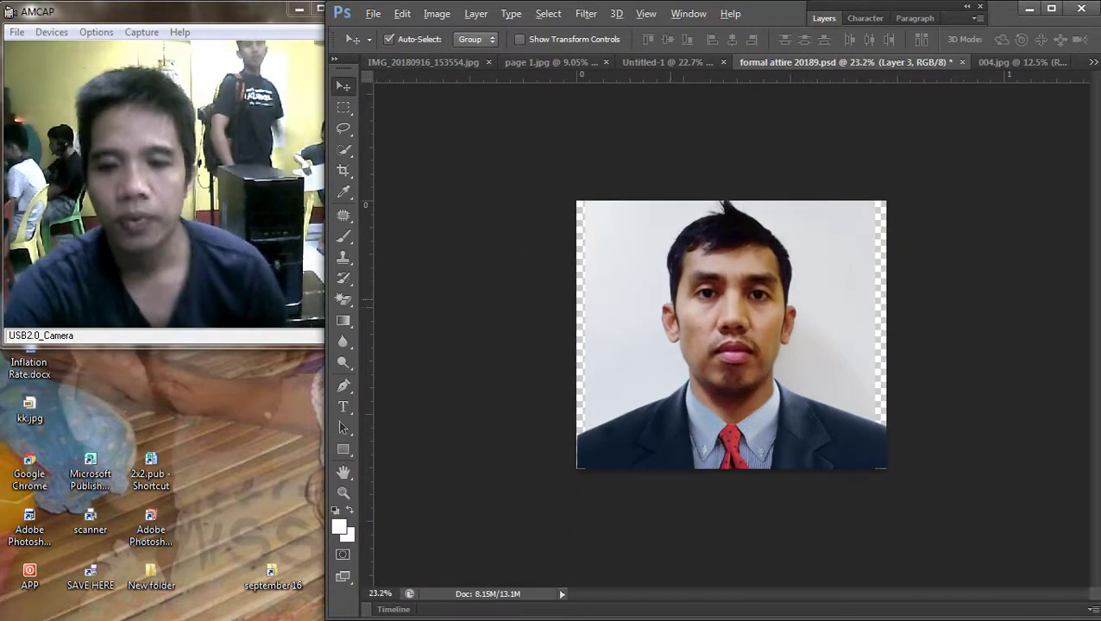
pyautogui.hotkey('ctrl', '+')
pyautogui.hotkey('ctrl', '+')
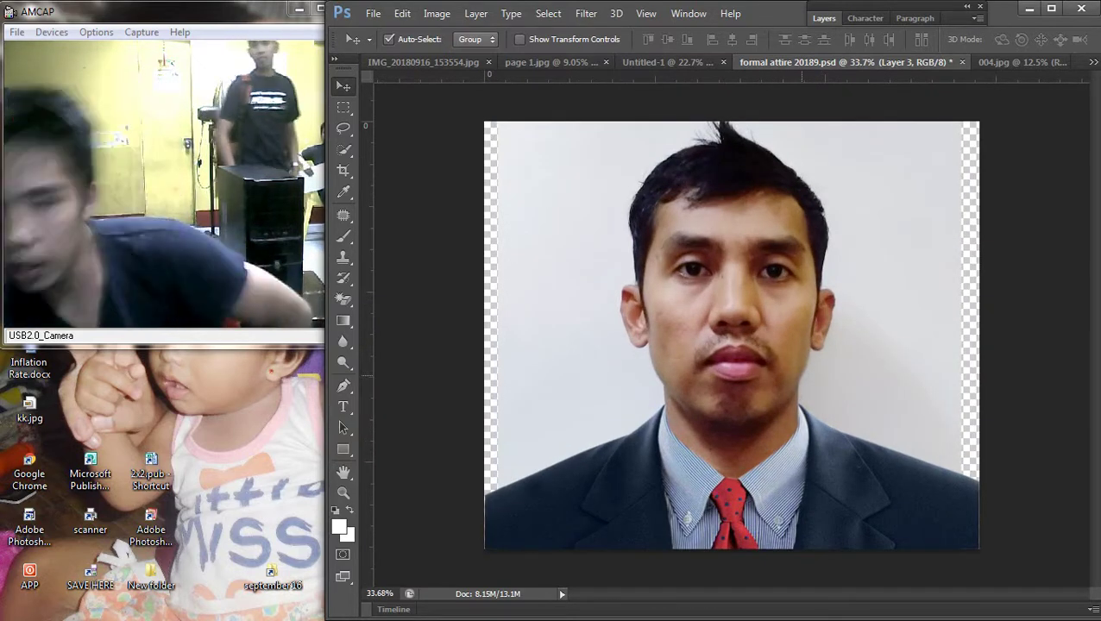
pyautogui.hotkey('ctrl', '-')
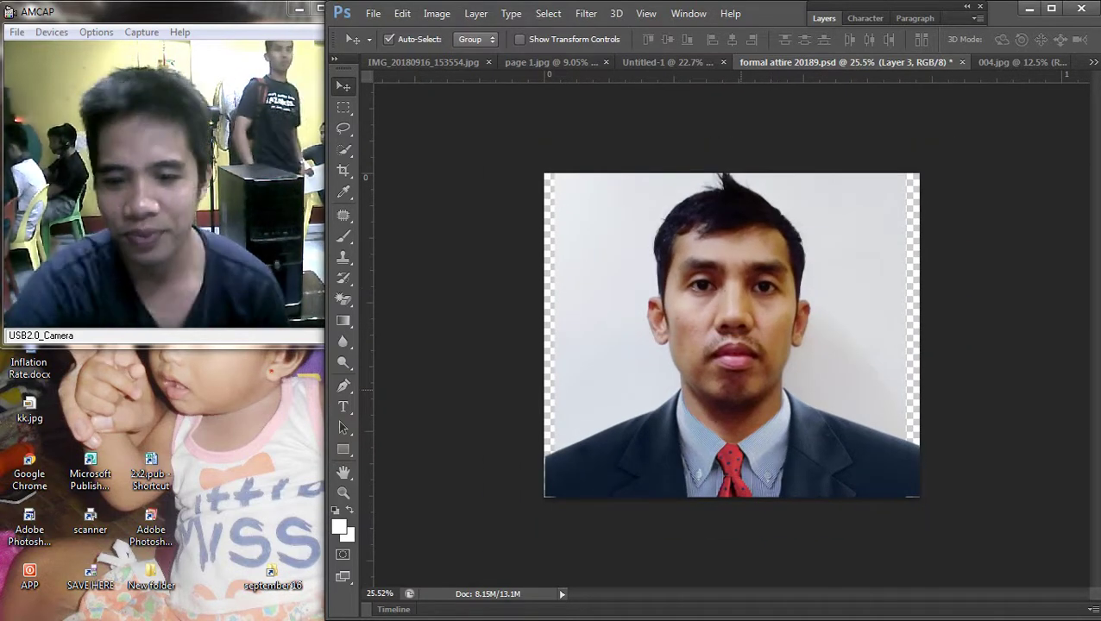
pyautogui.hotkey('ctrl', '+')
pyautogui.hotkey('ctrl', '-')
pyautogui.hotkey('ctrl', '+')
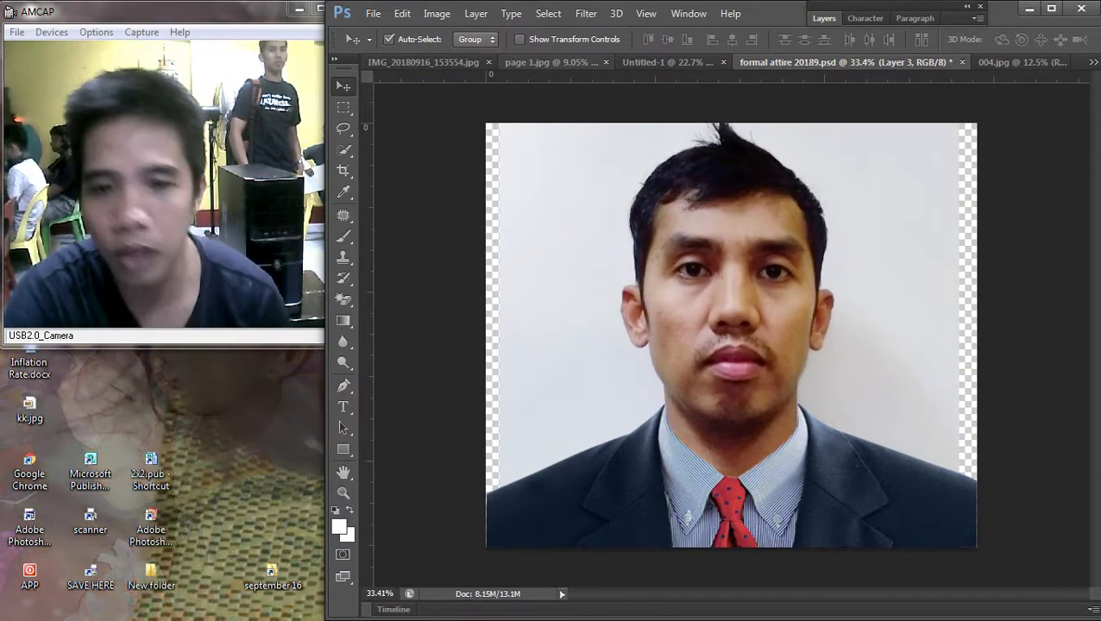
# - Darken the 004.jpg page with a Curves adjustment of 160/116
pyautogui.hotkey('ctrl', 'Tab')
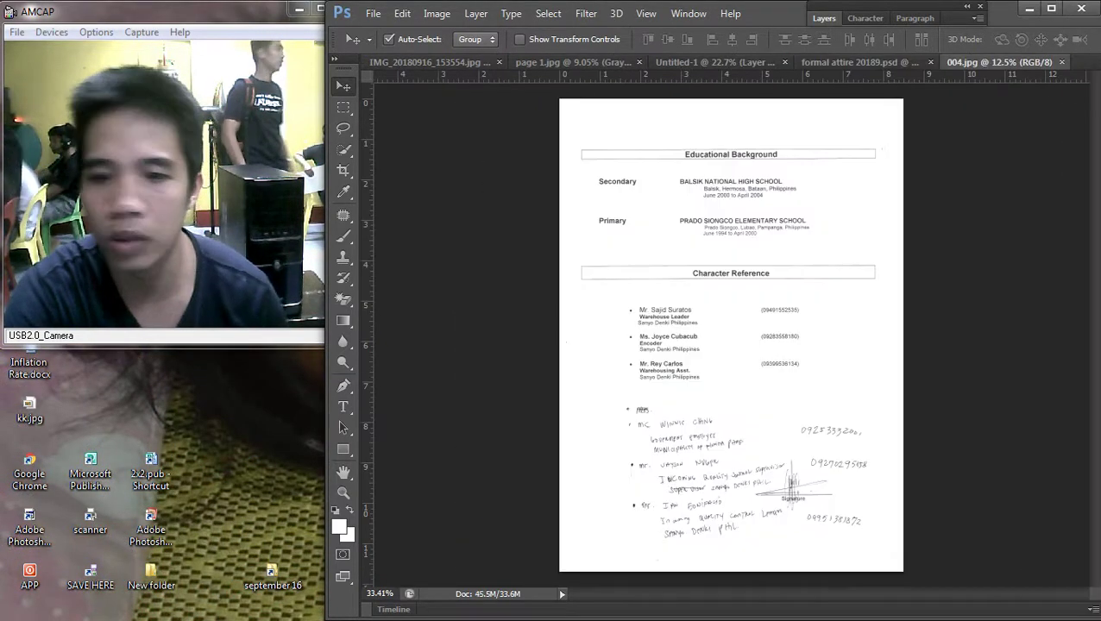
pyautogui.hotkey('ctrl', '+')
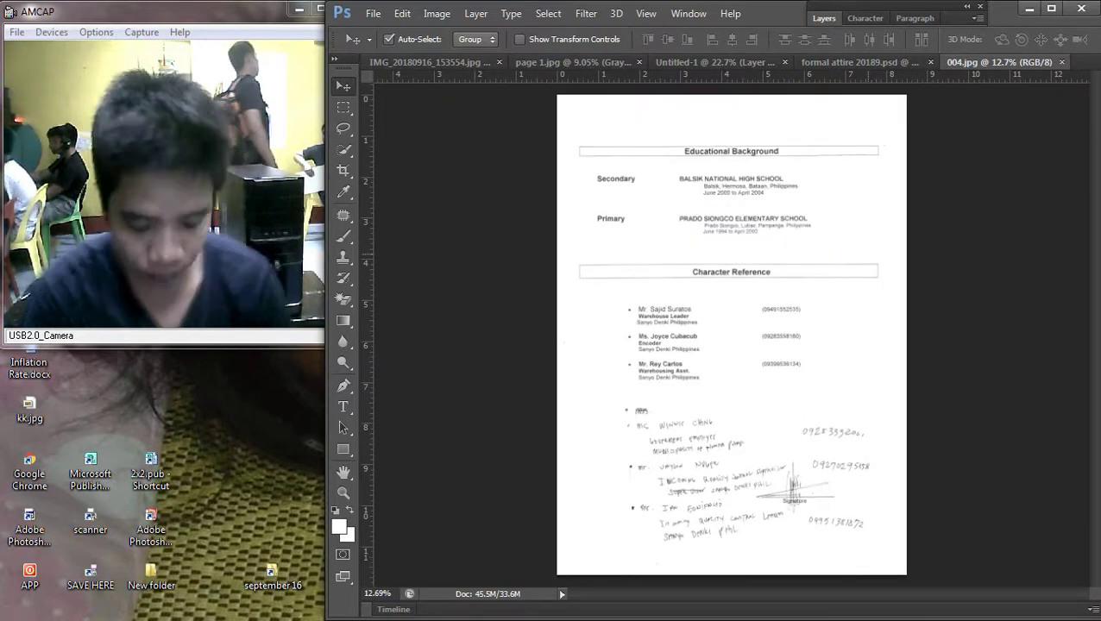
pyautogui.hotkey('ctrl', 'm')
pyautogui.moveTo(348, 281); pyautogui.dragTo(352, 313)
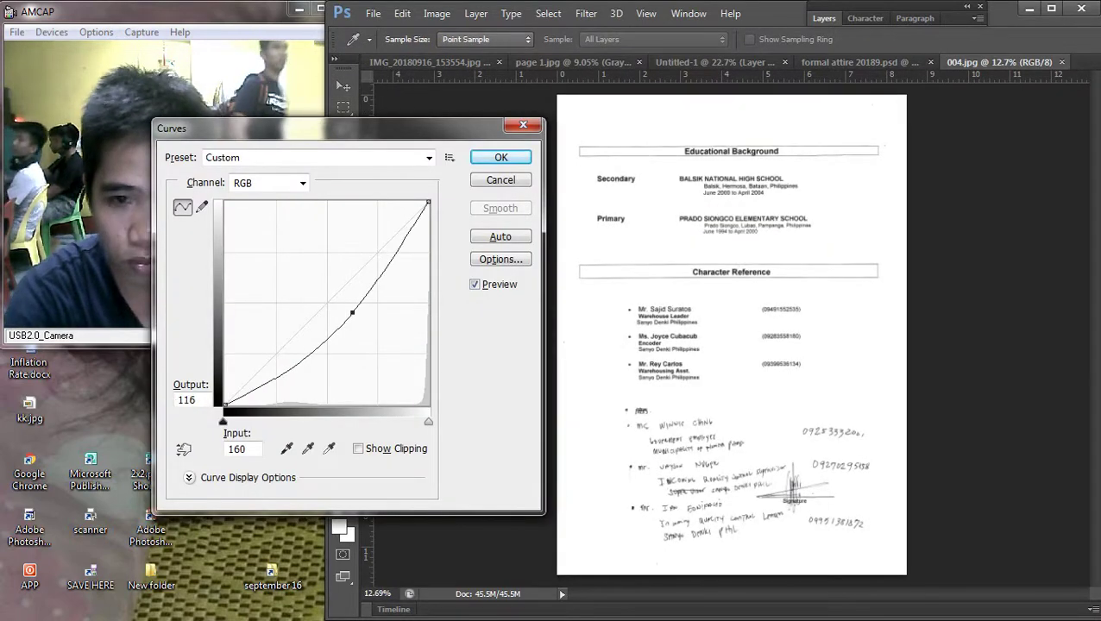
pyautogui.press('Return')
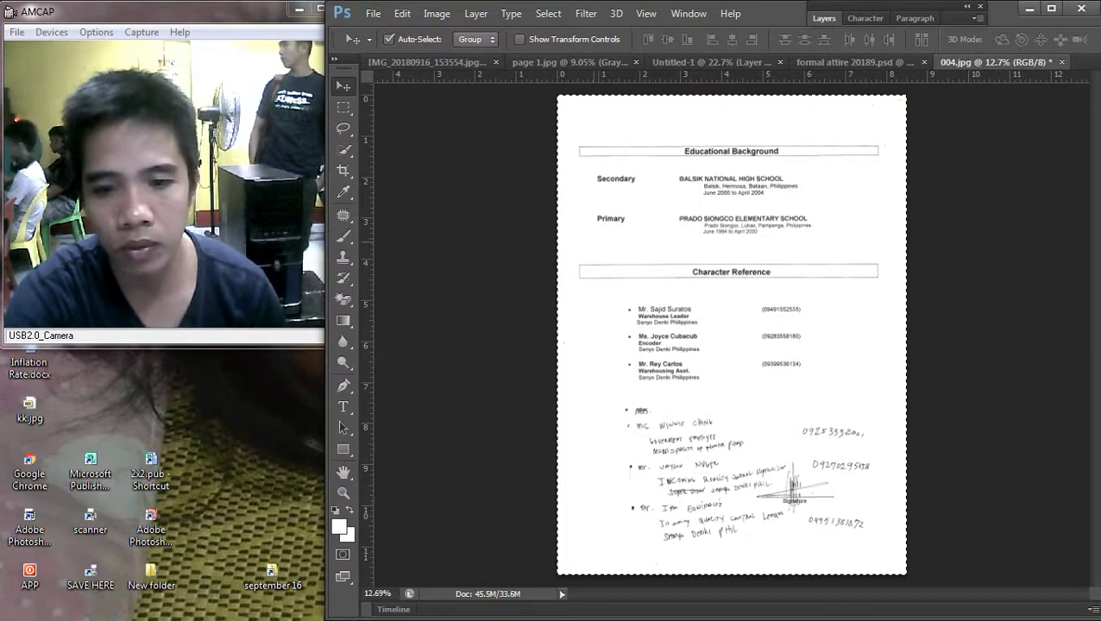
# - Resize the page to an 11-inch height (8.5 × 11 inches at 400 ppi)
pyautogui.click(437, 13)
pyautogui.click(443, 128)
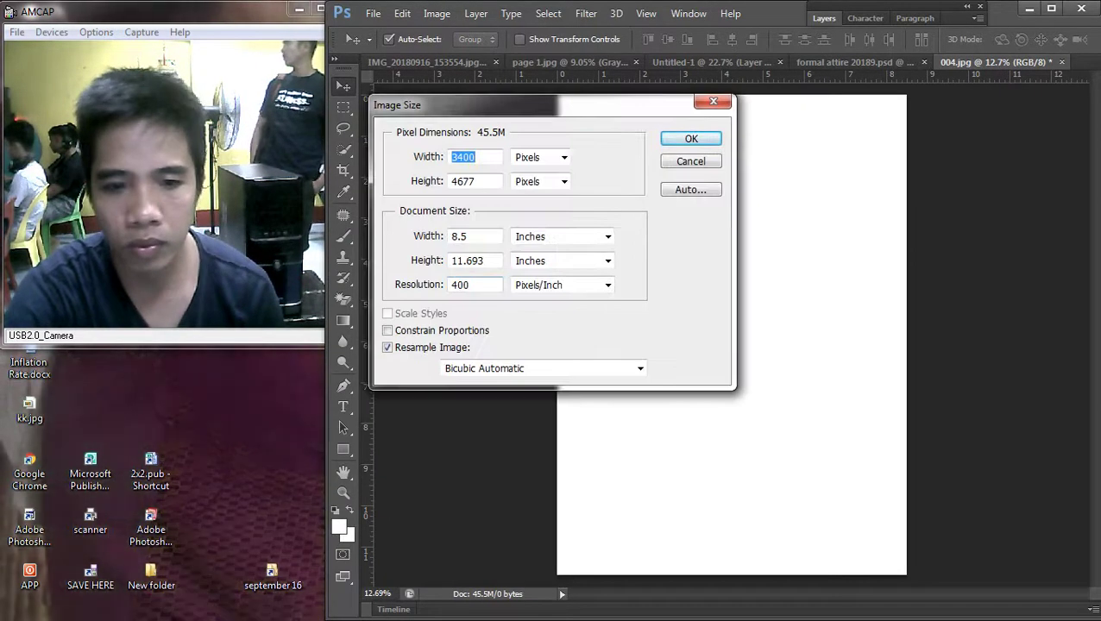
pyautogui.doubleClick(466, 261)
pyautogui.write('11')
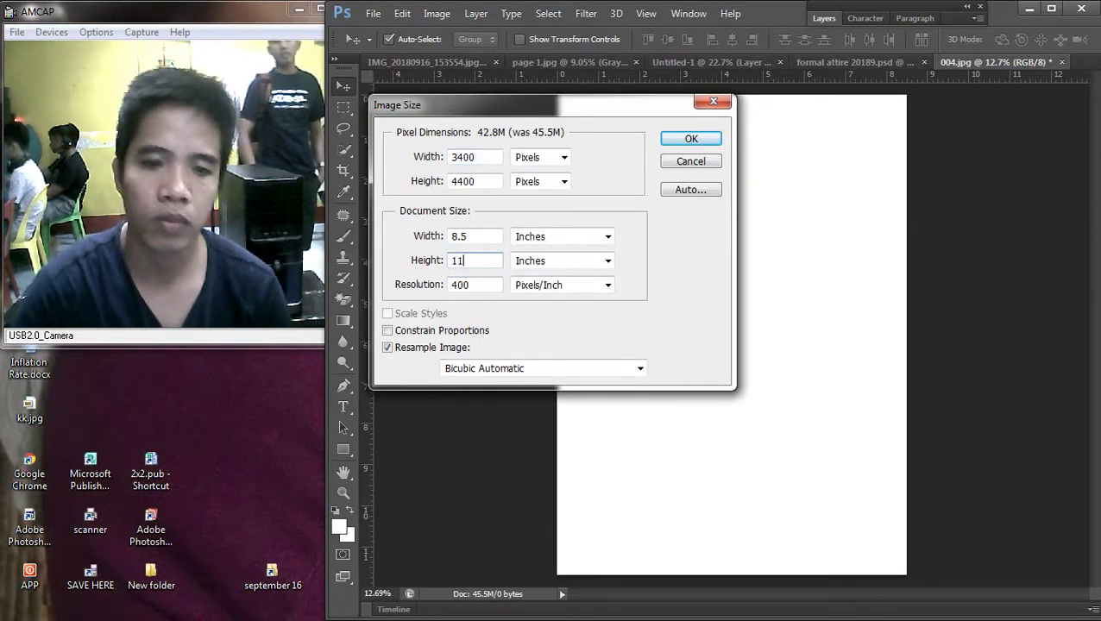
pyautogui.press('Return')
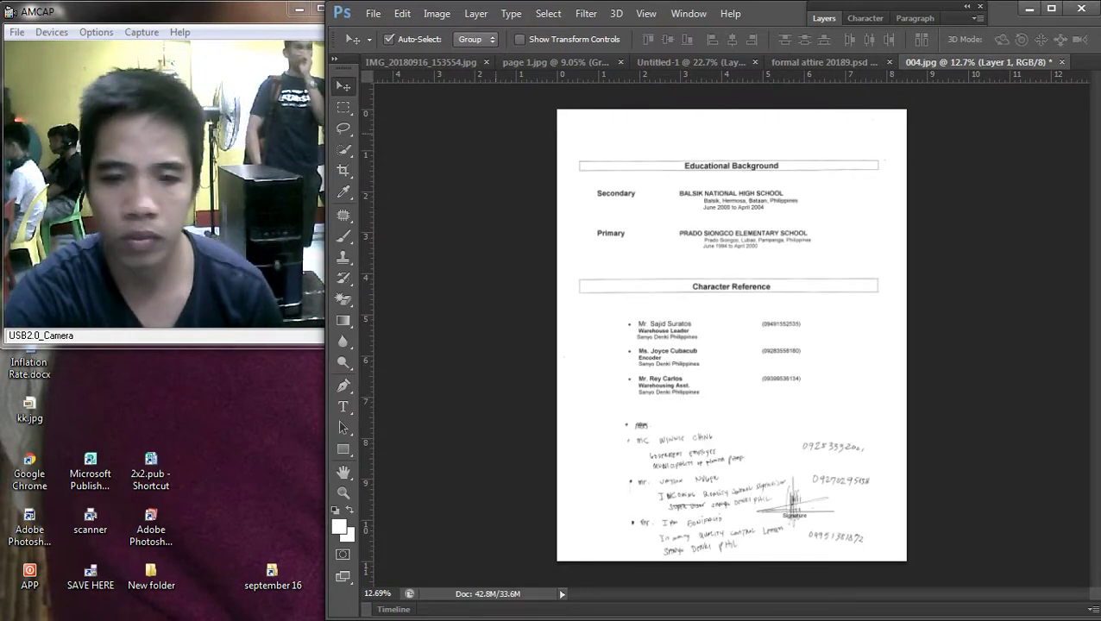
# - Shift the page content up slightly and darken it again with Curves 166/112
pyautogui.moveTo(742, 198); pyautogui.dragTo(742, 177)
pyautogui.hotkey('ctrl', 'm')
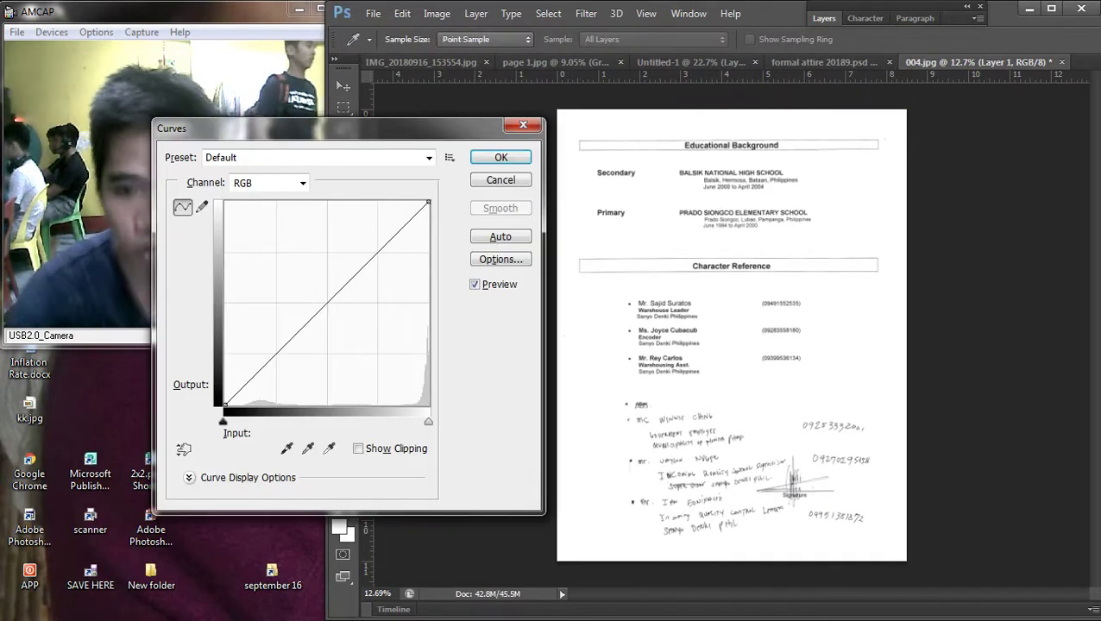
pyautogui.moveTo(335, 294); pyautogui.dragTo(357, 316)
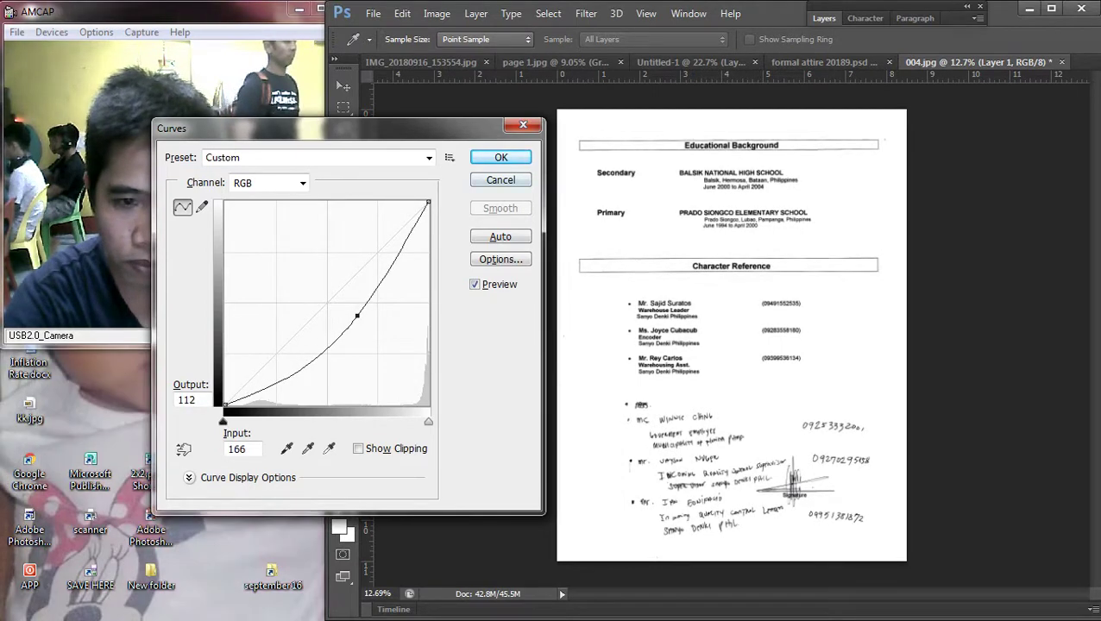
pyautogui.press('Return')
# - Put the handwritten references and signature on a new layer and move them up the page
pyautogui.press('m')
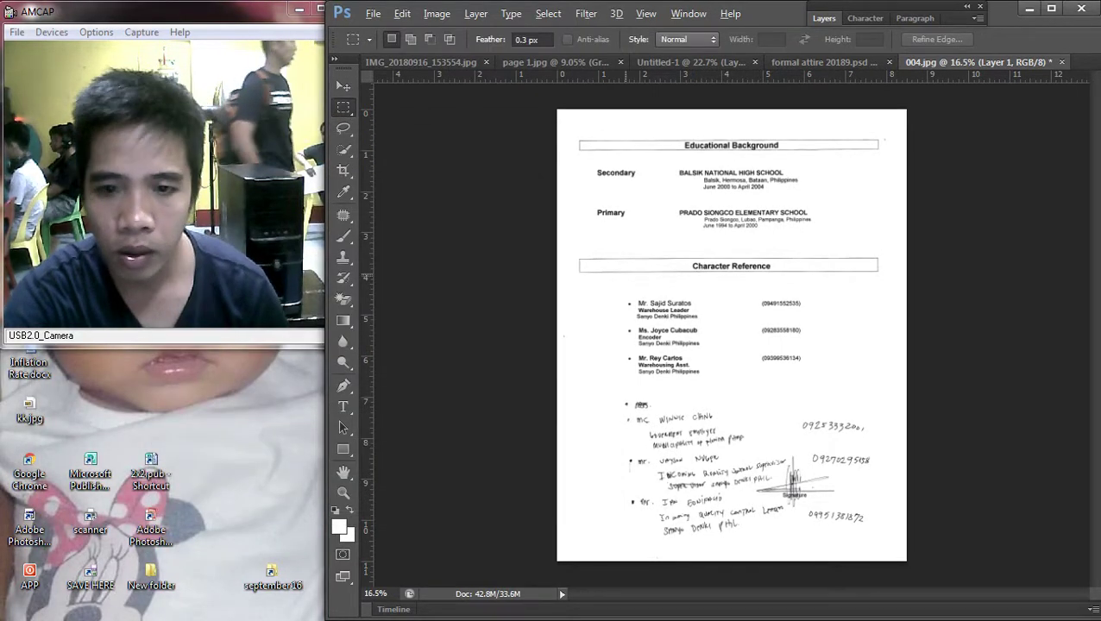
pyautogui.hotkey('ctrl', '+')
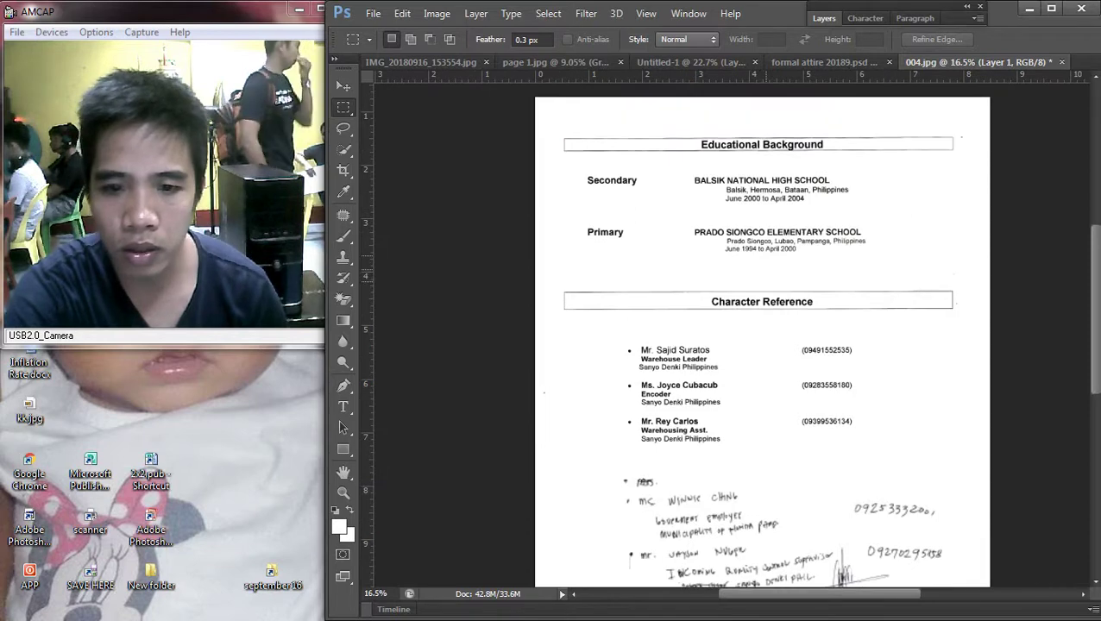
pyautogui.scroll(-3, 762, 345)
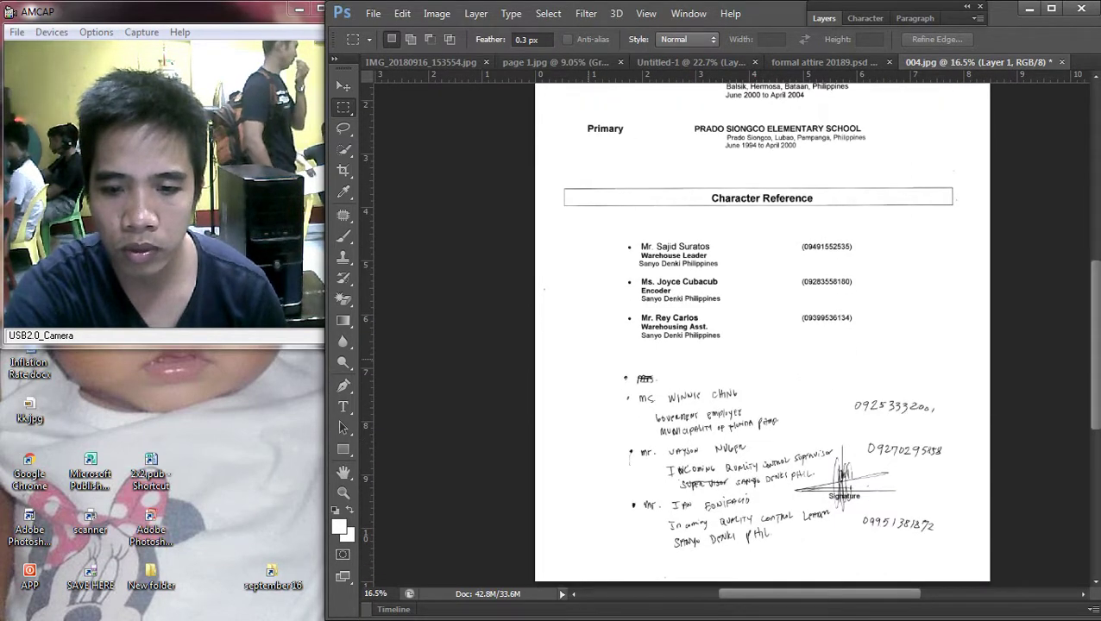
pyautogui.moveTo(559, 356); pyautogui.dragTo(1052, 570)
pyautogui.moveTo(999, 535); pyautogui.dragTo(1087, 587)
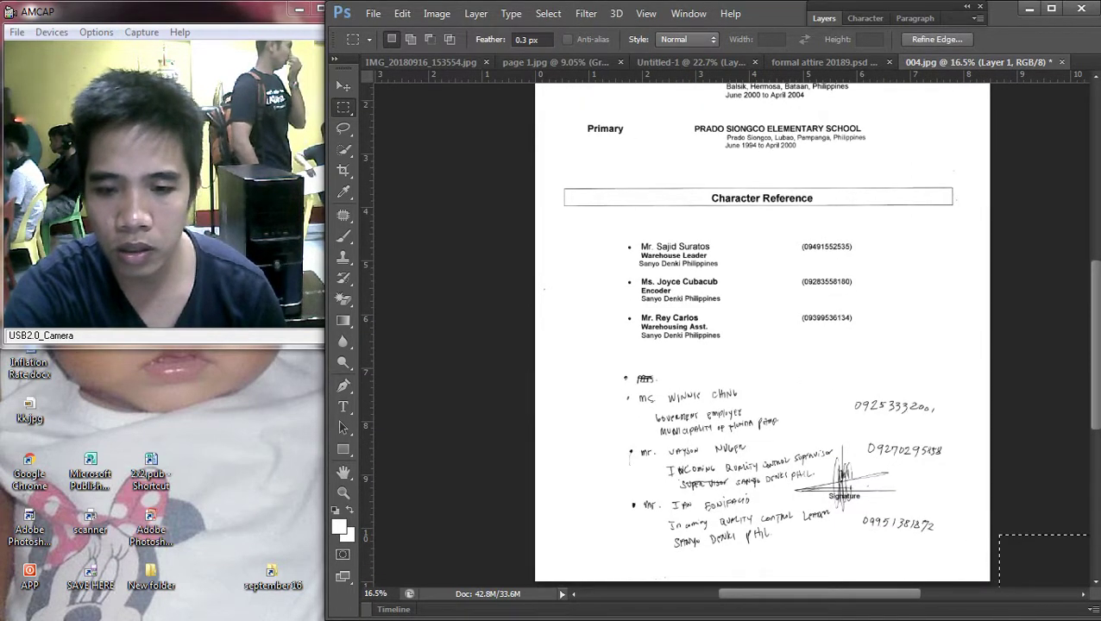
pyautogui.moveTo(545, 351); pyautogui.dragTo(940, 543)
pyautogui.hotkey('ctrl', 'd')
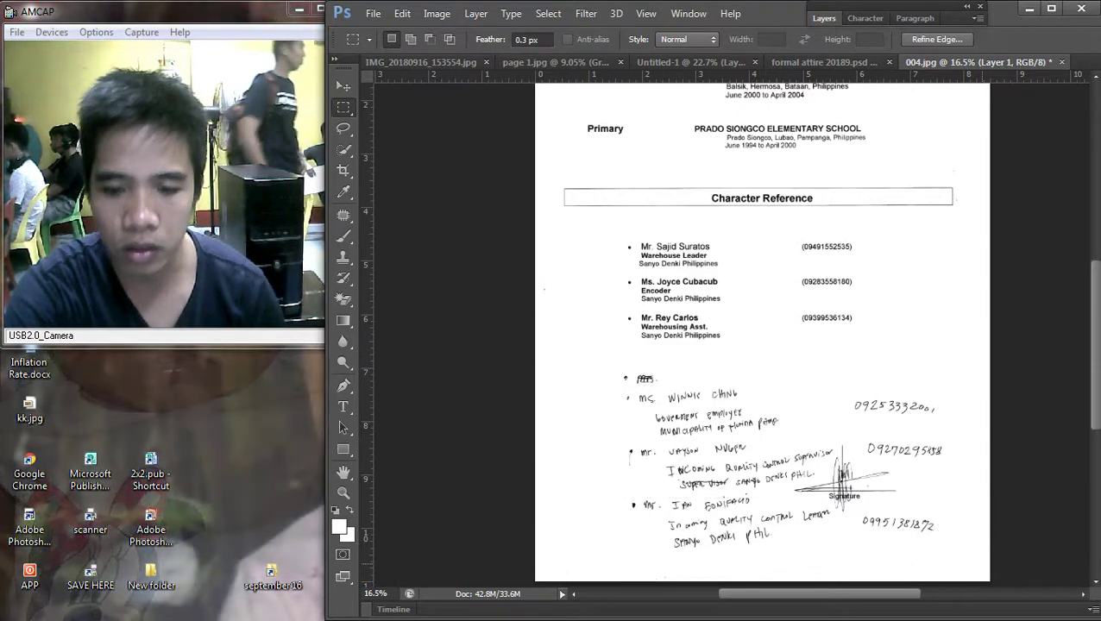
pyautogui.press('Delete')
pyautogui.hotkey('ctrl', 'd')
pyautogui.hotkey('ctrl', 'alt', 'z')
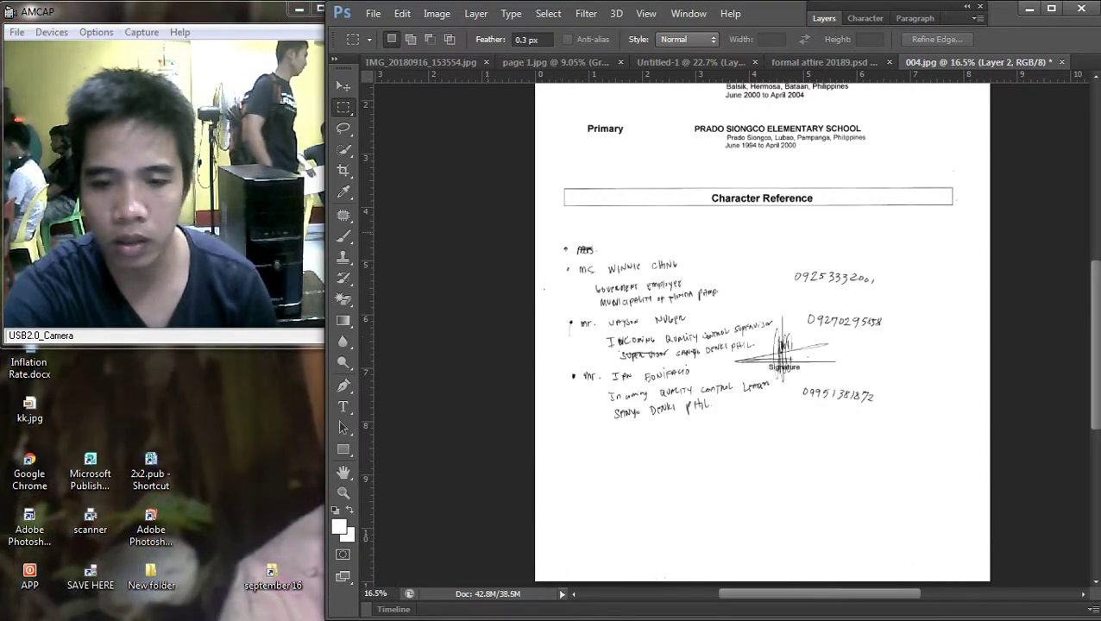
pyautogui.press('v')
pyautogui.scroll(5, 763, 345)
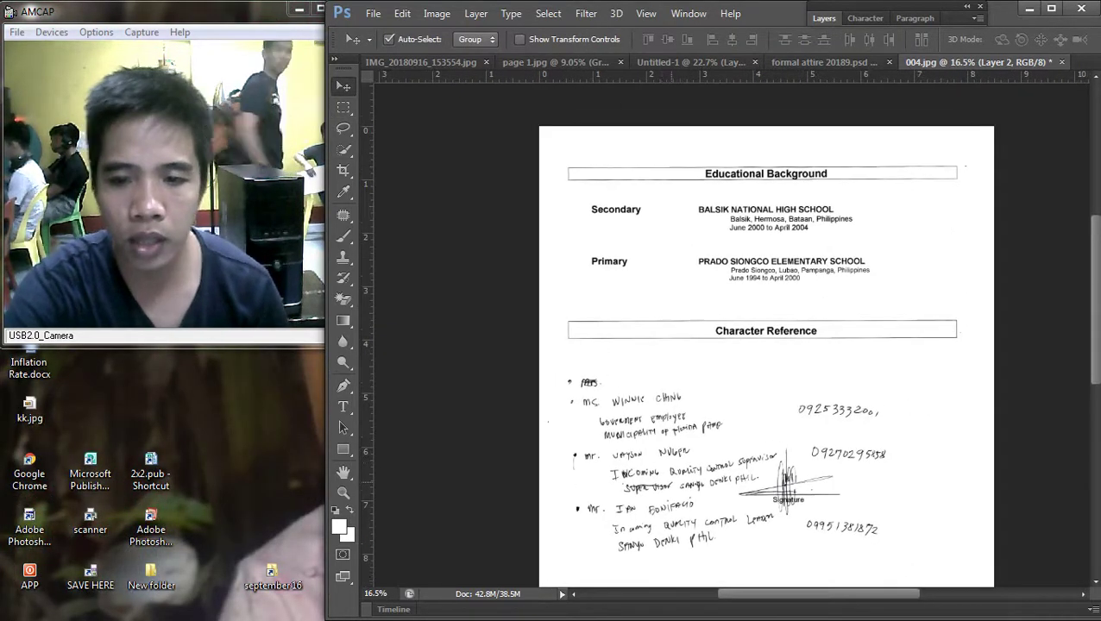
pyautogui.moveTo(678, 466); pyautogui.dragTo(702, 245)
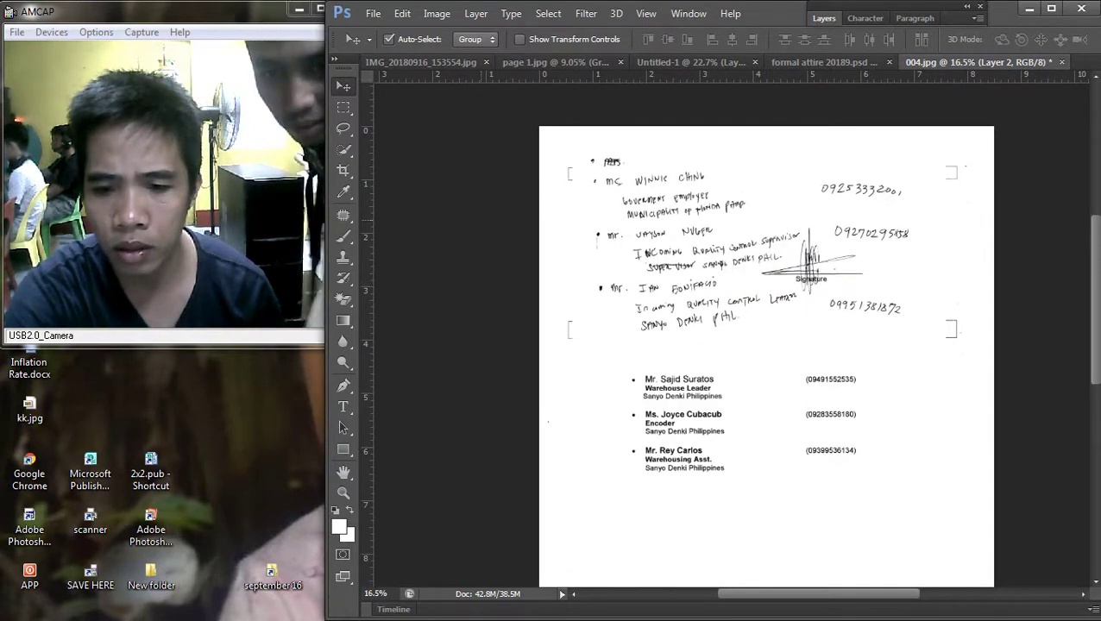
# - Marquee-select the old typed reference list below the handwritten block
pyautogui.click(343, 107)
pyautogui.moveTo(603, 355); pyautogui.dragTo(919, 525)
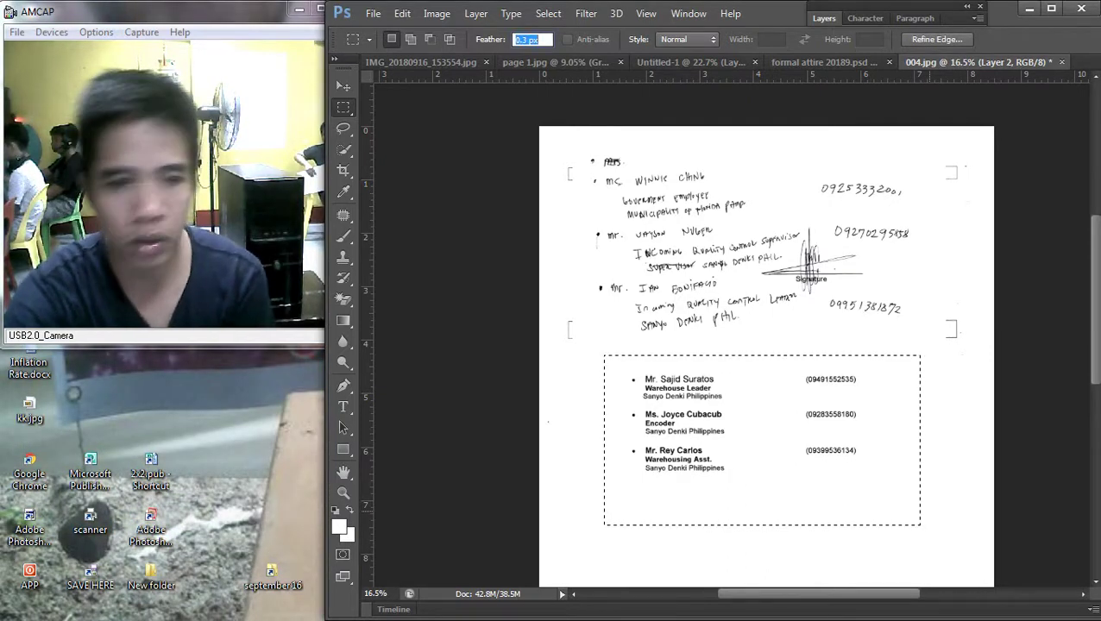
pyautogui.press('v')
pyautogui.click(671, 362)
pyautogui.click(730, 250)
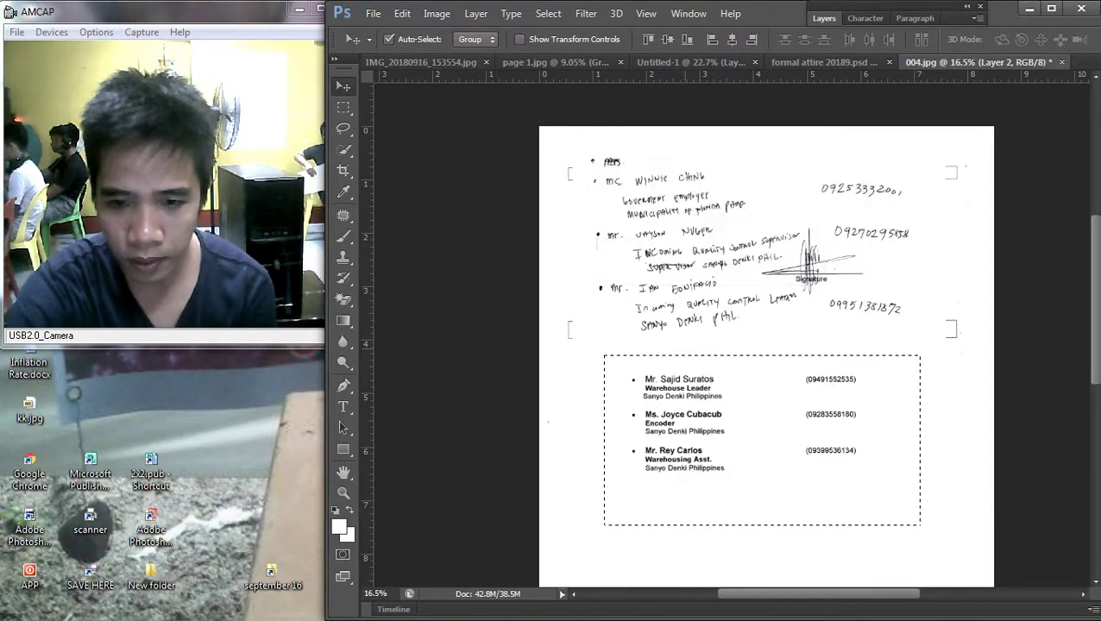
pyautogui.rightClick(671, 357)
pyautogui.click(723, 383)
pyautogui.hotkey('shift', 'BackSpace')
pyautogui.press('Return')
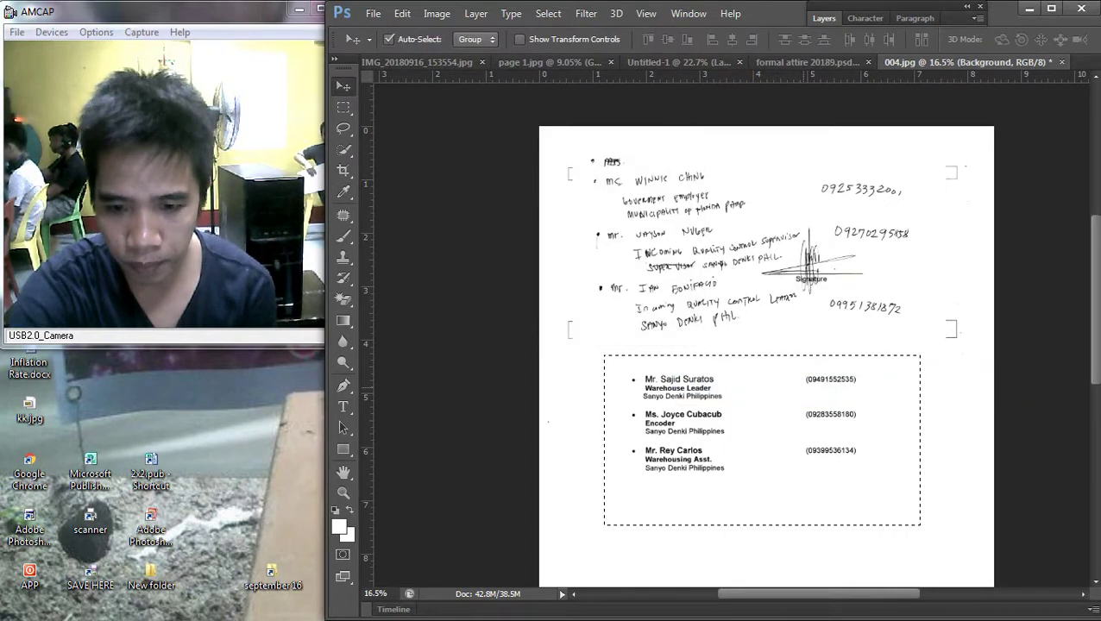
# - Delete the typed reference list from Layer 1 and clear the selection
pyautogui.rightClick(703, 405)
pyautogui.click(733, 415)
pyautogui.press('Delete')
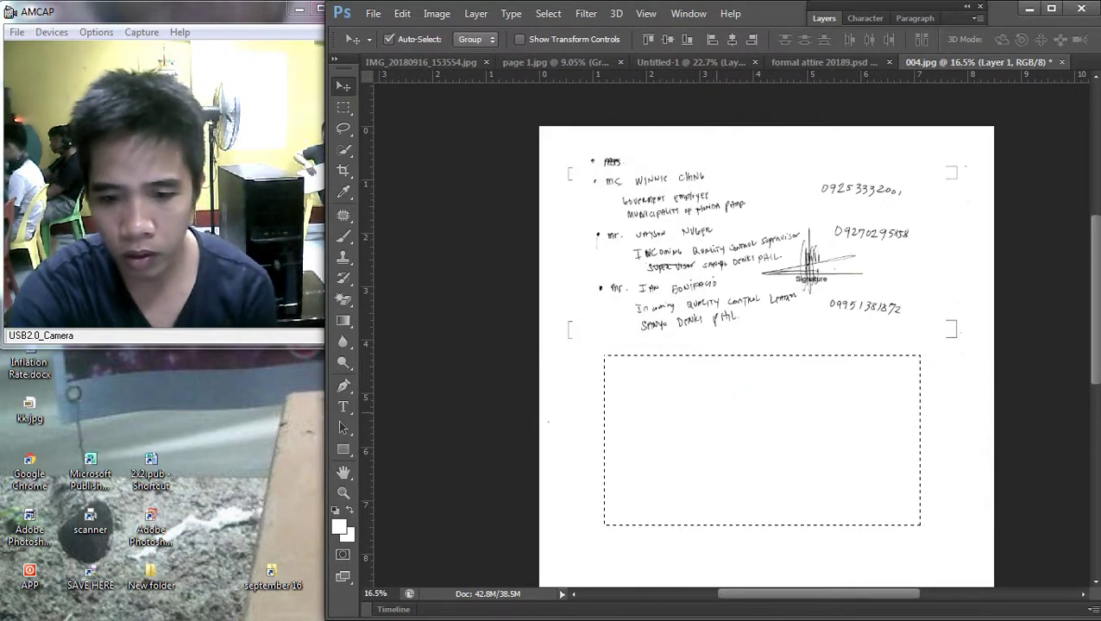
pyautogui.press('m')
pyautogui.rightClick(695, 240)
pyautogui.click(716, 250)
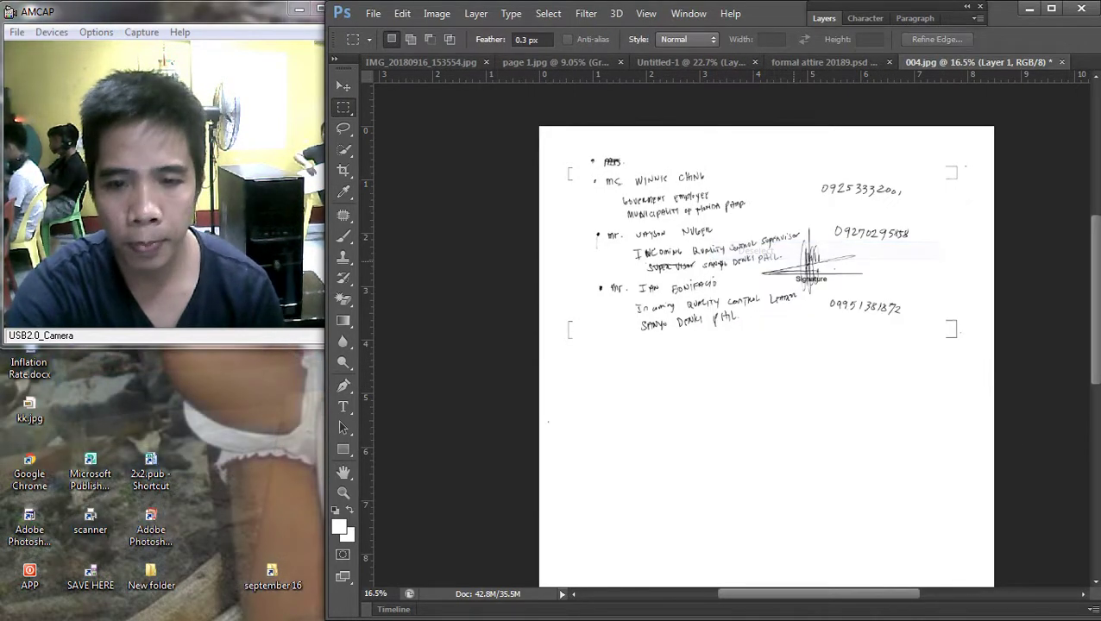
pyautogui.scroll(1, 772, 280)
pyautogui.scroll(1, 749, 284)
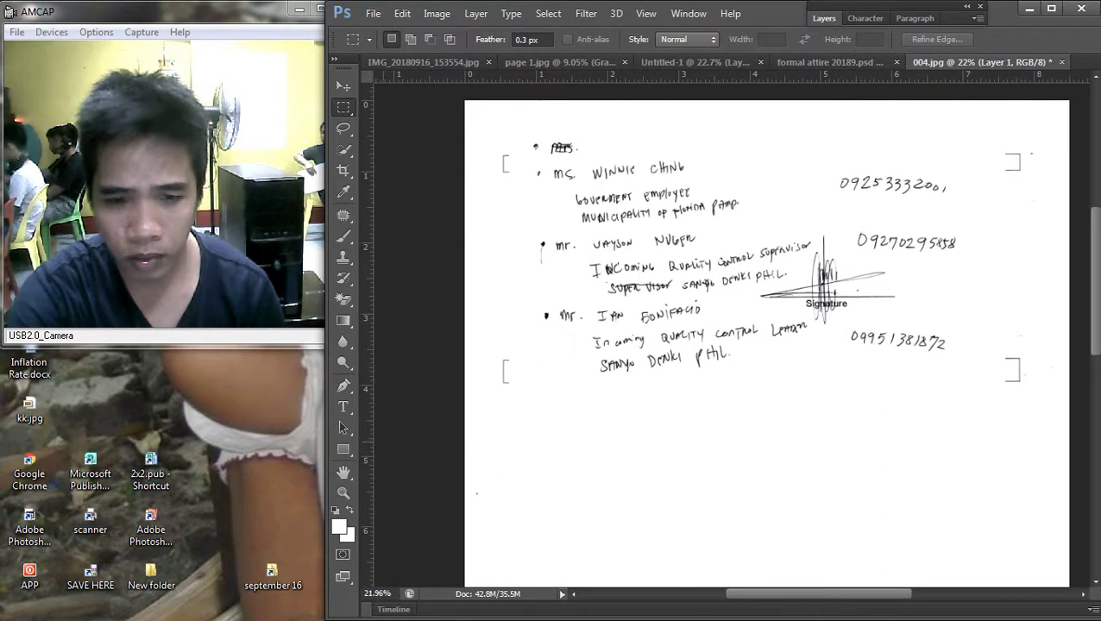
# - Start a text box below the handwritten references, with foreground and background colours set to black (000000)
pyautogui.press('t')
pyautogui.click(553, 436)
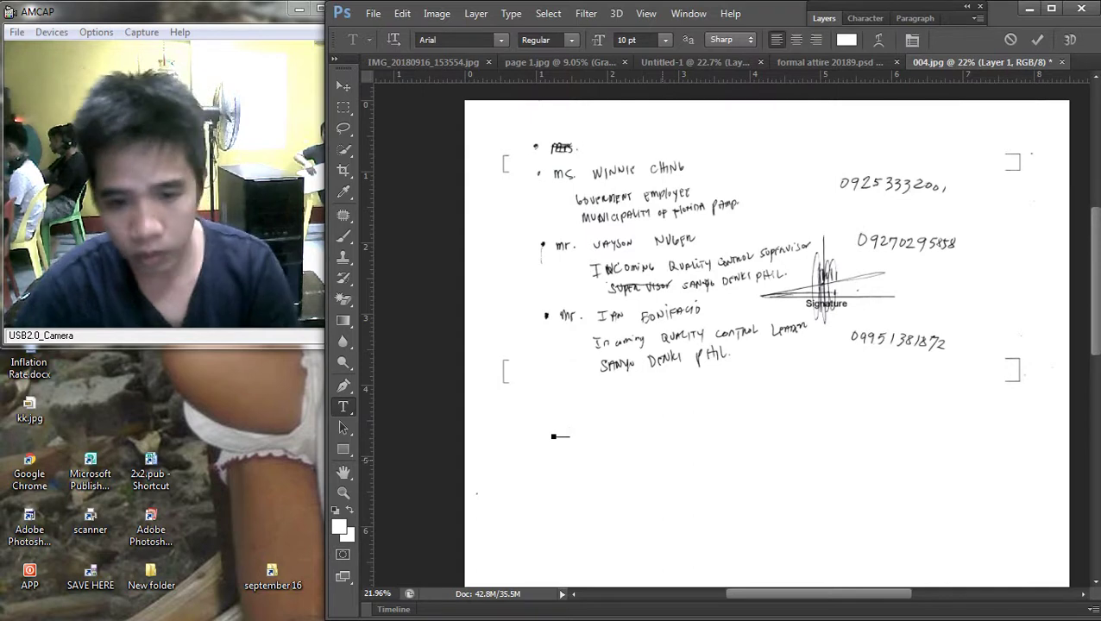
pyautogui.click(347, 535)
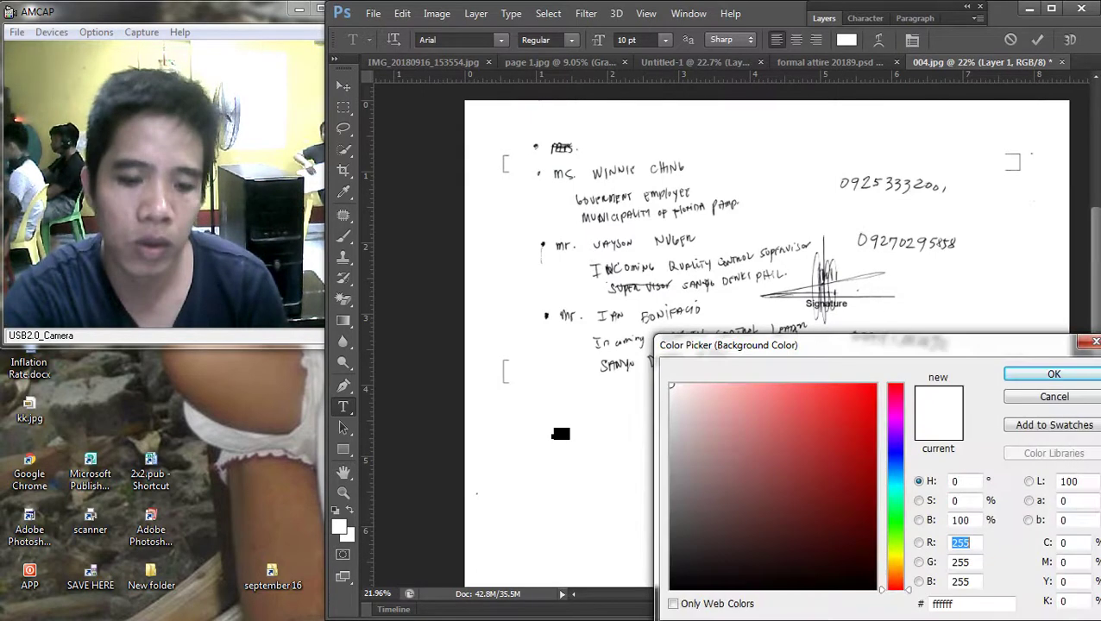
pyautogui.write('000000')
pyautogui.press('Return')
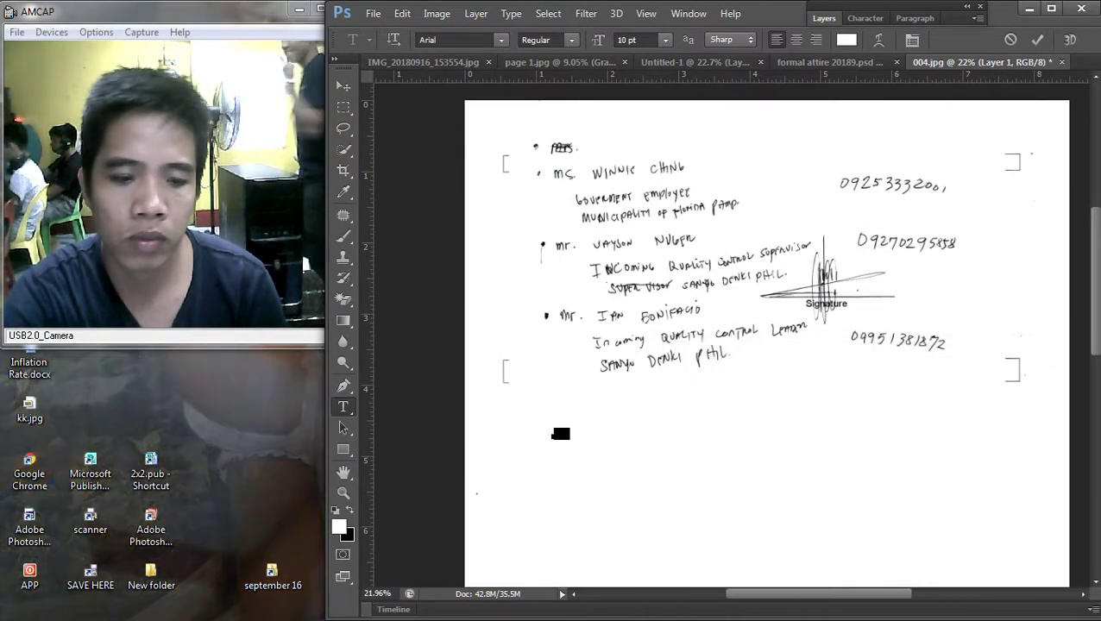
pyautogui.click(339, 528)
pyautogui.write('000000')
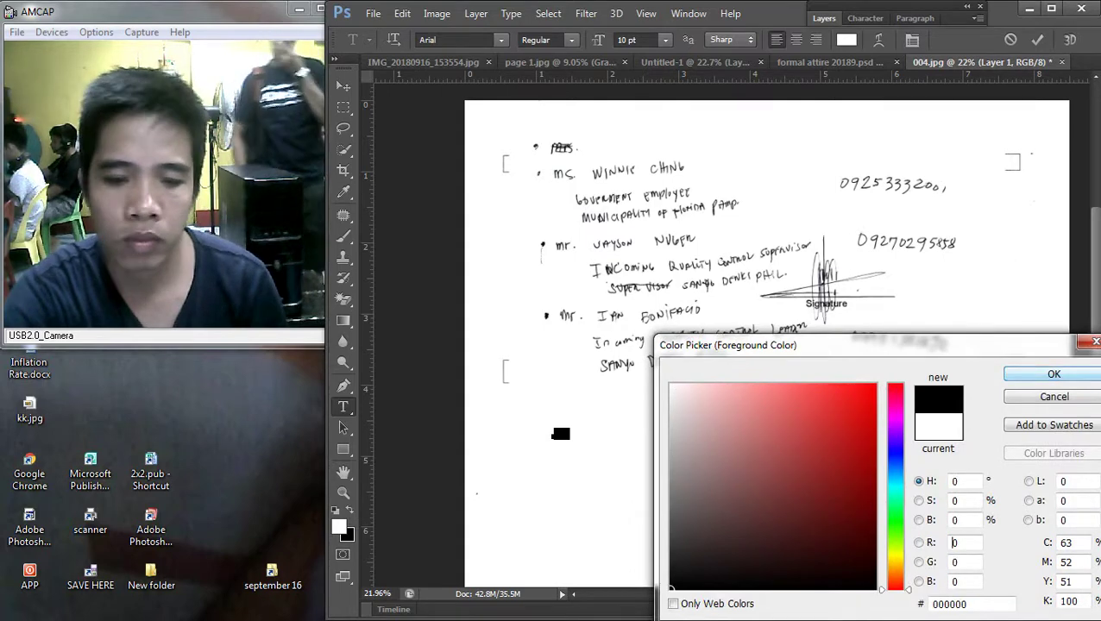
pyautogui.press('Return')
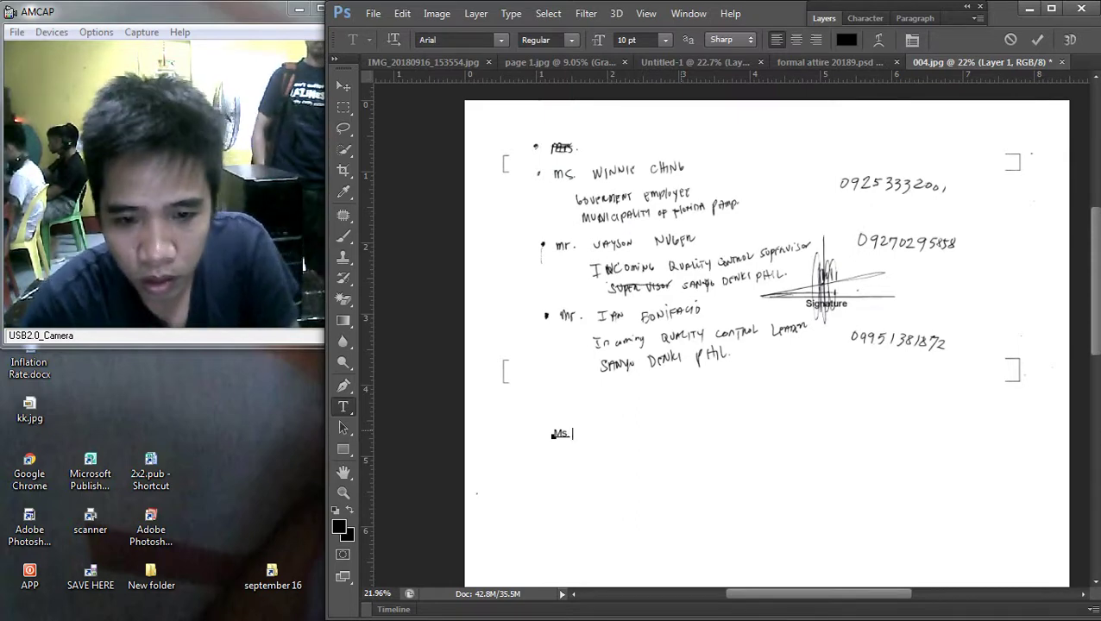
# - Type the first referee's name, correcting its typos, and start a new line
pyautogui.write('_____')
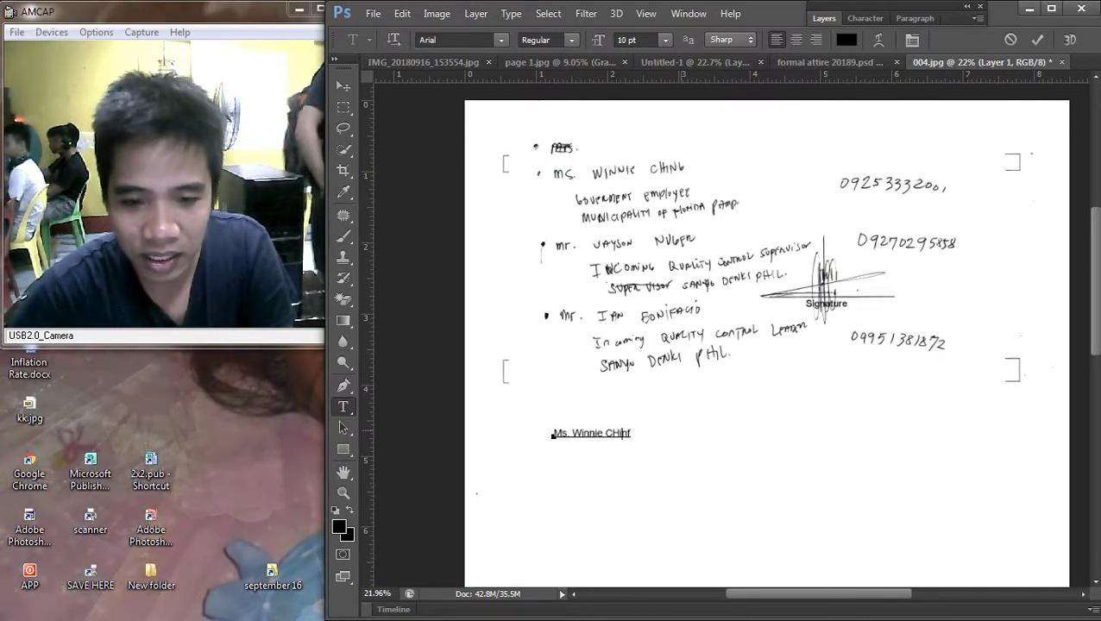
pyautogui.press('Left')
pyautogui.press('Left')
pyautogui.press('Left')
pyautogui.press('Left')
pyautogui.press('Delete')
pyautogui.write('h')
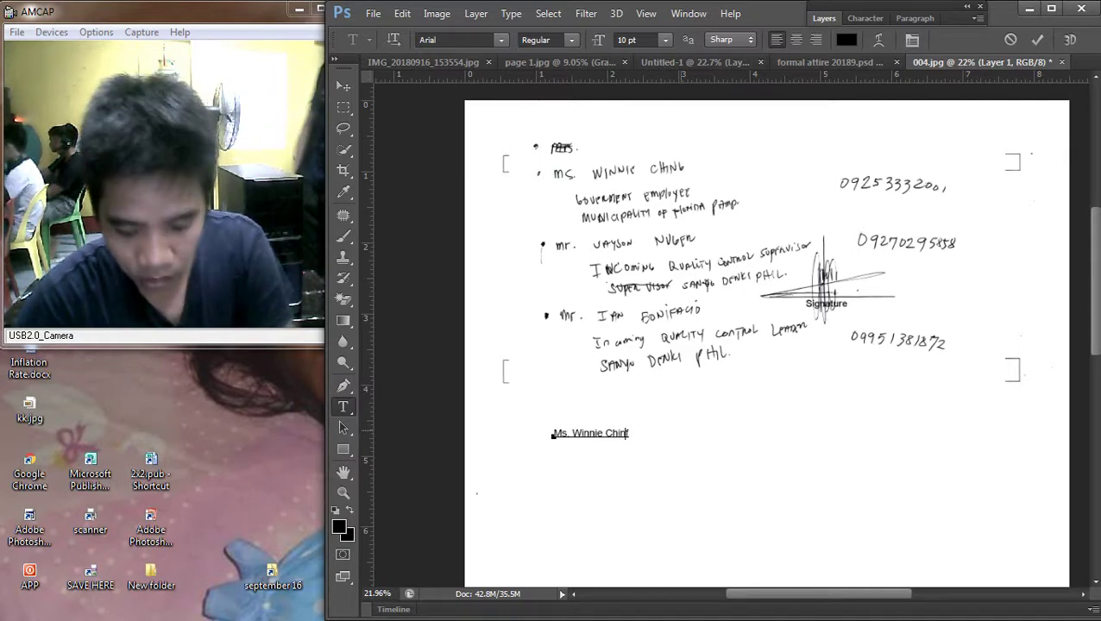
pyautogui.press('BackSpace')
pyautogui.write('g')
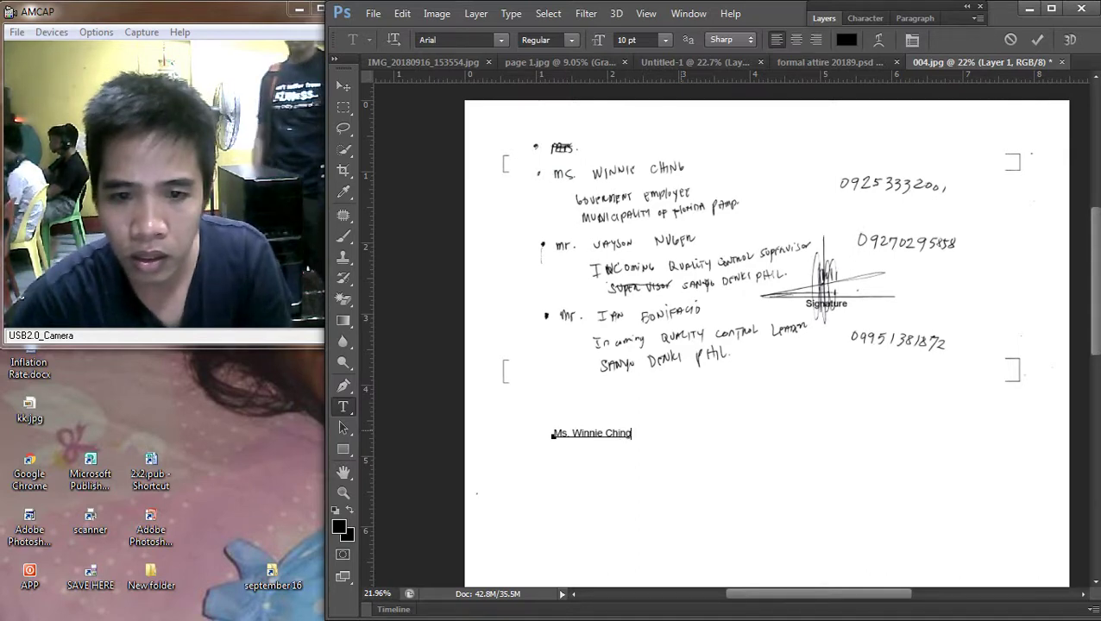
pyautogui.press('Return')
# - Type the job title 'Goverment Employee', fixing the misspelled Employee
pyautogui.scroll(2, 719, 401)
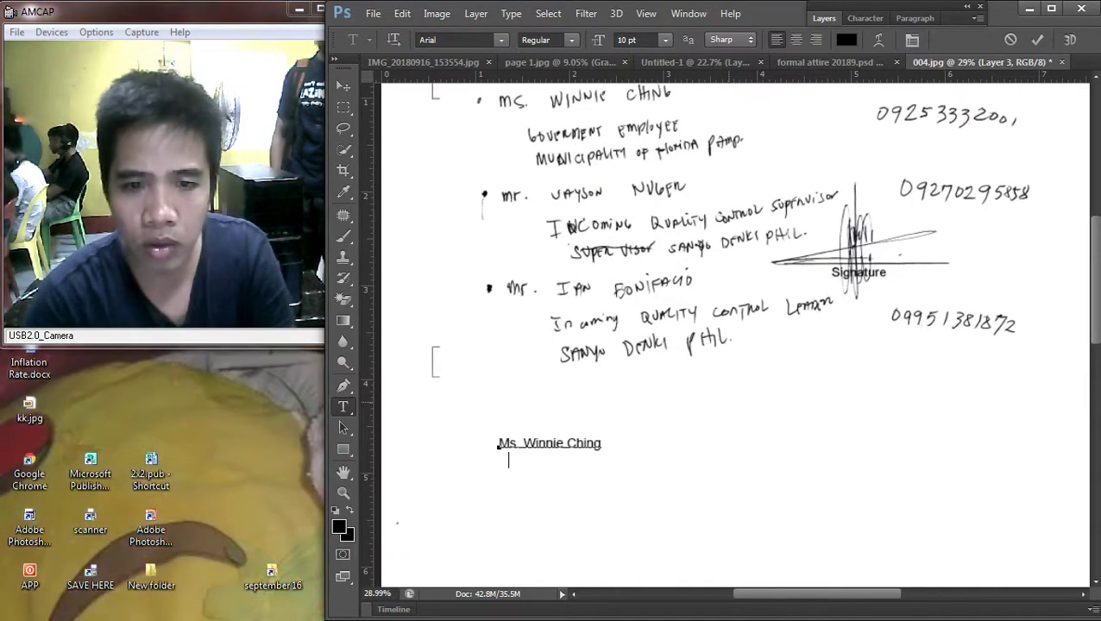
pyautogui.write('Go')
pyautogui.press('Left')
pyautogui.press('Left')
pyautogui.press('Left')
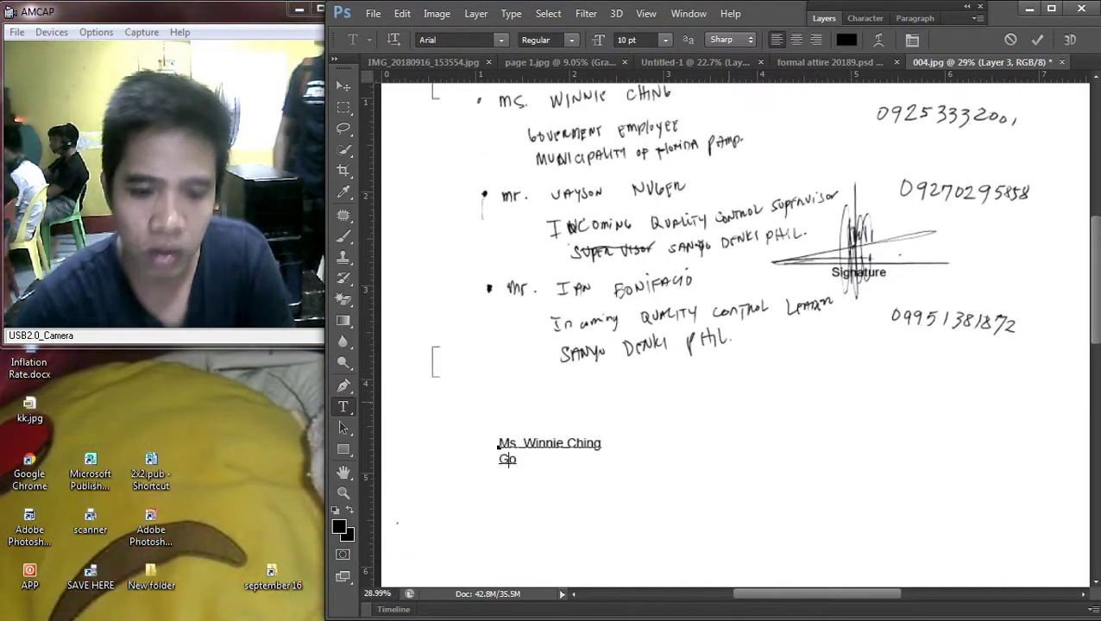
pyautogui.click(516, 459)
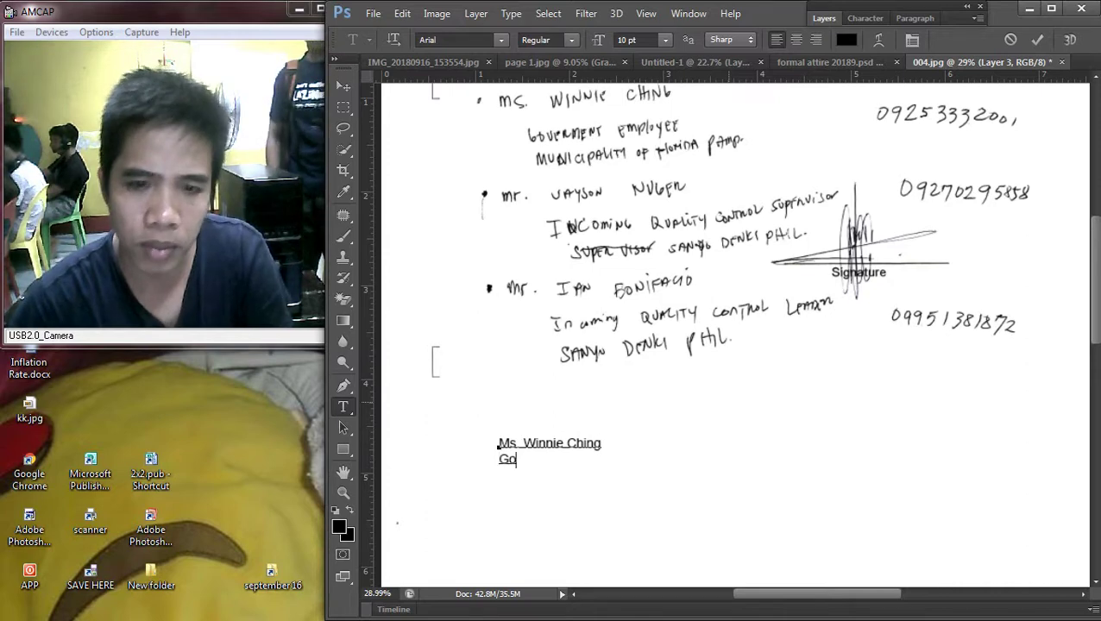
pyautogui.write('ver')
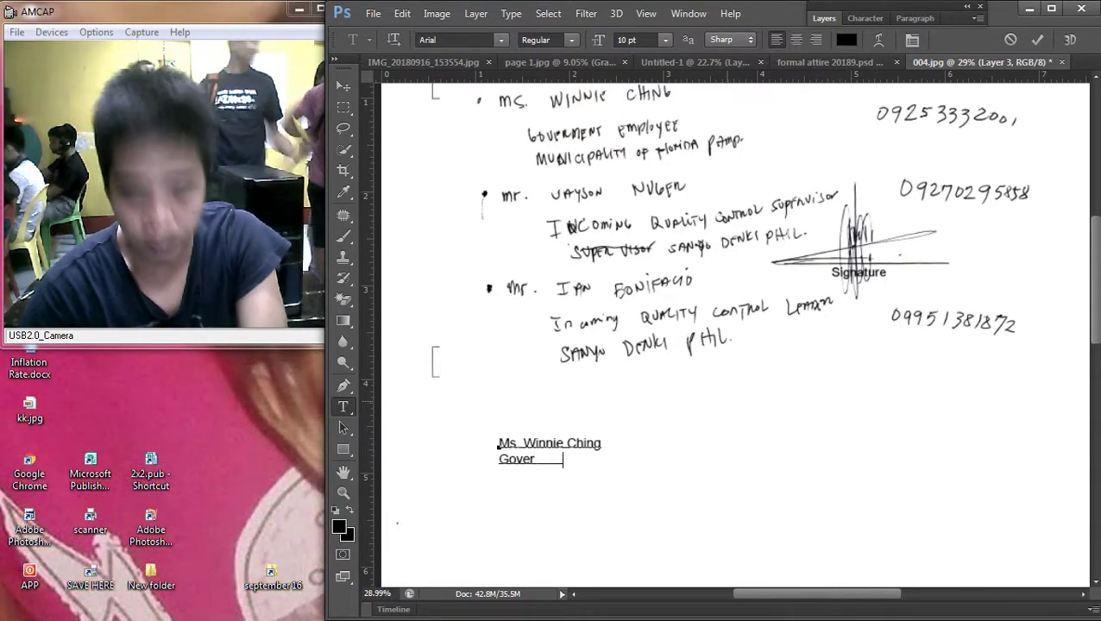
pyautogui.write('mpo')
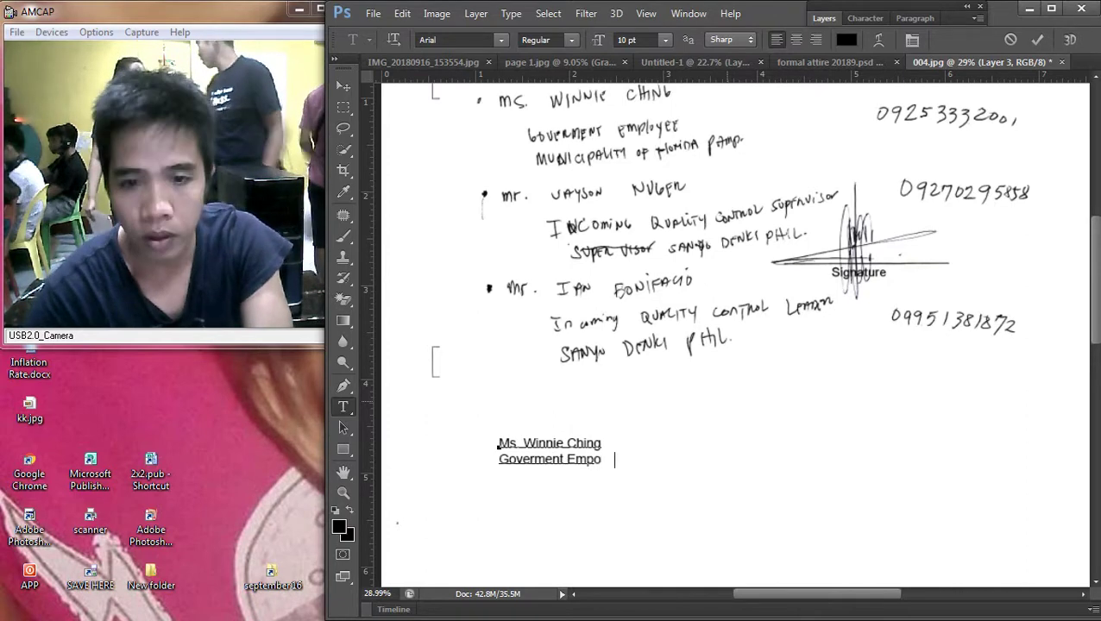
pyautogui.write('yee')
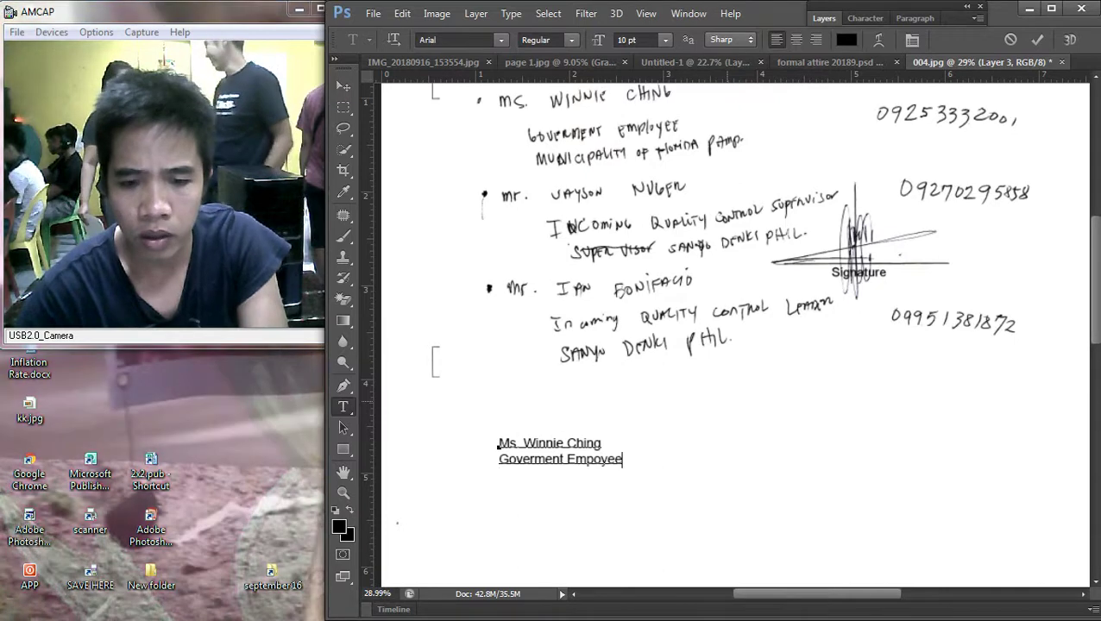
pyautogui.press('Left')
pyautogui.press('Left')
pyautogui.press('Left')
pyautogui.press('Left')
pyautogui.press('Left')
pyautogui.press('Left')
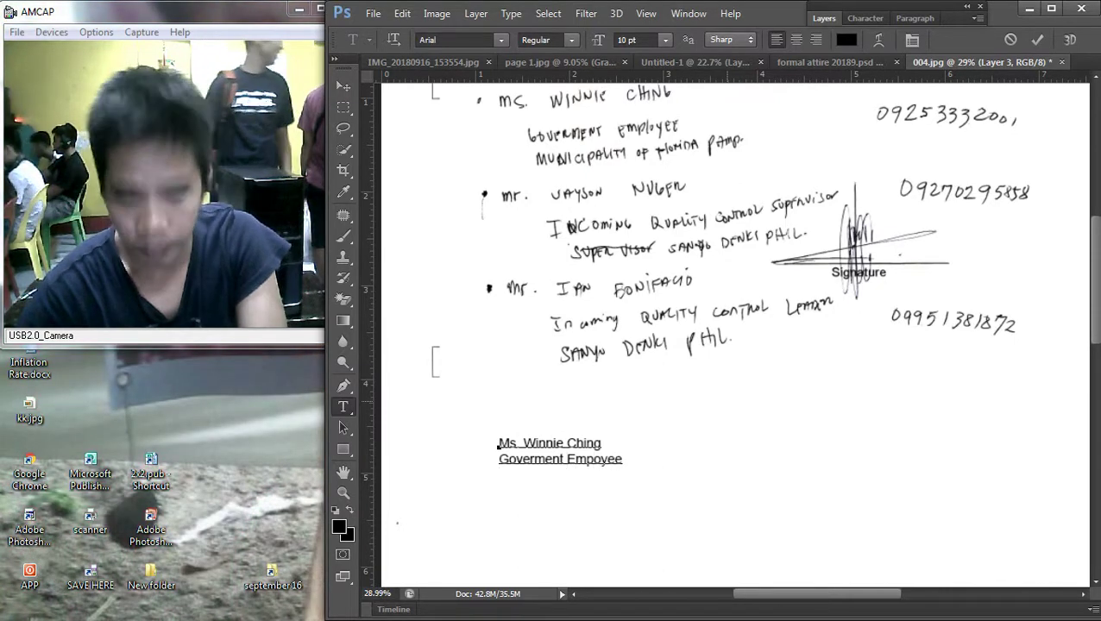
pyautogui.write('l')
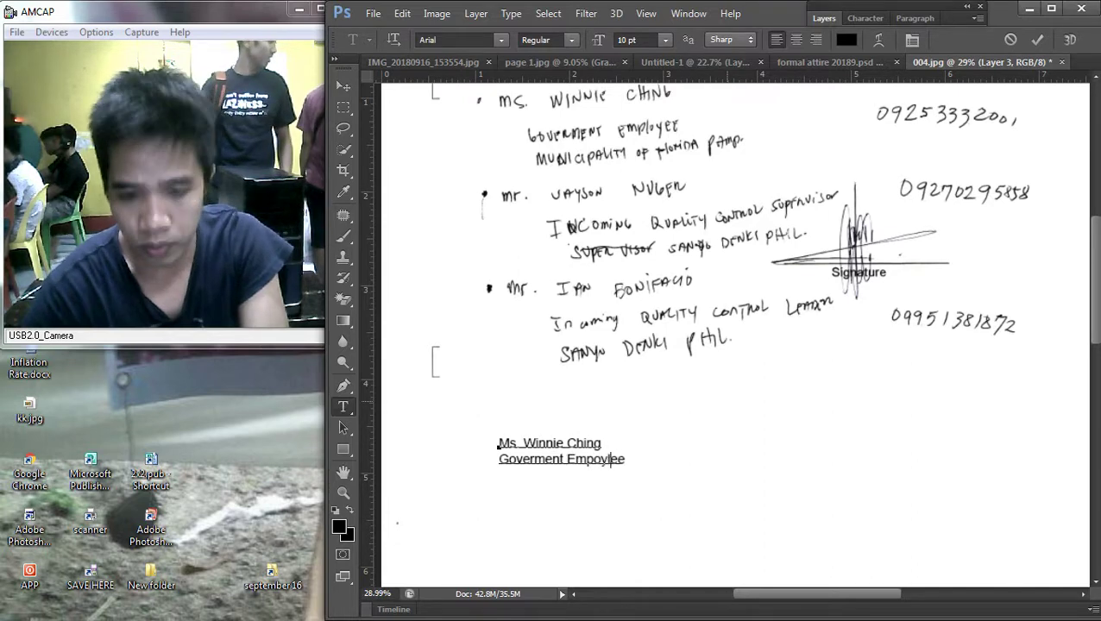
pyautogui.press('Right')
pyautogui.press('Right')
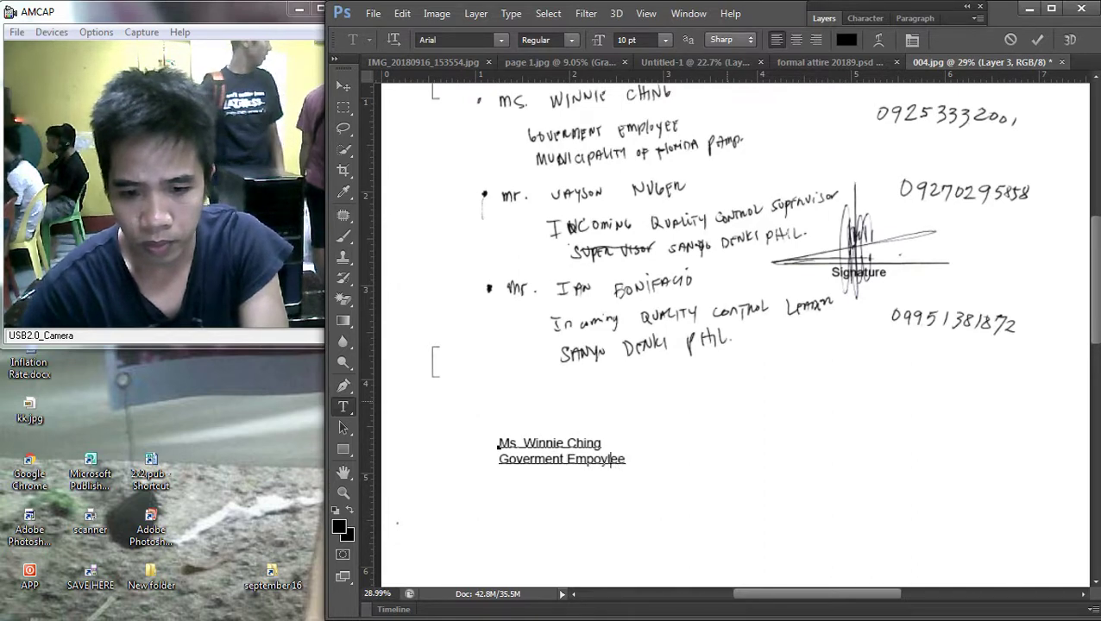
pyautogui.press('BackSpace')
pyautogui.press('BackSpace')
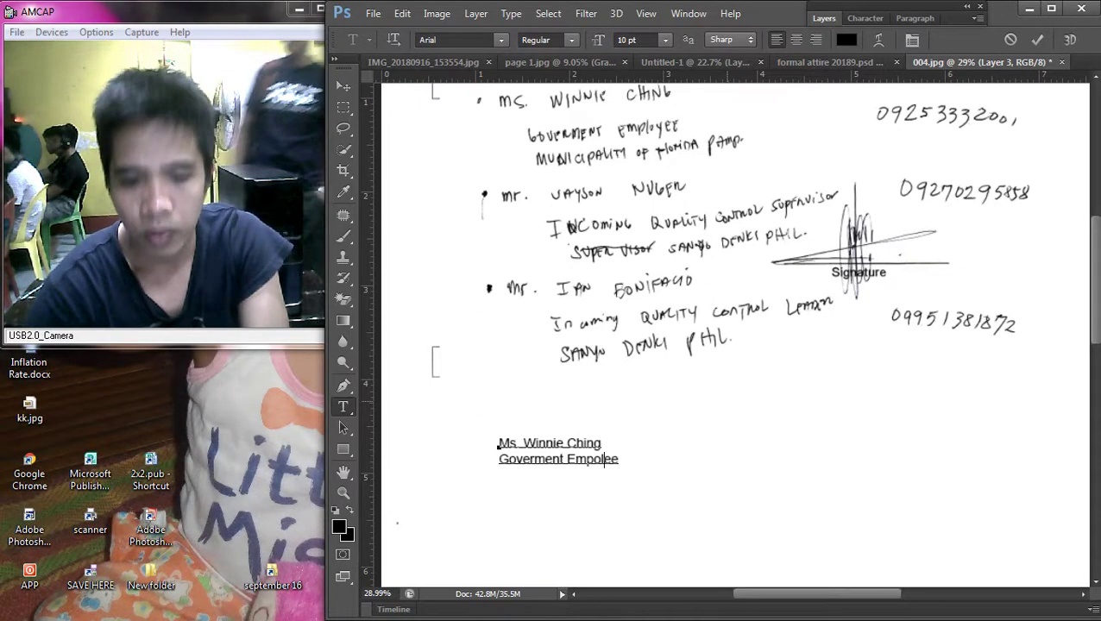
pyautogui.press('BackSpace')
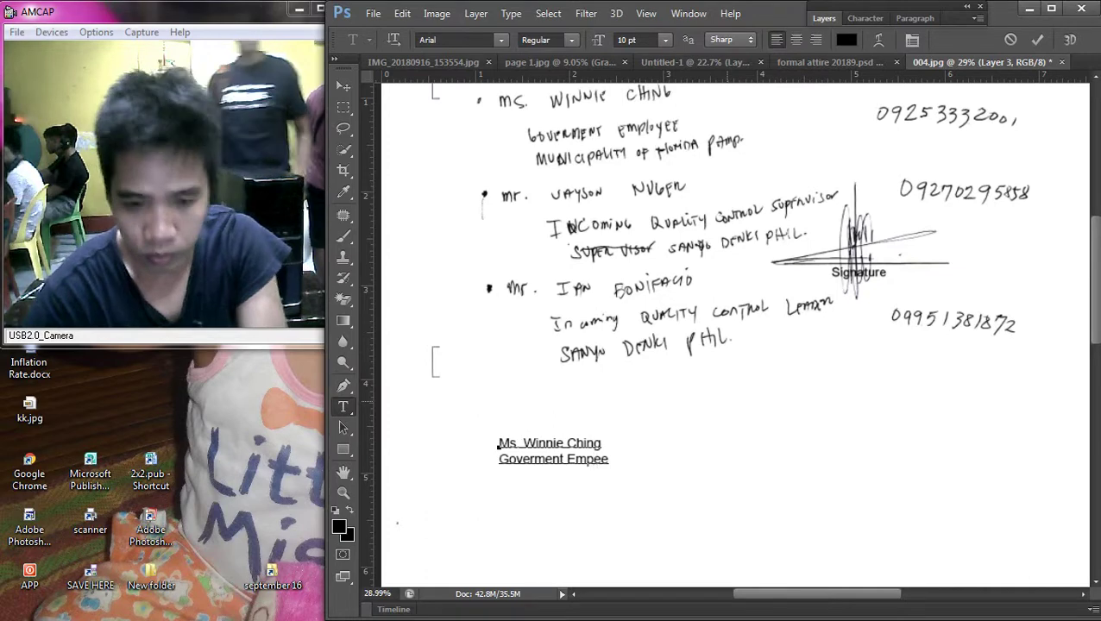
pyautogui.write('lo')
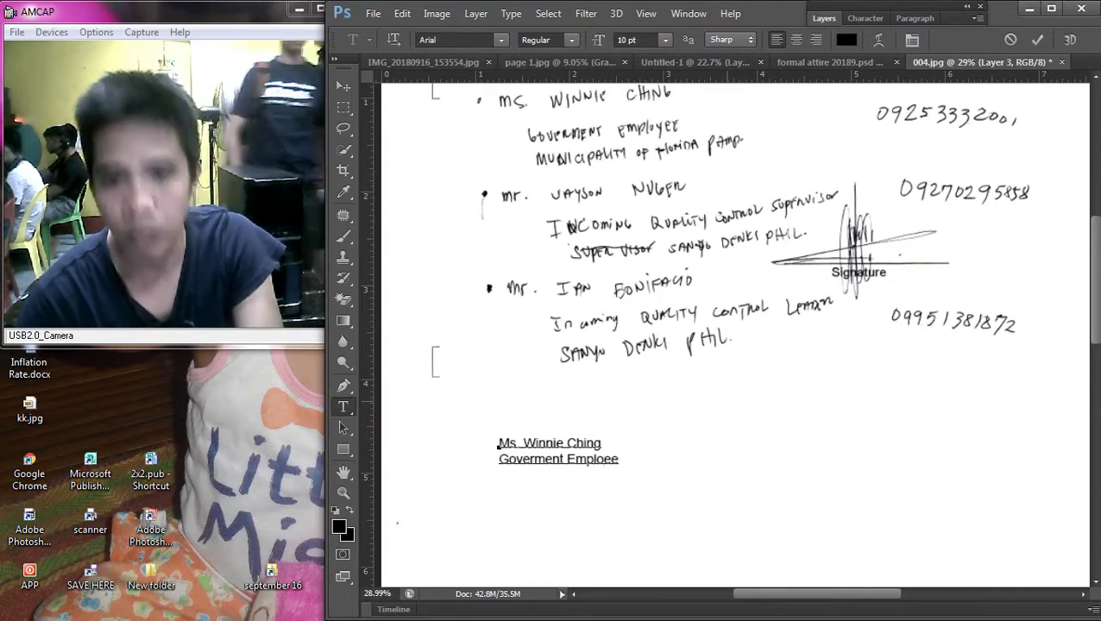
pyautogui.write('y')
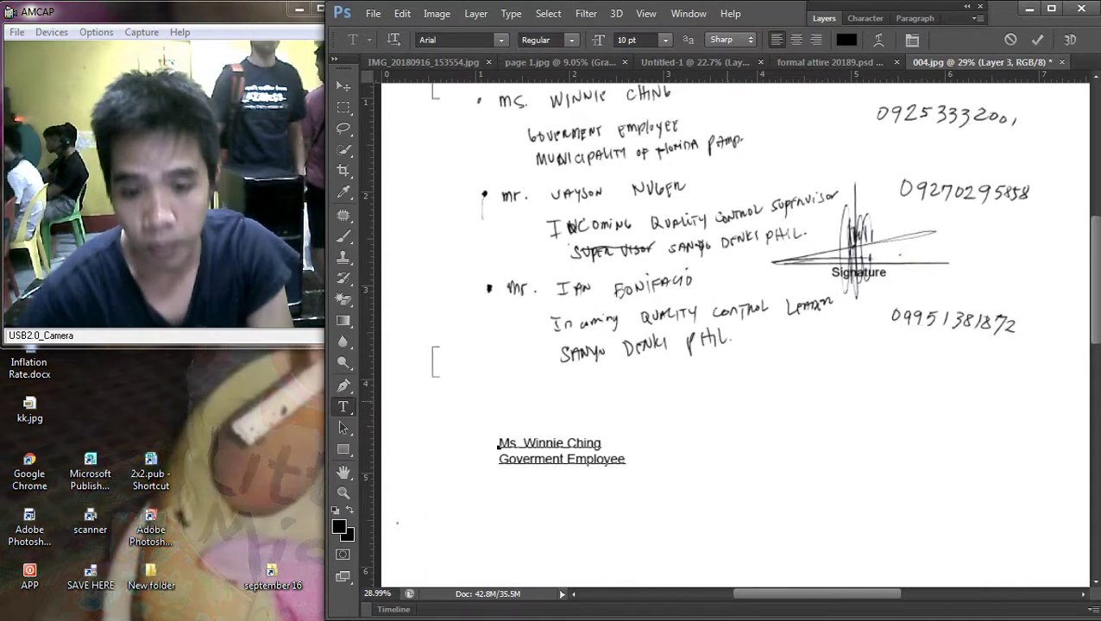
pyautogui.press('End')
# - Add an indented employer line reading 'Muncipality of Florida Pampanga'
pyautogui.press('Return')
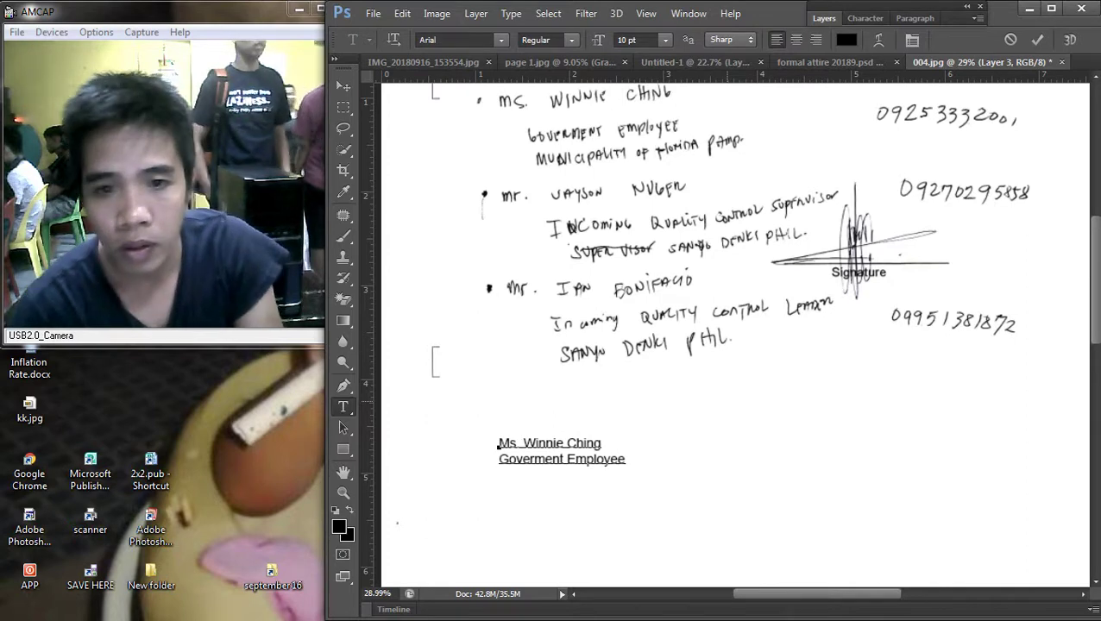
pyautogui.press('Tab')
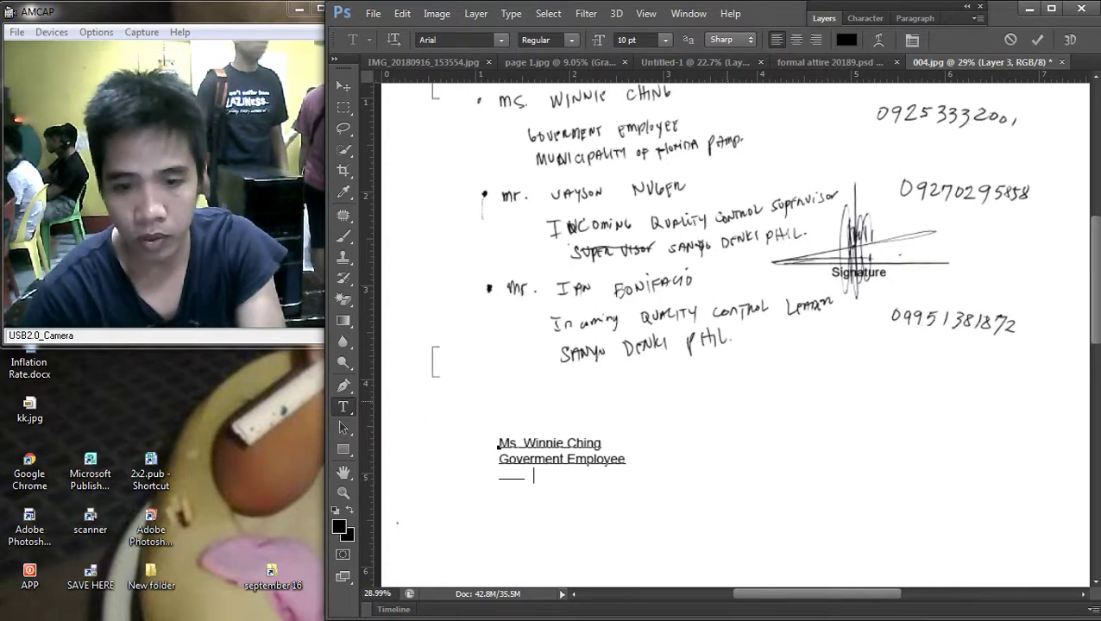
pyautogui.write('Muncipa')
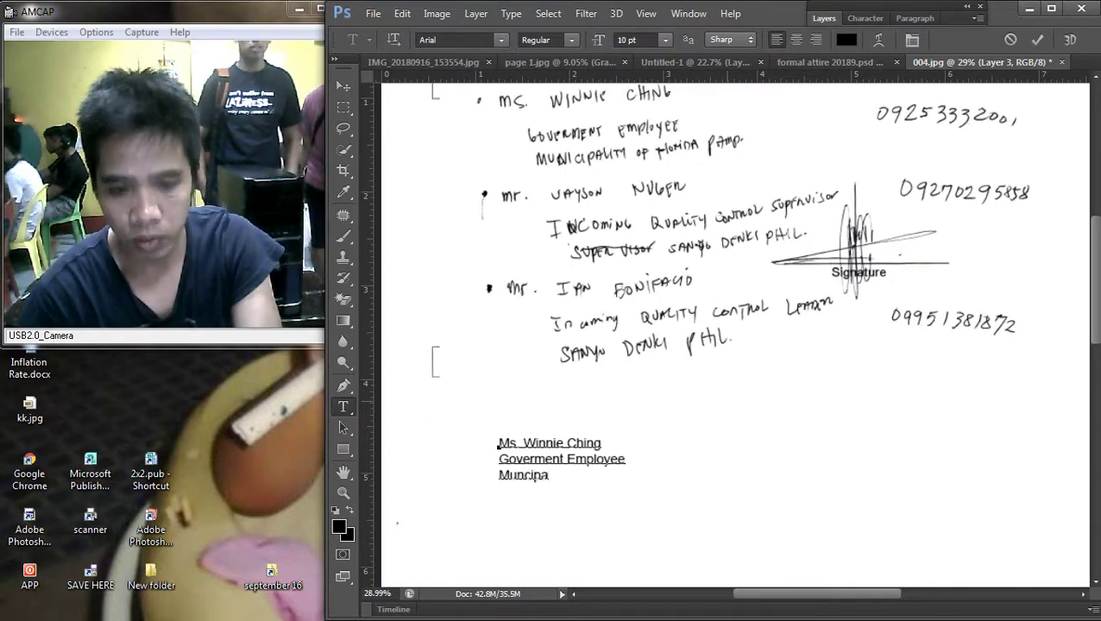
pyautogui.write('lity')
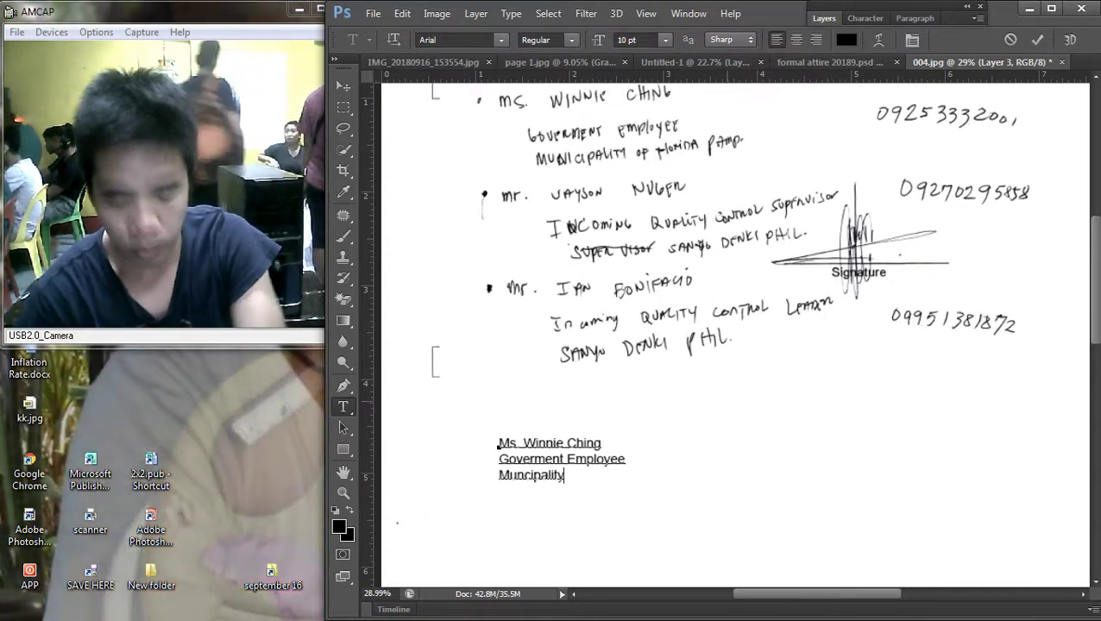
pyautogui.write(' o')
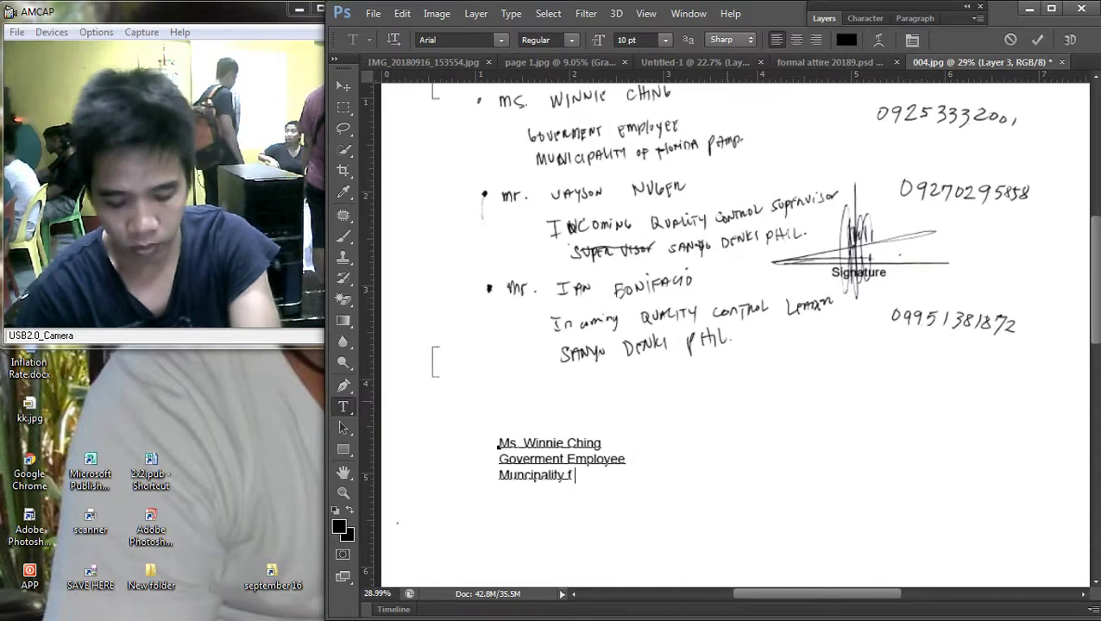
pyautogui.write('f Florid')
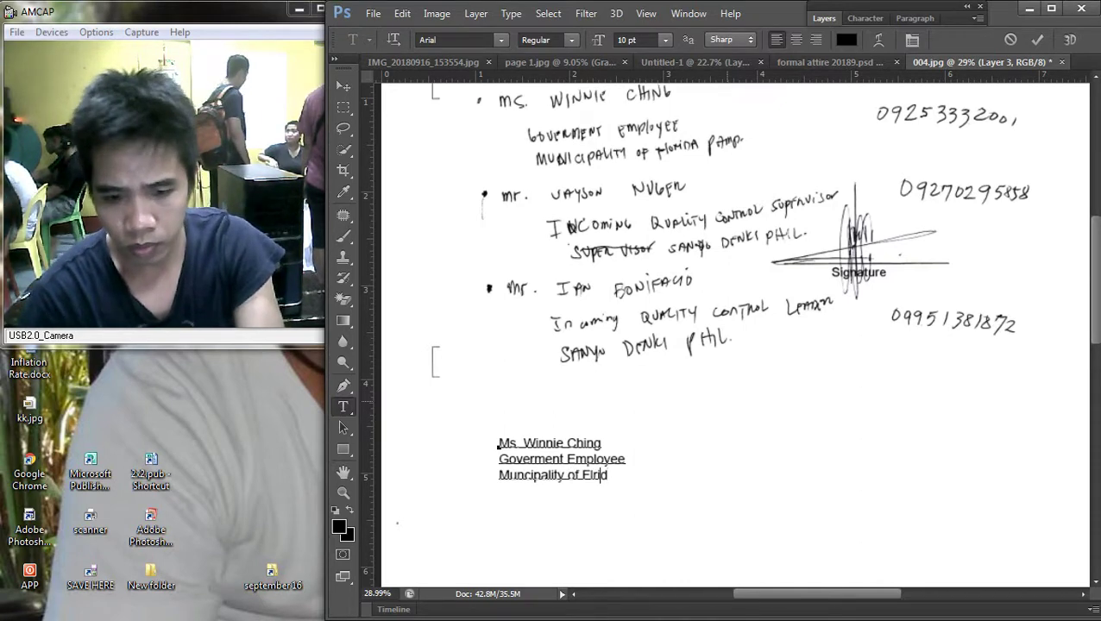
pyautogui.press('BackSpace')
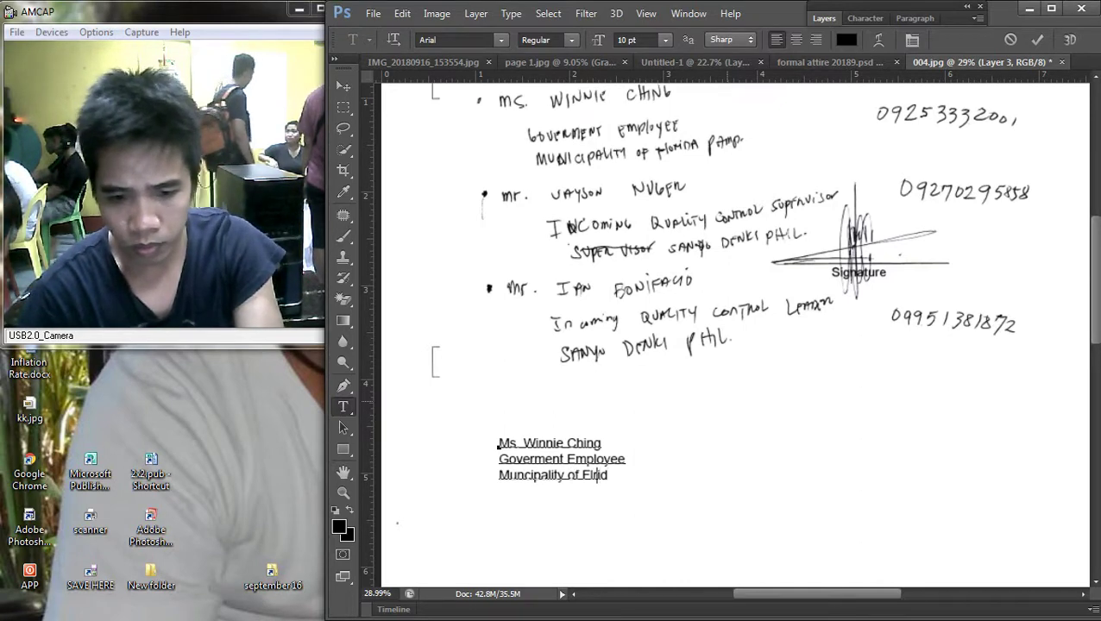
pyautogui.write('orid')
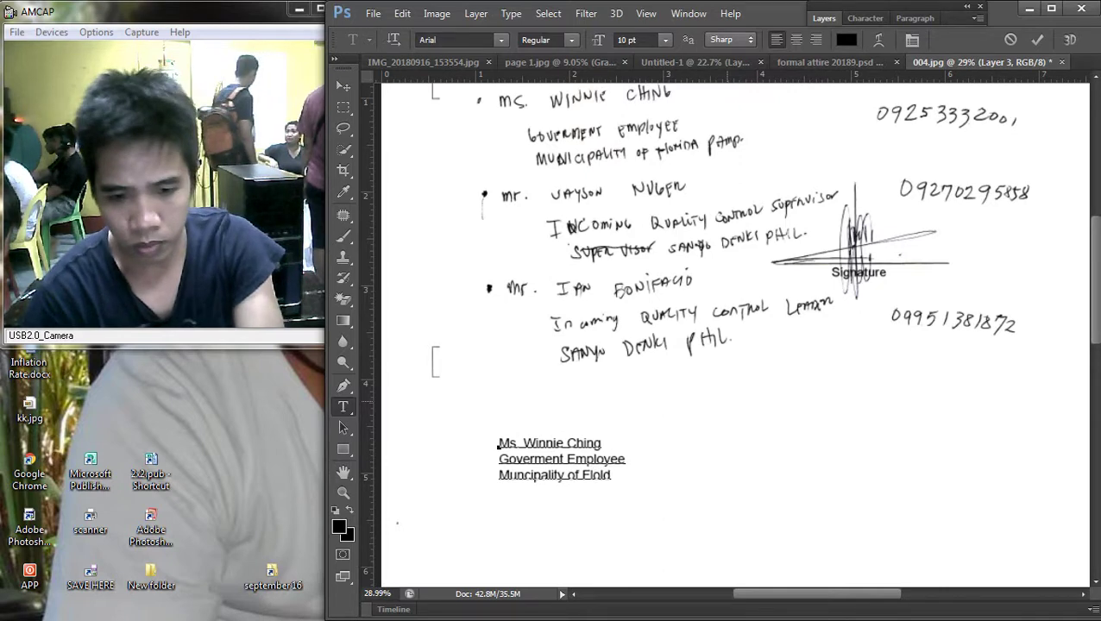
pyautogui.press('BackSpace')
pyautogui.press('BackSpace')
pyautogui.press('BackSpace')
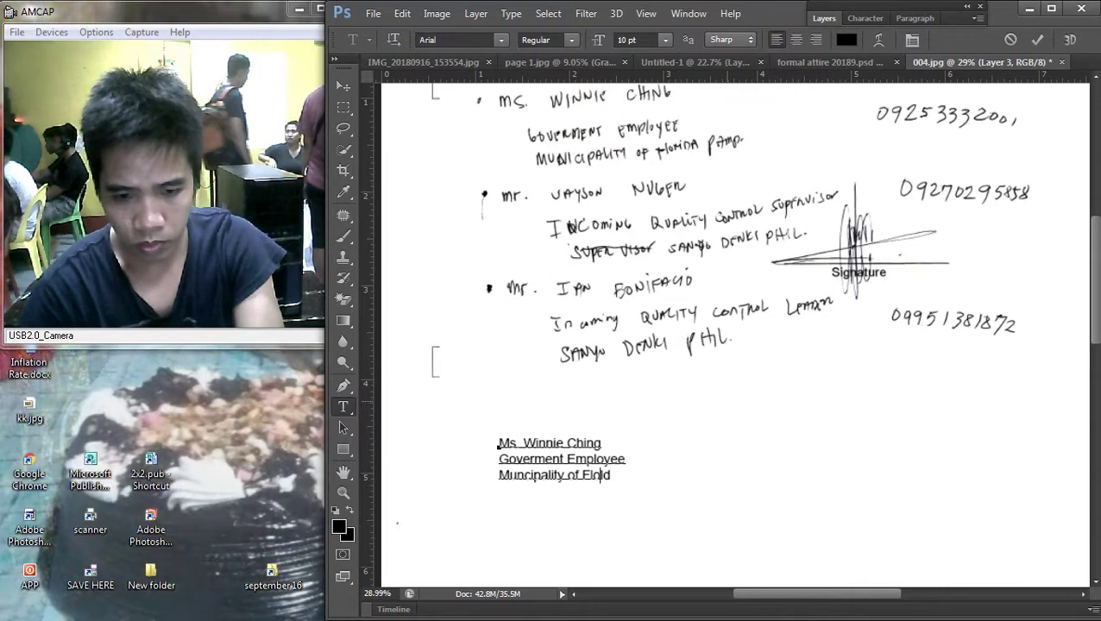
pyautogui.write('rida ')
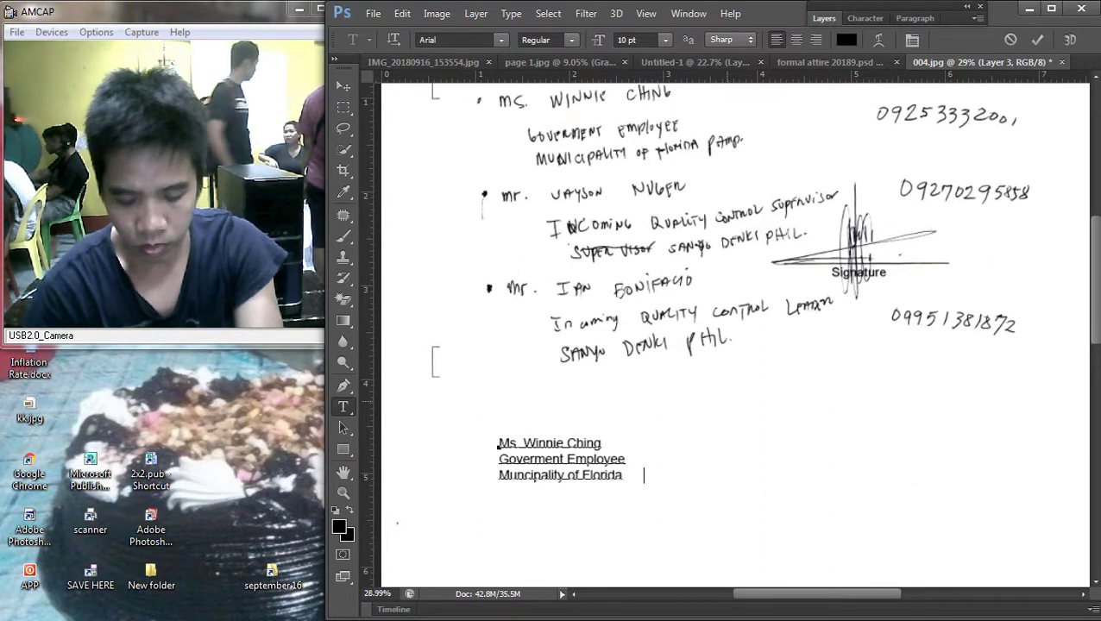
pyautogui.write('OP')
pyautogui.press('BackSpace')
pyautogui.press('BackSpace')
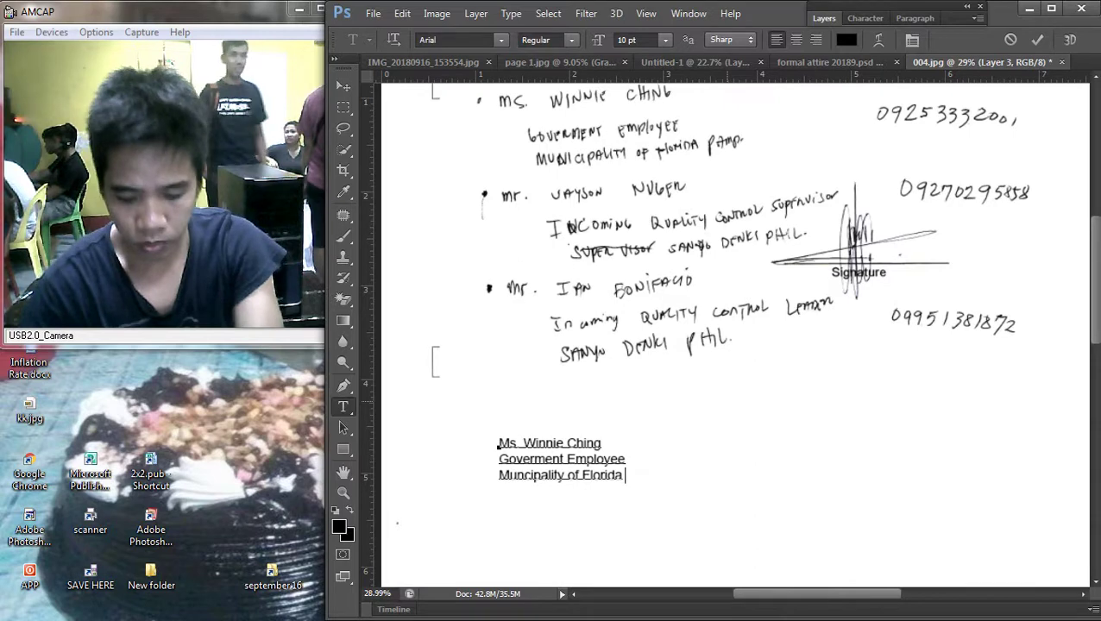
pyautogui.write('Pampanga')
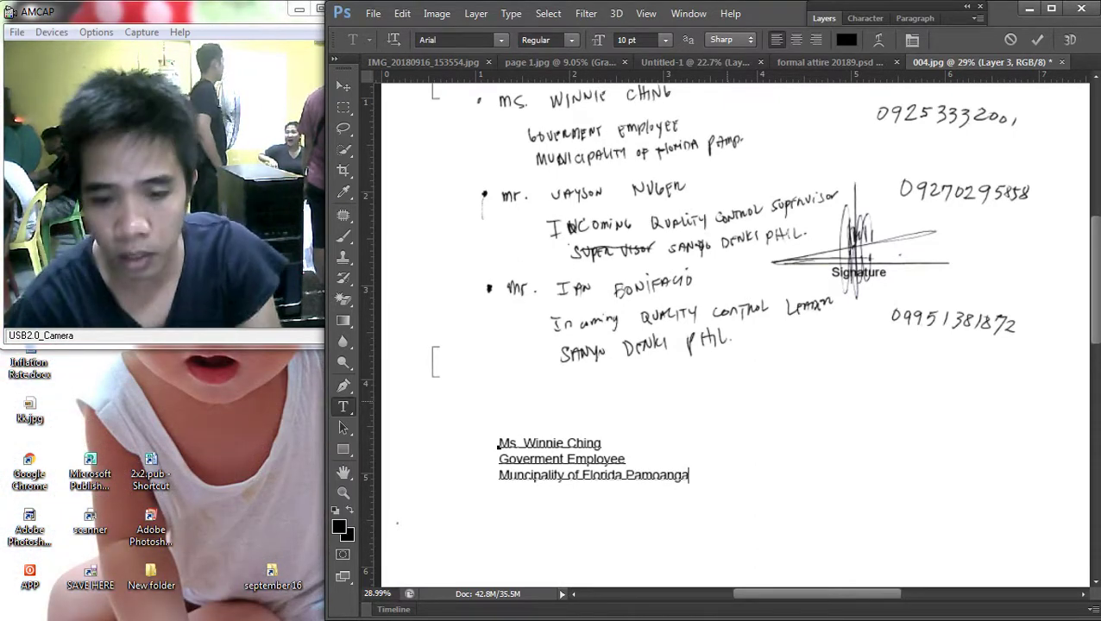
# - Add the referee's contact number on a new line
pyautogui.press('Return')
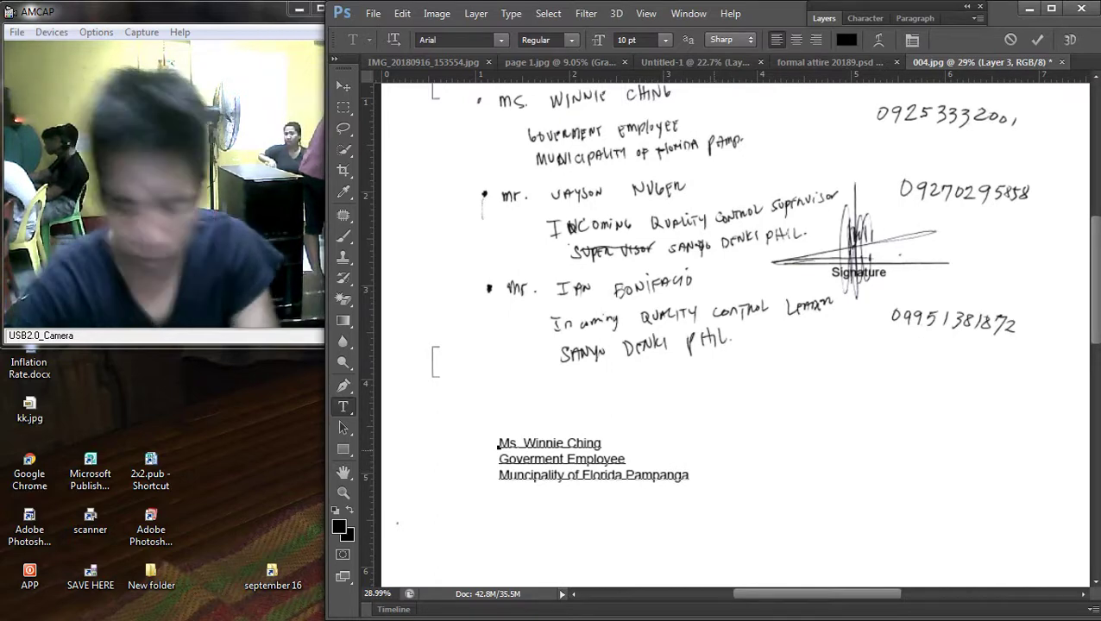
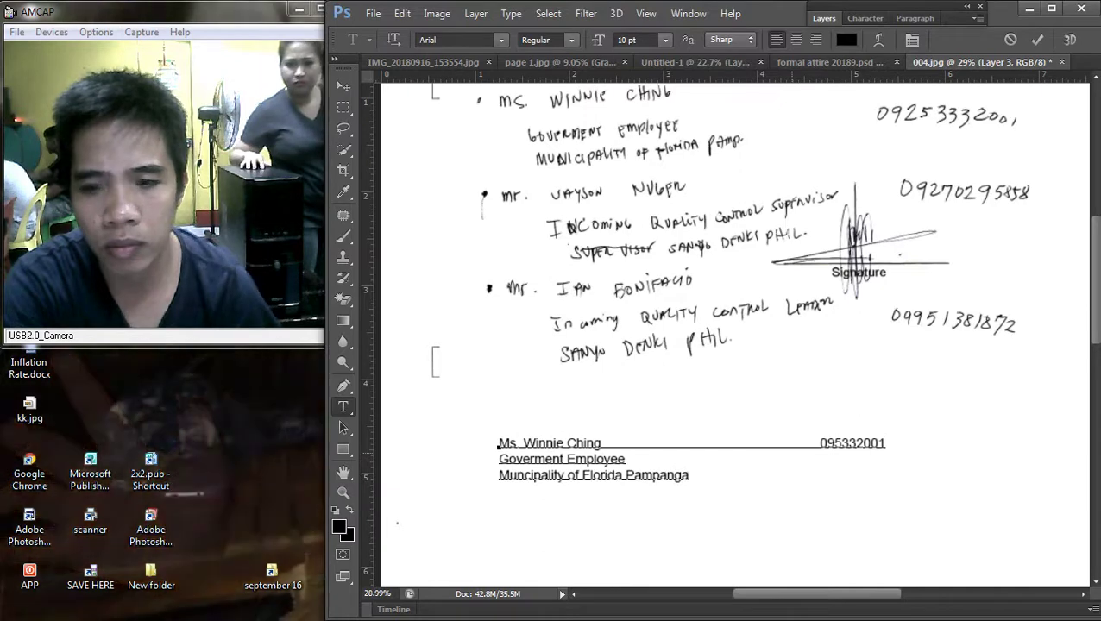
pyautogui.scroll(-2, 733, 336)
pyautogui.hotkey('shift', 'Left')
pyautogui.hotkey('shift', 'Left')
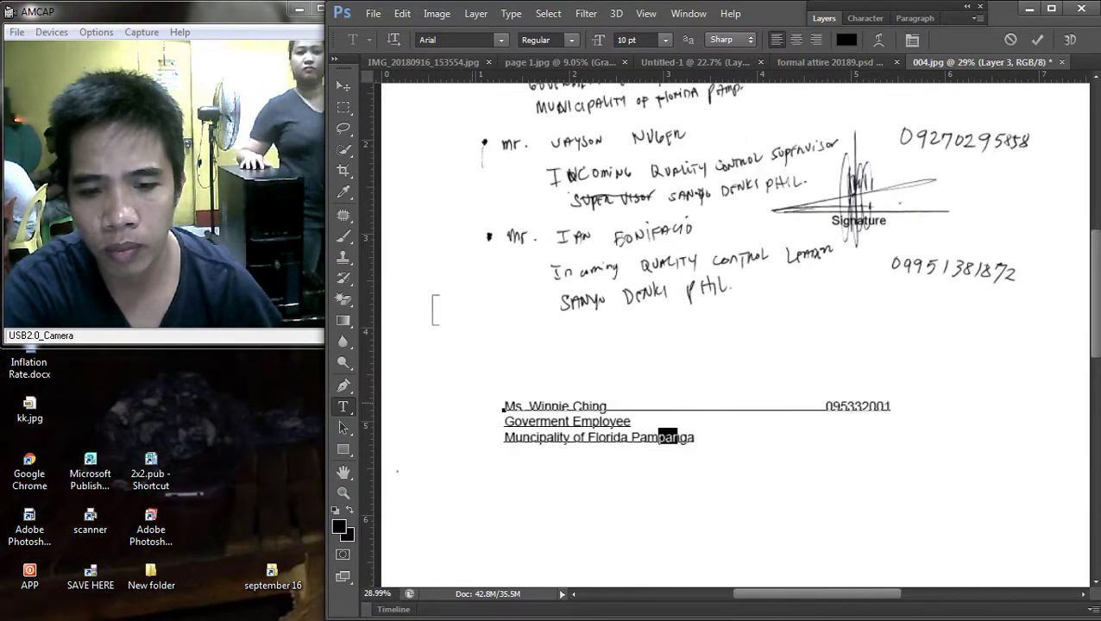
# - Make the referee's name bold Arial and commit the text
pyautogui.press('Up')
pyautogui.press('Up')
pyautogui.hotkey('shift', 'Left')
pyautogui.hotkey('shift', 'Left')
pyautogui.hotkey('shift', 'Left')
pyautogui.hotkey('shift', 'Left')
pyautogui.hotkey('shift', 'Left')
pyautogui.hotkey('shift', 'Left')
pyautogui.hotkey('shift', 'Left')
pyautogui.hotkey('shift', 'Left')
pyautogui.hotkey('shift', 'Left')
pyautogui.hotkey('shift', 'Left')
pyautogui.hotkey('shift', 'Left')
pyautogui.hotkey('shift', 'Left')
pyautogui.hotkey('shift', 'Left')
pyautogui.hotkey('shift', 'Left')
pyautogui.hotkey('shift', 'Left')
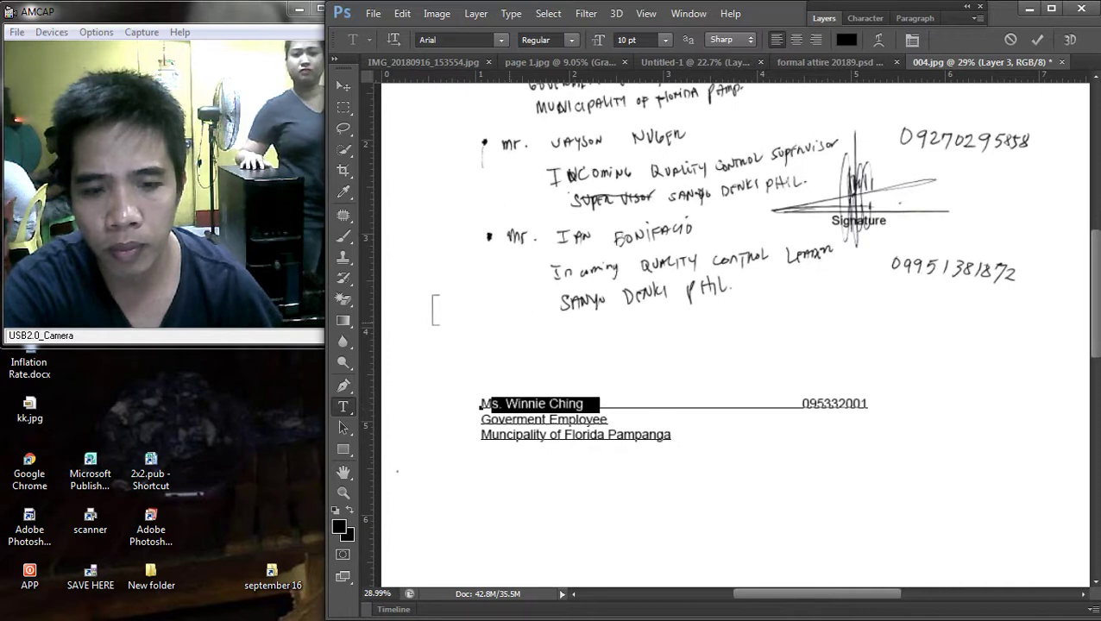
pyautogui.hotkey('shift', 'Left')
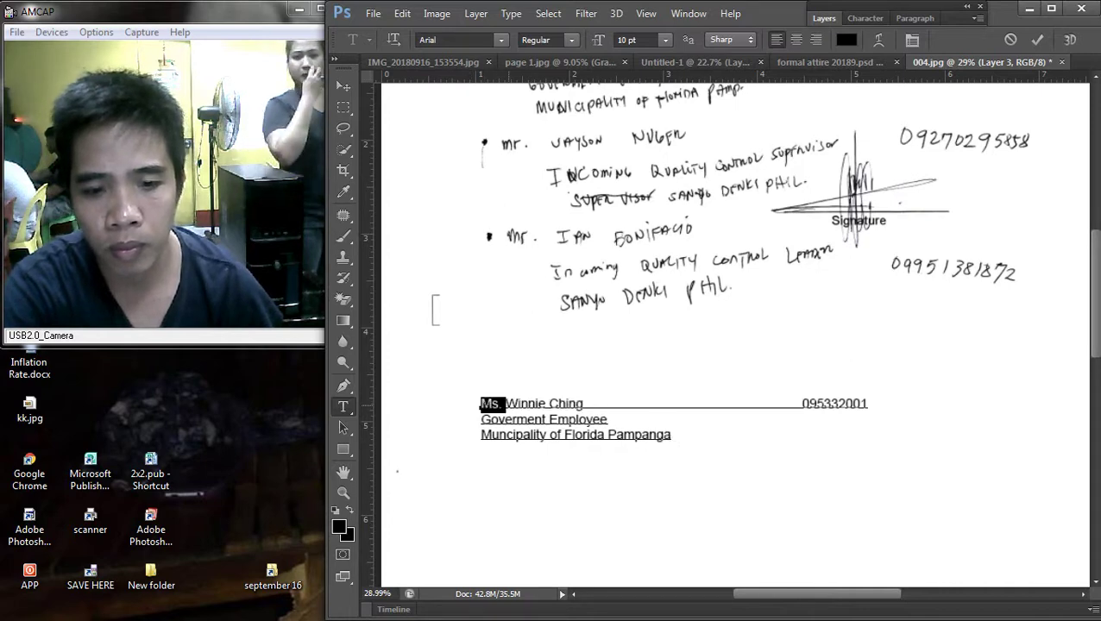
pyautogui.click(501, 39)
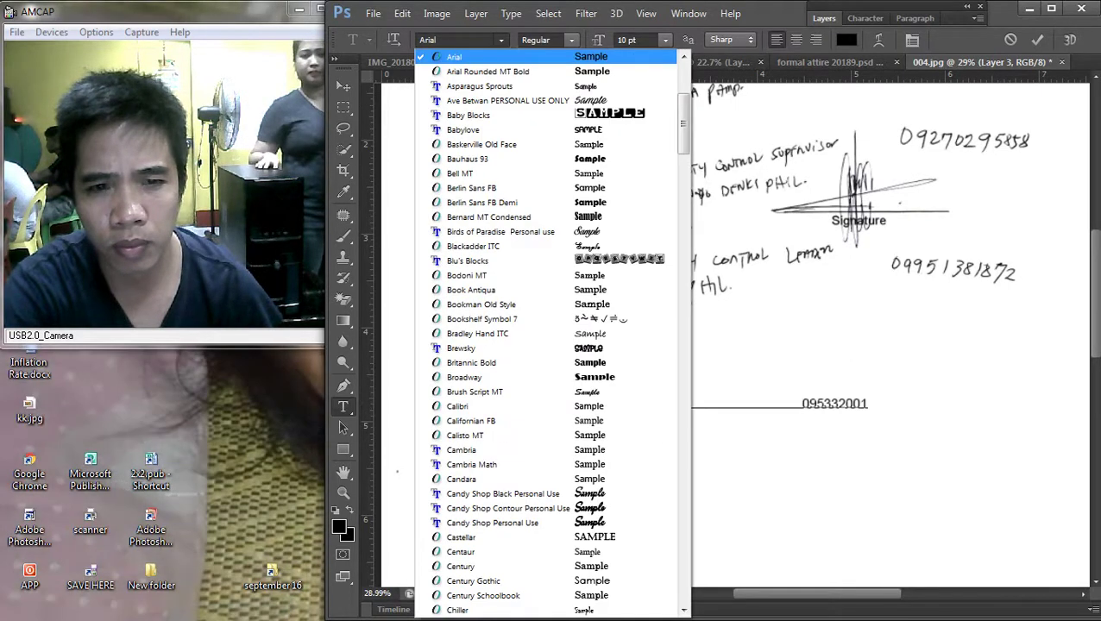
pyautogui.click(454, 56)
pyautogui.click(546, 40)
pyautogui.click(540, 134)
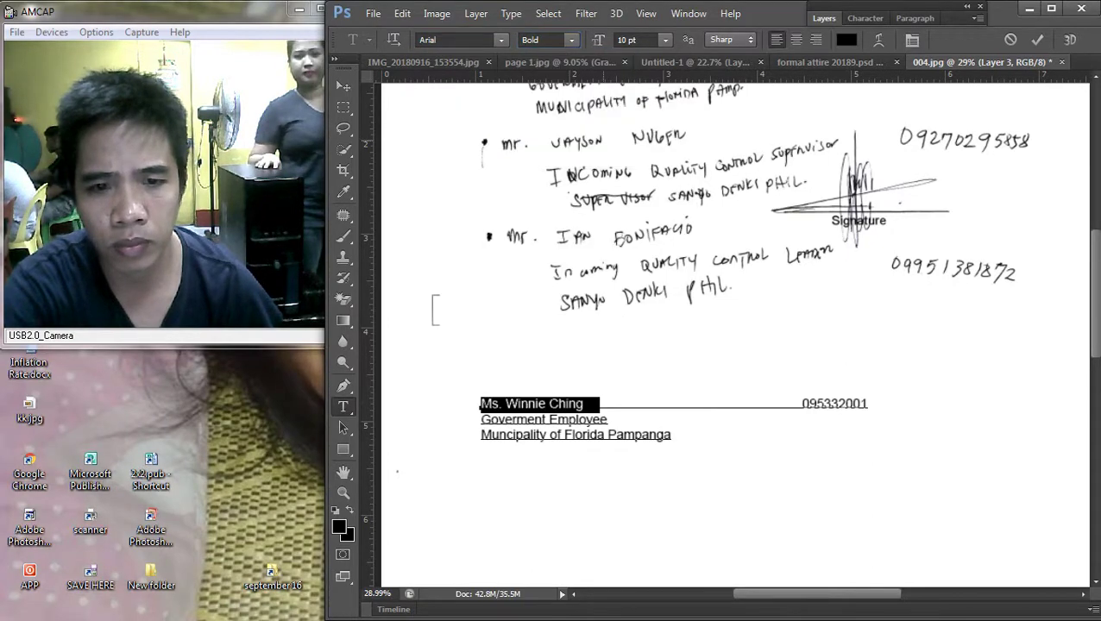
pyautogui.hotkey('ctrl', 'Return')
pyautogui.scroll(-2, 613, 517)
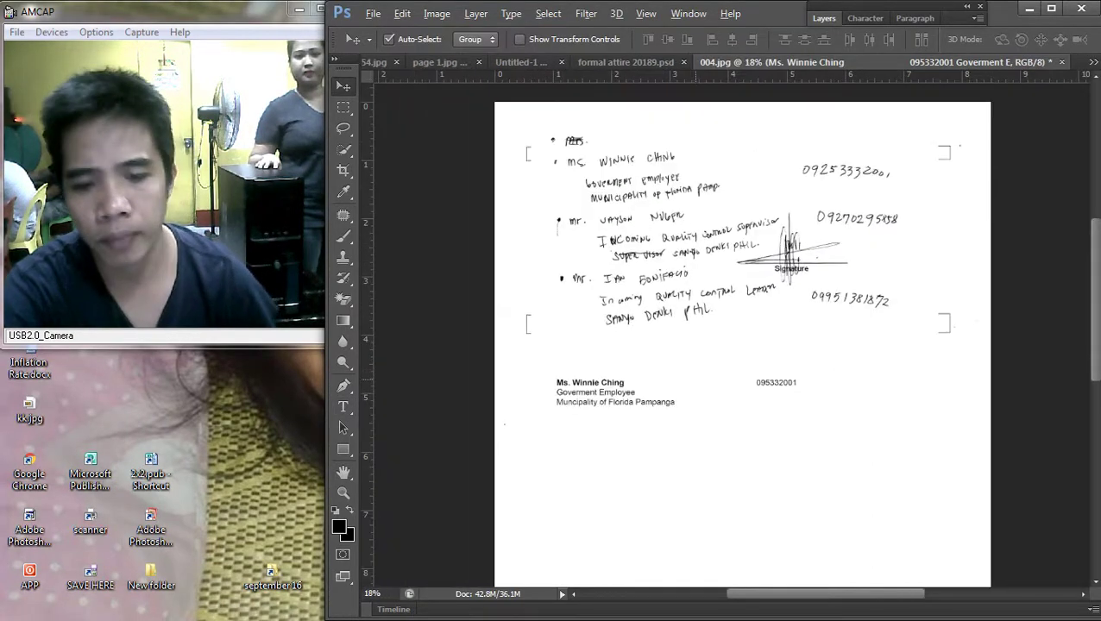
pyautogui.scroll(3, 613, 518)
# - Make the reference's contact number bold
pyautogui.click(342, 411)
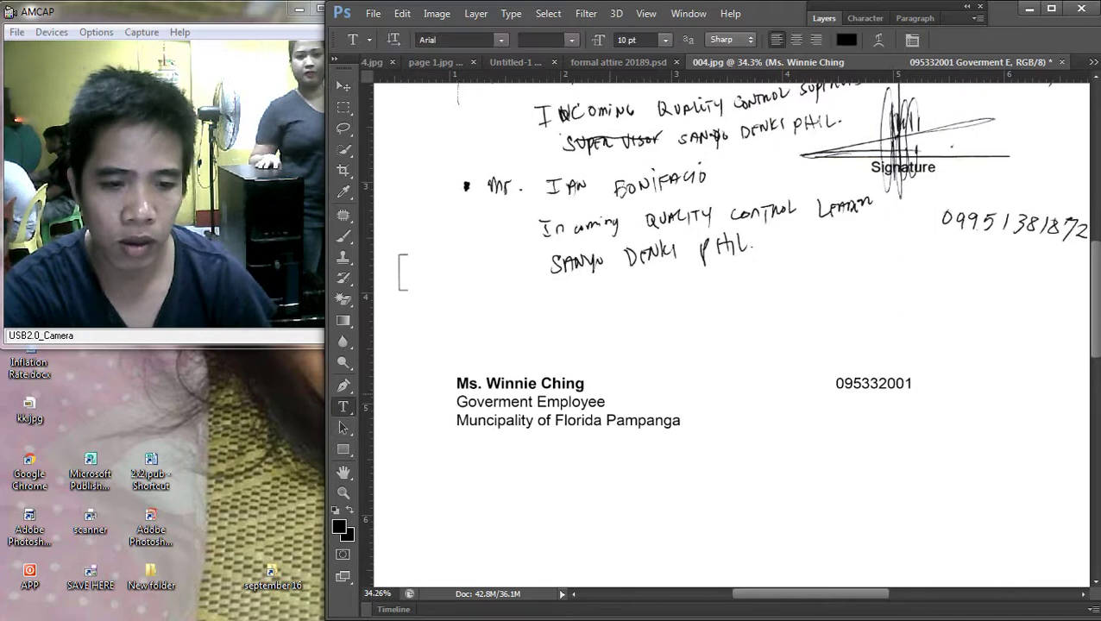
pyautogui.doubleClick(872, 383)
pyautogui.click(545, 39)
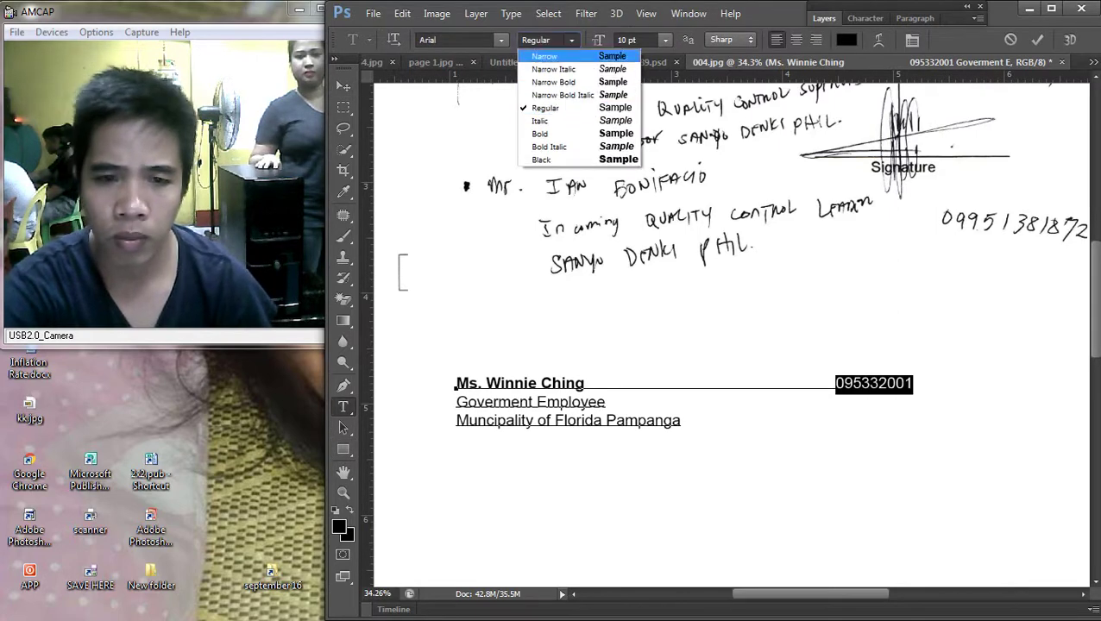
pyautogui.click(540, 134)
# - Correct the town name to 'Floridablanca' by removing the space and adding the missing letters
pyautogui.moveTo(680, 421); pyautogui.dragTo(455, 384)
pyautogui.click(607, 420)
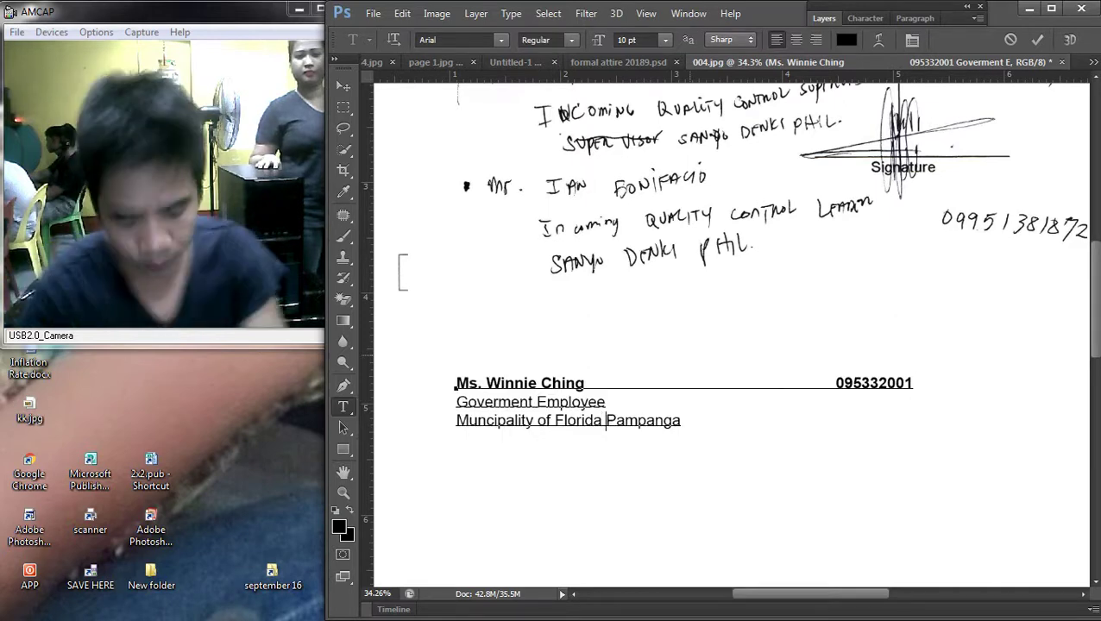
pyautogui.press('BackSpace')
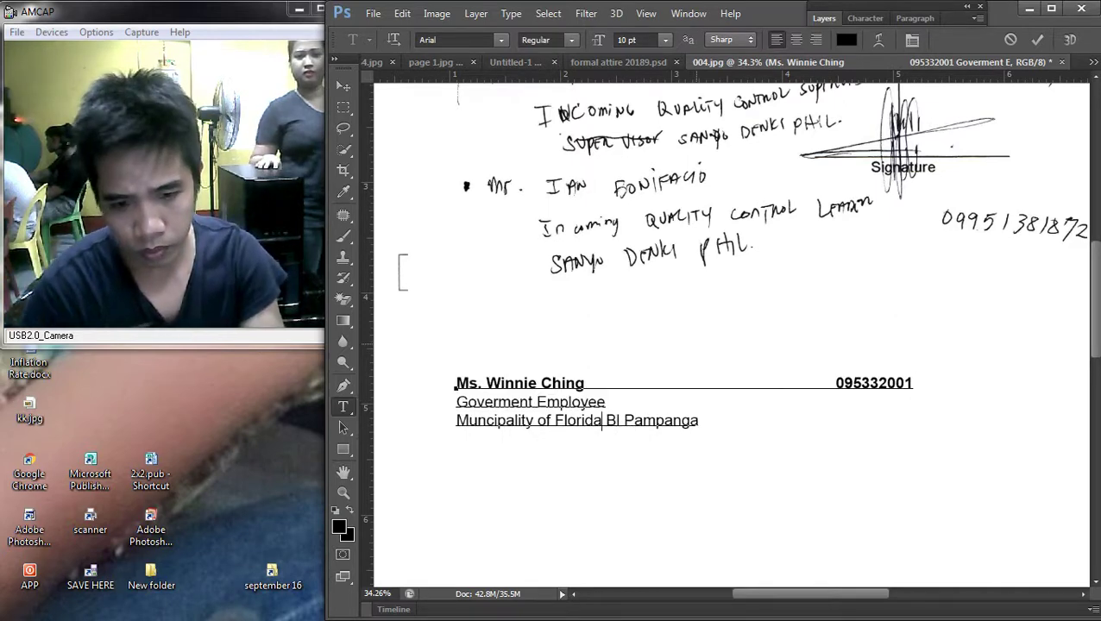
pyautogui.write('blanca')
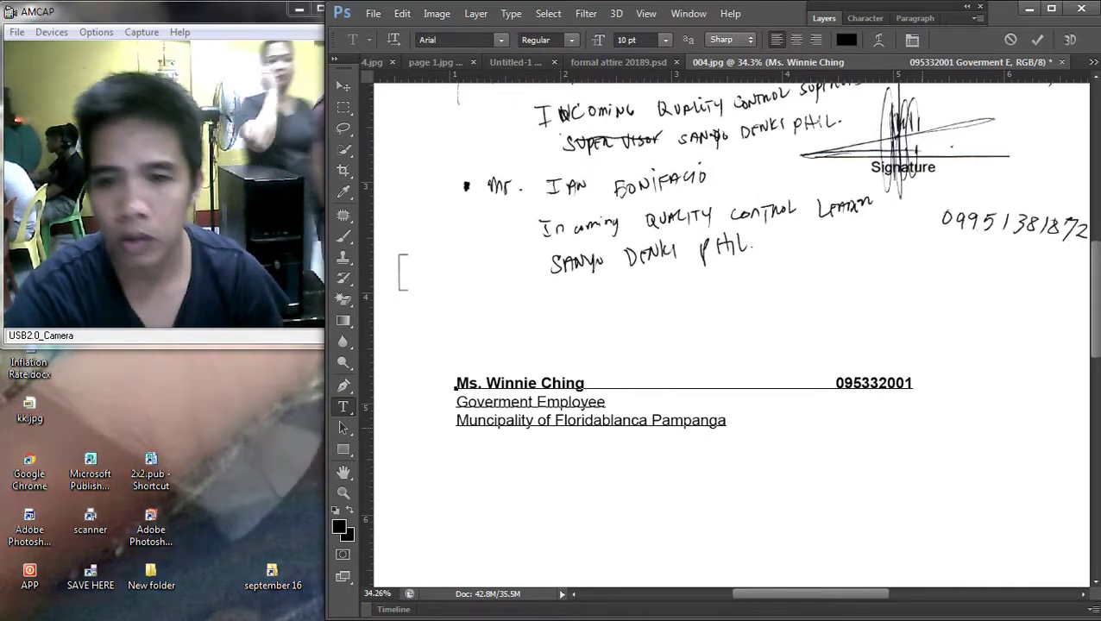
pyautogui.scroll(3, 732, 336)
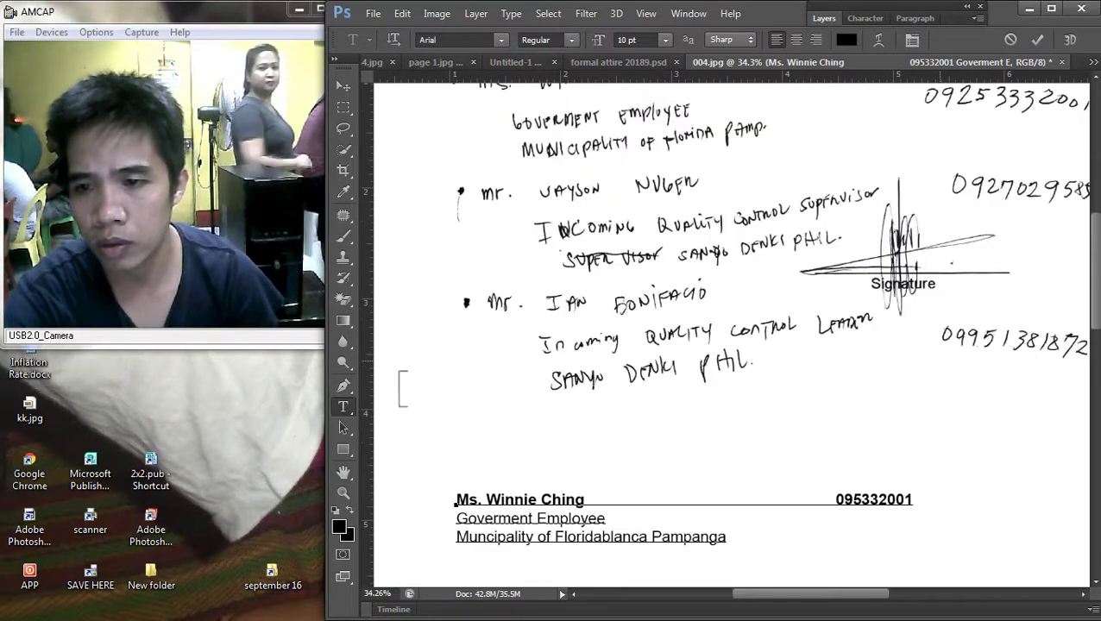
pyautogui.scroll(-2, 942, 360)
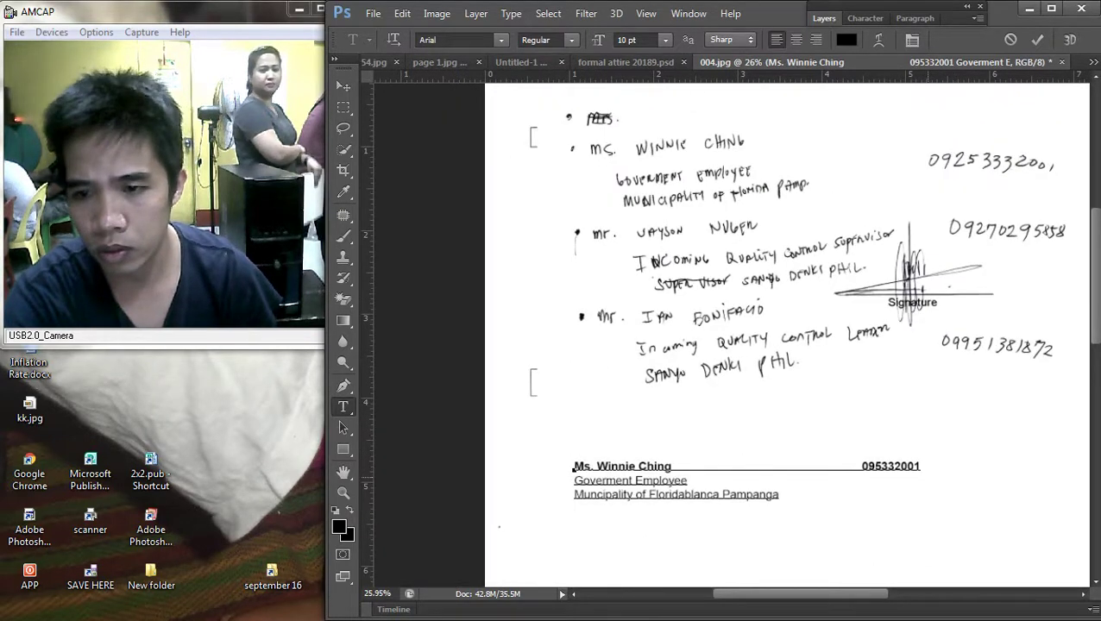
# - Insert the missing phone digits, commit the text and switch to the Move tool
pyautogui.click(878, 466)
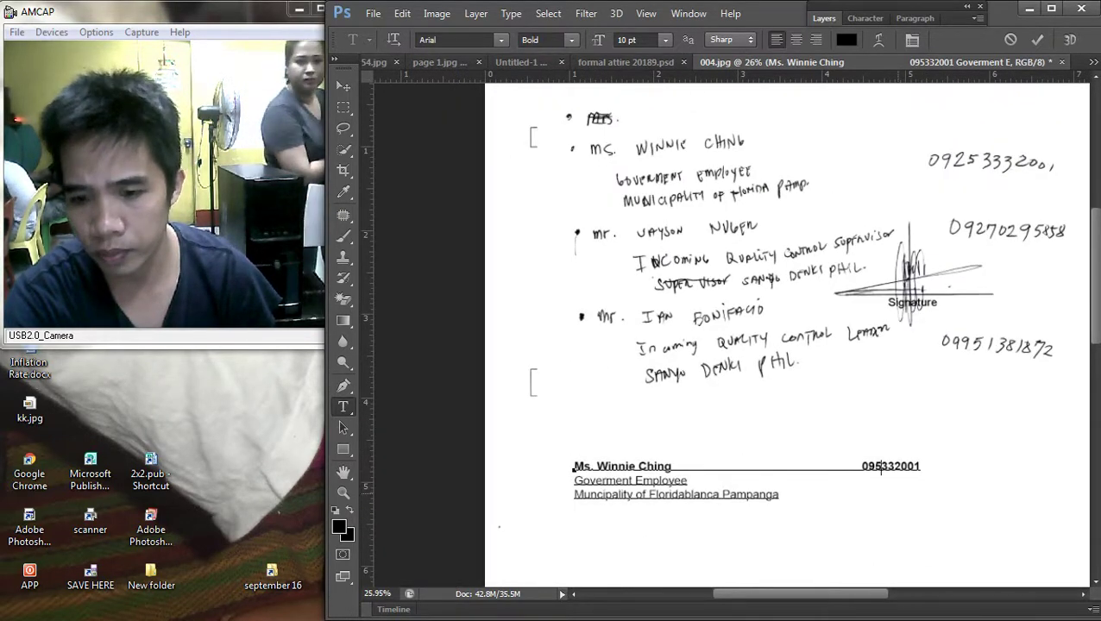
pyautogui.write('12')
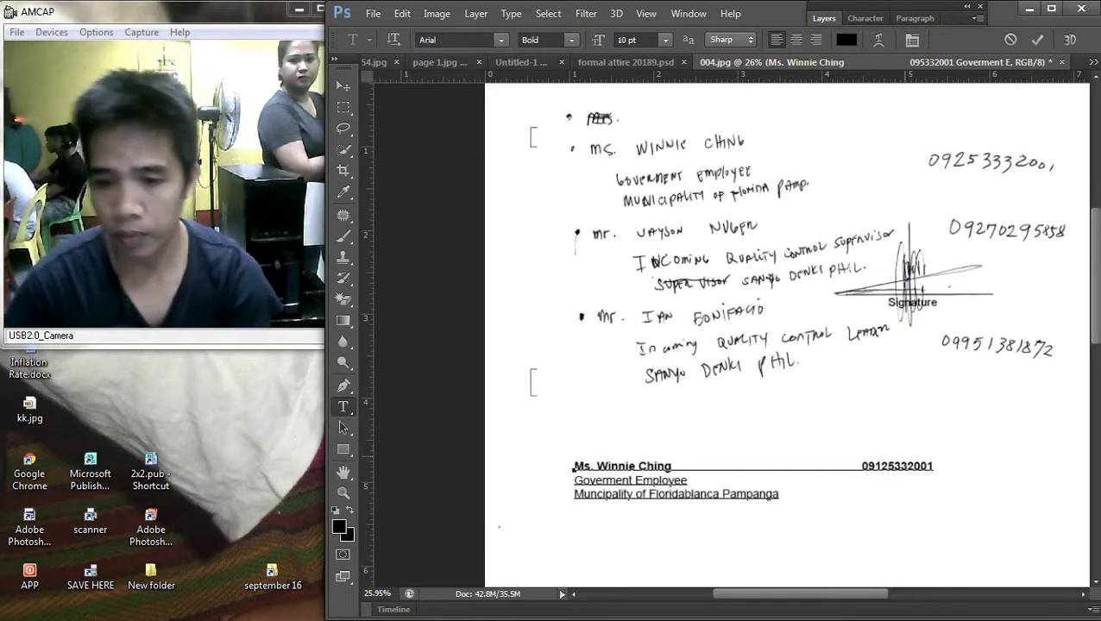
pyautogui.click(685, 480)
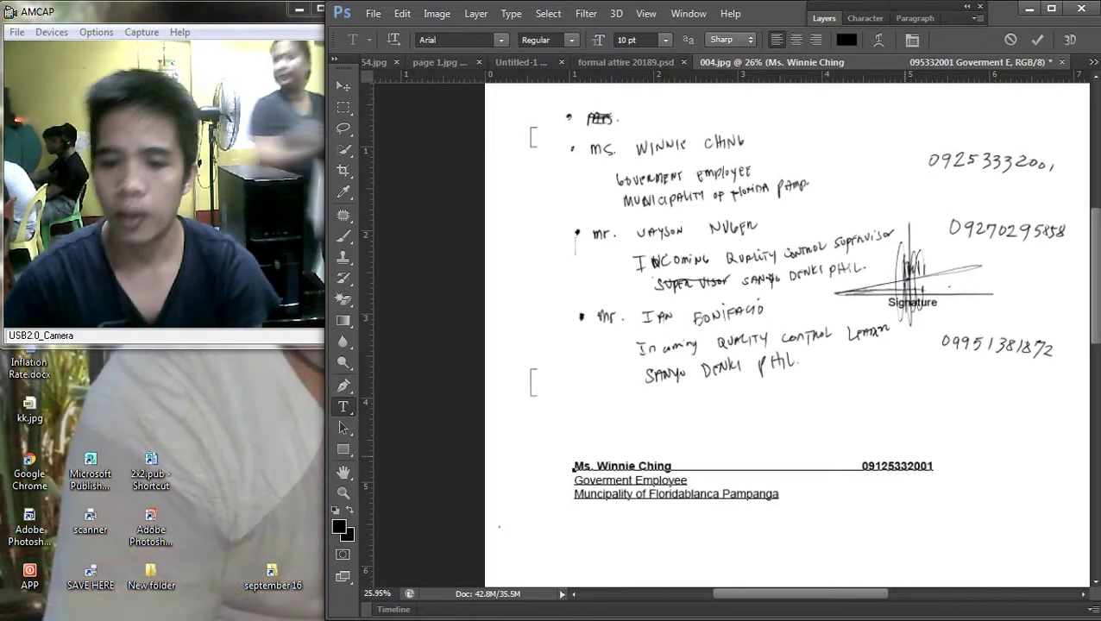
pyautogui.click(878, 466)
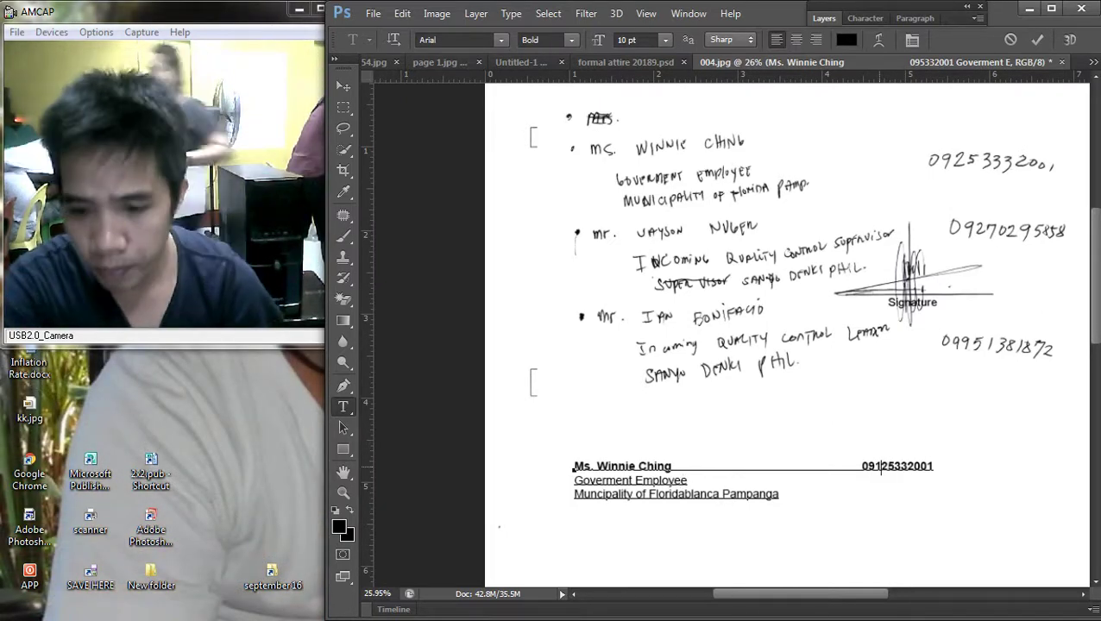
pyautogui.press('BackSpace')
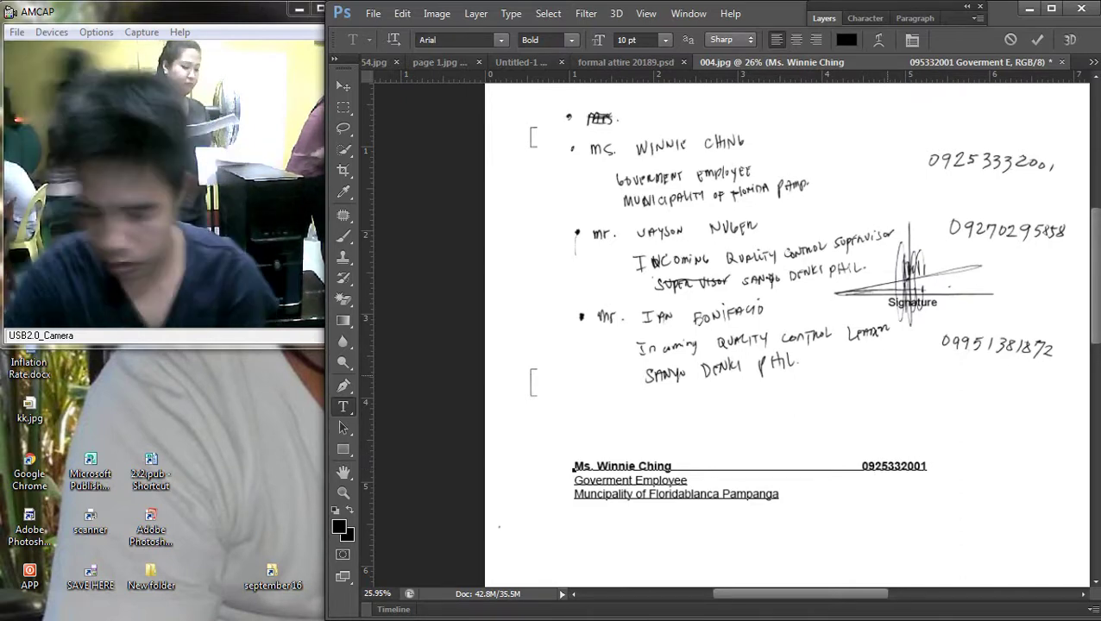
pyautogui.write('3')
pyautogui.scroll(-1, 786, 328)
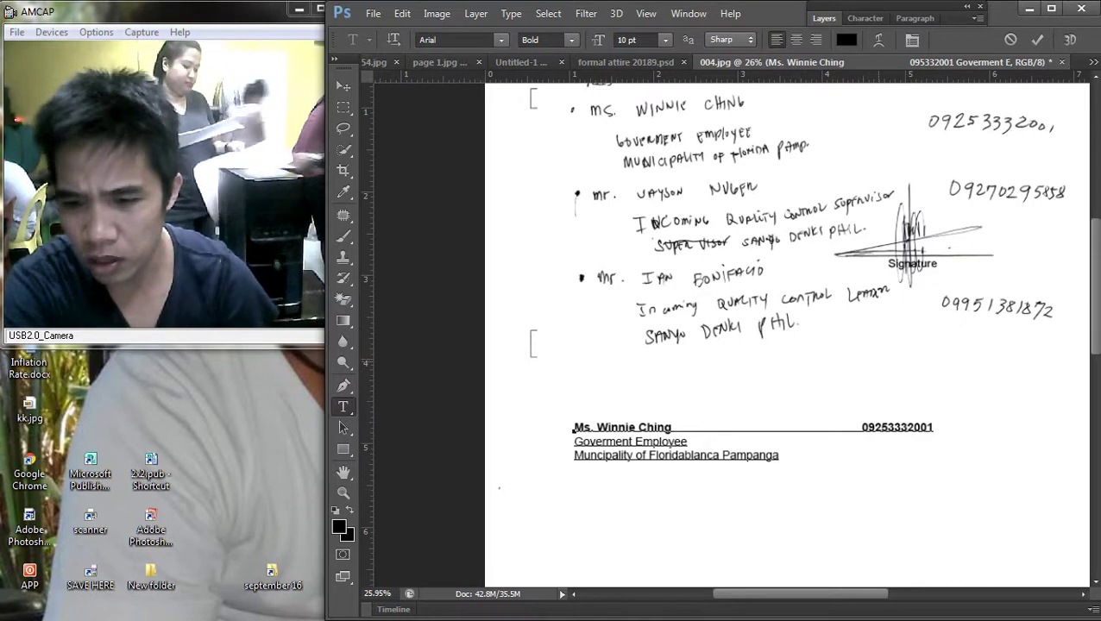
pyautogui.hotkey('ctrl', 'Return')
pyautogui.press('v')
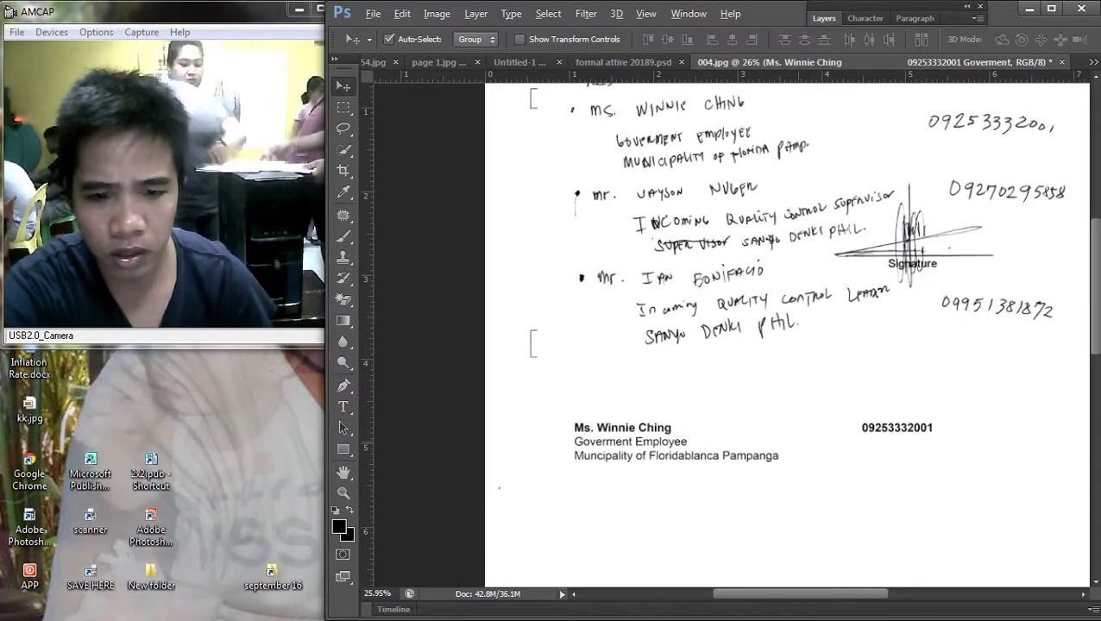
pyautogui.scroll(2, 731, 328)
pyautogui.scroll(-2, 732, 328)
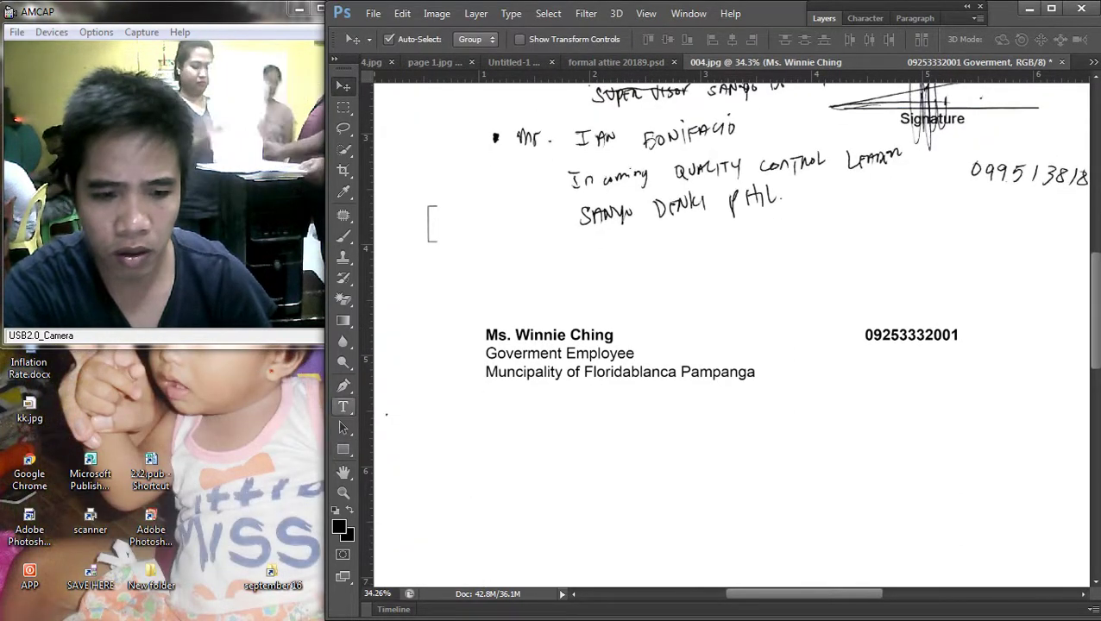
# - Duplicate the first reference block below itself by copying and pasting it
pyautogui.click(343, 406)
pyautogui.click(485, 391)
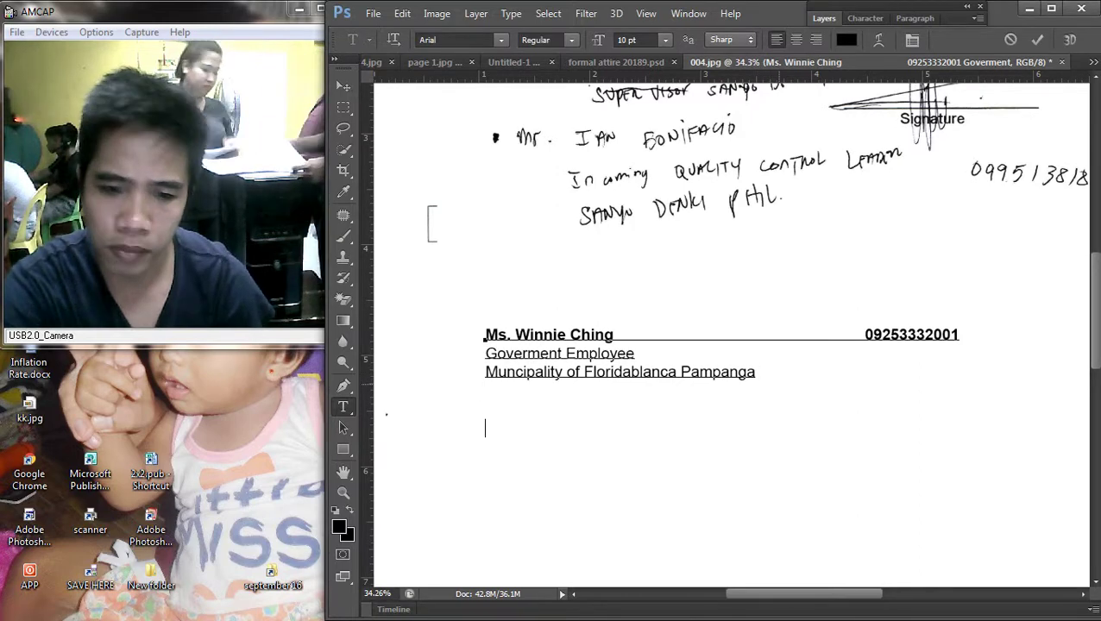
pyautogui.hotkey('ctrl', 'a')
pyautogui.hotkey('ctrl', 'c')
pyautogui.click(484, 409)
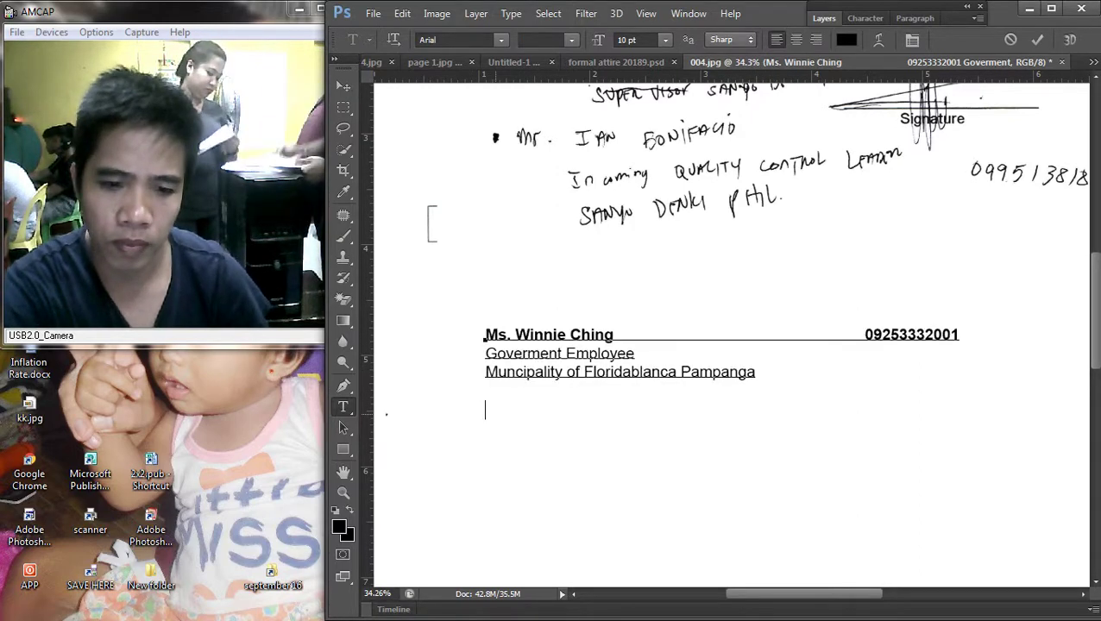
pyautogui.hotkey('ctrl', 'v')
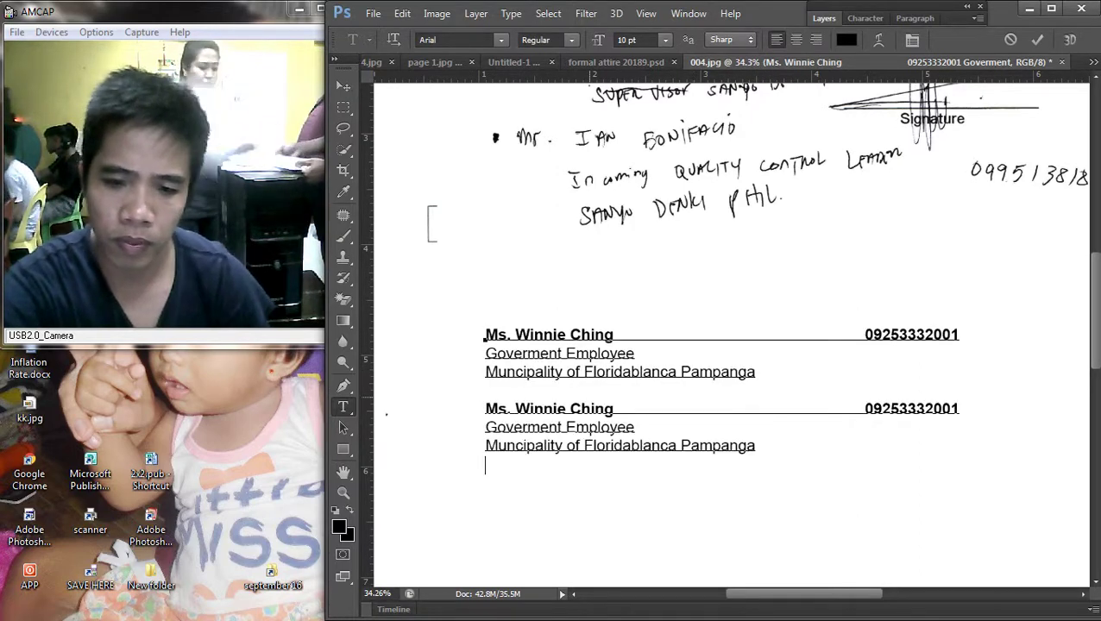
# - Replace the duplicate's name with the second referee's and its title with 'Incoming Quality Supervisor'
pyautogui.moveTo(624, 409); pyautogui.dragTo(485, 409)
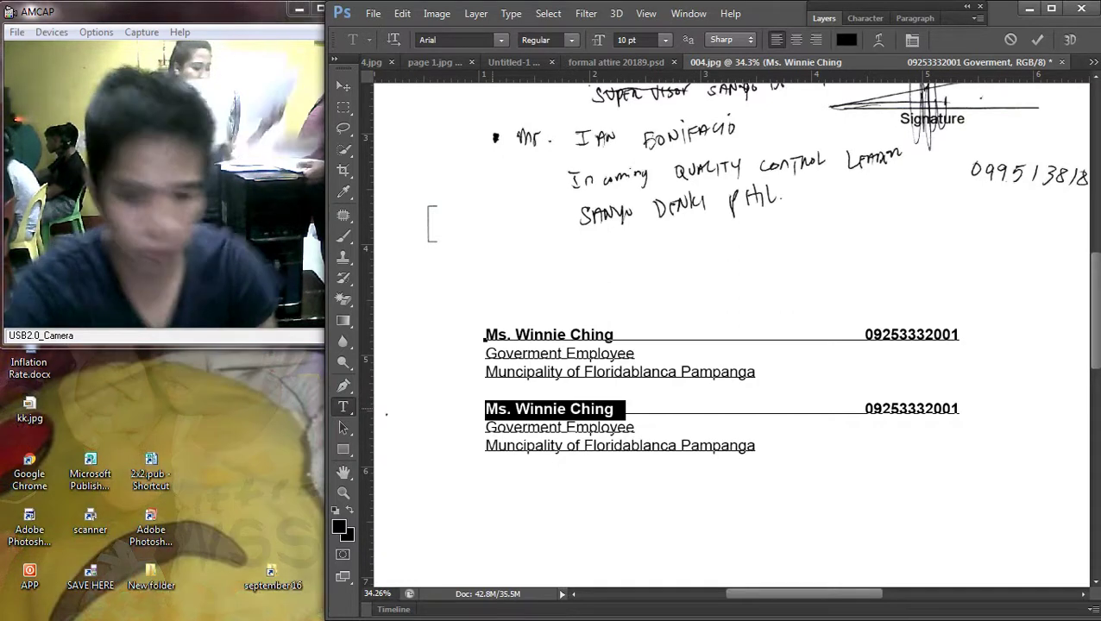
pyautogui.scroll(5, 732, 328)
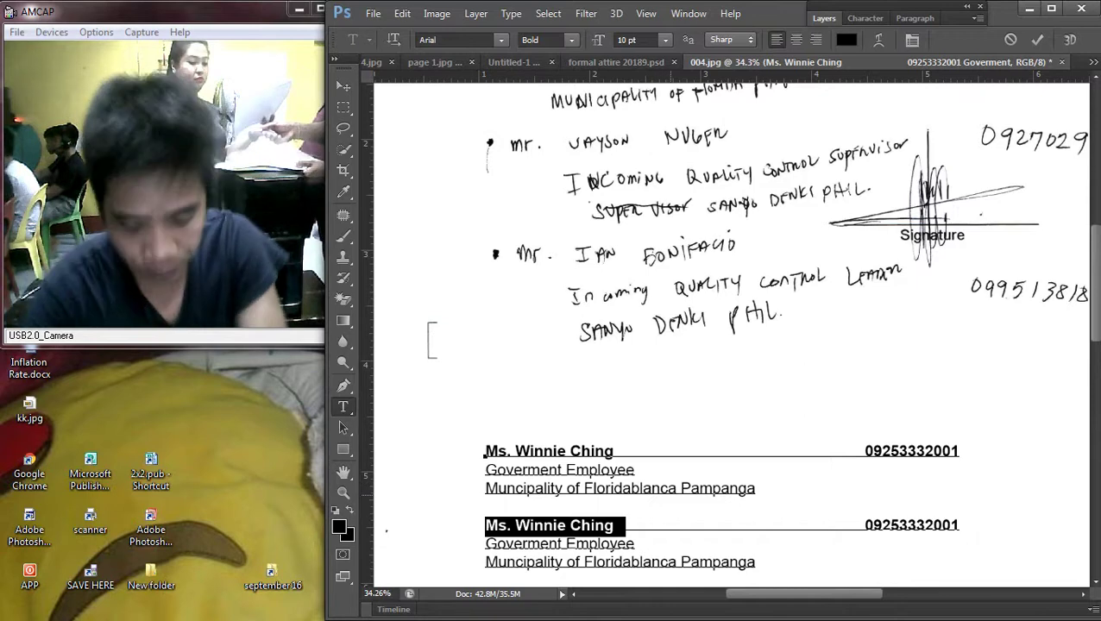
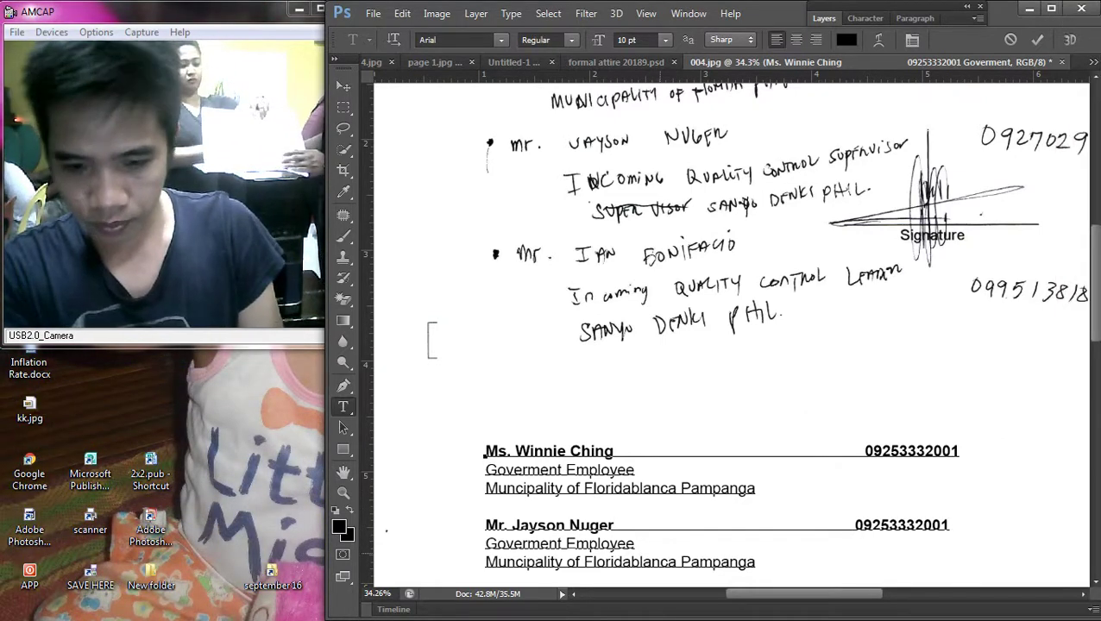
pyautogui.moveTo(633, 543); pyautogui.dragTo(486, 544)
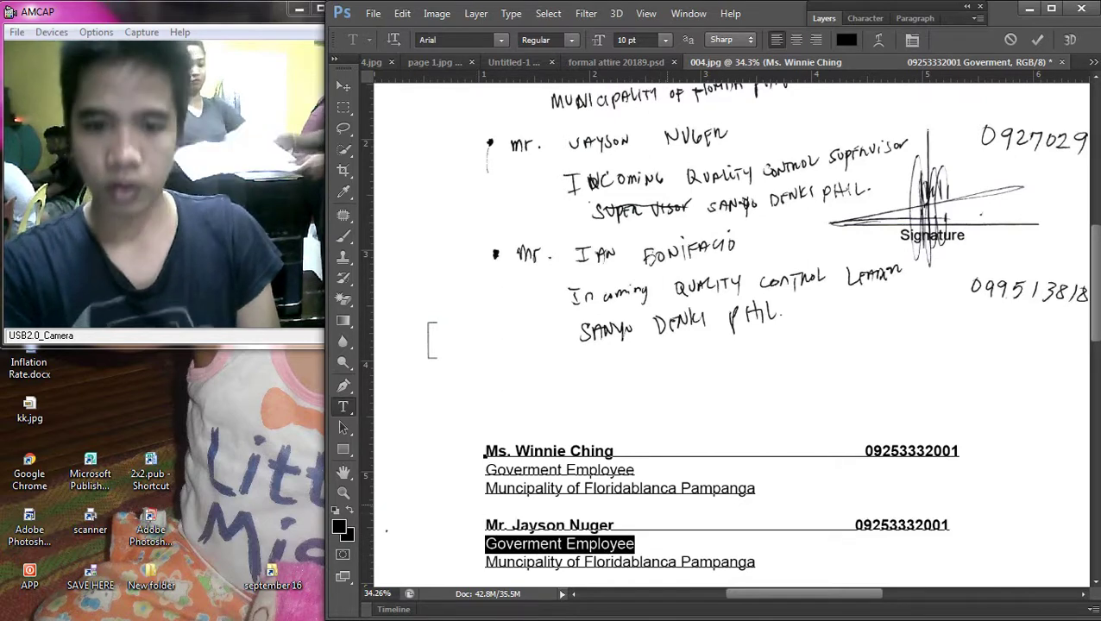
pyautogui.write('Incoming')
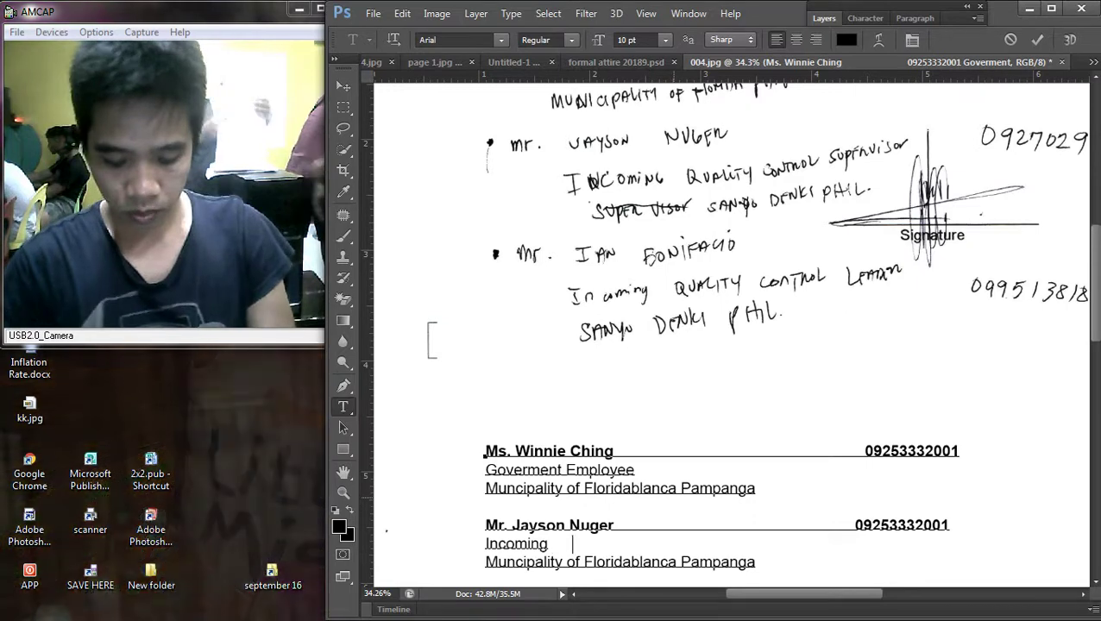
pyautogui.write('Quality')
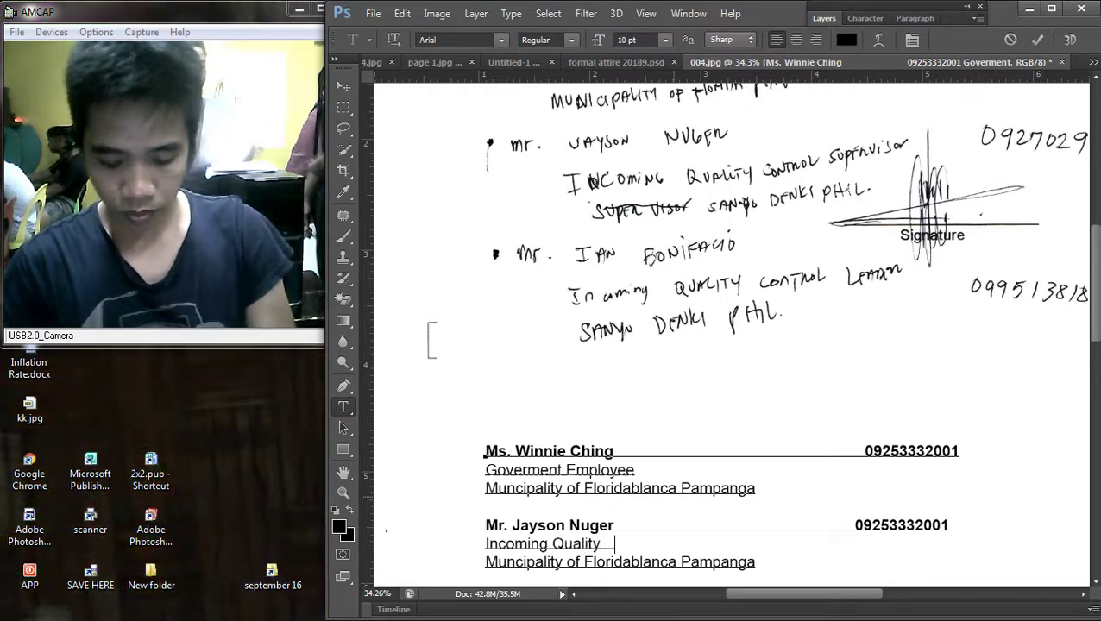
pyautogui.press('BackSpace')
pyautogui.press('BackSpace')
pyautogui.press('BackSpace')
pyautogui.press('BackSpace')
pyautogui.press('BackSpace')
pyautogui.write('Super')
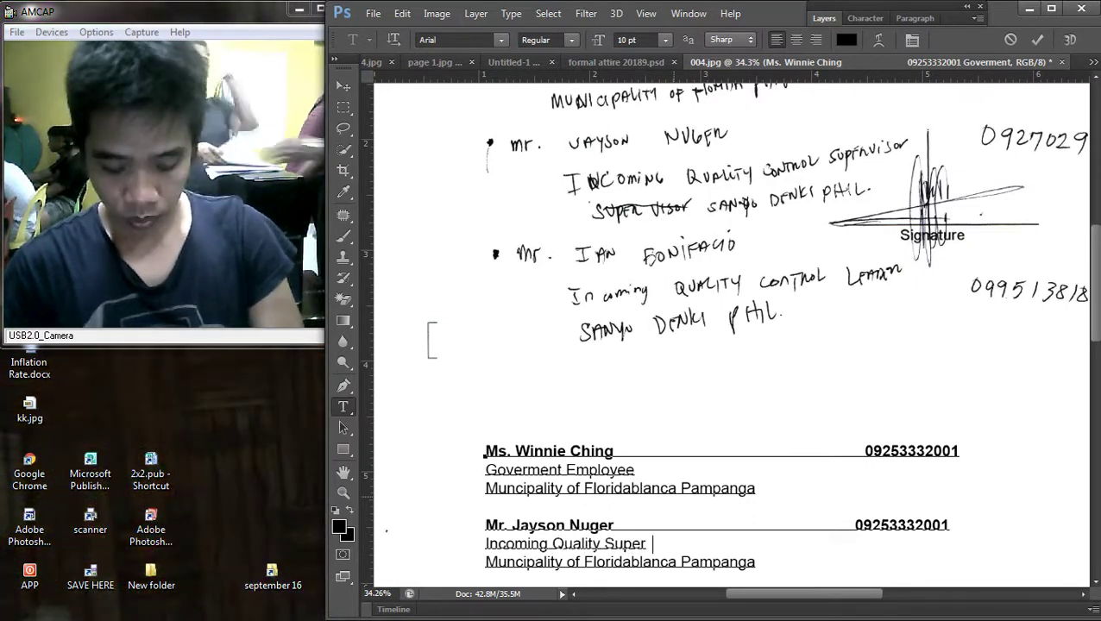
pyautogui.press('BackSpace')
pyautogui.press('BackSpace')
pyautogui.write('visor')
# - Replace the employer line with 'Sanyo Denki', fixing the typo 'Denski'
pyautogui.scroll(-1, 729, 337)
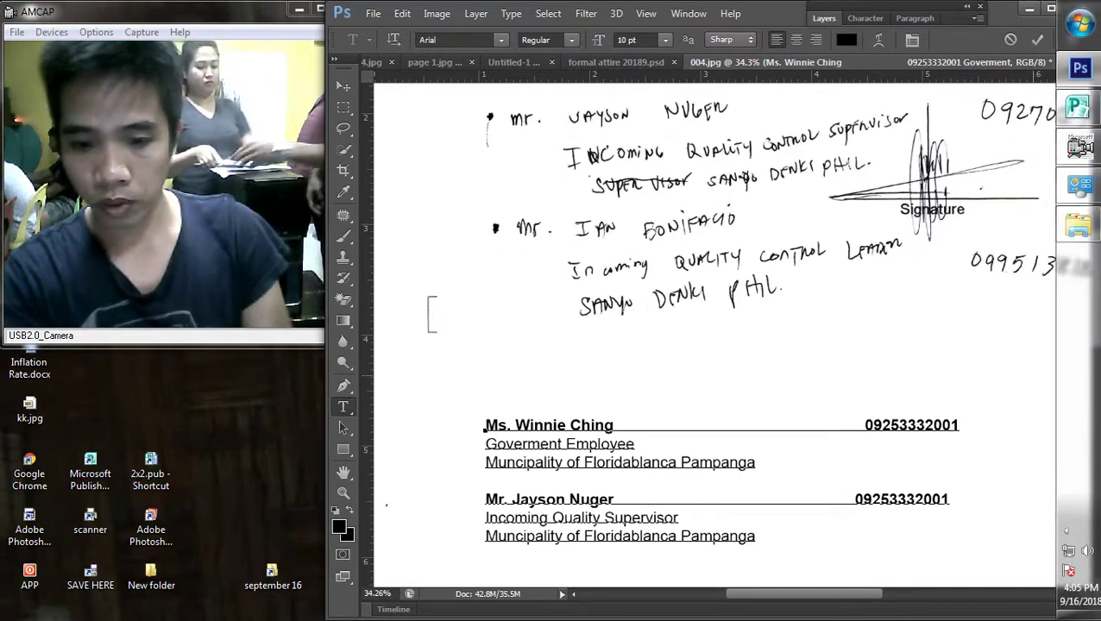
pyautogui.scroll(-2, 728, 337)
pyautogui.moveTo(754, 497); pyautogui.dragTo(485, 498)
pyautogui.scroll(1, 485, 497)
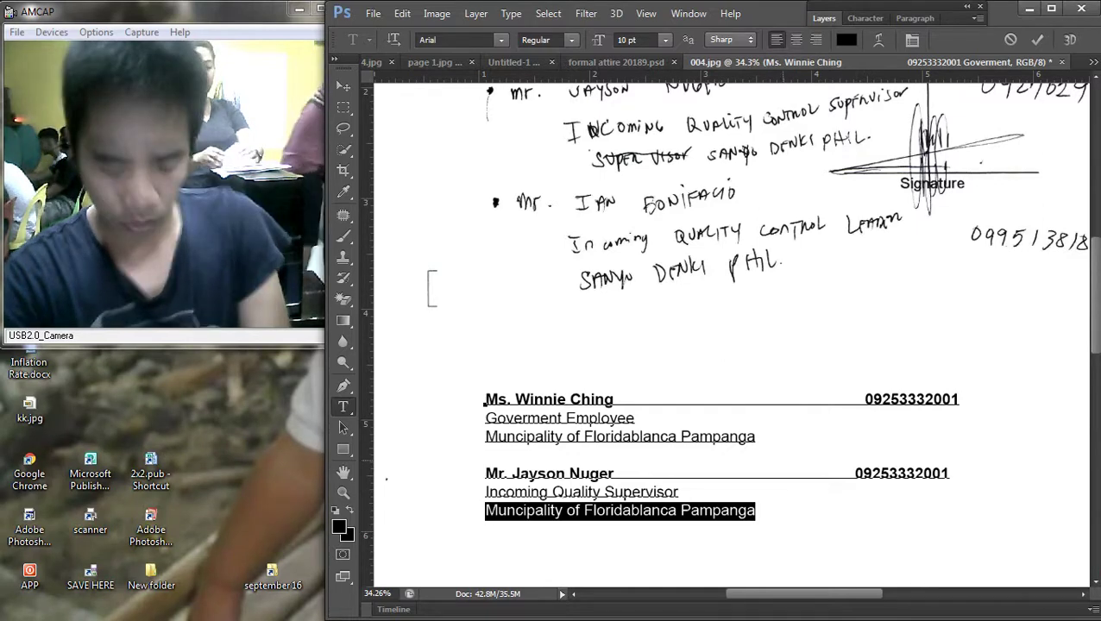
pyautogui.write('Sanyo Densk')
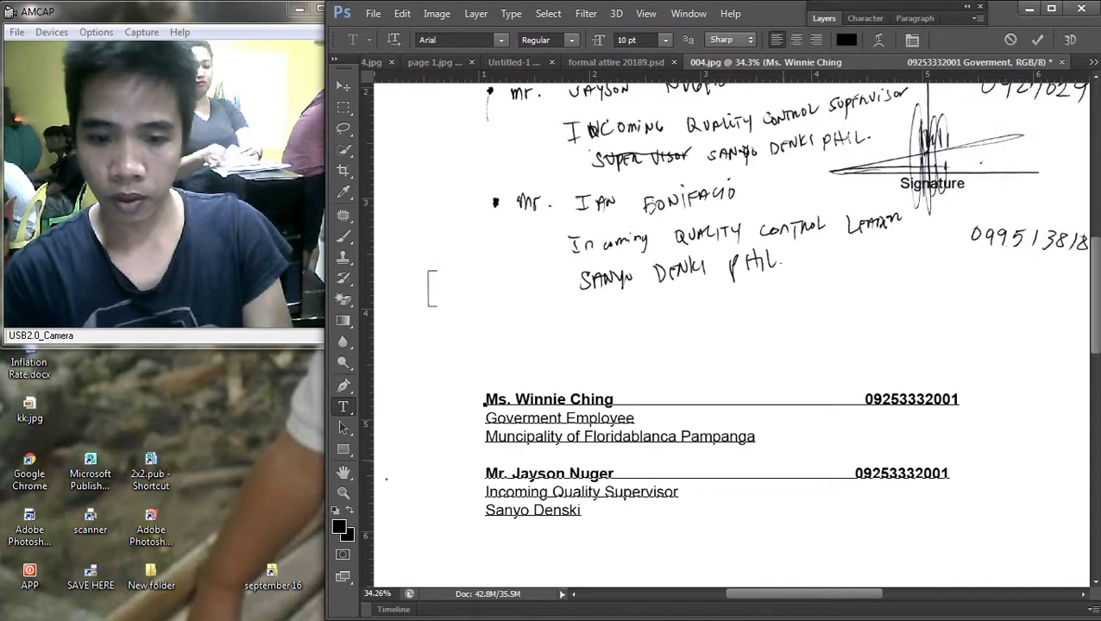
pyautogui.write('i')
pyautogui.click(560, 509)
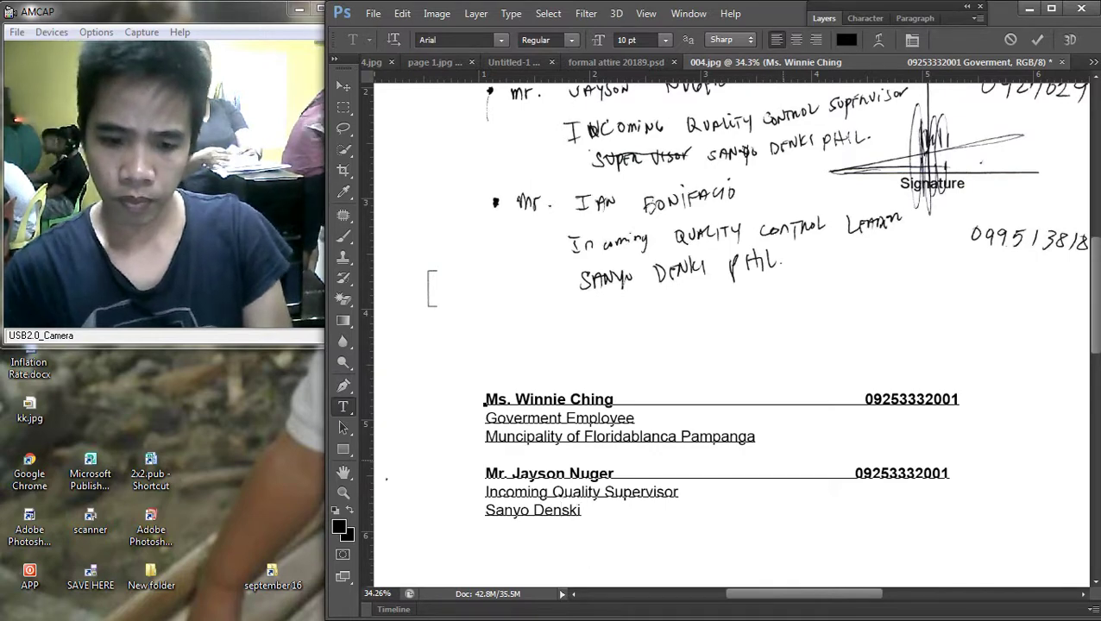
pyautogui.press('Delete')
pyautogui.press('End')
pyautogui.press('Return')
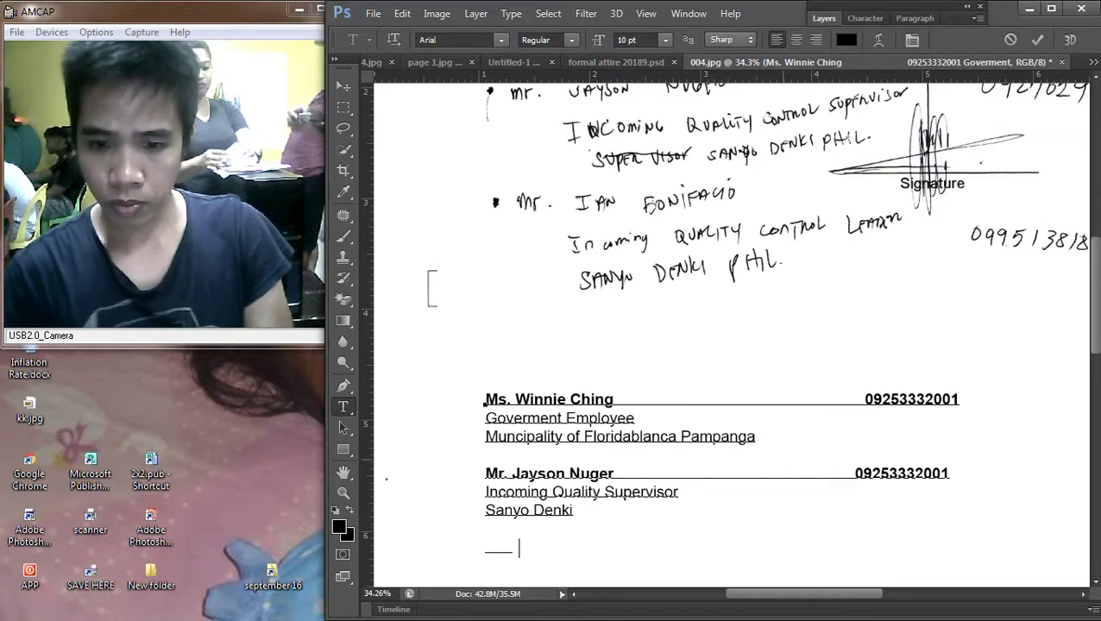
pyautogui.press('BackSpace')
pyautogui.press('BackSpace')
pyautogui.press('BackSpace')
# - Extend the company line to read 'Sanyo Denki Philippines'
pyautogui.write('Phil.')
pyautogui.press('Home')
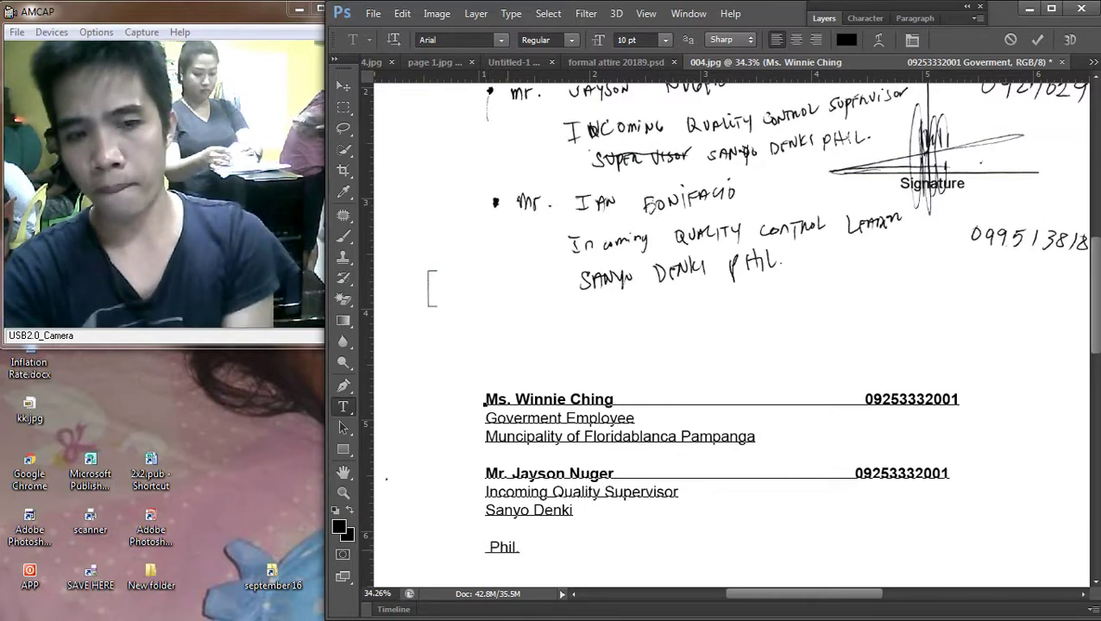
pyautogui.press('BackSpace')
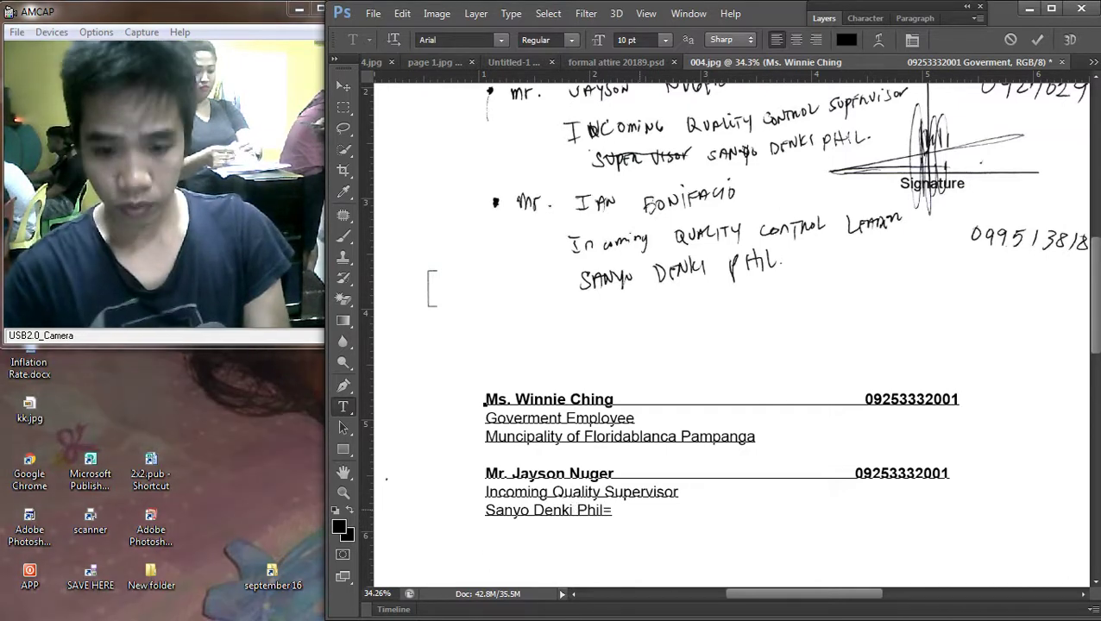
pyautogui.press('BackSpace')
pyautogui.write('ippines')
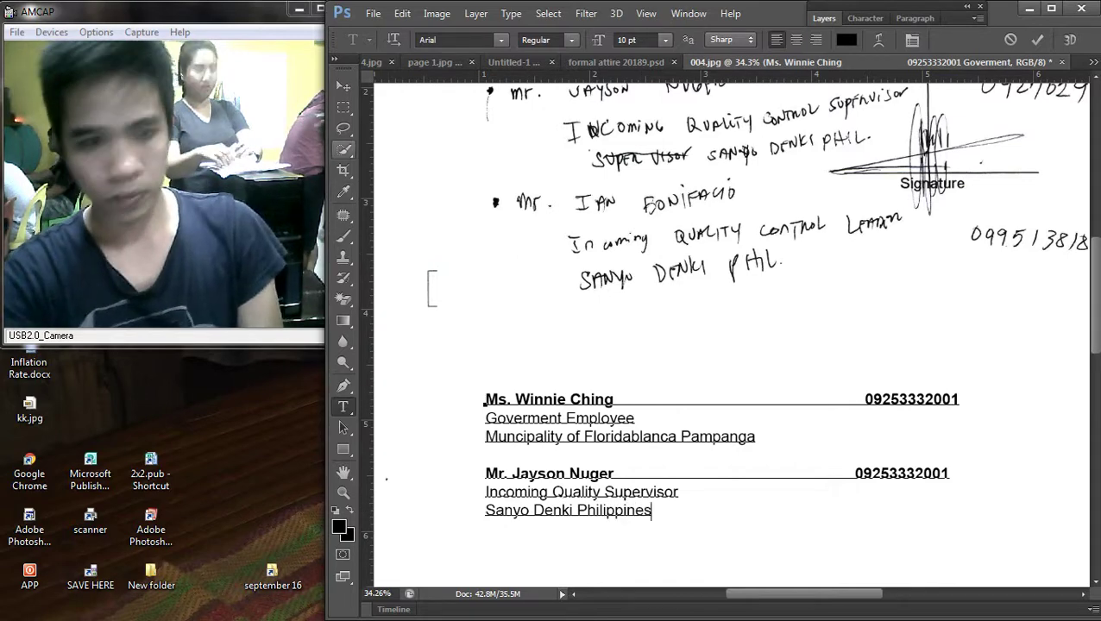
pyautogui.press('Return')
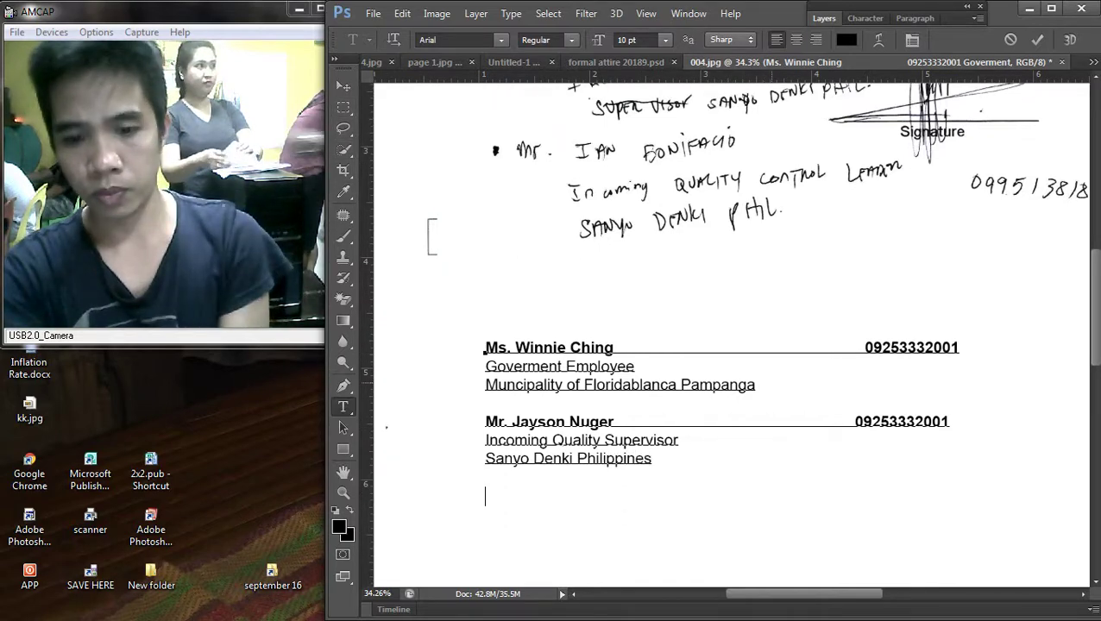
# - Replace the second reference's phone number with the number from the handwritten notes
pyautogui.moveTo(949, 422); pyautogui.dragTo(853, 422)
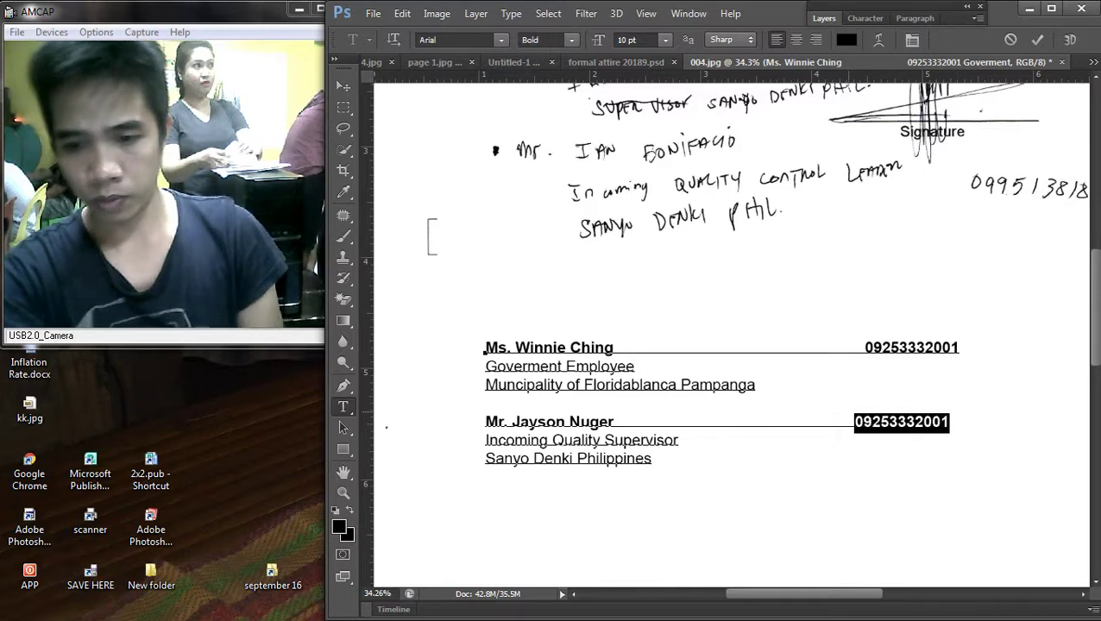
pyautogui.scroll(-2, 783, 332)
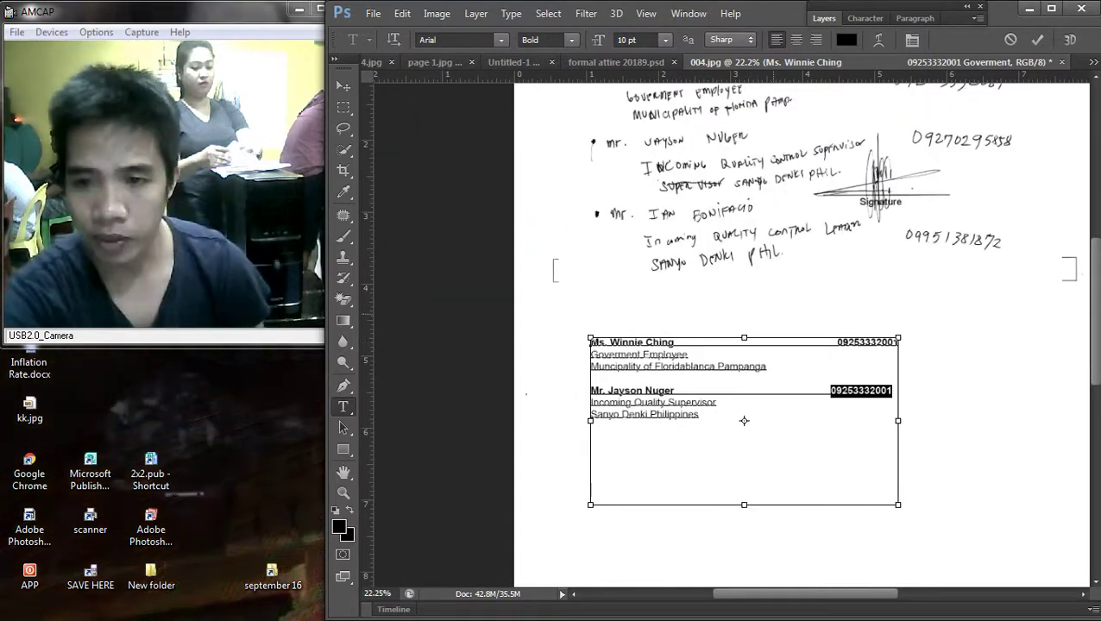
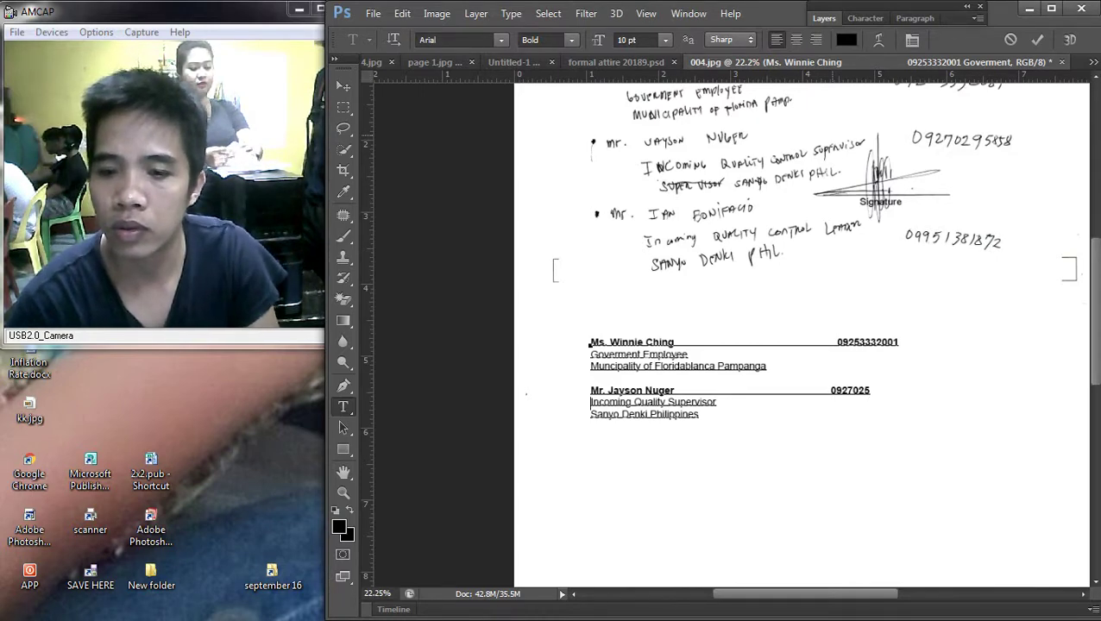
pyautogui.press('Return')
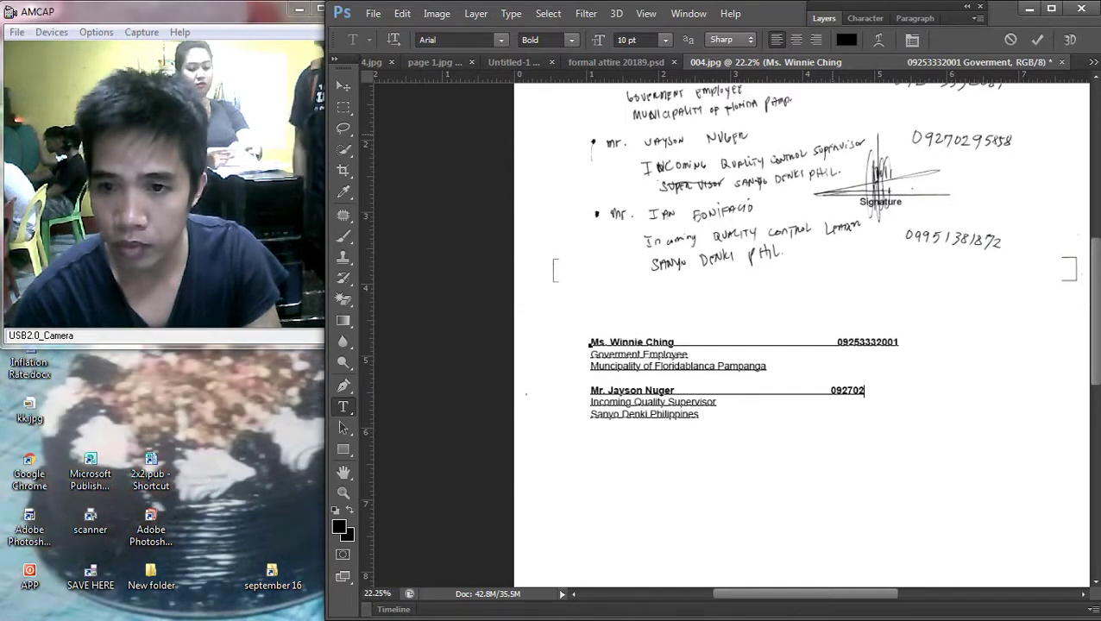
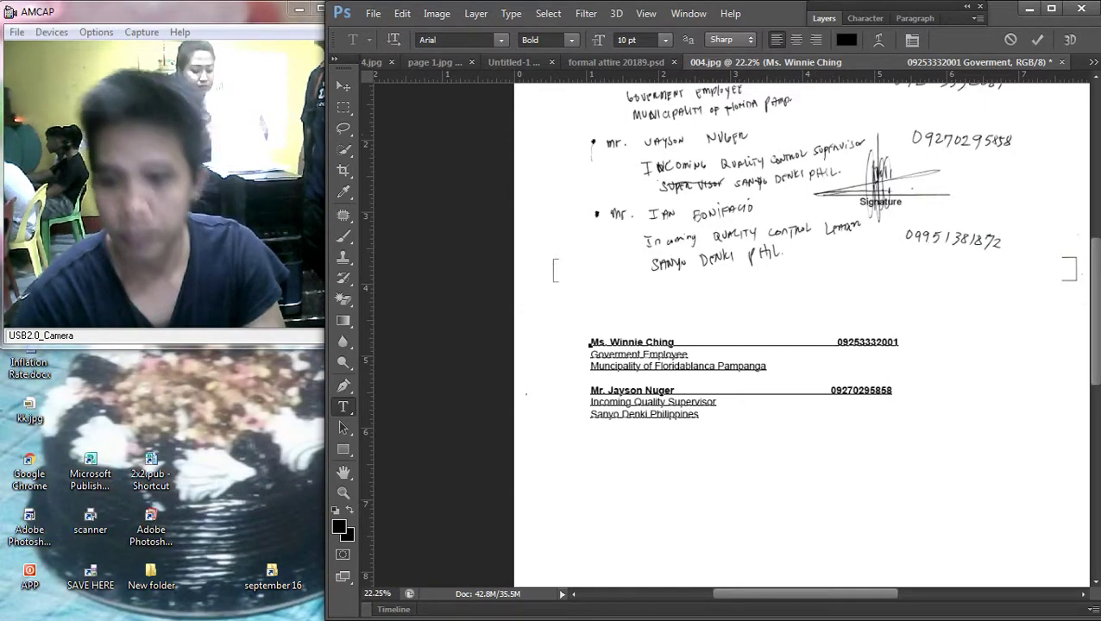
pyautogui.scroll(-2, 729, 324)
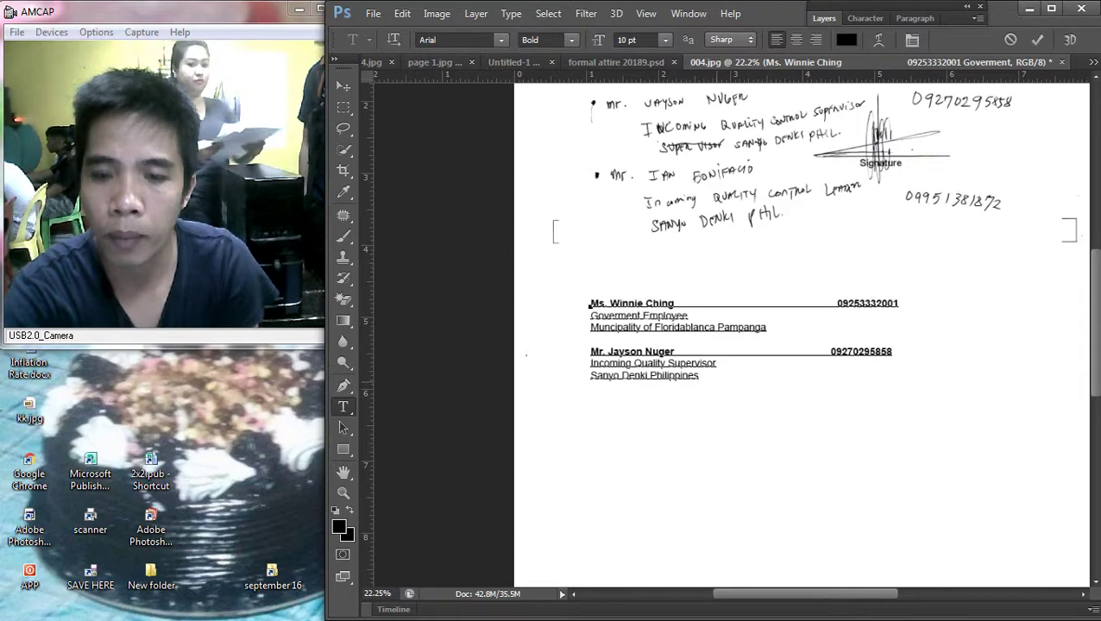
pyautogui.click(697, 376)
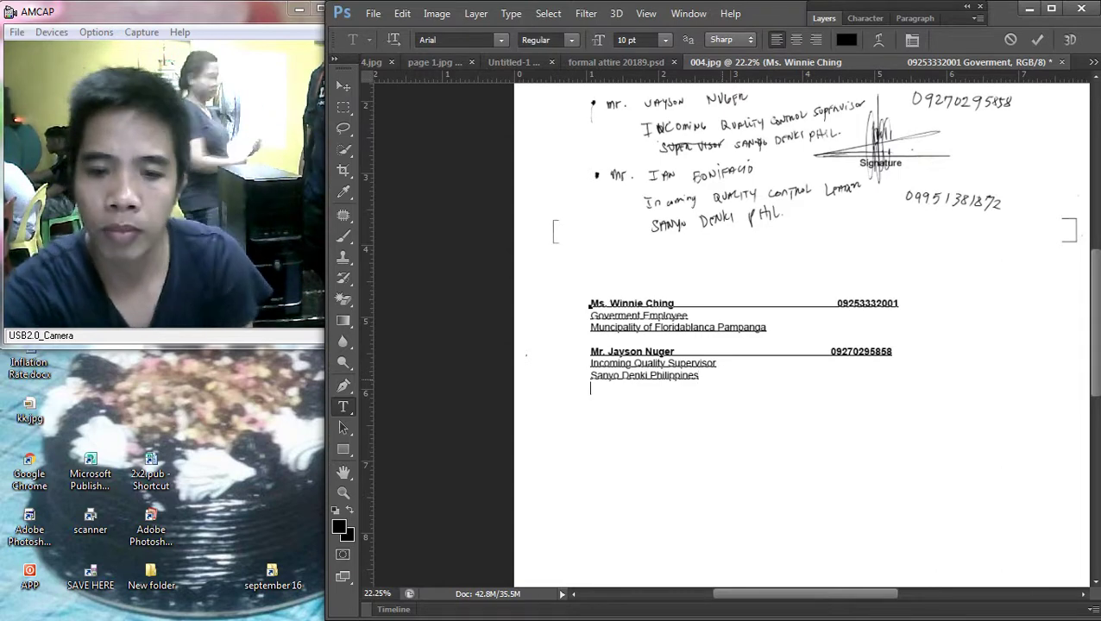
# - Duplicate the second reference block below and type the third reference's name over the copy
pyautogui.hotkey('shift', 'Up')
pyautogui.hotkey('shift', 'Home')
pyautogui.hotkey('shift', 'Up')
pyautogui.hotkey('ctrl', 'c')
pyautogui.press('Right')
pyautogui.press('Return')
pyautogui.press('Return')
pyautogui.press('Return')
pyautogui.press('Return')
pyautogui.press('Return')
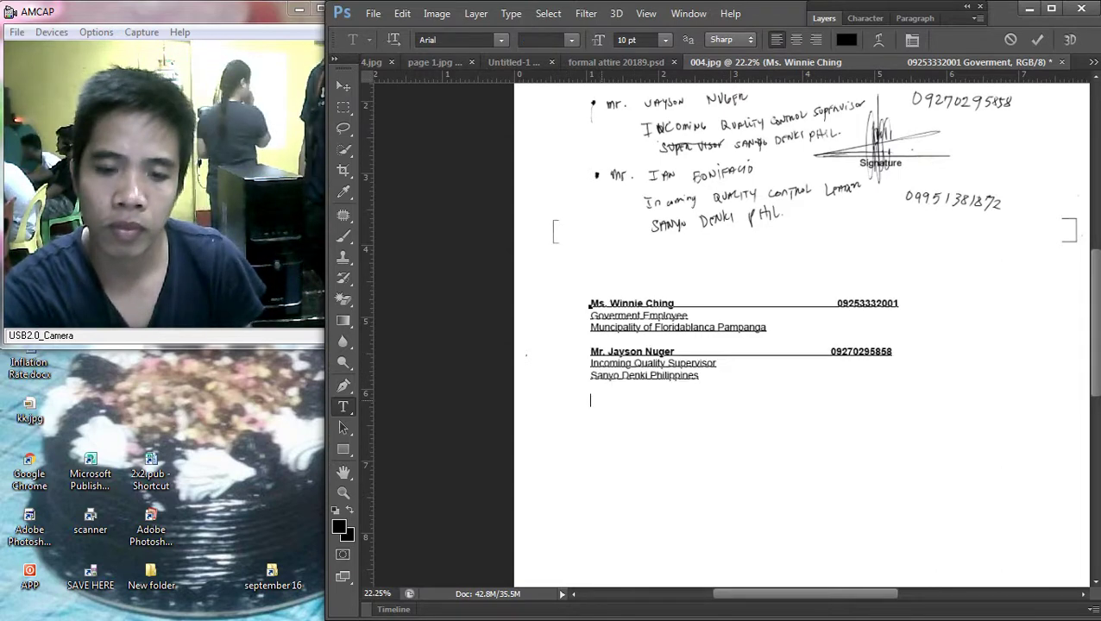
pyautogui.press('BackSpace')
pyautogui.press('BackSpace')
pyautogui.press('BackSpace')
pyautogui.hotkey('ctrl', 'v')
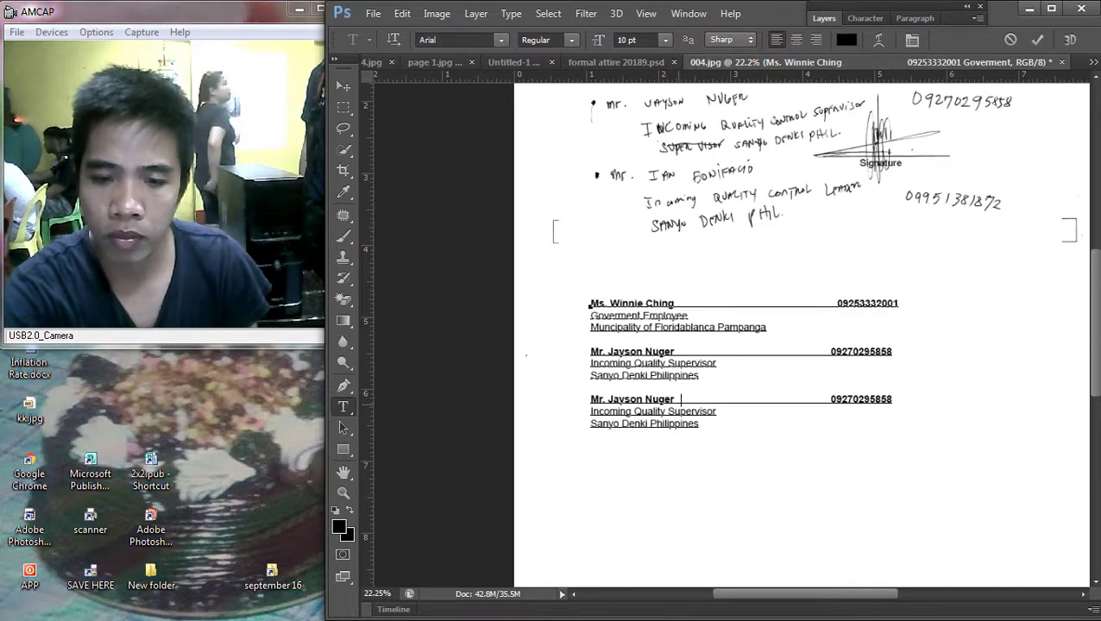
pyautogui.moveTo(590, 399)
pyautogui.mouseDown()
pyautogui.moveTo(682, 399)
pyautogui.moveTo(607, 399)
pyautogui.mouseUp()
pyautogui.click(693, 399)
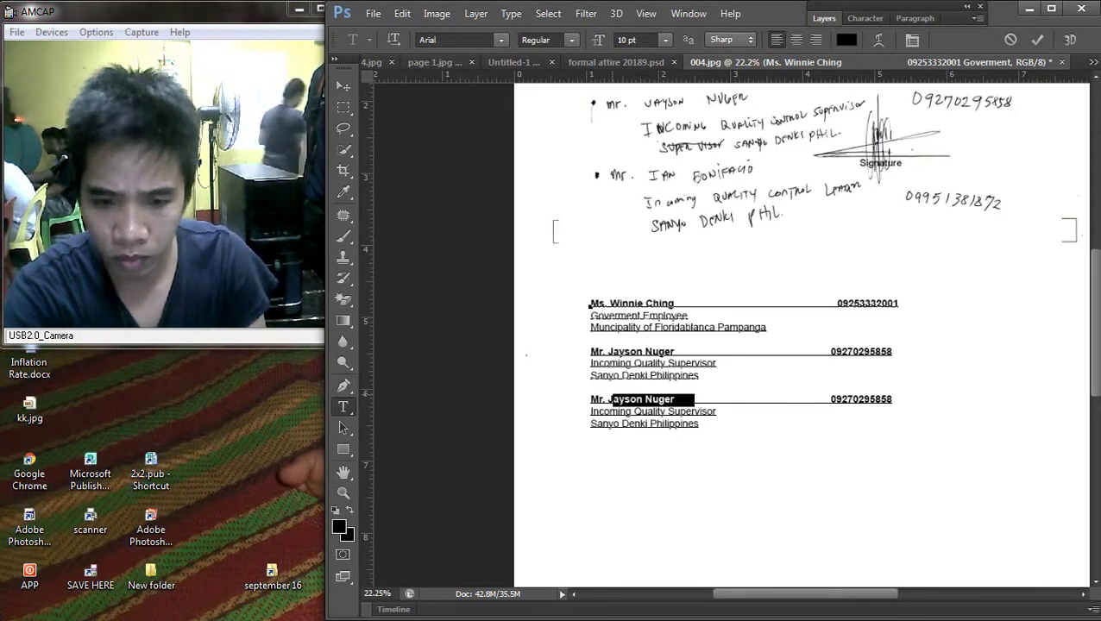
pyautogui.click(693, 399)
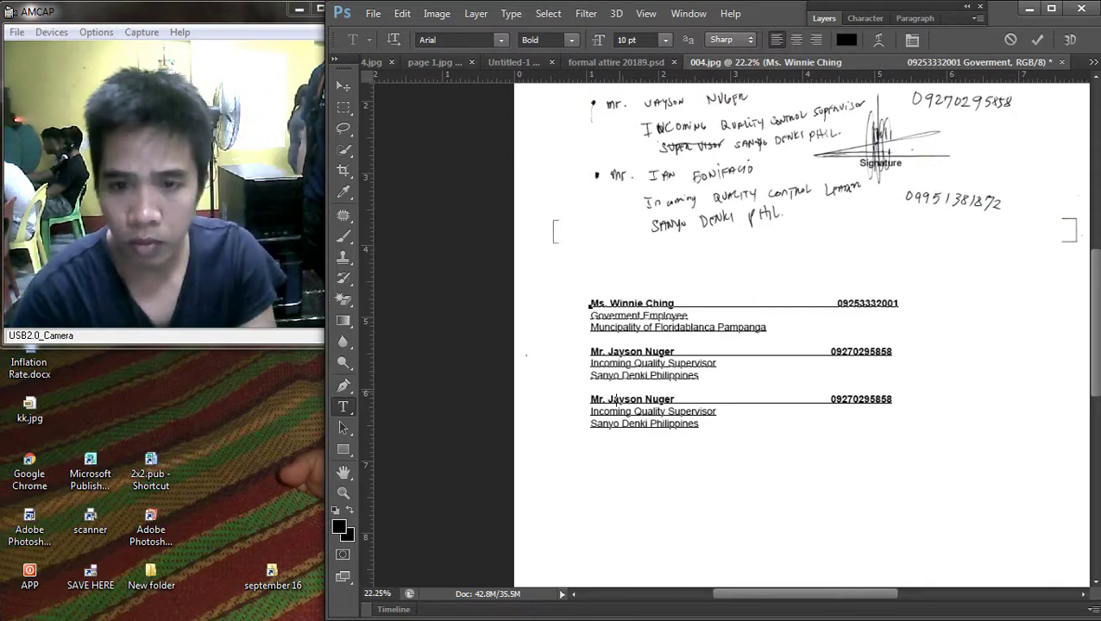
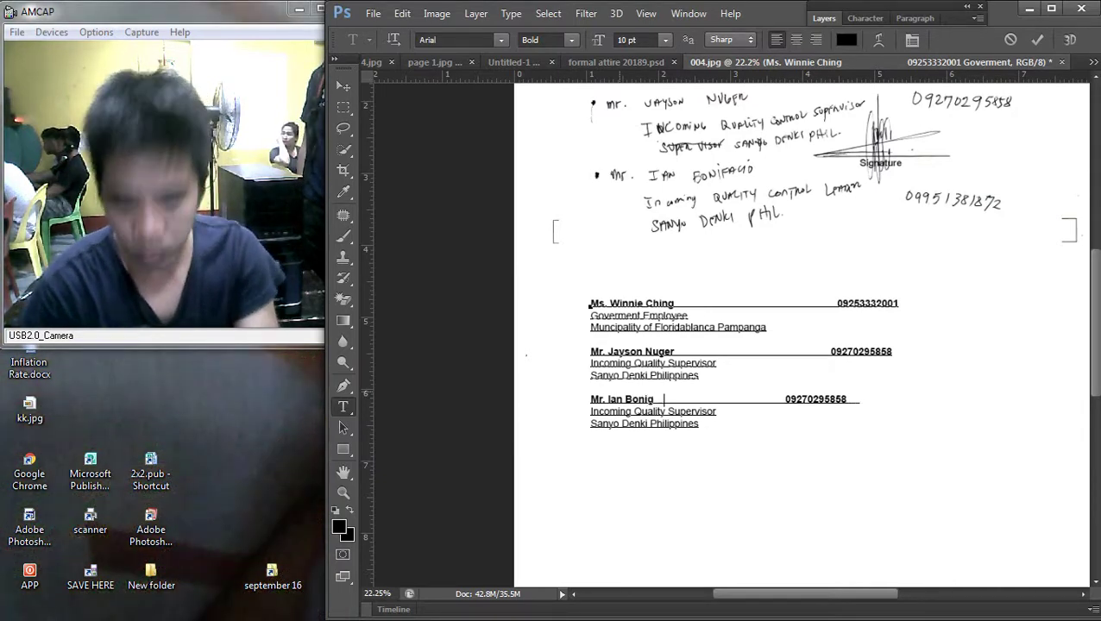
pyautogui.hotkey('ctrl', '+')
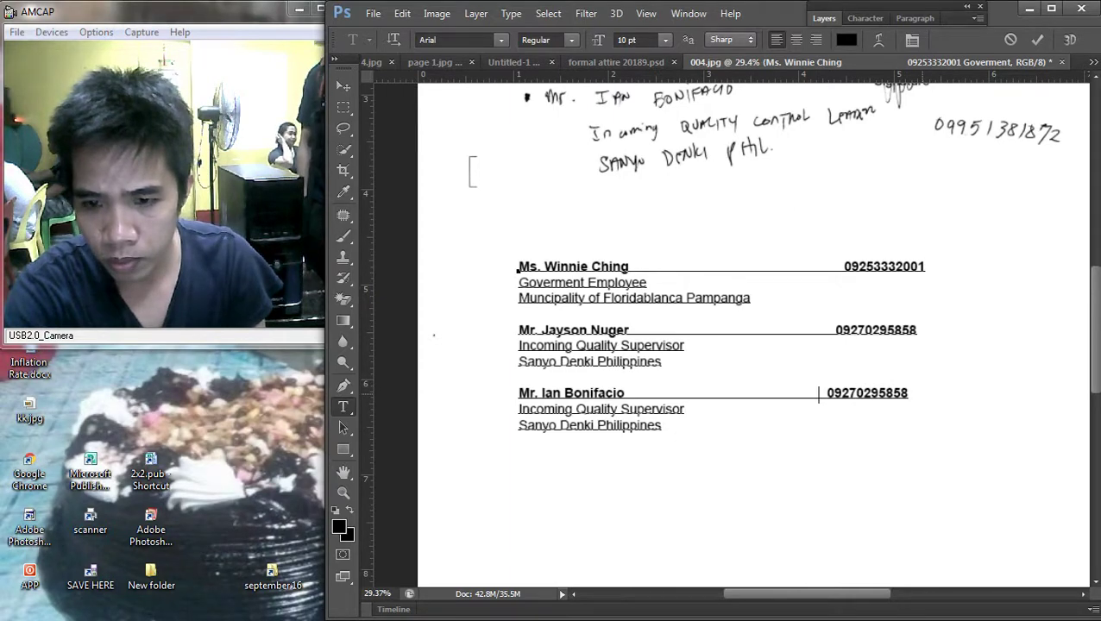
pyautogui.hotkey('shift', 'End')
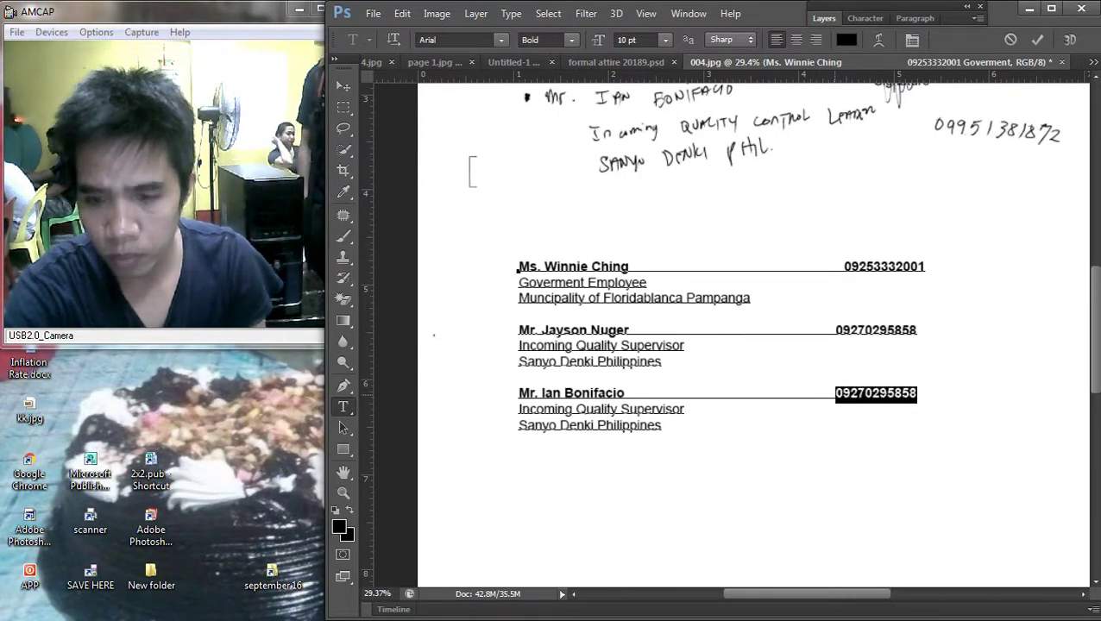
pyautogui.hotkey('ctrl', 'Return')
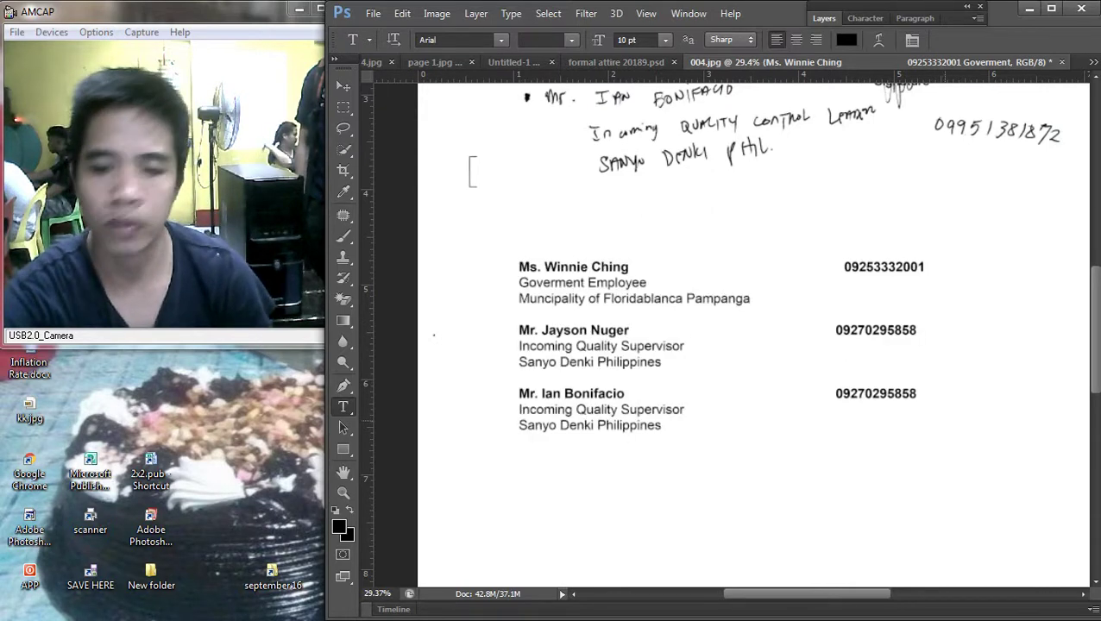
# - Replace the third reference's contact number, then commit the reference text and return to the Move tool
pyautogui.doubleClick(849, 393)
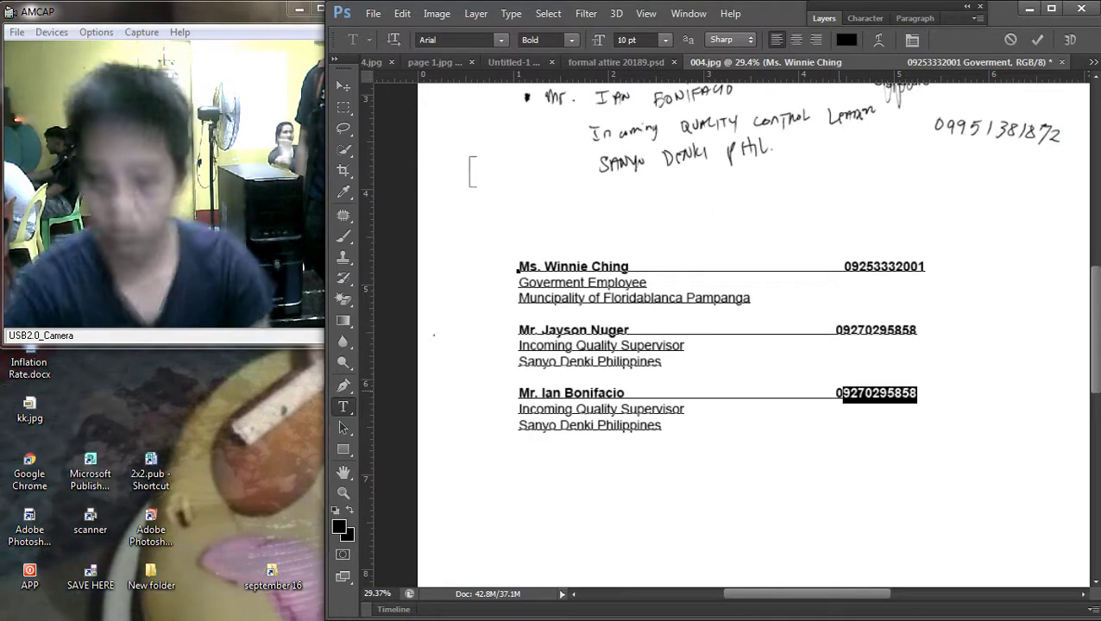
pyautogui.click(850, 393)
pyautogui.press('Delete')
pyautogui.press('Delete')
pyautogui.press('Delete')
pyautogui.press('Delete')
pyautogui.press('Delete')
pyautogui.press('Delete')
pyautogui.press('Delete')
pyautogui.press('Delete')
pyautogui.press('Delete')
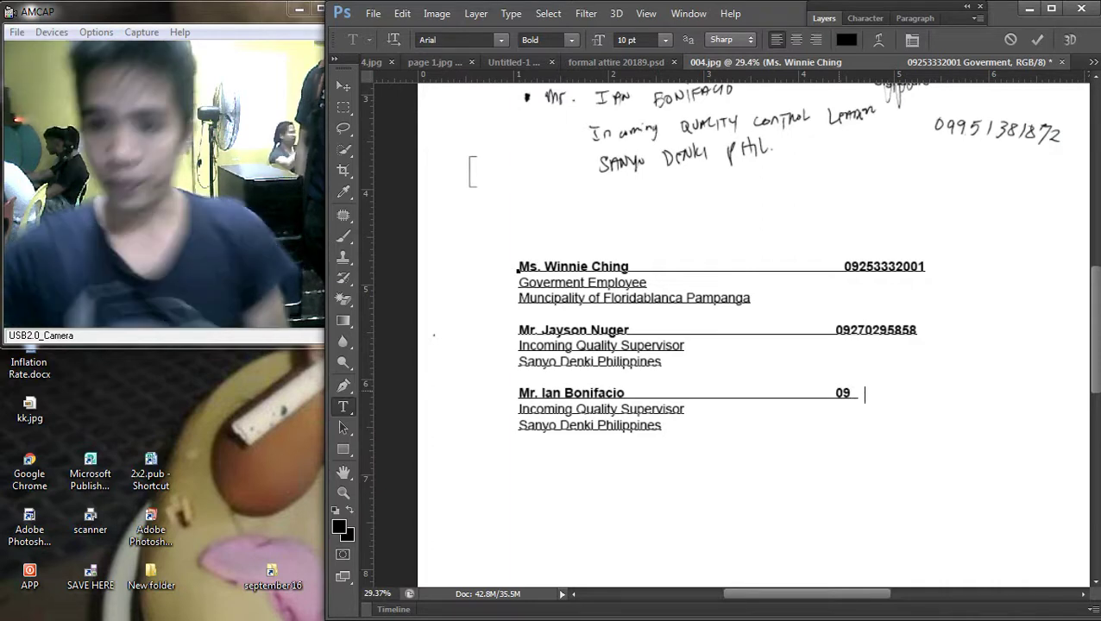
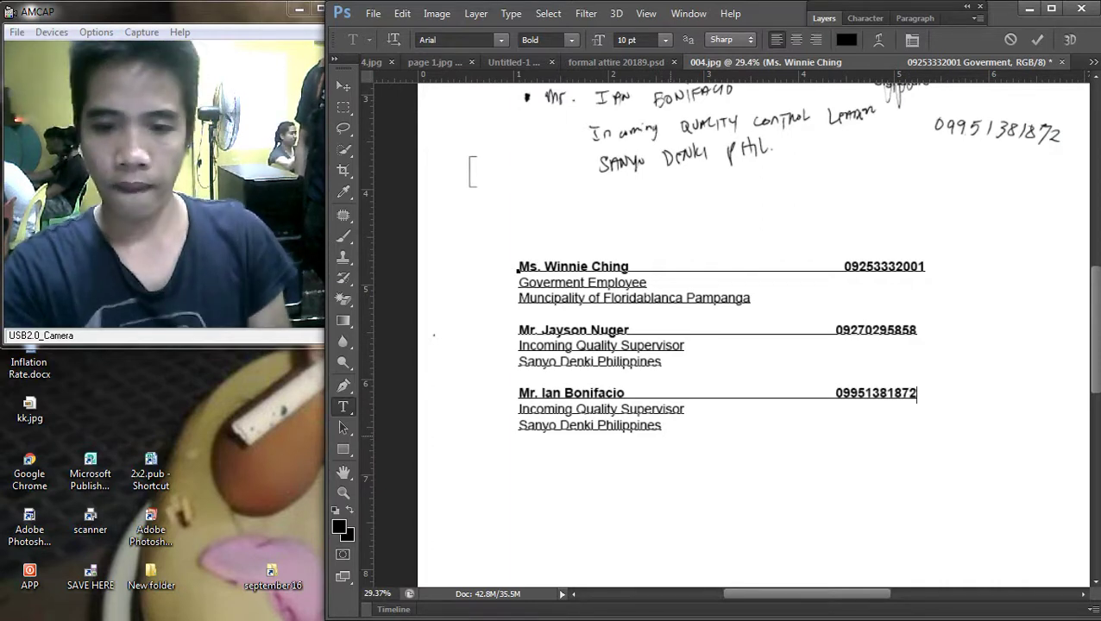
pyautogui.scroll(3, 729, 334)
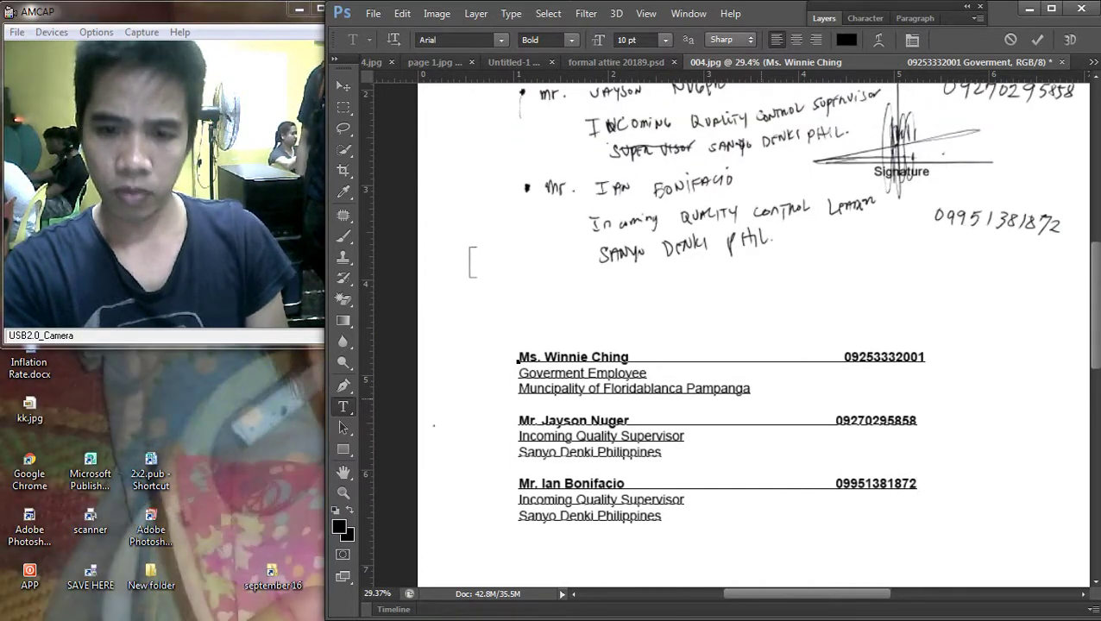
pyautogui.scroll(1, 750, 336)
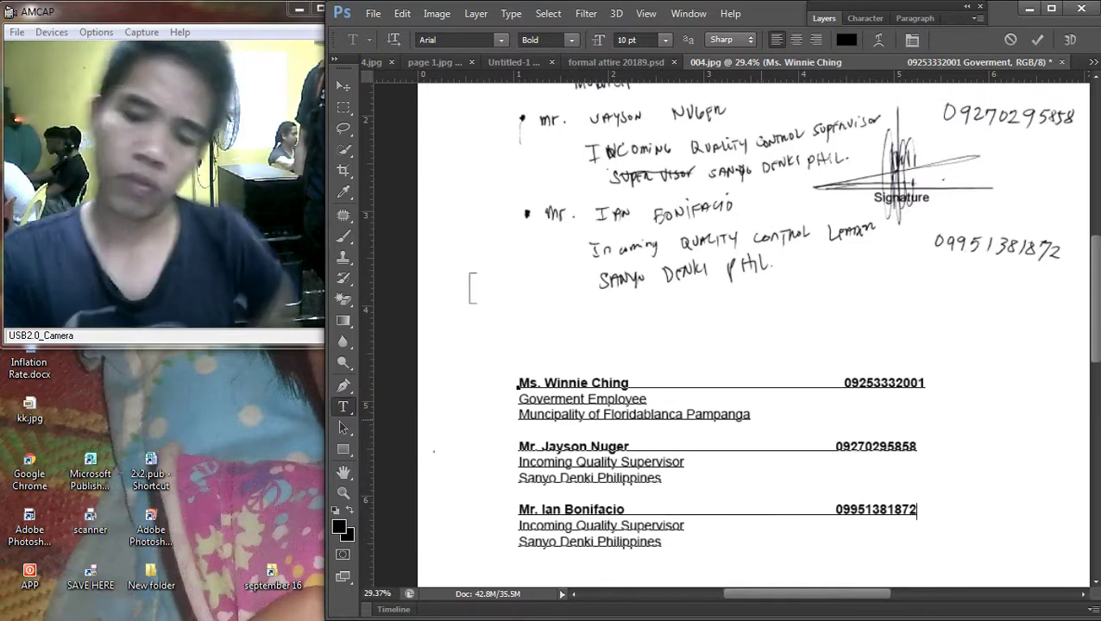
pyautogui.scroll(-1, 728, 328)
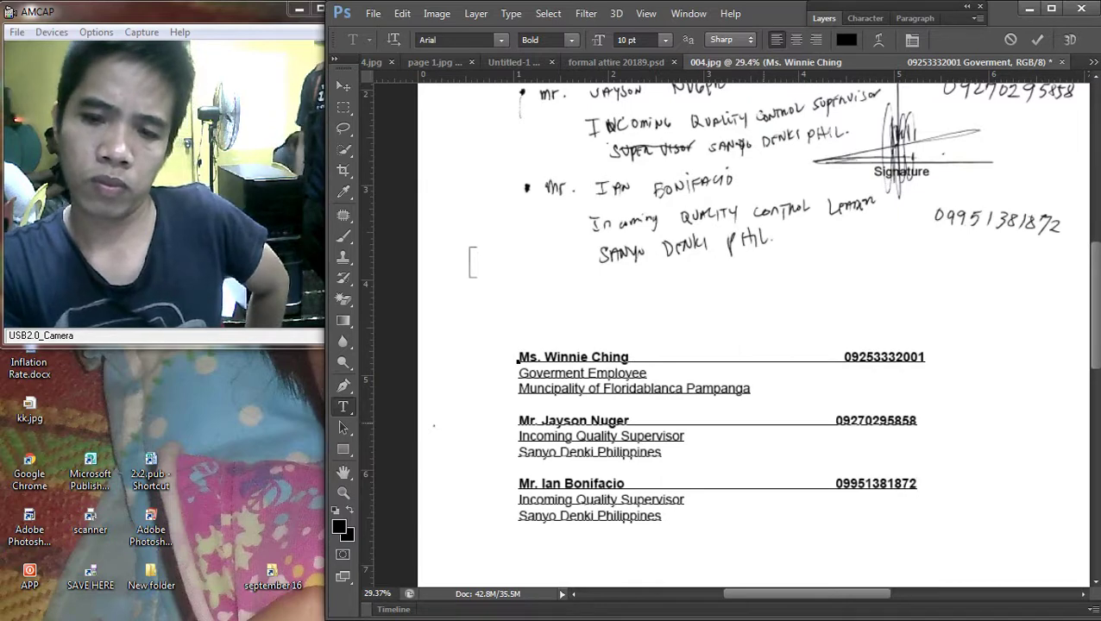
pyautogui.scroll(-1, 729, 328)
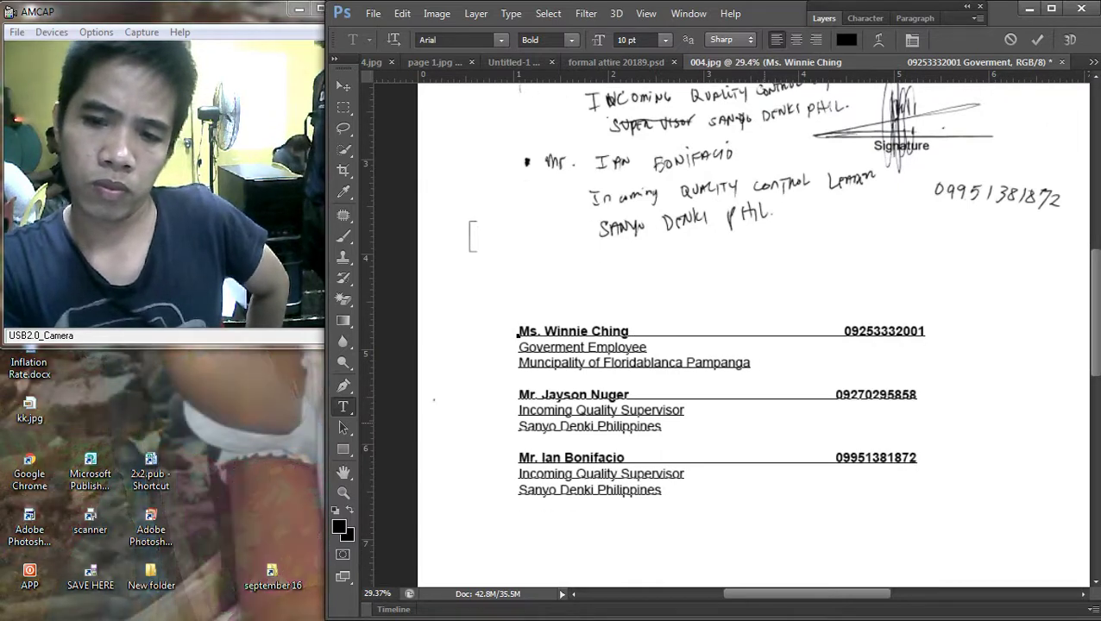
pyautogui.scroll(-1, 728, 328)
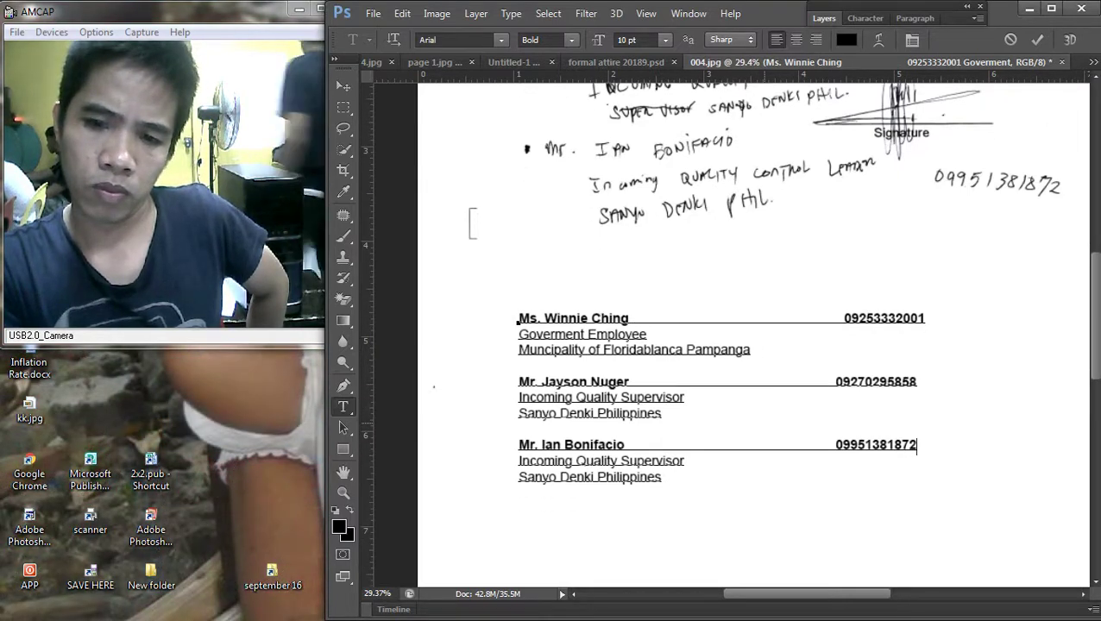
pyautogui.scroll(-1, 729, 328)
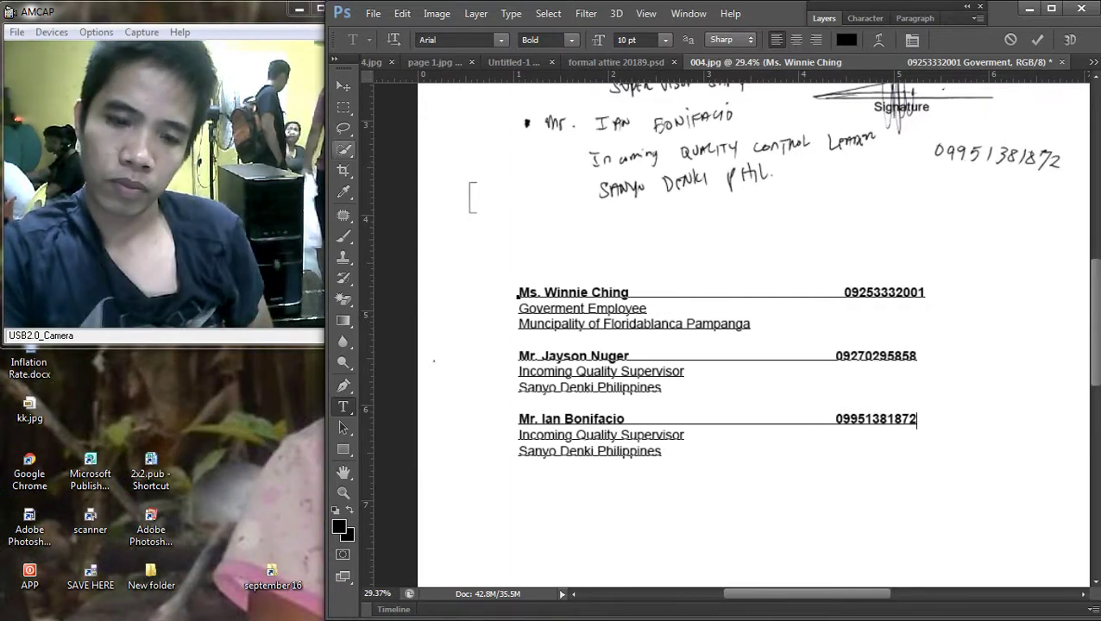
pyautogui.hotkey('ctrl', 'Return')
pyautogui.press('v')
pyautogui.hotkey('ctrl', '-')
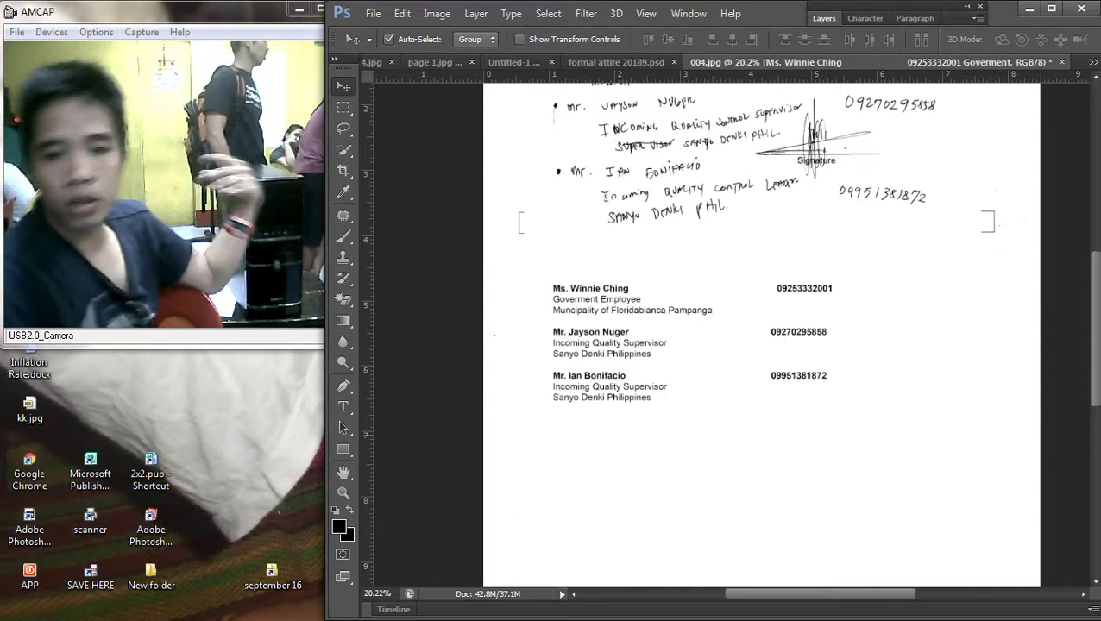
# - Select the handwritten notes layer (Layer 2) and delete it
pyautogui.scroll(5, 759, 345)
pyautogui.rightClick(694, 276)
pyautogui.click(720, 283)
pyautogui.moveTo(774, 206)
pyautogui.mouseDown()
pyautogui.moveTo(780, 214)
pyautogui.moveTo(750, 228)
pyautogui.moveTo(780, 225)
pyautogui.mouseUp()
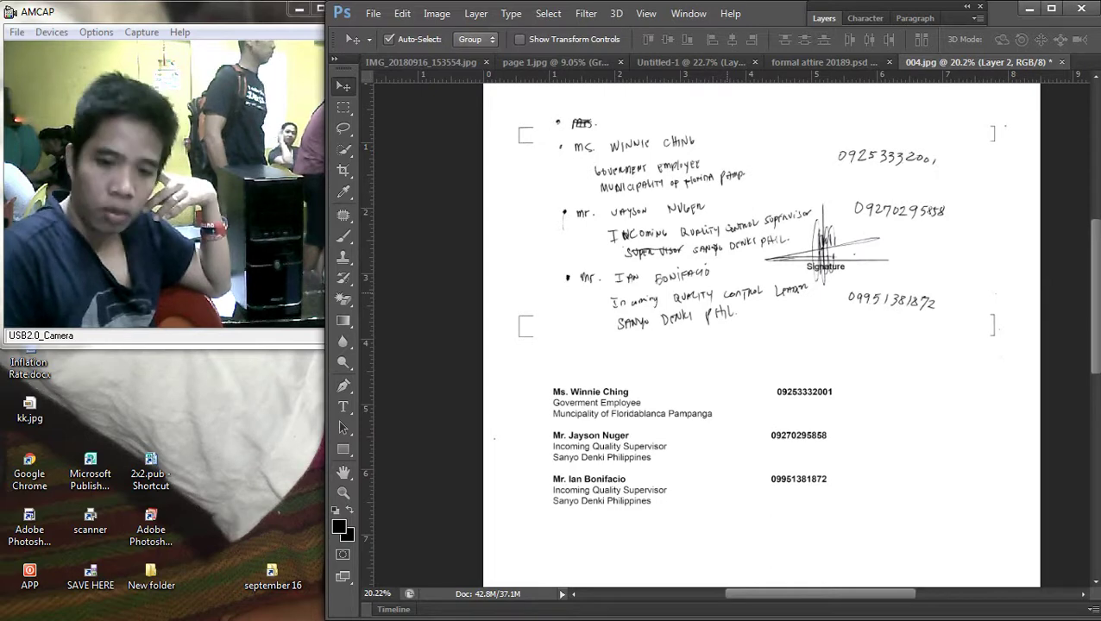
pyautogui.press('Delete')
# - Nudge the typed references slightly up and left under the Character Reference heading
pyautogui.scroll(-2, 746, 336)
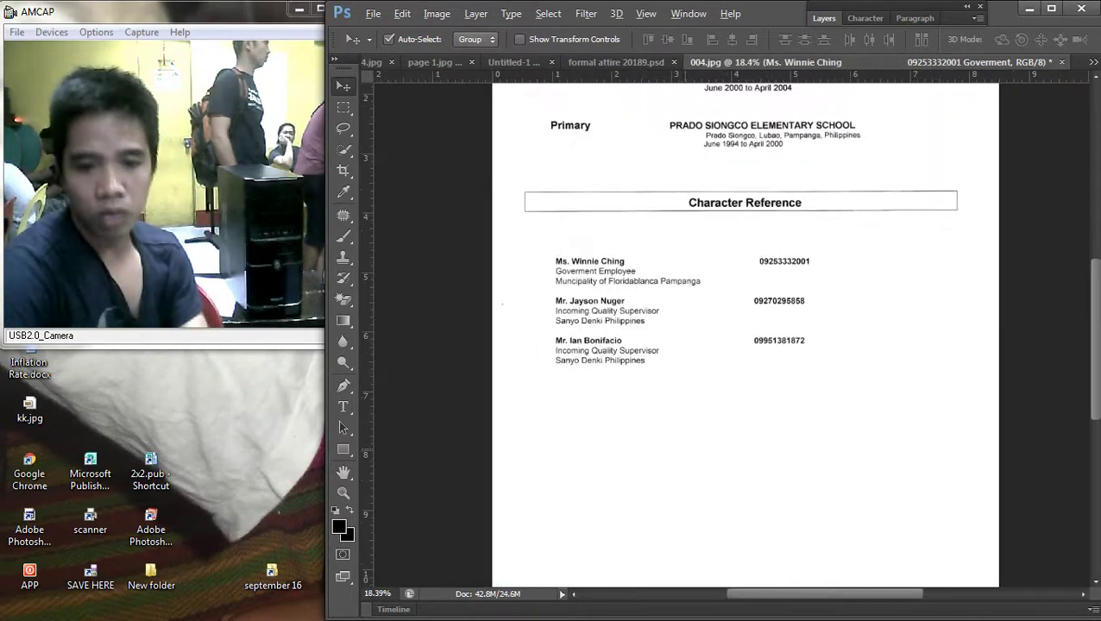
pyautogui.moveTo(608, 245); pyautogui.dragTo(600, 226)
pyautogui.scroll(2, 746, 337)
pyautogui.scroll(-2, 746, 337)
pyautogui.scroll(2, 746, 336)
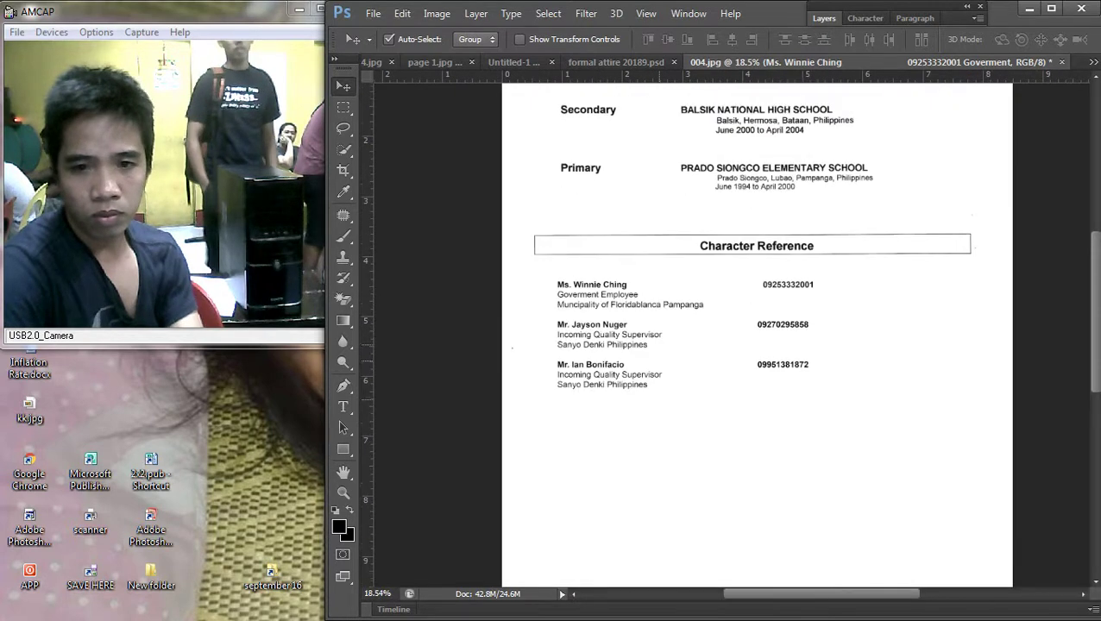
pyautogui.scroll(1, 746, 336)
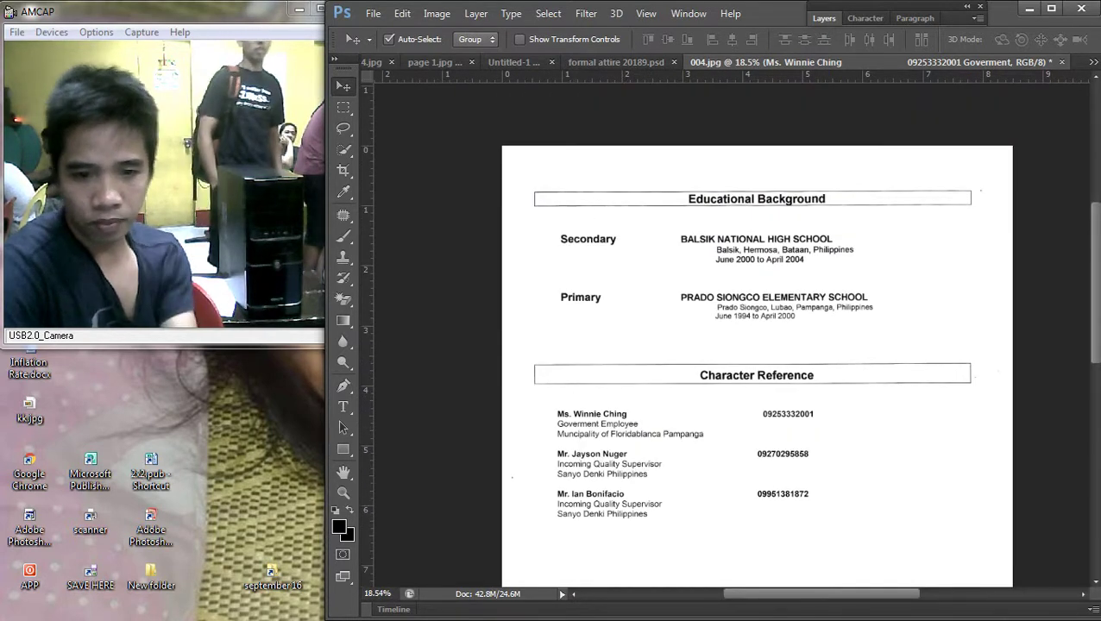
# - Select all the reference text, set its font size to 12 pt, and commit
pyautogui.click(343, 406)
pyautogui.click(555, 413)
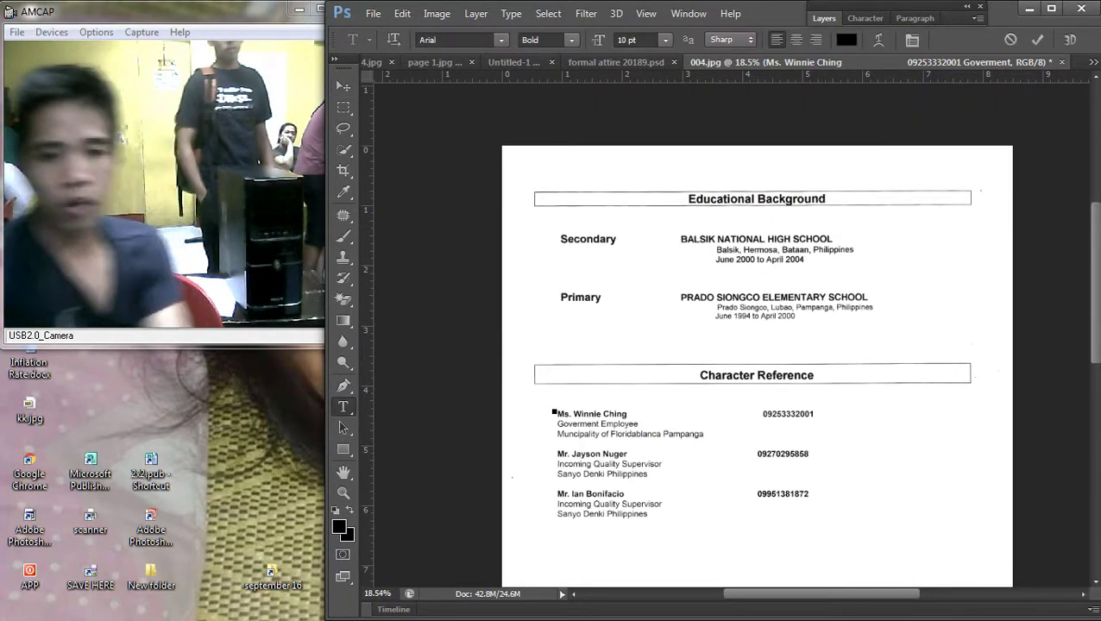
pyautogui.click(343, 86)
pyautogui.click(344, 406)
pyautogui.click(684, 504)
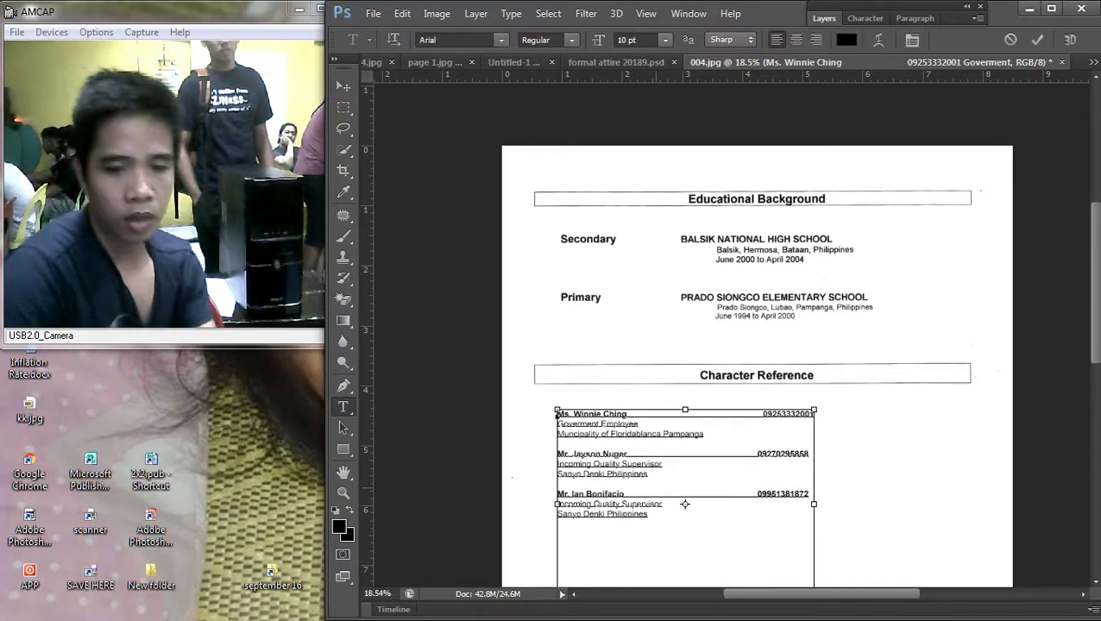
pyautogui.hotkey('ctrl', 'a')
pyautogui.click(628, 40)
pyautogui.write('11')
pyautogui.press('Return')
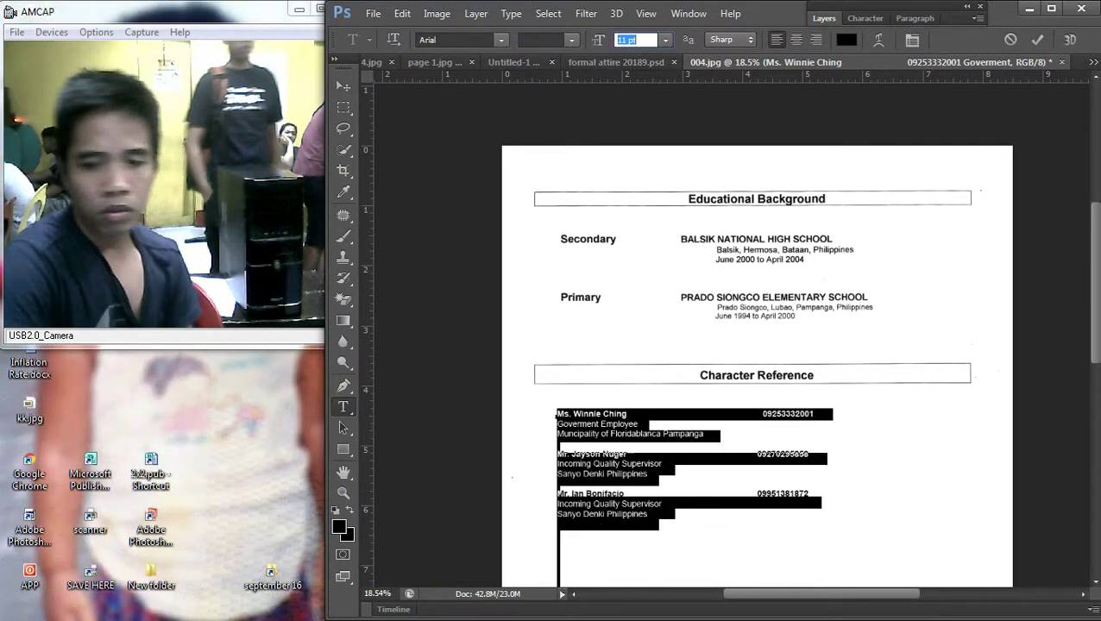
pyautogui.write('12')
pyautogui.press('Return')
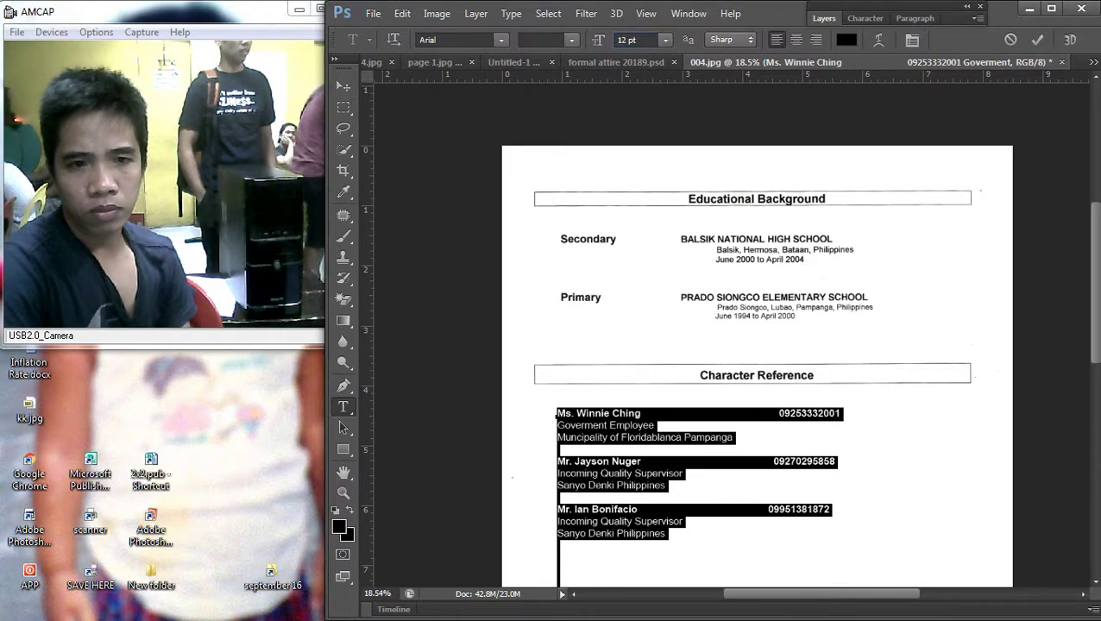
pyautogui.hotkey('ctrl', 'Return')
pyautogui.press('v')
pyautogui.hotkey('ctrl', '0')
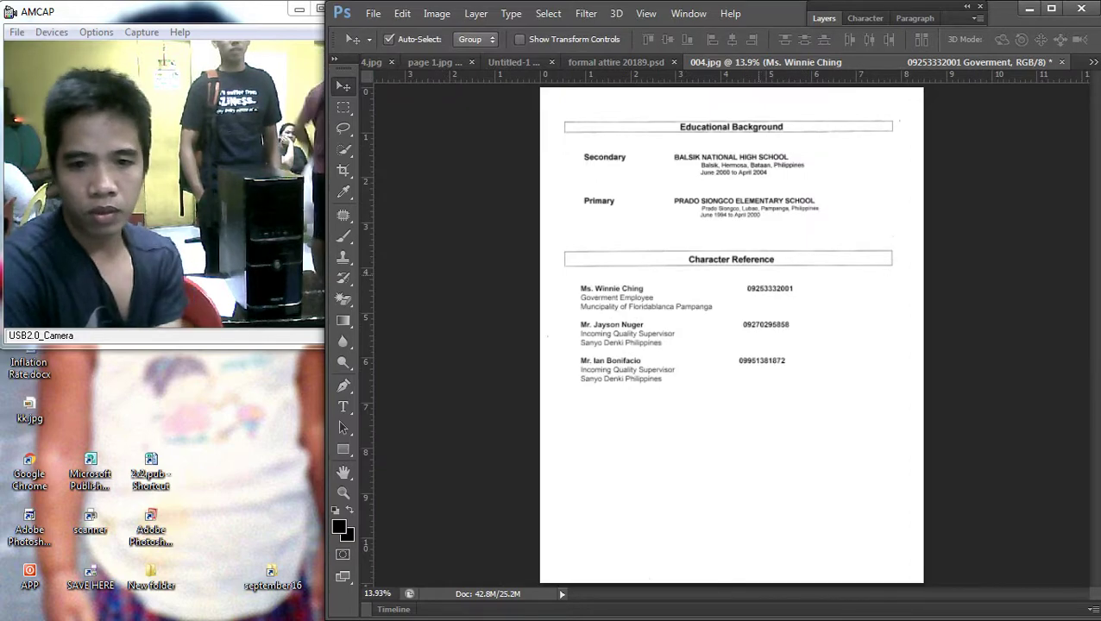
pyautogui.hotkey('ctrl', '-')
pyautogui.scroll(3, 763, 339)
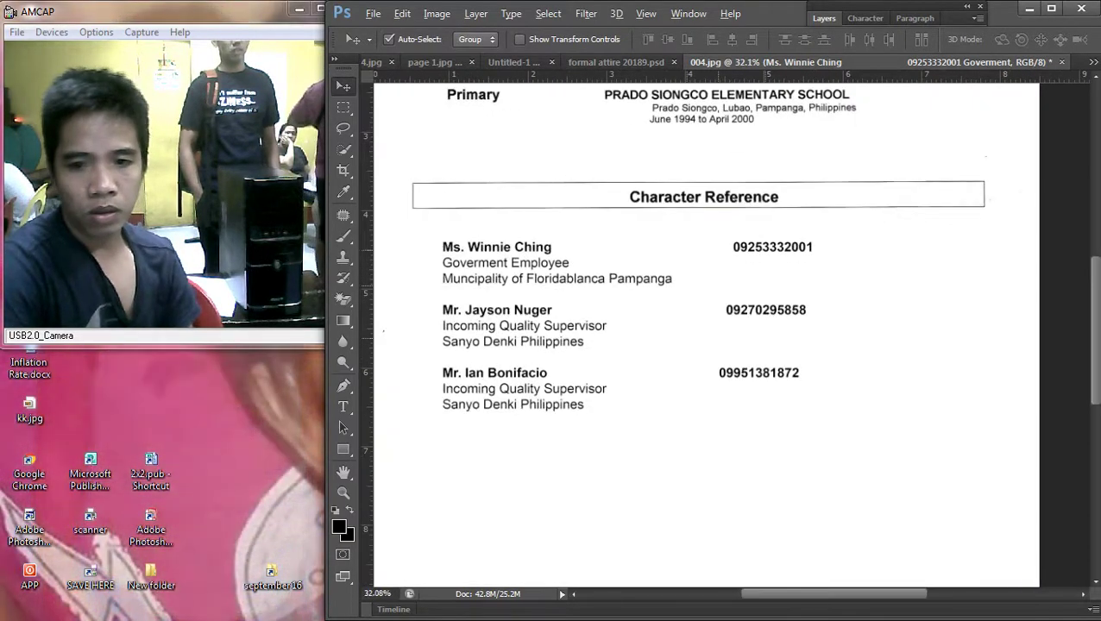
# - Reopen the reference text layer briefly, commit it again, and zoom out
pyautogui.press('t')
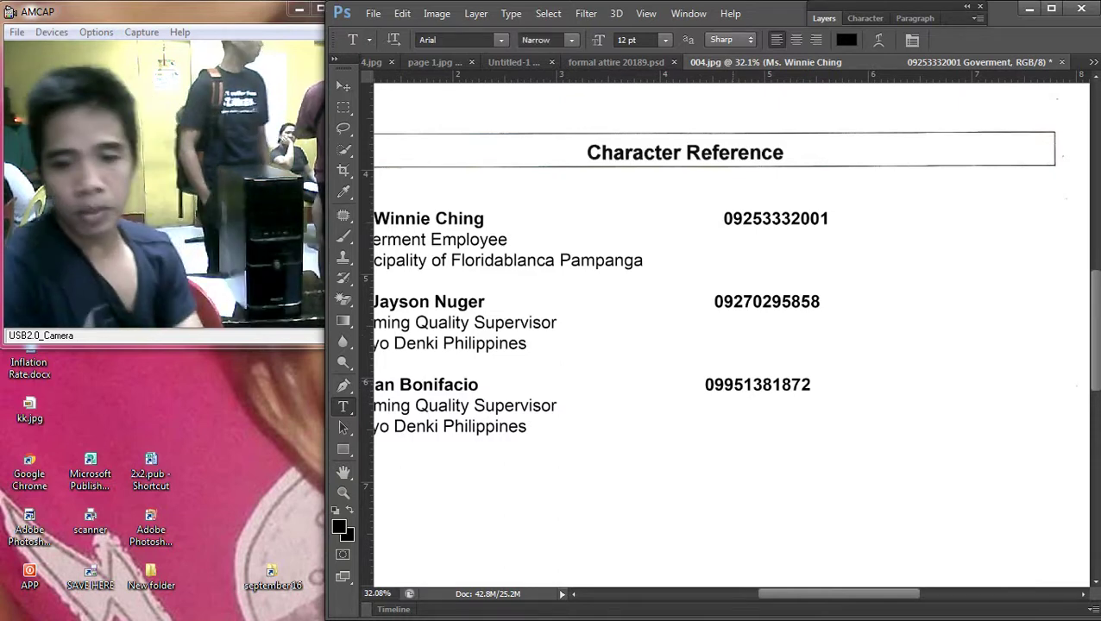
pyautogui.click(711, 386)
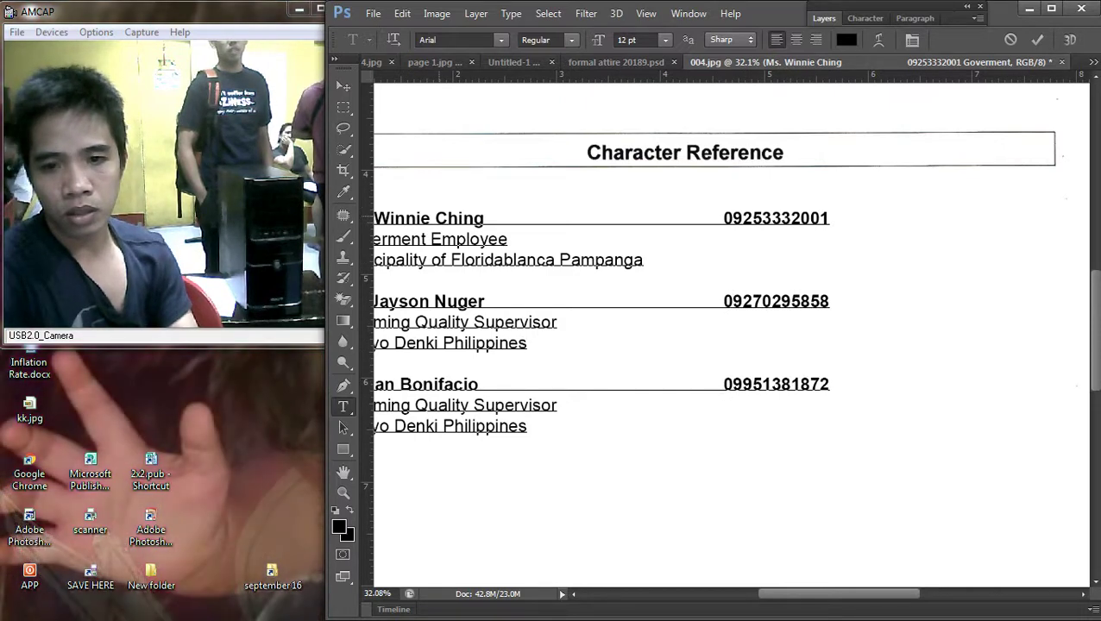
pyautogui.hotkey('ctrl', 'Return')
pyautogui.press('v')
pyautogui.hotkey('ctrl', '-')
pyautogui.hotkey('ctrl', '-')
pyautogui.hotkey('ctrl', '-')
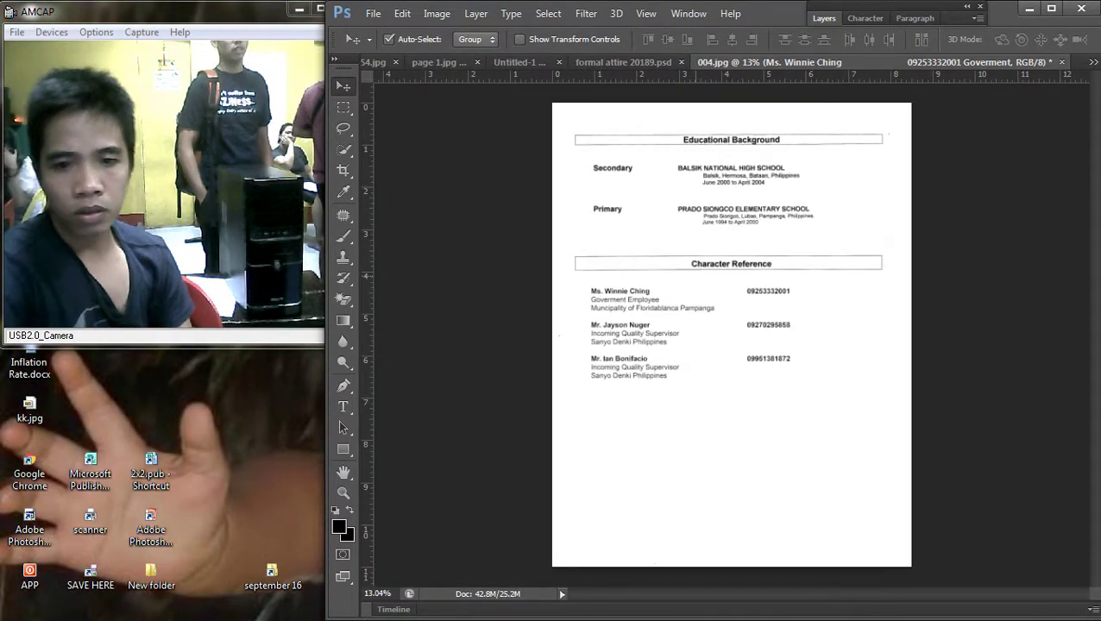
# - Replace 'Supervisor' with 'Leader' in the third reference's job title and commit
pyautogui.scroll(3, 724, 348)
pyautogui.scroll(1, 600, 366)
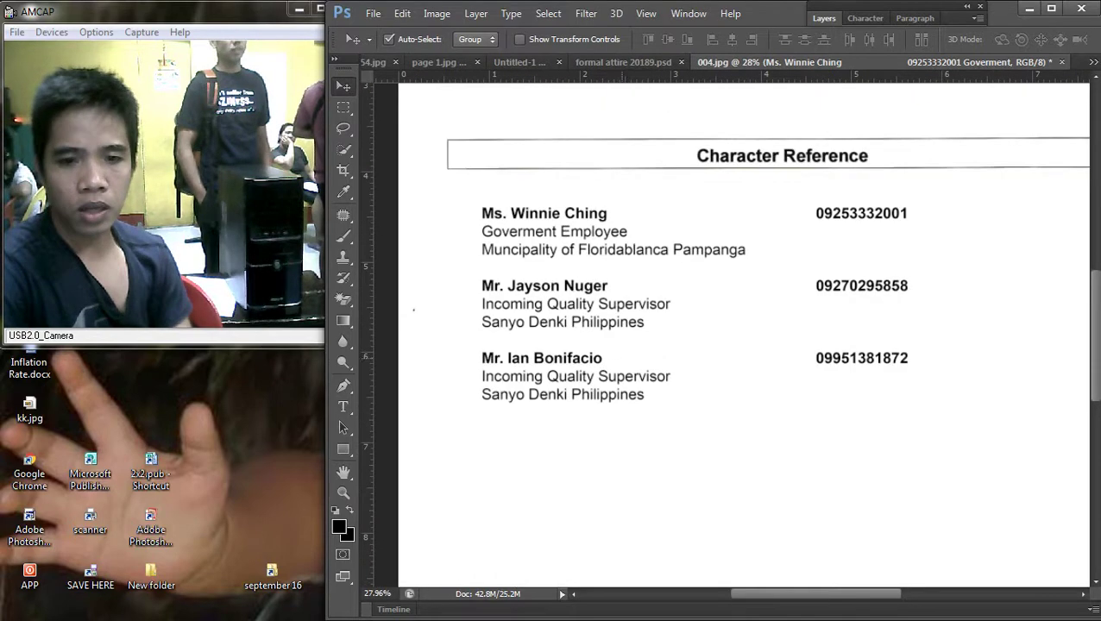
pyautogui.scroll(1, 742, 327)
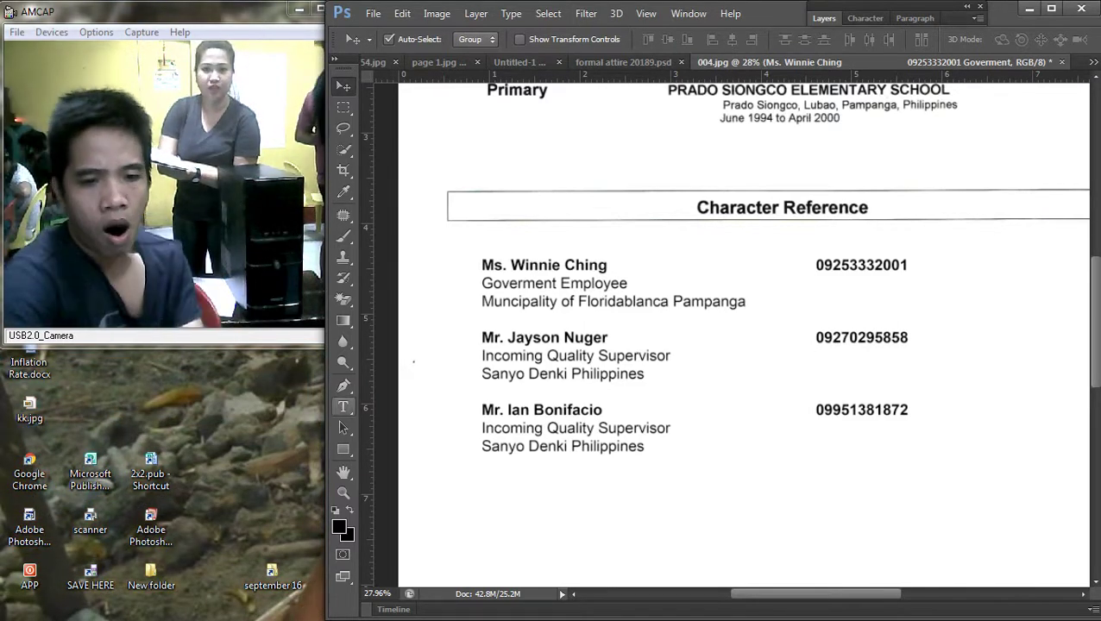
pyautogui.press('t')
pyautogui.click(608, 428)
pyautogui.moveTo(608, 428); pyautogui.dragTo(671, 428)
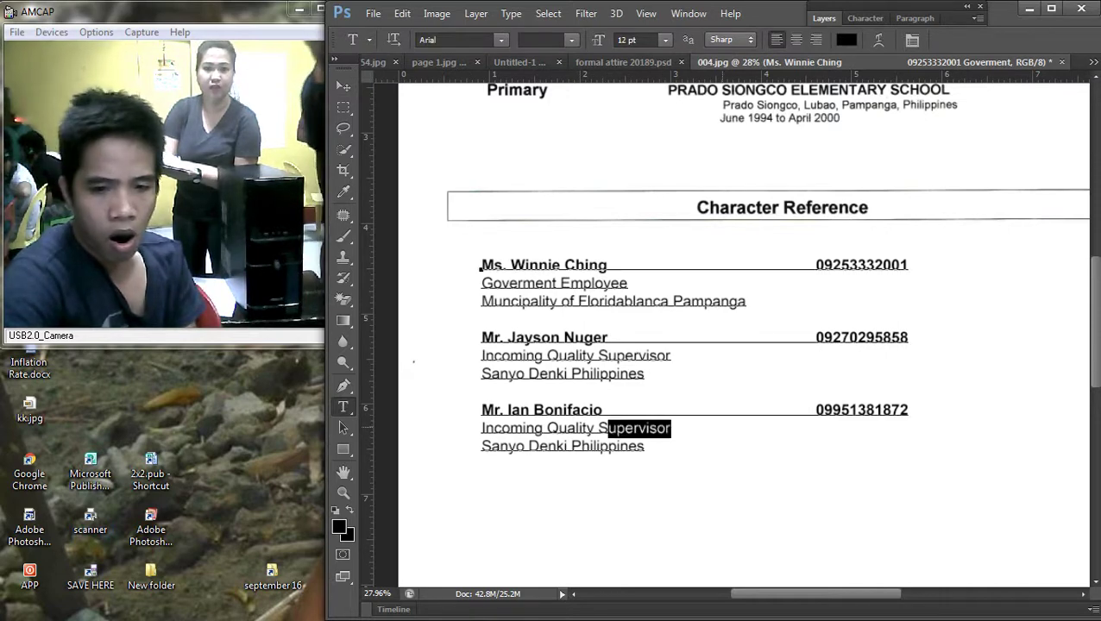
pyautogui.click(608, 427)
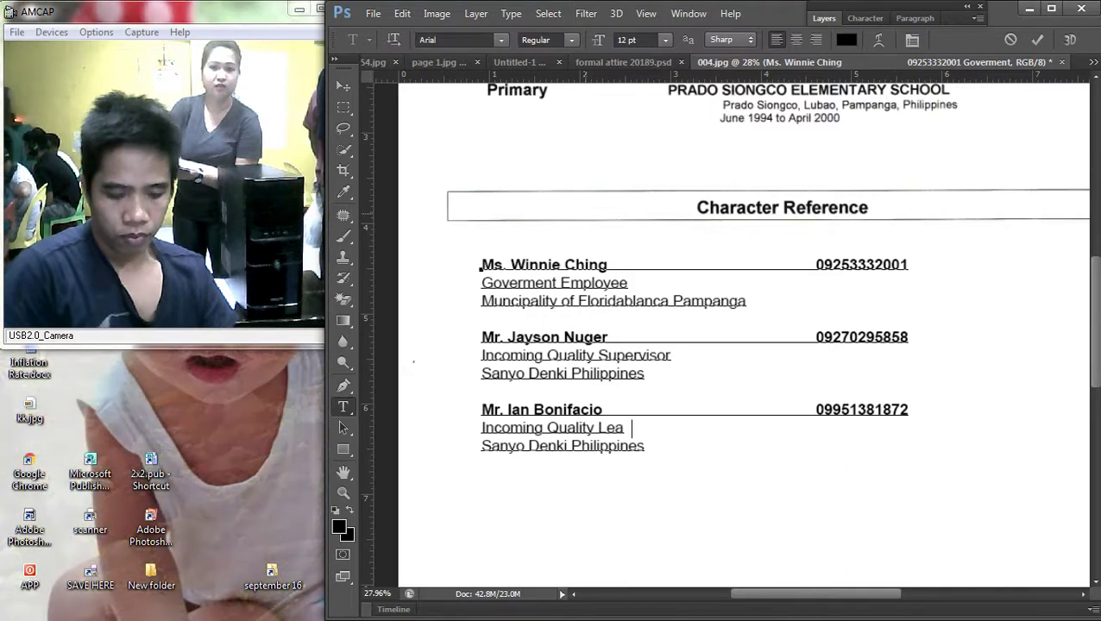
pyautogui.hotkey('ctrl', 'Return')
pyautogui.press('v')
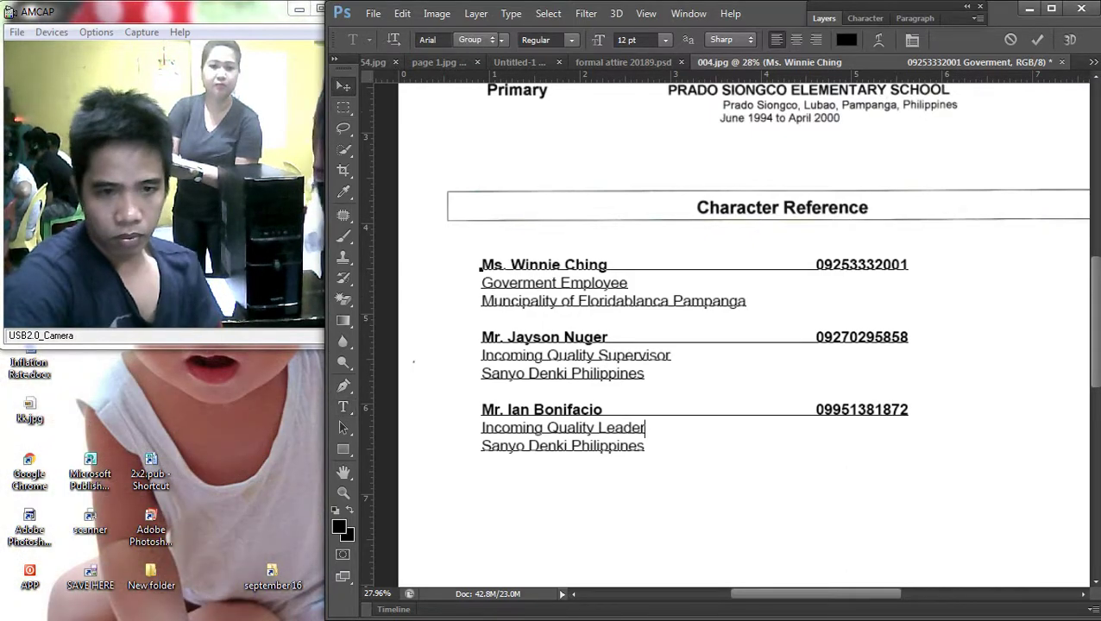
pyautogui.hotkey('ctrl', '-')
pyautogui.hotkey('ctrl', '-')
pyautogui.hotkey('ctrl', '-')
pyautogui.hotkey('ctrl', '-')
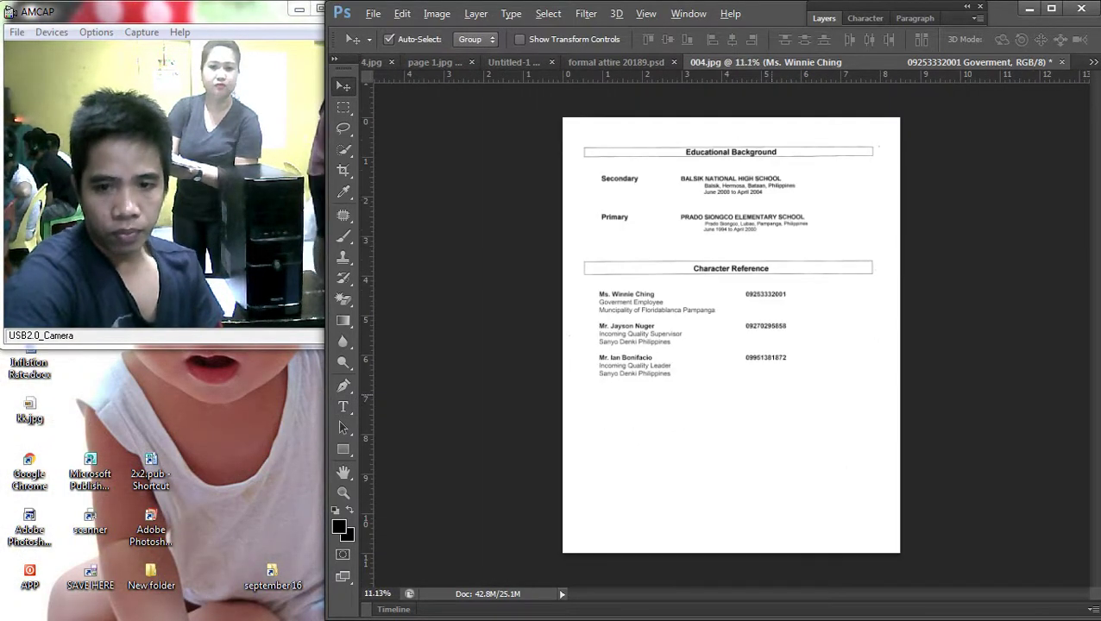
# - Make Layer 1 active and darken the resume page with a Curves adjustment
pyautogui.hotkey('ctrl', '0')
pyautogui.scroll(2, 814, 328)
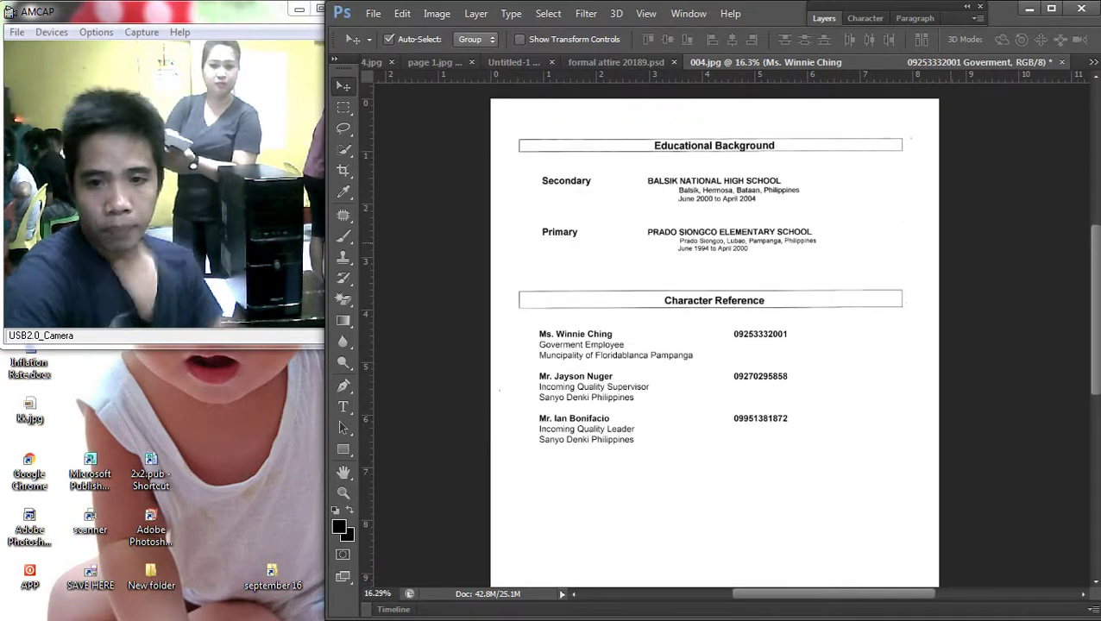
pyautogui.scroll(-6, 662, 159)
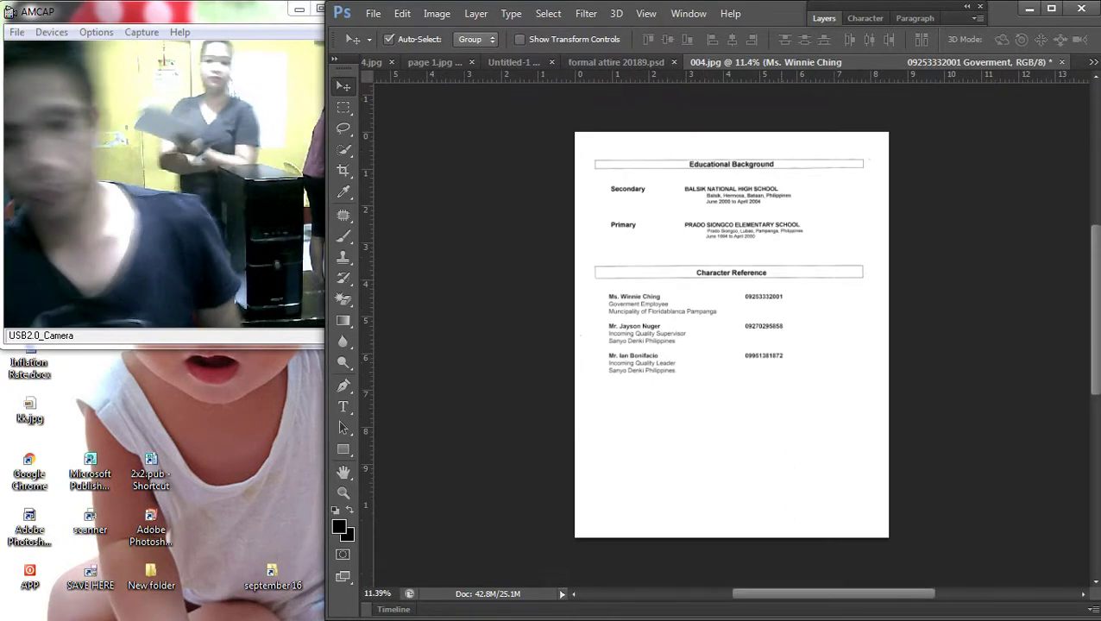
pyautogui.scroll(6, 650, 207)
pyautogui.scroll(-4, 720, 327)
pyautogui.scroll(4, 720, 328)
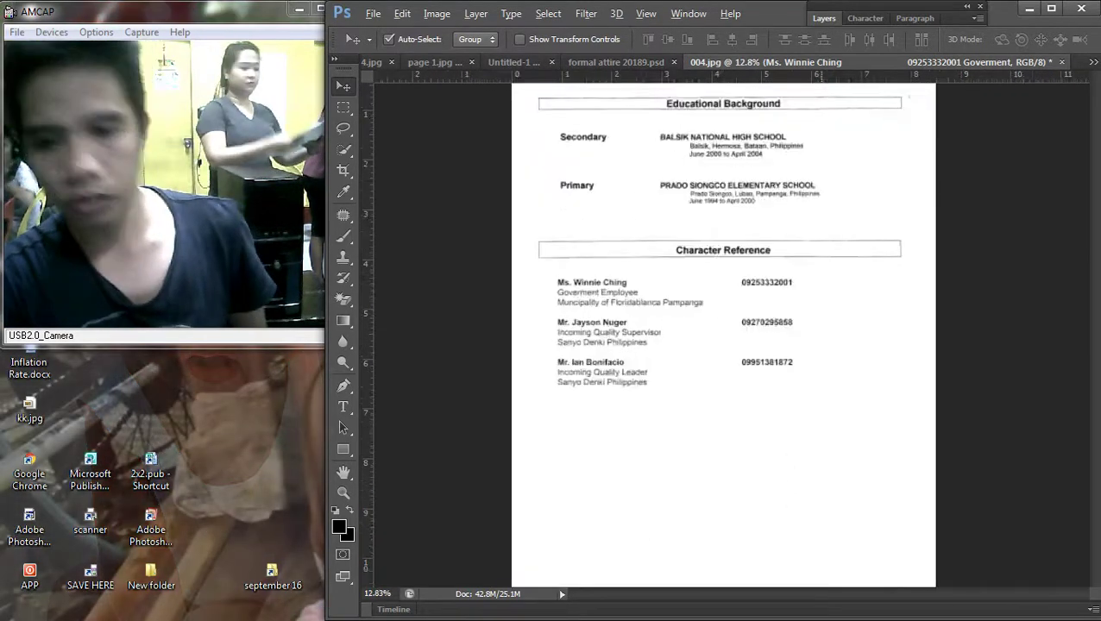
pyautogui.scroll(-2, 721, 328)
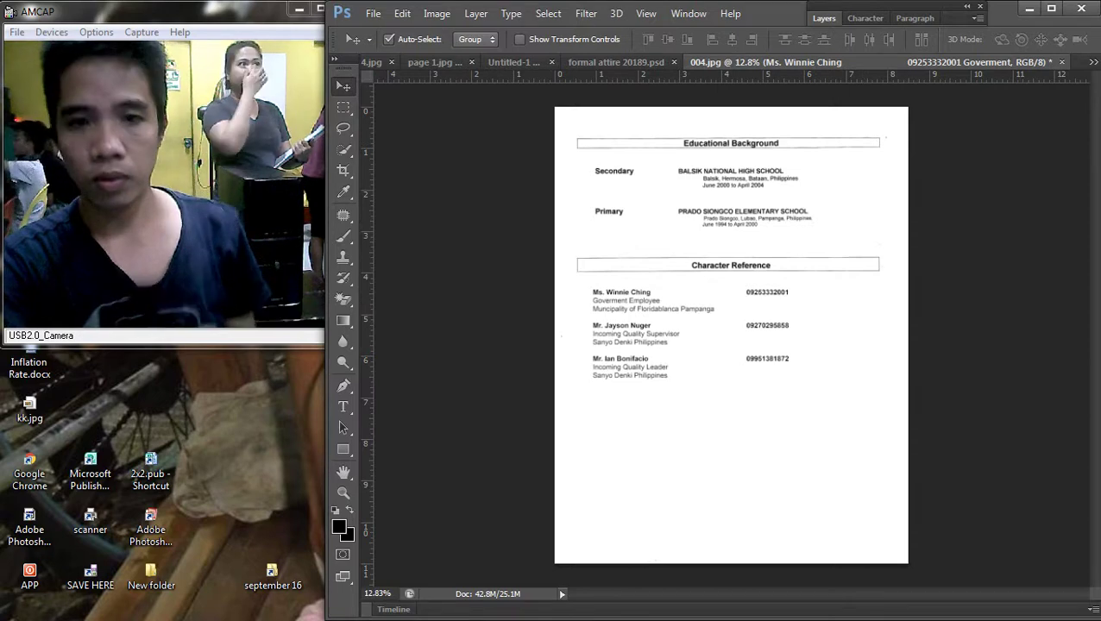
pyautogui.rightClick(712, 193)
pyautogui.click(737, 201)
pyautogui.scroll(3, 793, 290)
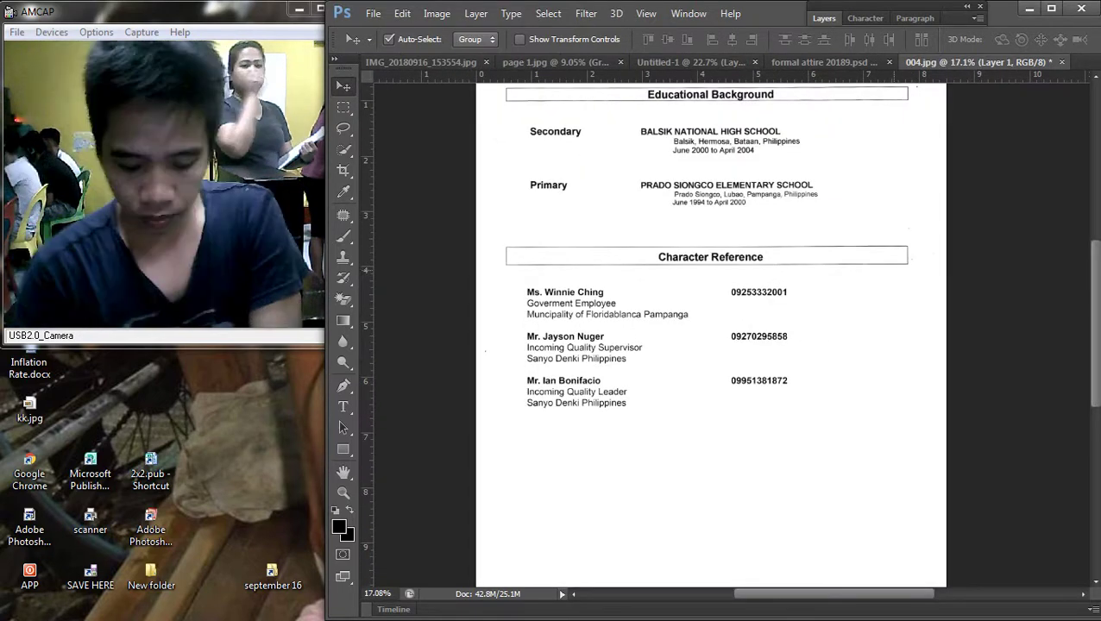
pyautogui.hotkey('ctrl', 'm')
pyautogui.moveTo(355, 273); pyautogui.dragTo(362, 312)
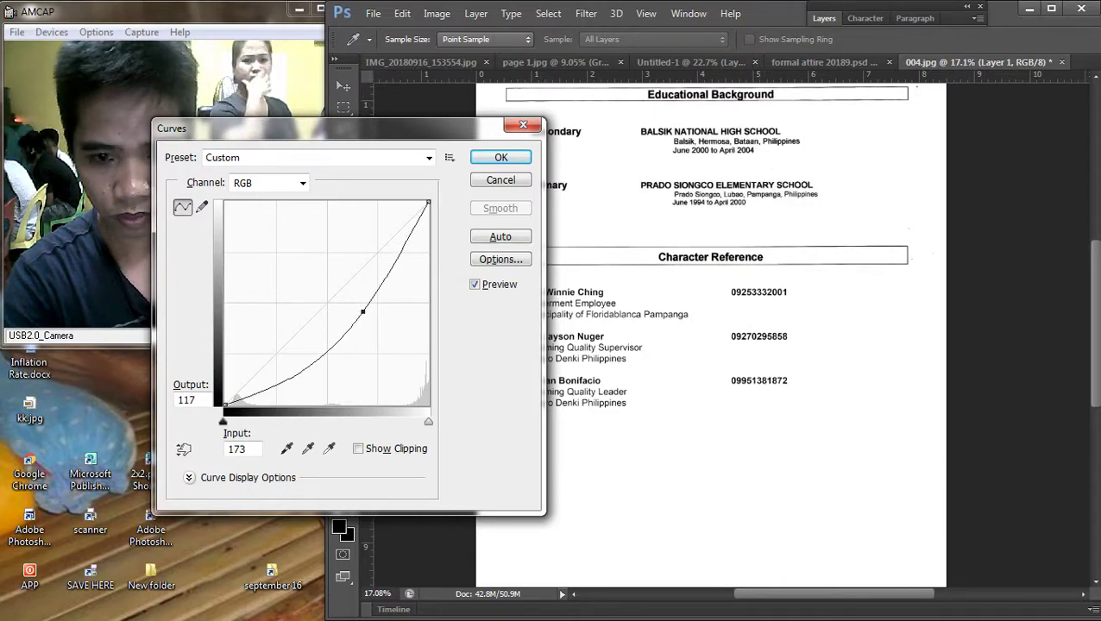
pyautogui.press('Return')
# - Flatten the image into a single Background layer and select the whole canvas
pyautogui.hotkey('ctrl', '-')
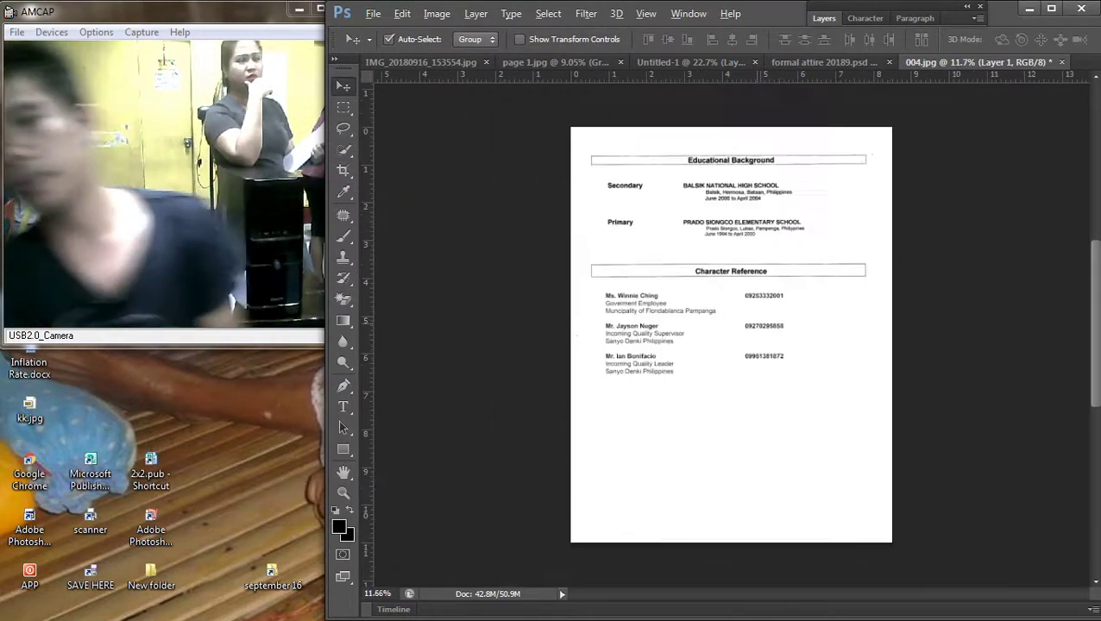
pyautogui.hotkey('ctrl', '0')
pyautogui.scroll(3, 726, 328)
pyautogui.scroll(2, 770, 316)
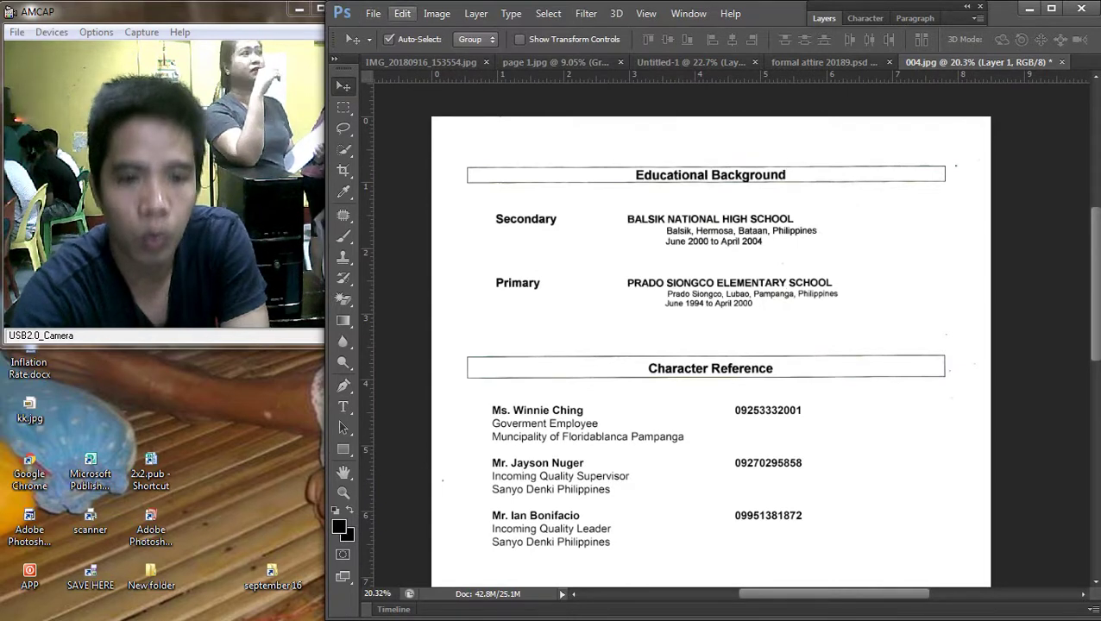
pyautogui.click(373, 13)
pyautogui.press('Escape')
pyautogui.click(824, 18)
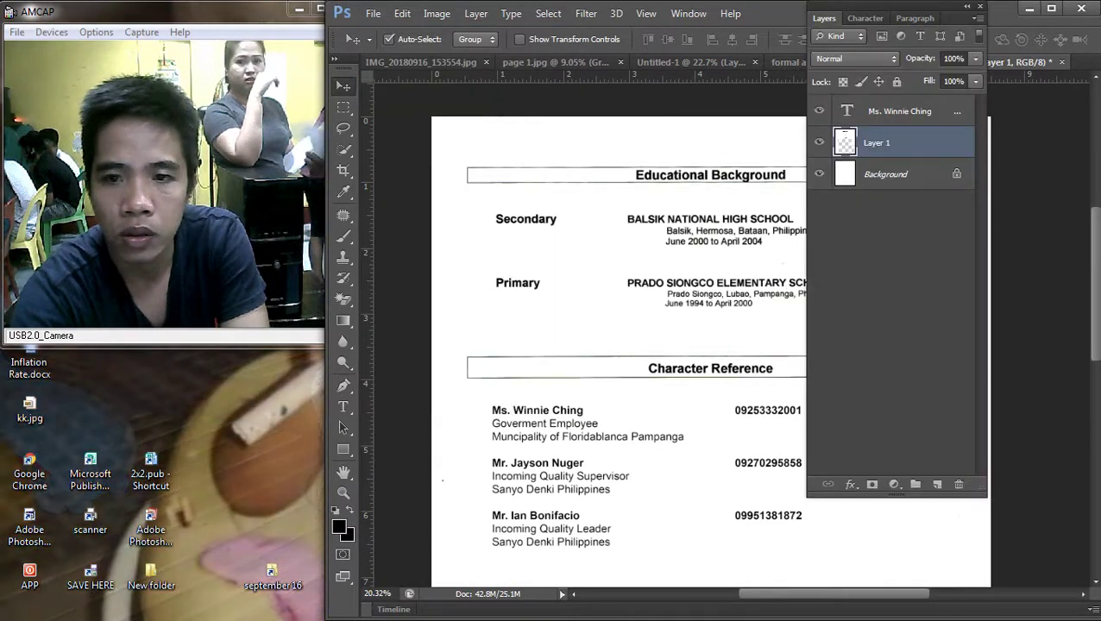
pyautogui.rightClick(871, 169)
pyautogui.click(906, 302)
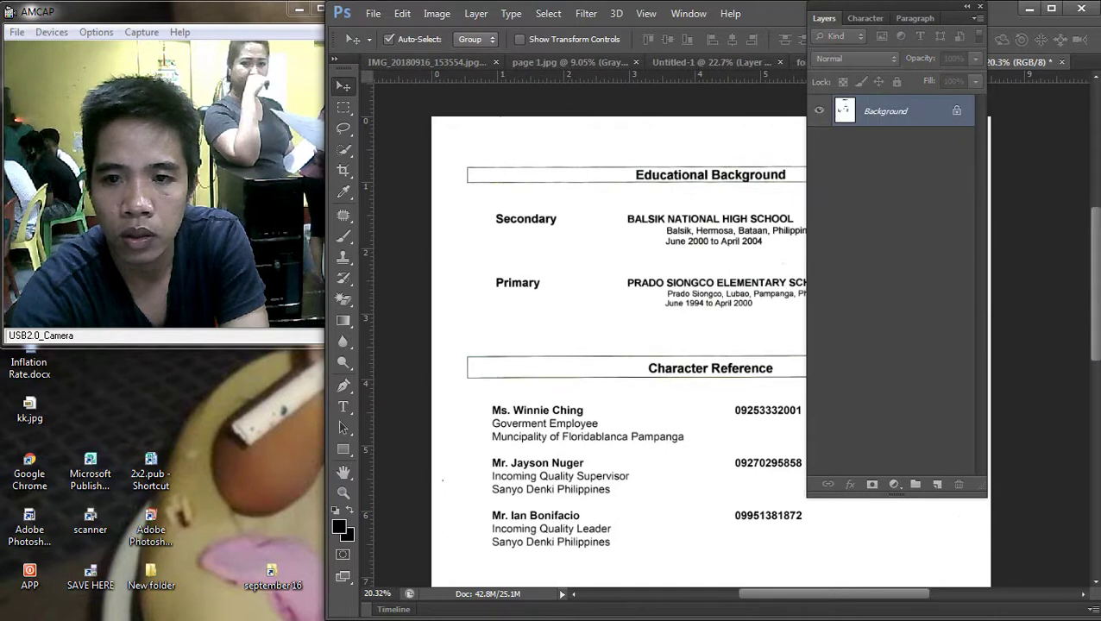
pyautogui.hotkey('ctrl', 'a')
# - Undo the black fill, set the background colour to ffffff, and fill the canvas white
pyautogui.hotkey('alt', 'BackSpace')
pyautogui.scroll(-1, 733, 345)
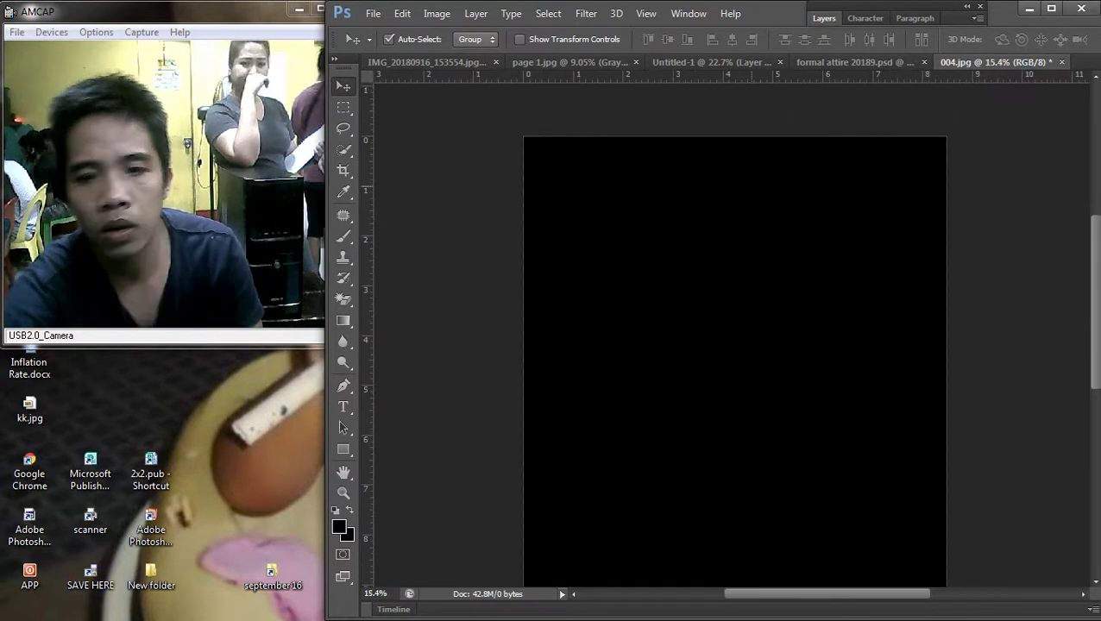
pyautogui.hotkey('ctrl', 'z')
pyautogui.press('i')
pyautogui.click(347, 535)
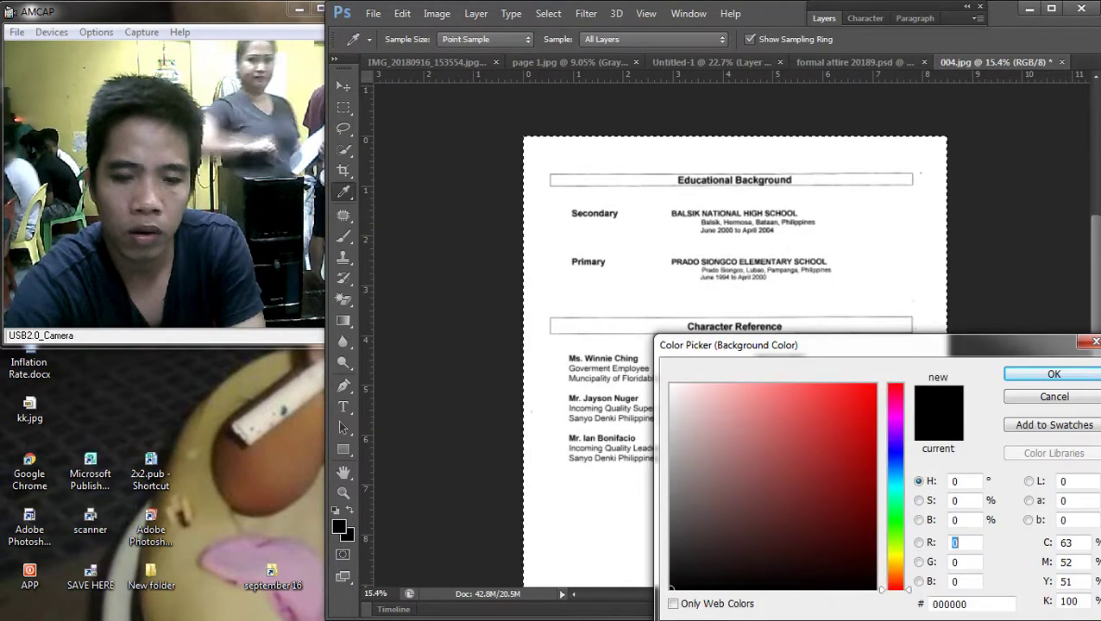
pyautogui.write('ffffff')
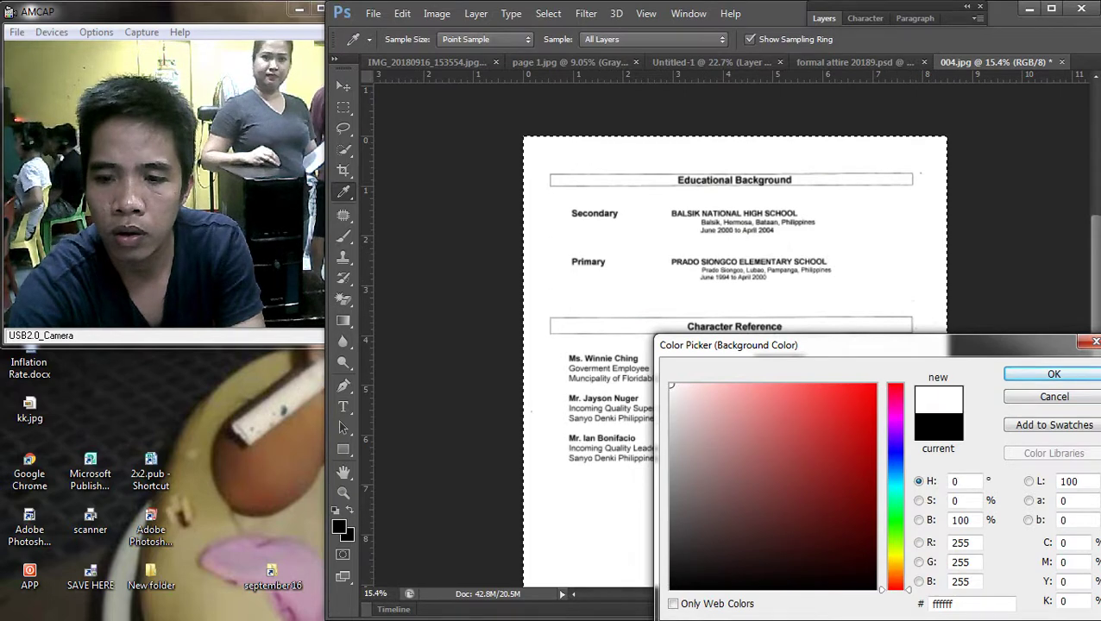
pyautogui.press('Return')
pyautogui.hotkey('shift', 'BackSpace')
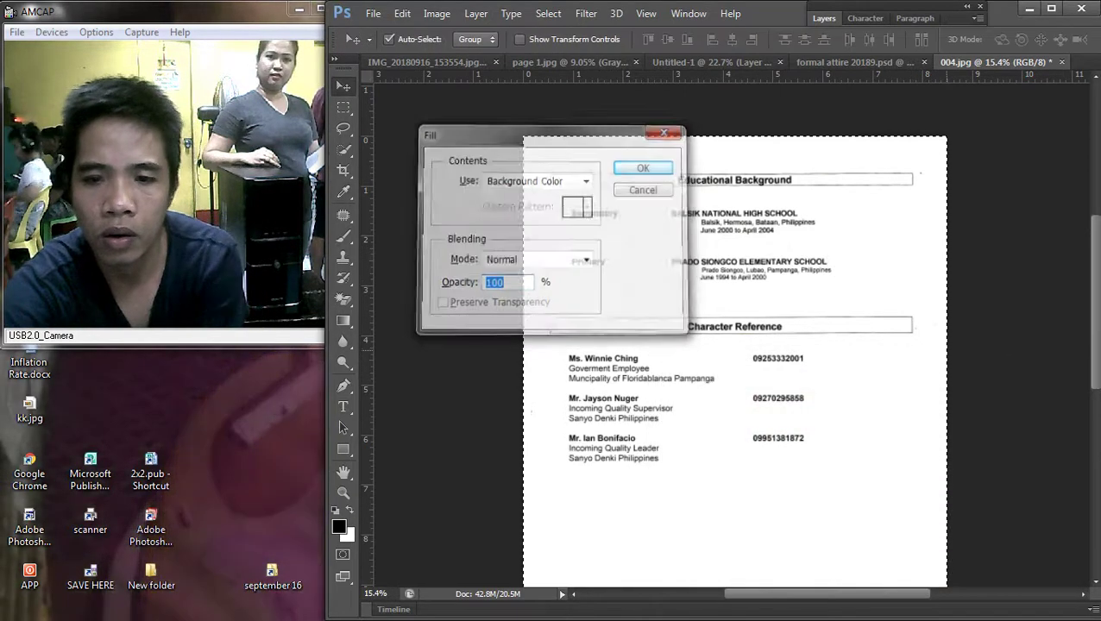
pyautogui.press('Return')
# - Deselect, paste the resume page as a new layer, nudge it down, and darken it with Curves
pyautogui.press('m')
pyautogui.hotkey('ctrl', 'd')
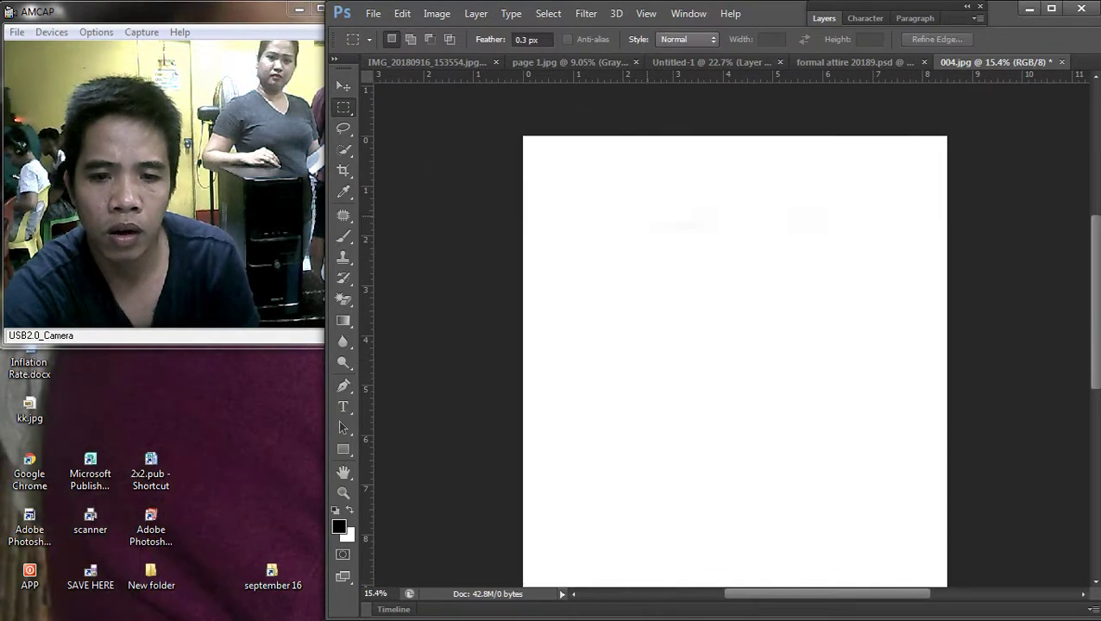
pyautogui.hotkey('ctrl', 'v')
pyautogui.hotkey('ctrl', '0')
pyautogui.press('v')
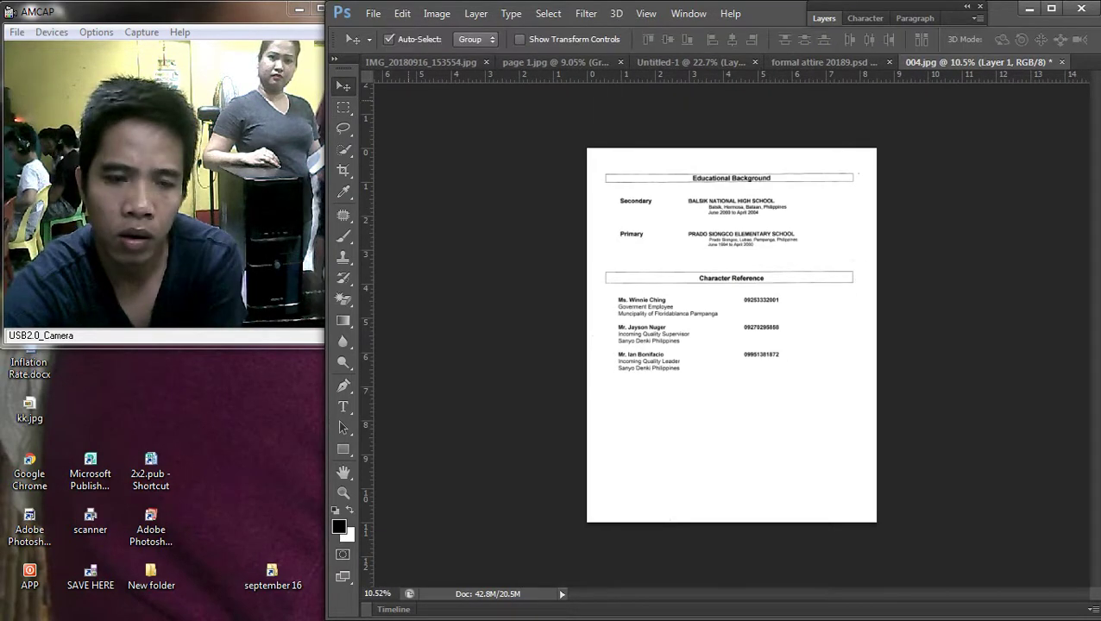
pyautogui.hotkey('shift', 'Down')
pyautogui.hotkey('shift', 'Down')
pyautogui.hotkey('ctrl', 'm')
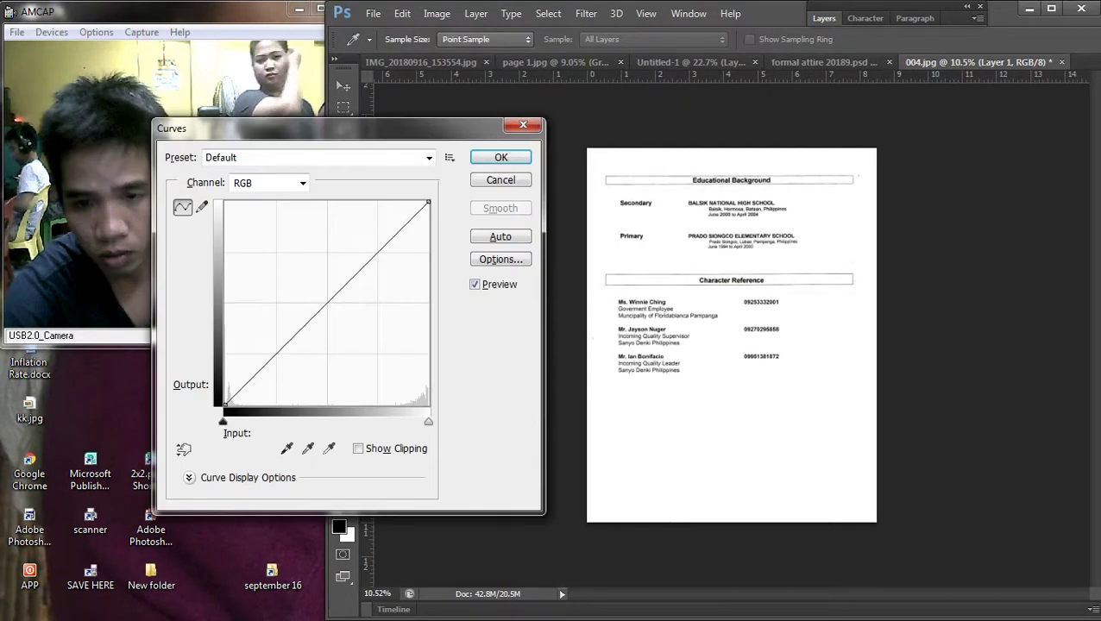
pyautogui.moveTo(328, 323); pyautogui.dragTo(353, 324)
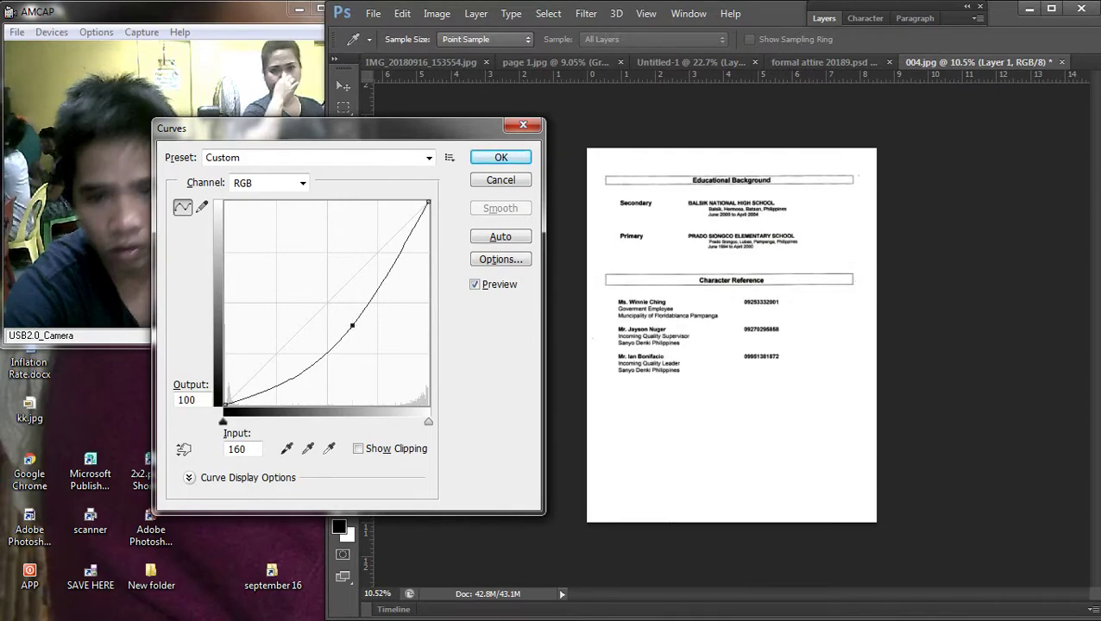
pyautogui.press('Return')
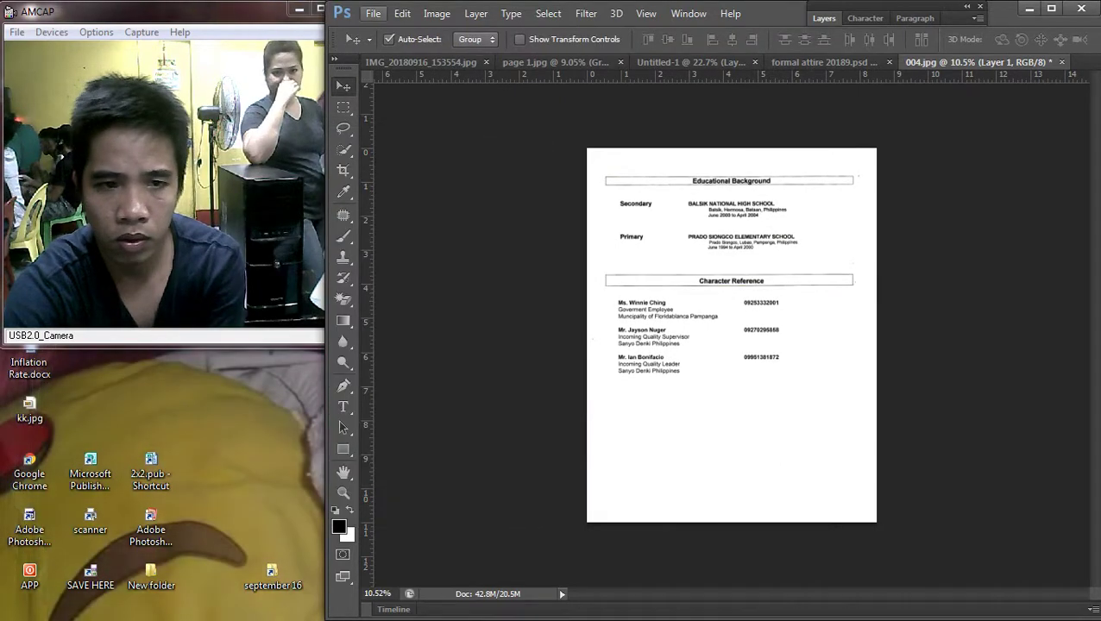
# - In Save As, browse into the SAVE HERE folder and choose JPEG as the format
pyautogui.hotkey('alt', 'f')
pyautogui.press('Return')
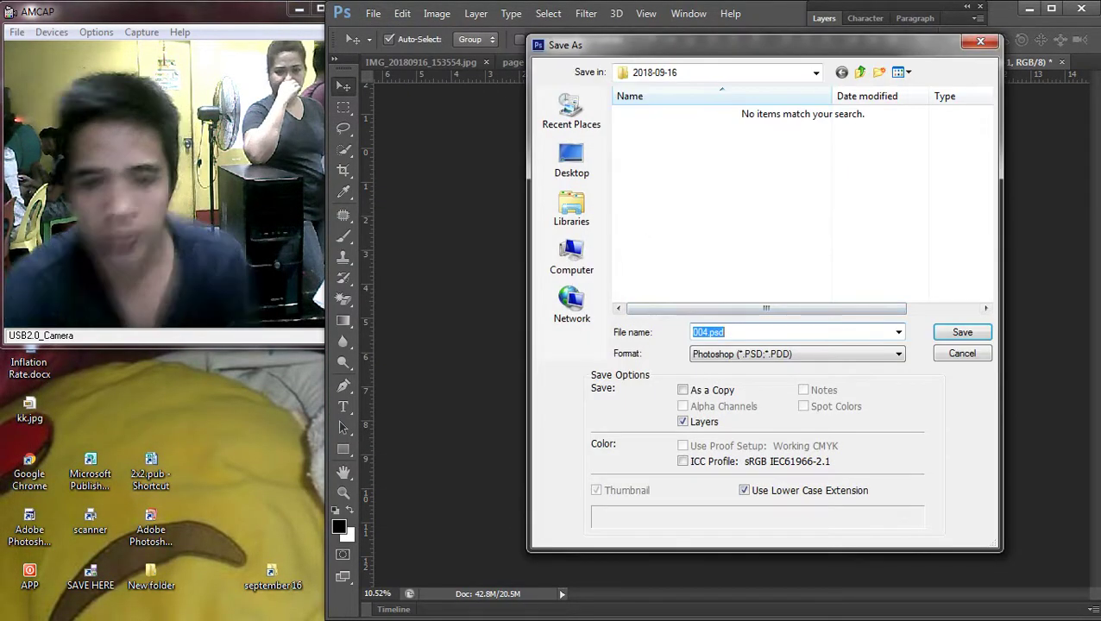
pyautogui.click(571, 160)
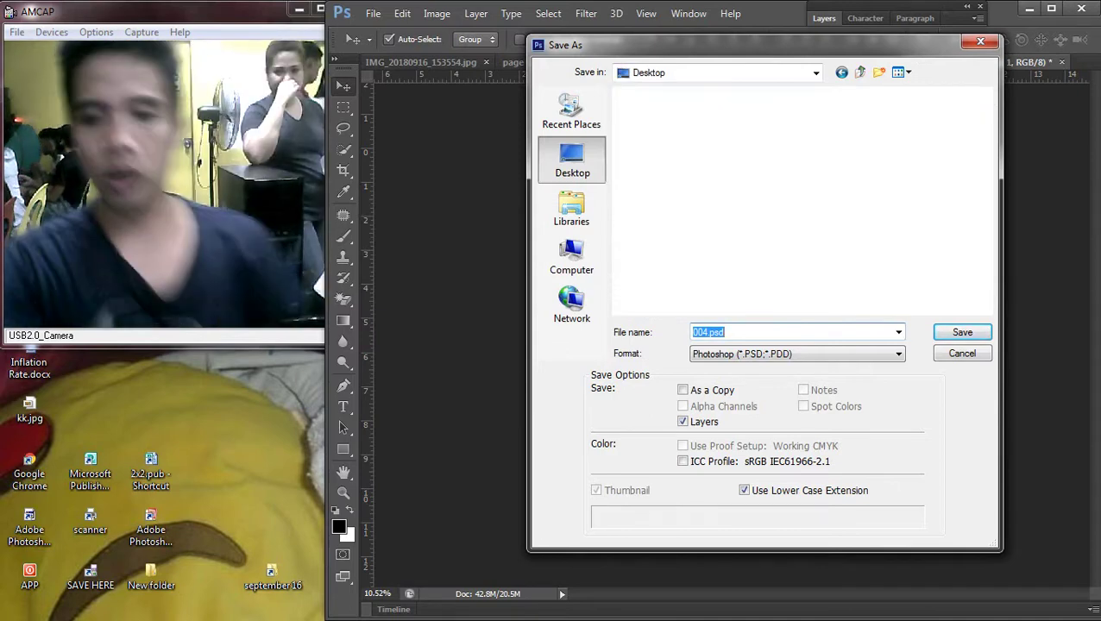
pyautogui.rightClick(816, 226)
pyautogui.click(845, 293)
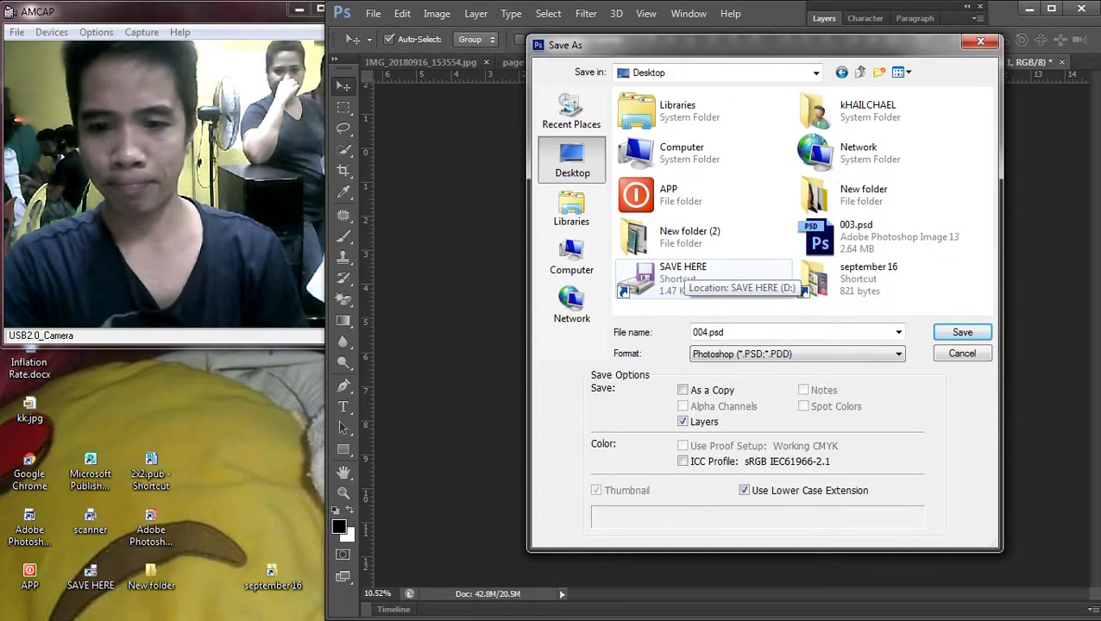
pyautogui.doubleClick(682, 274)
pyautogui.click(797, 354)
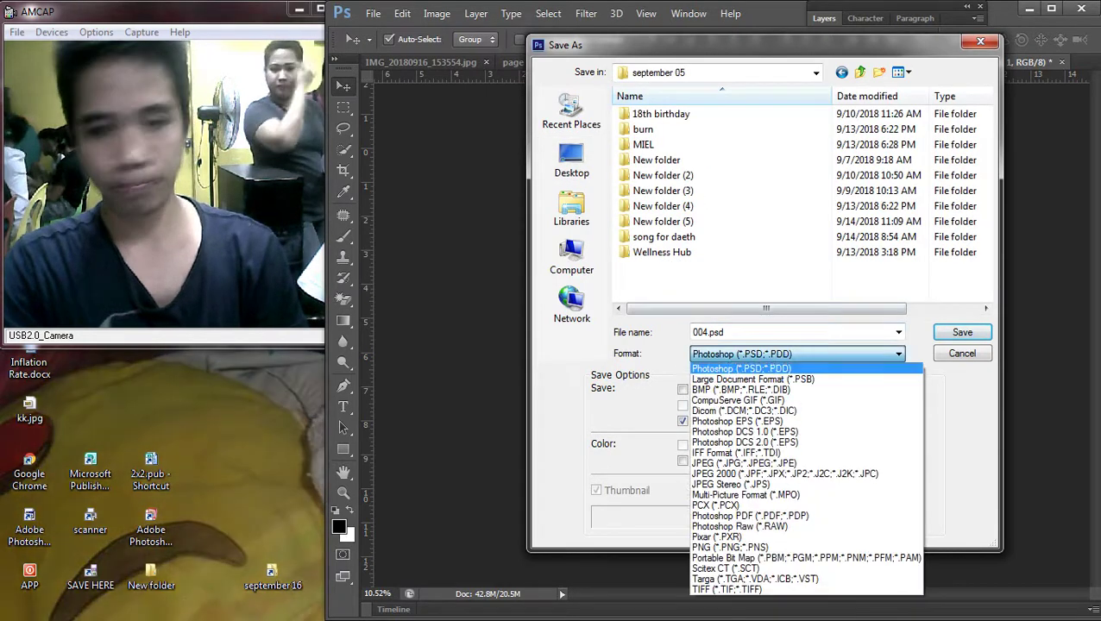
pyautogui.click(742, 450)
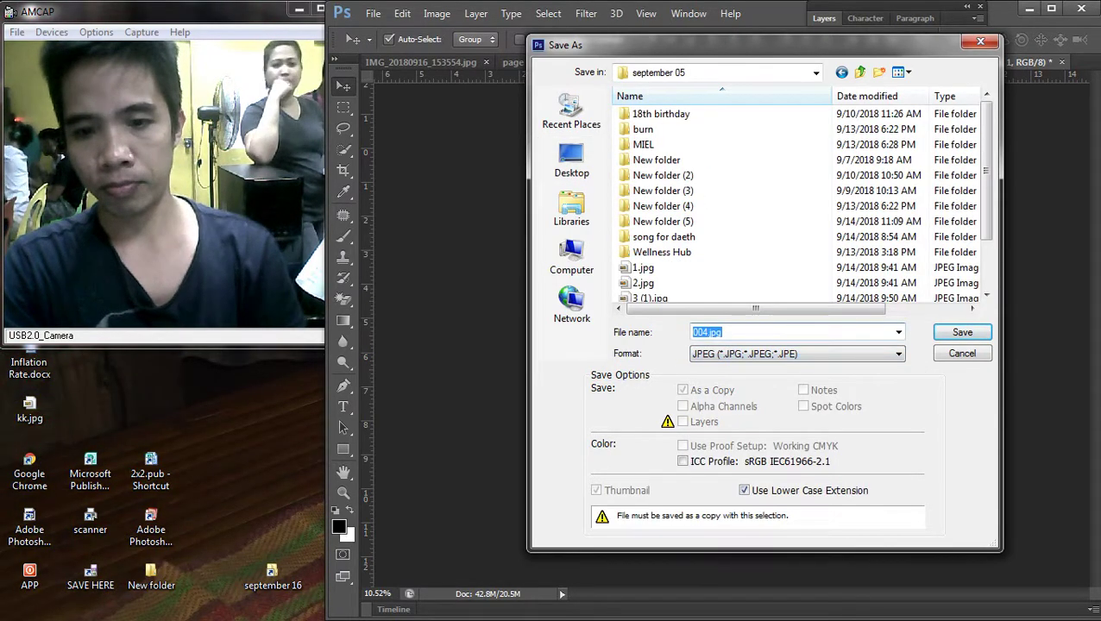
# - Name the file 'page 2' and save it
pyautogui.scroll(-2, 798, 198)
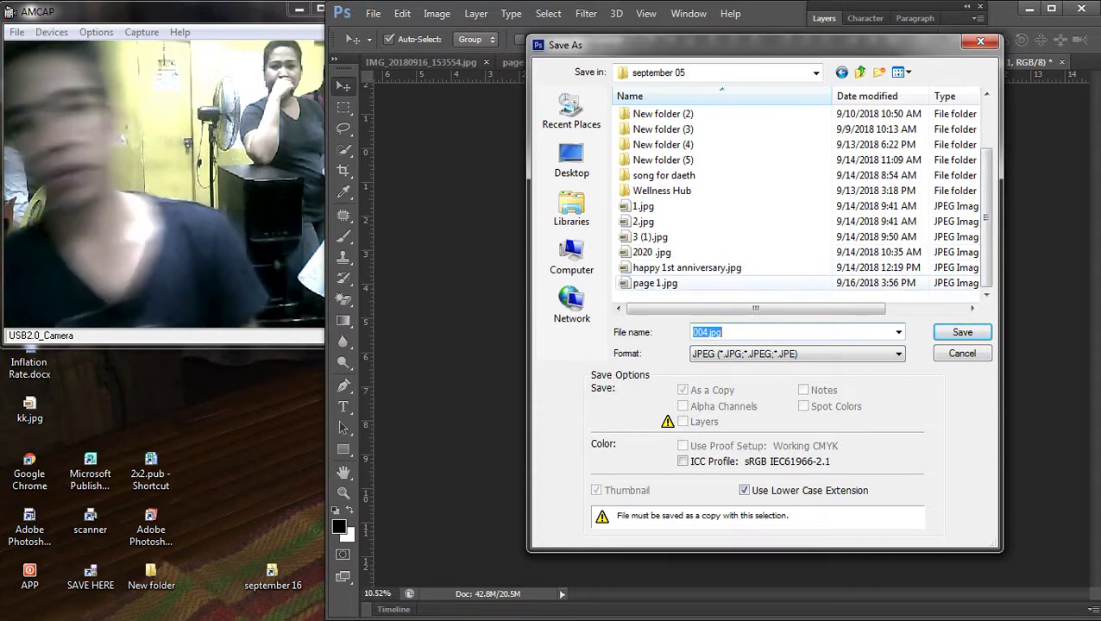
pyautogui.write('pag')
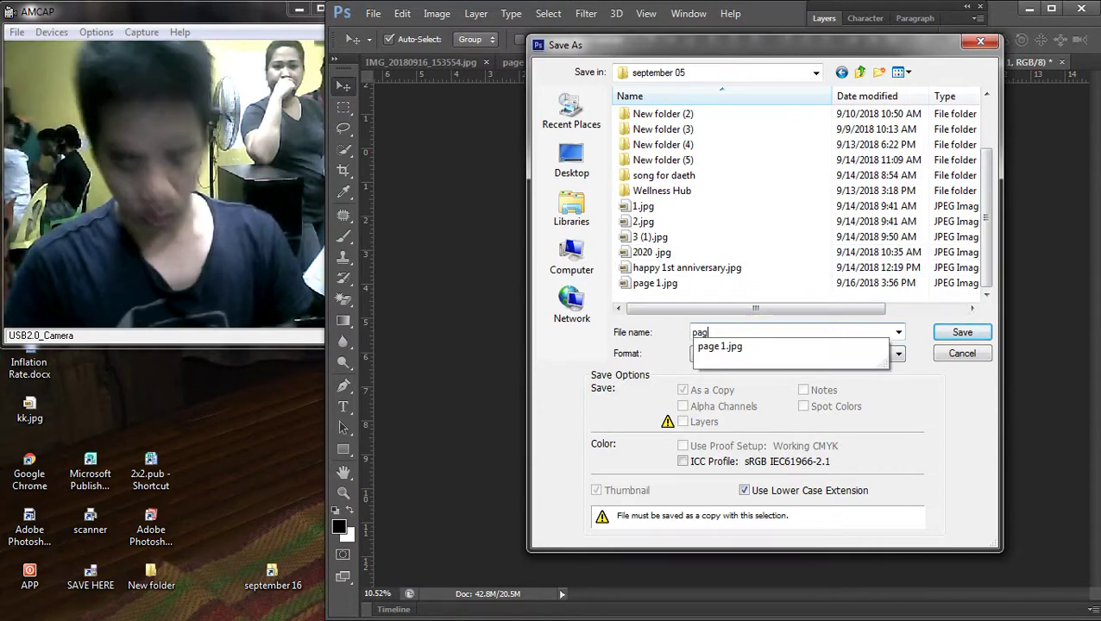
pyautogui.write('2')
pyautogui.press('BackSpace')
pyautogui.write('2')
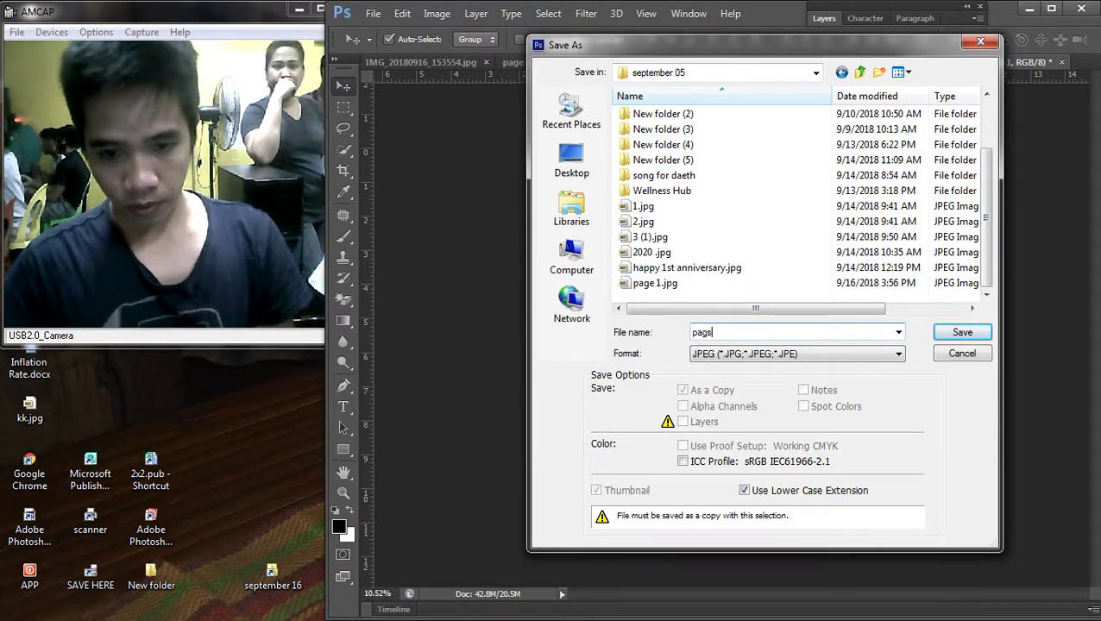
pyautogui.press('BackSpace')
pyautogui.write('e 2')
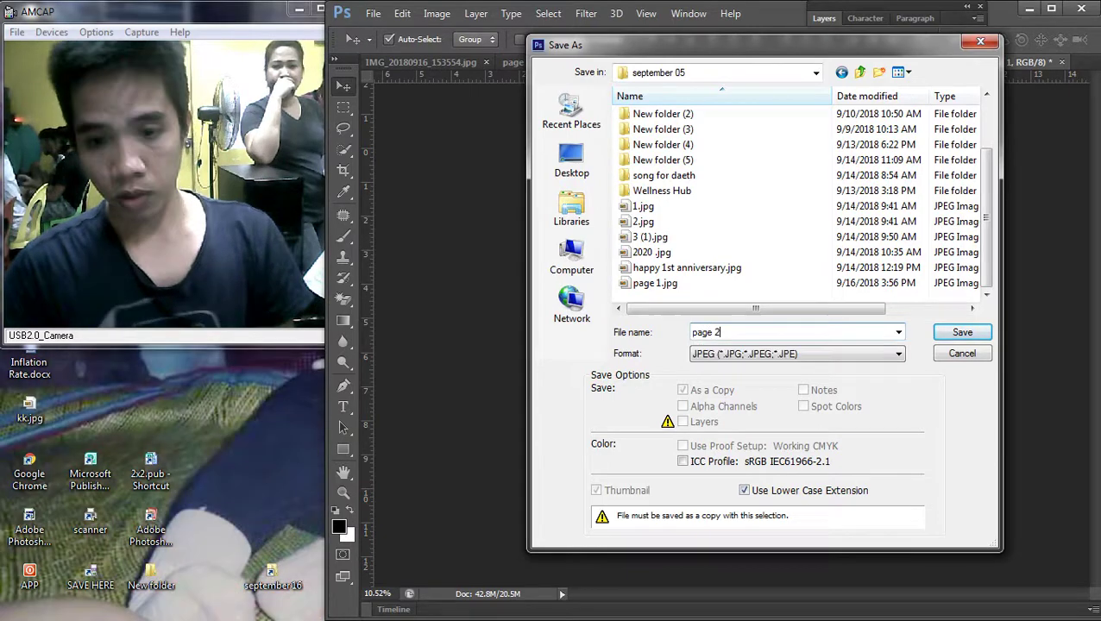
pyautogui.press('Return')
pyautogui.press('Return')
# - Open a new Explorer window and go to the september 05 folder on drive D
pyautogui.press('super+e')
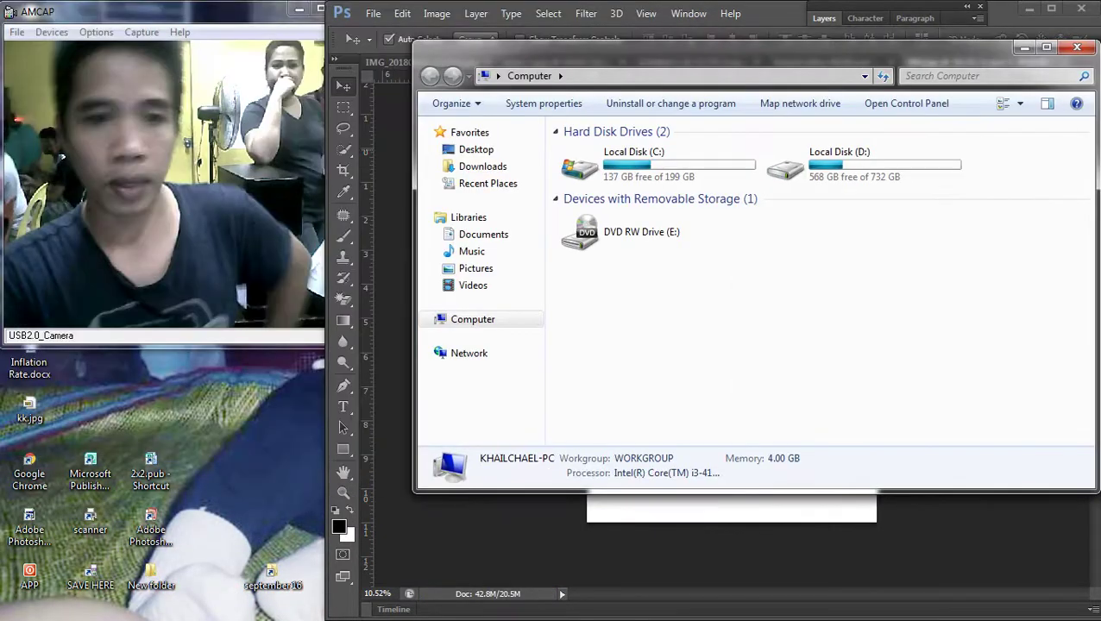
pyautogui.click(475, 149)
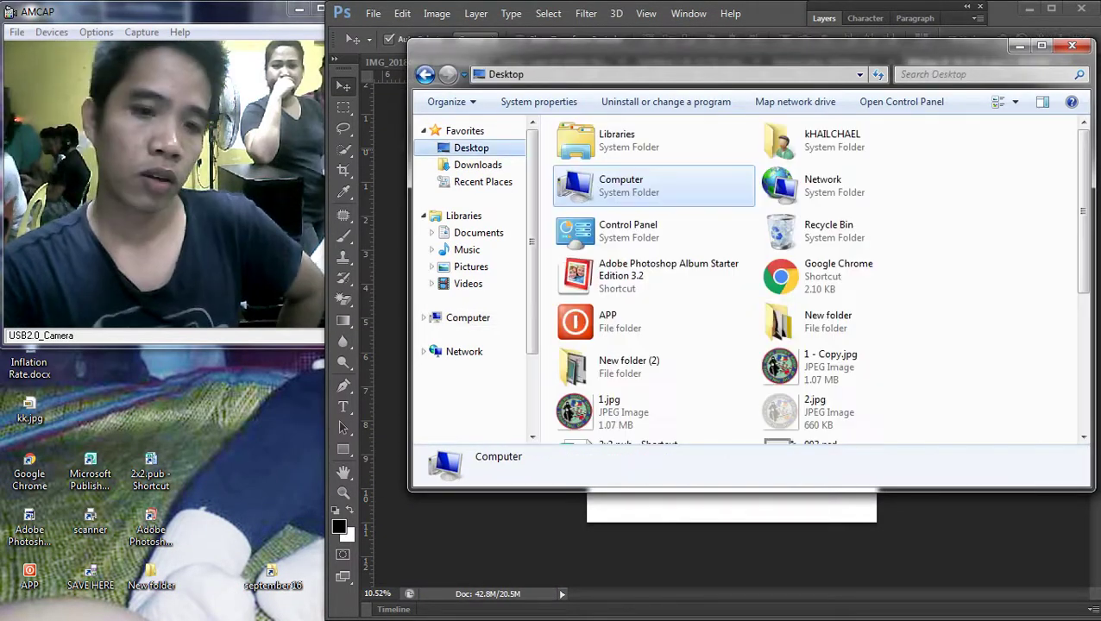
pyautogui.click(823, 321)
pyautogui.scroll(-3, 824, 321)
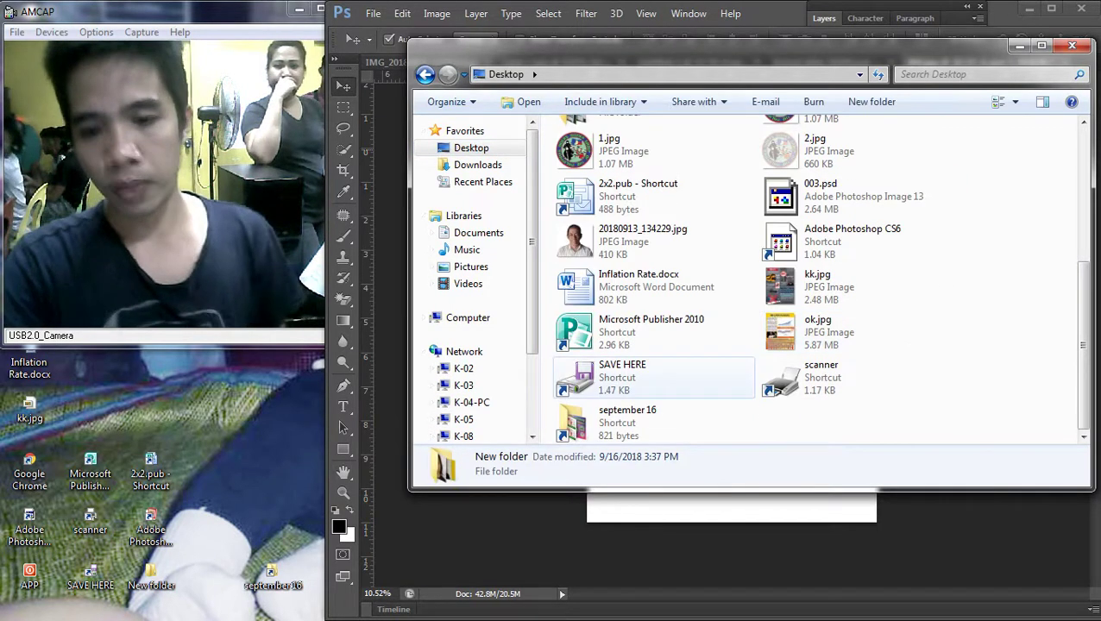
pyautogui.doubleClick(627, 418)
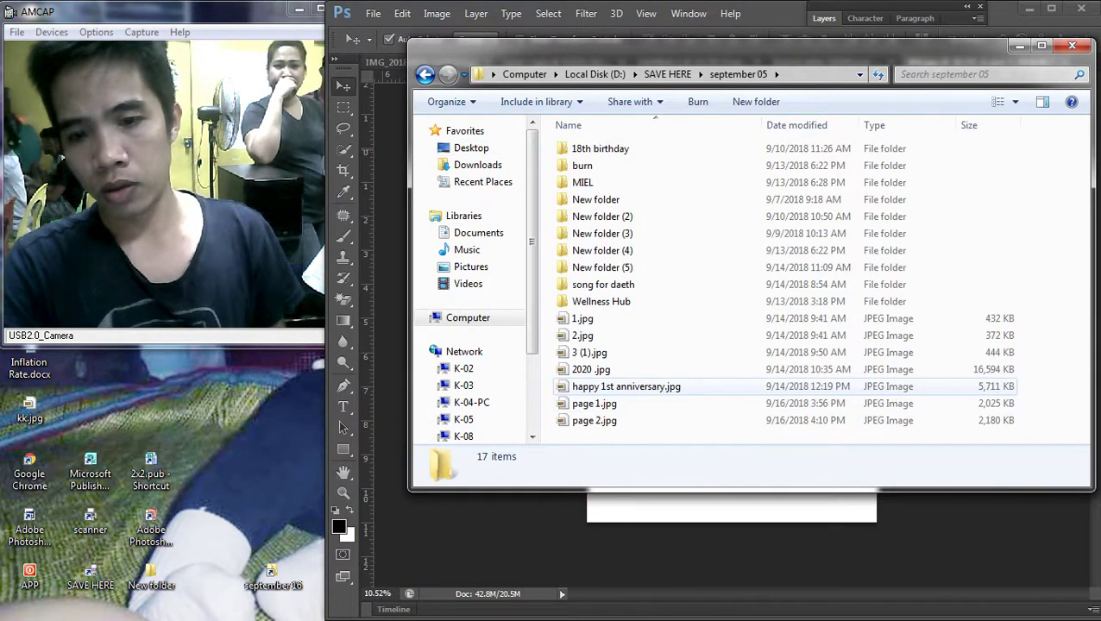
# - Start printing page 1.jpg and page 2.jpg, check the printer properties and list, then cancel
pyautogui.click(594, 403)
pyautogui.keyDown('shift'); pyautogui.click(605, 420); pyautogui.keyUp('shift')
pyautogui.rightClick(605, 421)
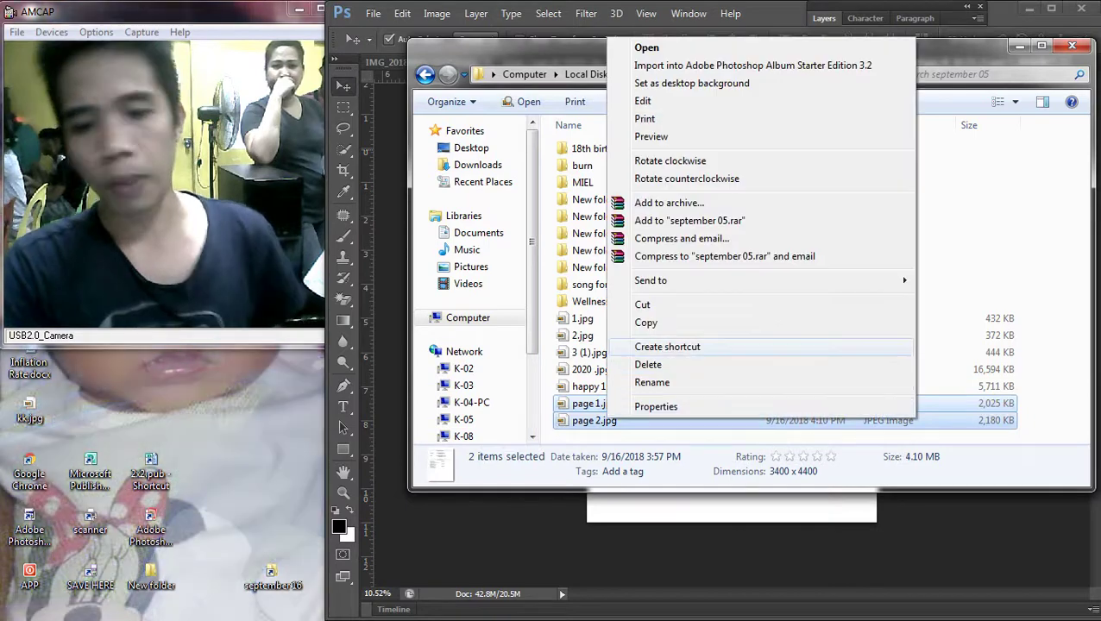
pyautogui.click(644, 118)
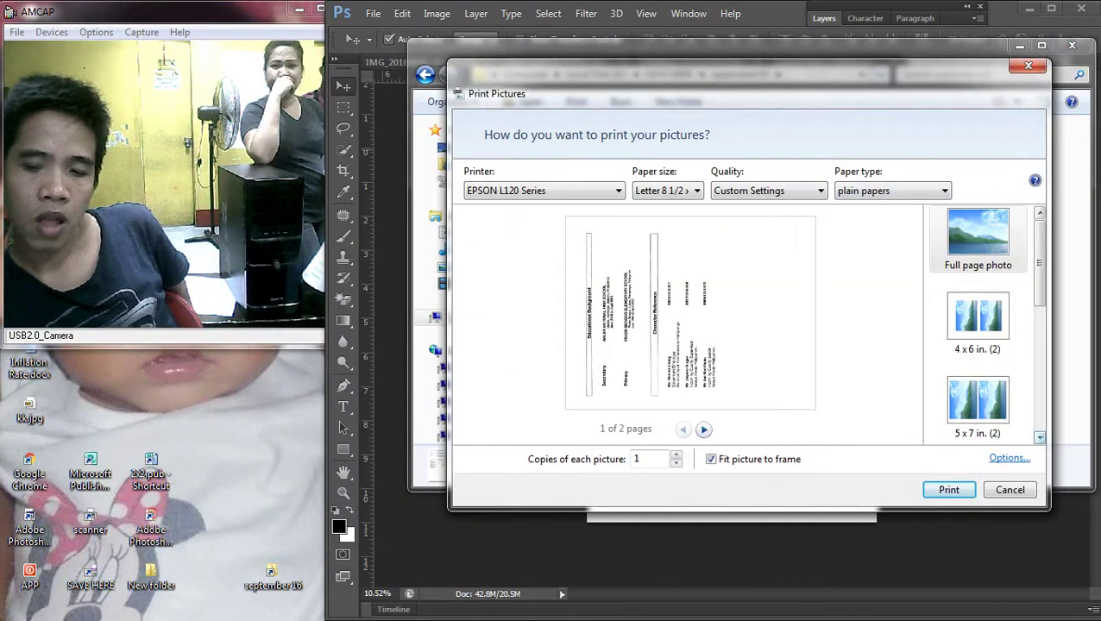
pyautogui.click(1009, 458)
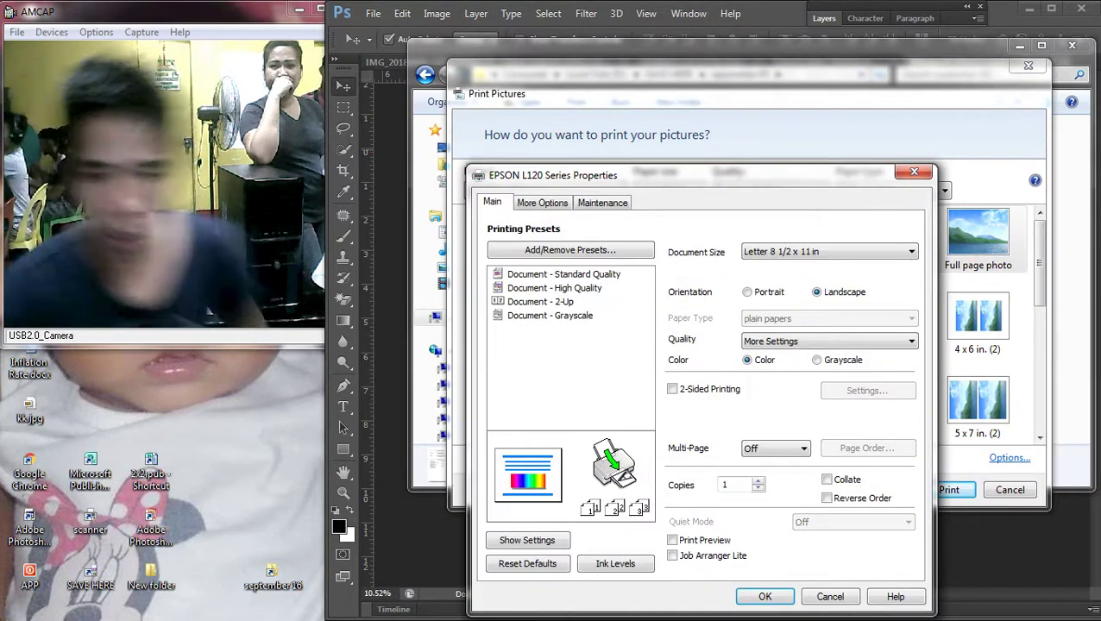
pyautogui.click(764, 596)
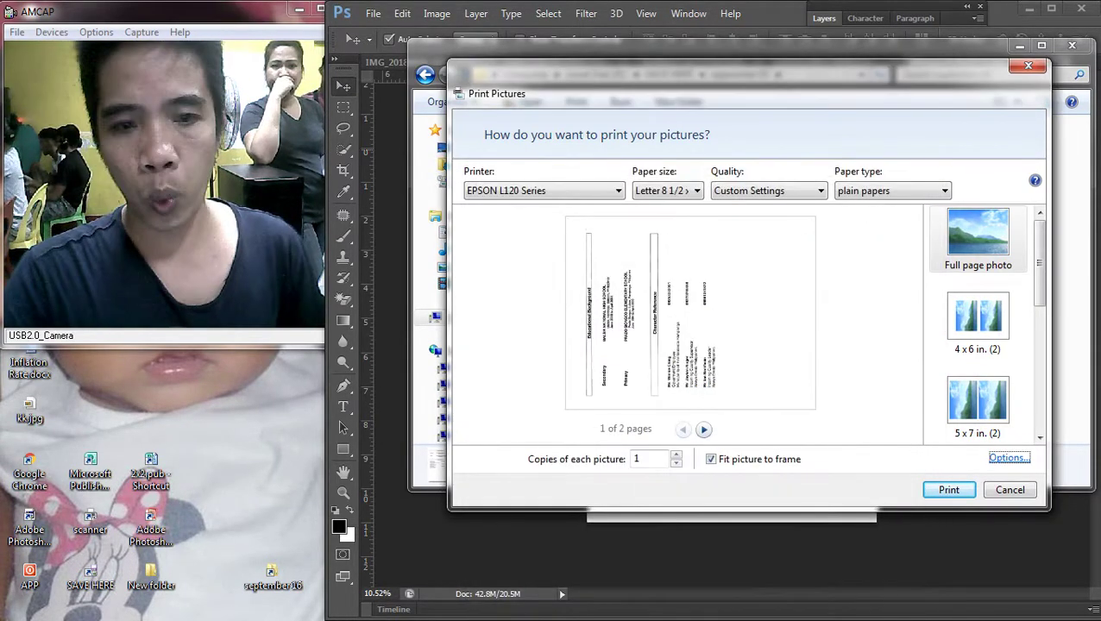
pyautogui.click(543, 190)
pyautogui.press('Escape')
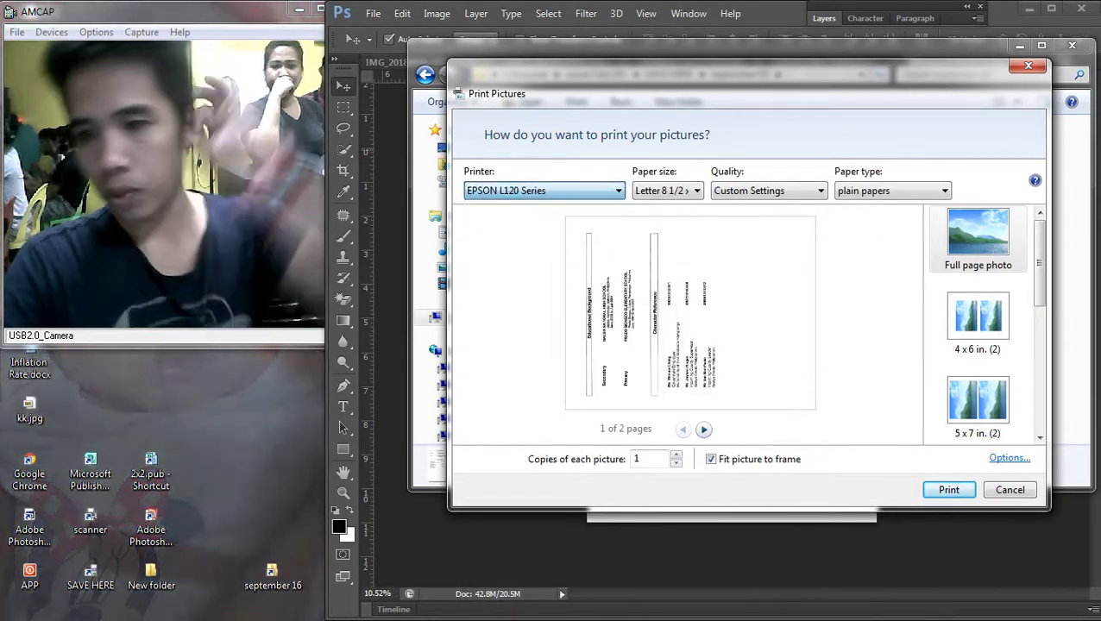
pyautogui.click(1027, 66)
# - Open page 1.jpg in Photoshop by dragging it from Explorer
pyautogui.click(591, 369)
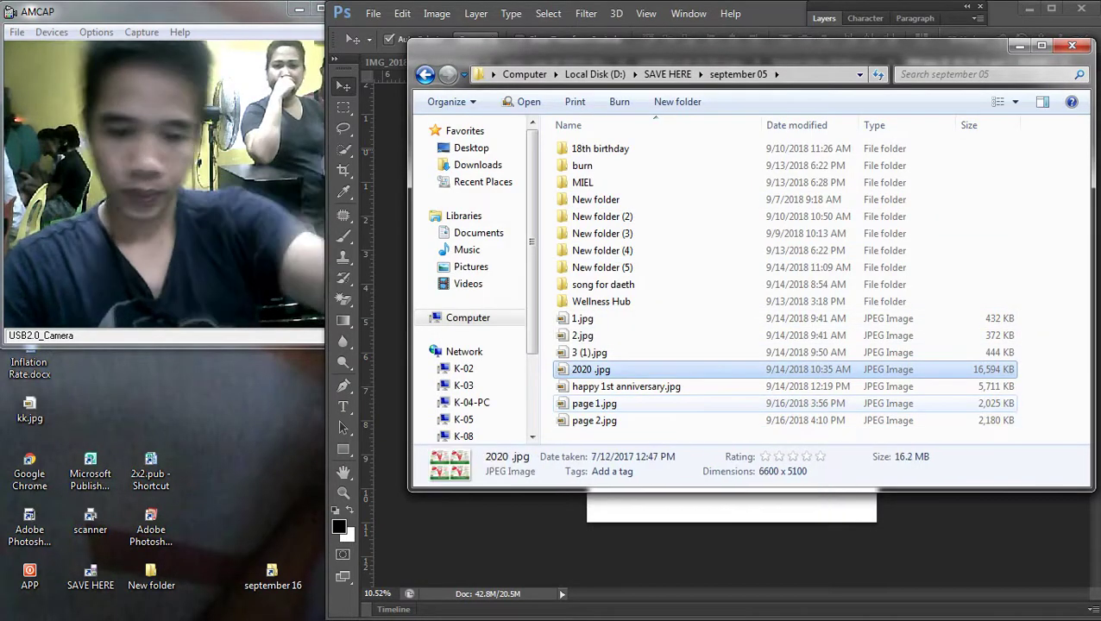
pyautogui.moveTo(594, 403); pyautogui.dragTo(604, 22)
pyautogui.scroll(5, 732, 334)
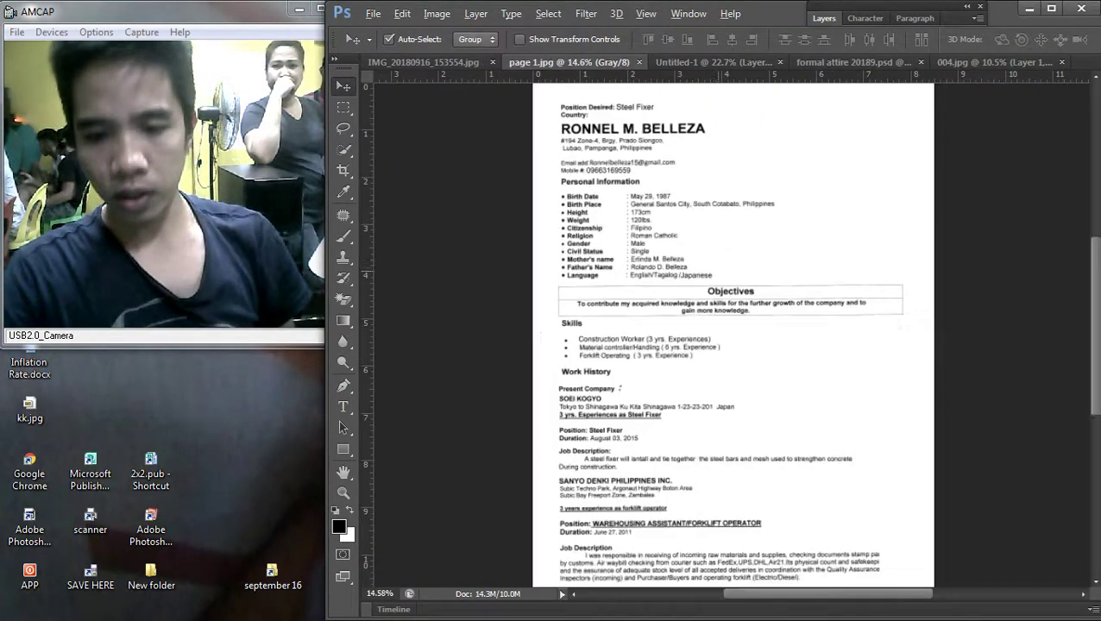
pyautogui.scroll(-2, 732, 334)
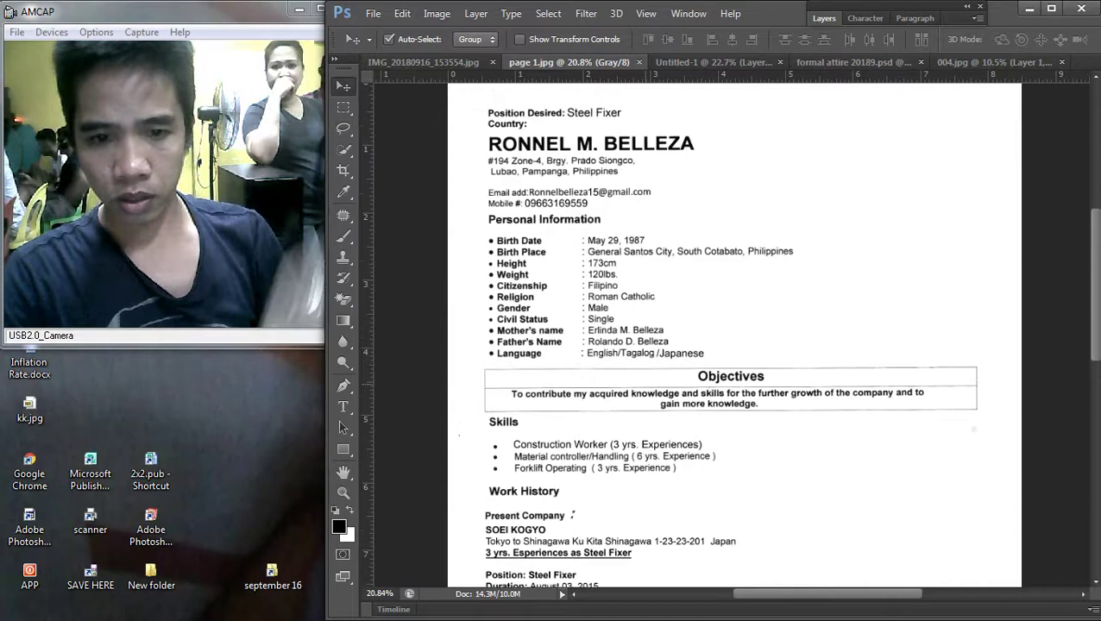
pyautogui.scroll(2, 732, 334)
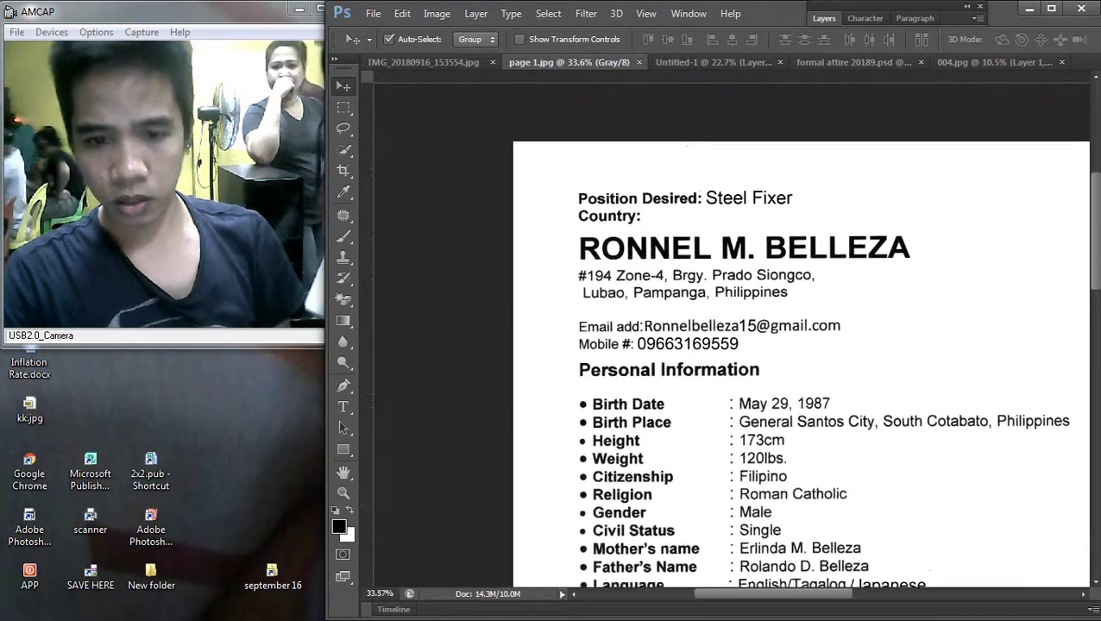
# - Type 'Japan' with the Type tool and position it right after 'Country:'
pyautogui.hotkey('ctrl', 'r')
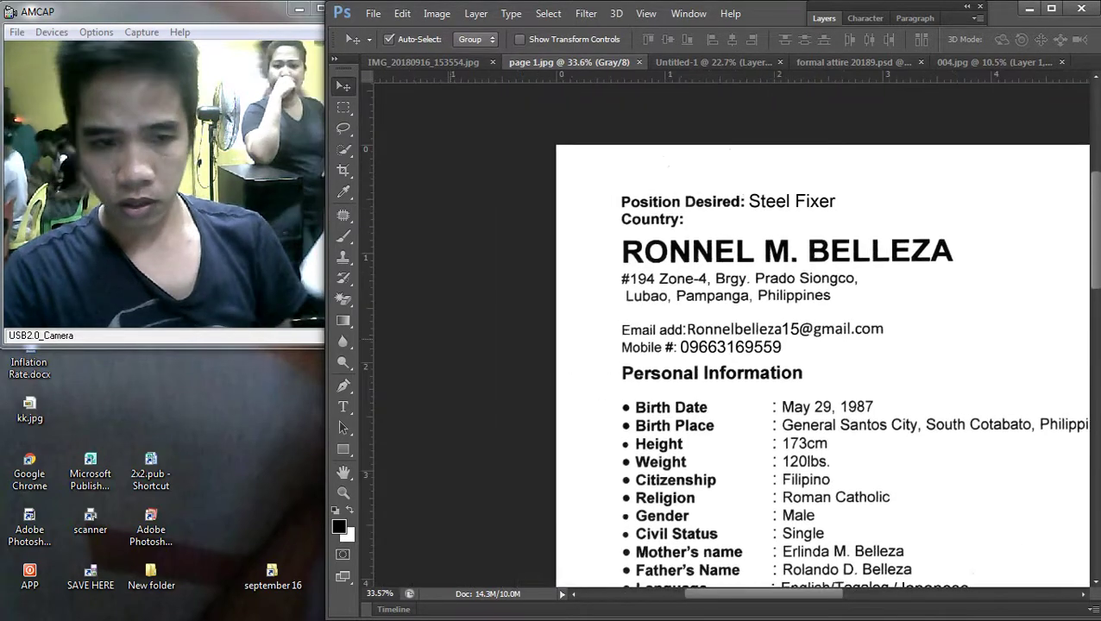
pyautogui.press('t')
pyautogui.scroll(2, 606, 217)
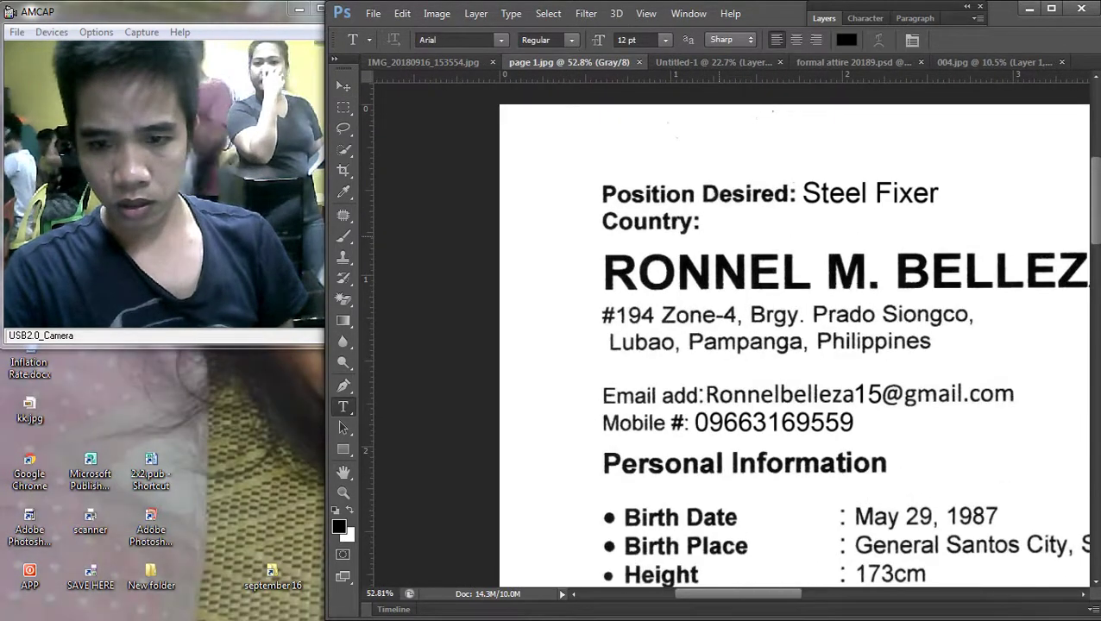
pyautogui.scroll(1, 606, 217)
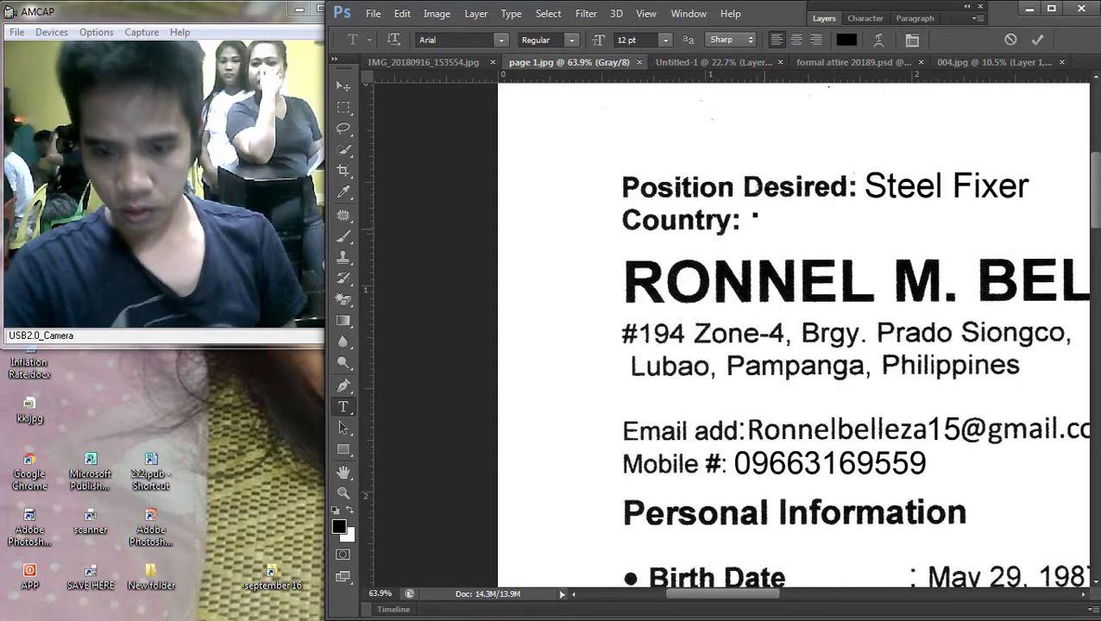
pyautogui.write('Japan')
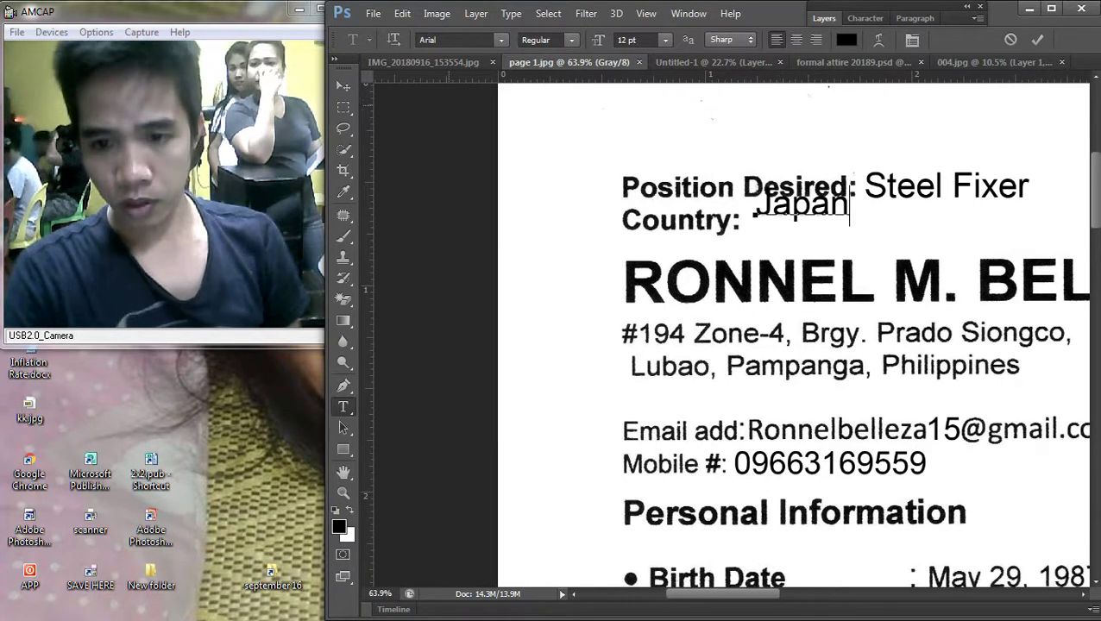
pyautogui.click(344, 86)
pyautogui.moveTo(819, 190); pyautogui.dragTo(800, 221)
pyautogui.hotkey('ctrl', 't')
pyautogui.press('Return')
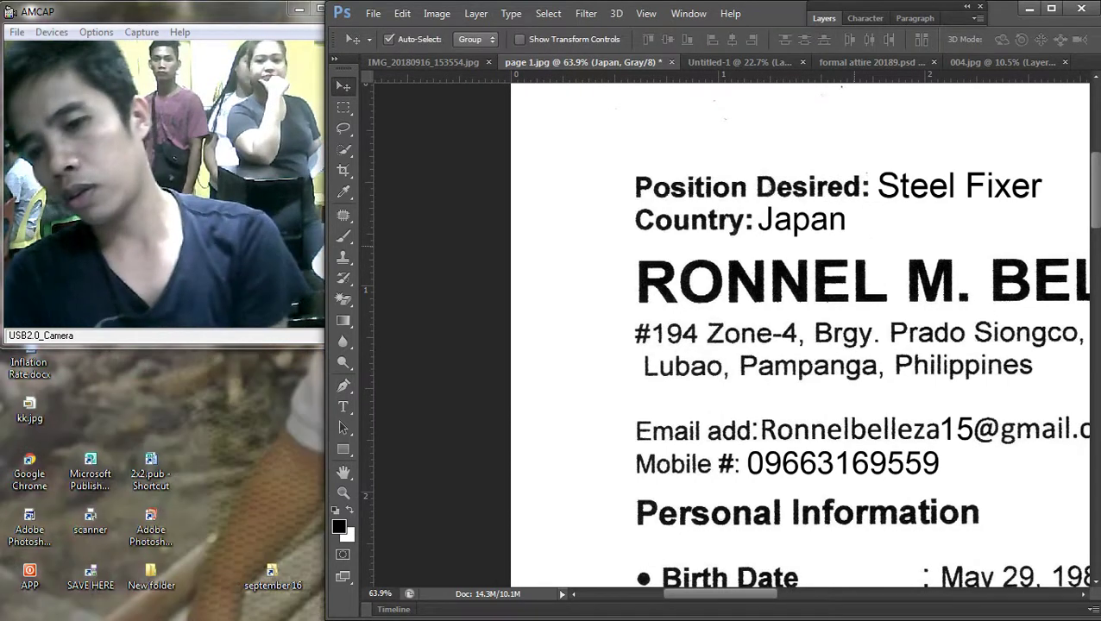
pyautogui.press('Right')
pyautogui.press('Right')
pyautogui.press('Right')
pyautogui.press('Right')
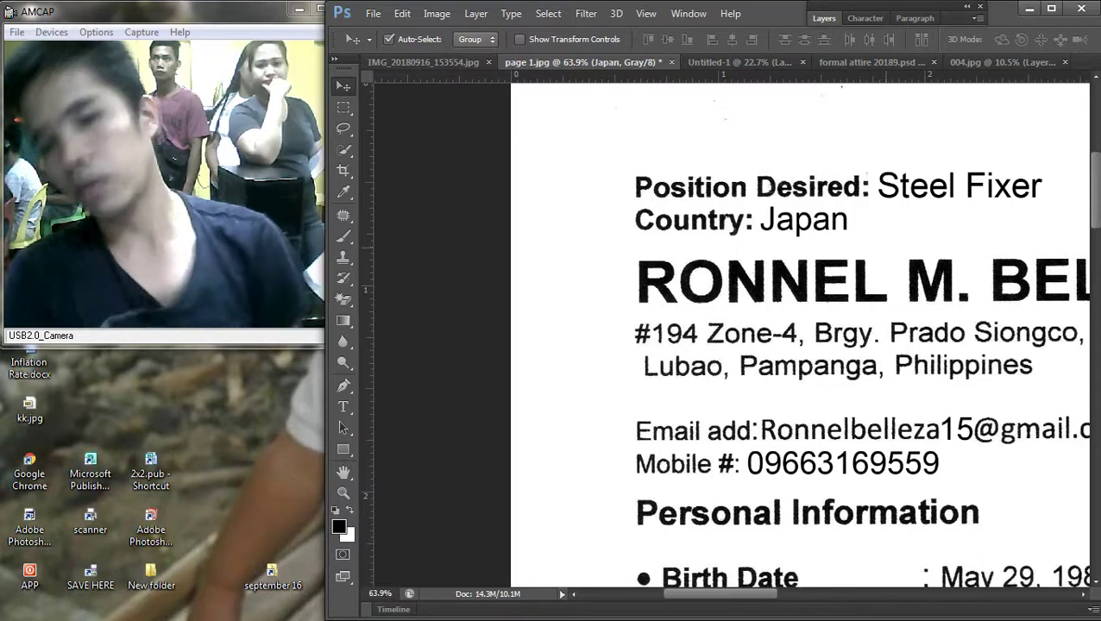
# - Flatten page 1.jpg into a single Background layer and save it
pyautogui.scroll(-6, 889, 245)
pyautogui.click(824, 18)
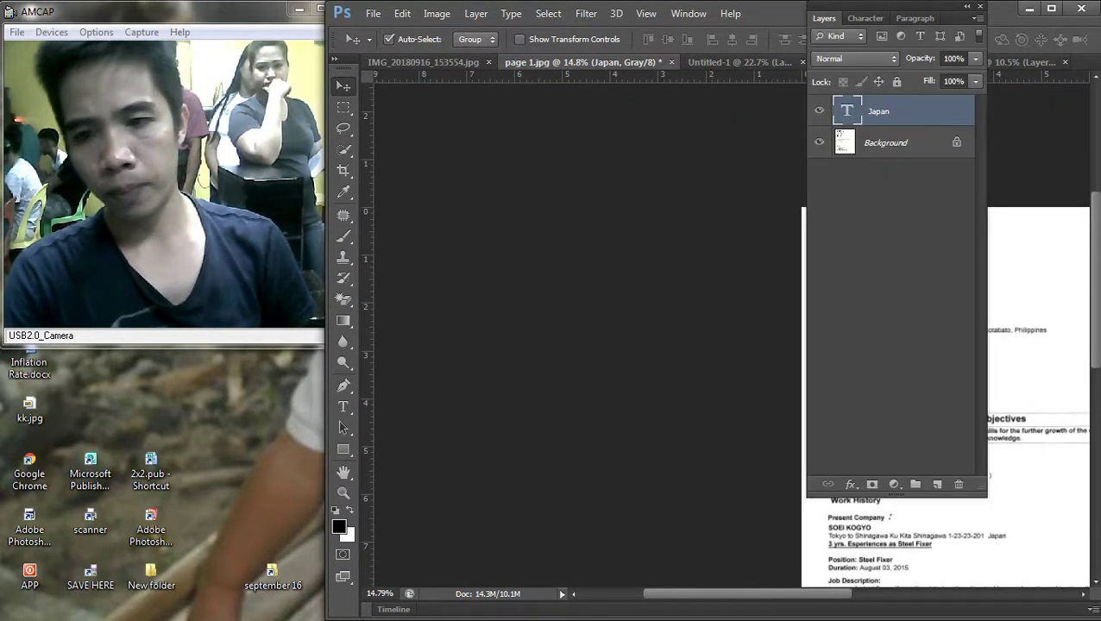
pyautogui.rightClick(871, 141)
pyautogui.click(916, 274)
pyautogui.hotkey('ctrl', 's')
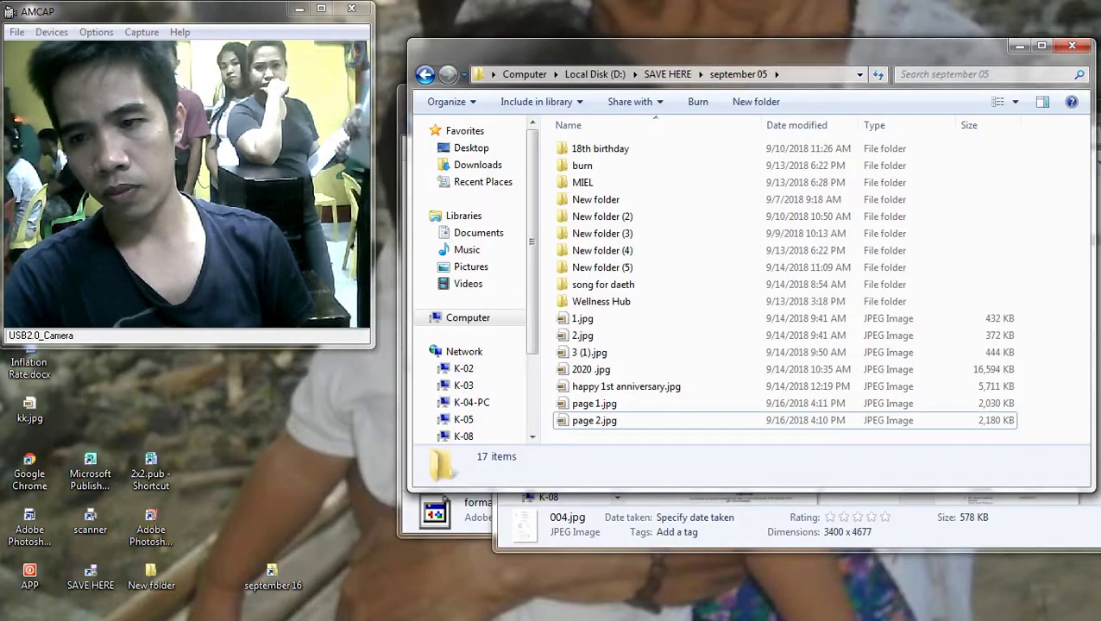
# - Minimize Photoshop and start printing page 1.jpg and page 2.jpg from Explorer
pyautogui.click(1029, 8)
pyautogui.click(595, 404)
pyautogui.keyDown('shift'); pyautogui.click(594, 420); pyautogui.keyUp('shift')
pyautogui.rightClick(609, 420)
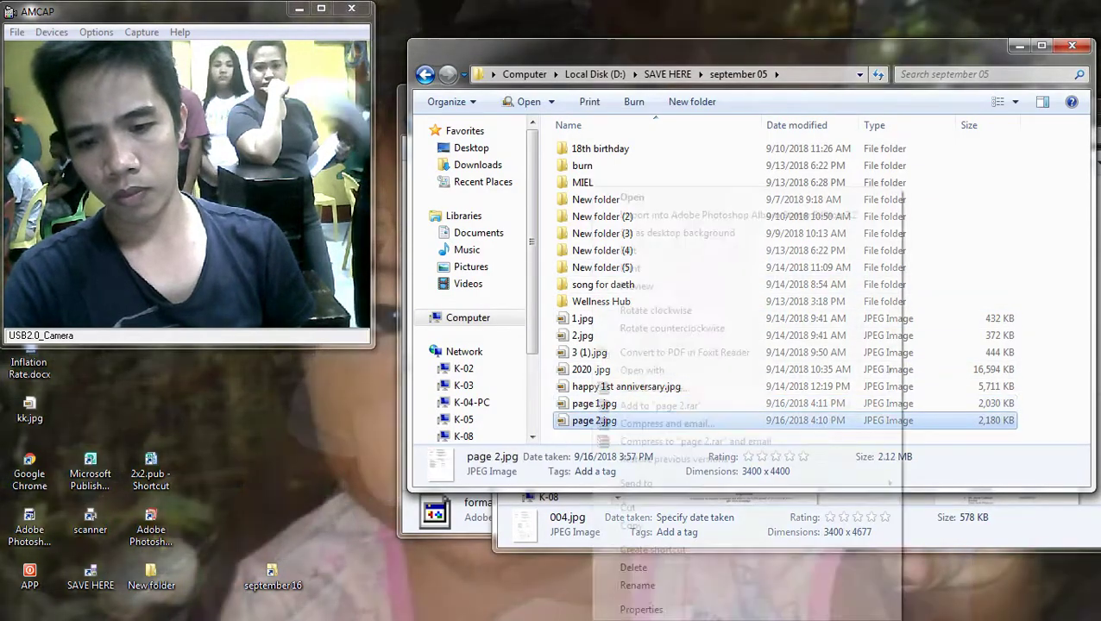
pyautogui.press('Escape')
pyautogui.rightClick(565, 407)
pyautogui.click(612, 105)
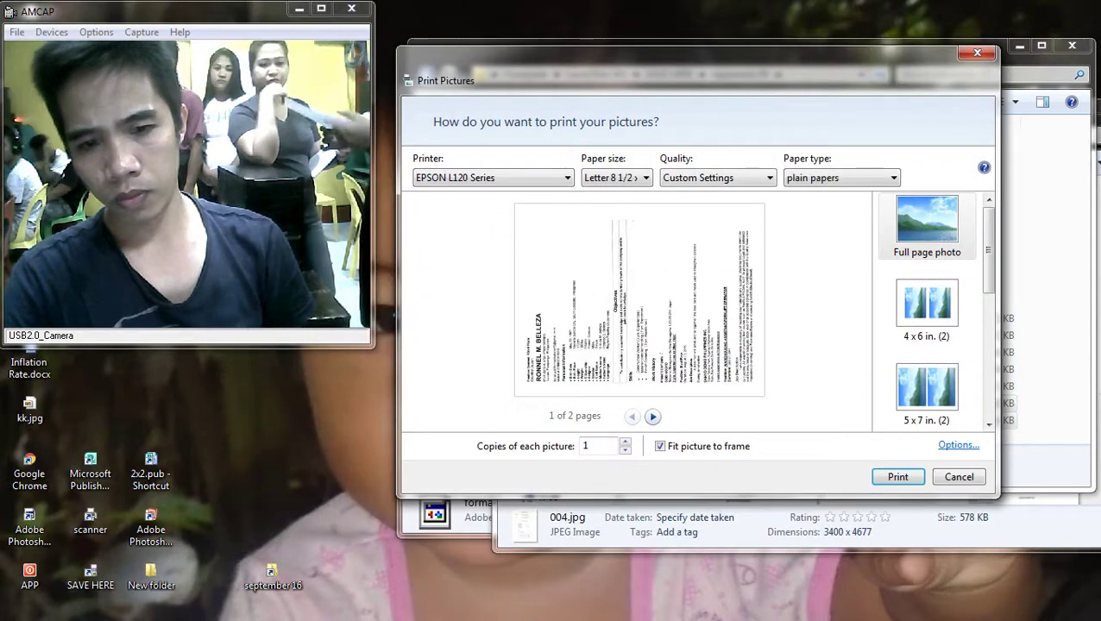
# - Print both pages on the networked EPSON L120 with Letter 8 1/2 x 11 paper, dismissing its not-ready message
pyautogui.click(492, 178)
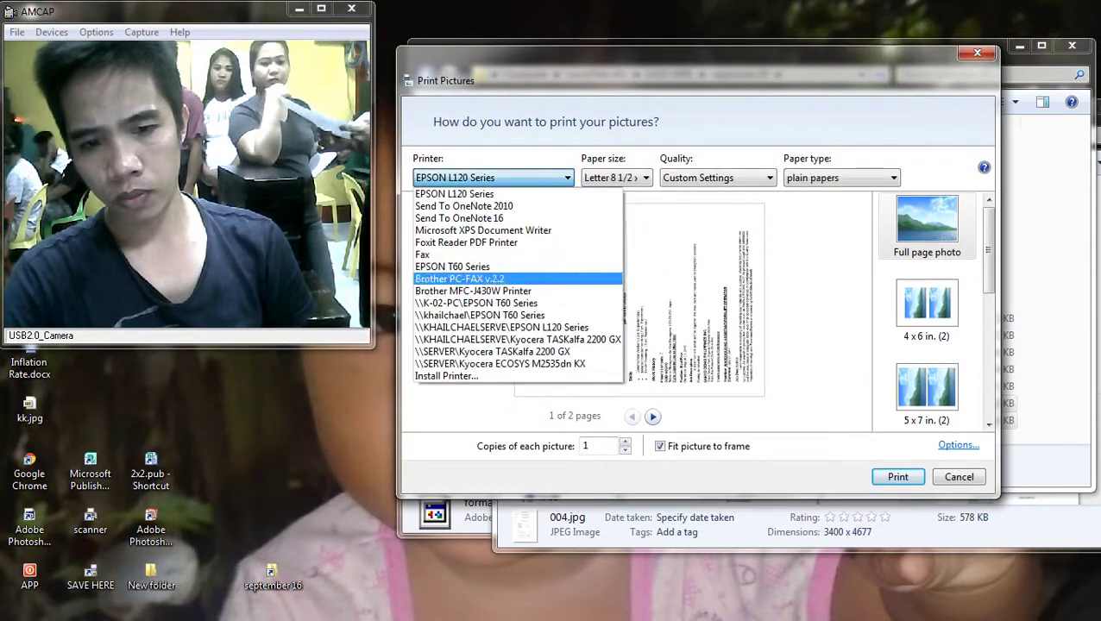
pyautogui.click(483, 277)
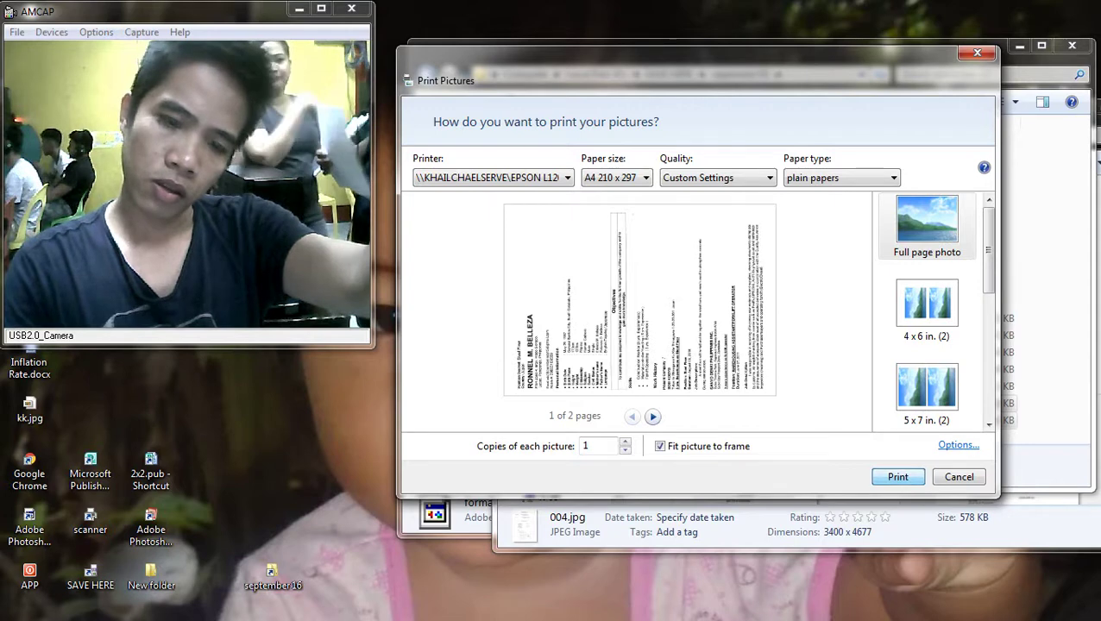
pyautogui.click(614, 177)
pyautogui.click(614, 210)
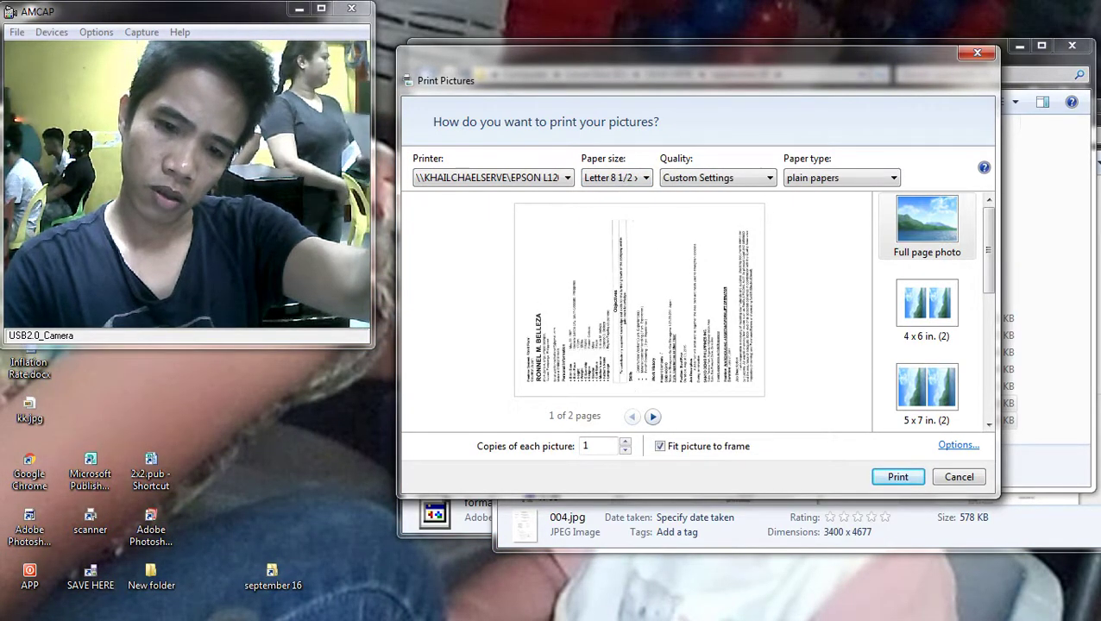
pyautogui.click(897, 476)
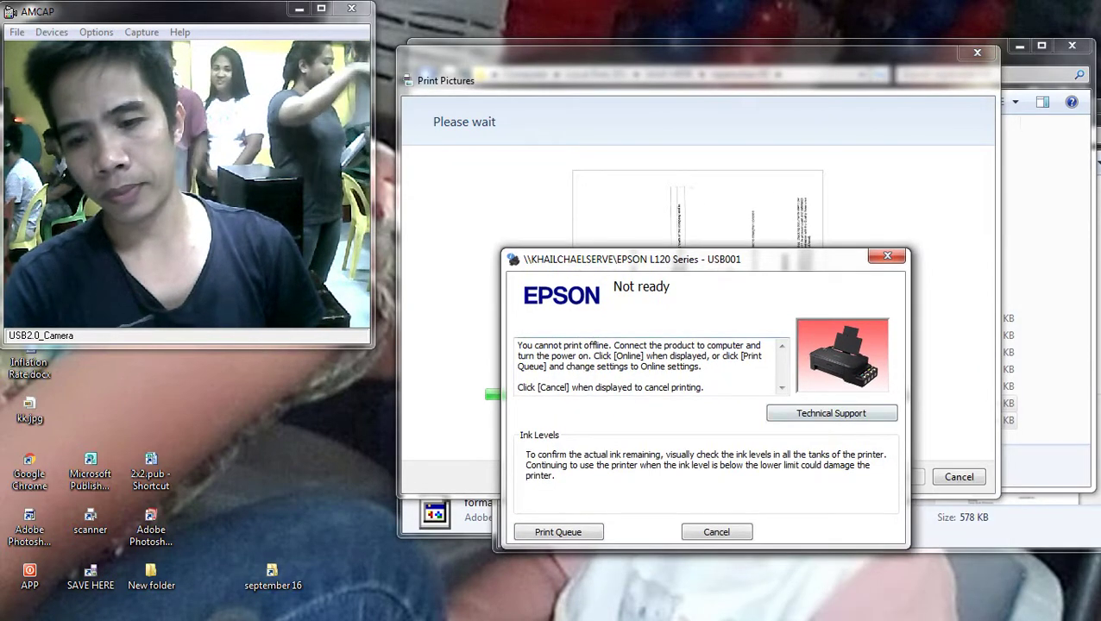
pyautogui.click(716, 531)
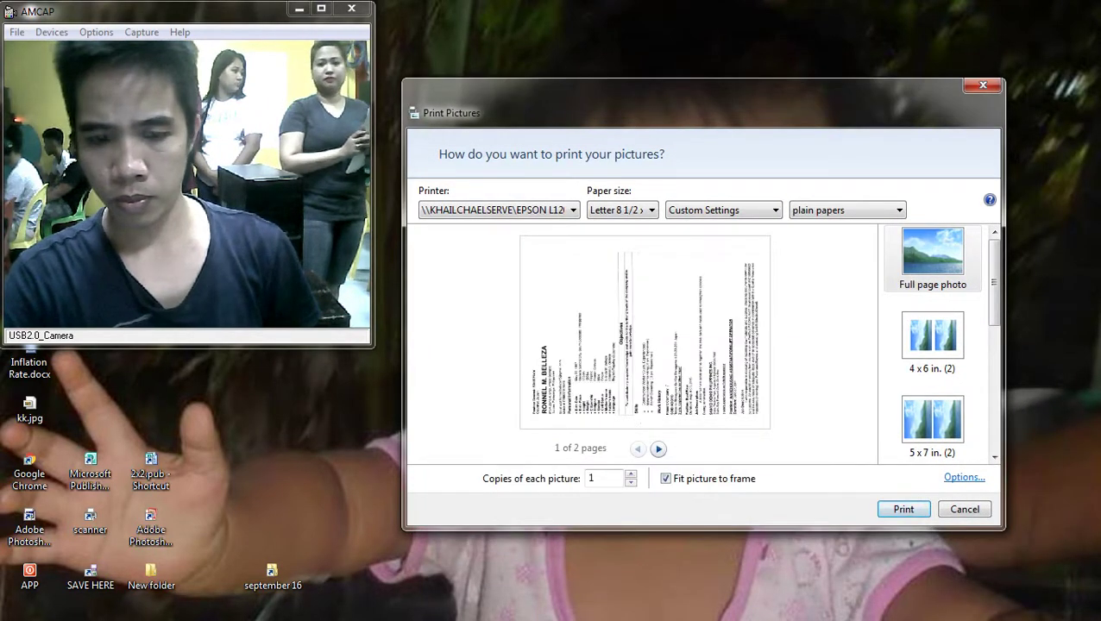
# - Switch to the Kyocera TASKalfa 2200 GX printer and print both resume pages
pyautogui.click(499, 210)
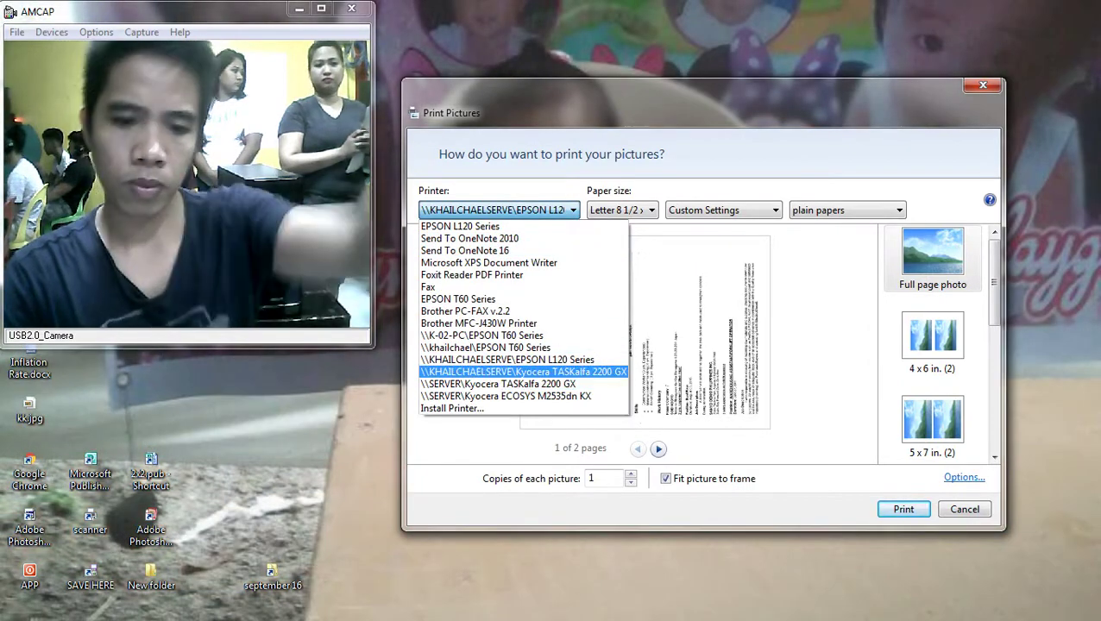
pyautogui.click(523, 371)
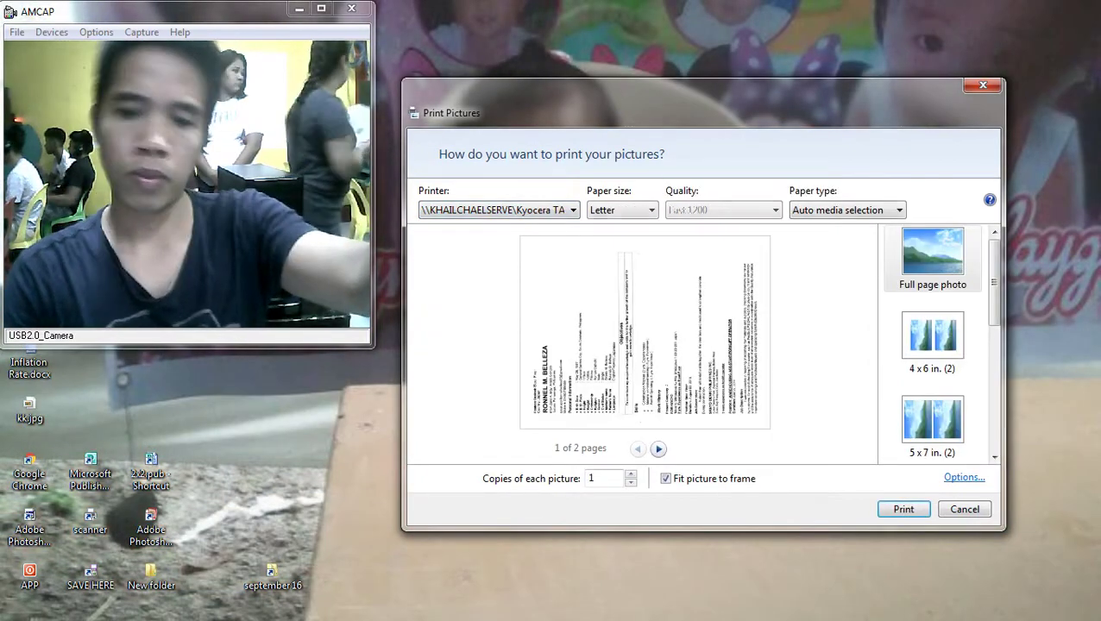
pyautogui.press('Return')
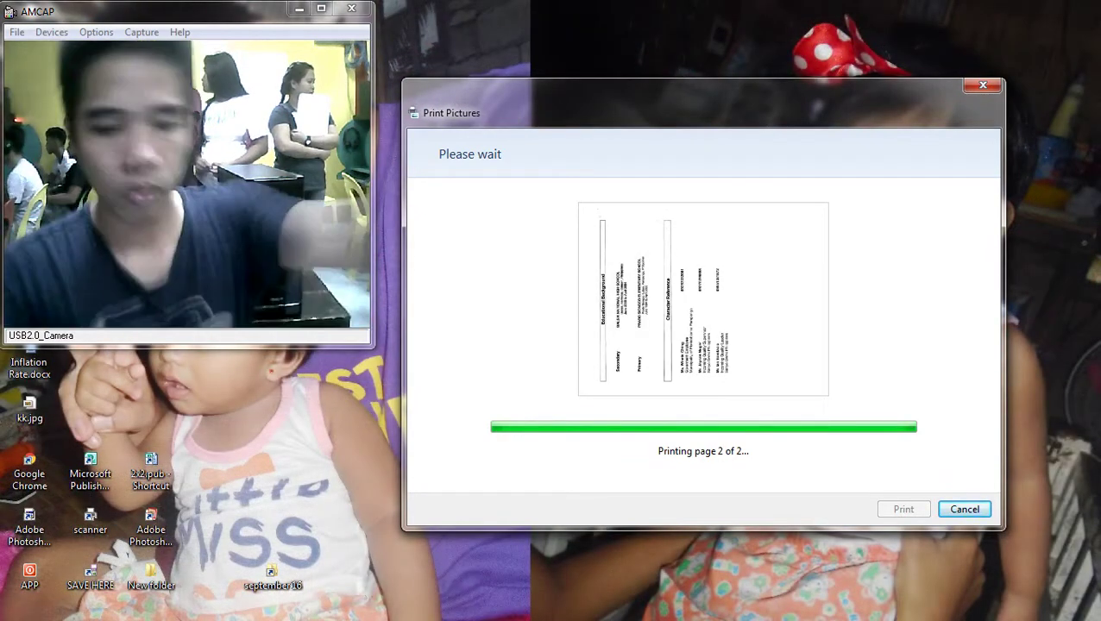
pyautogui.rightClick(782, 55)
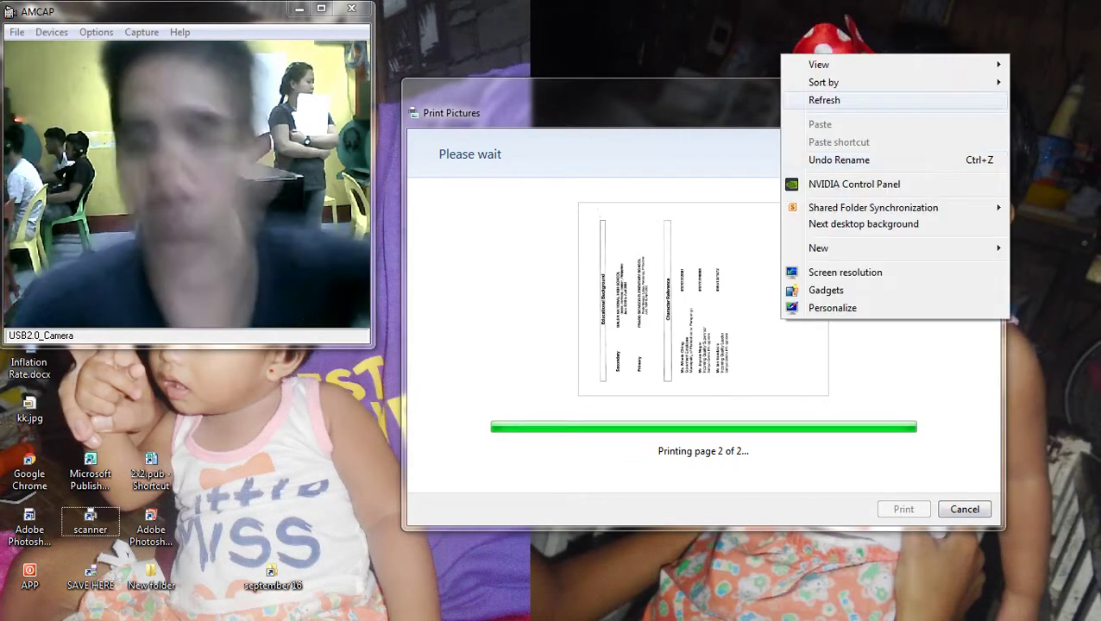
pyautogui.moveTo(823, 82)
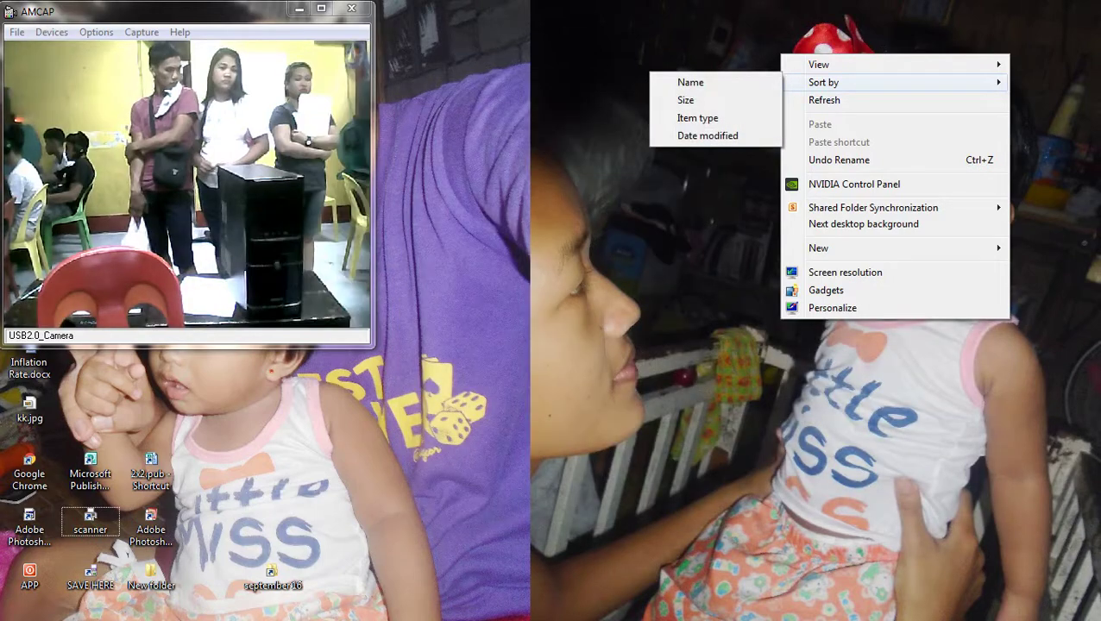
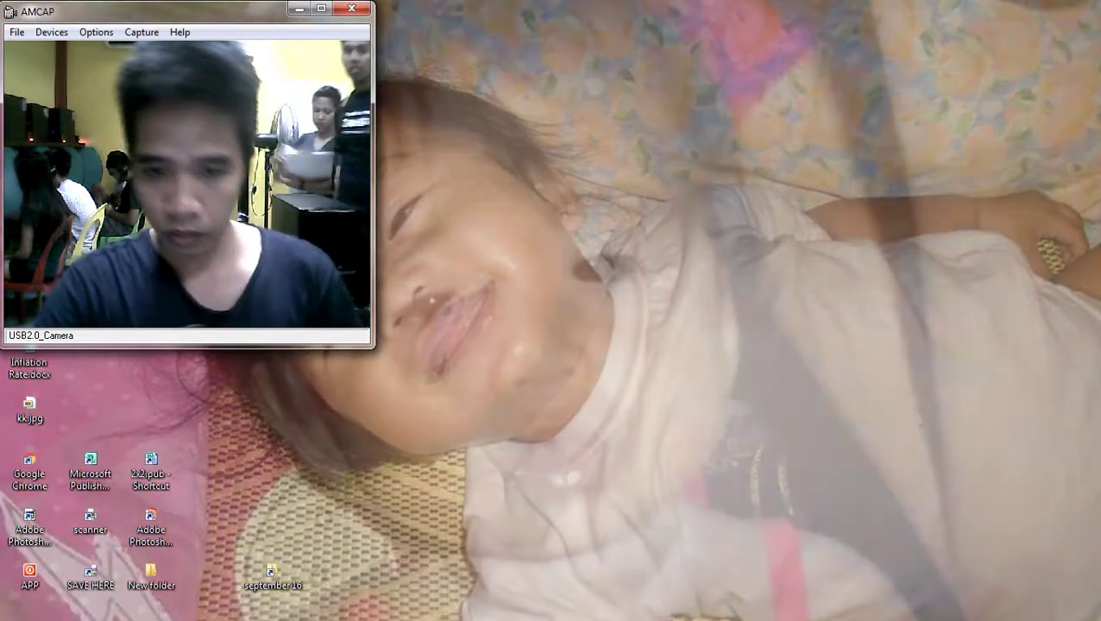
# - Refresh the desktop, return to Photoshop and switch to the formal attire 20189.psd tab
pyautogui.rightClick(602, 159)
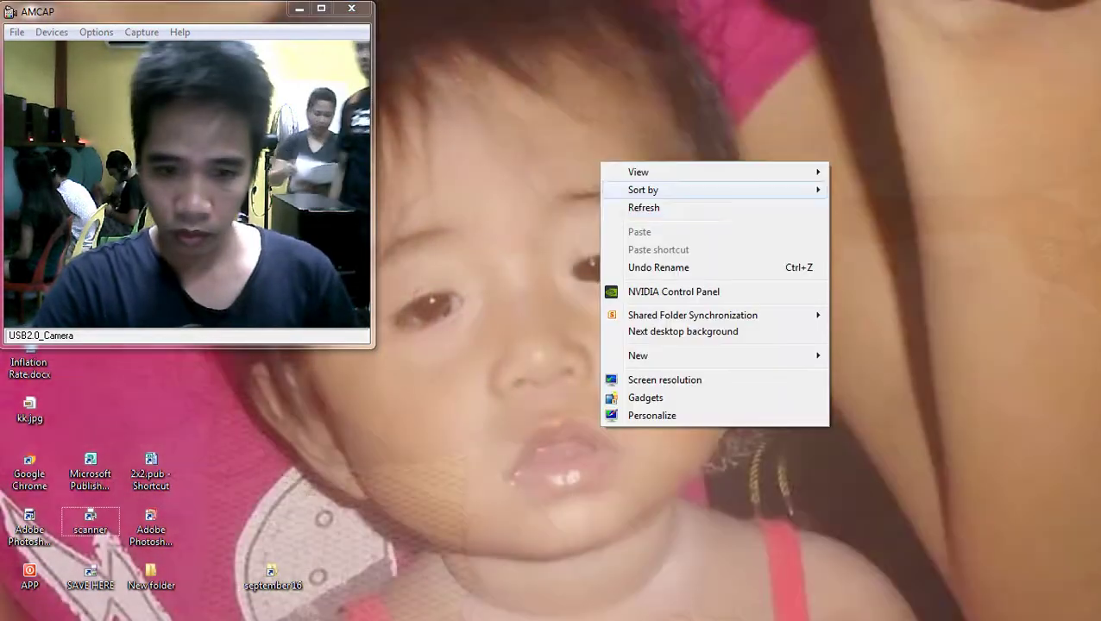
pyautogui.click(638, 206)
pyautogui.click(1083, 67)
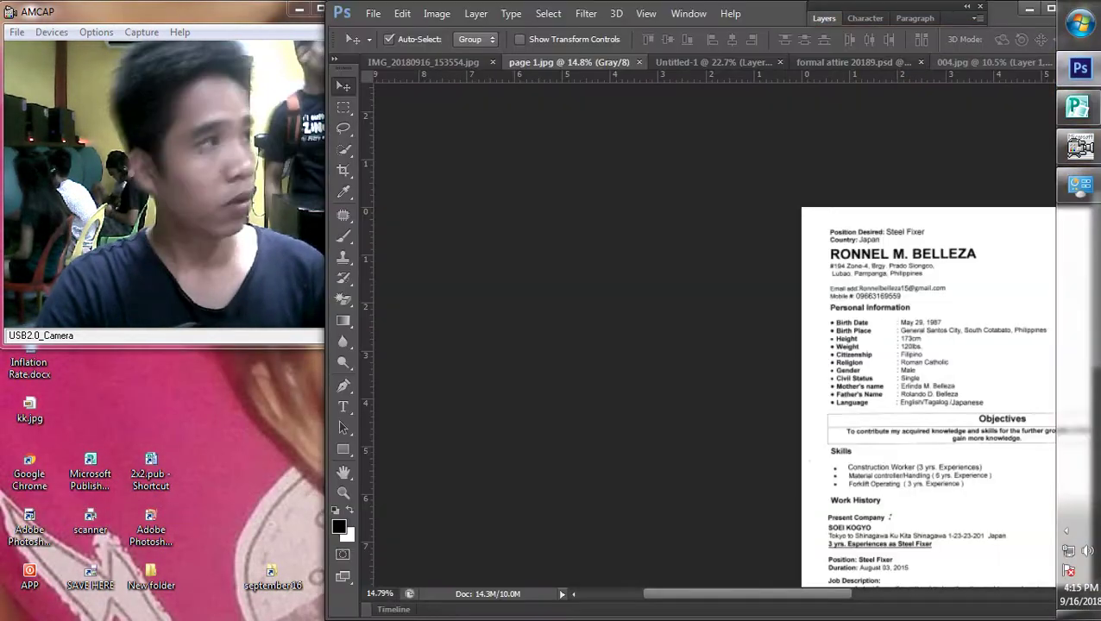
pyautogui.click(1017, 62)
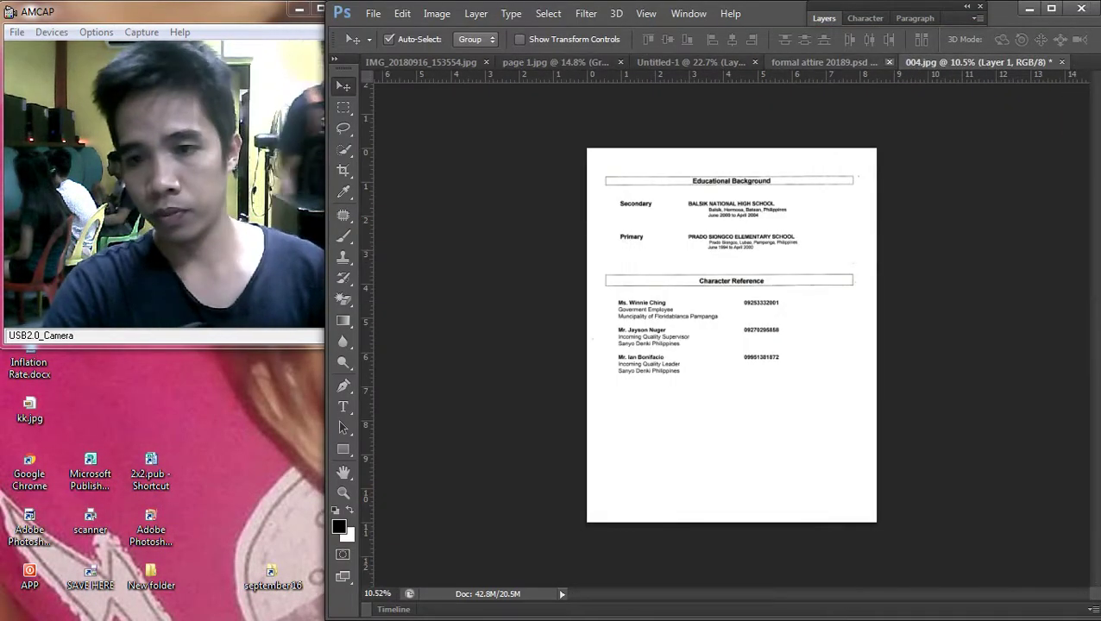
pyautogui.click(845, 62)
pyautogui.scroll(2, 731, 335)
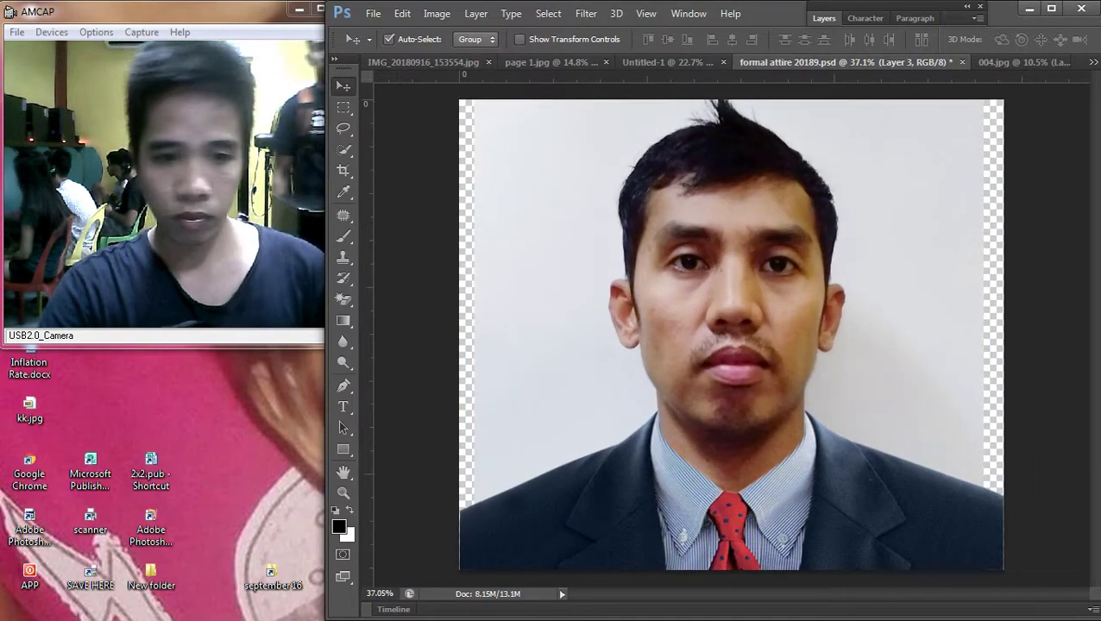
# - Crop the transparent strips off the portrait's sides and fit it in view
pyautogui.press('c')
pyautogui.moveTo(1001, 567)
pyautogui.mouseDown()
pyautogui.moveTo(1009, 561)
pyautogui.moveTo(985, 566)
pyautogui.mouseUp()
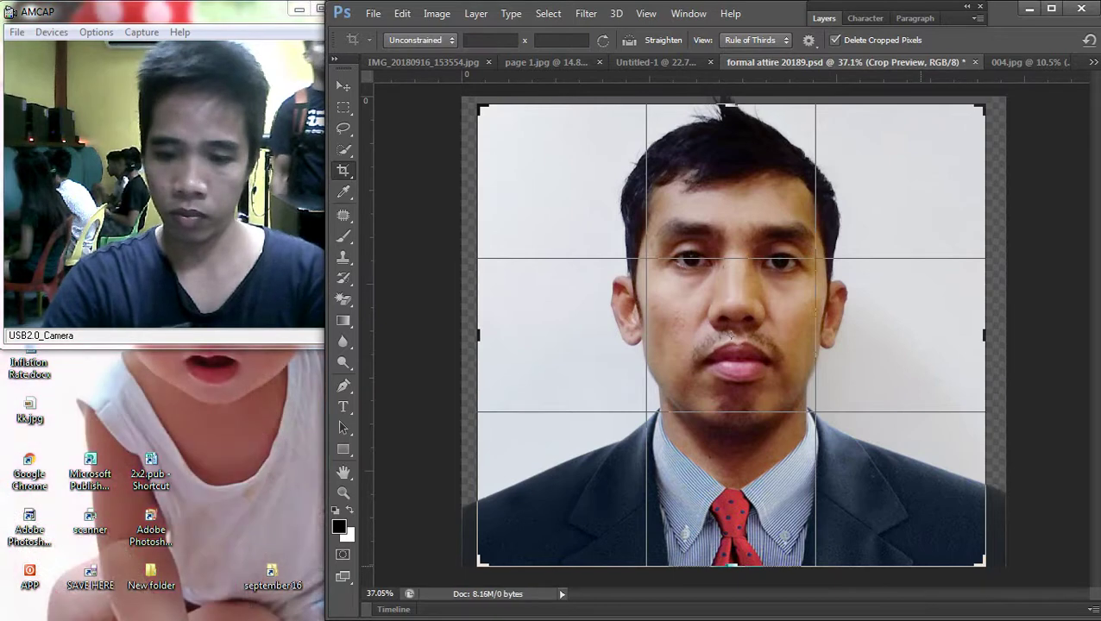
pyautogui.press('Return')
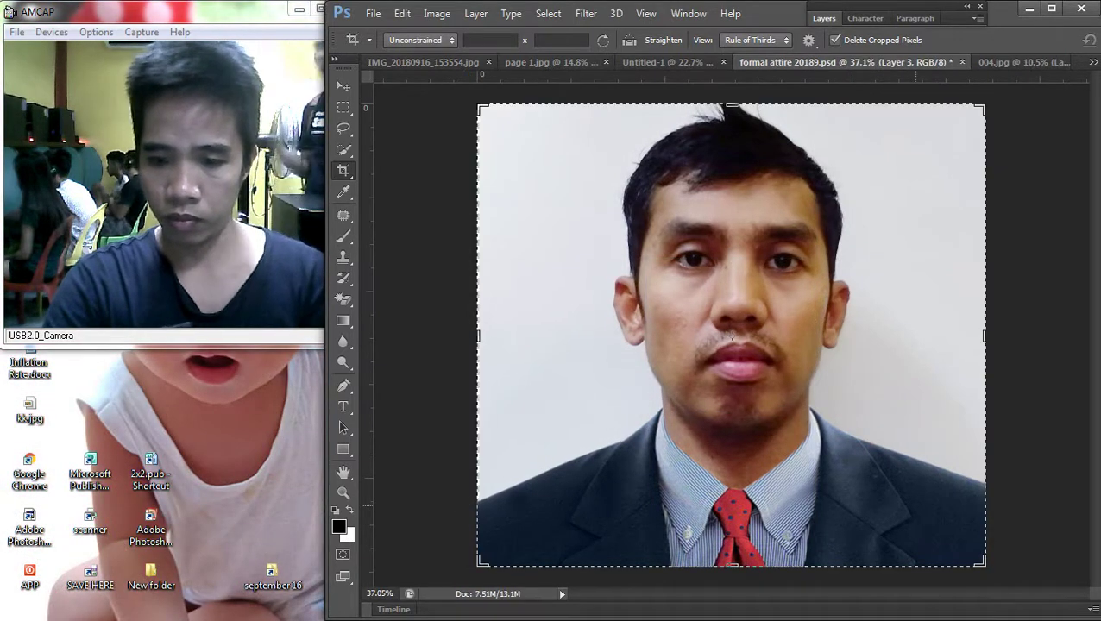
pyautogui.press('v')
pyautogui.hotkey('ctrl', '0')
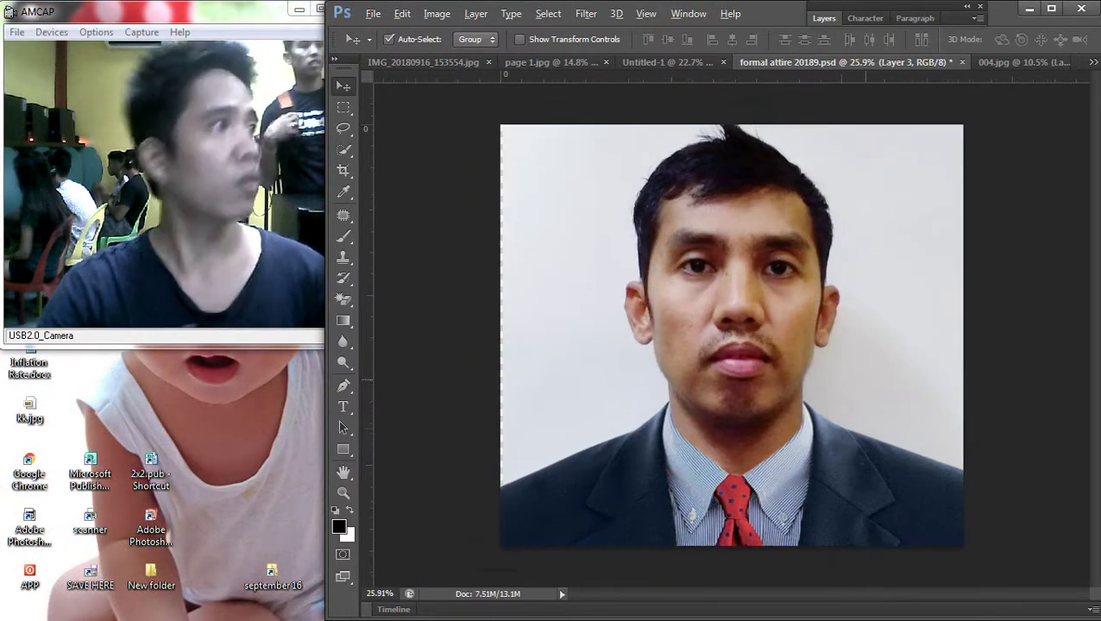
pyautogui.scroll(-1, 730, 335)
pyautogui.scroll(2, 730, 335)
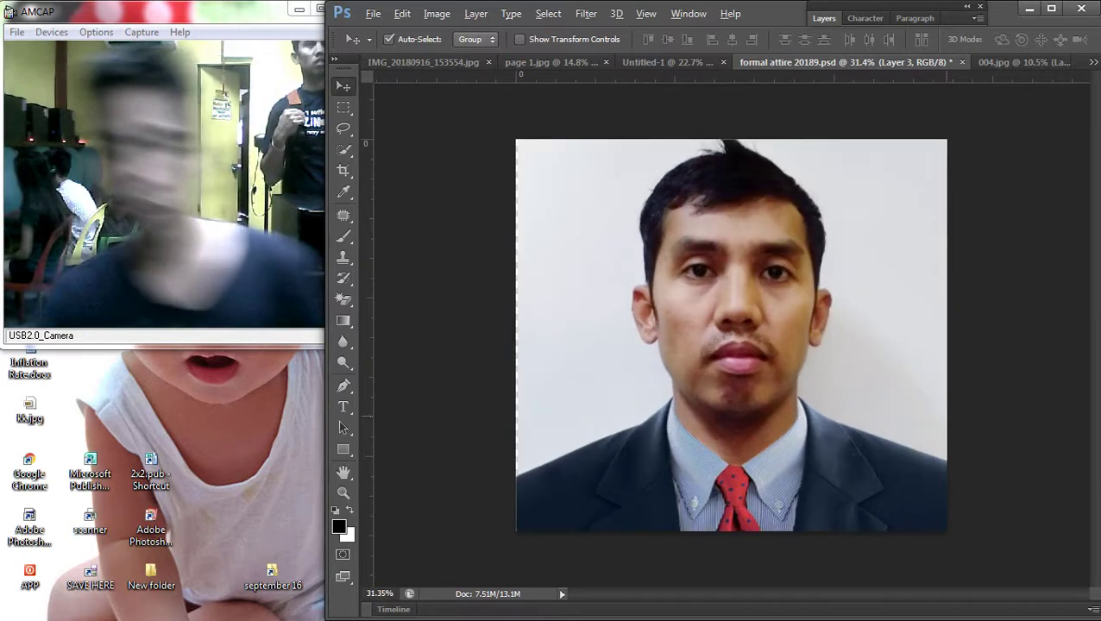
pyautogui.scroll(-2, 730, 335)
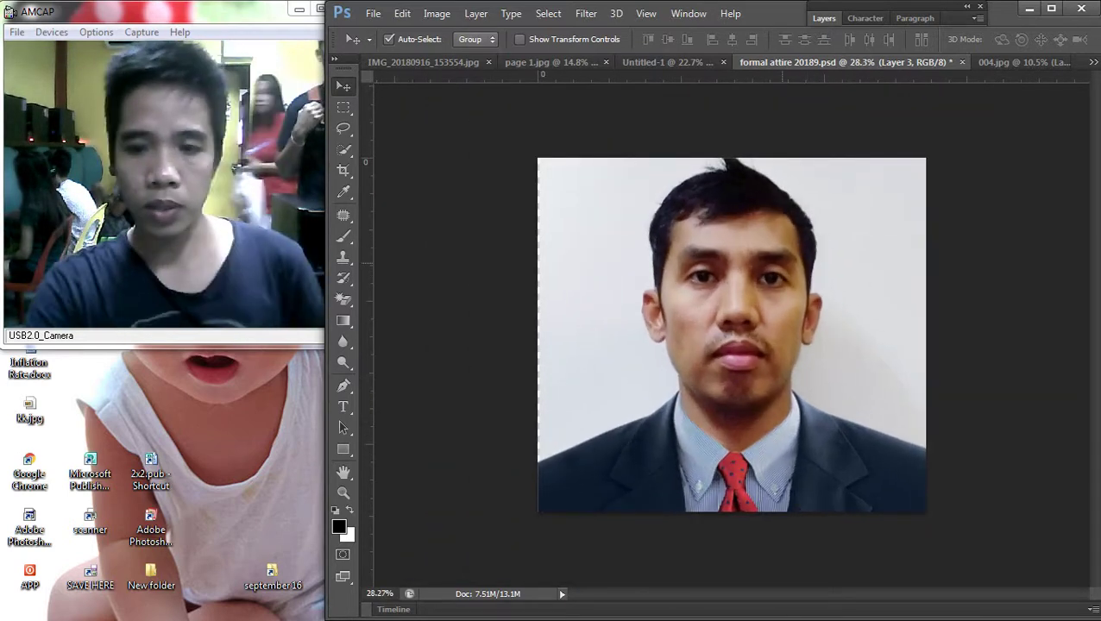
pyautogui.rightClick(741, 224)
# - Draw a Pen path over the hair, then dismiss its options without filling
pyautogui.click(776, 232)
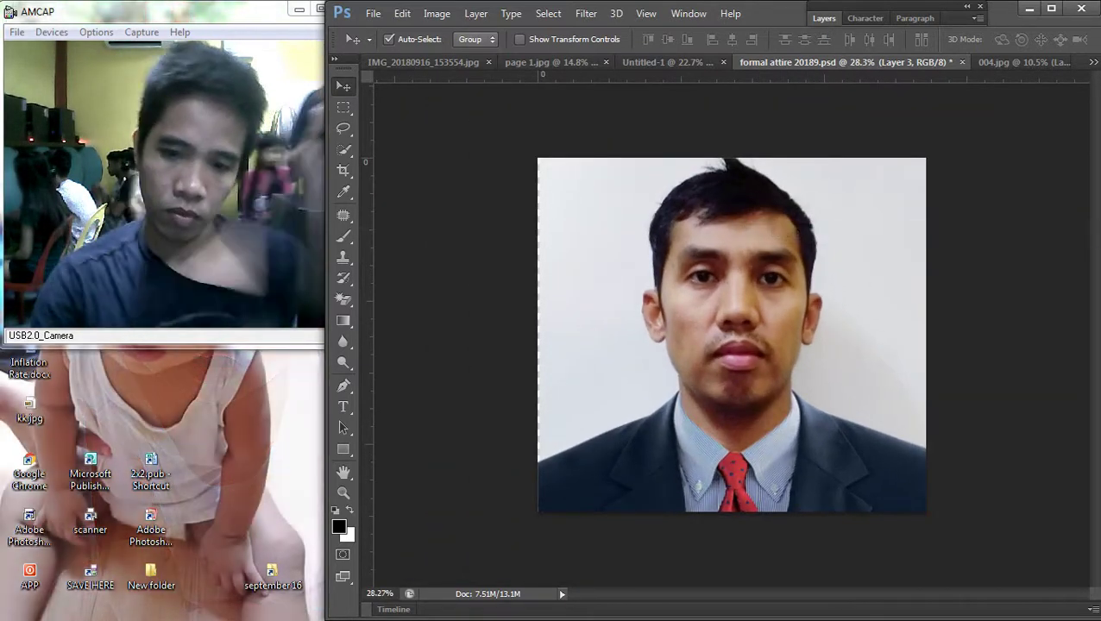
pyautogui.scroll(3, 743, 228)
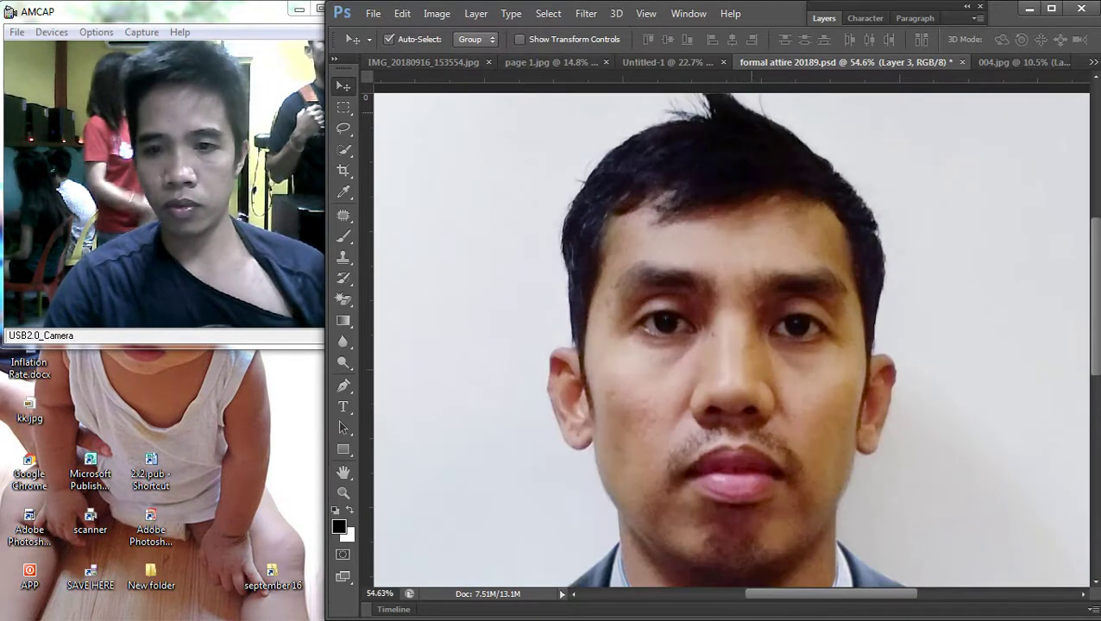
pyautogui.press('p')
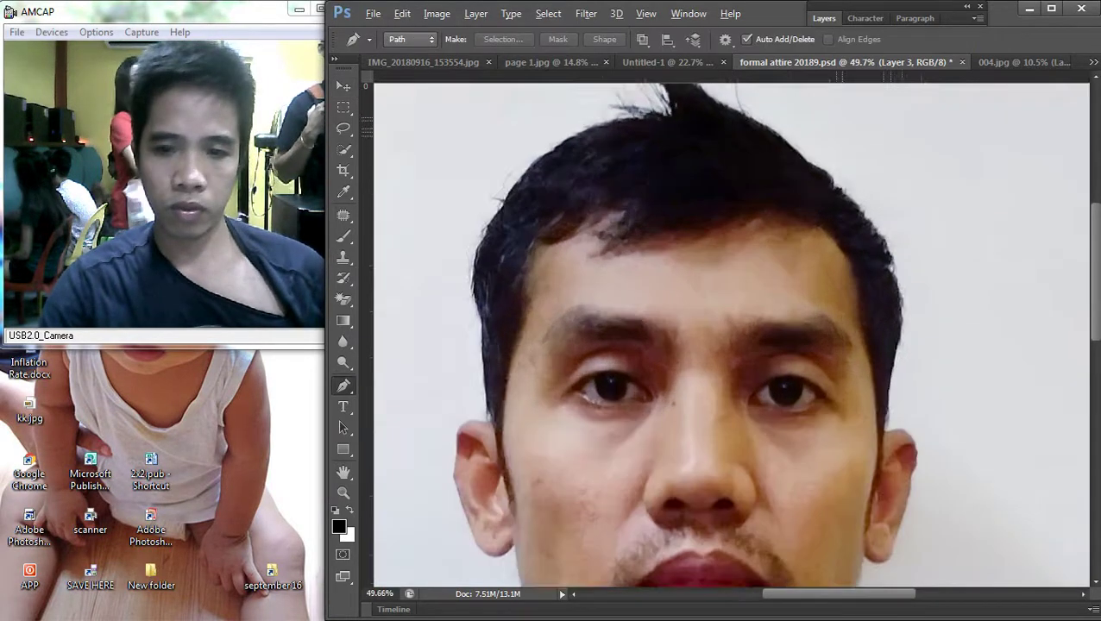
pyautogui.scroll(-1, 776, 120)
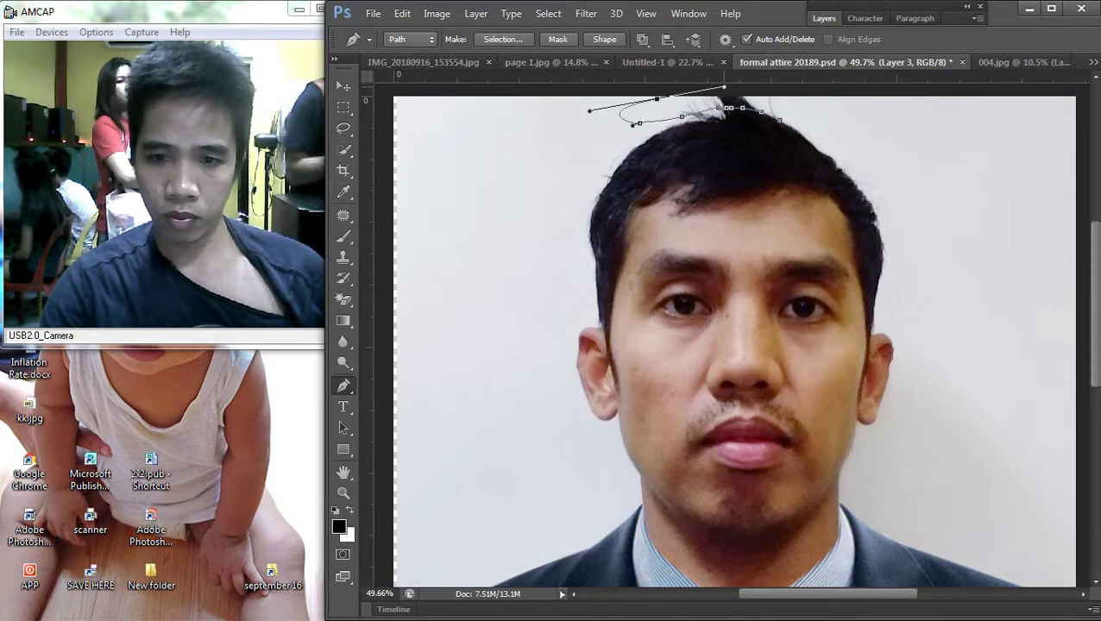
pyautogui.moveTo(768, 89); pyautogui.dragTo(787, 104)
pyautogui.rightClick(740, 126)
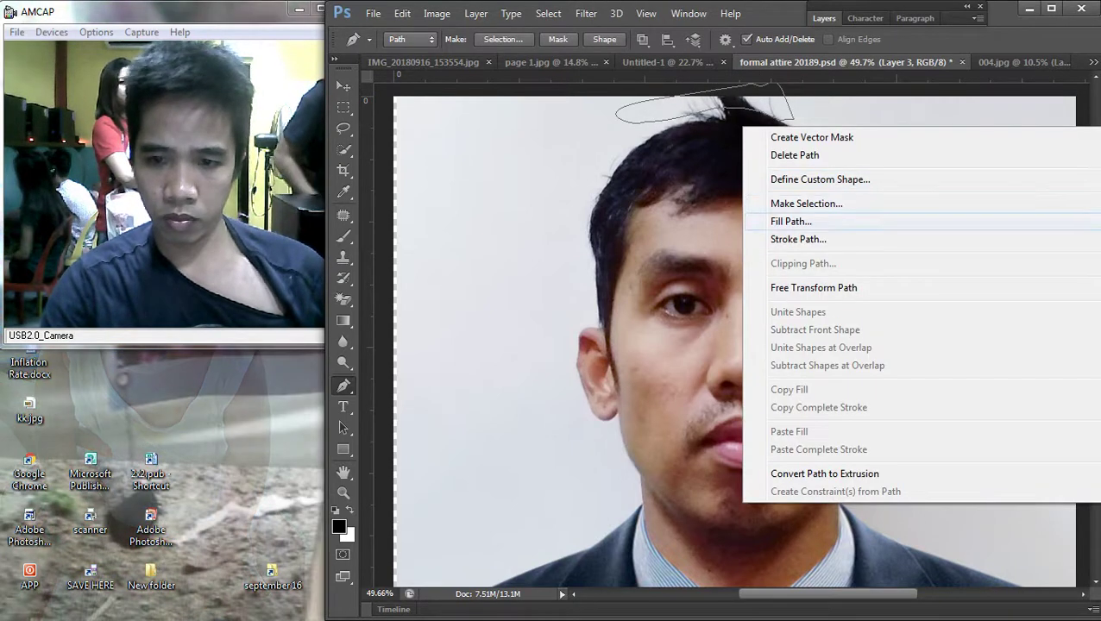
pyautogui.press('Escape')
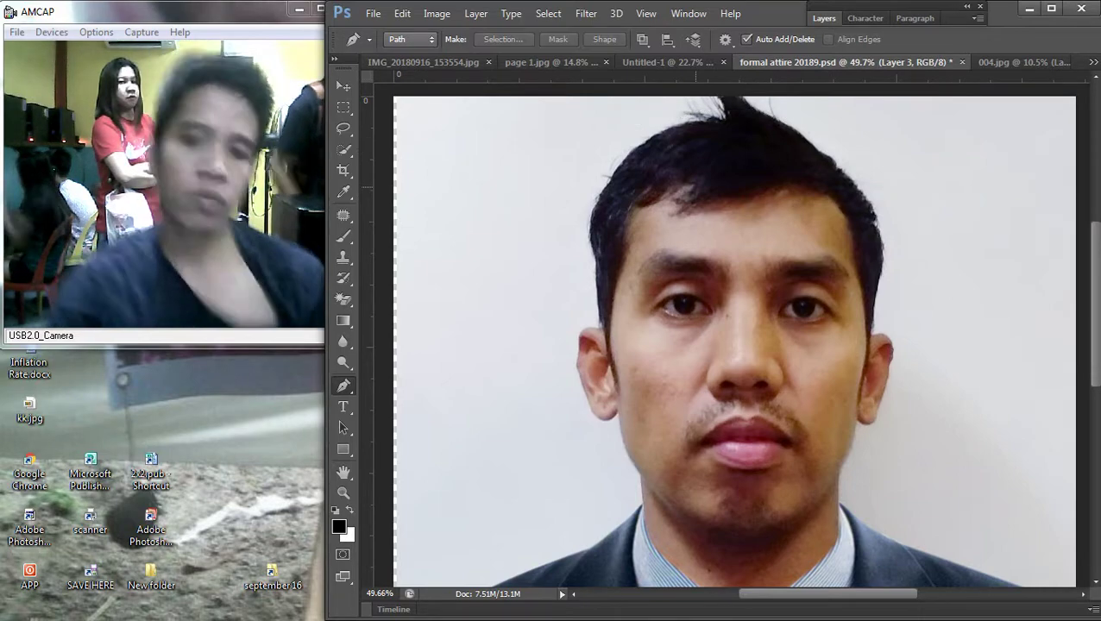
# - Expand the Layers panel and bring up Layer 3's context menu
pyautogui.scroll(-10, 728, 290)
pyautogui.scroll(-1, 730, 336)
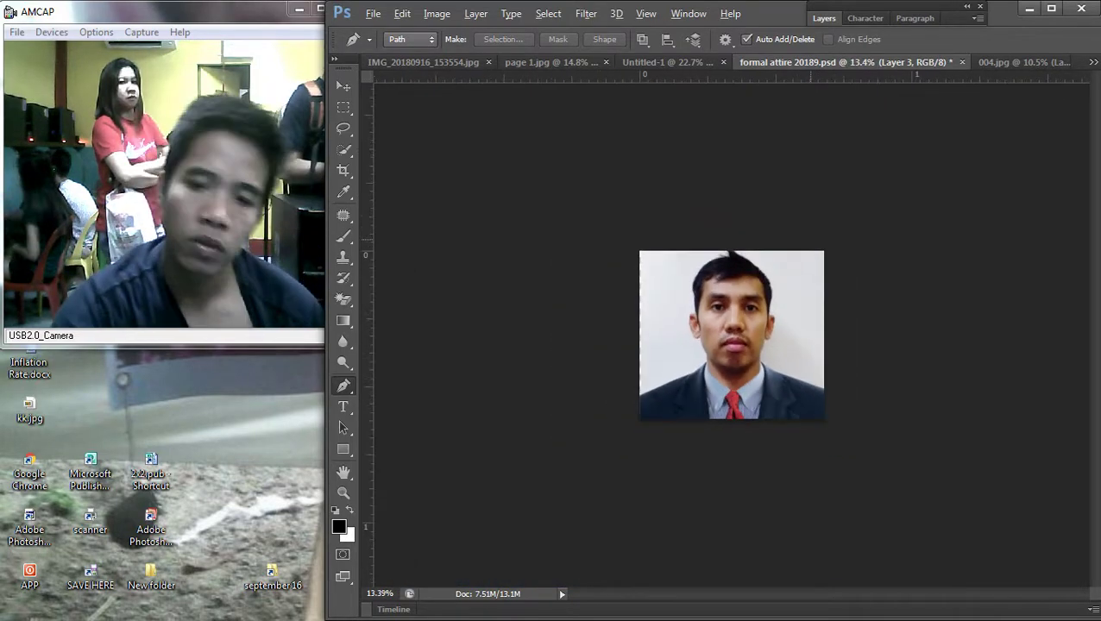
pyautogui.scroll(3, 731, 335)
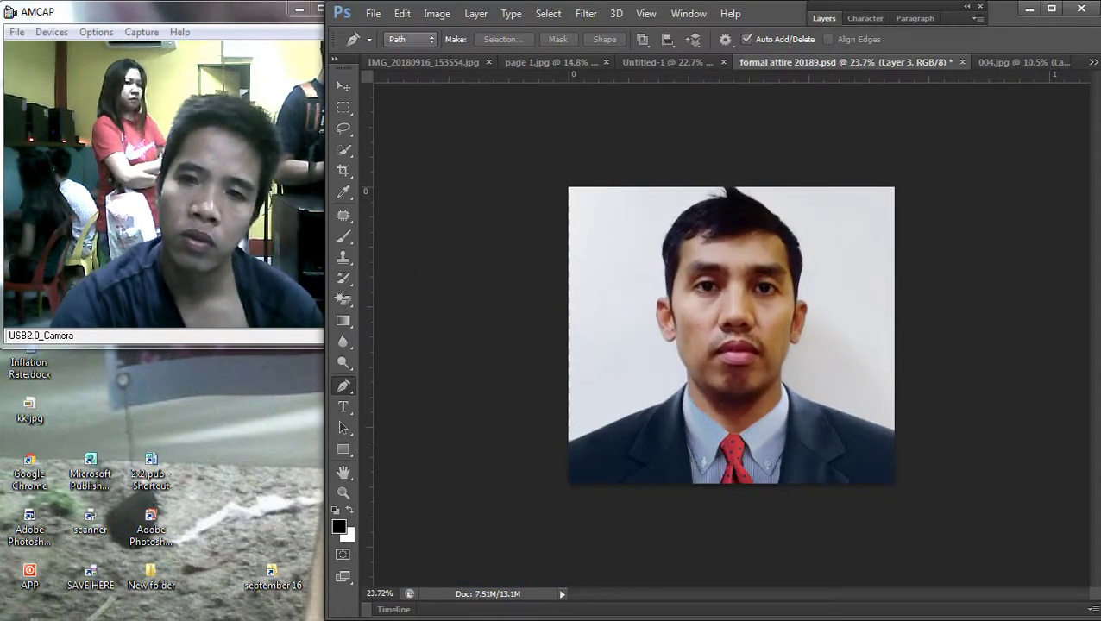
pyautogui.click(823, 19)
pyautogui.rightClick(880, 140)
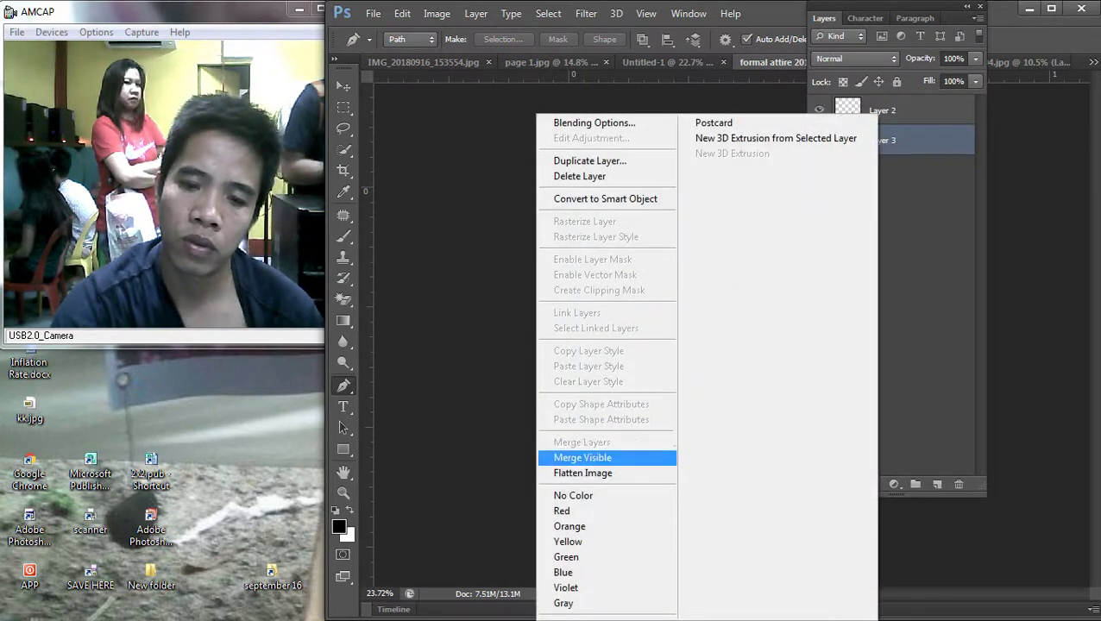
# - Merge the visible layers and clear the portrait off the layer
pyautogui.click(583, 457)
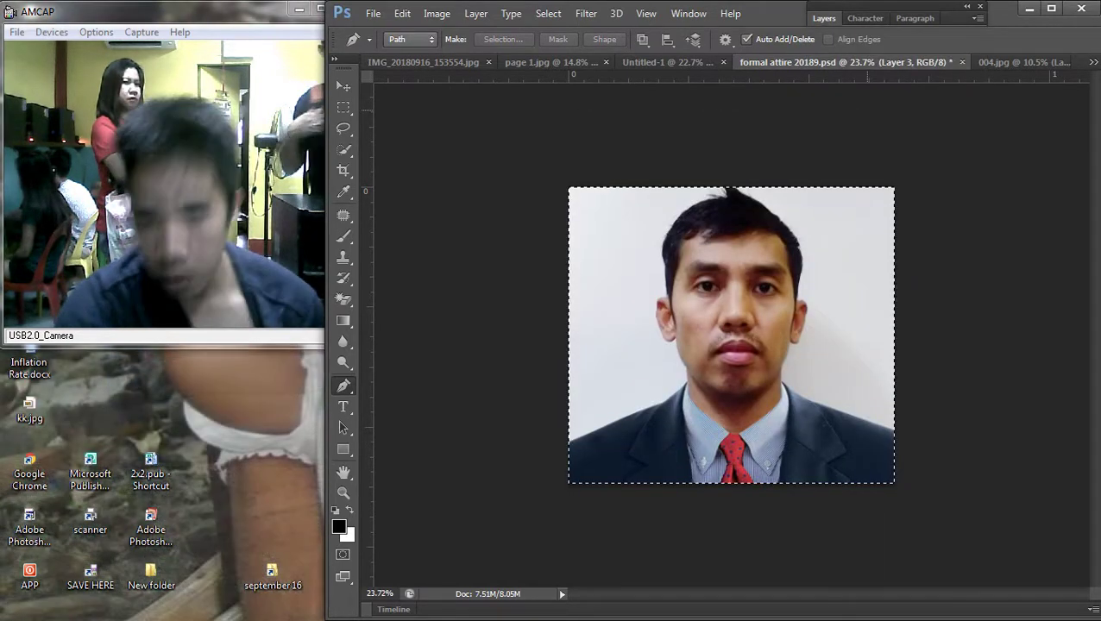
pyautogui.hotkey('ctrl', 'a')
pyautogui.press('Delete')
# - Resize the image to 4 × 3 inches at 2500 ppi
pyautogui.click(436, 14)
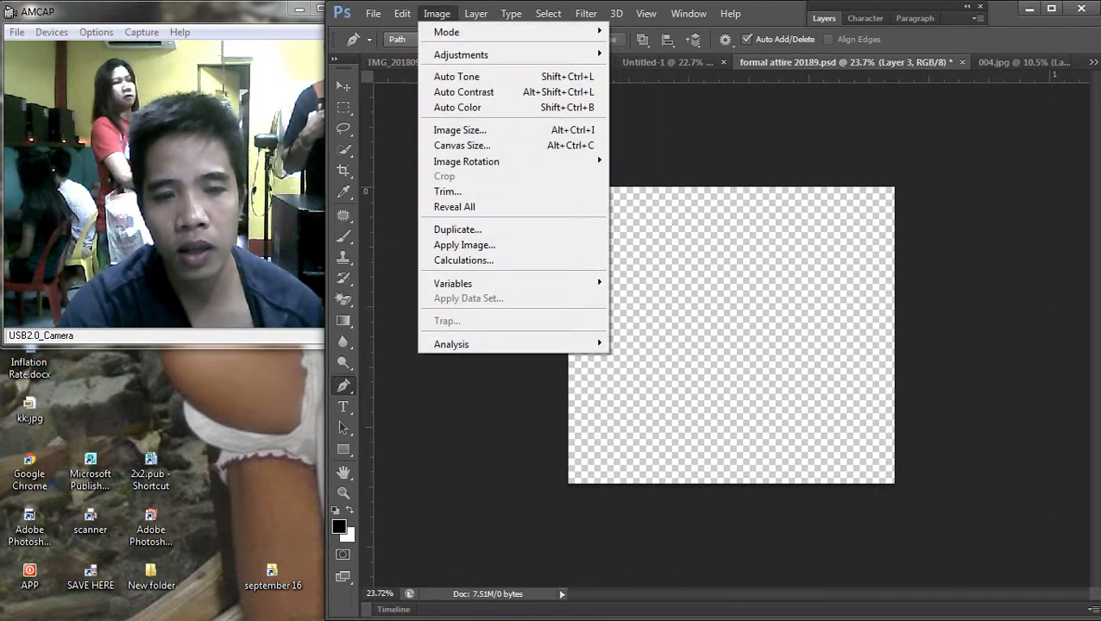
pyautogui.click(454, 127)
pyautogui.click(464, 236)
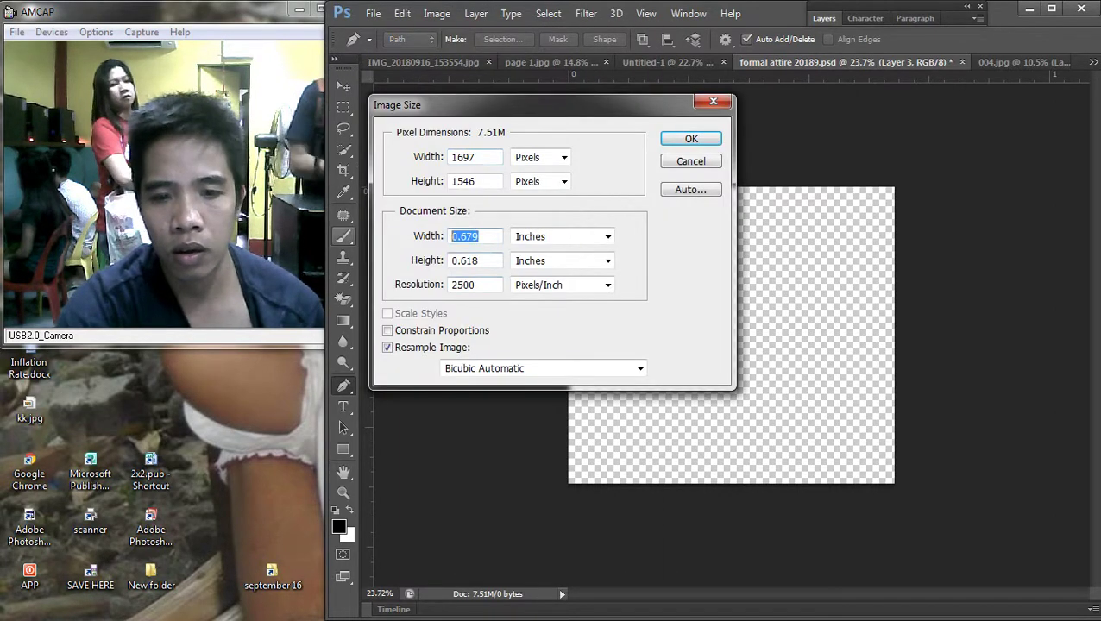
pyautogui.write('4')
pyautogui.press('Tab')
pyautogui.press('Tab')
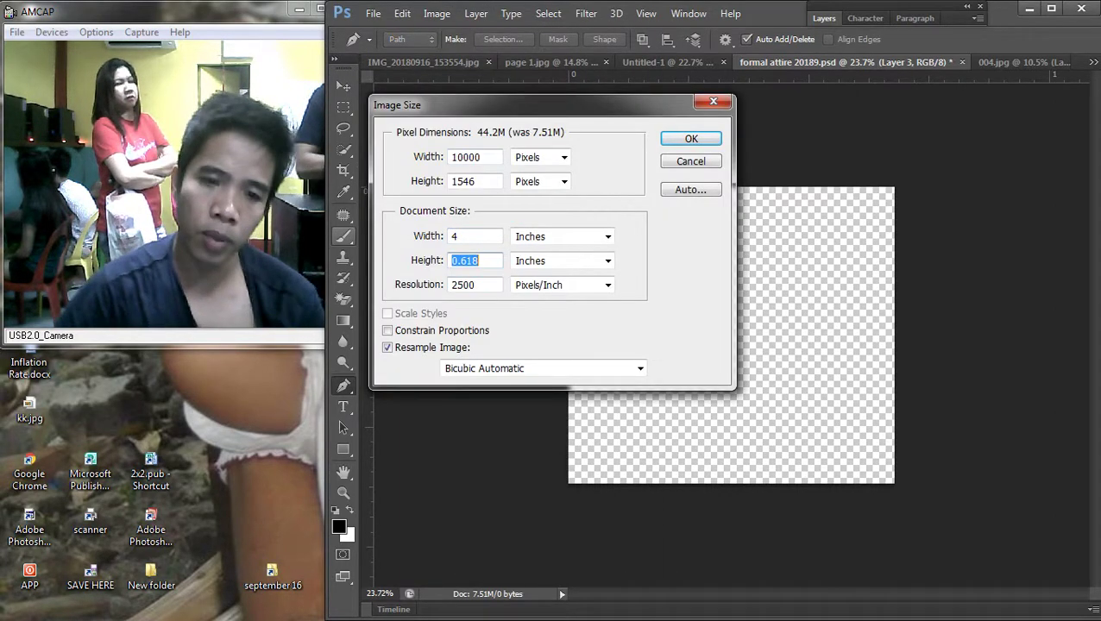
pyautogui.write('3')
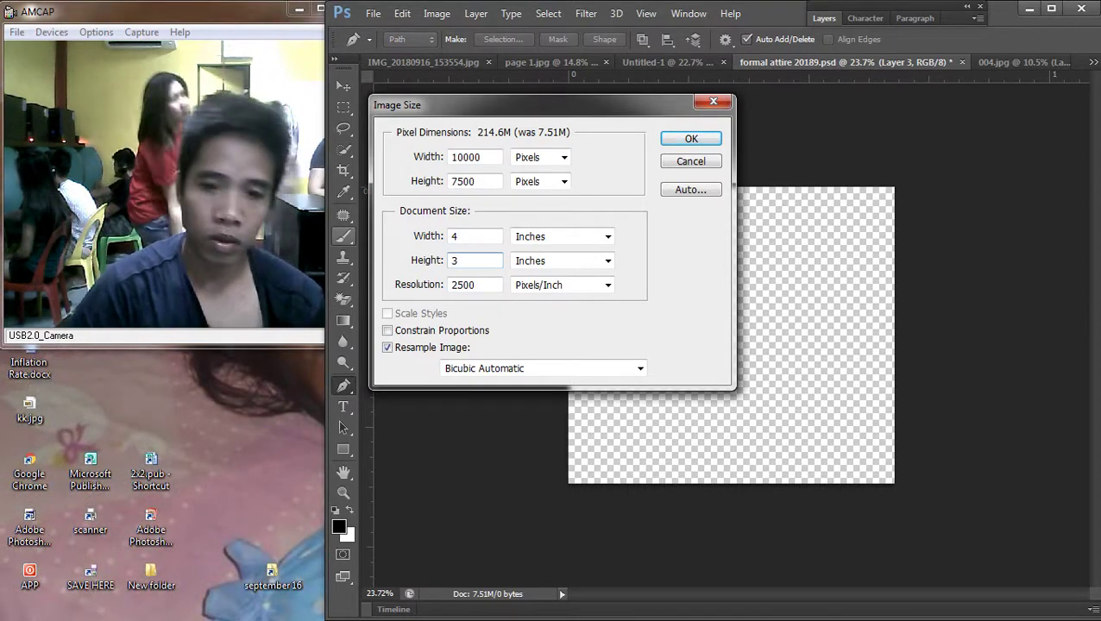
pyautogui.press('Return')
pyautogui.hotkey('ctrl', '-')
pyautogui.hotkey('ctrl', '-')
pyautogui.hotkey('ctrl', '-')
pyautogui.hotkey('ctrl', '-')
pyautogui.hotkey('ctrl', '-')
pyautogui.hotkey('ctrl', '-')
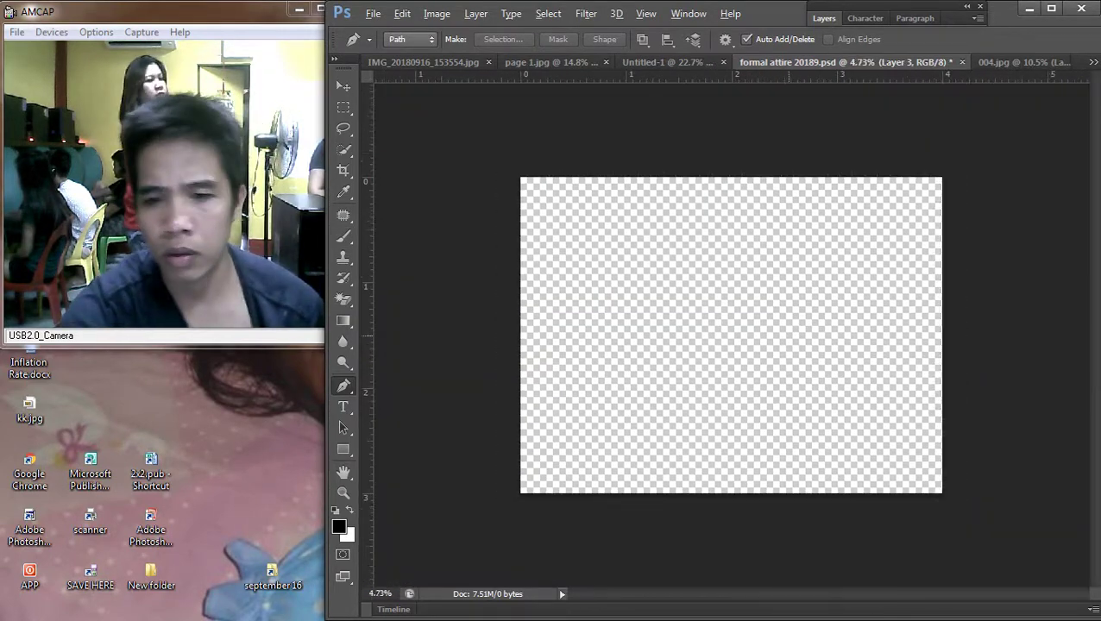
# - Rotate the canvas 90° clockwise to upright
pyautogui.click(437, 13)
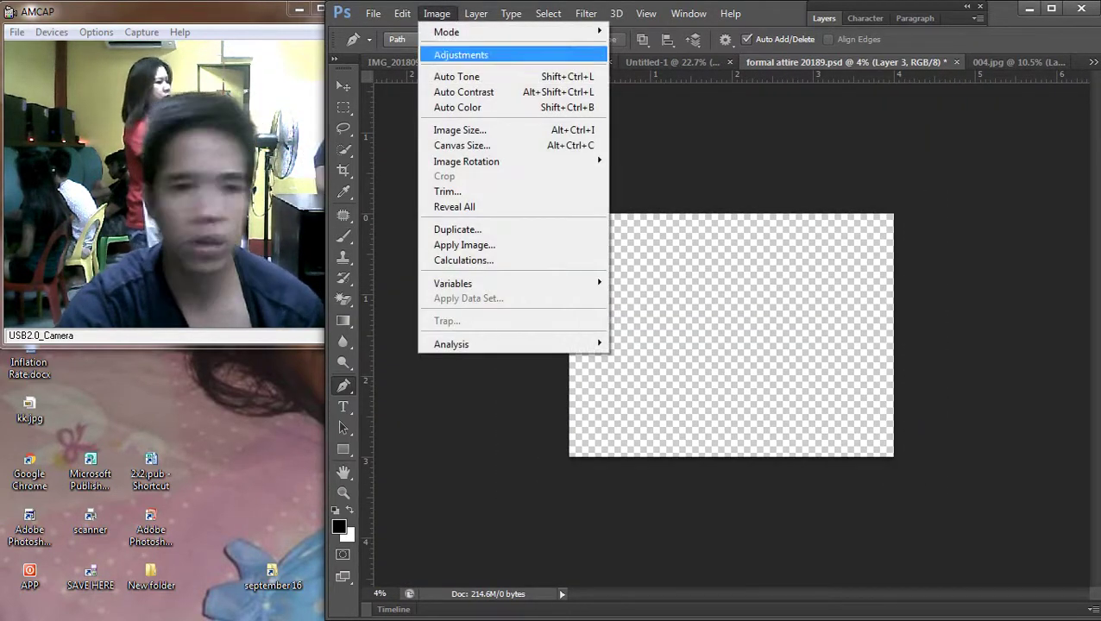
pyautogui.moveTo(509, 162)
pyautogui.click(636, 175)
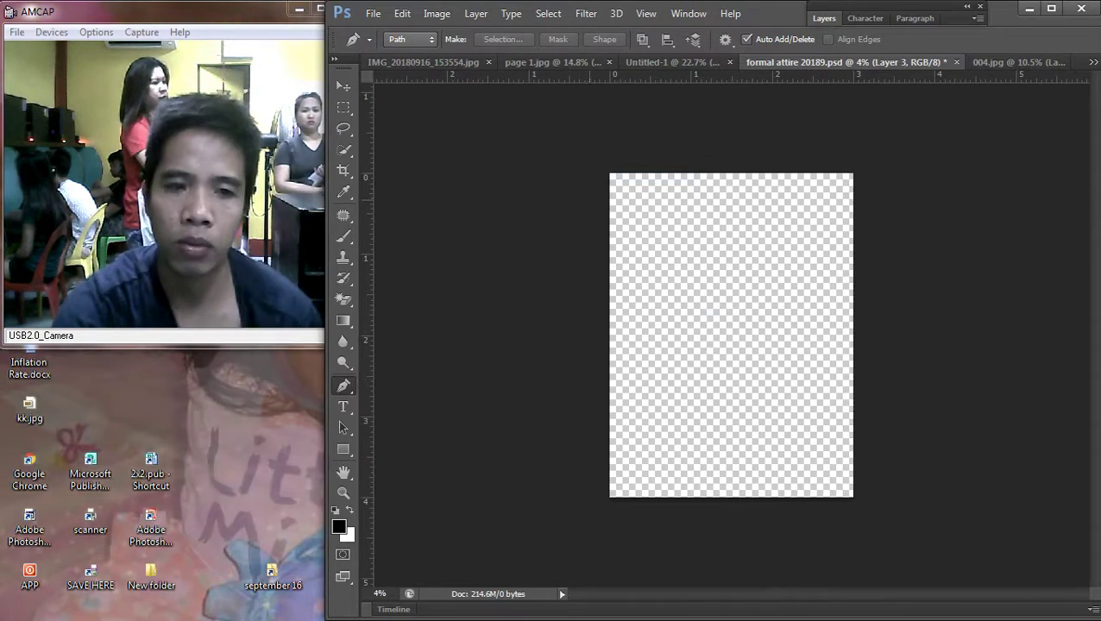
# - Undo the canvas resize and rotation to restore the portrait, and deselect
pyautogui.hotkey('ctrl', 'alt', 'z')
pyautogui.hotkey('ctrl', 'alt', 'z')
pyautogui.hotkey('ctrl', 'alt', 'z')
pyautogui.hotkey('ctrl', '0')
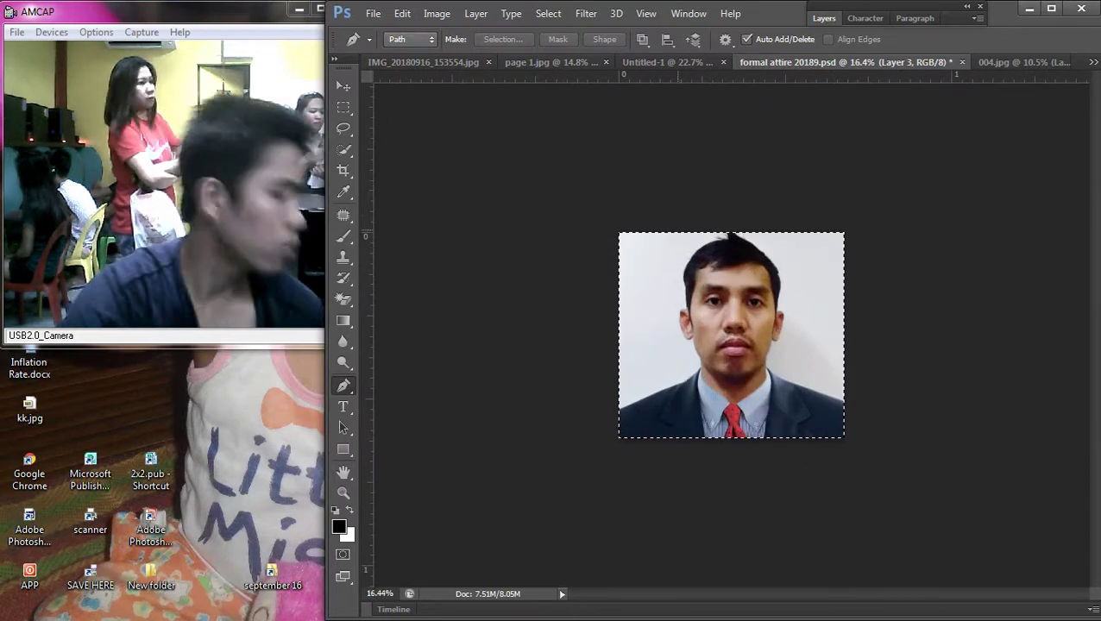
pyautogui.press('m')
pyautogui.rightClick(736, 274)
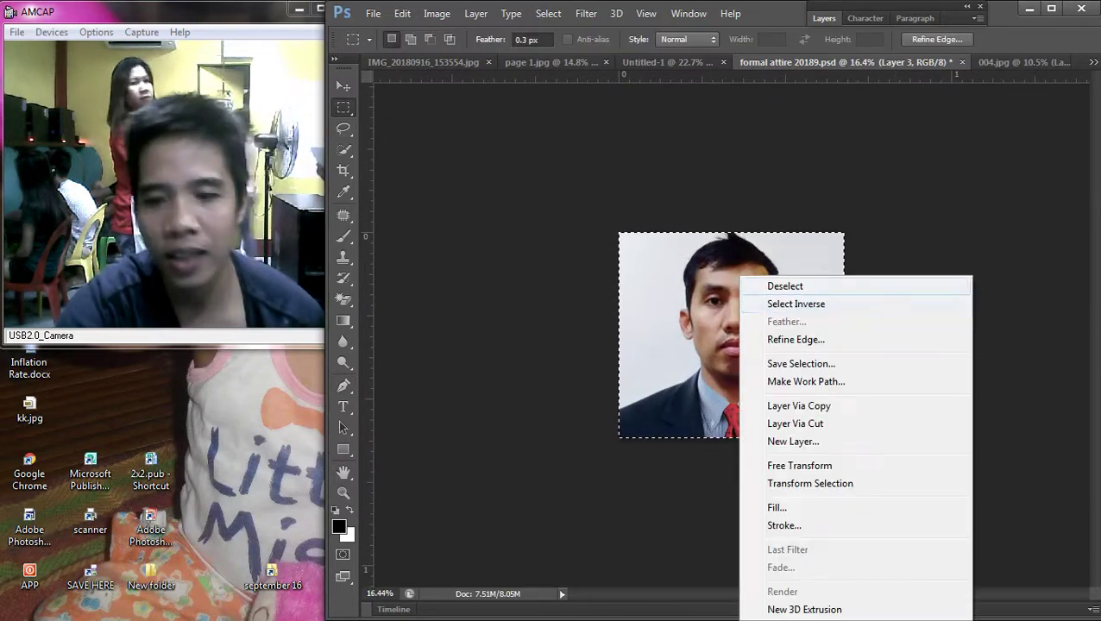
pyautogui.click(776, 287)
# - Try a narrower crop of the portrait, then undo it
pyautogui.click(343, 170)
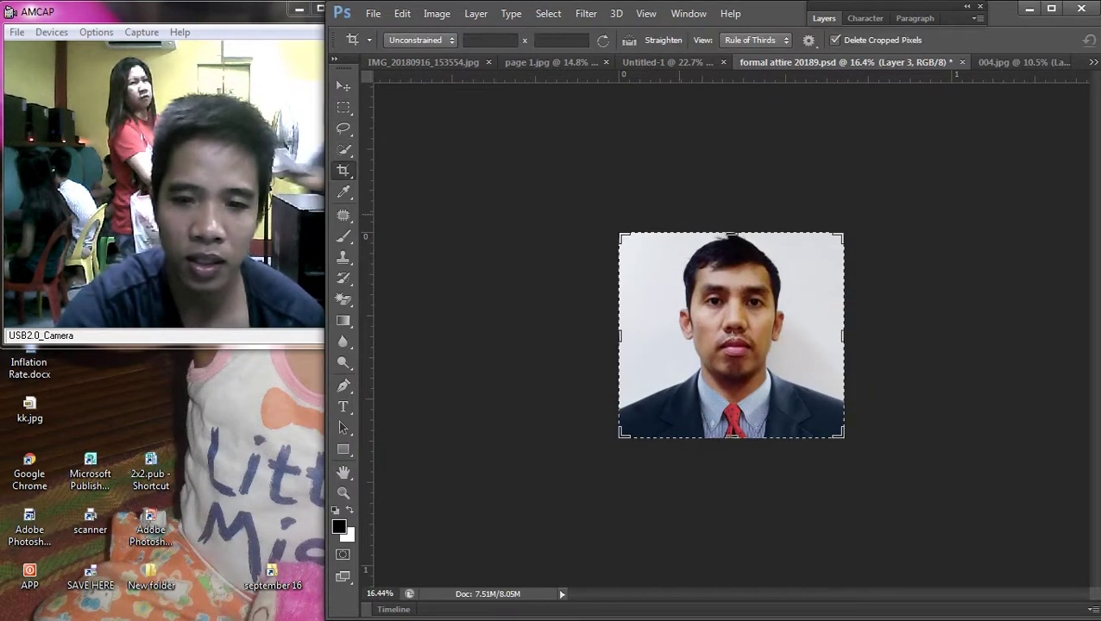
pyautogui.moveTo(843, 335); pyautogui.dragTo(816, 392)
pyautogui.moveTo(647, 336); pyautogui.dragTo(641, 345)
pyautogui.moveTo(731, 332); pyautogui.dragTo(727, 332)
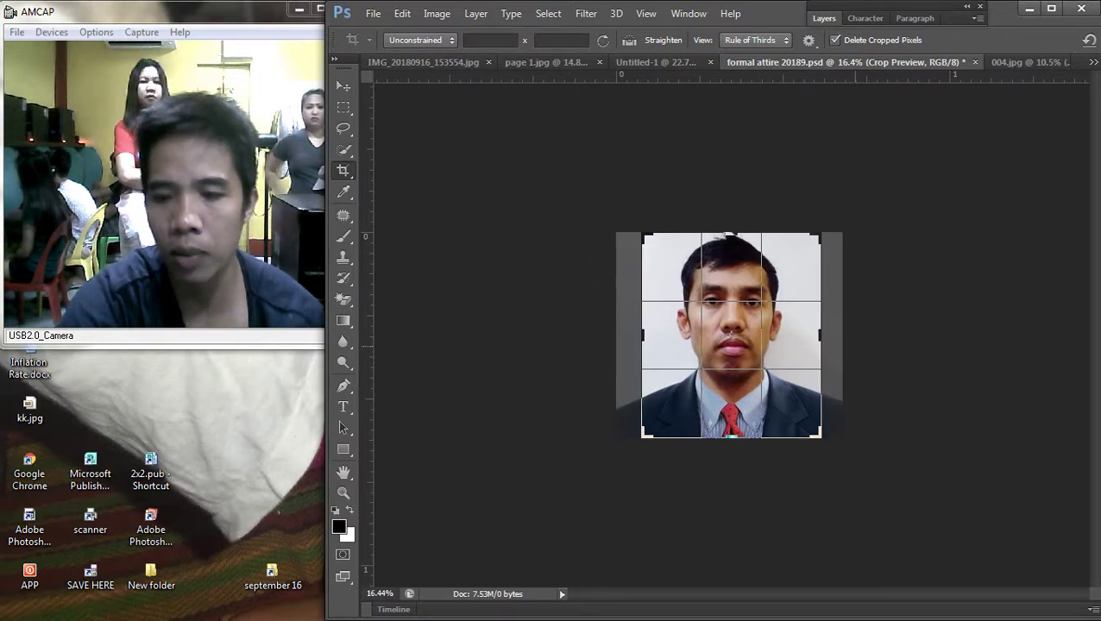
pyautogui.press('Return')
pyautogui.scroll(1, 731, 334)
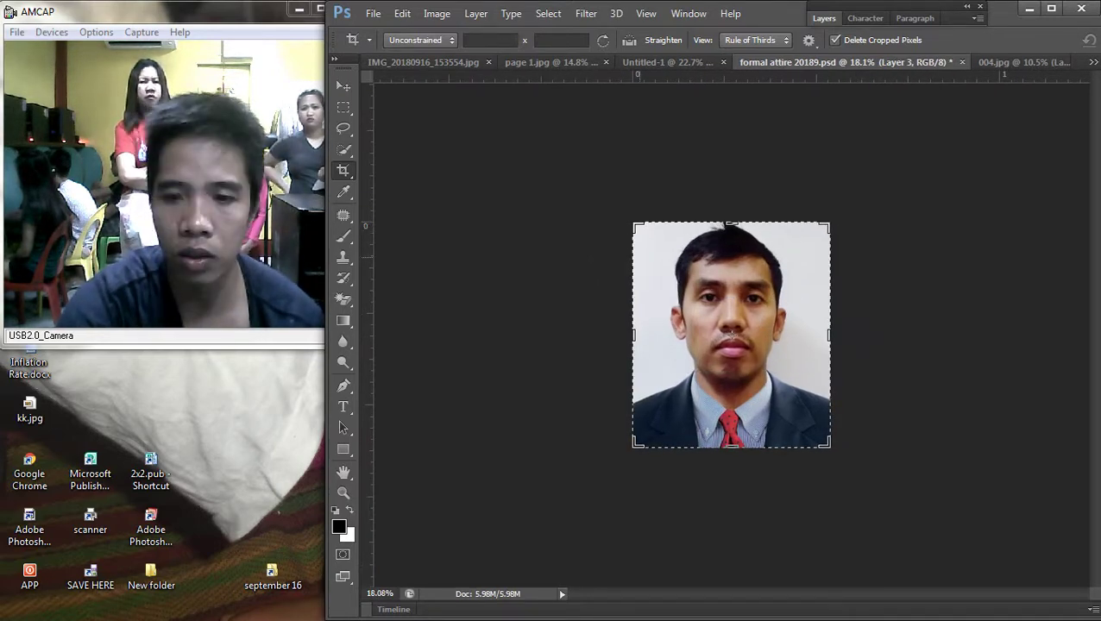
pyautogui.hotkey('ctrl', 'z')
# - Recrop the portrait to a tight head-and-shoulders frame
pyautogui.scroll(3, 730, 335)
pyautogui.moveTo(731, 335); pyautogui.dragTo(866, 492)
pyautogui.moveTo(596, 342); pyautogui.dragTo(609, 345)
pyautogui.press('Return')
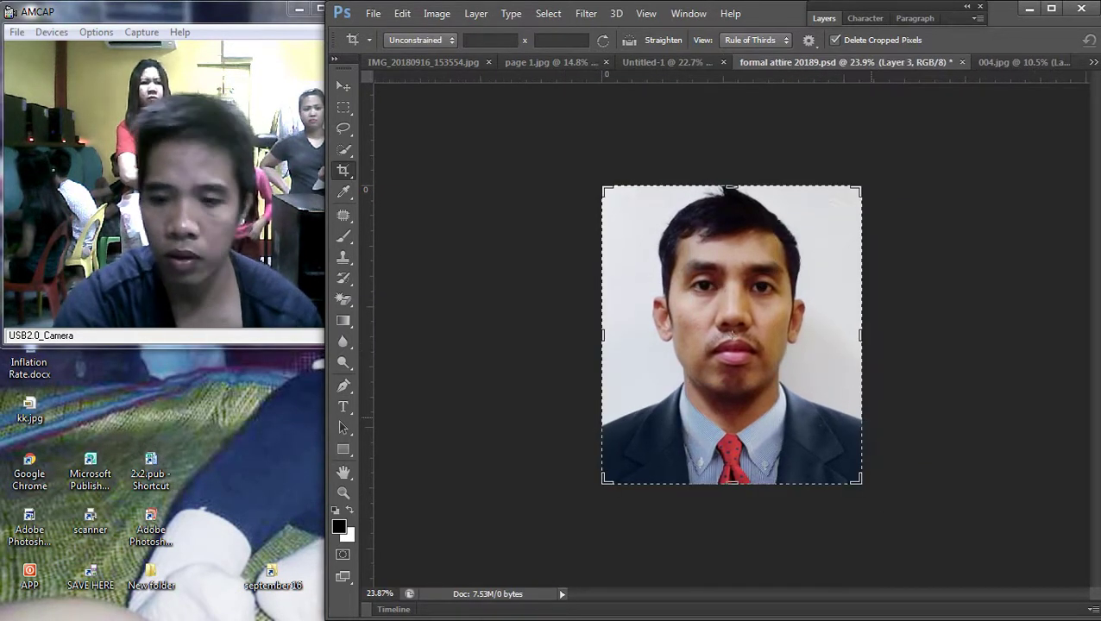
pyautogui.scroll(1, 733, 336)
pyautogui.press('v')
pyautogui.click(372, 13)
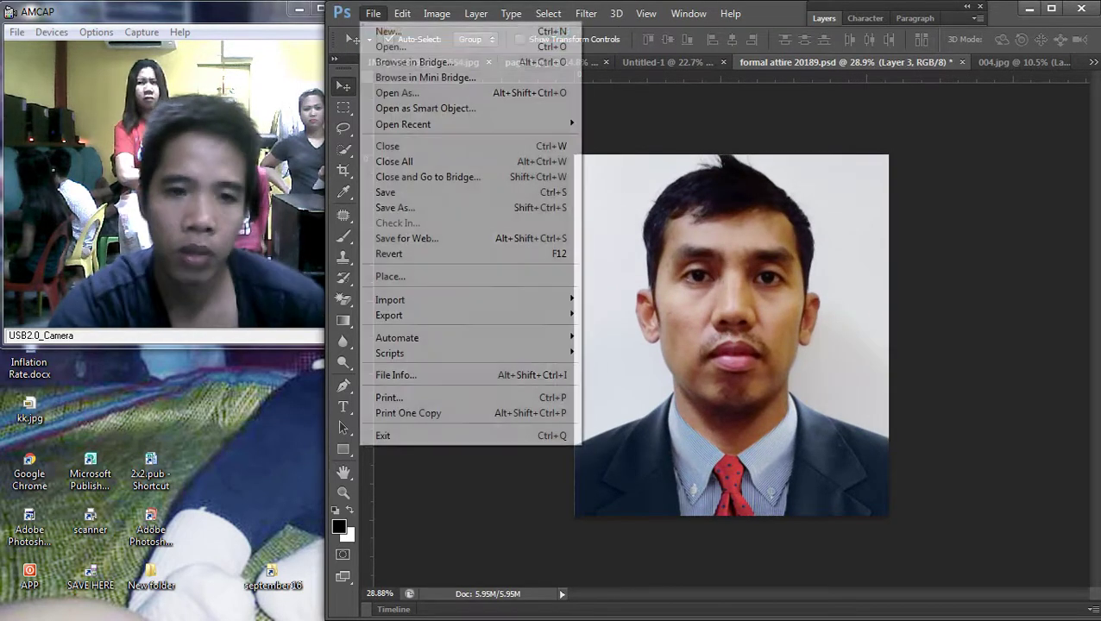
pyautogui.click(384, 30)
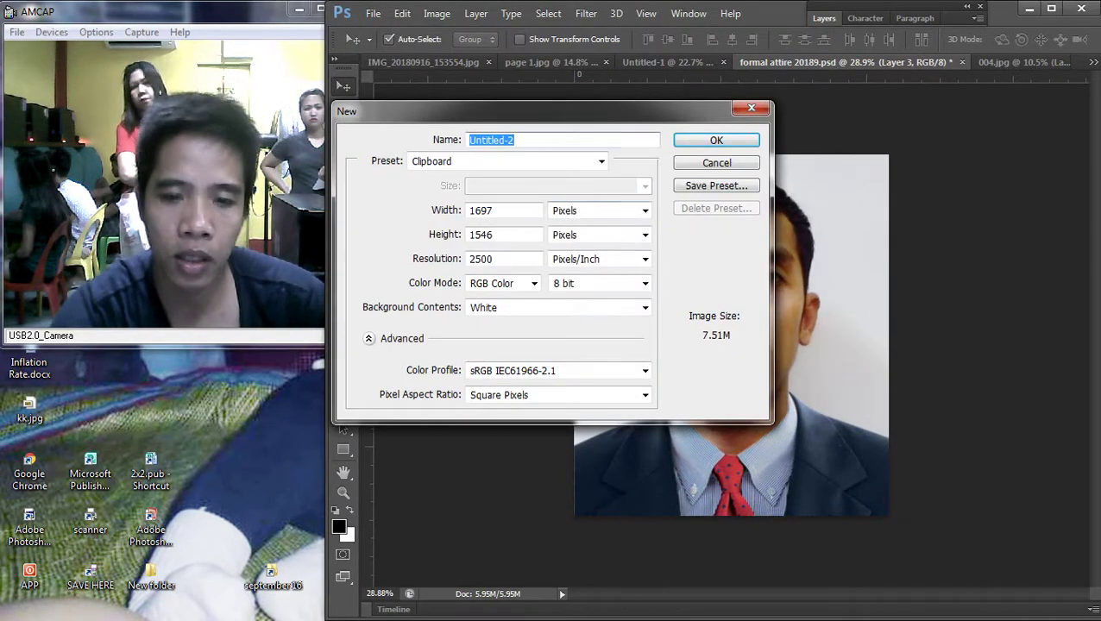
pyautogui.click(645, 210)
pyautogui.press('Down')
pyautogui.press('Return')
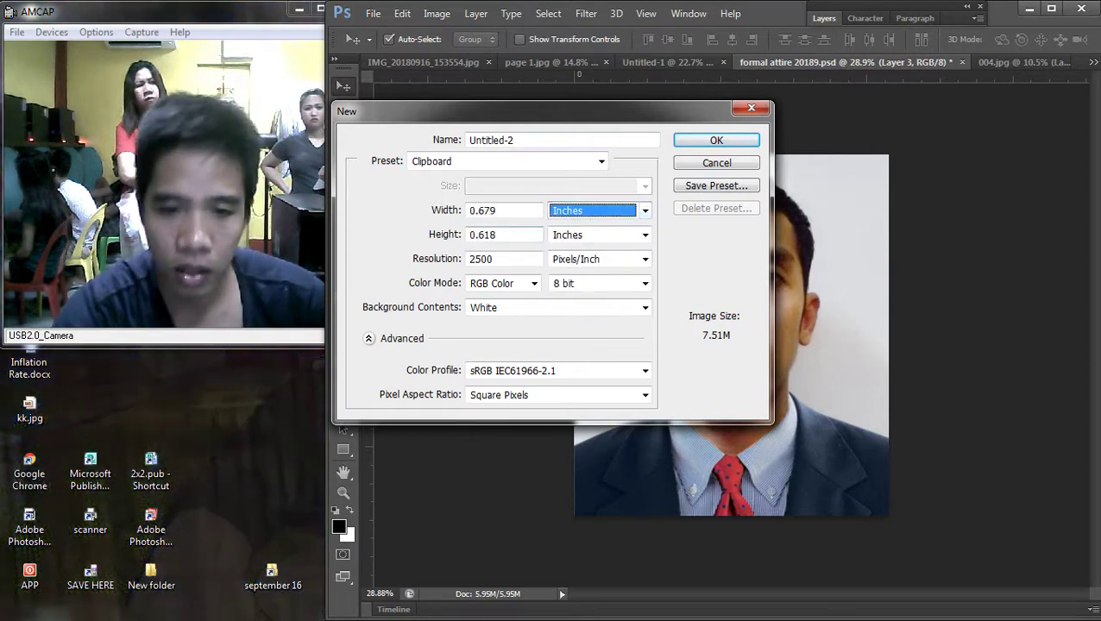
pyautogui.hotkey('shift', 'Tab')
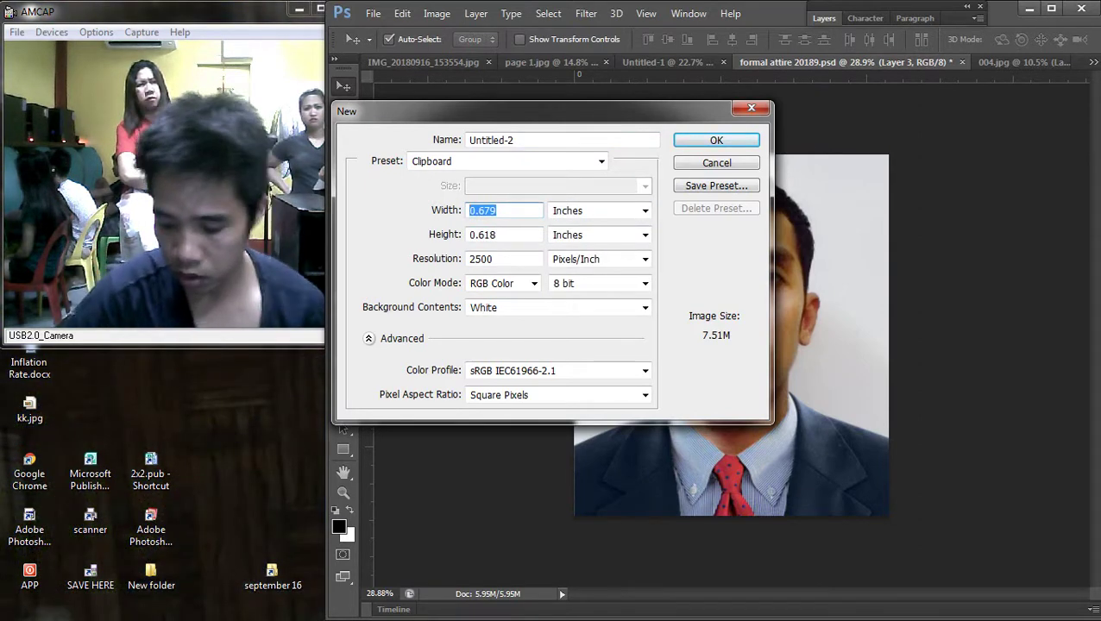
pyautogui.write('8')
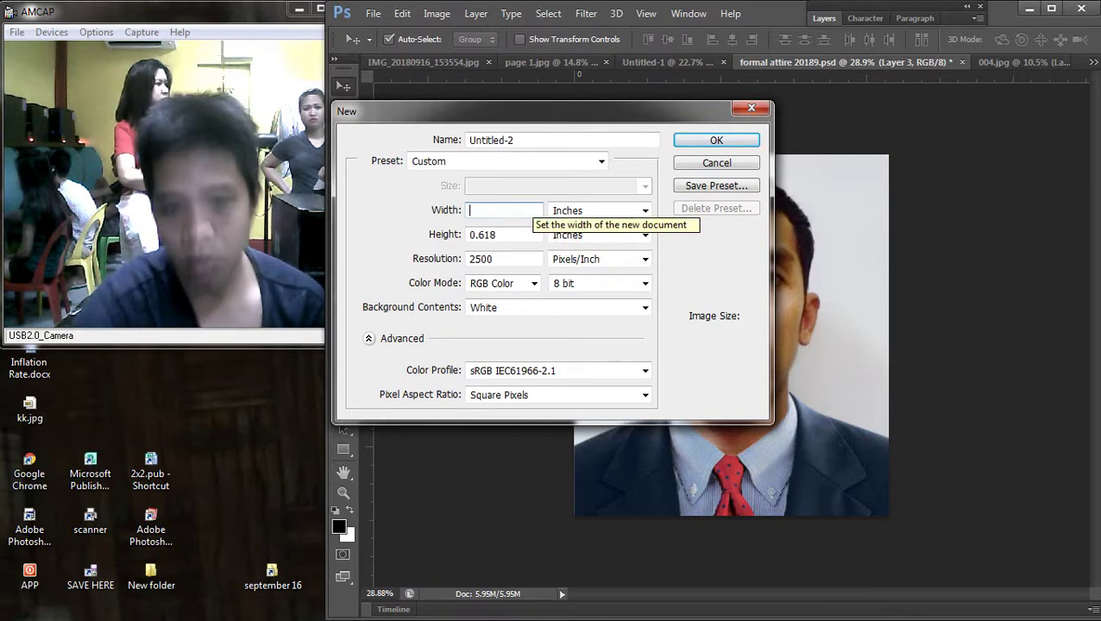
pyautogui.write('4')
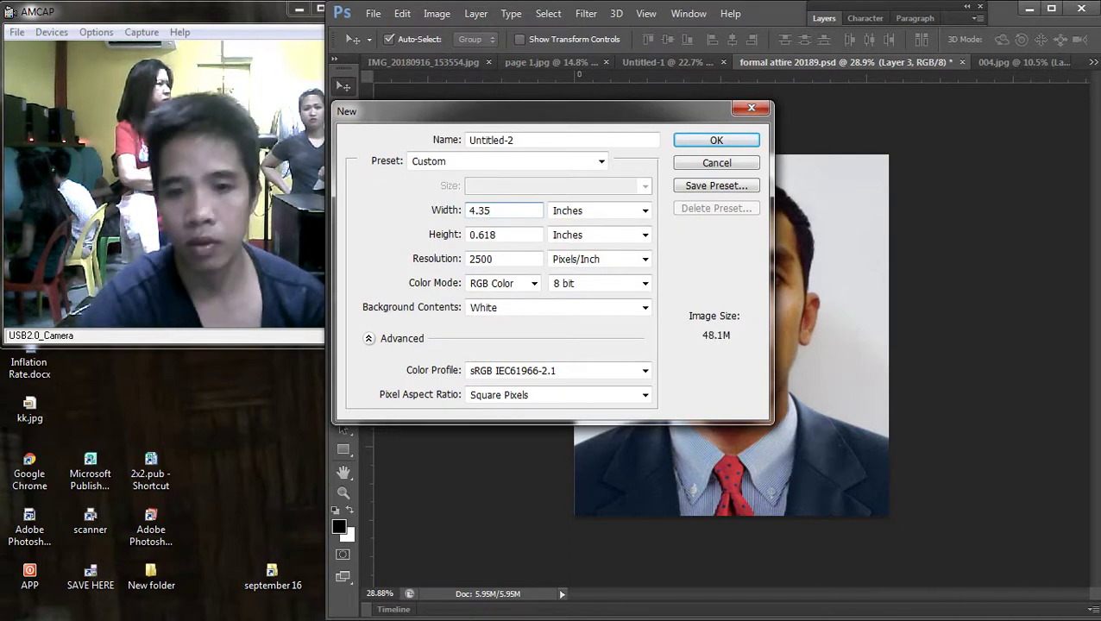
pyautogui.write('.35')
pyautogui.press('BackSpace')
pyautogui.press('Tab')
pyautogui.hotkey('alt', 'Down')
pyautogui.press('Up')
pyautogui.press('Return')
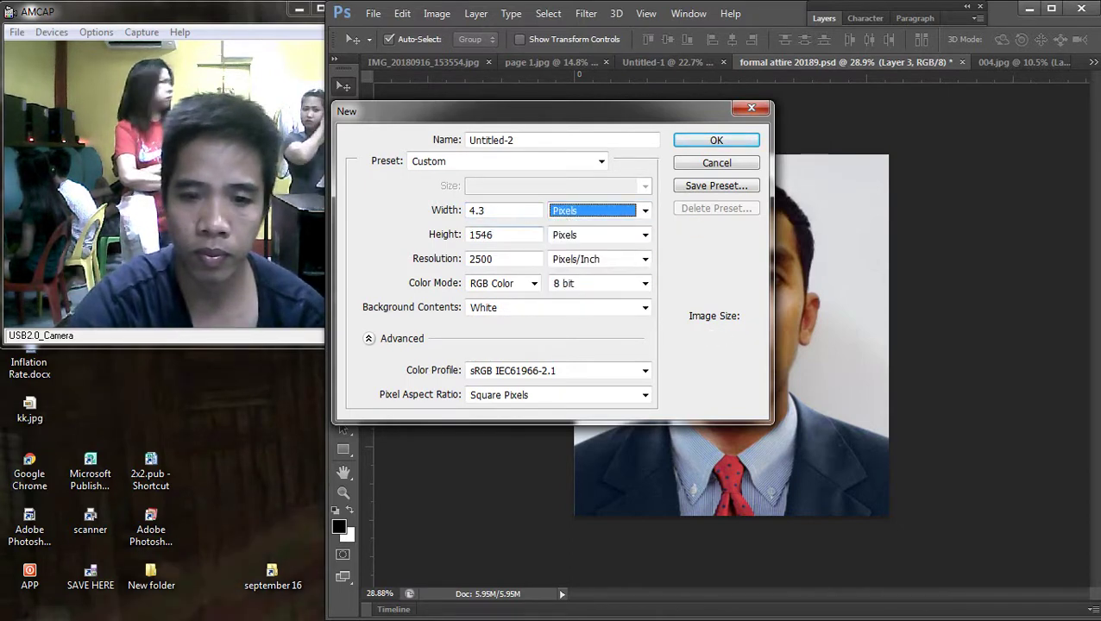
pyautogui.hotkey('shift', 'Tab')
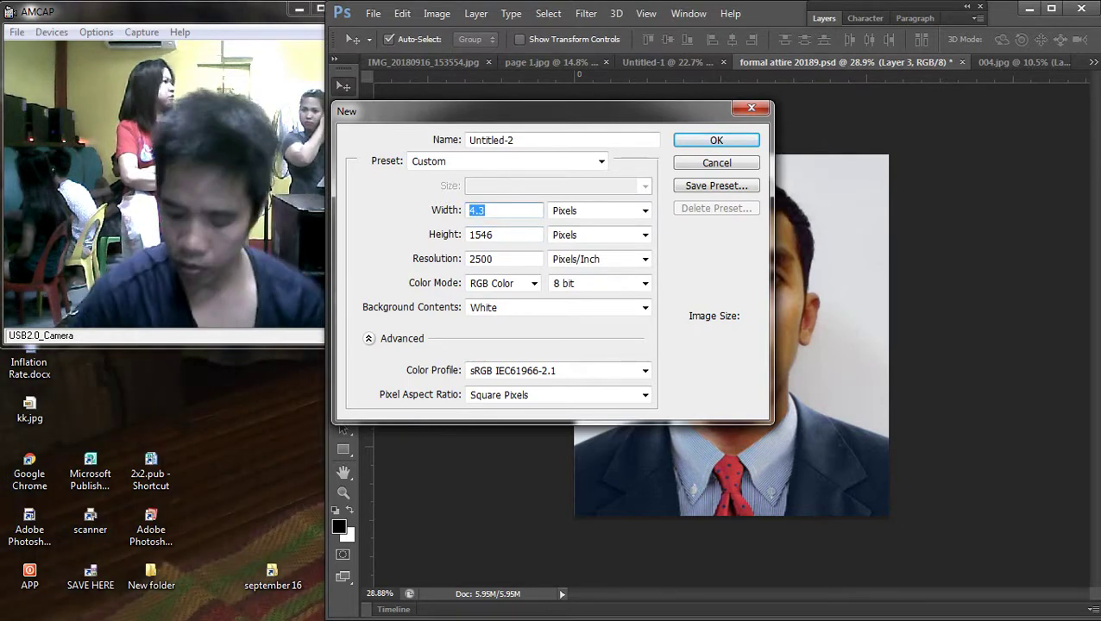
pyautogui.write('1.')
pyautogui.press('Escape')
pyautogui.hotkey('ctrl', '-')
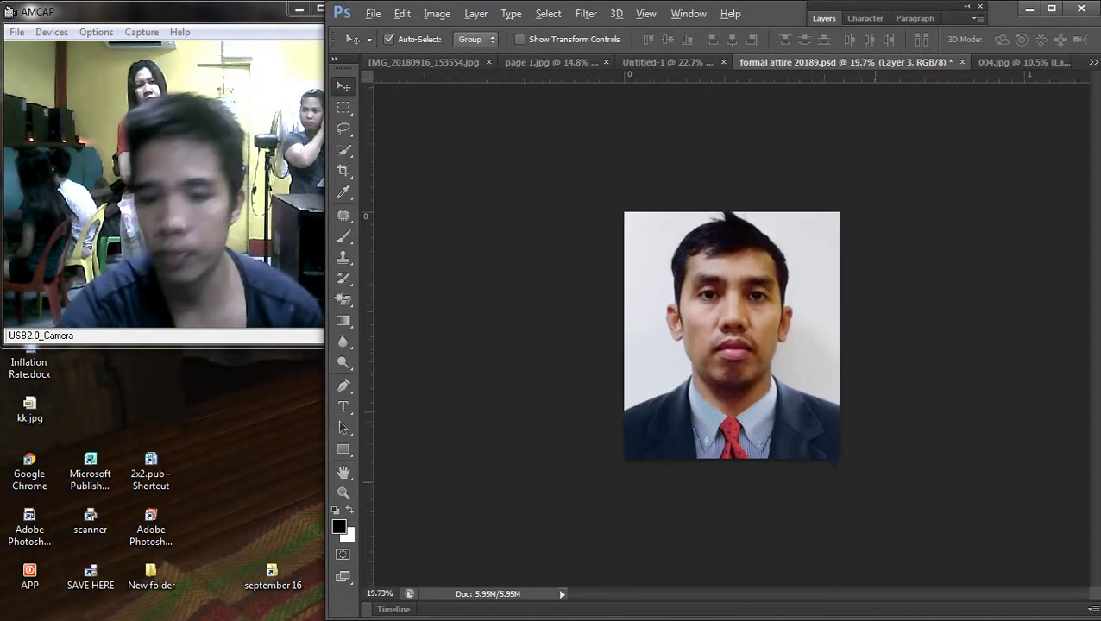
pyautogui.hotkey('ctrl', '0')
pyautogui.press('F7')
# - Toggle the Layers panel, refit the view and step back to the wider photo crop
pyautogui.rightClick(879, 110)
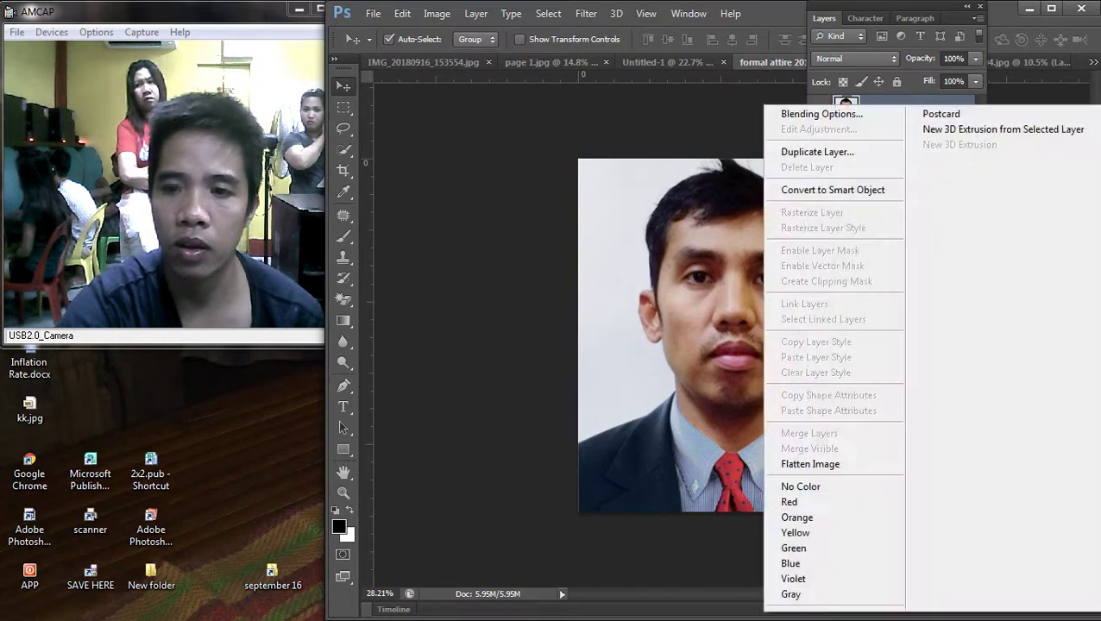
pyautogui.press('Escape')
pyautogui.click(892, 302)
pyautogui.press('F7')
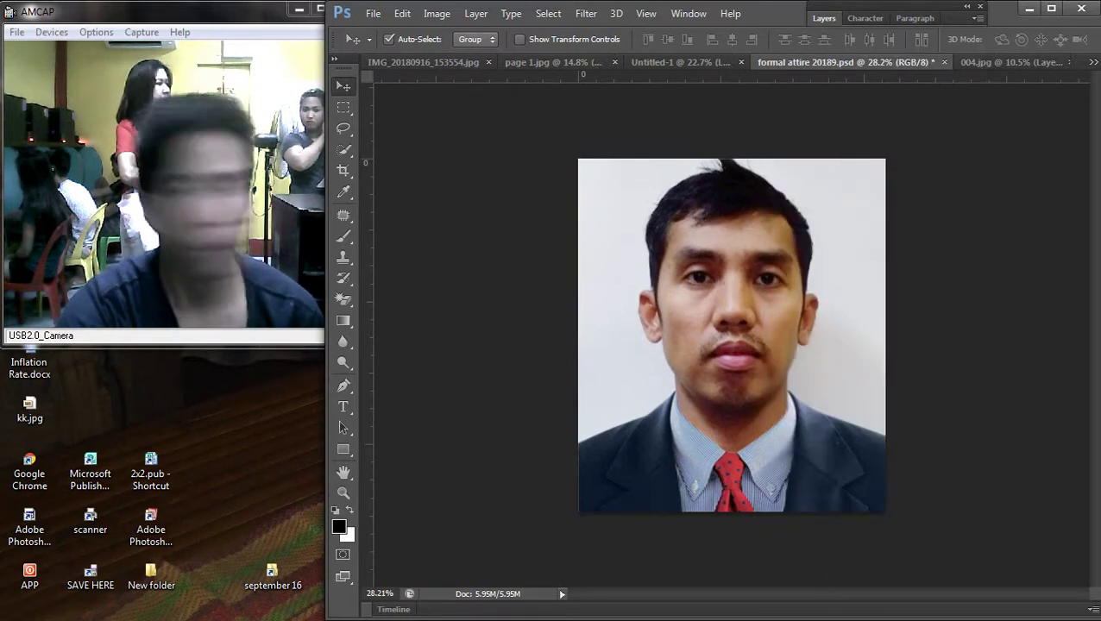
pyautogui.hotkey('ctrl', '-')
pyautogui.hotkey('ctrl', '0')
pyautogui.press('F7')
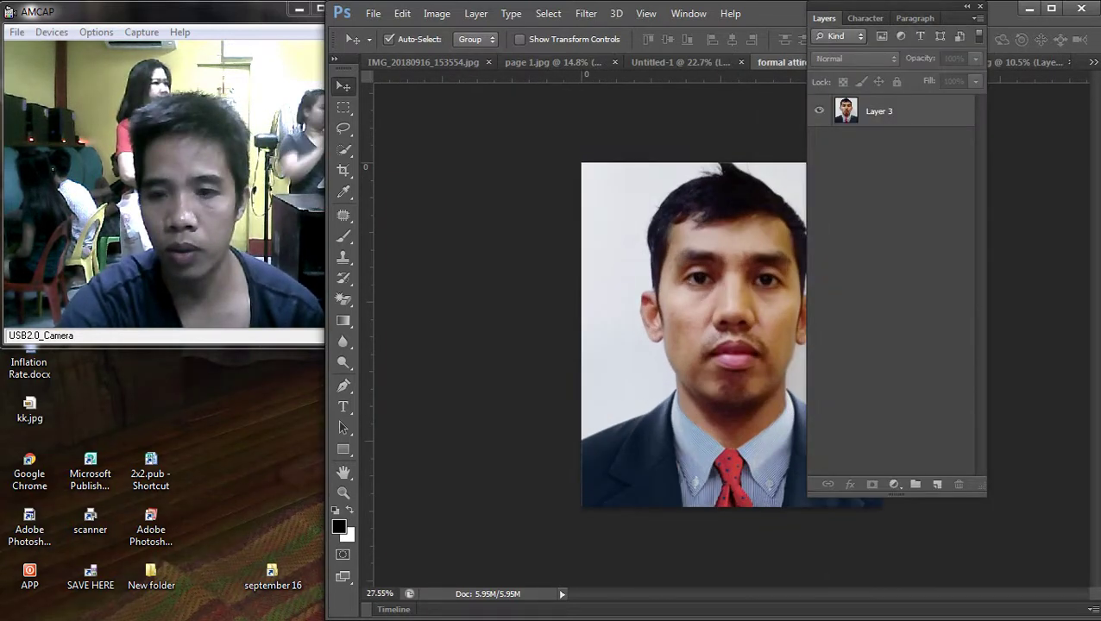
pyautogui.rightClick(879, 110)
pyautogui.press('Escape')
pyautogui.press('F7')
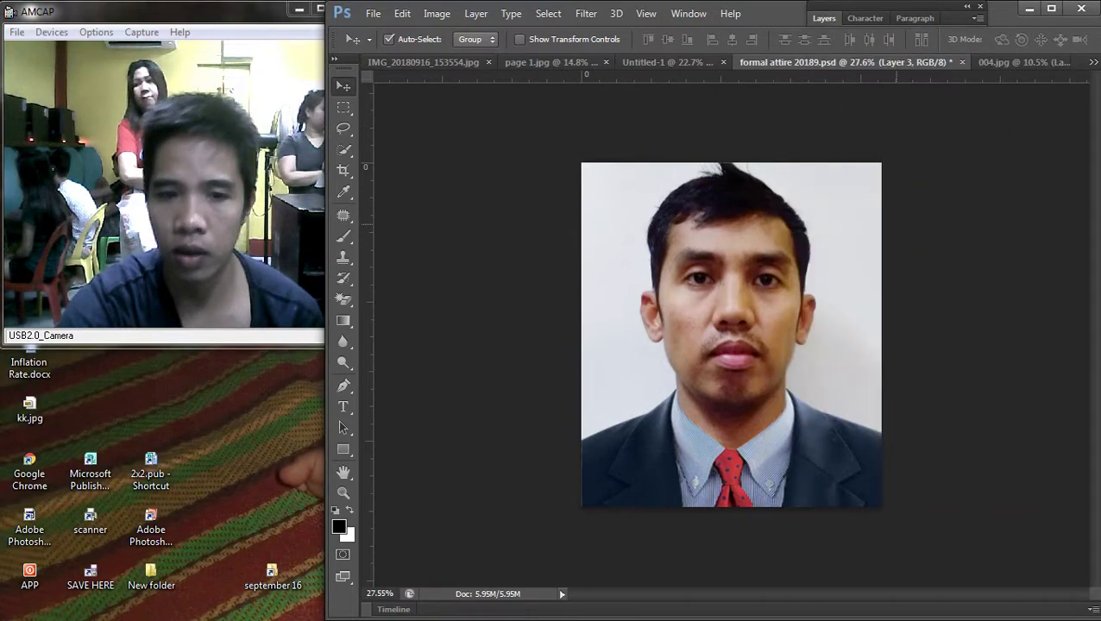
pyautogui.hotkey('ctrl', 'z')
# - Save a JPEG copy as formal attire 20189.jpg in the september 16 folder
pyautogui.click(373, 13)
pyautogui.click(392, 207)
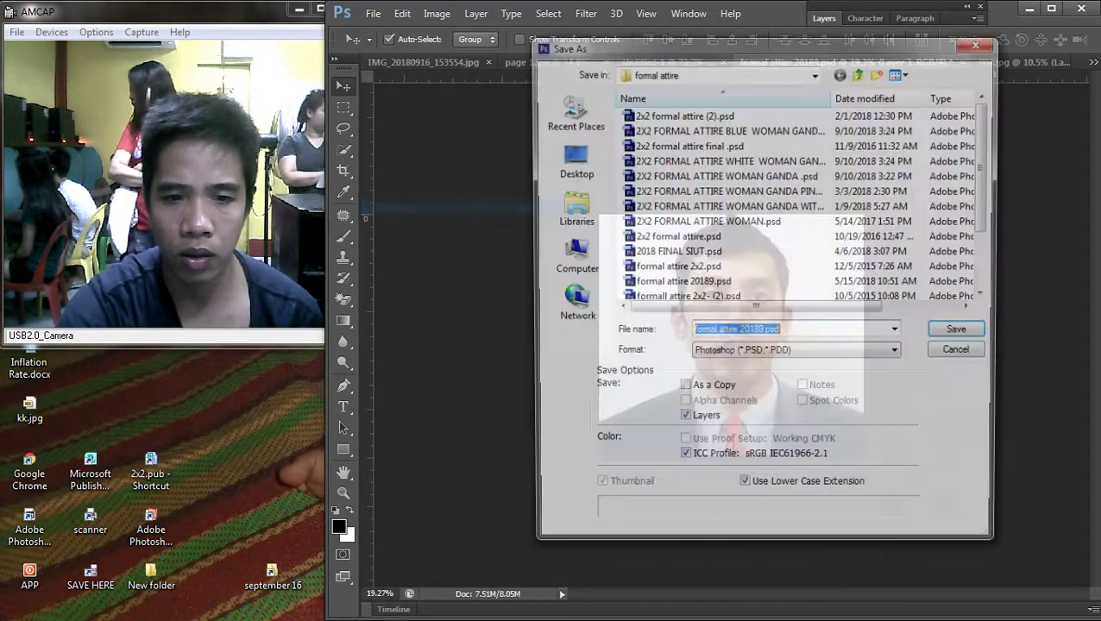
pyautogui.click(797, 353)
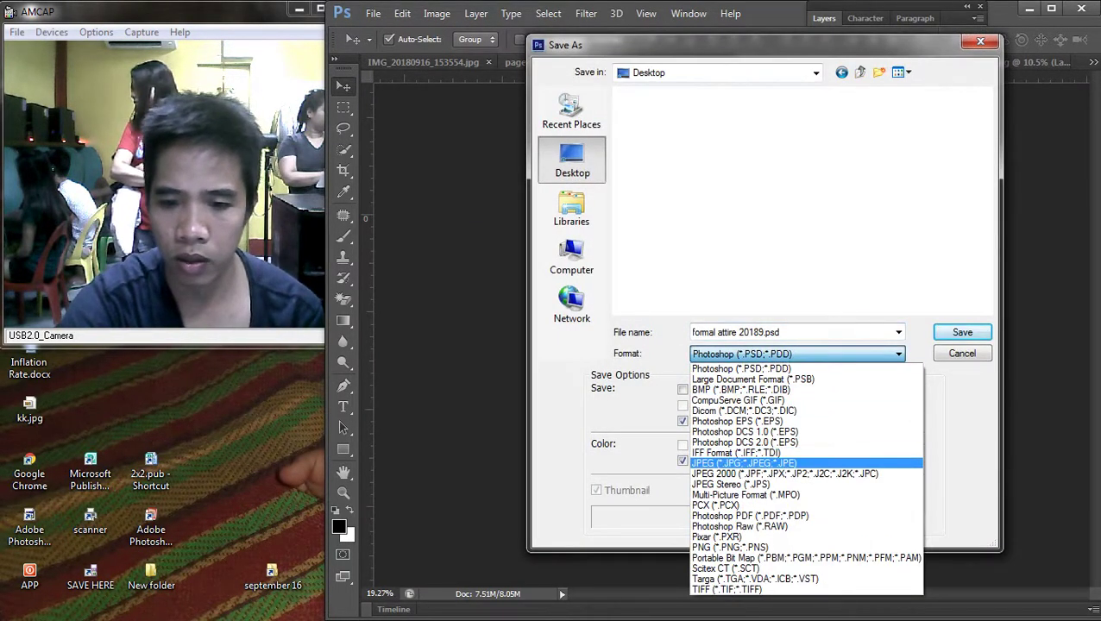
pyautogui.click(776, 459)
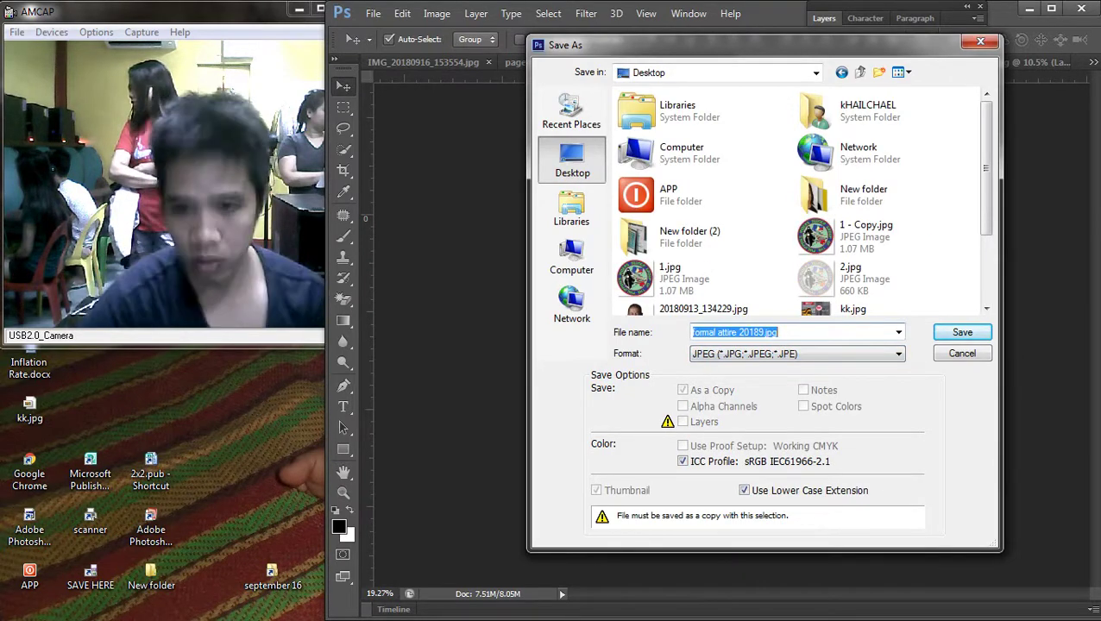
pyautogui.scroll(-3, 862, 199)
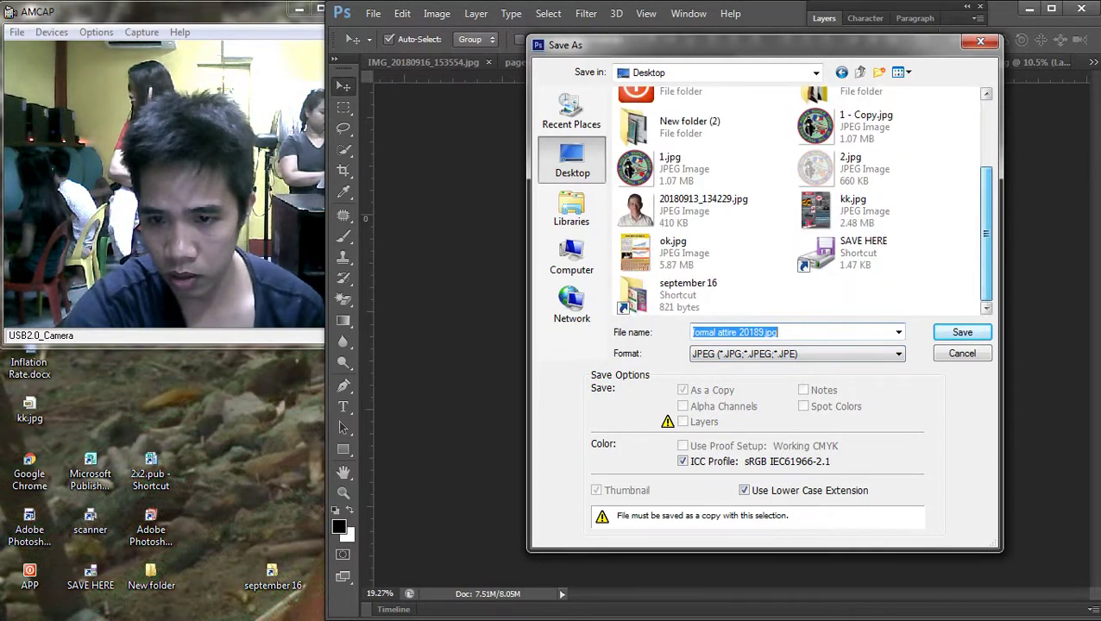
pyautogui.doubleClick(687, 293)
pyautogui.press('Return')
pyautogui.press('Return')
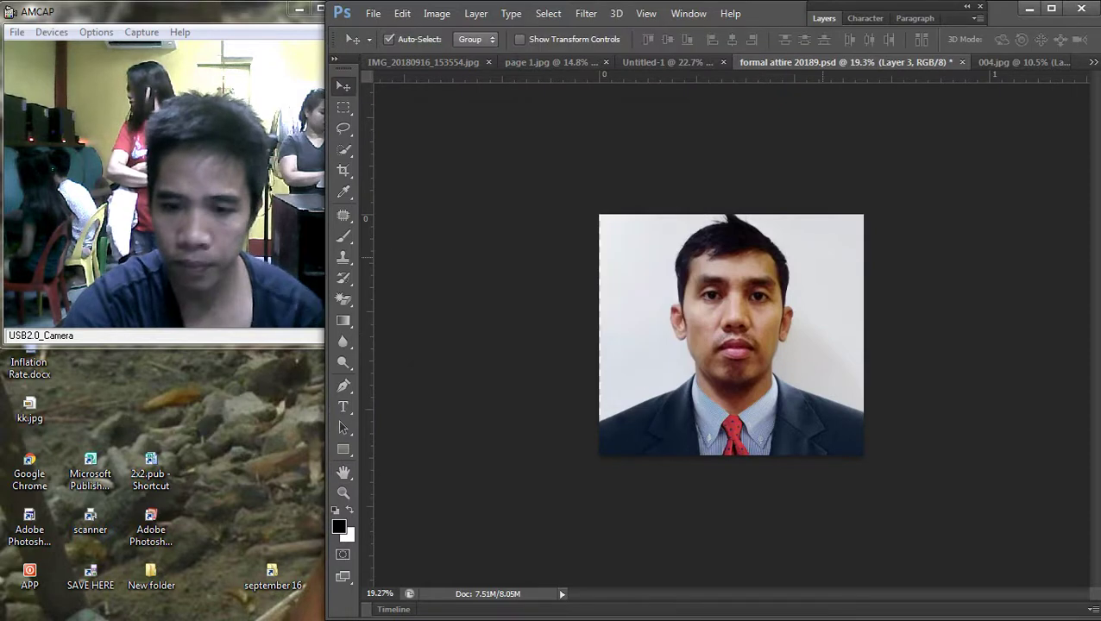
# - Flatten Layer 3 into the Background and fill the canvas with white
pyautogui.click(823, 18)
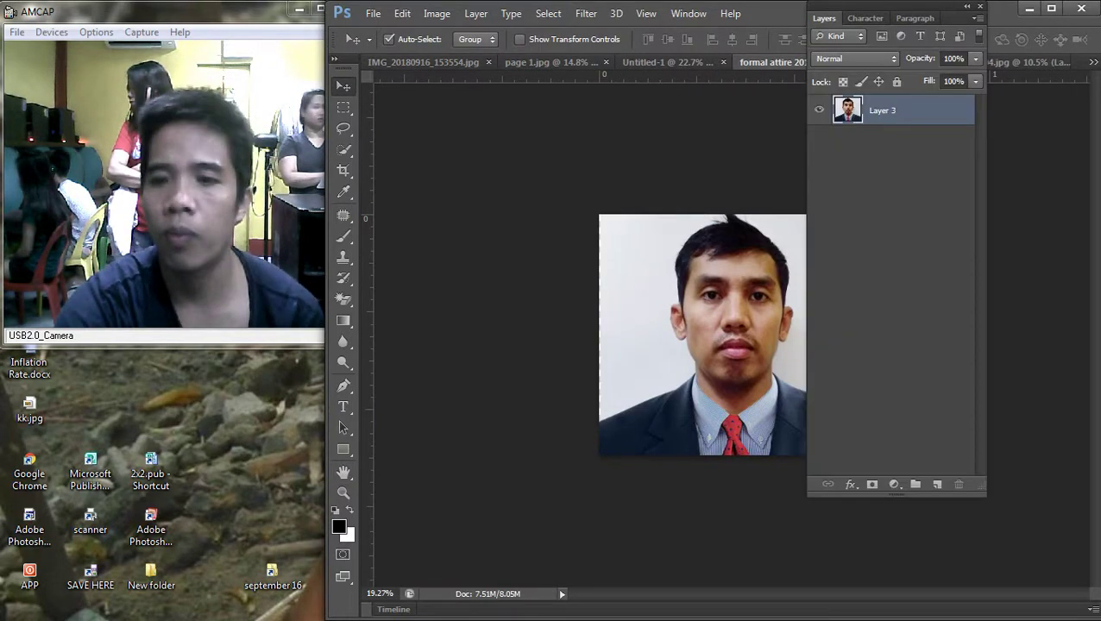
pyautogui.rightClick(854, 108)
pyautogui.click(806, 465)
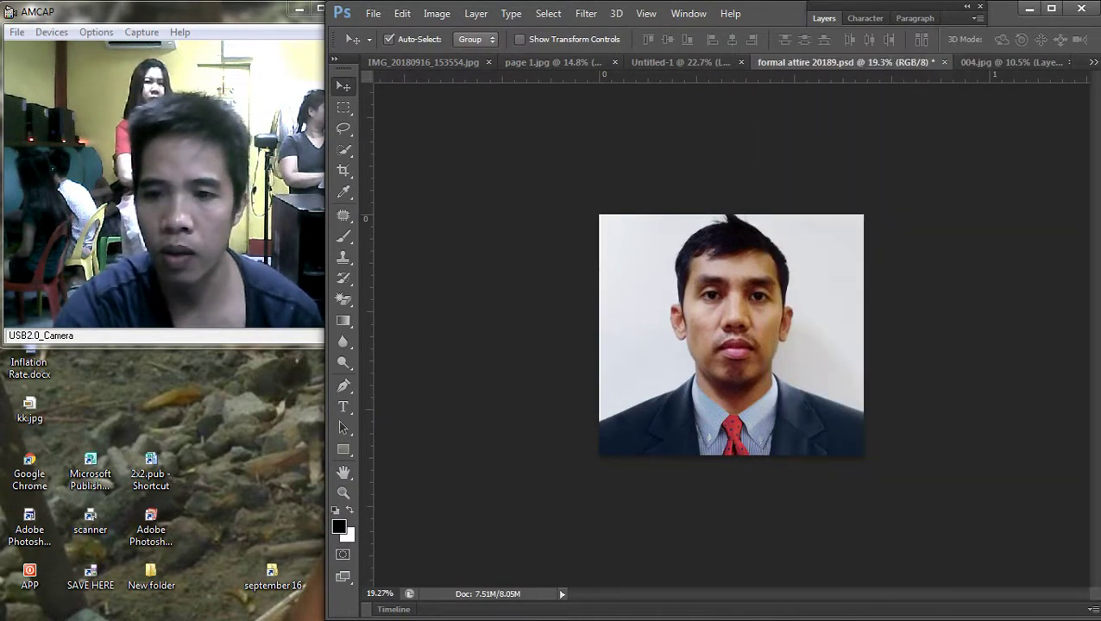
pyautogui.hotkey('ctrl', 'a')
pyautogui.press('BackSpace')
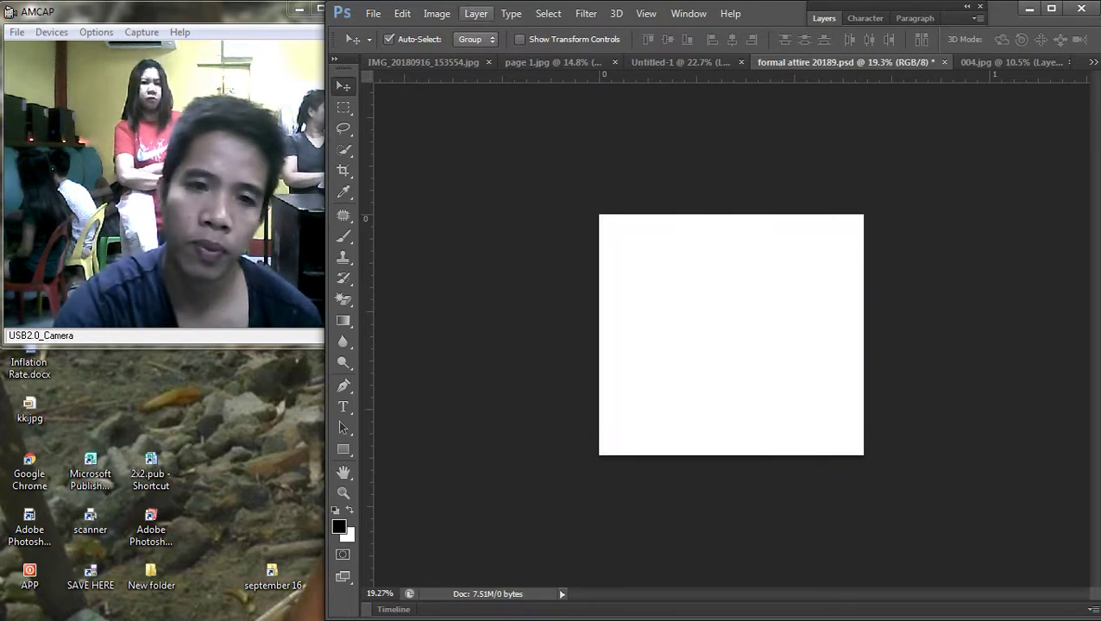
# - Bring the photo back, fit it in the window and drop the selection
pyautogui.click(475, 13)
pyautogui.click(788, 156)
pyautogui.hotkey('ctrl', 'v')
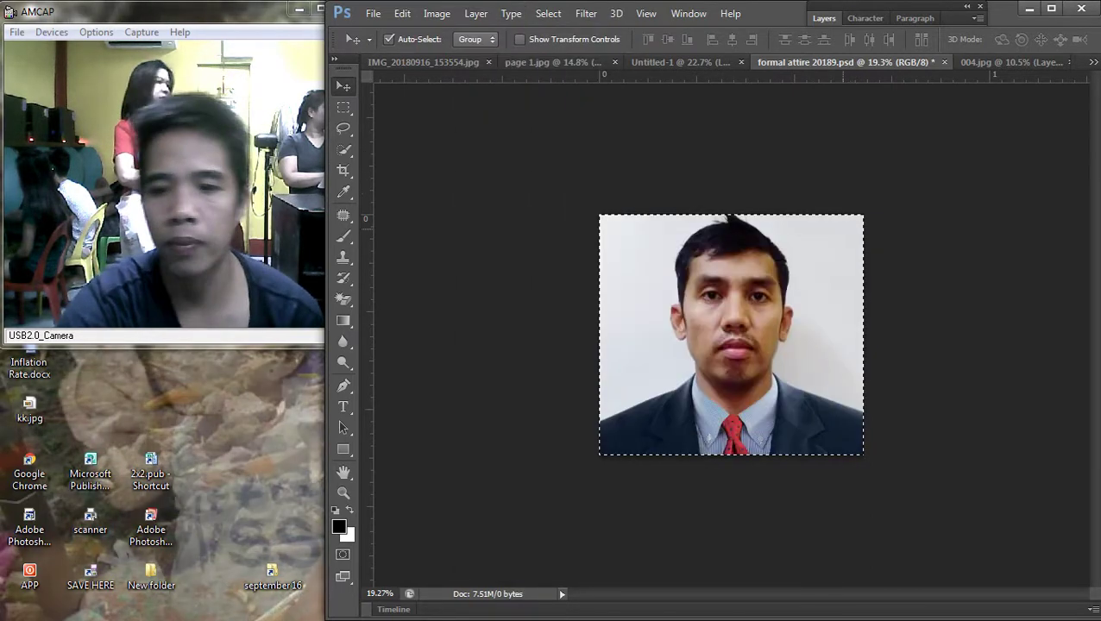
pyautogui.hotkey('ctrl', '0')
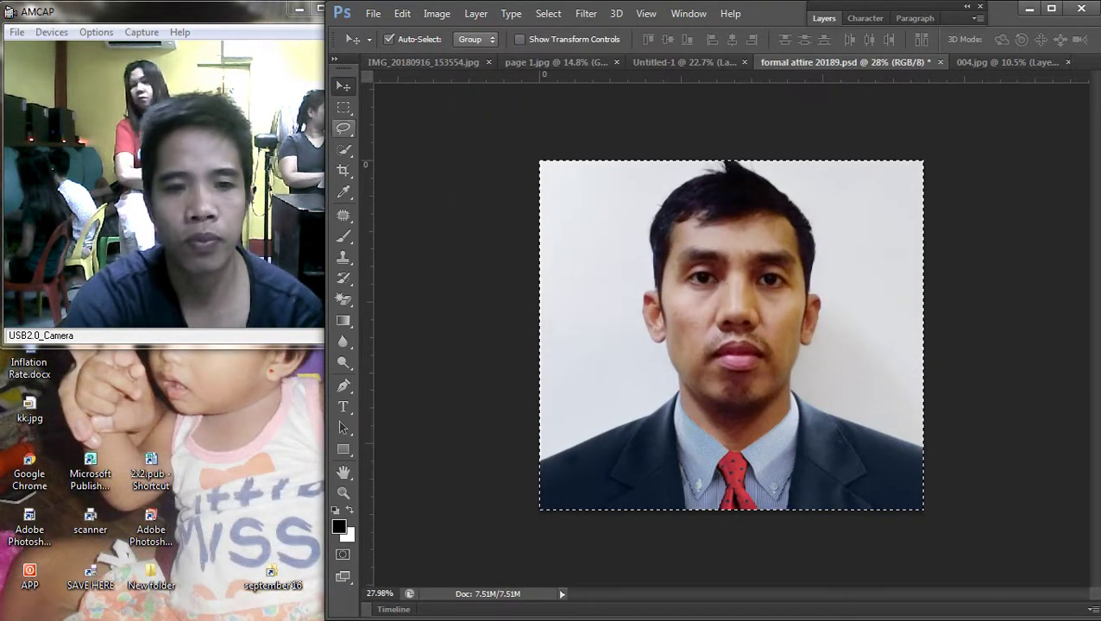
pyautogui.press('m')
pyautogui.rightClick(817, 226)
pyautogui.click(863, 241)
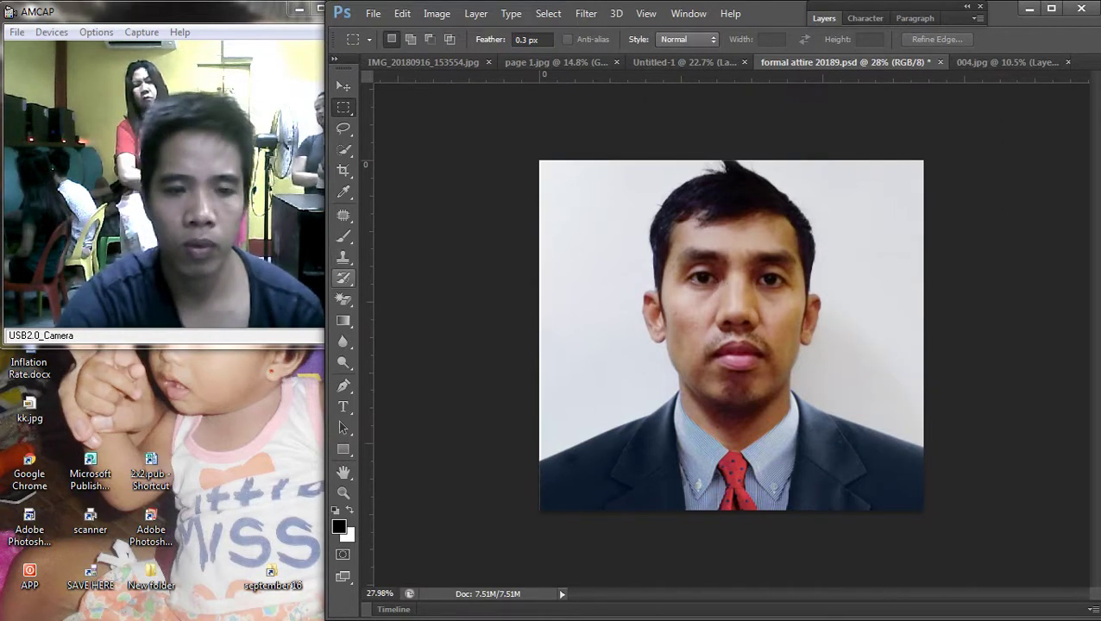
# - Erase a spot on the upper-left background with an enlarged plain Eraser, then save
pyautogui.click(343, 298)
pyautogui.rightClick(344, 298)
pyautogui.click(405, 295)
pyautogui.rightClick(577, 282)
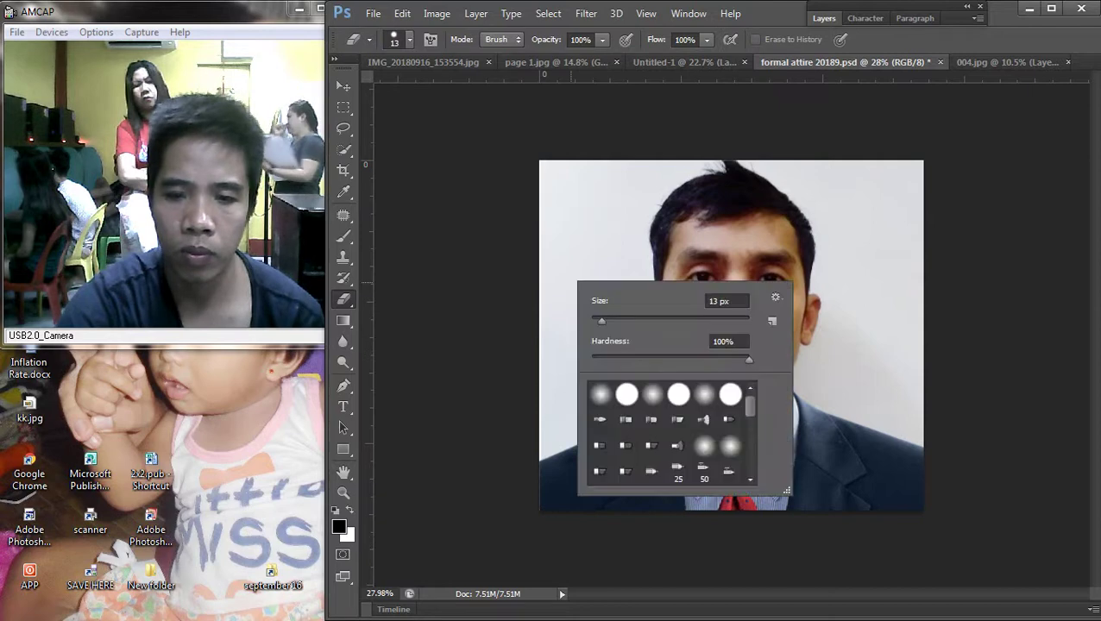
pyautogui.moveTo(601, 320); pyautogui.dragTo(685, 321)
pyautogui.press('Return')
pyautogui.click(579, 252)
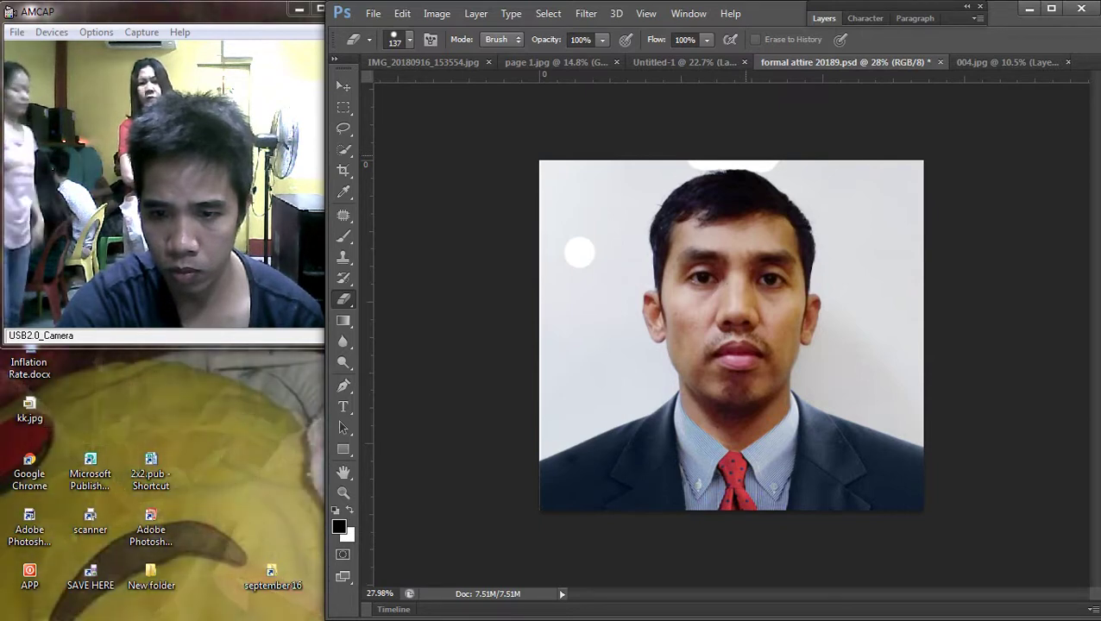
pyautogui.scroll(-2, 731, 335)
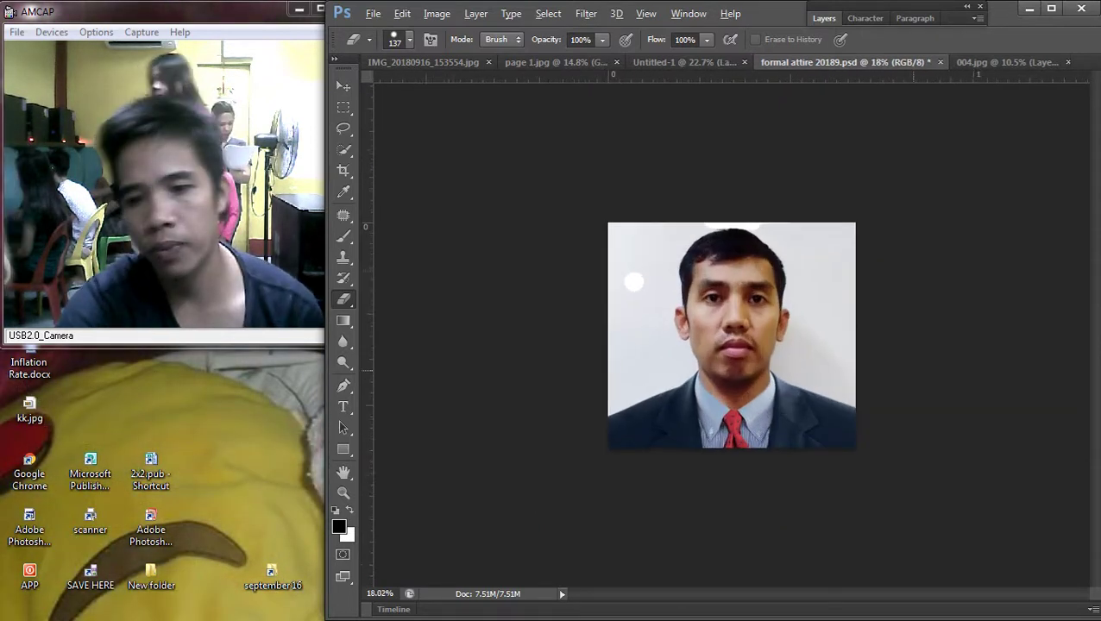
pyautogui.press('v')
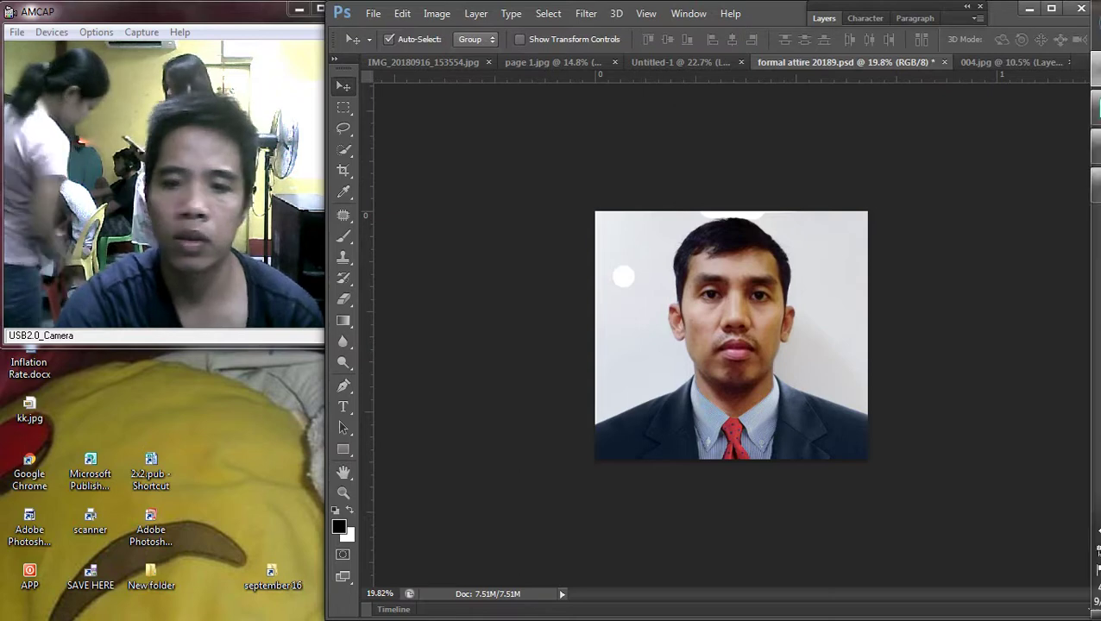
pyautogui.scroll(1, 729, 336)
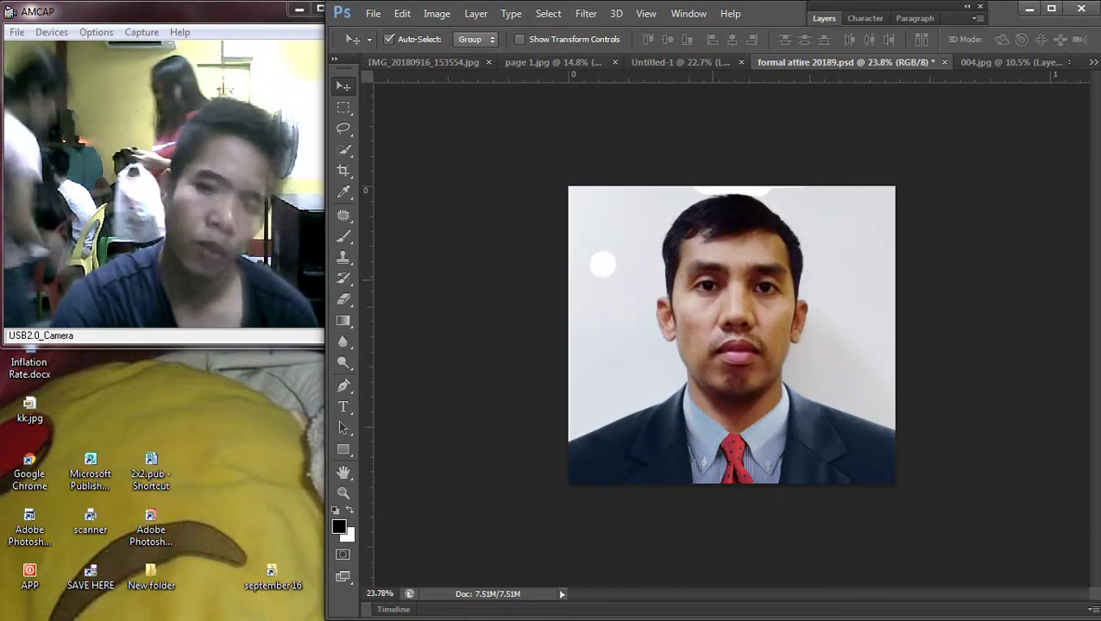
pyautogui.hotkey('ctrl', 's')
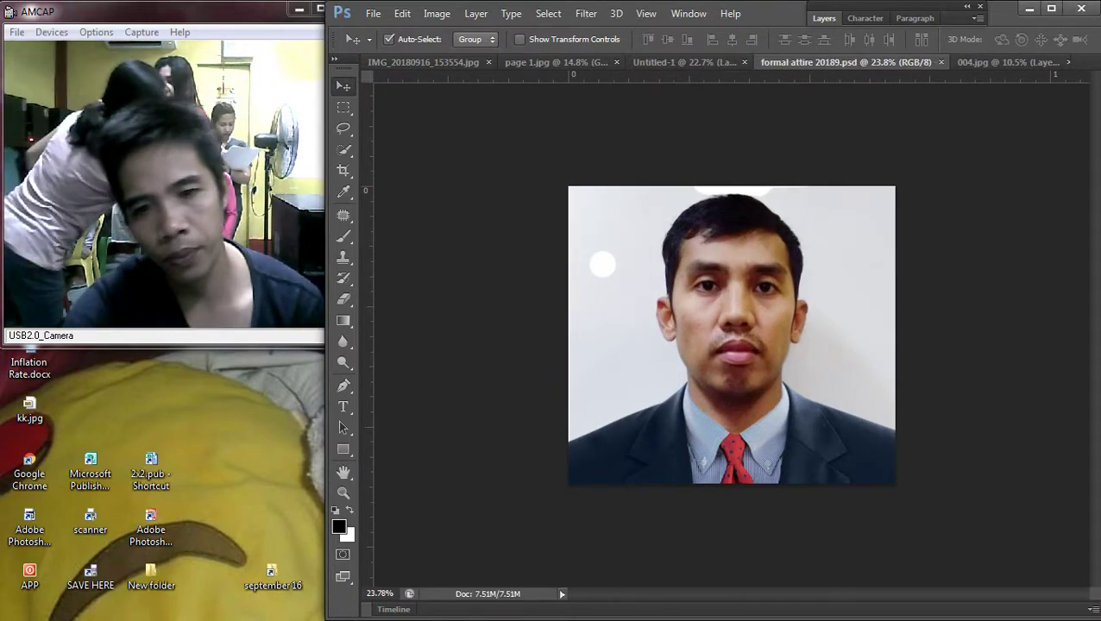
# - Select the entire canvas and fill it with plain white
pyautogui.press('F7')
pyautogui.hotkey('ctrl', 'a')
pyautogui.press('BackSpace')
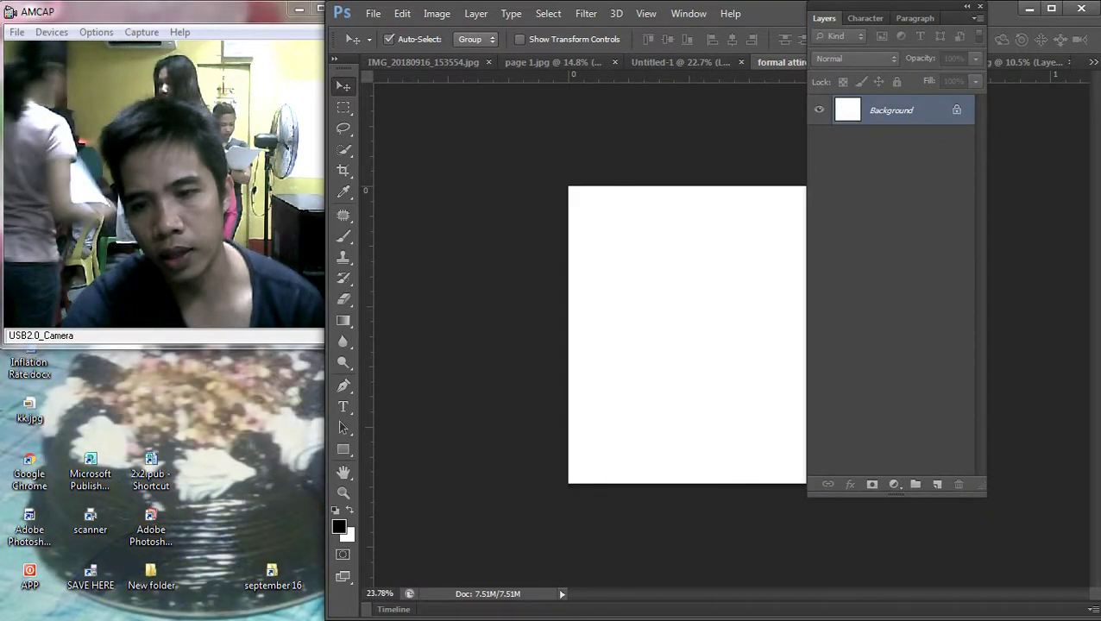
# - In Image Size, switch units to centimetres and set width 4, height 3 at 2500 ppi
pyautogui.click(437, 12)
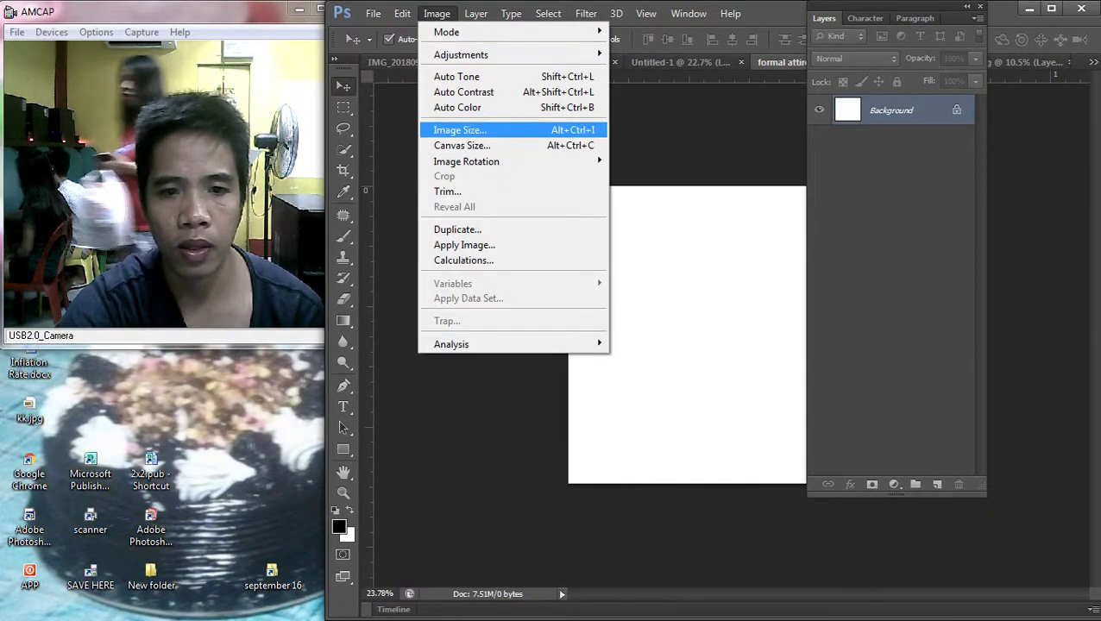
pyautogui.click(455, 130)
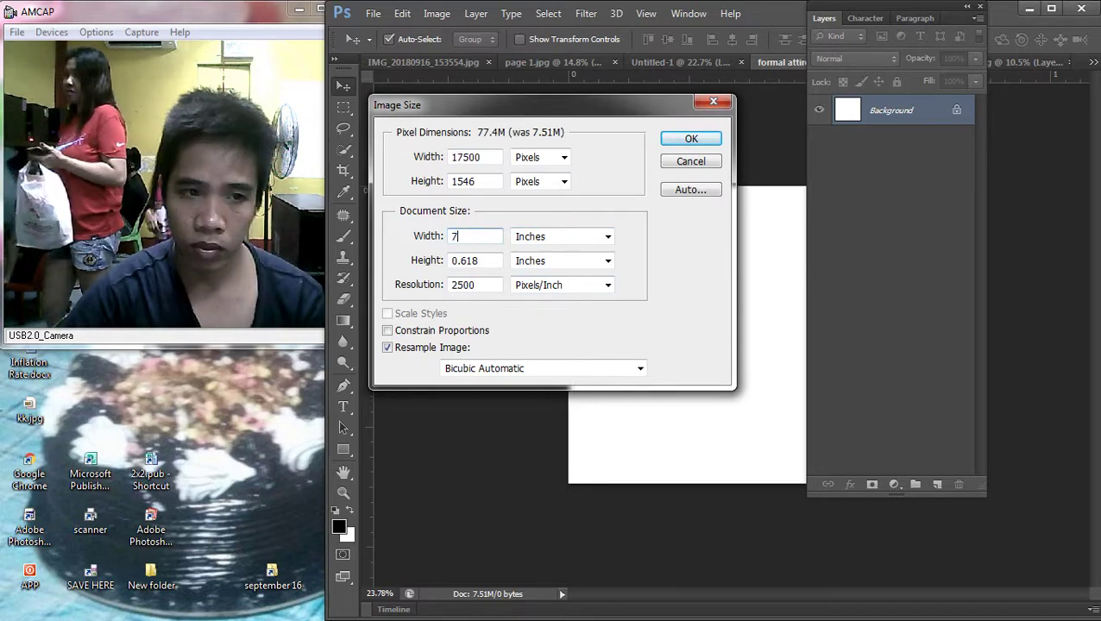
pyautogui.write('11')
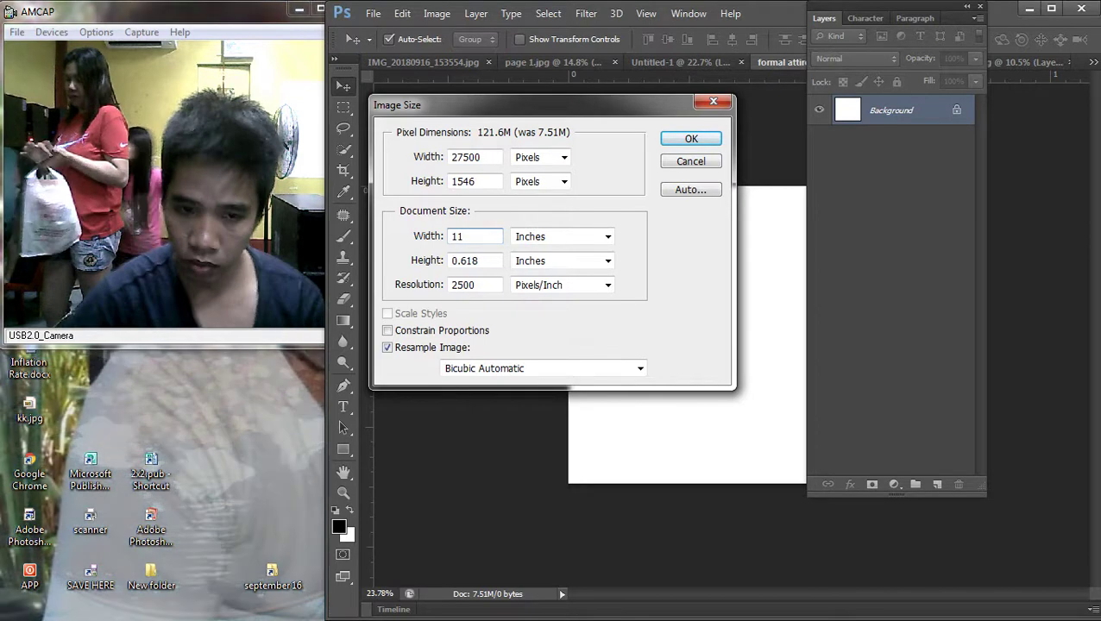
pyautogui.press('BackSpace')
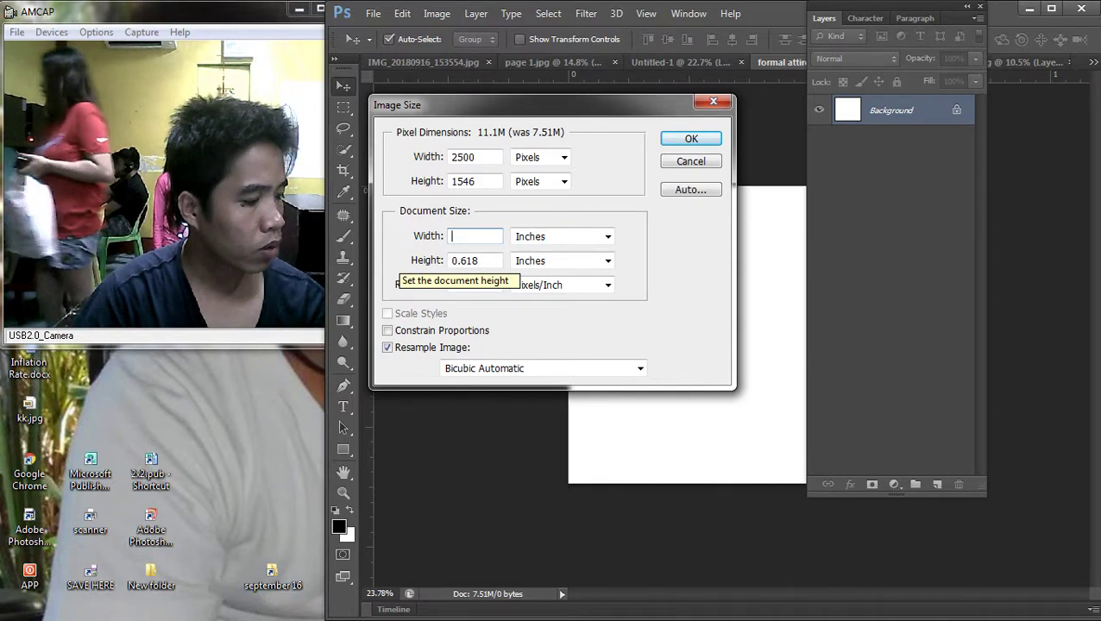
pyautogui.write('4')
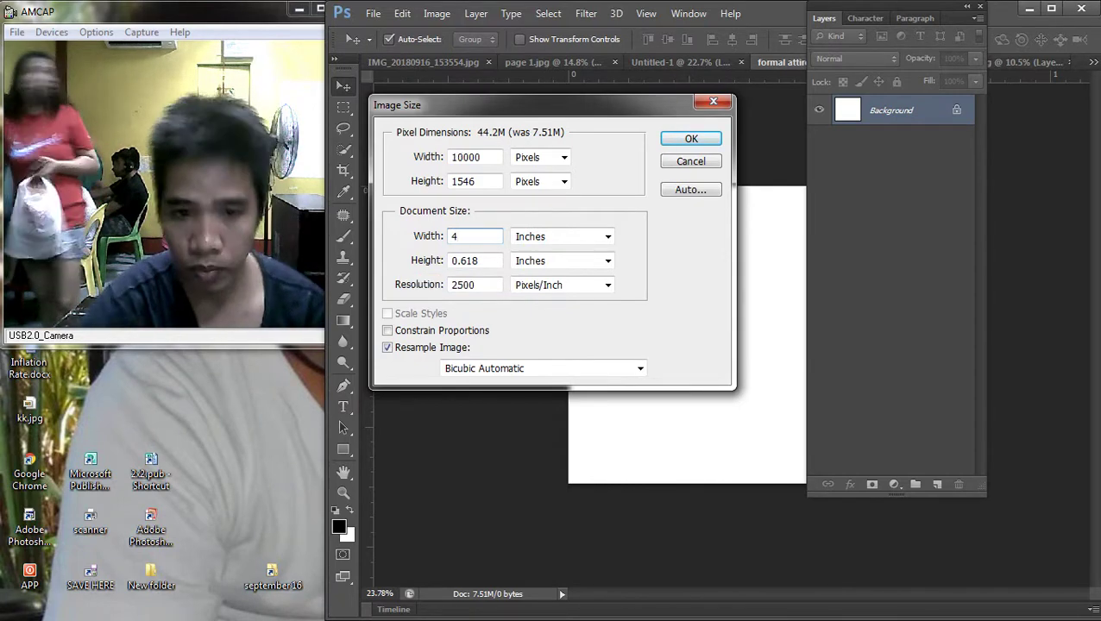
pyautogui.click(607, 236)
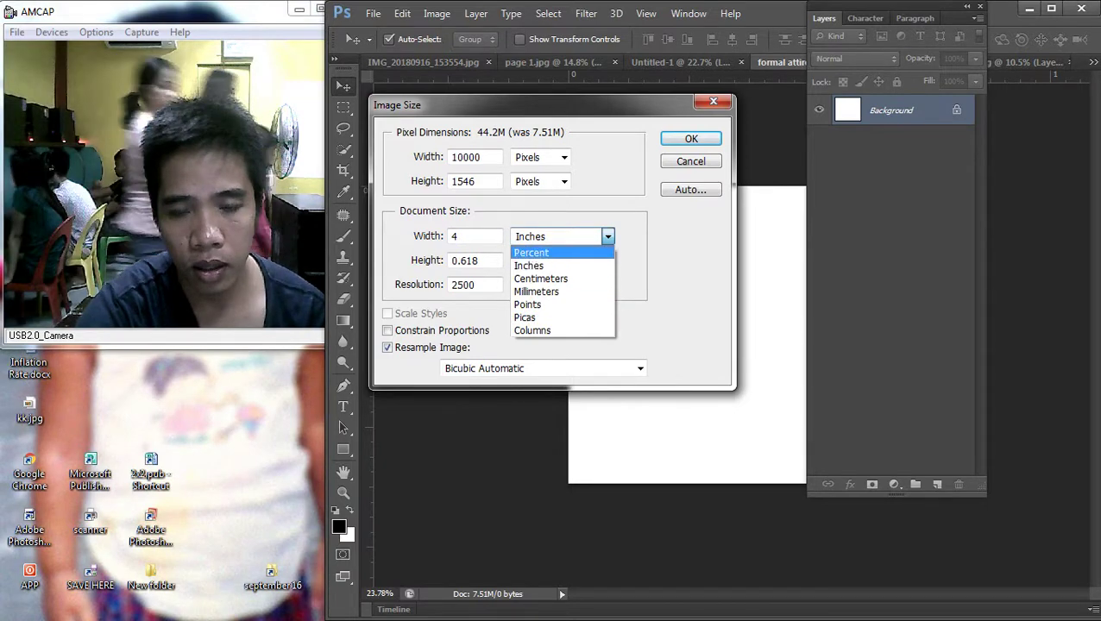
pyautogui.press('Escape')
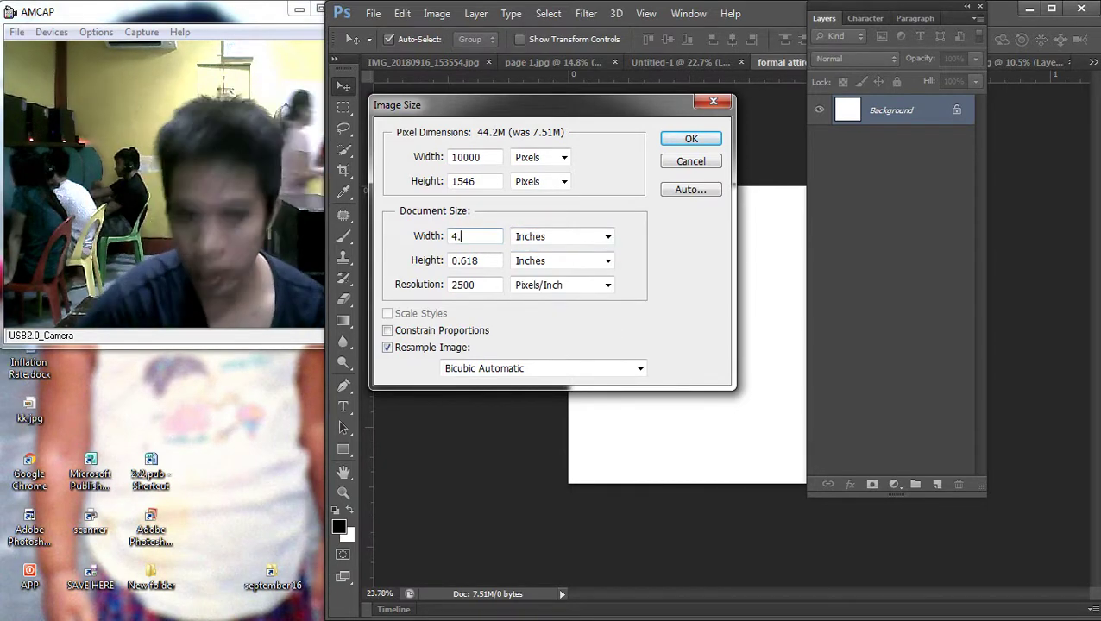
pyautogui.hotkey('alt', 'Down')
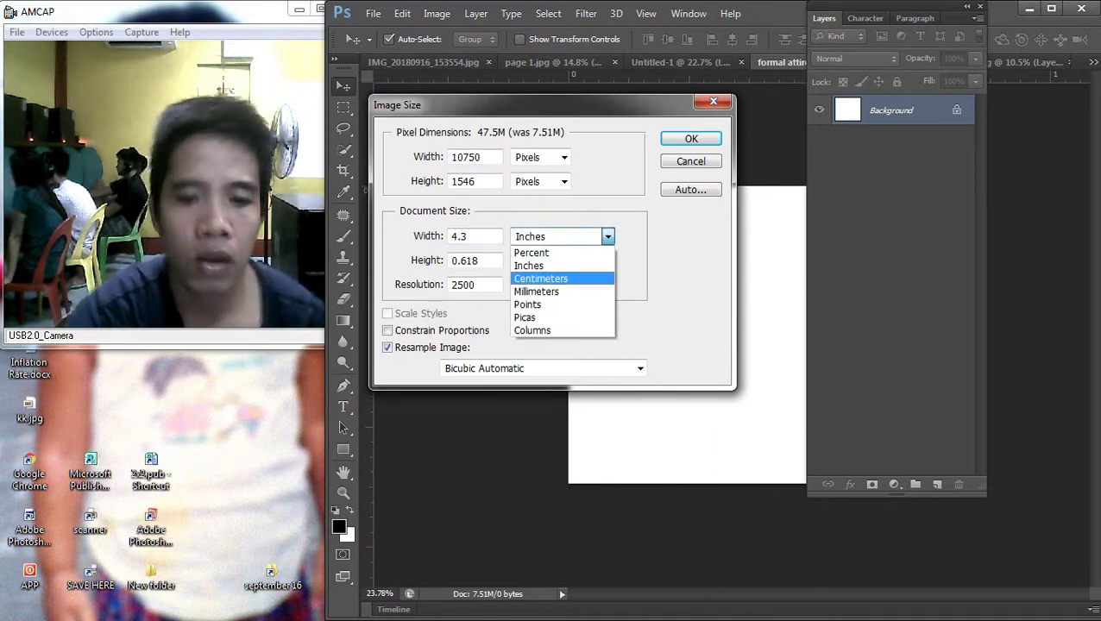
pyautogui.press('Return')
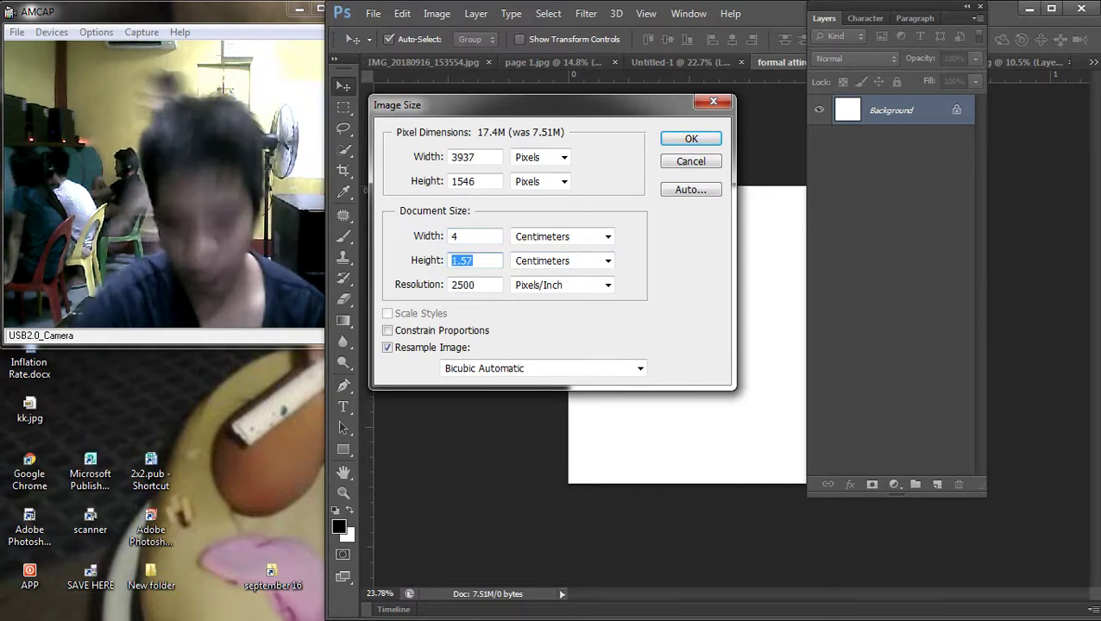
pyautogui.write('3')
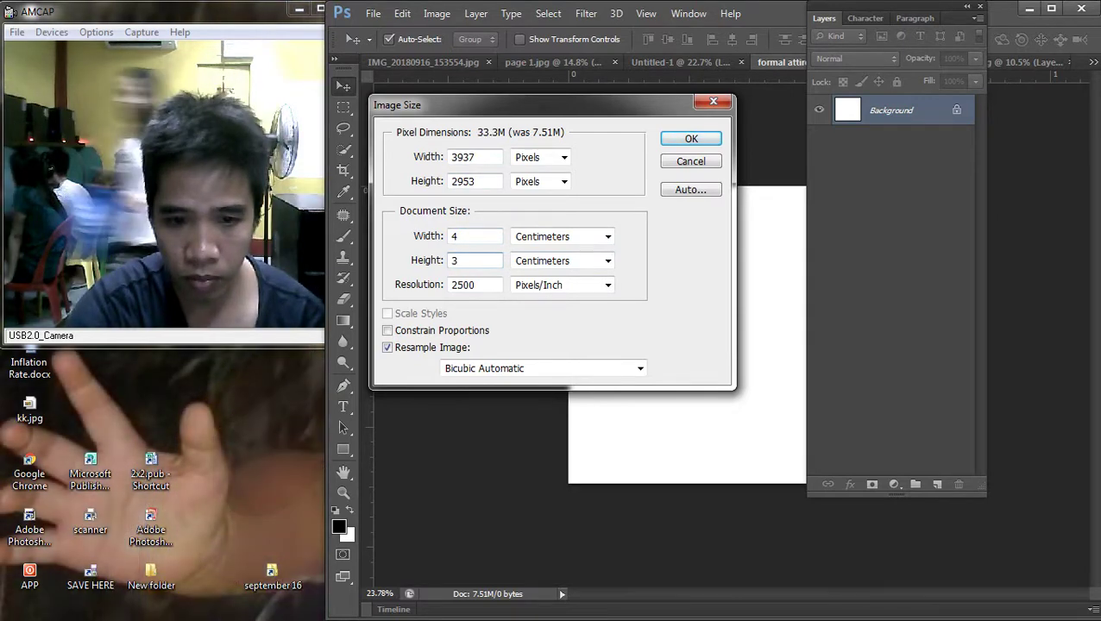
pyautogui.press('Return')
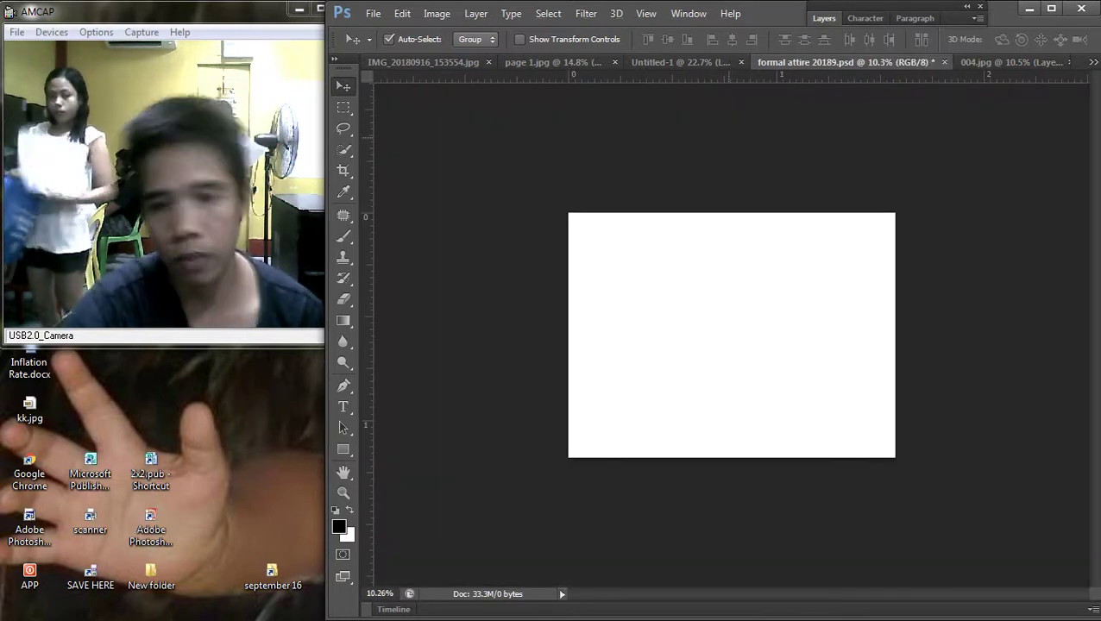
# - Rotate the blank canvas 90° clockwise, paste the portrait, then undo the paste
pyautogui.click(436, 13)
pyautogui.moveTo(509, 161)
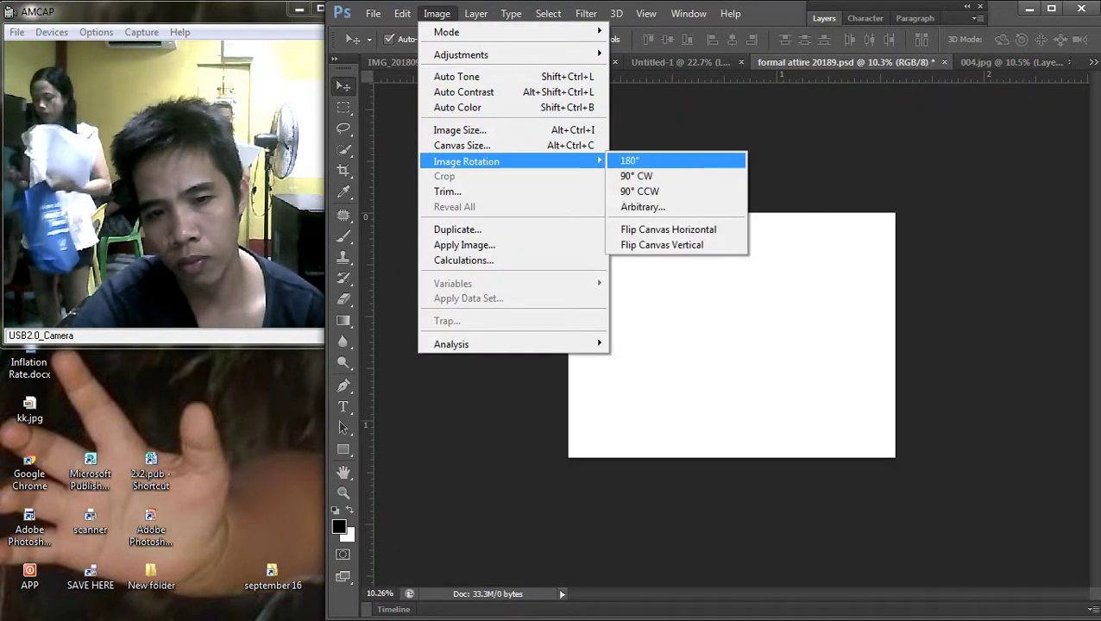
pyautogui.click(636, 175)
pyautogui.hotkey('ctrl', 'v')
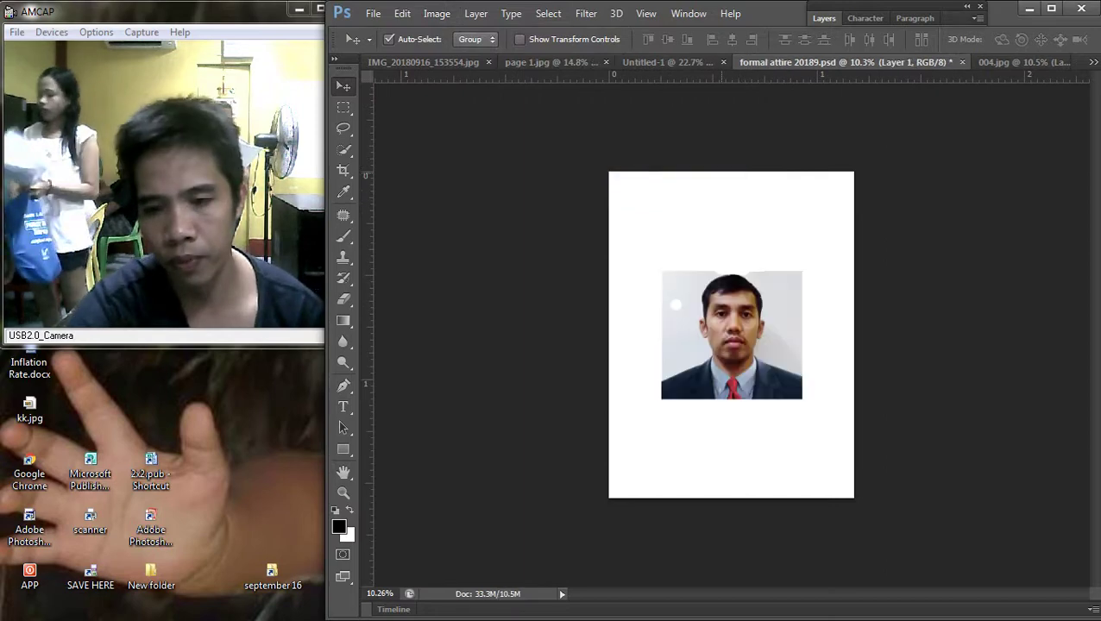
pyautogui.hotkey('ctrl', 'z')
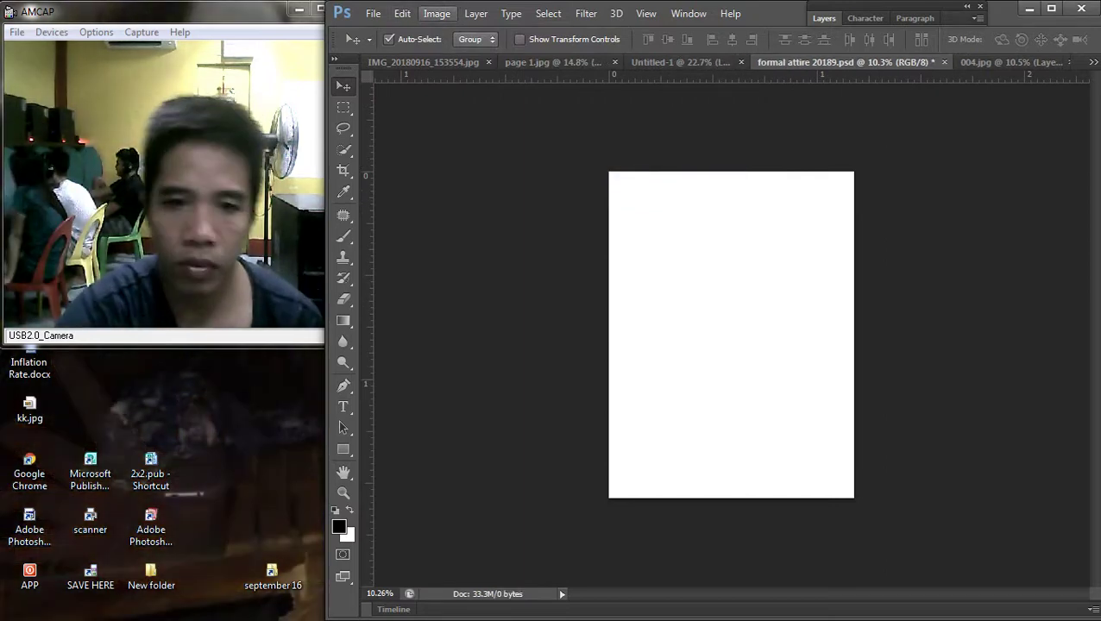
# - Check the canvas image size, then undo back to the original photo
pyautogui.click(436, 13)
pyautogui.click(466, 131)
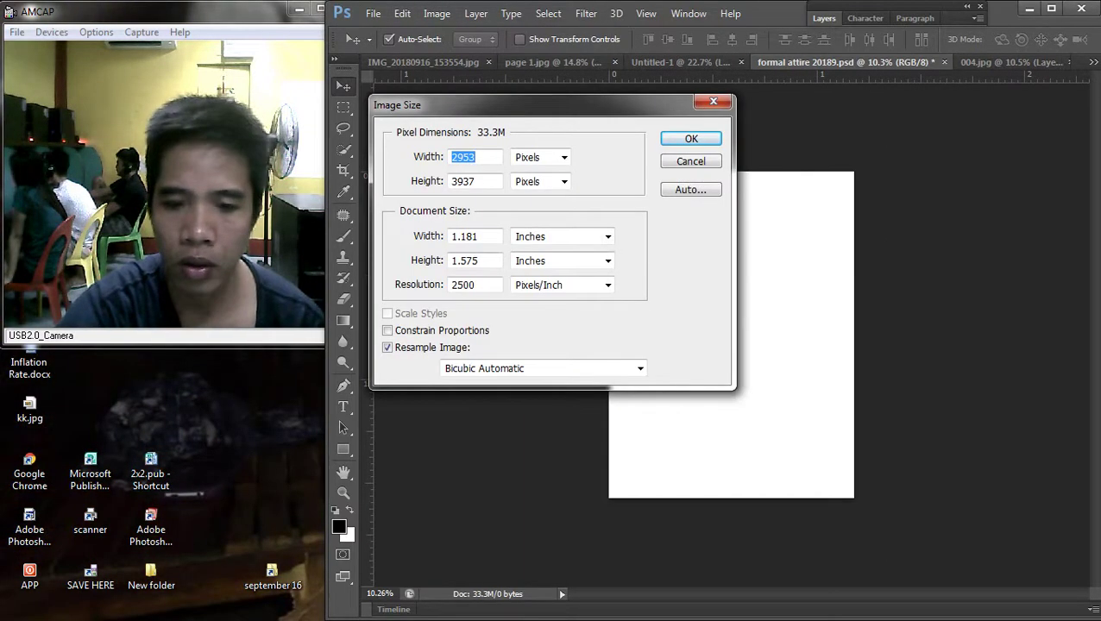
pyautogui.press('Escape')
pyautogui.hotkey('ctrl', 'v')
pyautogui.hotkey('ctrl', 'z')
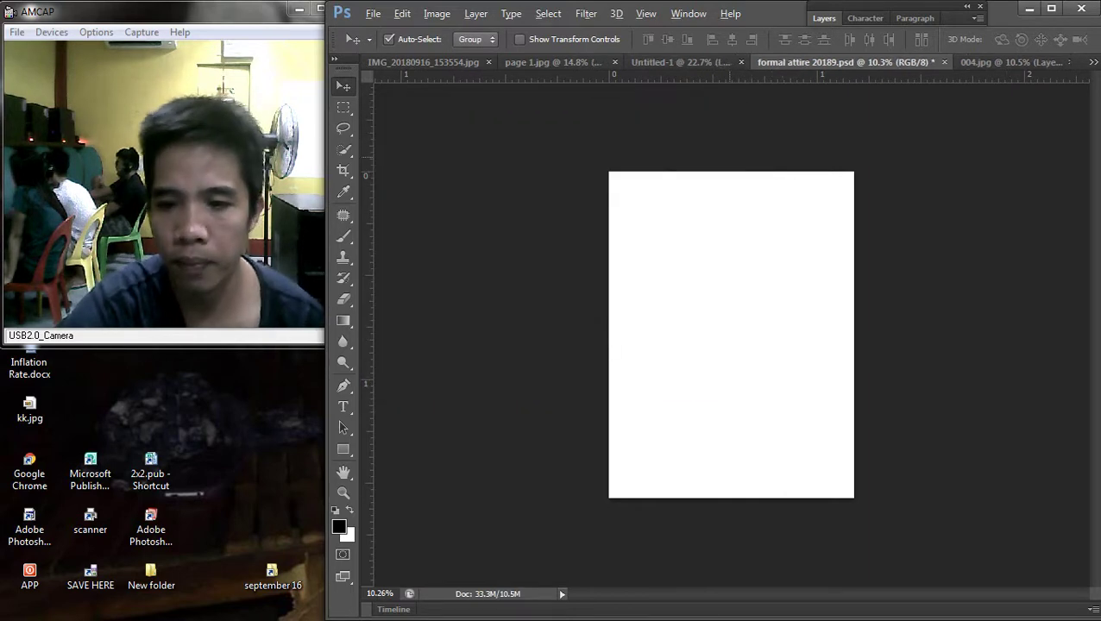
pyautogui.hotkey('ctrl', 'alt', 'z')
pyautogui.hotkey('ctrl', 'alt', 'z')
pyautogui.hotkey('ctrl', 'alt', 'z')
pyautogui.hotkey('ctrl', '0')
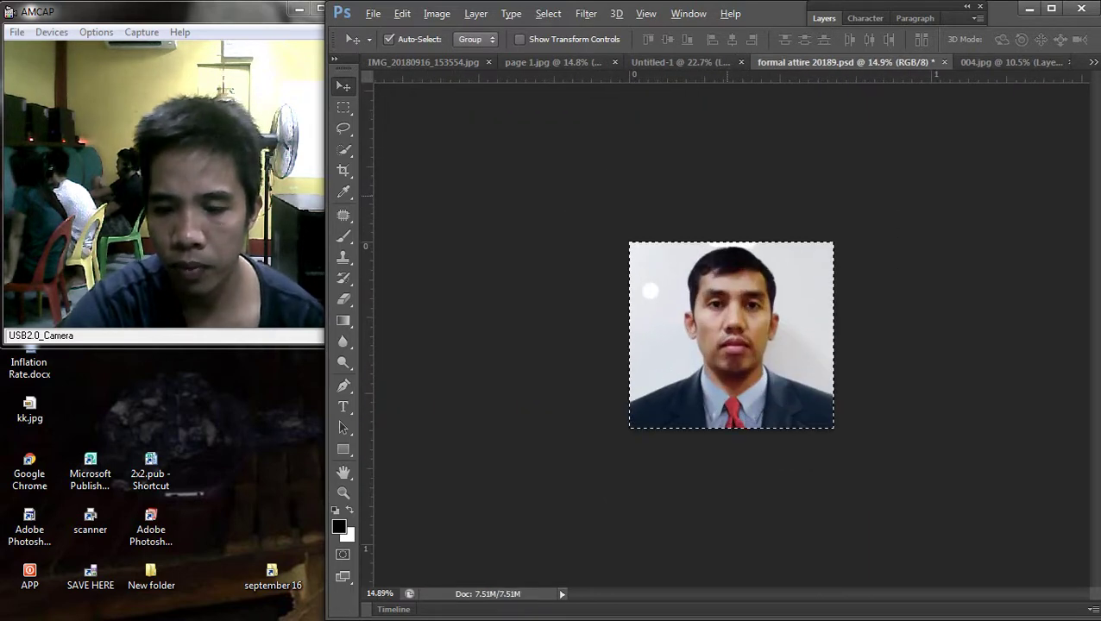
# - Draw a full-height rectangular selection centred on the man
pyautogui.press('m')
pyautogui.rightClick(744, 247)
pyautogui.click(781, 261)
pyautogui.hotkey('ctrl', '0')
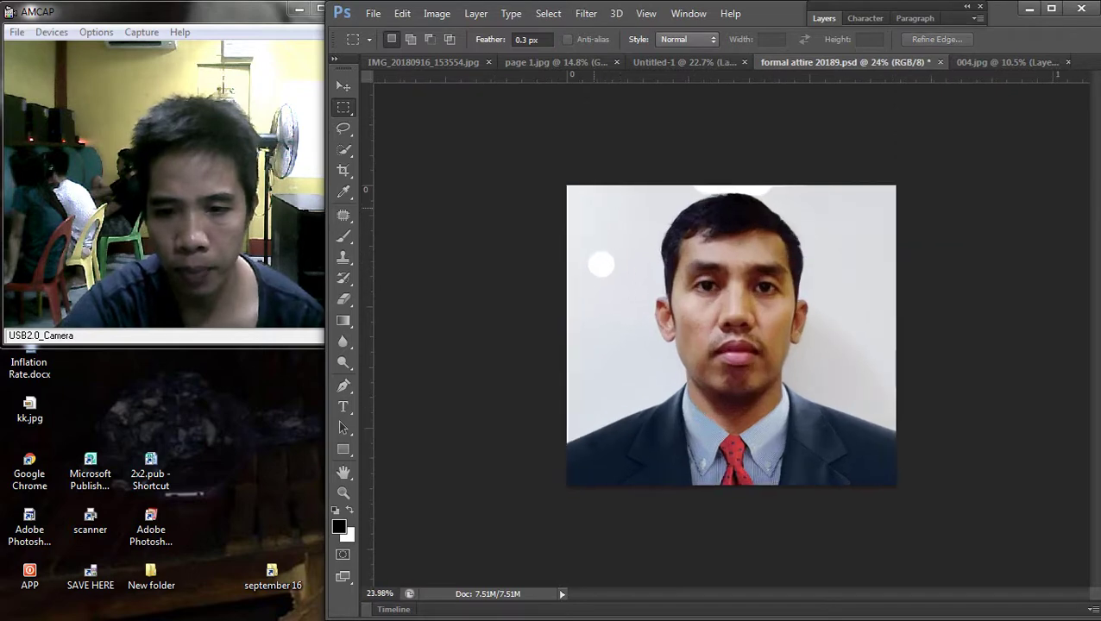
pyautogui.moveTo(613, 193); pyautogui.dragTo(850, 483)
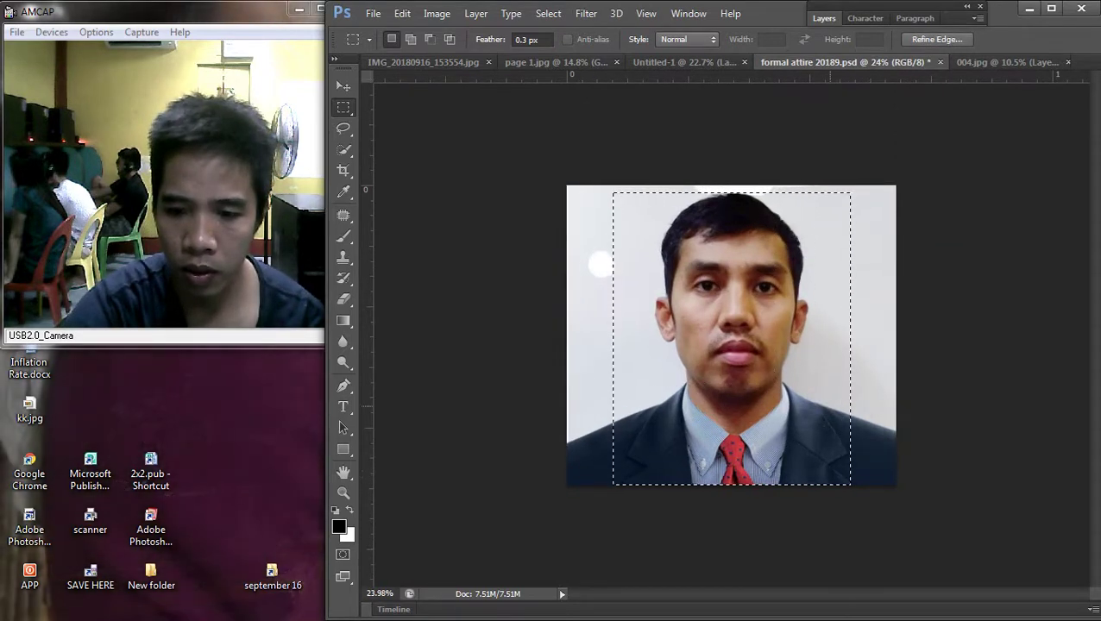
pyautogui.click(823, 302)
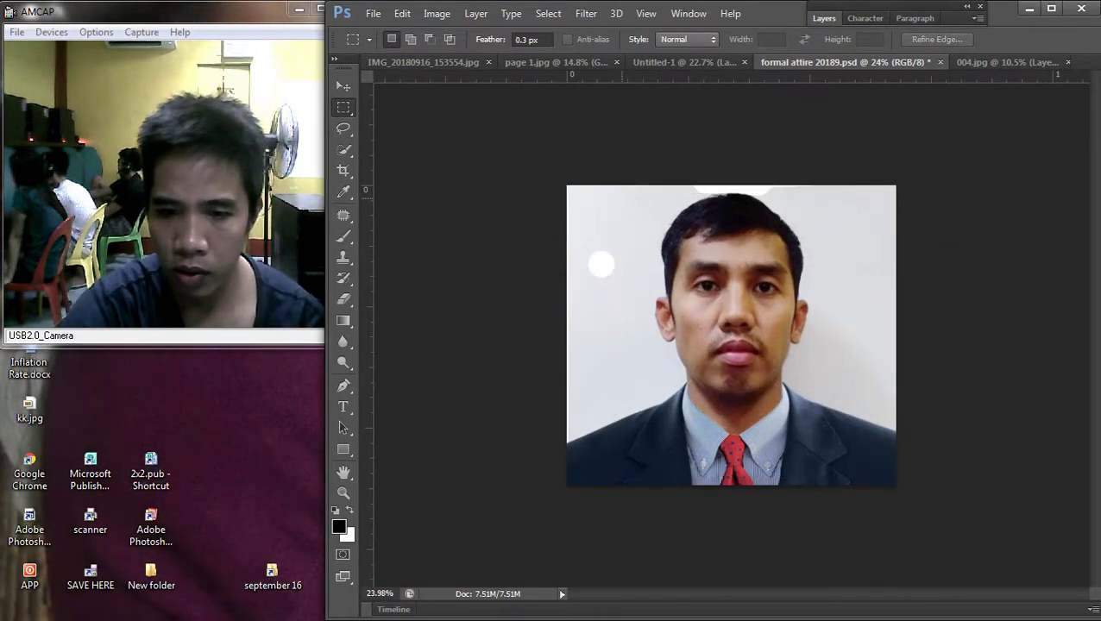
pyautogui.moveTo(607, 185); pyautogui.dragTo(867, 485)
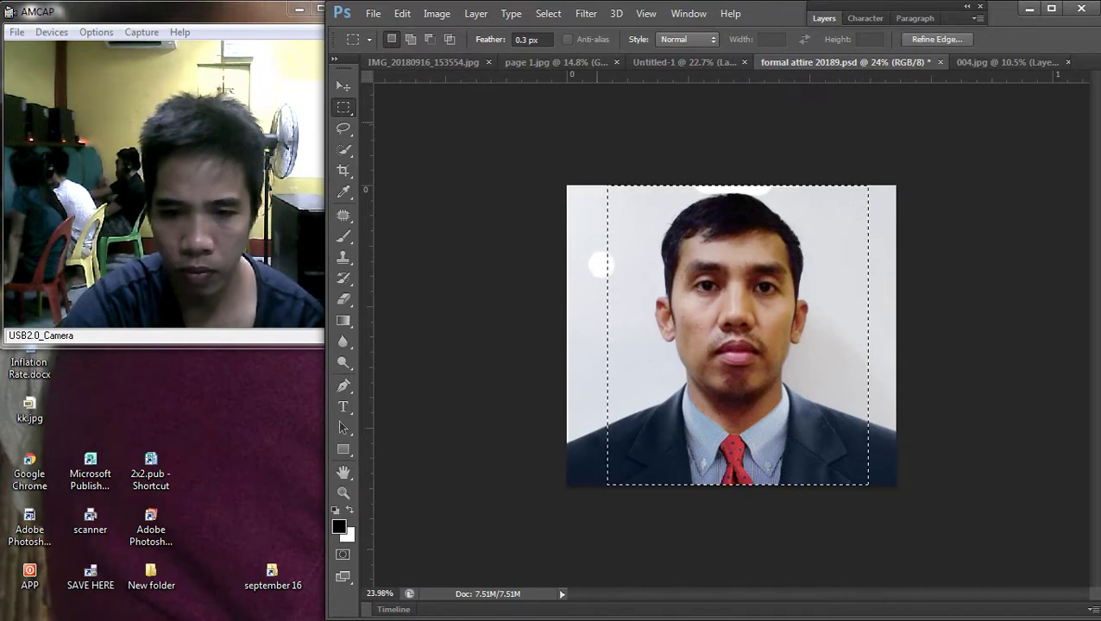
pyautogui.moveTo(614, 185); pyautogui.dragTo(878, 485)
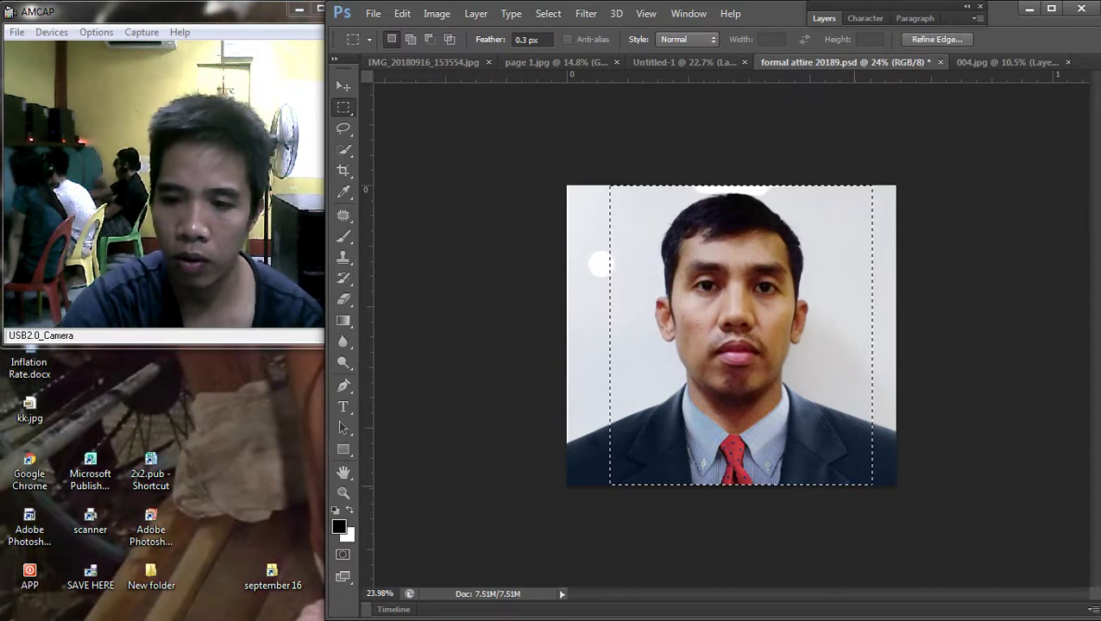
pyautogui.moveTo(607, 185); pyautogui.dragTo(868, 485)
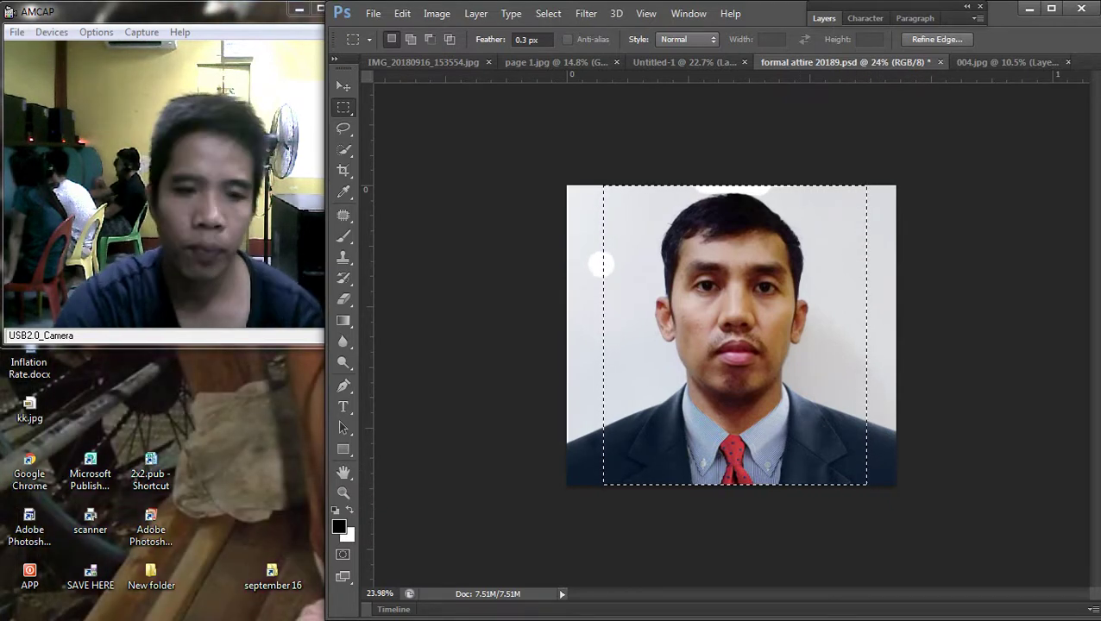
# - Crop to the selection, giving 1358 × 1548 pixels, and open Image Size
pyautogui.press('c')
pyautogui.press('Return')
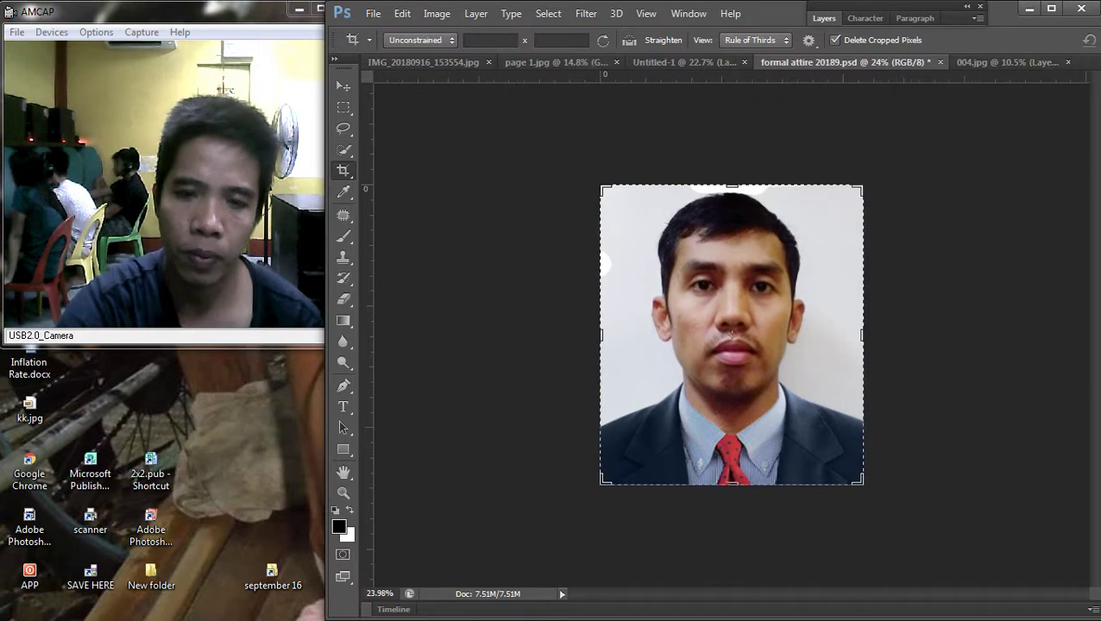
pyautogui.hotkey('alt', 'ctrl', 'i')
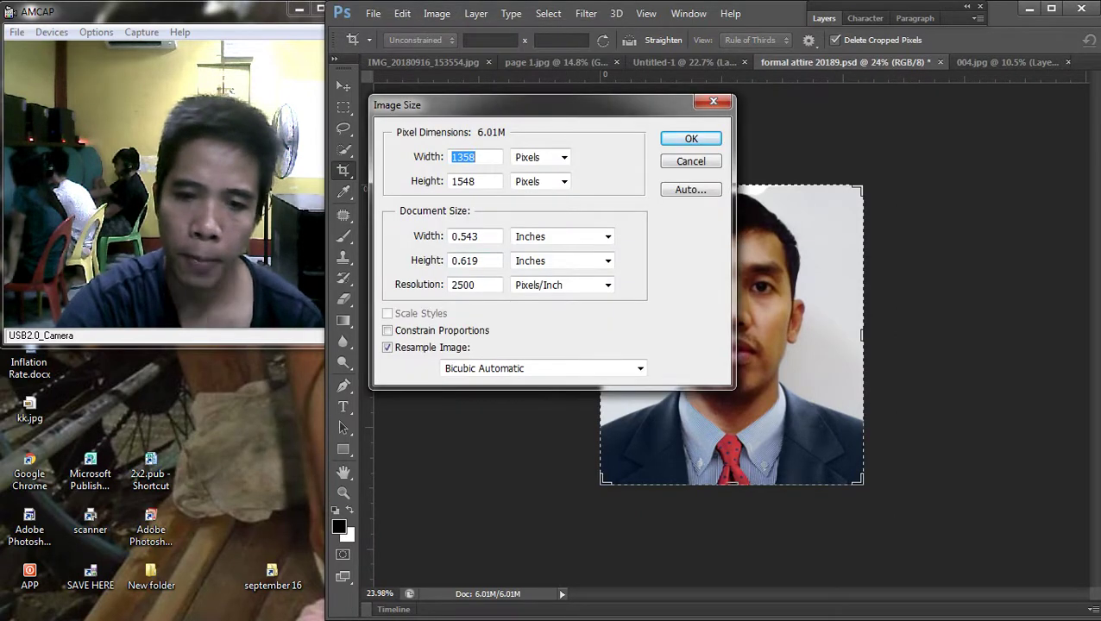
# - Set Image Size to centimetres with width 3 and height 4, then fit the photo on screen
pyautogui.click(561, 236)
pyautogui.click(552, 277)
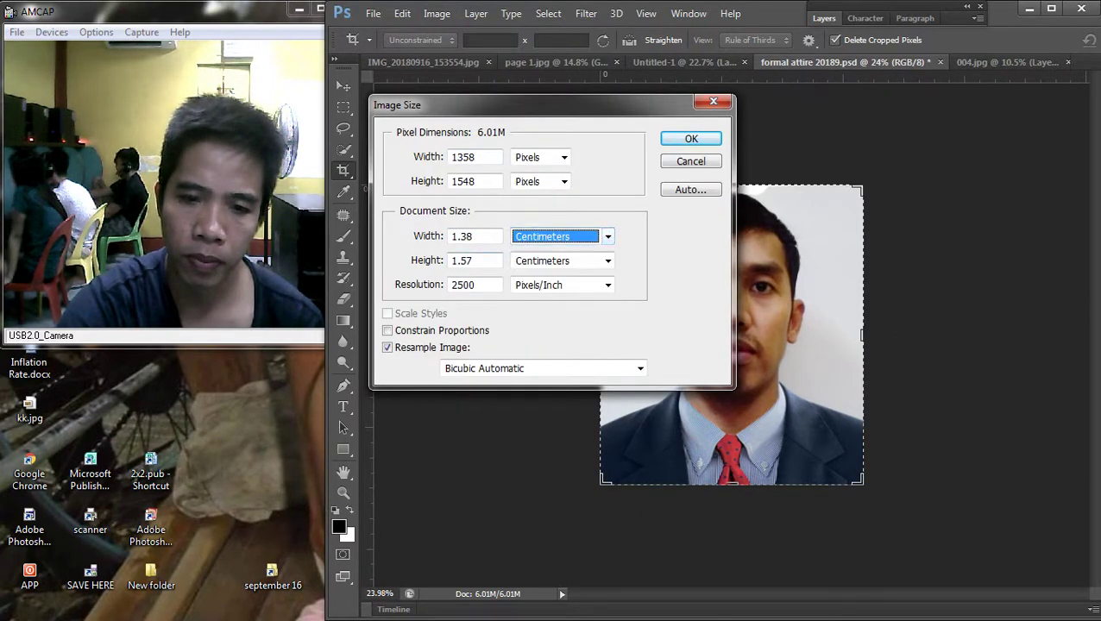
pyautogui.hotkey('shift', 'Tab')
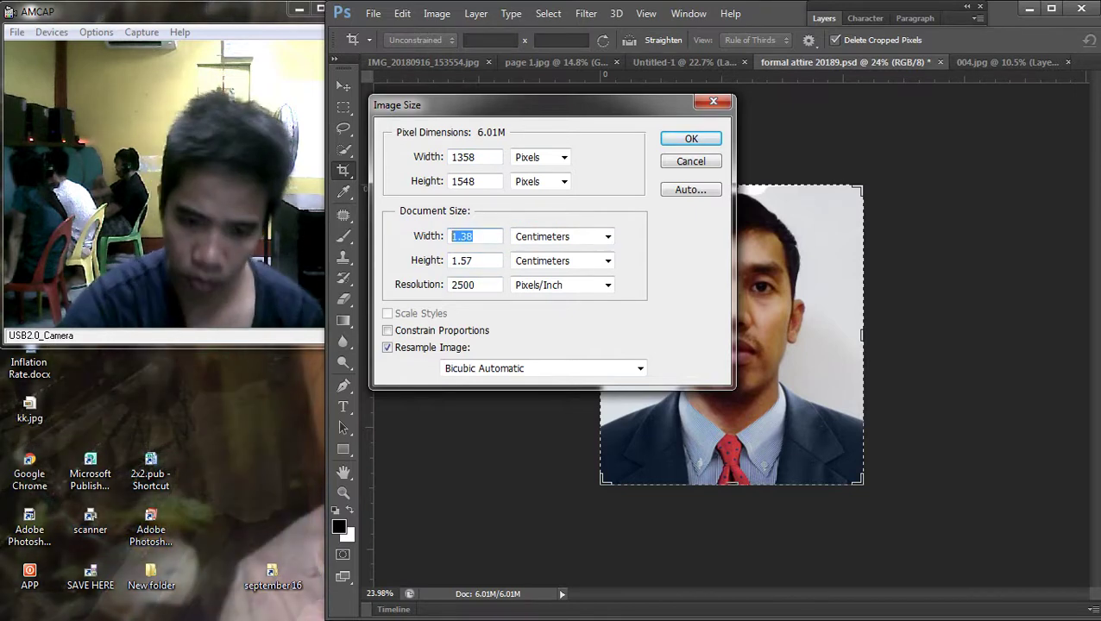
pyautogui.write('4.')
pyautogui.press('BackSpace')
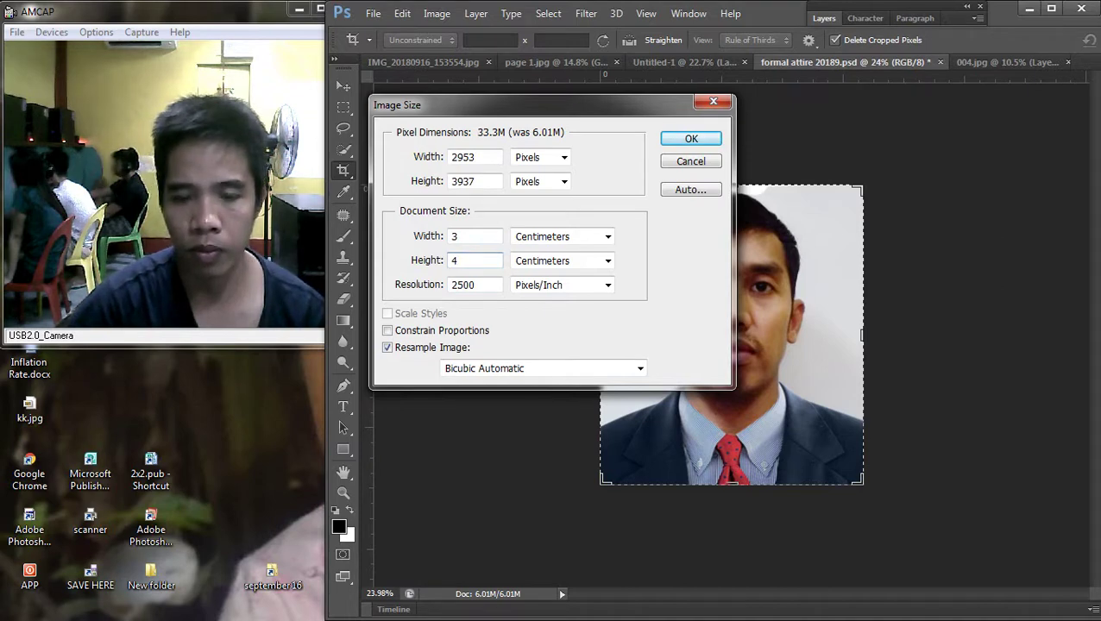
pyautogui.press('Return')
pyautogui.hotkey('ctrl', '0')
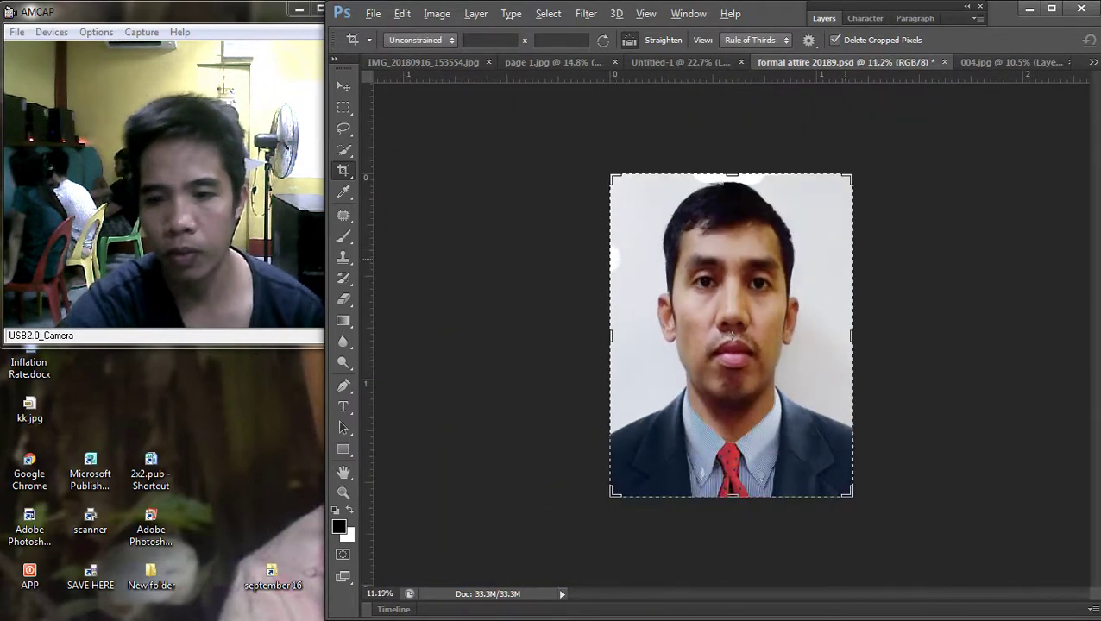
# - Fit the photo in the window and cut-and-paste it onto its own new layer
pyautogui.press('Return')
pyautogui.press('v')
pyautogui.hotkey('ctrl', '0')
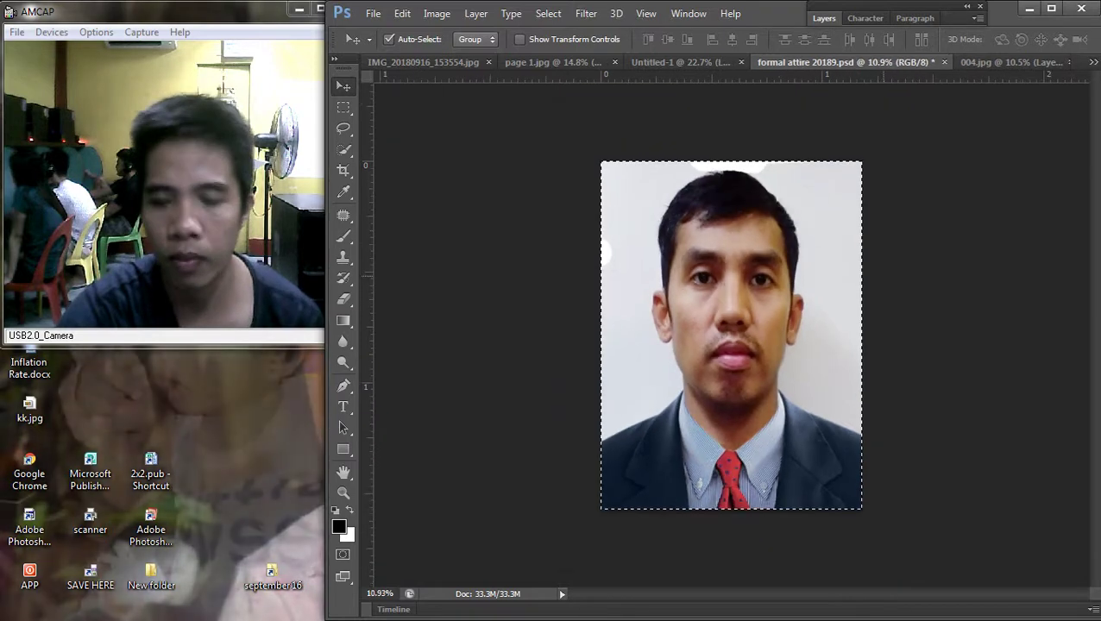
pyautogui.hotkey('ctrl', 't')
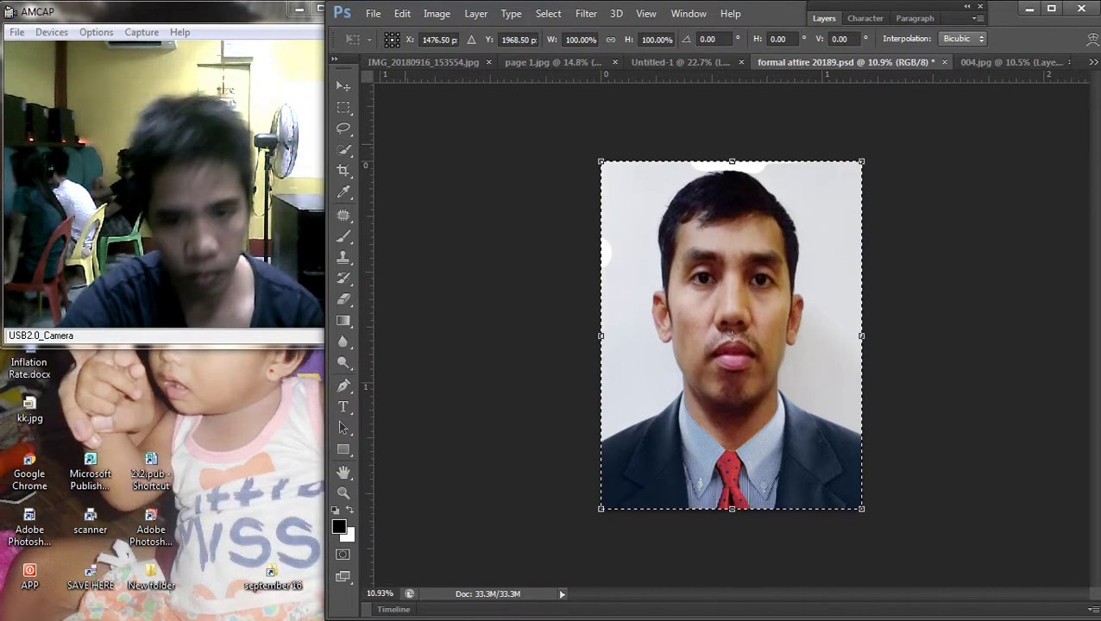
pyautogui.press('Return')
pyautogui.press('m')
pyautogui.rightClick(683, 226)
pyautogui.press('Escape')
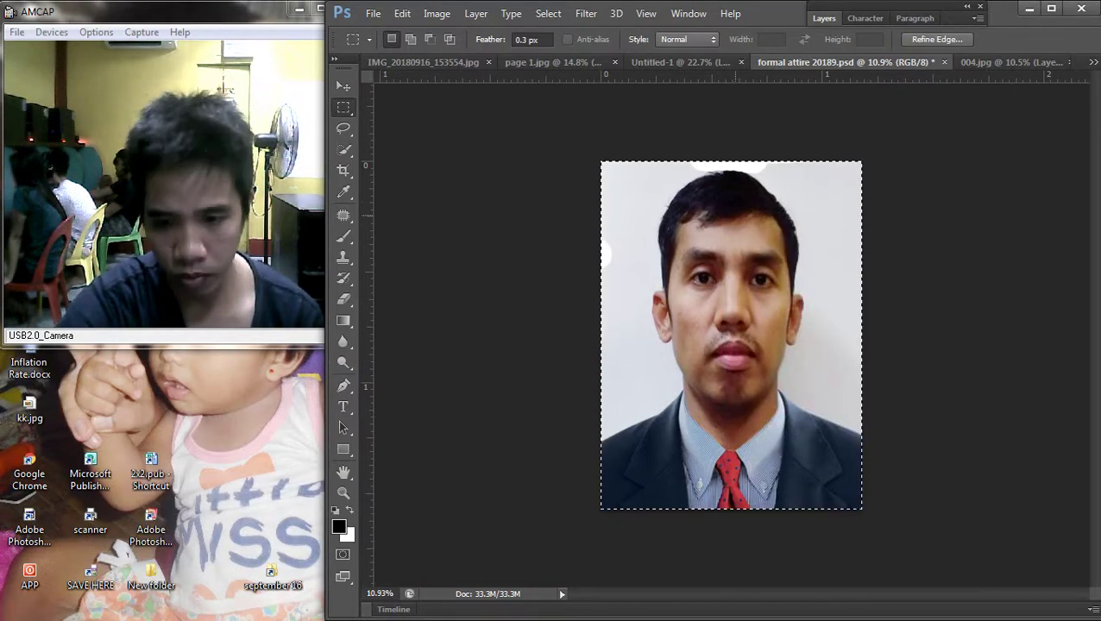
pyautogui.hotkey('ctrl', 'x')
pyautogui.hotkey('ctrl', 'v')
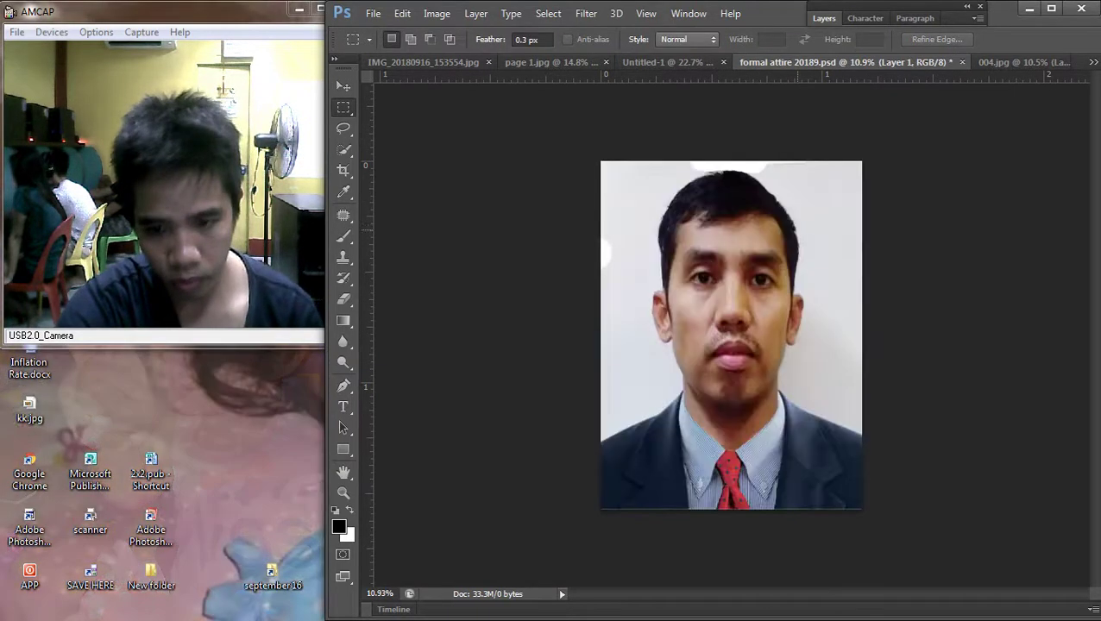
# - Stretch the photo layer slightly wider to the right with Free Transform
pyautogui.press('v')
pyautogui.hotkey('ctrl', 't')
pyautogui.moveTo(600, 336); pyautogui.dragTo(573, 335)
pyautogui.moveTo(861, 336); pyautogui.dragTo(880, 336)
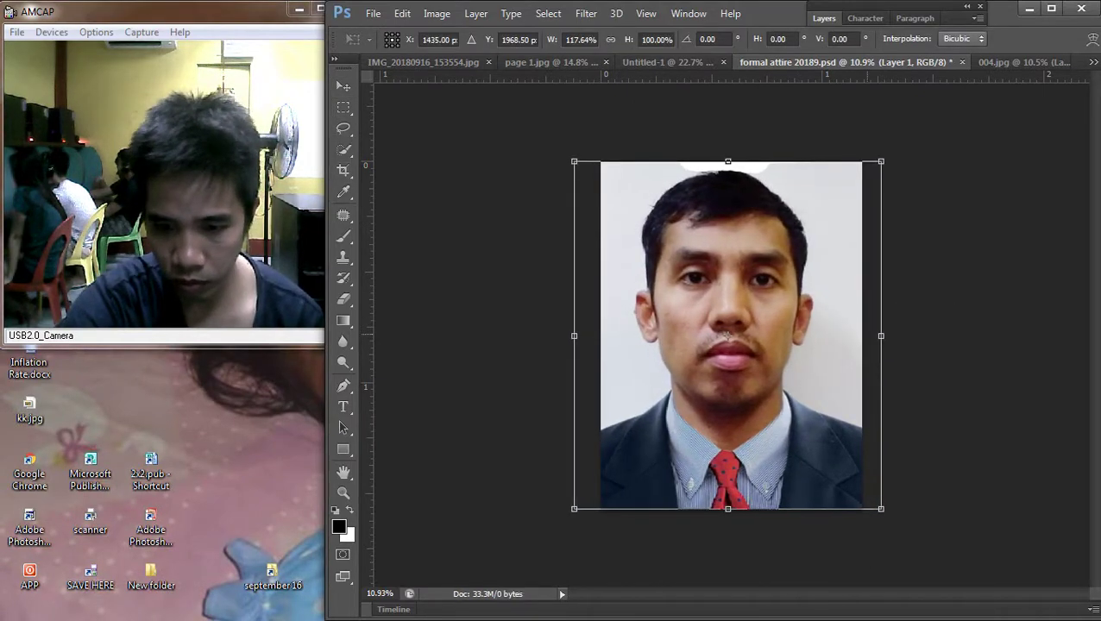
pyautogui.press('Escape')
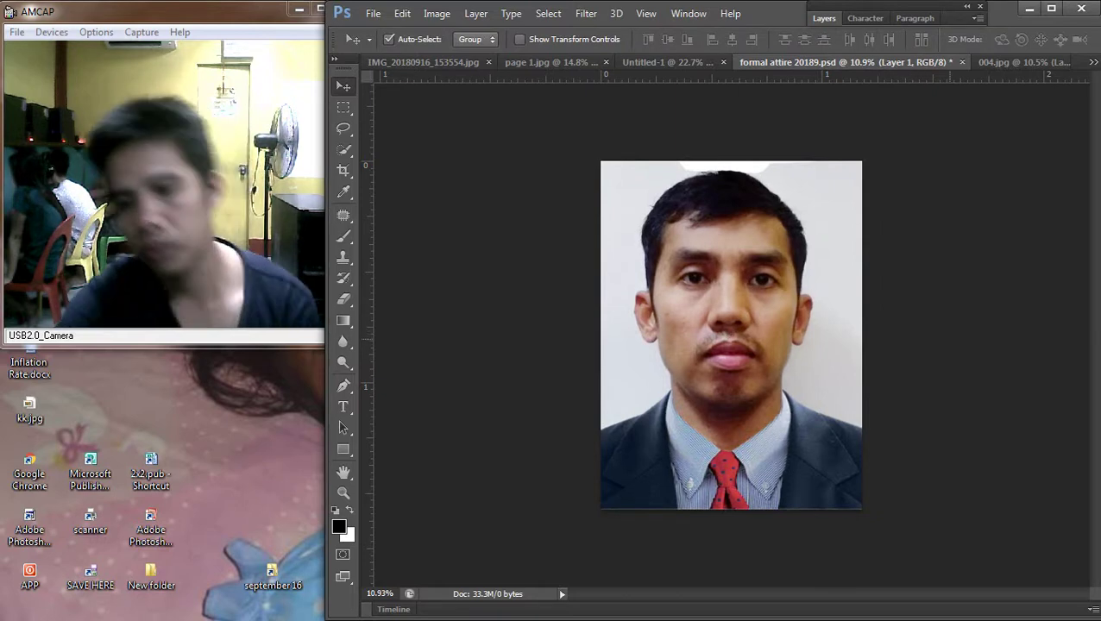
pyautogui.scroll(-3, 730, 336)
pyautogui.scroll(2, 730, 336)
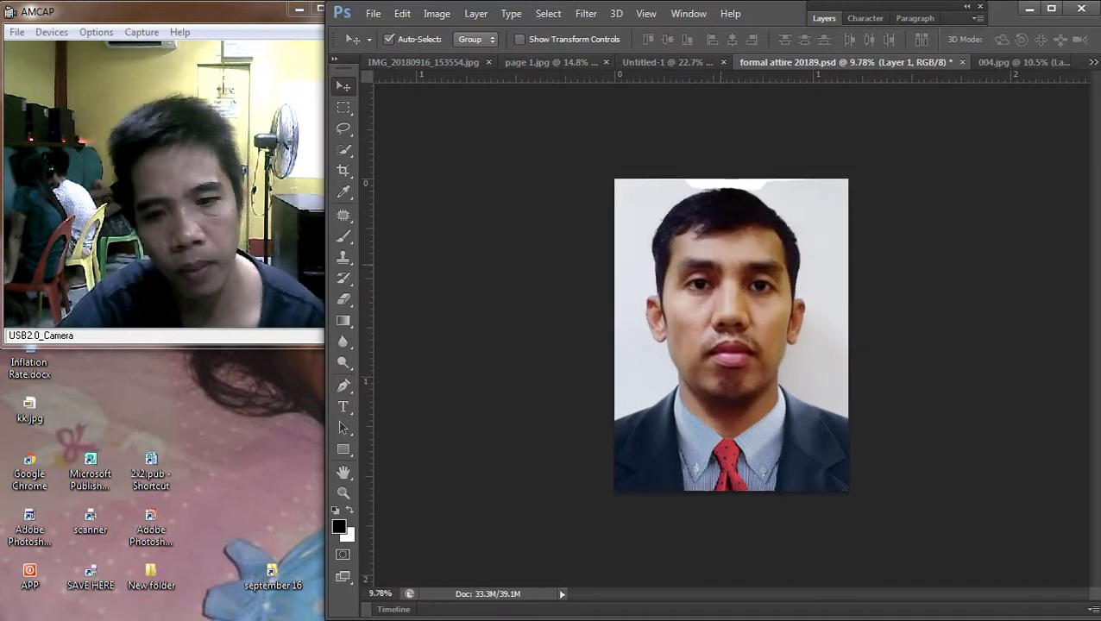
pyautogui.scroll(-1, 729, 335)
pyautogui.hotkey('ctrl', 't')
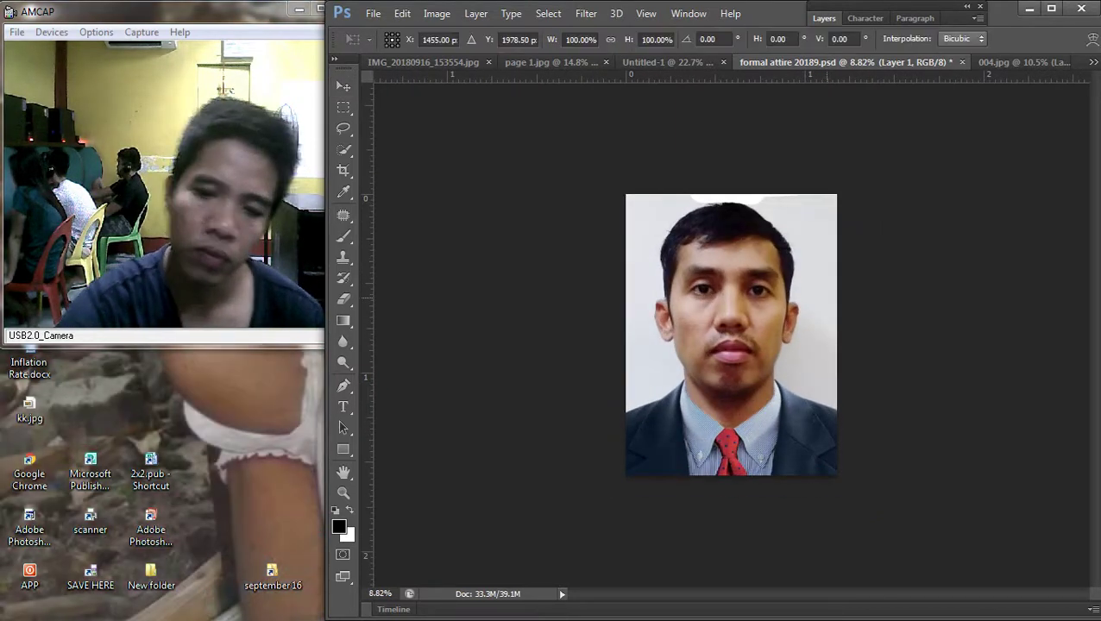
pyautogui.moveTo(853, 336); pyautogui.dragTo(859, 336)
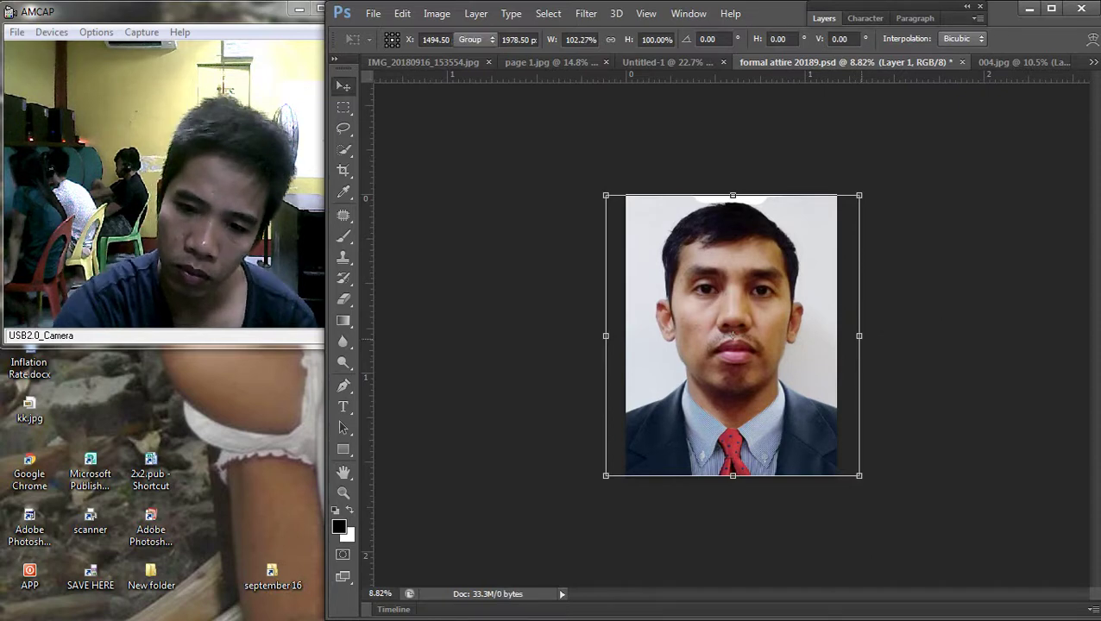
pyautogui.press('Return')
# - Try a further small widening, then undo it and dismiss the locked-layer error
pyautogui.scroll(-1, 729, 335)
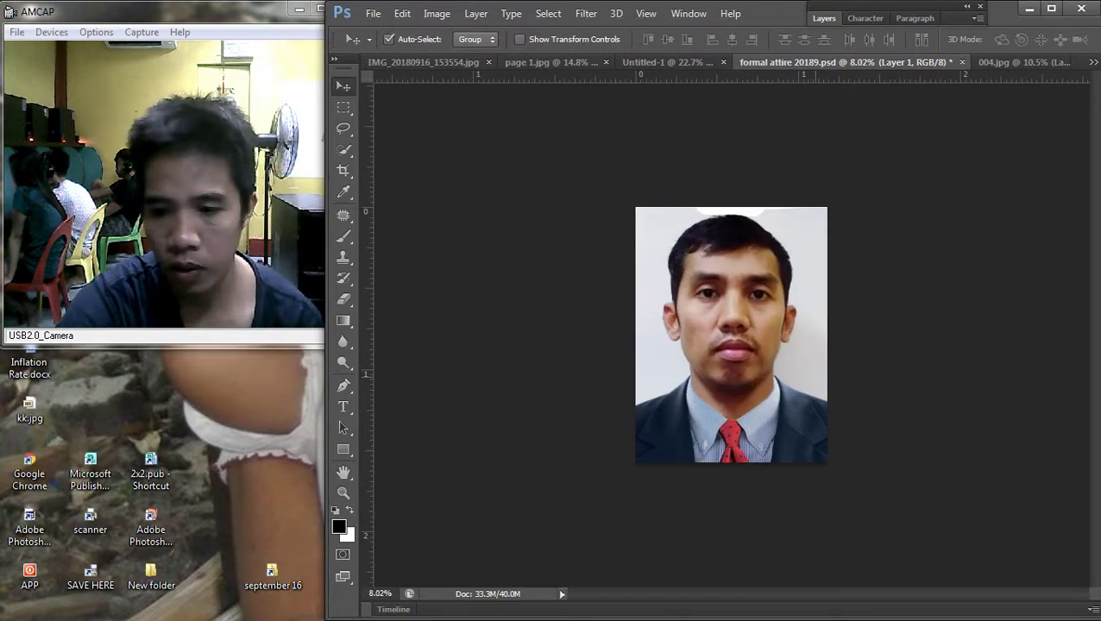
pyautogui.scroll(-3, 730, 336)
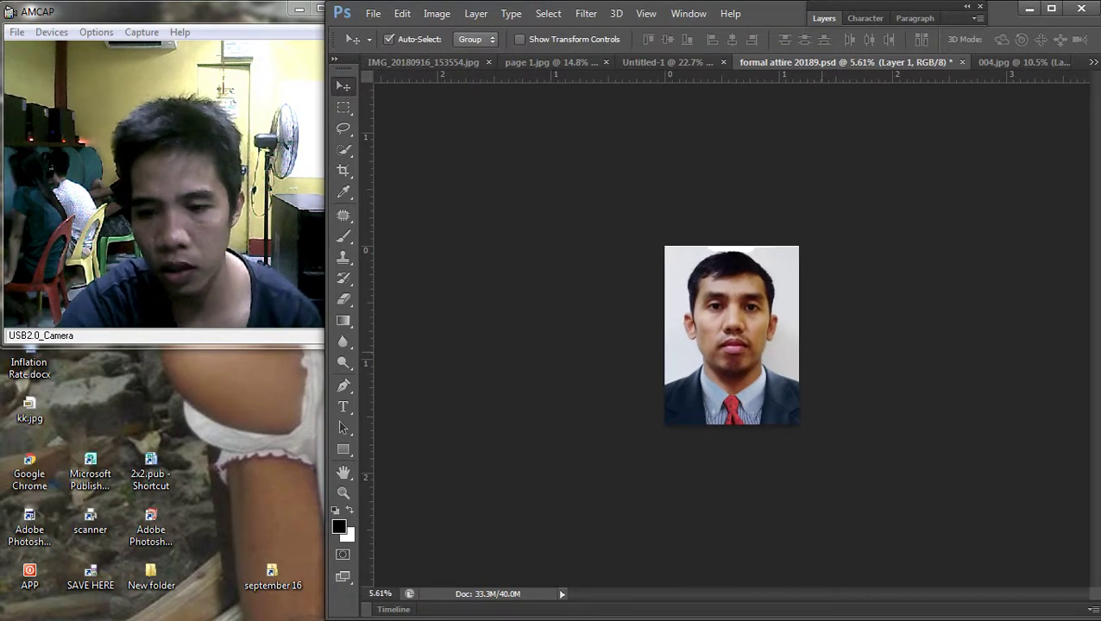
pyautogui.scroll(2, 730, 335)
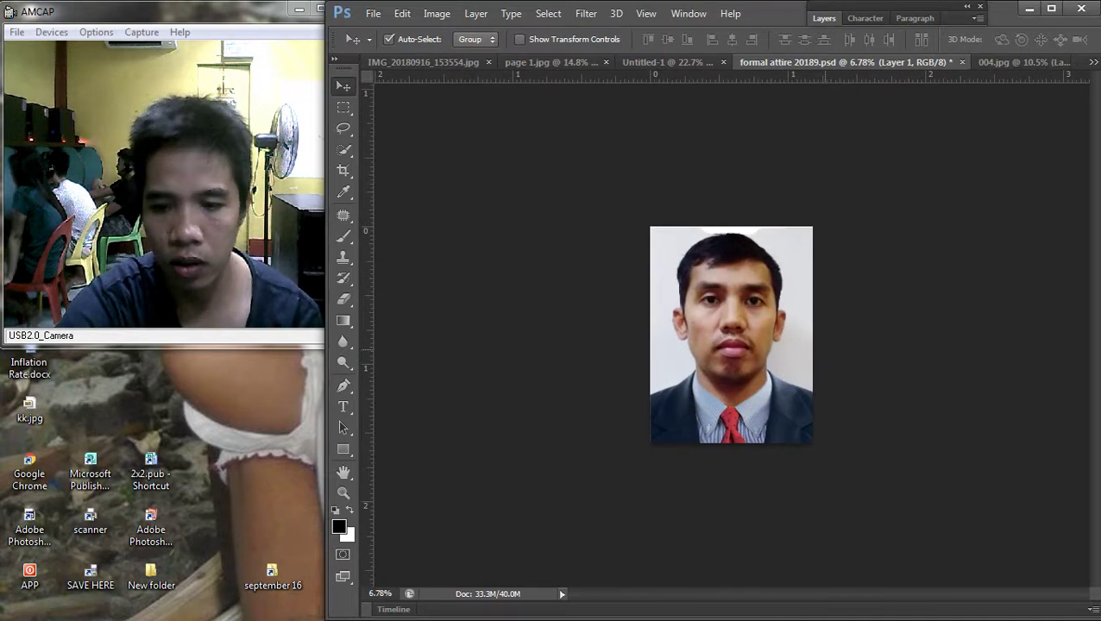
pyautogui.scroll(-1, 729, 335)
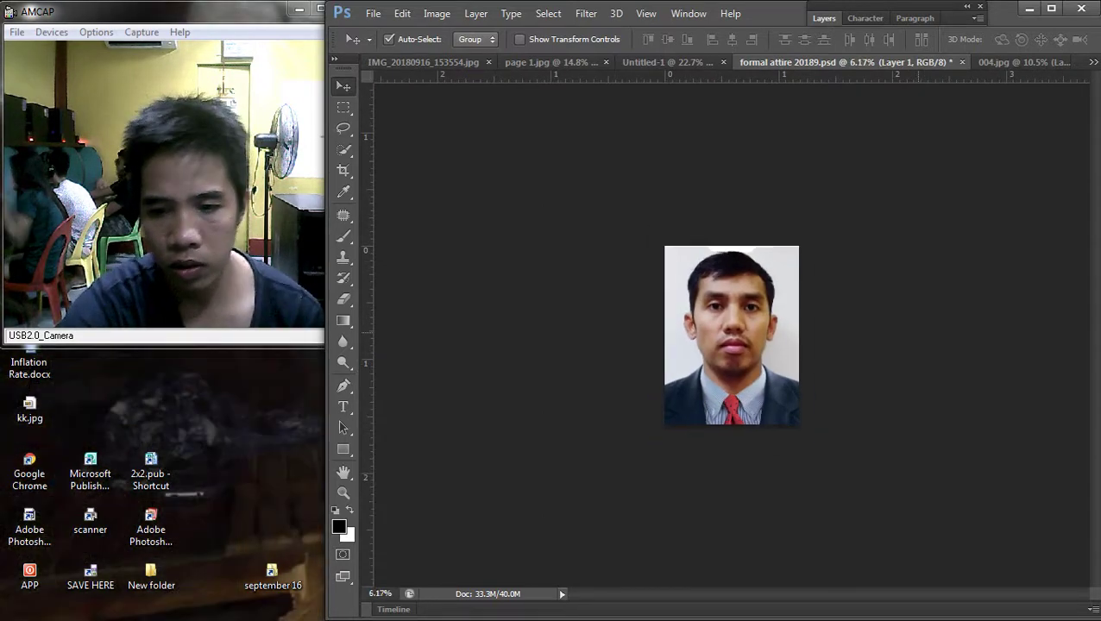
pyautogui.scroll(1, 729, 335)
pyautogui.scroll(1, 729, 336)
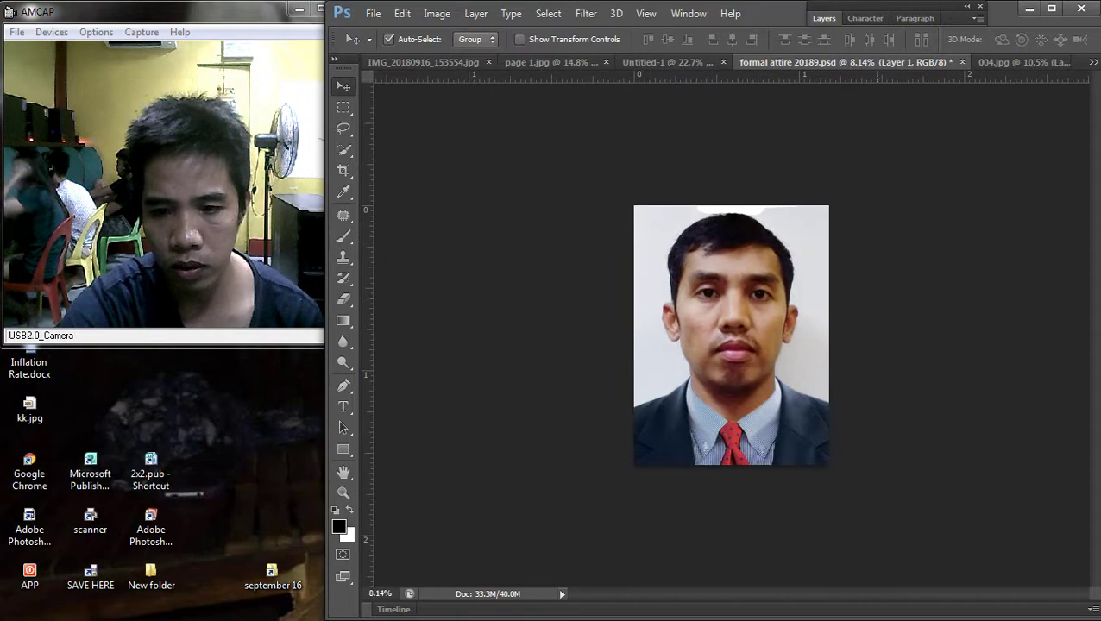
pyautogui.hotkey('ctrl', 't')
pyautogui.moveTo(849, 303); pyautogui.dragTo(854, 303)
pyautogui.hotkey('ctrl', 'z')
pyautogui.press('Left')
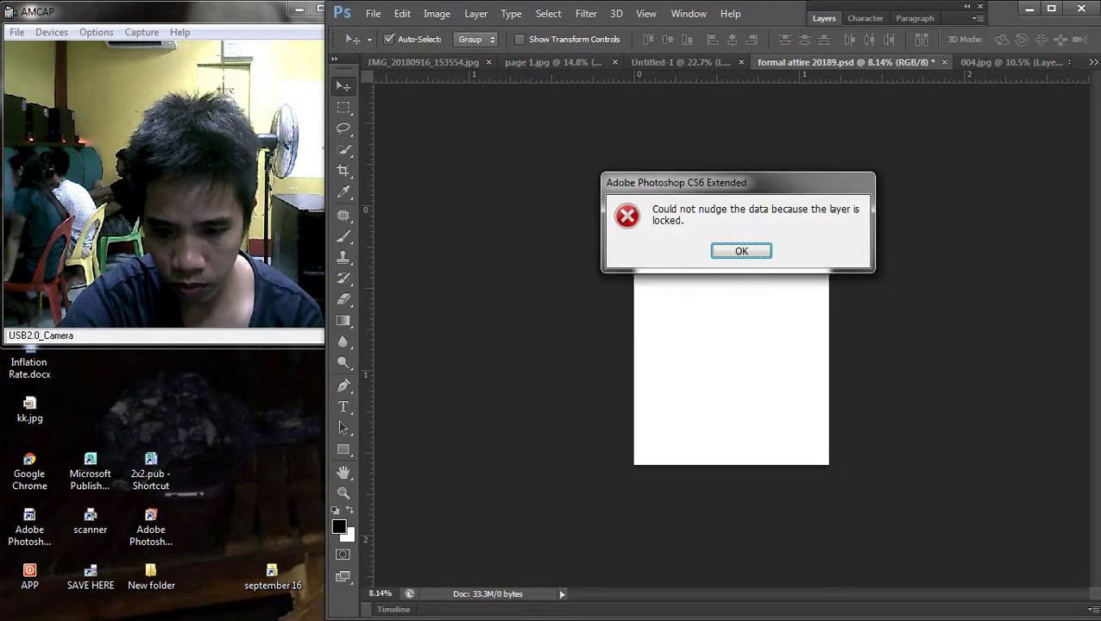
pyautogui.press('Return')
pyautogui.hotkey('ctrl', 'z')
pyautogui.scroll(1, 729, 336)
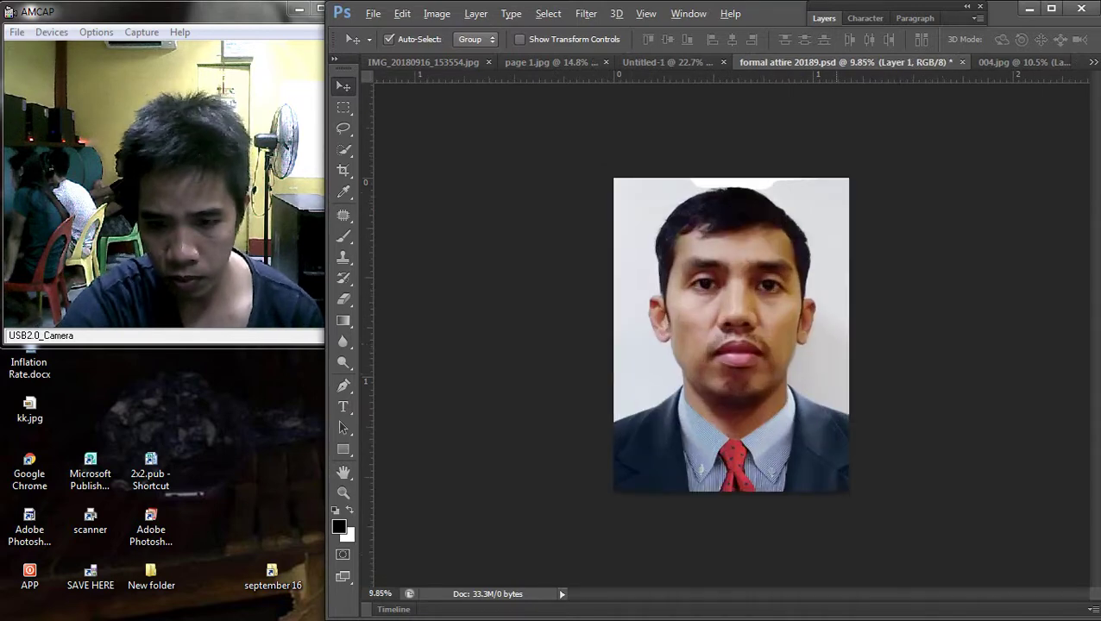
pyautogui.scroll(-2, 730, 335)
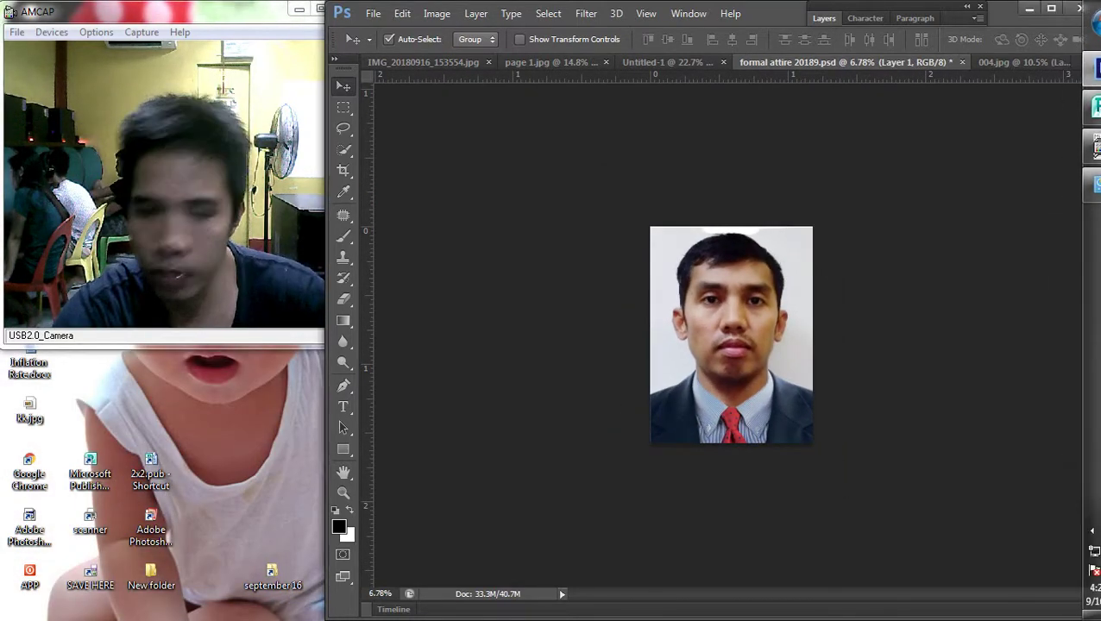
# - Start saving the image under a new name with Save As
pyautogui.hotkey('alt', 'f')
pyautogui.press('a')
pyautogui.press('Return')
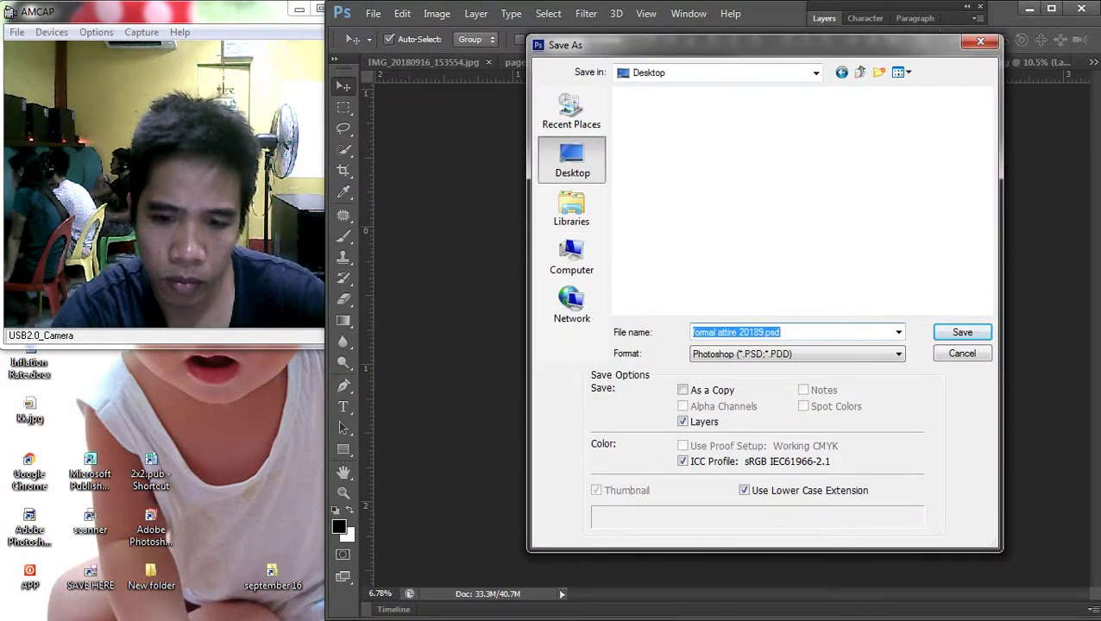
# - Save the photo as JPEG '3x4' in the september 05 folder with default quality
pyautogui.doubleClick(863, 278)
pyautogui.click(898, 354)
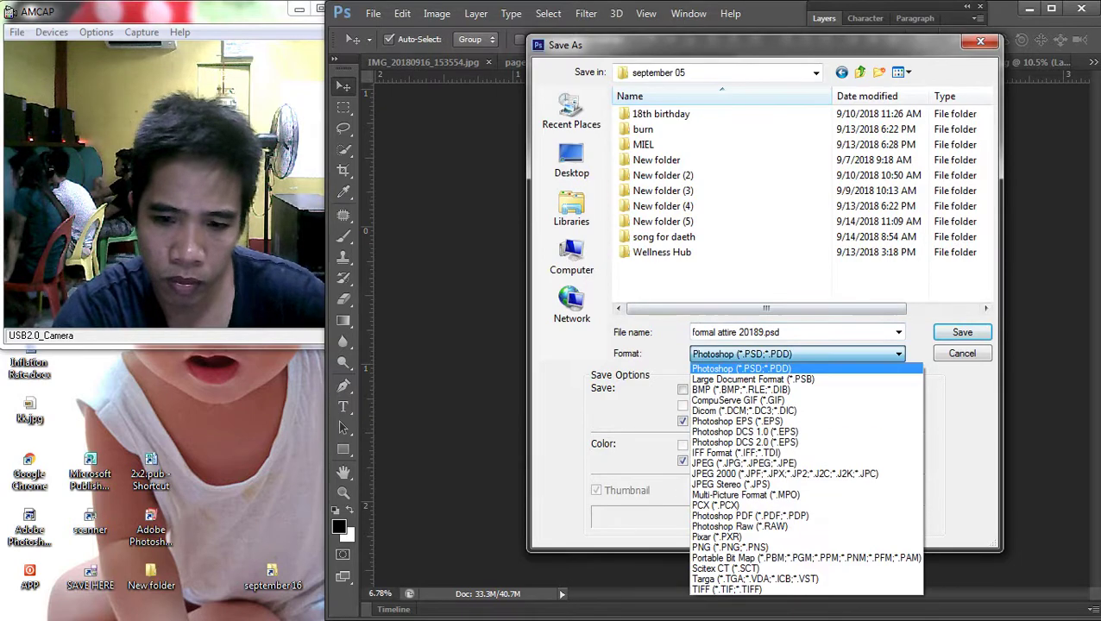
pyautogui.click(744, 464)
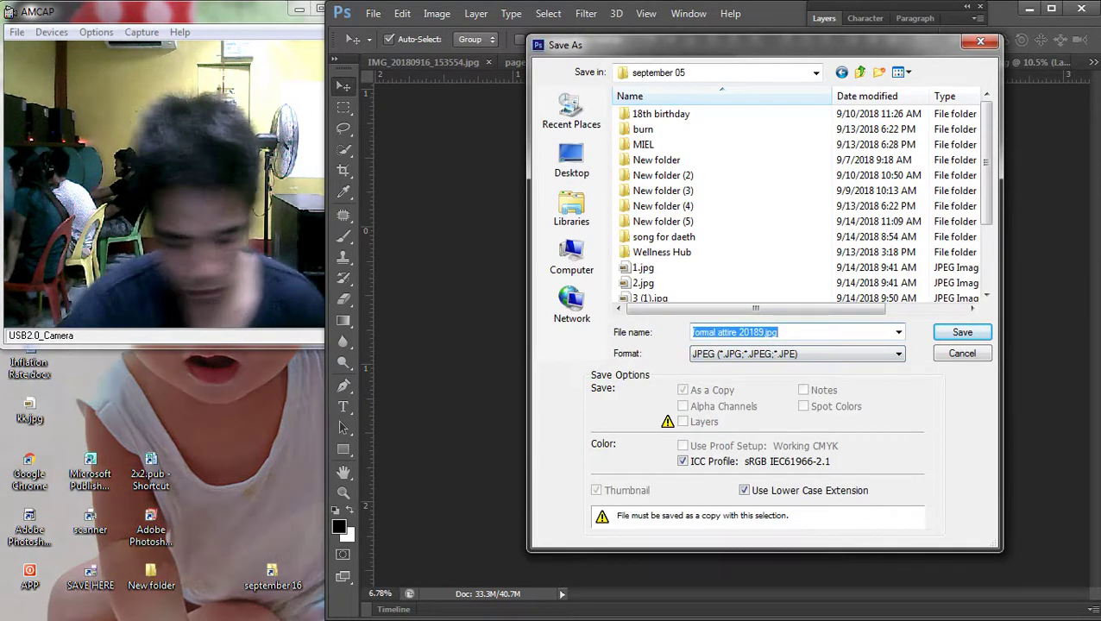
pyautogui.write('3')
pyautogui.press('Return')
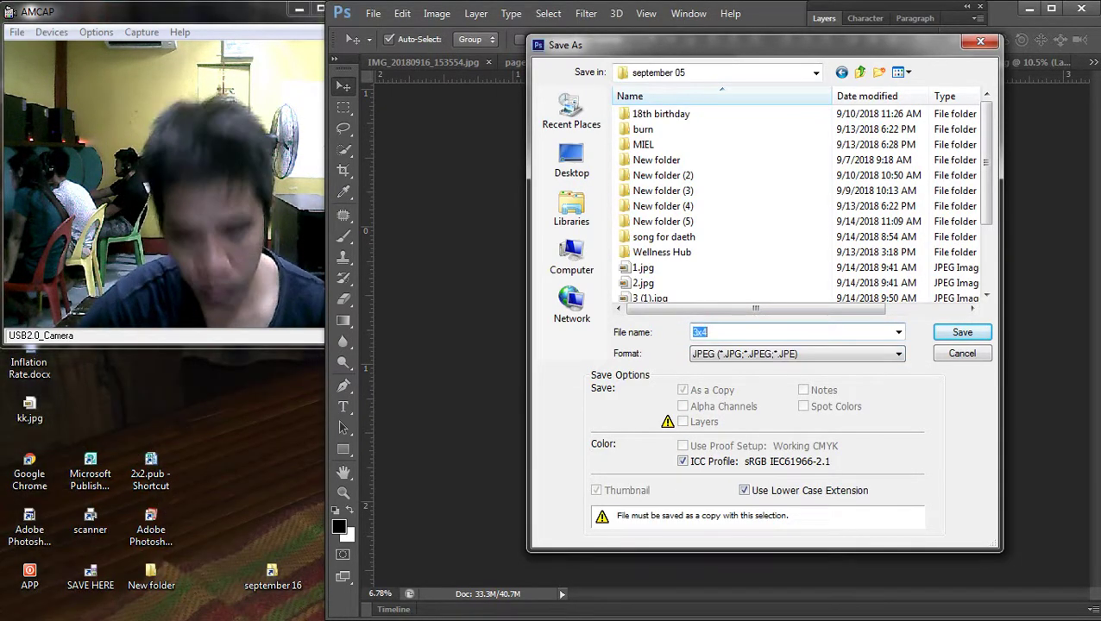
pyautogui.press('Return')
# - Confirm 3x4.jpg is in the folder via Windows Explorer, then launch Microsoft Publisher 2010
pyautogui.press('super+e')
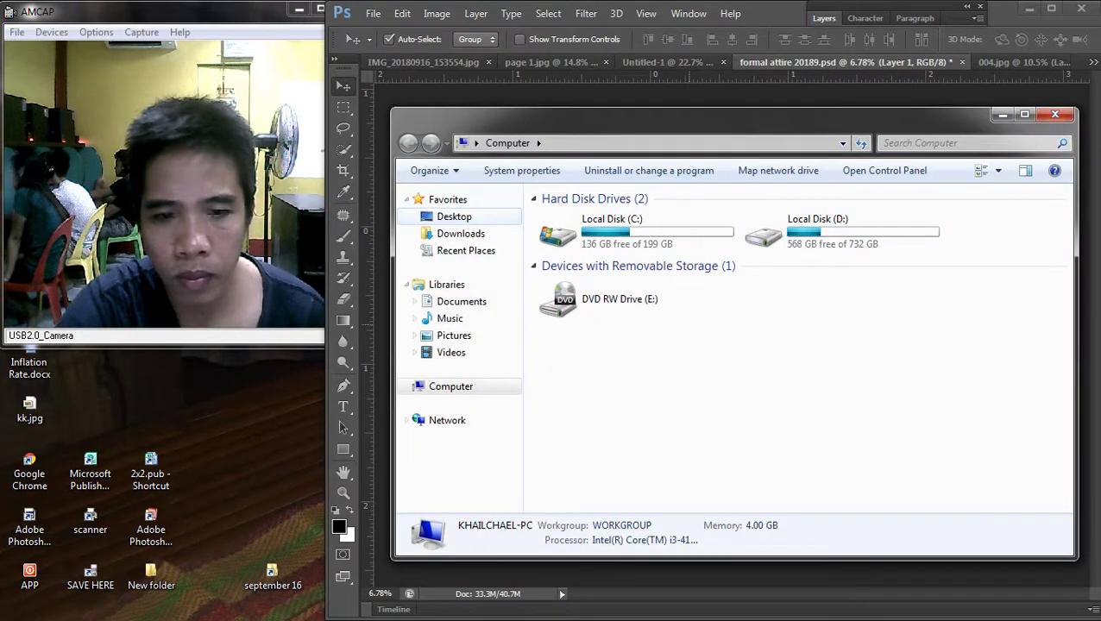
pyautogui.click(454, 217)
pyautogui.scroll(-5, 776, 397)
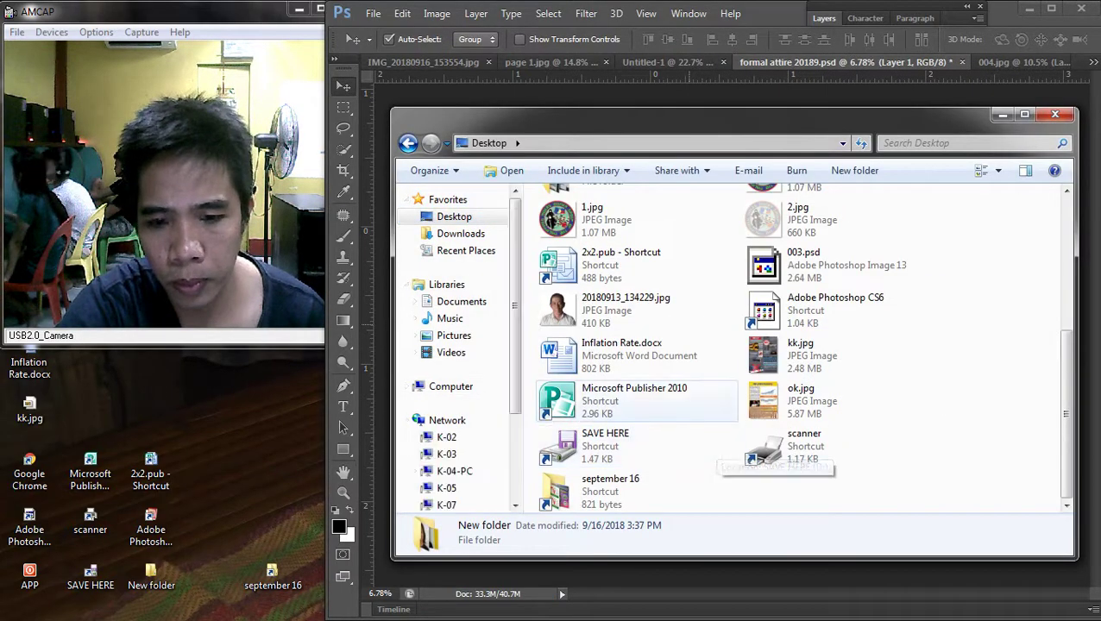
pyautogui.doubleClick(608, 485)
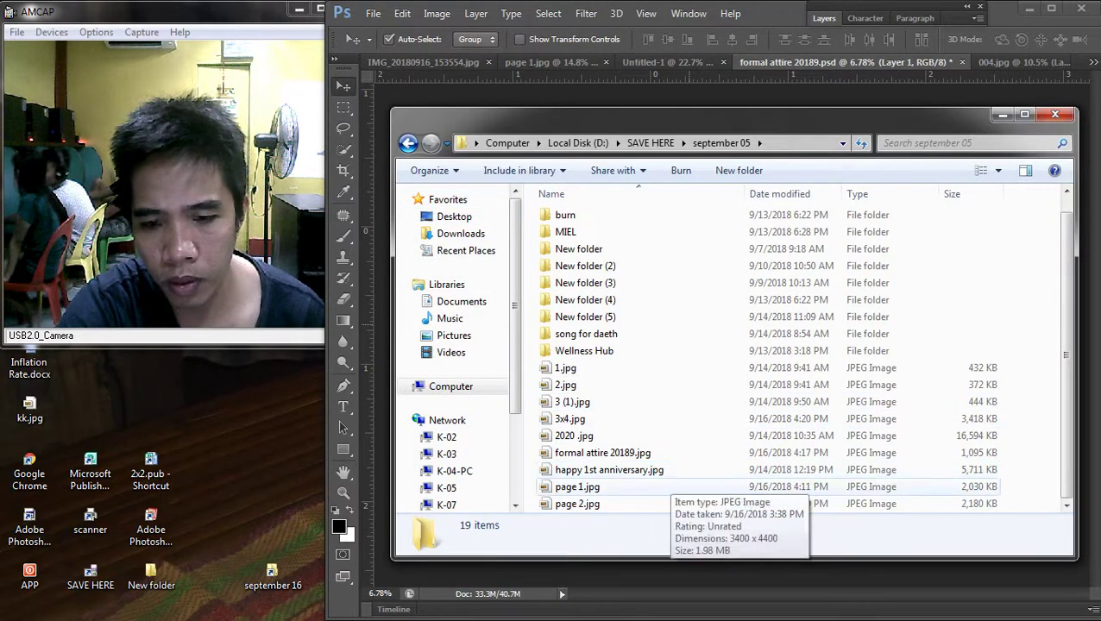
pyautogui.click(664, 418)
pyautogui.click(1078, 23)
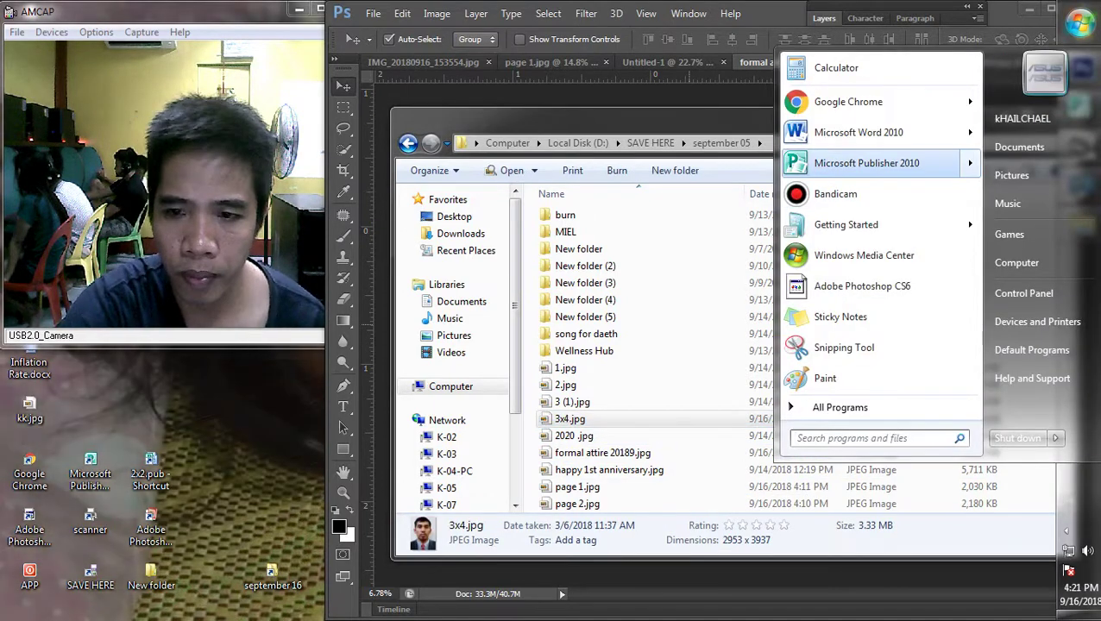
pyautogui.click(866, 163)
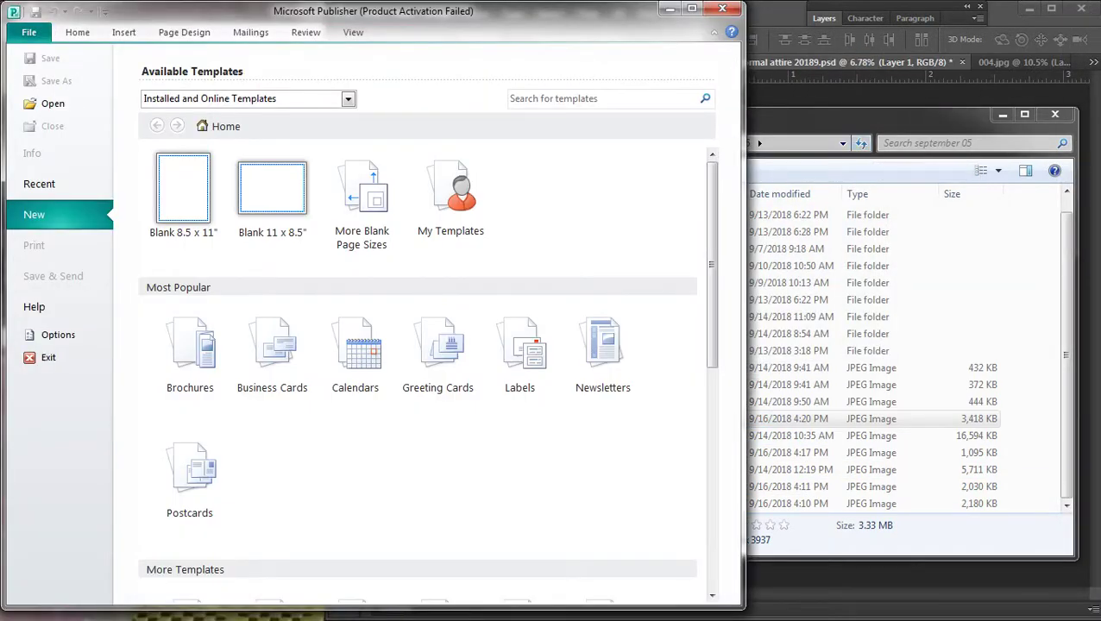
# - Dismiss the activation message and create a blank A4 portrait publication
pyautogui.click(555, 132)
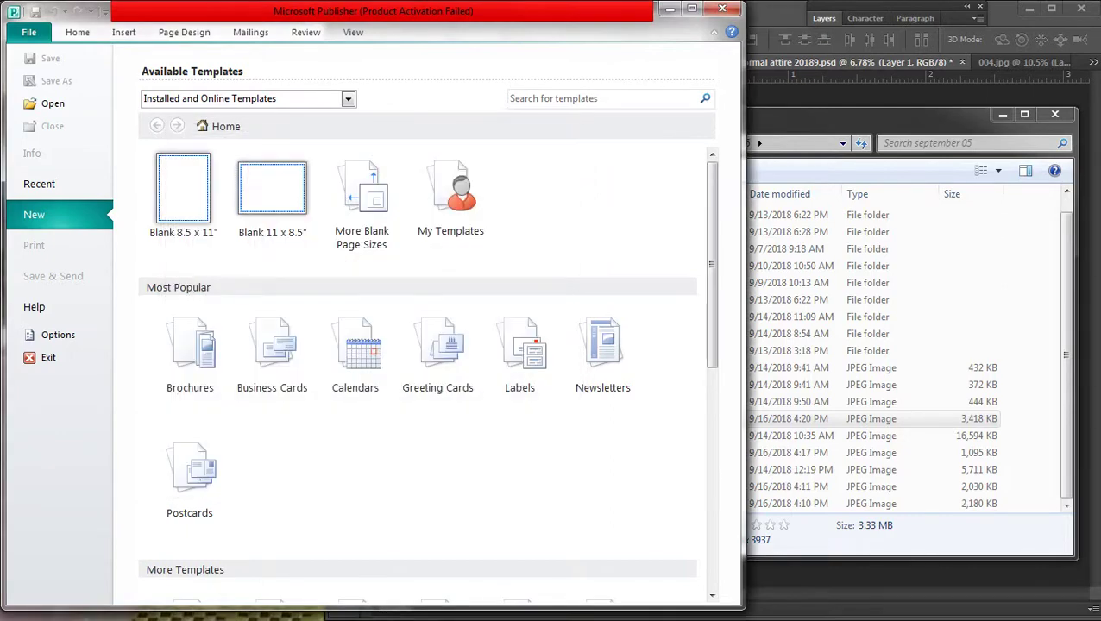
pyautogui.moveTo(517, 11); pyautogui.dragTo(849, 18)
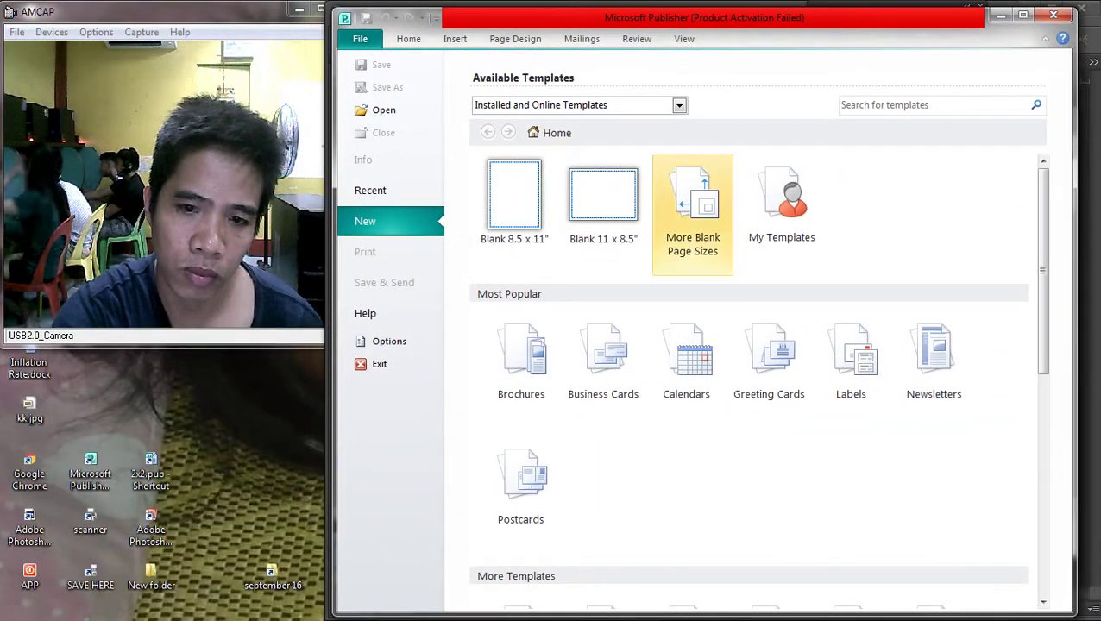
pyautogui.click(691, 207)
pyautogui.click(591, 432)
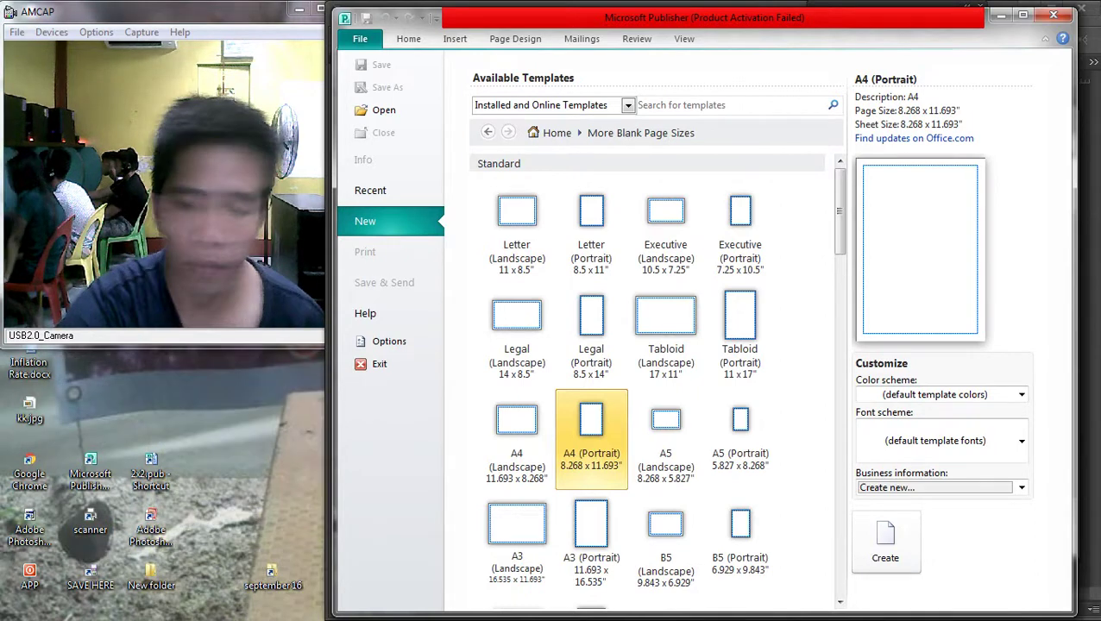
pyautogui.press('Return')
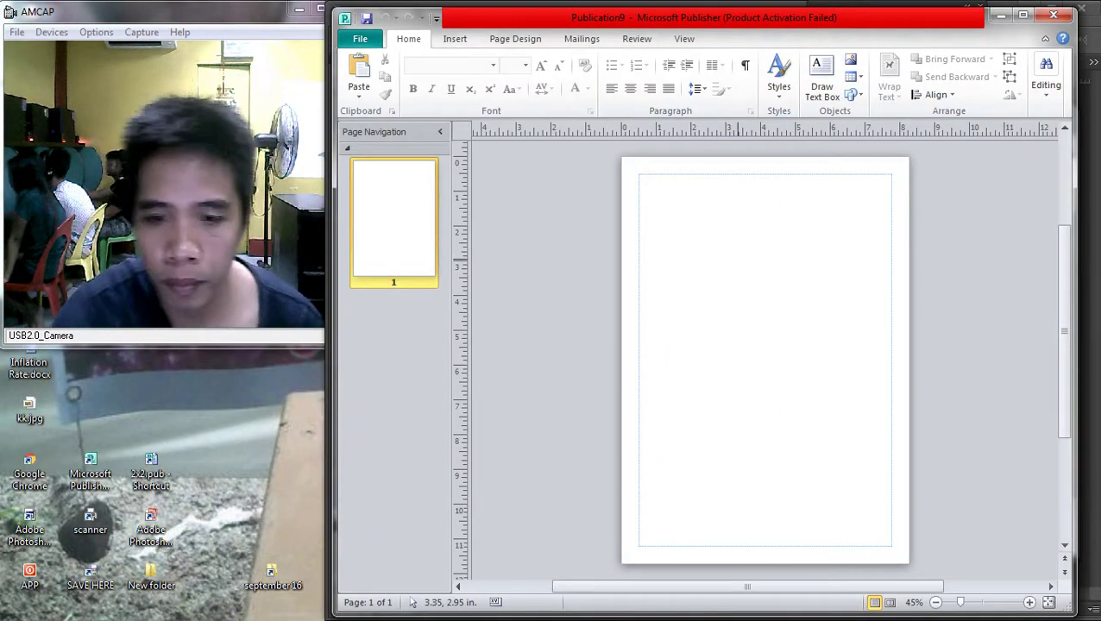
# - Paste the photo at the page's top-left and check its size settings
pyautogui.hotkey('ctrl', 'v')
pyautogui.scroll(3, 757, 351)
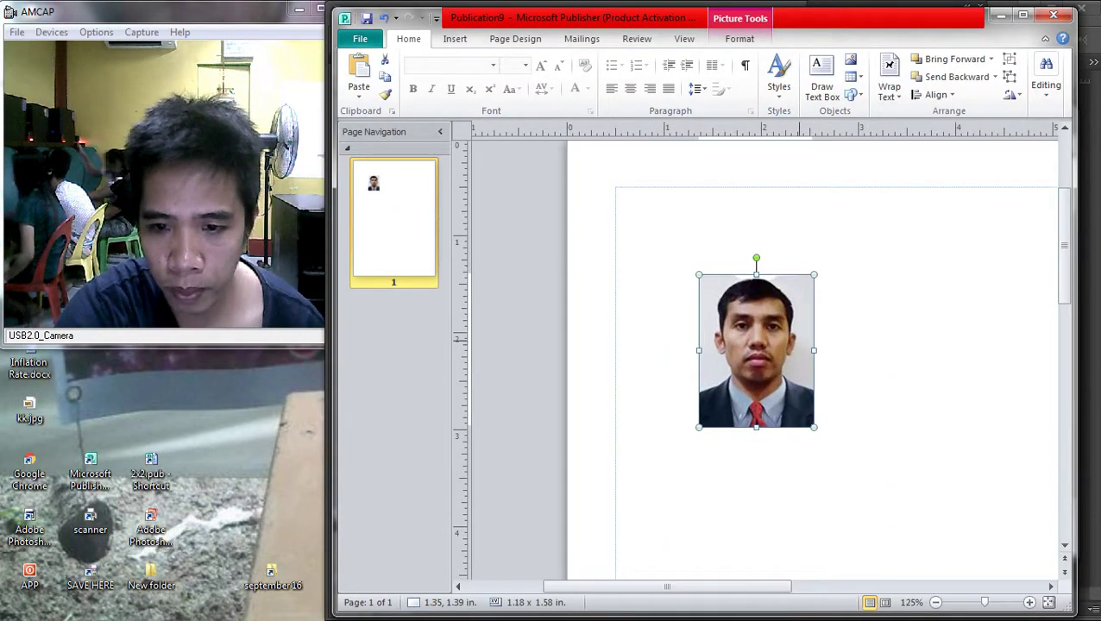
pyautogui.scroll(-2, 756, 351)
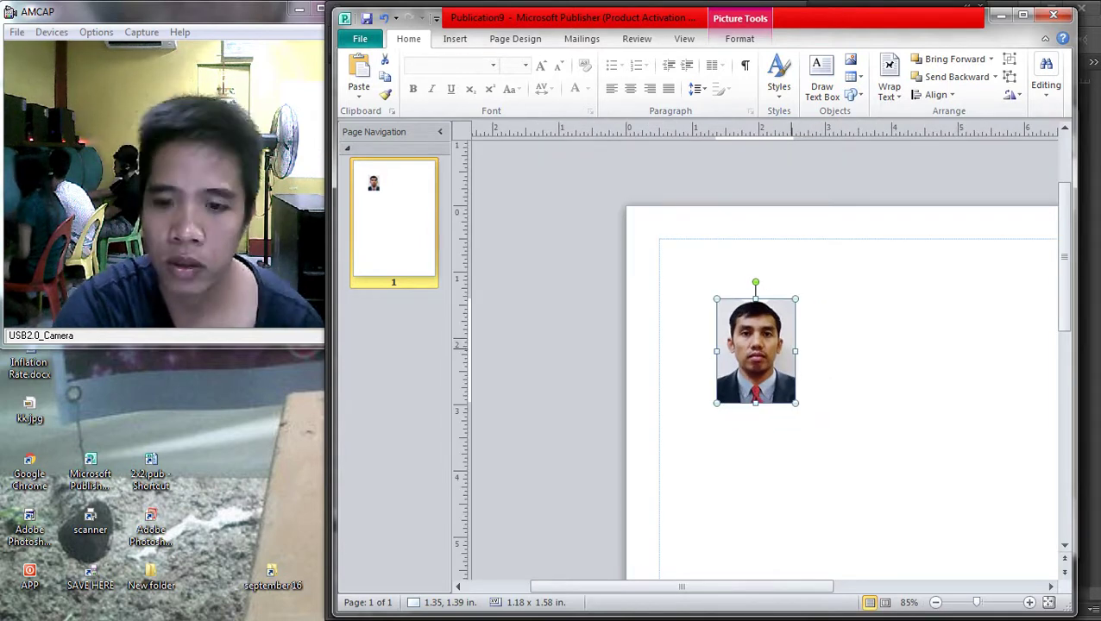
pyautogui.moveTo(780, 355); pyautogui.dragTo(733, 295)
pyautogui.rightClick(733, 295)
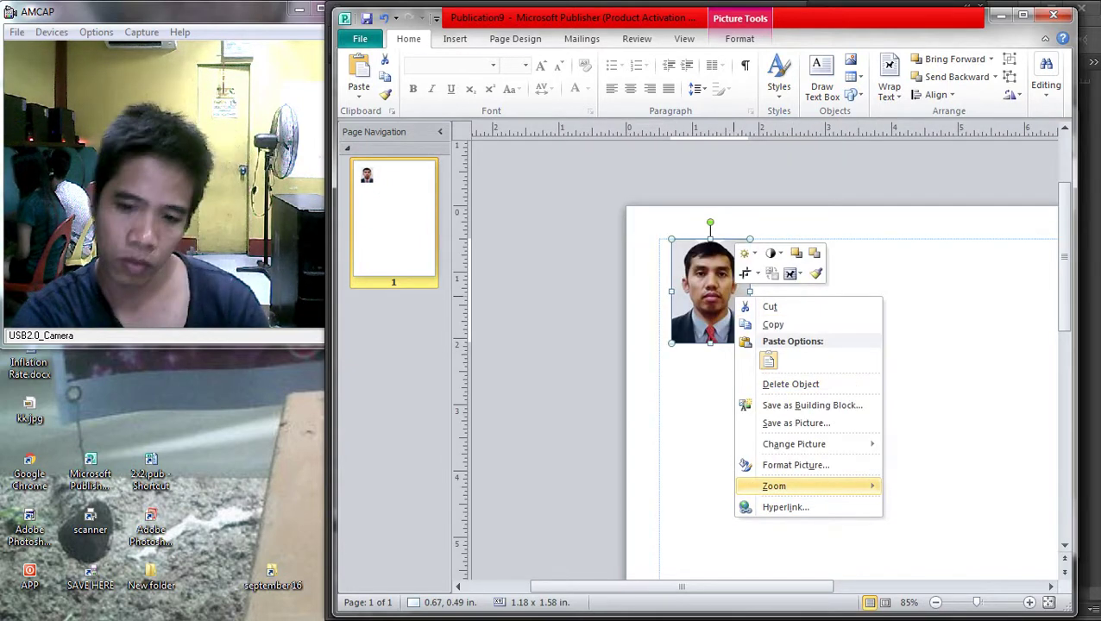
pyautogui.click(796, 465)
pyautogui.hotkey('ctrl', 'shift', 'Tab')
pyautogui.hotkey('ctrl', 'shift', 'Tab')
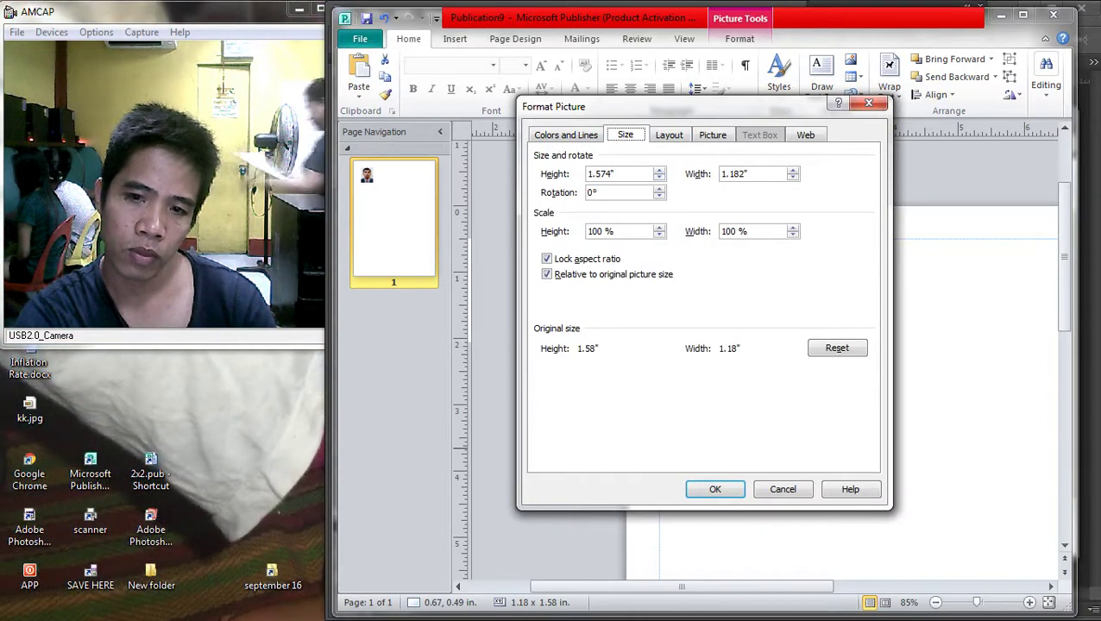
pyautogui.click(868, 102)
# - Cut the ID photo from the page and switch back to Photoshop
pyautogui.doubleClick(709, 291)
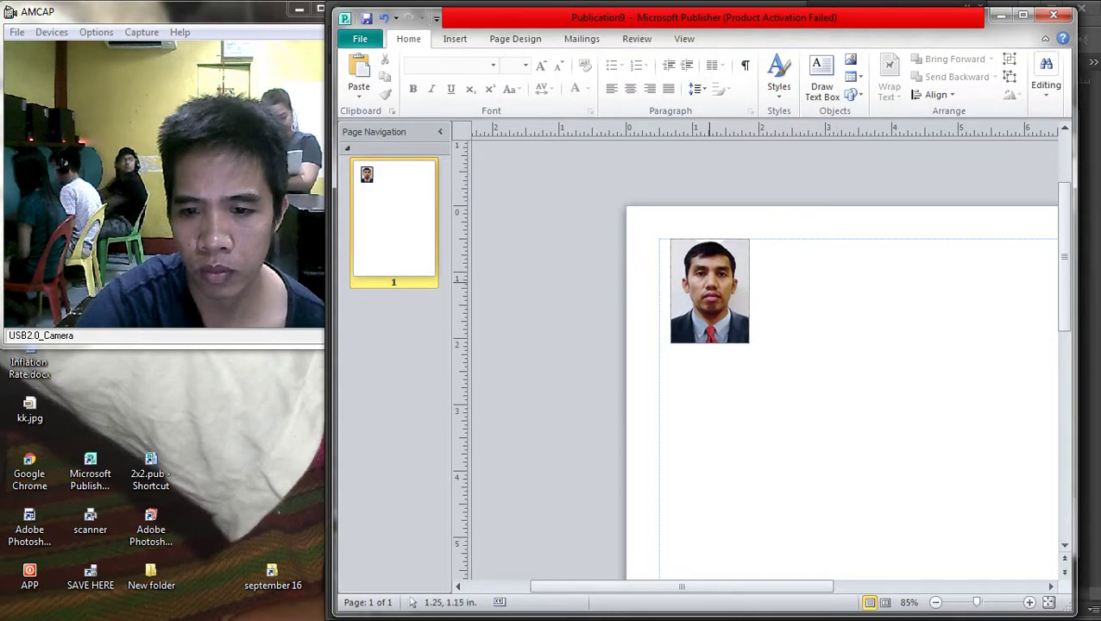
pyautogui.click(708, 290)
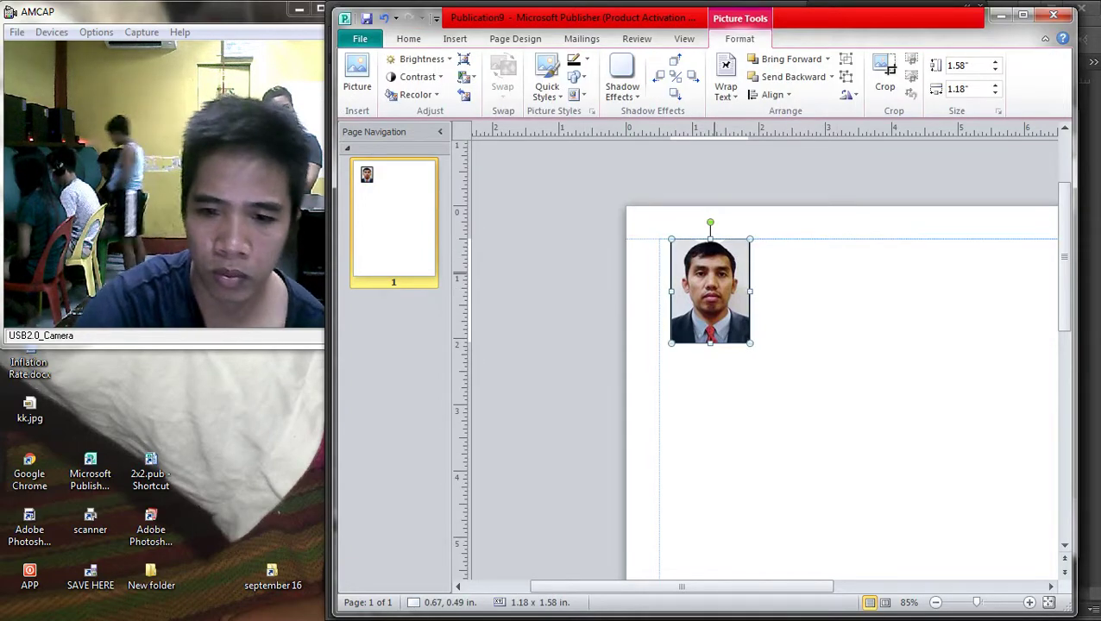
pyautogui.hotkey('ctrl', 'x')
pyautogui.hotkey('alt', 'Tab')
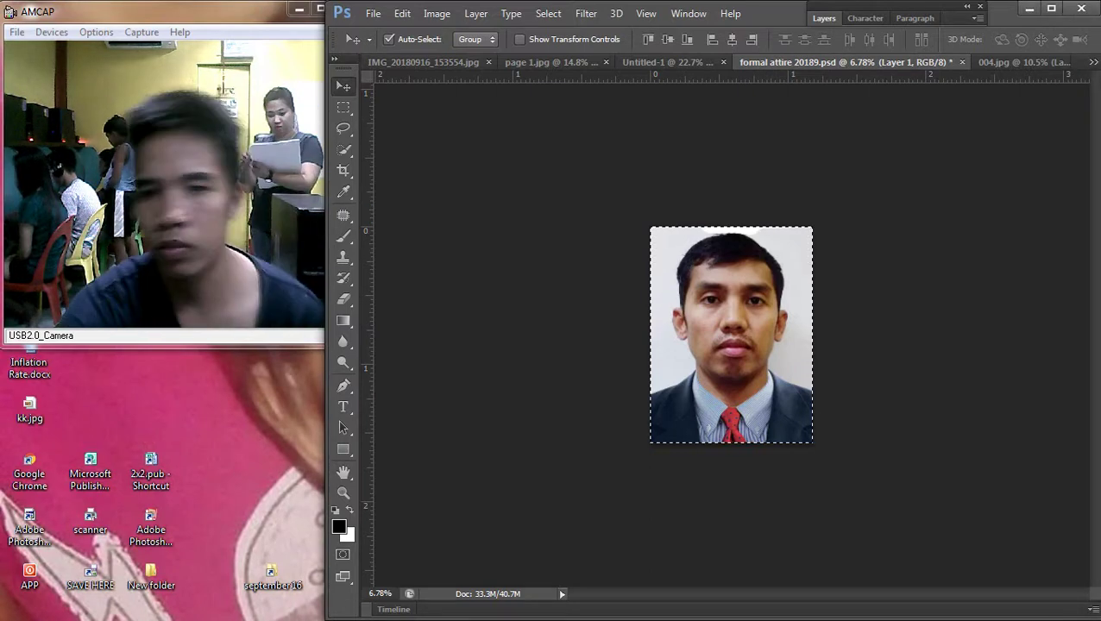
# - Flatten all layers into the background from the Layers panel
pyautogui.press('F7')
pyautogui.rightClick(867, 134)
pyautogui.click(897, 268)
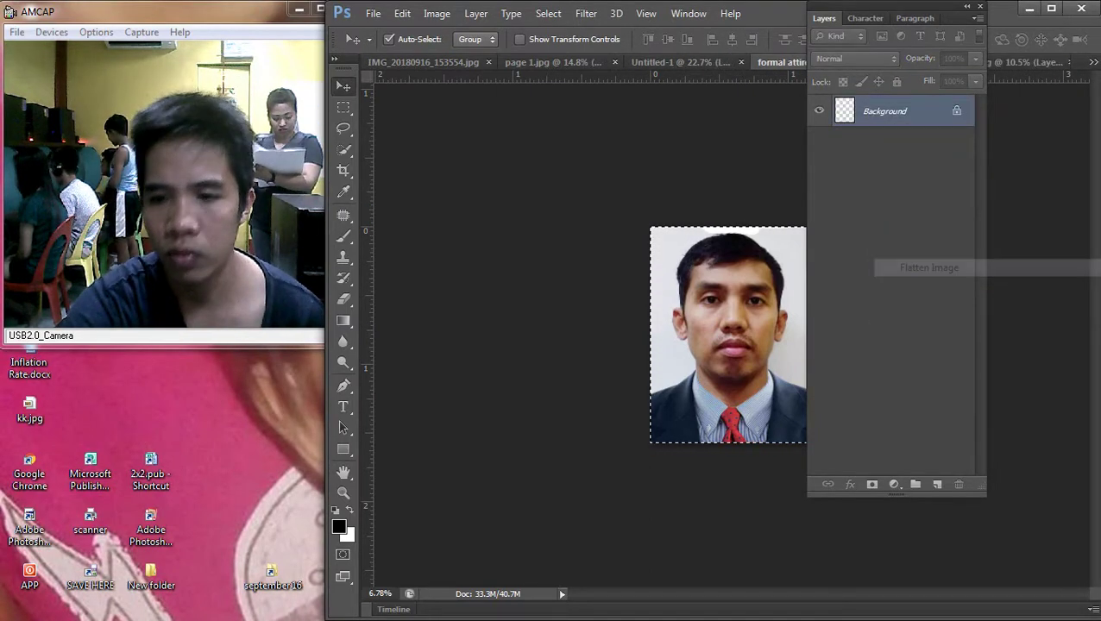
pyautogui.press('F7')
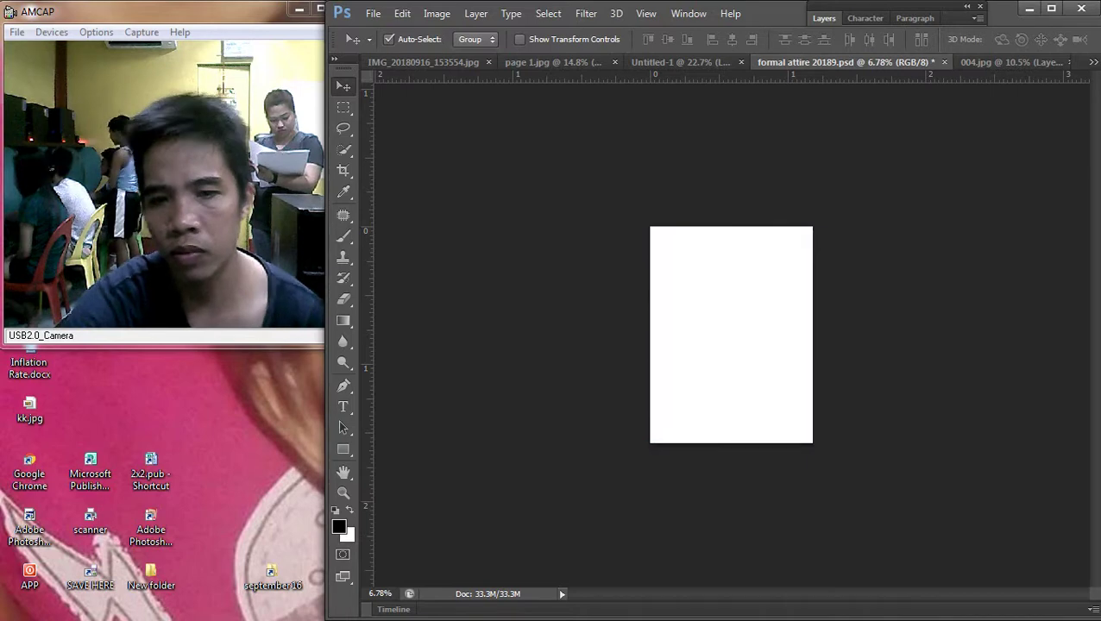
# - Resize the document to A4, 8.27 × 11.69 inches, in Image Size
pyautogui.hotkey('alt', 'i')
pyautogui.press('Down')
pyautogui.press('Down')
pyautogui.press('Down')
pyautogui.press('Down')
pyautogui.press('Down')
pyautogui.press('Return')
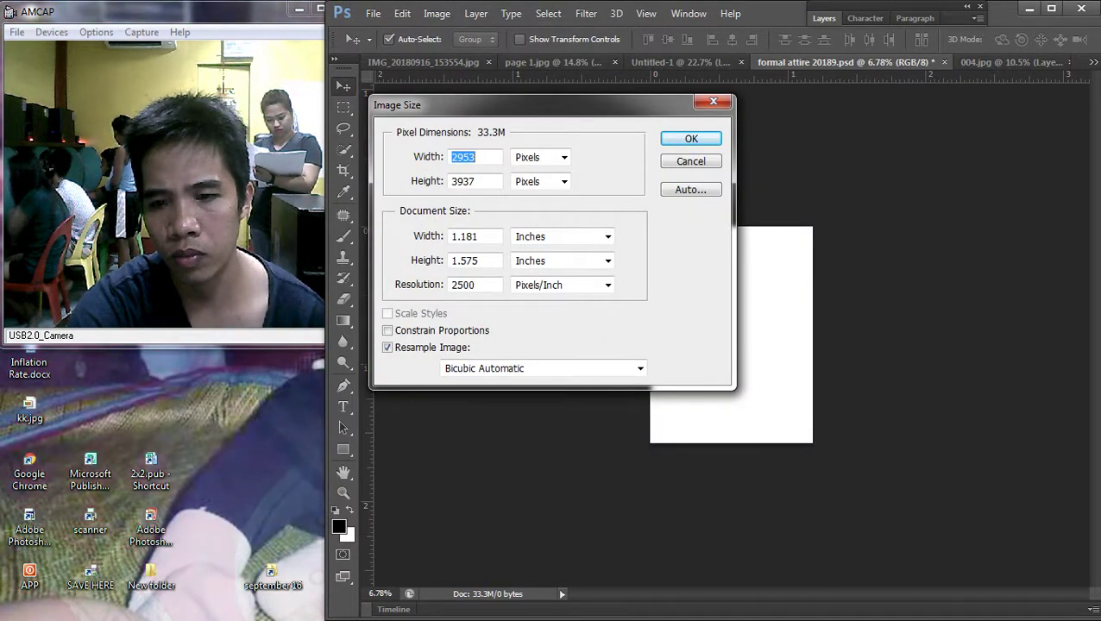
pyautogui.click(562, 237)
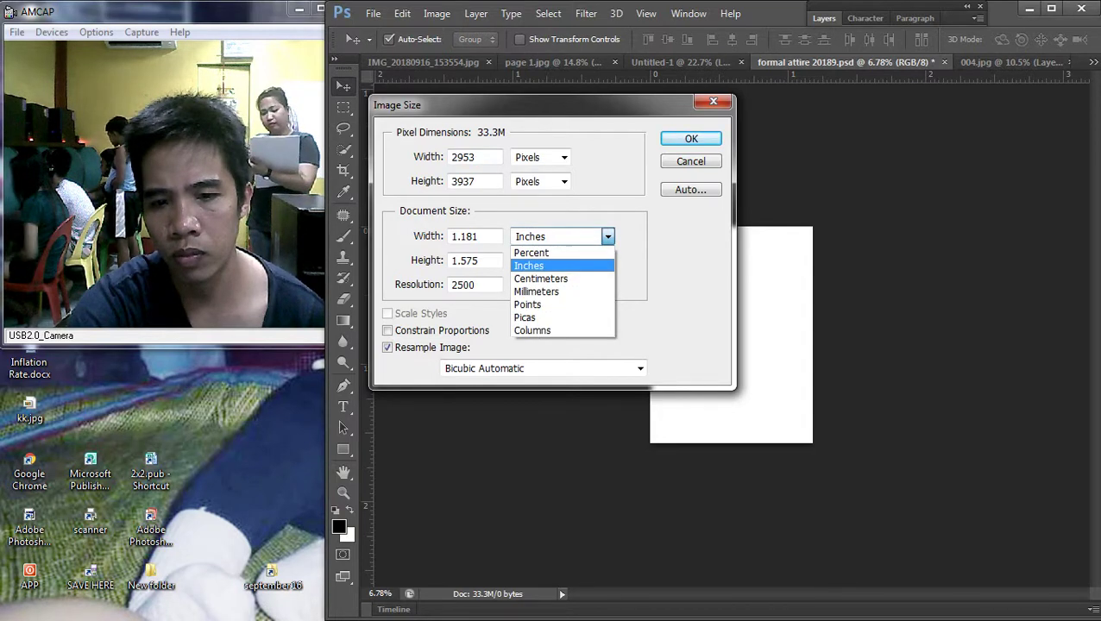
pyautogui.click(540, 252)
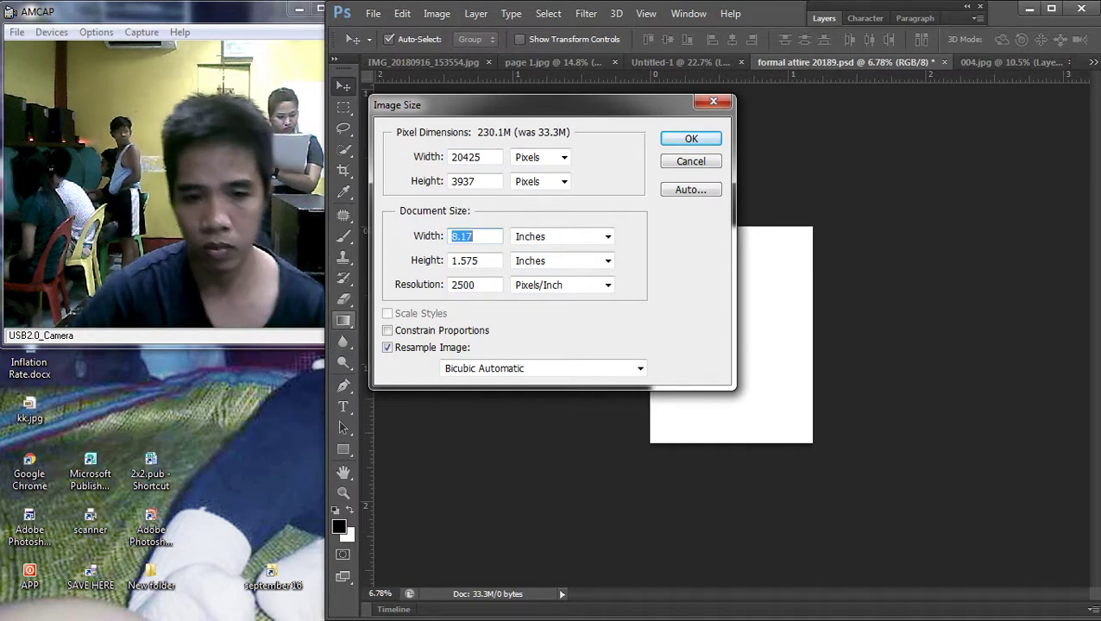
pyautogui.write('8.27')
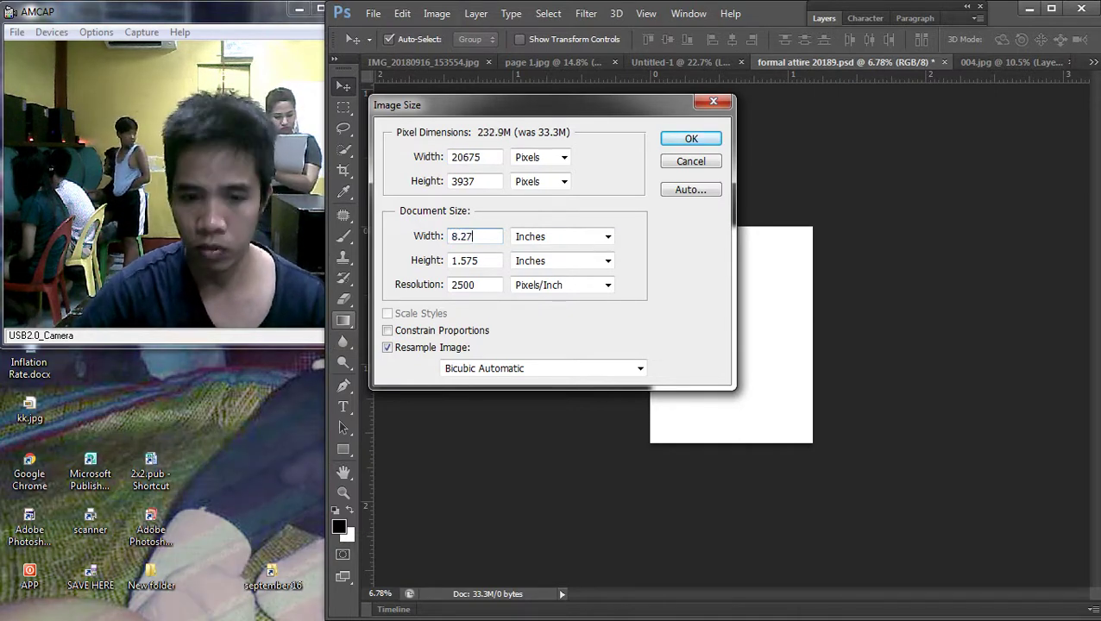
pyautogui.press('Tab')
pyautogui.write('11.')
pyautogui.press('Return')
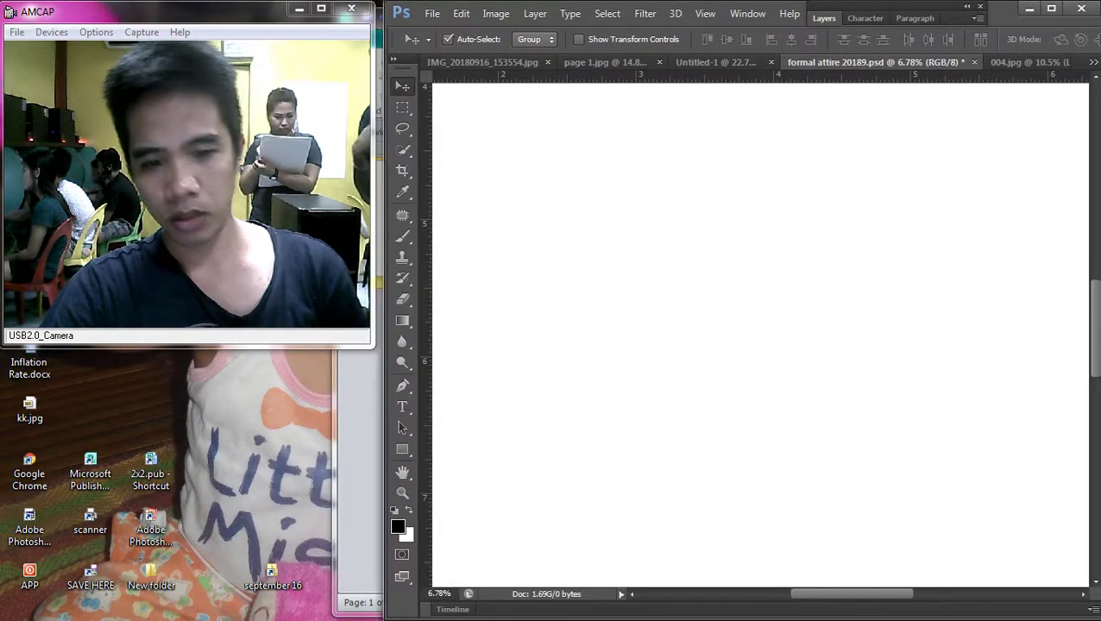
# - Dismiss the locked-layer error and paste the ID photo at the page's top-left
pyautogui.press('Left')
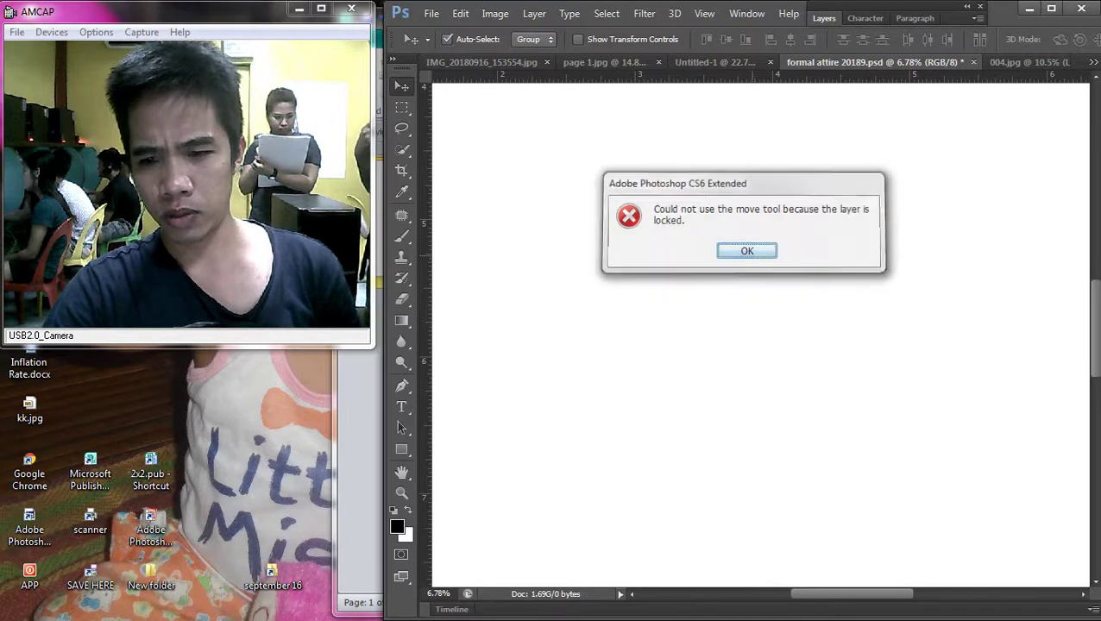
pyautogui.press('Return')
pyautogui.hotkey('ctrl', '-')
pyautogui.hotkey('ctrl', '-')
pyautogui.hotkey('ctrl', 'v')
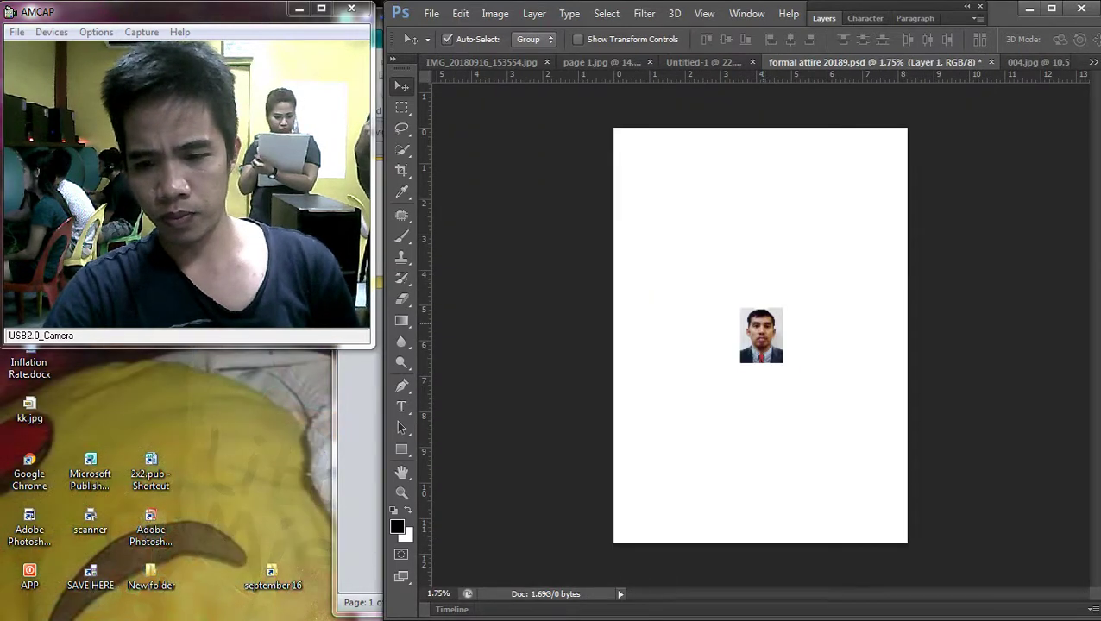
pyautogui.moveTo(758, 334); pyautogui.dragTo(655, 162)
pyautogui.scroll(2, 721, 215)
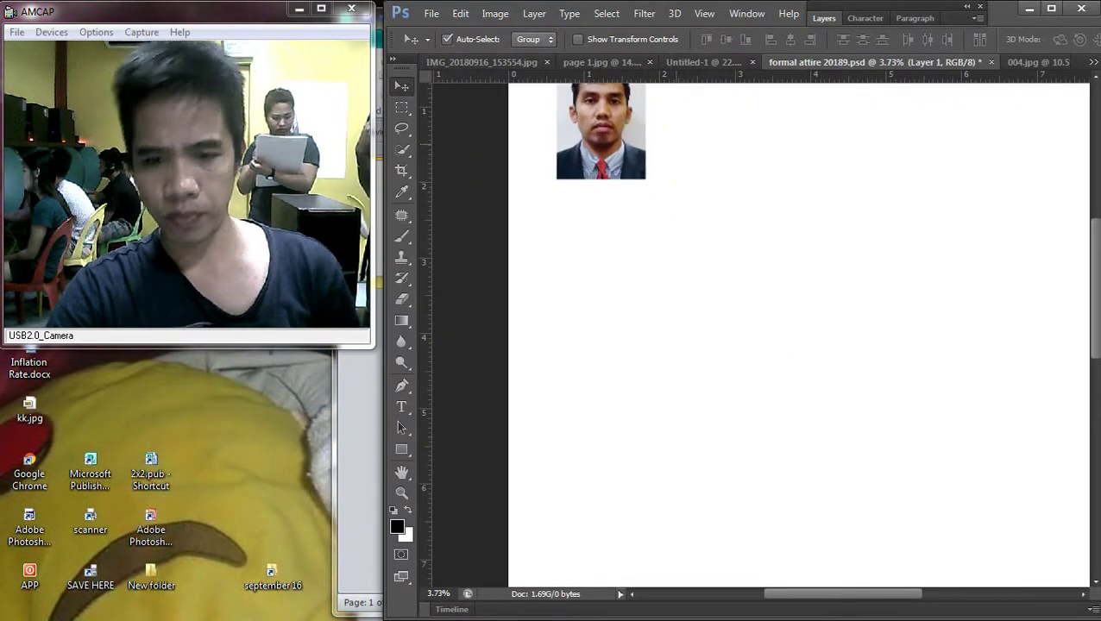
pyautogui.scroll(1, 697, 259)
# - Add a thin black Stroke layer style around the photo layer
pyautogui.press('F7')
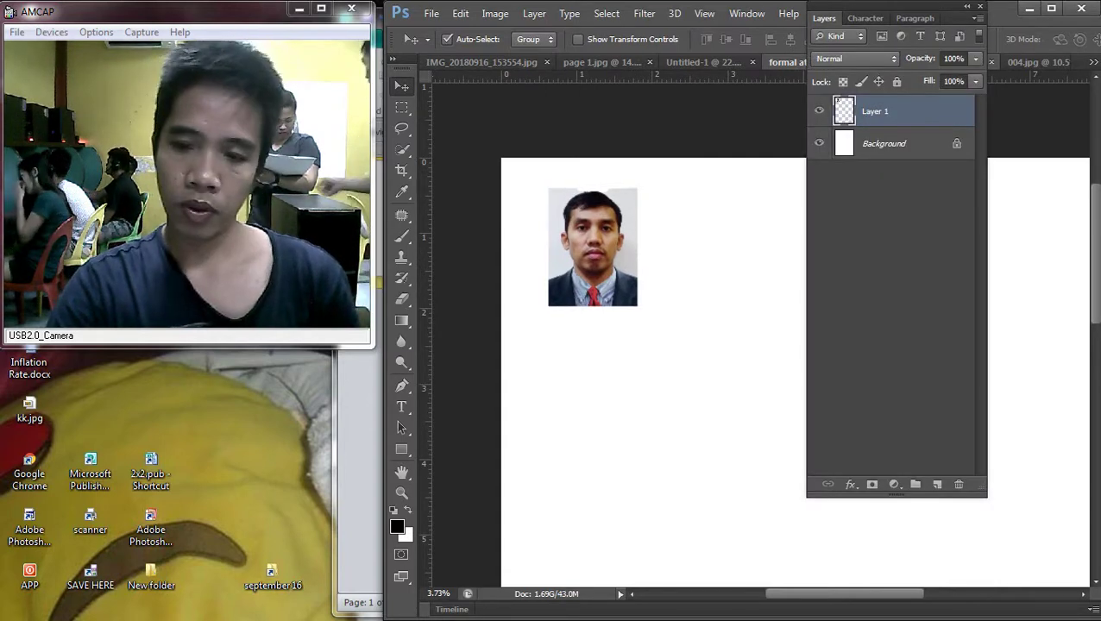
pyautogui.doubleClick(914, 110)
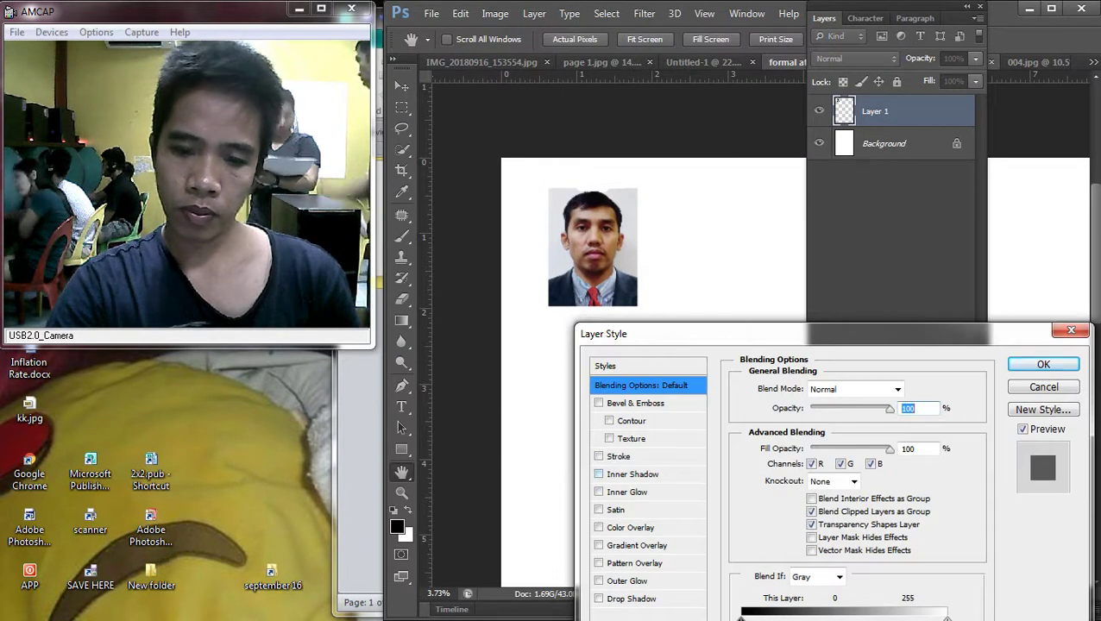
pyautogui.click(618, 456)
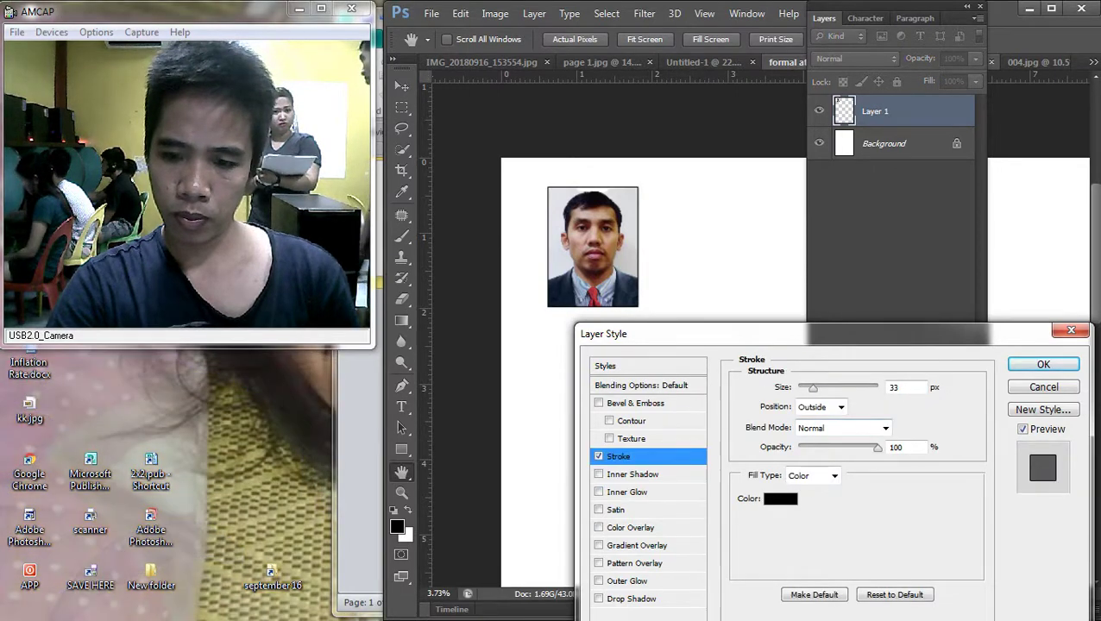
pyautogui.moveTo(812, 387); pyautogui.dragTo(807, 387)
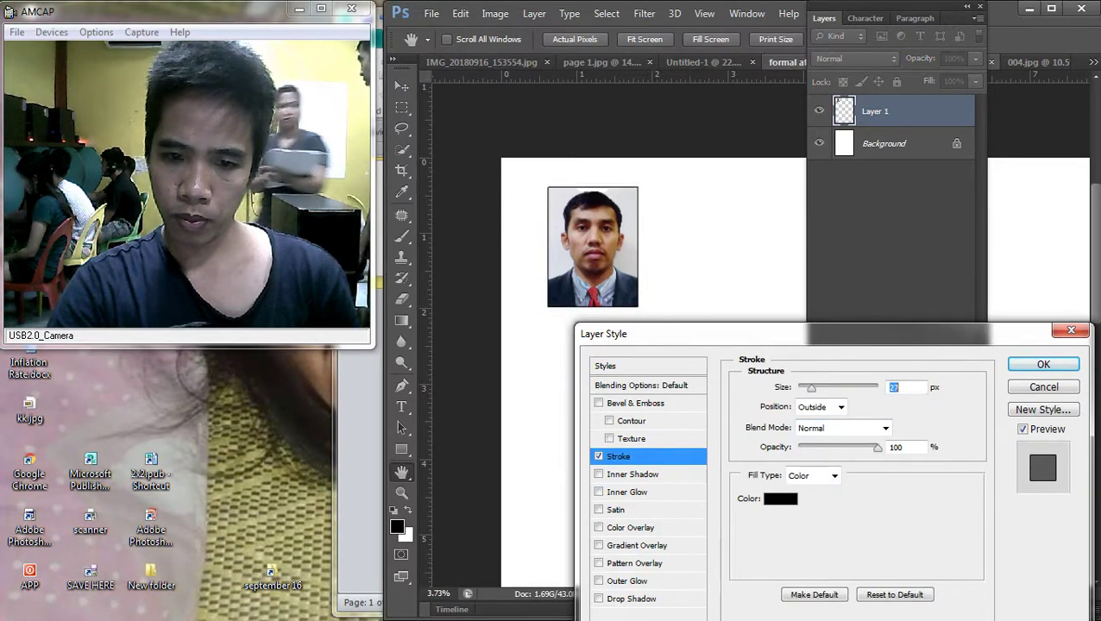
pyautogui.press('Return')
# - Alt-drag copies of the photo into a row of four across the page
pyautogui.press('v')
pyautogui.scroll(3, 636, 176)
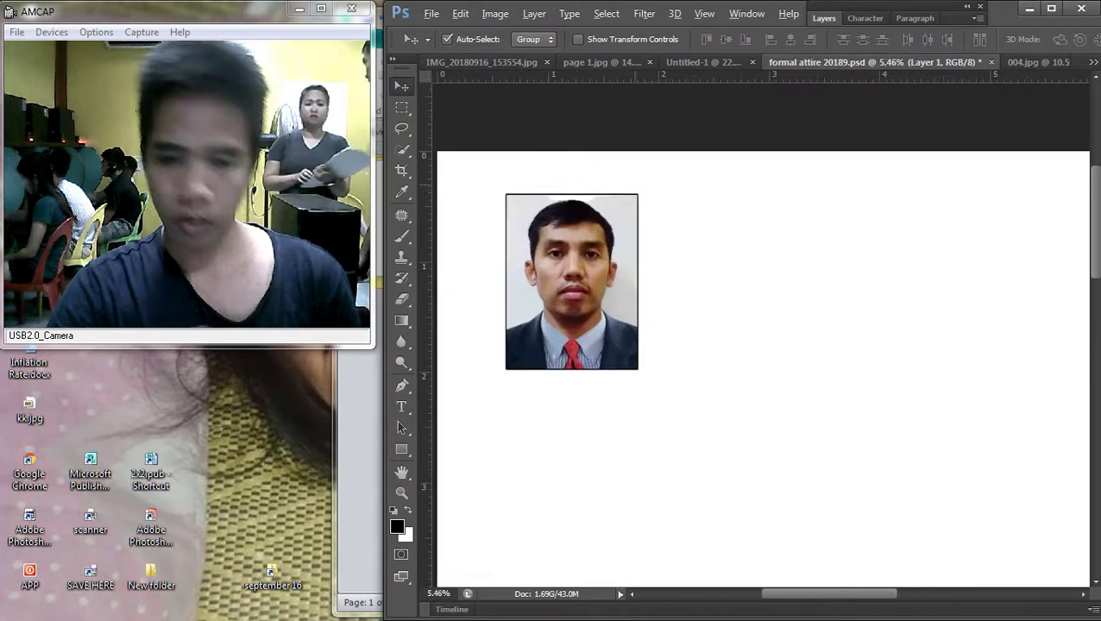
pyautogui.moveTo(591, 200); pyautogui.dragTo(784, 200)
pyautogui.scroll(-3, 852, 275)
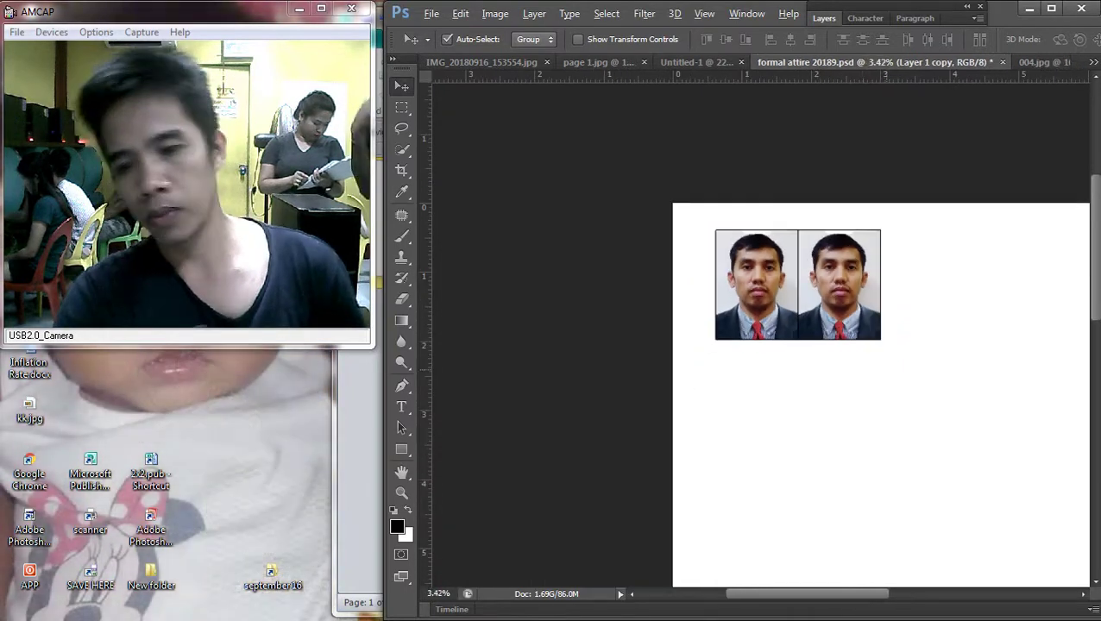
pyautogui.moveTo(877, 318)
pyautogui.mouseDown()
pyautogui.moveTo(743, 220)
pyautogui.moveTo(877, 319)
pyautogui.mouseUp()
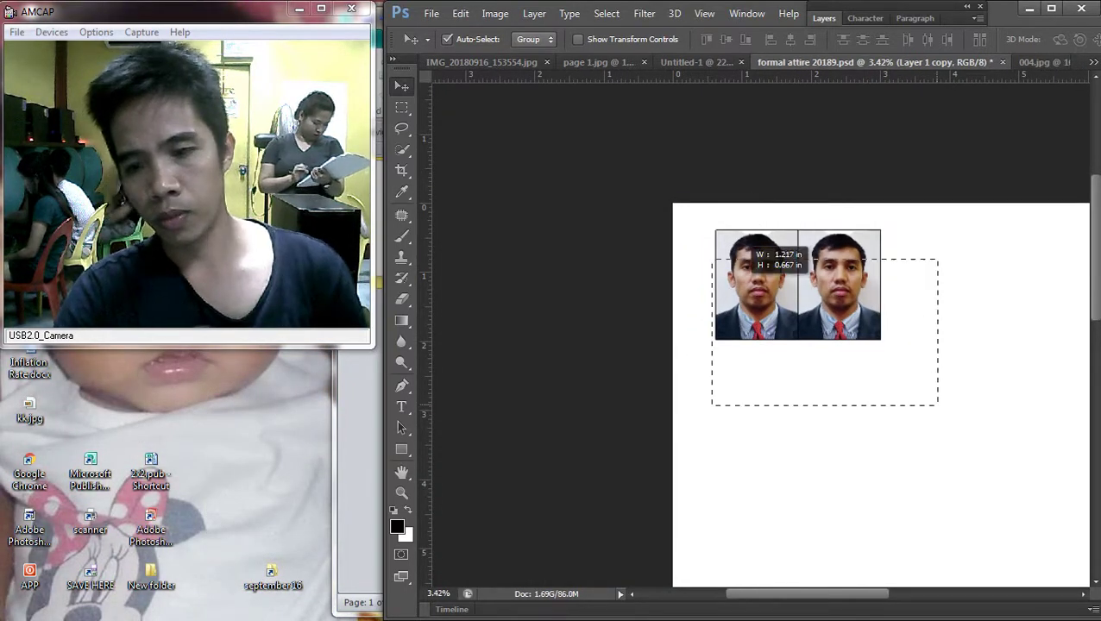
pyautogui.moveTo(713, 259); pyautogui.dragTo(916, 247)
pyautogui.scroll(-2, 915, 246)
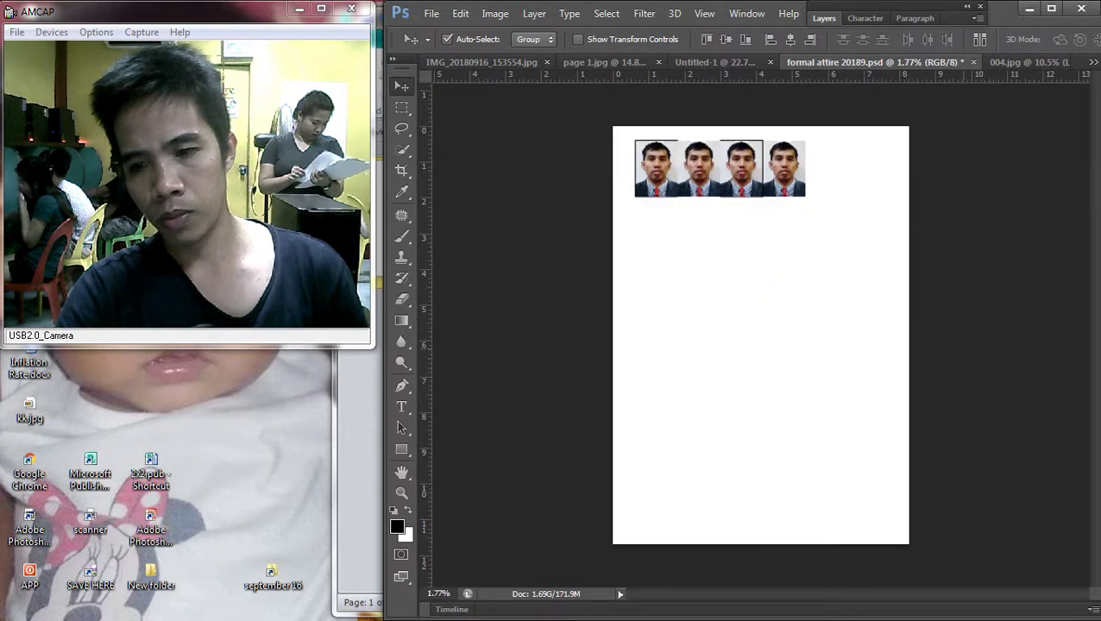
pyautogui.scroll(3, 836, 218)
pyautogui.moveTo(836, 218); pyautogui.dragTo(755, 339)
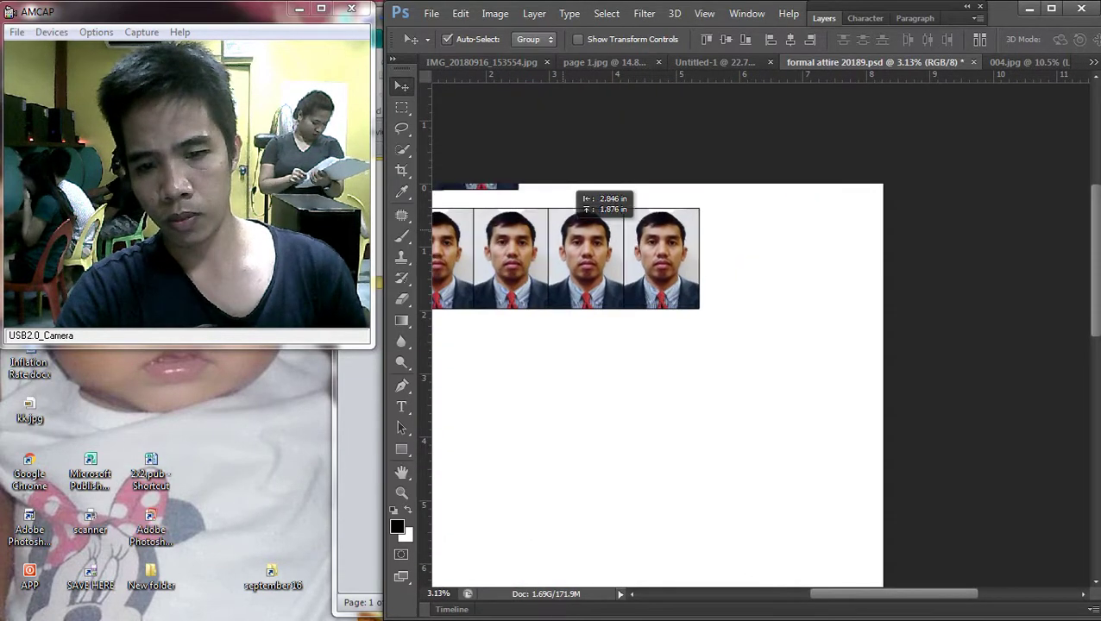
# - Delete three copies and rotate the remaining photo about 90 degrees
pyautogui.scroll(-1, 722, 295)
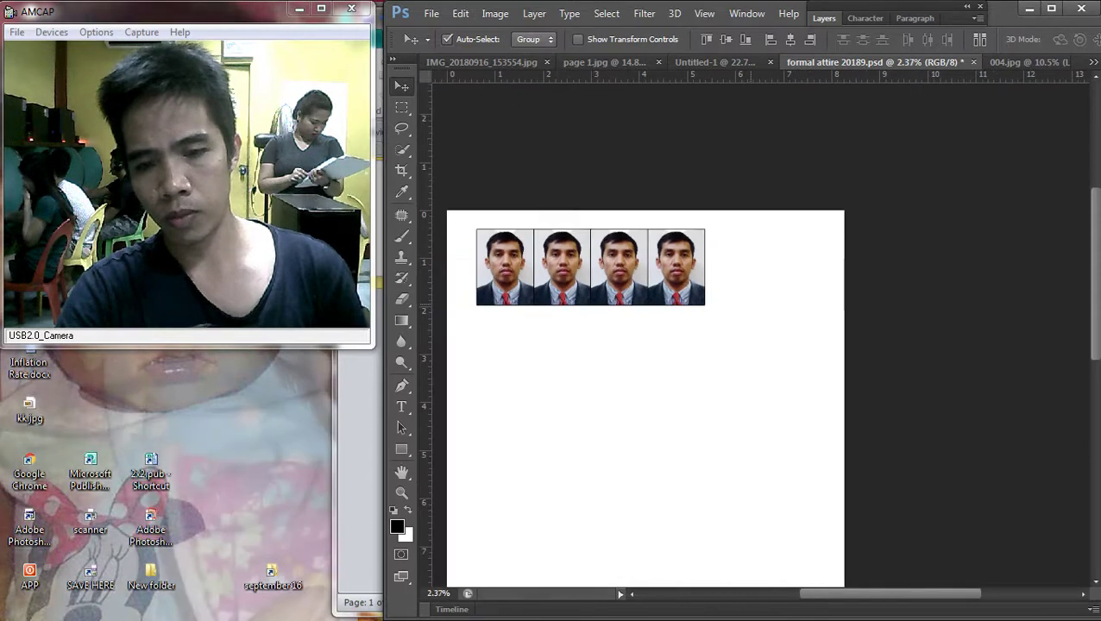
pyautogui.moveTo(751, 322); pyautogui.dragTo(533, 218)
pyautogui.press('Delete')
pyautogui.moveTo(518, 259); pyautogui.dragTo(537, 293)
pyautogui.hotkey('ctrl', 't')
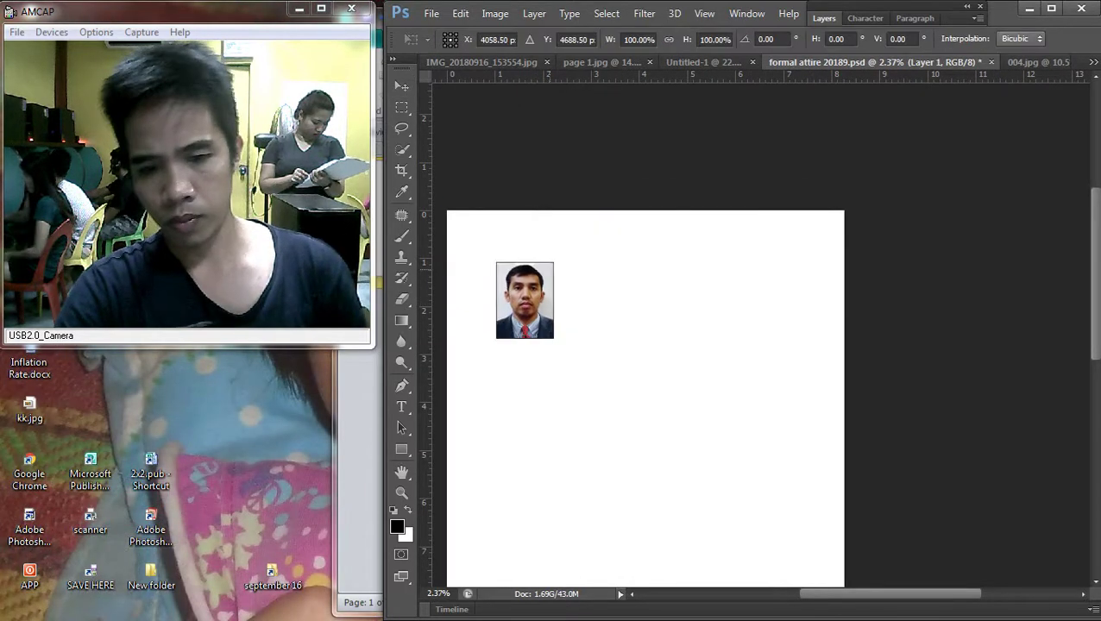
pyautogui.moveTo(685, 297); pyautogui.dragTo(657, 380)
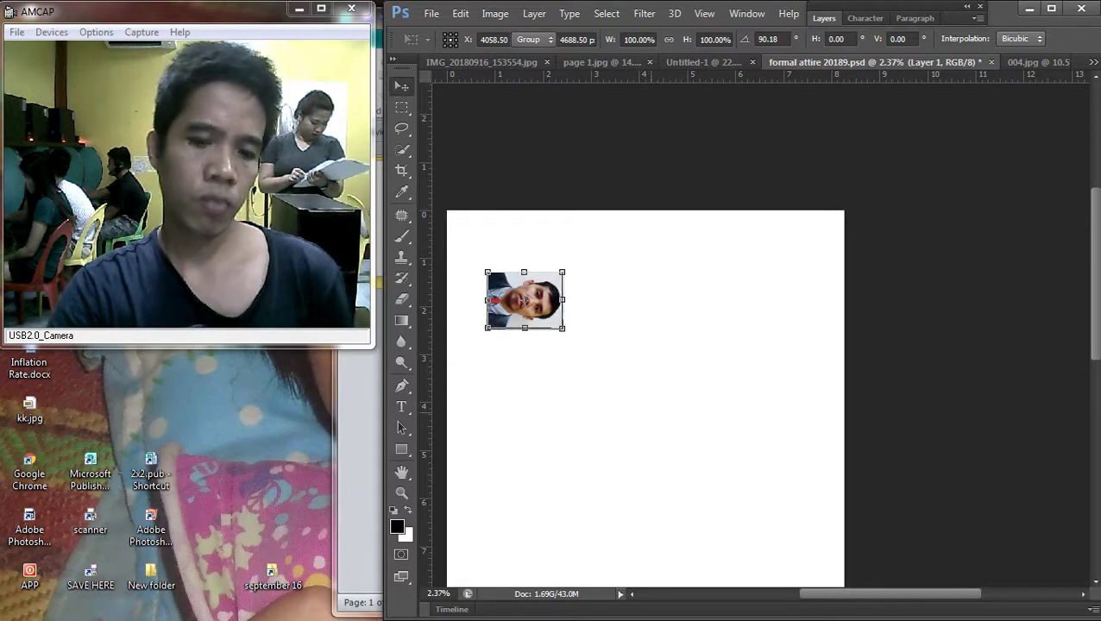
pyautogui.press('Return')
# - Fine-tune the rotated photo's tilt and position, then delete its layer
pyautogui.scroll(6, 517, 302)
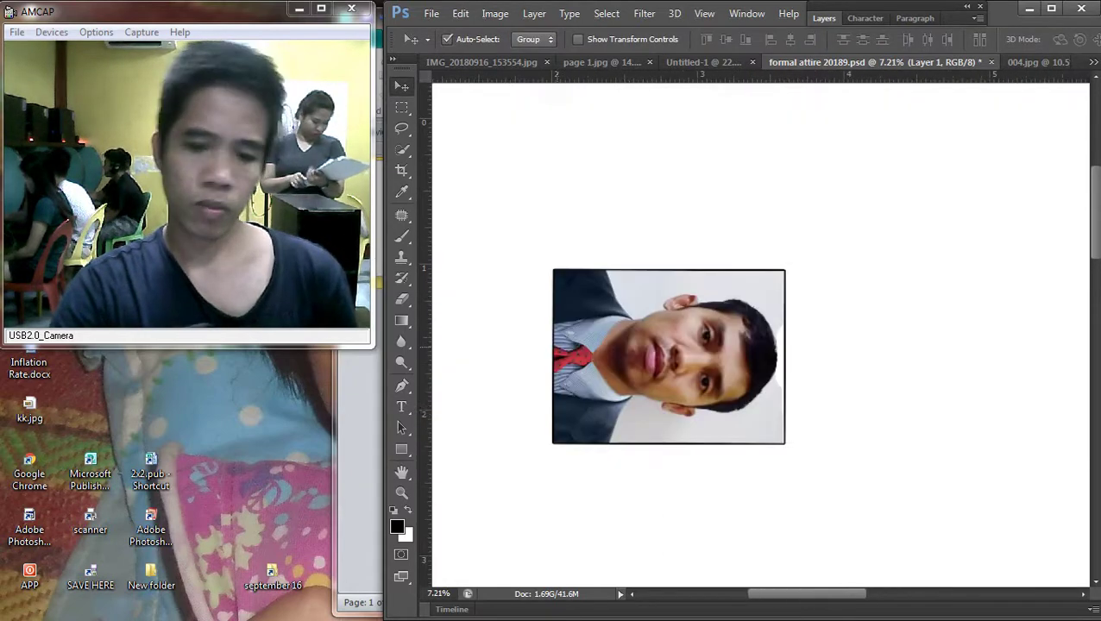
pyautogui.hotkey('ctrl', 't')
pyautogui.moveTo(925, 209); pyautogui.dragTo(928, 214)
pyautogui.press('Return')
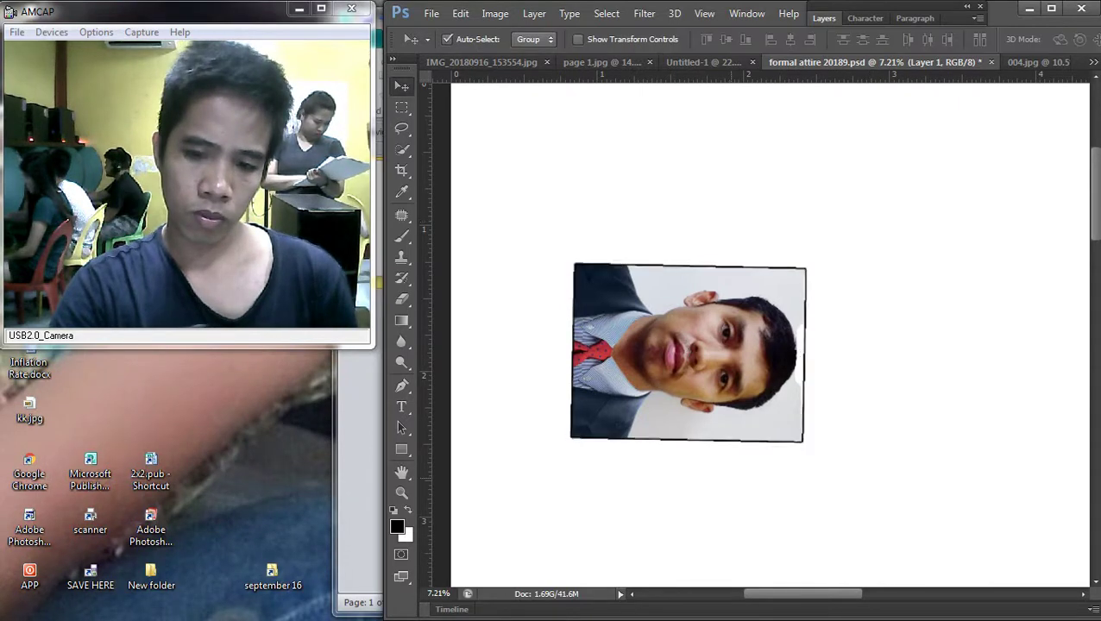
pyautogui.scroll(2, 688, 353)
pyautogui.moveTo(685, 449); pyautogui.dragTo(602, 307)
pyautogui.hotkey('ctrl', 't')
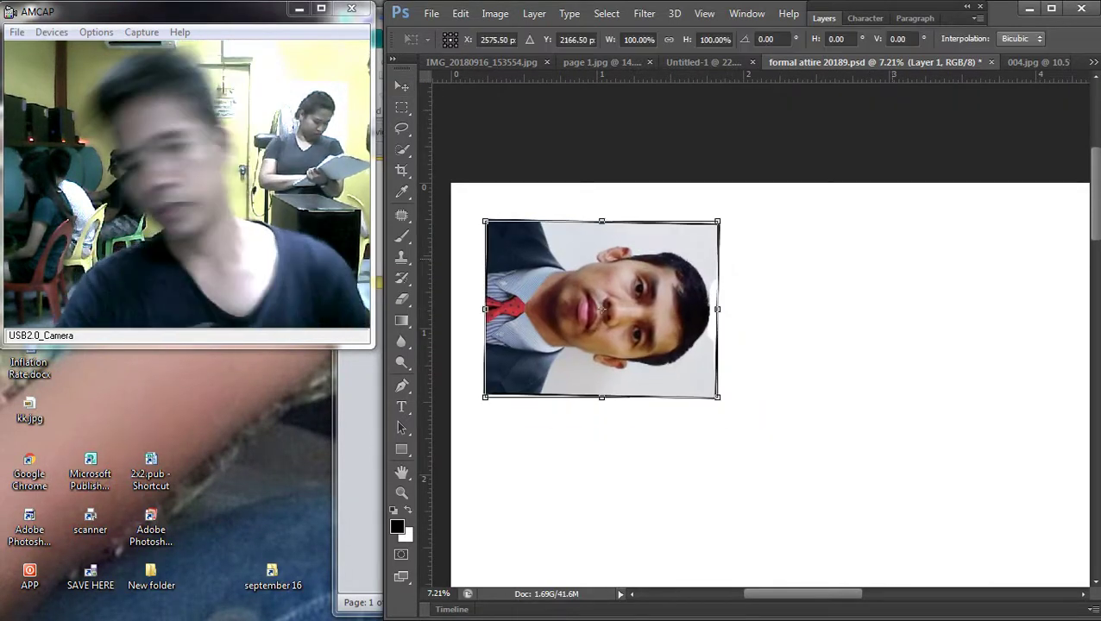
pyautogui.moveTo(927, 216); pyautogui.dragTo(939, 230)
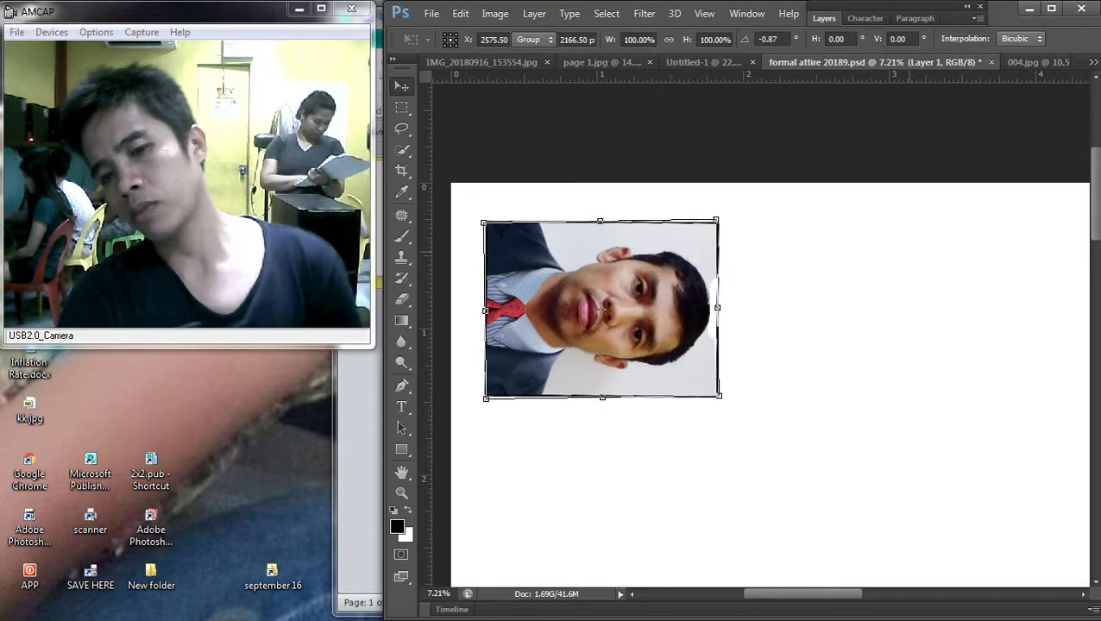
pyautogui.press('Return')
pyautogui.press('Delete')
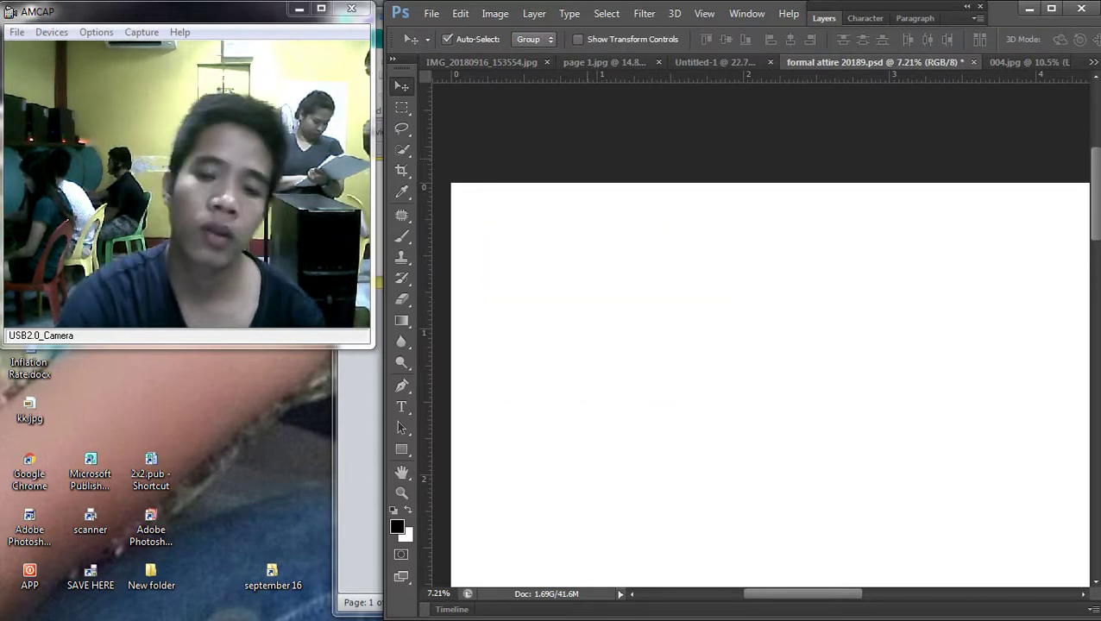
# - Paste the ID photo into a new clipboard-sized document and rotate its canvas 90° clockwise
pyautogui.click(431, 14)
pyautogui.click(454, 41)
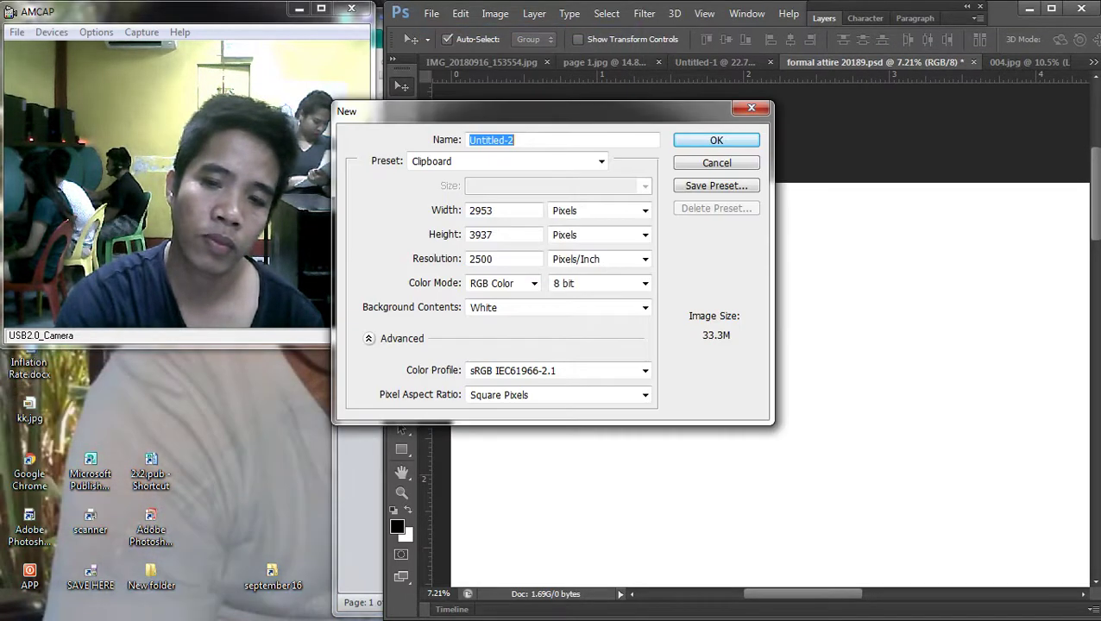
pyautogui.press('Escape')
pyautogui.hotkey('ctrl', 'v')
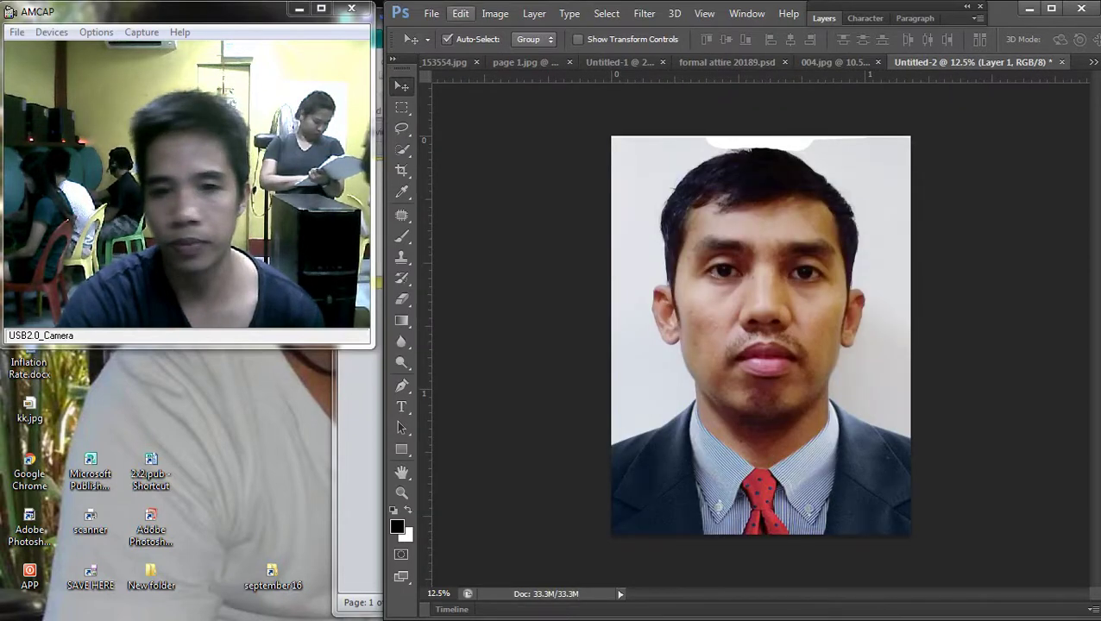
pyautogui.click(494, 14)
pyautogui.moveTo(565, 157)
pyautogui.click(713, 174)
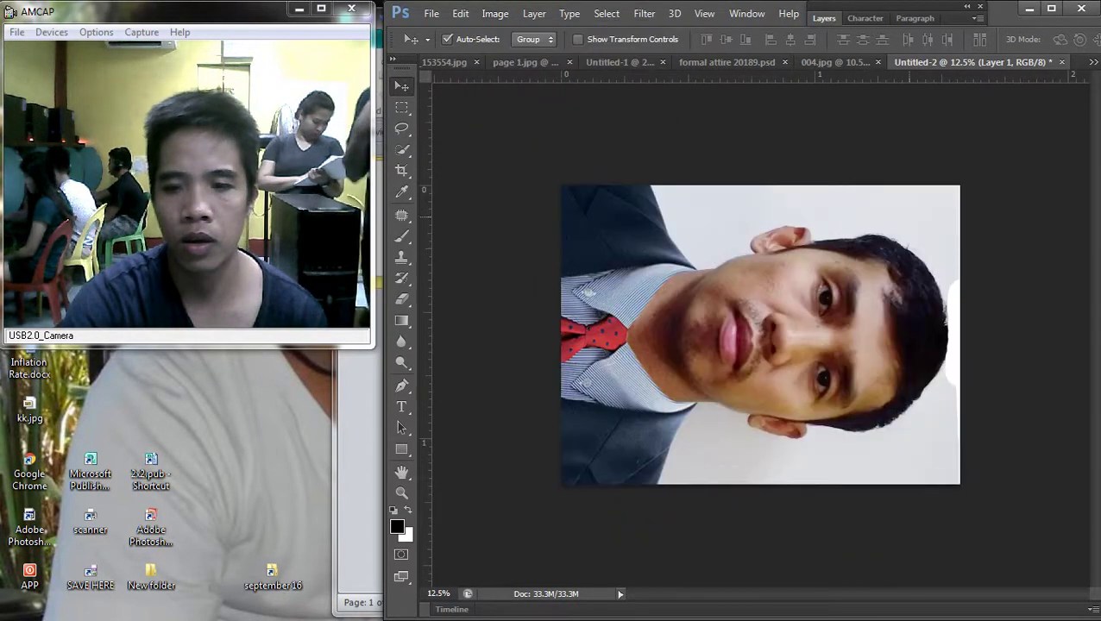
# - Return to the rotated Untitled-2 photo and copy the whole image to the clipboard
pyautogui.press('F7')
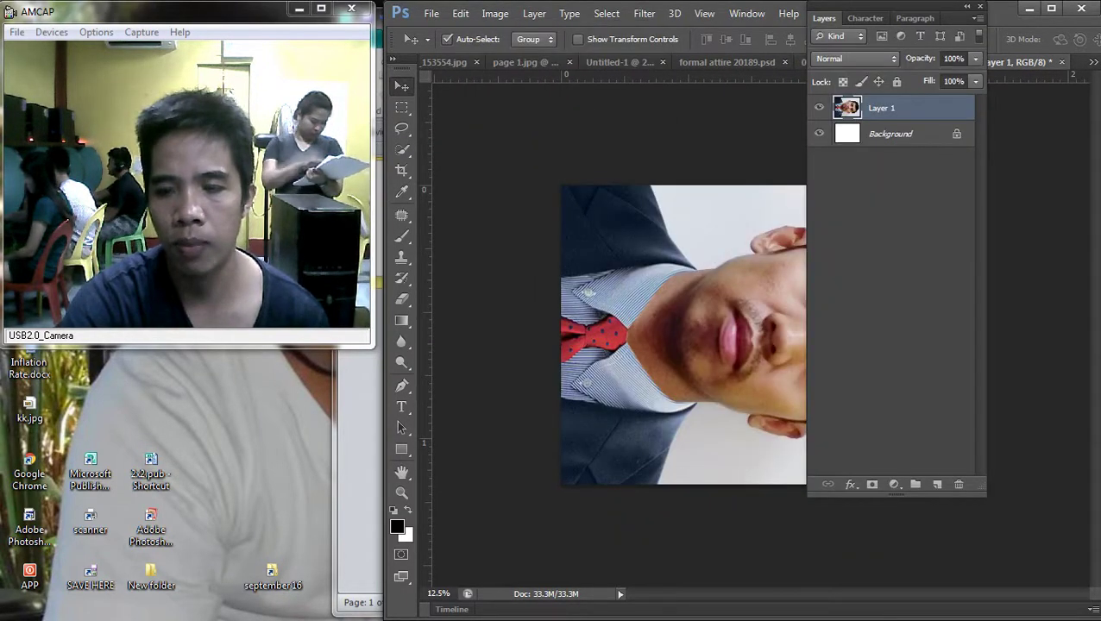
pyautogui.rightClick(871, 138)
pyautogui.press('F7')
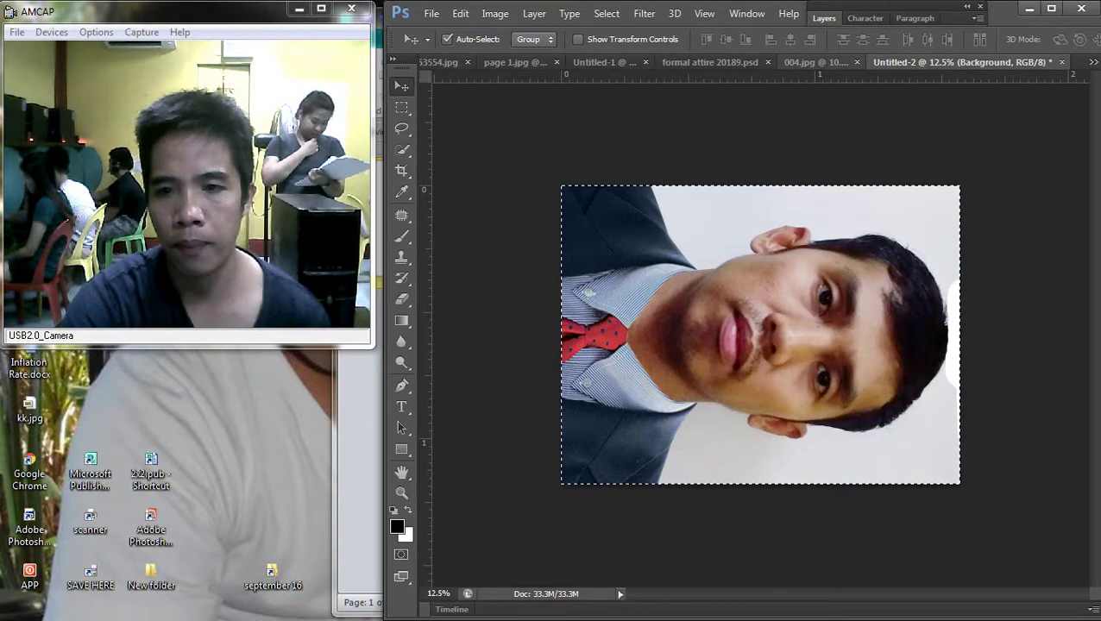
pyautogui.hotkey('ctrl', 'Tab')
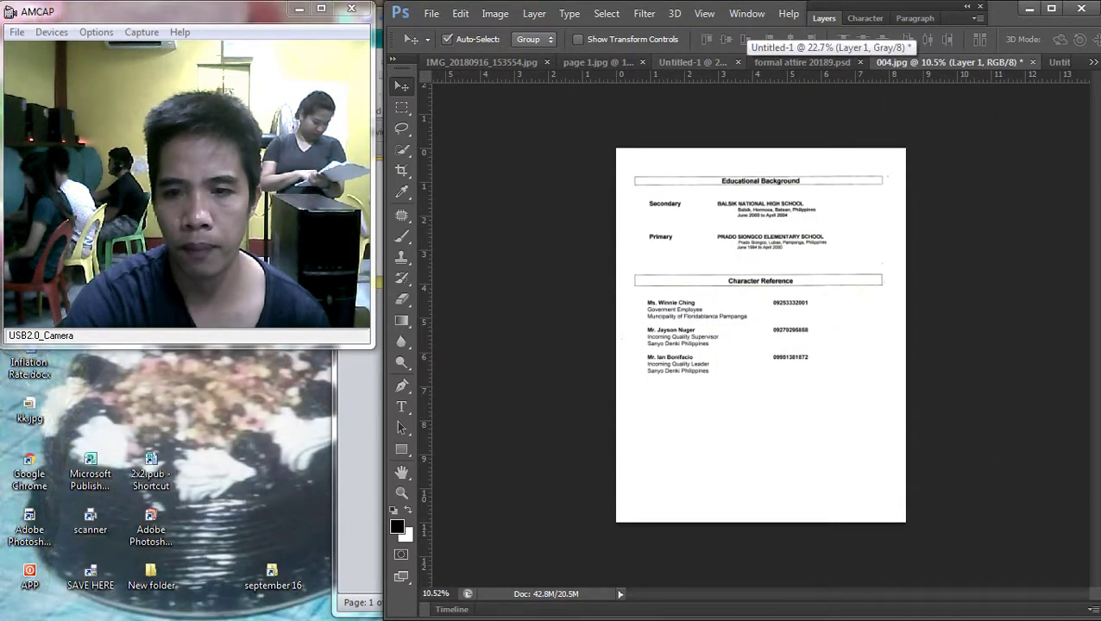
pyautogui.hotkey('ctrl', 'Tab')
pyautogui.hotkey('ctrl', 'Tab')
pyautogui.hotkey('ctrl', 'Tab')
pyautogui.hotkey('ctrl', 'Tab')
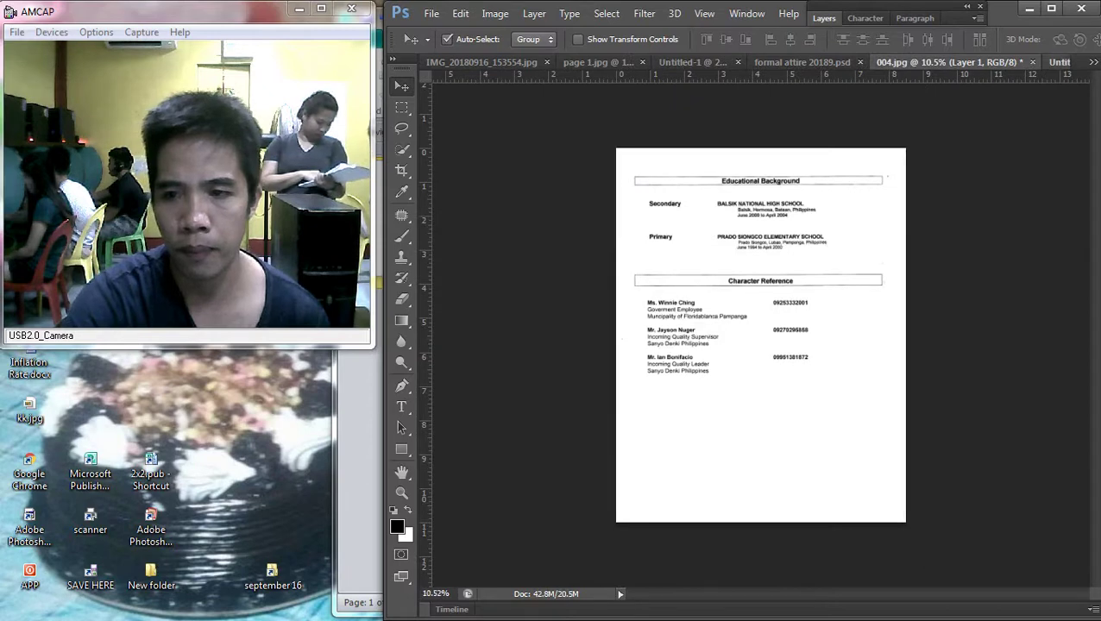
pyautogui.hotkey('ctrl', 'Tab')
pyautogui.hotkey('ctrl', 'j')
pyautogui.hotkey('ctrl', 'a')
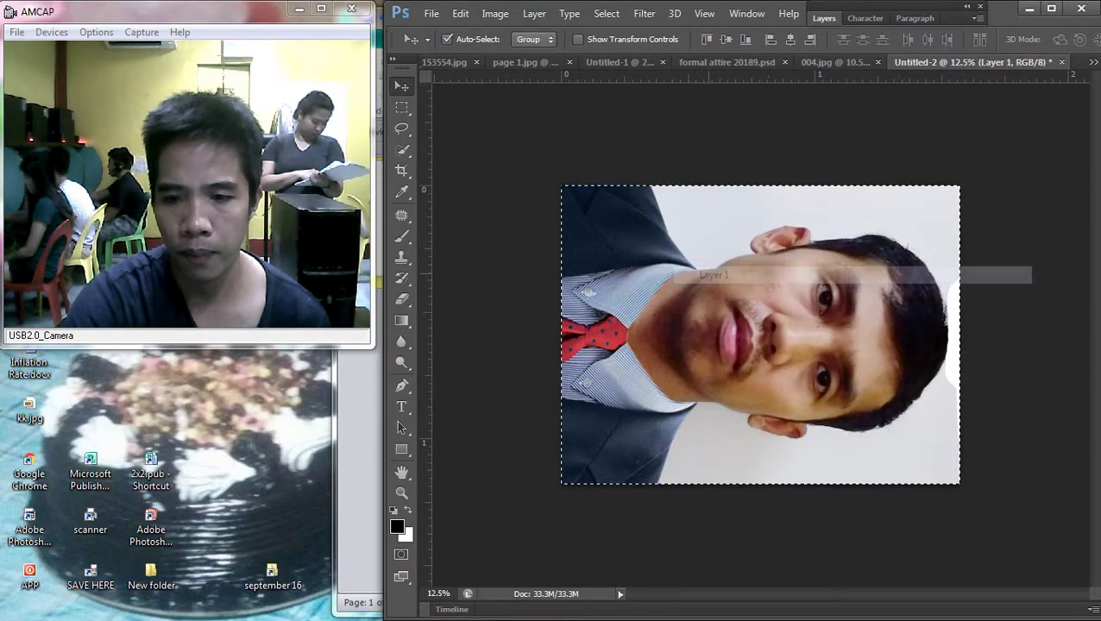
pyautogui.hotkey('ctrl', 'BackSpace')
# - Paste the rotated portrait into formal attire 20189.psd and position it near the page's top-left
pyautogui.click(1093, 62)
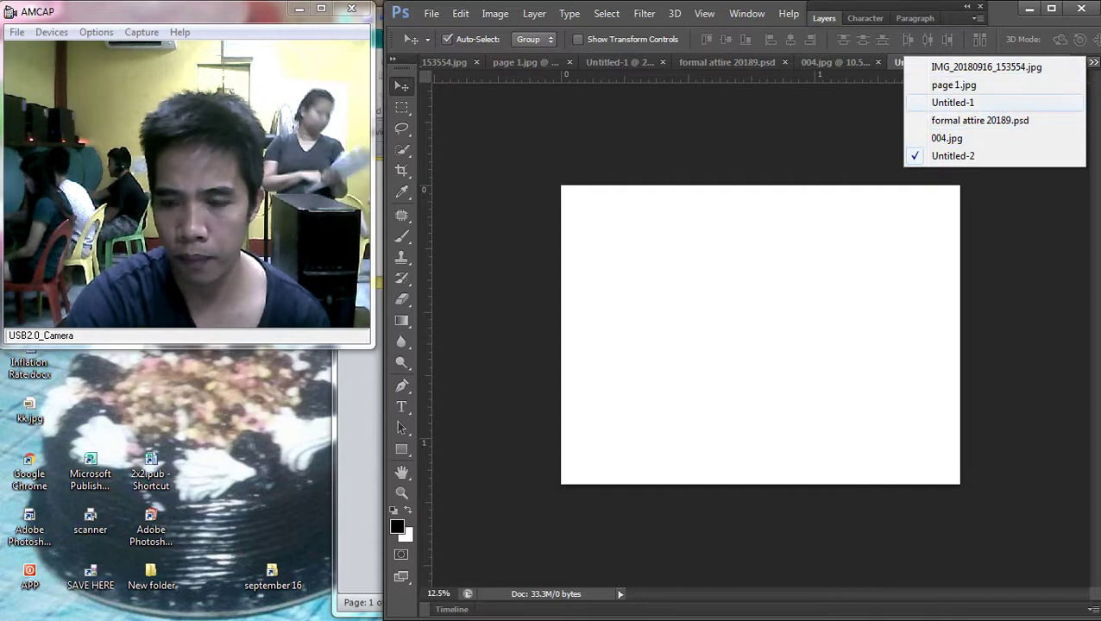
pyautogui.click(986, 66)
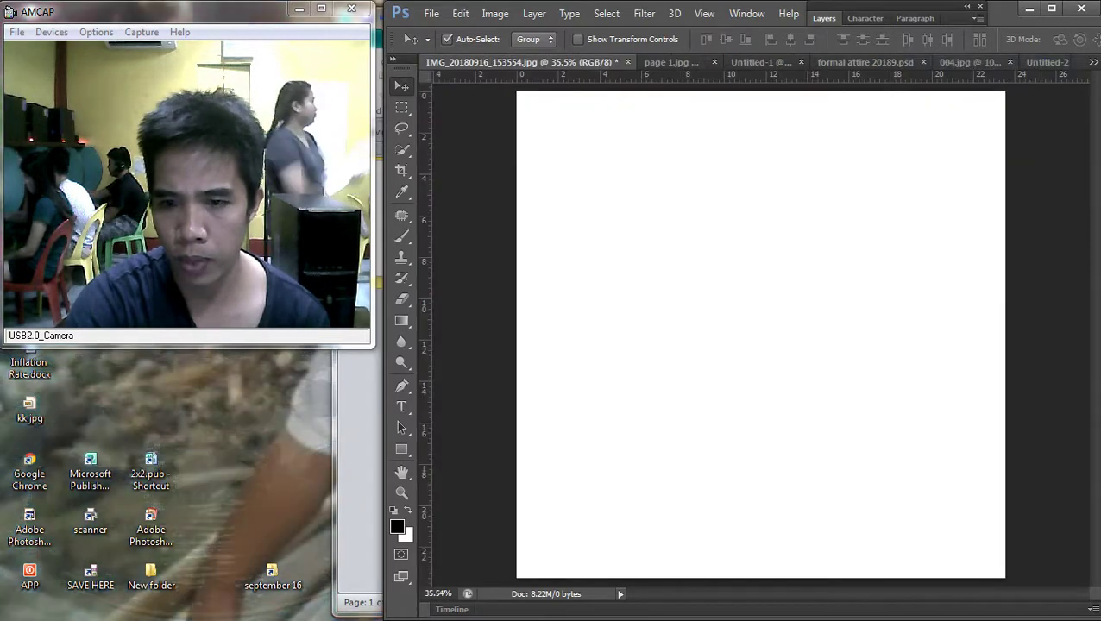
pyautogui.hotkey('ctrl', 'Tab')
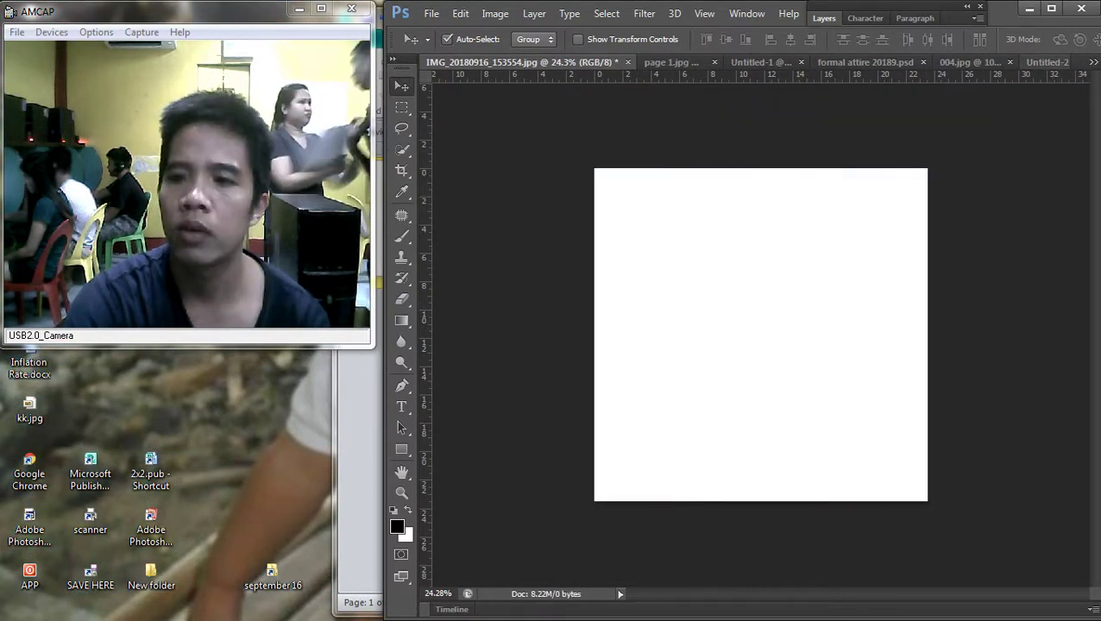
pyautogui.hotkey('ctrl', 'Tab')
pyautogui.hotkey('ctrl', 'Tab')
pyautogui.hotkey('ctrl', 'Tab')
pyautogui.hotkey('ctrl', 'Tab')
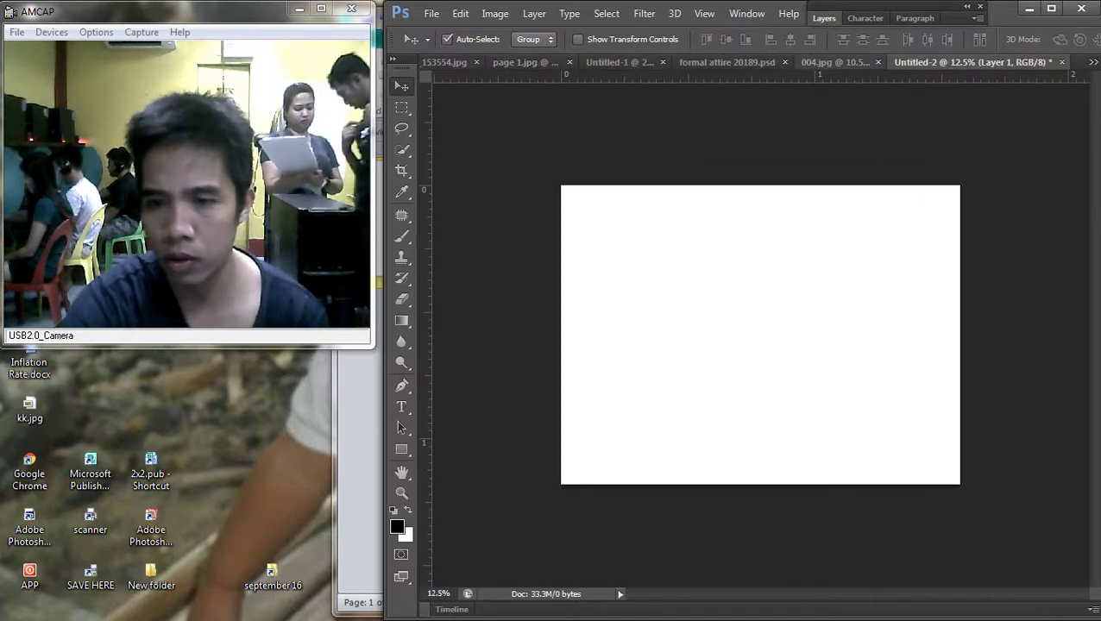
pyautogui.hotkey('ctrl', 'Tab')
pyautogui.hotkey('ctrl', 'Tab')
pyautogui.hotkey('ctrl', 'Tab')
pyautogui.hotkey('ctrl', 'Tab')
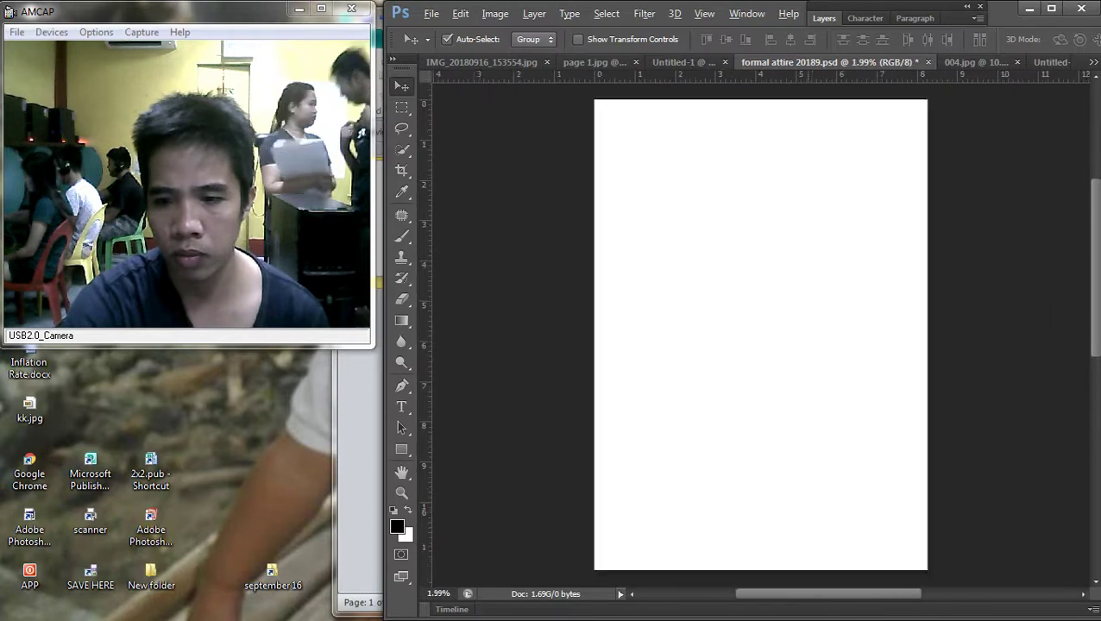
pyautogui.hotkey('ctrl', 'v')
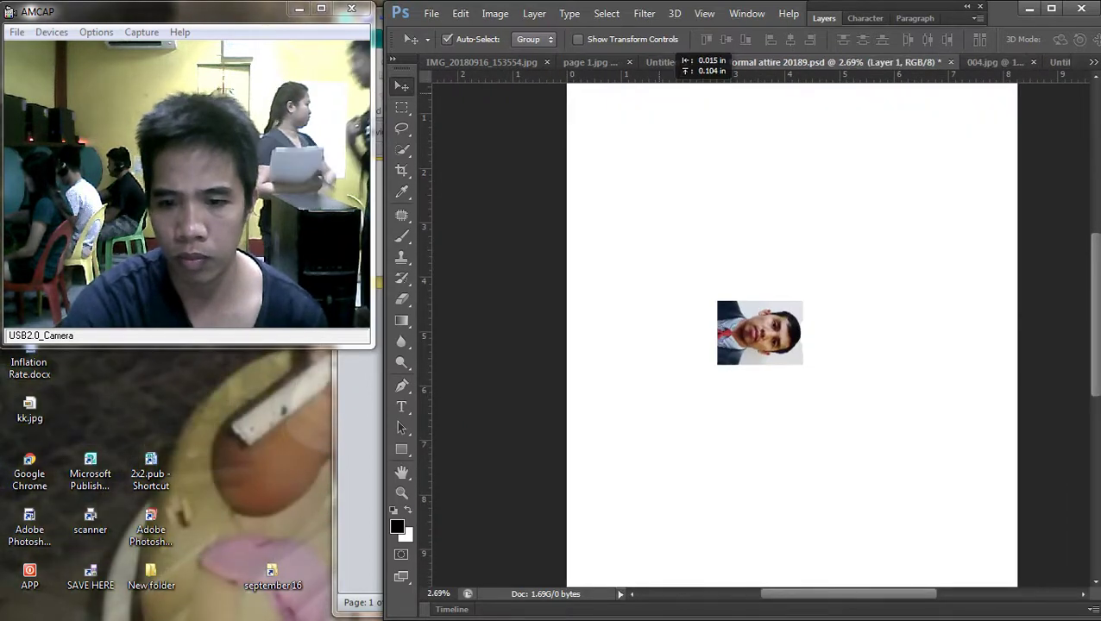
pyautogui.moveTo(760, 335); pyautogui.dragTo(656, 124)
pyautogui.scroll(3, 638, 285)
pyautogui.scroll(2, 638, 281)
pyautogui.moveTo(651, 234); pyautogui.dragTo(607, 299)
# - Add a black stroke border to Layer 1 and duplicate the portrait to its right
pyautogui.press('F7')
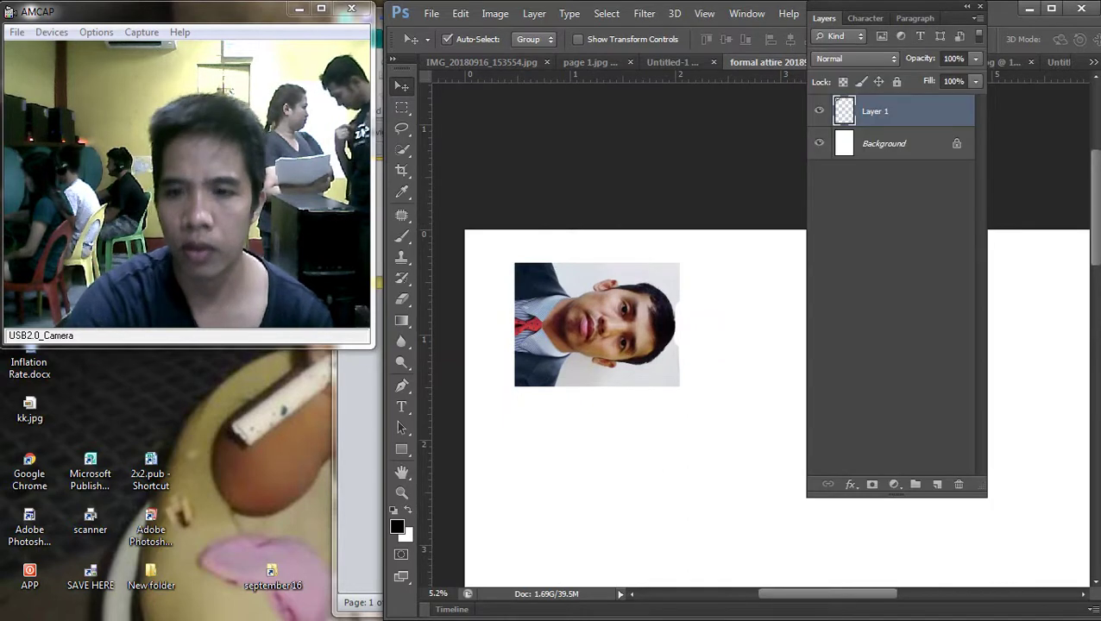
pyautogui.click(850, 483)
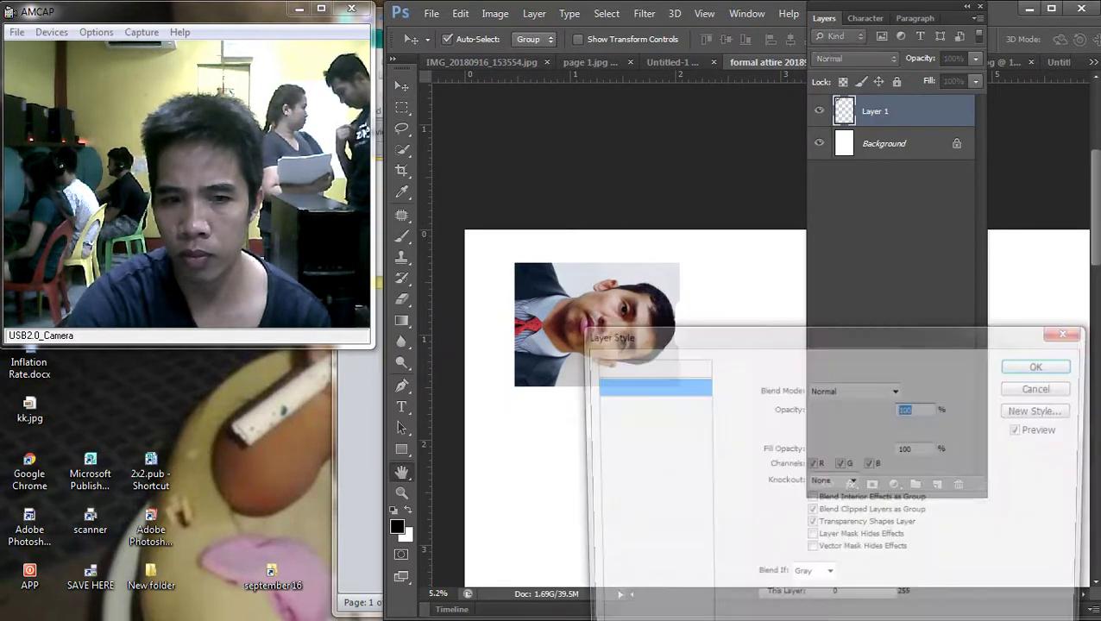
pyautogui.click(618, 455)
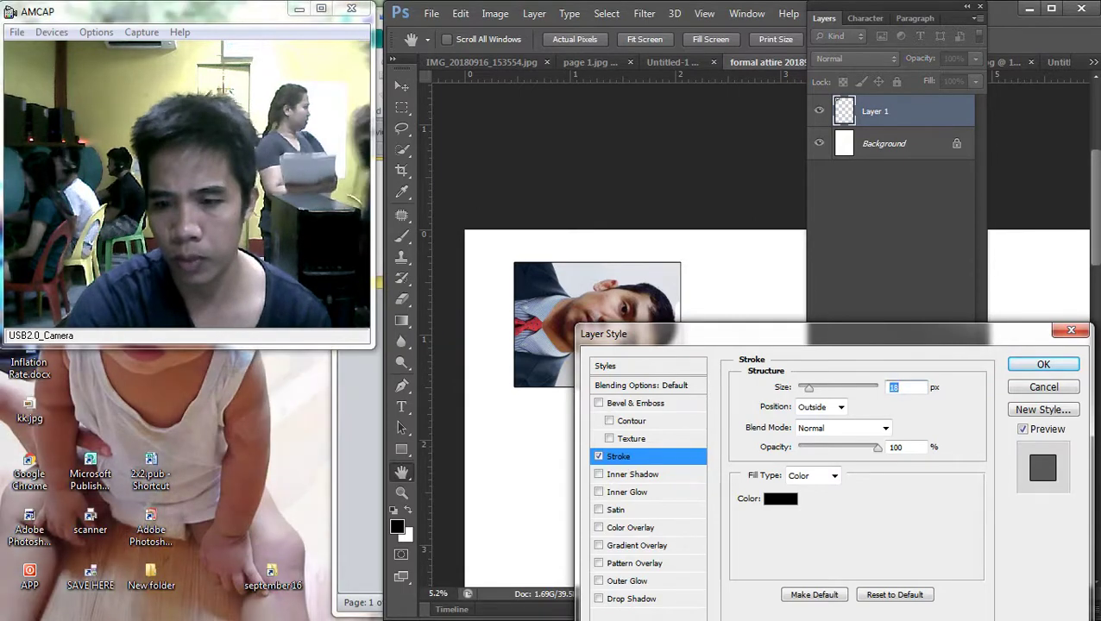
pyautogui.press('Return')
pyautogui.click(824, 18)
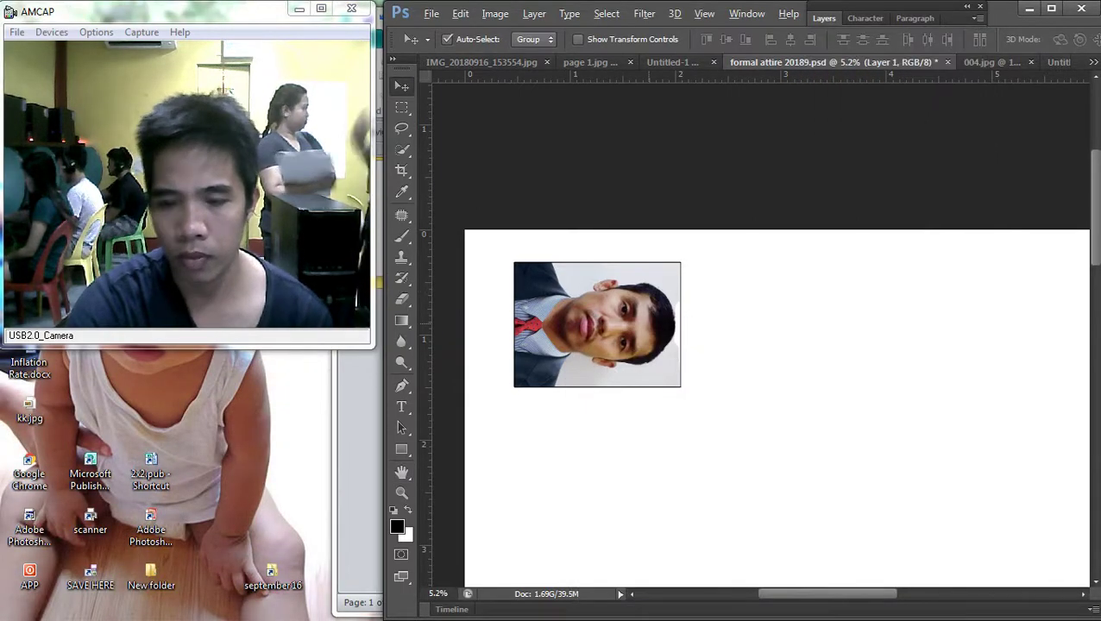
pyautogui.scroll(1, 603, 328)
pyautogui.moveTo(559, 293); pyautogui.dragTo(787, 293)
# - Line up the copied portrait and add another copy to complete the top row of four
pyautogui.scroll(1, 867, 365)
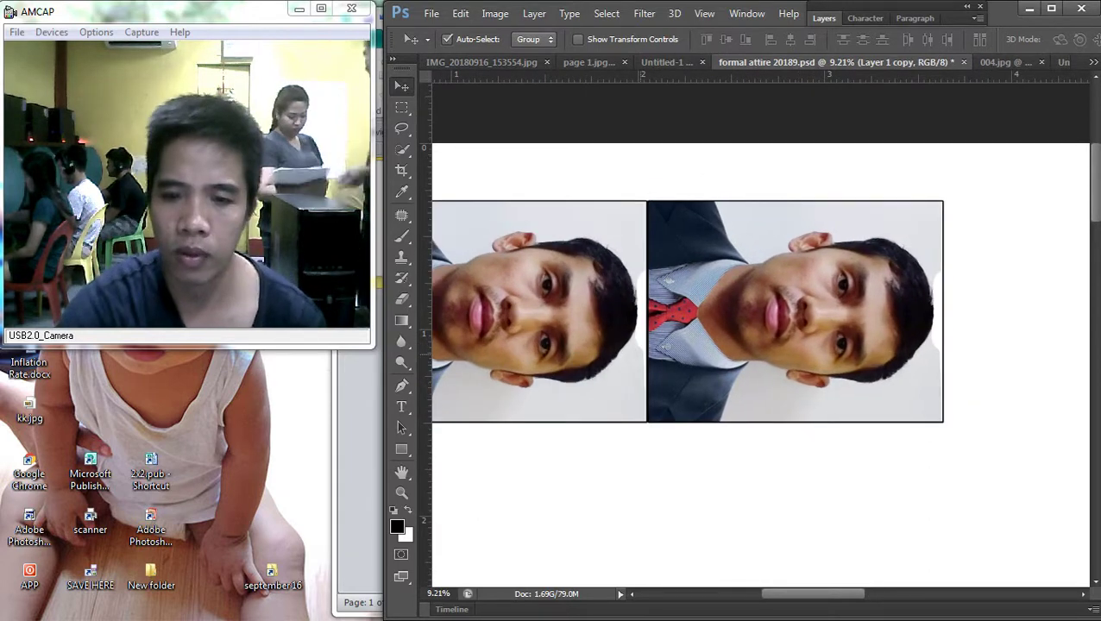
pyautogui.scroll(-1, 617, 457)
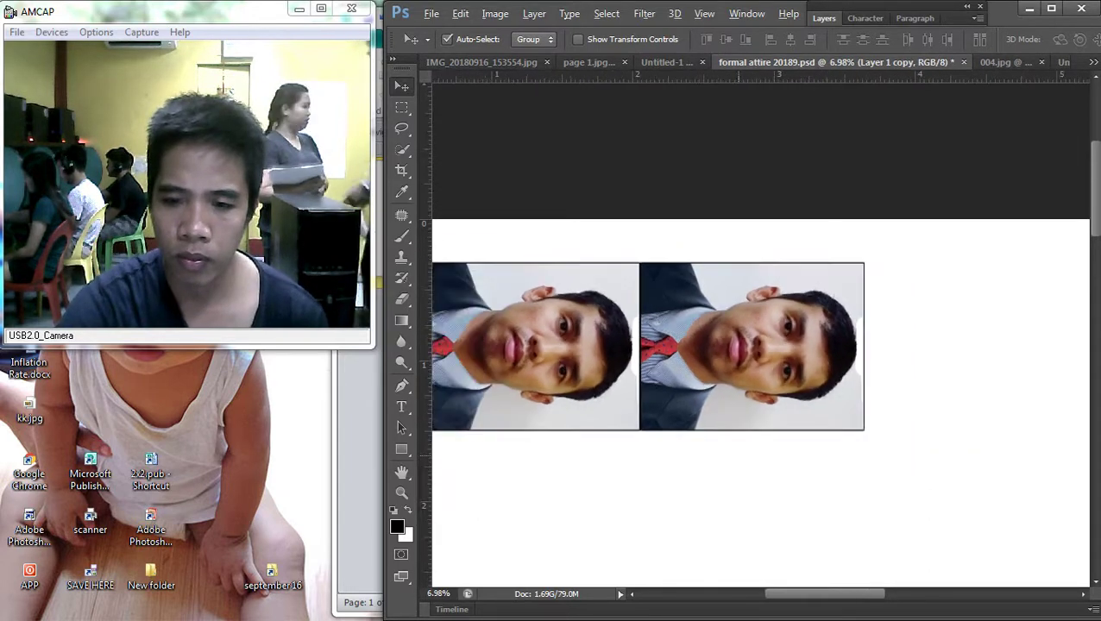
pyautogui.moveTo(616, 458); pyautogui.dragTo(646, 400)
pyautogui.moveTo(564, 332); pyautogui.dragTo(954, 344)
# - Duplicate the row of four portraits below and snap it flush under the first row
pyautogui.scroll(2, 1011, 352)
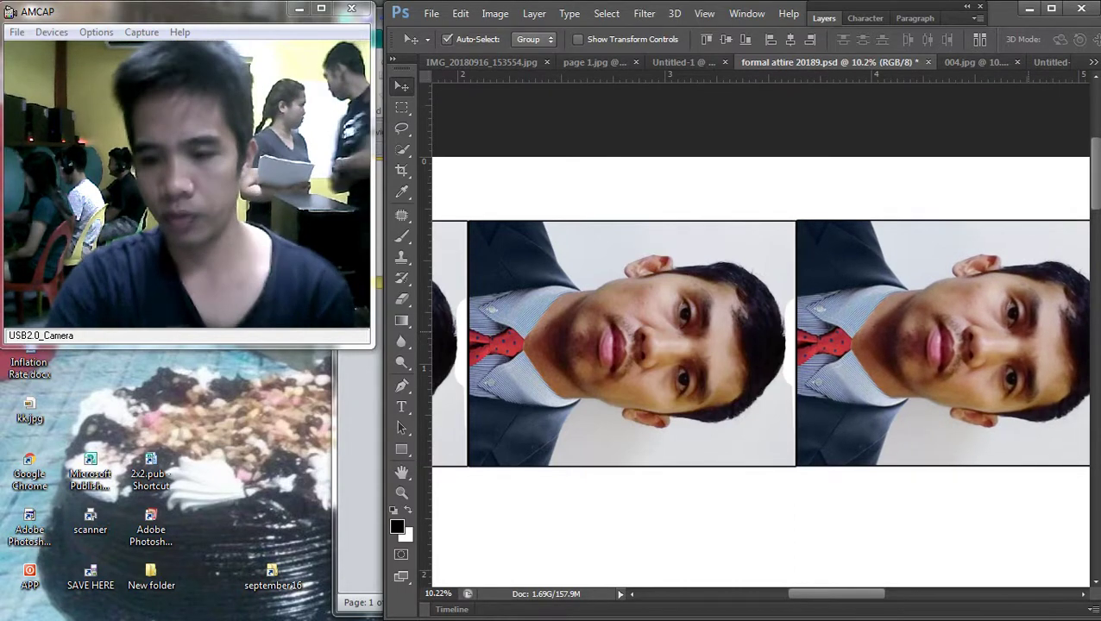
pyautogui.scroll(-5, 966, 345)
pyautogui.scroll(-2, 794, 345)
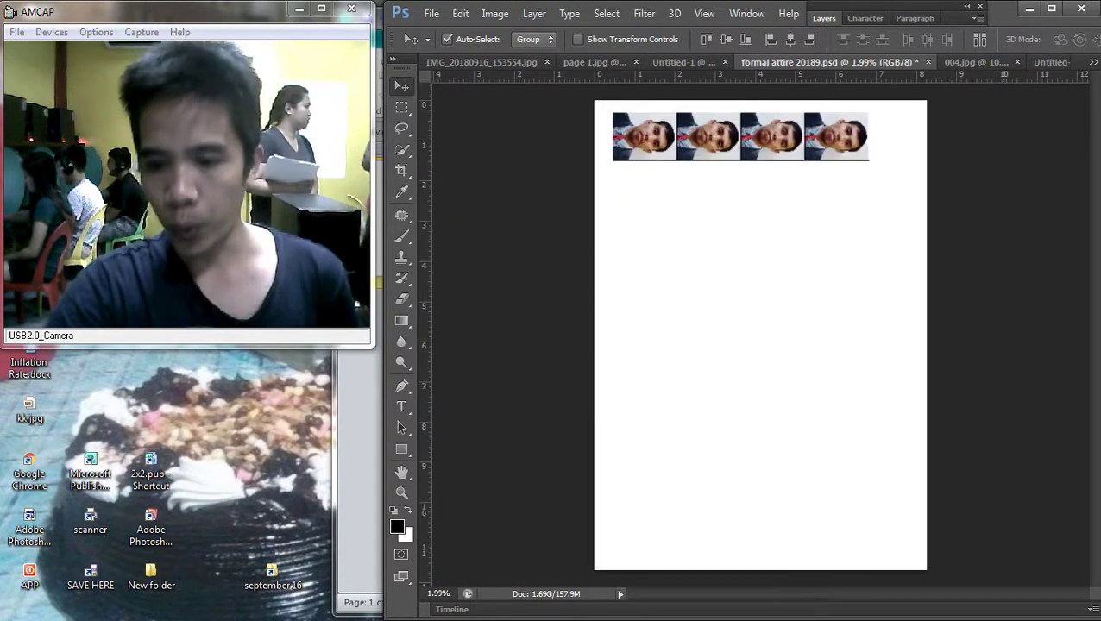
pyautogui.scroll(4, 793, 345)
pyautogui.moveTo(690, 177); pyautogui.dragTo(710, 266)
pyautogui.moveTo(701, 320); pyautogui.dragTo(680, 304)
pyautogui.scroll(1, 681, 304)
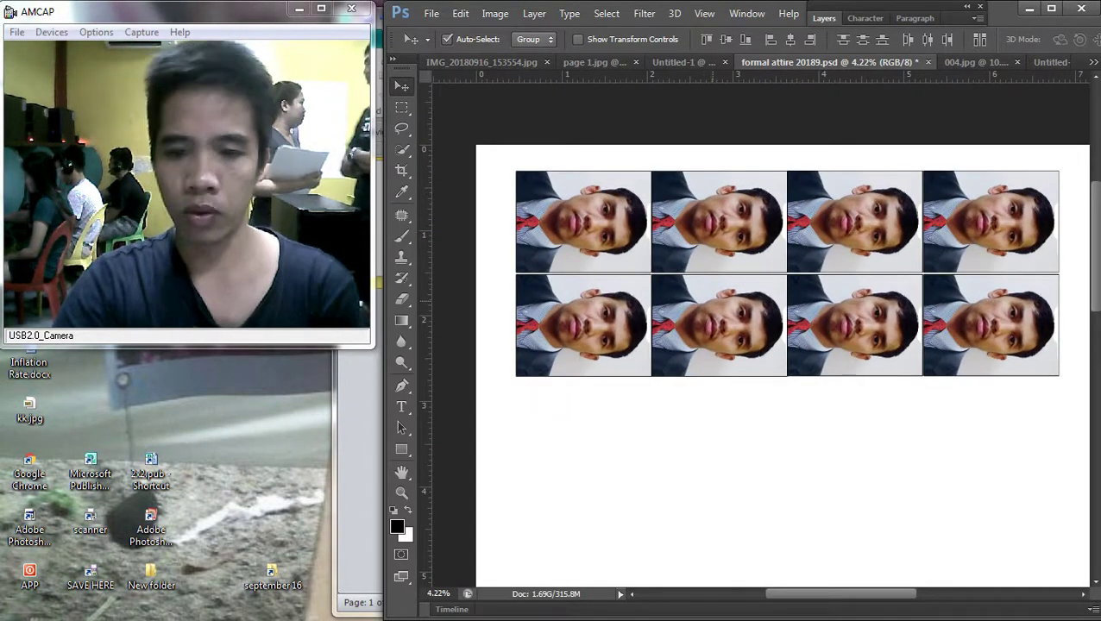
pyautogui.scroll(-1, 810, 397)
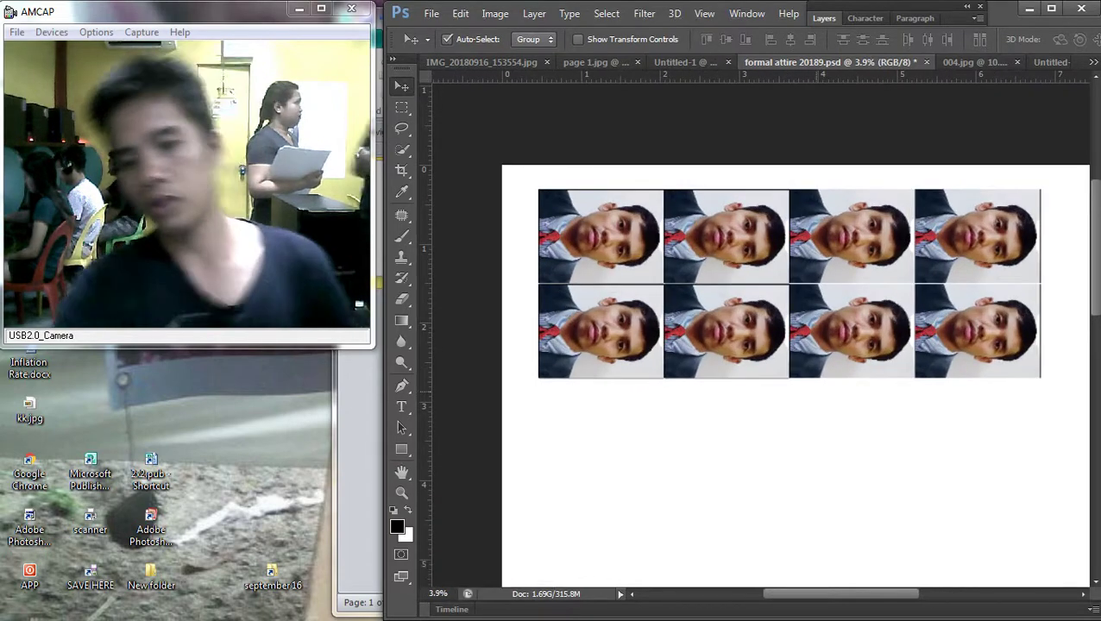
pyautogui.moveTo(826, 345); pyautogui.dragTo(590, 295)
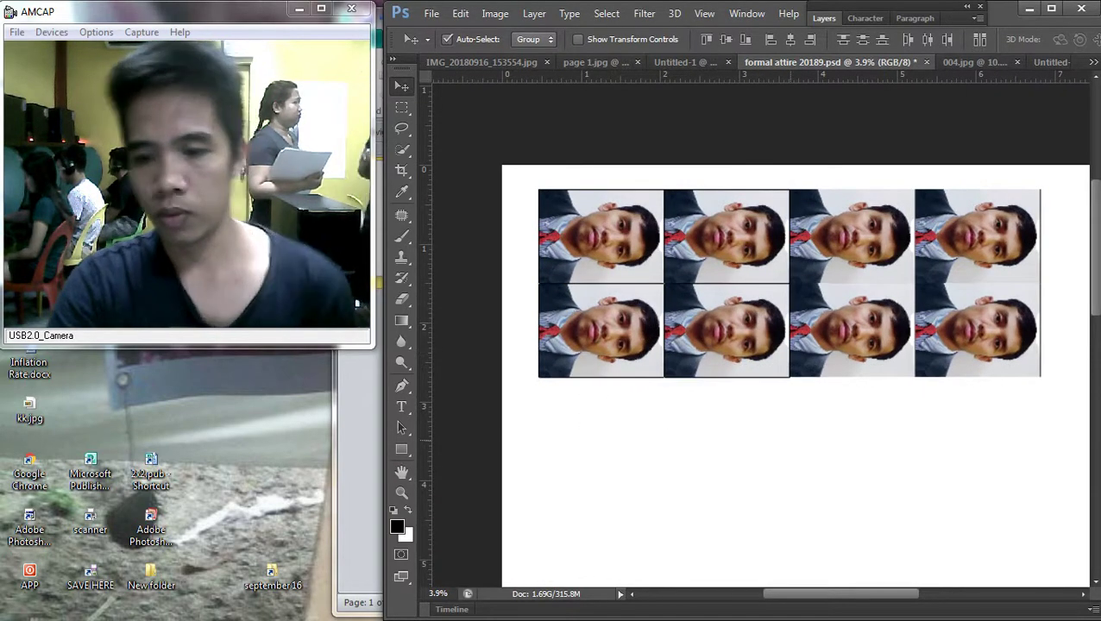
pyautogui.scroll(1, 779, 426)
pyautogui.scroll(-3, 759, 345)
# - Browse from the Desktop into the september 16 shortcut folder and open formal attire 20189.jpg
pyautogui.press('super+e')
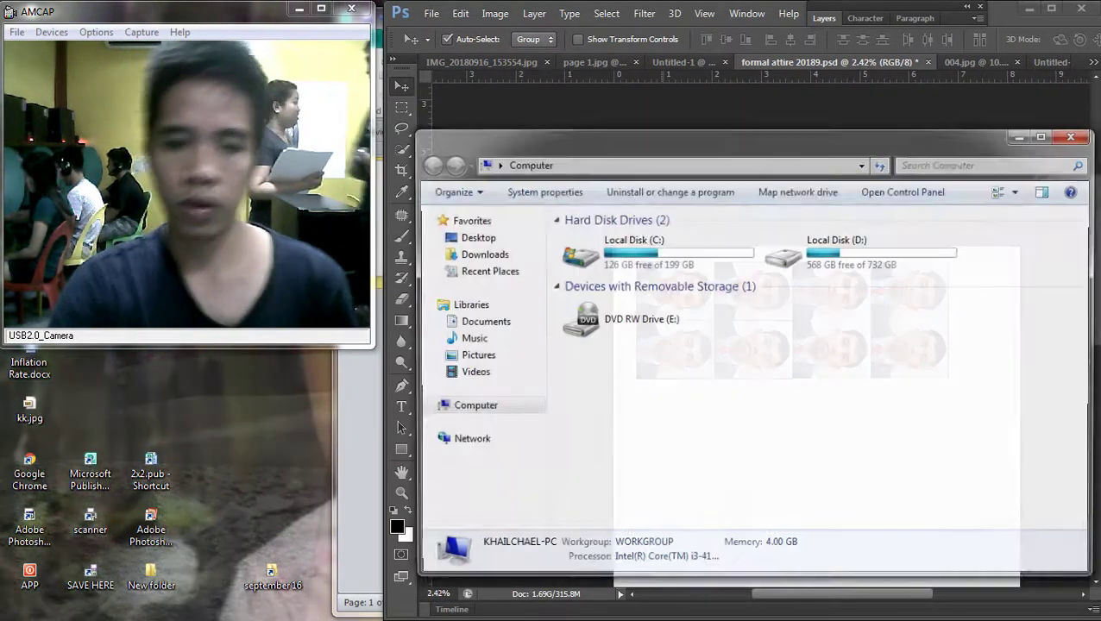
pyautogui.click(474, 236)
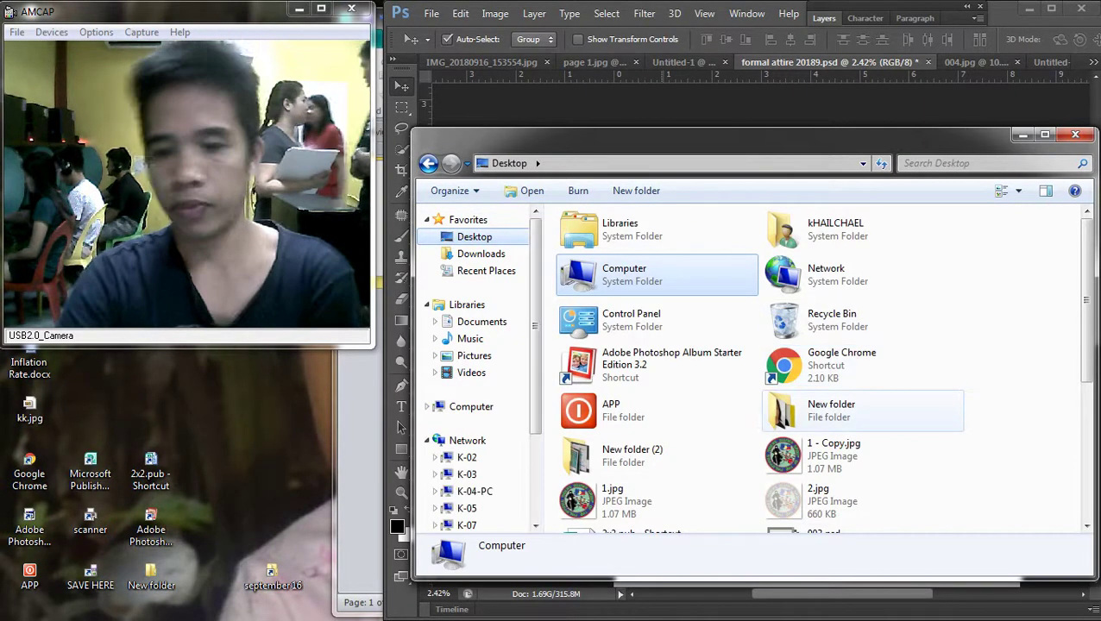
pyautogui.click(828, 411)
pyautogui.scroll(-2, 828, 432)
pyautogui.doubleClick(630, 508)
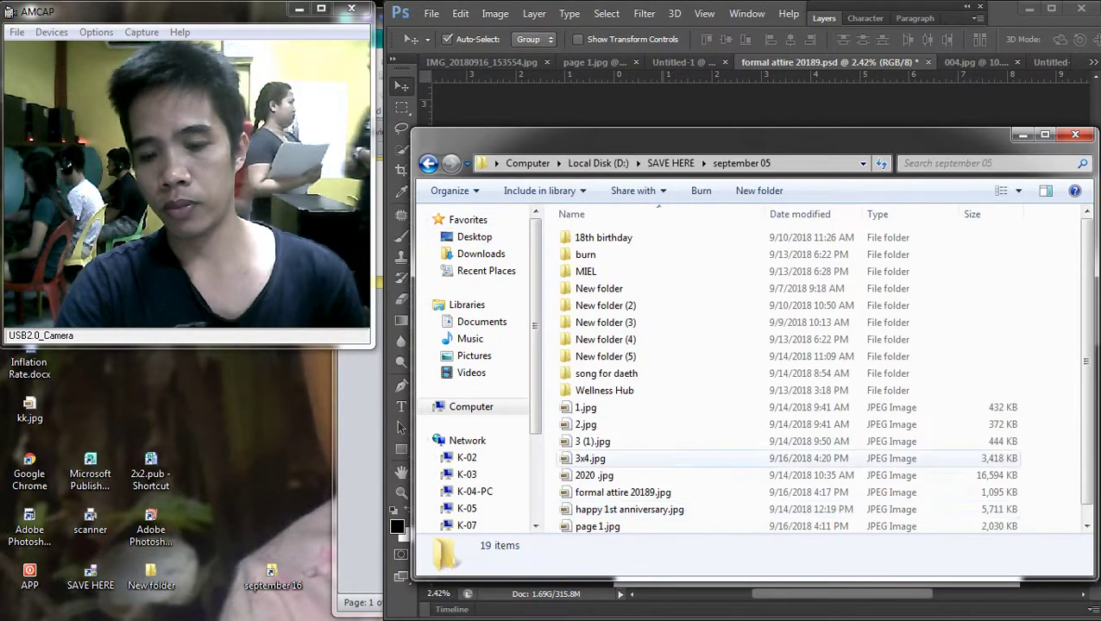
pyautogui.scroll(-1, 597, 445)
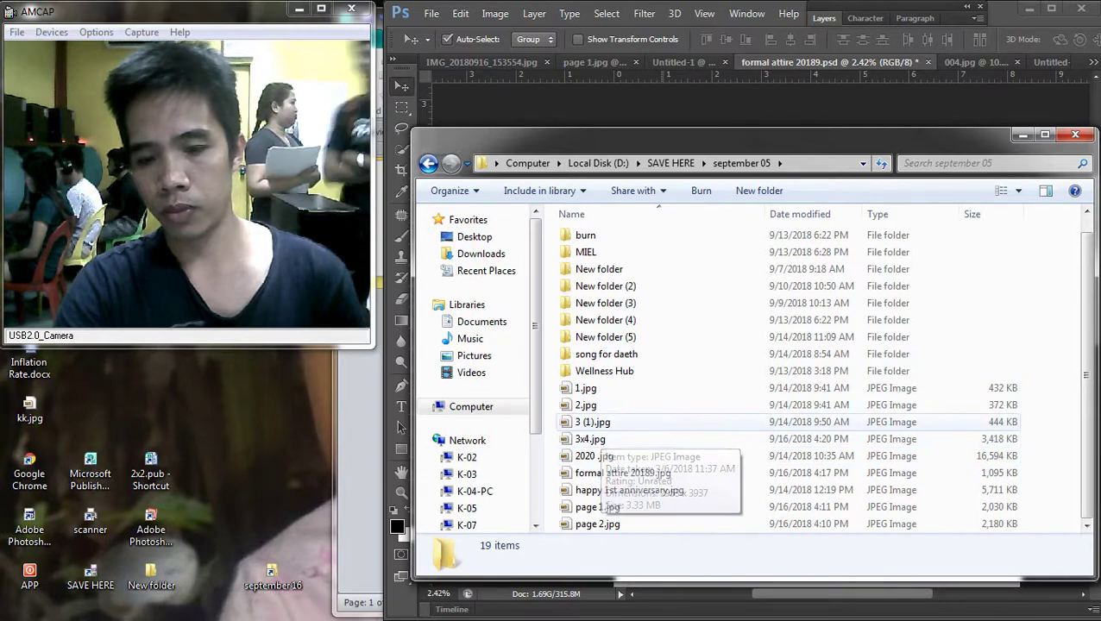
pyautogui.rightClick(713, 368)
pyautogui.click(621, 472)
pyautogui.doubleClick(621, 473)
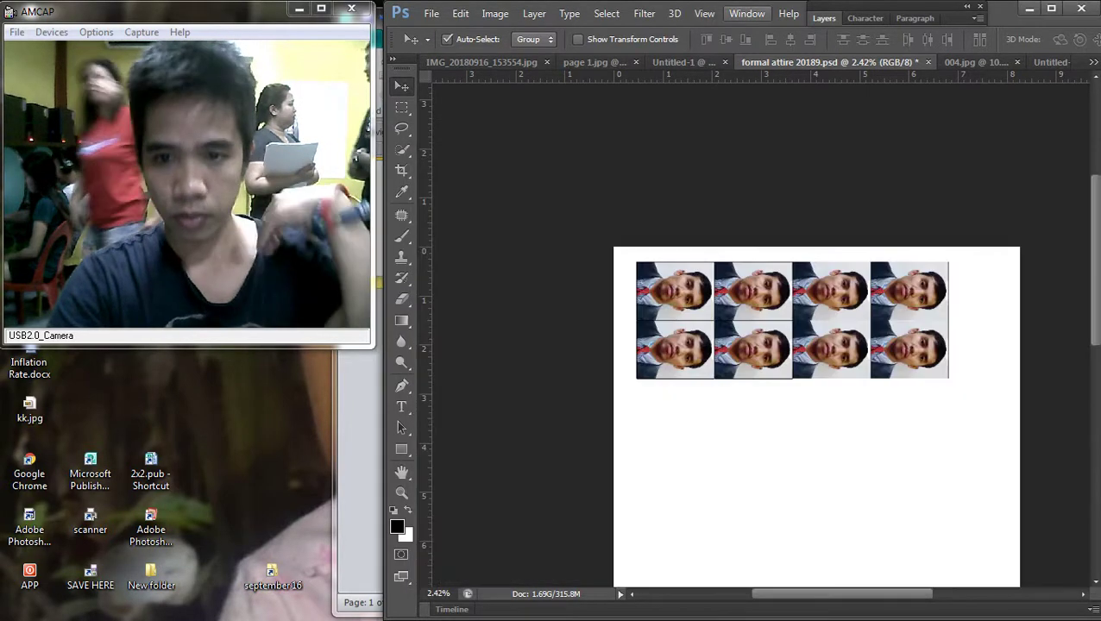
# - Erase the stray hair tuft above the man's head with the Eraser Tool
pyautogui.scroll(2, 759, 345)
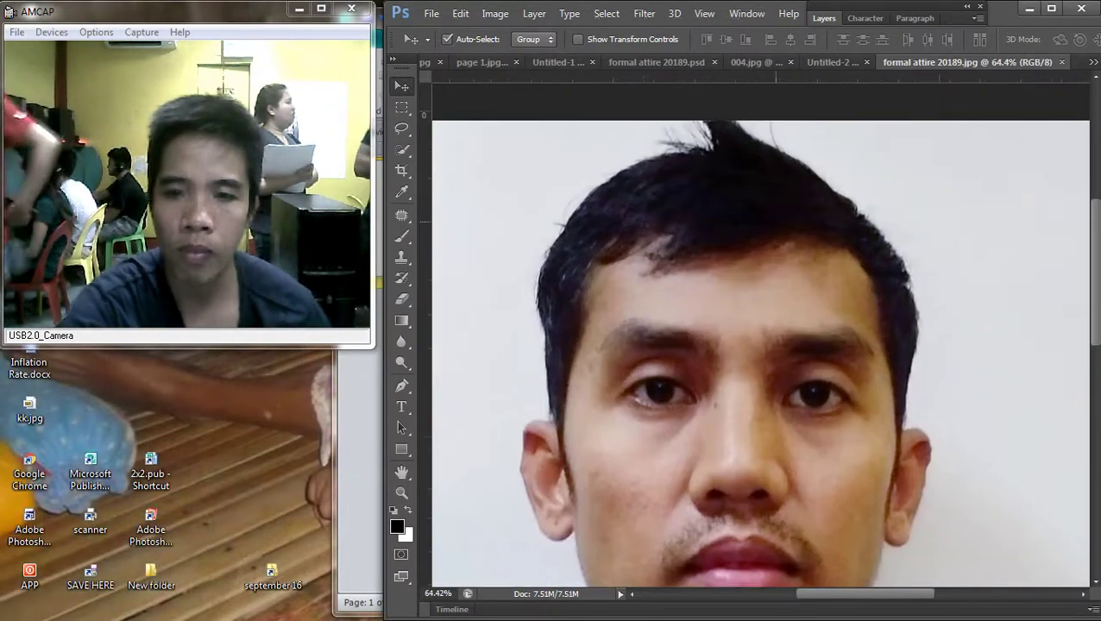
pyautogui.scroll(3, 759, 345)
pyautogui.click(401, 298)
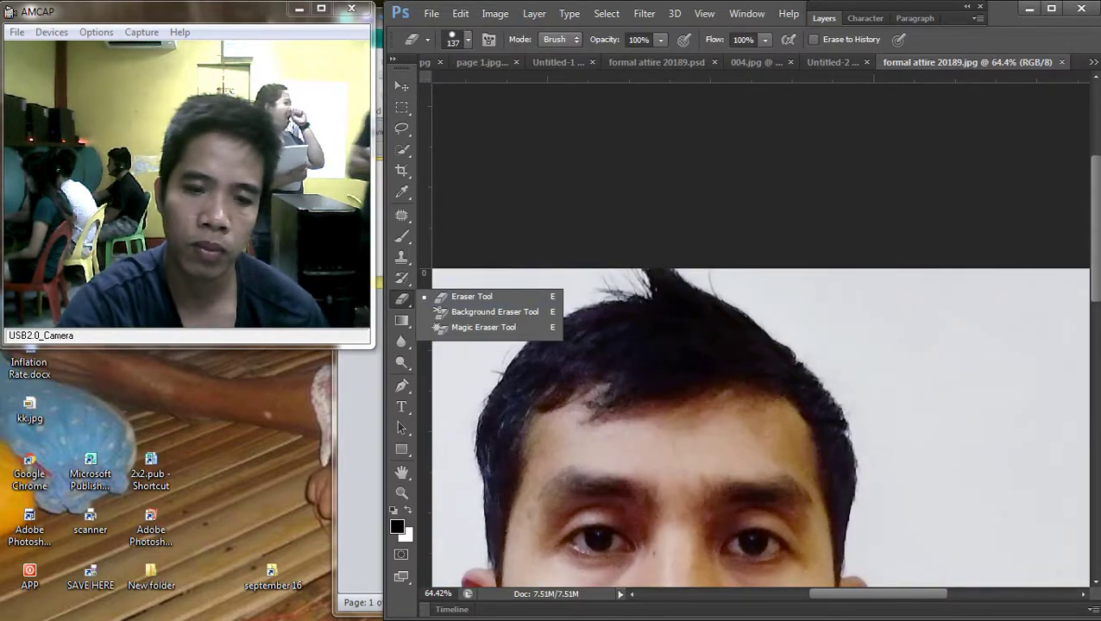
pyautogui.click(472, 296)
pyautogui.moveTo(605, 258); pyautogui.dragTo(645, 259)
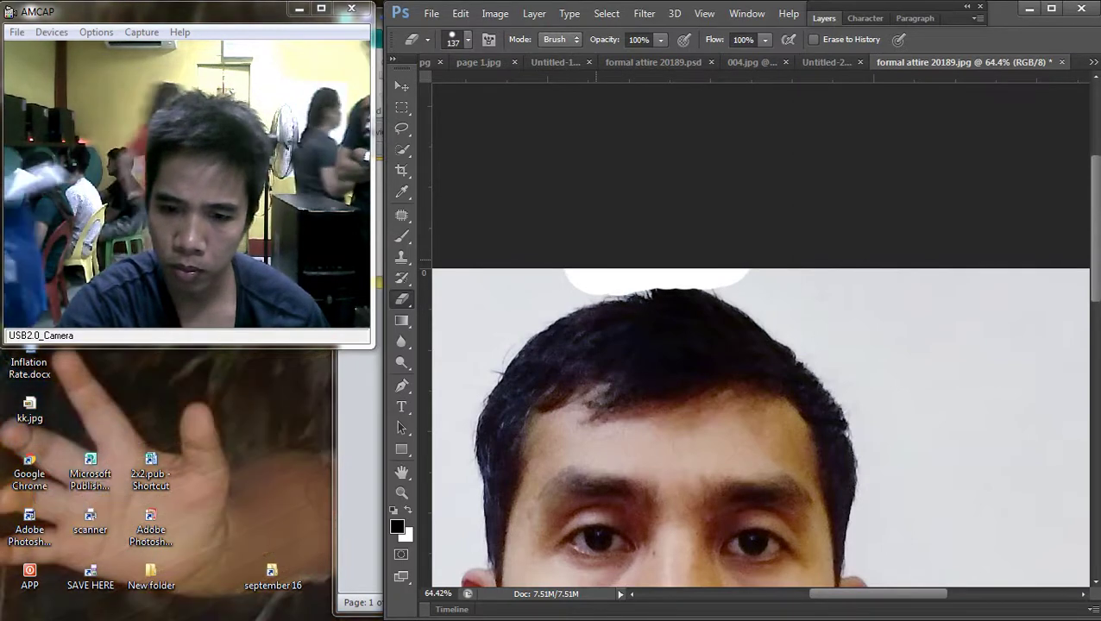
pyautogui.moveTo(604, 263); pyautogui.dragTo(645, 263)
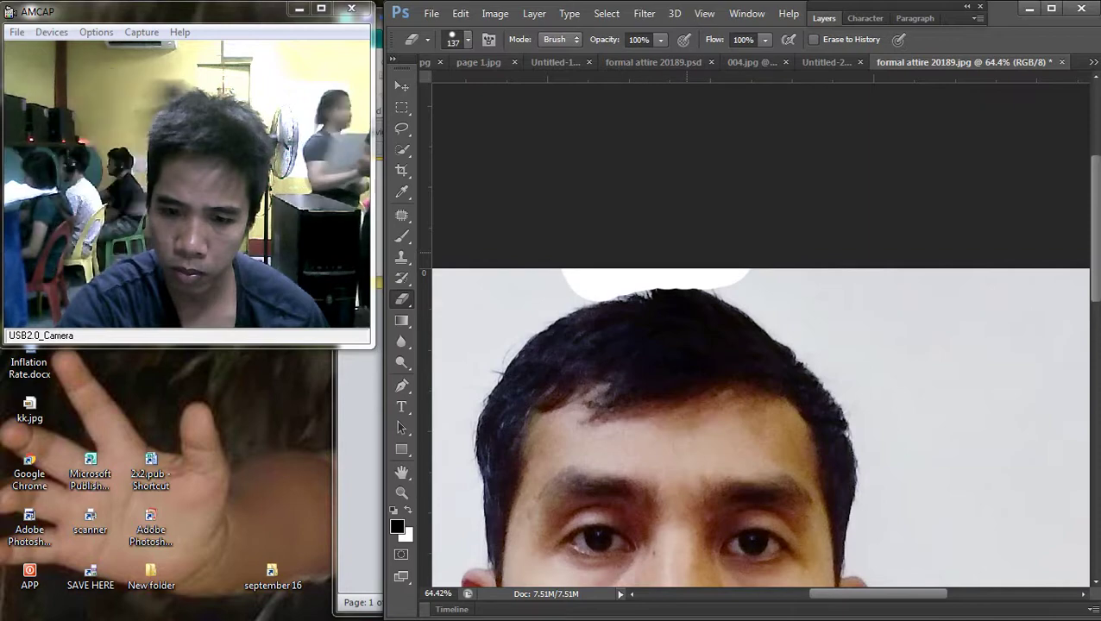
pyautogui.scroll(-5, 874, 388)
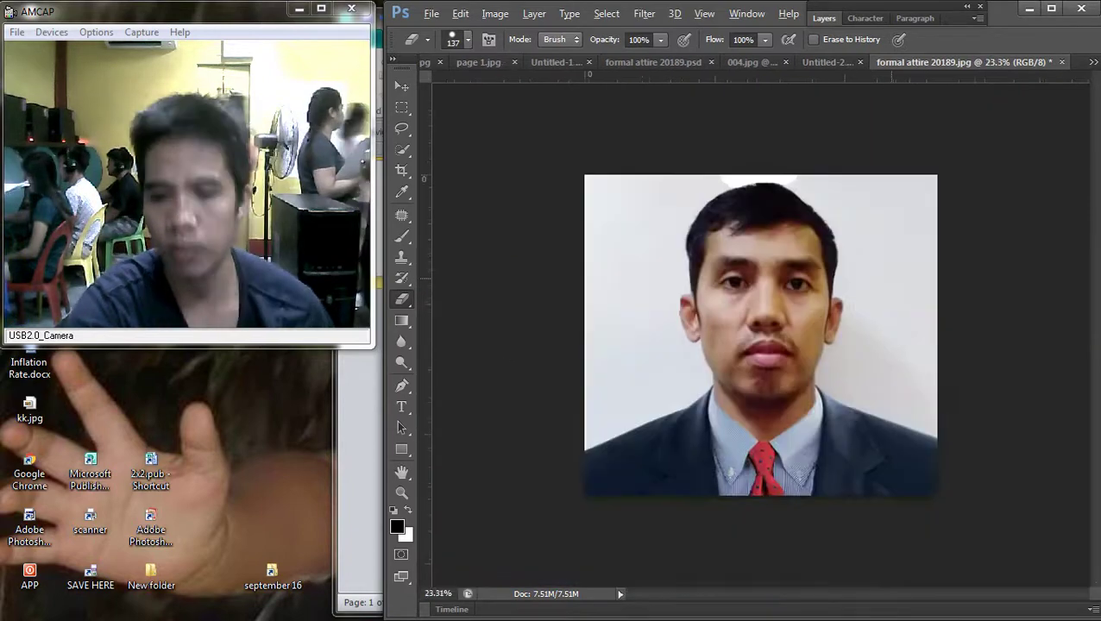
# - Resize formal attire 20189.jpg to 2 × 2 inches at 2500 pixels/inch
pyautogui.hotkey('alt', 'i')
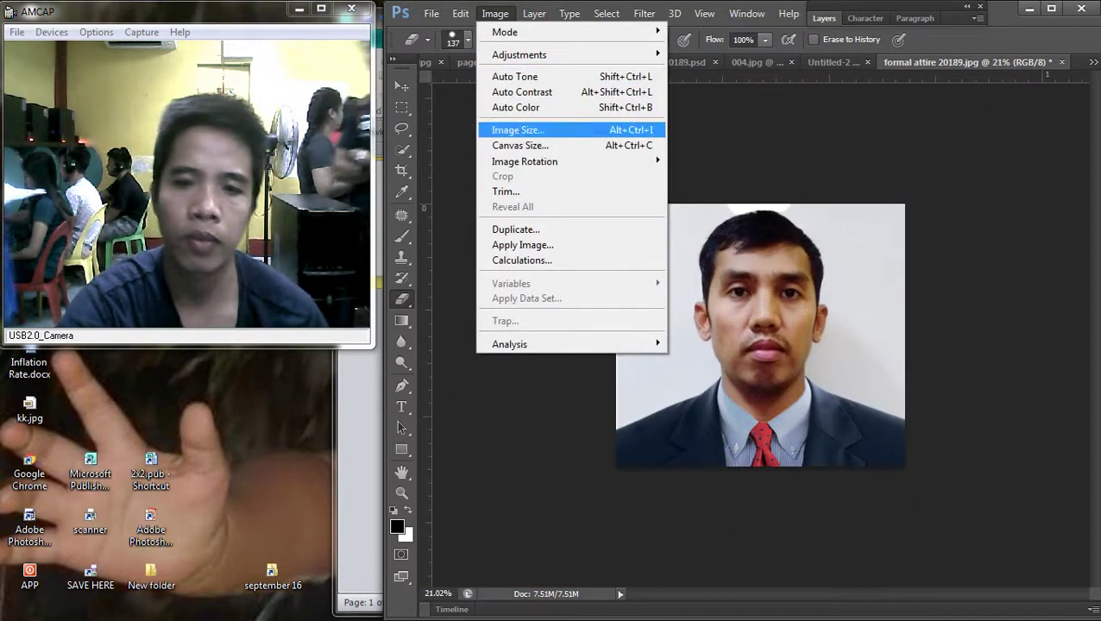
pyautogui.press('Escape')
pyautogui.hotkey('ctrl', 'BackSpace')
pyautogui.hotkey('alt', 'i')
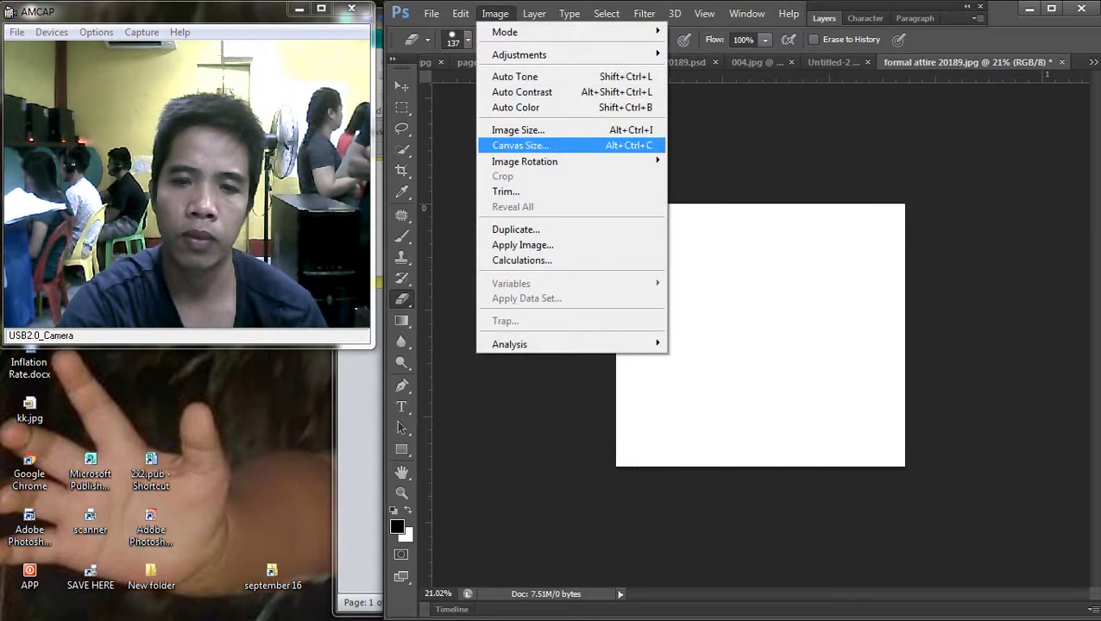
pyautogui.press('i')
pyautogui.click(464, 237)
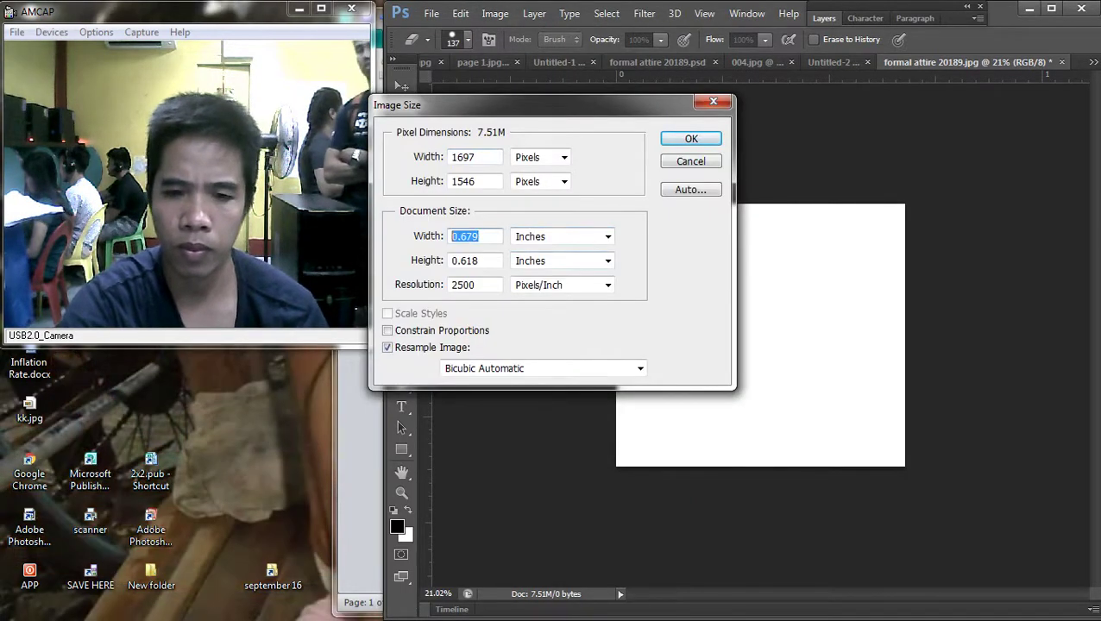
pyautogui.press('Return')
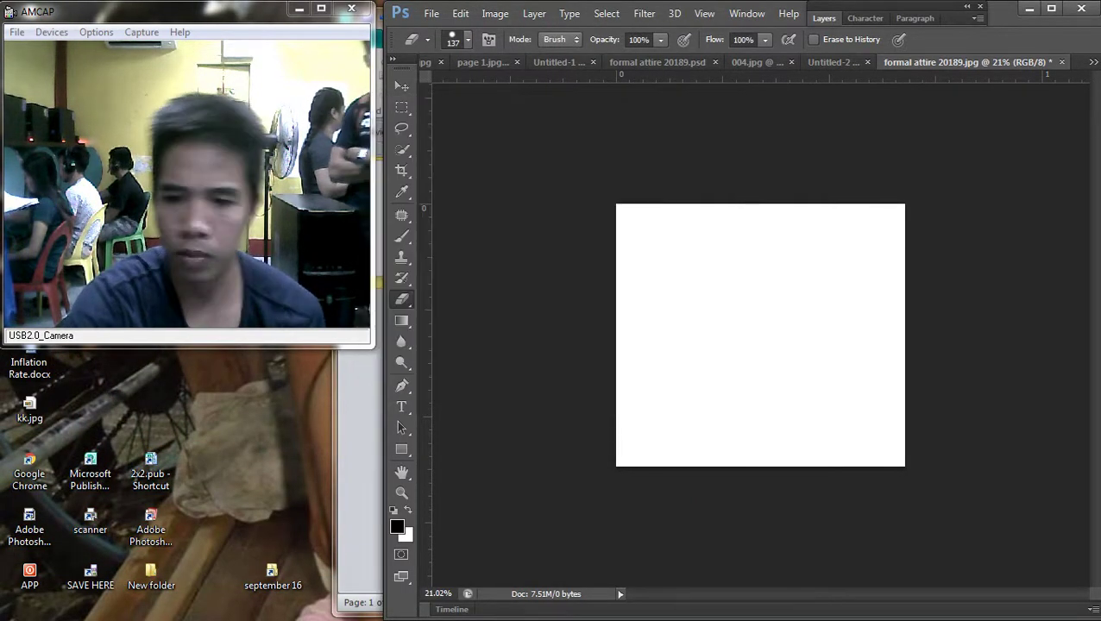
pyautogui.hotkey('ctrl', 'z')
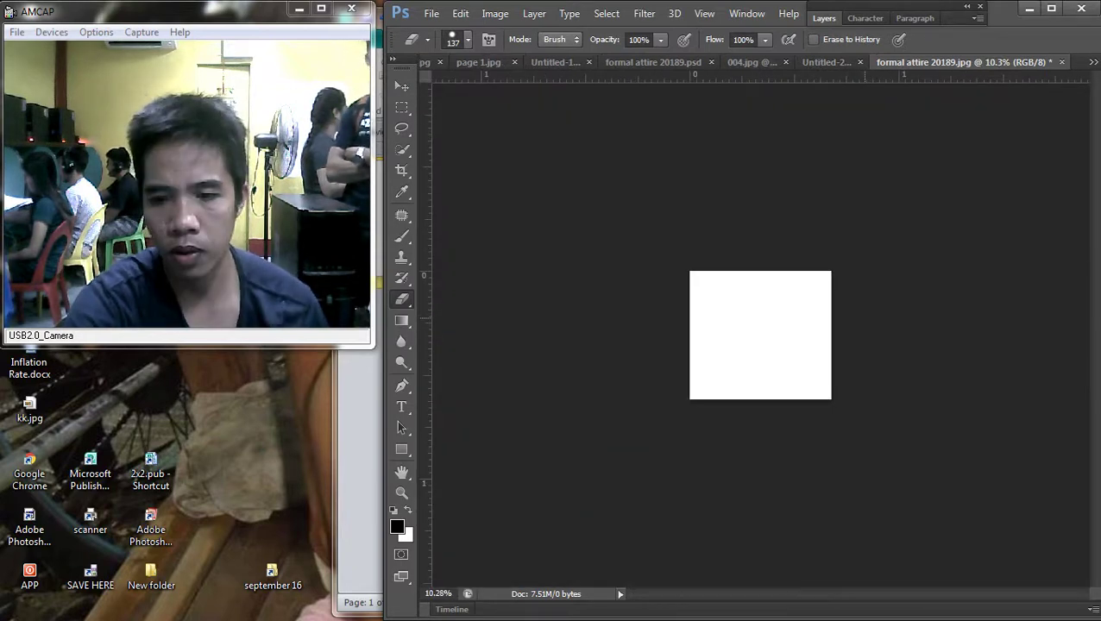
pyautogui.click(494, 13)
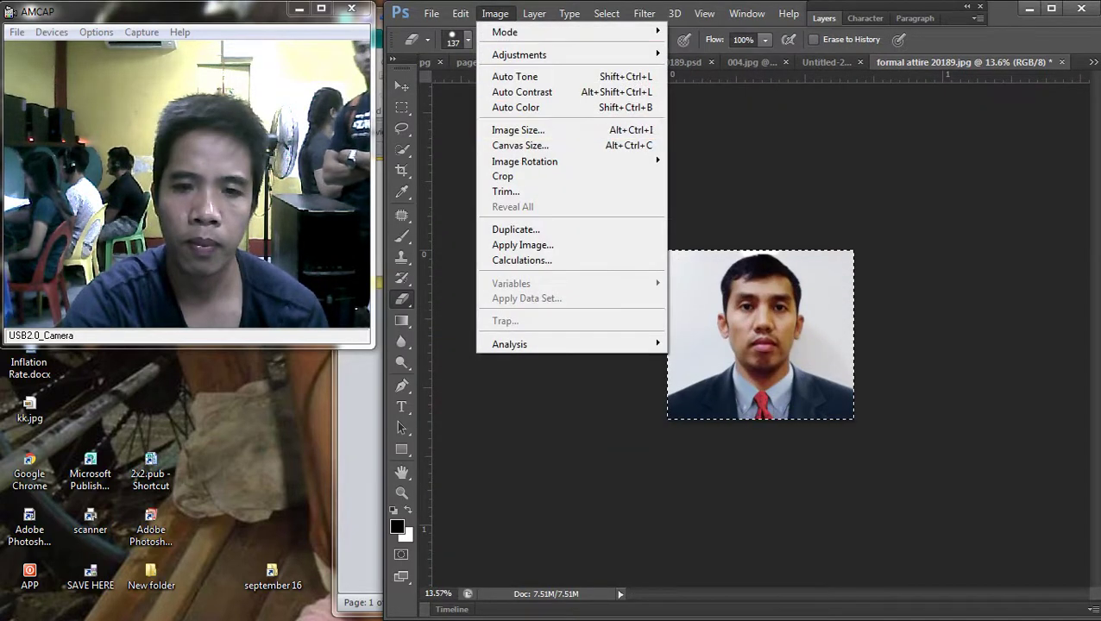
pyautogui.click(517, 128)
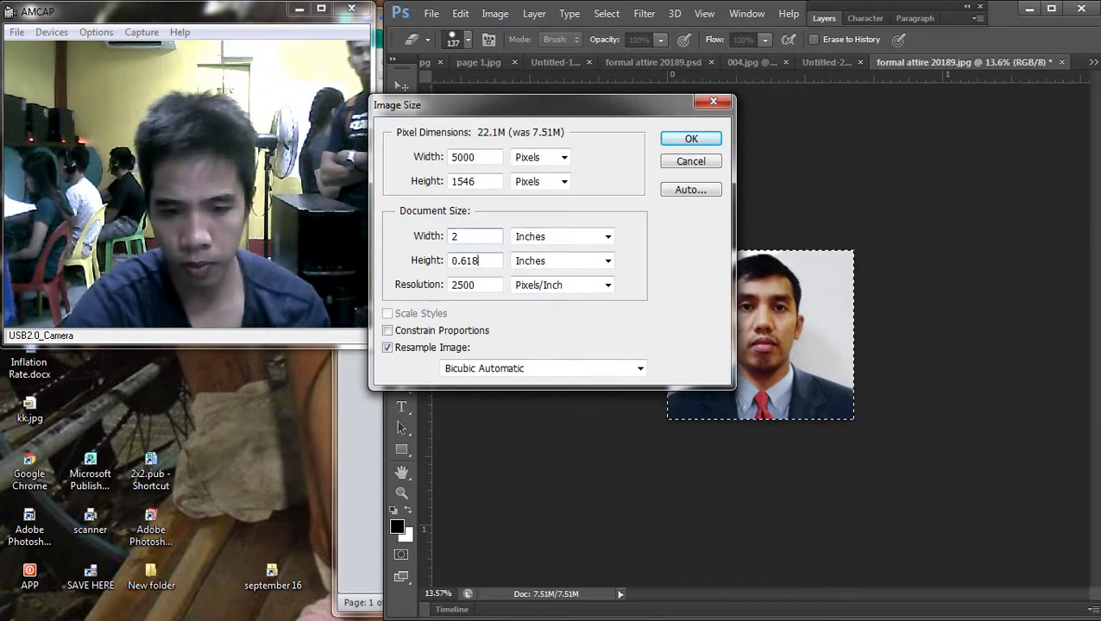
pyautogui.press('Return')
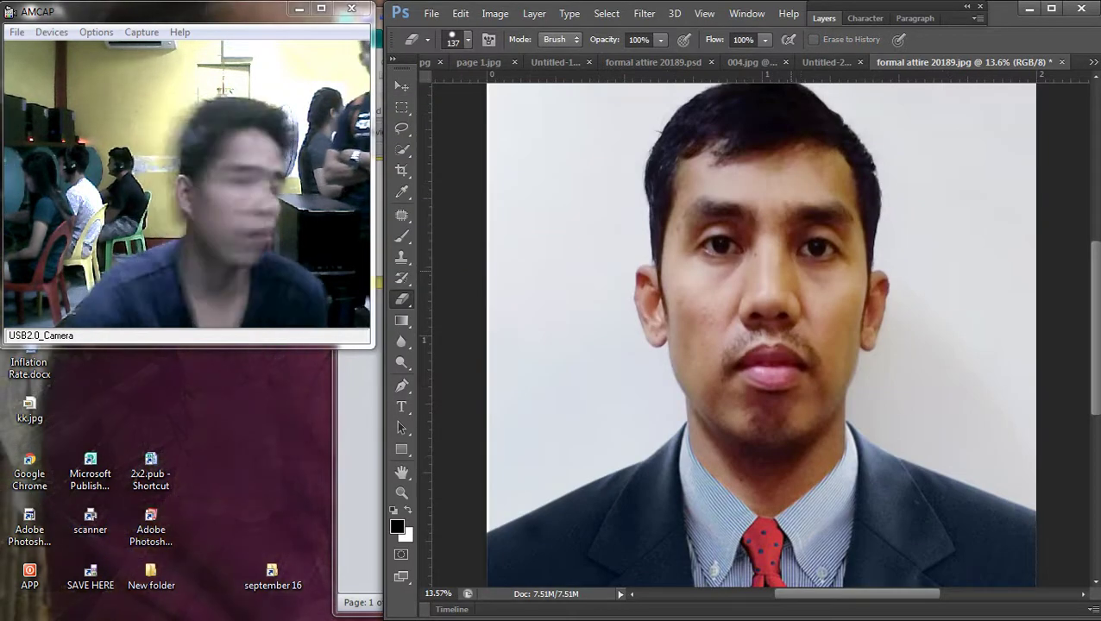
pyautogui.hotkey('ctrl', '0')
# - Stretch the photo's left and right sides outward with Free Transform to fill the width
pyautogui.hotkey('ctrl', 't')
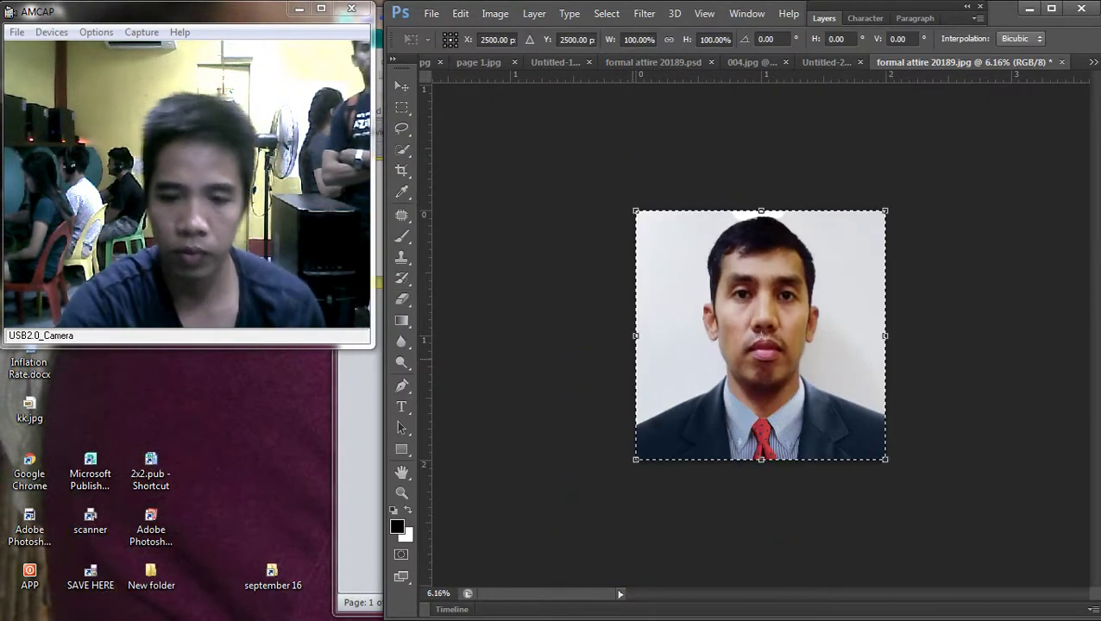
pyautogui.moveTo(635, 336); pyautogui.dragTo(617, 336)
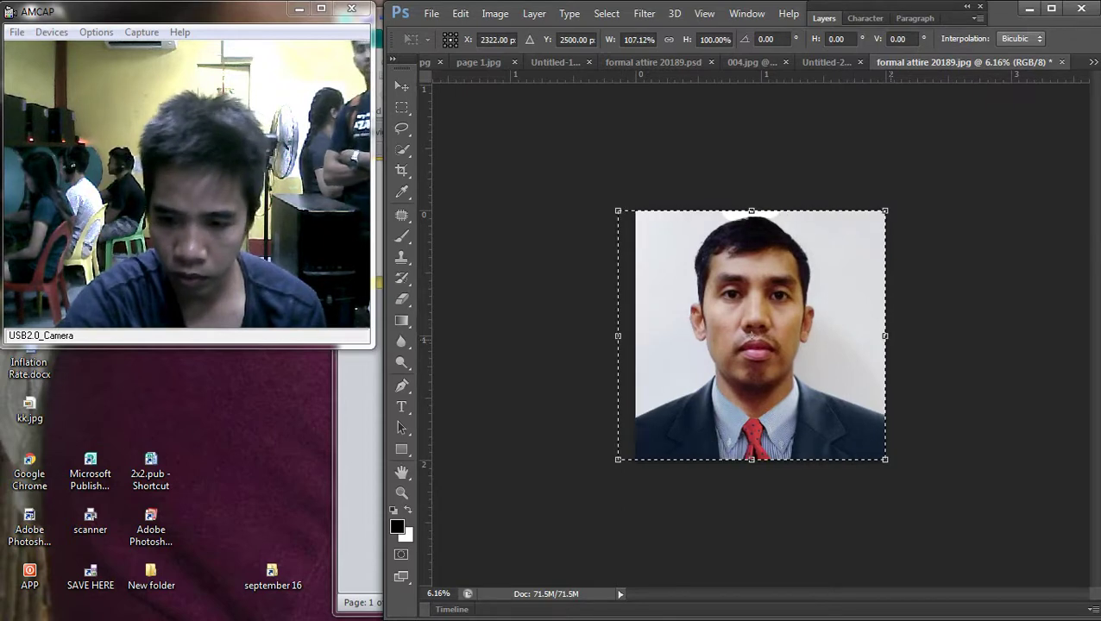
pyautogui.moveTo(885, 336); pyautogui.dragTo(895, 335)
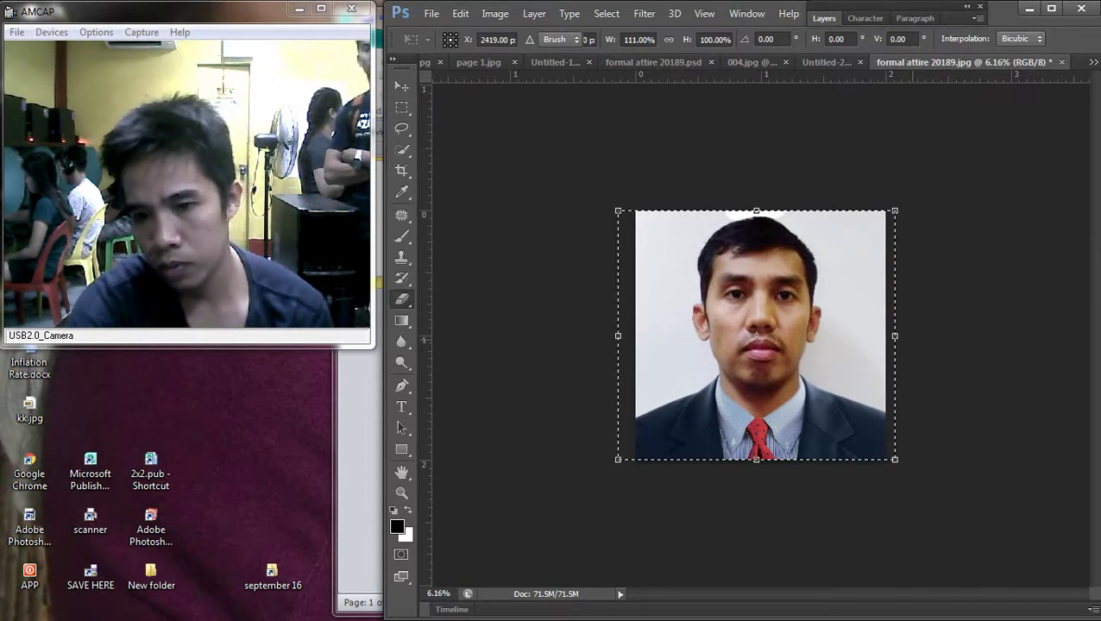
pyautogui.press('Return')
pyautogui.press('v')
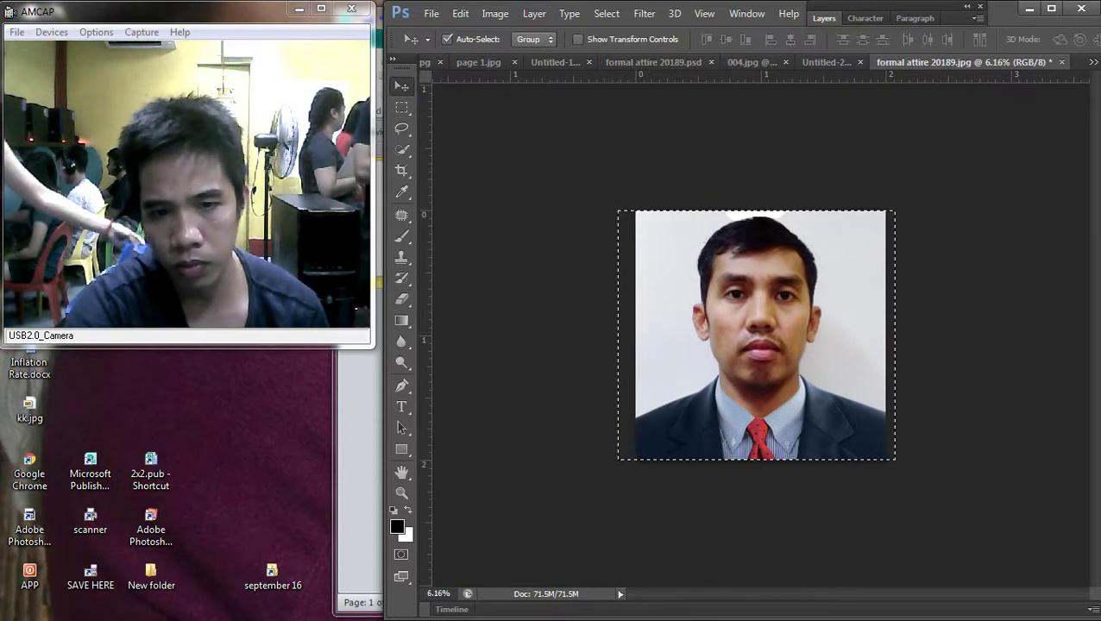
pyautogui.press('F7')
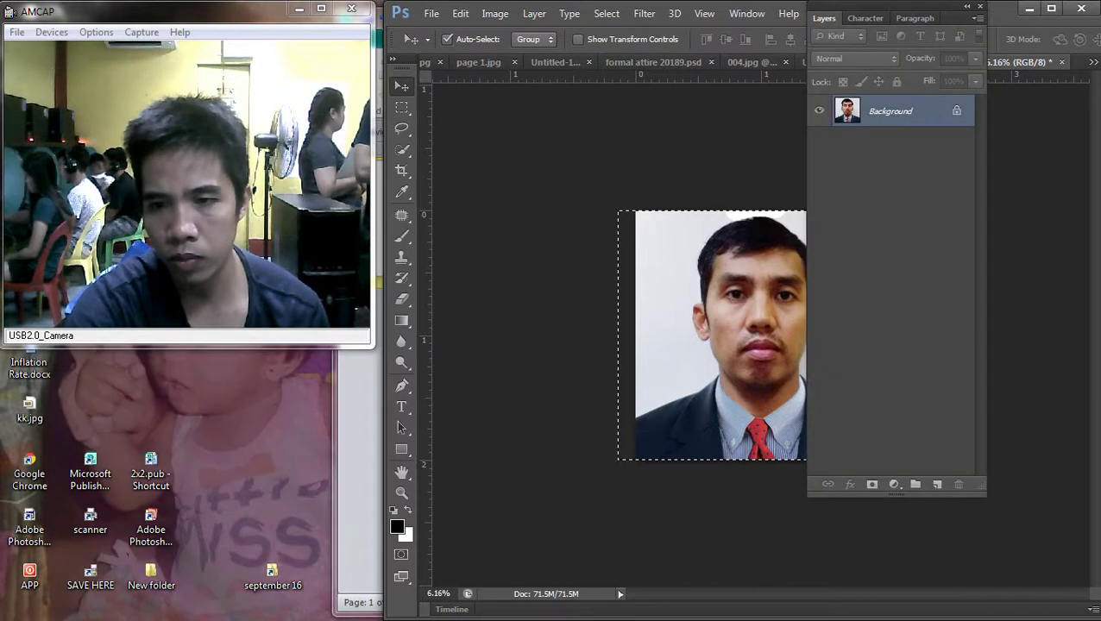
# - Cut the stretched portrait, paste it into formal attire 20189.psd, and move it below the grid at left
pyautogui.press('F7')
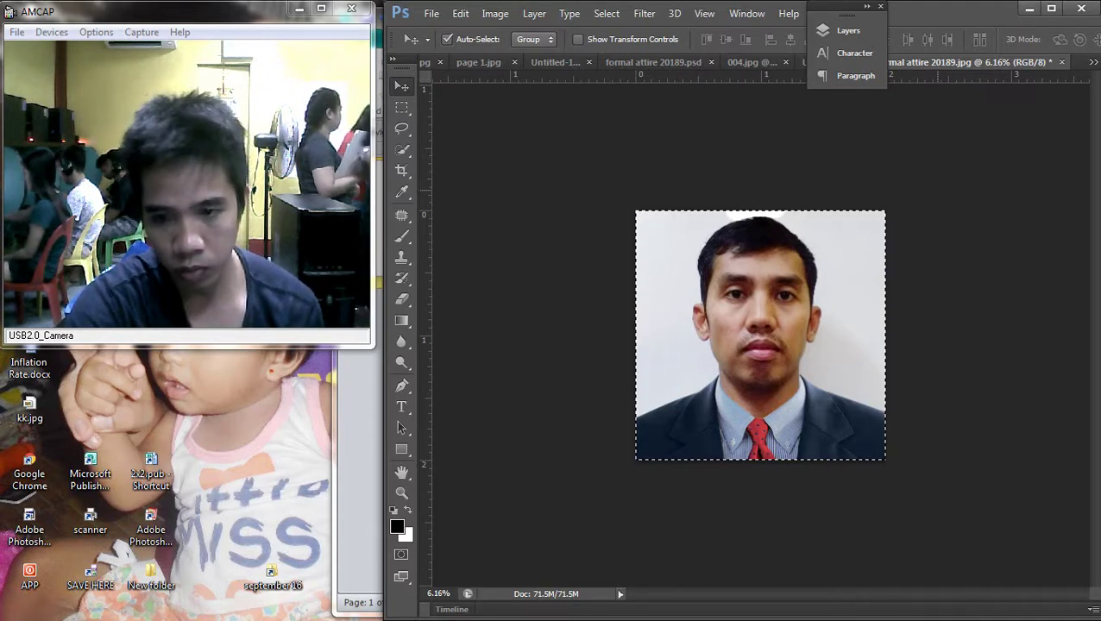
pyautogui.hotkey('ctrl', 'x')
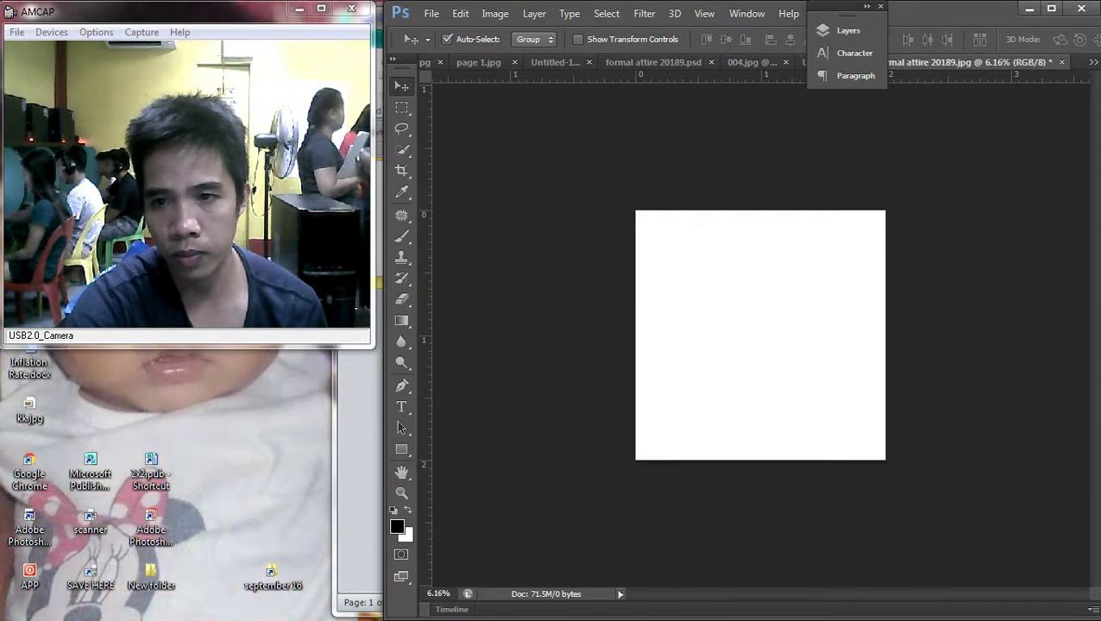
pyautogui.press('F7')
pyautogui.click(653, 62)
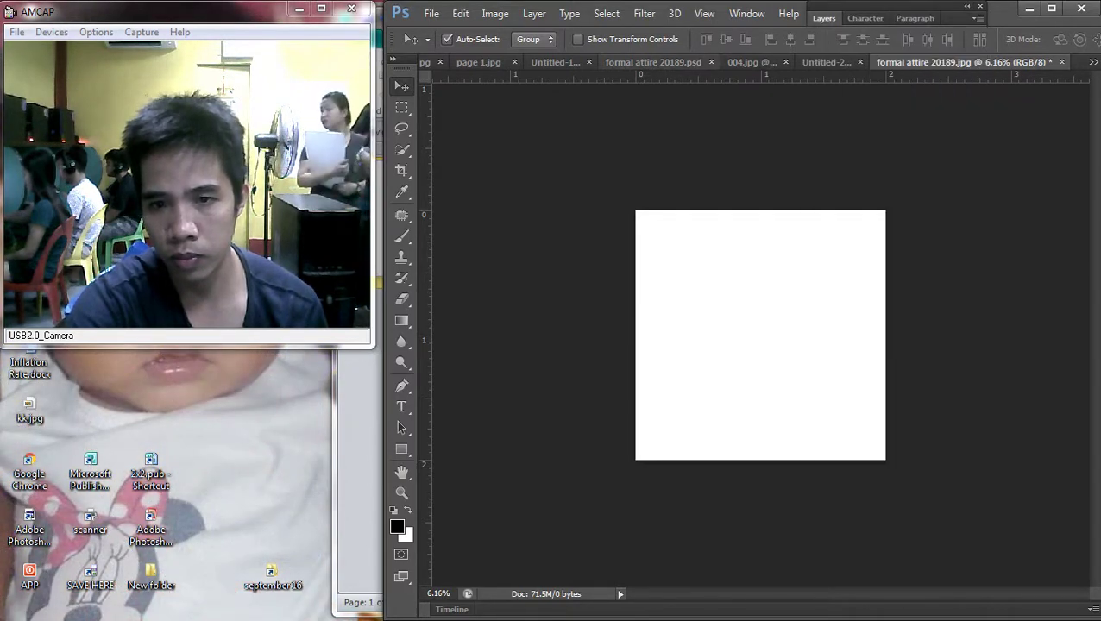
pyautogui.hotkey('ctrl', 'v')
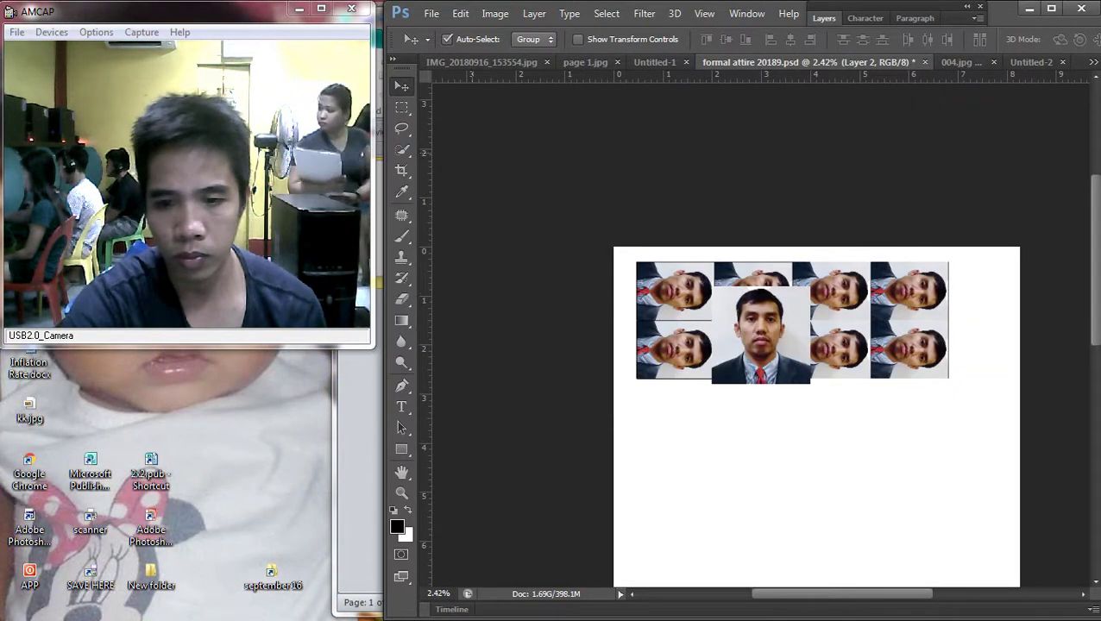
pyautogui.scroll(3, 848, 569)
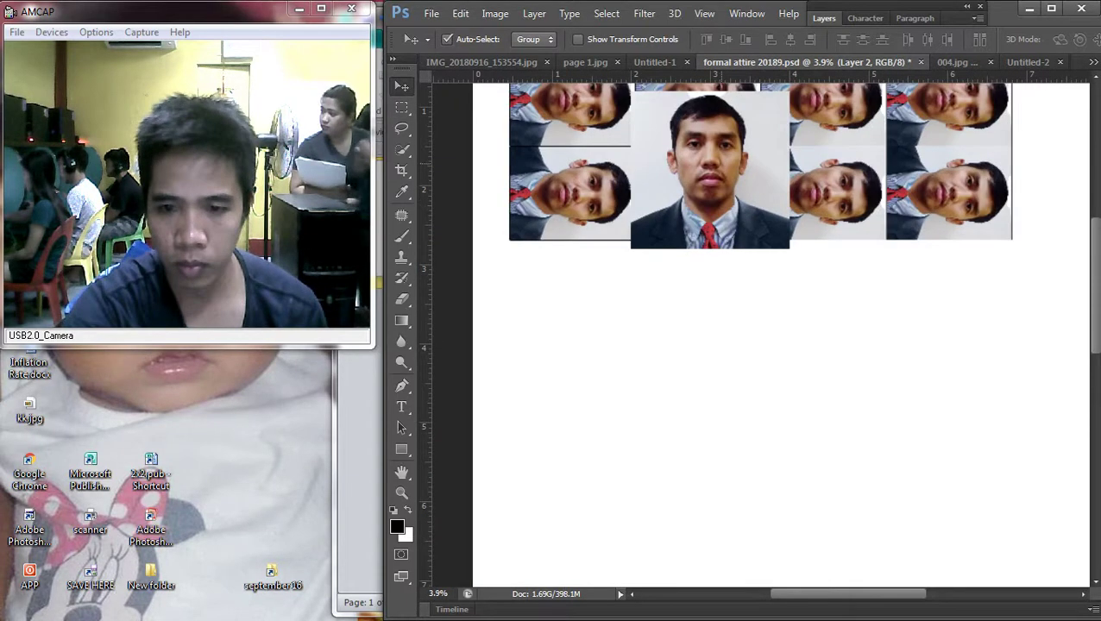
pyautogui.moveTo(738, 115); pyautogui.dragTo(585, 272)
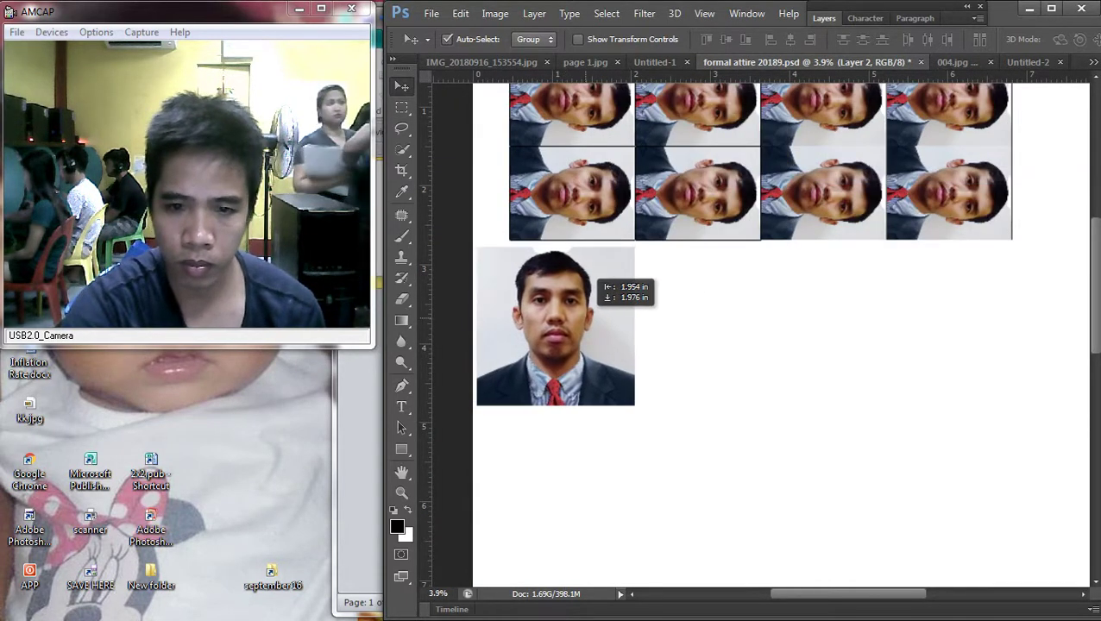
# - Copy the stroke layer style from a rotated photo layer and paste it onto Layer 2
pyautogui.rightClick(708, 205)
pyautogui.click(763, 212)
pyautogui.click(824, 18)
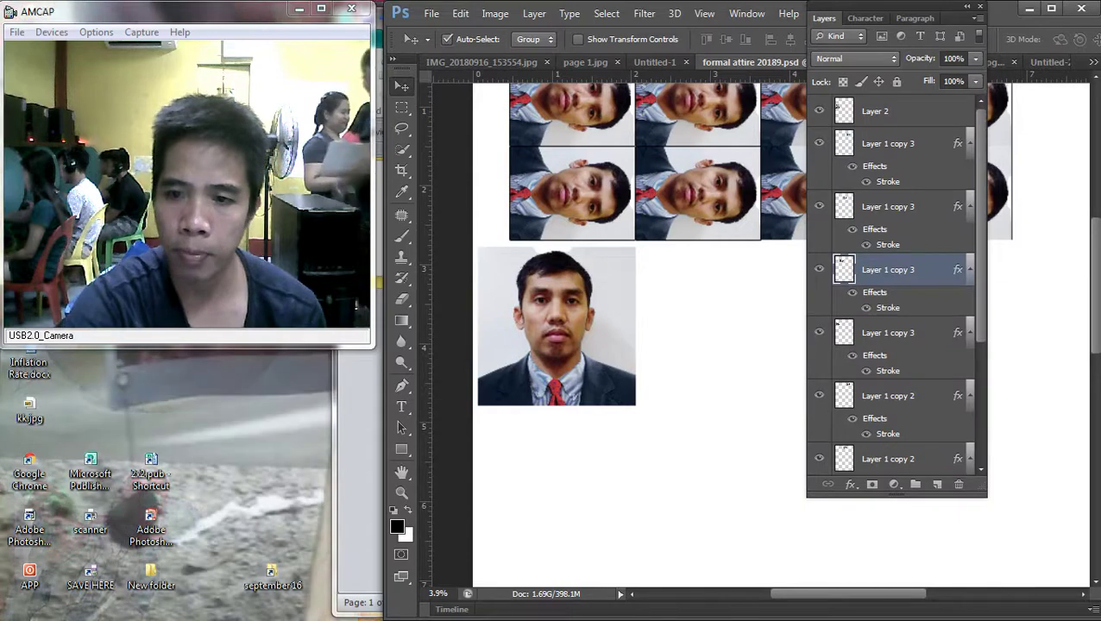
pyautogui.rightClick(919, 270)
pyautogui.click(631, 350)
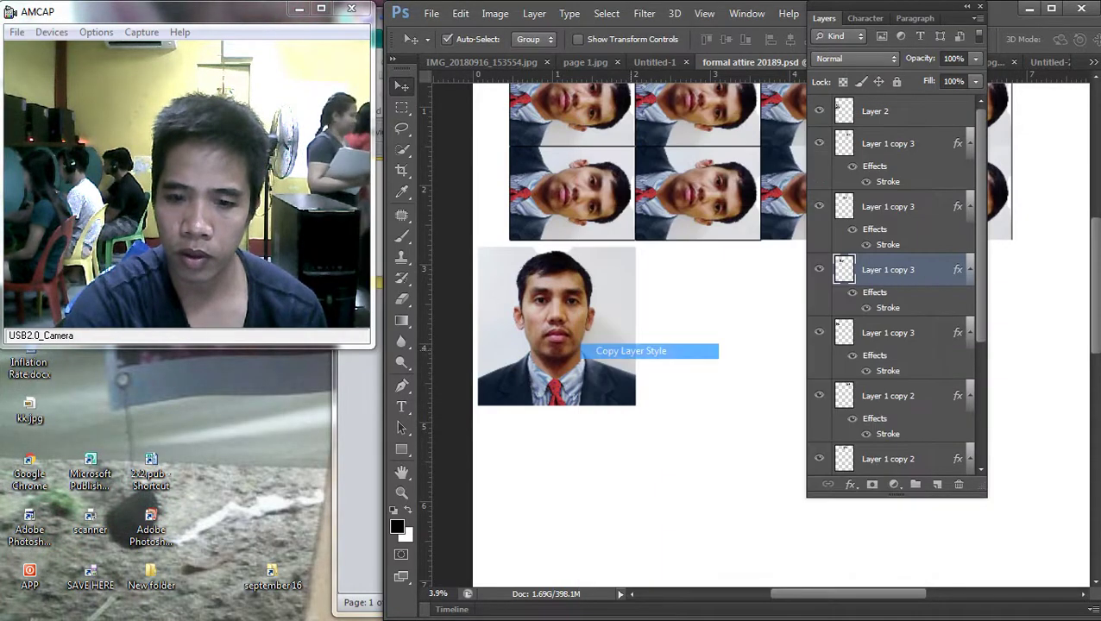
pyautogui.rightClick(553, 335)
pyautogui.click(595, 344)
pyautogui.rightClick(871, 111)
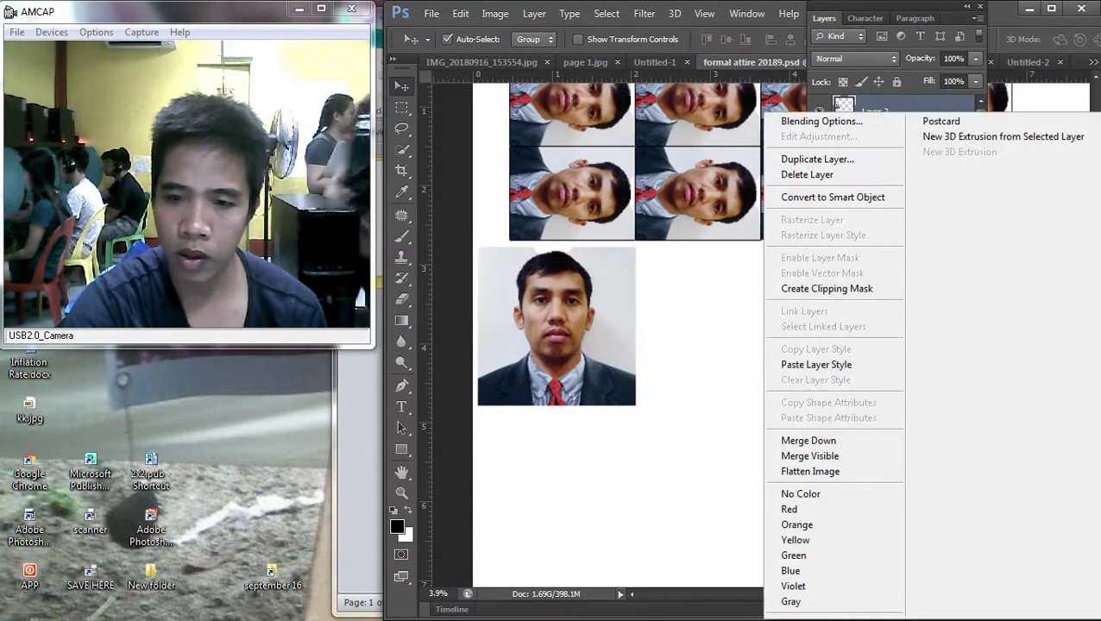
pyautogui.click(811, 363)
pyautogui.scroll(2, 606, 345)
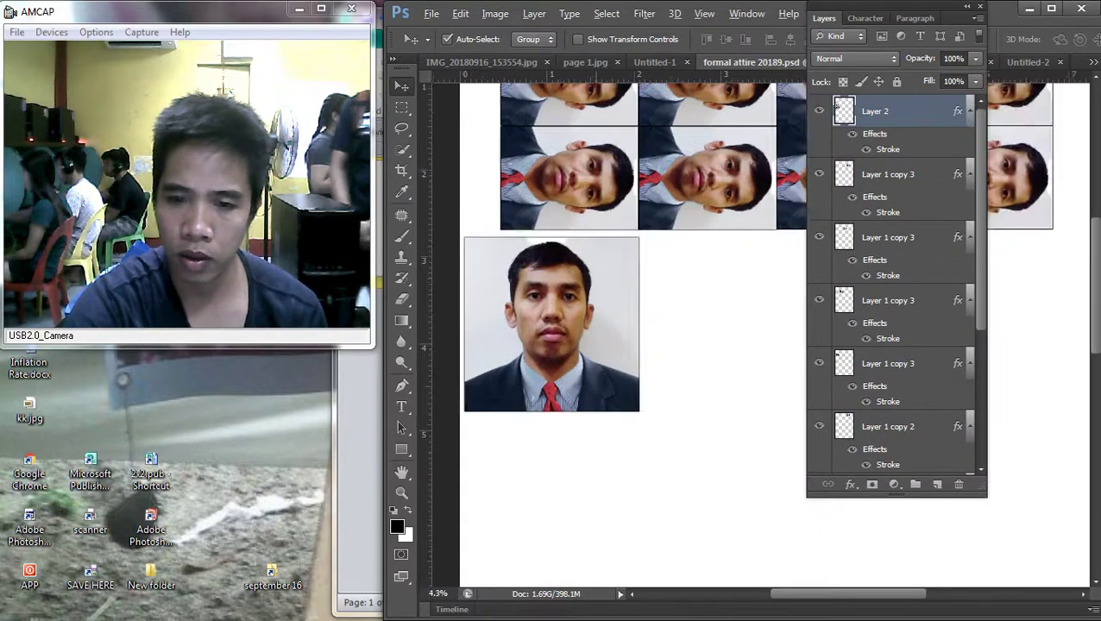
pyautogui.click(605, 270)
# - Duplicate the upright portrait into a row of four and shift the row slightly left
pyautogui.moveTo(606, 269); pyautogui.dragTo(817, 238)
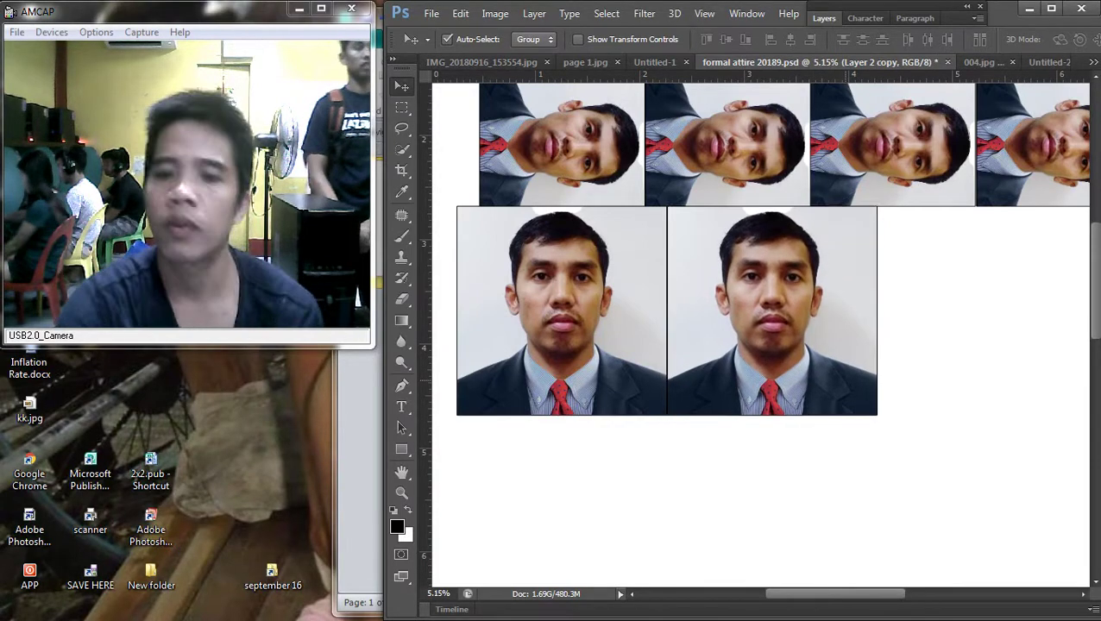
pyautogui.scroll(-5, 857, 410)
pyautogui.moveTo(910, 491); pyautogui.dragTo(603, 319)
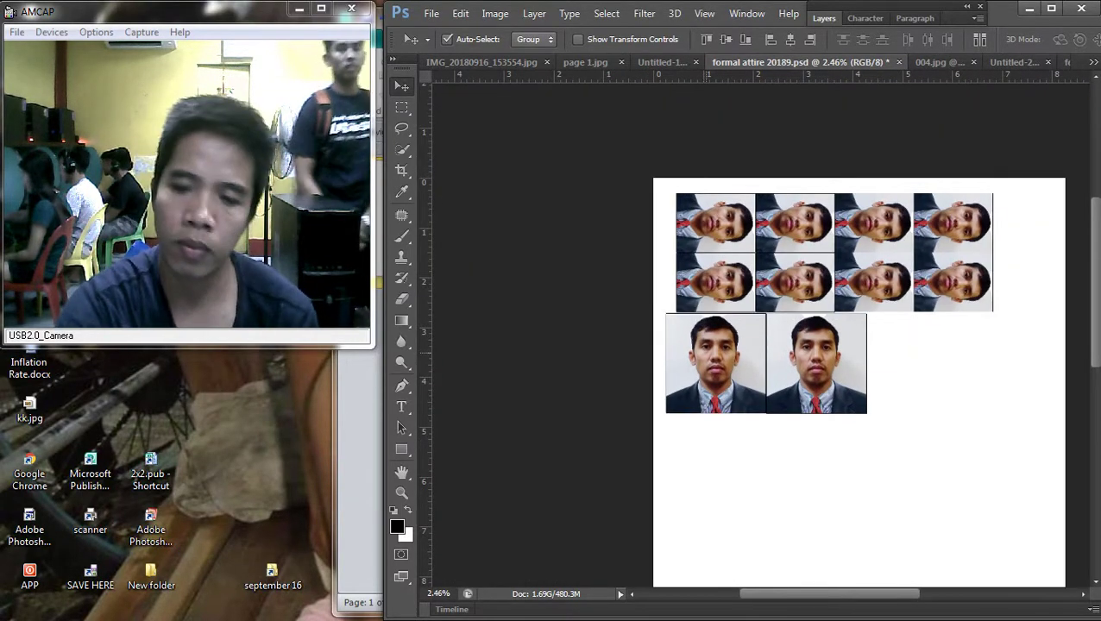
pyautogui.moveTo(715, 321); pyautogui.dragTo(916, 319)
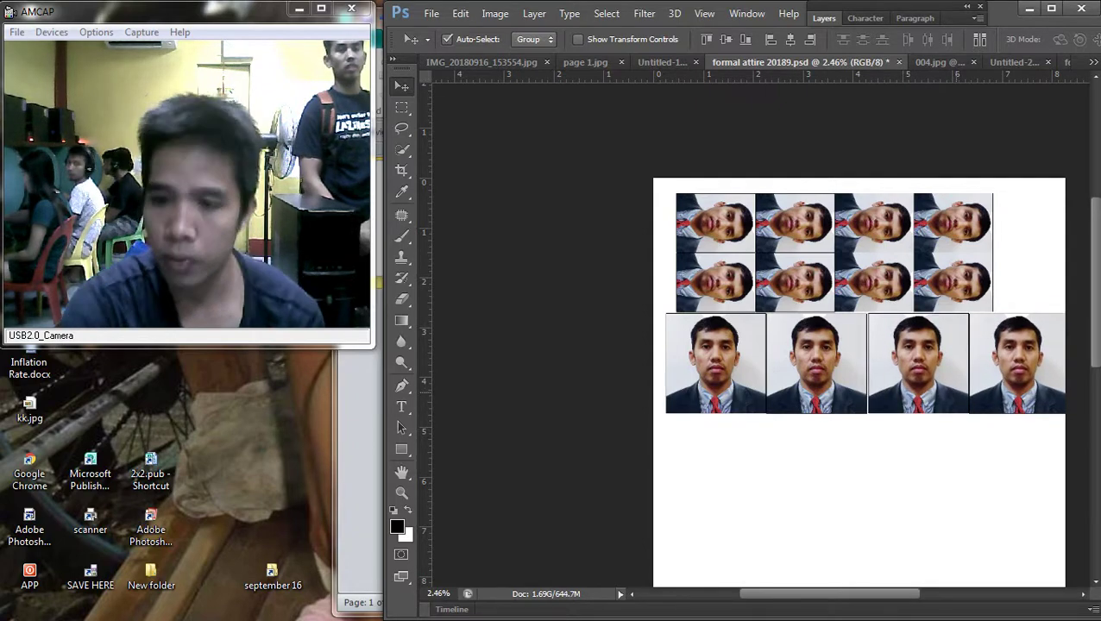
pyautogui.scroll(-1, 928, 380)
pyautogui.moveTo(928, 380); pyautogui.dragTo(600, 207)
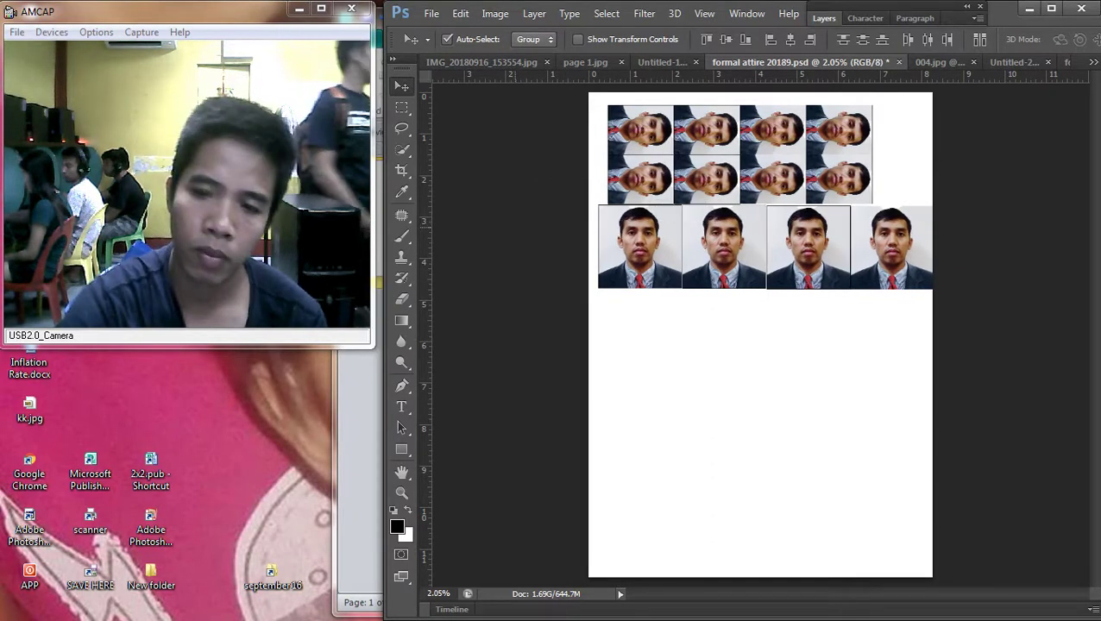
pyautogui.moveTo(519, 226); pyautogui.dragTo(514, 230)
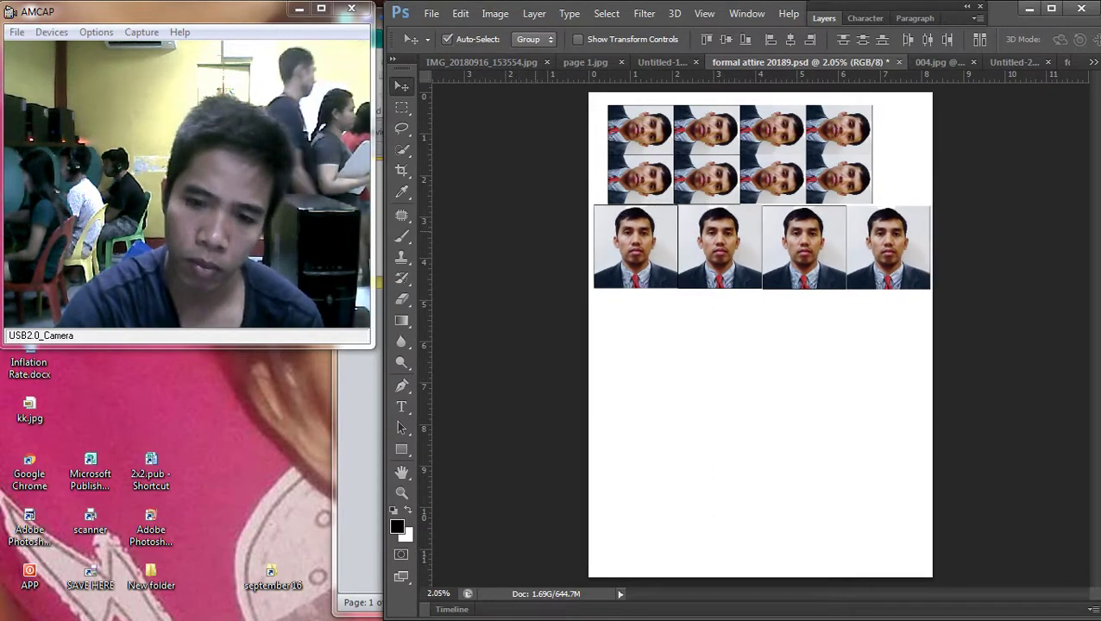
# - Save the sheet as JPEG 'ok' in the september 16 folder, replacing ok.jpg, then bring up Publisher
pyautogui.hotkey('ctrl', '-')
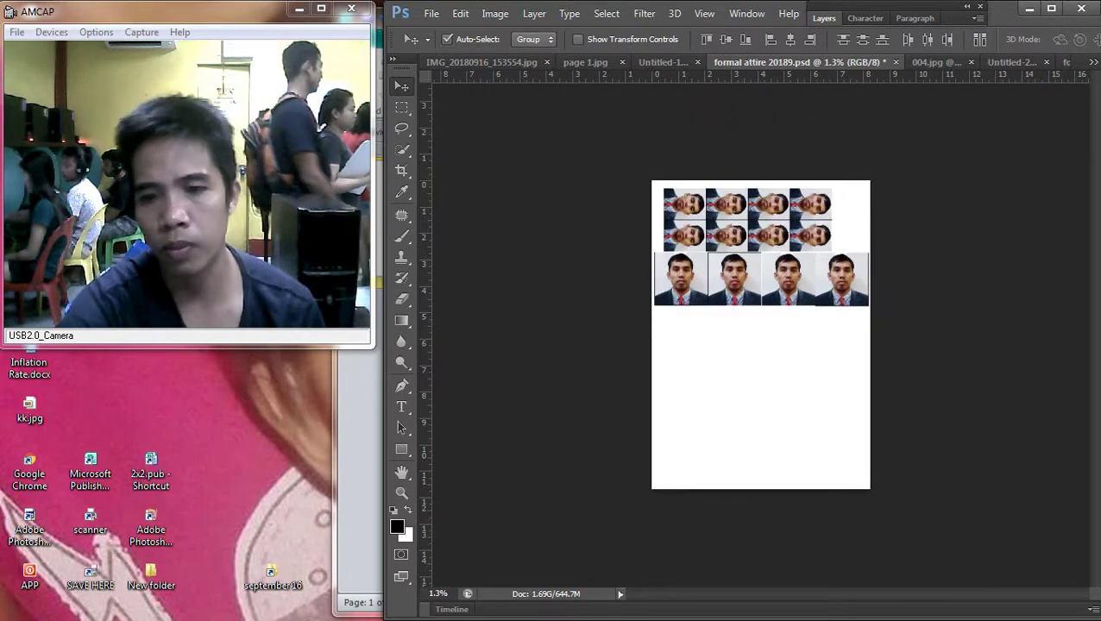
pyautogui.click(431, 14)
pyautogui.click(466, 207)
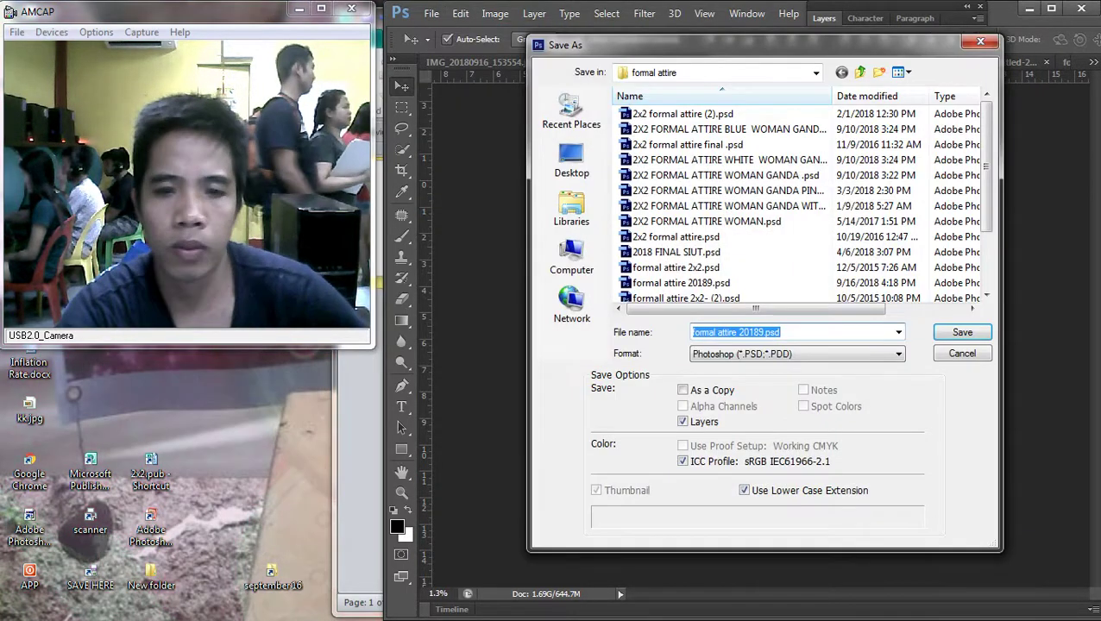
pyautogui.click(571, 160)
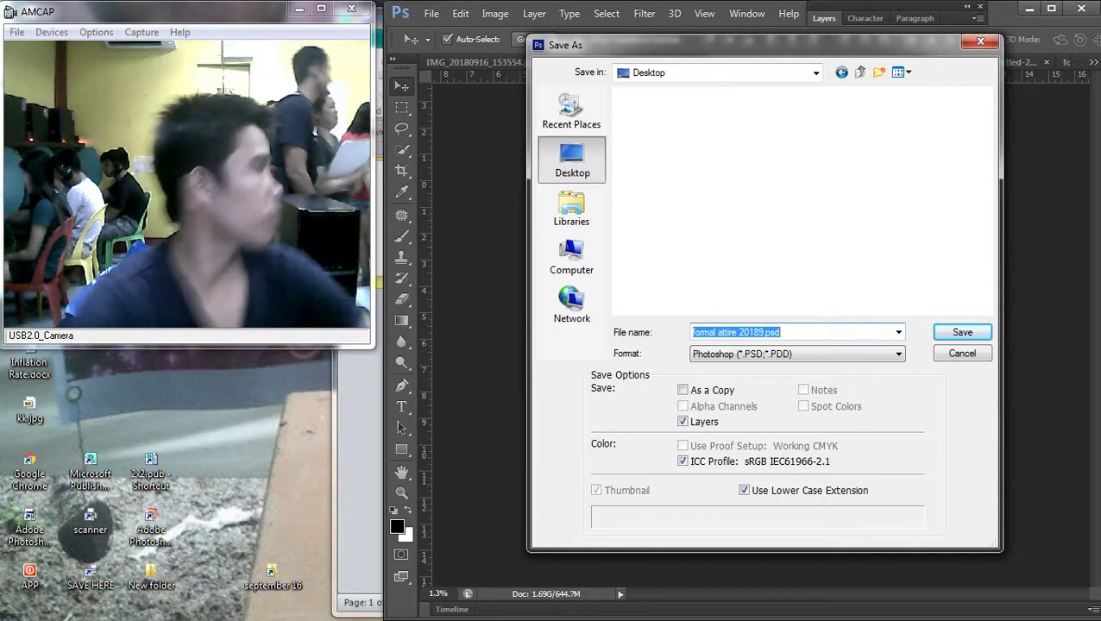
pyautogui.click(871, 276)
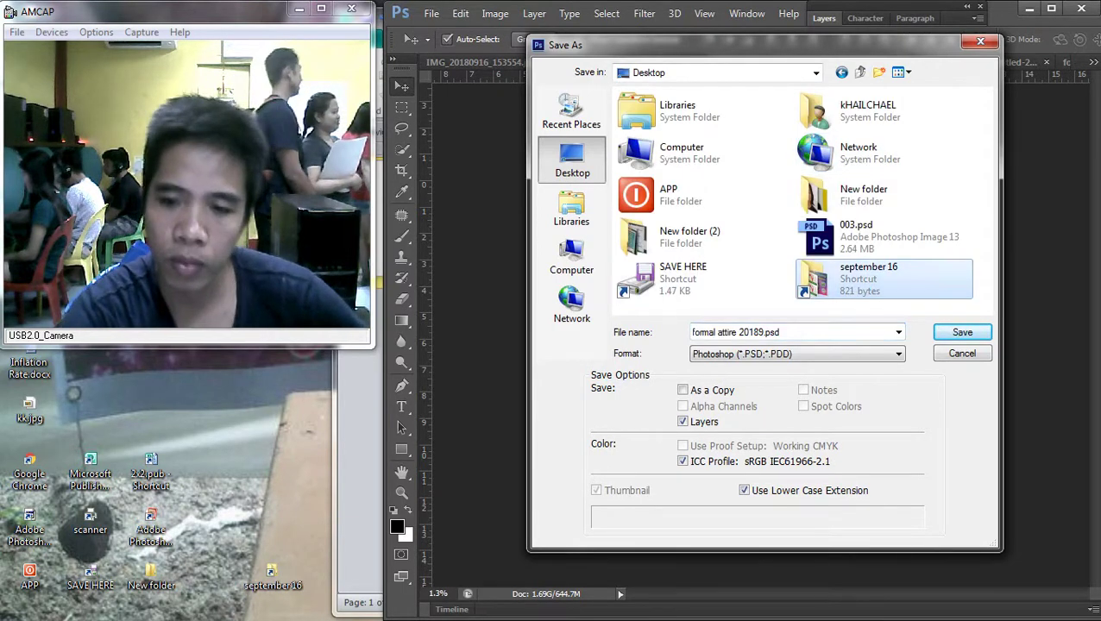
pyautogui.click(794, 354)
pyautogui.click(742, 452)
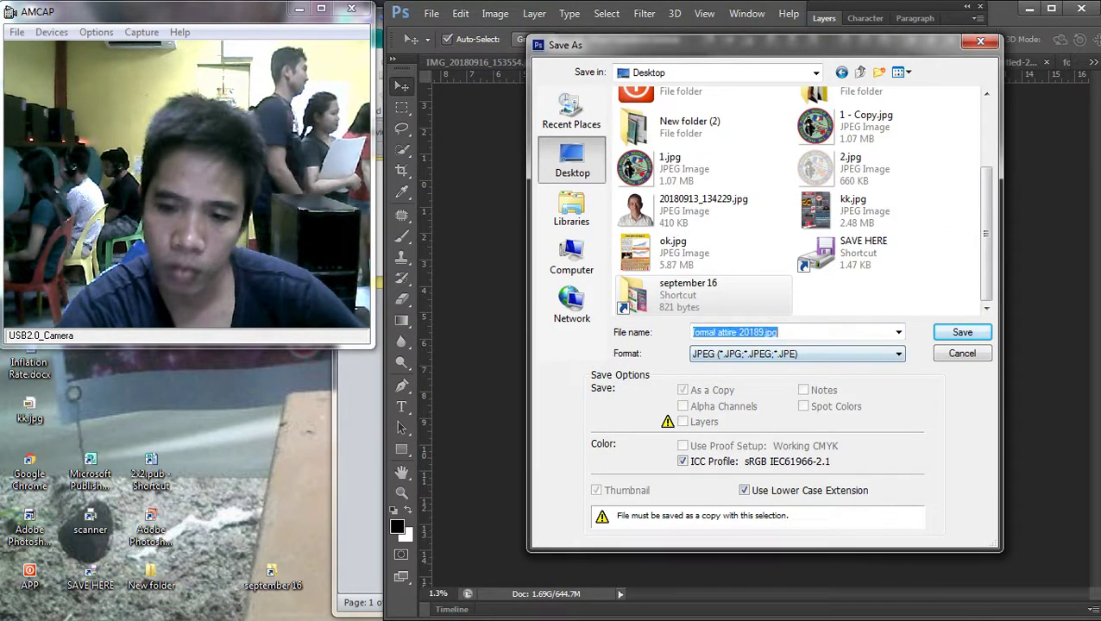
pyautogui.write('ok')
pyautogui.press('Return')
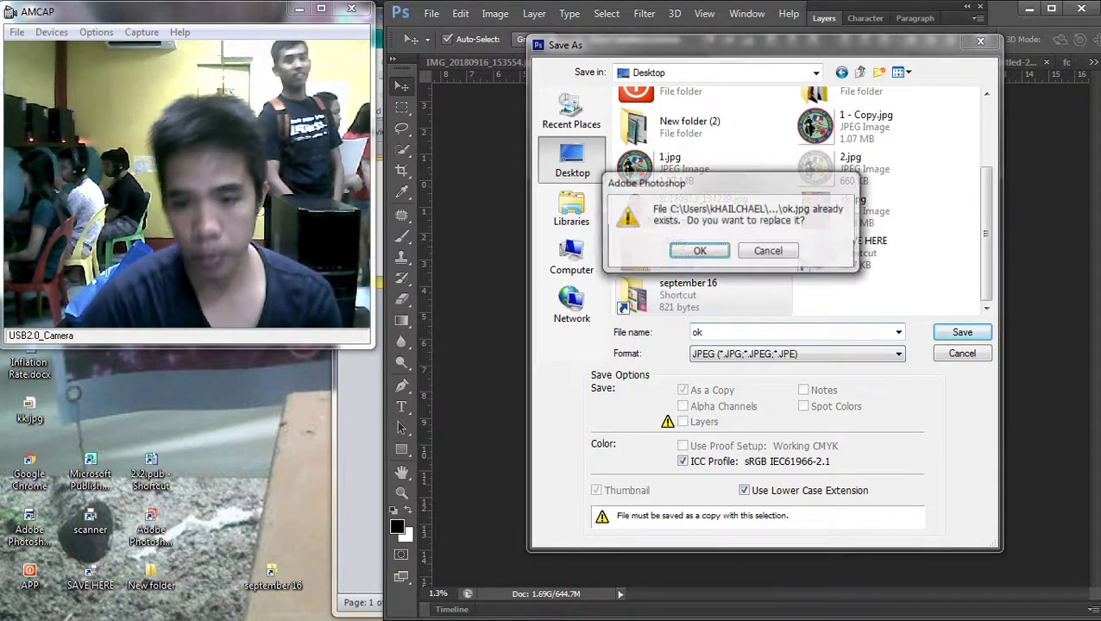
pyautogui.press('Return')
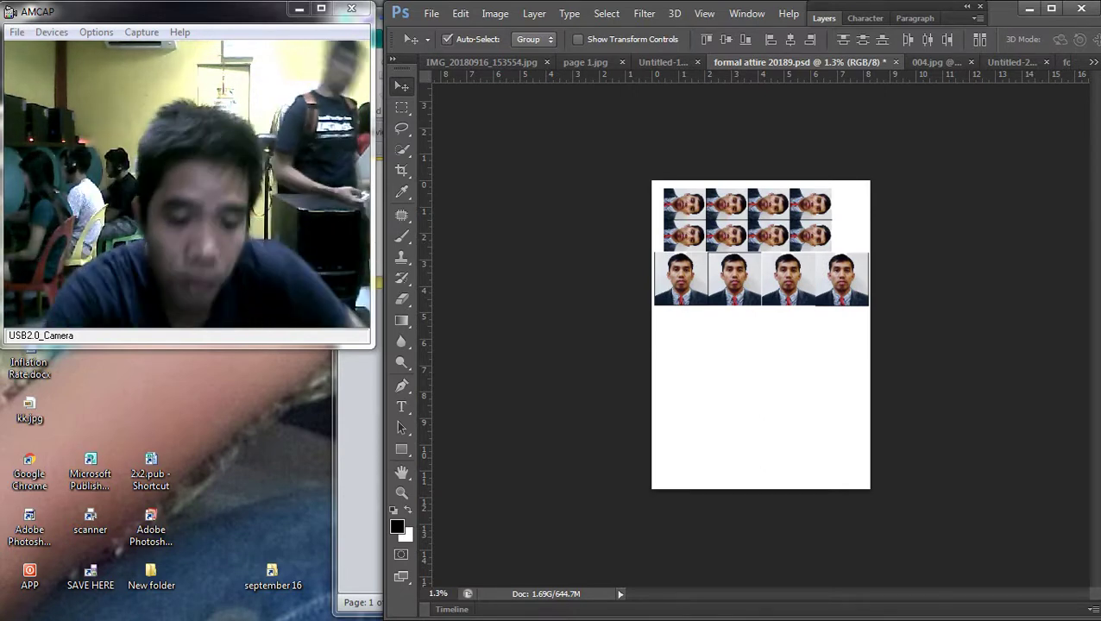
pyautogui.click(371, 602)
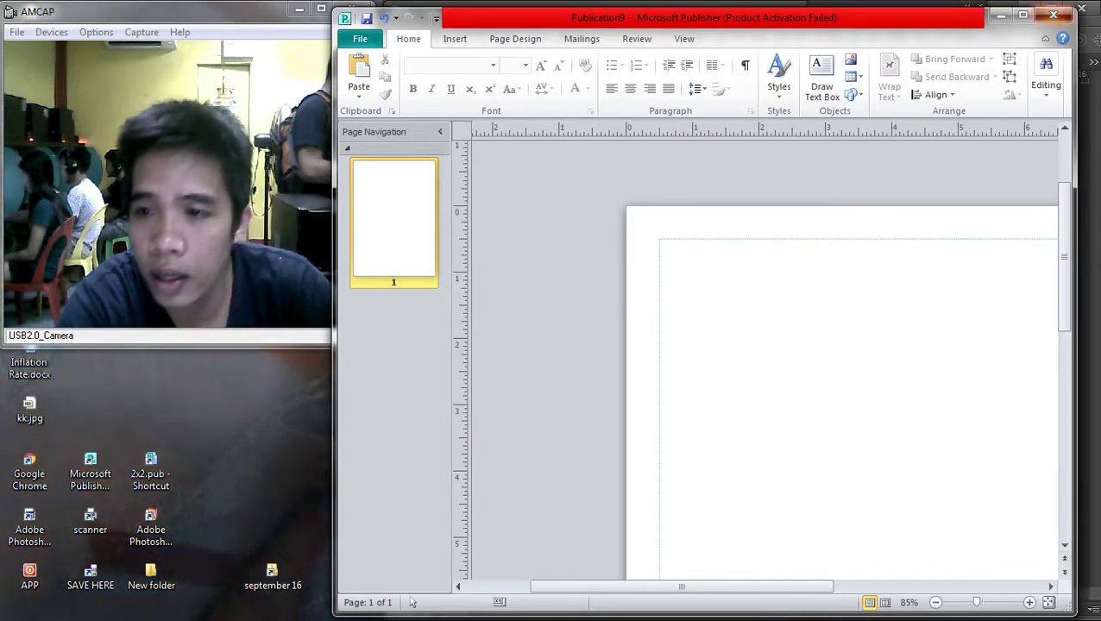
# - Close the Publisher publication without saving and dismiss the empty printer queue
pyautogui.hotkey('alt', 'F4')
pyautogui.press('Tab')
pyautogui.press('Return')
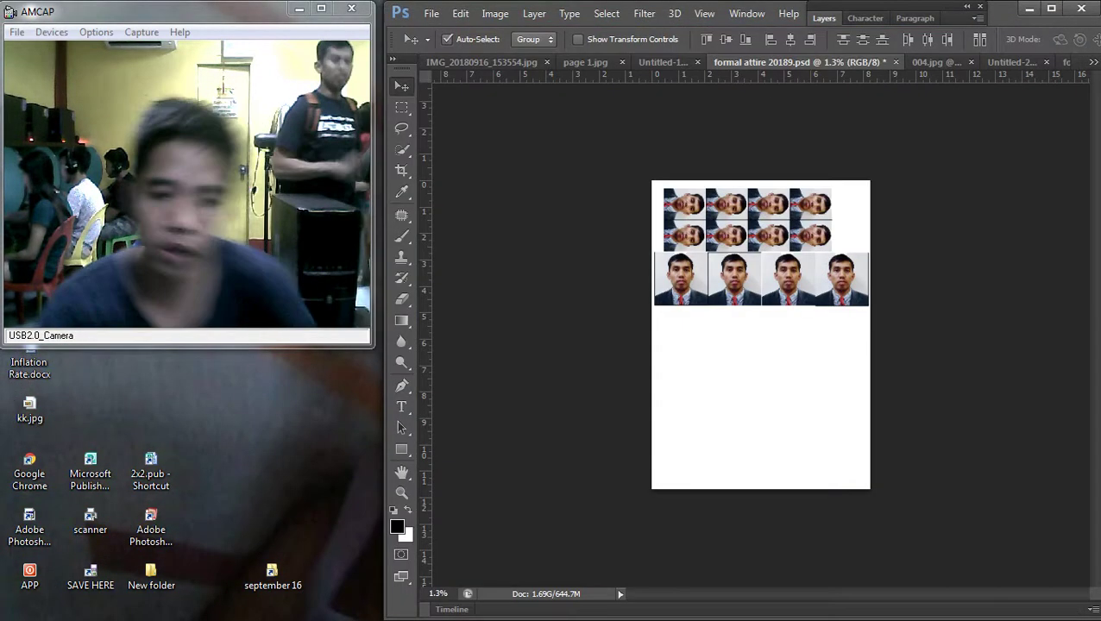
pyautogui.click(1079, 146)
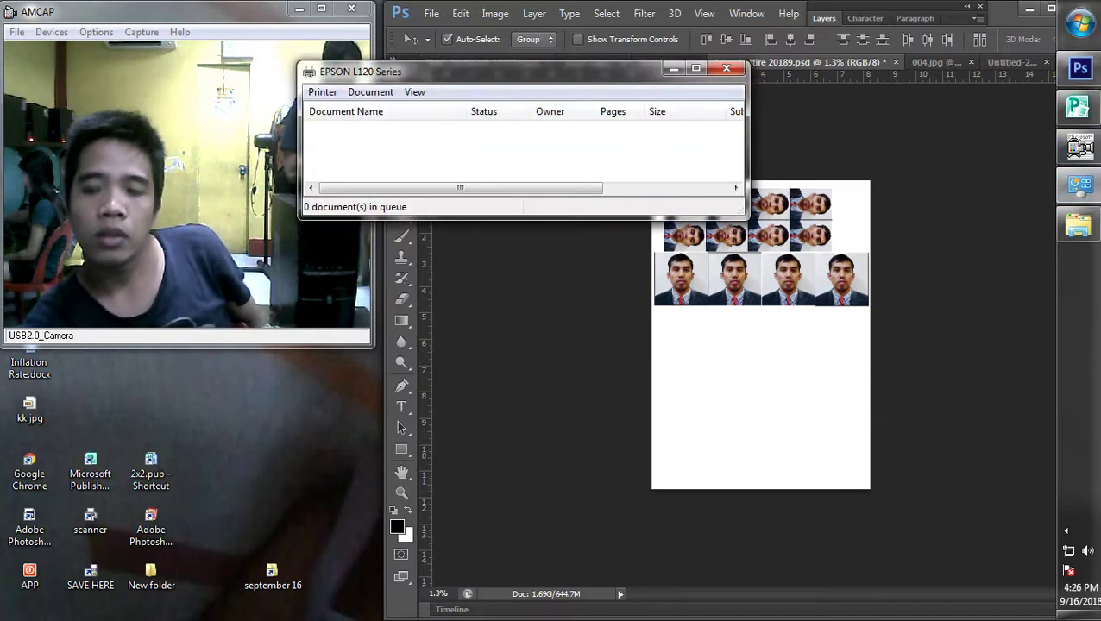
pyautogui.click(1079, 146)
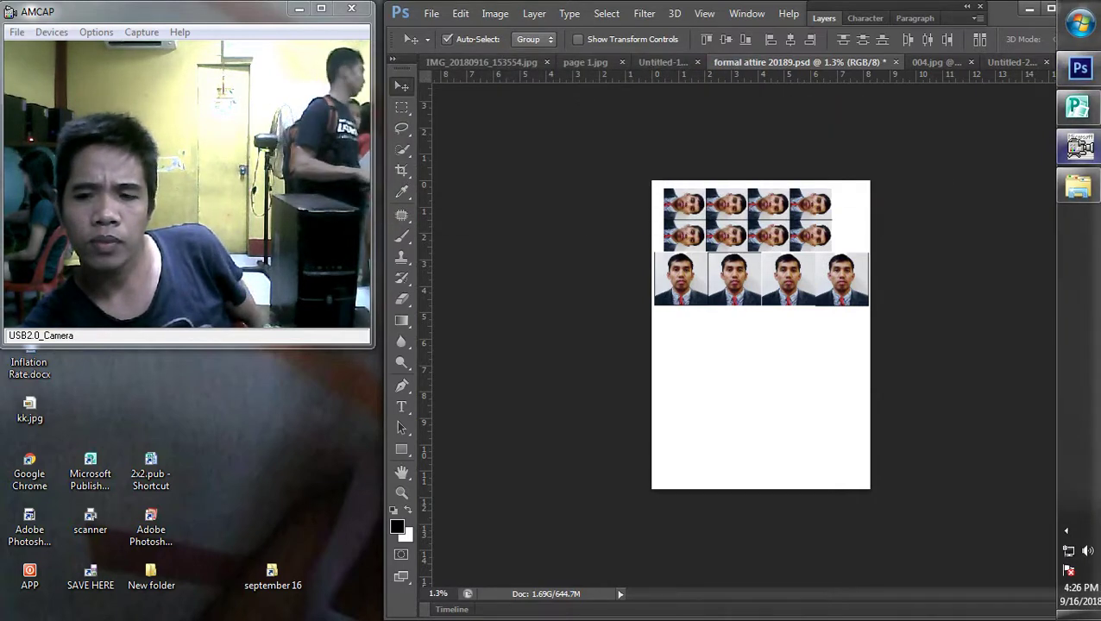
# - Finish saving the sheet as a JPEG at Maximum quality 12, then open the september 05 folder
pyautogui.moveTo(1078, 187)
pyautogui.click(946, 250)
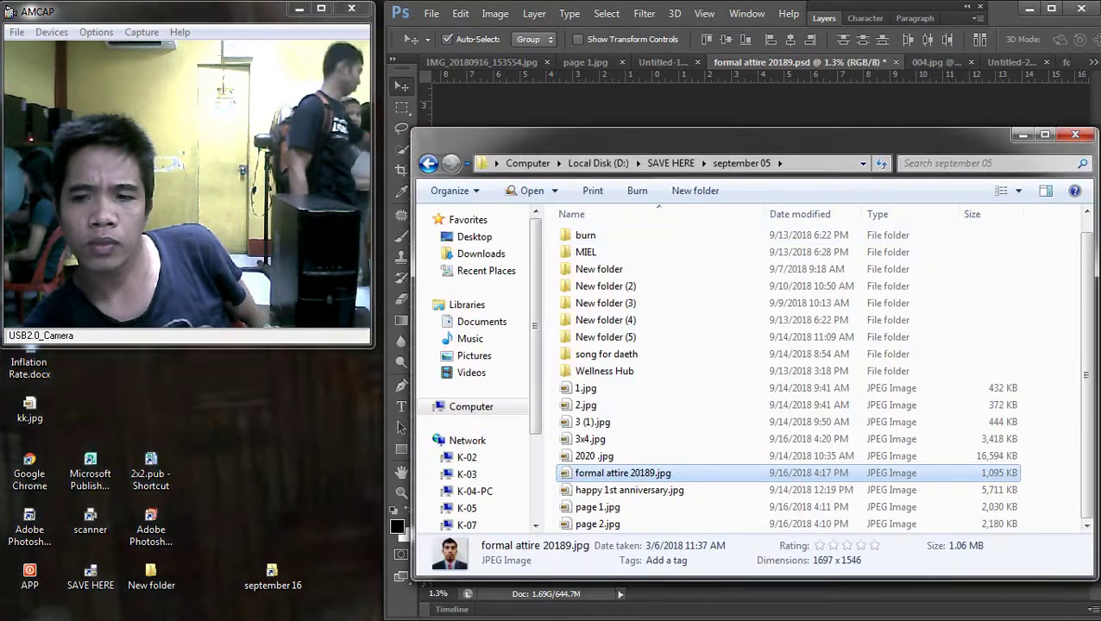
pyautogui.click(1074, 134)
pyautogui.moveTo(1097, 345)
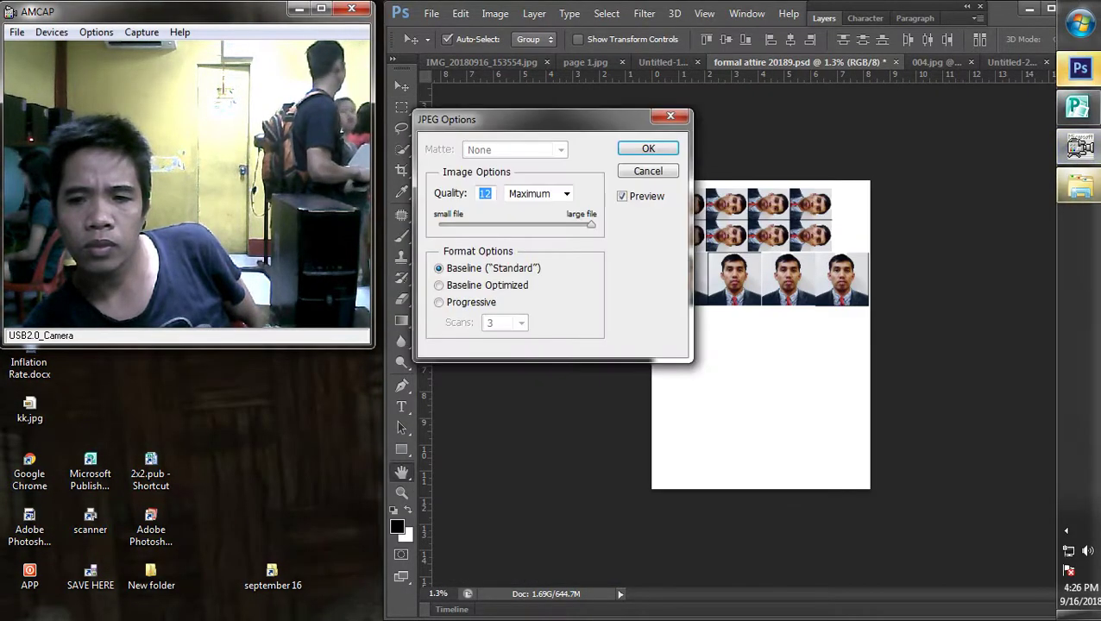
pyautogui.press('Return')
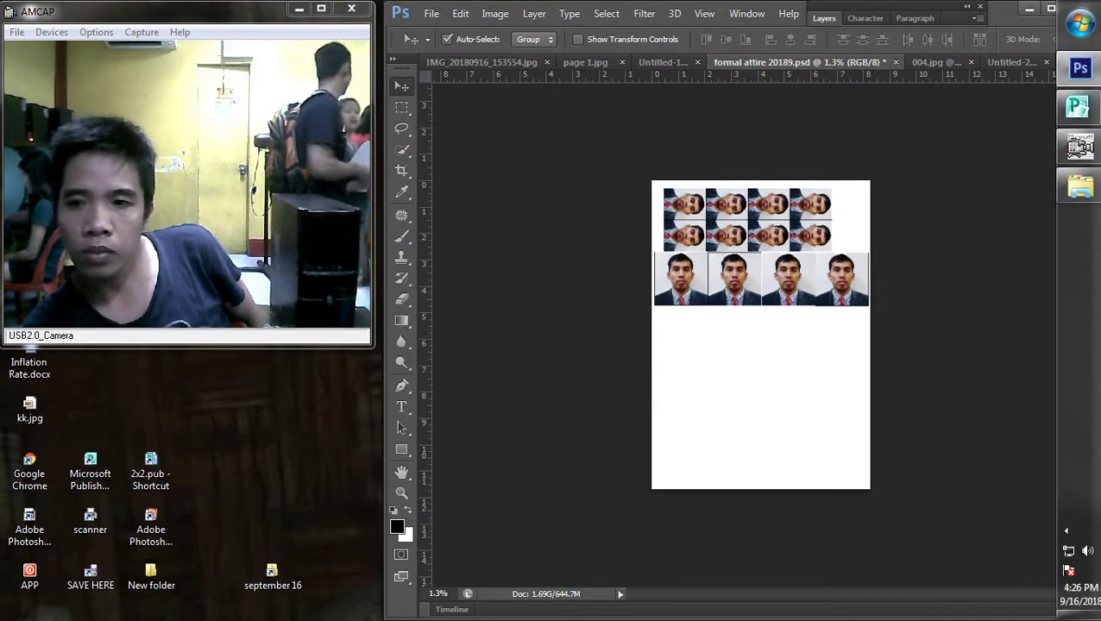
pyautogui.click(1078, 146)
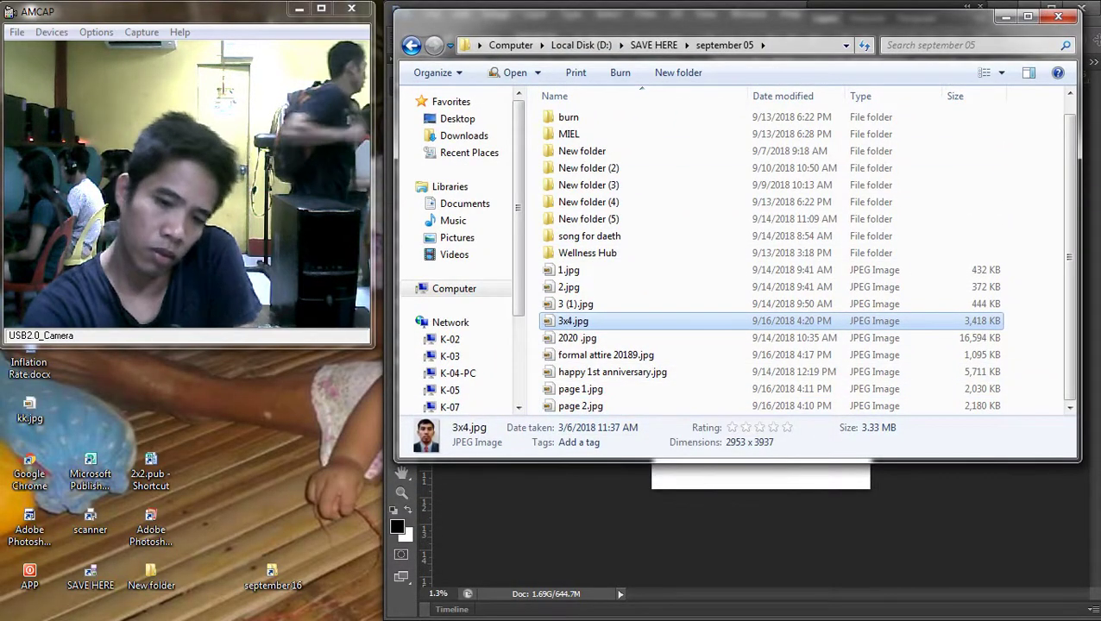
# - Maximize Explorer, reach september 05 through the Desktop's september 16 shortcut, then close the window
pyautogui.press('super+shift+Up')
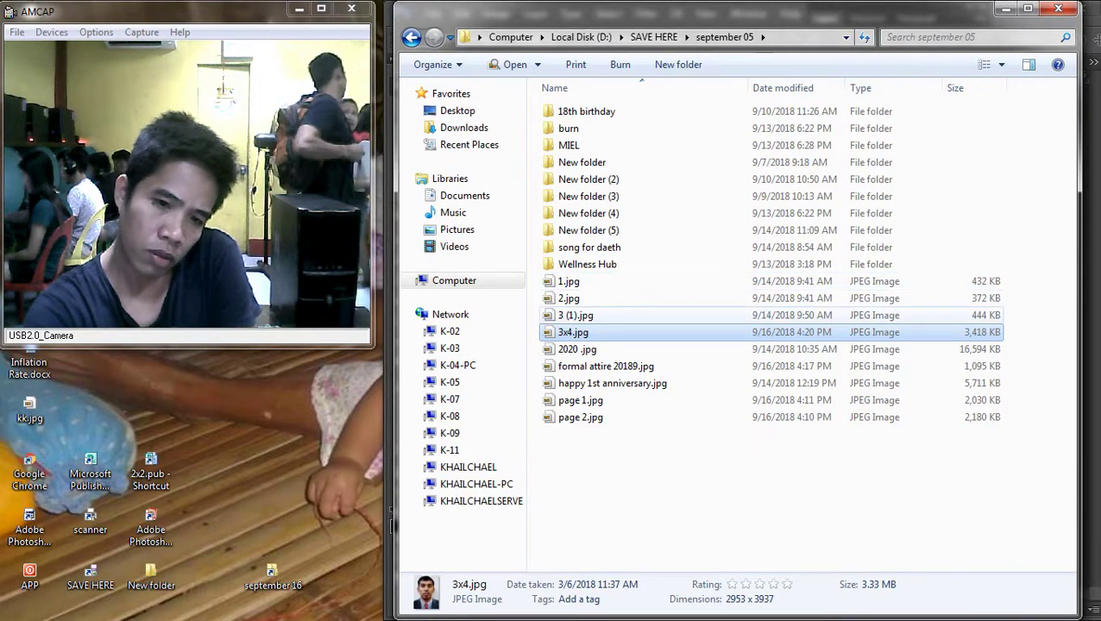
pyautogui.press('BackSpace')
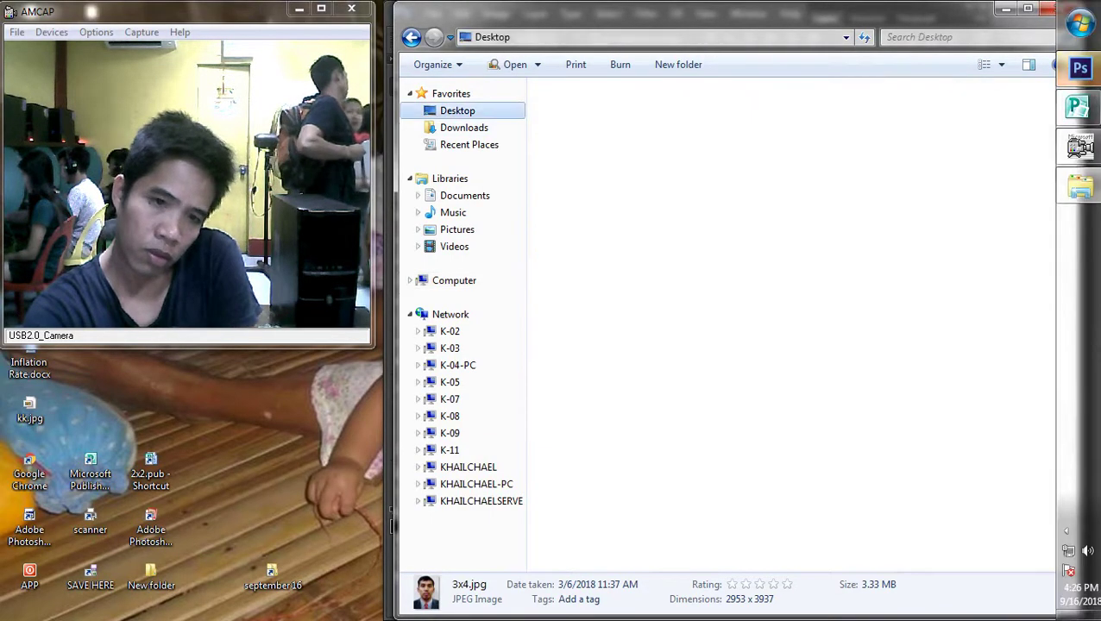
pyautogui.scroll(-2, 845, 414)
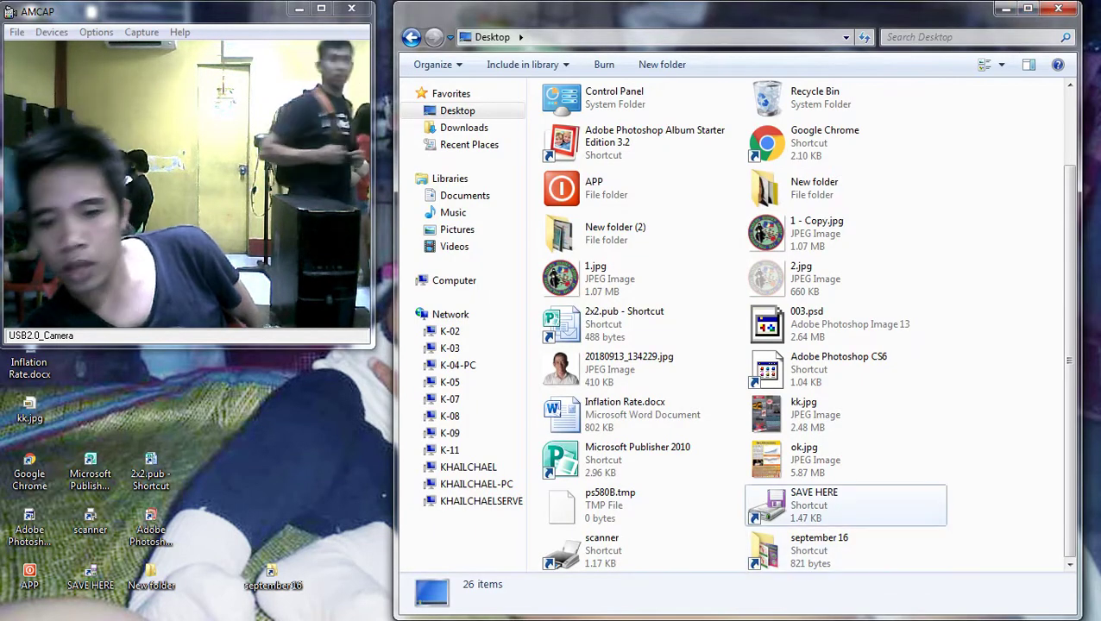
pyautogui.click(845, 504)
pyautogui.scroll(2, 845, 457)
pyautogui.scroll(-2, 845, 457)
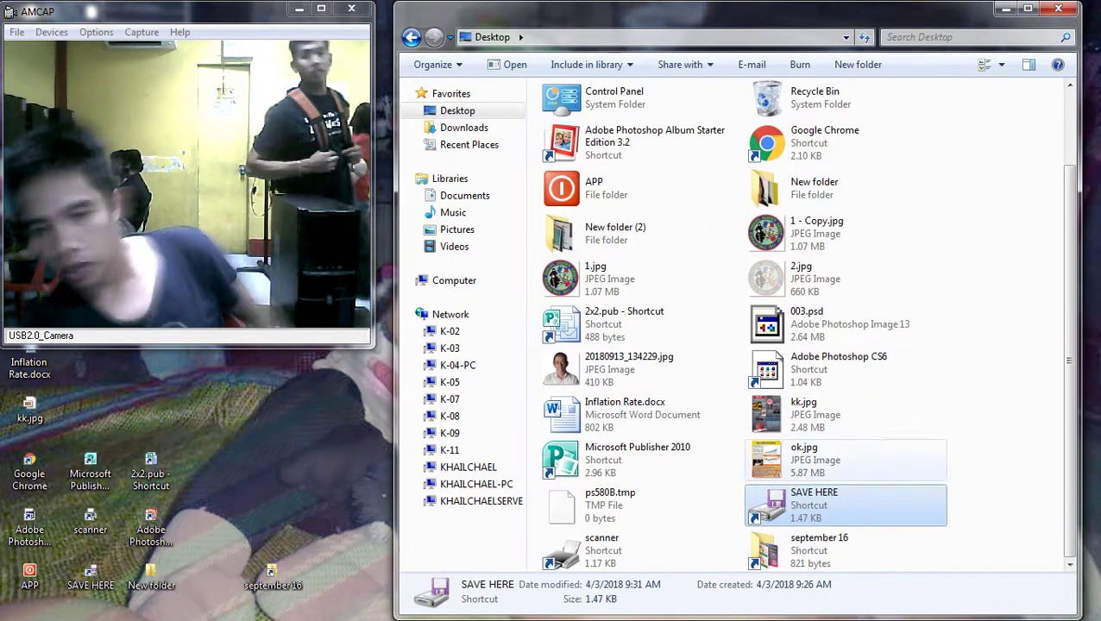
pyautogui.click(819, 550)
pyautogui.doubleClick(819, 550)
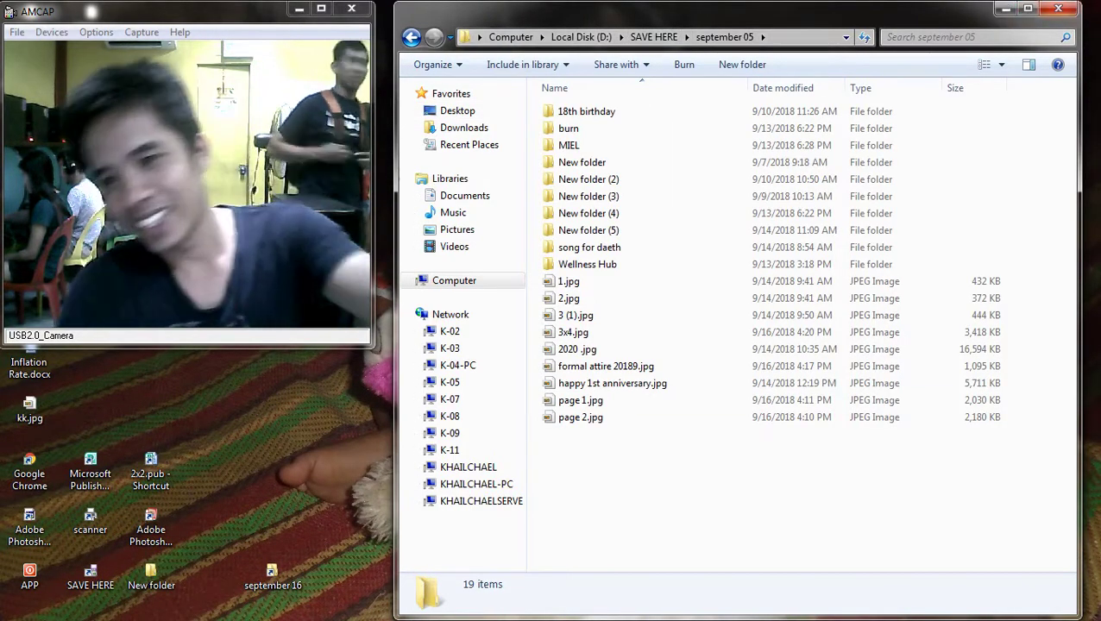
pyautogui.hotkey('alt', 'F4')
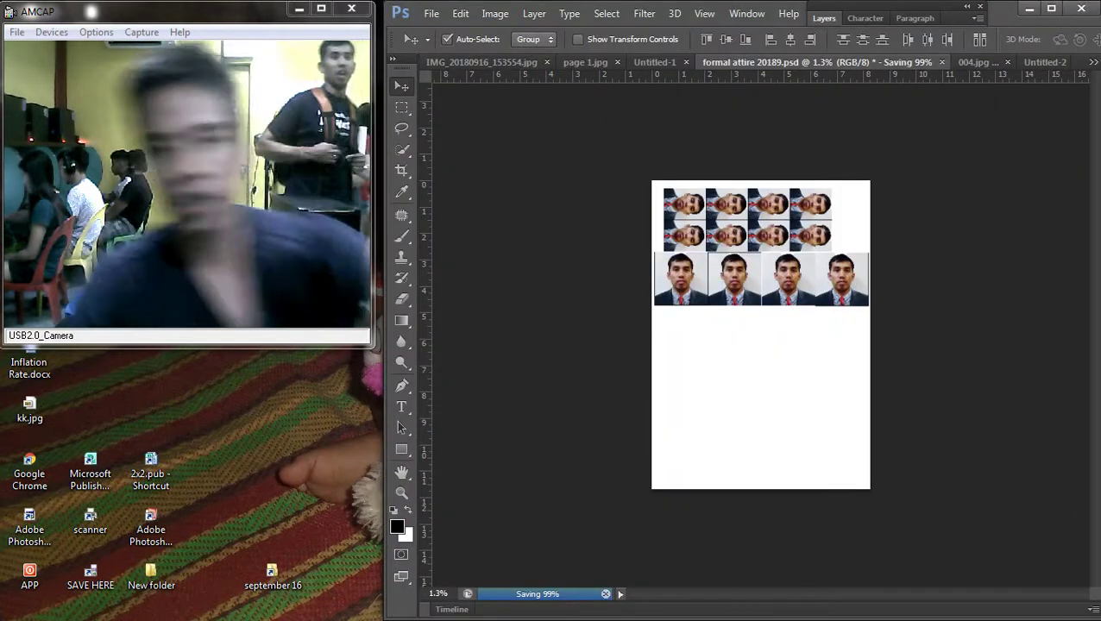
pyautogui.click(430, 13)
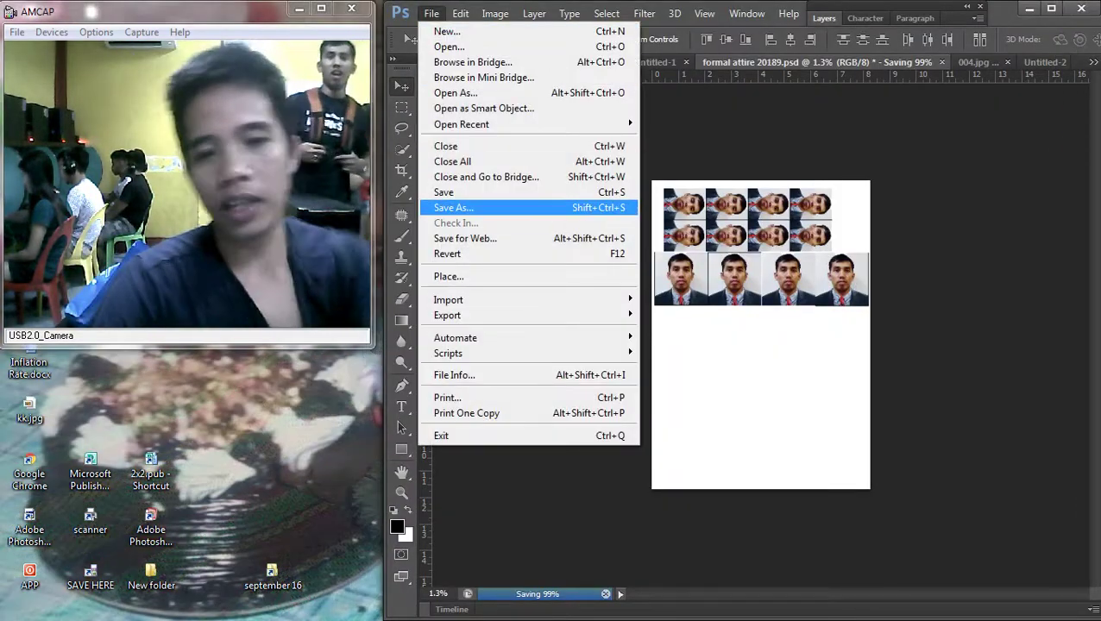
pyautogui.press('Return')
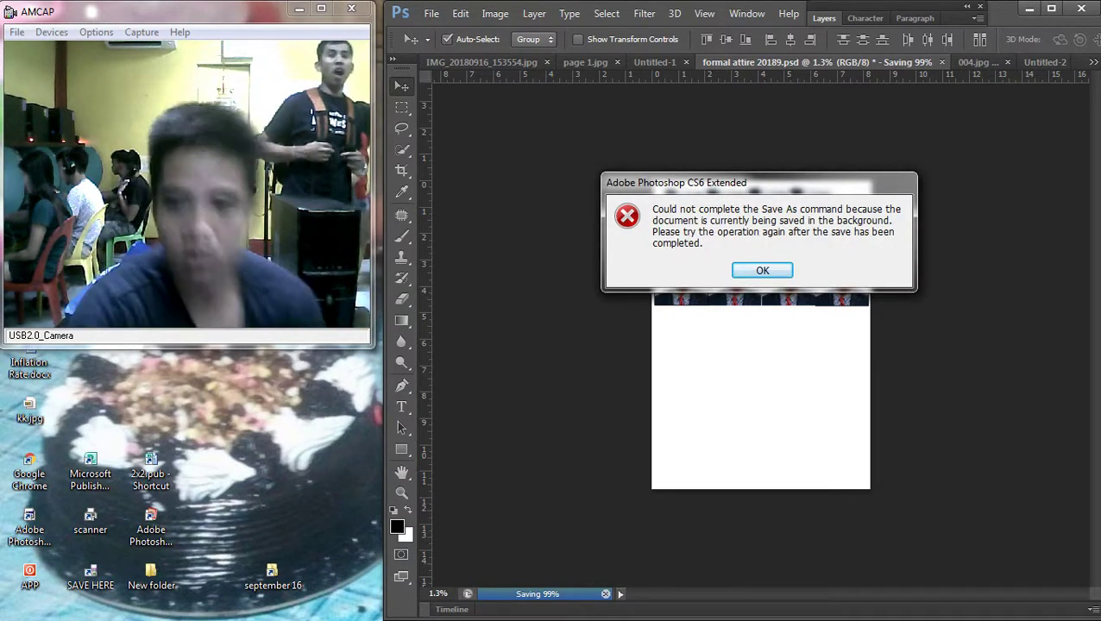
pyautogui.press('Return')
pyautogui.hotkey('alt', 'i')
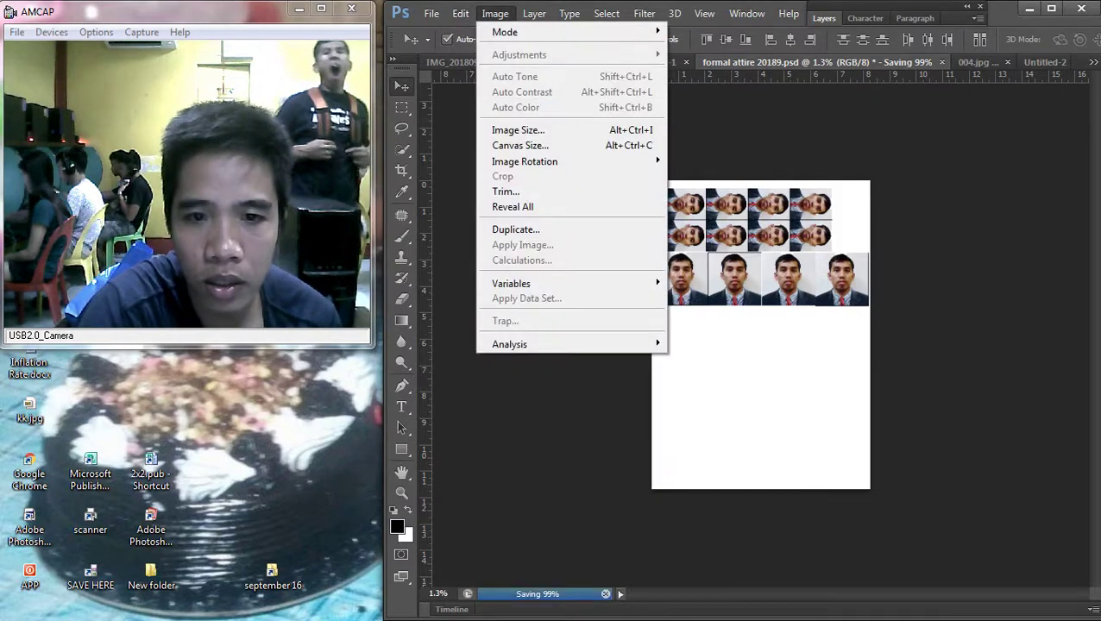
pyautogui.press('Return')
pyautogui.press('Escape')
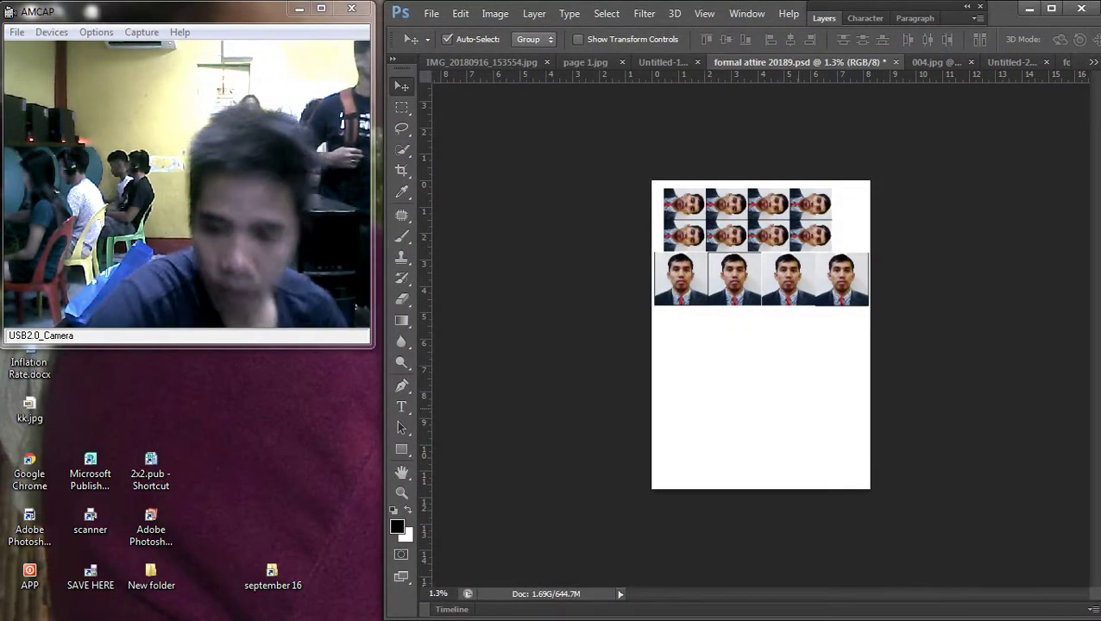
# - Open Print for the sheet and select the EPSON T60 Series printer
pyautogui.hotkey('ctrl', 'p')
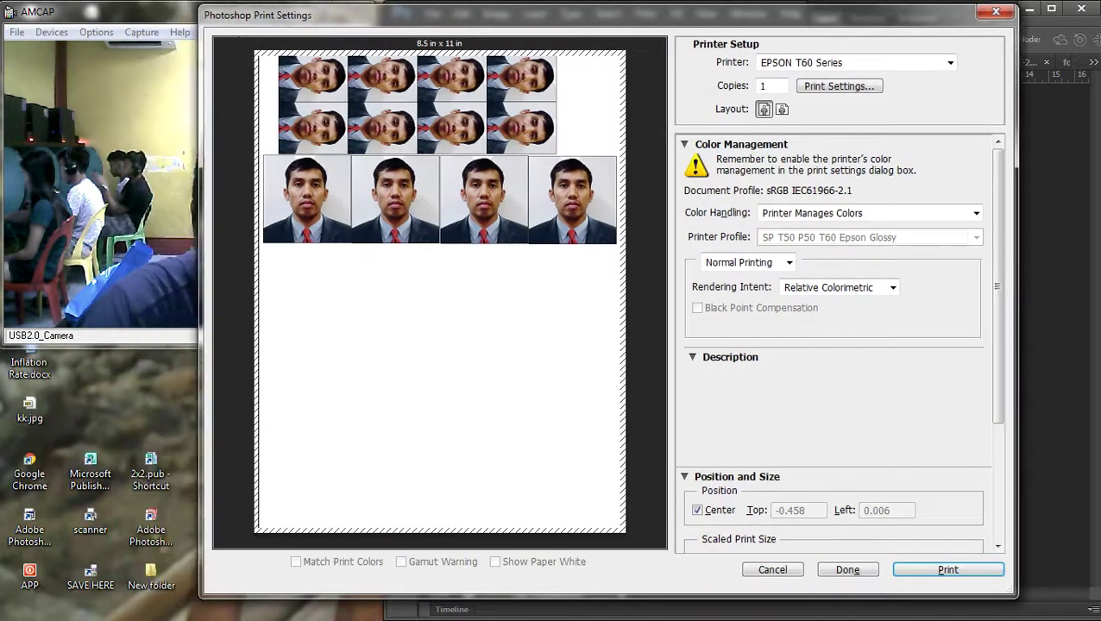
pyautogui.moveTo(518, 15); pyautogui.dragTo(686, 11)
pyautogui.click(1009, 59)
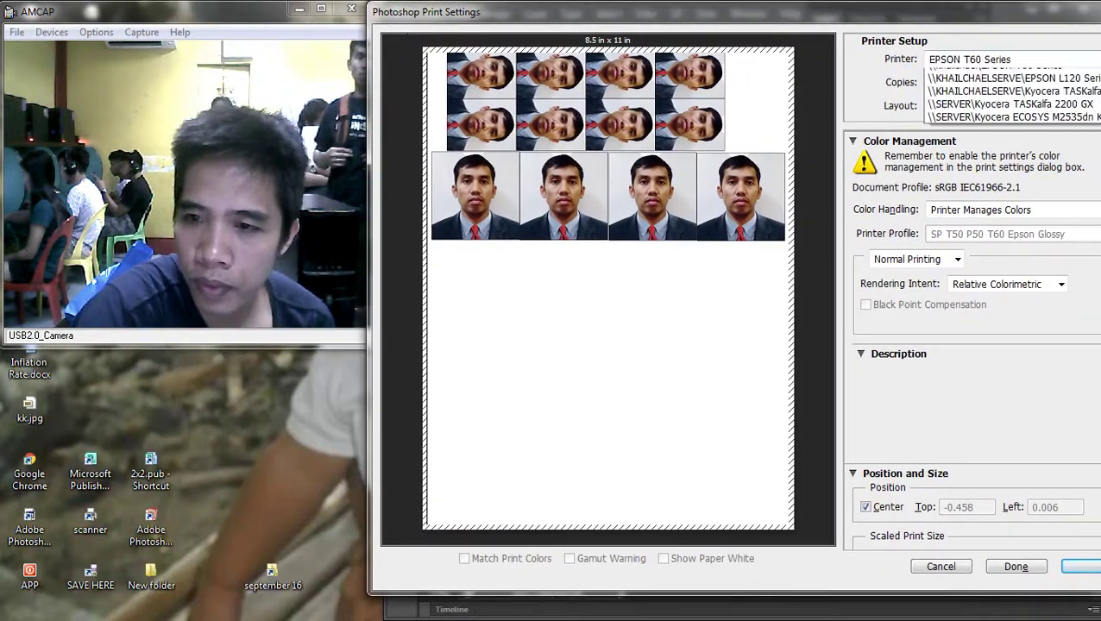
pyautogui.click(1007, 196)
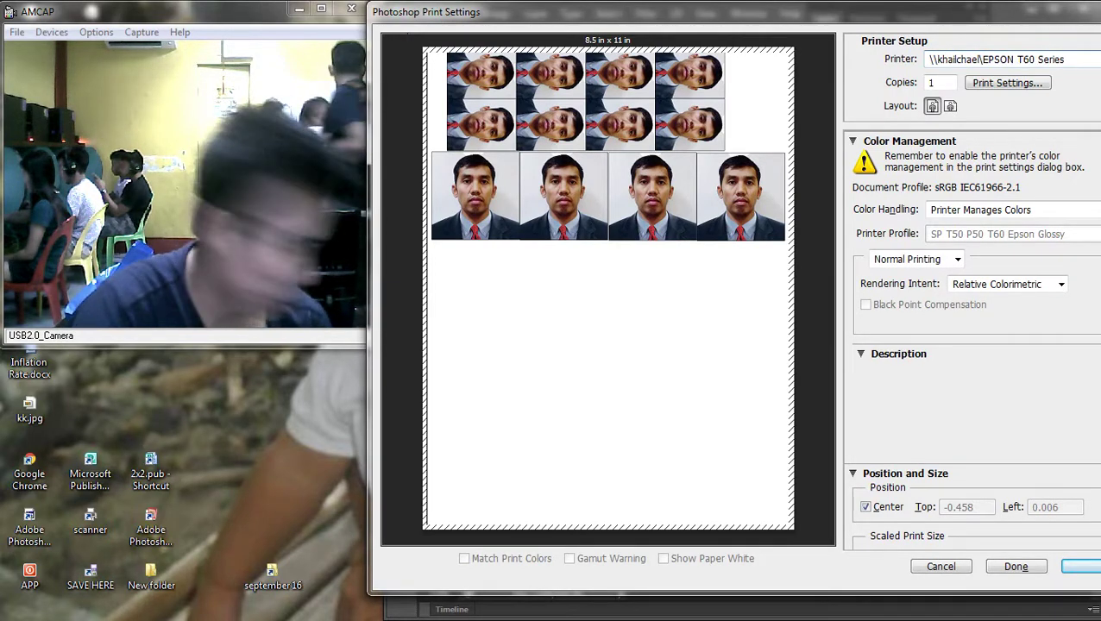
# - Apply the pics only printer preset and print the photo sheet
pyautogui.click(1007, 82)
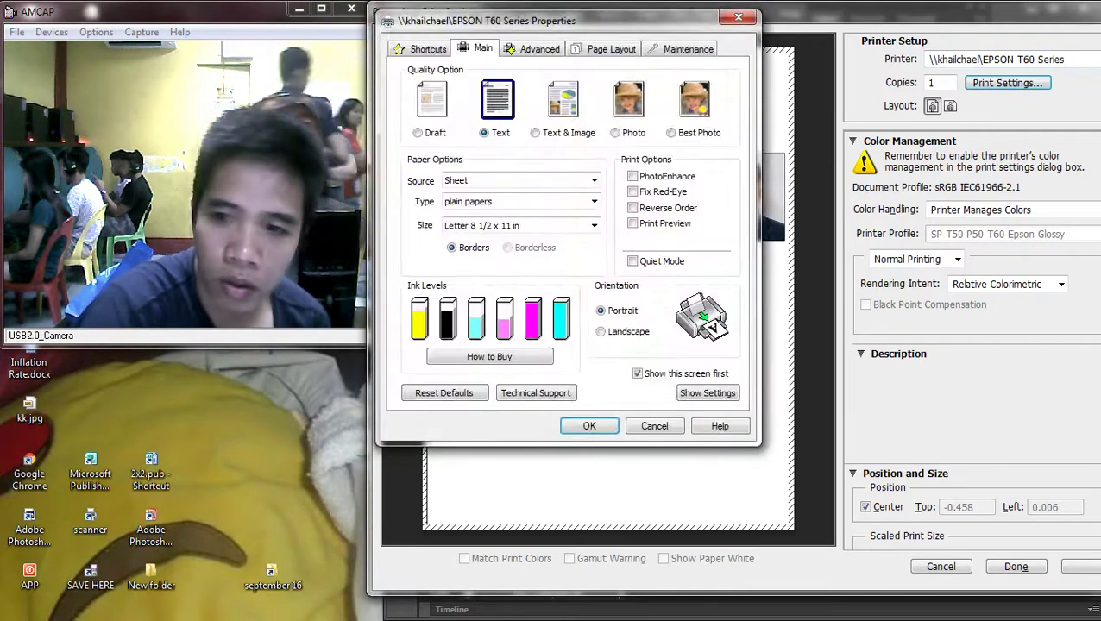
pyautogui.click(422, 48)
pyautogui.click(441, 246)
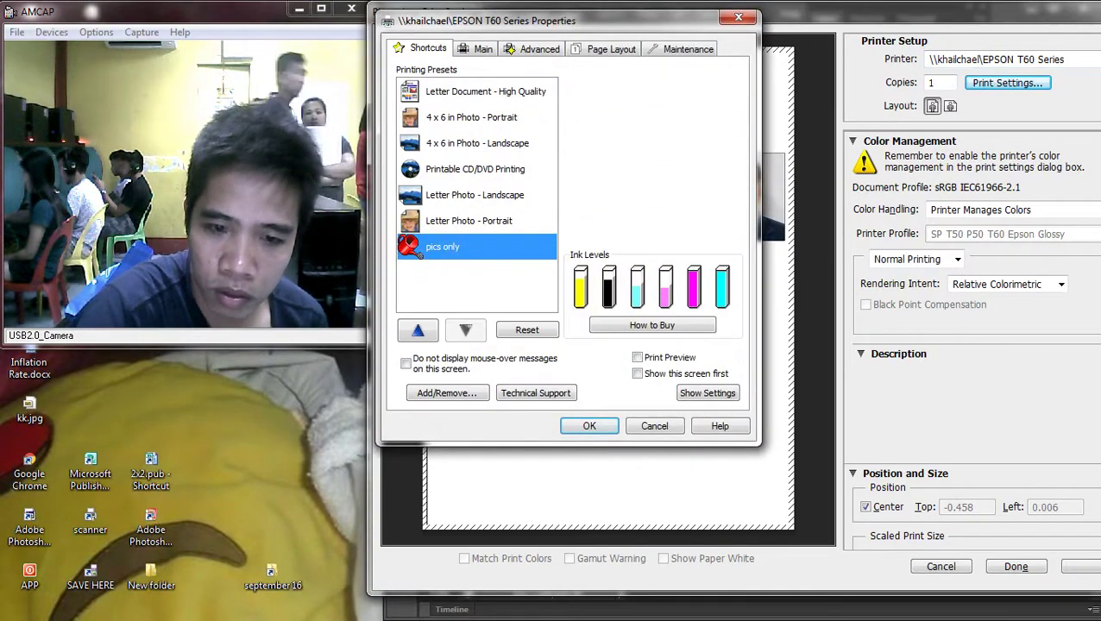
pyautogui.press('Return')
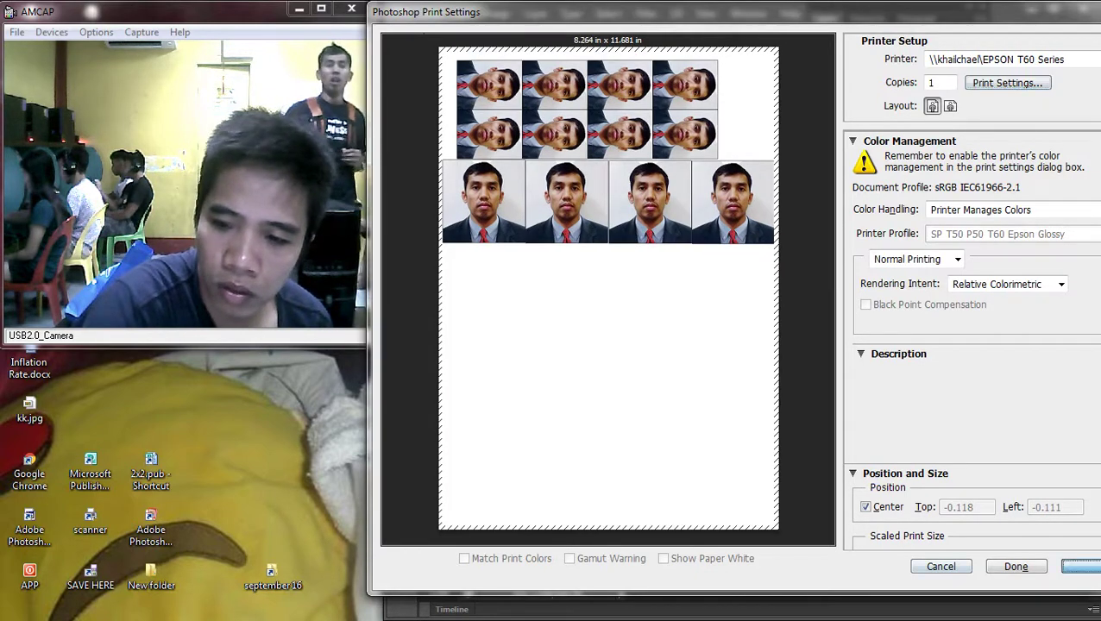
pyautogui.press('Return')
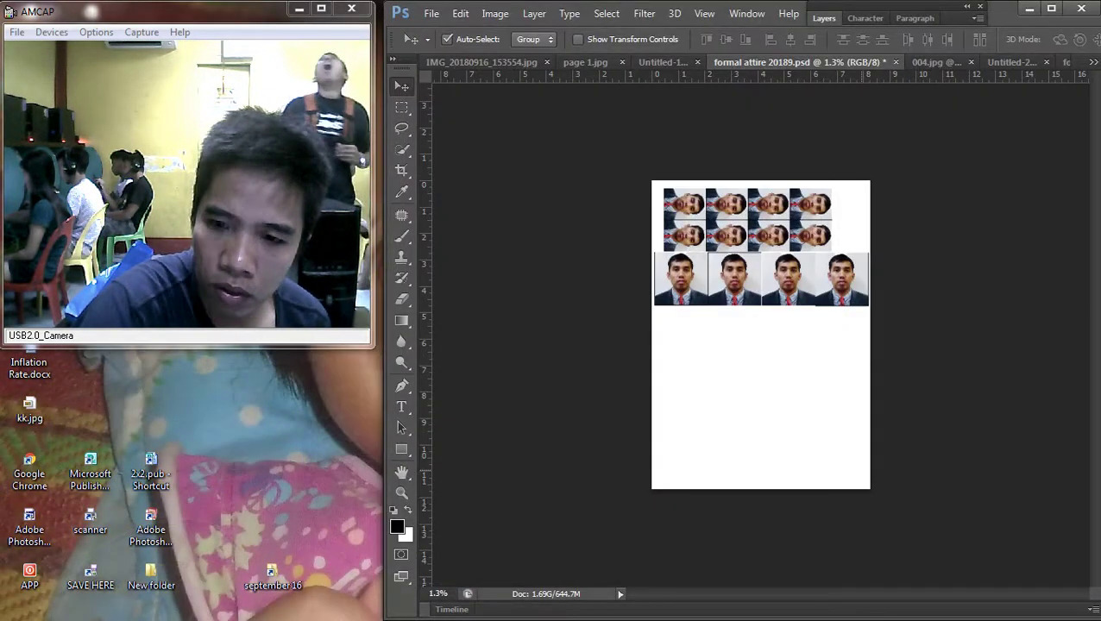
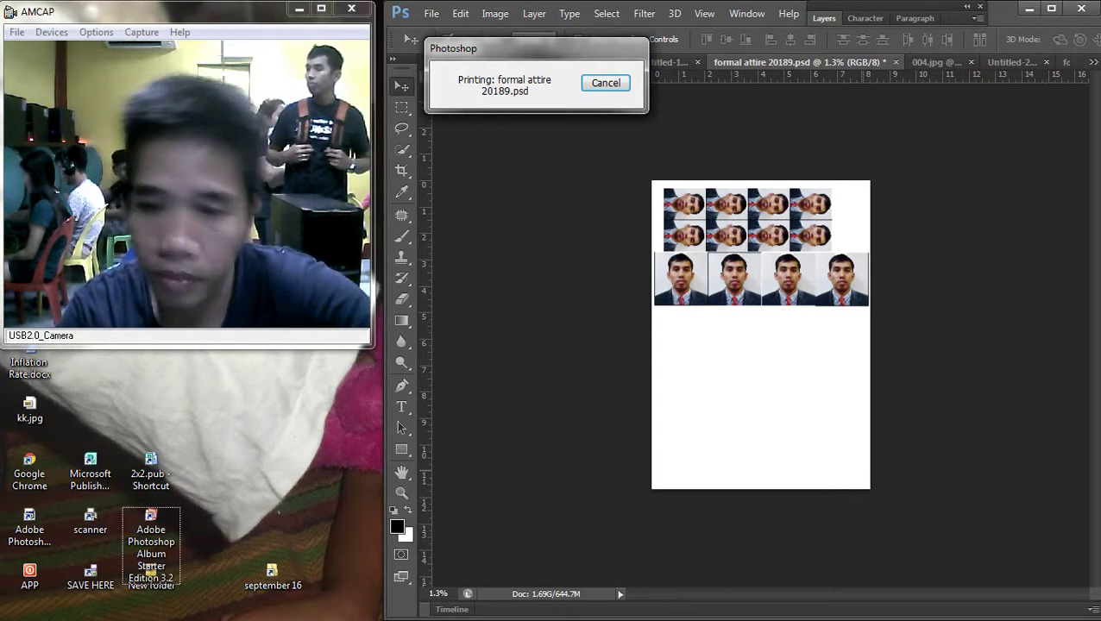
# - Bring the 2x2.pub Publisher sheet of ID photos to the front from the taskbar
pyautogui.moveTo(1076, 106)
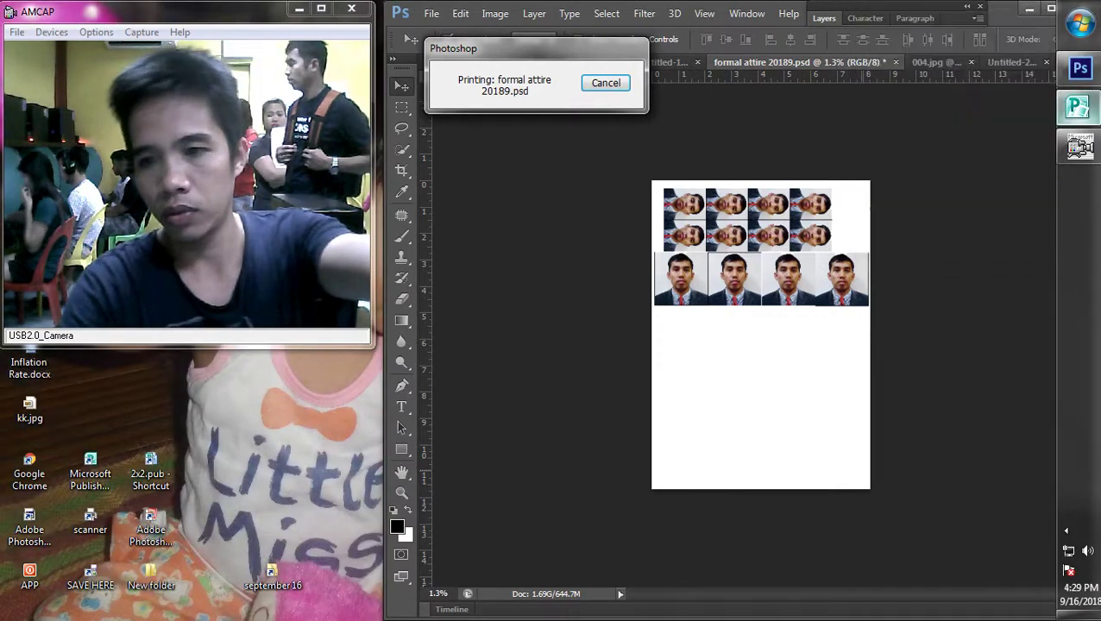
pyautogui.click(1077, 107)
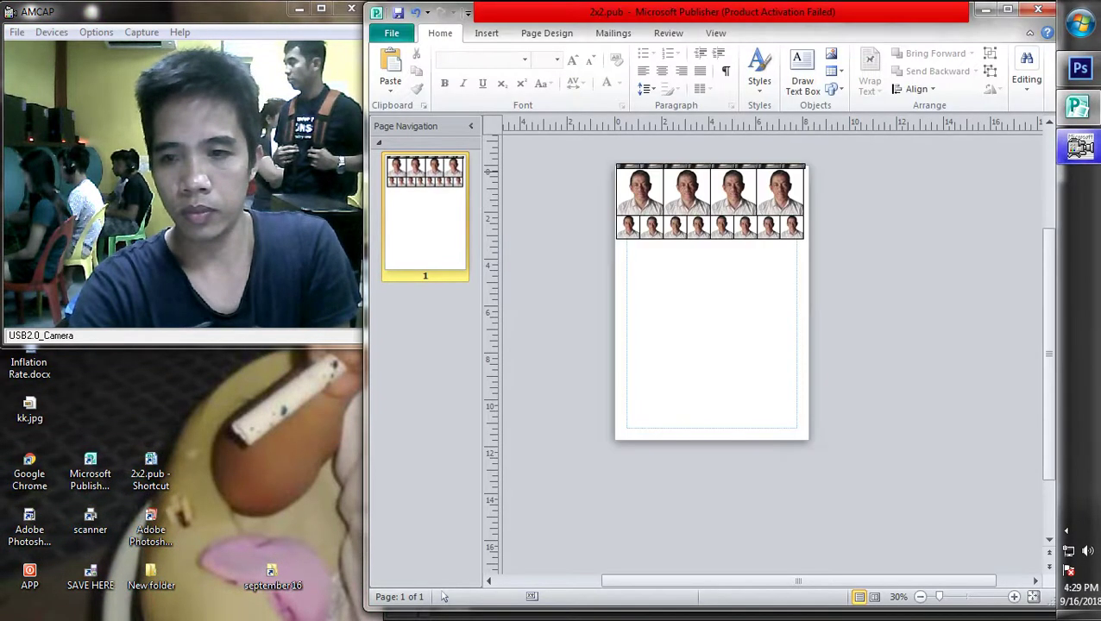
# - Select the whole 2x2 photo grid, then return to Photoshop's printing progress
pyautogui.hotkey('ctrl', 'a')
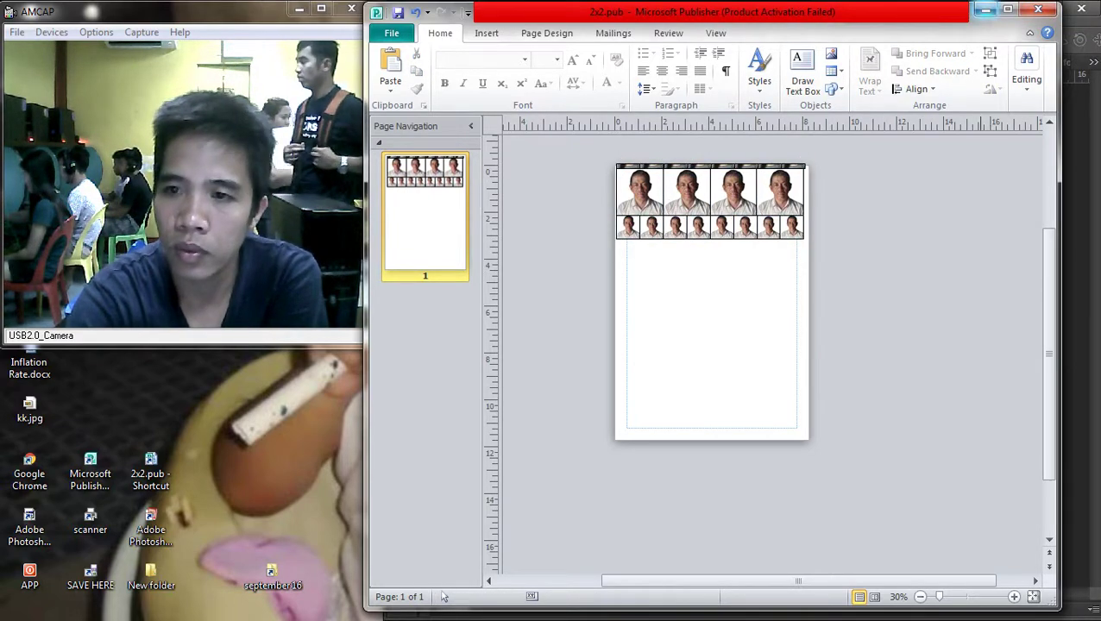
pyautogui.hotkey('alt', 'Tab')
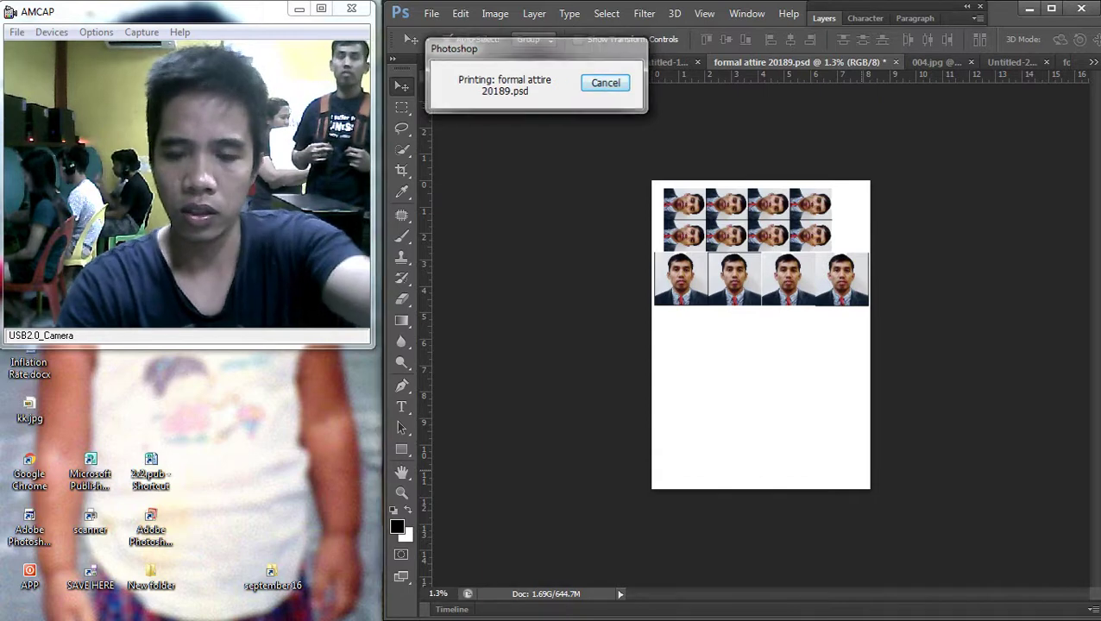
# - Review the photo sheet's Canvas Size and Image Size settings without changing them
pyautogui.hotkey('ctrl', '-')
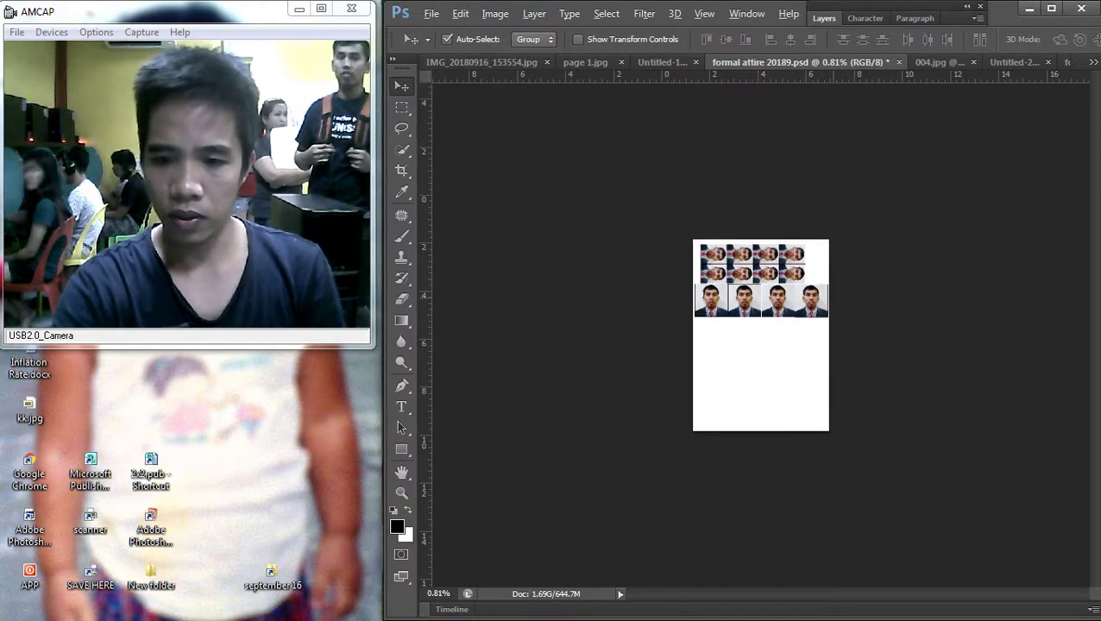
pyautogui.hotkey('ctrl', '+')
pyautogui.hotkey('ctrl', '+')
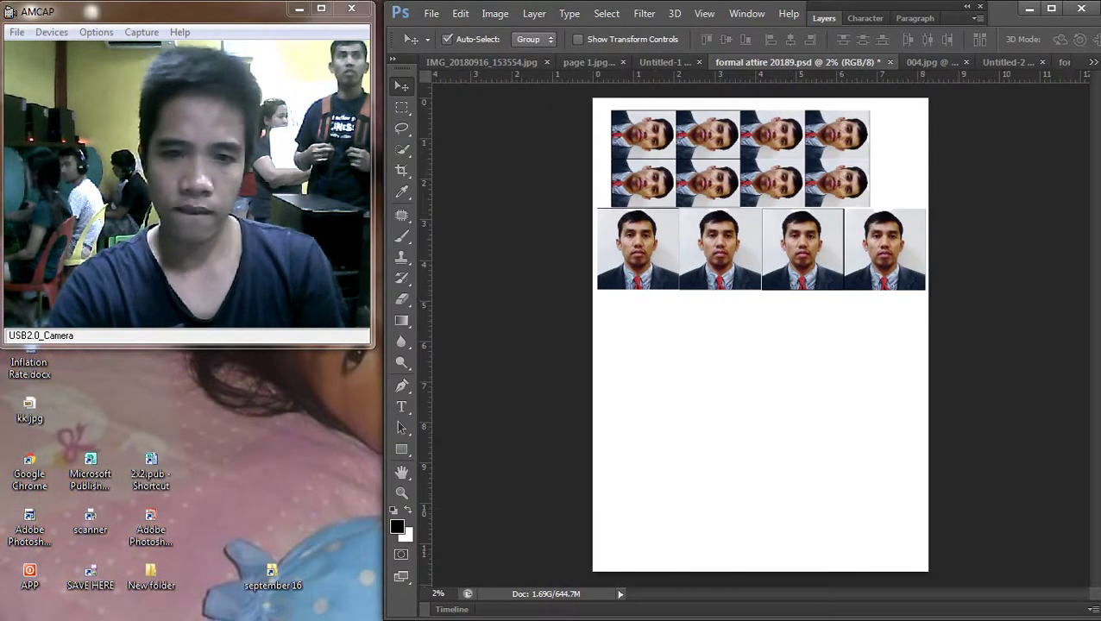
pyautogui.click(494, 14)
pyautogui.click(517, 145)
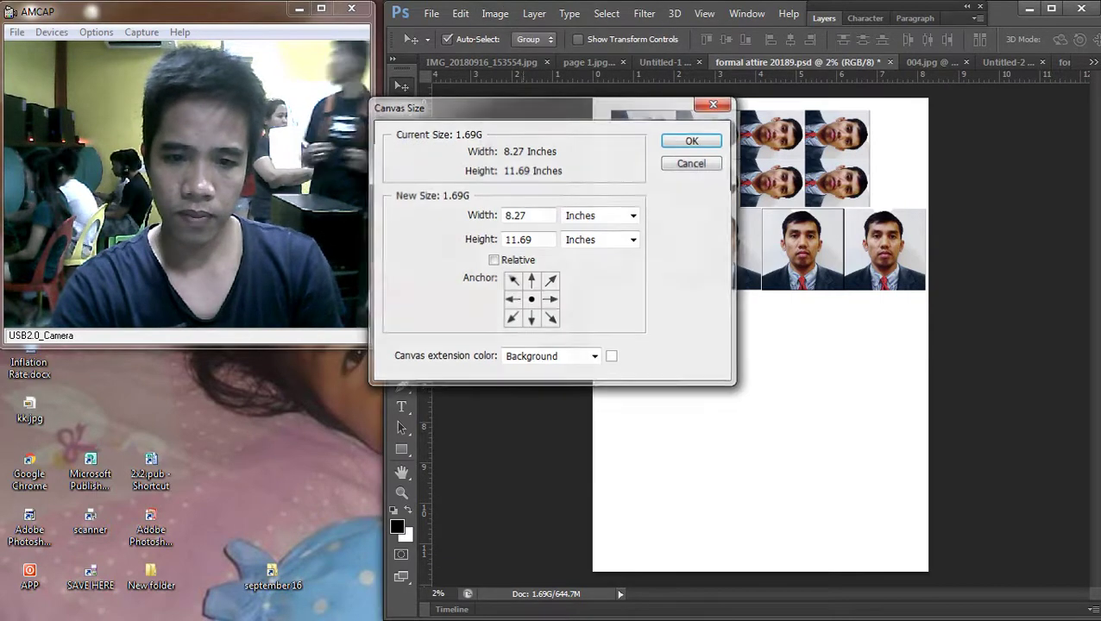
pyautogui.press('Escape')
pyautogui.click(494, 14)
pyautogui.click(504, 127)
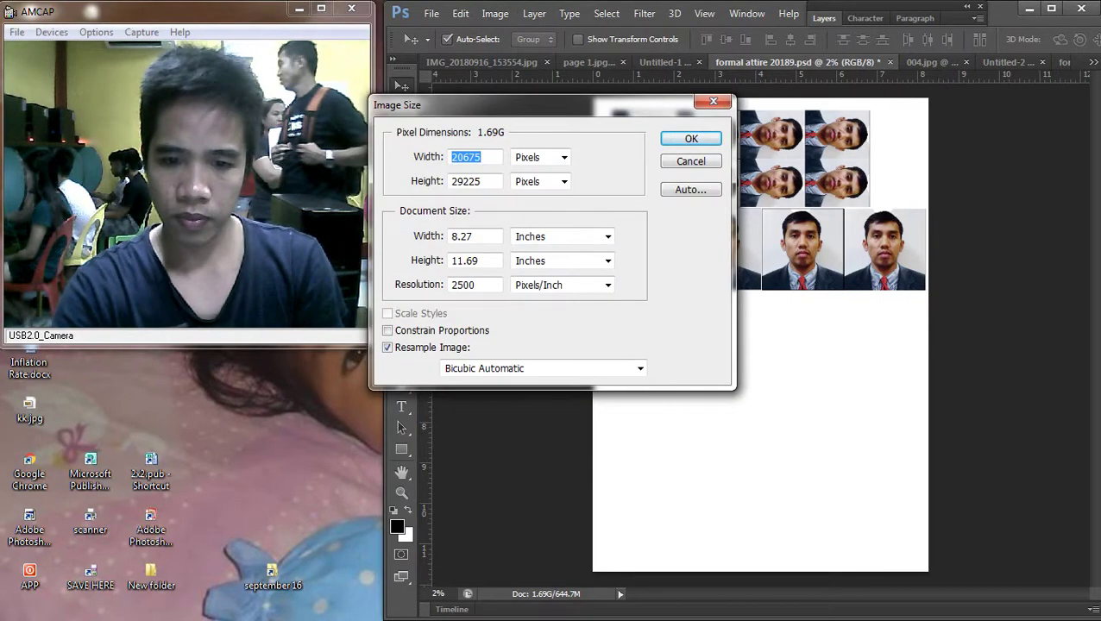
pyautogui.click(462, 284)
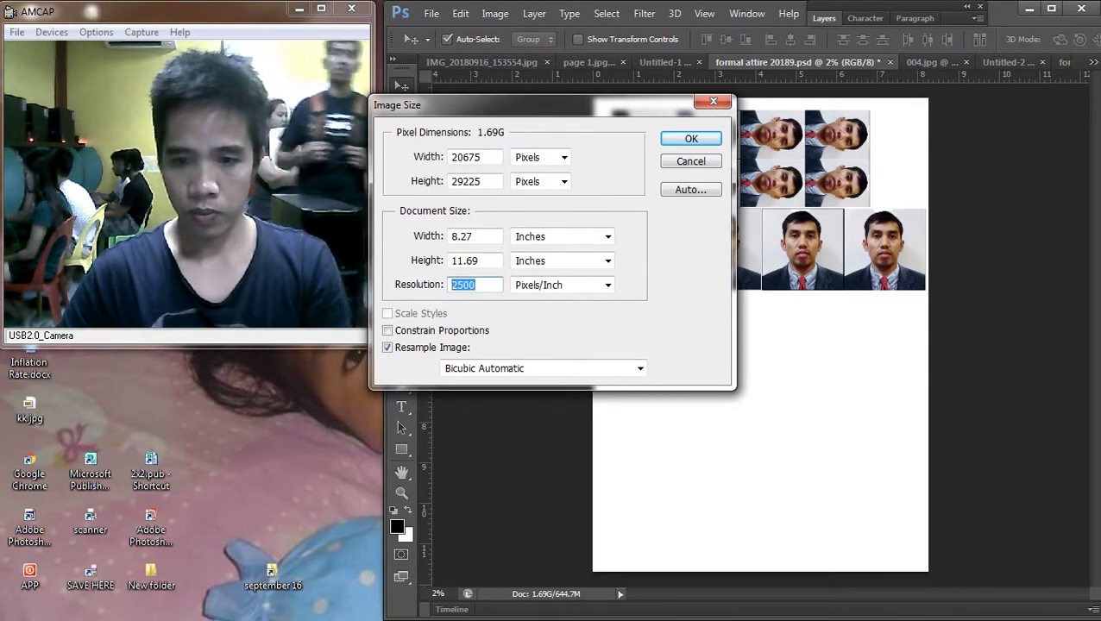
pyautogui.press('Escape')
# - Start a Save As to the Desktop, then cancel it
pyautogui.hotkey('alt', 'f')
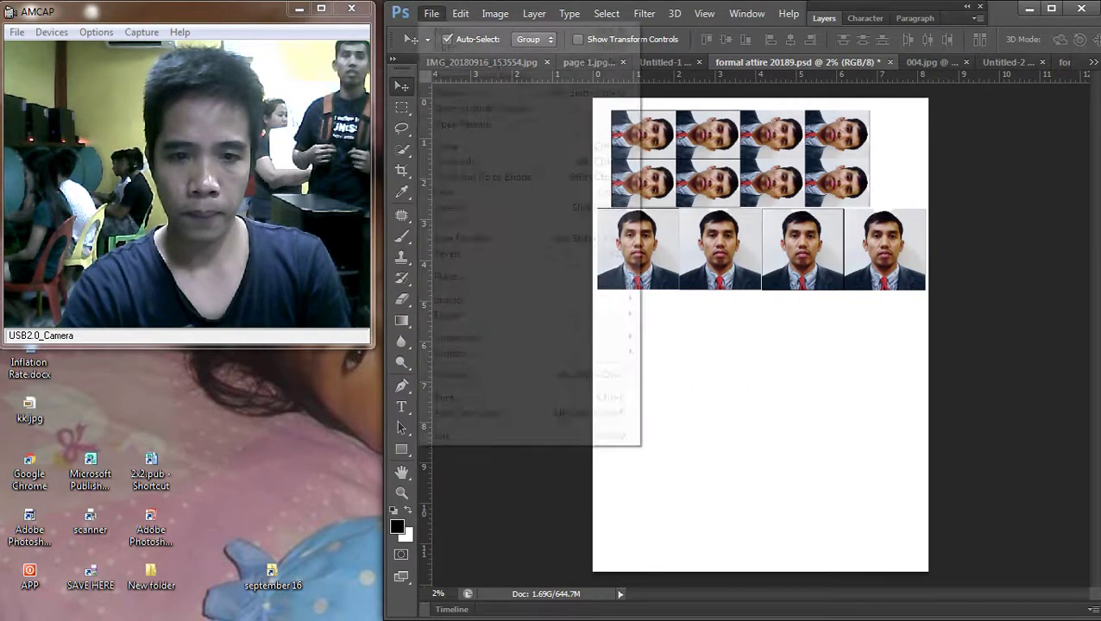
pyautogui.press('a')
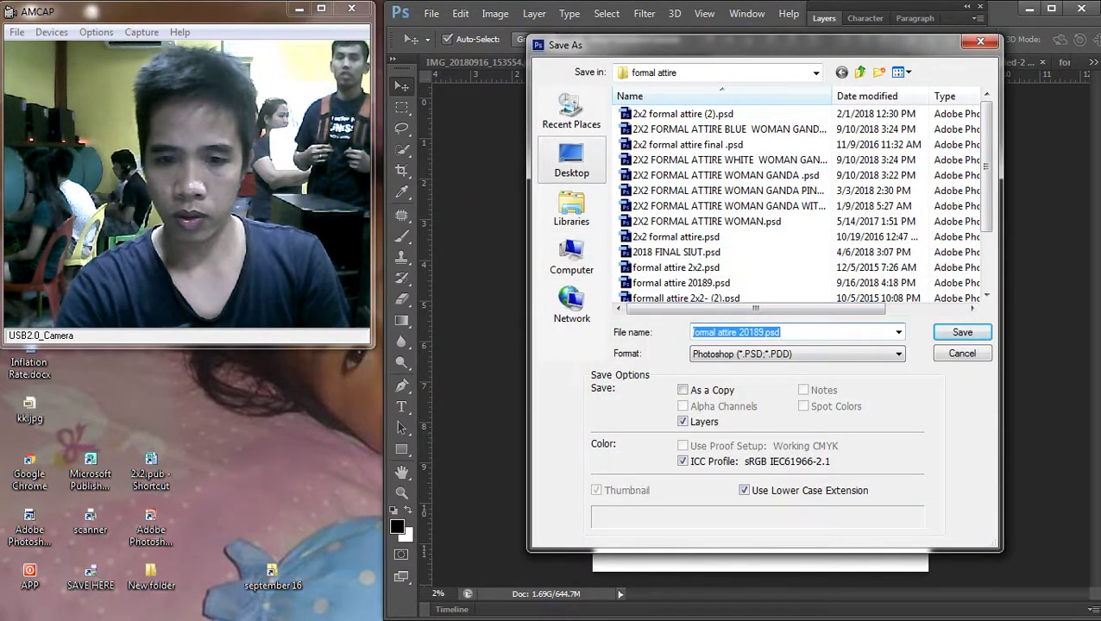
pyautogui.click(571, 160)
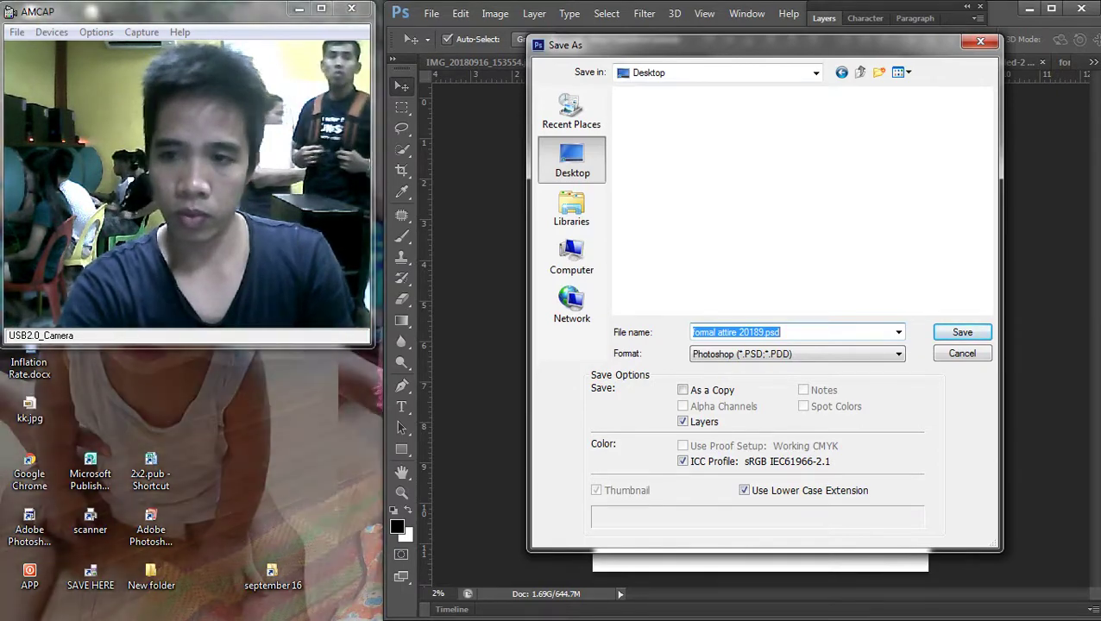
pyautogui.press('Escape')
# - Change the Image Size resolution from 2500 to 600 pixels per inch
pyautogui.hotkey('alt', 'i')
pyautogui.press('i')
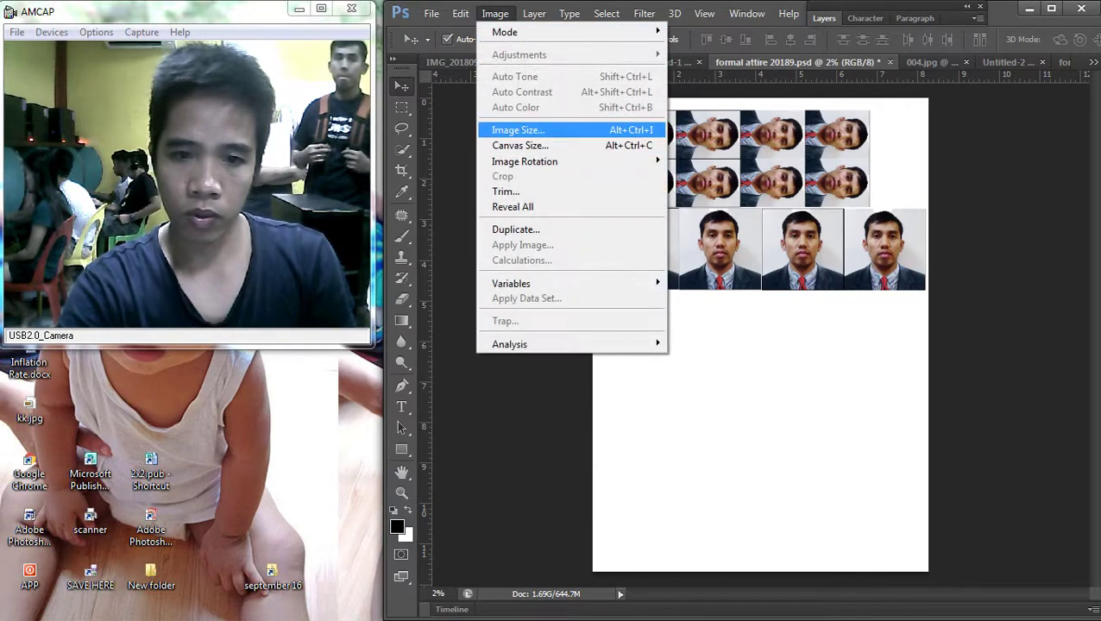
pyautogui.press('Return')
pyautogui.moveTo(475, 284); pyautogui.dragTo(449, 284)
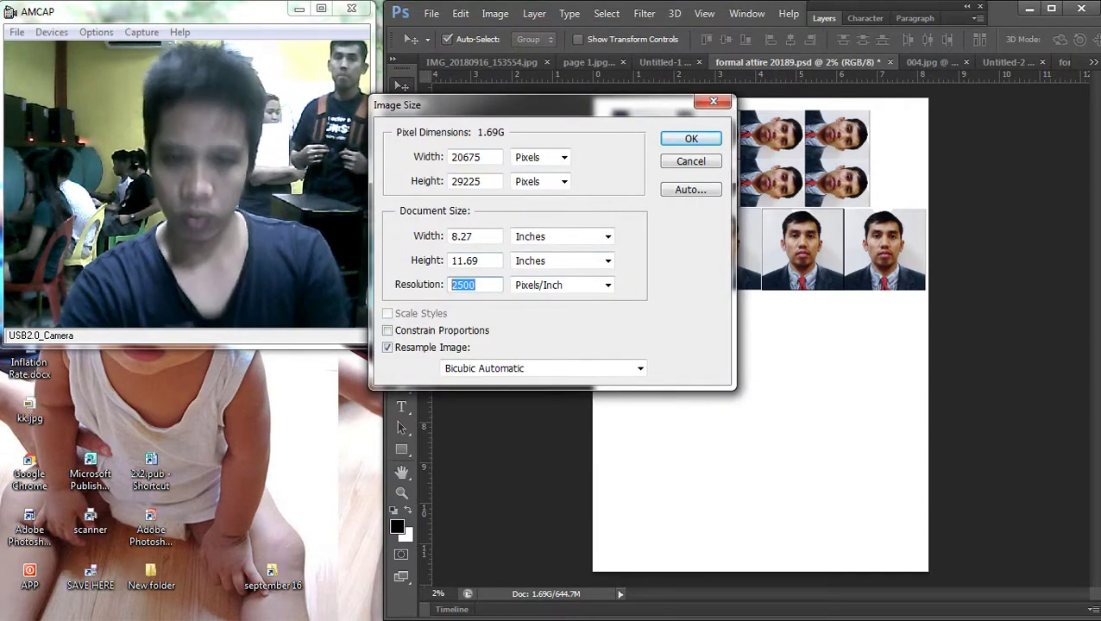
pyautogui.write('800')
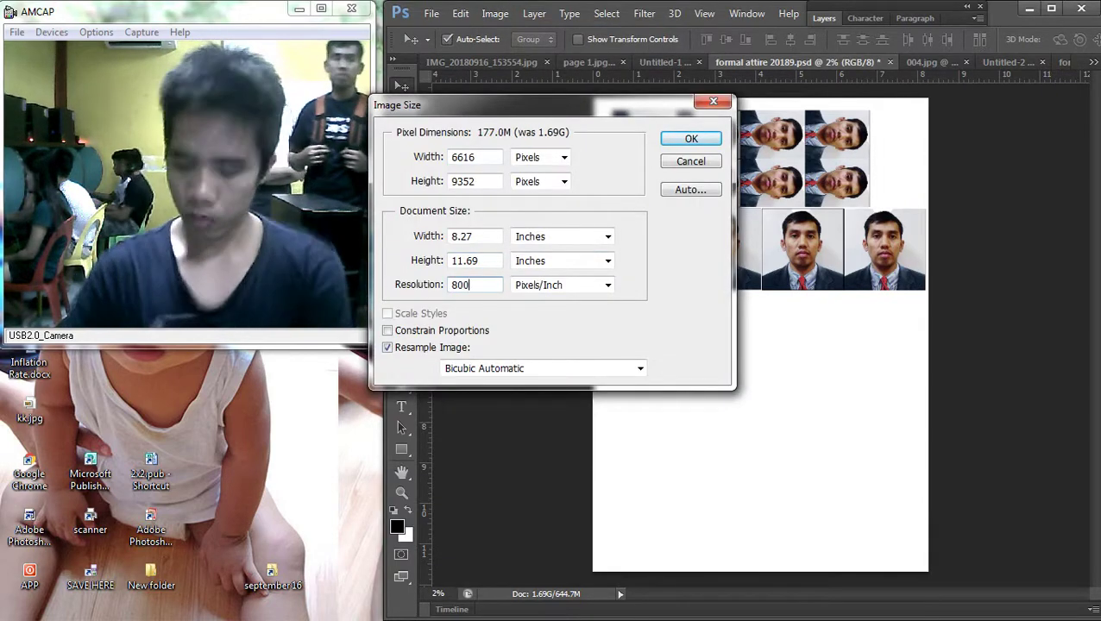
pyautogui.press('BackSpace')
pyautogui.press('BackSpace')
pyautogui.press('BackSpace')
pyautogui.write('600')
pyautogui.press('Return')
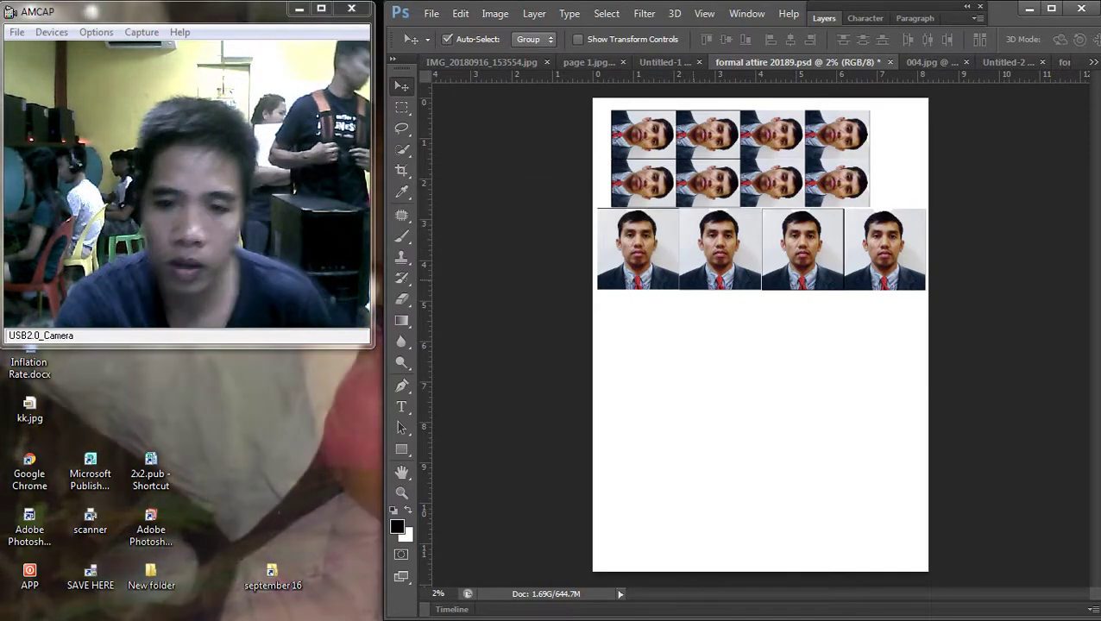
# - Save the fitted sheet in JPEG format, keeping the name formal attire 20189.jpg
pyautogui.hotkey('ctrl', '0')
pyautogui.hotkey('alt', 'f')
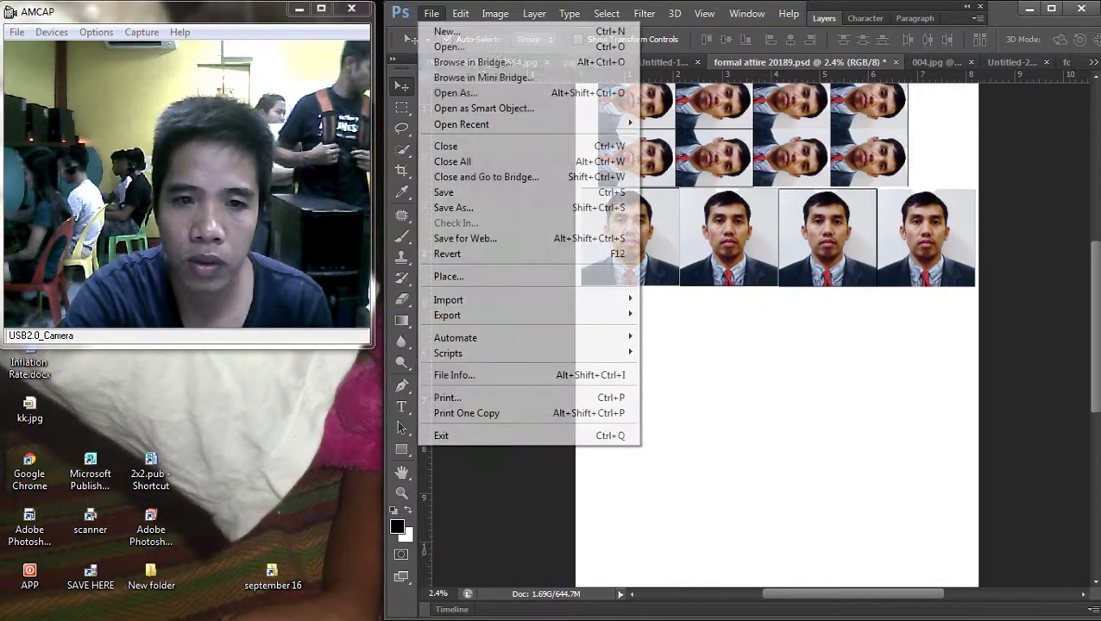
pyautogui.press('Return')
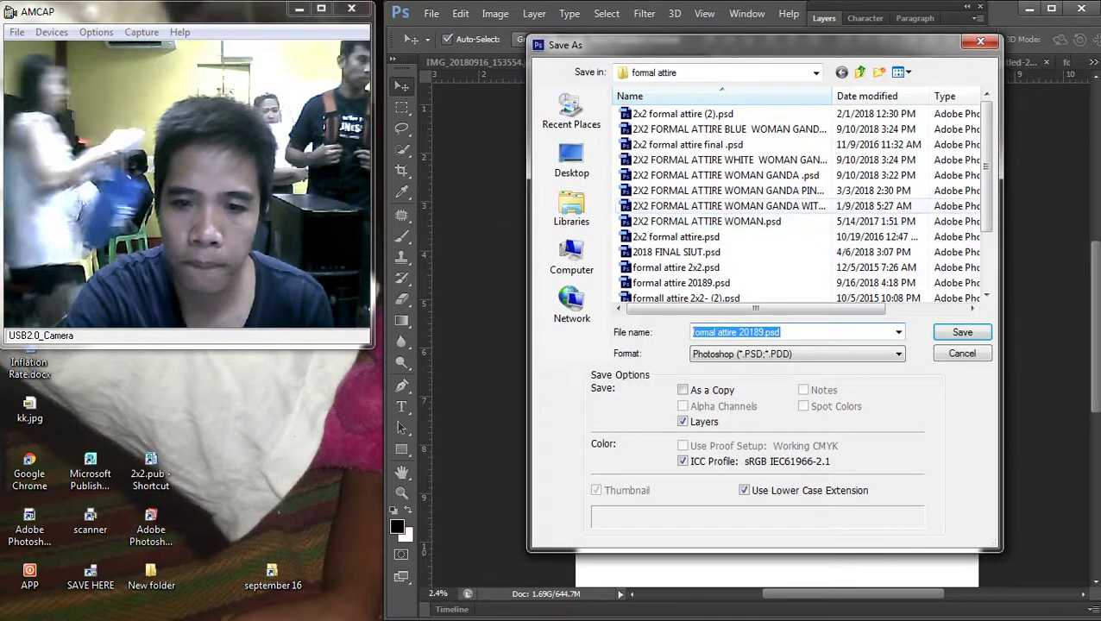
pyautogui.press('Tab')
pyautogui.hotkey('alt', 'Down')
pyautogui.press('Down')
pyautogui.press('Down')
pyautogui.press('Down')
pyautogui.press('Down')
pyautogui.press('Down')
pyautogui.press('Down')
pyautogui.press('Down')
pyautogui.press('Down')
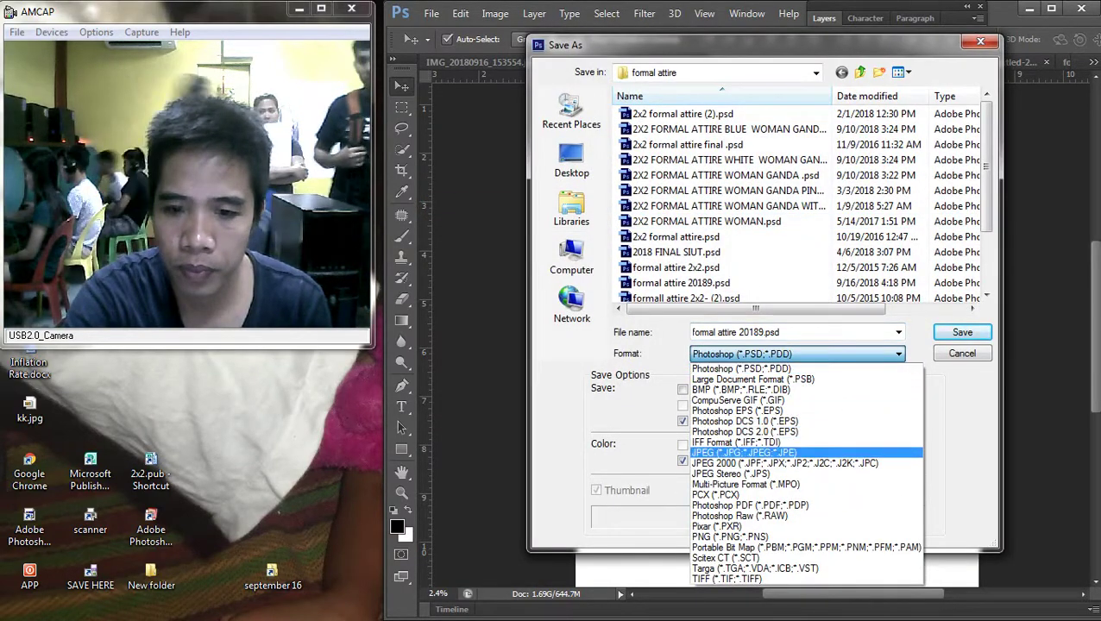
pyautogui.press('Return')
pyautogui.hotkey('shift', 'Tab')
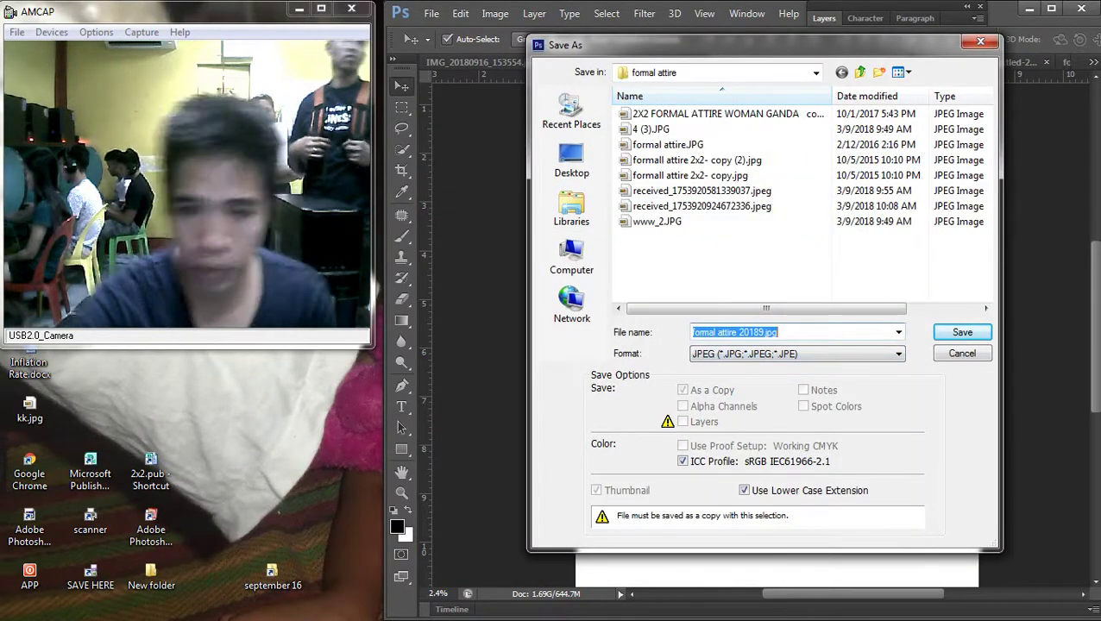
pyautogui.press('BackSpace')
pyautogui.hotkey('ctrl', 'z')
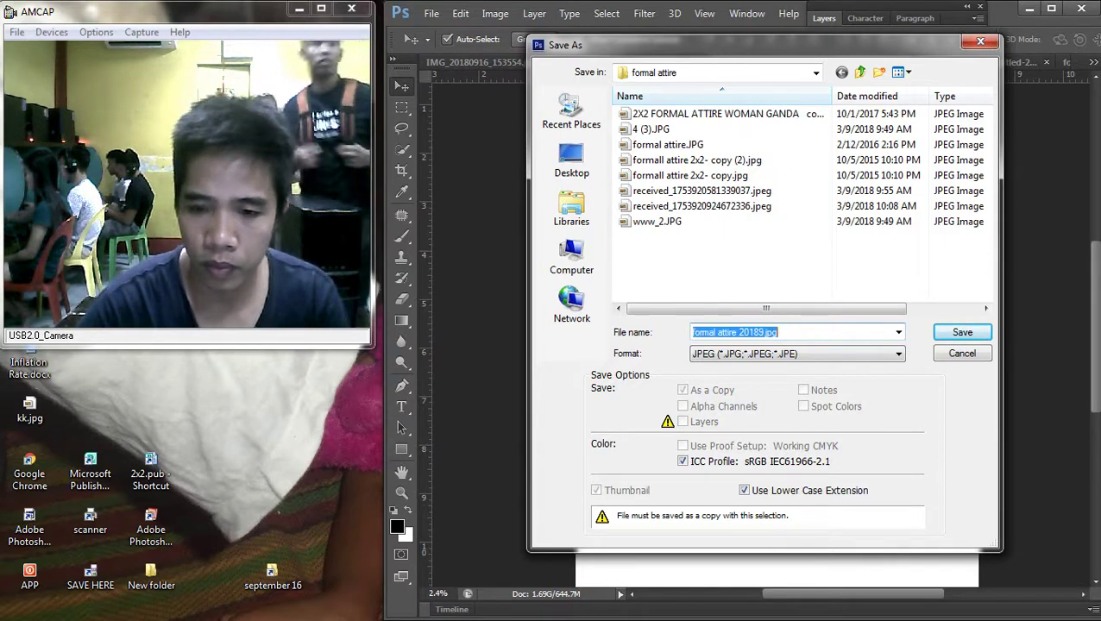
pyautogui.press('Return')
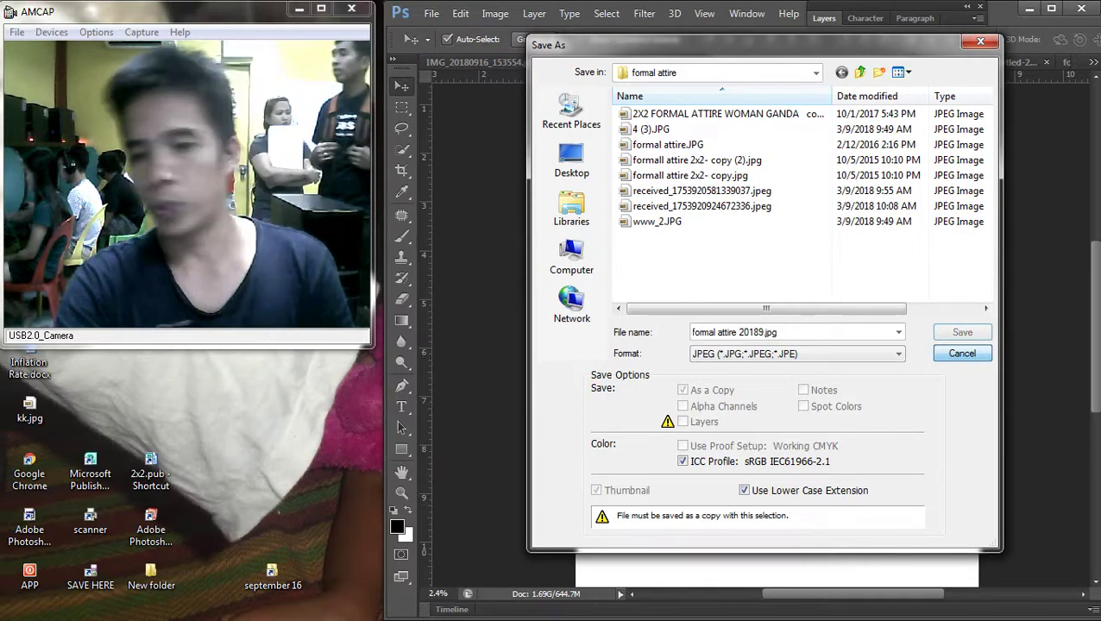
# - Set the photo sheet's resolution from 2500 to 600 pixels per inch in Image Size
pyautogui.press('Escape')
pyautogui.rightClick(247, 435)
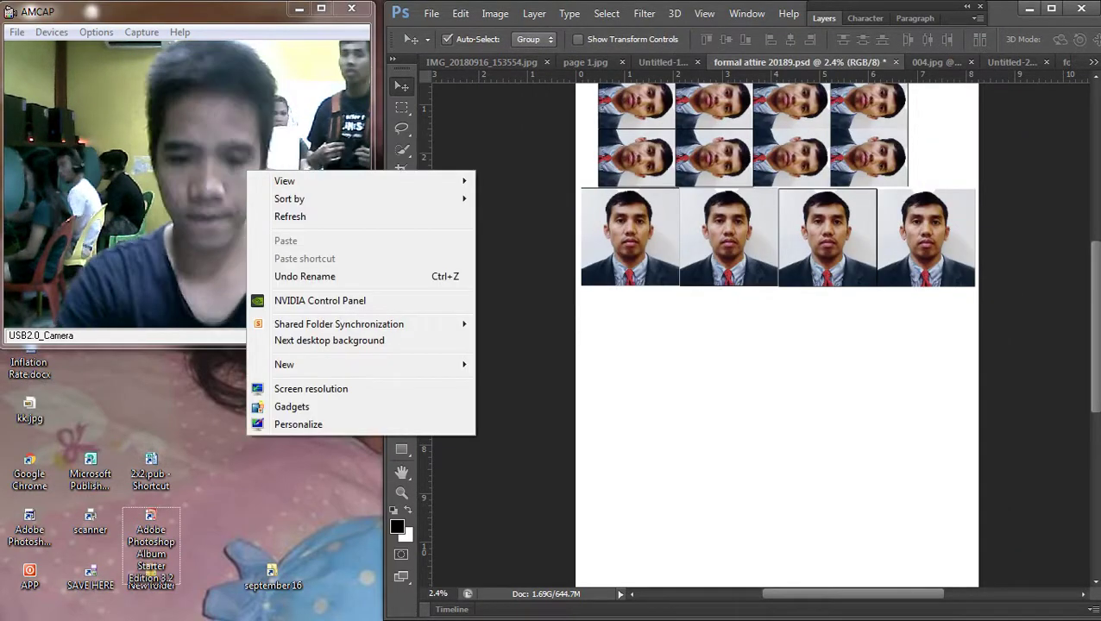
pyautogui.click(424, 540)
pyautogui.scroll(-1, 424, 524)
pyautogui.scroll(2, 423, 491)
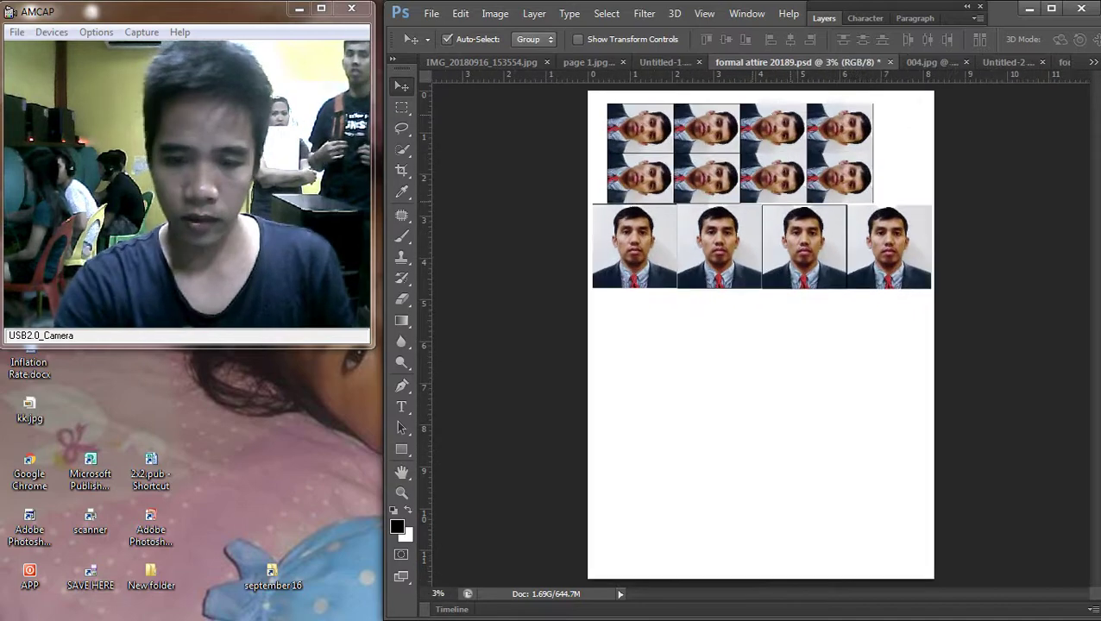
pyautogui.scroll(2, 759, 328)
pyautogui.click(494, 13)
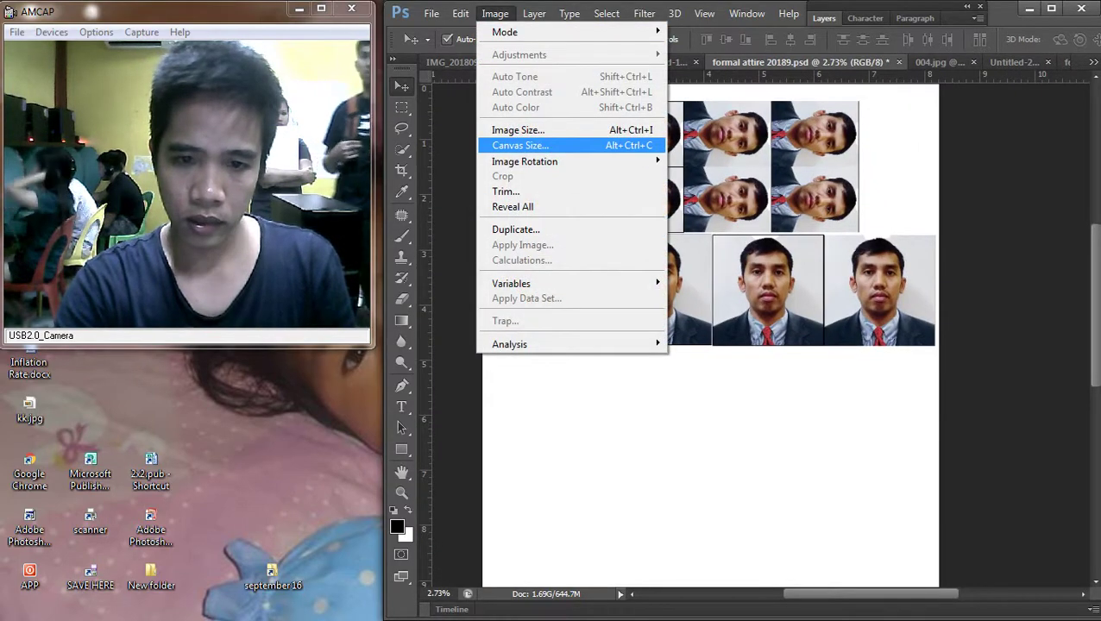
pyautogui.click(519, 145)
pyautogui.click(692, 160)
pyautogui.click(494, 13)
pyautogui.click(517, 130)
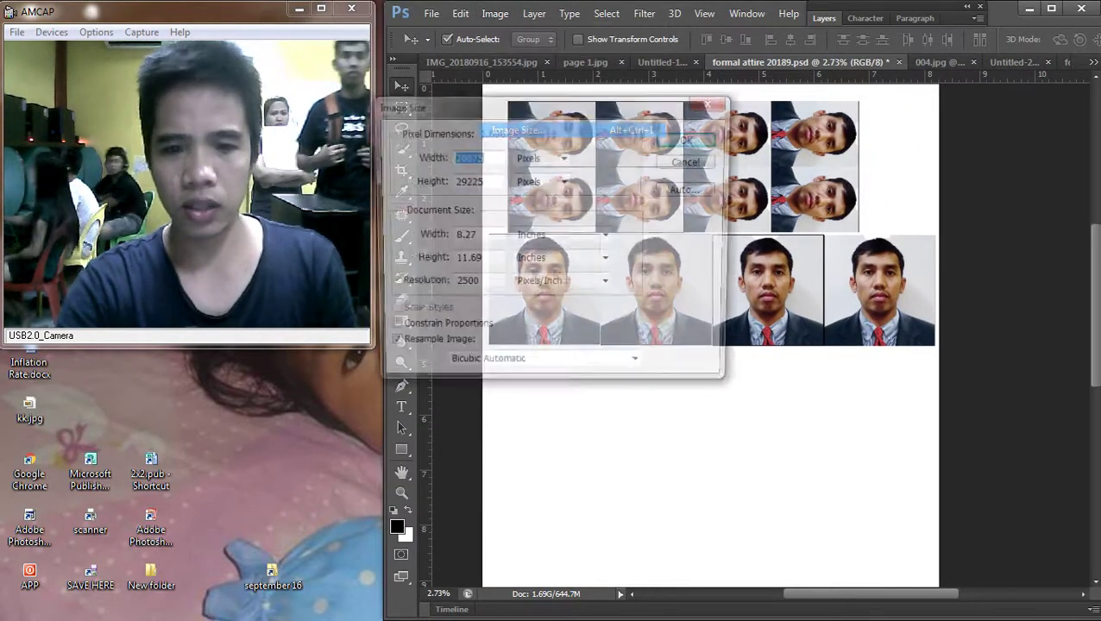
pyautogui.click(470, 285)
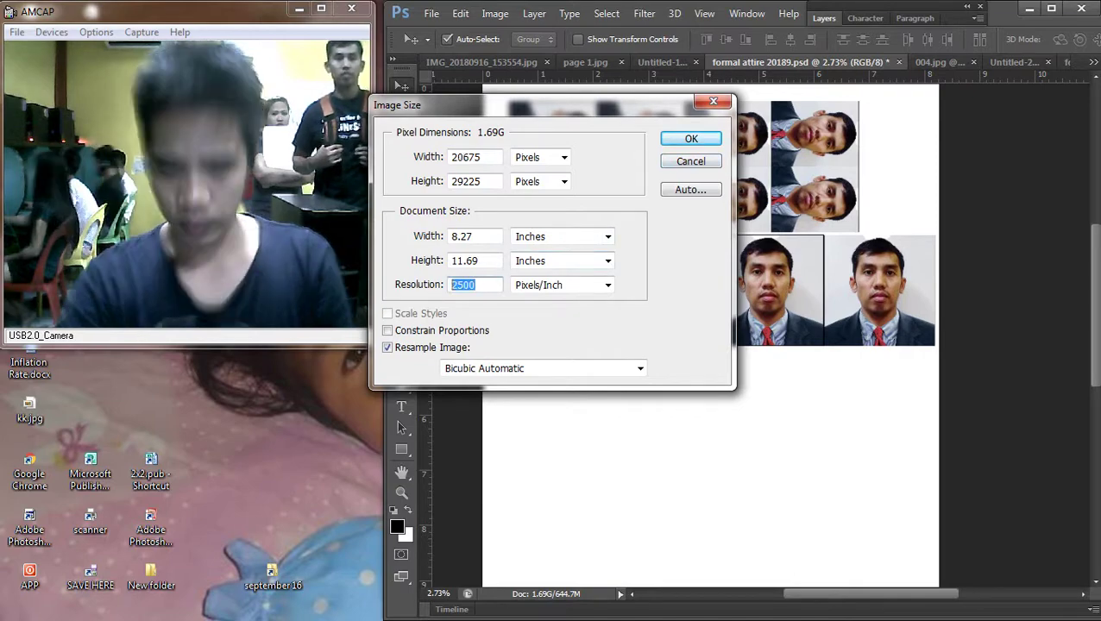
pyautogui.write('600')
pyautogui.press('Return')
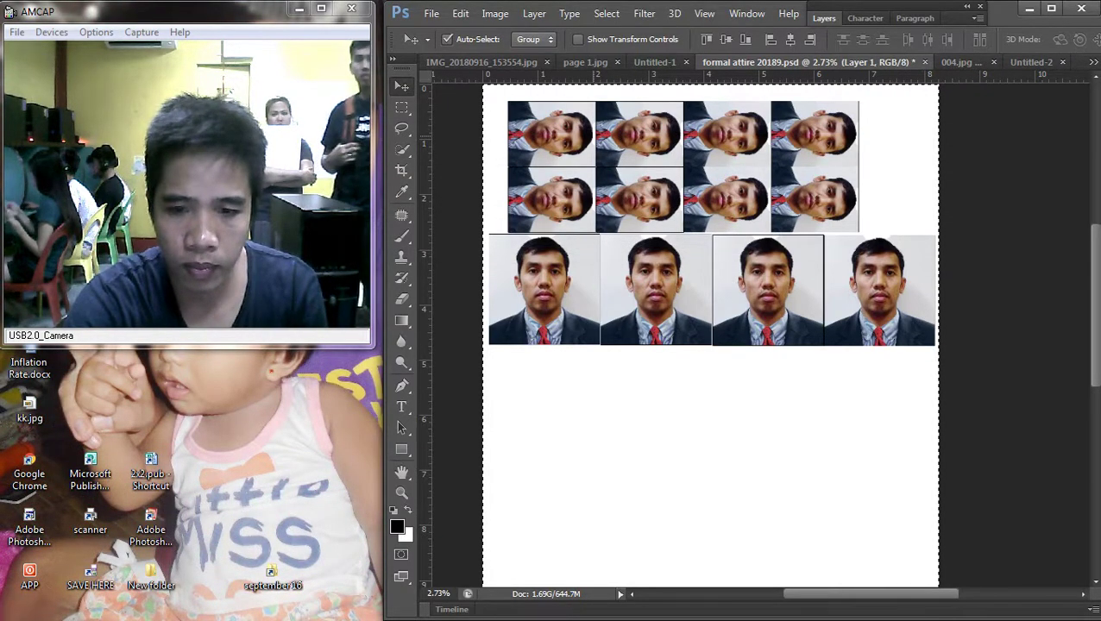
# - Clear the selection, switch to the Move tool, and cut the top-left portrait's layer
pyautogui.hotkey('ctrl', 'x')
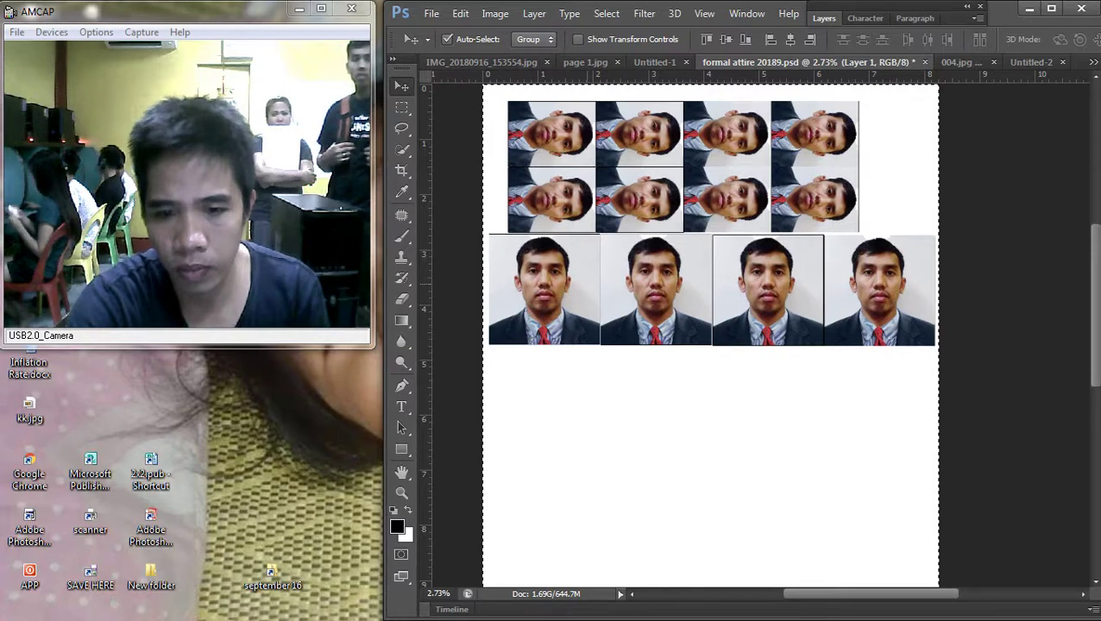
pyautogui.press('m')
pyautogui.rightClick(570, 185)
pyautogui.click(596, 192)
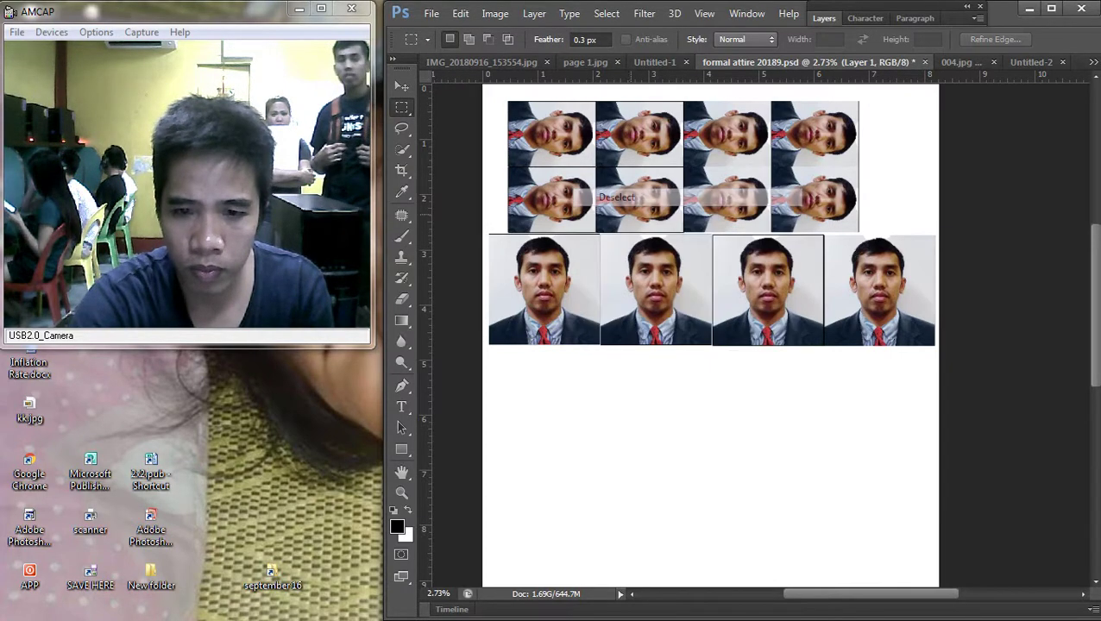
pyautogui.rightClick(537, 282)
pyautogui.press('Escape')
pyautogui.press('v')
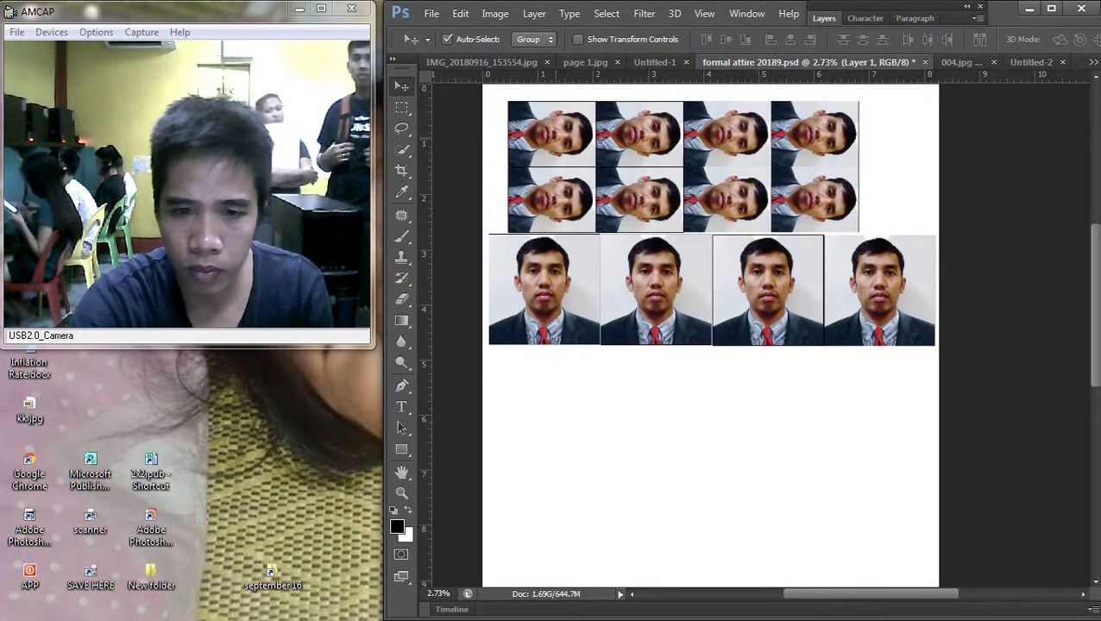
pyautogui.hotkey('ctrl', 'a')
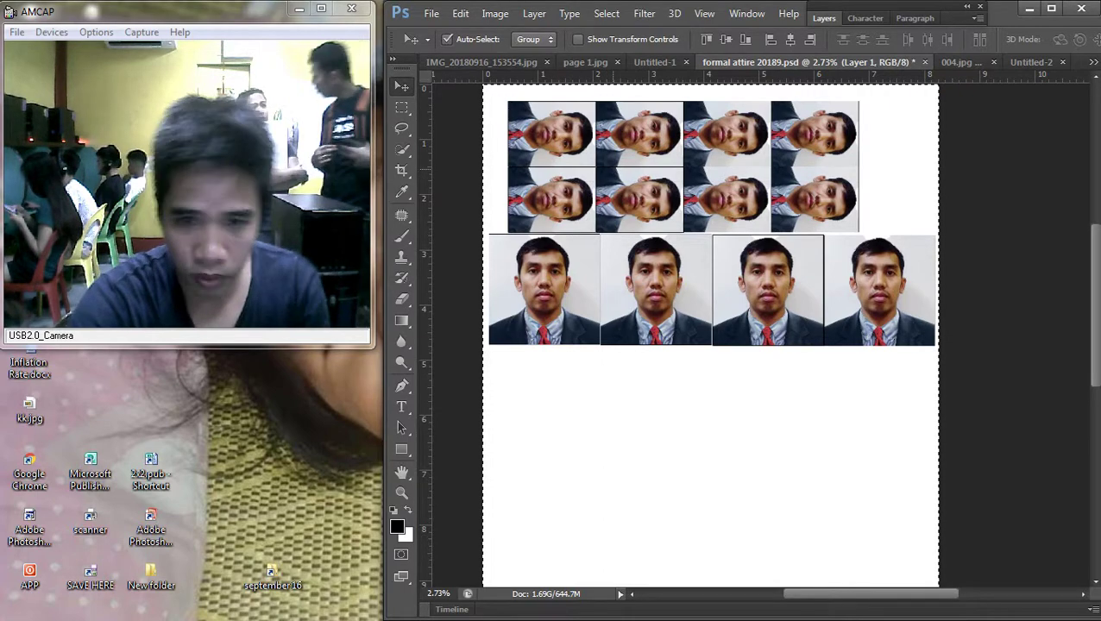
pyautogui.hotkey('ctrl', 'x')
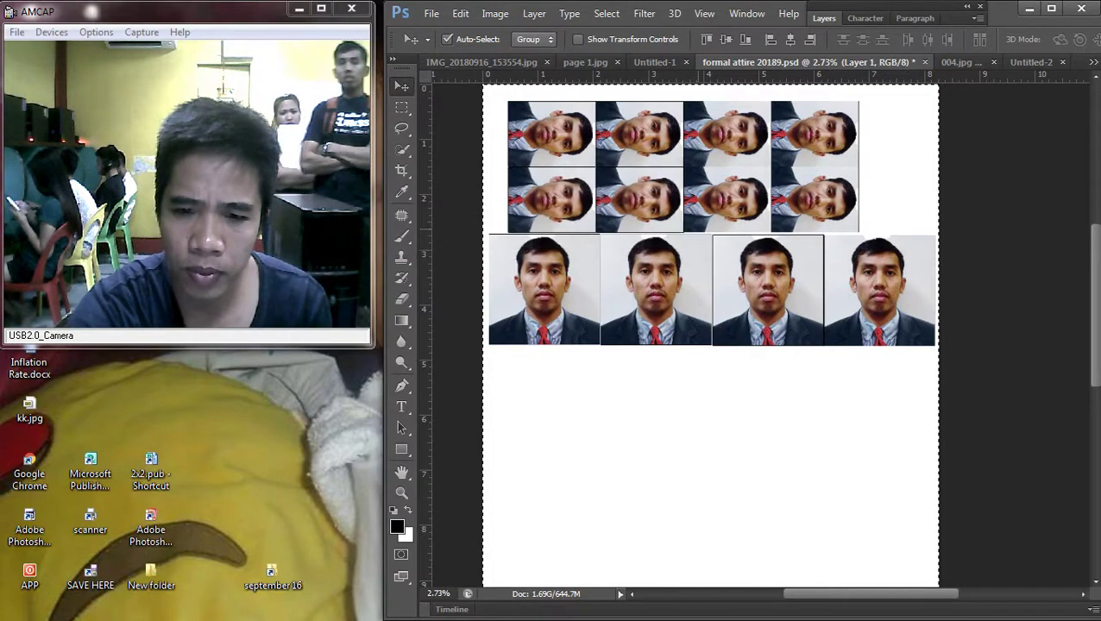
# - Paste the portrait into a new document and check its size is 1.575 × 1.181 inches
pyautogui.click(431, 14)
pyautogui.click(431, 14)
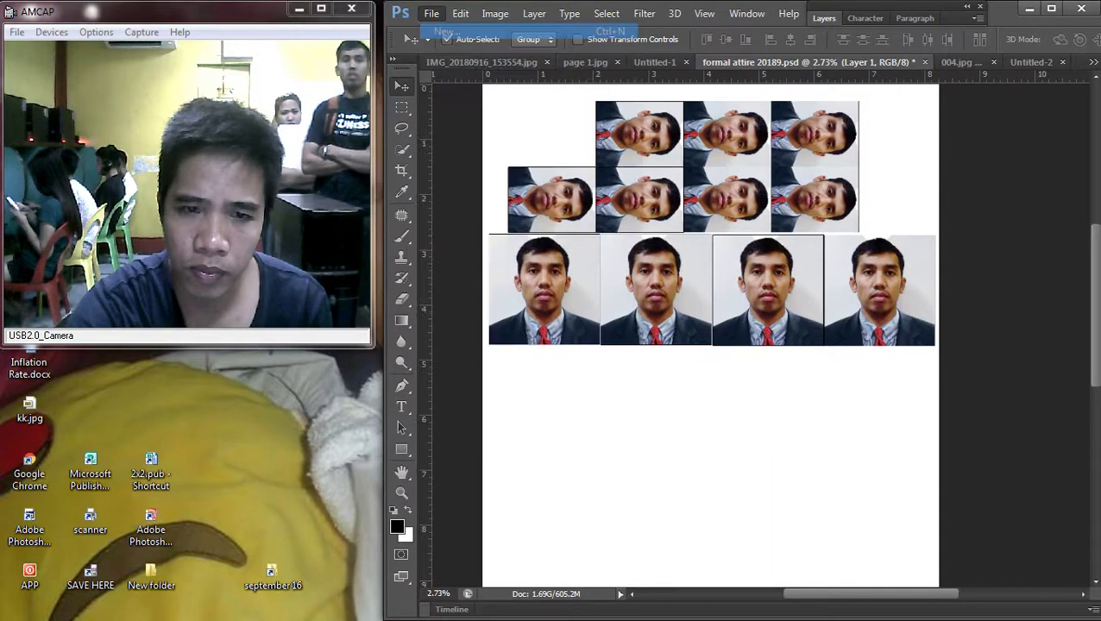
pyautogui.press('Return')
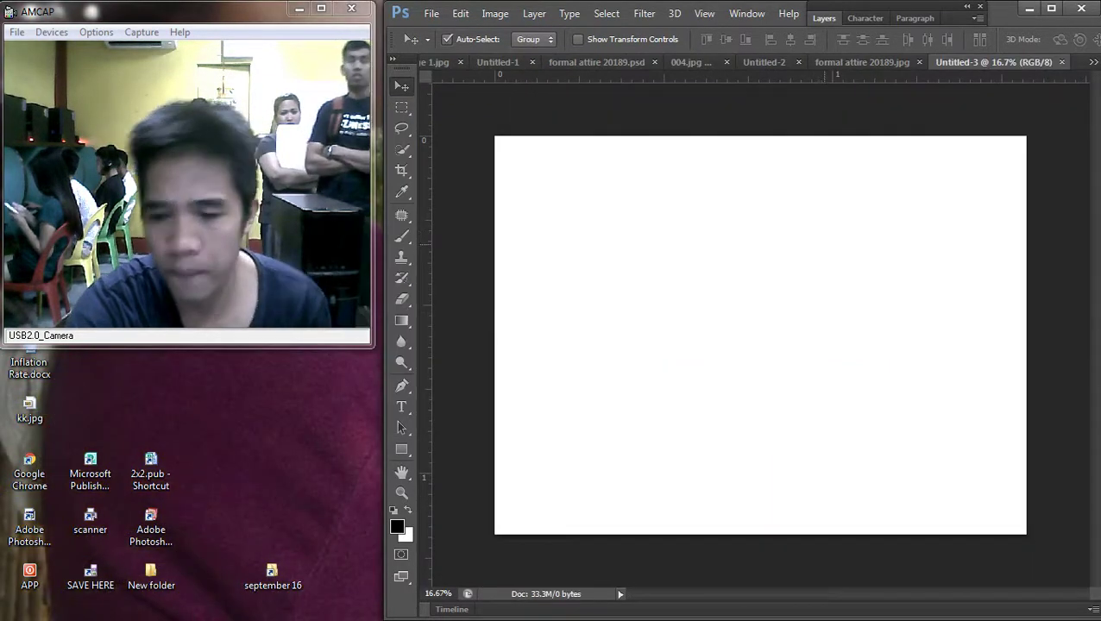
pyautogui.hotkey('ctrl', 'v')
pyautogui.hotkey('alt', 'i')
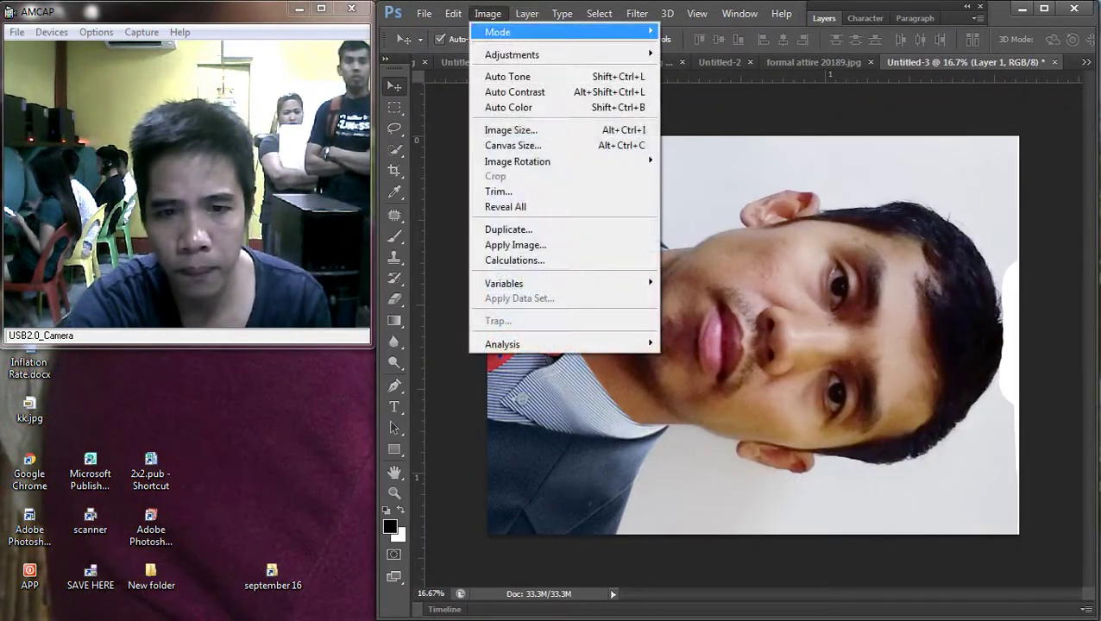
pyautogui.press('Down')
pyautogui.press('Down')
pyautogui.press('Down')
pyautogui.press('Down')
pyautogui.press('Down')
pyautogui.press('Return')
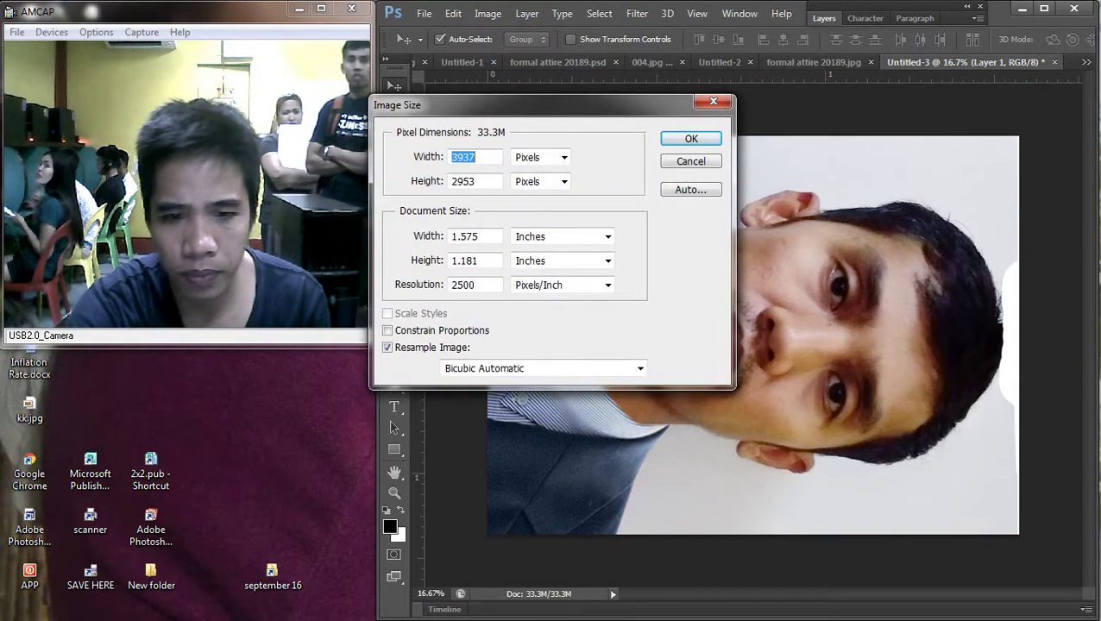
# - Browse the desktop photo folders in Explorer, then switch to 2x2.pub in Publisher
pyautogui.press('super+e')
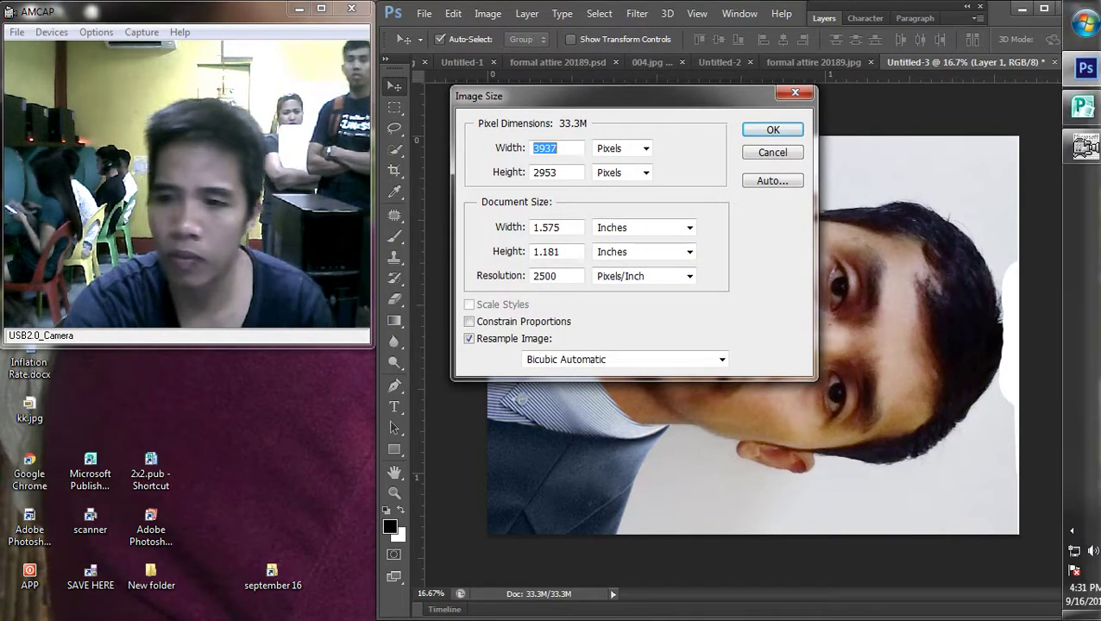
pyautogui.hotkey('alt', 'Up')
pyautogui.press('2')
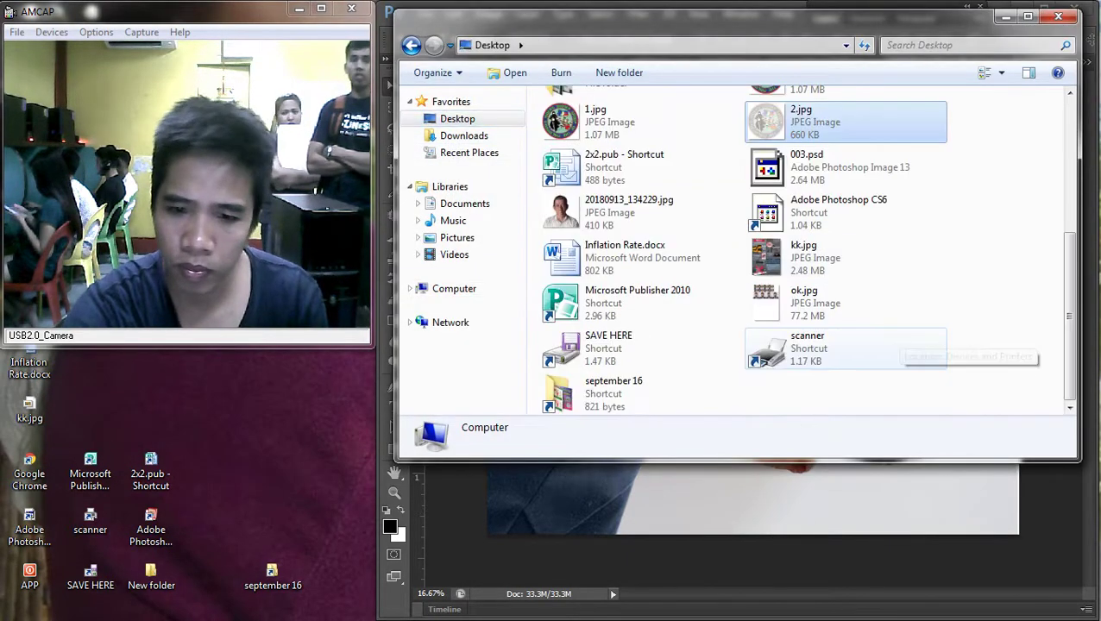
pyautogui.hotkey('alt', 'Tab')
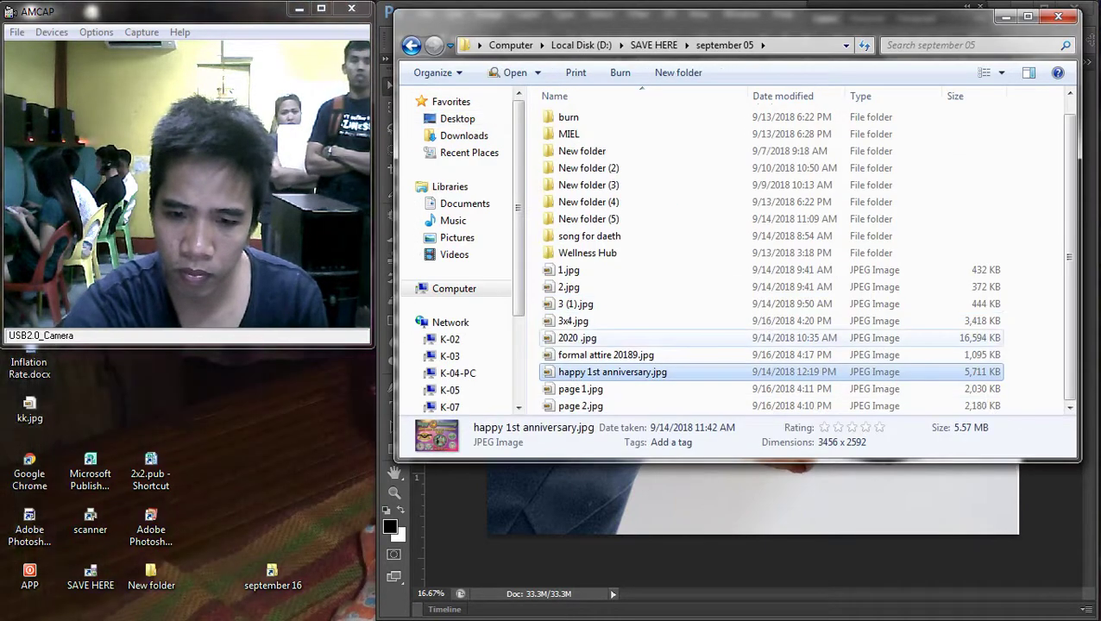
pyautogui.press('3')
pyautogui.press('x')
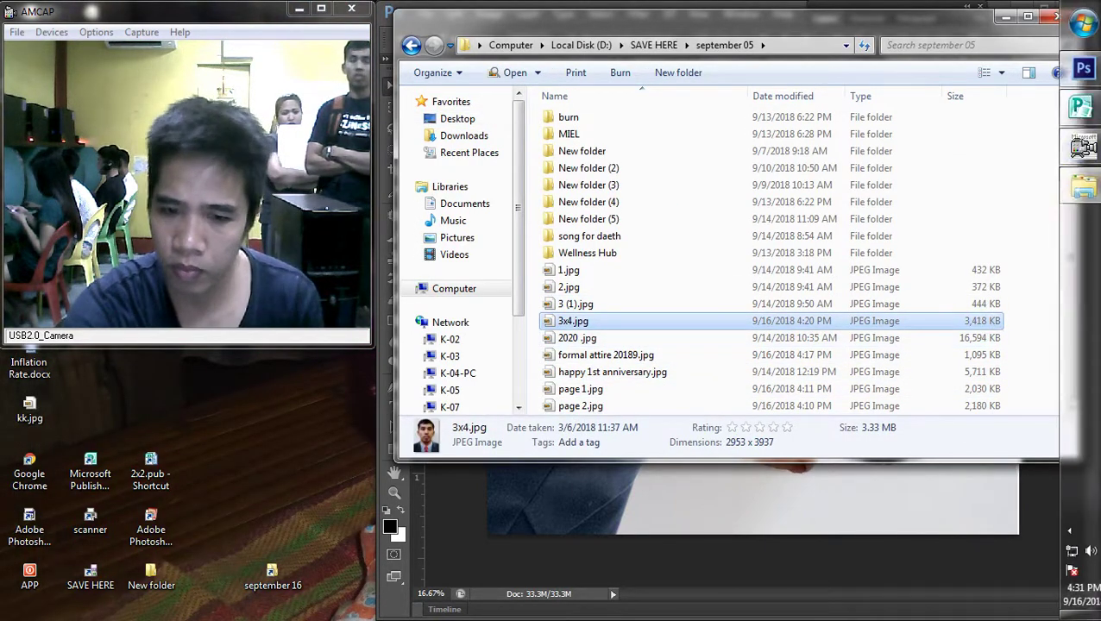
pyautogui.click(1080, 68)
pyautogui.moveTo(1078, 106)
pyautogui.click(952, 86)
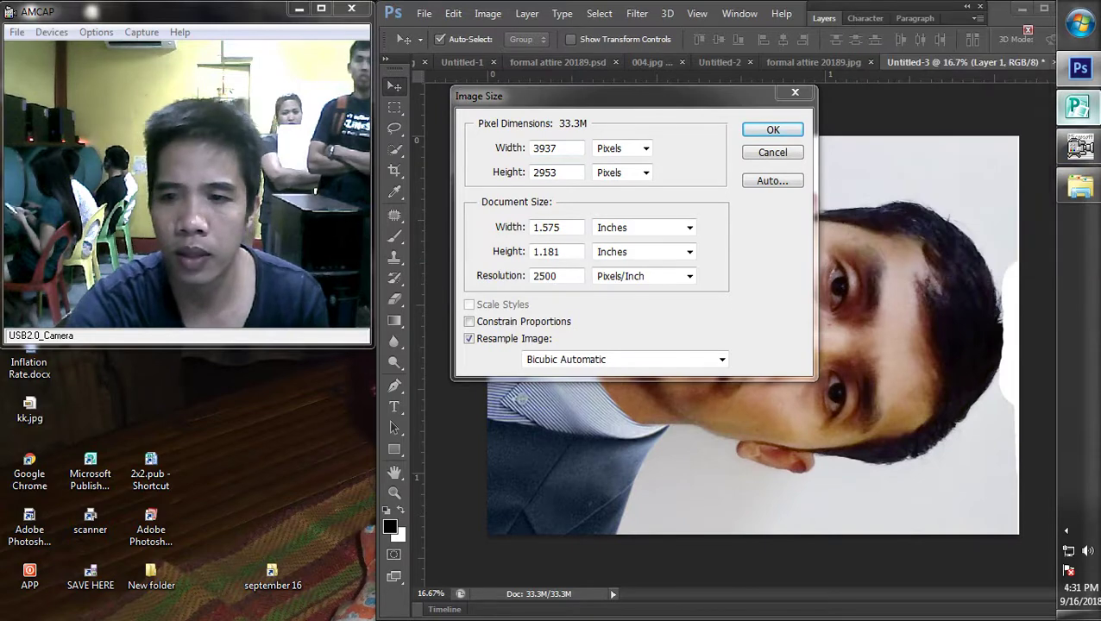
pyautogui.moveTo(900, 267); pyautogui.dragTo(900, 267)
# - Paste the red-tie portrait and drag it below the top photo row near the left margin
pyautogui.press('Delete')
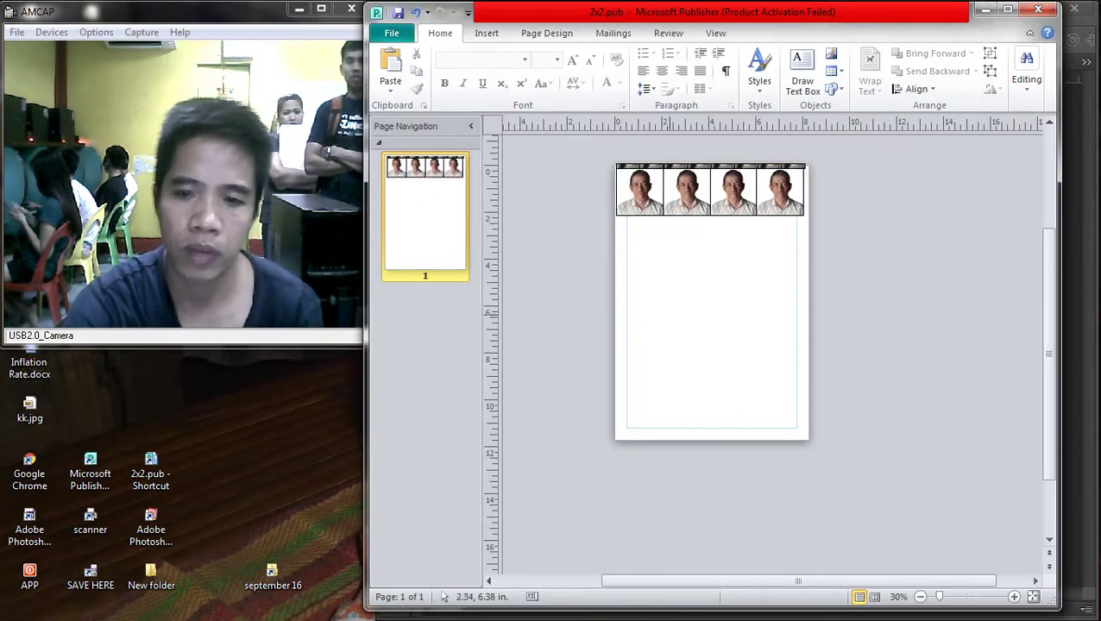
pyautogui.press('F9')
pyautogui.press('F9')
pyautogui.press('F9')
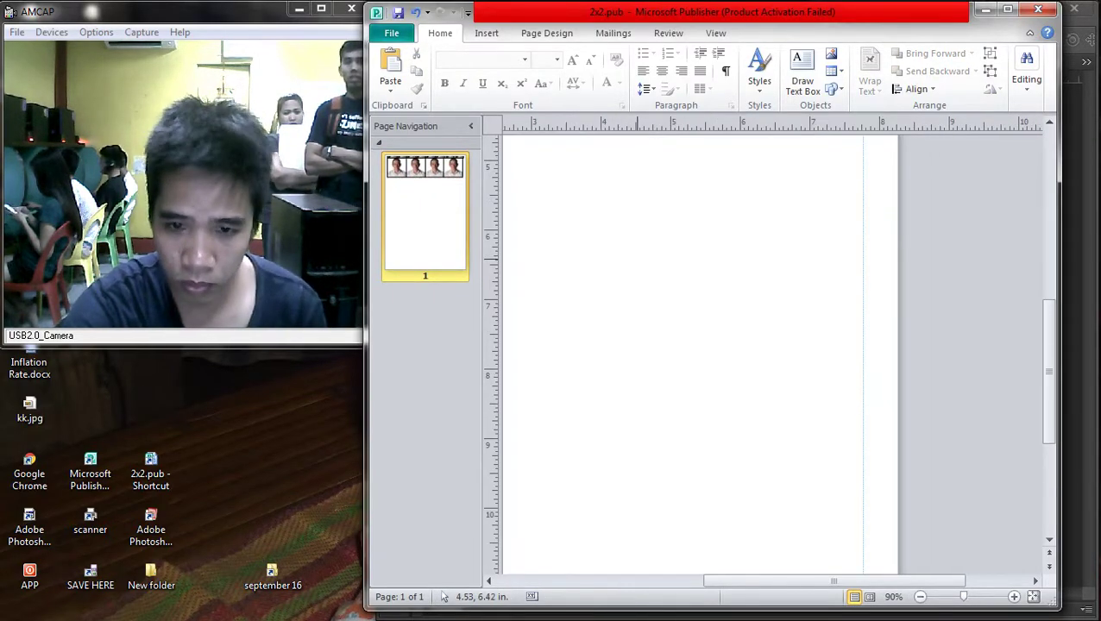
pyautogui.hotkey('ctrl', 'v')
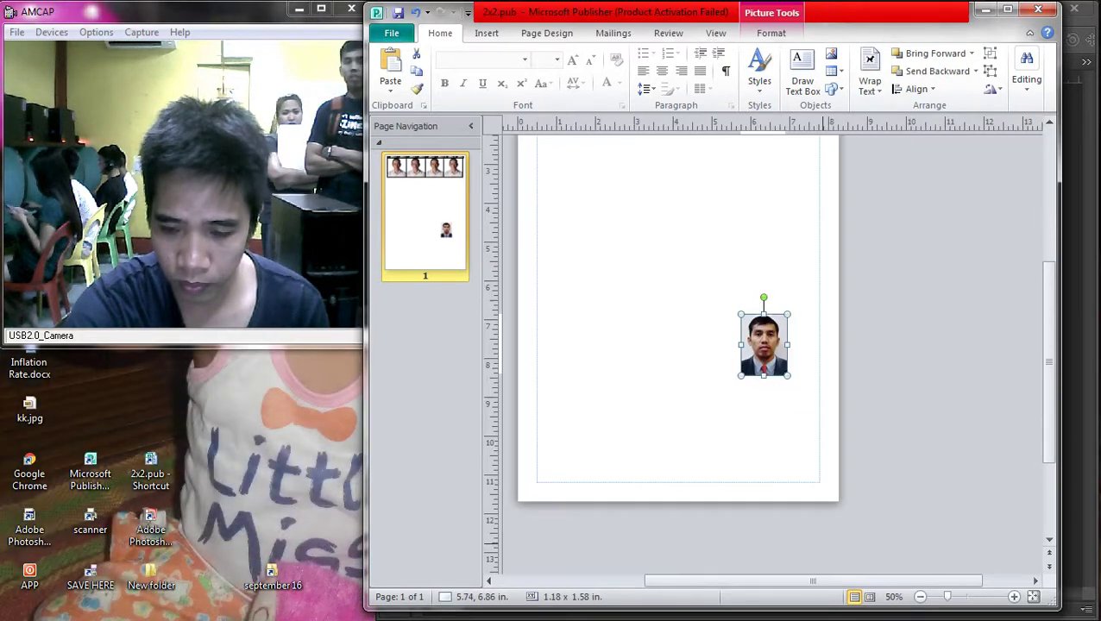
pyautogui.moveTo(763, 345); pyautogui.dragTo(595, 237)
pyautogui.scroll(3, 595, 237)
pyautogui.scroll(2, 764, 345)
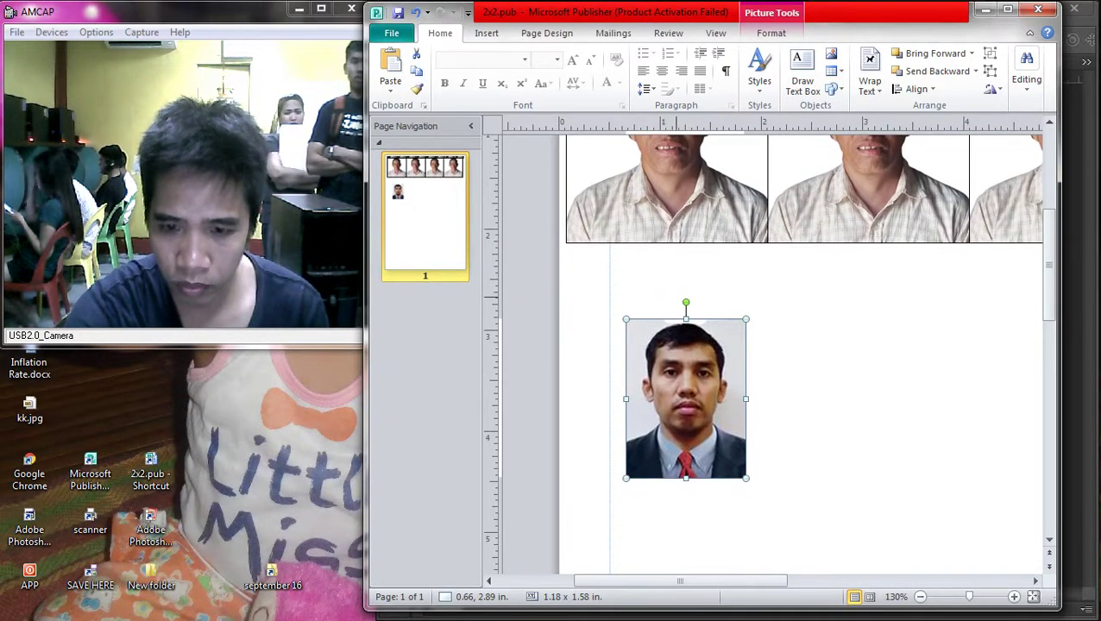
pyautogui.rightClick(699, 352)
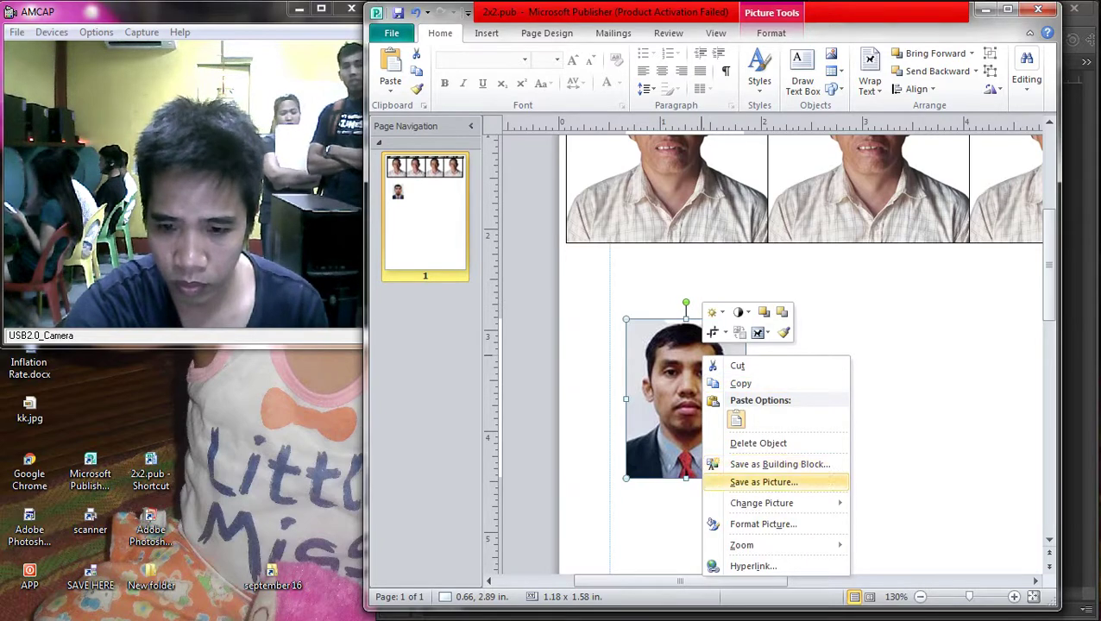
# - In Format Picture, size the portrait to 1.575 in high by 1.181 in wide, matching Photoshop
pyautogui.click(759, 522)
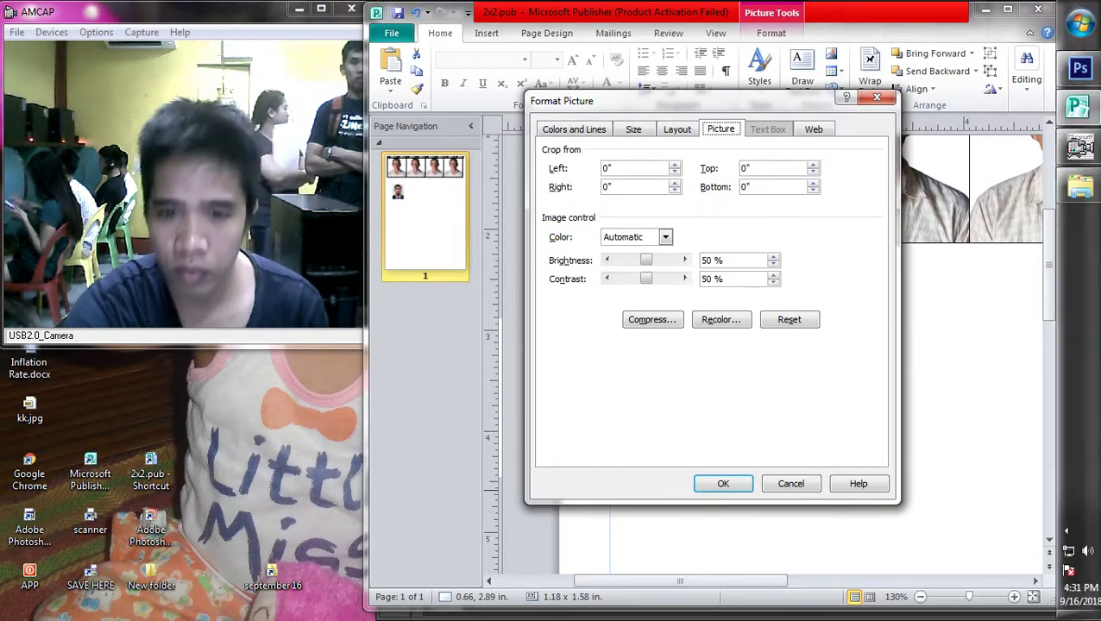
pyautogui.hotkey('ctrl', 'shift', 'Tab')
pyautogui.hotkey('ctrl', 'shift', 'Tab')
pyautogui.click(1080, 68)
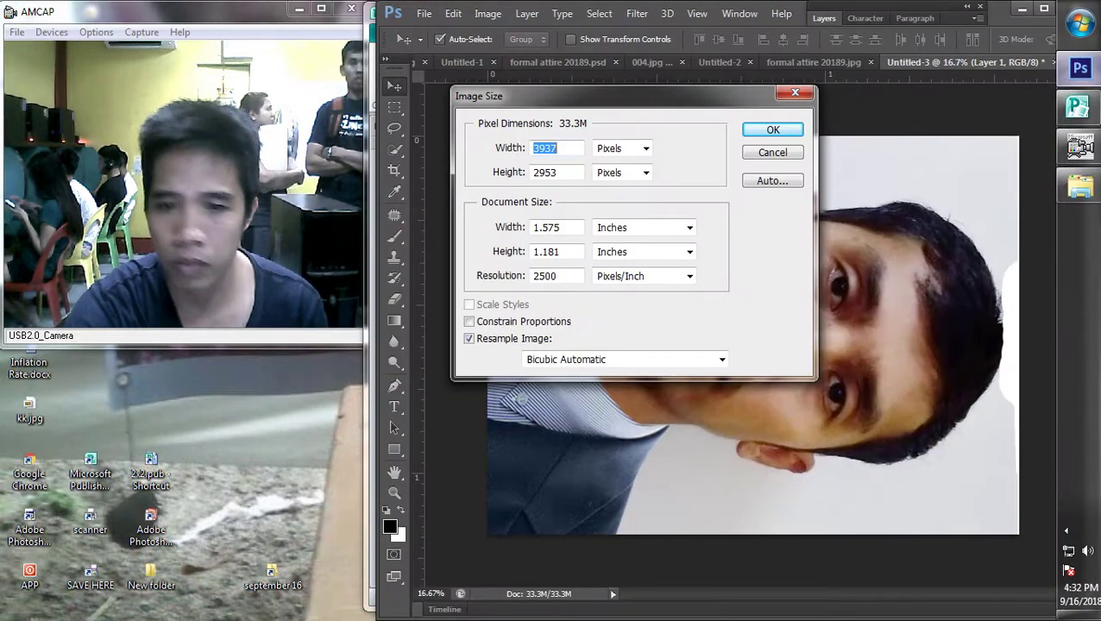
pyautogui.moveTo(1078, 108)
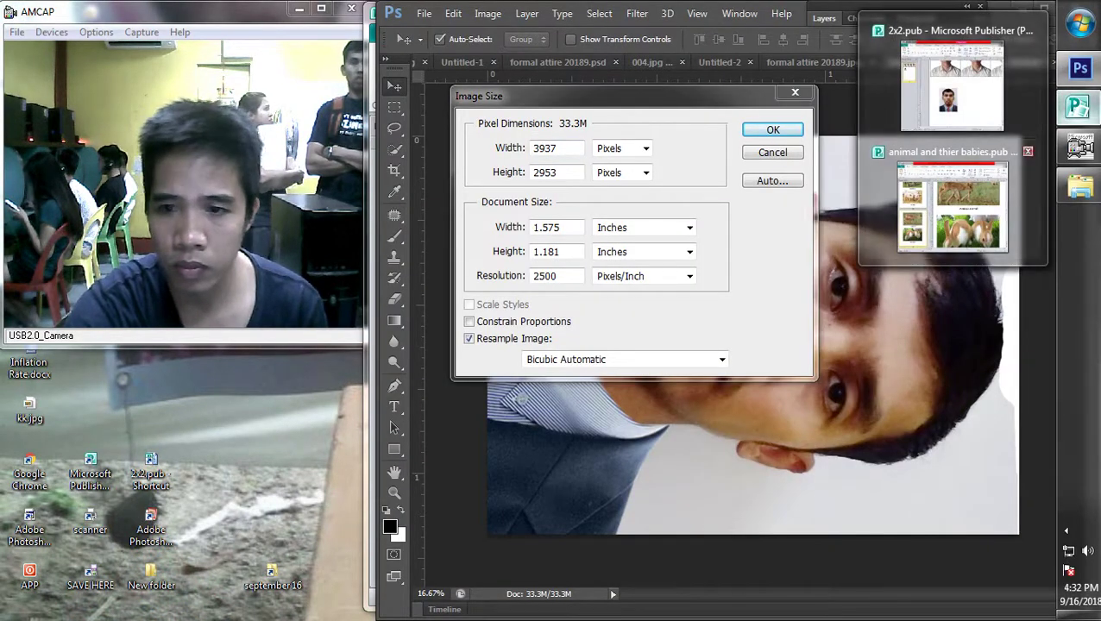
pyautogui.click(962, 198)
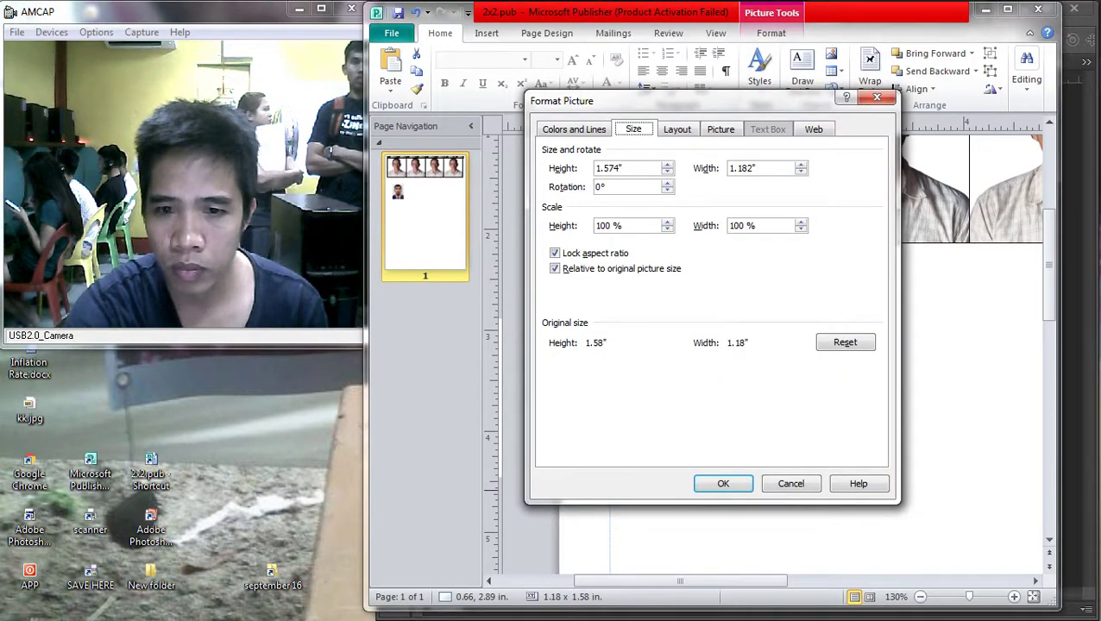
pyautogui.moveTo(587, 100); pyautogui.dragTo(63, 329)
pyautogui.click(1080, 68)
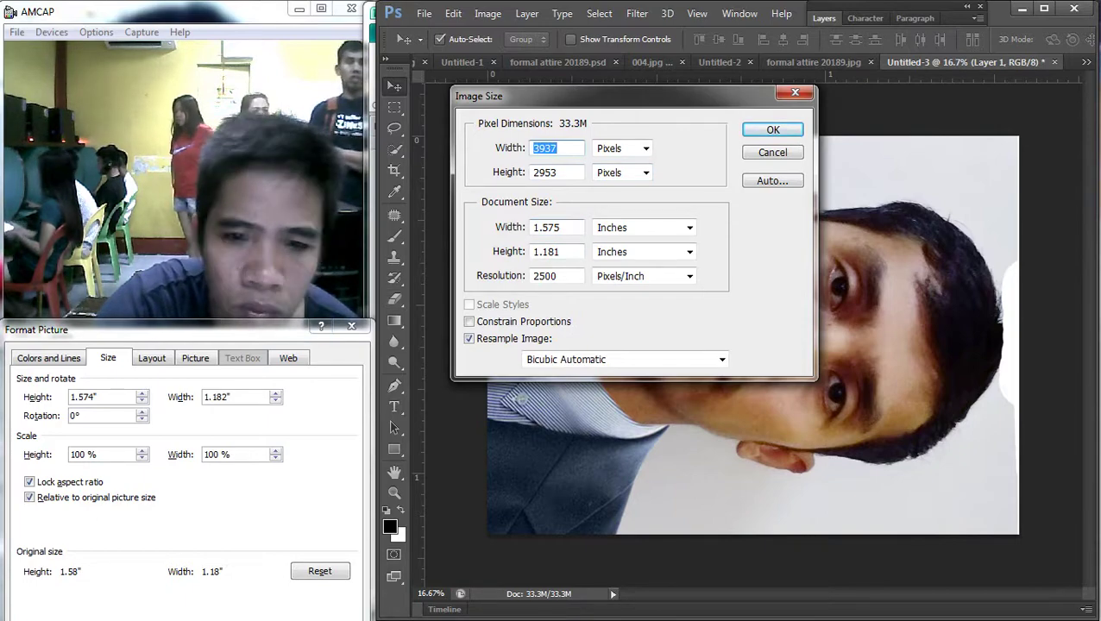
pyautogui.hotkey('alt', 'Tab')
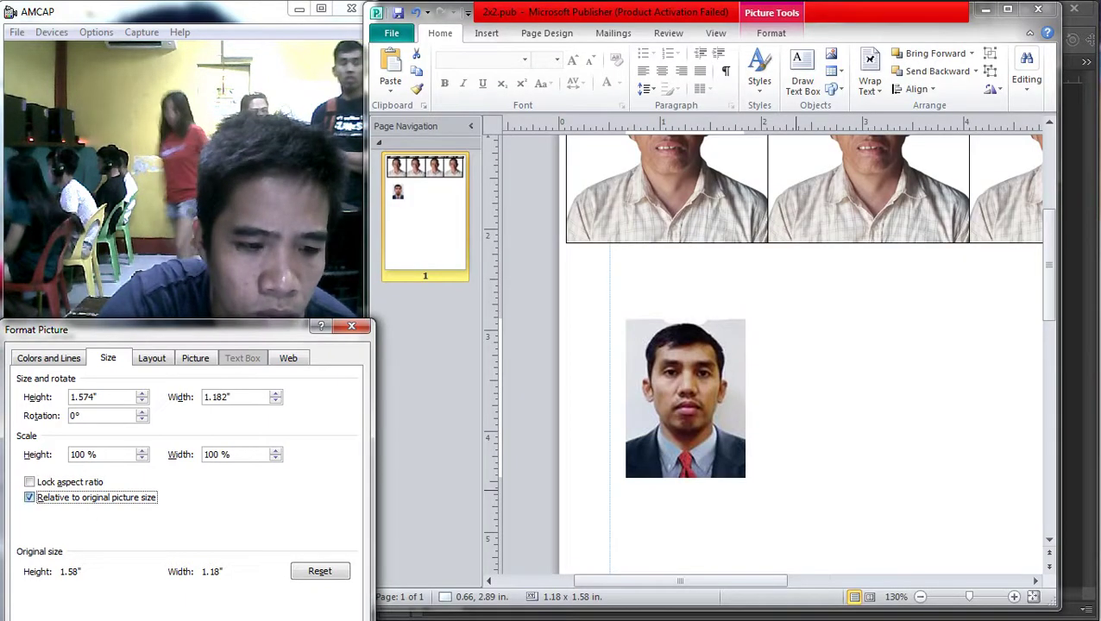
pyautogui.press('BackSpace')
pyautogui.press('BackSpace')
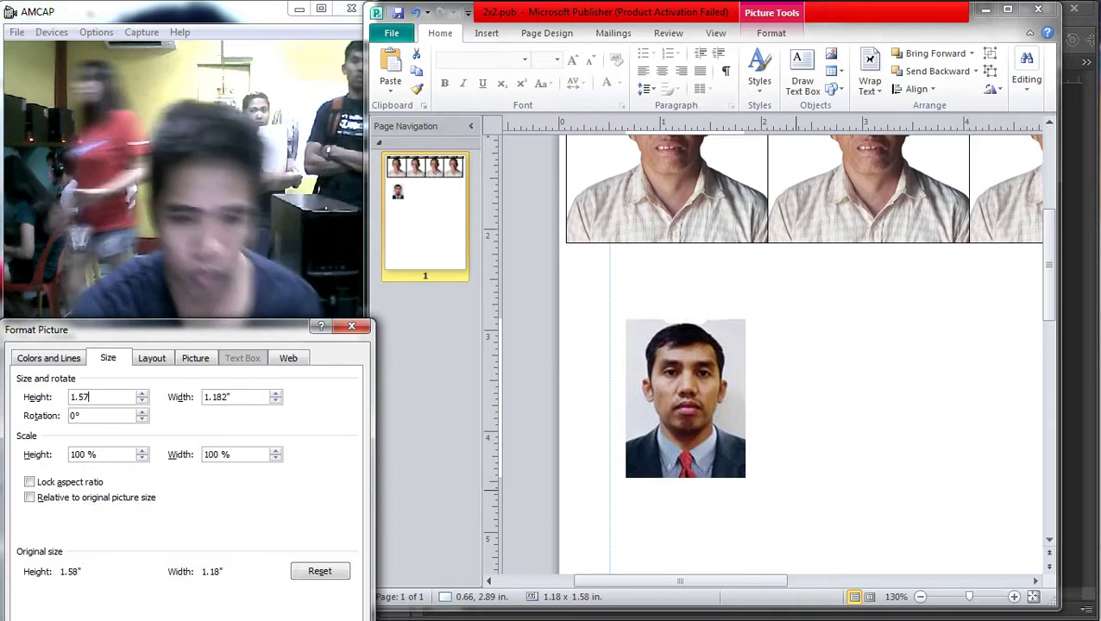
pyautogui.write('5')
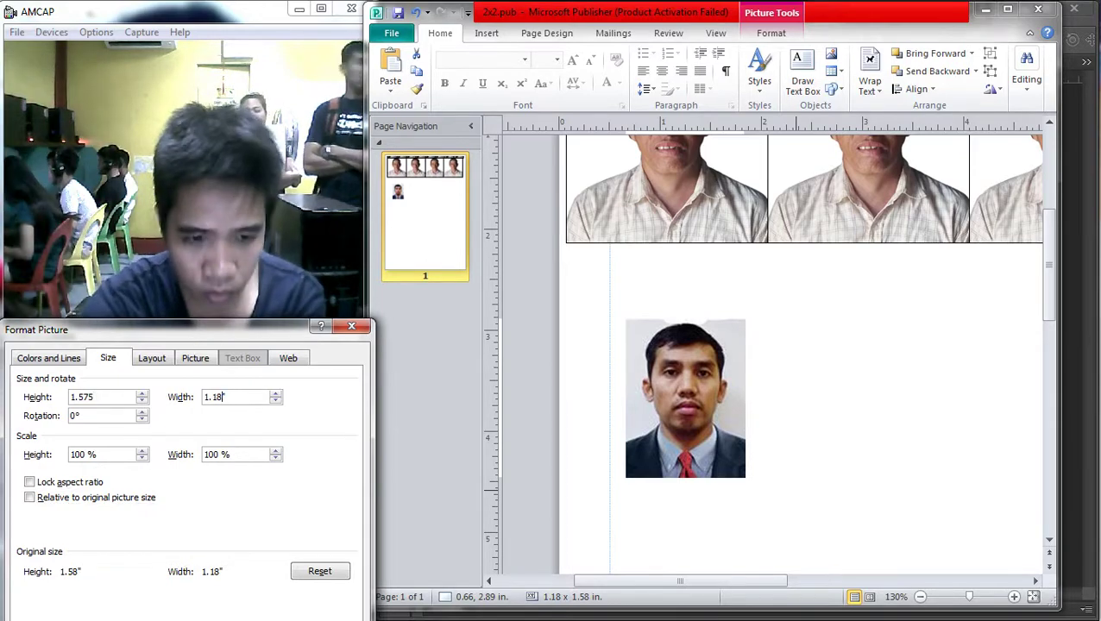
pyautogui.press('Return')
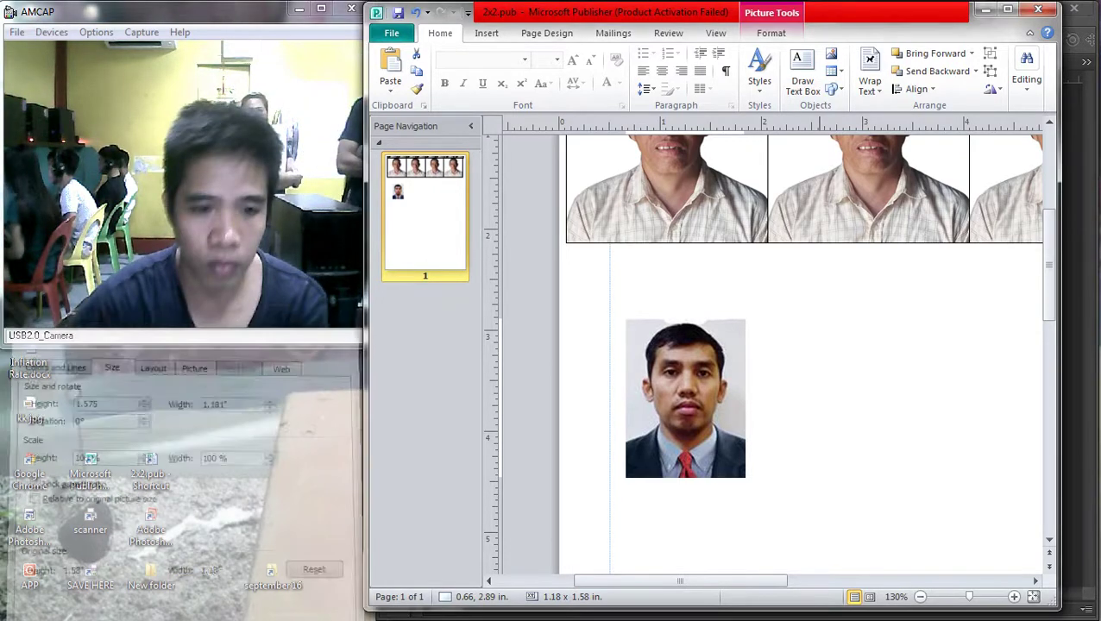
# - Rotate the portrait about 85° clockwise, move it under the top row, and give it a black border
pyautogui.click(770, 33)
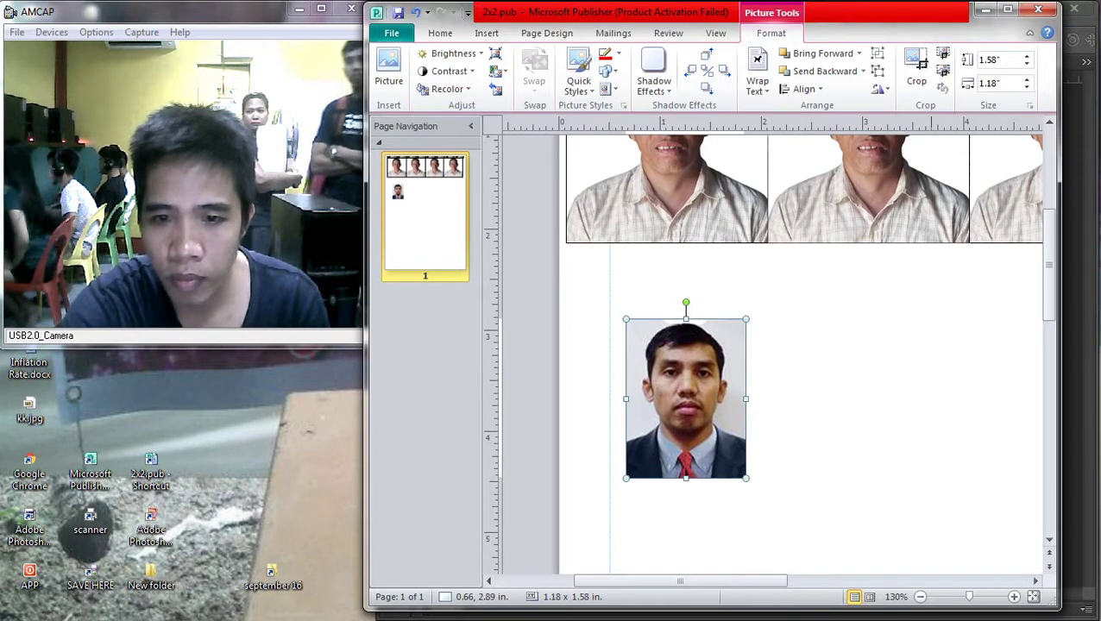
pyautogui.click(618, 54)
pyautogui.press('Escape')
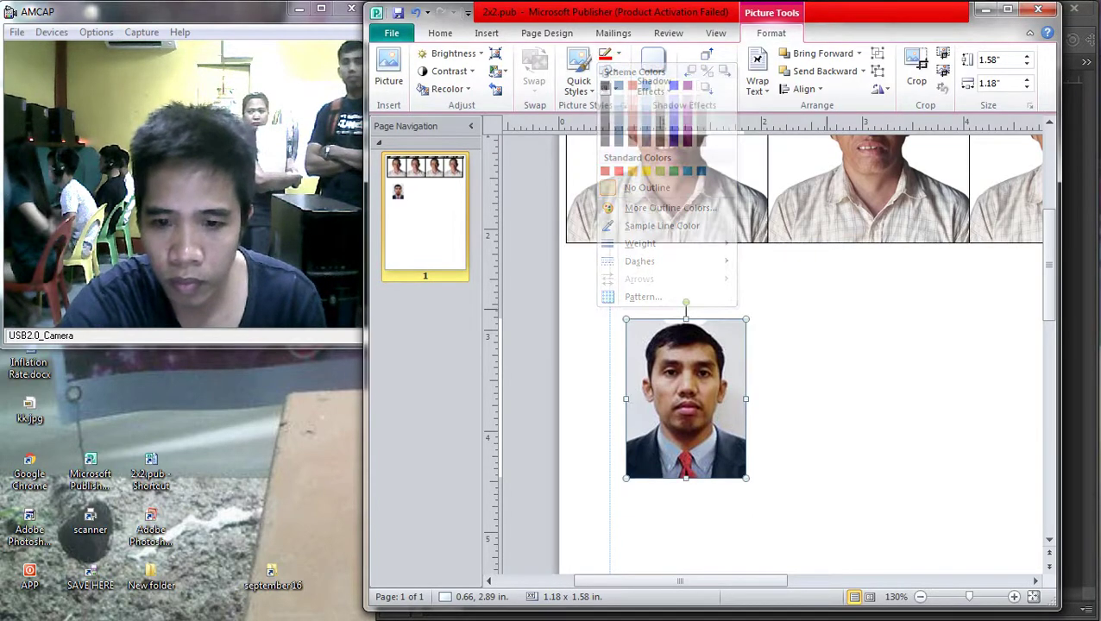
pyautogui.moveTo(685, 303); pyautogui.dragTo(781, 395)
pyautogui.hotkey('ctrl', 'z')
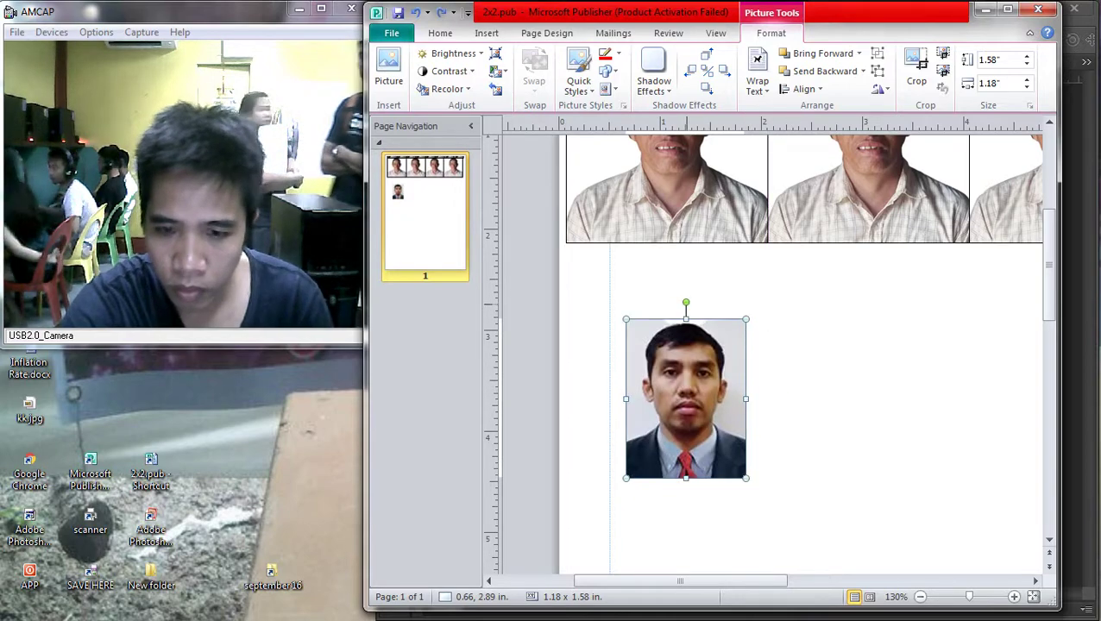
pyautogui.hotkey('ctrl', 'y')
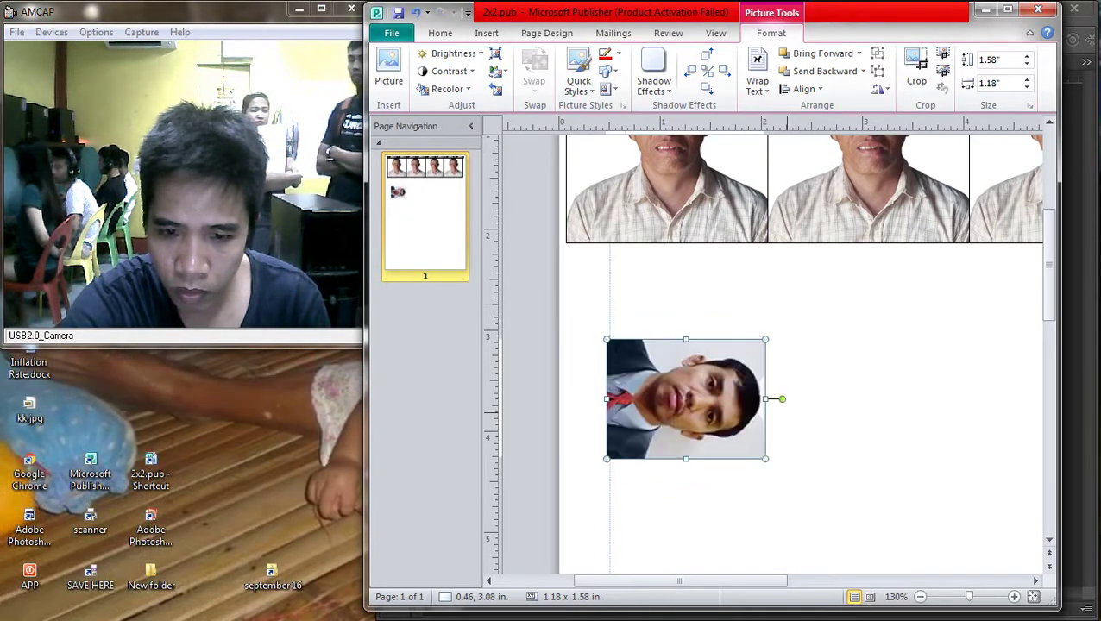
pyautogui.moveTo(687, 400); pyautogui.dragTo(688, 303)
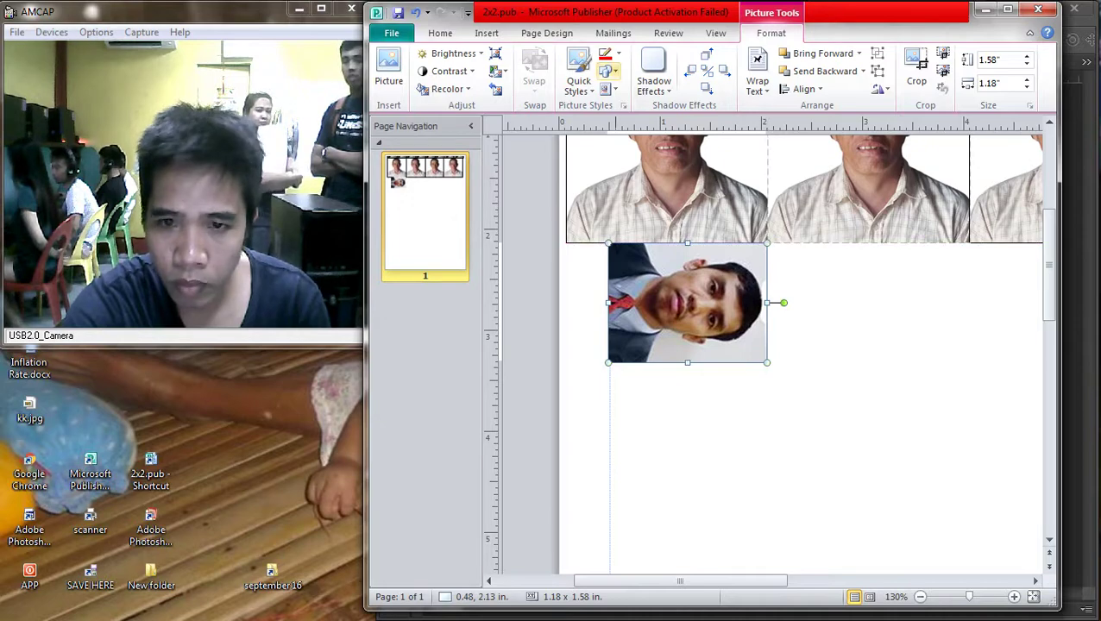
pyautogui.click(617, 54)
pyautogui.click(605, 84)
pyautogui.click(863, 448)
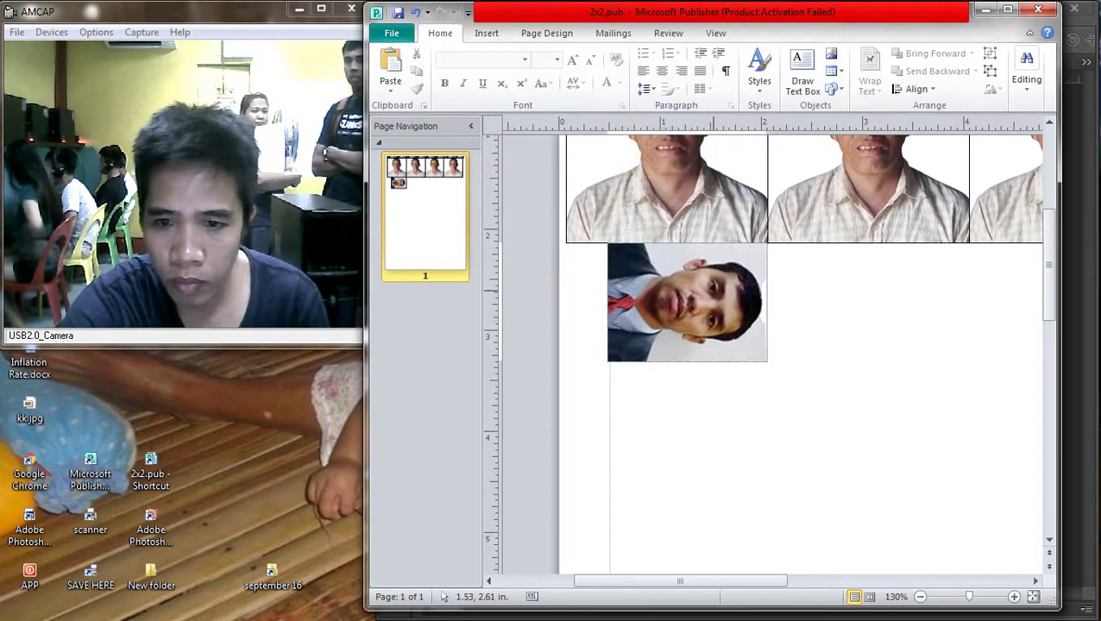
pyautogui.click(687, 330)
# - Duplicate the bordered portrait into two rows of four beneath the top photos
pyautogui.moveTo(688, 330); pyautogui.dragTo(848, 330)
pyautogui.scroll(-4, 771, 247)
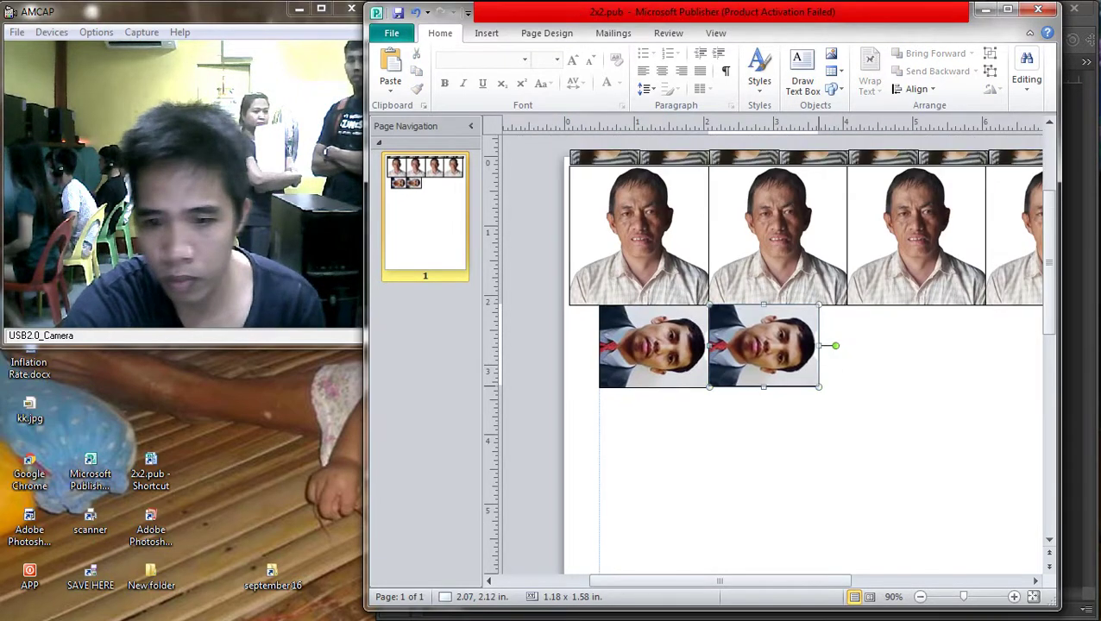
pyautogui.moveTo(559, 308); pyautogui.dragTo(868, 435)
pyautogui.moveTo(776, 362); pyautogui.dragTo(1011, 451)
pyautogui.scroll(-3, 995, 363)
pyautogui.scroll(2, 996, 362)
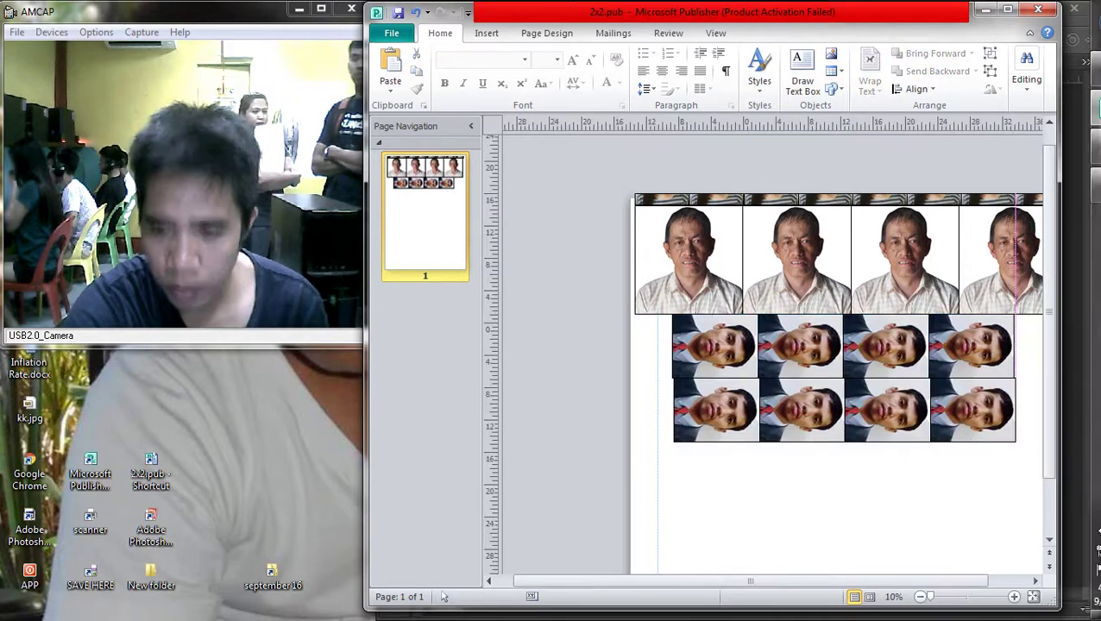
pyautogui.scroll(-3, 1010, 451)
pyautogui.click(1087, 74)
# - Confirm the image resize and switch to the formal attire 20189.psd layout
pyautogui.press('Return')
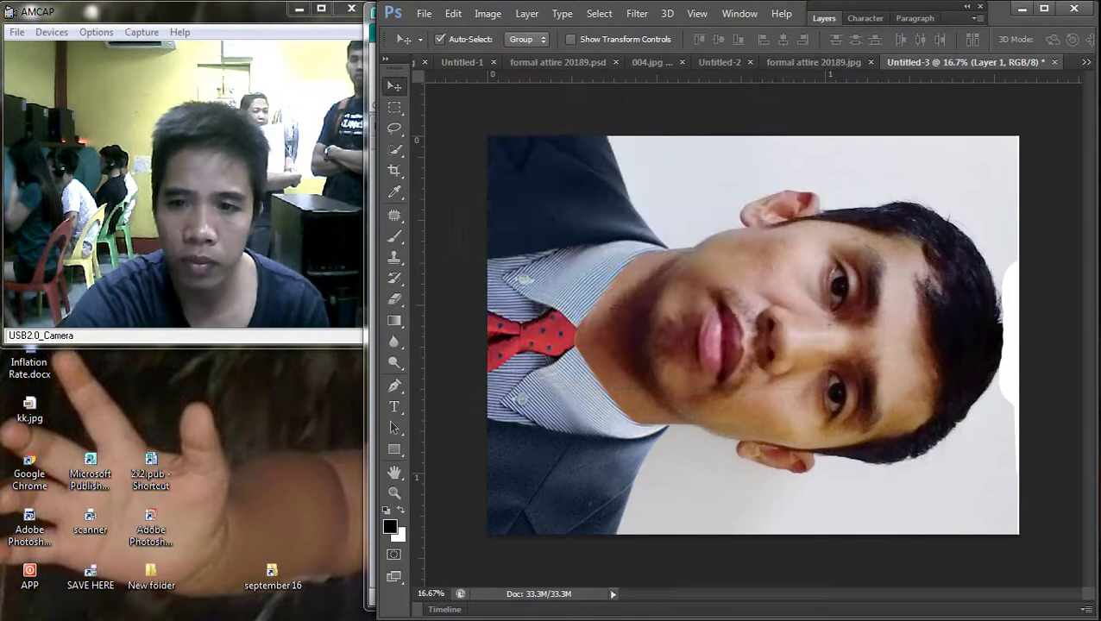
pyautogui.hotkey('ctrl', 'shift', 'Tab')
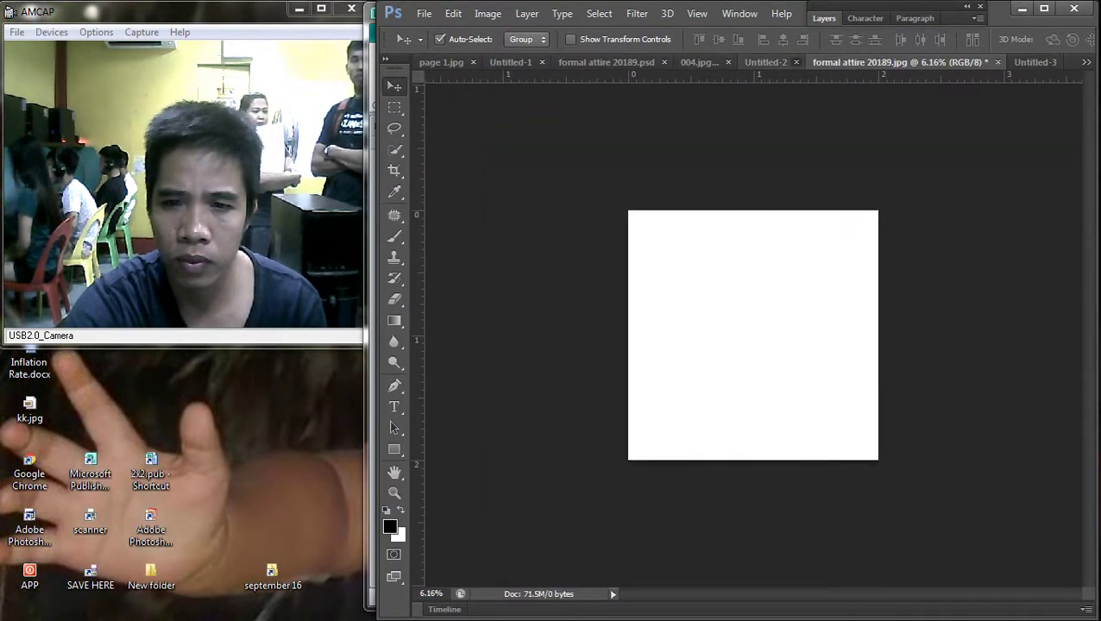
pyautogui.hotkey('ctrl', 'shift', 'Tab')
pyautogui.hotkey('ctrl', 'w')
pyautogui.press('Escape')
pyautogui.hotkey('ctrl', 'shift', 'Tab')
pyautogui.hotkey('ctrl', 'shift', 'Tab')
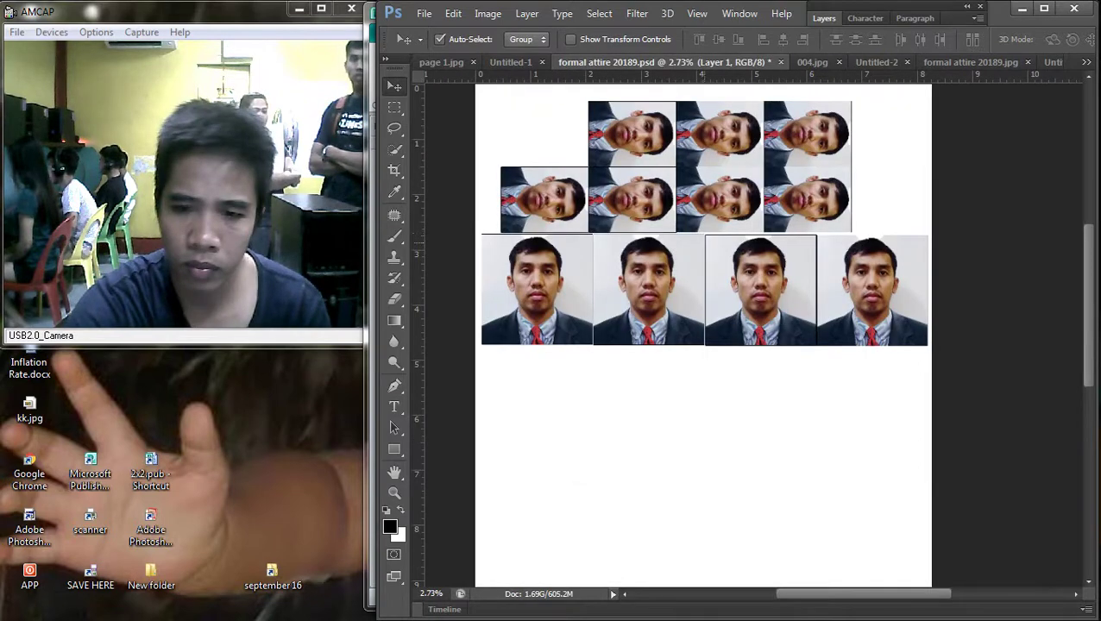
pyautogui.hotkey('ctrl', '+')
# - Cut the whole portrait canvas and paste it into a new clipboard-sized document
pyautogui.hotkey('ctrl', 'a')
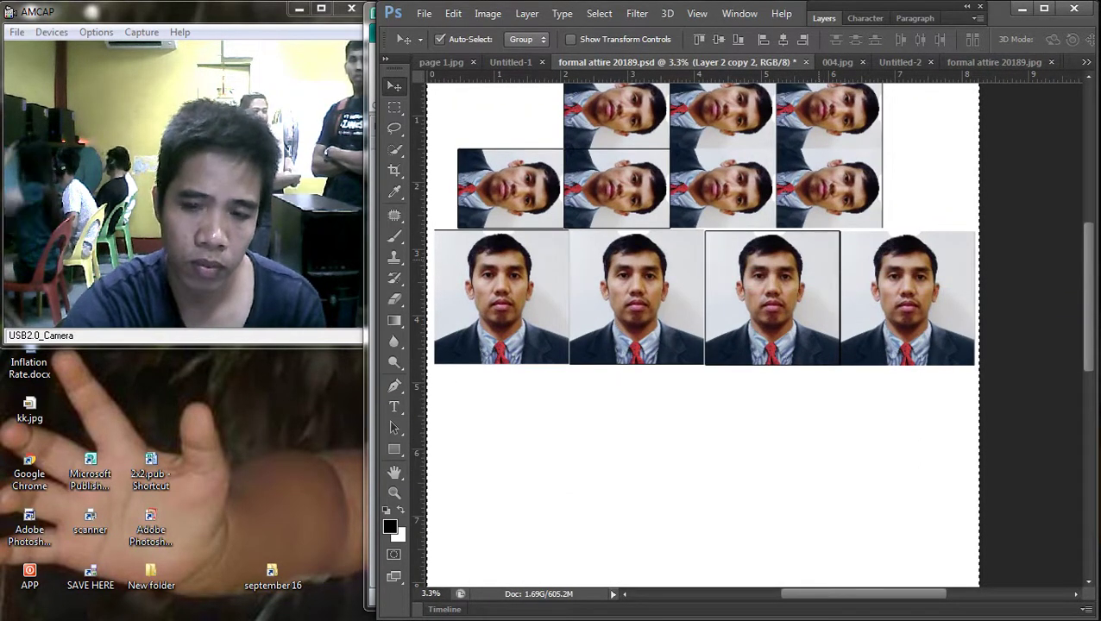
pyautogui.hotkey('ctrl', 'x')
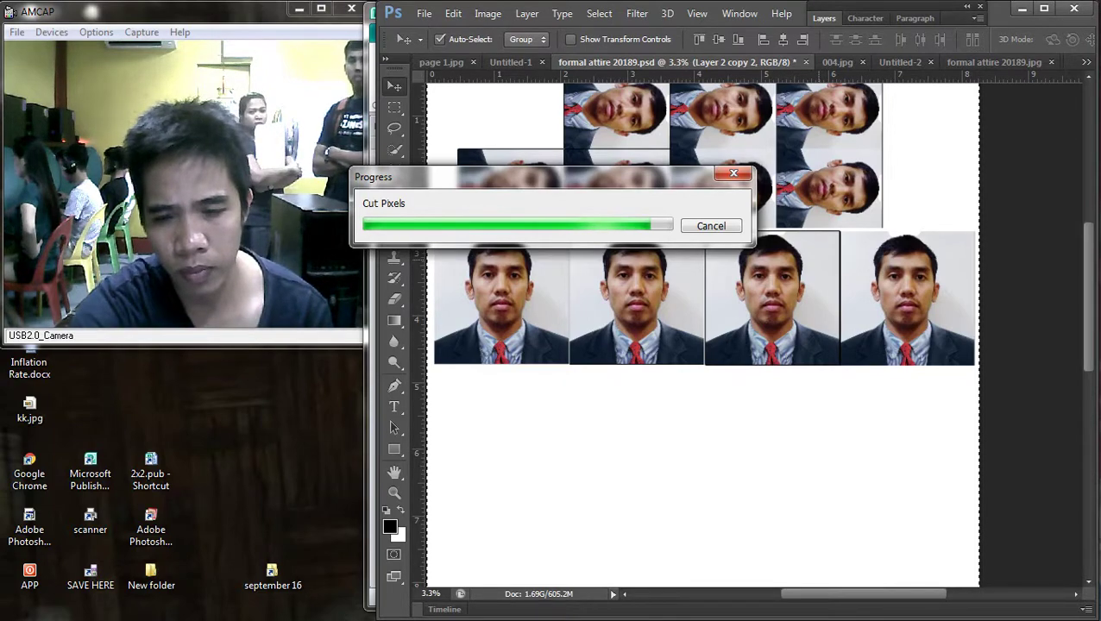
pyautogui.hotkey('alt', 'f')
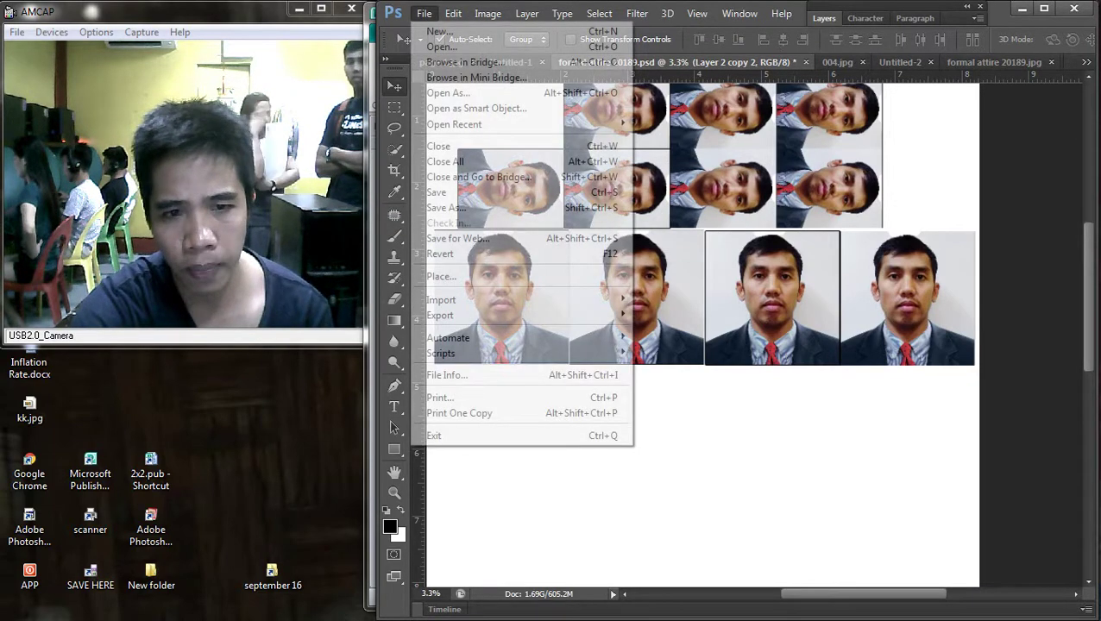
pyautogui.press('n')
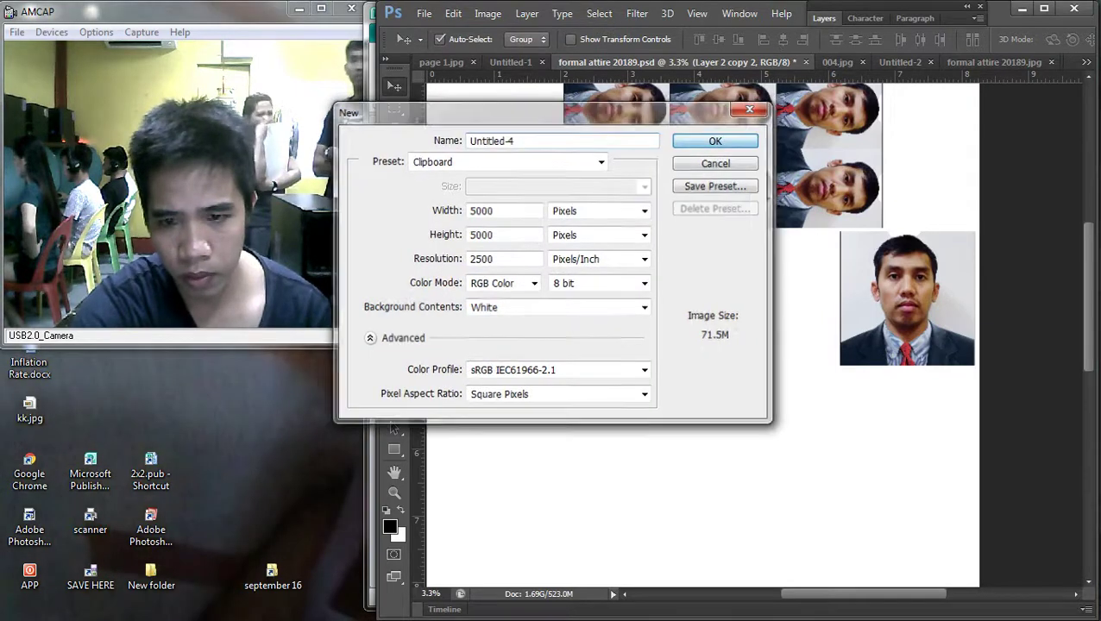
pyautogui.press('Return')
pyautogui.hotkey('ctrl', 'v')
pyautogui.hotkey('ctrl', '0')
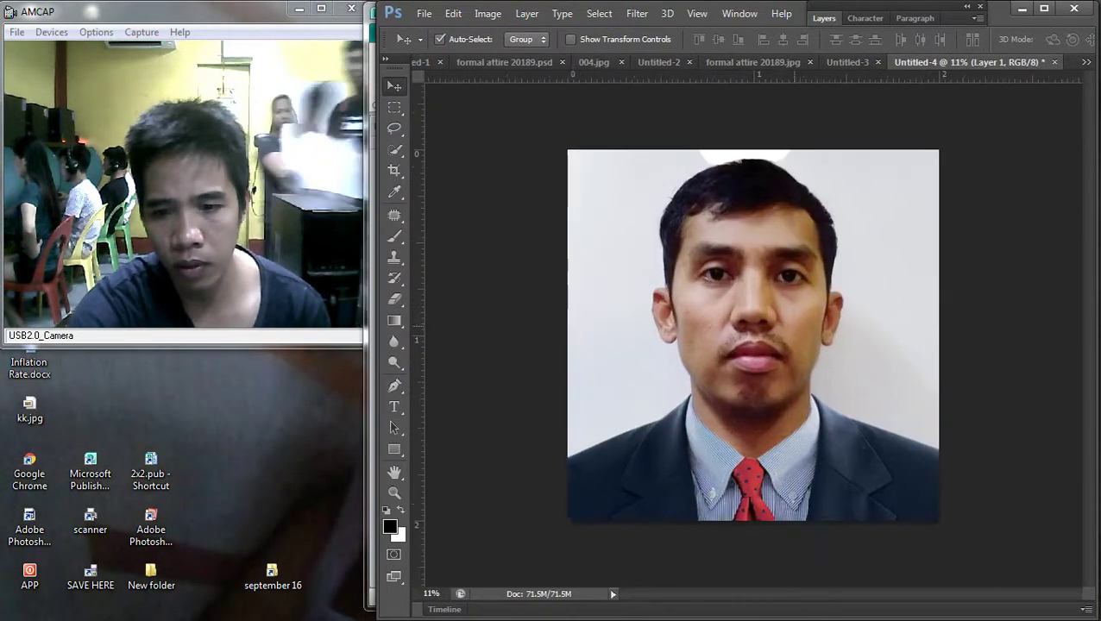
# - Start Save As for the new document with JPEG chosen as the format
pyautogui.hotkey('alt', 'f')
pyautogui.press('Down')
pyautogui.press('Down')
pyautogui.press('Down')
pyautogui.press('Return')
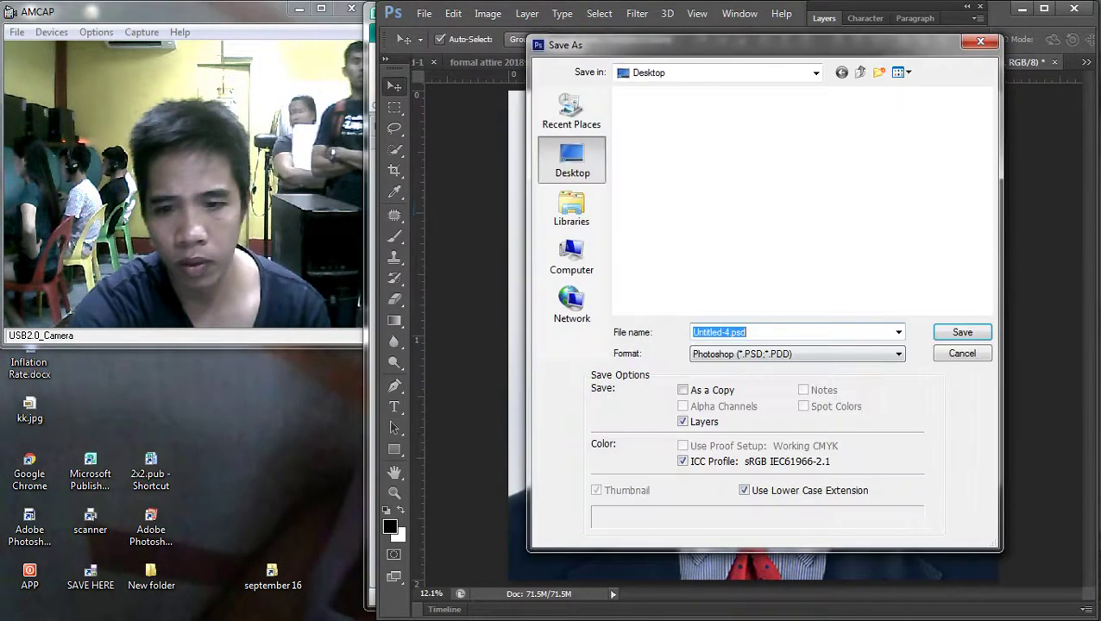
pyautogui.press('Tab')
pyautogui.hotkey('alt', 'Down')
pyautogui.press('Down')
pyautogui.press('Down')
pyautogui.press('Down')
pyautogui.press('Down')
pyautogui.press('Down')
pyautogui.press('Down')
pyautogui.press('Down')
pyautogui.press('Down')
pyautogui.press('Down')
pyautogui.press('Return')
# - Save it as okss.jpg in the september 05 folder, then return to 2x2.pub
pyautogui.hotkey('shift', 'Tab')
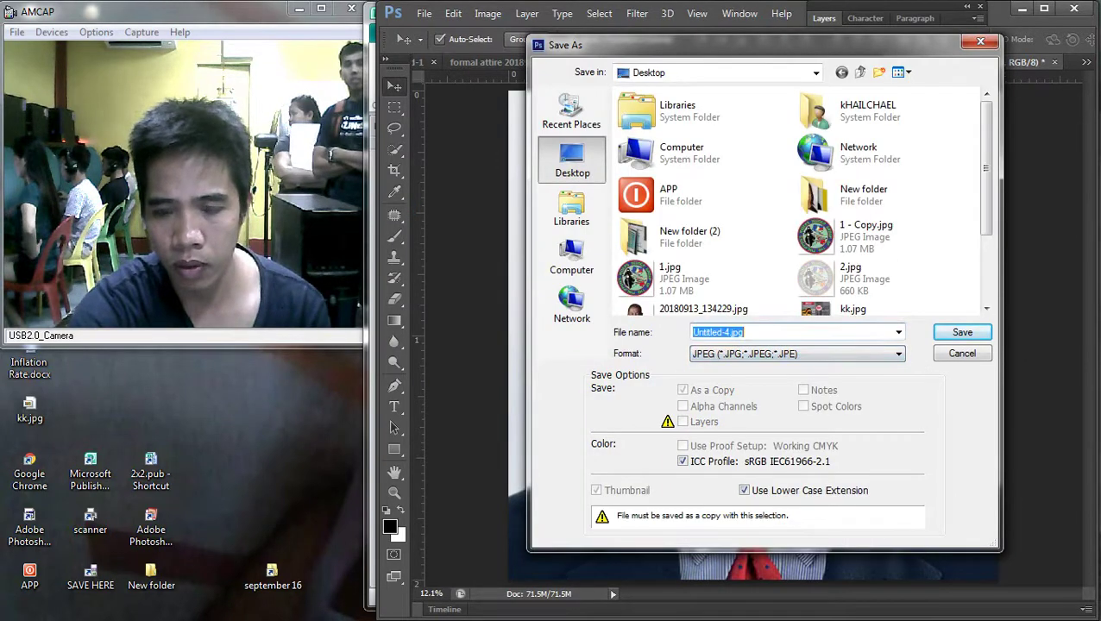
pyautogui.hotkey('shift', 'Tab')
pyautogui.press('Down')
pyautogui.press('Down')
pyautogui.press('Down')
pyautogui.press('Return')
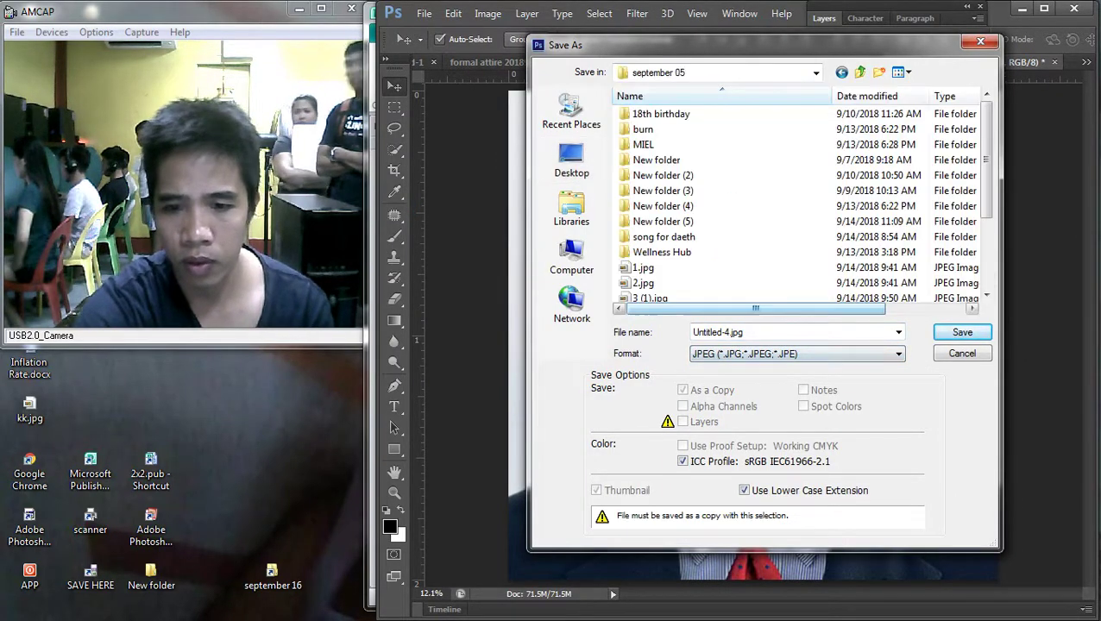
pyautogui.write('ok')
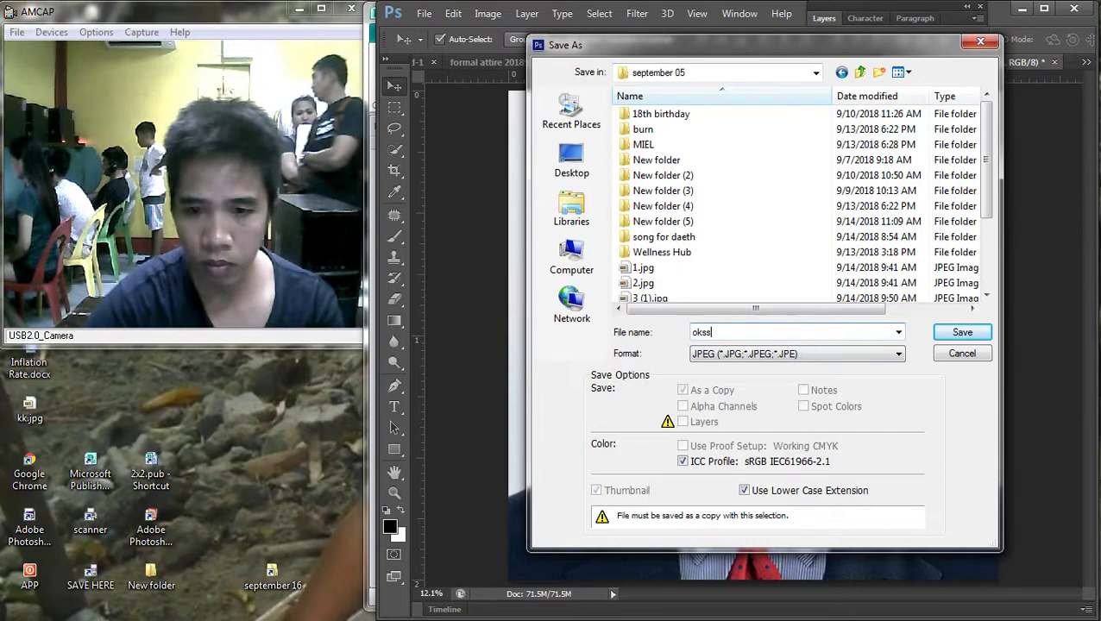
pyautogui.write('ss')
pyautogui.press('Return')
pyautogui.press('Return')
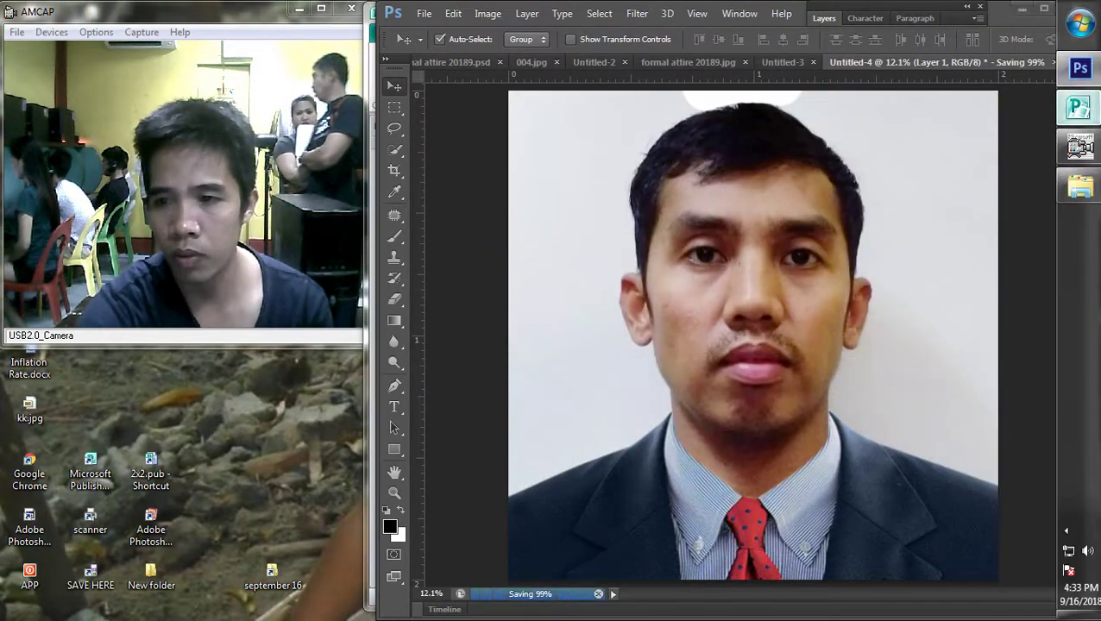
pyautogui.moveTo(1079, 107)
pyautogui.click(941, 86)
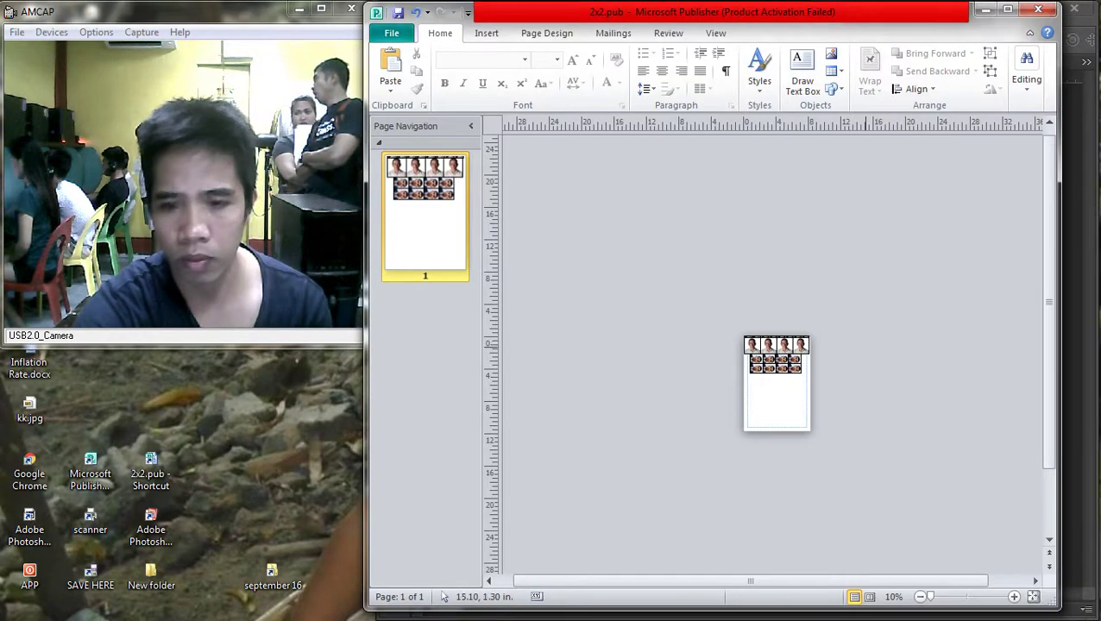
# - Select the top row of four photos and choose to replace the picture
pyautogui.scroll(4, 762, 336)
pyautogui.scroll(-4, 763, 337)
pyautogui.scroll(2, 763, 336)
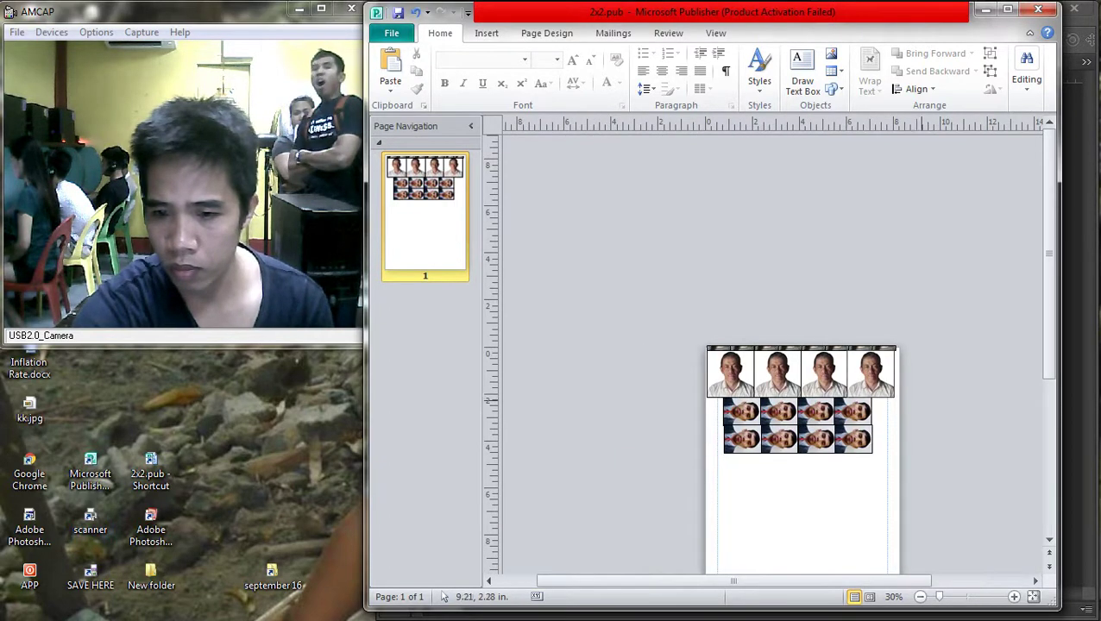
pyautogui.moveTo(916, 400); pyautogui.dragTo(668, 344)
pyautogui.rightClick(813, 387)
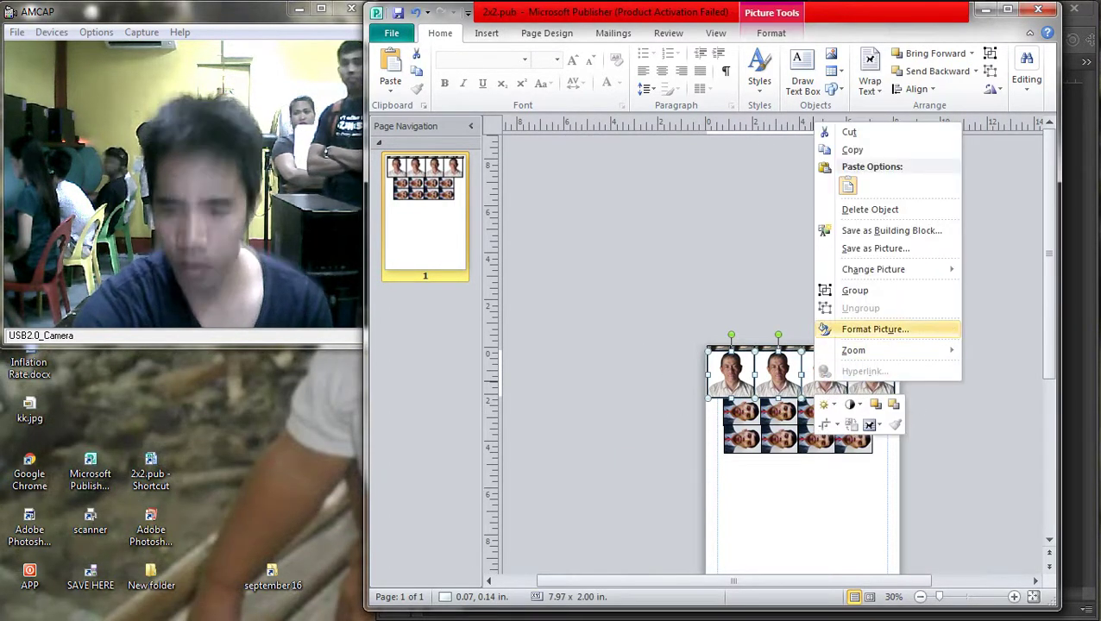
pyautogui.click(1017, 271)
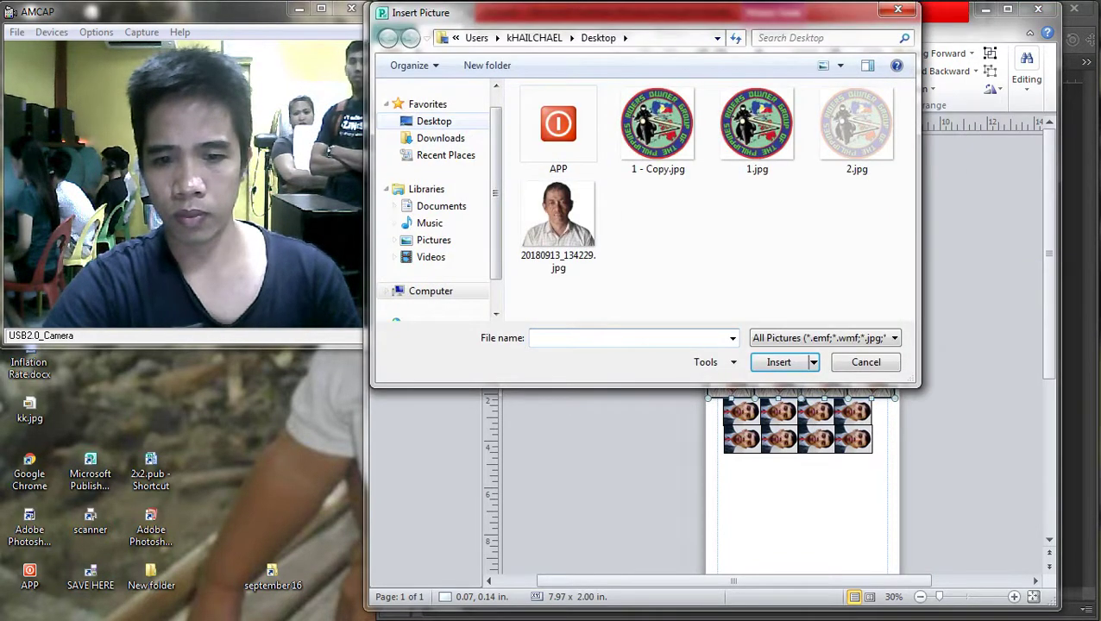
# - Insert okss.jpg from the SAVE HERE folder into the top-row frames
pyautogui.scroll(-10, 617, 198)
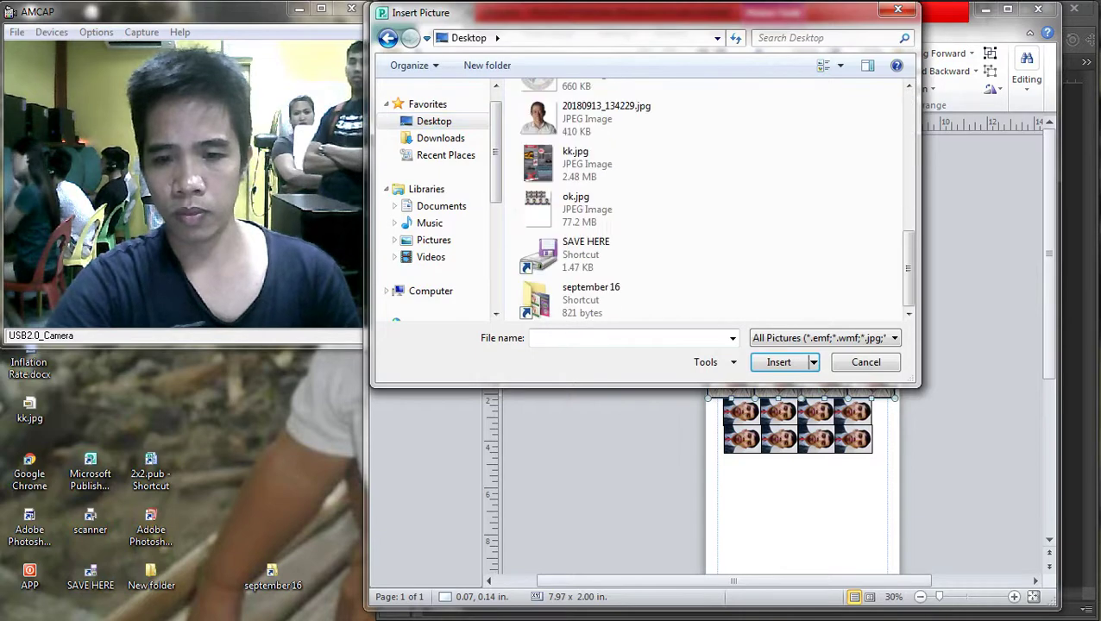
pyautogui.scroll(3, 617, 199)
pyautogui.scroll(-3, 616, 199)
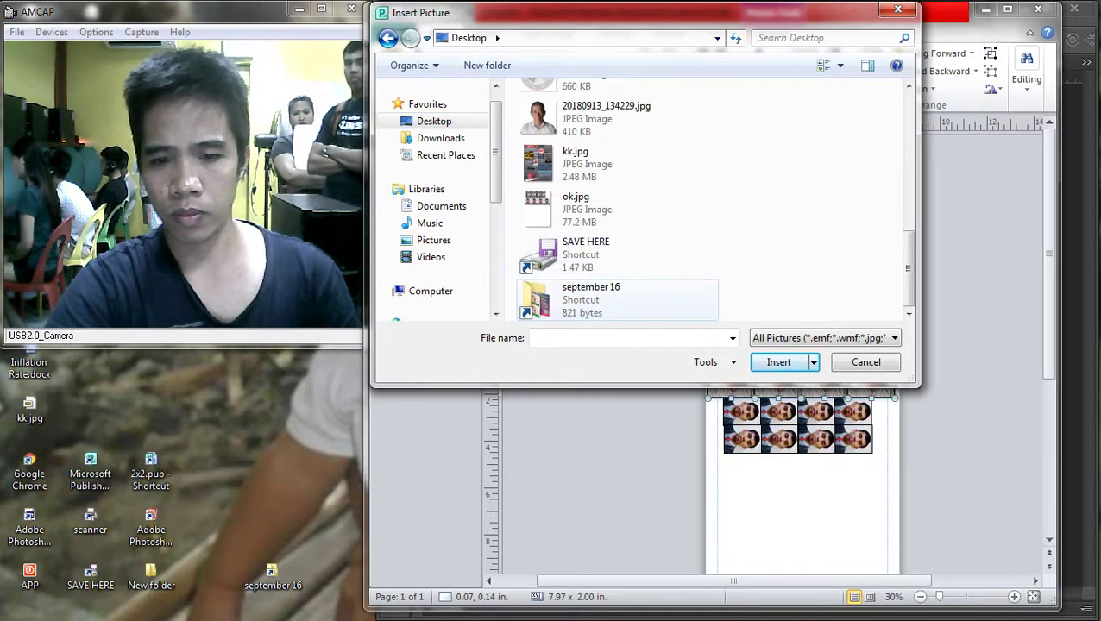
pyautogui.doubleClick(604, 300)
pyautogui.scroll(-3, 690, 199)
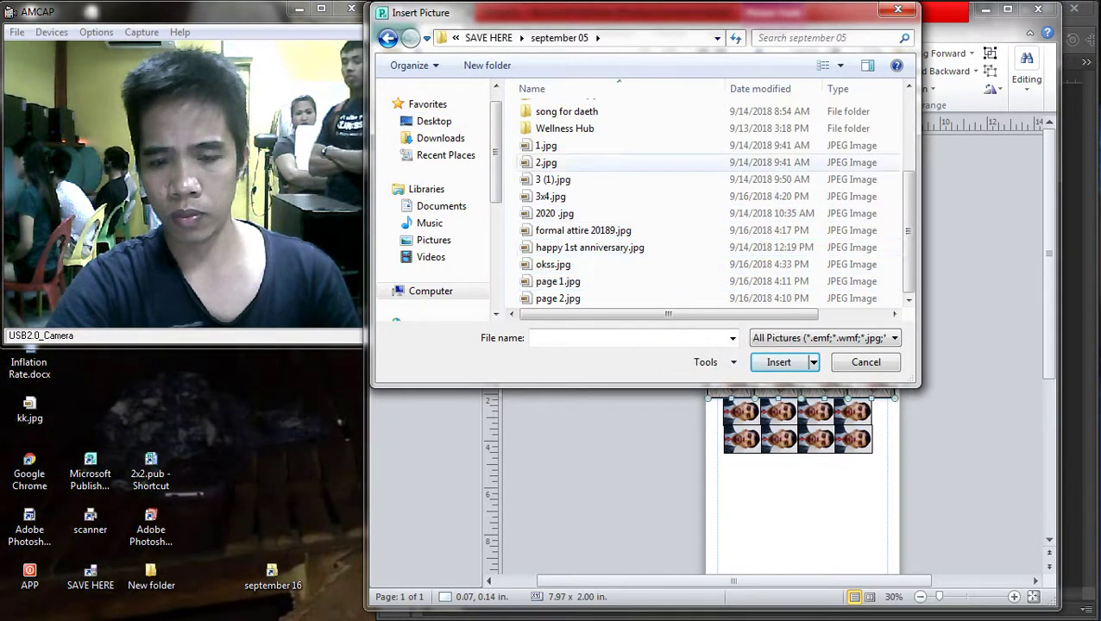
pyautogui.rightClick(646, 153)
pyautogui.moveTo(675, 162)
pyautogui.click(849, 162)
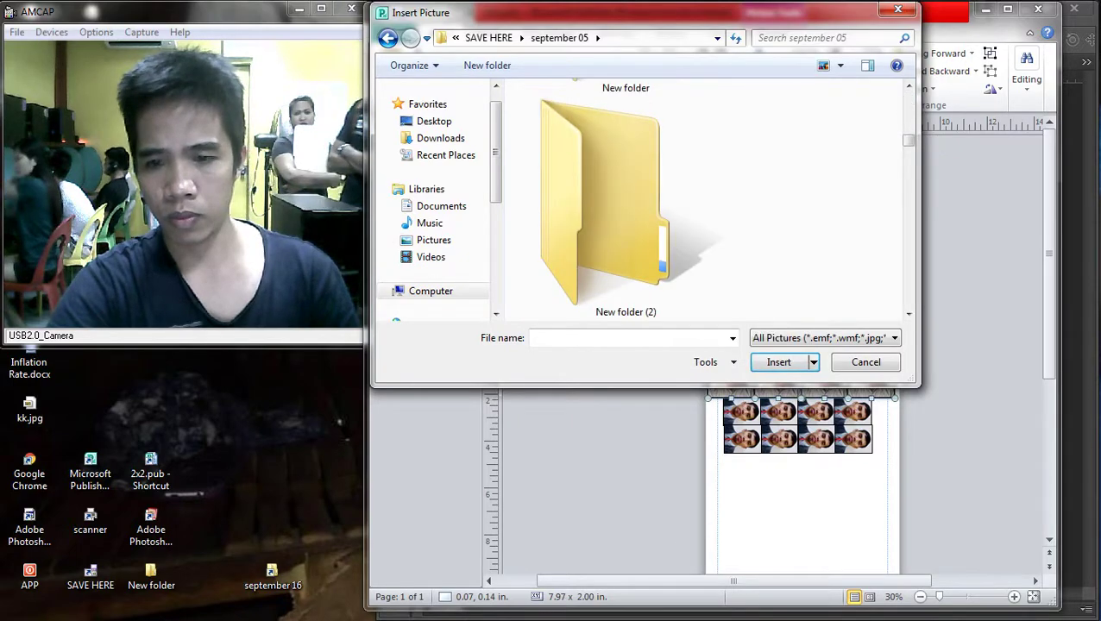
pyautogui.press('super+Up')
pyautogui.scroll(-3, 724, 216)
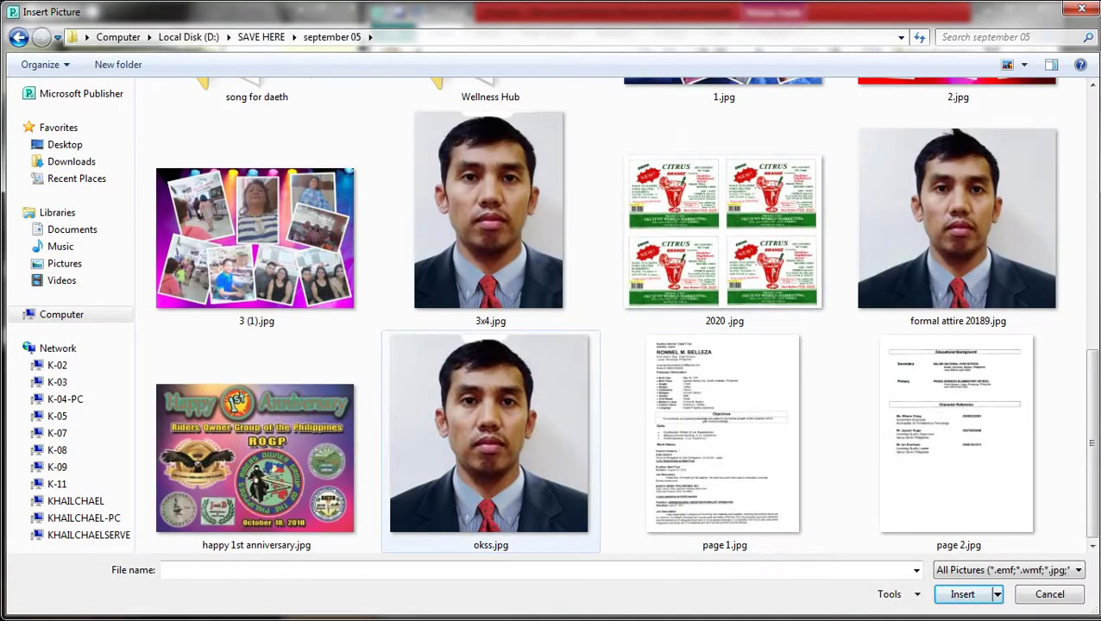
pyautogui.doubleClick(489, 435)
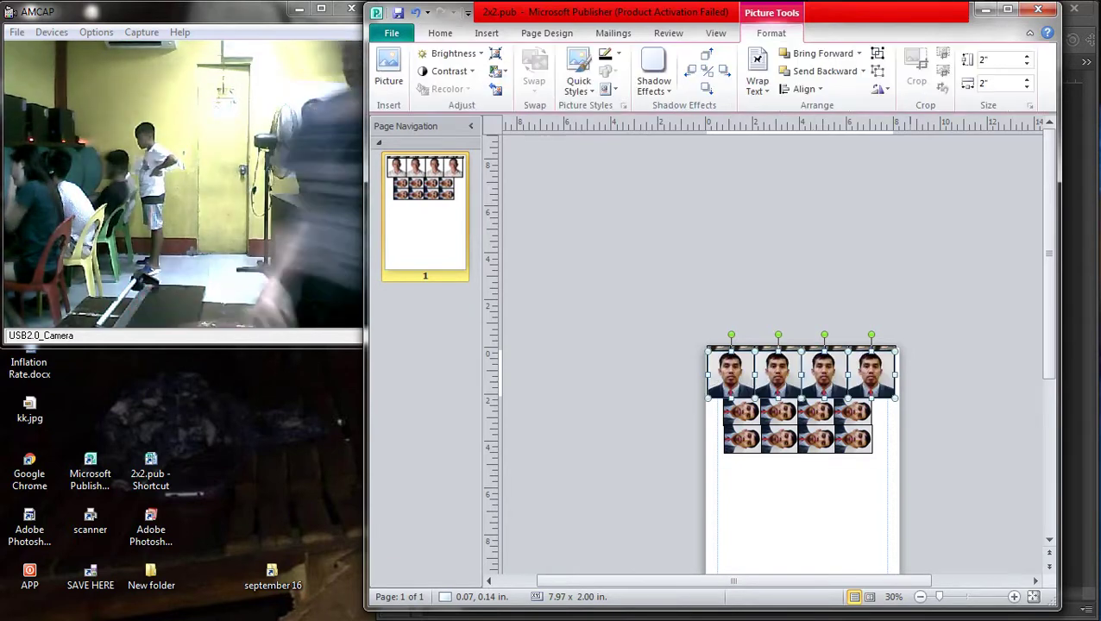
# - Print the photo sheet on the EPSON T60 using the pics only preset
pyautogui.hotkey('ctrl', 'p')
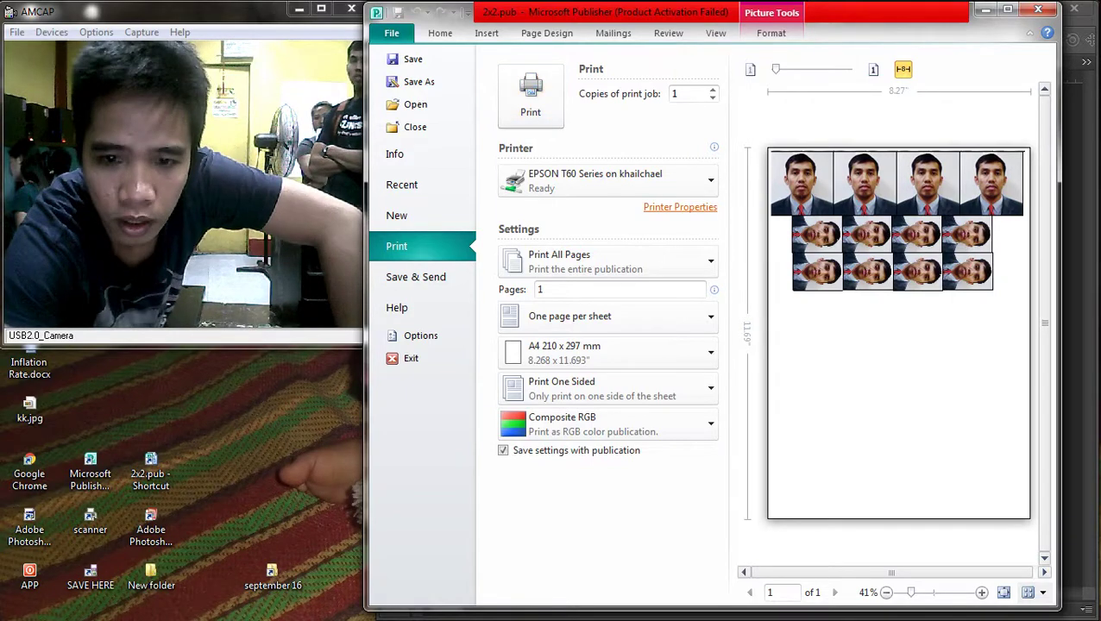
pyautogui.click(680, 207)
pyautogui.click(418, 49)
pyautogui.click(438, 248)
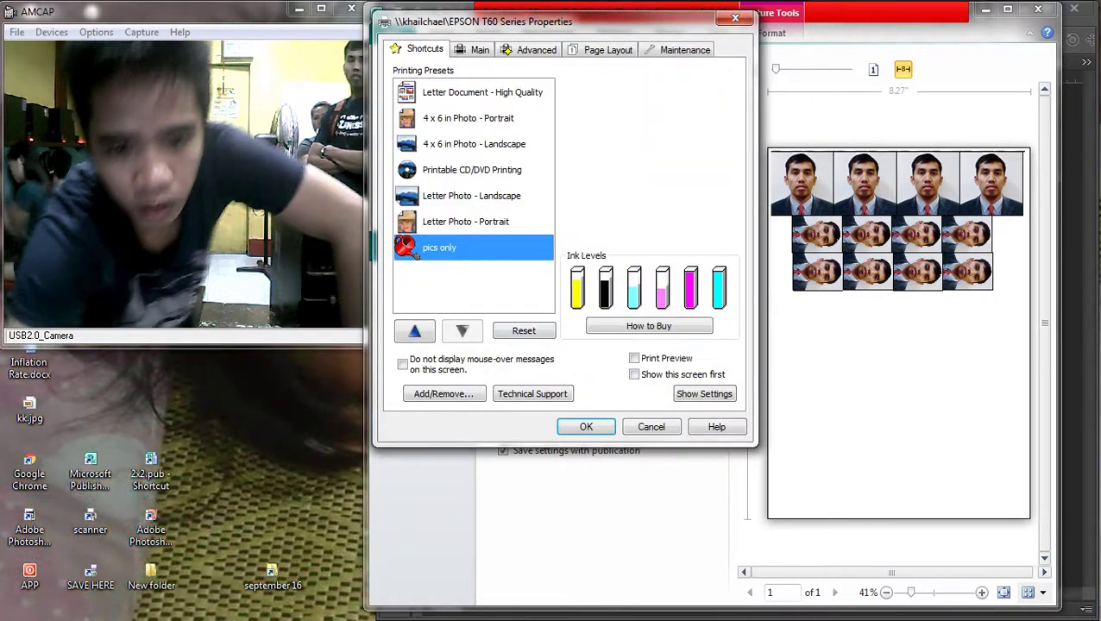
pyautogui.click(586, 426)
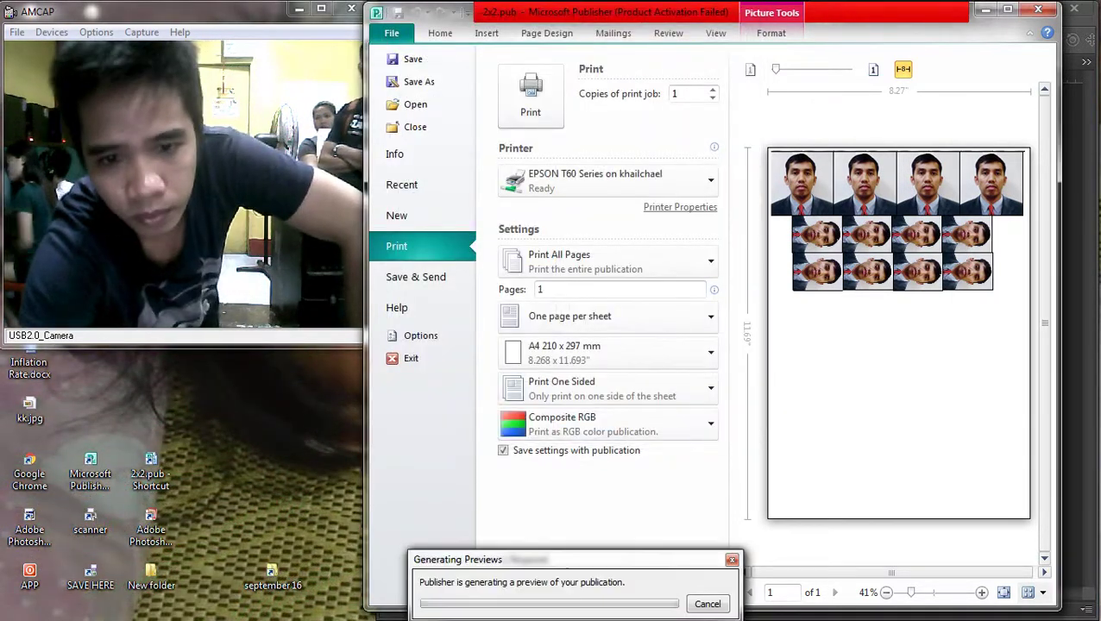
pyautogui.press('Escape')
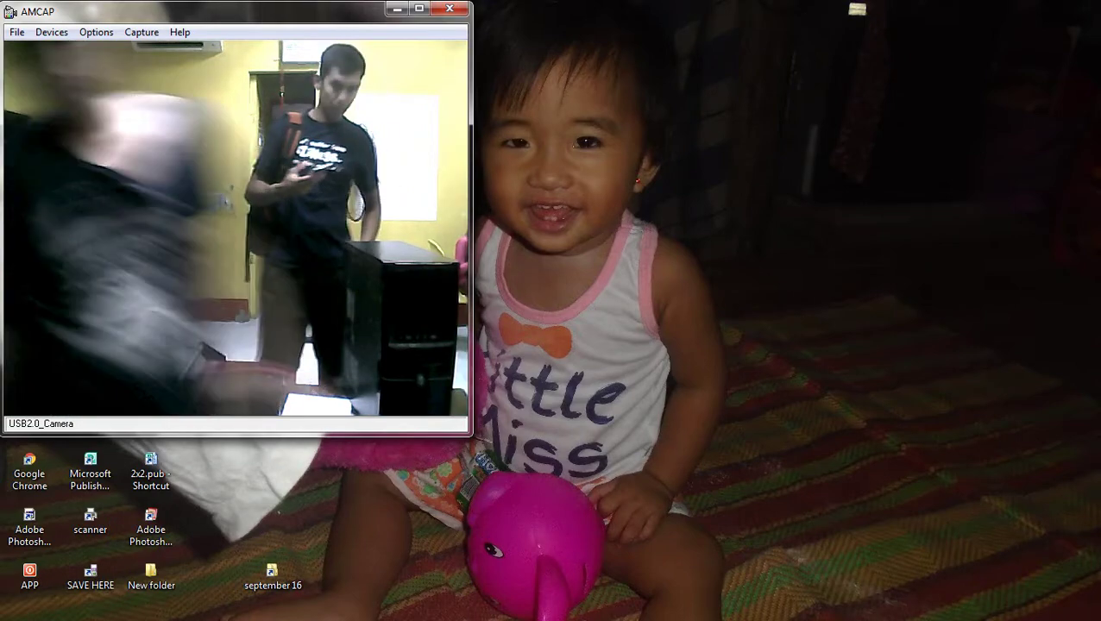
# - Launch Calculator from Start search, compute 65+30 to get 95, and close it
pyautogui.press('super')
pyautogui.write('ca')
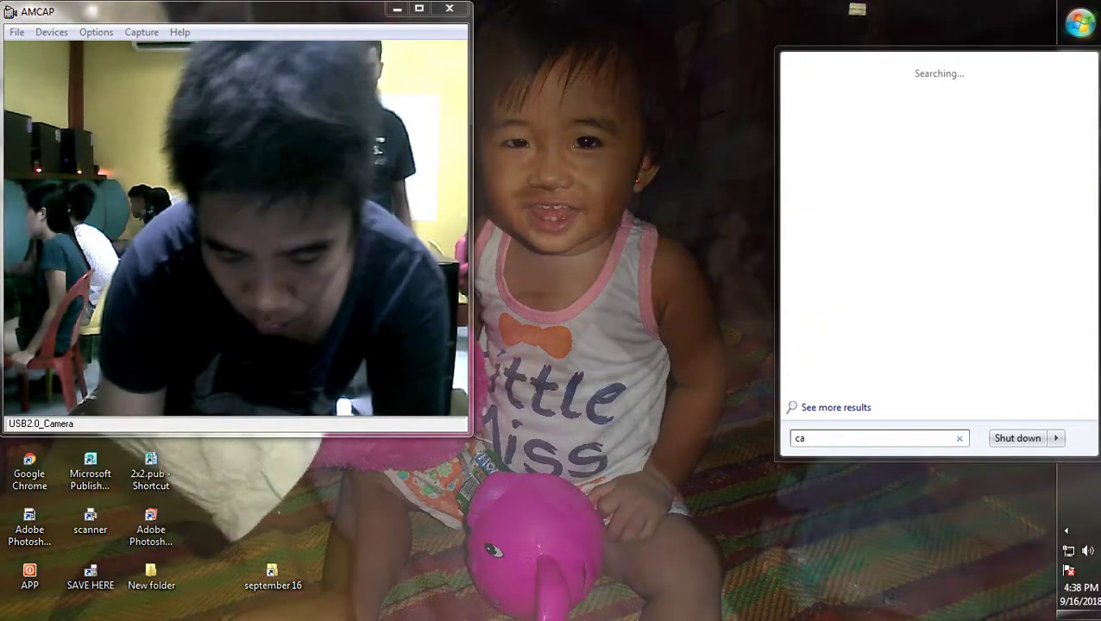
pyautogui.write('m')
pyautogui.press('Escape')
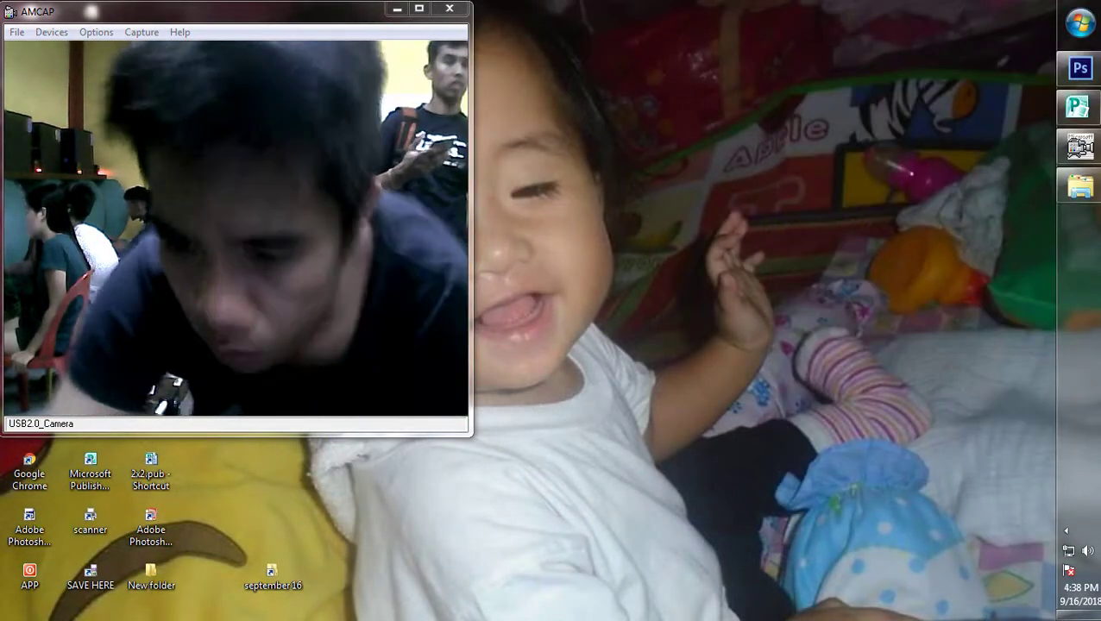
pyautogui.write('6')
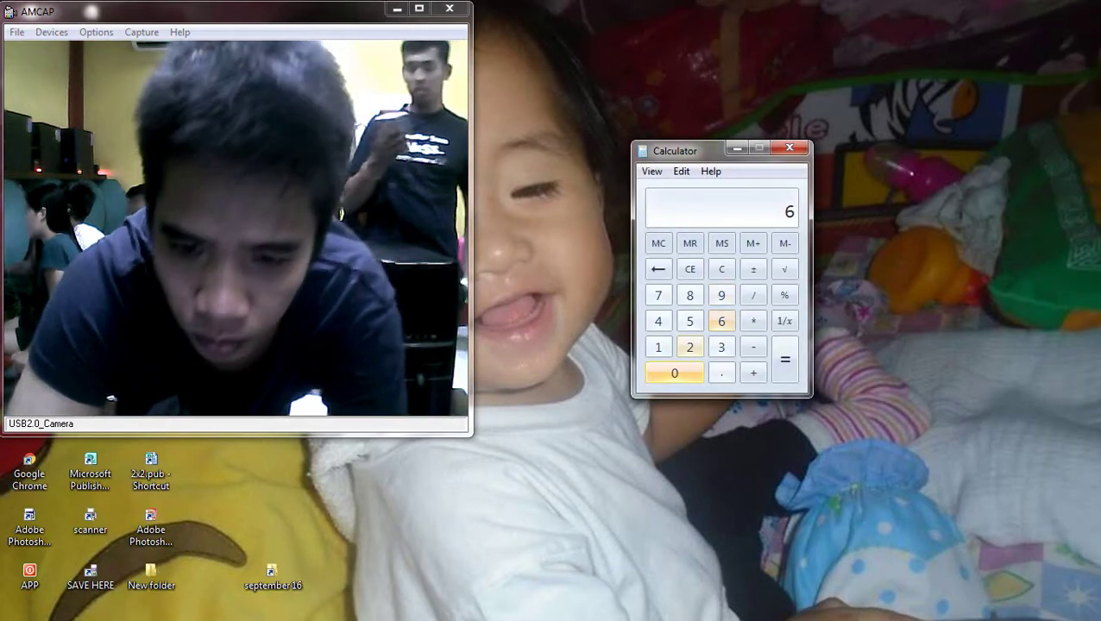
pyautogui.write('5+')
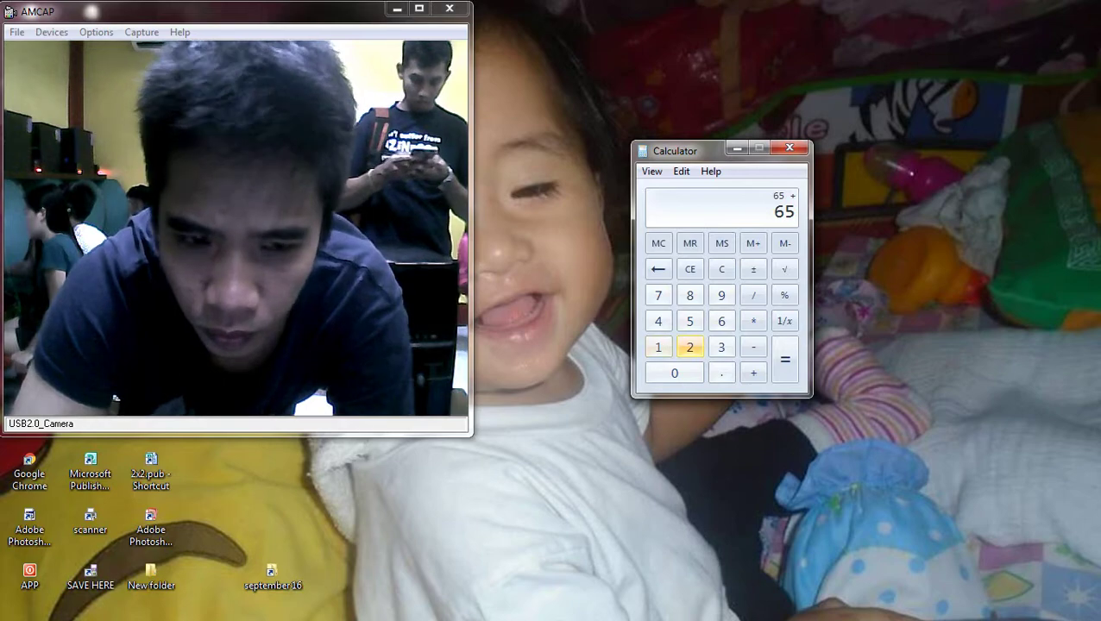
pyautogui.write('30=')
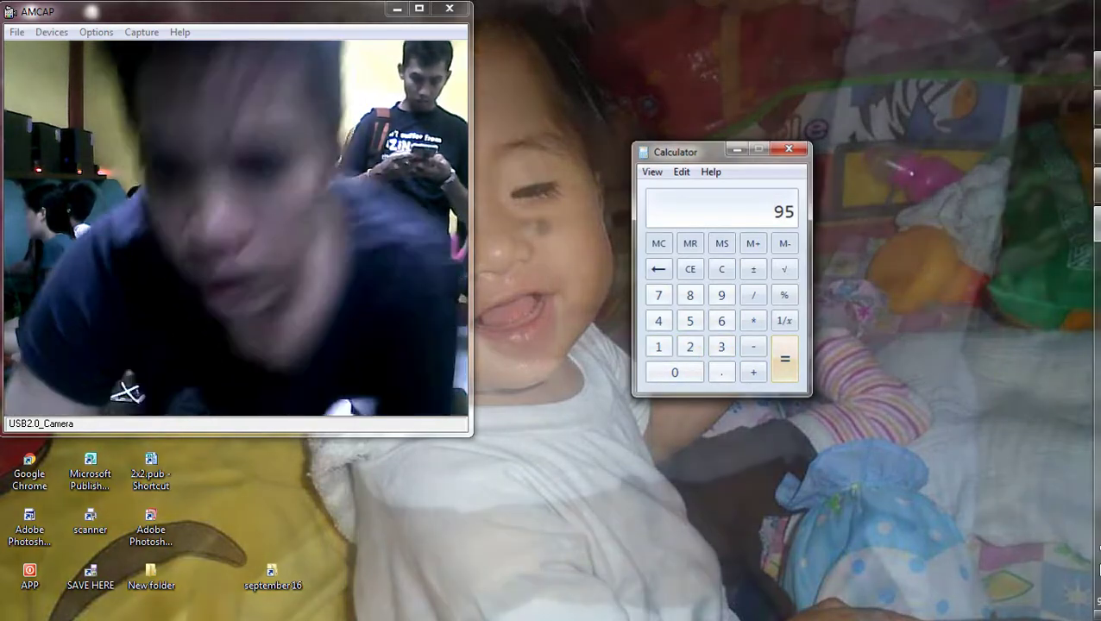
pyautogui.hotkey('alt', 'F4')
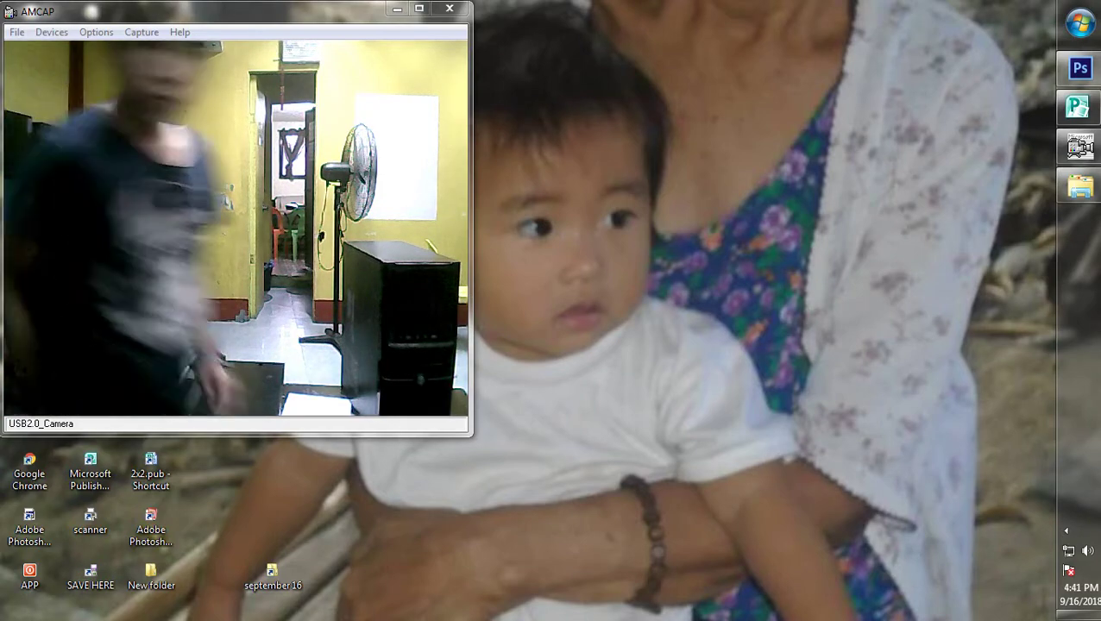
# - Open and then dismiss the taskbar's hidden notification icons tray
pyautogui.click(1066, 531)
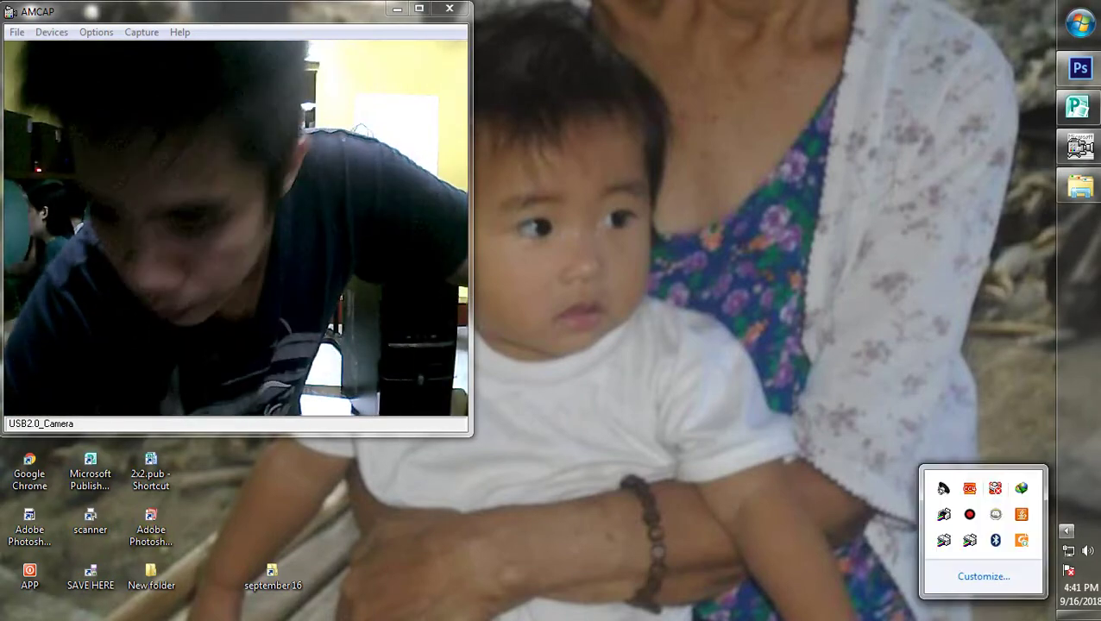
pyautogui.click(151, 522)
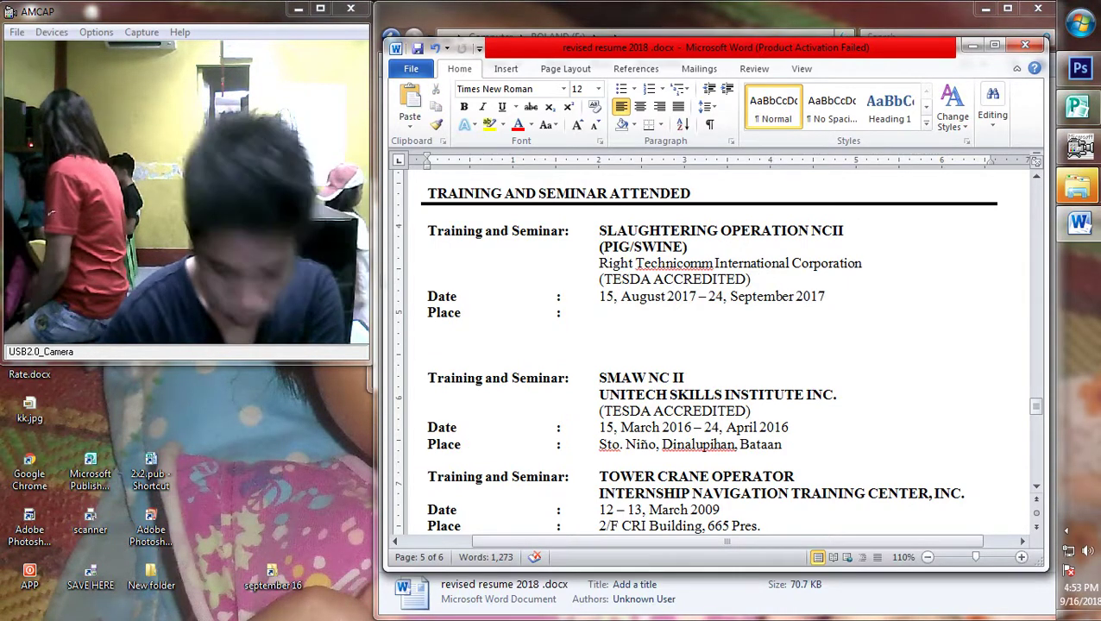
# - Type the place as 'Madrigal Business Park II, Alabang Muntinlupa City', fixing typos
pyautogui.write('Madrigal Busine')
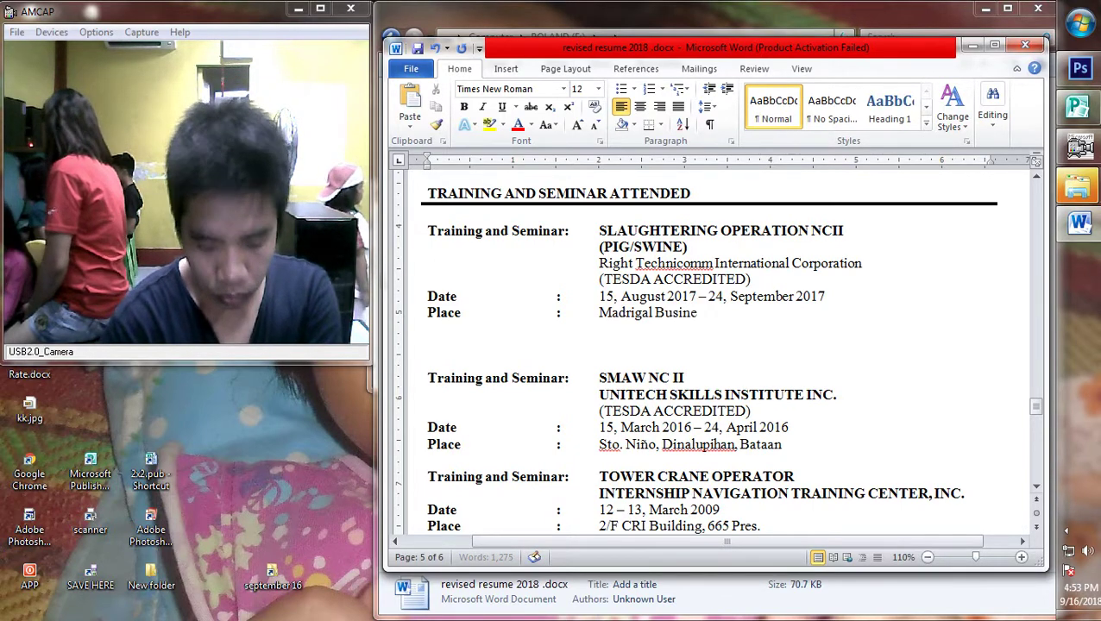
pyautogui.write('ss Park')
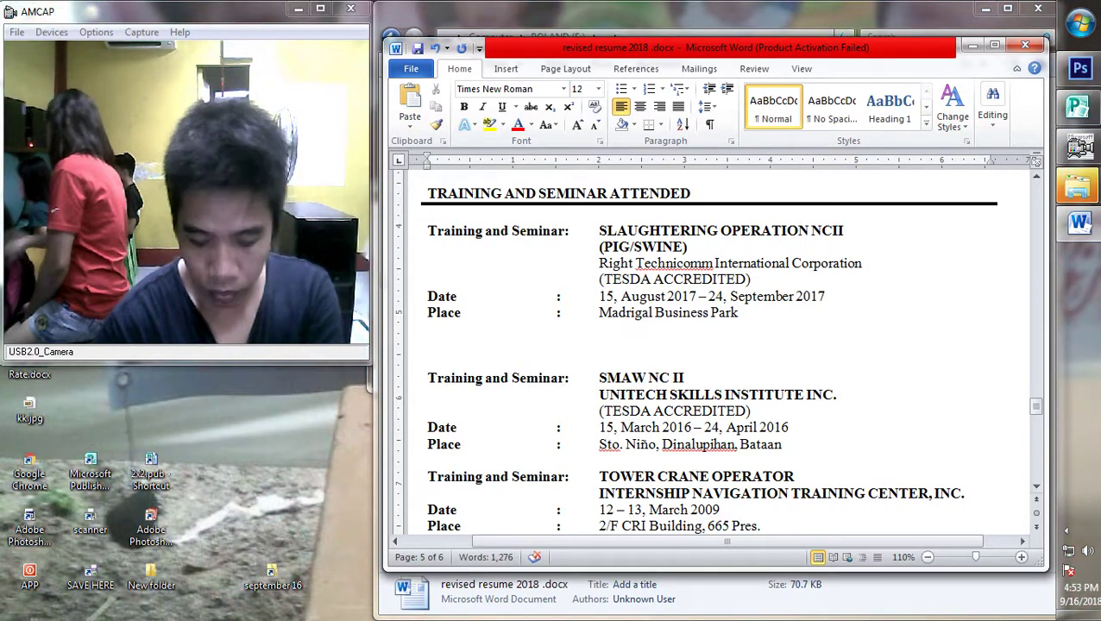
pyautogui.write(' II, Aa')
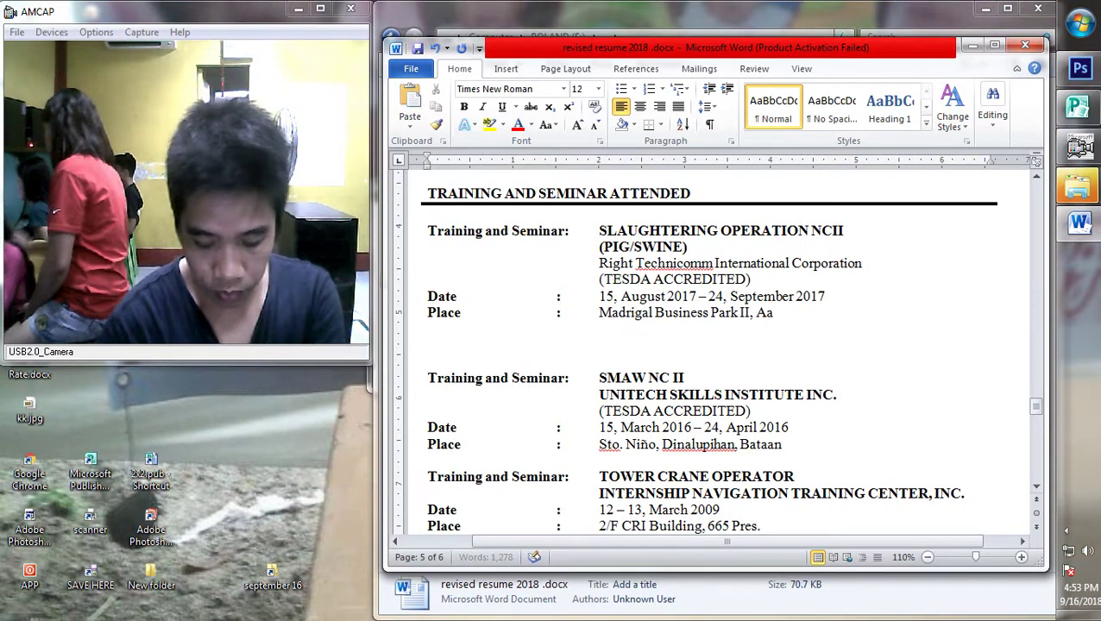
pyautogui.write('ban')
pyautogui.press('BackSpace')
pyautogui.press('BackSpace')
pyautogui.press('BackSpace')
pyautogui.press('BackSpace')
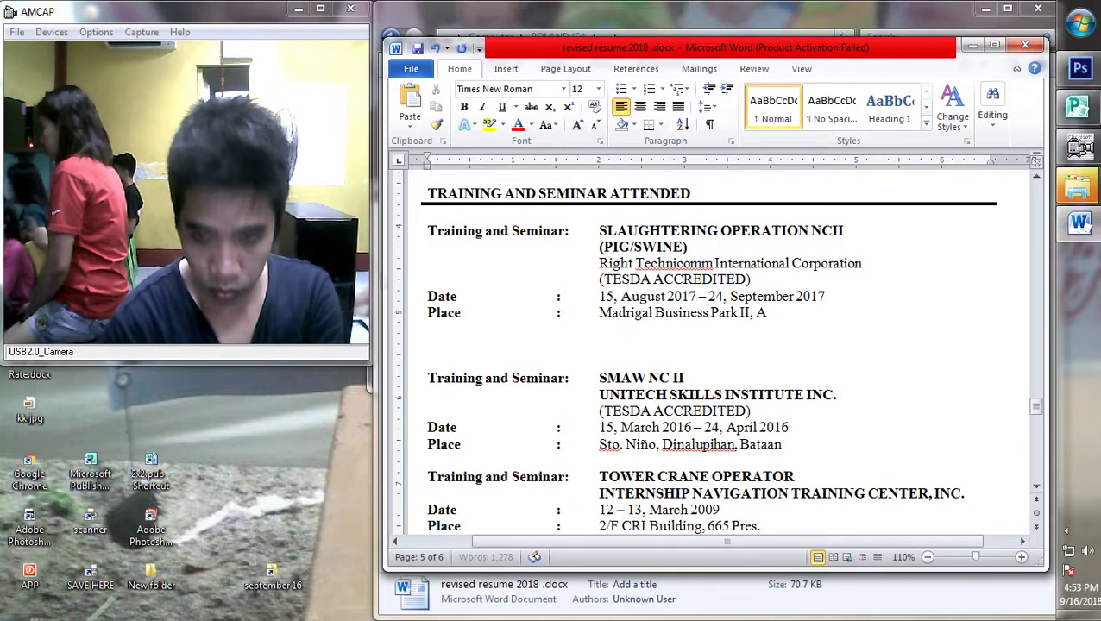
pyautogui.write('laan')
pyautogui.press('BackSpace')
pyautogui.press('BackSpace')
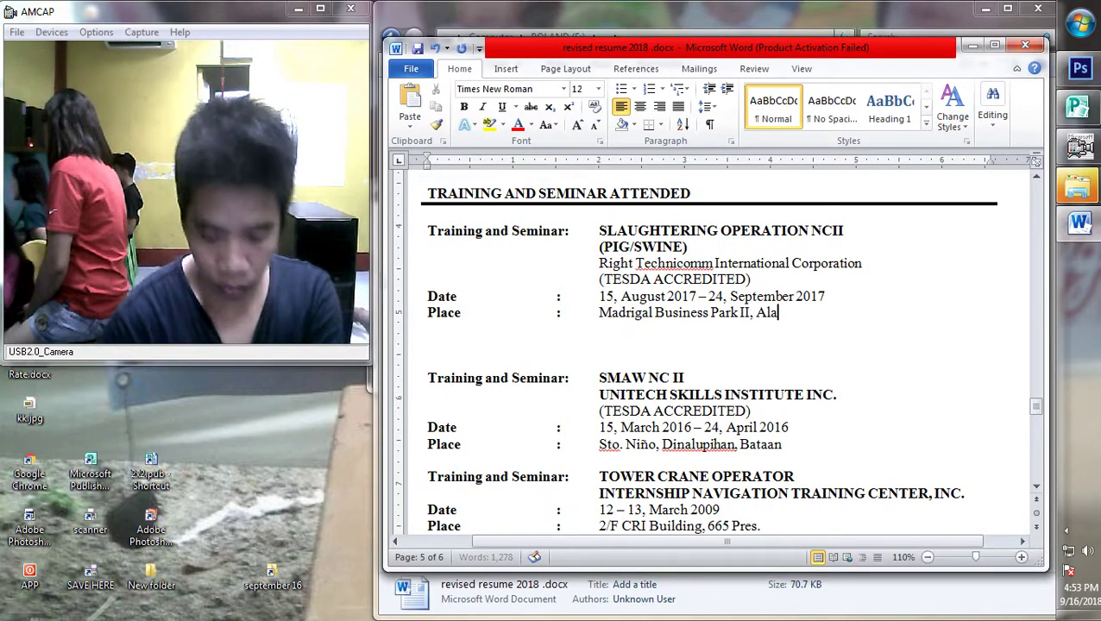
pyautogui.write('bang Mo')
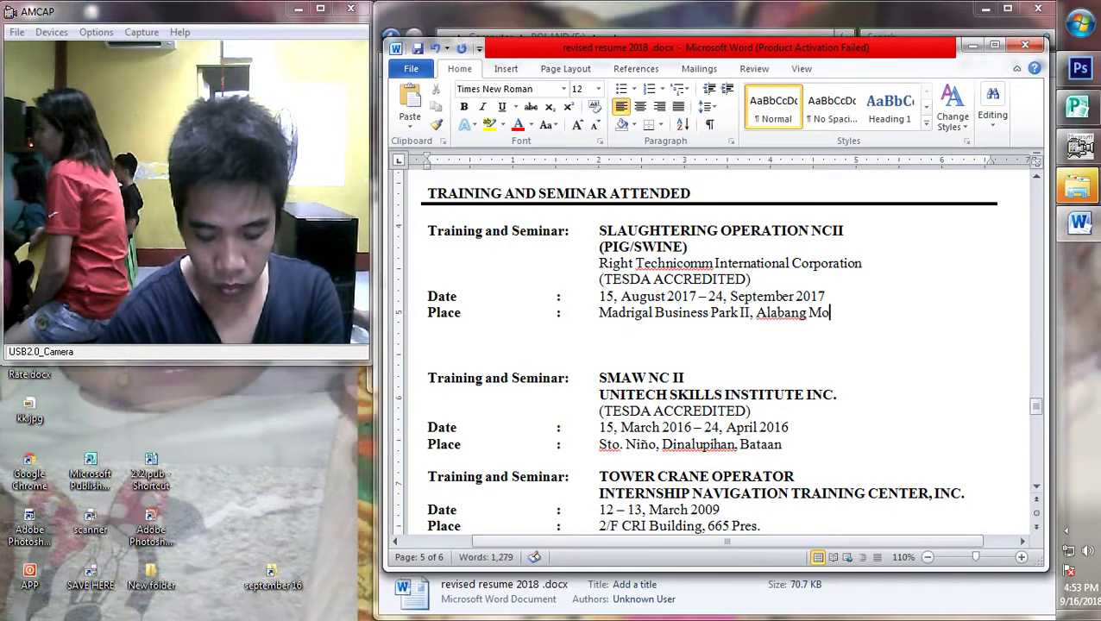
pyautogui.press('BackSpace')
pyautogui.write('untinlupa')
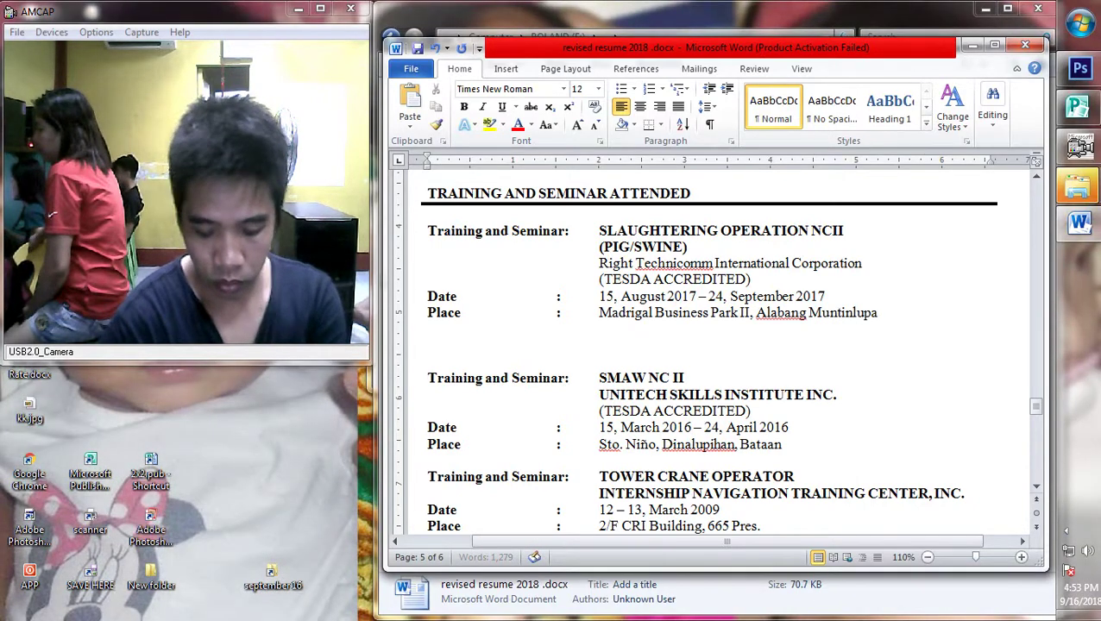
pyautogui.write(' City')
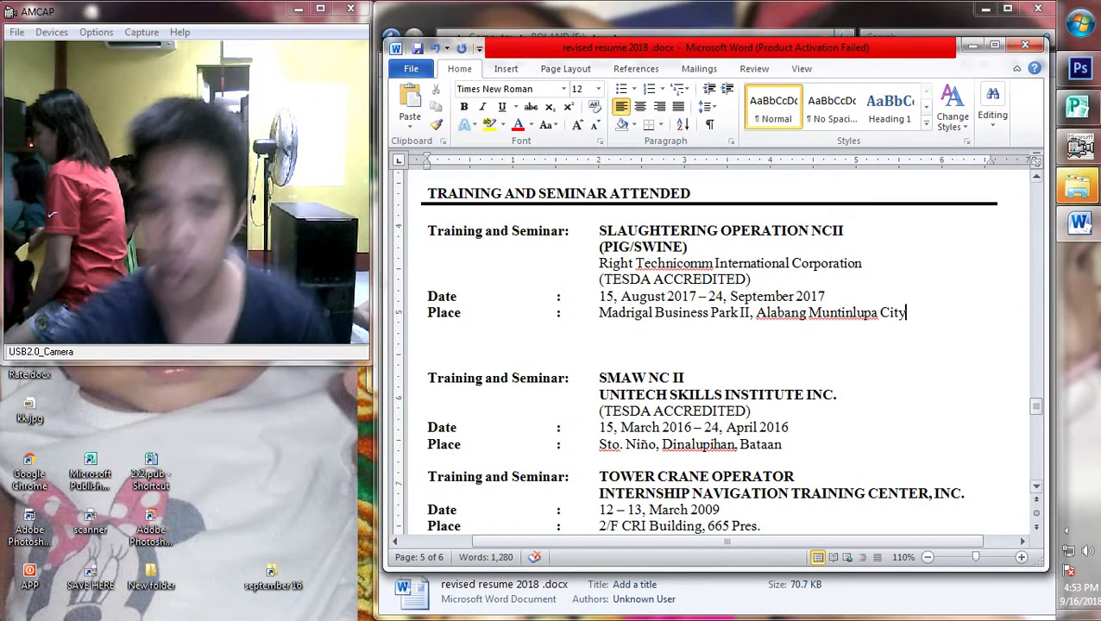
# - Delete the extra blank lines below the entry so the resume fits five pages
pyautogui.press('Menu')
pyautogui.press('Escape')
pyautogui.hotkey('ctrl', 'b')
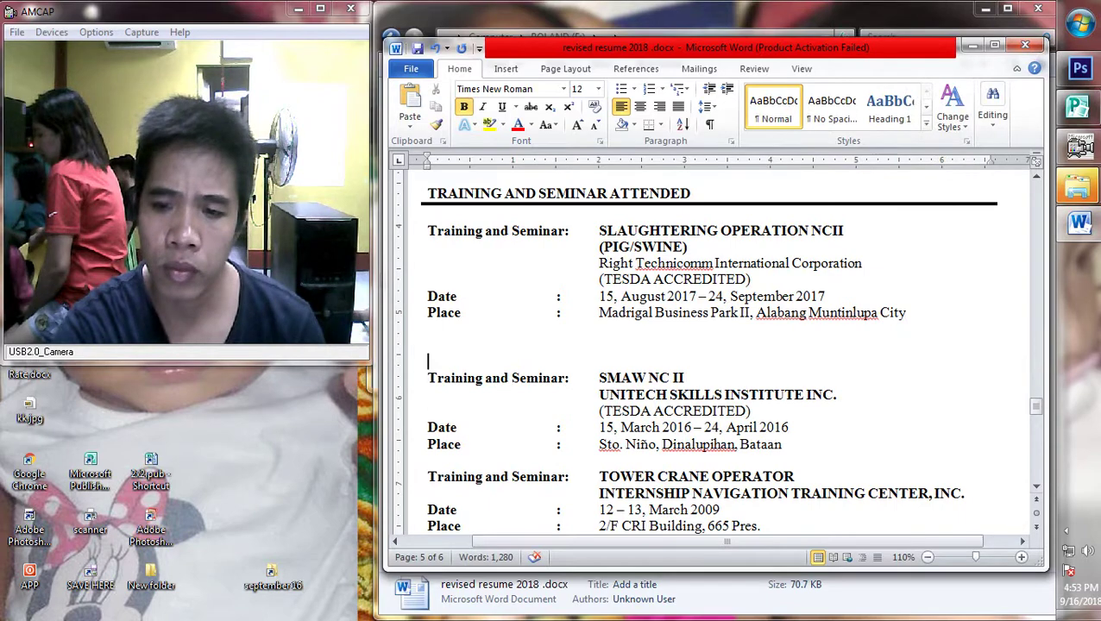
pyautogui.press('BackSpace')
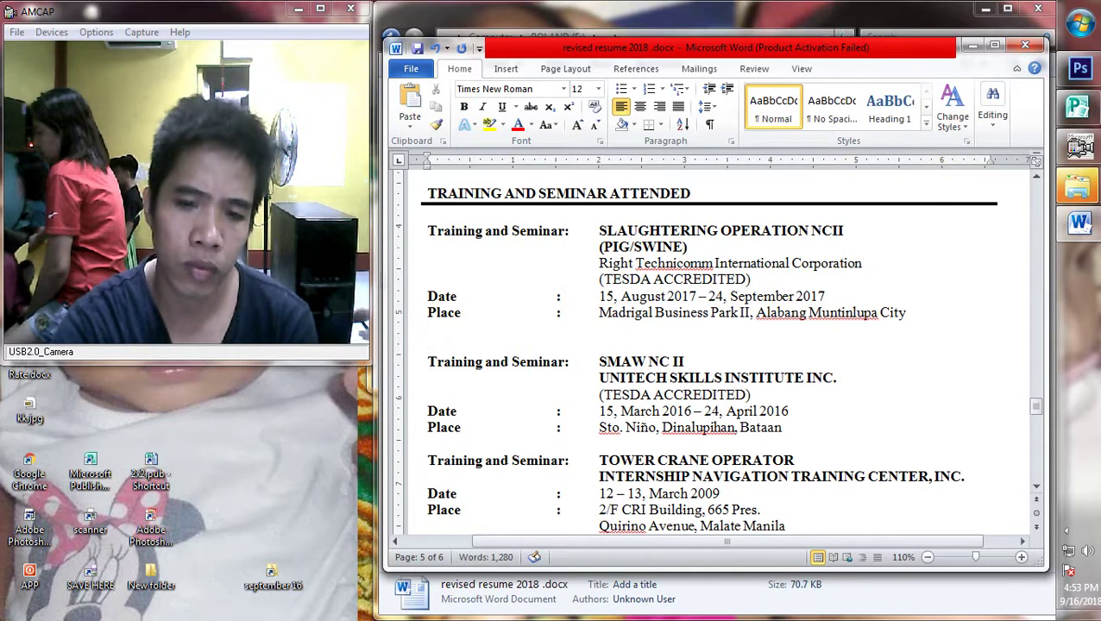
pyautogui.press('Delete')
# - Duplicate the SLAUGHTERING OPERATION NCII block above itself and retitle the copy 'GTAW NCII'
pyautogui.click(428, 230)
pyautogui.press('Return')
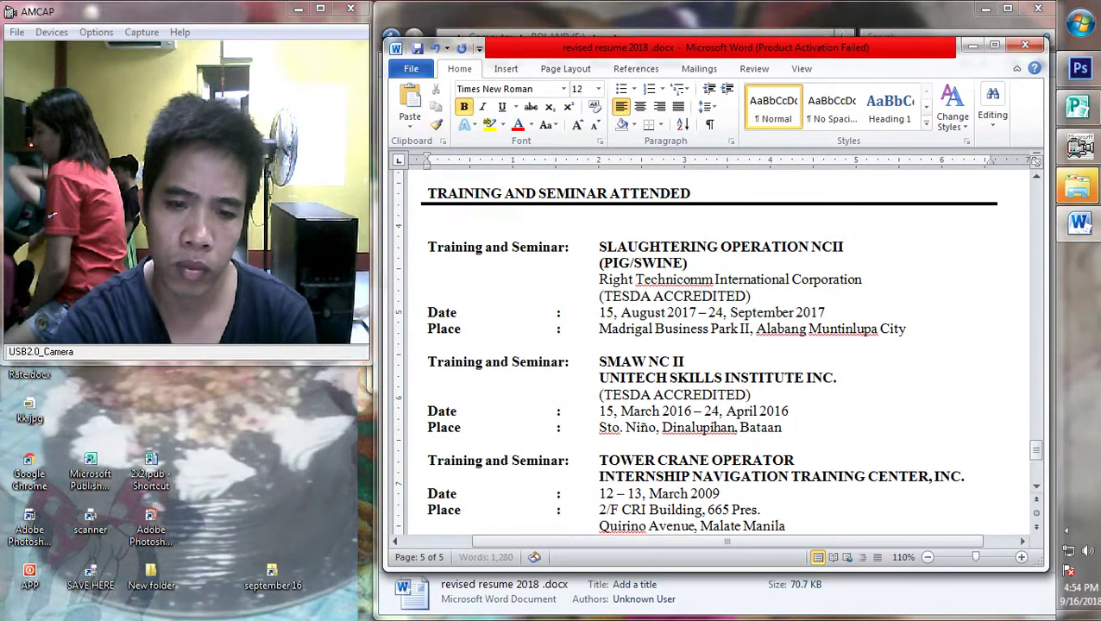
pyautogui.press('Return')
pyautogui.moveTo(908, 362); pyautogui.dragTo(428, 280)
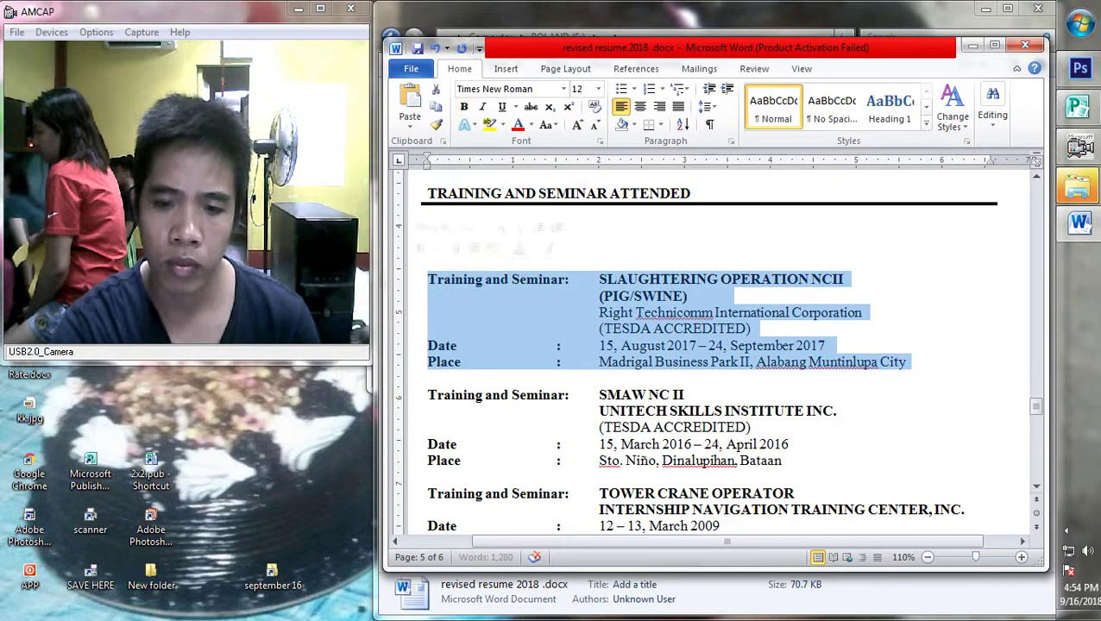
pyautogui.hotkey('ctrl', 'c')
pyautogui.click(428, 231)
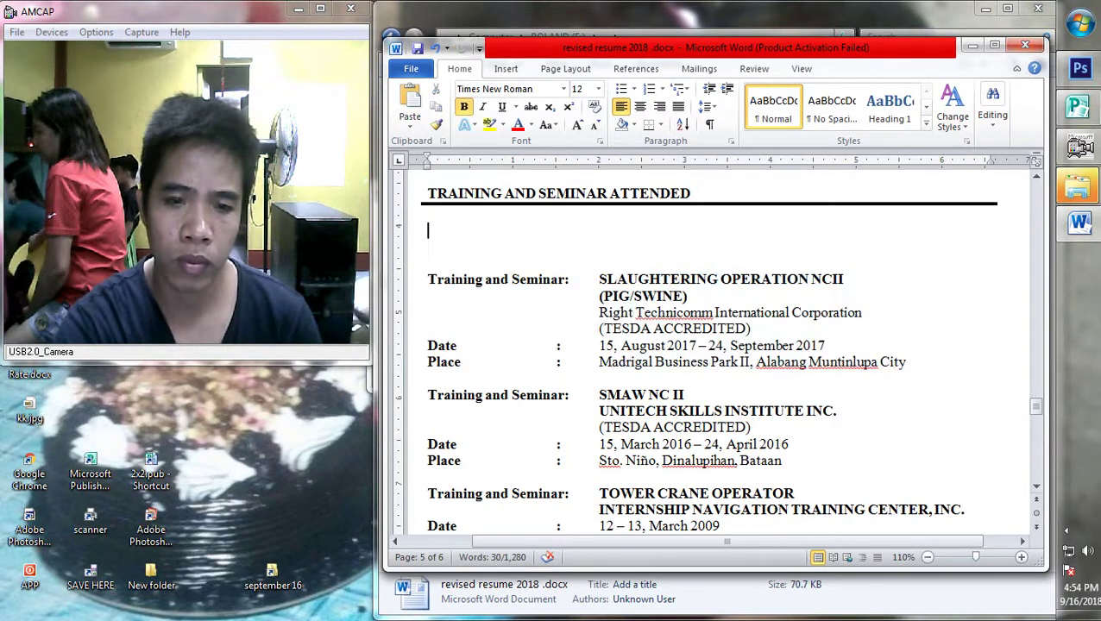
pyautogui.hotkey('ctrl', 'v')
pyautogui.press('BackSpace')
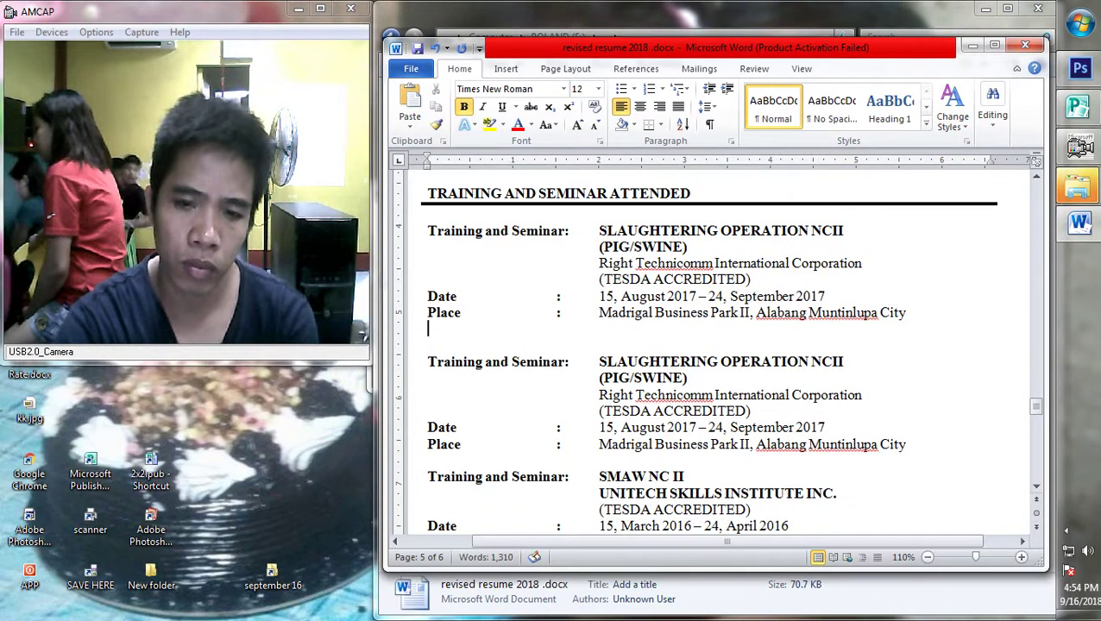
pyautogui.tripleClick(656, 230)
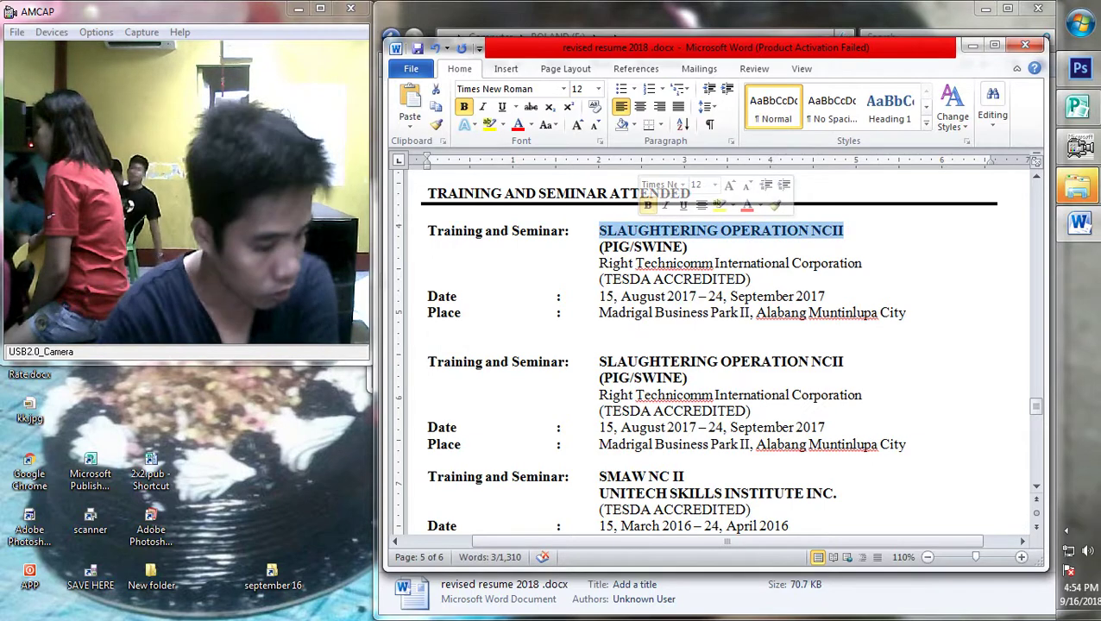
pyautogui.write('GTAW')
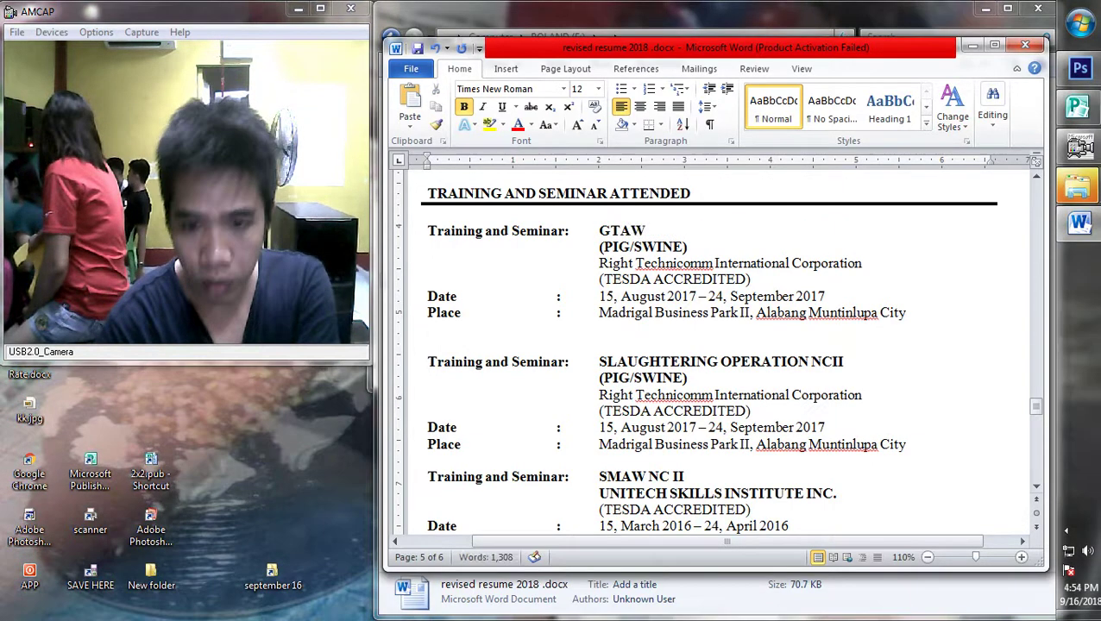
pyautogui.write(' NCII')
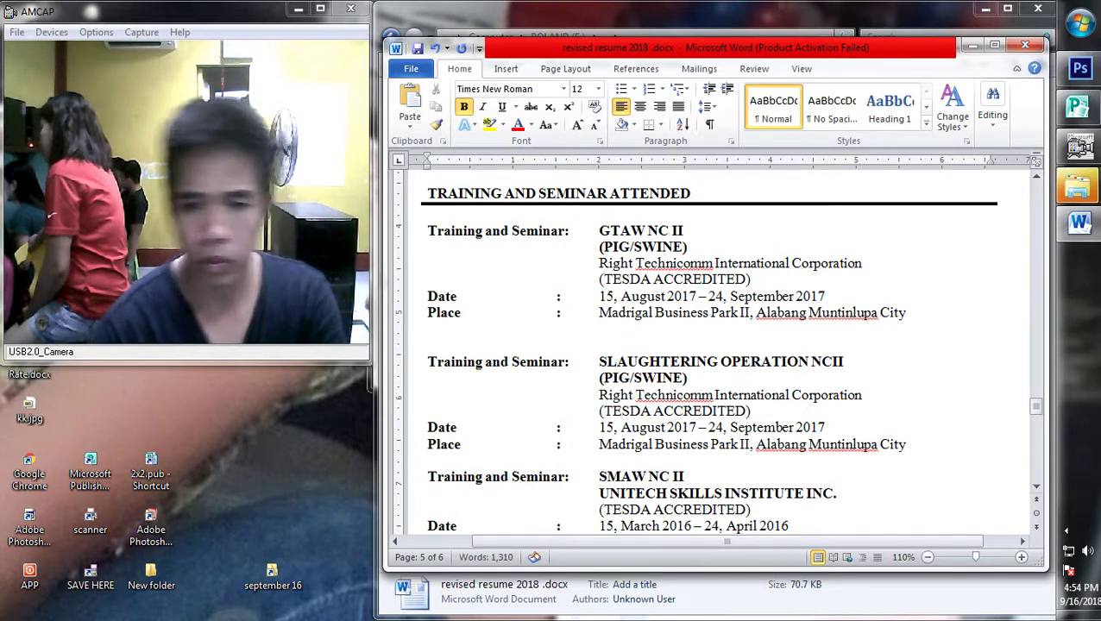
# - Replace (PIG/SWINE) with 'ACUÑA WELDING SCHOOL INC.' and remove the parentheses
pyautogui.moveTo(602, 247); pyautogui.dragTo(683, 246)
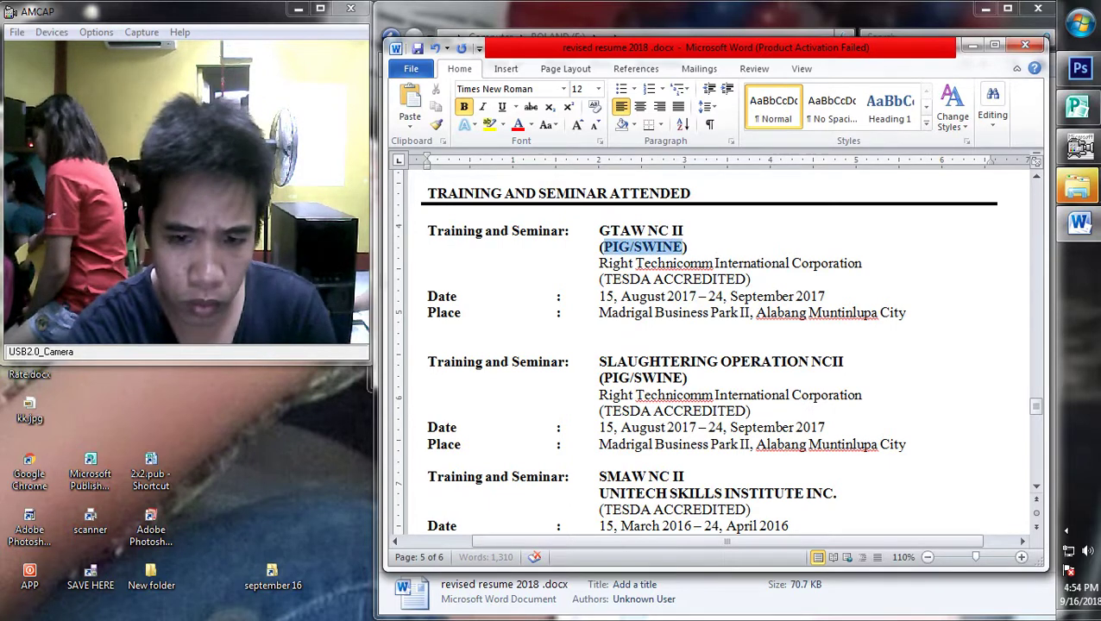
pyautogui.write('aci')
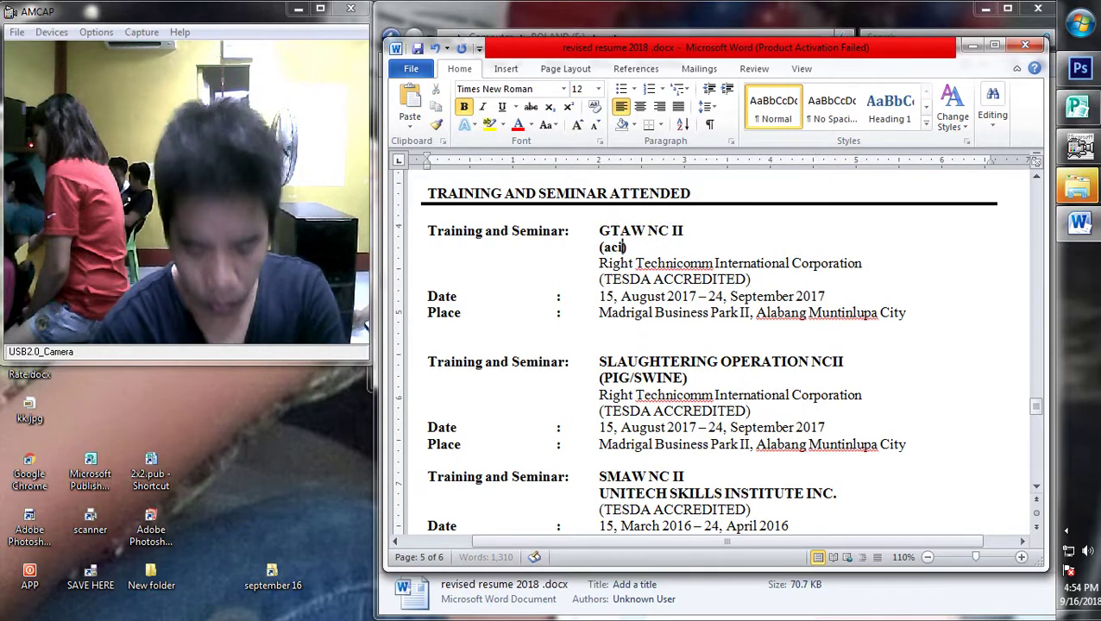
pyautogui.press('BackSpace')
pyautogui.write('ACU16')
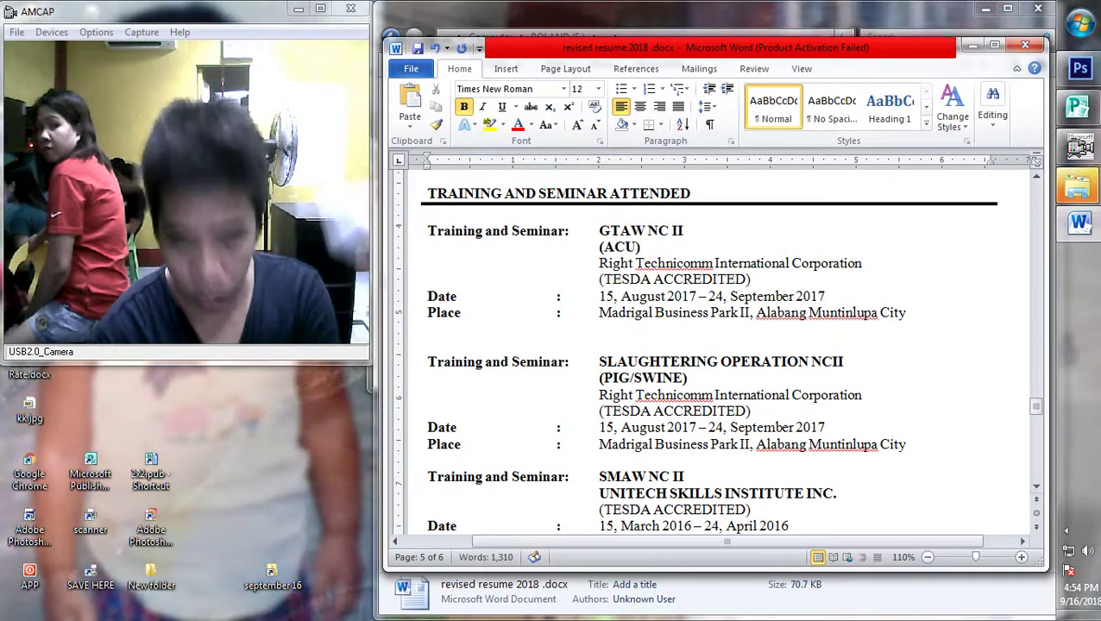
pyautogui.write('45')
pyautogui.press('BackSpace')
pyautogui.press('BackSpace')
pyautogui.press('BackSpace')
pyautogui.press('BackSpace')
pyautogui.press('BackSpace')
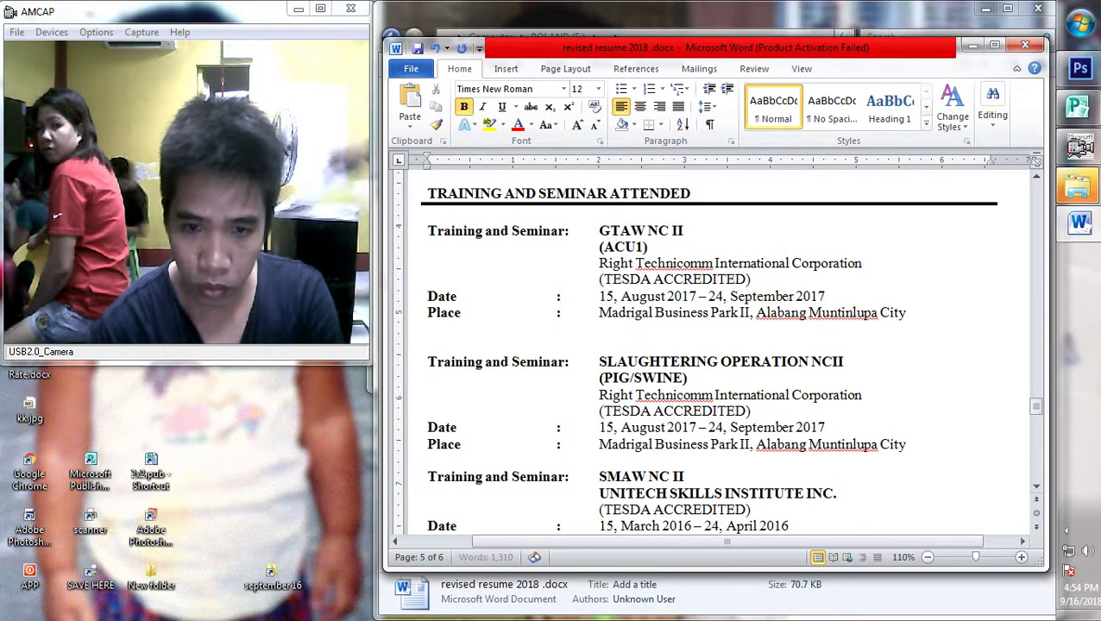
pyautogui.write('16')
pyautogui.press('BackSpace')
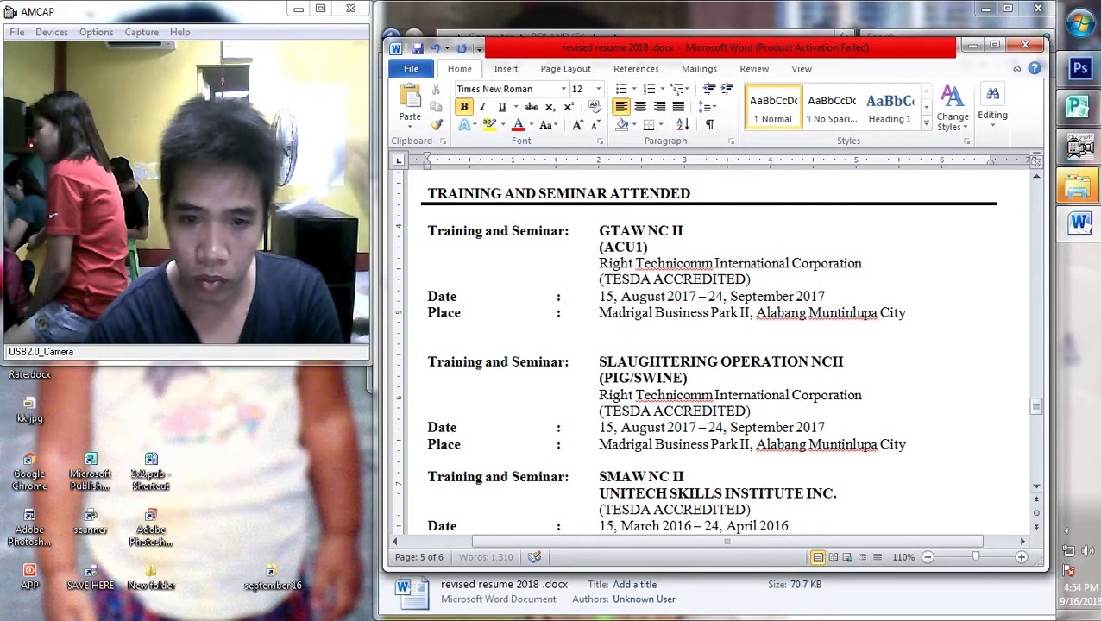
pyautogui.press('BackSpace')
pyautogui.write('ÑA')
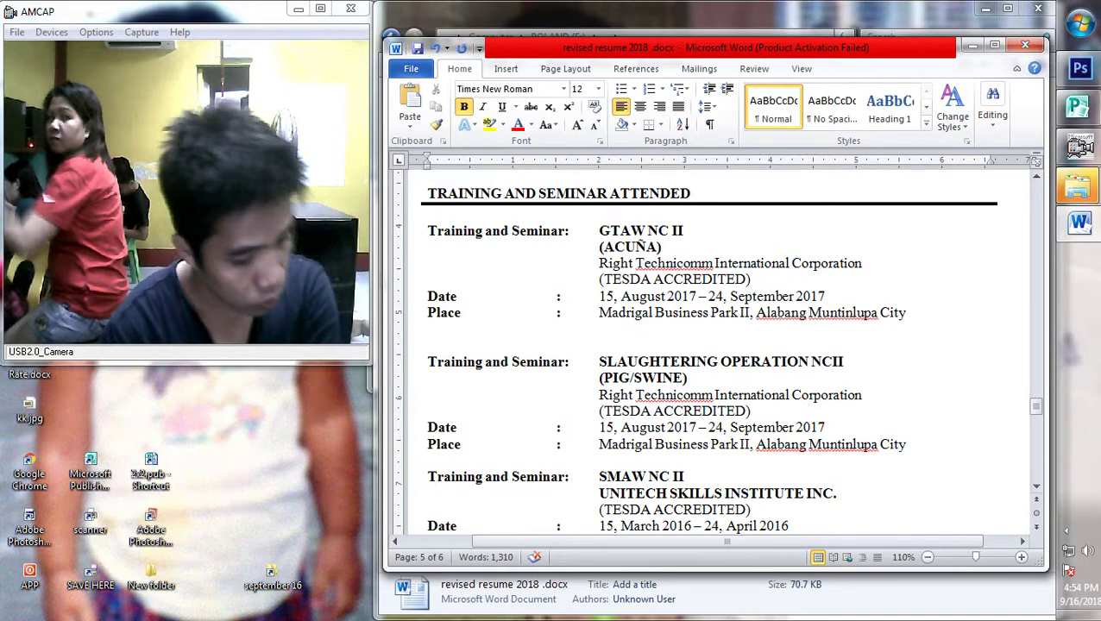
pyautogui.write(' WELDING')
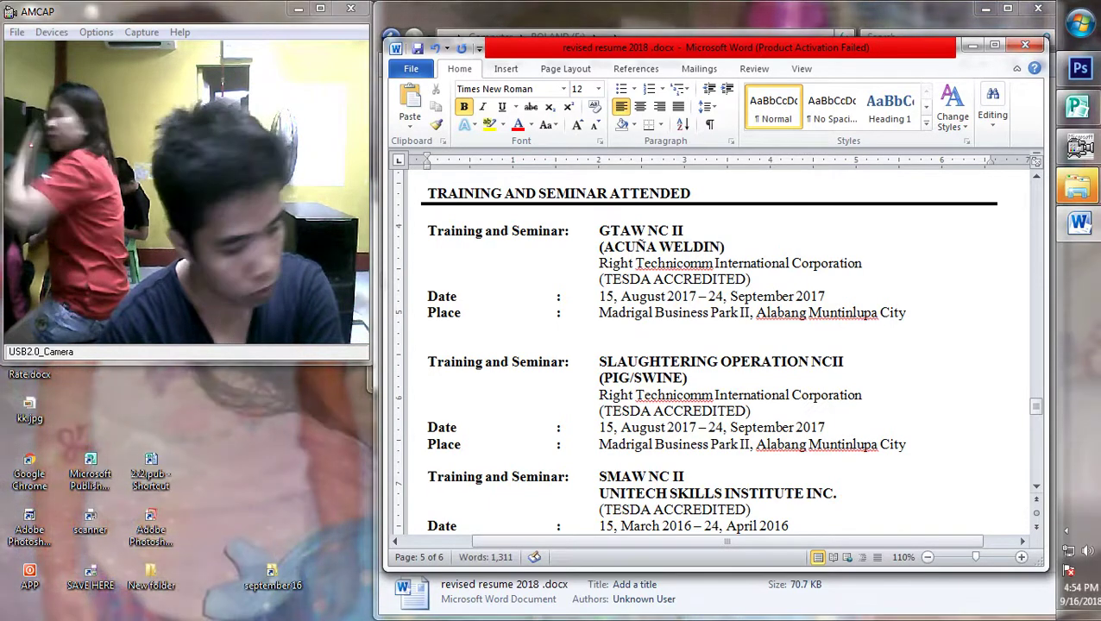
pyautogui.write(' SCHO')
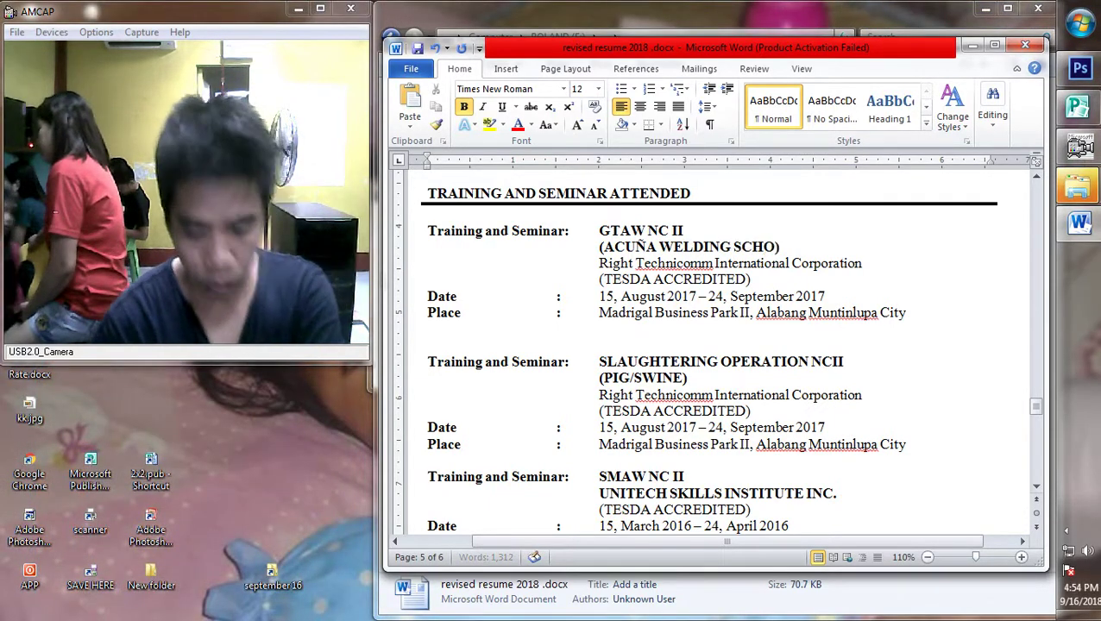
pyautogui.write('OL IN')
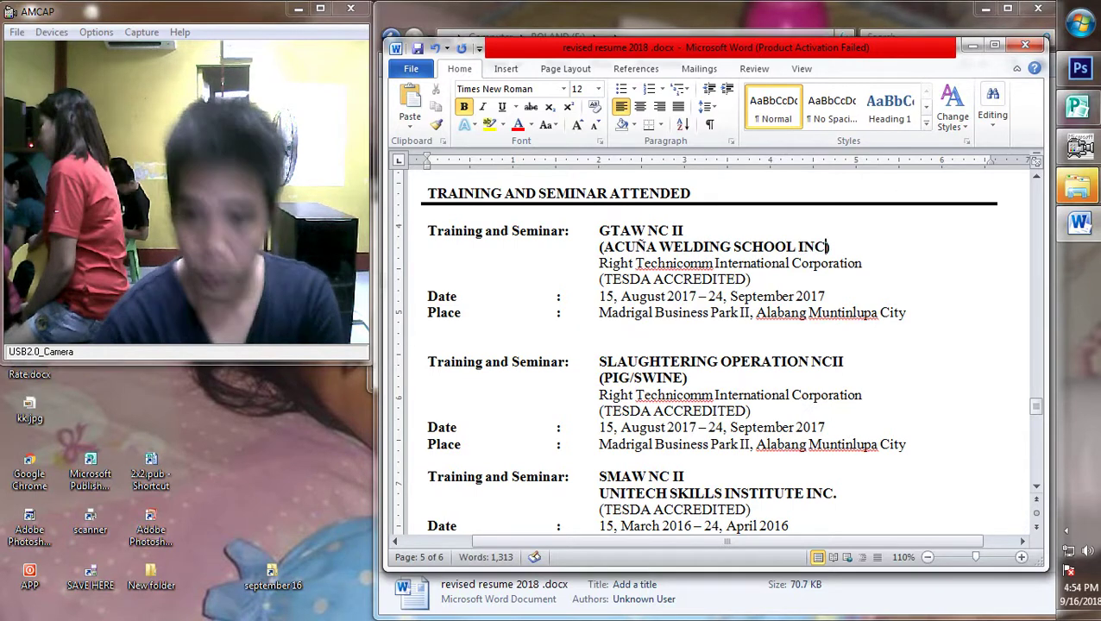
pyautogui.write('C')
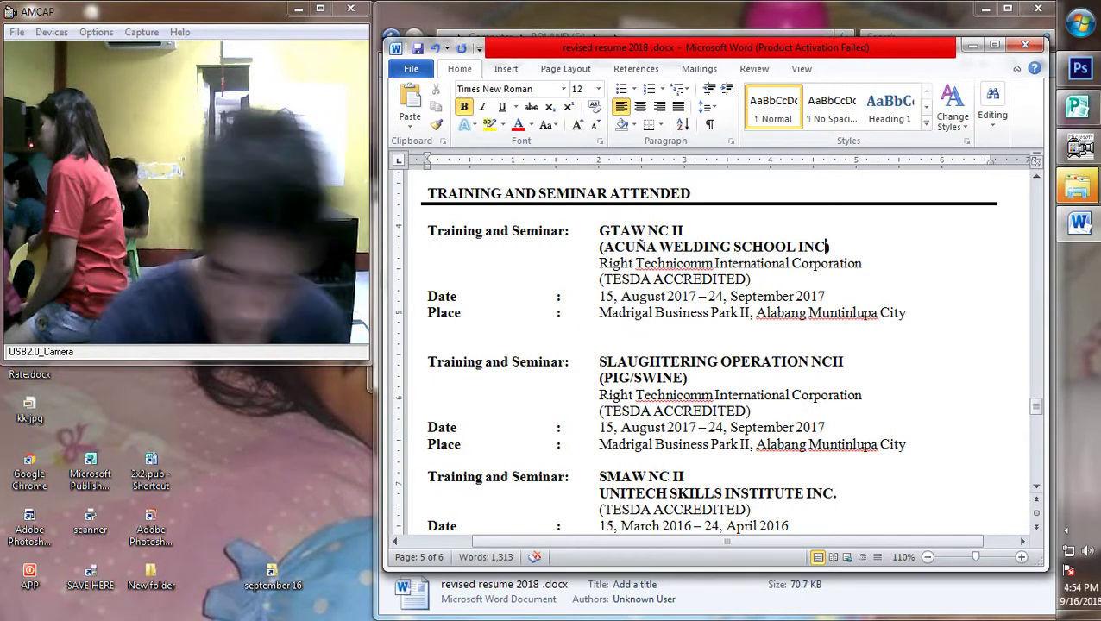
pyautogui.write('.')
pyautogui.hotkey('ctrl', 'u')
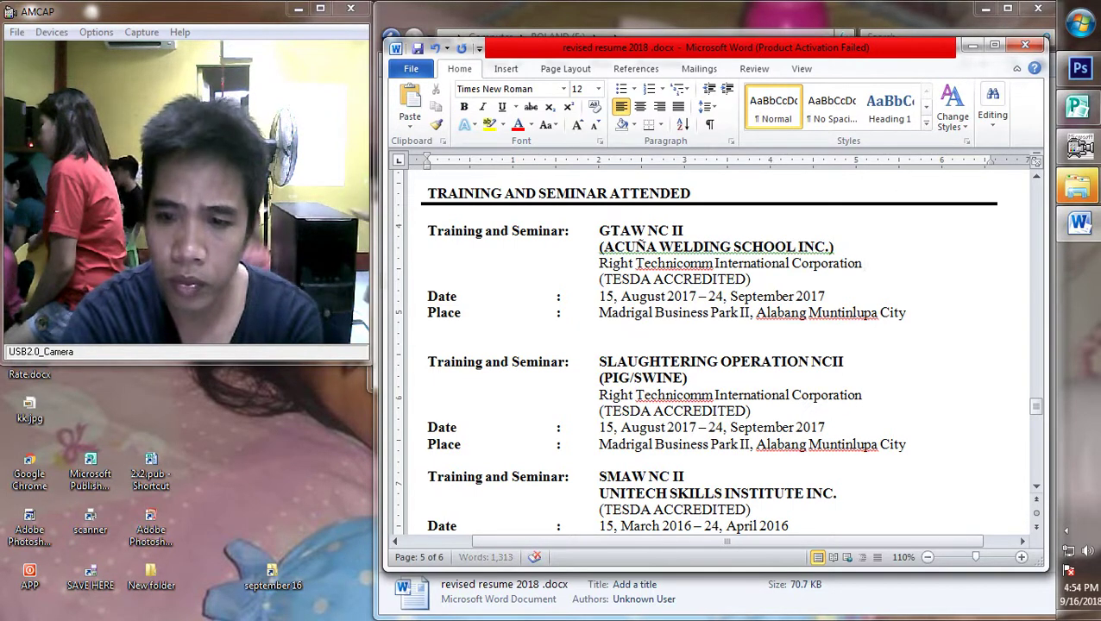
pyautogui.press('Delete')
pyautogui.press('Home')
pyautogui.press('Delete')
pyautogui.hotkey('shift', 'End')
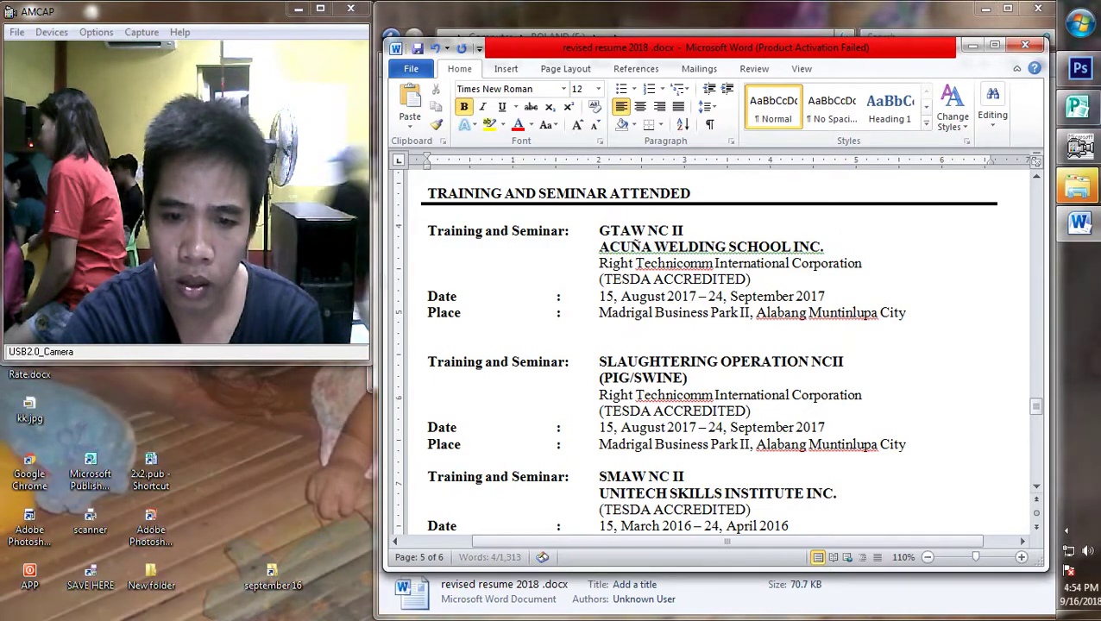
# - Delete the Right Technicomm International Corporation line and its leftover empty line
pyautogui.press('Down')
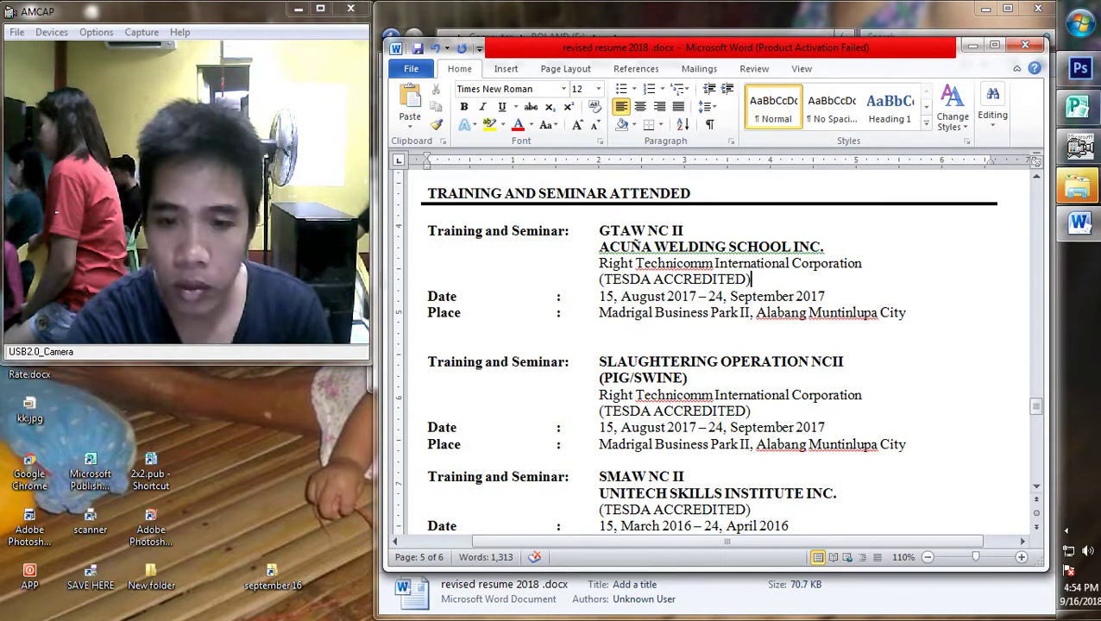
pyautogui.moveTo(751, 279); pyautogui.dragTo(426, 264)
pyautogui.moveTo(598, 263); pyautogui.dragTo(863, 263)
pyautogui.press('BackSpace')
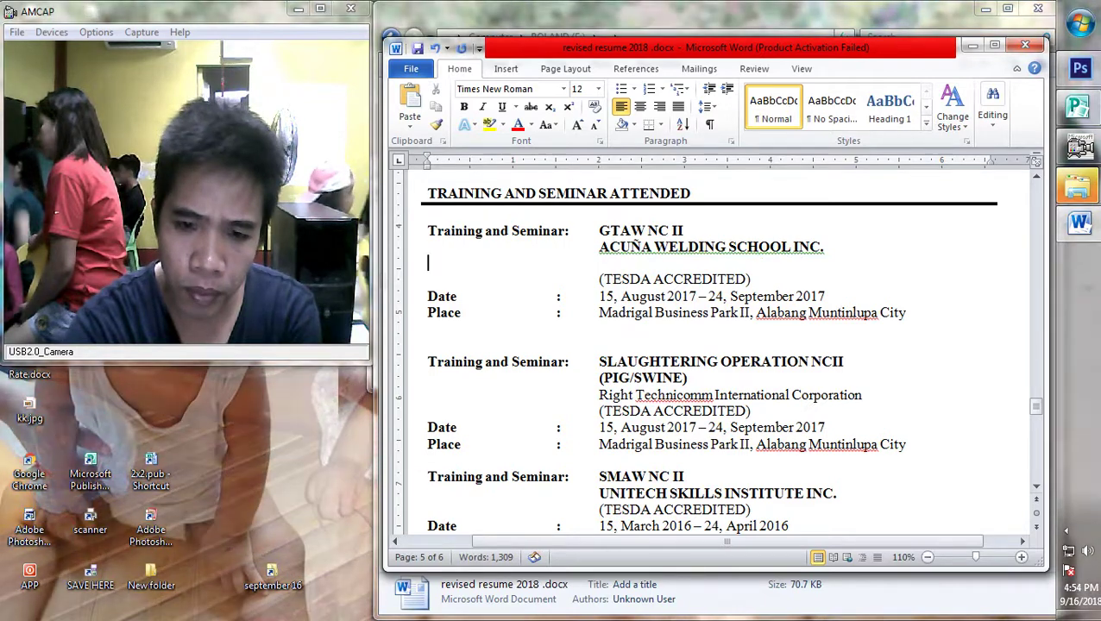
pyautogui.press('BackSpace')
# - Change the start date to 01, July 2018
pyautogui.press('Down')
pyautogui.press('Down')
pyautogui.hotkey('ctrl', 'shift', 'Left')
pyautogui.hotkey('ctrl', 'shift', 'Left')
pyautogui.hotkey('ctrl', 'shift', 'Left')
pyautogui.hotkey('ctrl', 'shift', 'Left')
pyautogui.hotkey('ctrl', 'shift', 'Left')
pyautogui.hotkey('ctrl', 'shift', 'Left')
pyautogui.hotkey('ctrl', 'shift', 'Left')
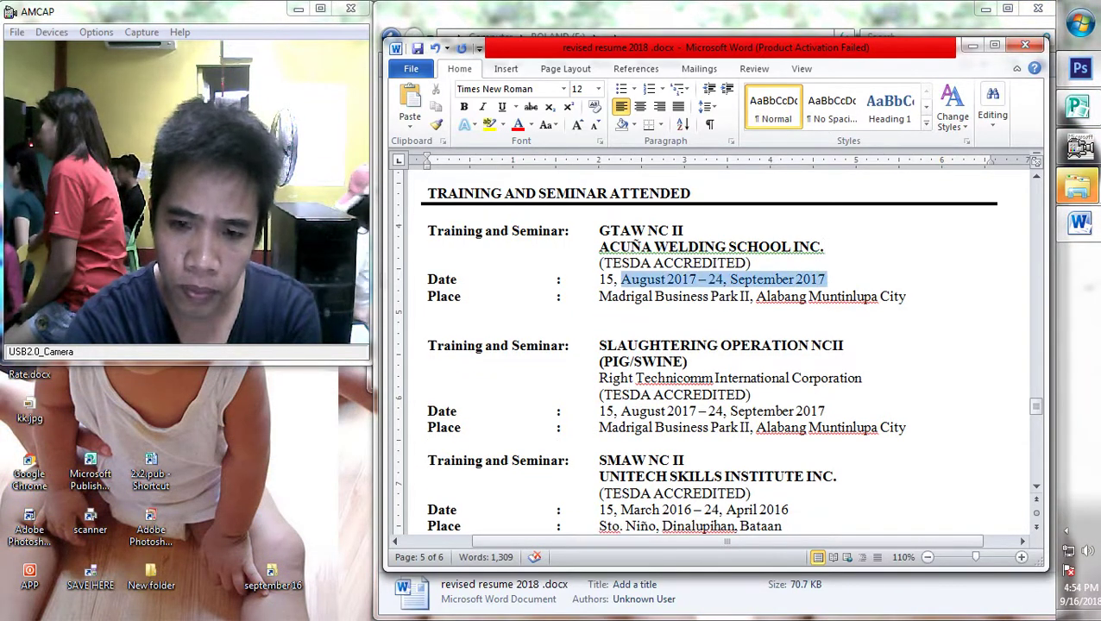
pyautogui.press('Home')
pyautogui.press('Delete')
pyautogui.press('Delete')
pyautogui.press('Delete')
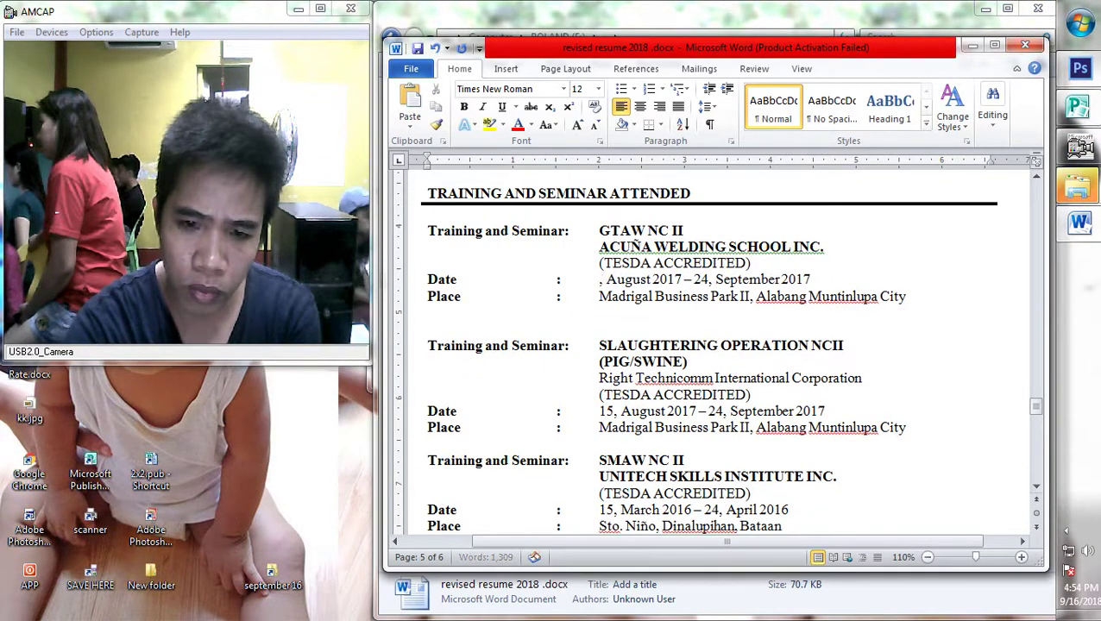
pyautogui.write('04')
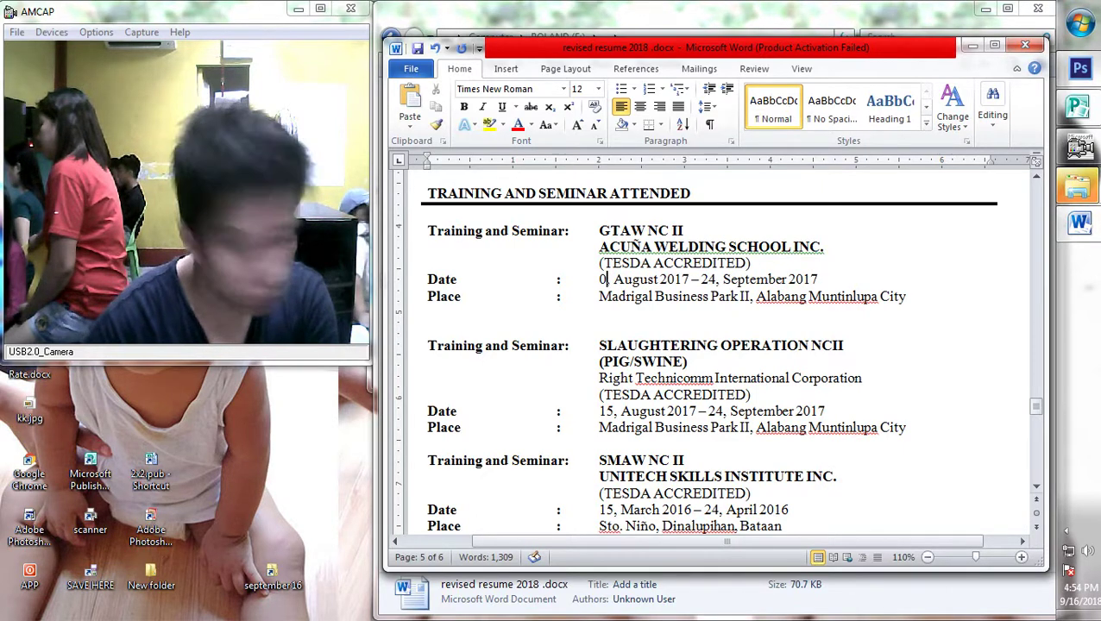
pyautogui.press('BackSpace')
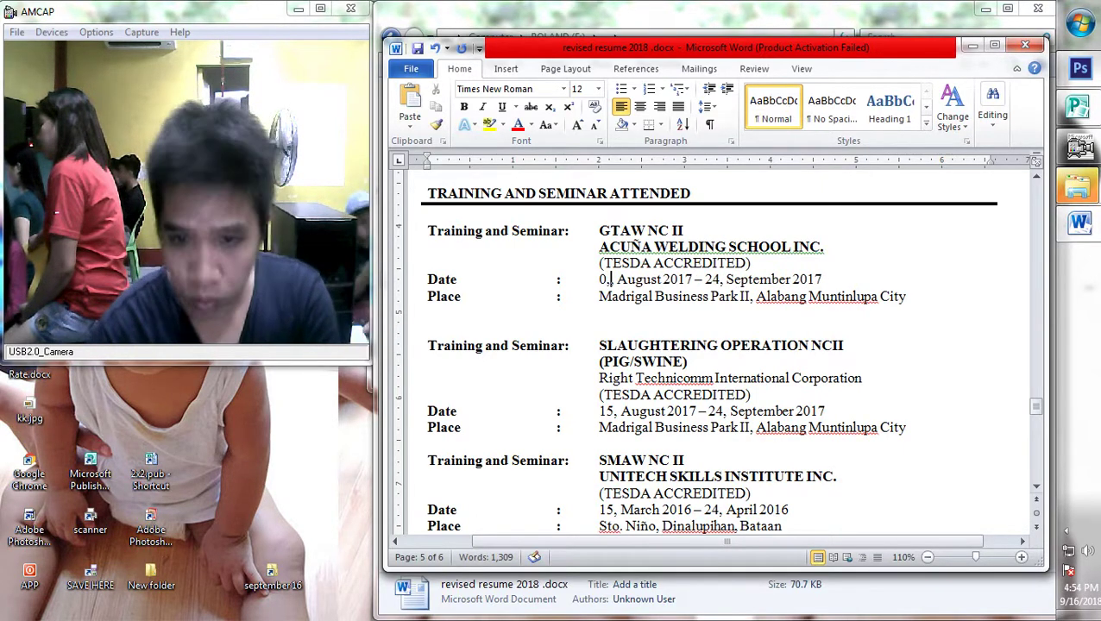
pyautogui.write('1')
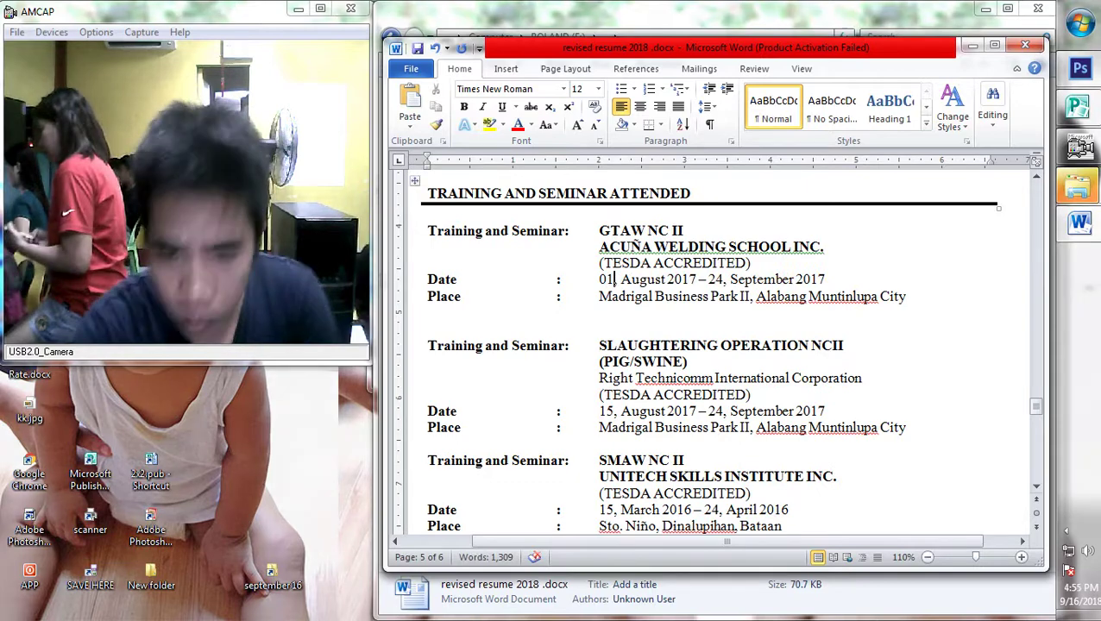
pyautogui.moveTo(620, 279); pyautogui.dragTo(697, 280)
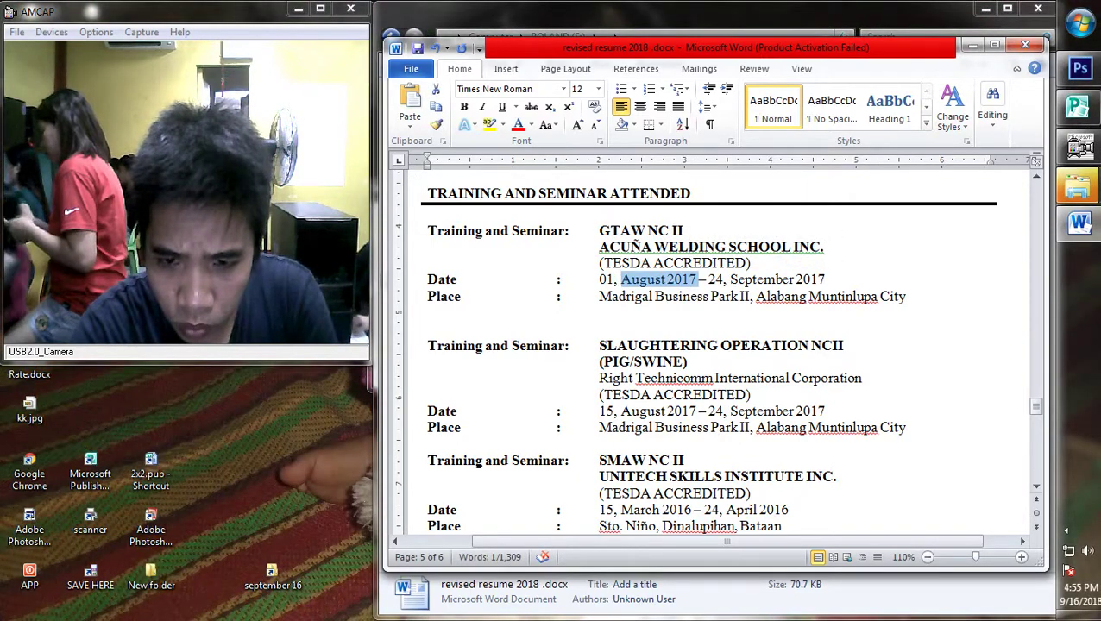
pyautogui.write('July 2')
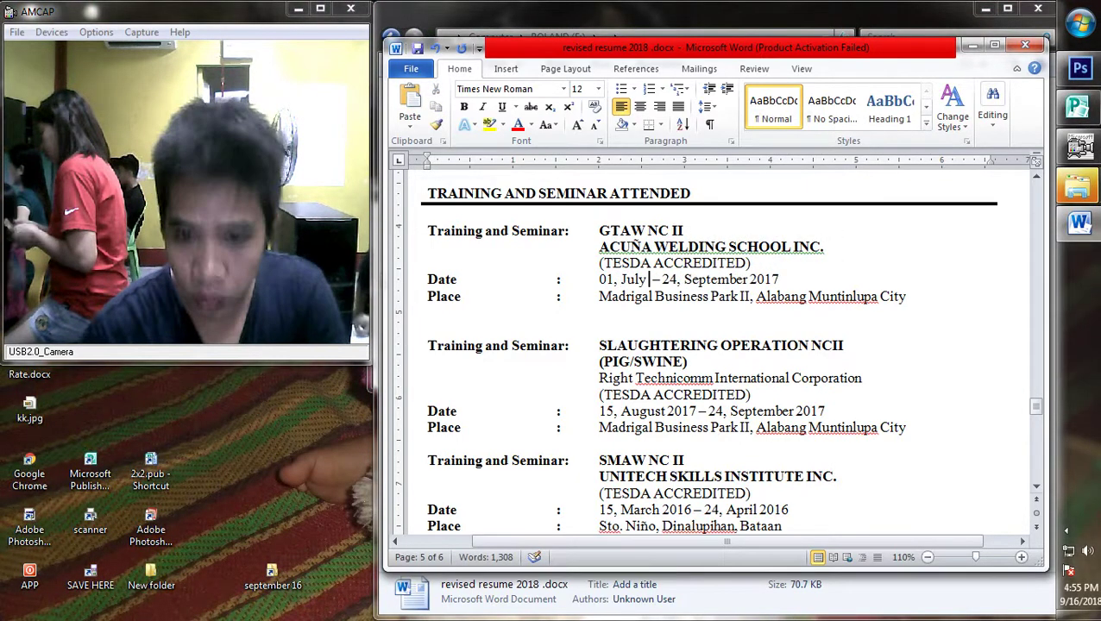
pyautogui.write('018')
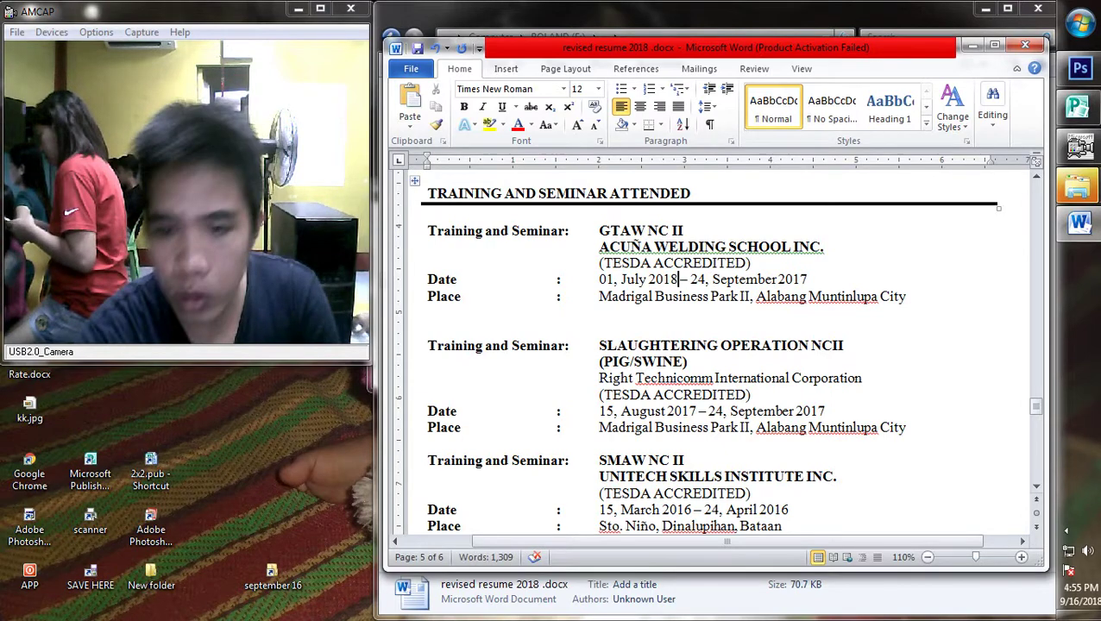
# - Change the end date to 04, August, starting to fix the year
pyautogui.press('Right')
pyautogui.press('Right')
pyautogui.press('Right')
pyautogui.press('Delete')
pyautogui.press('Delete')
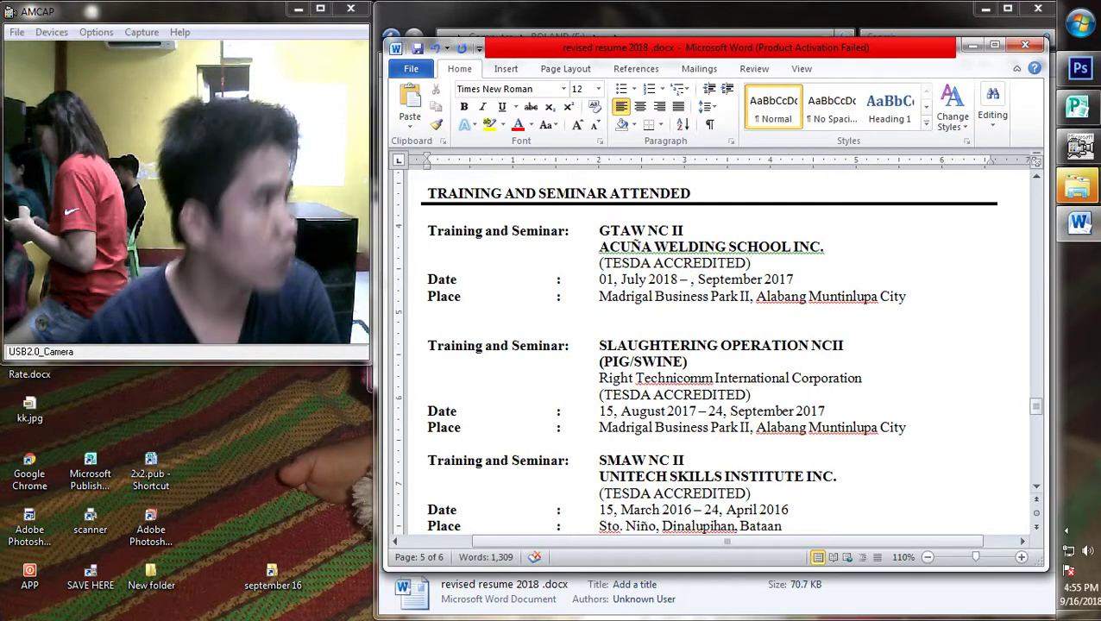
pyautogui.write('04')
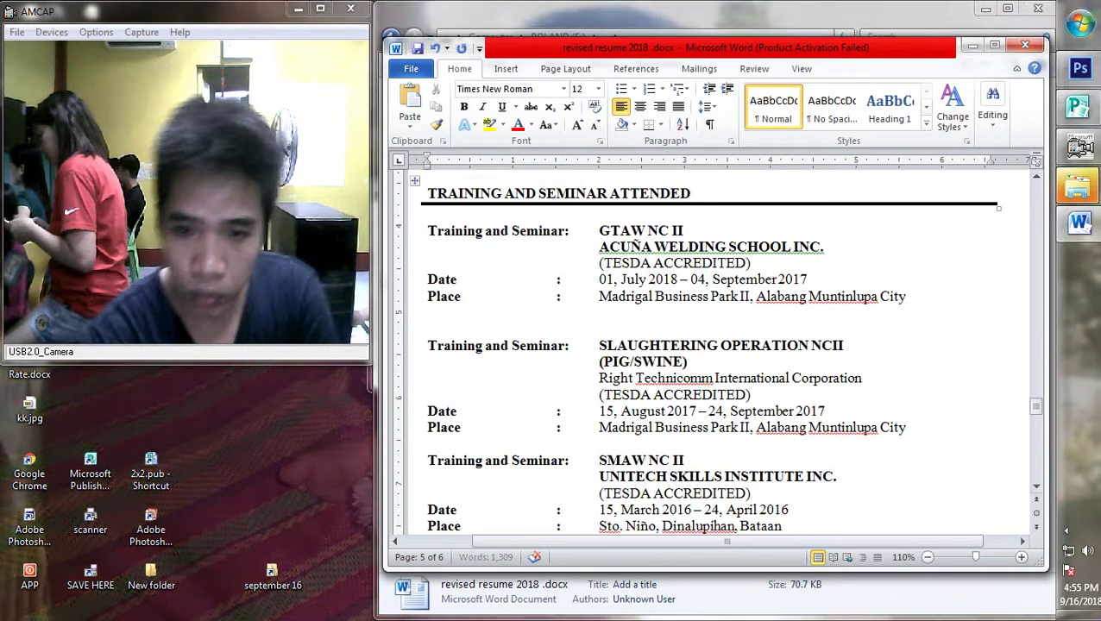
pyautogui.moveTo(777, 279); pyautogui.dragTo(725, 279)
pyautogui.write('A')
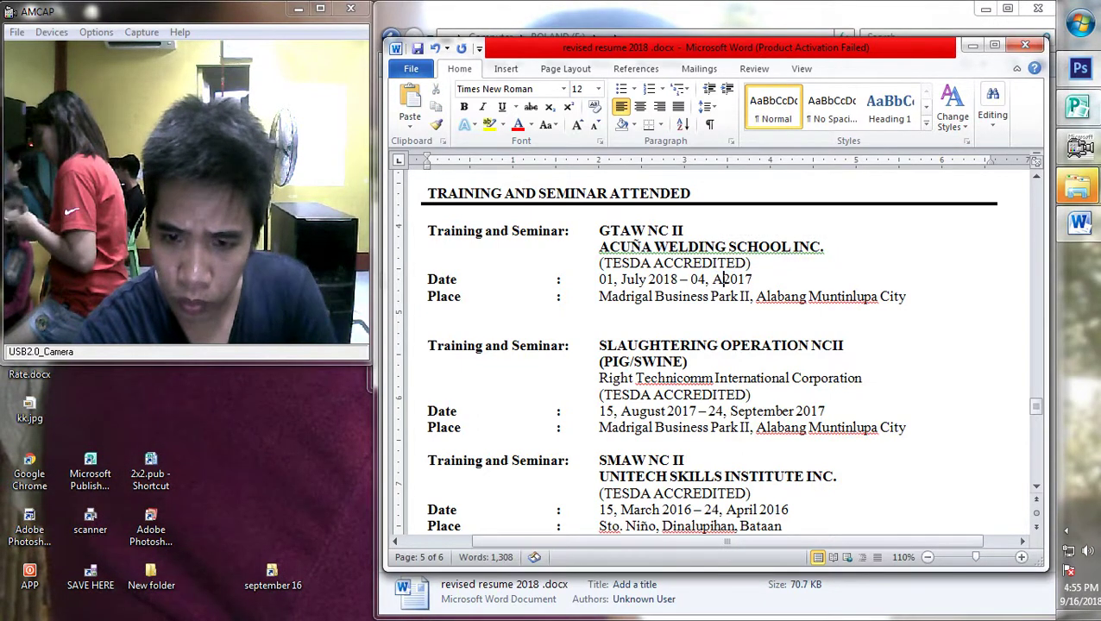
pyautogui.write('ugust')
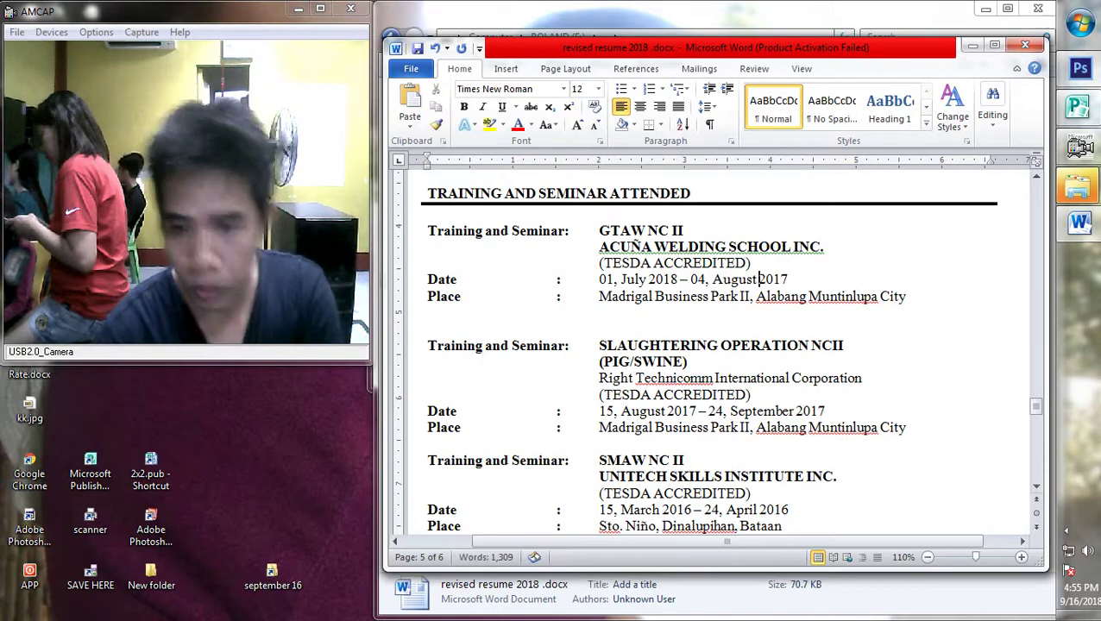
pyautogui.press('BackSpace')
# - Finish the end year as 2018 and replace the Place line with the 76 Roman Expressway address
pyautogui.write('8')
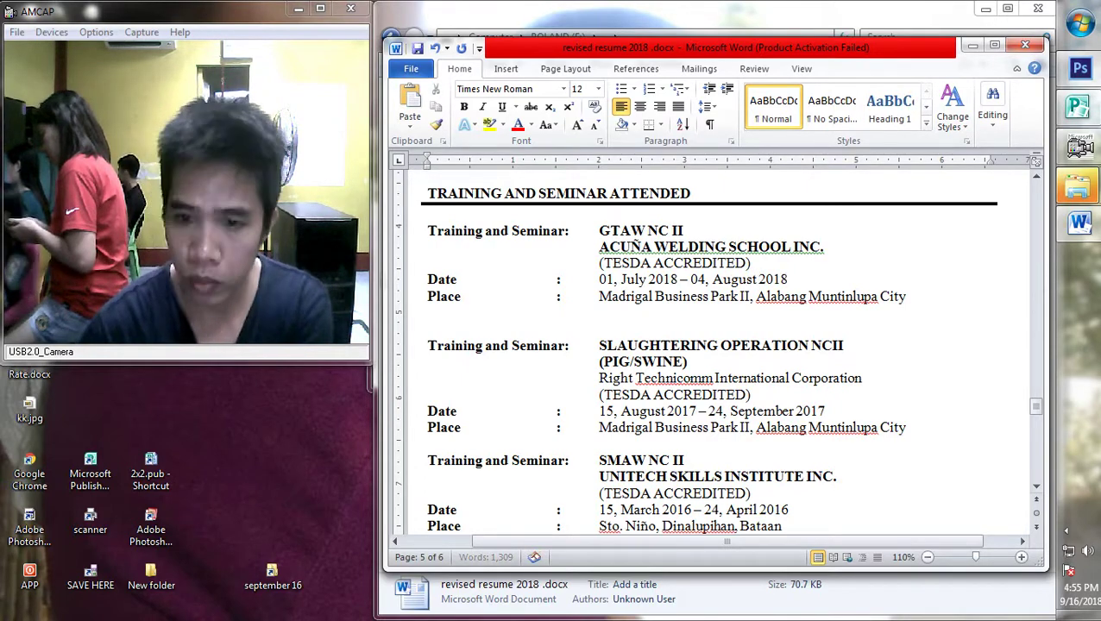
pyautogui.moveTo(906, 295); pyautogui.dragTo(599, 296)
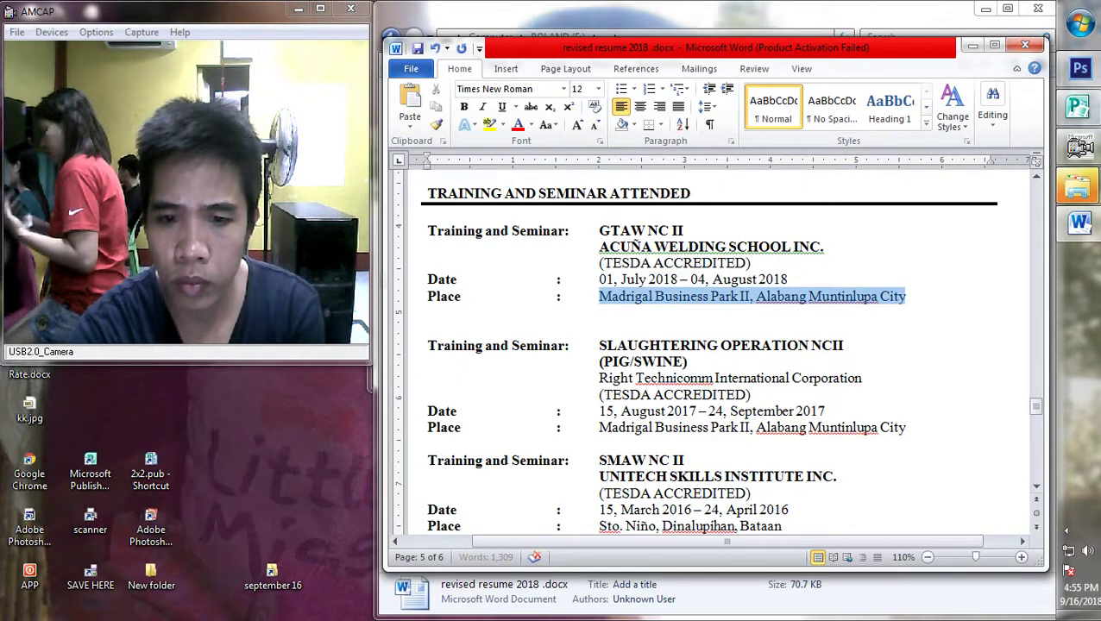
pyautogui.press('Delete')
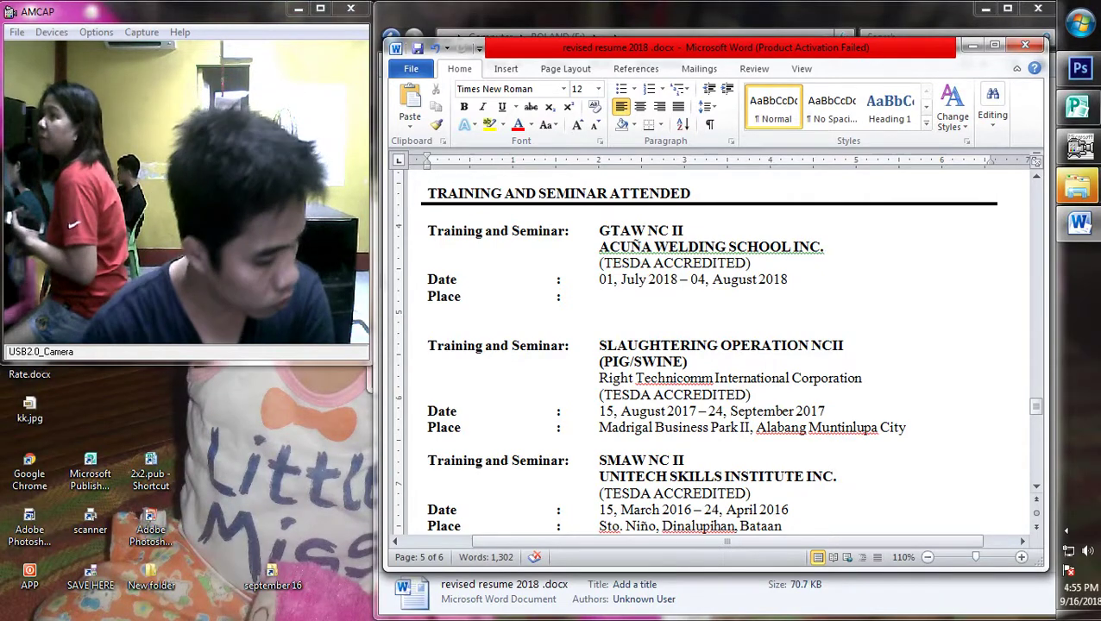
pyautogui.write('76')
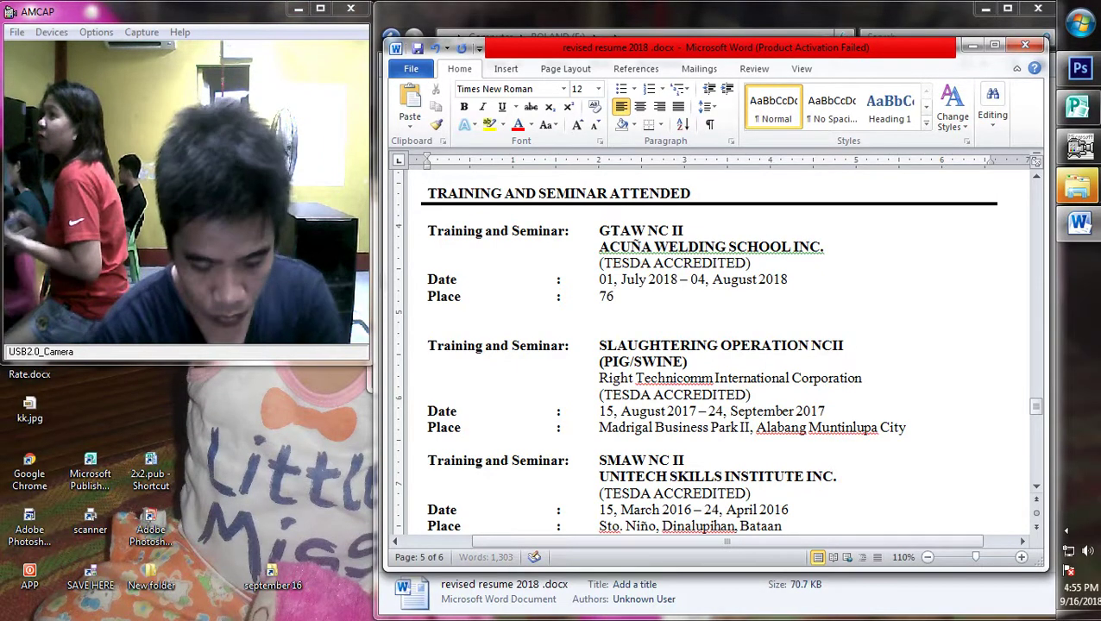
pyautogui.write(' Roman')
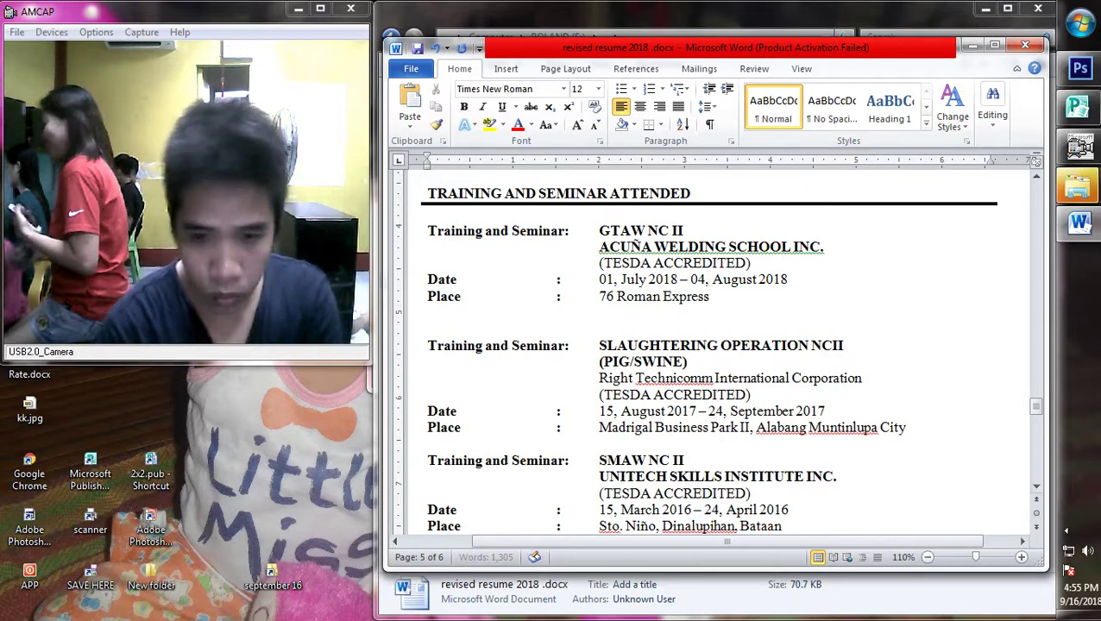
pyautogui.write(' Expressway,')
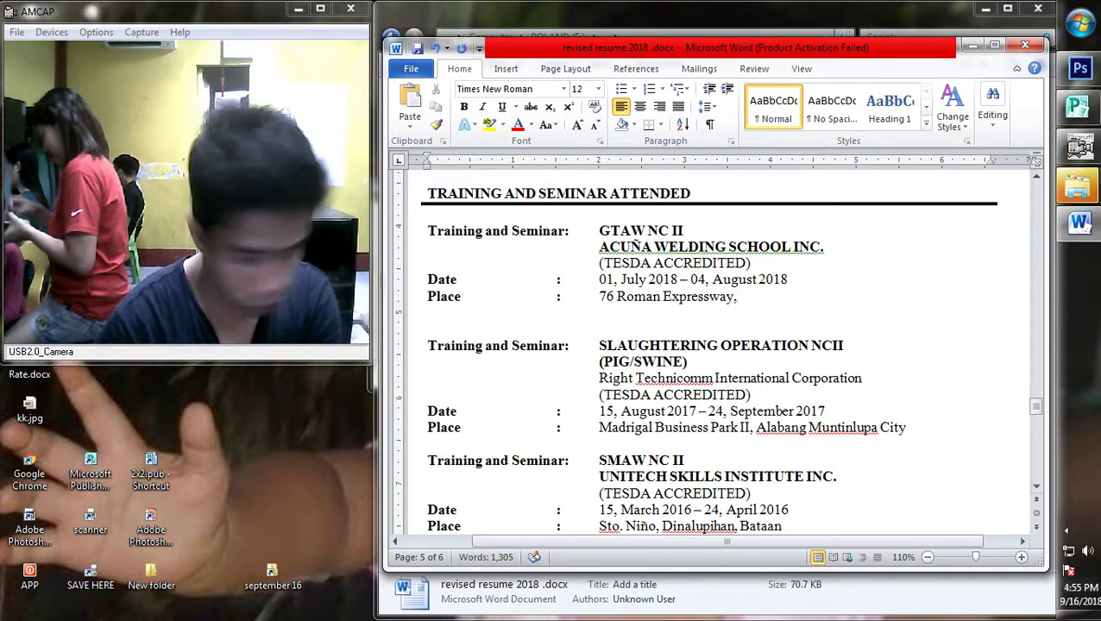
pyautogui.write('Cyl')
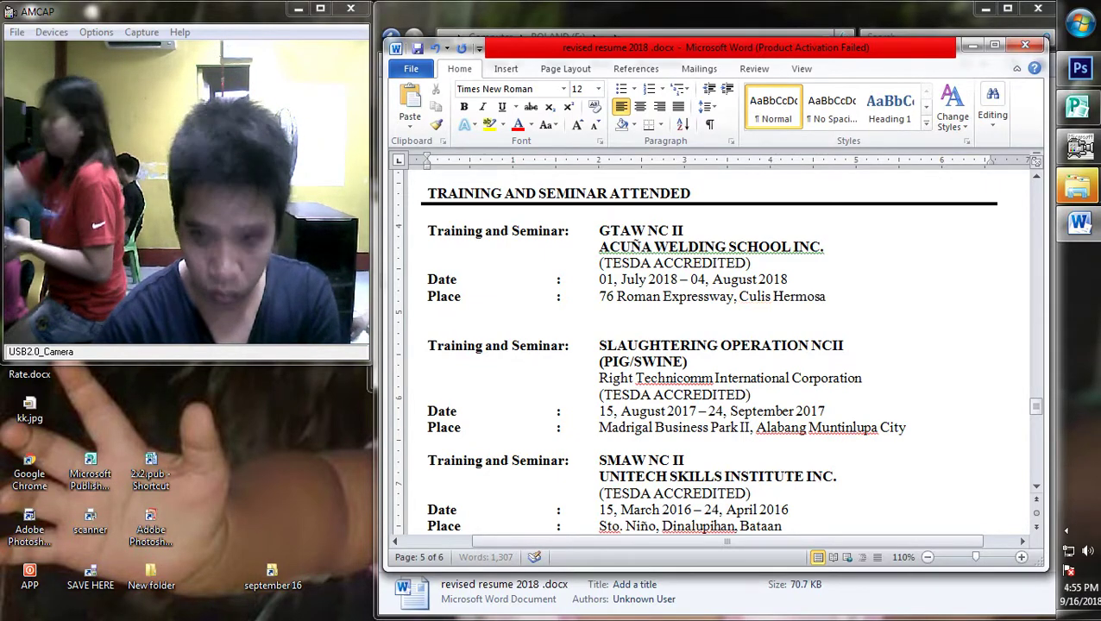
pyautogui.write('an')
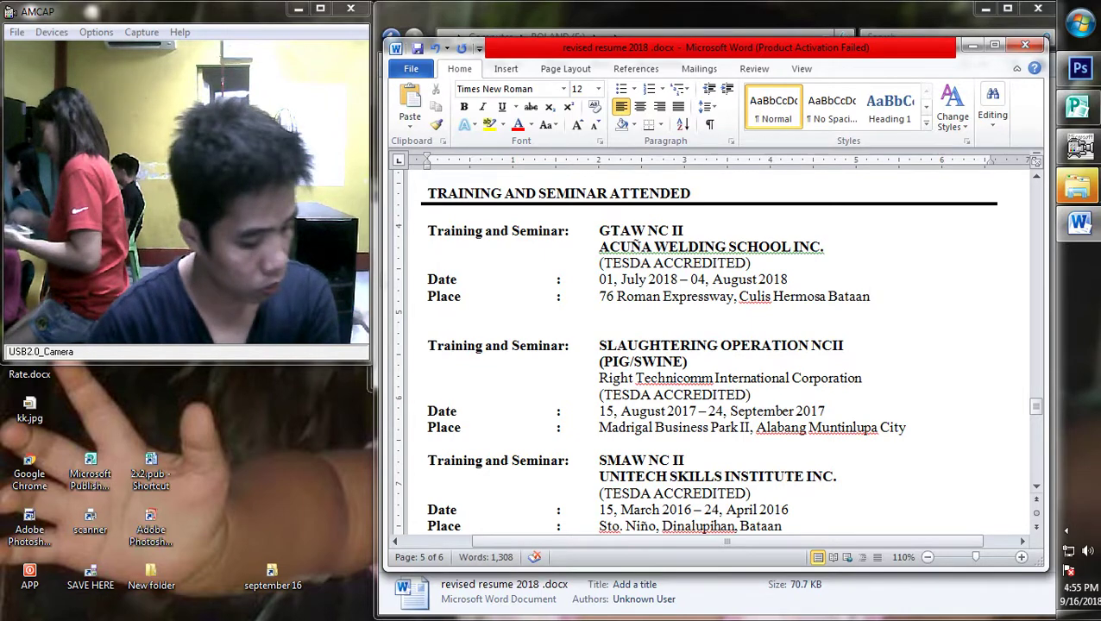
pyautogui.write(', Philippines')
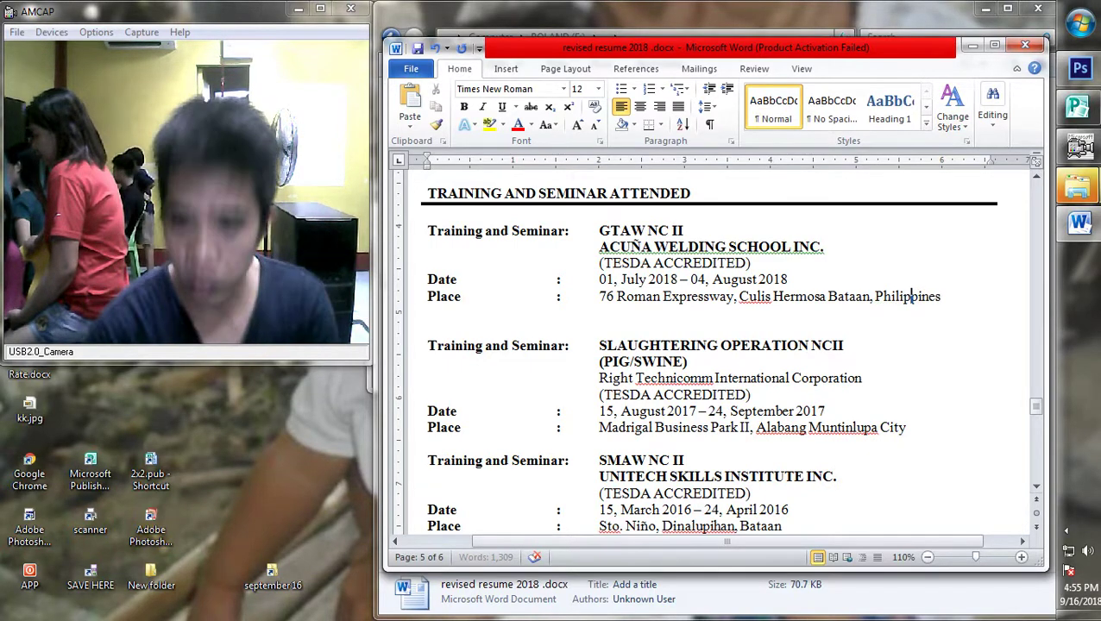
# - Delete the blank line under the Place entry and the empty paragraph above Training and Seminar Attended
pyautogui.moveTo(1077, 187)
pyautogui.click(685, 459)
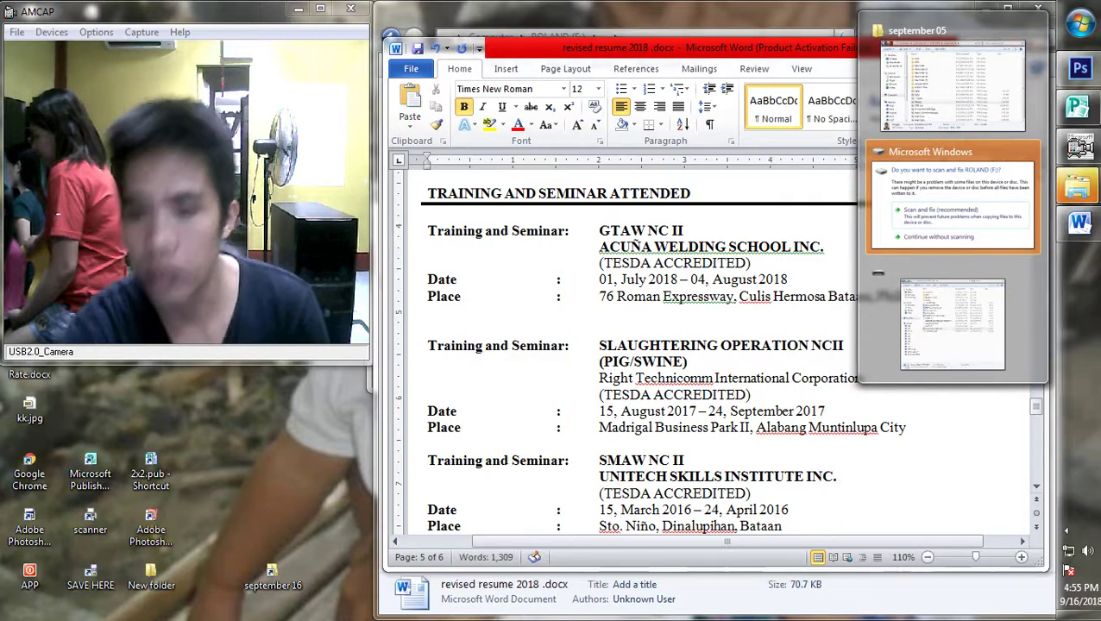
pyautogui.scroll(-6, 716, 362)
pyautogui.scroll(6, 716, 363)
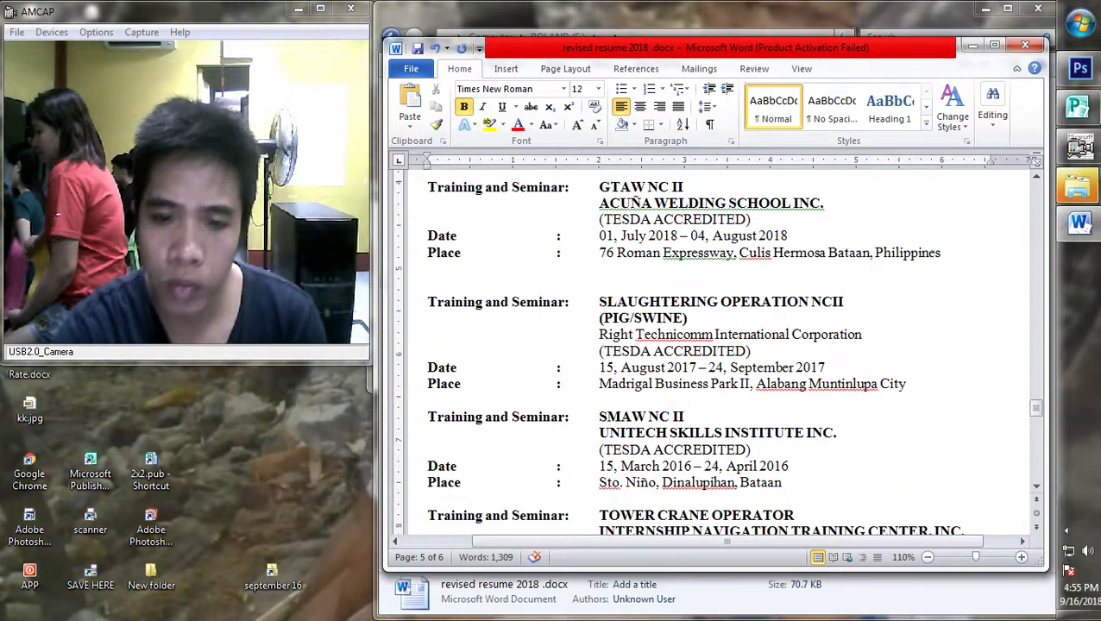
pyautogui.scroll(-1, 716, 363)
pyautogui.press('Delete')
pyautogui.keyDown('ctrl'); pyautogui.scroll(-8, 715, 354); pyautogui.keyUp('ctrl')
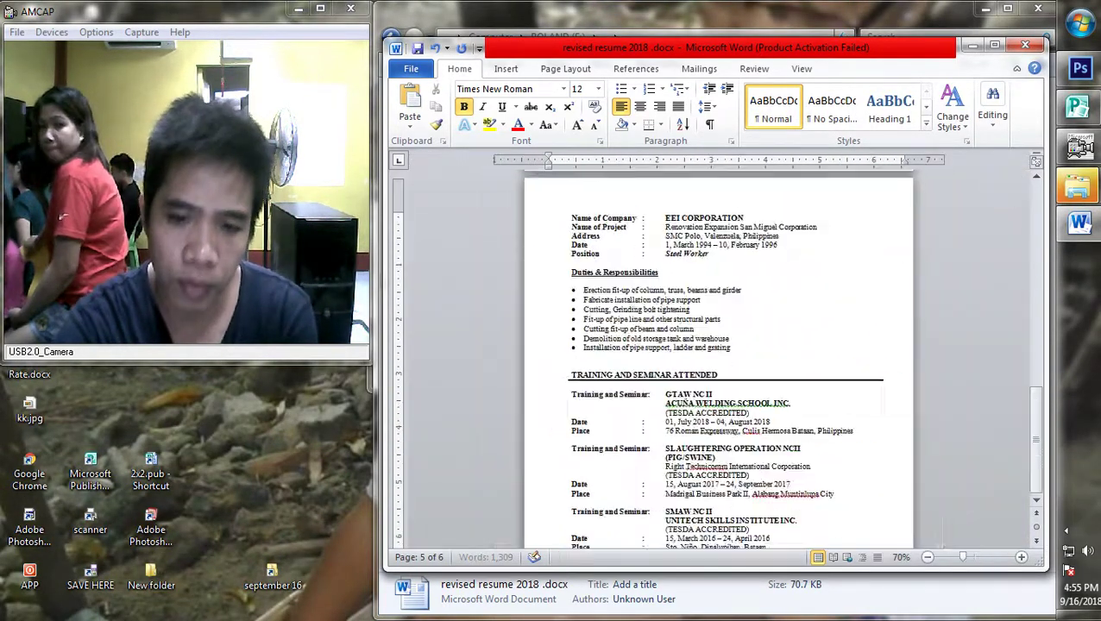
pyautogui.keyDown('ctrl'); pyautogui.scroll(4, 716, 354); pyautogui.keyUp('ctrl')
pyautogui.scroll(-5, 716, 362)
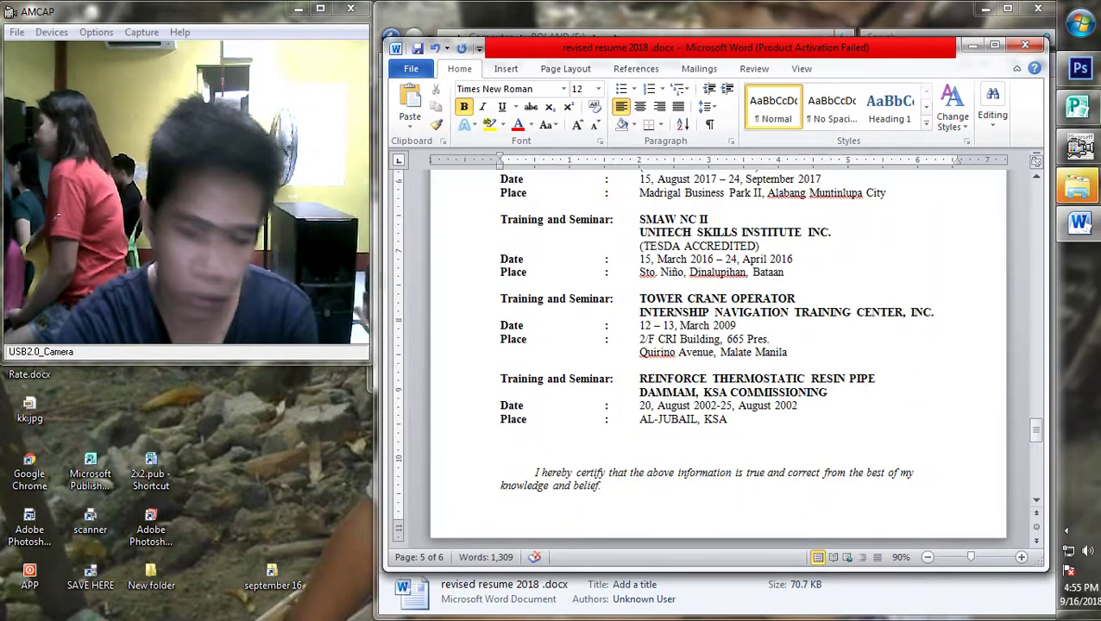
pyautogui.keyDown('ctrl'); pyautogui.scroll(2, 716, 363); pyautogui.keyUp('ctrl')
pyautogui.scroll(-2, 715, 362)
pyautogui.scroll(6, 716, 363)
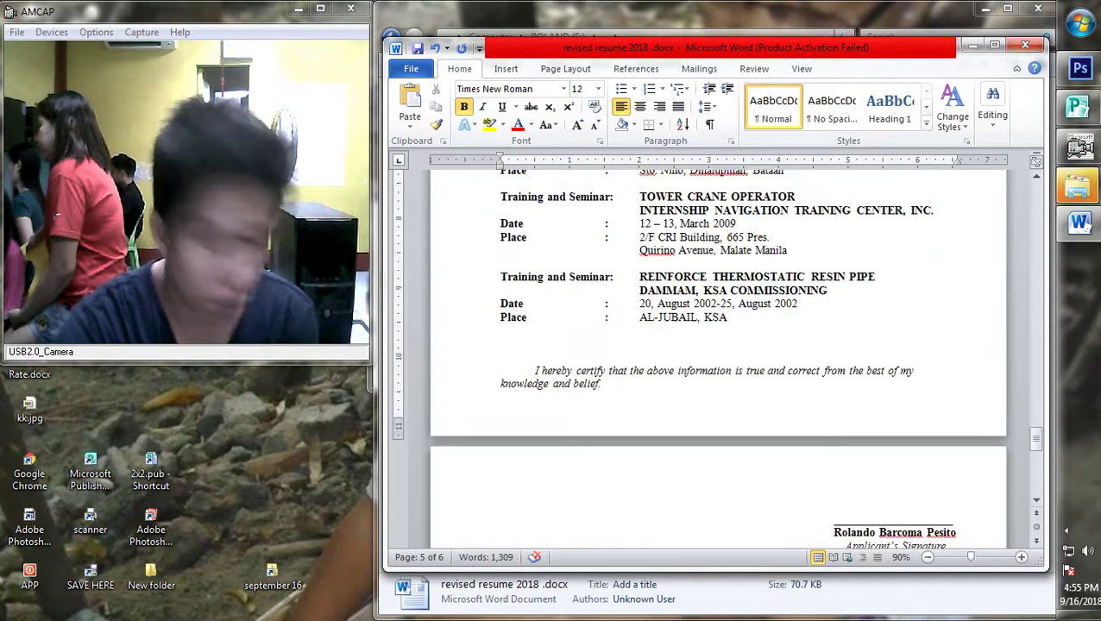
pyautogui.scroll(3, 716, 362)
pyautogui.scroll(-8, 716, 362)
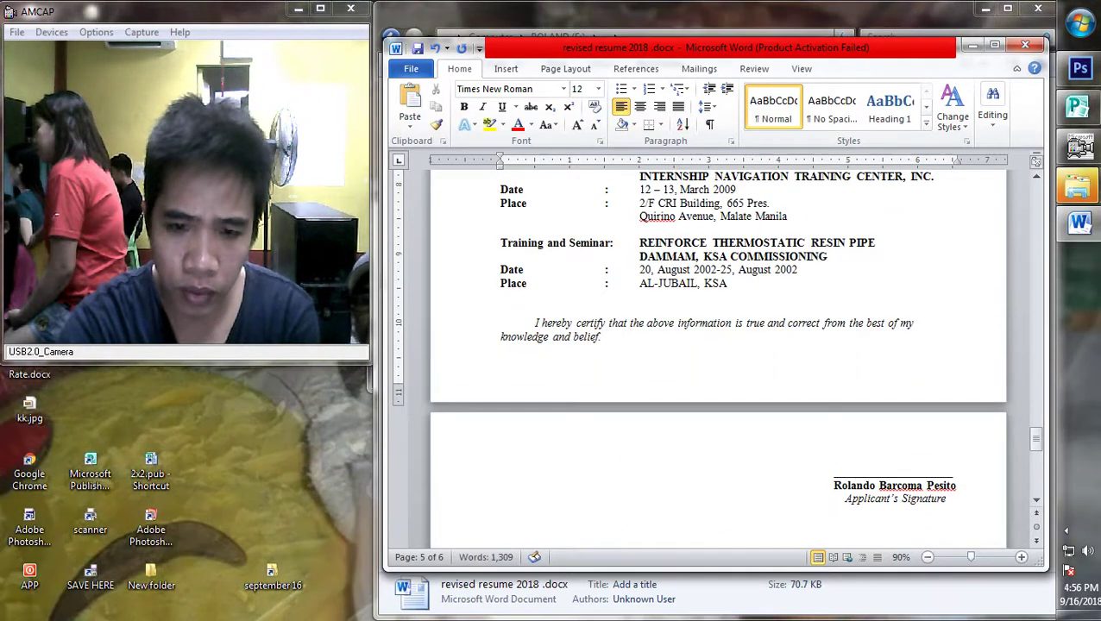
pyautogui.scroll(9, 716, 362)
pyautogui.scroll(2, 716, 362)
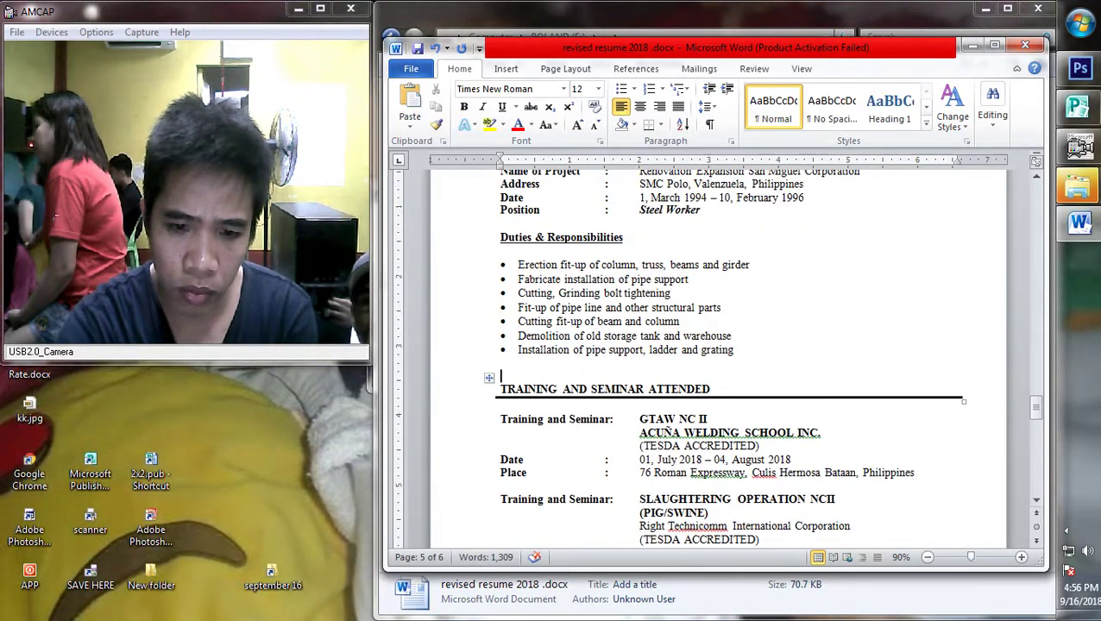
pyautogui.press('BackSpace')
# - Remove the blank lines above the signature so it returns to page 5
pyautogui.scroll(5, 716, 362)
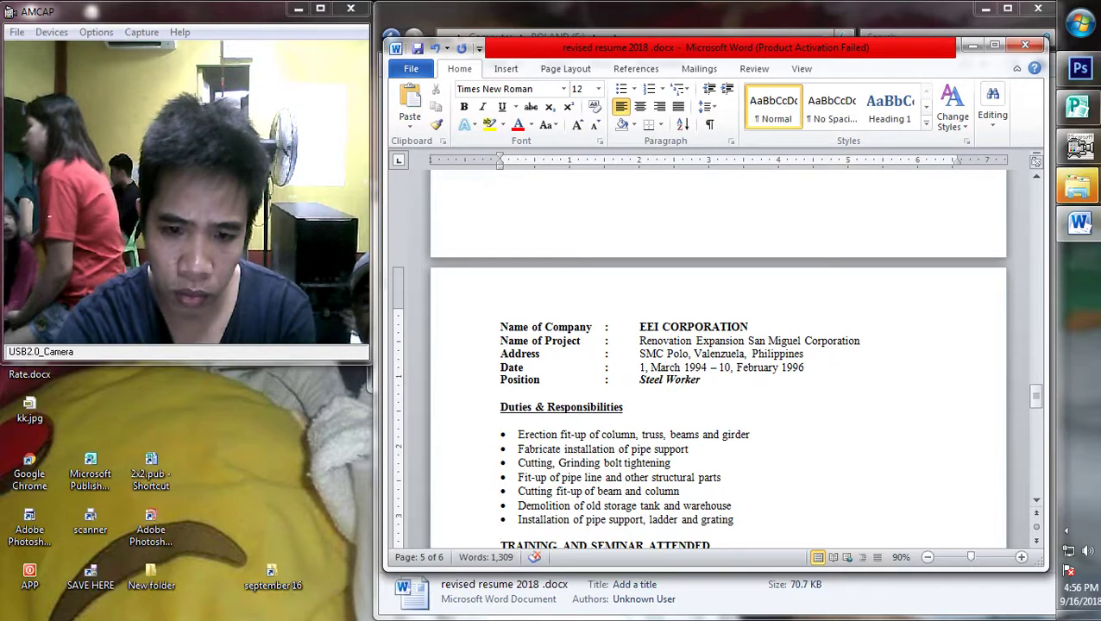
pyautogui.scroll(-7, 716, 362)
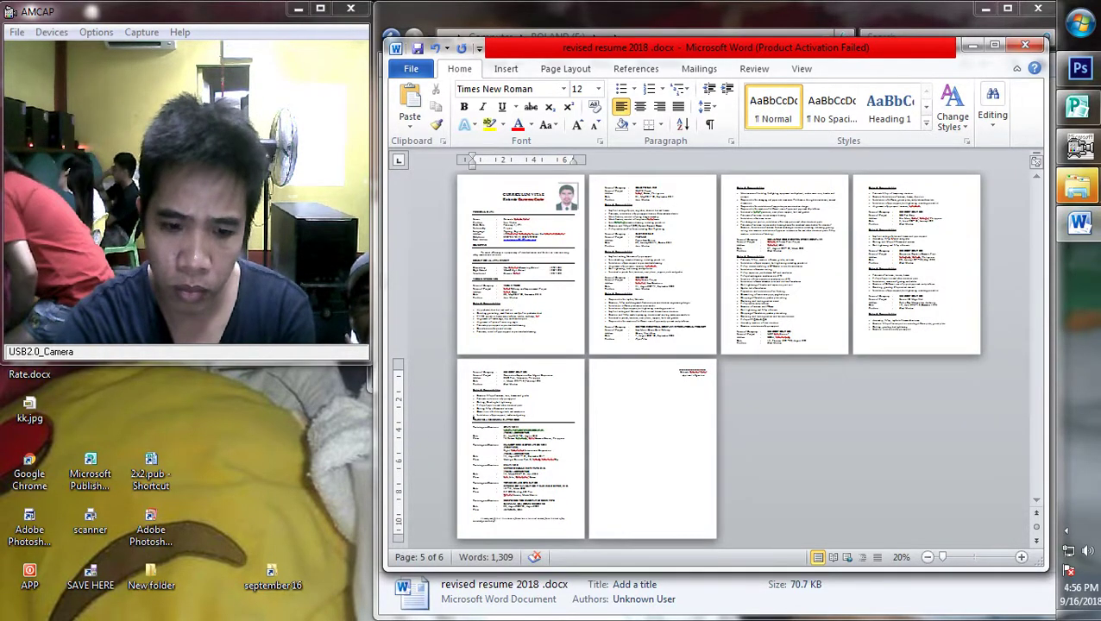
pyautogui.press('BackSpace')
pyautogui.press('BackSpace')
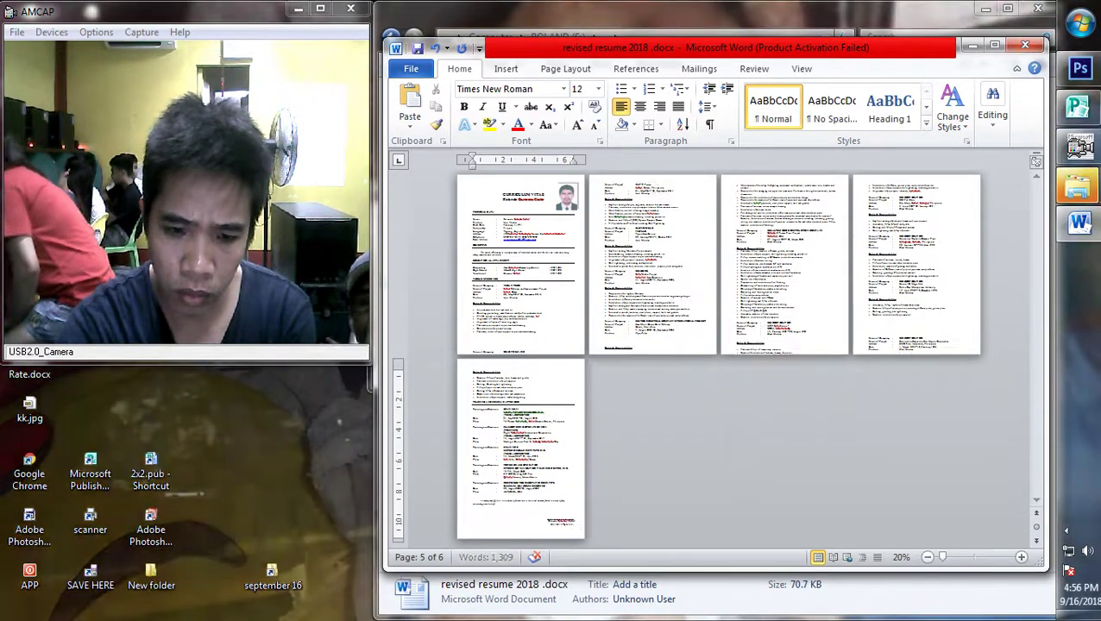
pyautogui.scroll(5, 716, 362)
pyautogui.scroll(3, 716, 362)
pyautogui.scroll(-3, 716, 362)
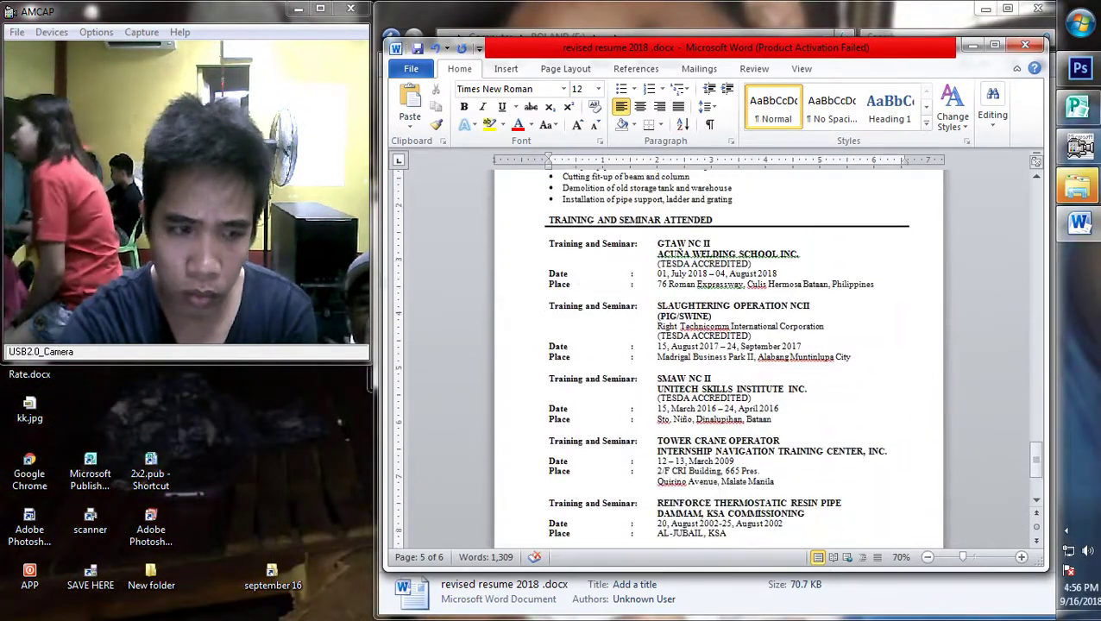
pyautogui.press('BackSpace')
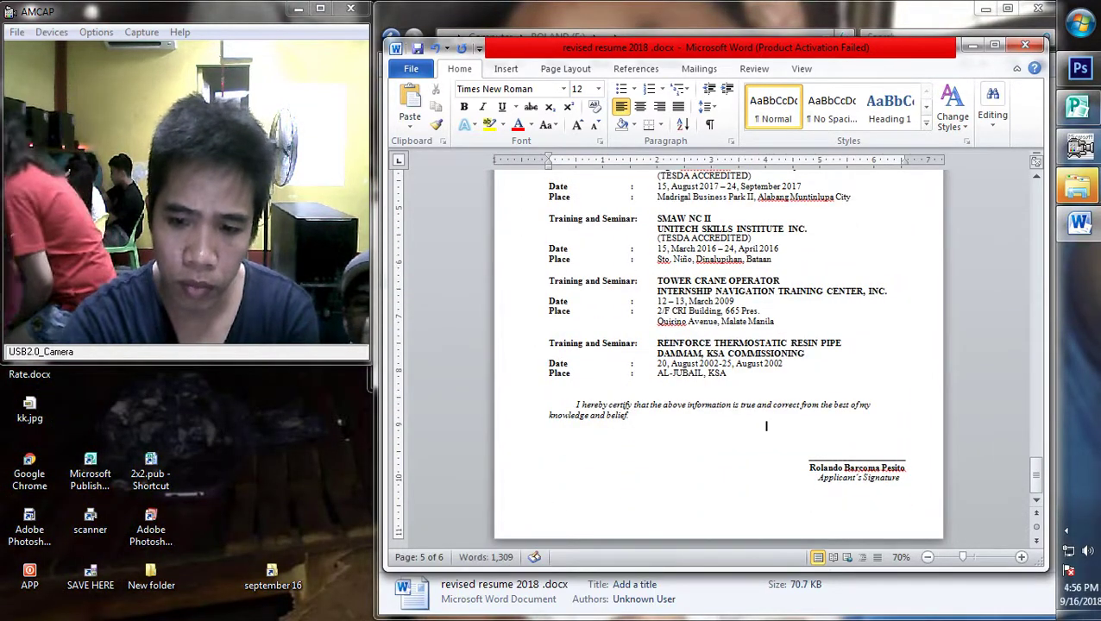
pyautogui.press('BackSpace')
pyautogui.press('BackSpace')
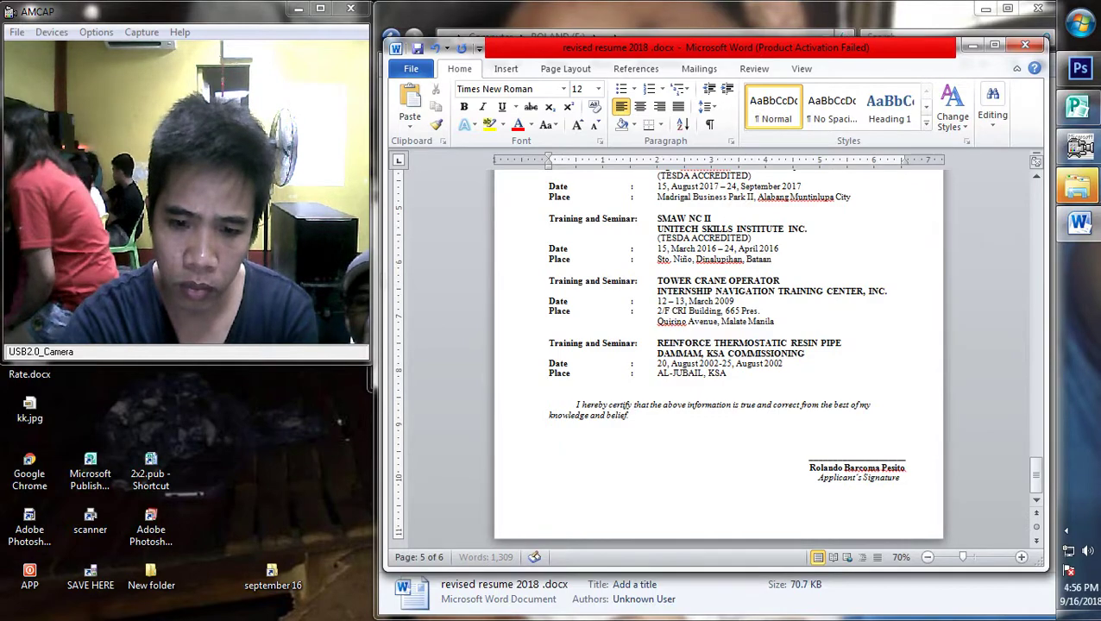
pyautogui.press('BackSpace')
# - Push the EEI CORPORATION entry down onto the next page with two blank lines
pyautogui.scroll(10, 719, 358)
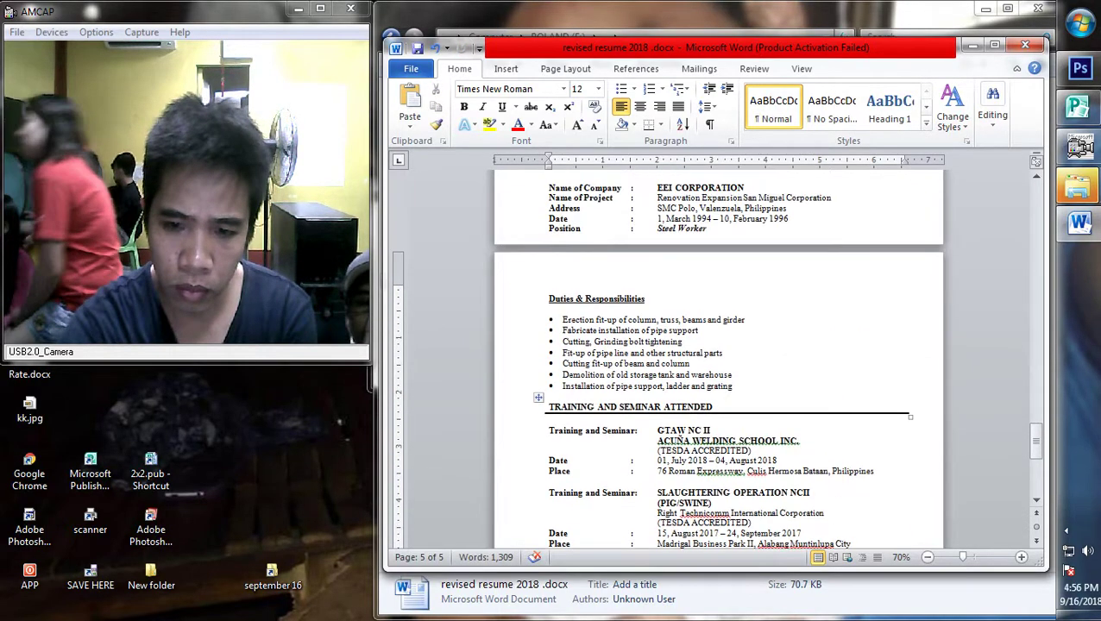
pyautogui.press('Return')
pyautogui.press('Return')
pyautogui.press('Return')
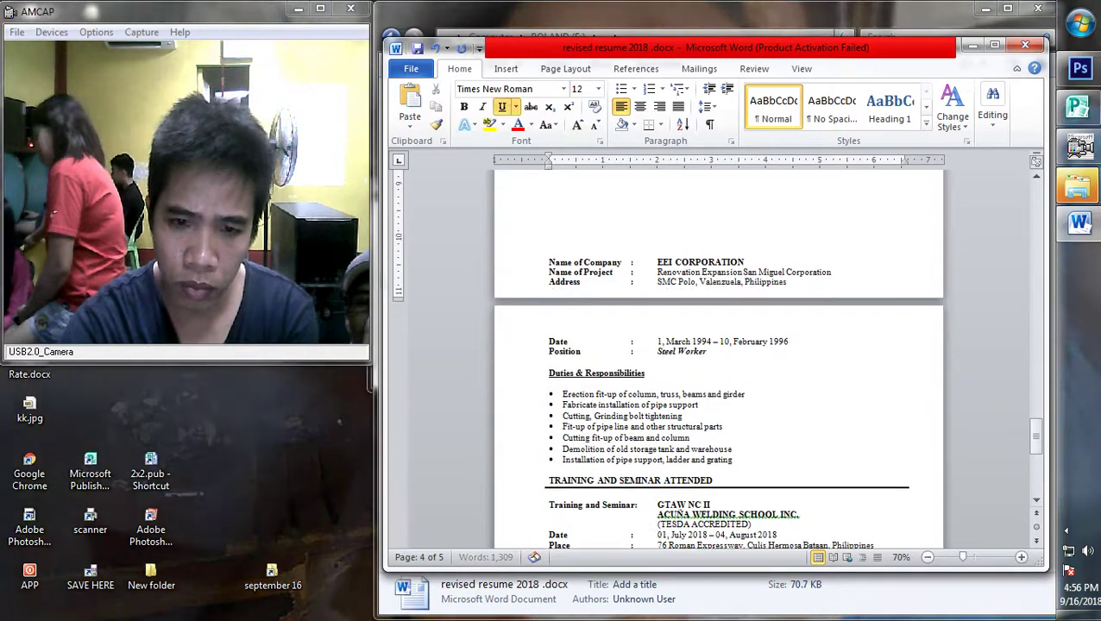
pyautogui.press('Return')
pyautogui.scroll(-10, 718, 358)
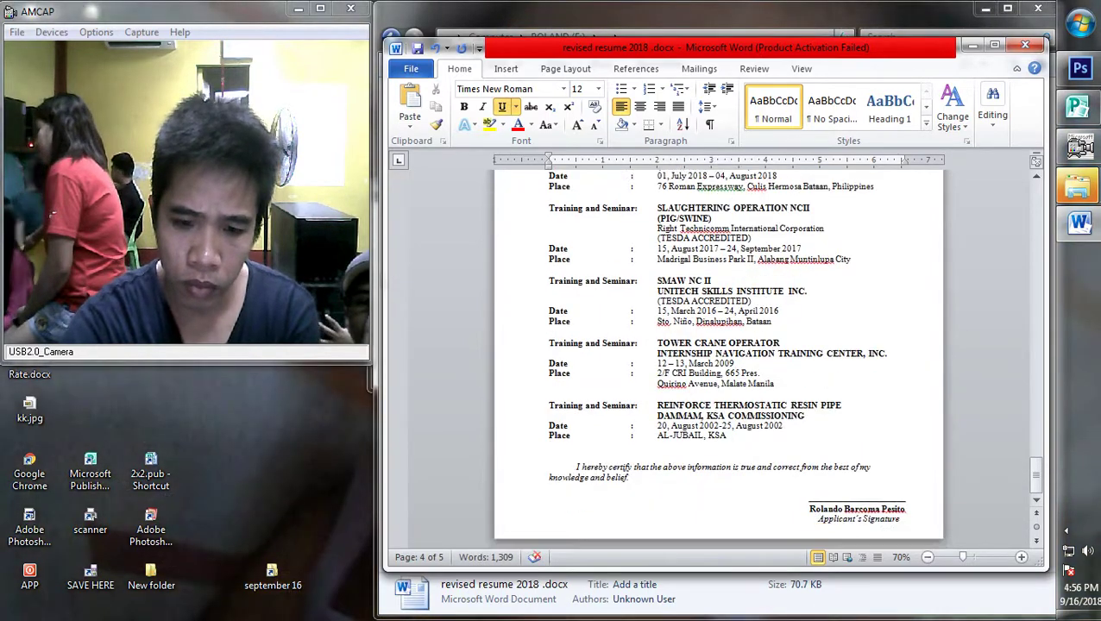
pyautogui.scroll(-4, 719, 358)
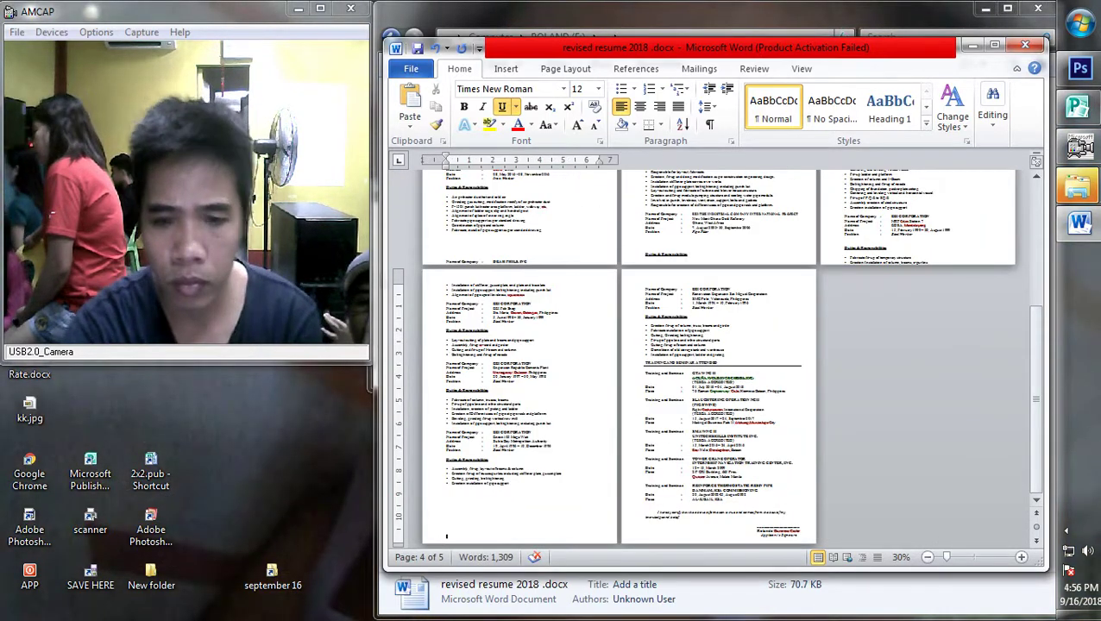
pyautogui.scroll(1, 719, 358)
pyautogui.scroll(3, 718, 358)
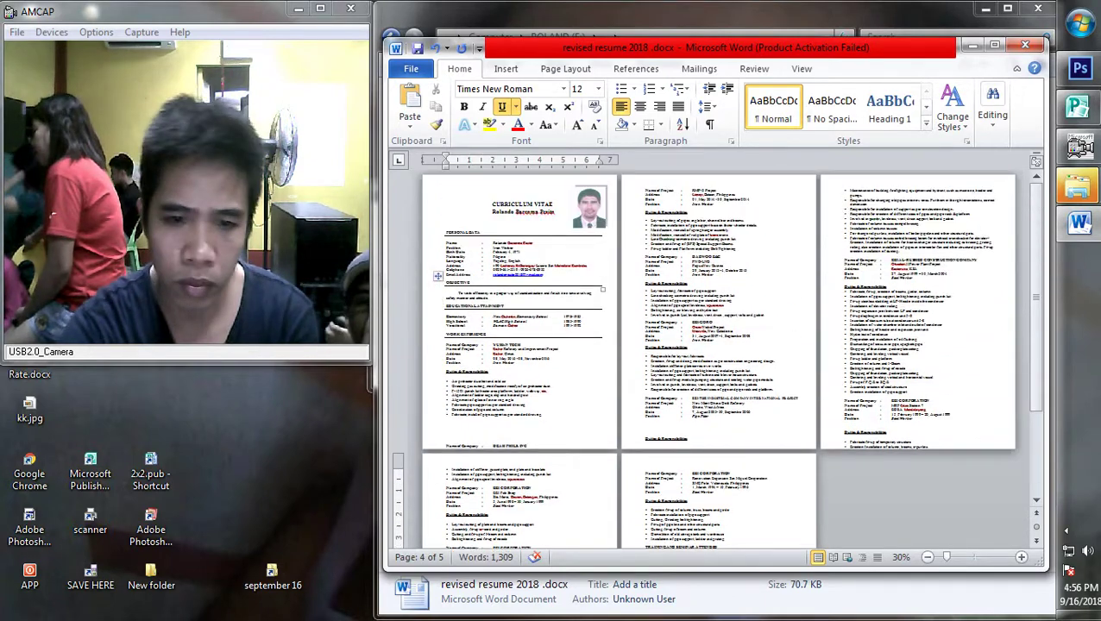
# - Undo an extra line added above CURRICULUM VITAE and return to page 1's Personal Data
pyautogui.press('Return')
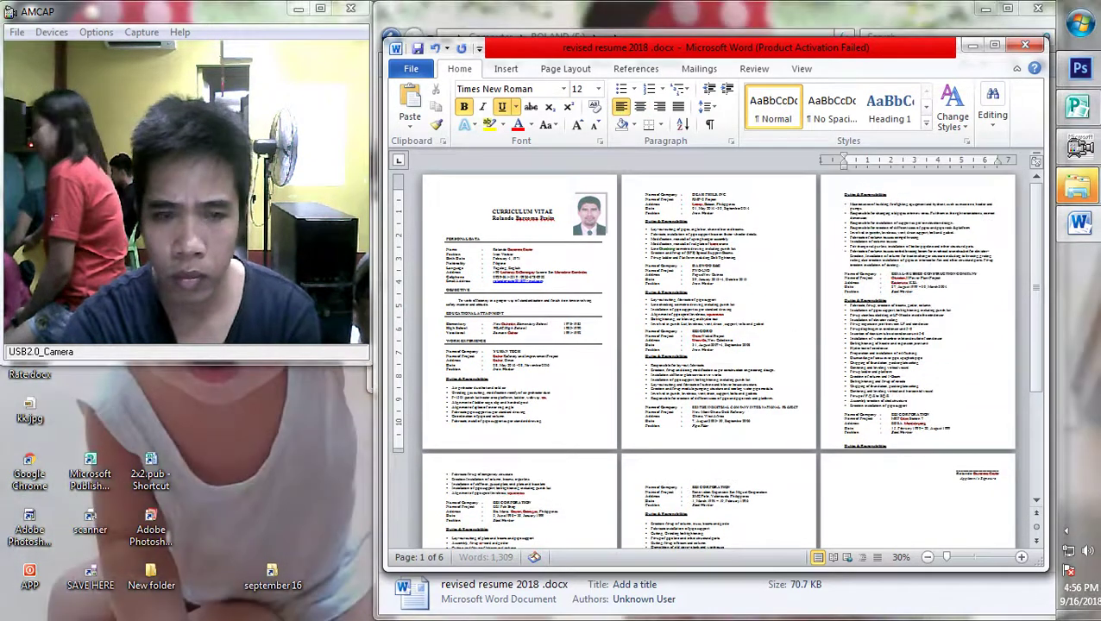
pyautogui.click(864, 191)
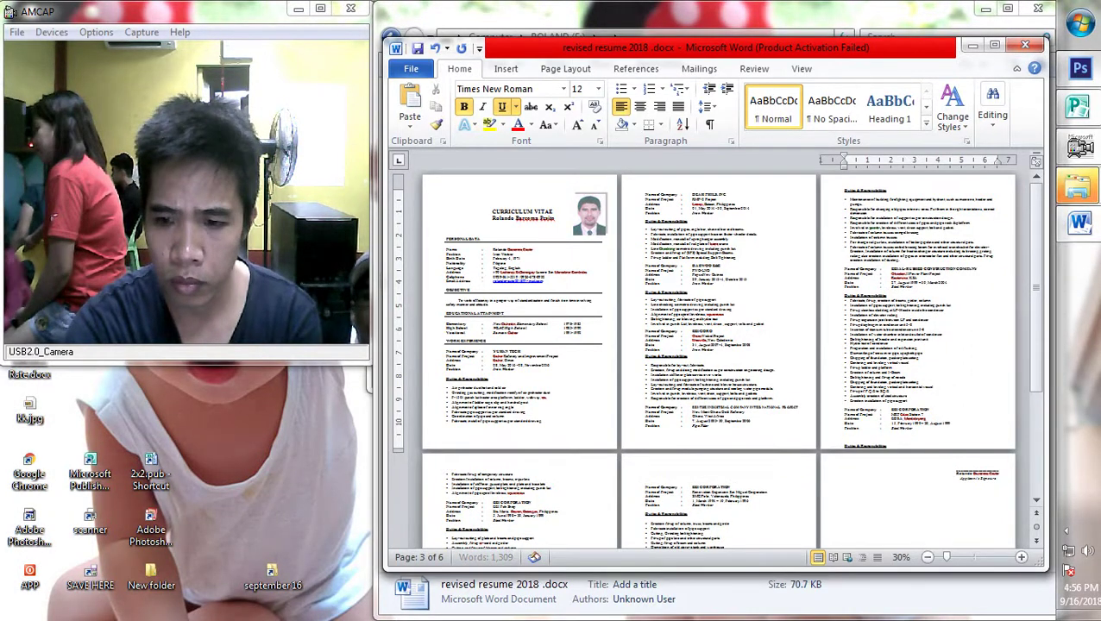
pyautogui.scroll(-1, 715, 362)
pyautogui.hotkey('ctrl', 'z')
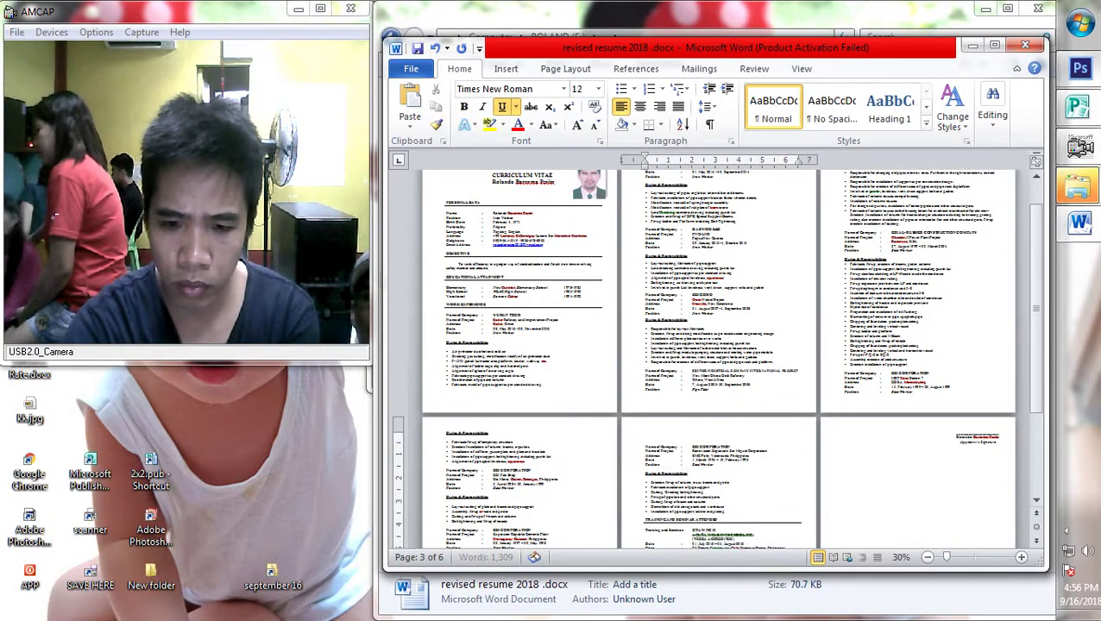
pyautogui.scroll(-2, 716, 362)
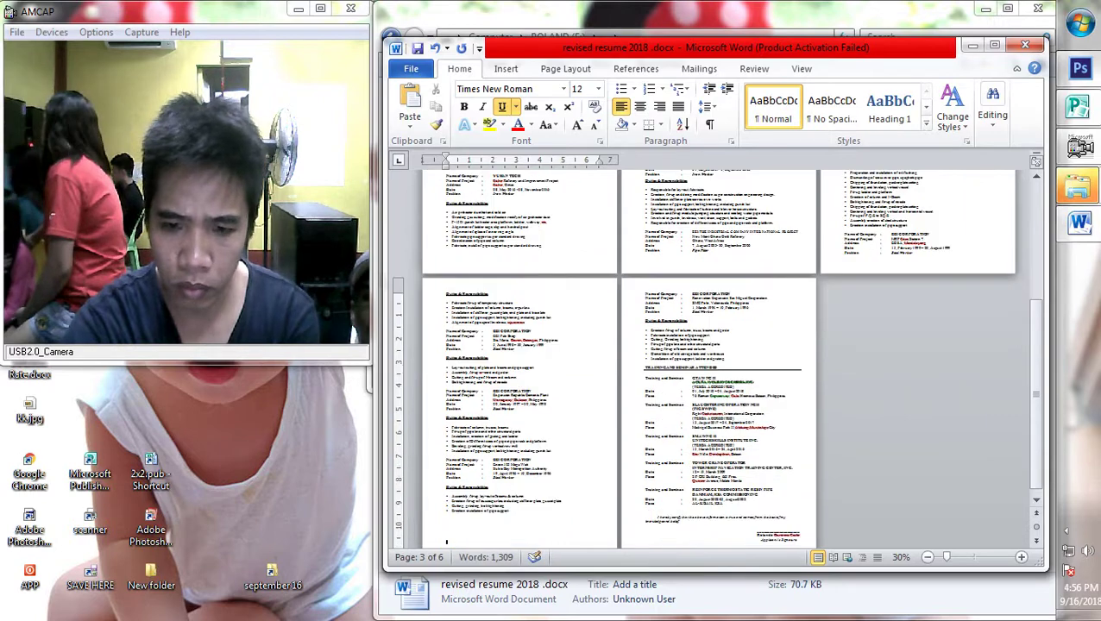
pyautogui.scroll(-2, 716, 362)
pyautogui.scroll(4, 715, 362)
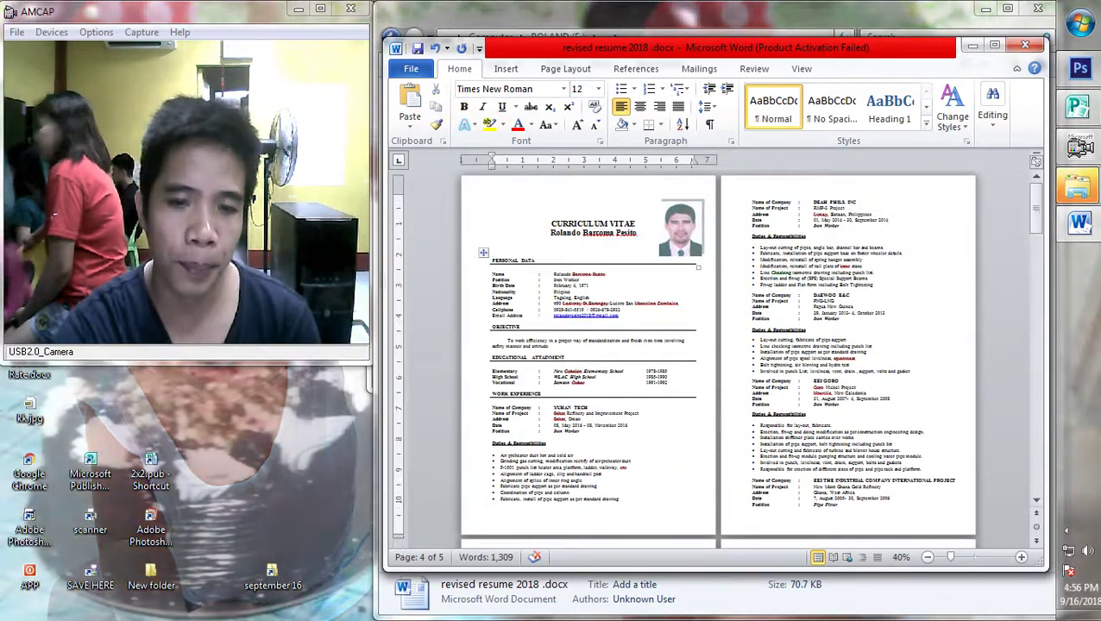
pyautogui.scroll(6, 587, 284)
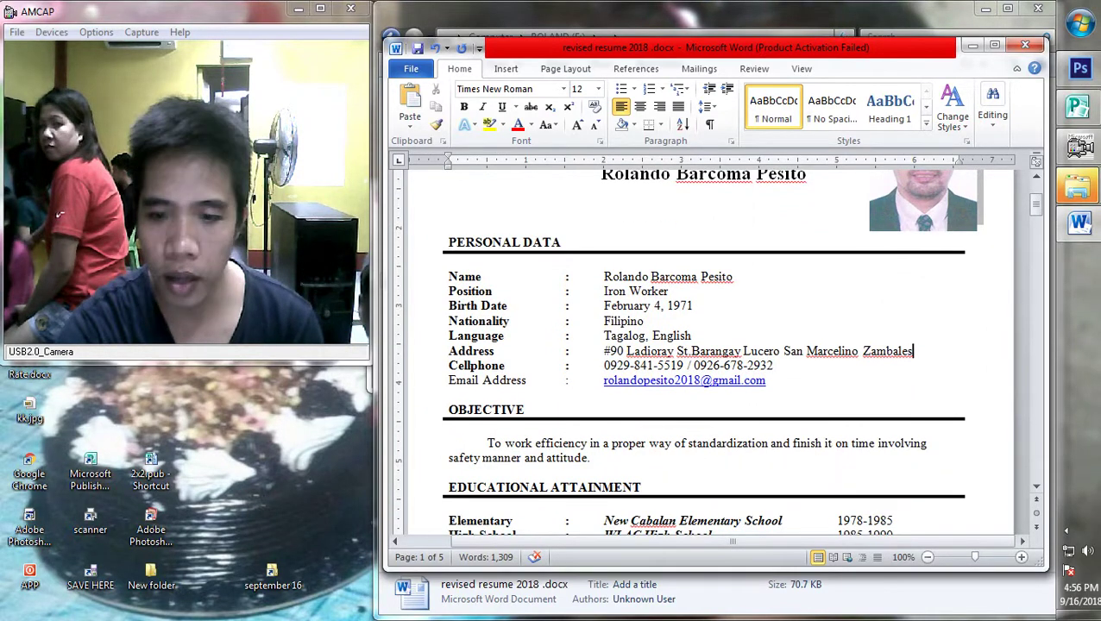
# - Replace the old Address value with the new address, correcting the typing mistakes
pyautogui.hotkey('ctrl', 'shift', 'Left')
pyautogui.hotkey('ctrl', 'shift', 'Left')
pyautogui.hotkey('ctrl', 'shift', 'Left')
pyautogui.hotkey('ctrl', 'shift', 'Left')
pyautogui.hotkey('ctrl', 'shift', 'Left')
pyautogui.hotkey('ctrl', 'shift', 'Left')
pyautogui.hotkey('ctrl', 'shift', 'Left')
pyautogui.hotkey('ctrl', 'shift', 'Left')
pyautogui.hotkey('ctrl', 'shift', 'Left')
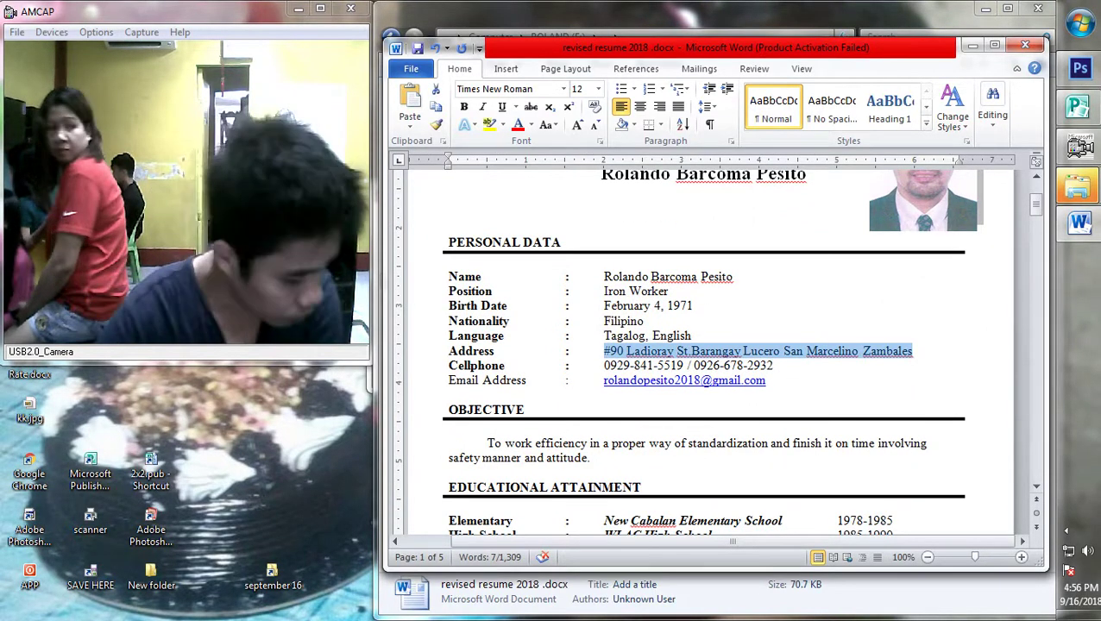
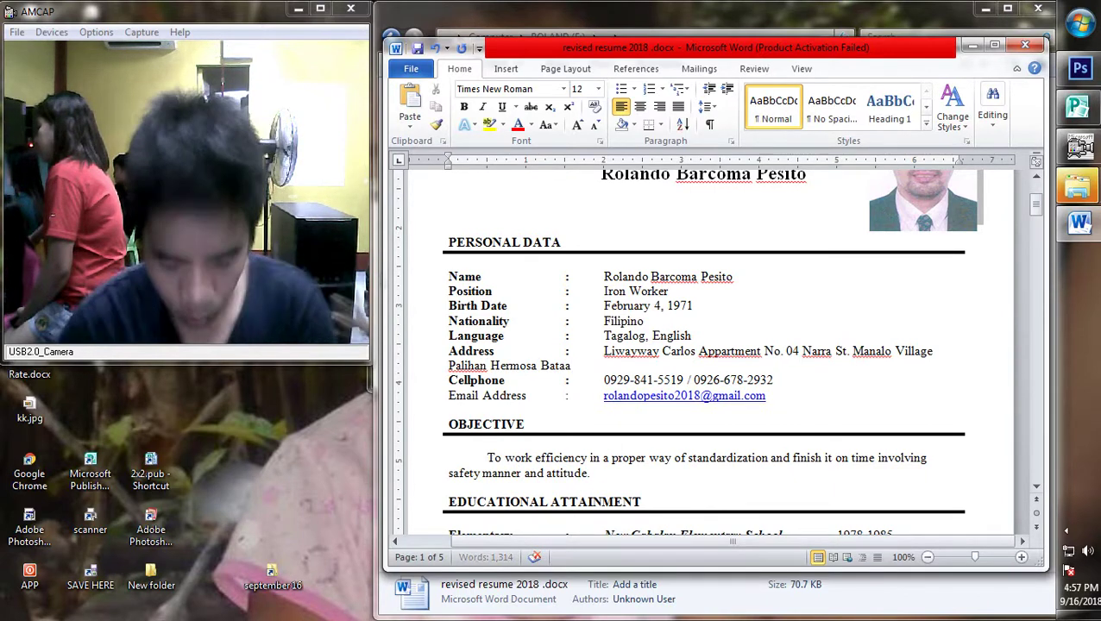
# - Move the address's wrapped part onto a new line aligned under the first value line
pyautogui.hotkey('shift', 'Home')
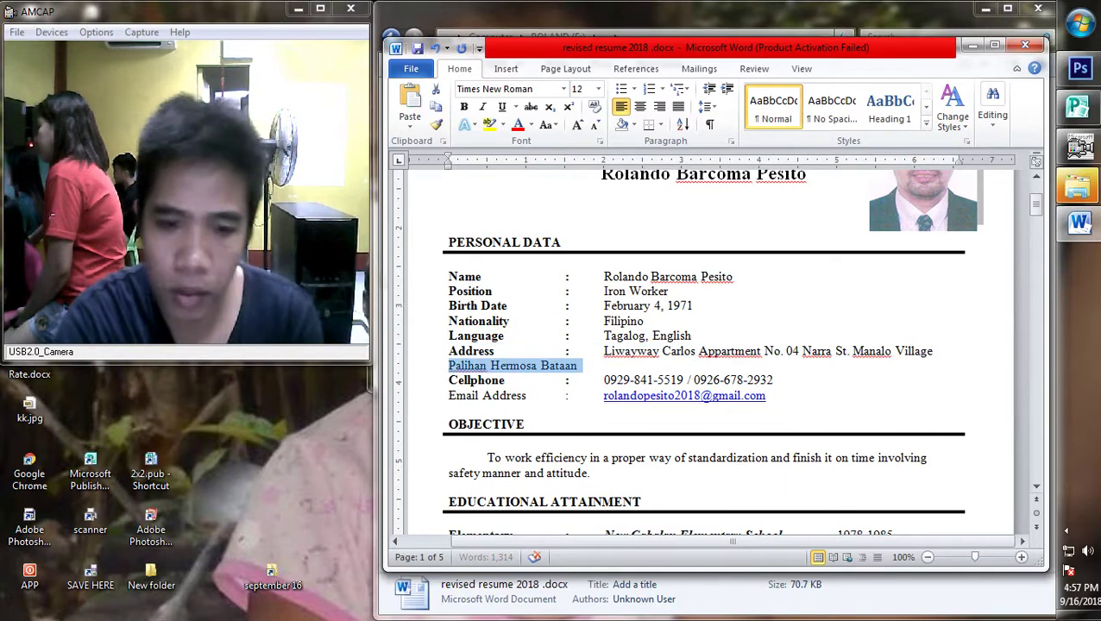
pyautogui.press('BackSpace')
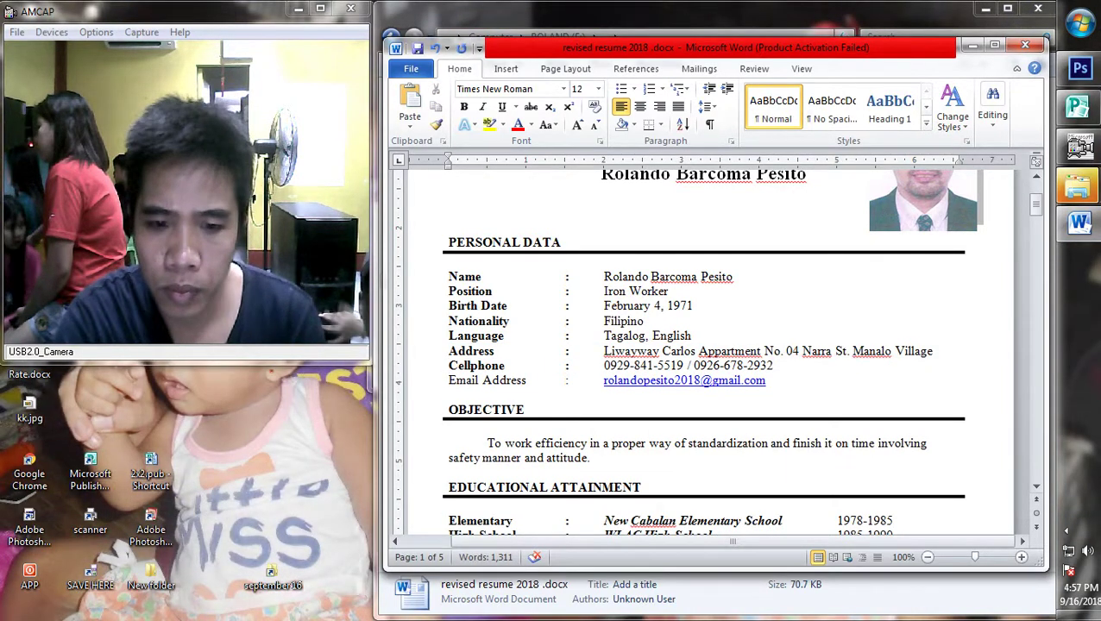
pyautogui.press('Return')
pyautogui.press('Tab')
pyautogui.press('Tab')
pyautogui.press('BackSpace')
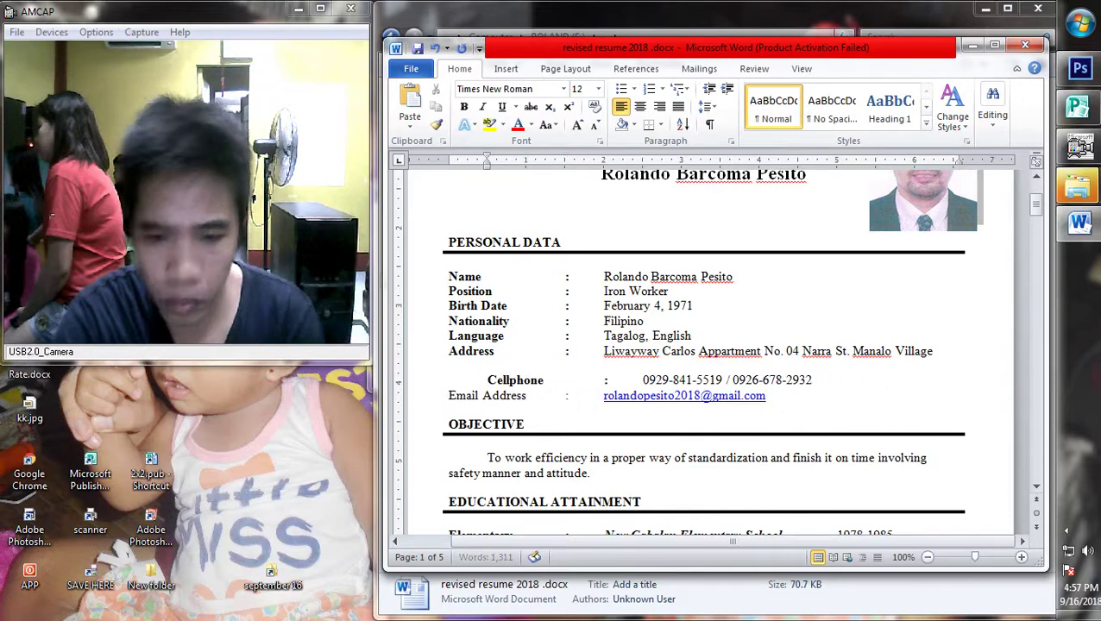
pyautogui.press('BackSpace')
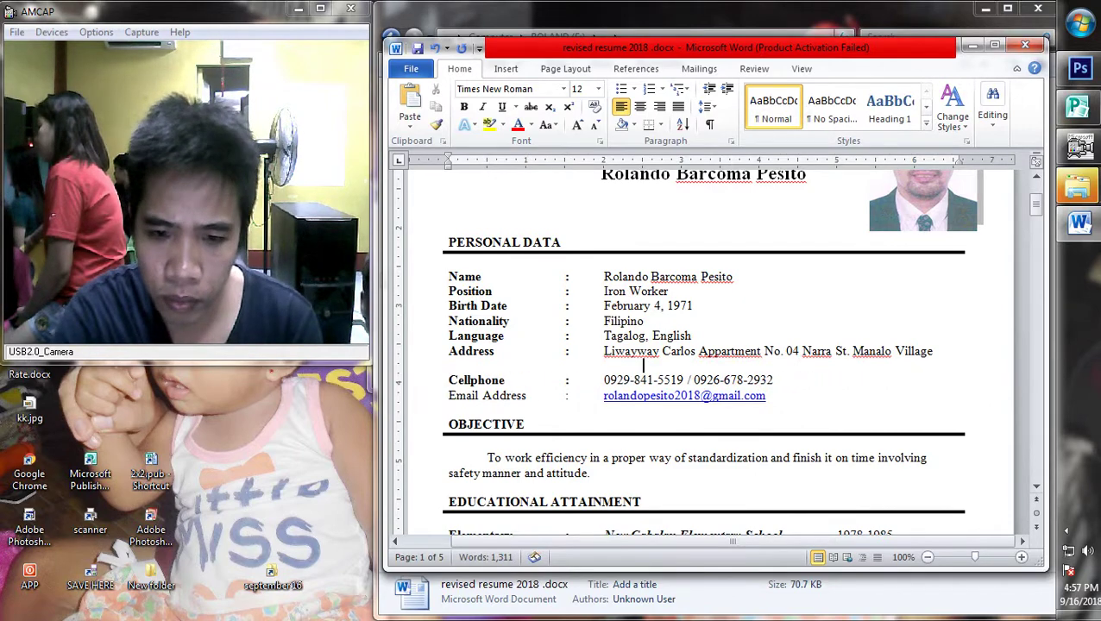
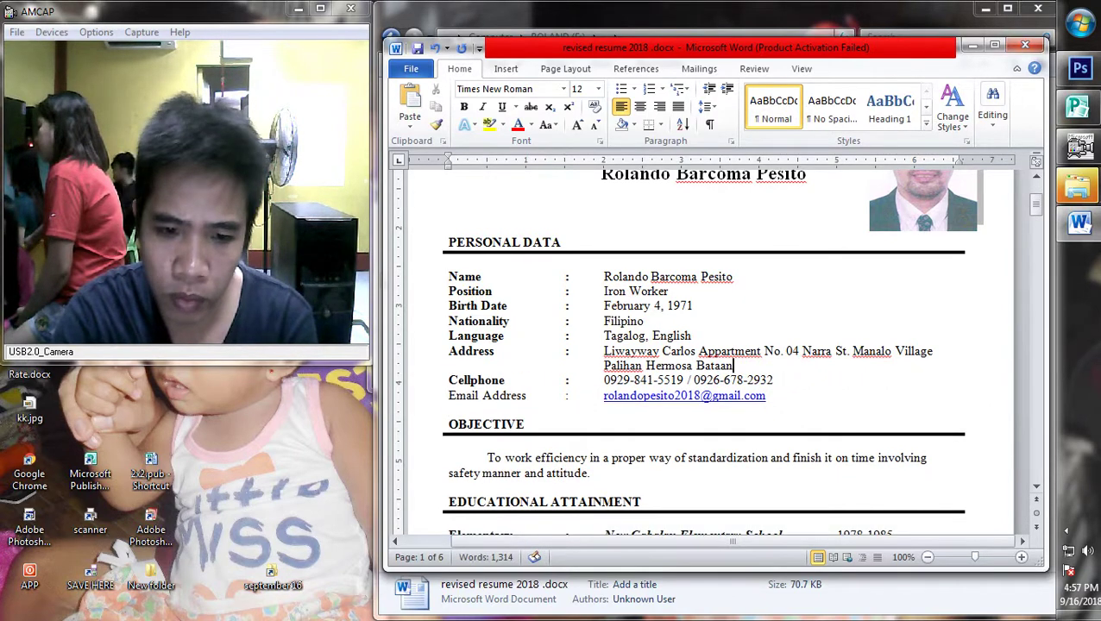
pyautogui.scroll(-5, 604, 366)
# - Scroll through the five-page resume back to page 1, then open Print with Ctrl+P
pyautogui.scroll(-3, 715, 349)
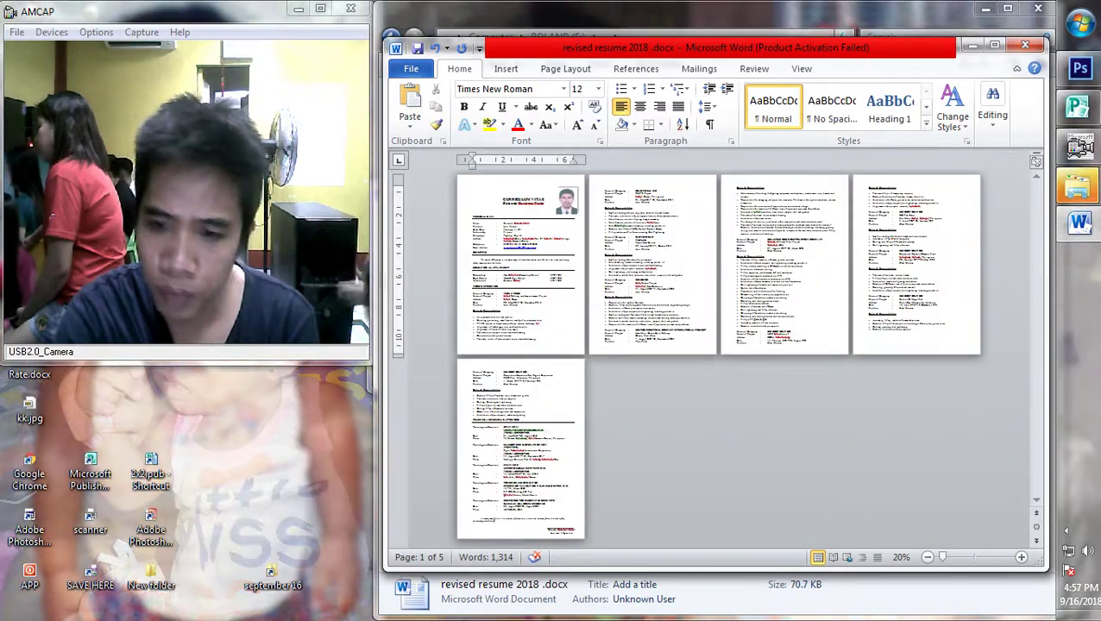
pyautogui.scroll(2, 715, 348)
pyautogui.scroll(4, 715, 348)
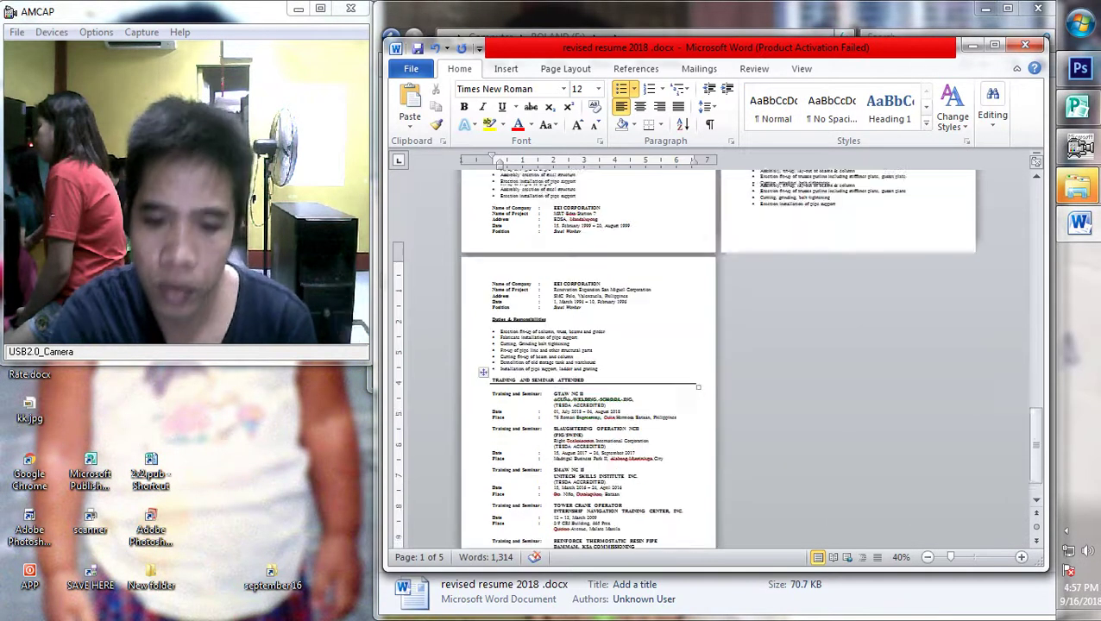
pyautogui.scroll(10, 716, 358)
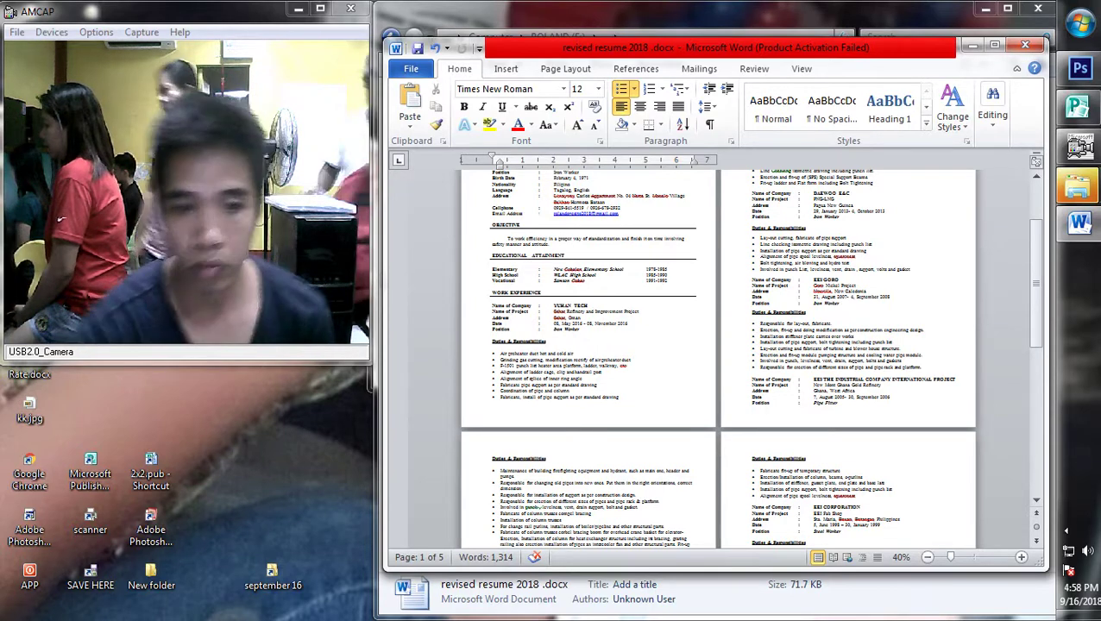
pyautogui.hotkey('ctrl', 'p')
# - Set the page range to 1 and choose the EPSON L120 Series printer
pyautogui.click(607, 325)
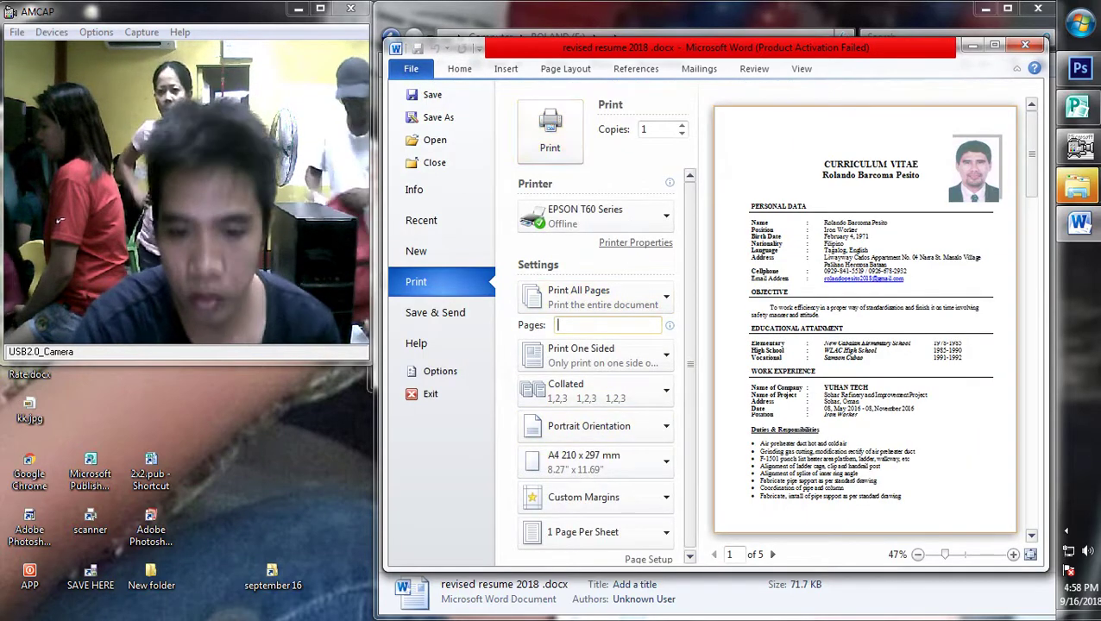
pyautogui.write('1')
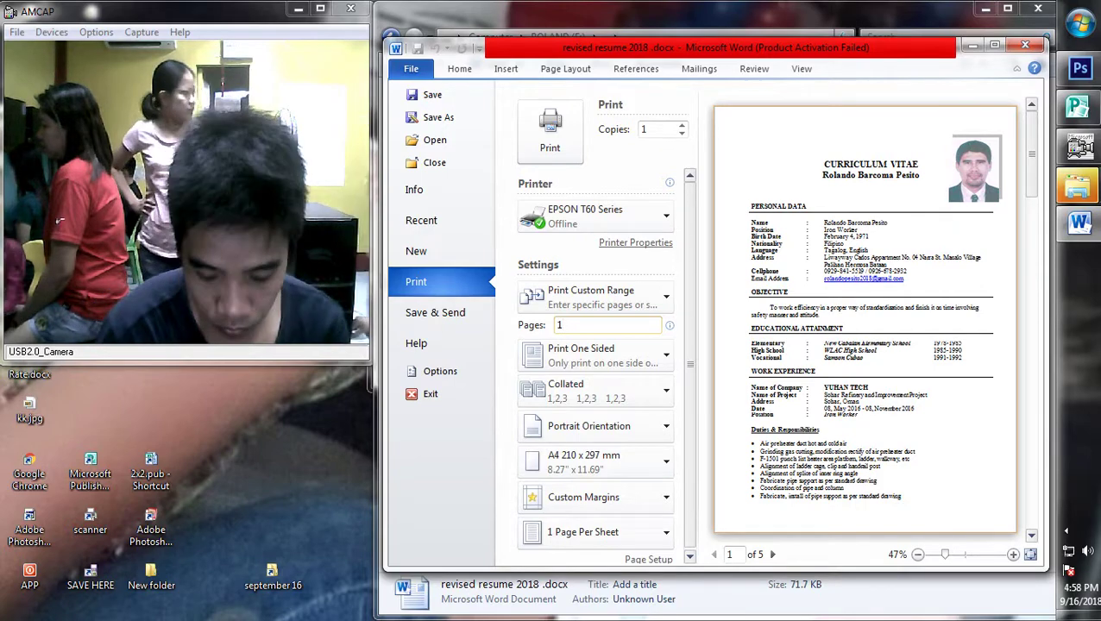
pyautogui.write(',5')
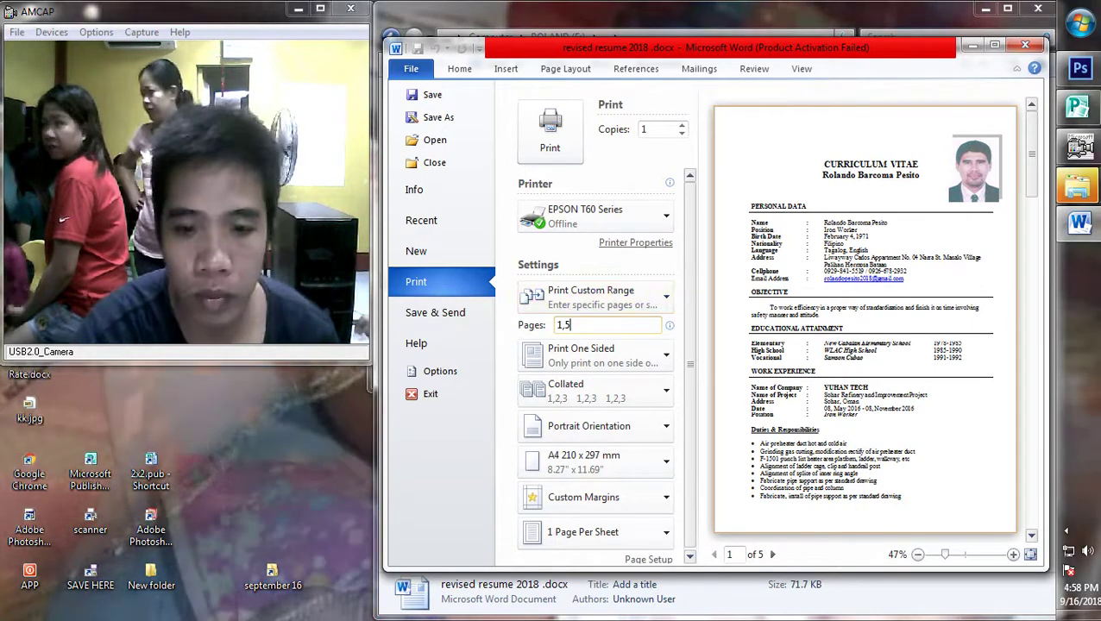
pyautogui.press('BackSpace')
pyautogui.press('BackSpace')
pyautogui.click(635, 243)
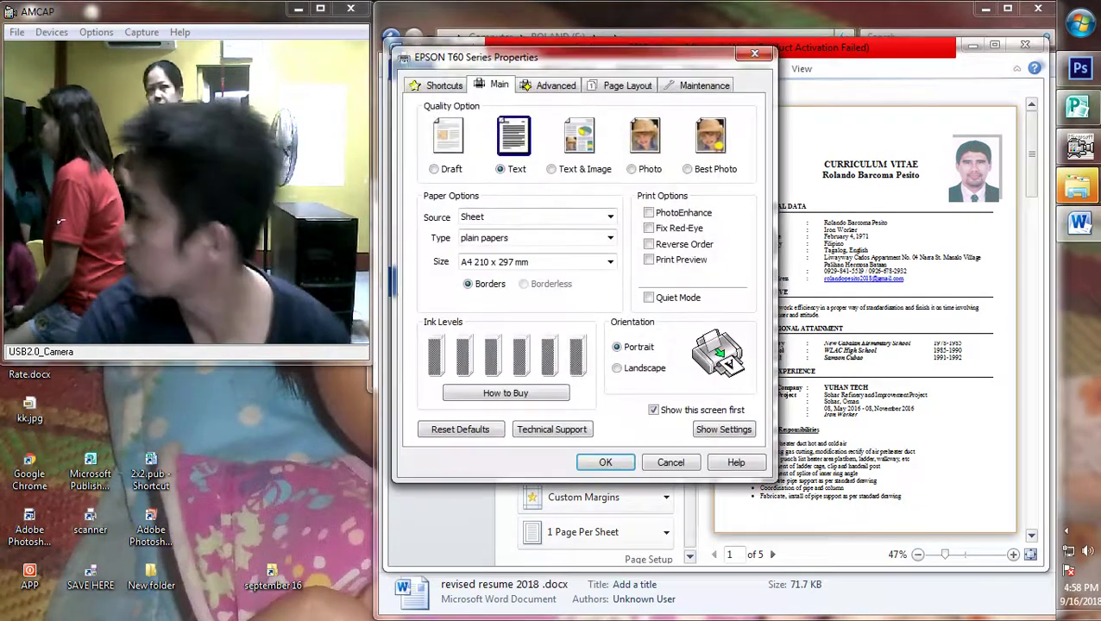
pyautogui.click(592, 459)
pyautogui.click(595, 215)
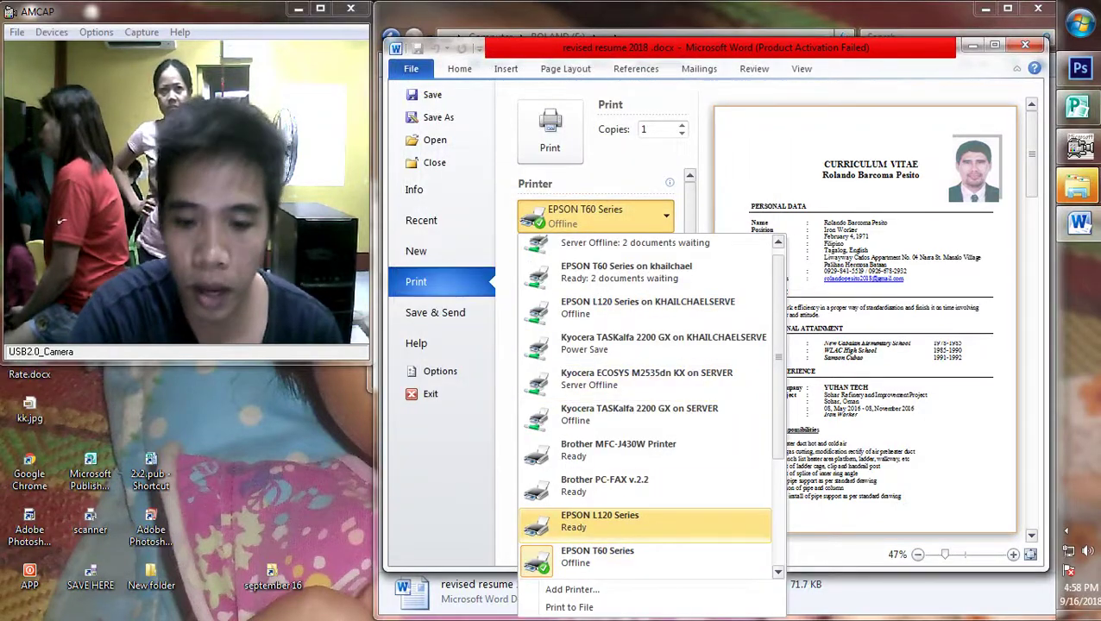
pyautogui.click(599, 521)
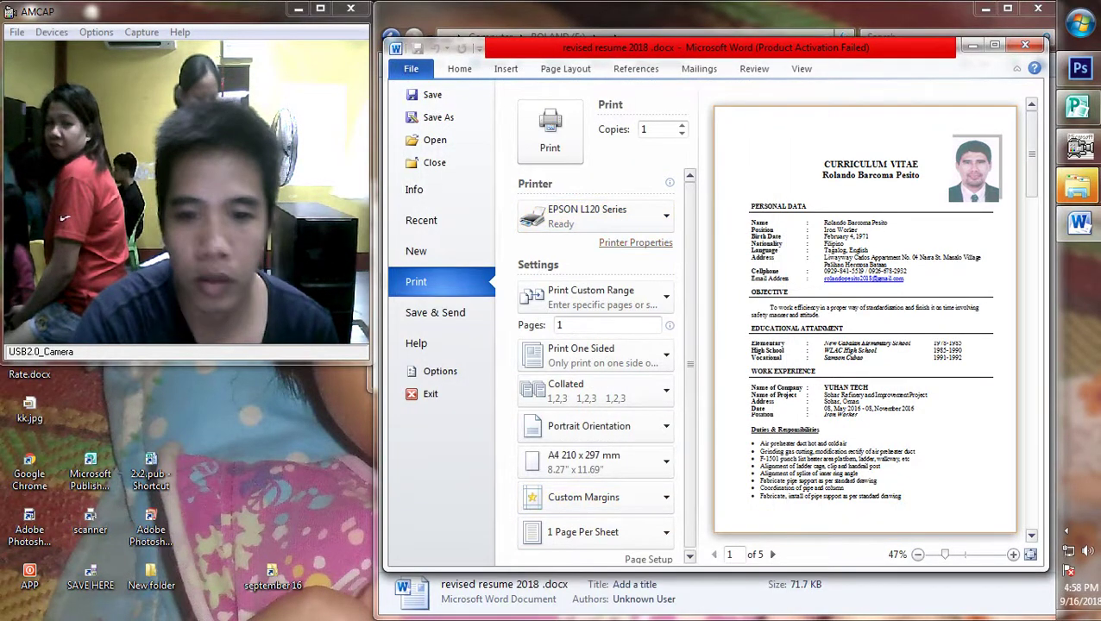
# - Set the Epson print quality to High, with custom settings pushed fully toward quality
pyautogui.click(635, 242)
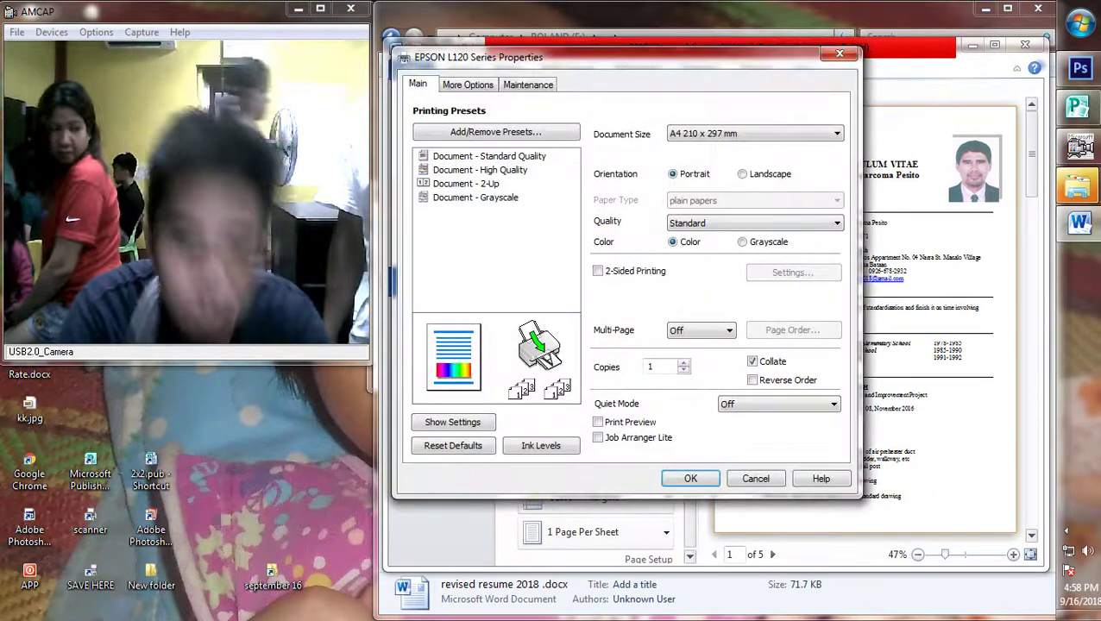
pyautogui.click(751, 222)
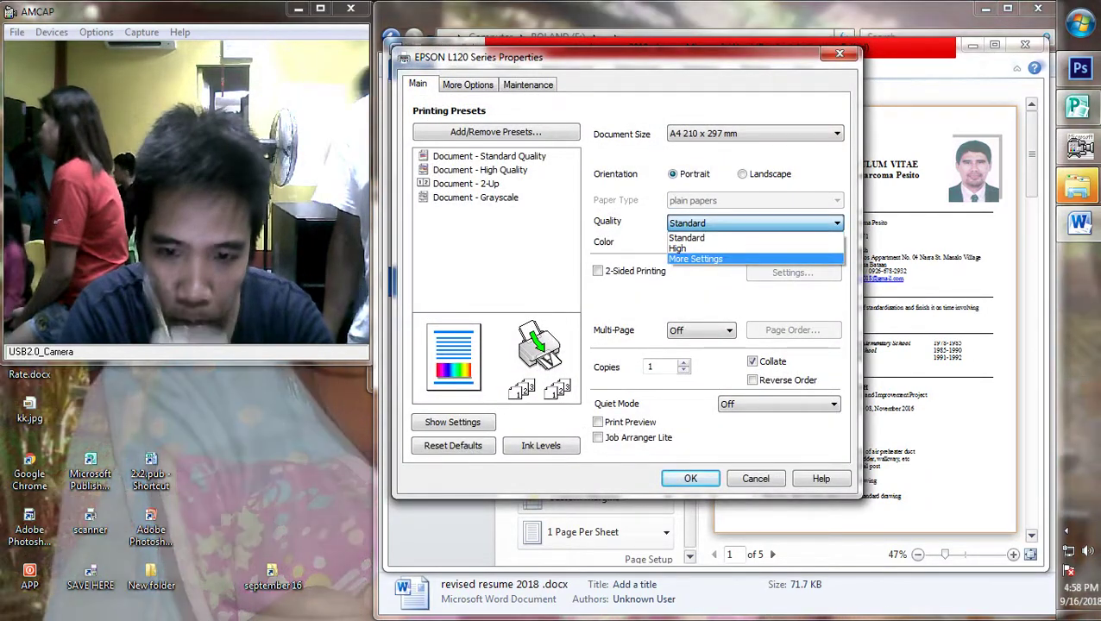
pyautogui.click(682, 247)
pyautogui.click(750, 222)
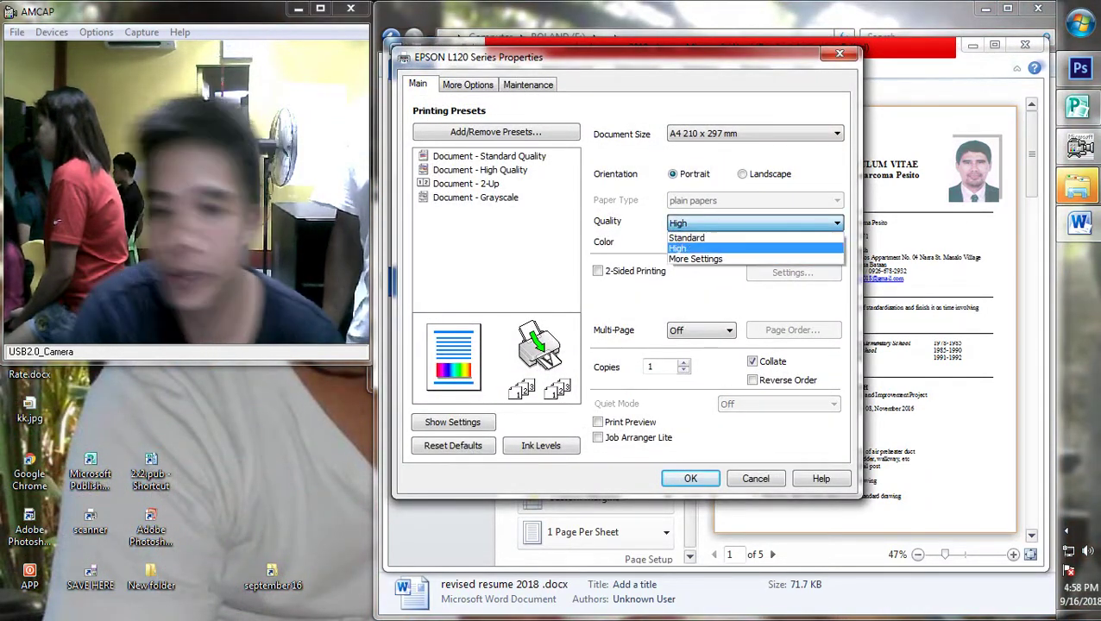
pyautogui.click(694, 258)
pyautogui.press('Right')
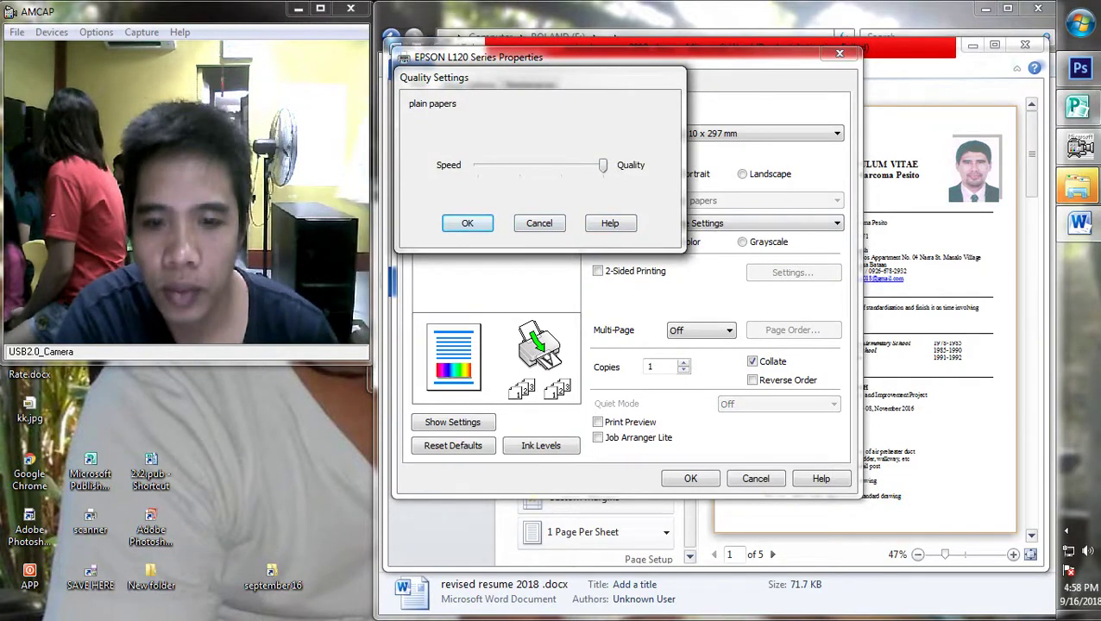
pyautogui.press('Return')
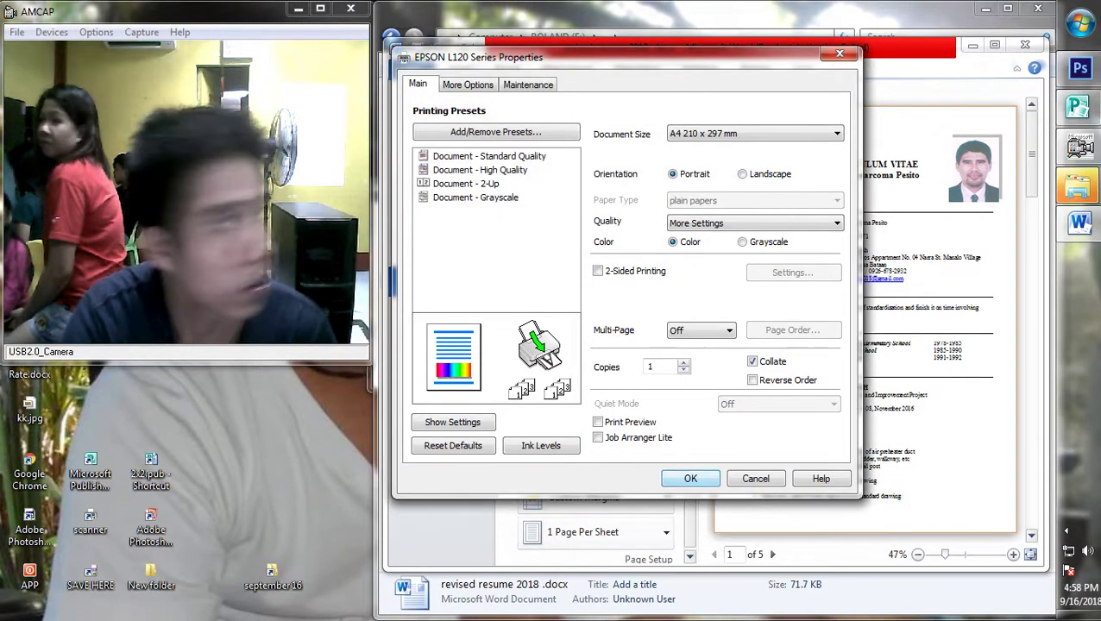
# - Confirm High quality and print page 1, accepting the margins warning
pyautogui.hotkey('alt', 'Down')
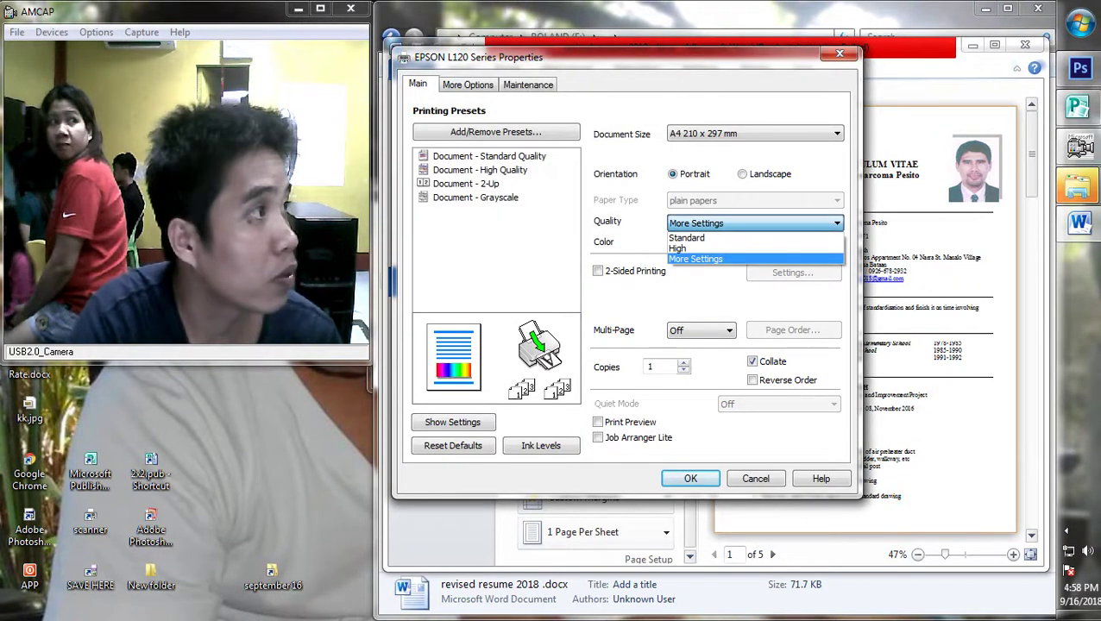
pyautogui.press('Up')
pyautogui.press('Up')
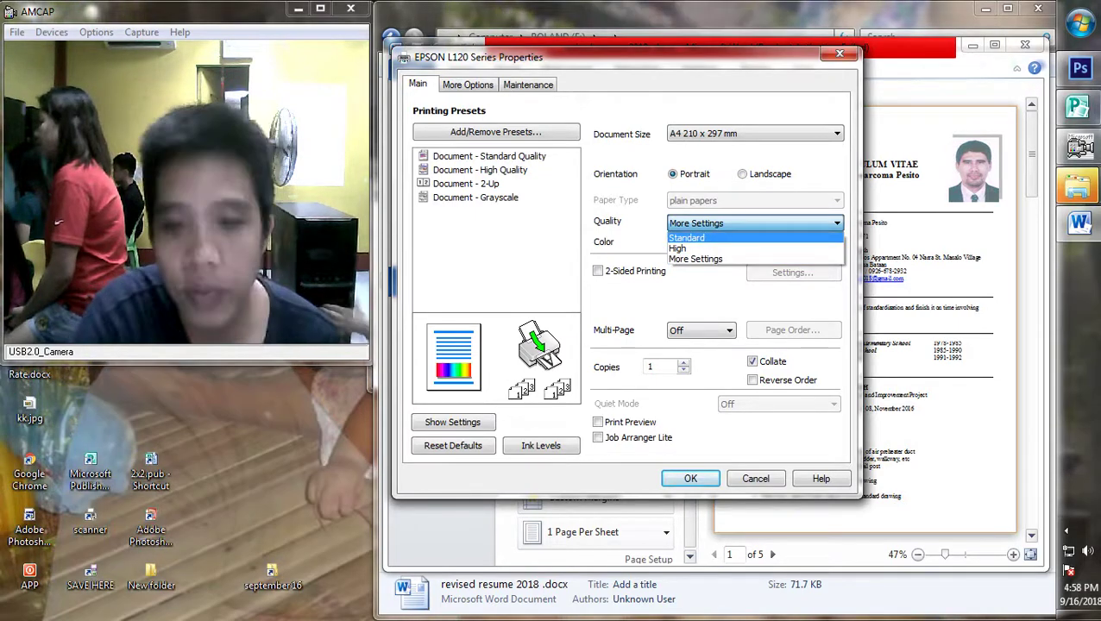
pyautogui.press('Down')
pyautogui.press('Return')
pyautogui.press('Return')
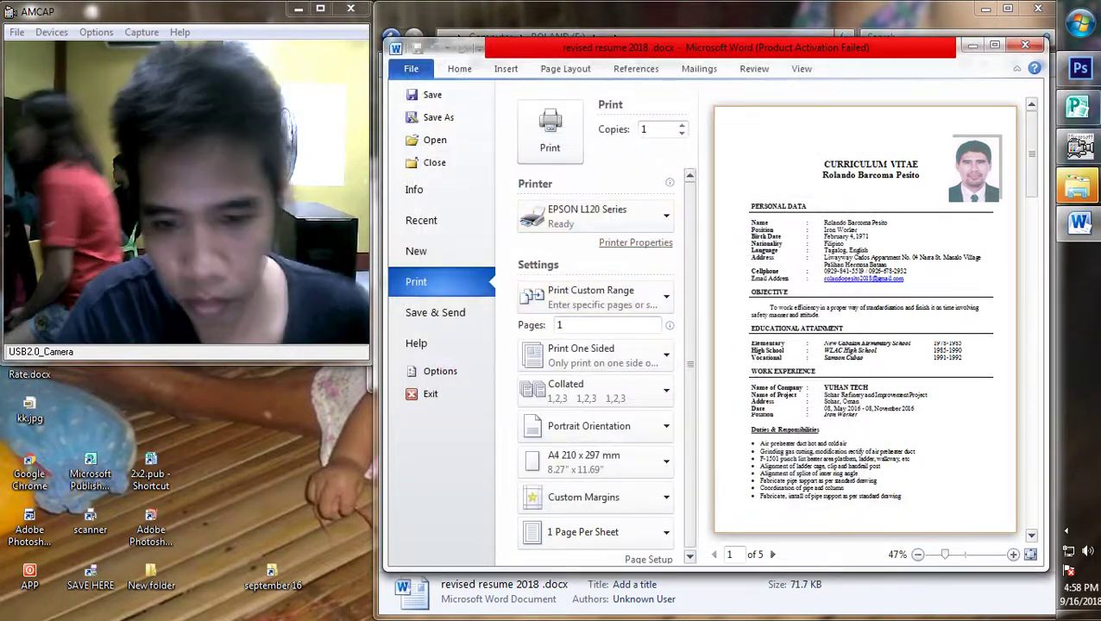
pyautogui.press('Return')
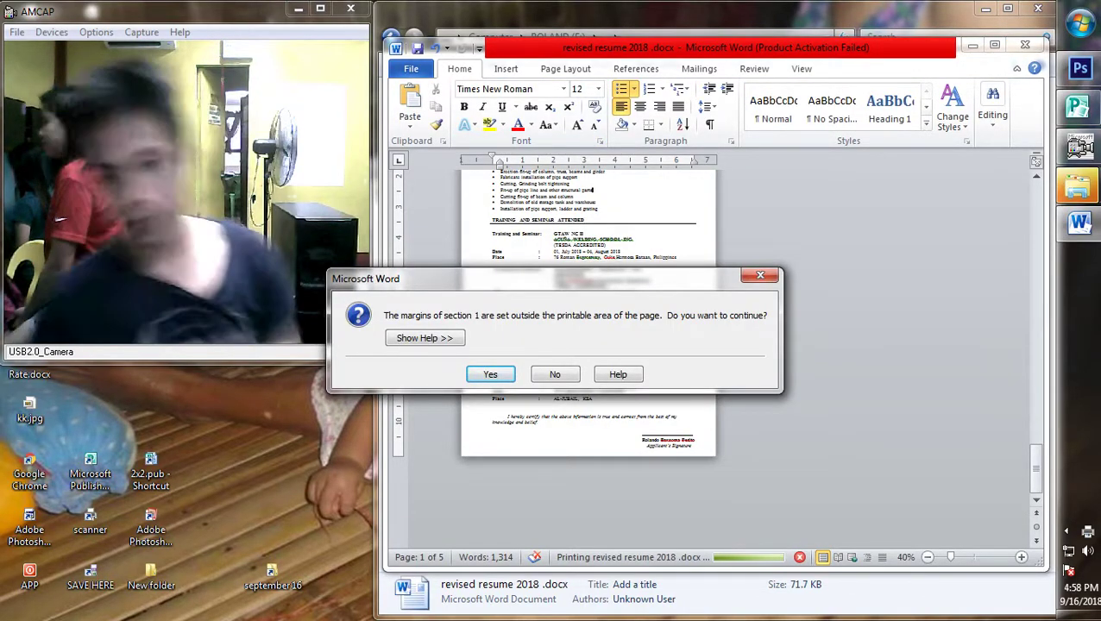
pyautogui.press('Return')
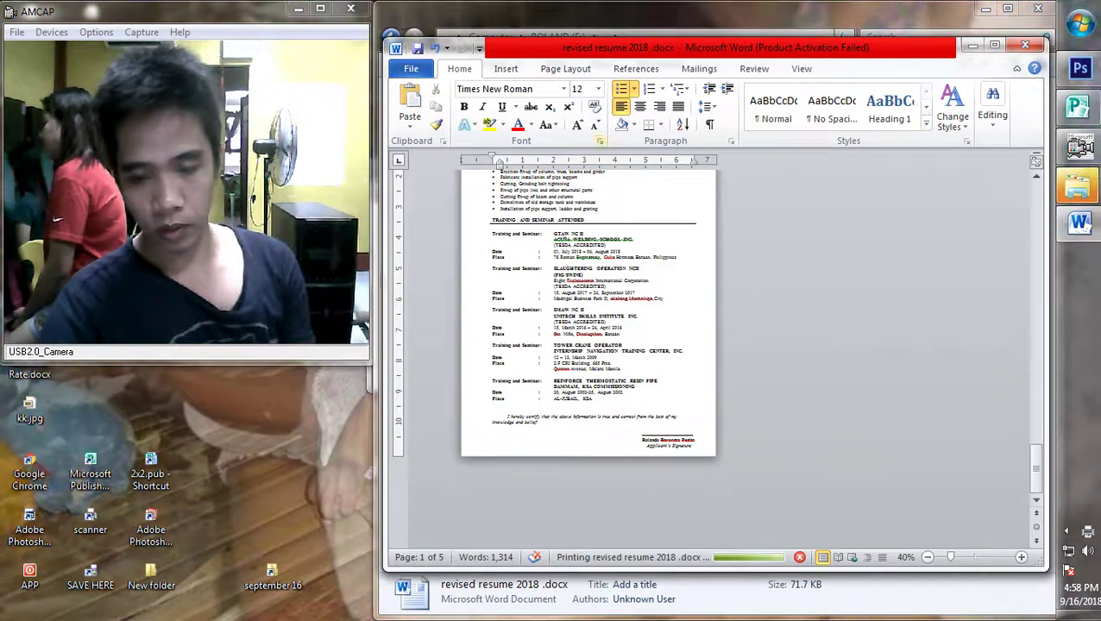
pyautogui.hotkey('ctrl', 'p')
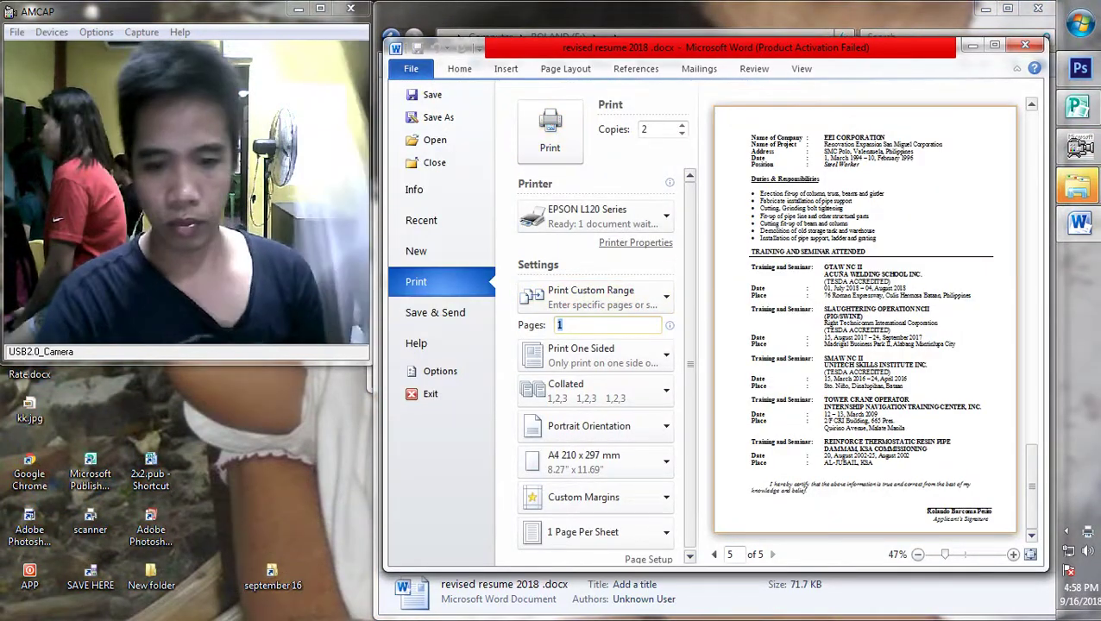
# - Print page 5 on the EPSON L120 with quality kept at High, accepting the margins warning
pyautogui.write('5')
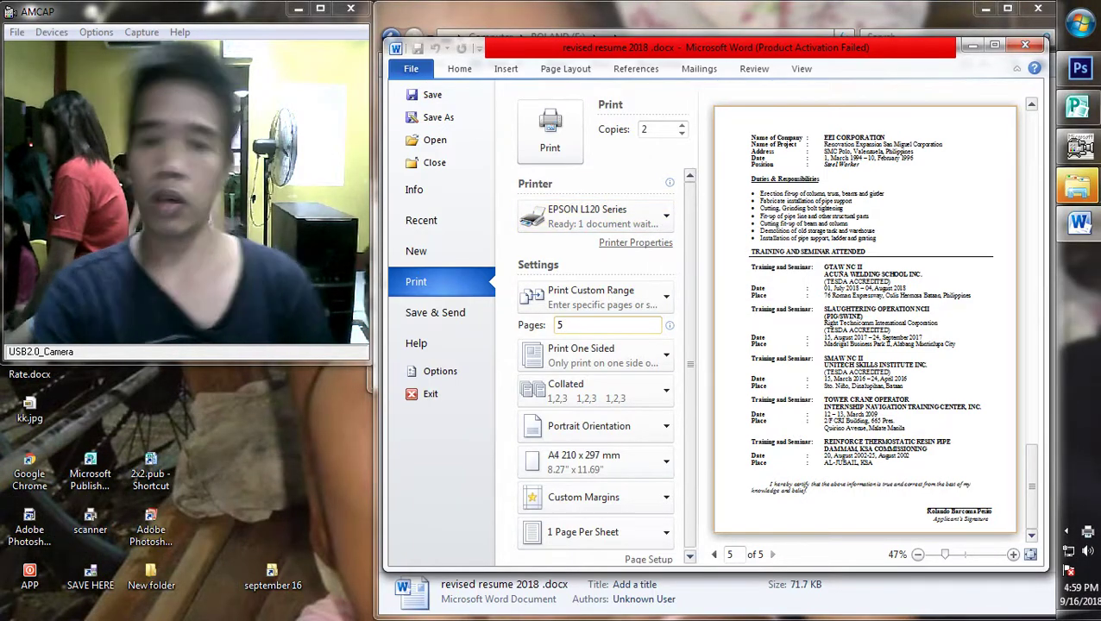
pyautogui.click(595, 216)
pyautogui.click(595, 216)
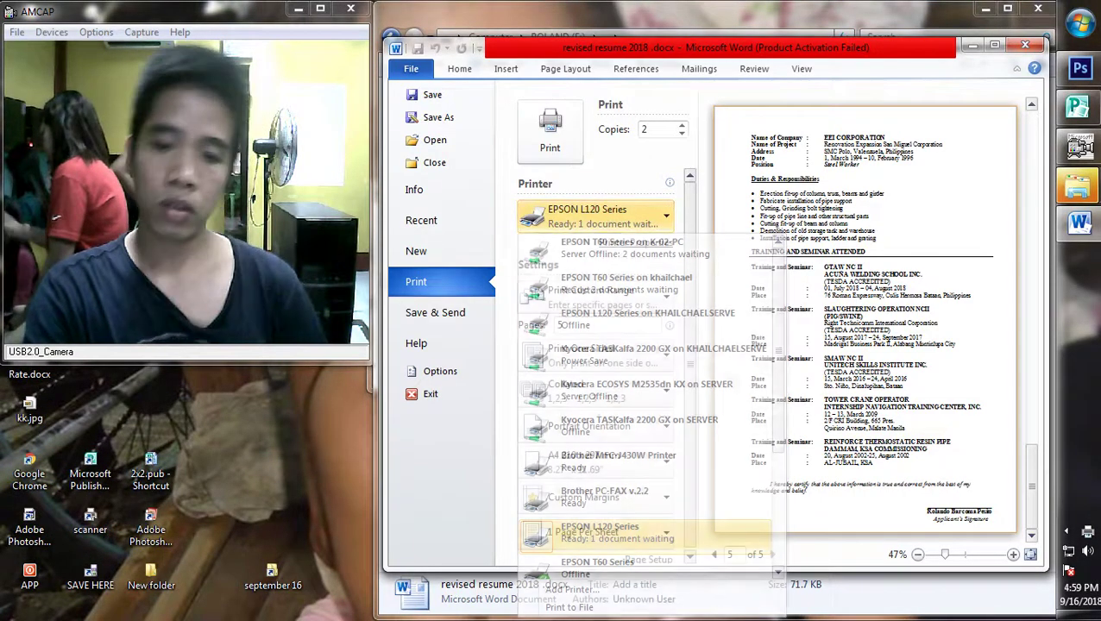
pyautogui.click(635, 242)
pyautogui.click(755, 223)
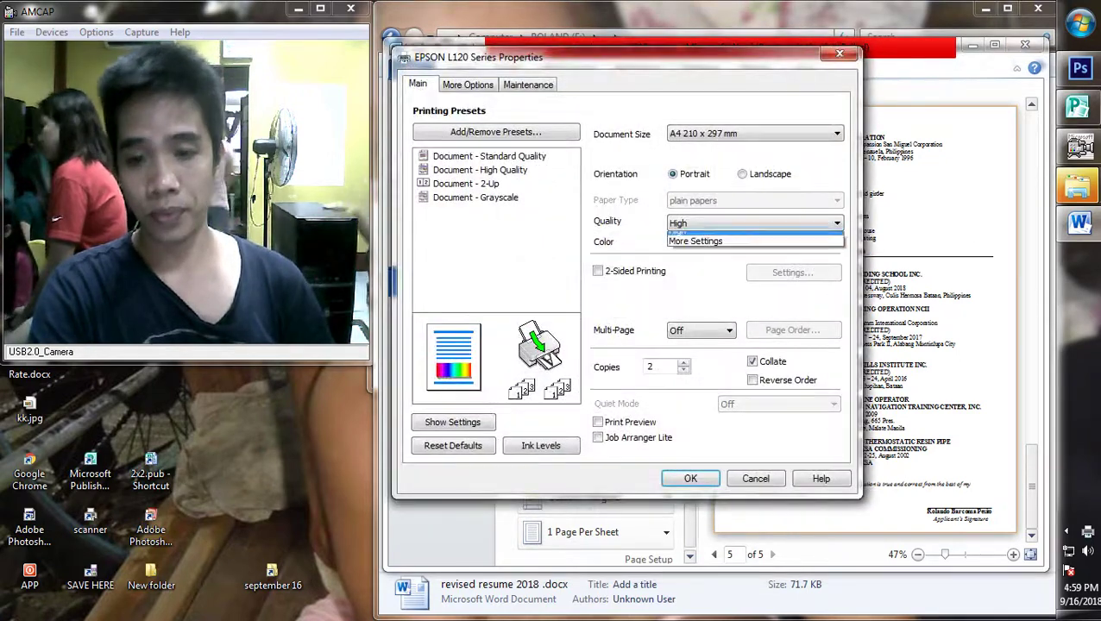
pyautogui.press('Return')
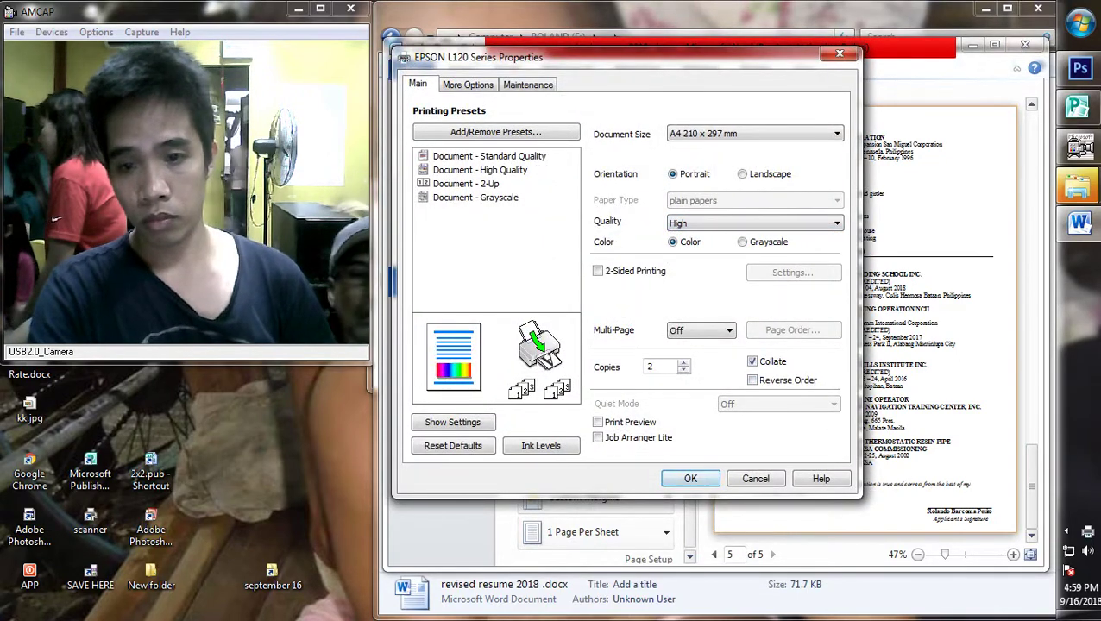
pyautogui.press('Return')
pyautogui.click(553, 130)
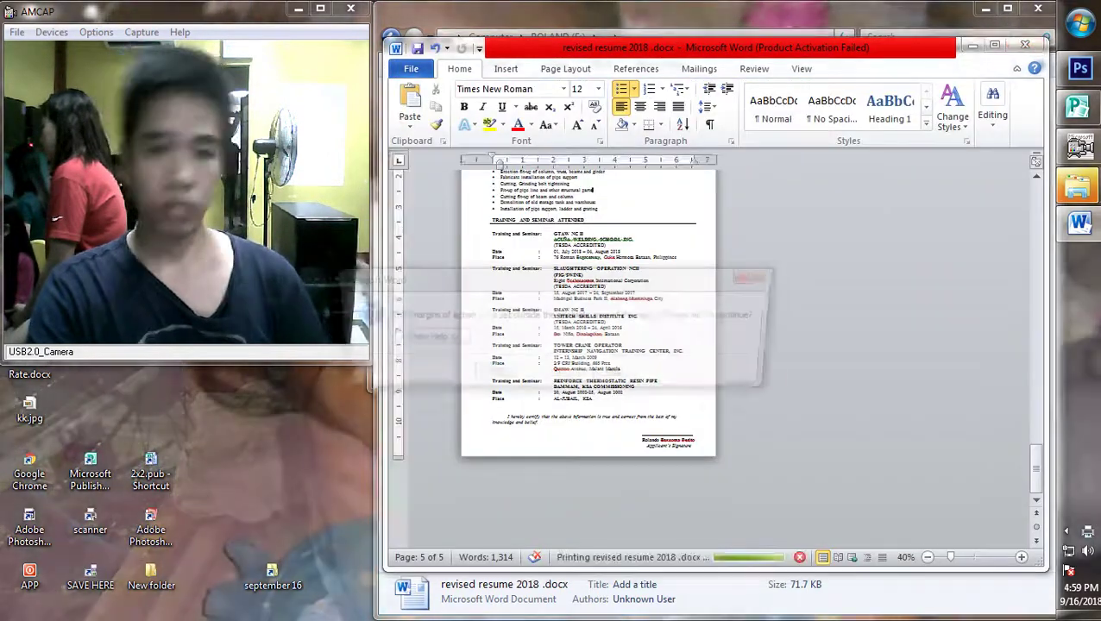
pyautogui.press('Return')
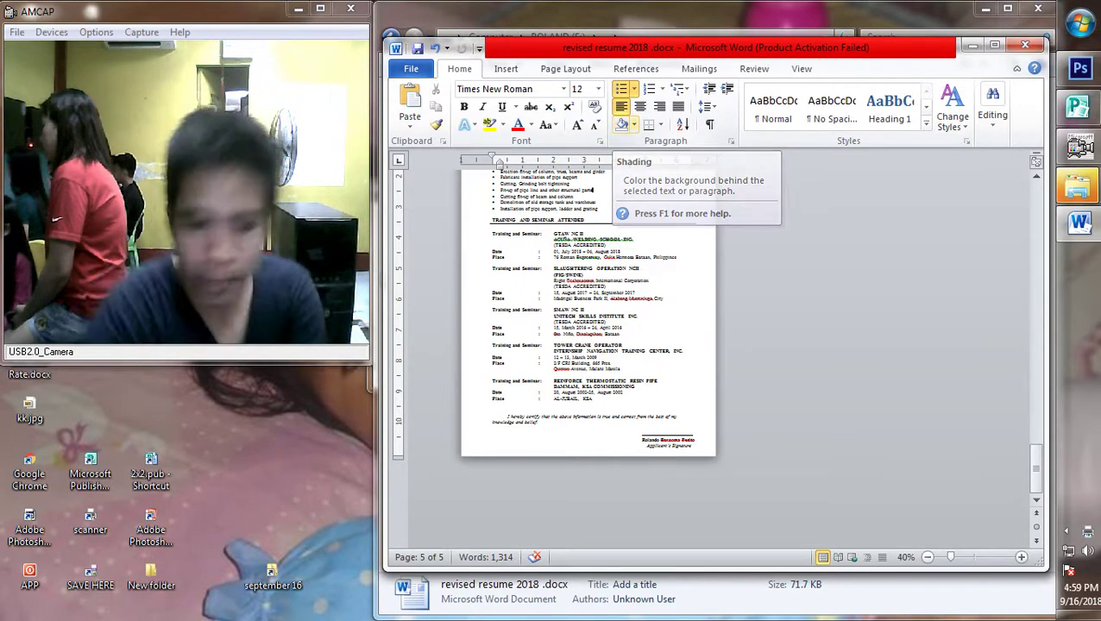
# - Return to the Print settings and check the Epson printer's quality options
pyautogui.scroll(4, 716, 358)
pyautogui.scroll(-5, 716, 358)
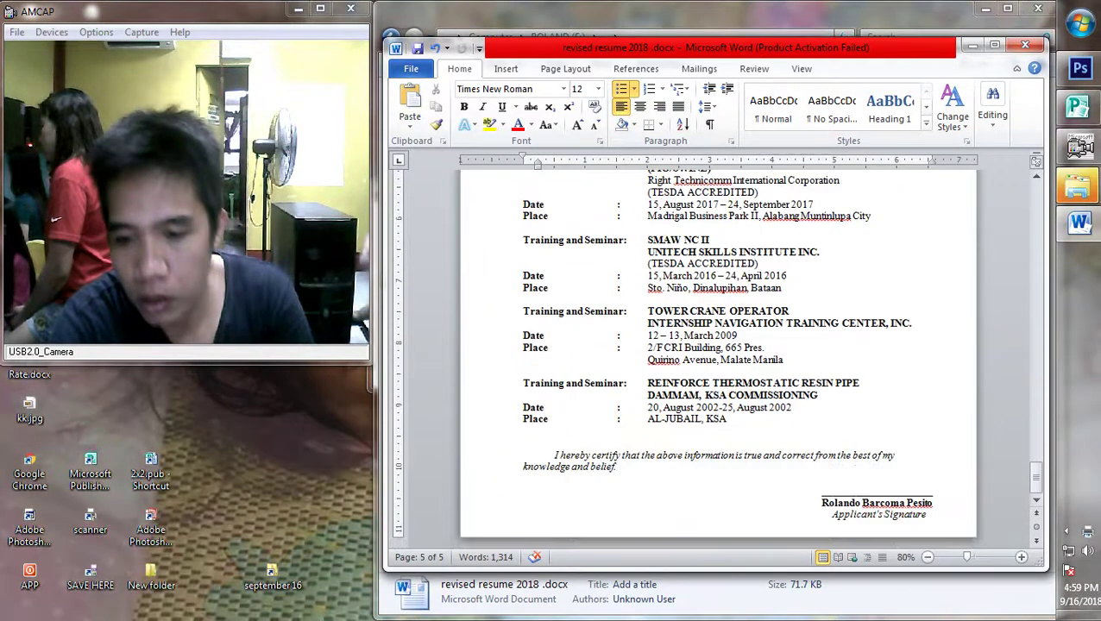
pyautogui.scroll(-5, 716, 358)
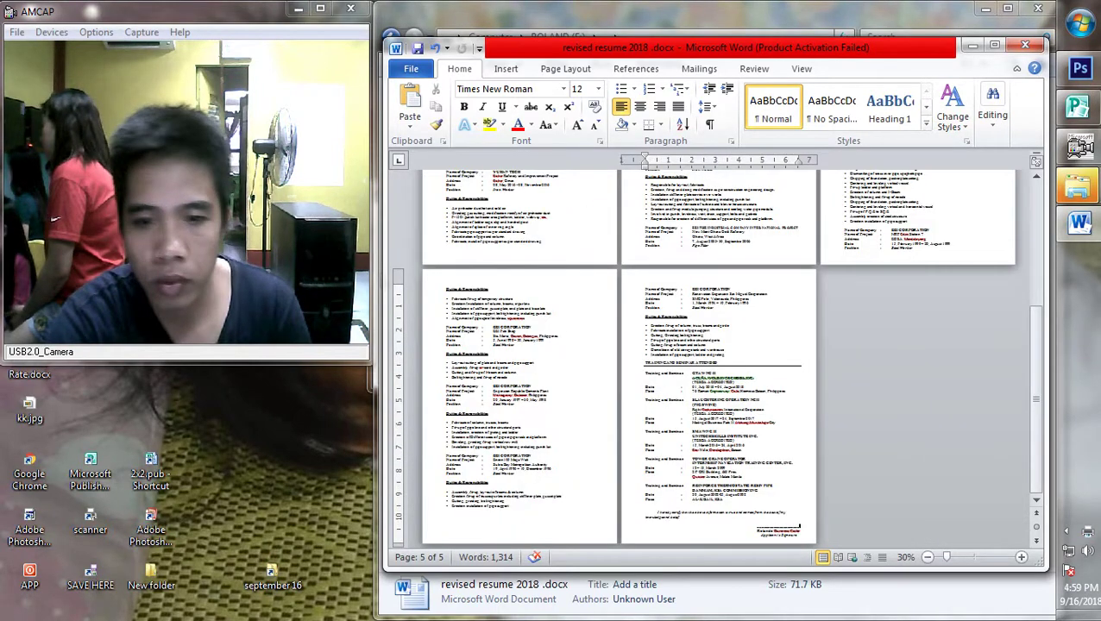
pyautogui.hotkey('ctrl', 'p')
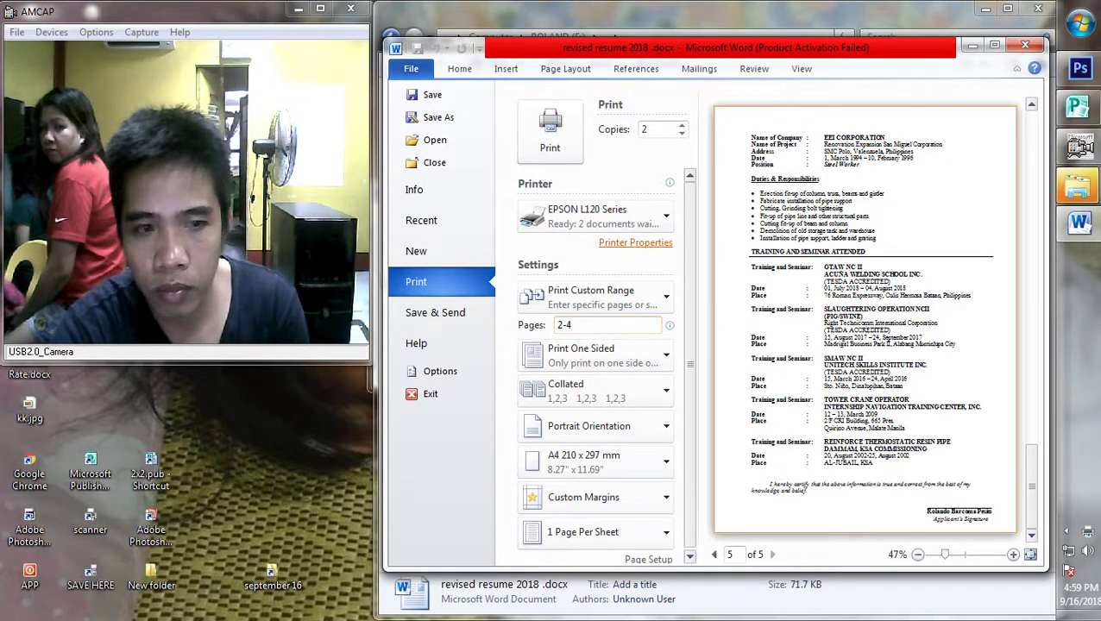
pyautogui.click(635, 243)
pyautogui.press('Escape')
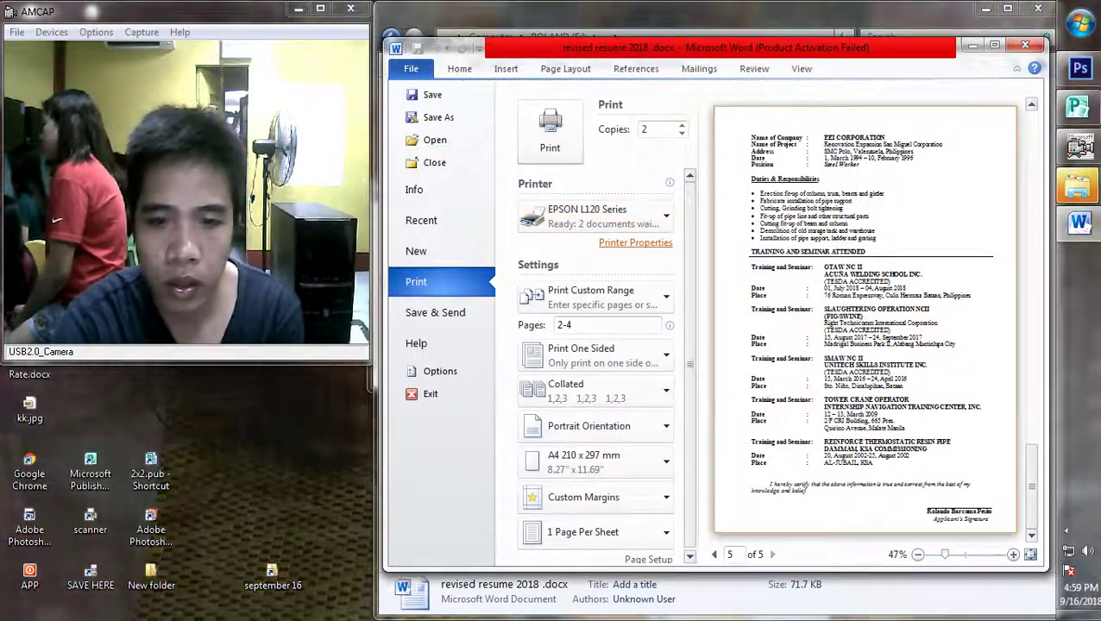
pyautogui.click(635, 242)
pyautogui.click(777, 217)
pyautogui.press('Escape')
pyautogui.press('Escape')
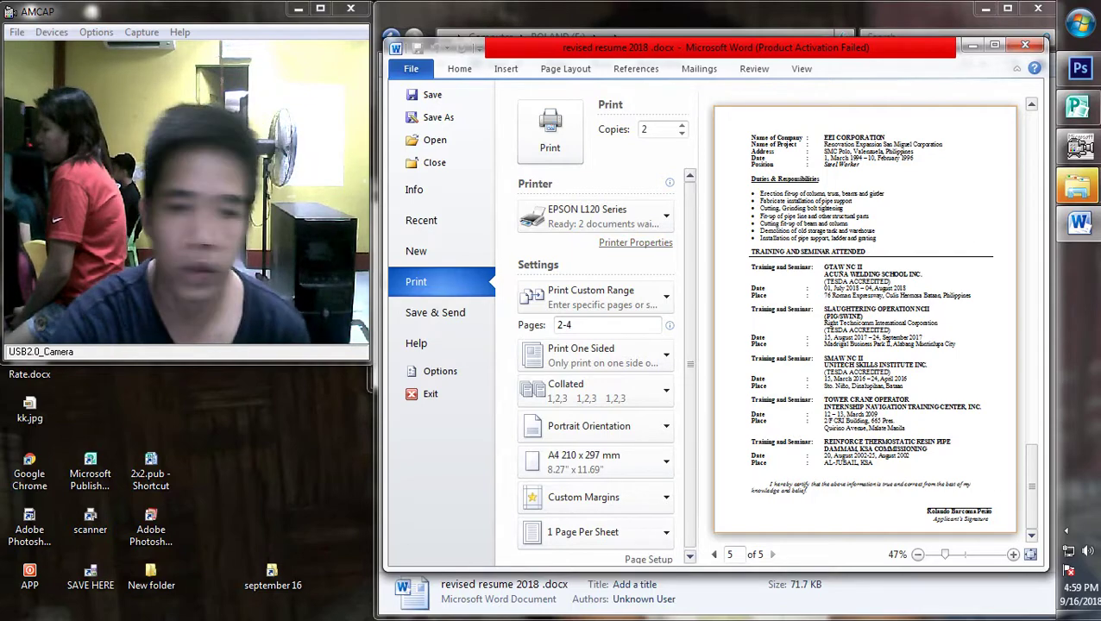
# - Print pages 2-4 in grayscale at High quality, accepting the margins warning
pyautogui.click(635, 242)
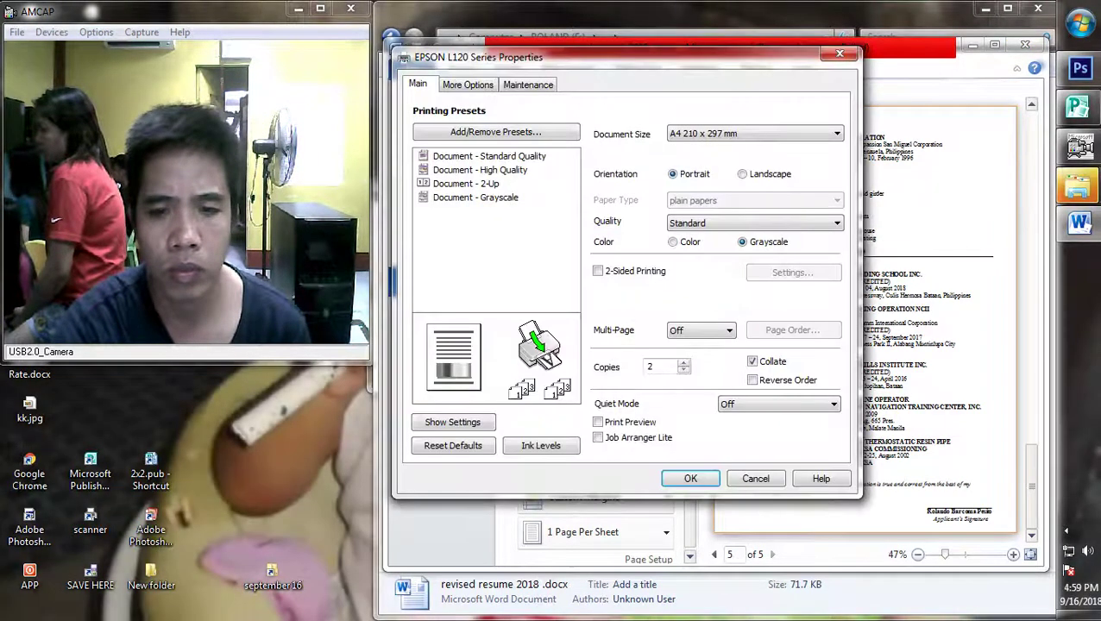
pyautogui.click(753, 223)
pyautogui.click(677, 247)
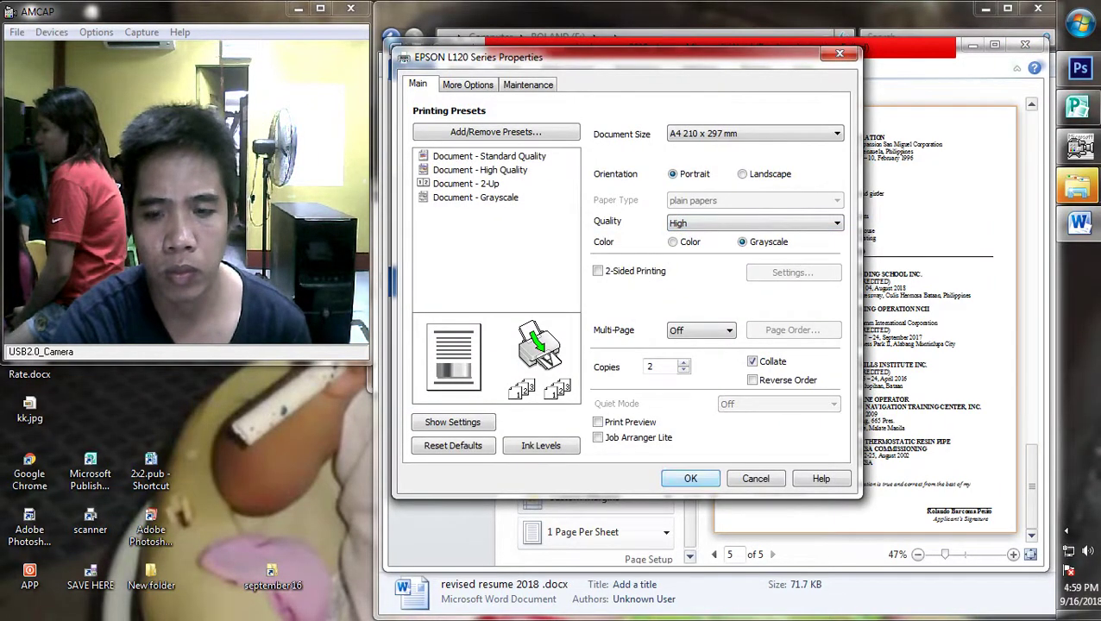
pyautogui.press('Return')
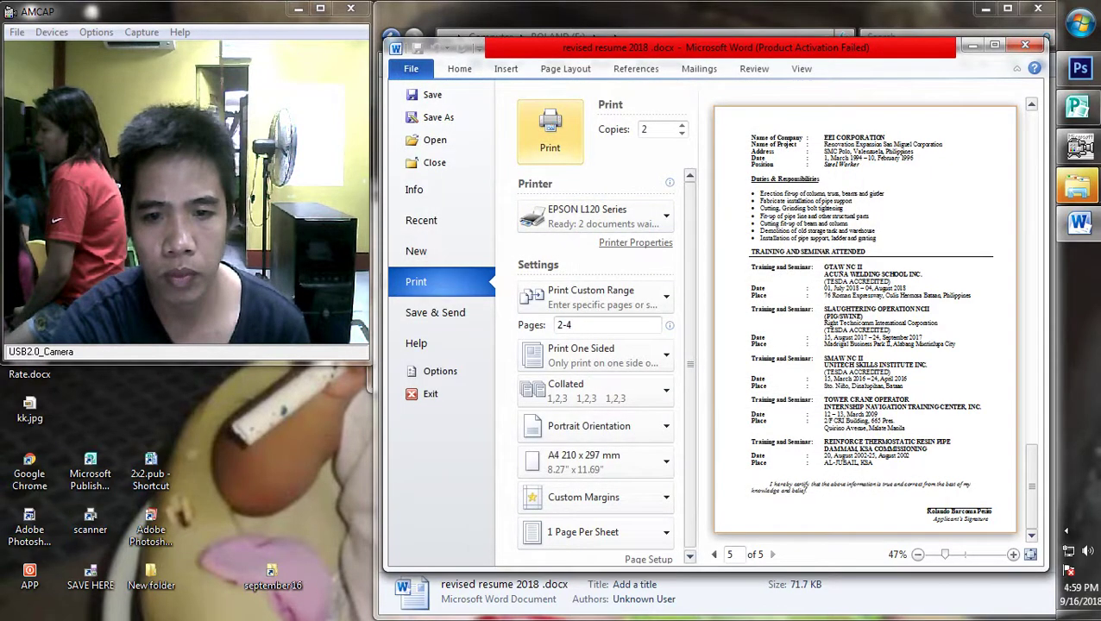
pyautogui.press('Return')
pyautogui.press('Return')
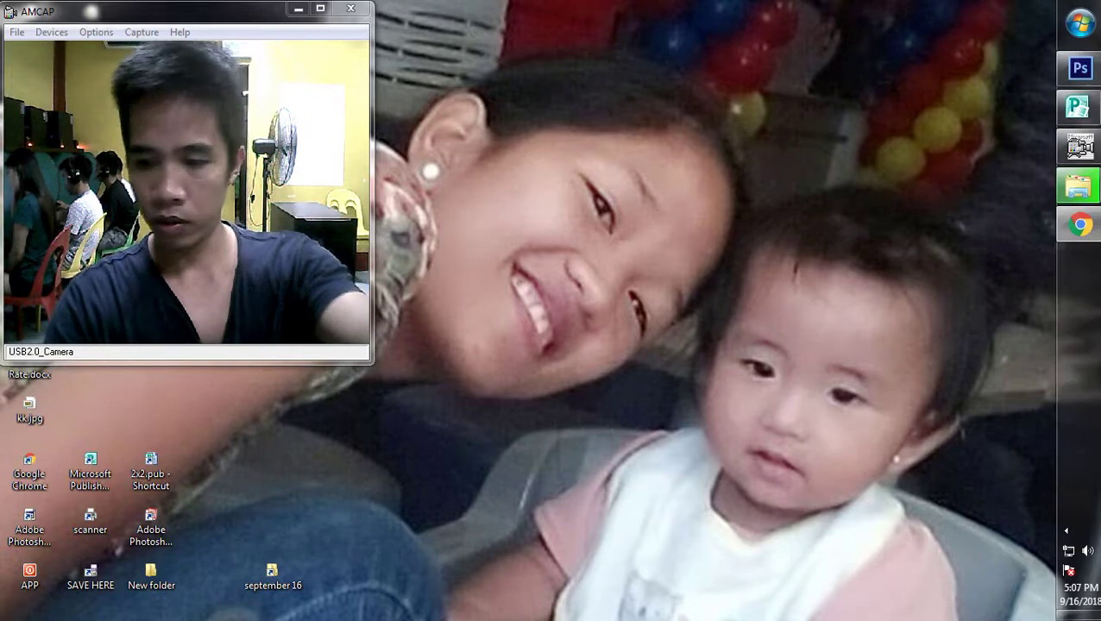
pyautogui.click(1066, 530)
pyautogui.press('Escape')
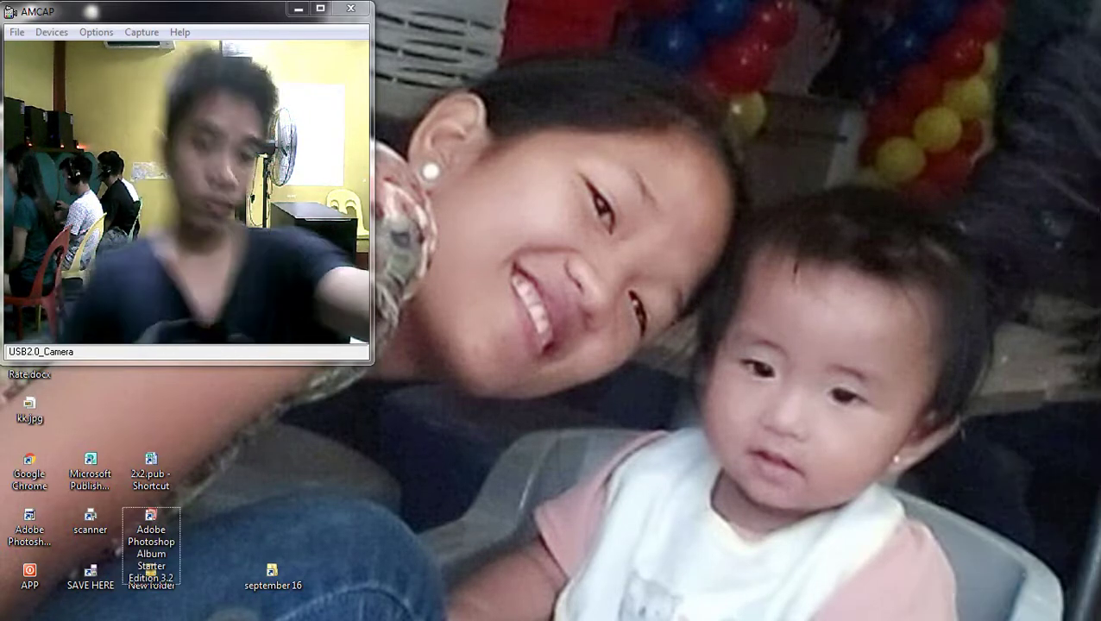